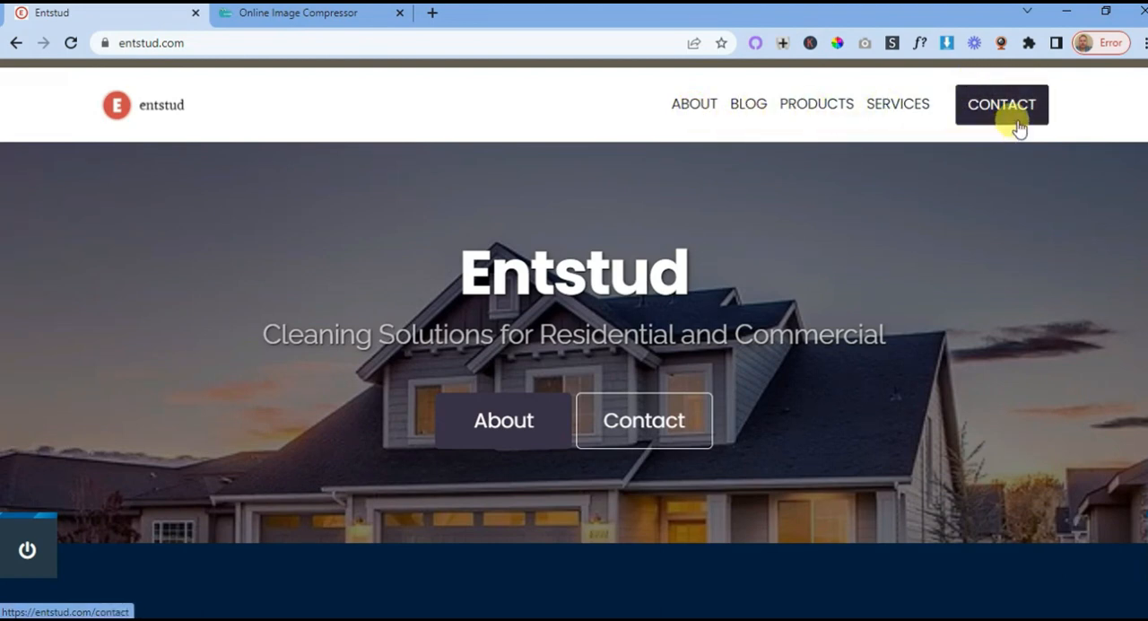
- Examine the Entstud homepage from its cover section through services, blog, products and about us to the footer
{"action": "scroll", "coordinate": [701, 256], "scroll_direction": "down", "scroll_amount": 6}
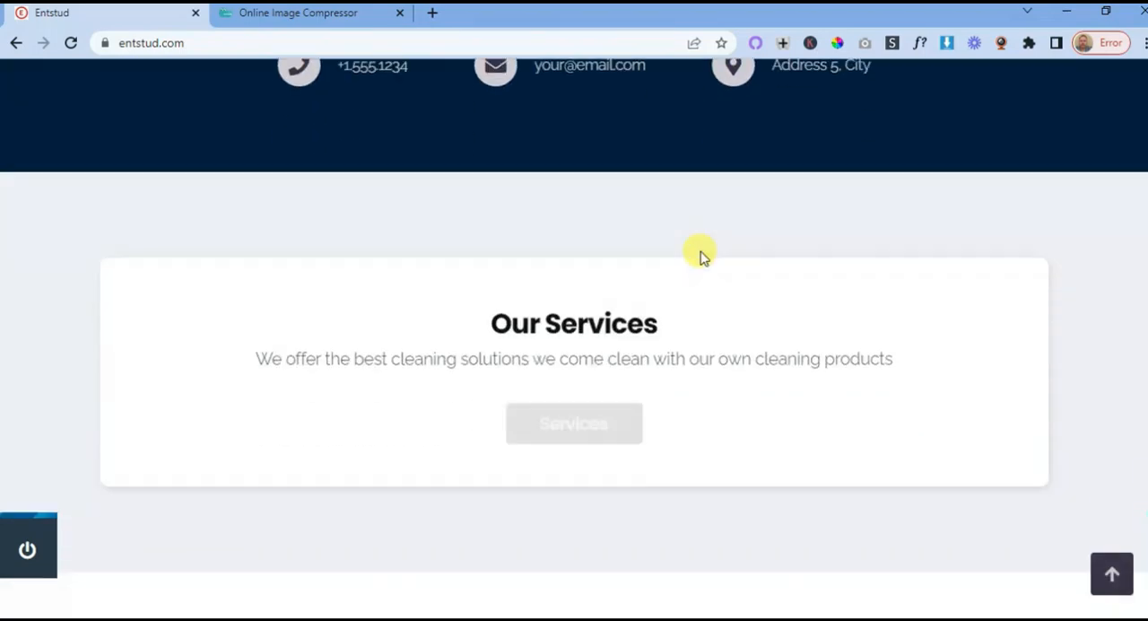
{"action": "scroll", "coordinate": [704, 253], "scroll_direction": "down", "scroll_amount": 3}
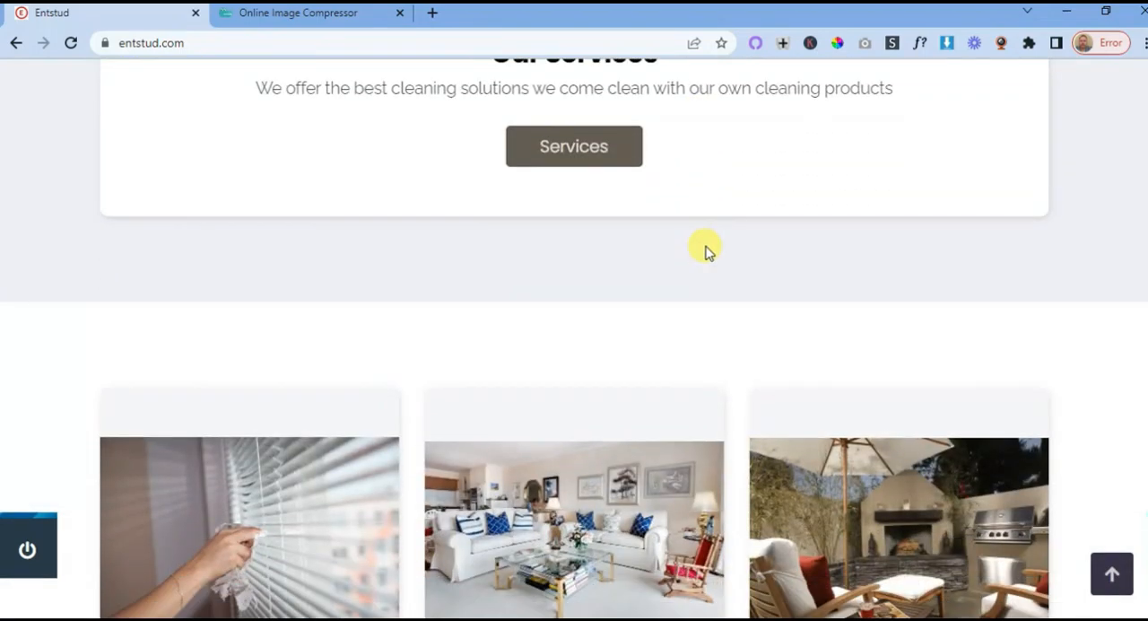
{"action": "scroll", "coordinate": [665, 271], "scroll_direction": "up", "scroll_amount": 2}
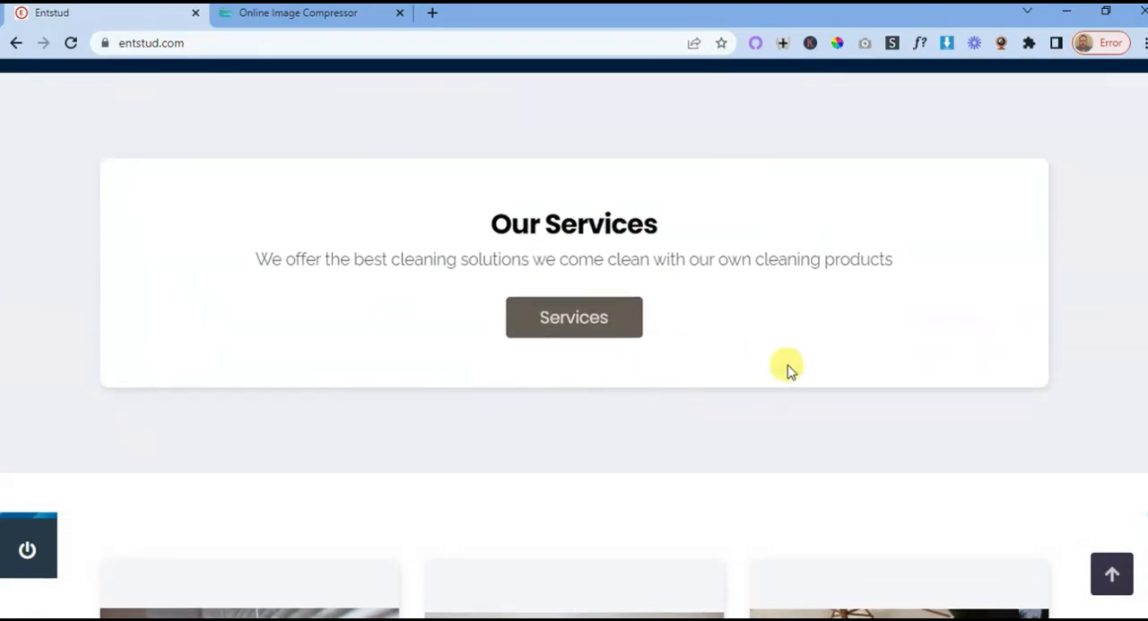
{"action": "scroll", "coordinate": [787, 369], "scroll_direction": "down", "scroll_amount": 6}
{"action": "scroll", "coordinate": [779, 357], "scroll_direction": "down", "scroll_amount": 4}
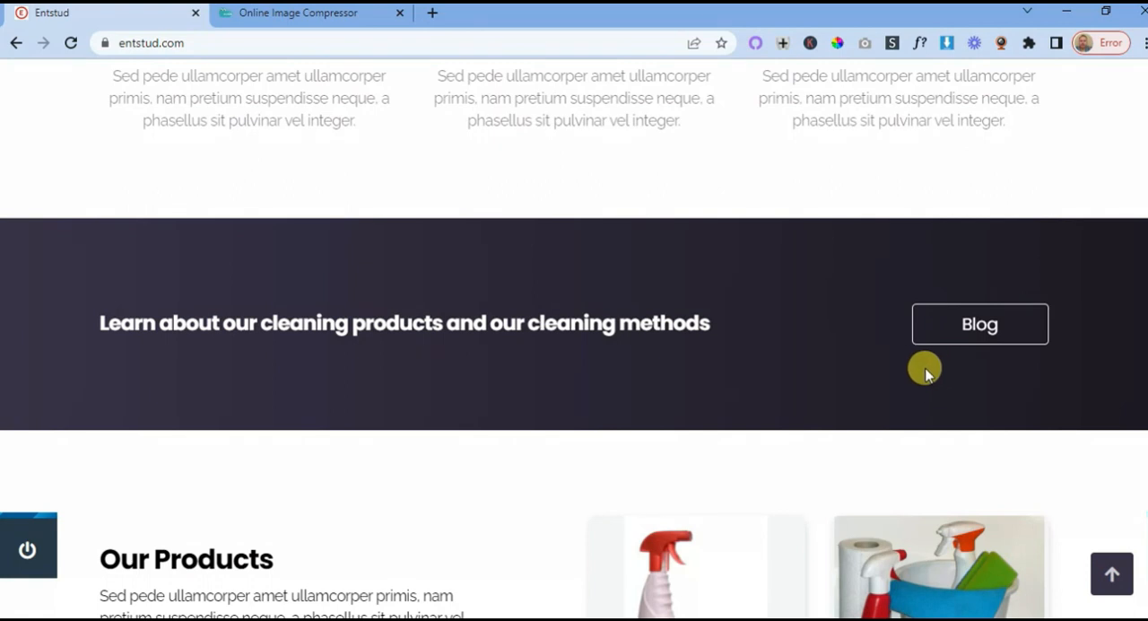
{"action": "scroll", "coordinate": [763, 357], "scroll_direction": "down", "scroll_amount": 7}
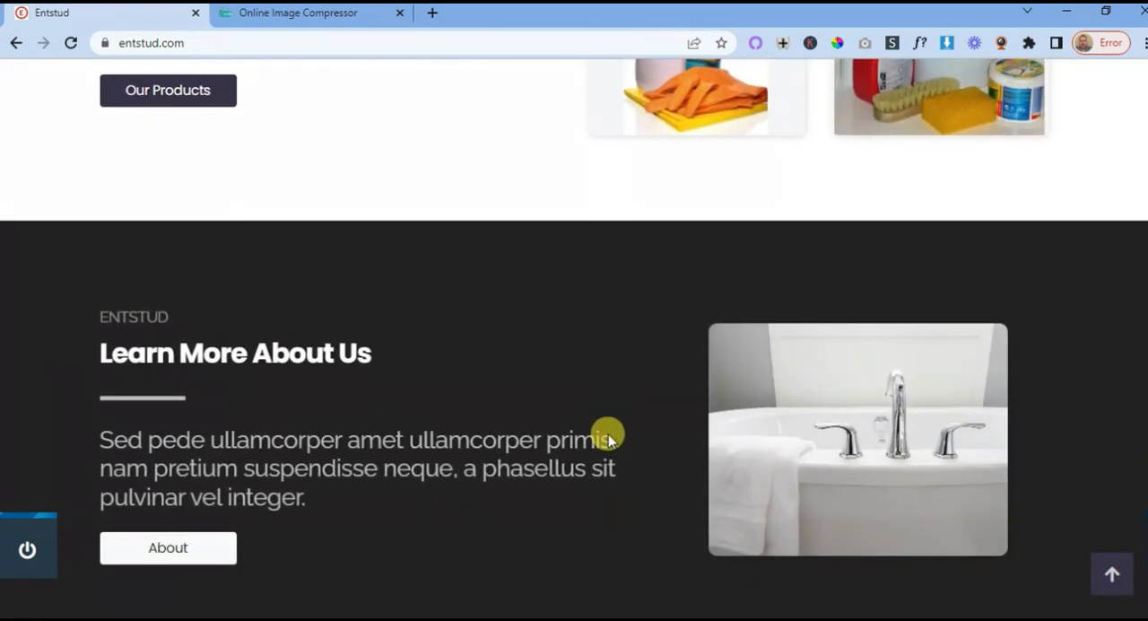
{"action": "scroll", "coordinate": [446, 401], "scroll_direction": "down", "scroll_amount": 1}
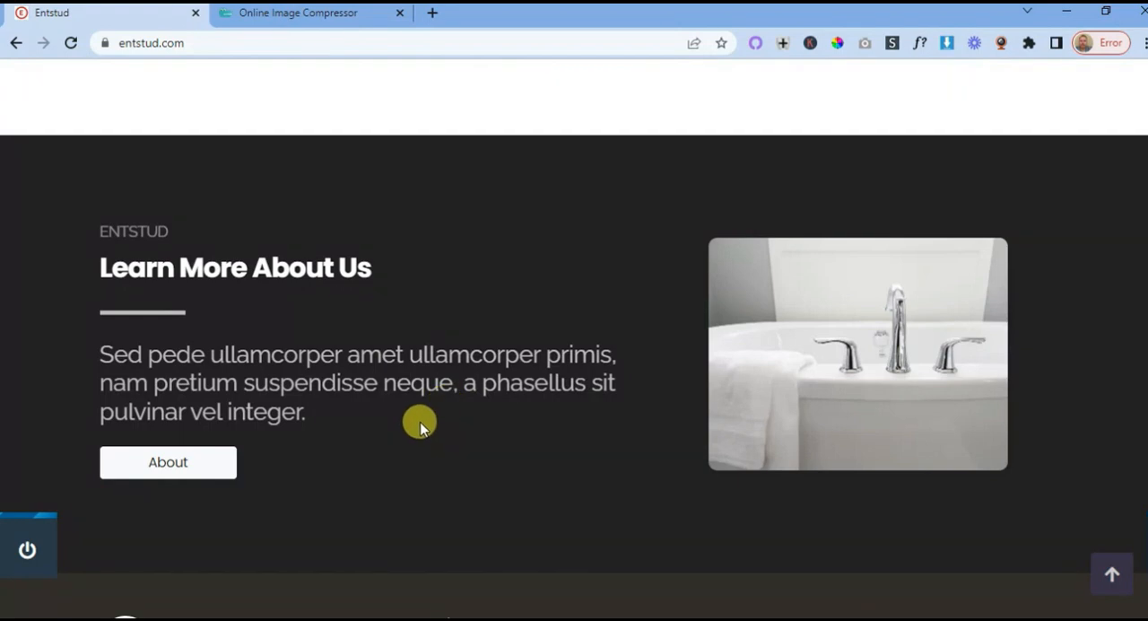
{"action": "scroll", "coordinate": [469, 404], "scroll_direction": "down", "scroll_amount": 3}
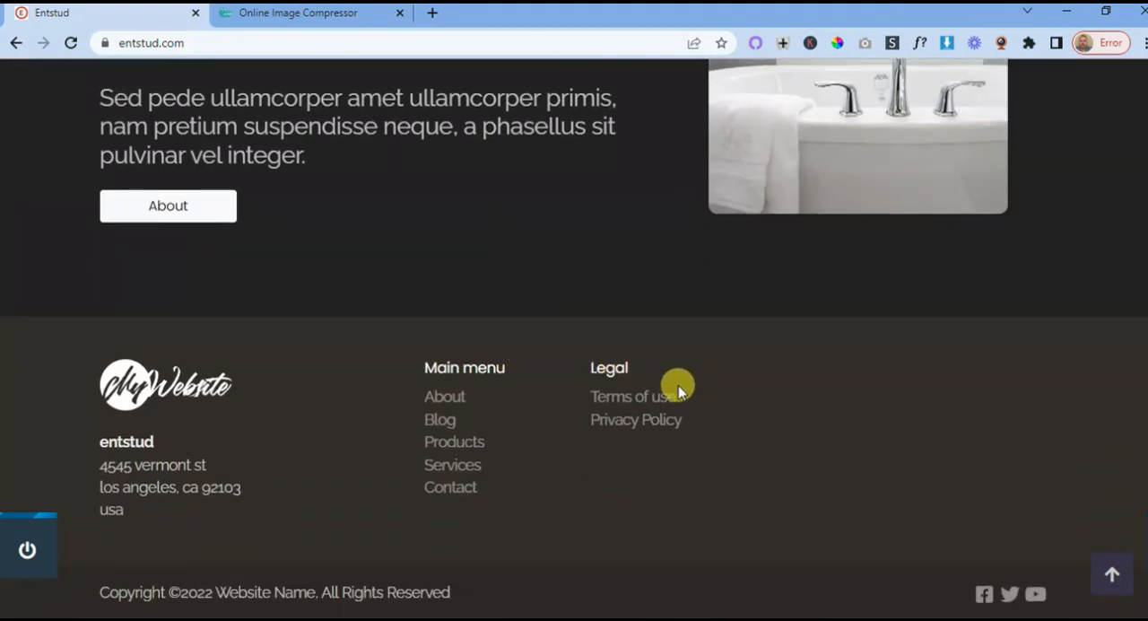
{"action": "scroll", "coordinate": [720, 418], "scroll_direction": "up", "scroll_amount": 5}
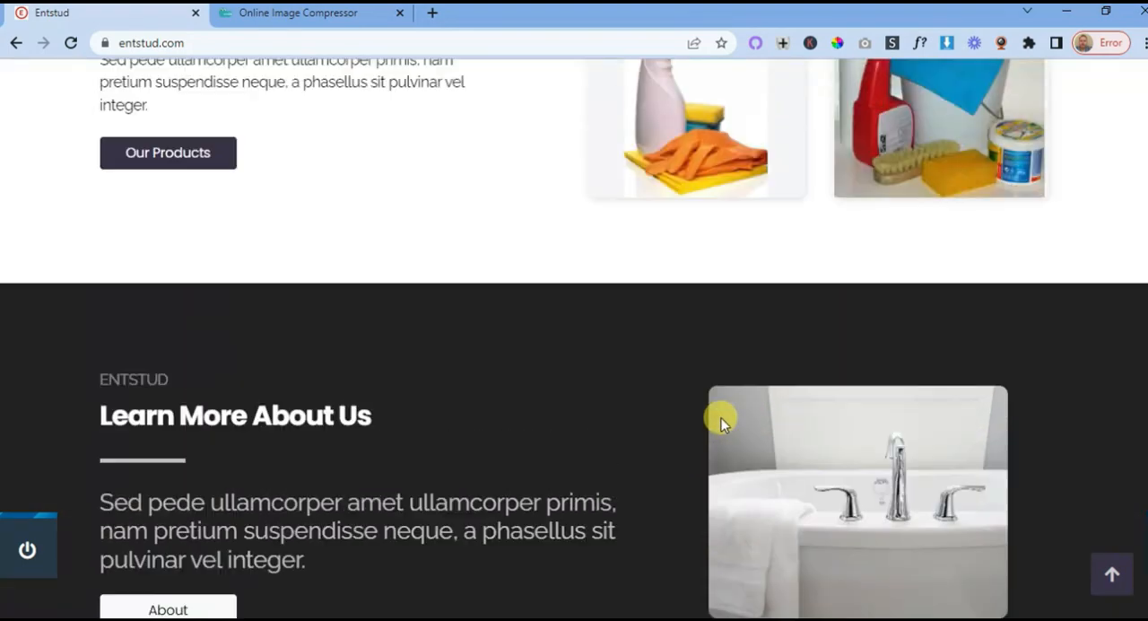
{"action": "scroll", "coordinate": [722, 420], "scroll_direction": "up", "scroll_amount": 12}
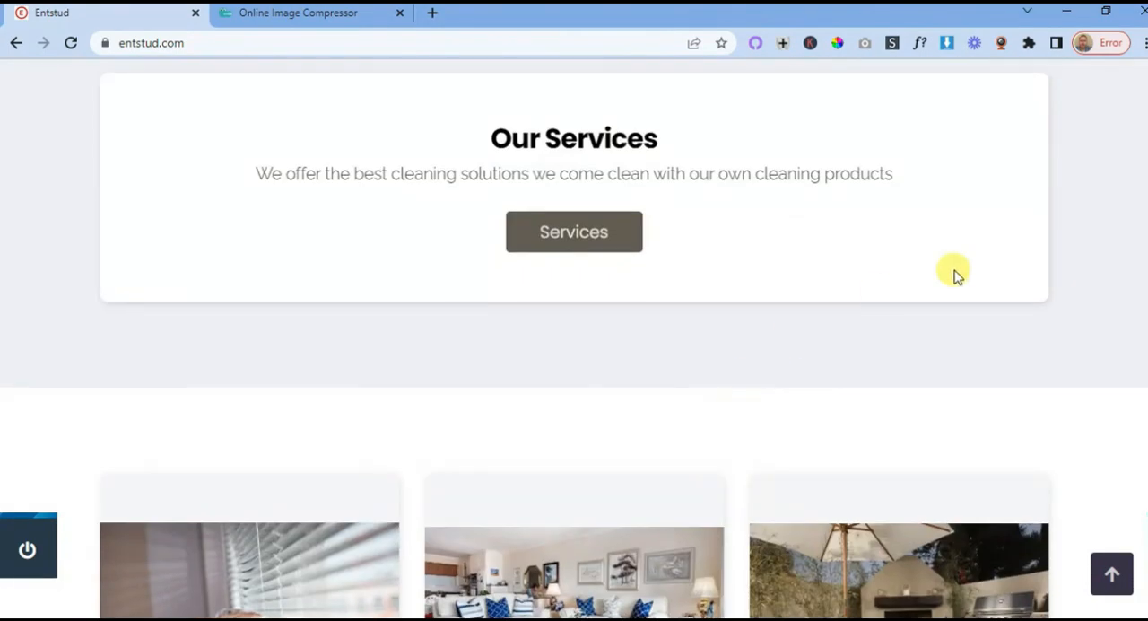
- Shrink the Entstud site window to a narrow mobile width and check the homepage's responsive layout
{"action": "left_click", "coordinate": [1107, 15]}
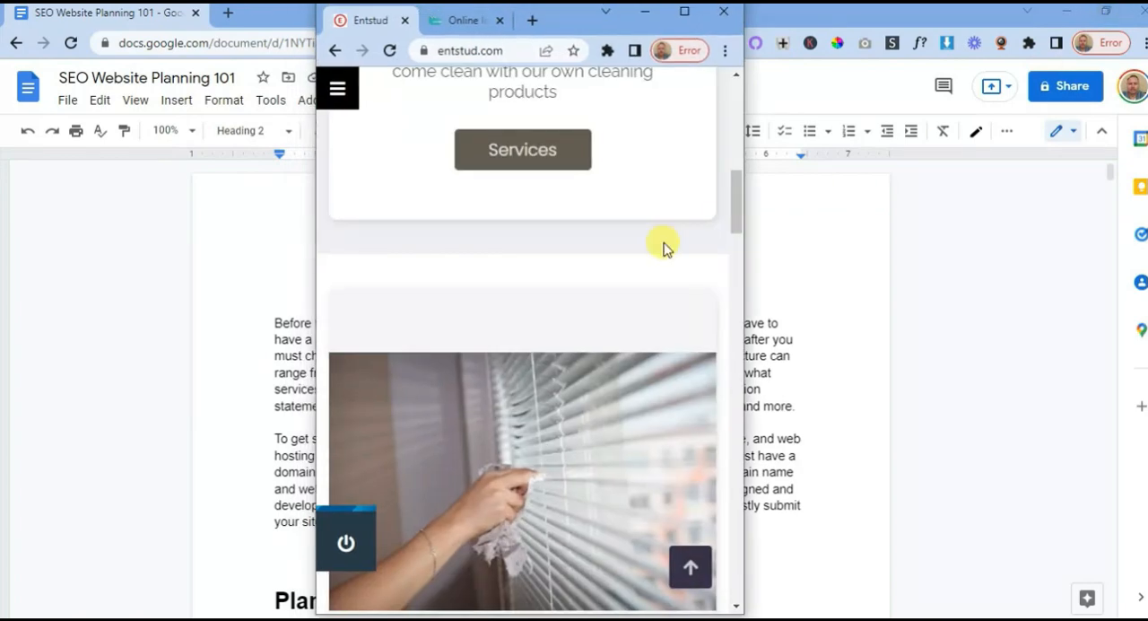
{"action": "scroll", "coordinate": [568, 342], "scroll_direction": "up", "scroll_amount": 10}
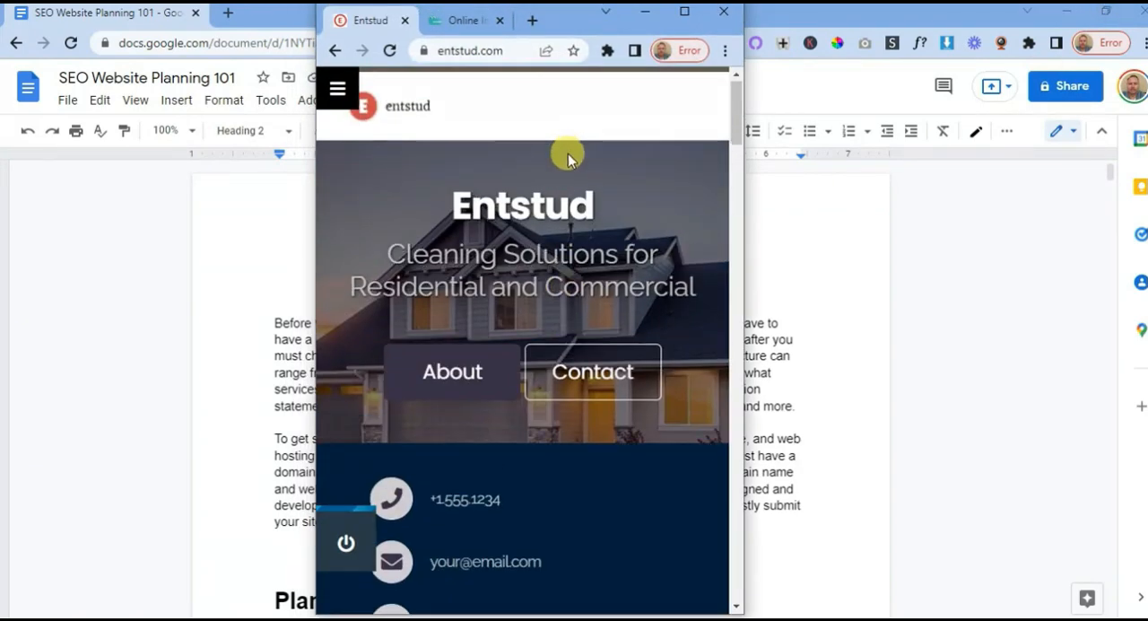
{"action": "scroll", "coordinate": [568, 162], "scroll_direction": "down", "scroll_amount": 8}
{"action": "scroll", "coordinate": [569, 183], "scroll_direction": "down", "scroll_amount": 6}
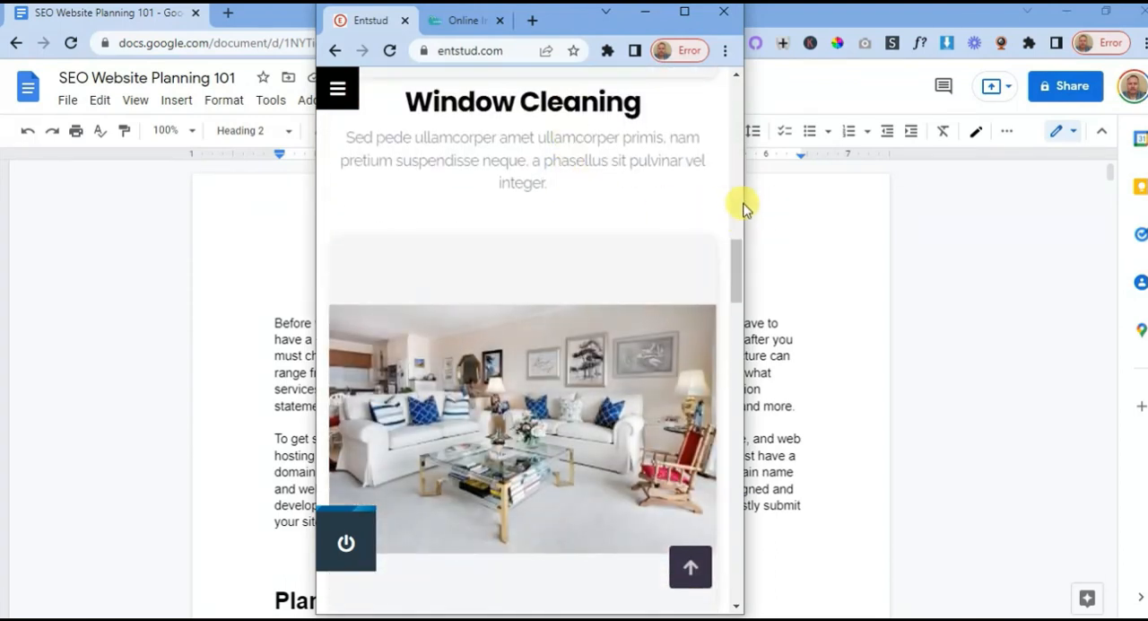
{"action": "left_click_drag", "start_coordinate": [745, 203], "coordinate": [748, 280]}
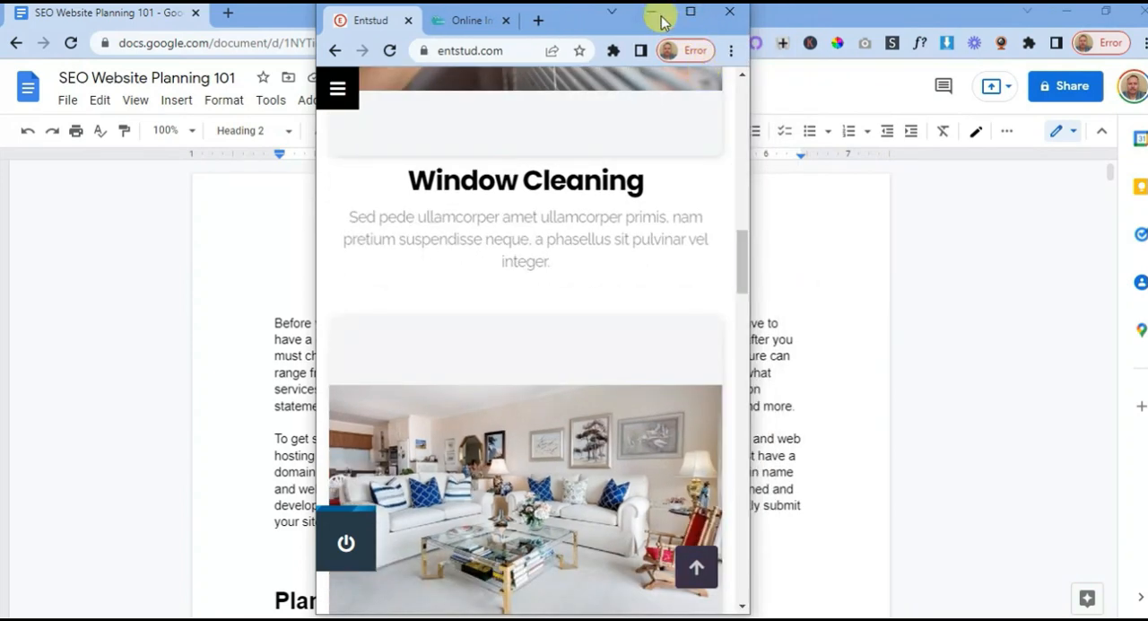
- Switch to the SEO Website Planning 101 document and review its domain name, call-to-action and Frontpage cover and services plans
{"action": "left_click", "coordinate": [239, 259]}
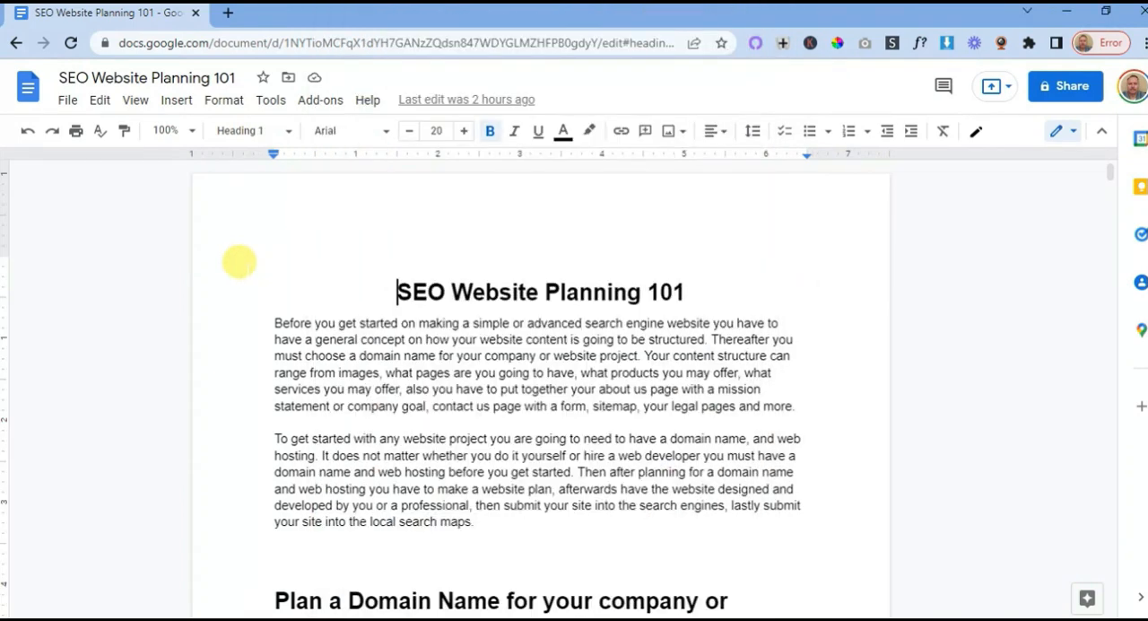
{"action": "scroll", "coordinate": [542, 292], "scroll_direction": "down", "scroll_amount": 8}
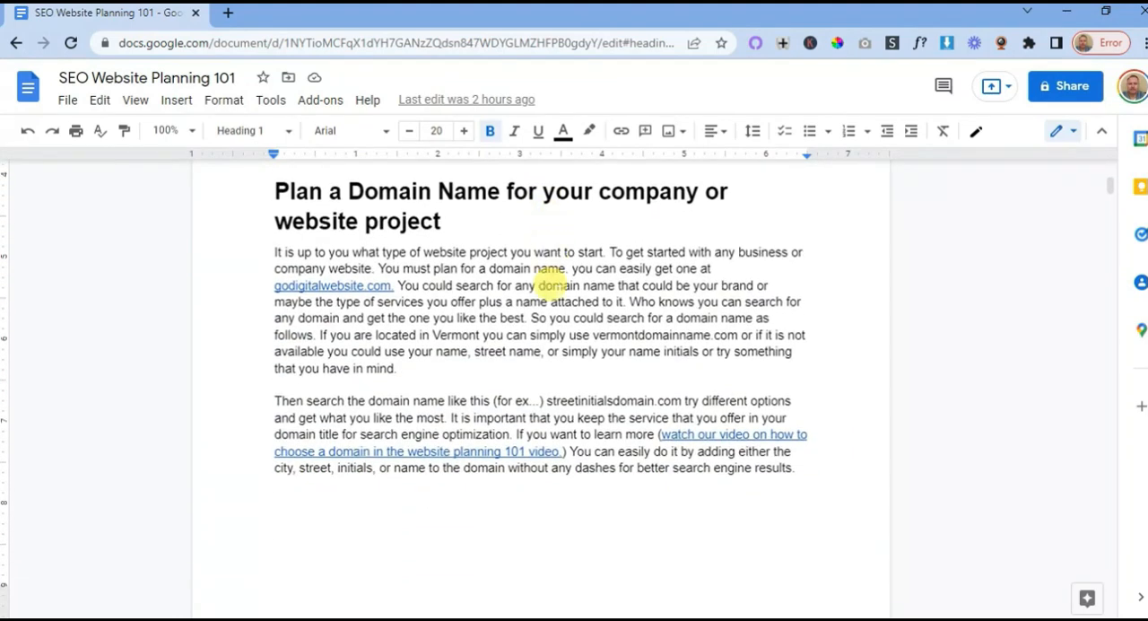
{"action": "scroll", "coordinate": [550, 284], "scroll_direction": "down", "scroll_amount": 3}
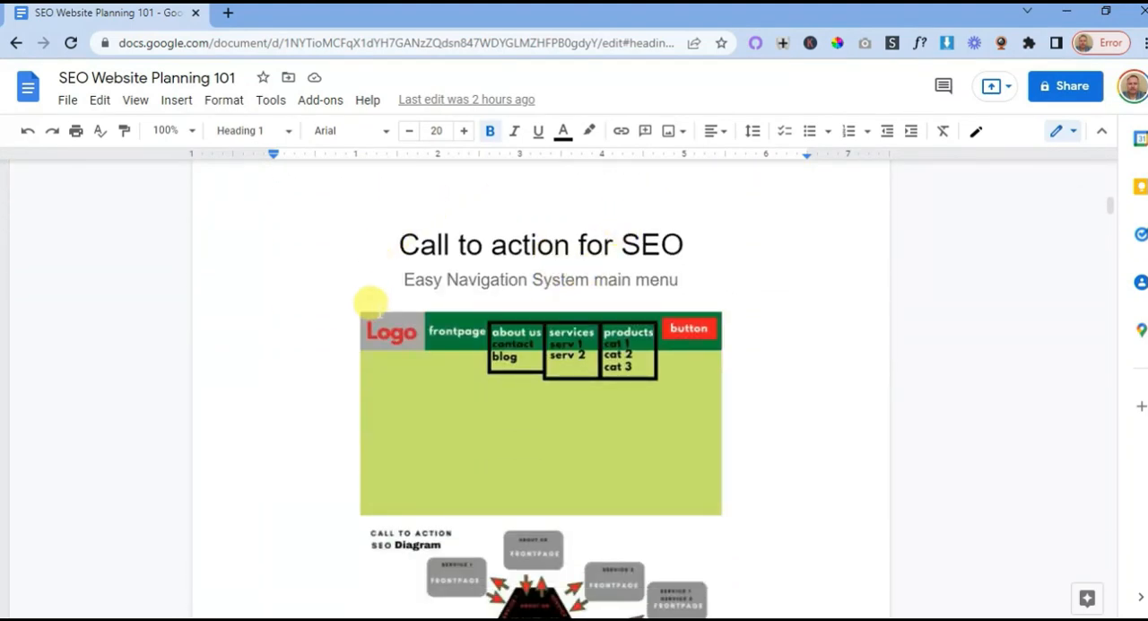
{"action": "scroll", "coordinate": [418, 289], "scroll_direction": "down", "scroll_amount": 2}
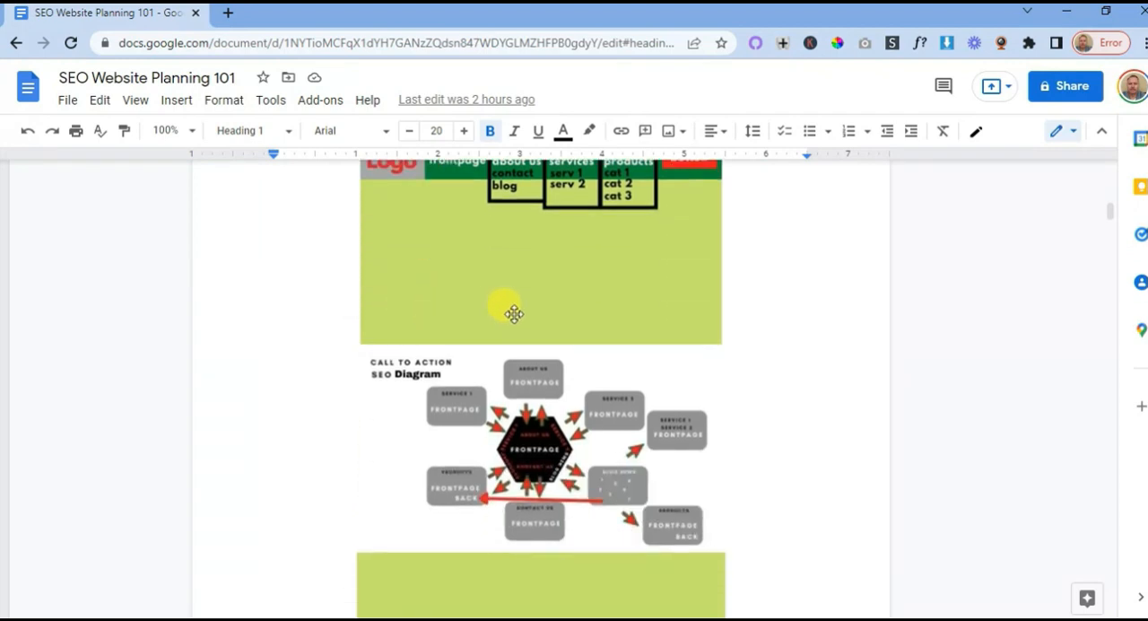
{"action": "scroll", "coordinate": [691, 333], "scroll_direction": "down", "scroll_amount": 5}
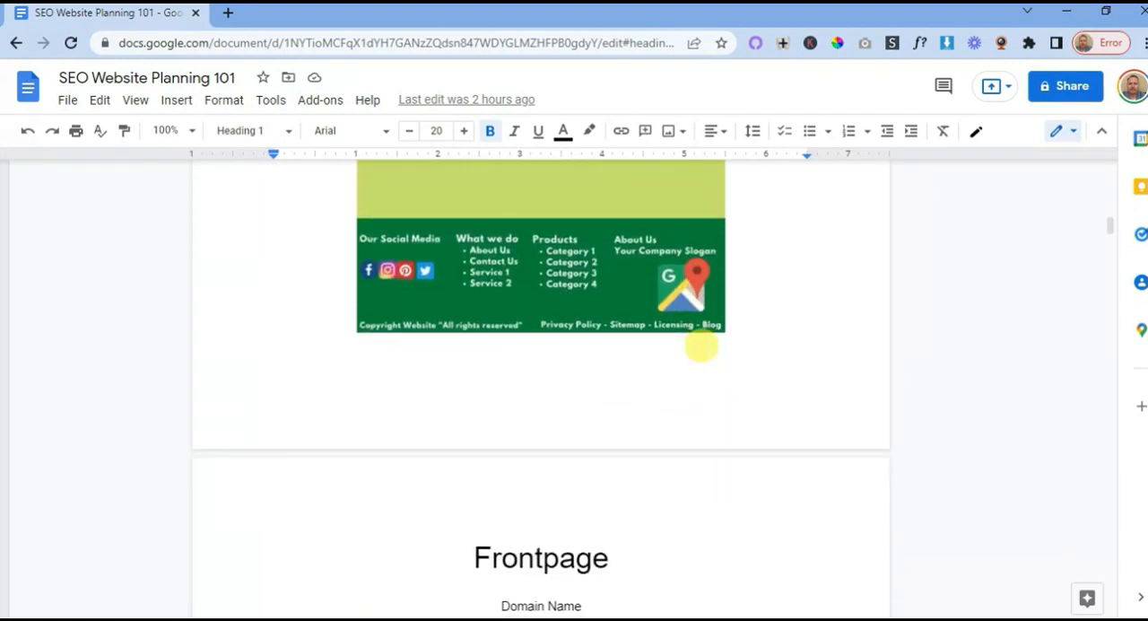
{"action": "scroll", "coordinate": [700, 345], "scroll_direction": "down", "scroll_amount": 3}
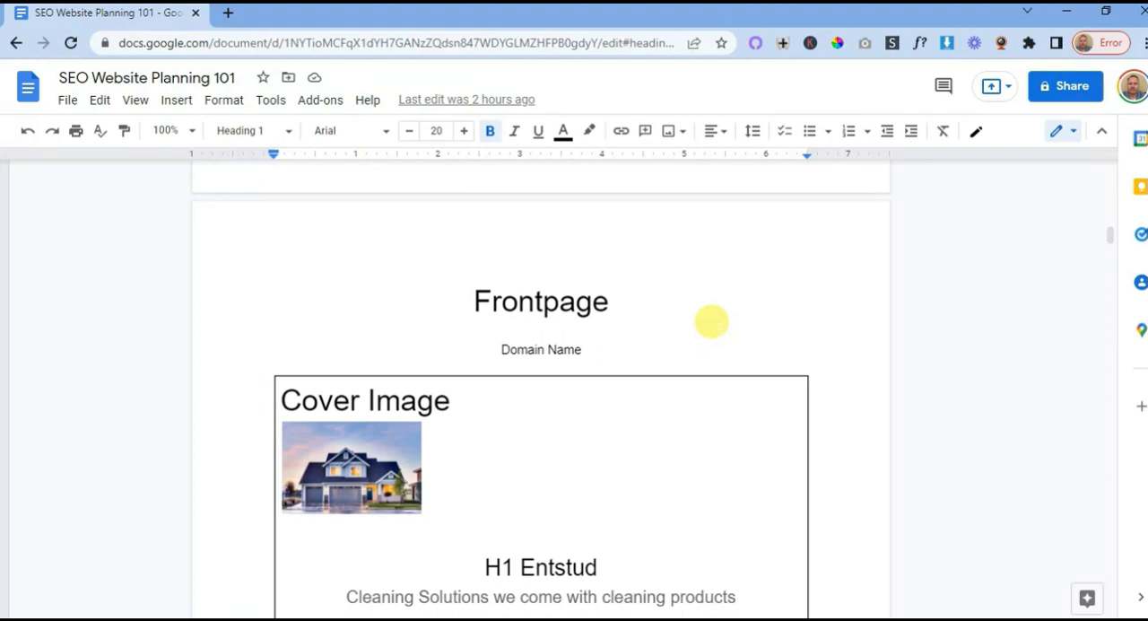
{"action": "scroll", "coordinate": [712, 321], "scroll_direction": "down", "scroll_amount": 2}
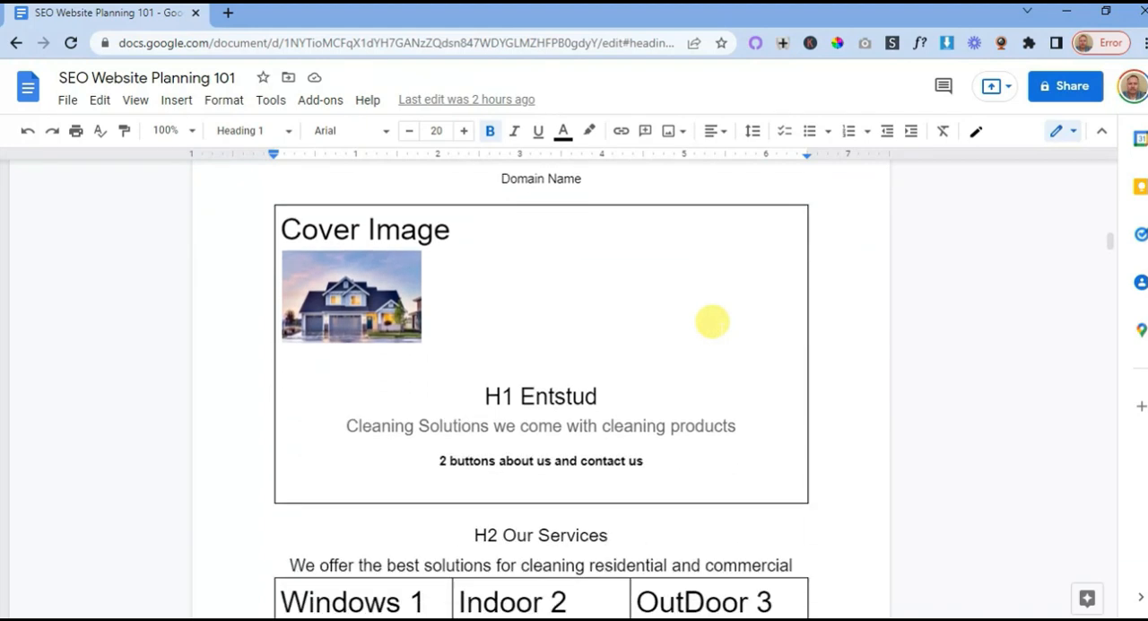
{"action": "scroll", "coordinate": [712, 321], "scroll_direction": "down", "scroll_amount": 3}
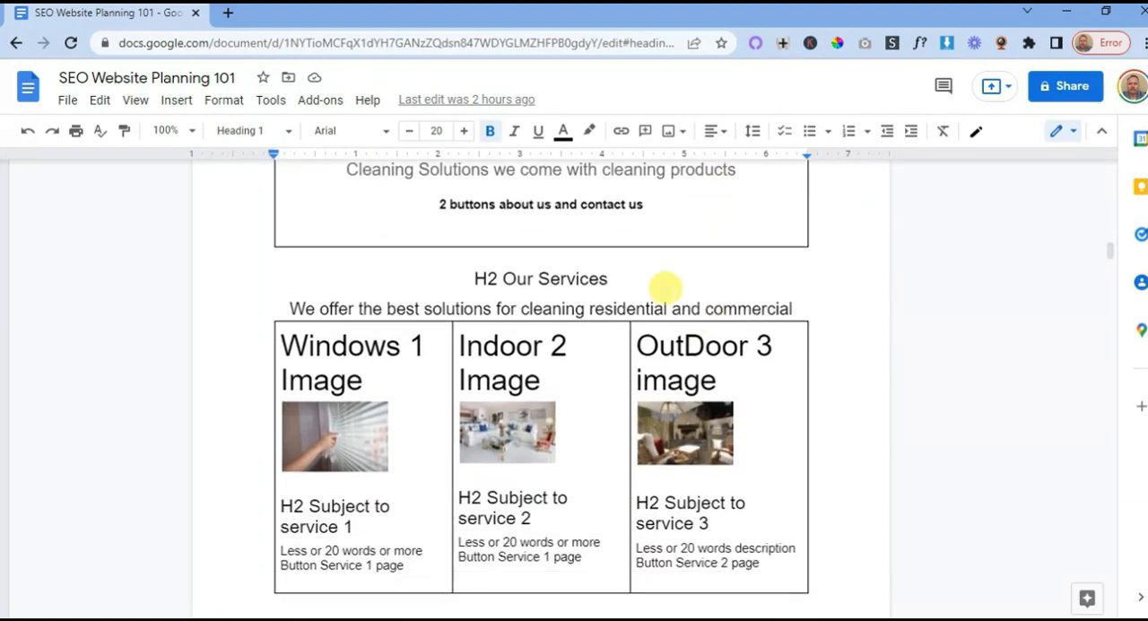
{"action": "scroll", "coordinate": [630, 303], "scroll_direction": "up", "scroll_amount": 2}
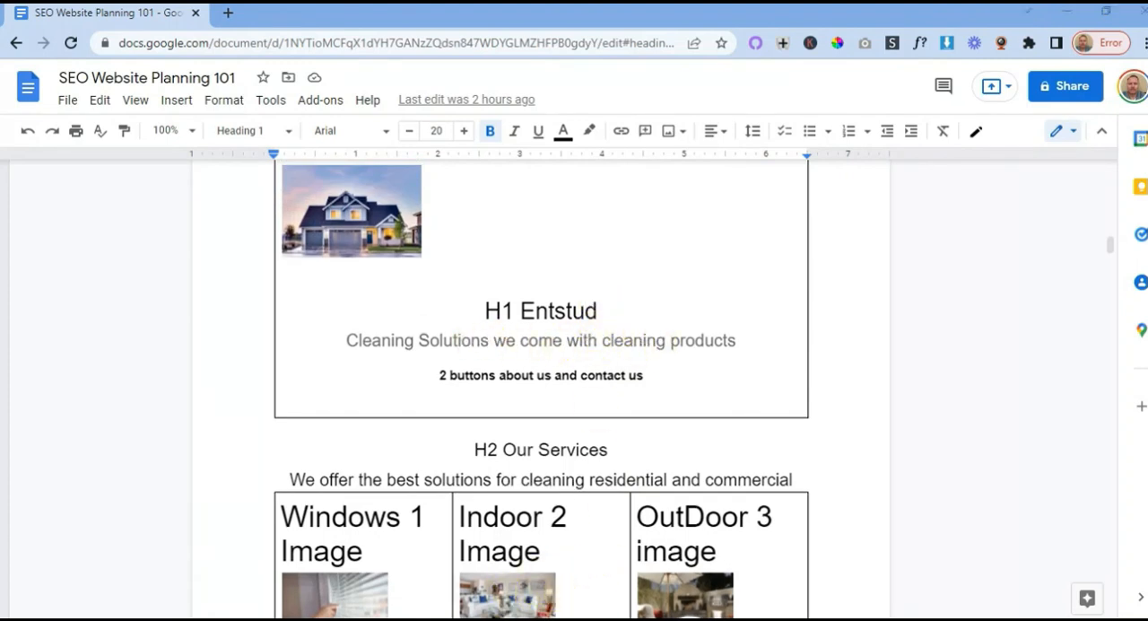
- Switch back to the Entstud site, maximize its window and view the cover section of the homepage
{"action": "mouse_move", "coordinate": [633, 592]}
{"action": "left_click", "coordinate": [526, 552]}
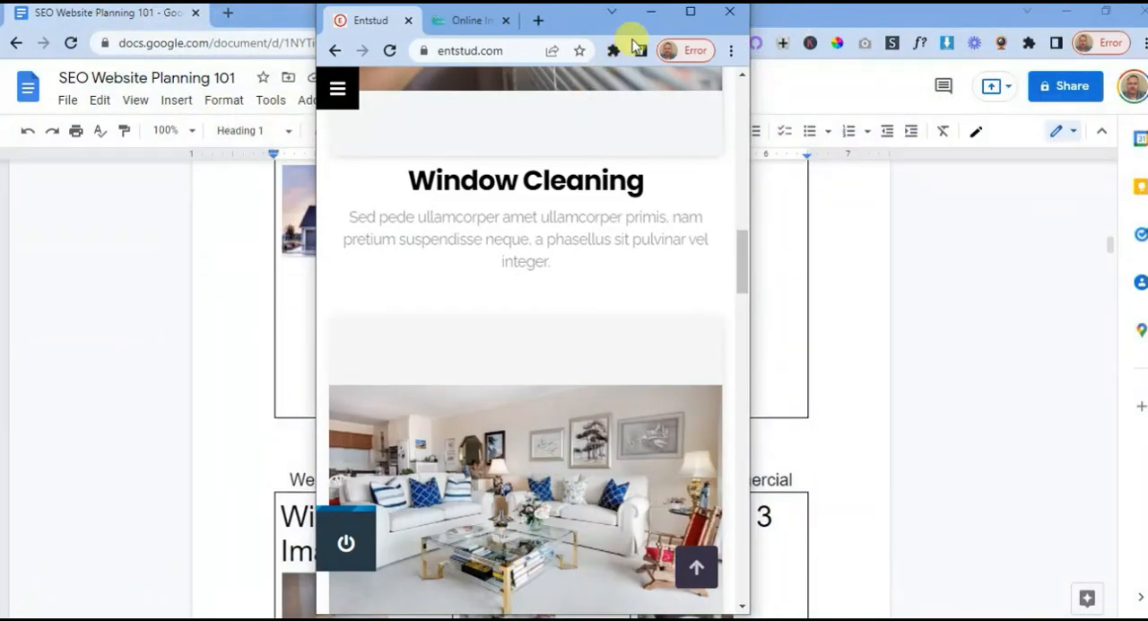
{"action": "left_click", "coordinate": [691, 11]}
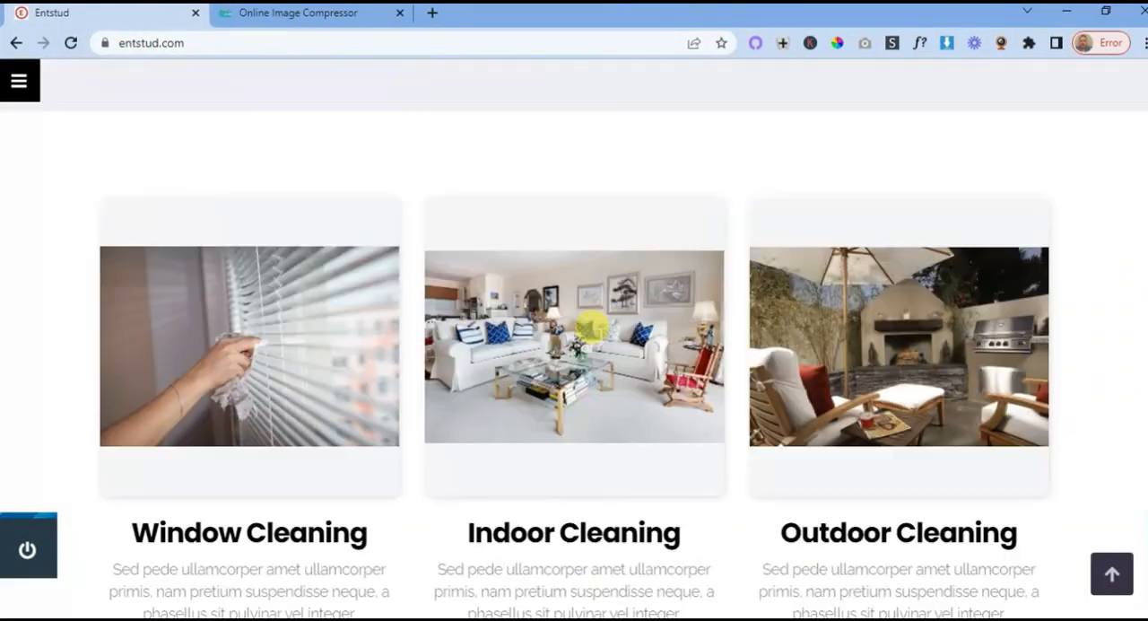
{"action": "scroll", "coordinate": [592, 328], "scroll_direction": "up", "scroll_amount": 10}
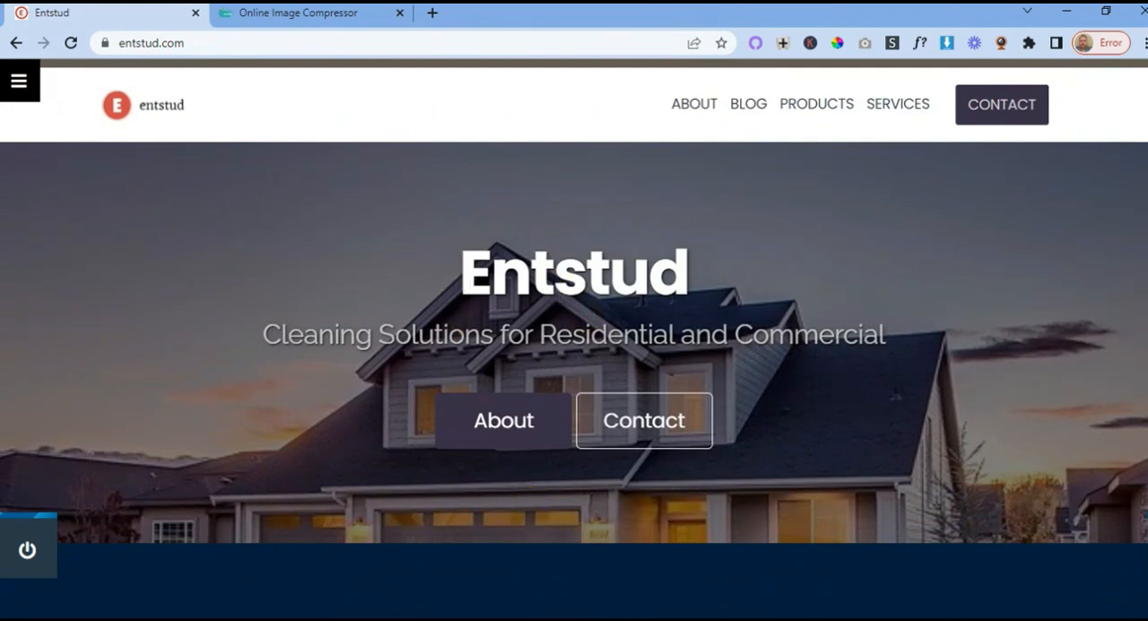
- Return to the planning document and review the Frontpage plan's blog, product and company goals sections
{"action": "mouse_move", "coordinate": [628, 607]}
{"action": "left_click", "coordinate": [705, 582]}
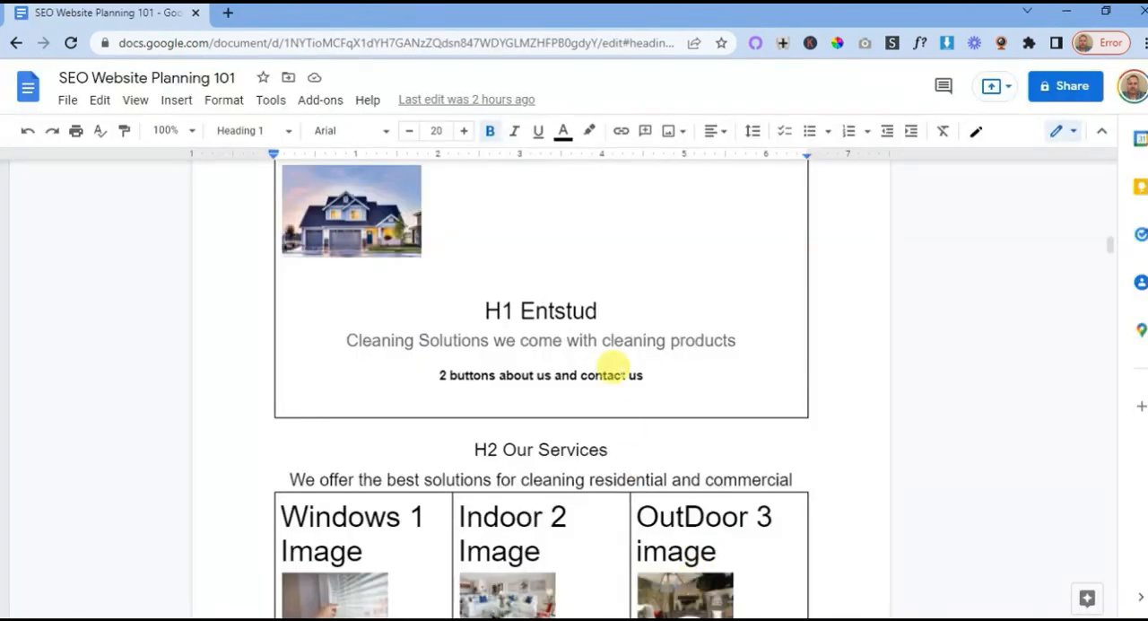
{"action": "scroll", "coordinate": [625, 314], "scroll_direction": "down", "scroll_amount": 10}
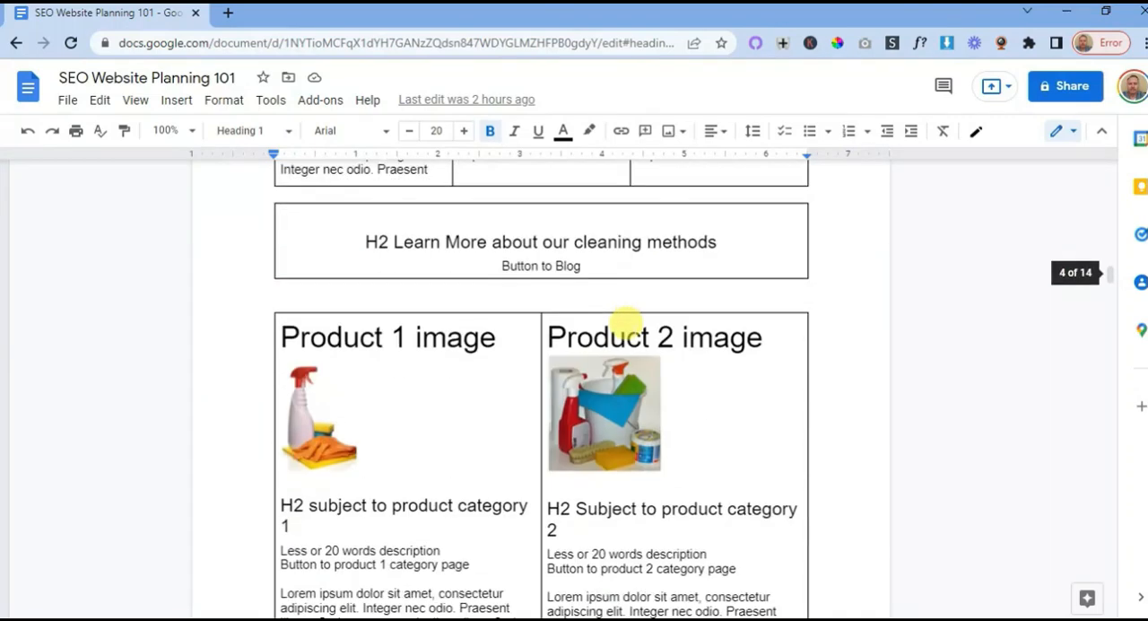
{"action": "scroll", "coordinate": [626, 325], "scroll_direction": "down", "scroll_amount": 3}
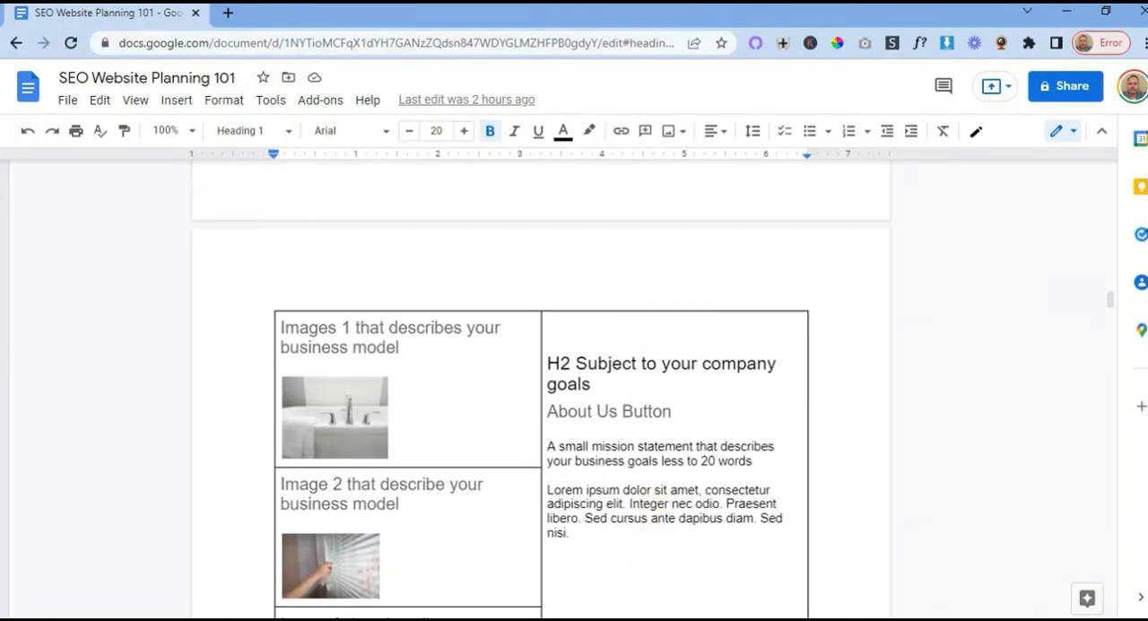
- Return to the Entstud site and compare its services, blog, products, about us and footer sections with the plan
{"action": "mouse_move", "coordinate": [631, 605]}
{"action": "left_click", "coordinate": [561, 554]}
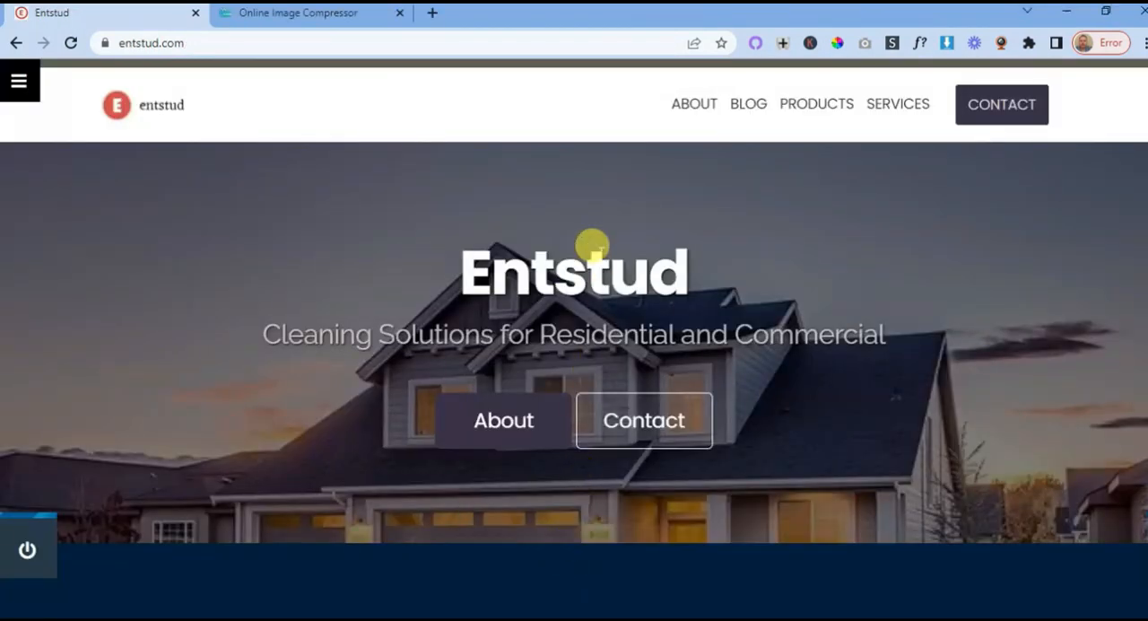
{"action": "scroll", "coordinate": [625, 236], "scroll_direction": "down", "scroll_amount": 12}
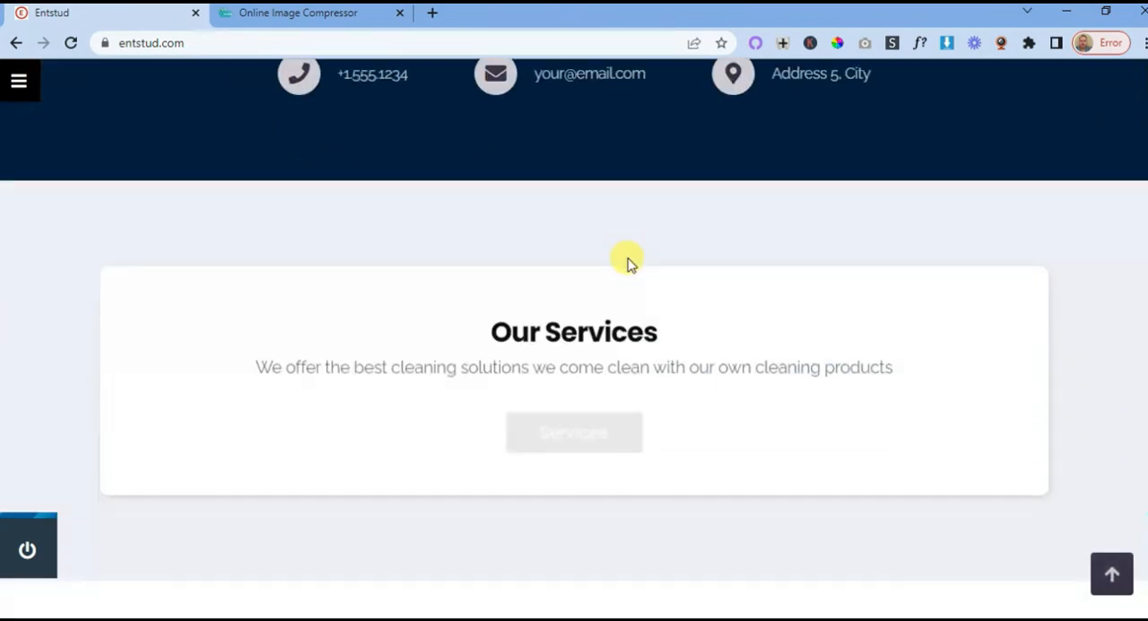
{"action": "scroll", "coordinate": [628, 262], "scroll_direction": "down", "scroll_amount": 2}
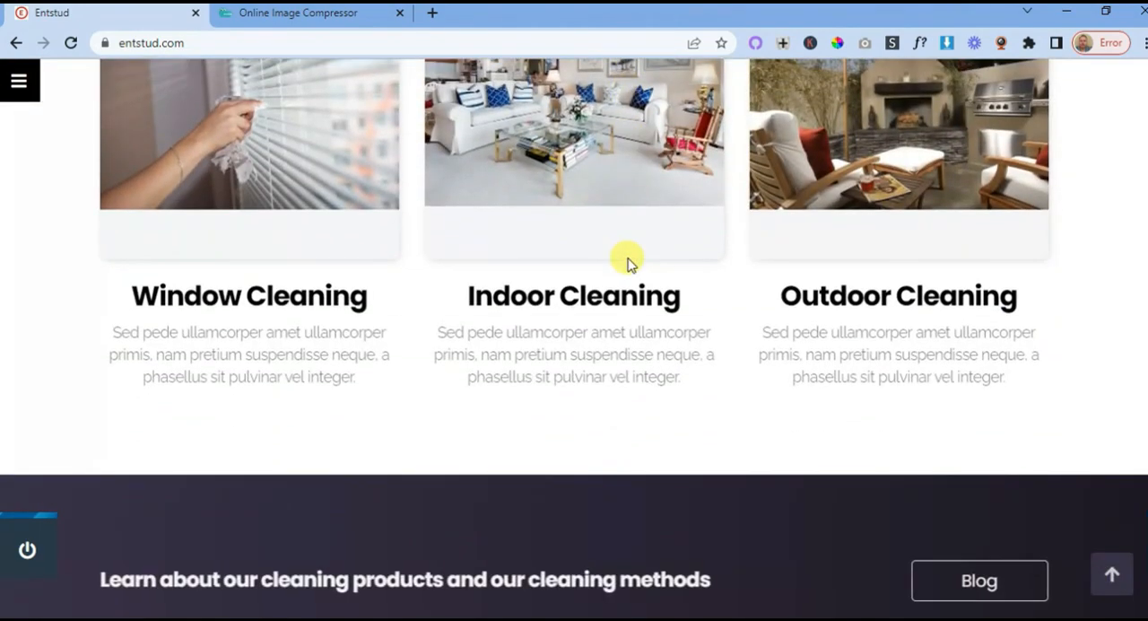
{"action": "scroll", "coordinate": [628, 262], "scroll_direction": "down", "scroll_amount": 3}
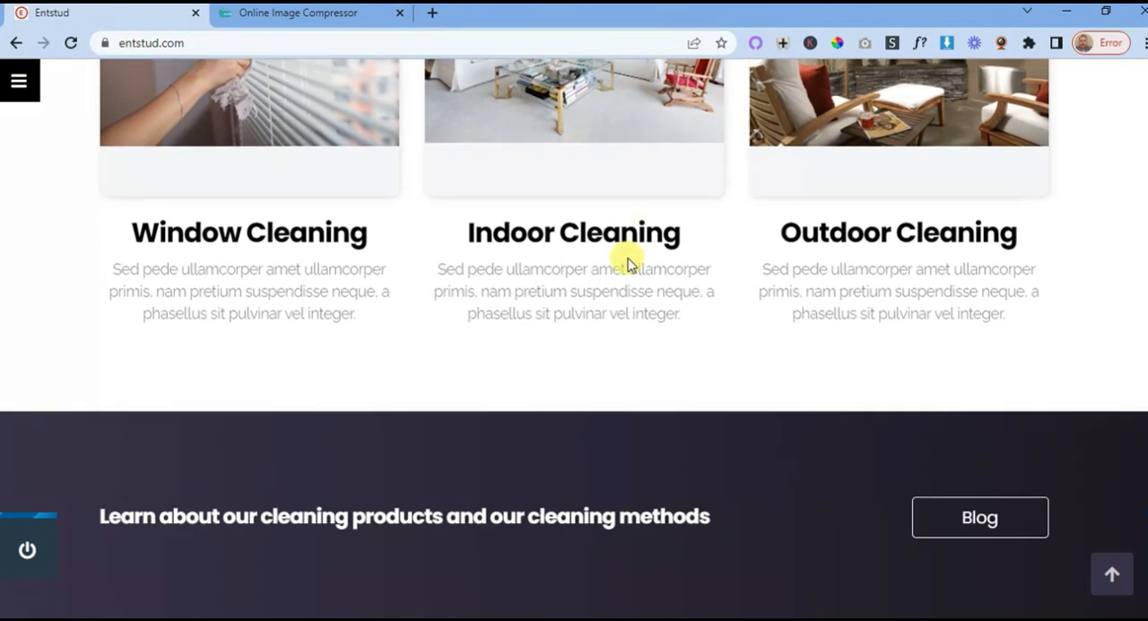
{"action": "scroll", "coordinate": [628, 260], "scroll_direction": "down", "scroll_amount": 5}
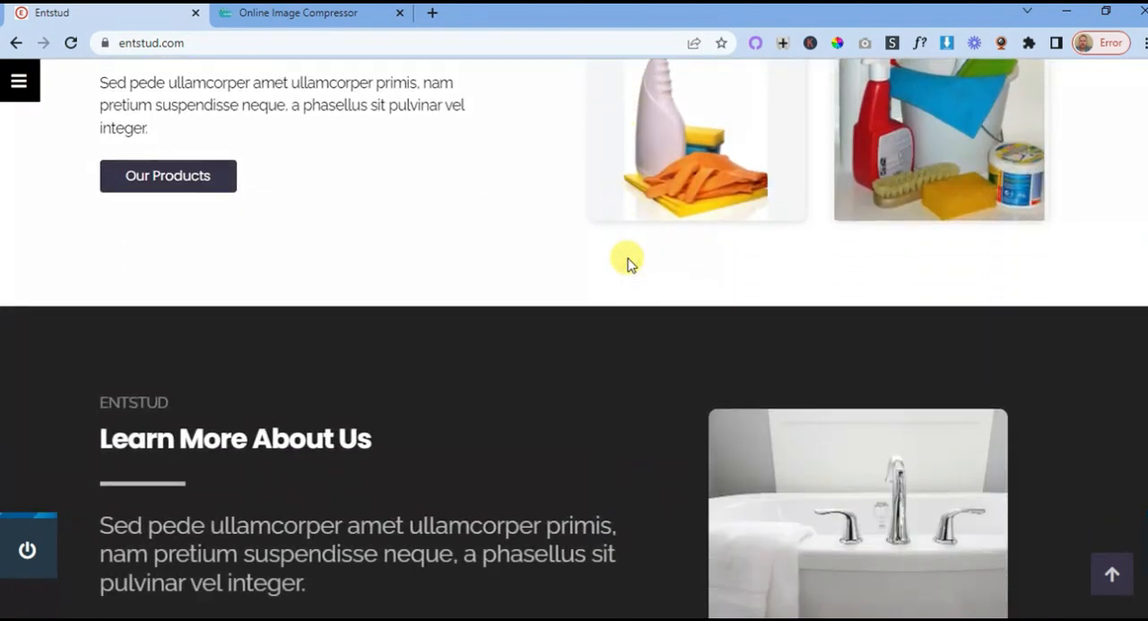
{"action": "scroll", "coordinate": [628, 260], "scroll_direction": "down", "scroll_amount": 2}
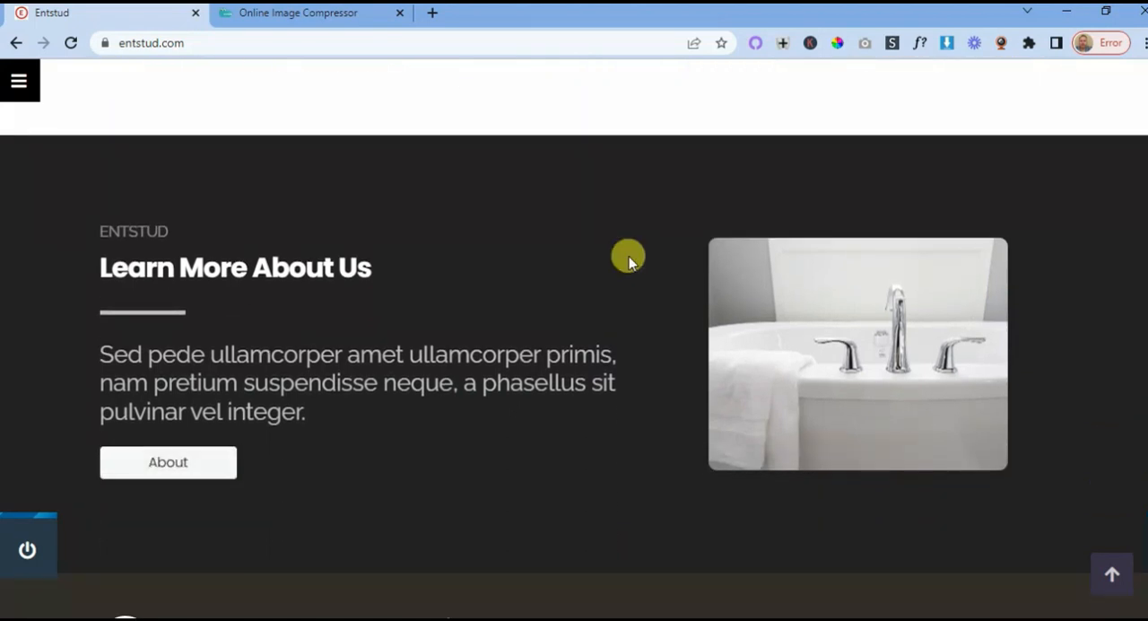
{"action": "scroll", "coordinate": [628, 260], "scroll_direction": "down", "scroll_amount": 3}
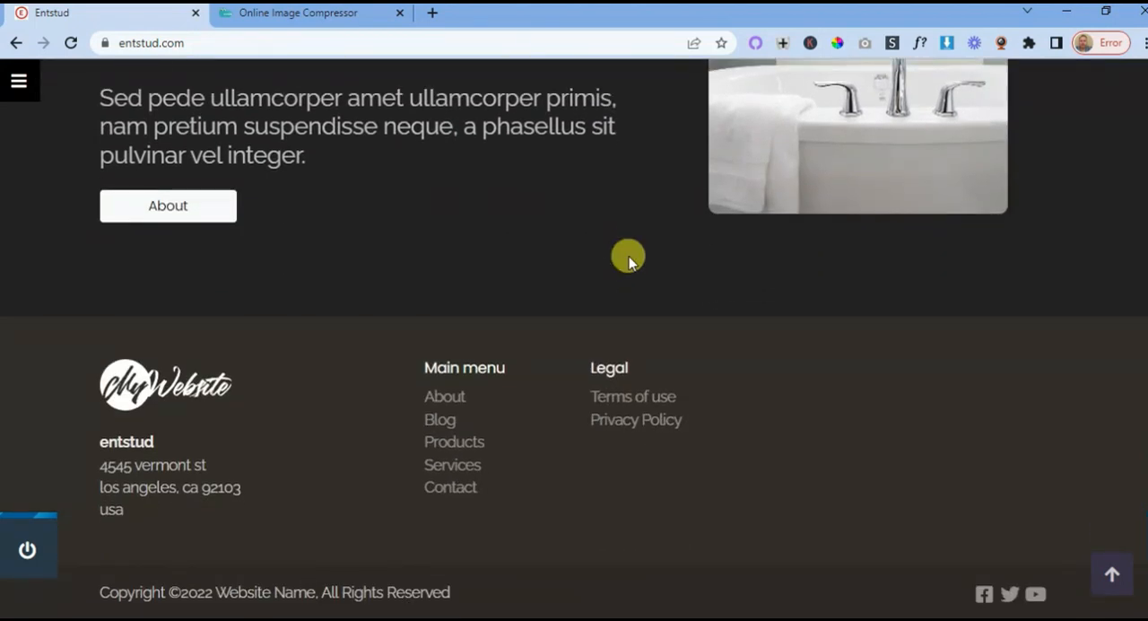
- Review the Entstud homepage from the about us section back up to the cover section
{"action": "scroll", "coordinate": [625, 315], "scroll_direction": "up", "scroll_amount": 1}
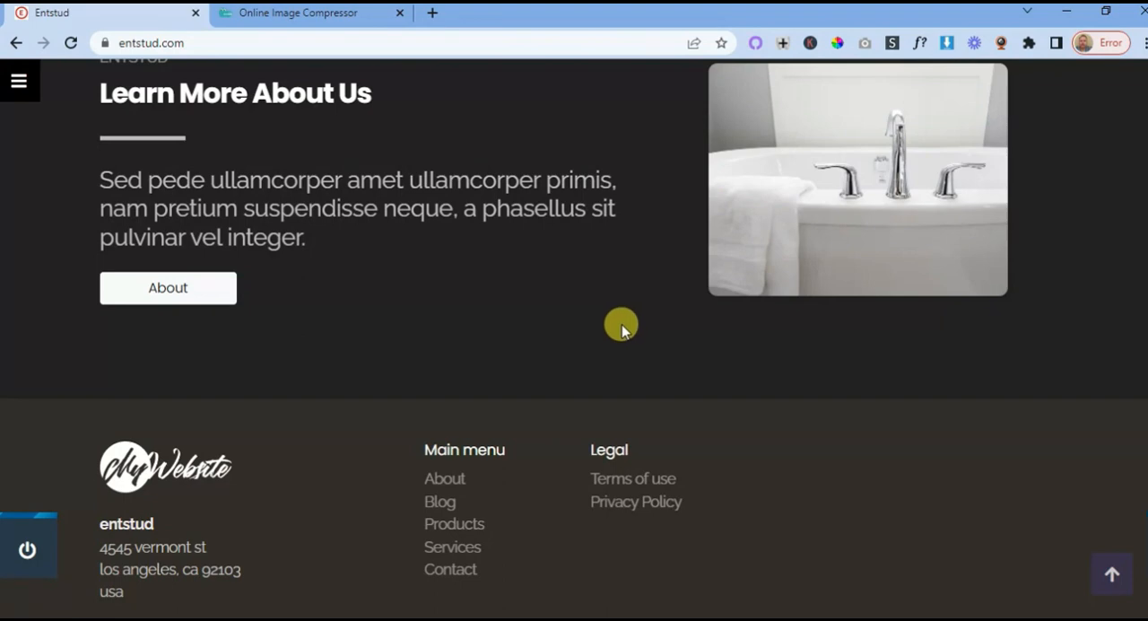
{"action": "scroll", "coordinate": [621, 328], "scroll_direction": "up", "scroll_amount": 10}
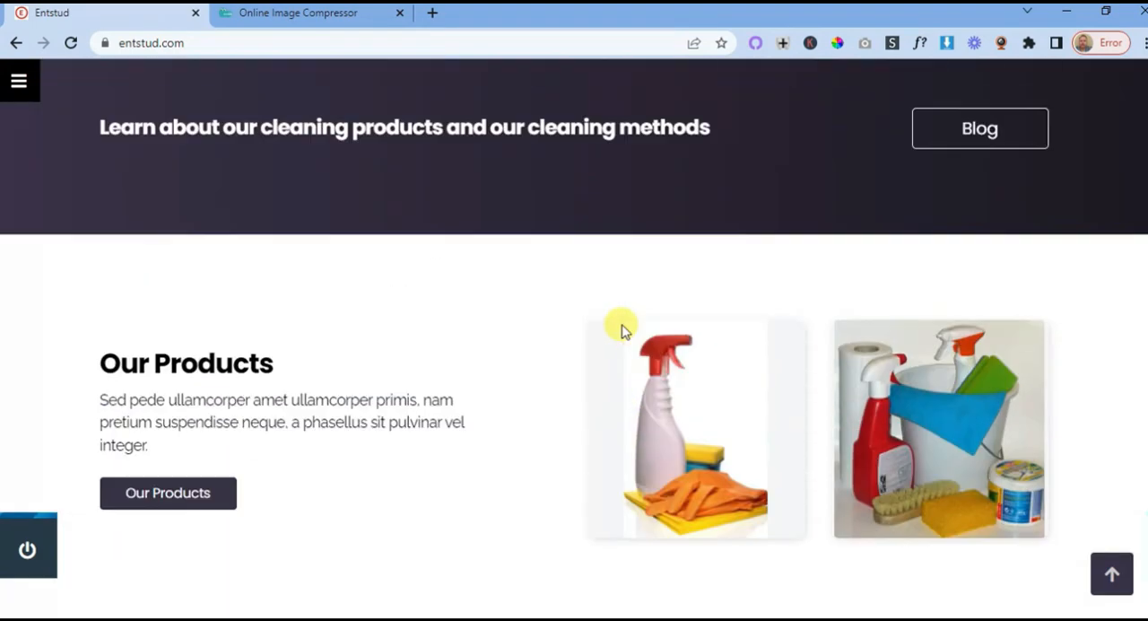
{"action": "scroll", "coordinate": [621, 329], "scroll_direction": "up", "scroll_amount": 5}
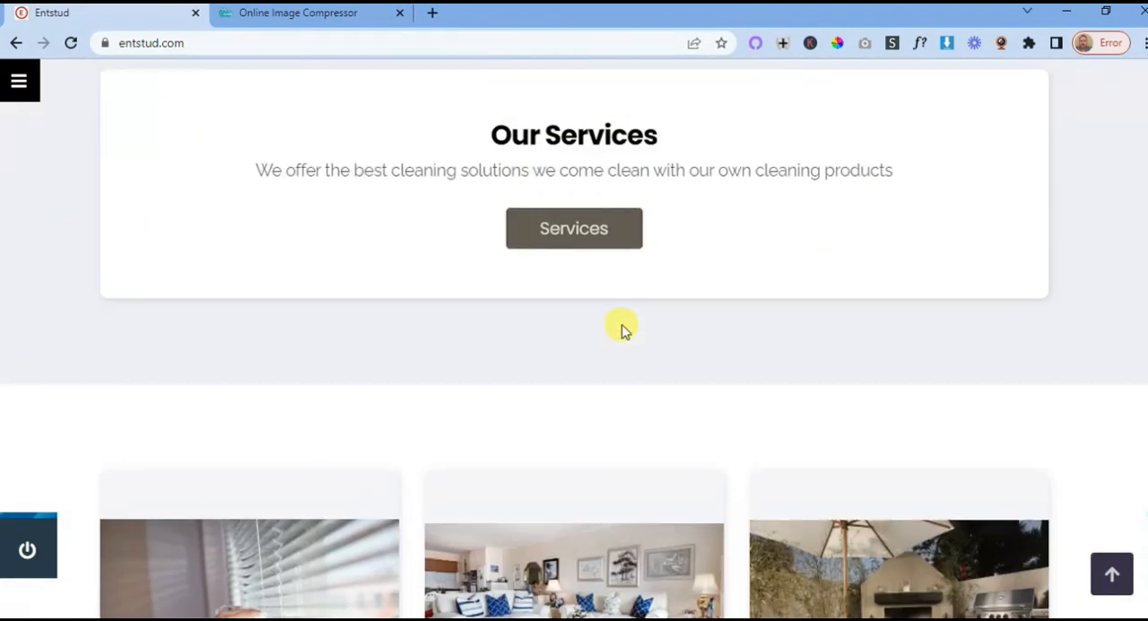
{"action": "scroll", "coordinate": [624, 328], "scroll_direction": "up", "scroll_amount": 5}
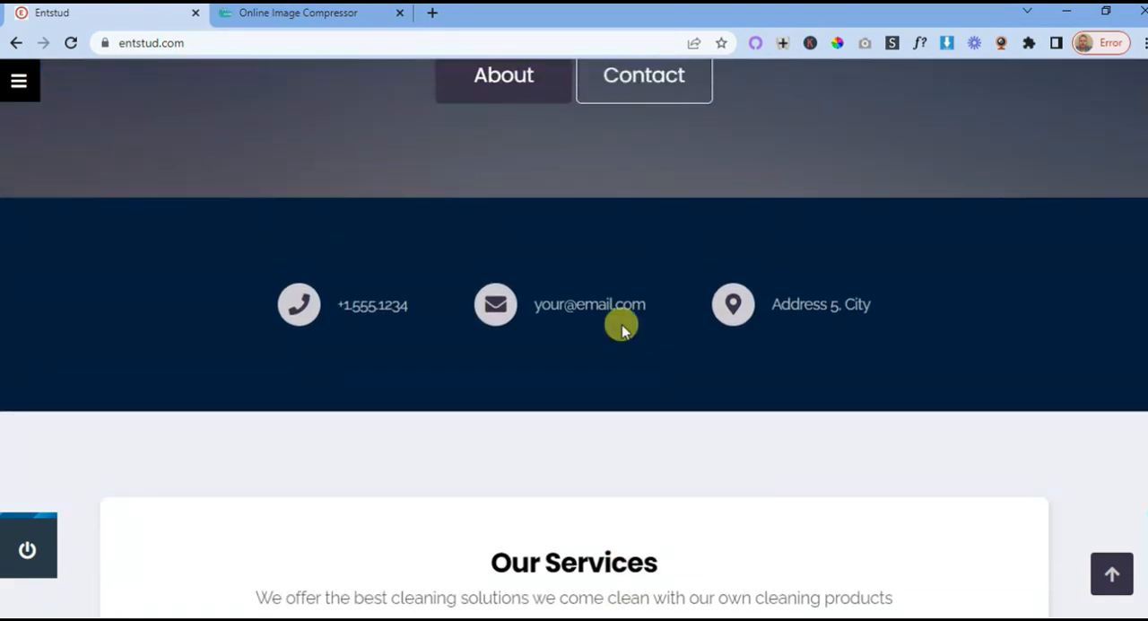
{"action": "scroll", "coordinate": [621, 323], "scroll_direction": "up", "scroll_amount": 4}
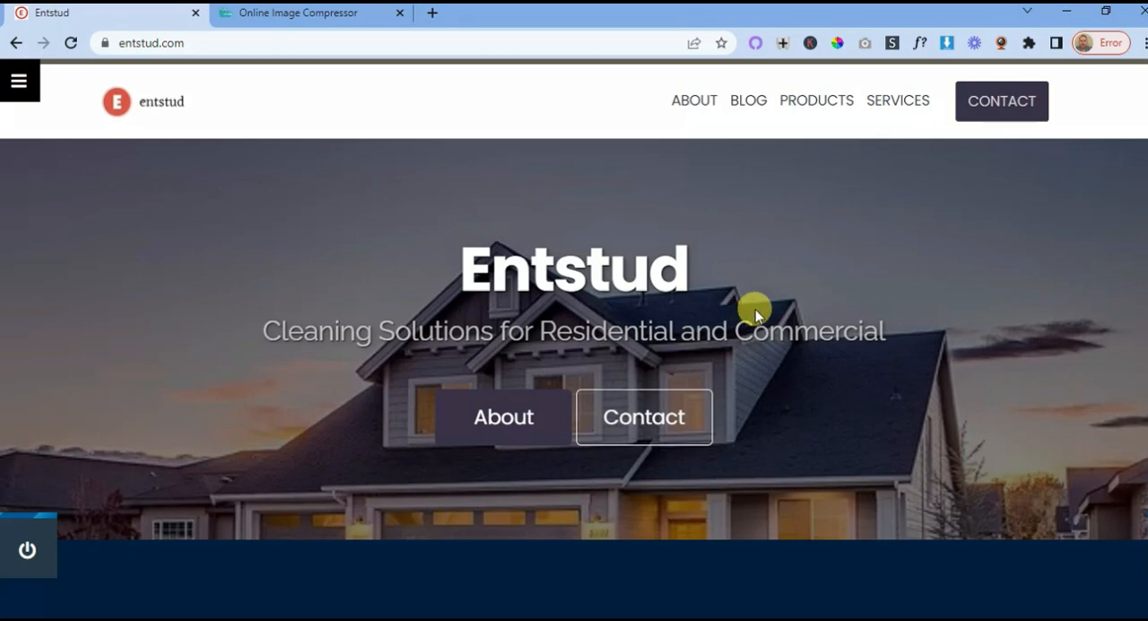
- View the homepage's contact details, Our Services, blog and Our Products sections in order
{"action": "scroll", "coordinate": [755, 308], "scroll_direction": "down", "scroll_amount": 4}
{"action": "scroll", "coordinate": [692, 333], "scroll_direction": "down", "scroll_amount": 2}
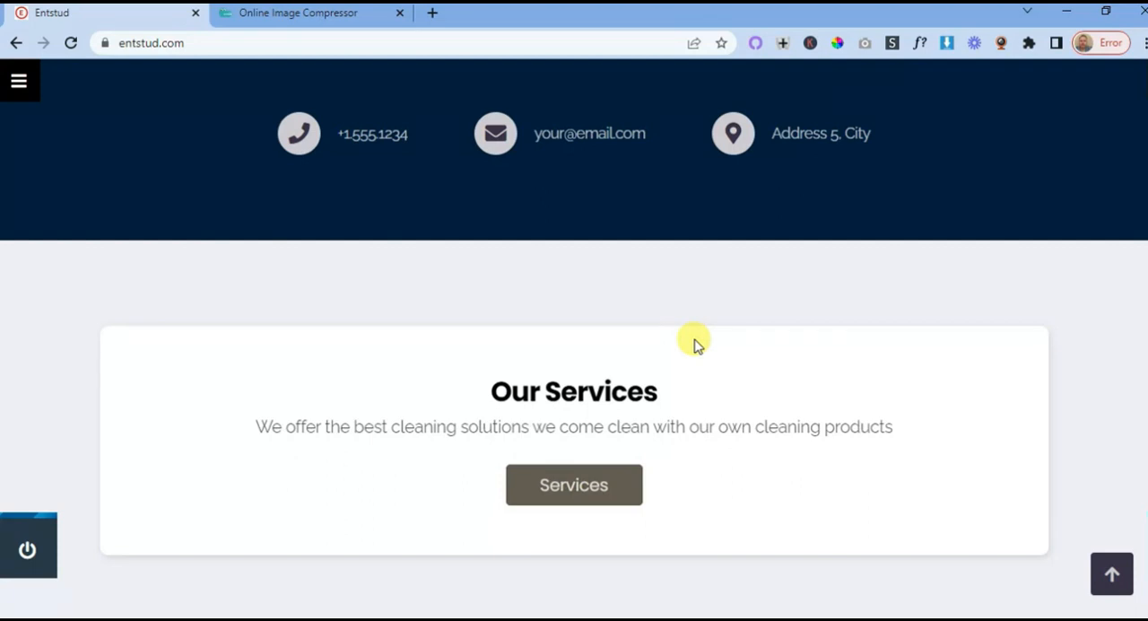
{"action": "scroll", "coordinate": [696, 345], "scroll_direction": "down", "scroll_amount": 4}
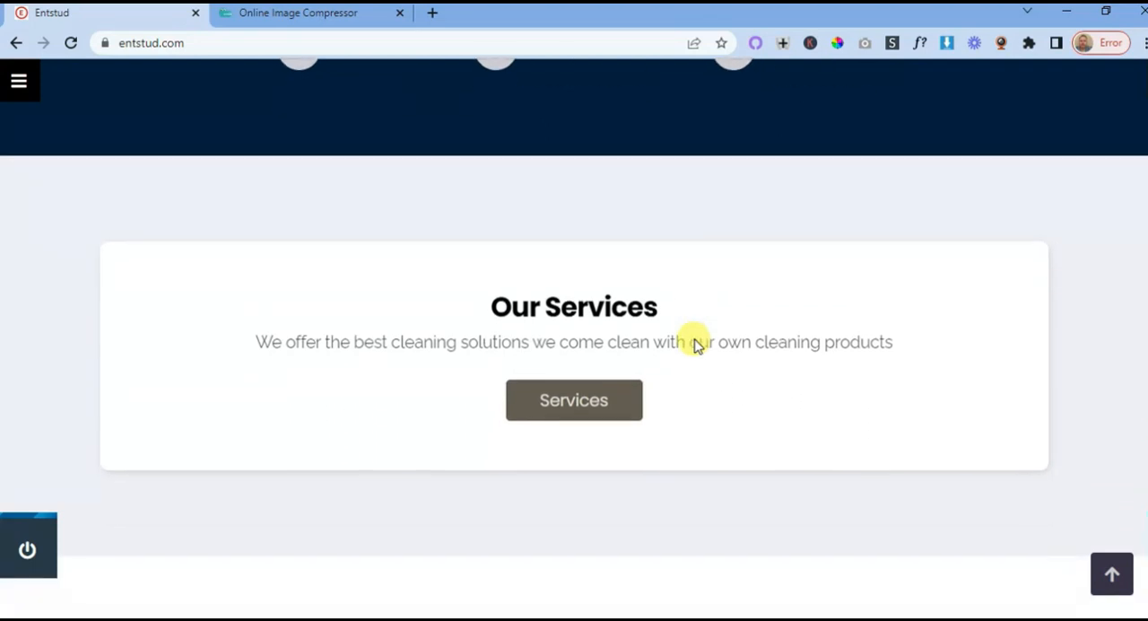
{"action": "scroll", "coordinate": [697, 346], "scroll_direction": "down", "scroll_amount": 2}
{"action": "scroll", "coordinate": [694, 341], "scroll_direction": "down", "scroll_amount": 6}
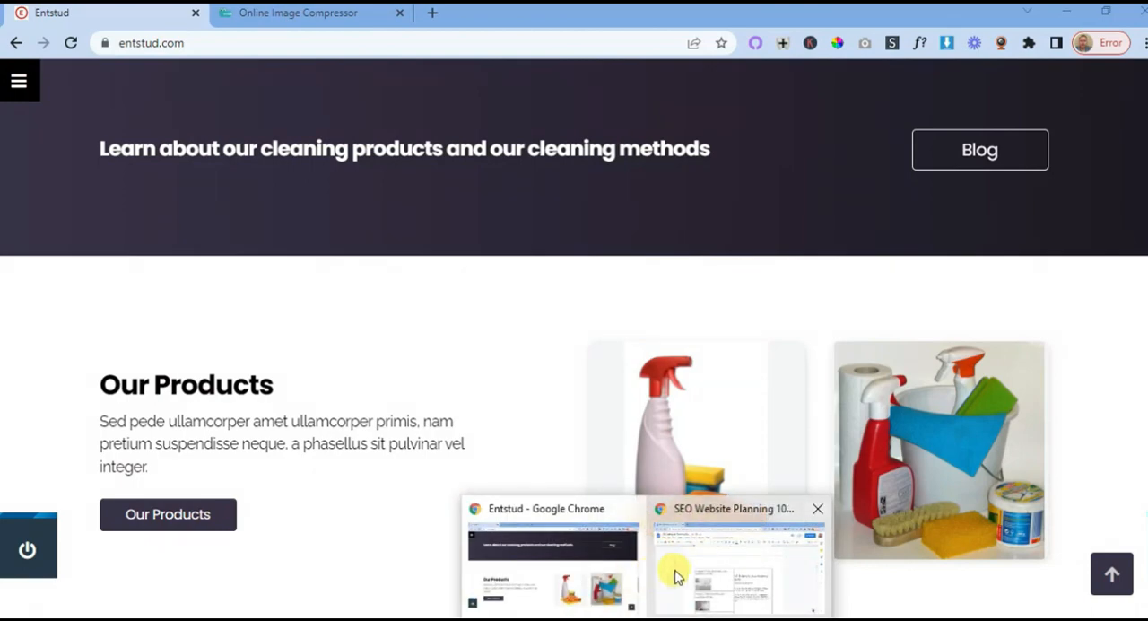
- Switch to the SEO Website Planning 101 document and review it from the introduction to the Frontpage plan's company goals section
{"action": "left_click", "coordinate": [674, 572]}
{"action": "scroll", "coordinate": [585, 362], "scroll_direction": "up", "scroll_amount": 20}
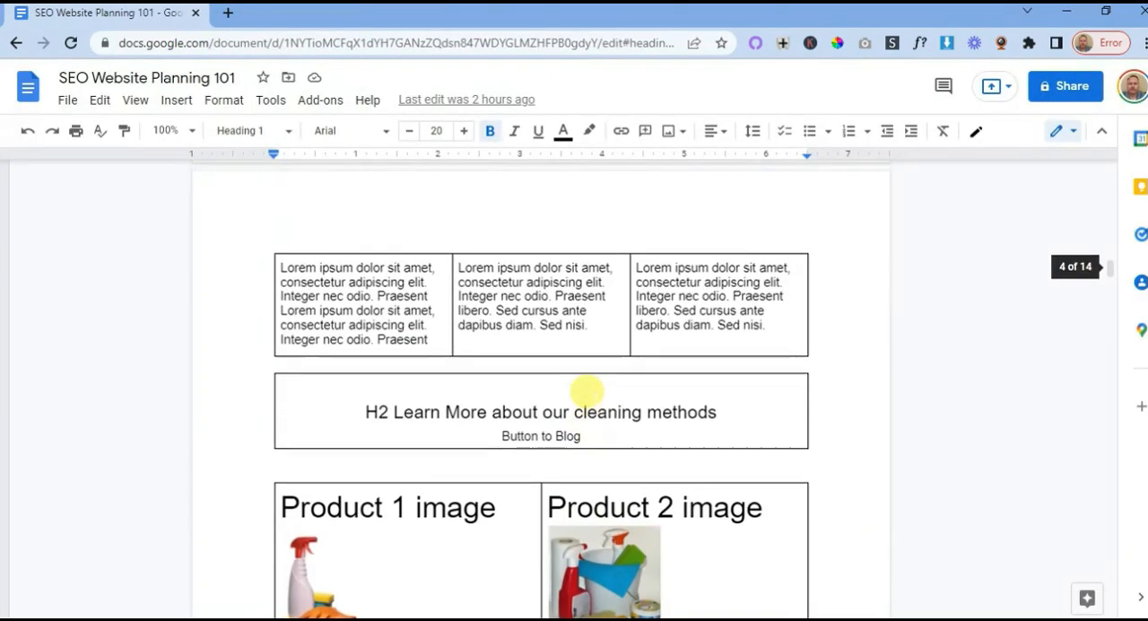
{"action": "scroll", "coordinate": [587, 392], "scroll_direction": "up", "scroll_amount": 20}
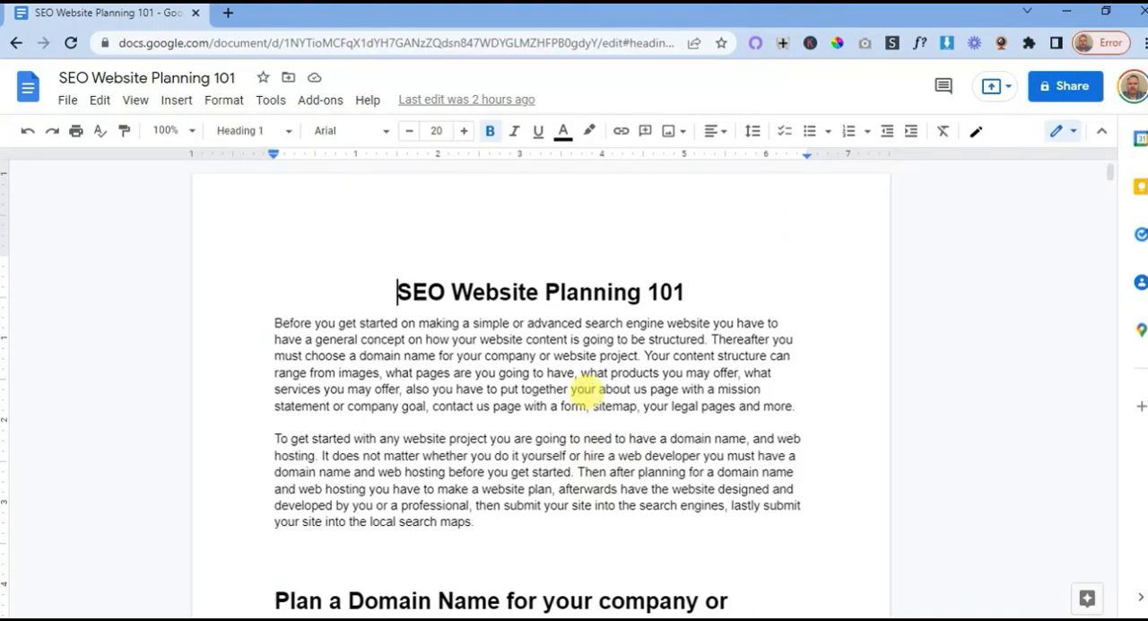
{"action": "scroll", "coordinate": [587, 392], "scroll_direction": "down", "scroll_amount": 15}
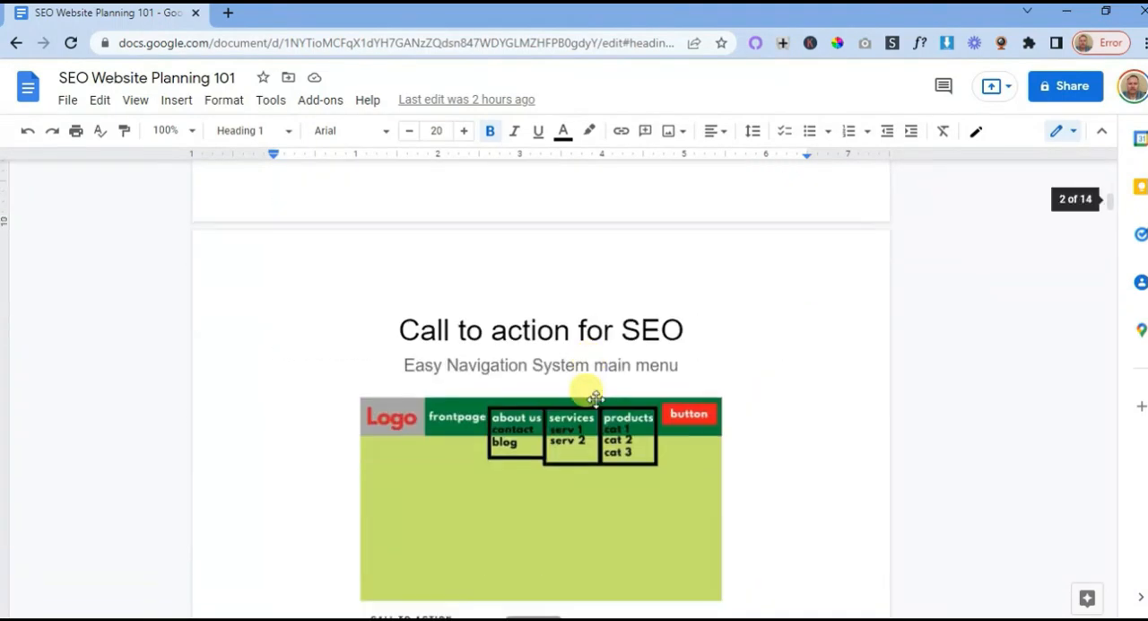
{"action": "scroll", "coordinate": [596, 399], "scroll_direction": "down", "scroll_amount": 12}
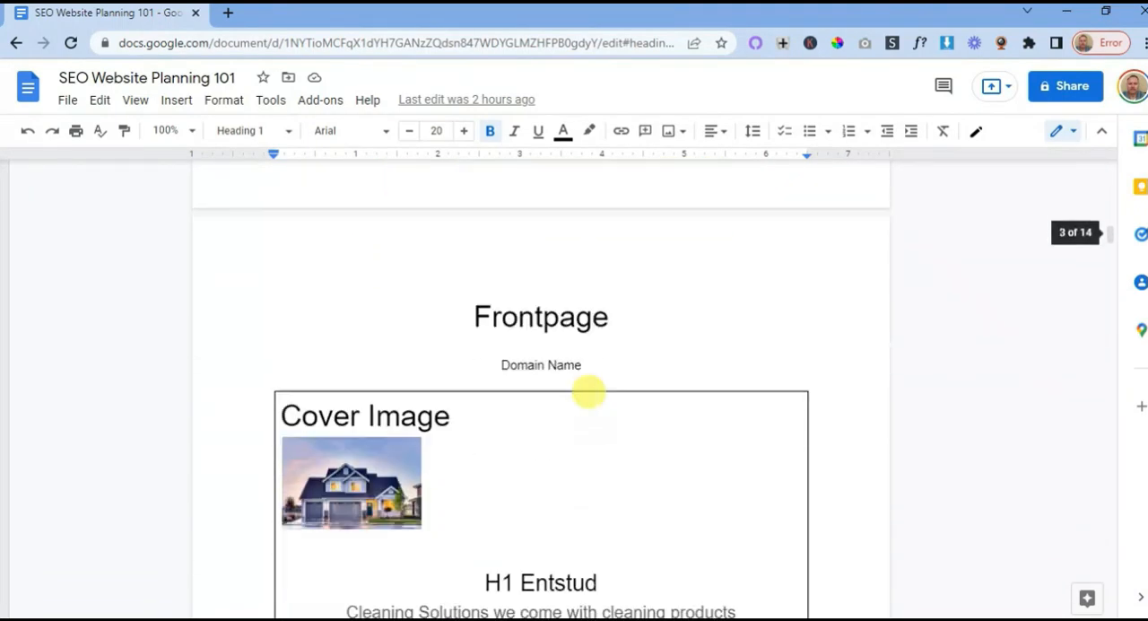
{"action": "scroll", "coordinate": [595, 378], "scroll_direction": "down", "scroll_amount": 12}
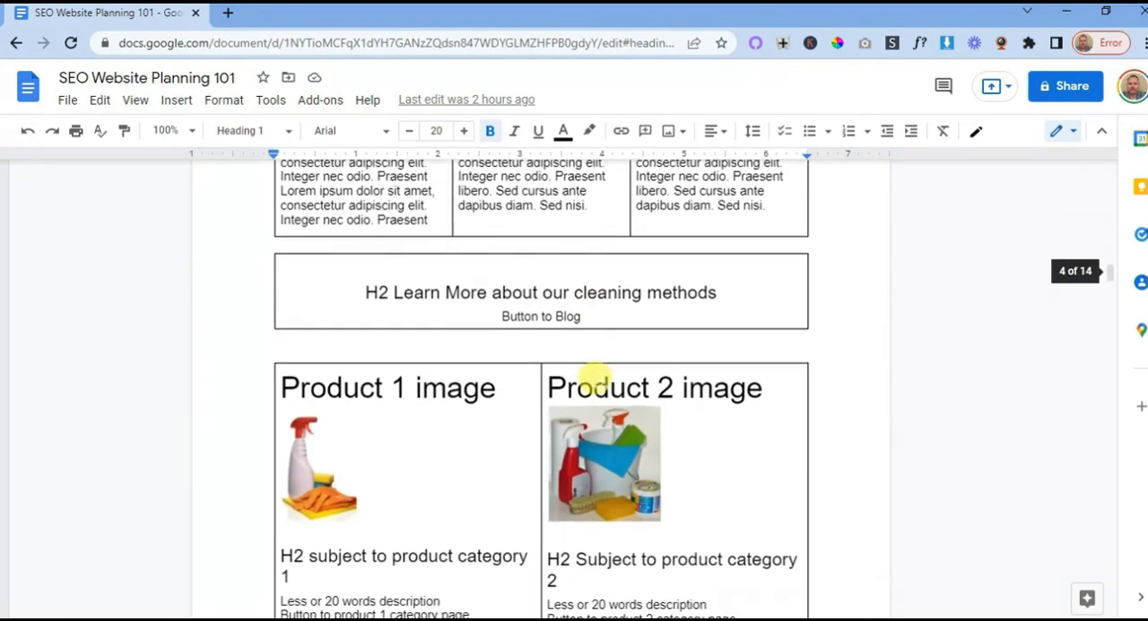
{"action": "scroll", "coordinate": [596, 378], "scroll_direction": "down", "scroll_amount": 4}
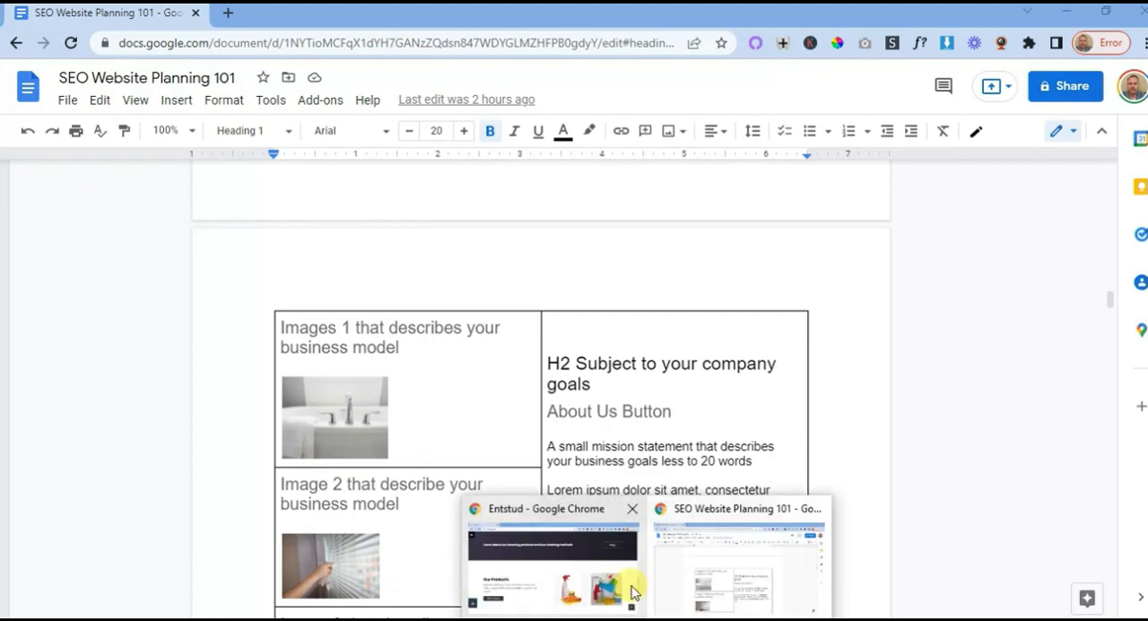
- Return to the Entstud site and view the homepage's cover section and contact details strip
{"action": "left_click", "coordinate": [580, 564]}
{"action": "scroll", "coordinate": [532, 417], "scroll_direction": "up", "scroll_amount": 15}
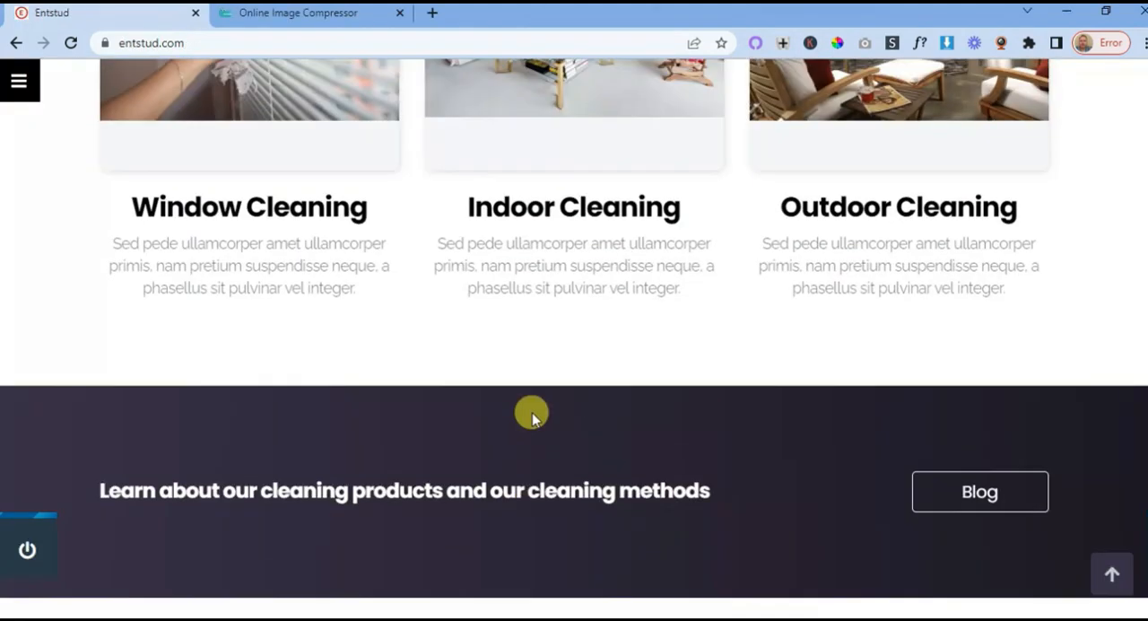
{"action": "scroll", "coordinate": [532, 417], "scroll_direction": "up", "scroll_amount": 3}
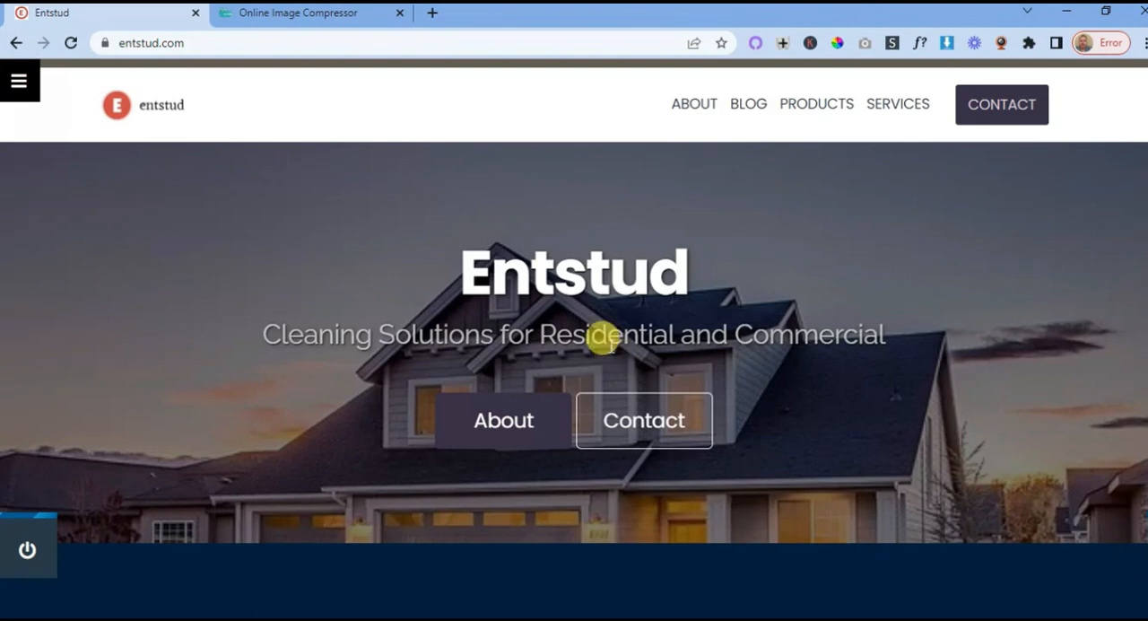
{"action": "scroll", "coordinate": [609, 344], "scroll_direction": "down", "scroll_amount": 2}
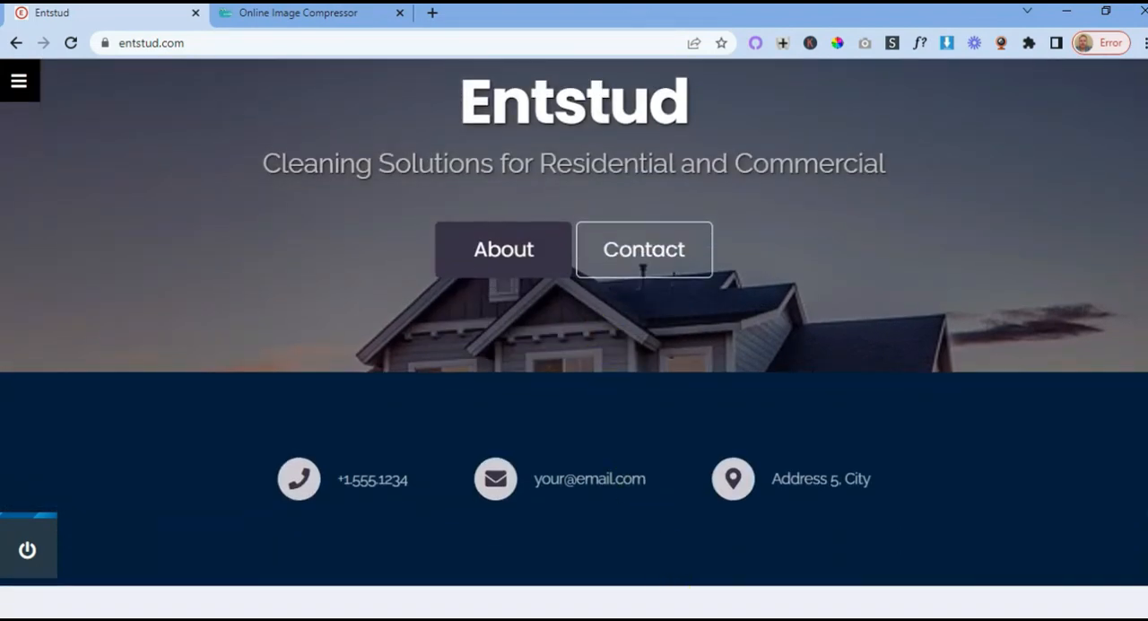
- Switch to the SEO Website Planning 101 document and review the Frontpage plan's cover and three-column services sections
{"action": "mouse_move", "coordinate": [674, 610]}
{"action": "left_click", "coordinate": [669, 576]}
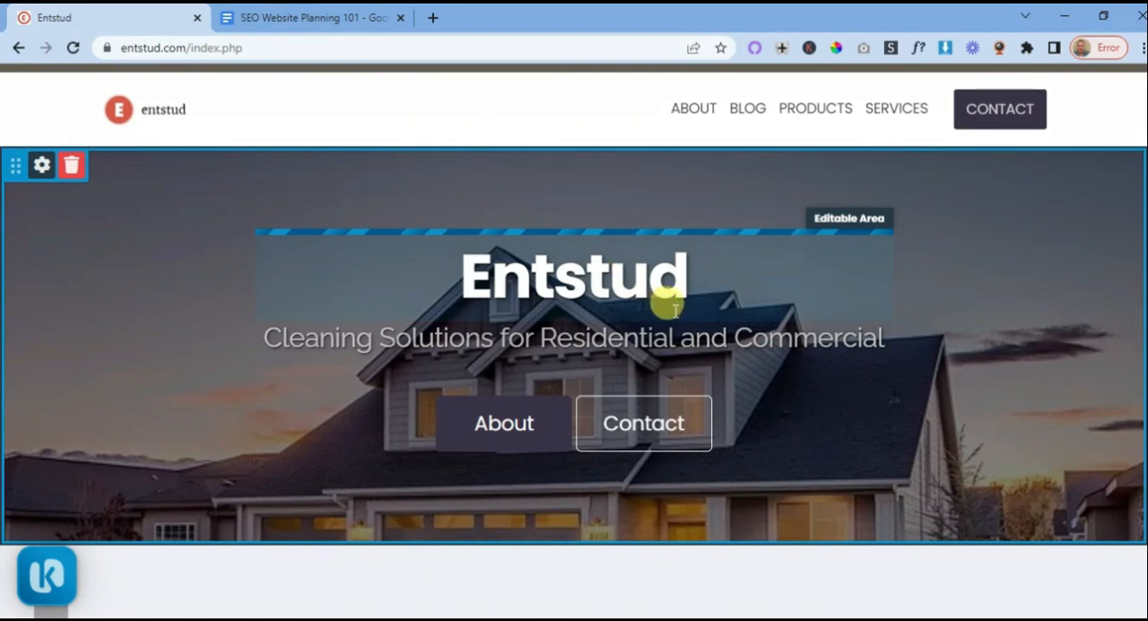
{"action": "left_click", "coordinate": [336, 18]}
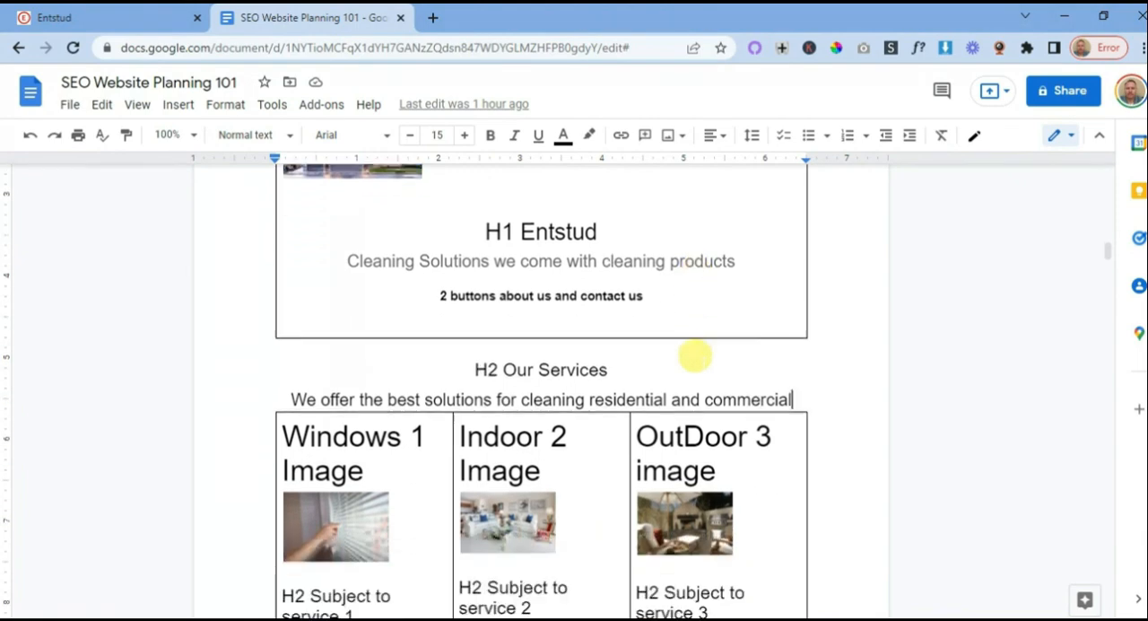
{"action": "scroll", "coordinate": [695, 356], "scroll_direction": "down", "scroll_amount": 7}
{"action": "scroll", "coordinate": [694, 356], "scroll_direction": "up", "scroll_amount": 4}
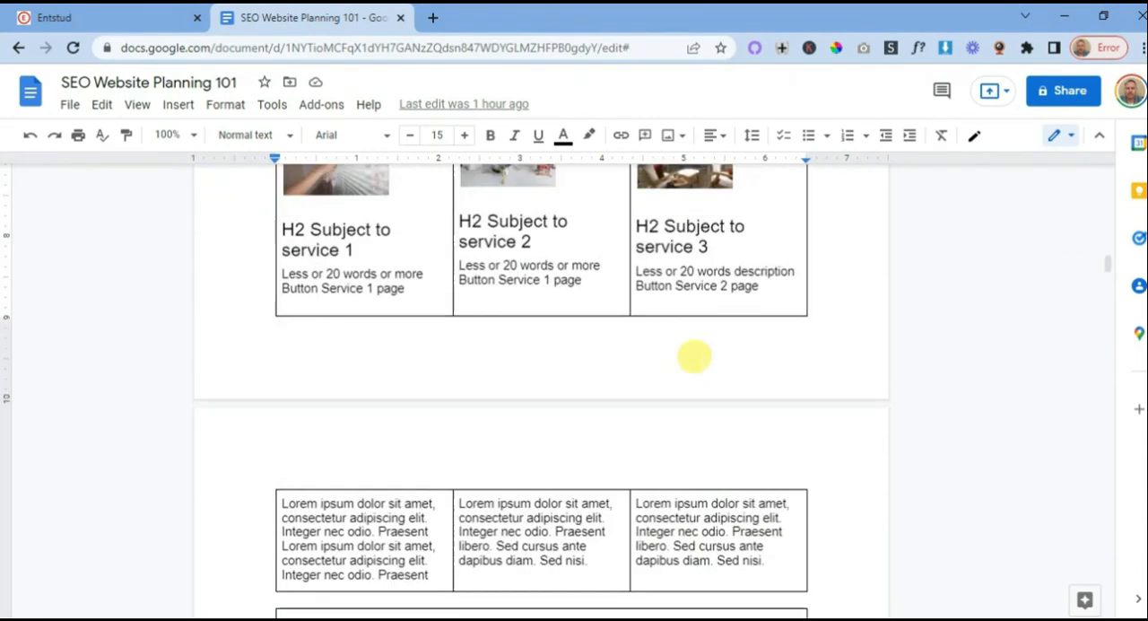
{"action": "scroll", "coordinate": [694, 356], "scroll_direction": "up", "scroll_amount": 3}
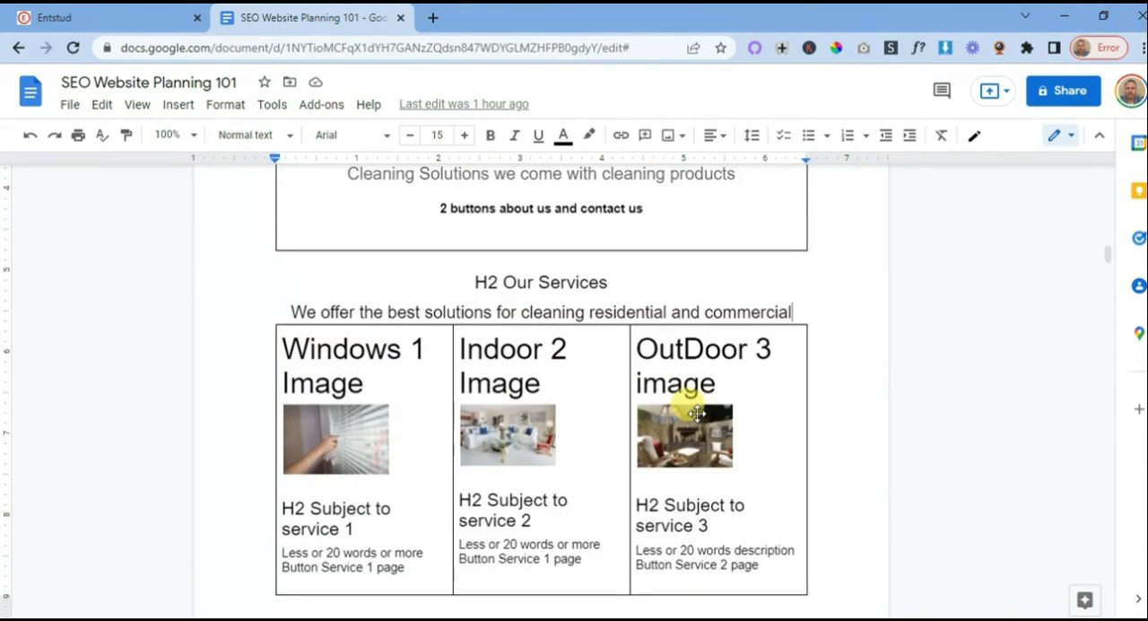
{"action": "scroll", "coordinate": [696, 413], "scroll_direction": "up", "scroll_amount": 2}
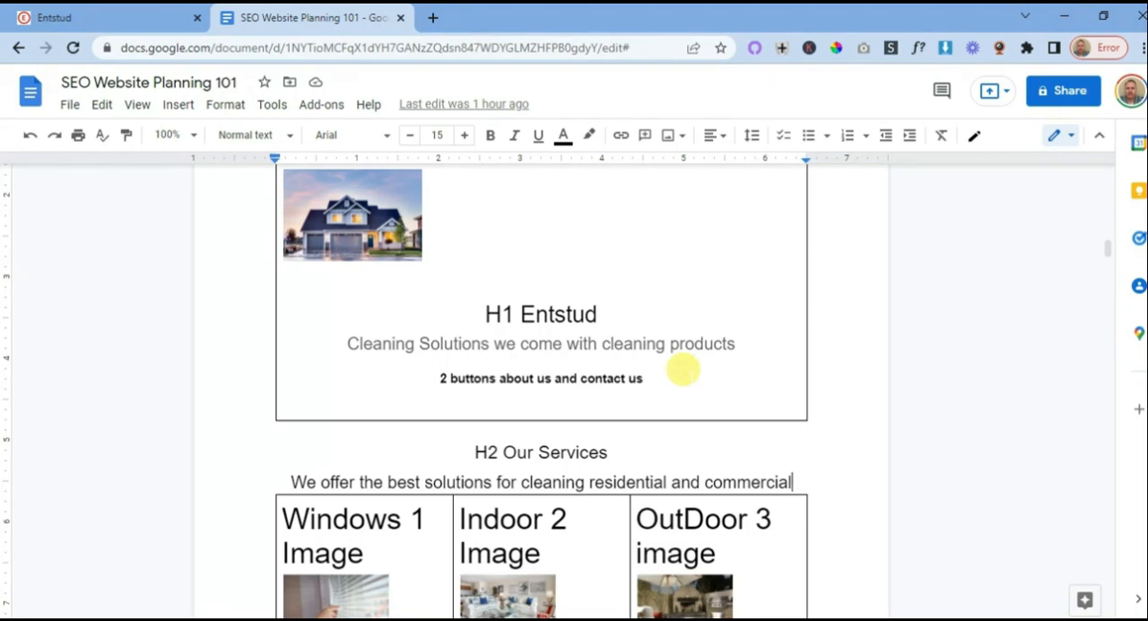
- Review the Frontpage plan's cleaning methods blog block and the two product category blocks
{"action": "scroll", "coordinate": [682, 368], "scroll_direction": "down", "scroll_amount": 5}
{"action": "scroll", "coordinate": [503, 399], "scroll_direction": "down", "scroll_amount": 2}
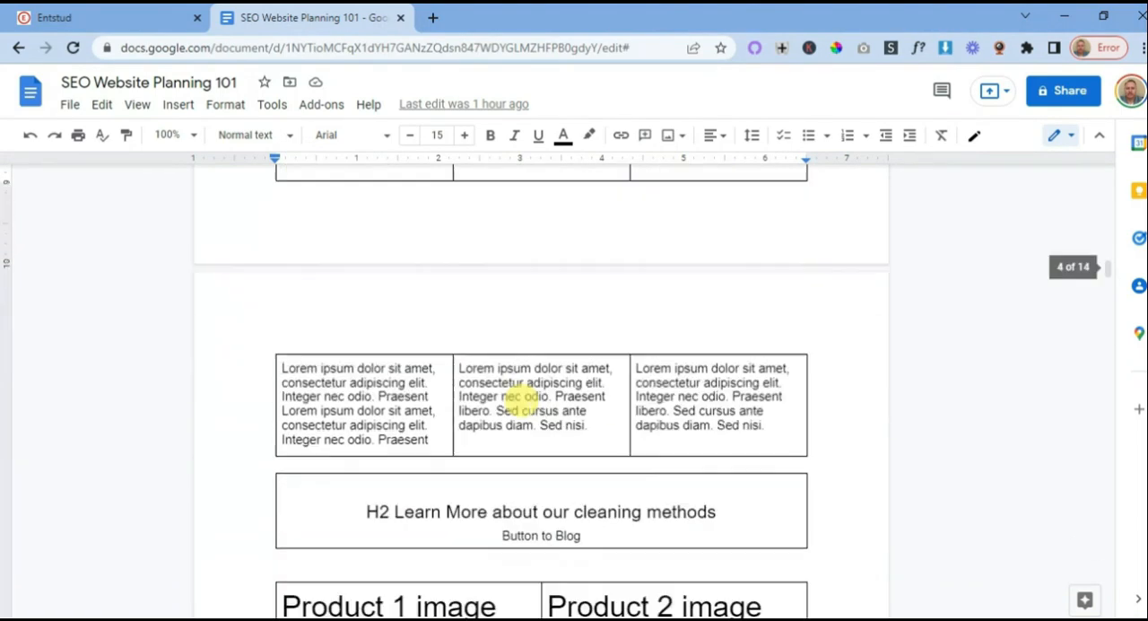
{"action": "scroll", "coordinate": [520, 395], "scroll_direction": "down", "scroll_amount": 1}
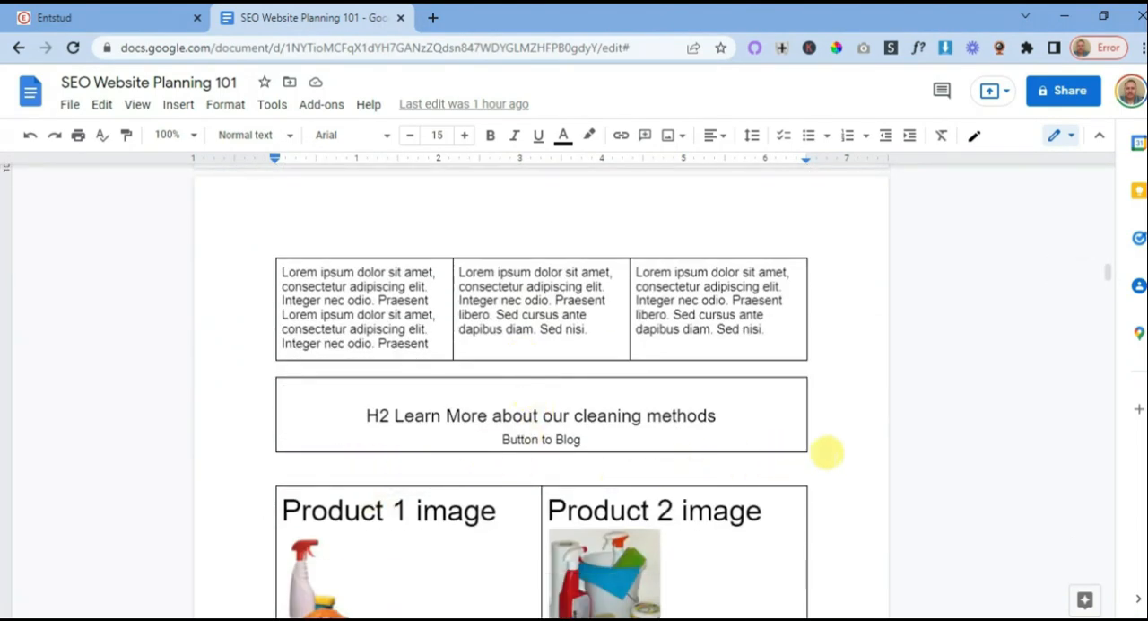
{"action": "scroll", "coordinate": [592, 471], "scroll_direction": "down", "scroll_amount": 3}
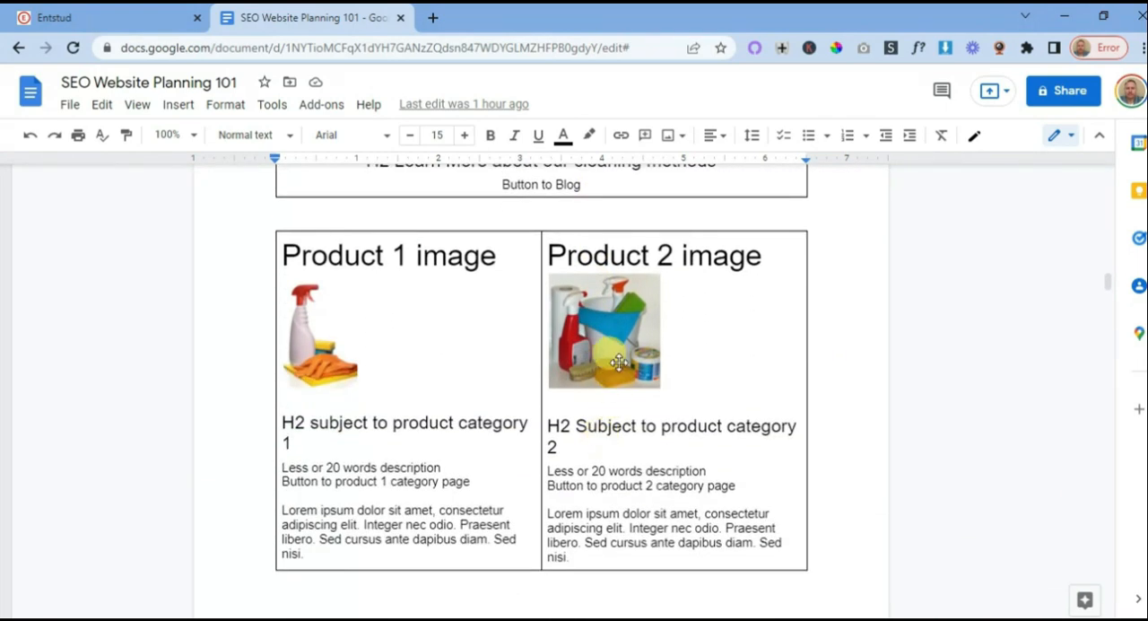
{"action": "scroll", "coordinate": [681, 402], "scroll_direction": "down", "scroll_amount": 1}
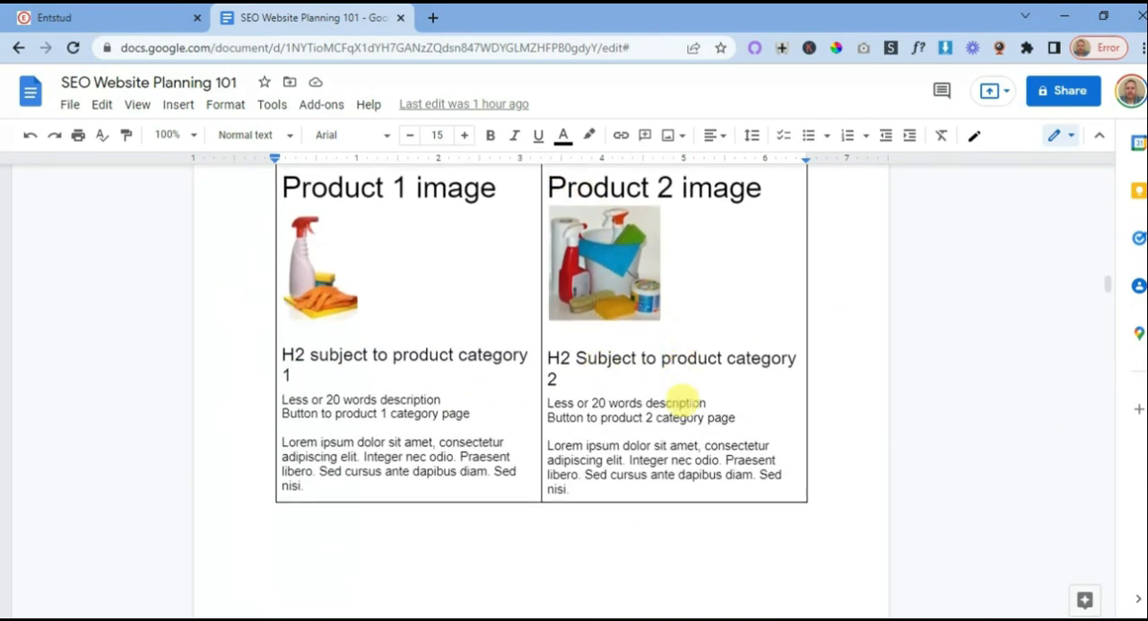
{"action": "scroll", "coordinate": [681, 402], "scroll_direction": "down", "scroll_amount": 9}
{"action": "scroll", "coordinate": [682, 403], "scroll_direction": "up", "scroll_amount": 3}
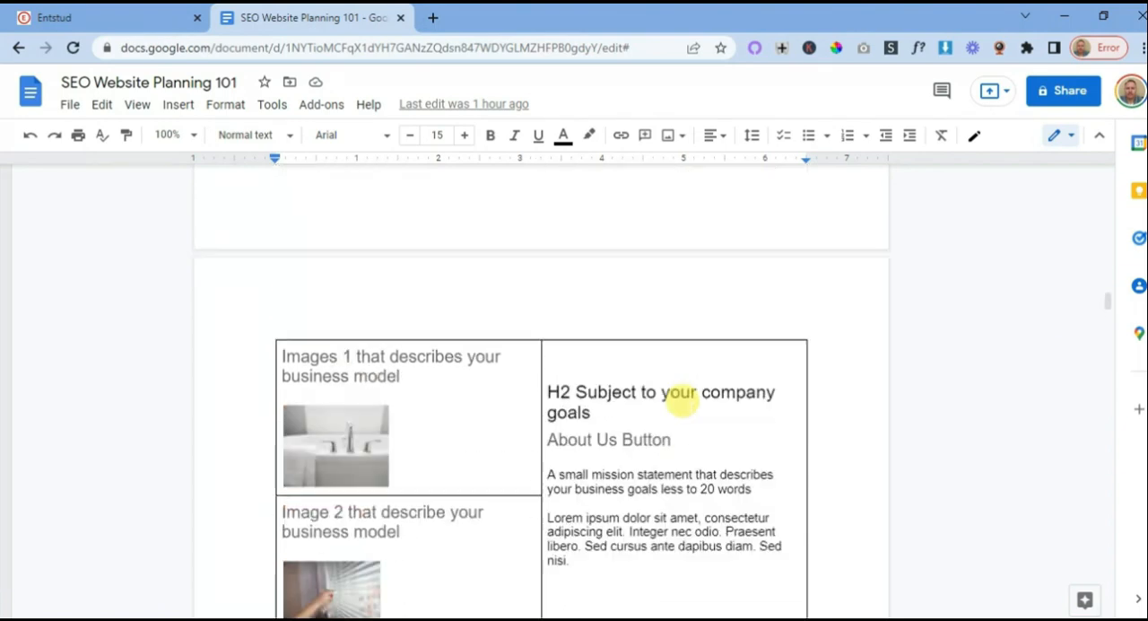
{"action": "scroll", "coordinate": [682, 403], "scroll_direction": "up", "scroll_amount": 10}
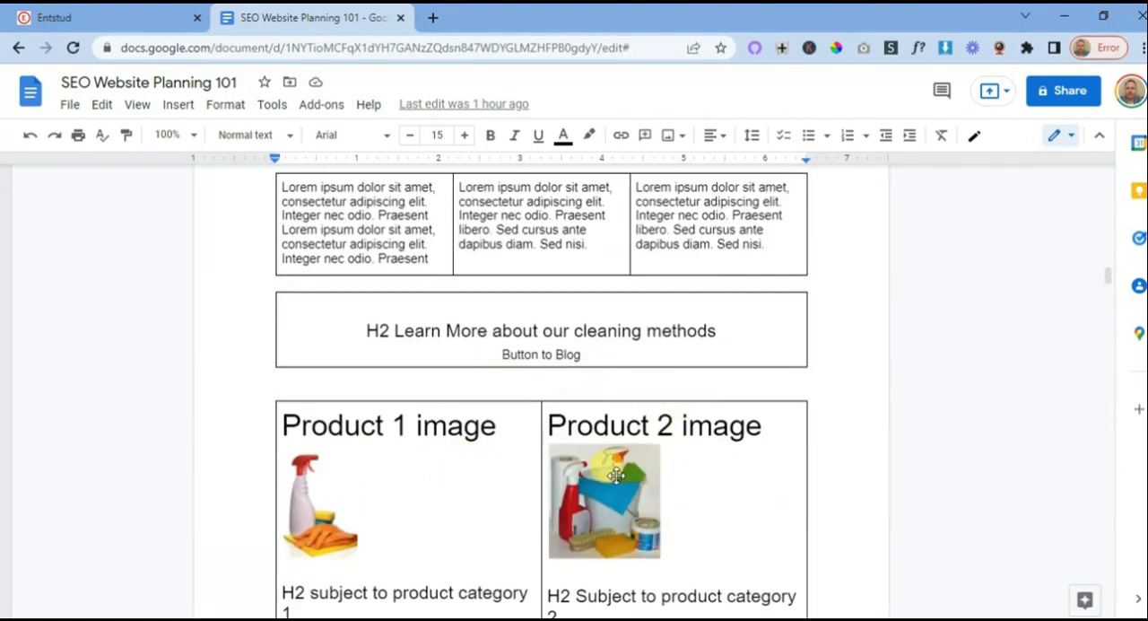
- Review the Frontpage plan's company goals section with its business model images and the cover plan of the About Us Page
{"action": "scroll", "coordinate": [715, 464], "scroll_direction": "down", "scroll_amount": 6}
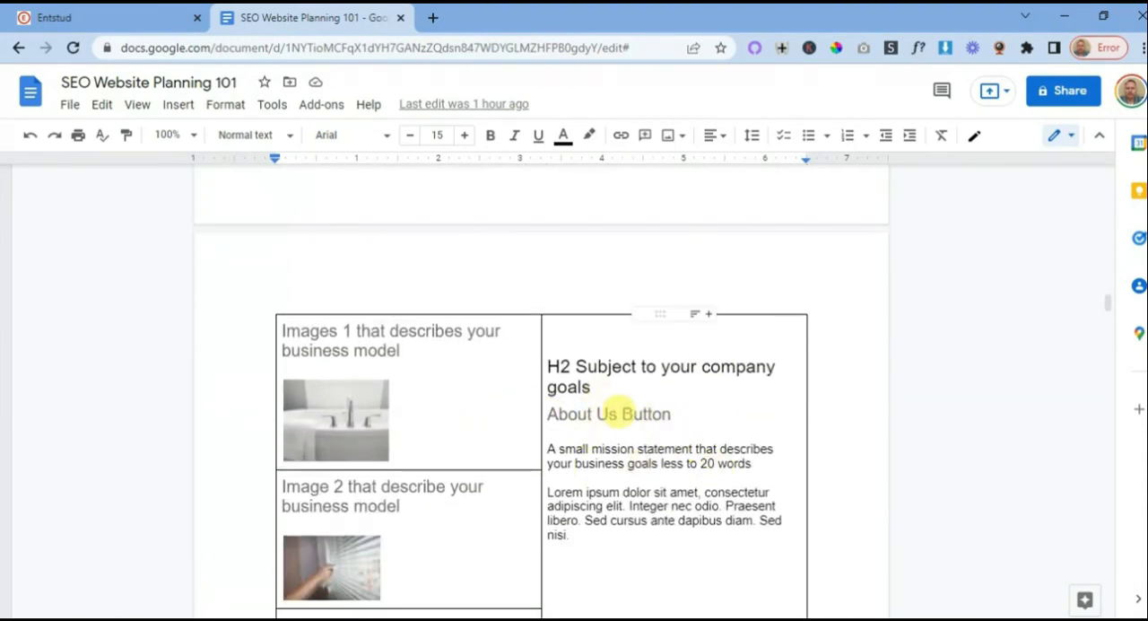
{"action": "scroll", "coordinate": [625, 400], "scroll_direction": "down", "scroll_amount": 2}
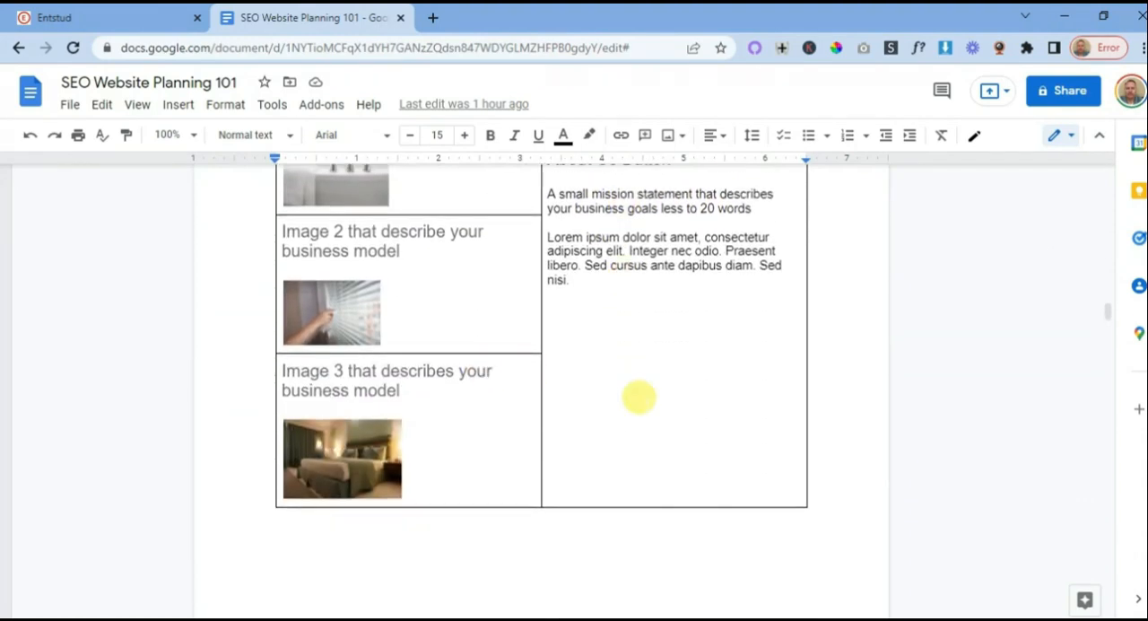
{"action": "scroll", "coordinate": [638, 397], "scroll_direction": "down", "scroll_amount": 4}
{"action": "scroll", "coordinate": [638, 397], "scroll_direction": "down", "scroll_amount": 7}
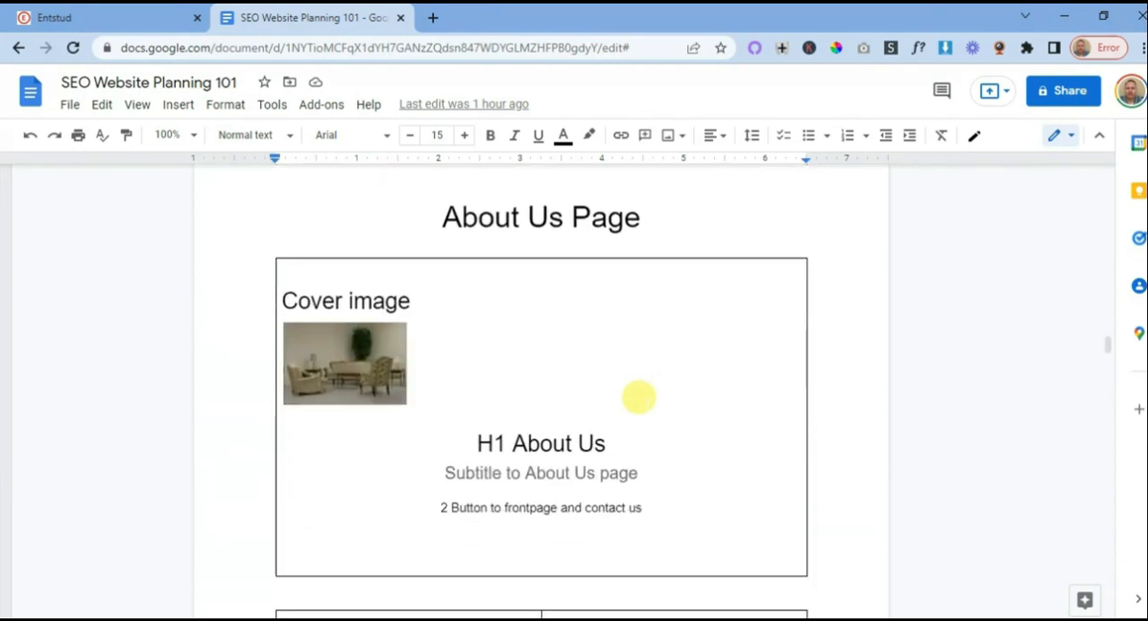
{"action": "scroll", "coordinate": [639, 397], "scroll_direction": "up", "scroll_amount": 2}
{"action": "scroll", "coordinate": [528, 436], "scroll_direction": "up", "scroll_amount": 3}
{"action": "scroll", "coordinate": [595, 391], "scroll_direction": "down", "scroll_amount": 4}
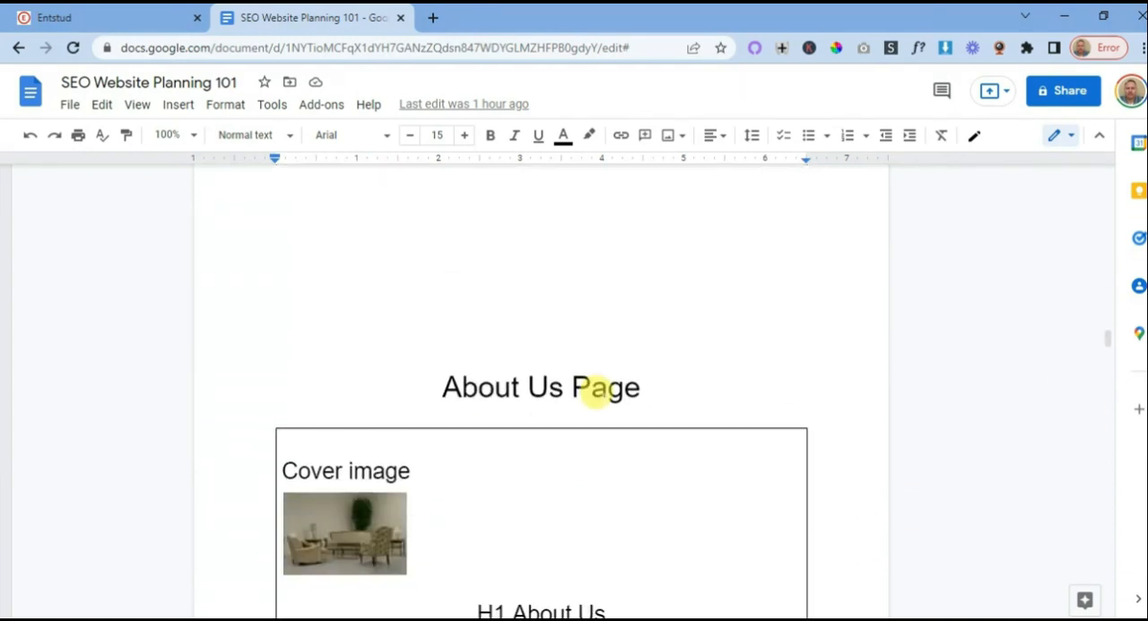
{"action": "scroll", "coordinate": [618, 370], "scroll_direction": "down", "scroll_amount": 1}
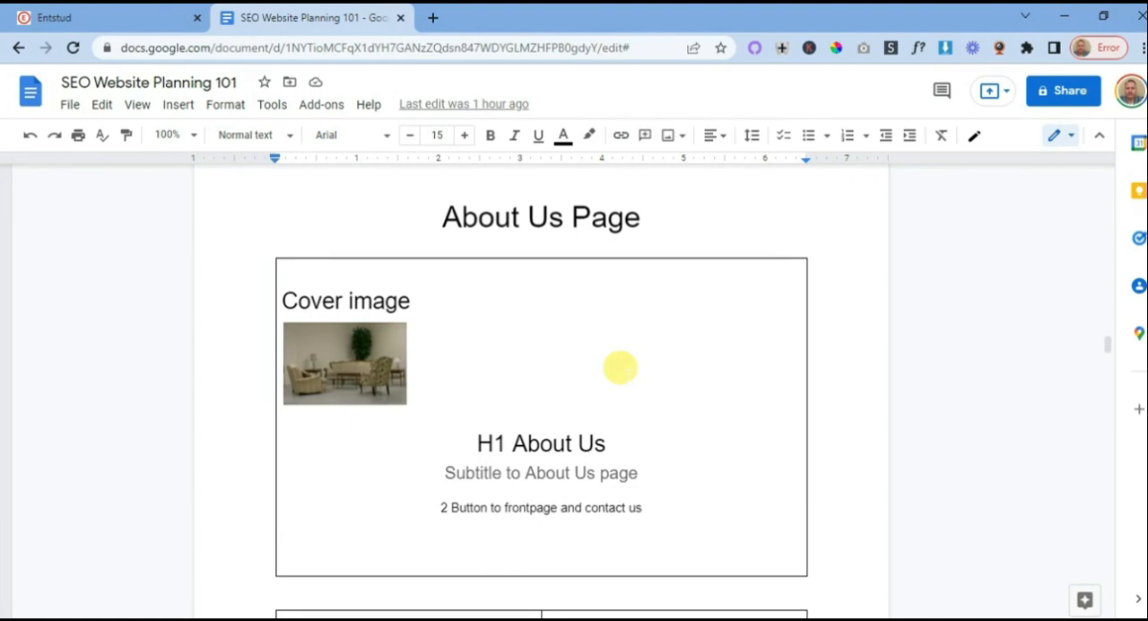
- Go back to the product and blog blocks of the Frontpage plan
{"action": "scroll", "coordinate": [625, 366], "scroll_direction": "up", "scroll_amount": 4}
{"action": "scroll", "coordinate": [622, 364], "scroll_direction": "down", "scroll_amount": 12}
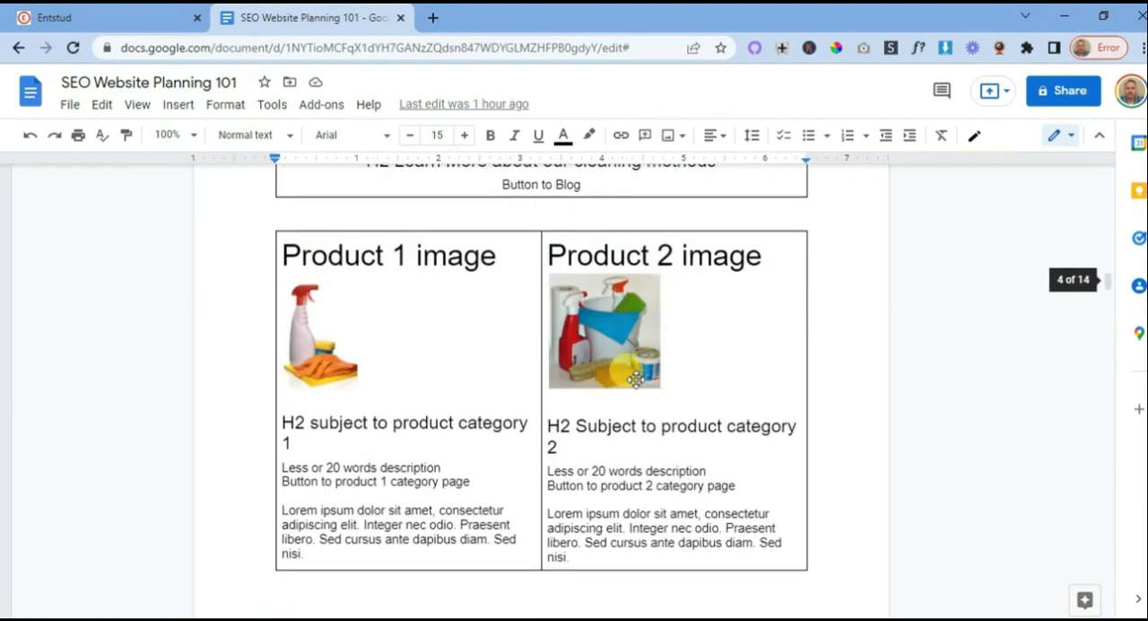
{"action": "scroll", "coordinate": [628, 367], "scroll_direction": "up", "scroll_amount": 4}
{"action": "scroll", "coordinate": [628, 369], "scroll_direction": "down", "scroll_amount": 2}
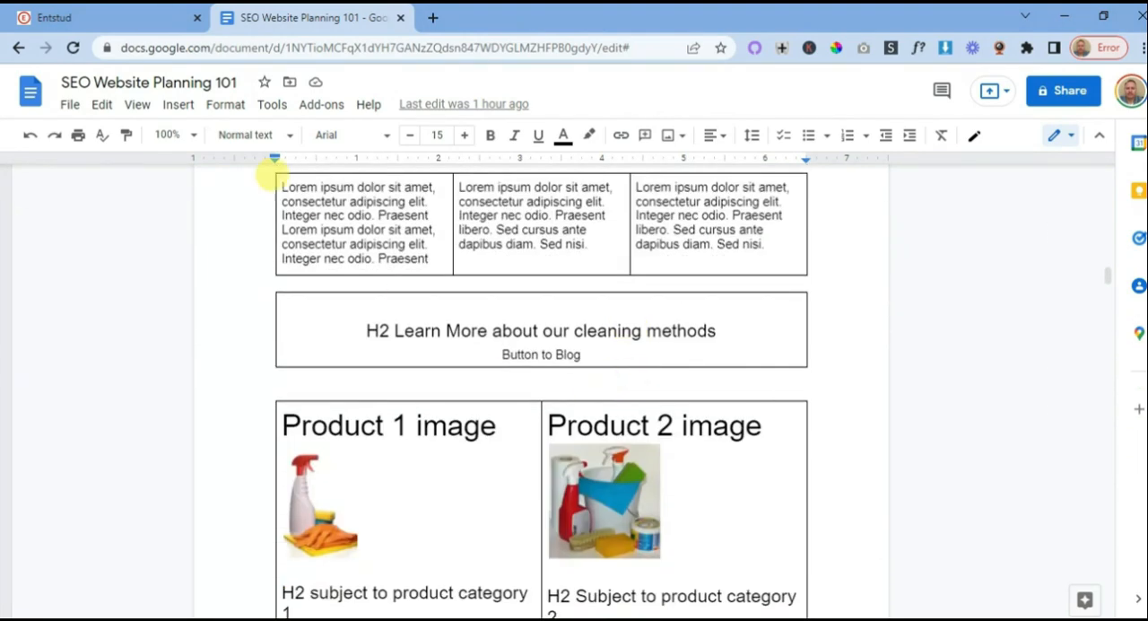
- Switch to the Entstud website and start adding new content directly below the homepage's cleaning methods blog banner
{"action": "left_click", "coordinate": [144, 16]}
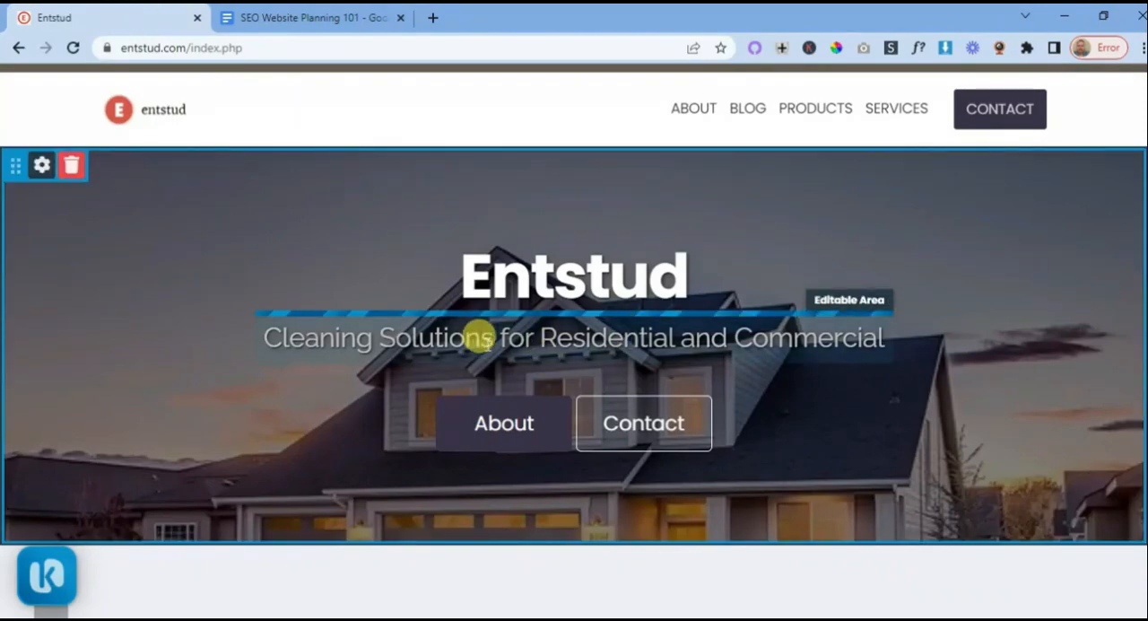
{"action": "scroll", "coordinate": [597, 435], "scroll_direction": "down", "scroll_amount": 4}
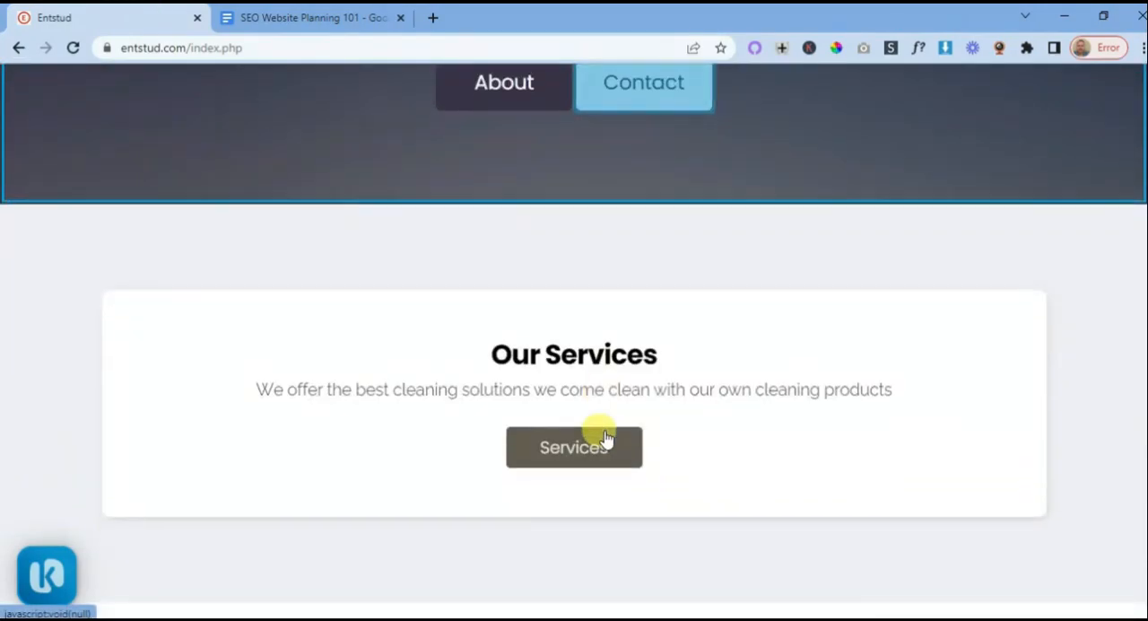
{"action": "scroll", "coordinate": [605, 437], "scroll_direction": "down", "scroll_amount": 10}
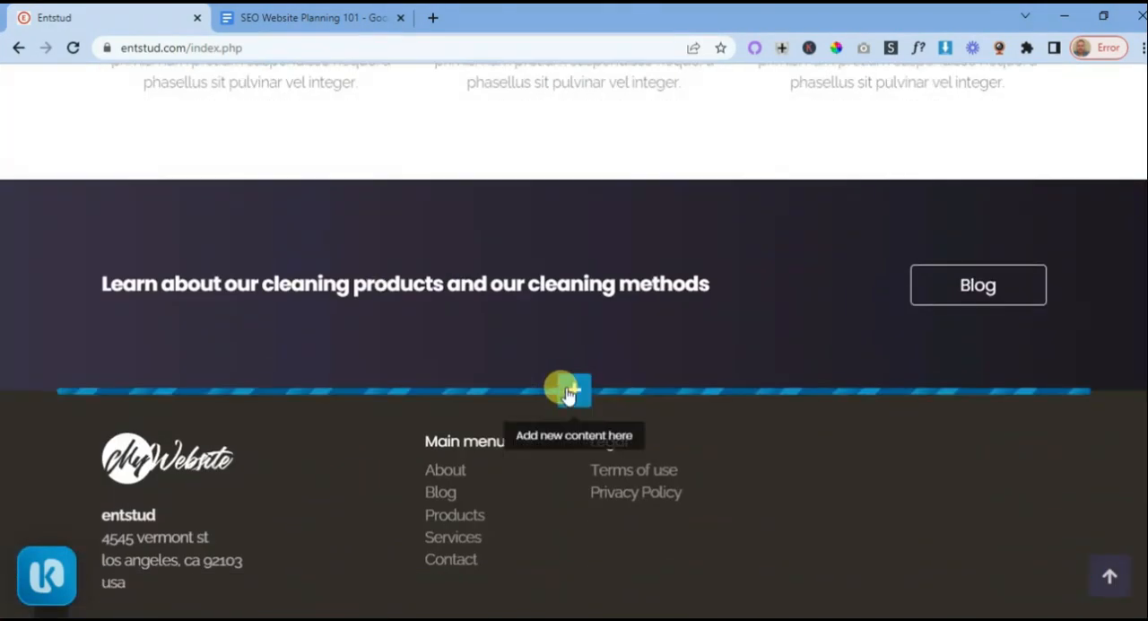
{"action": "left_click", "coordinate": [567, 392]}
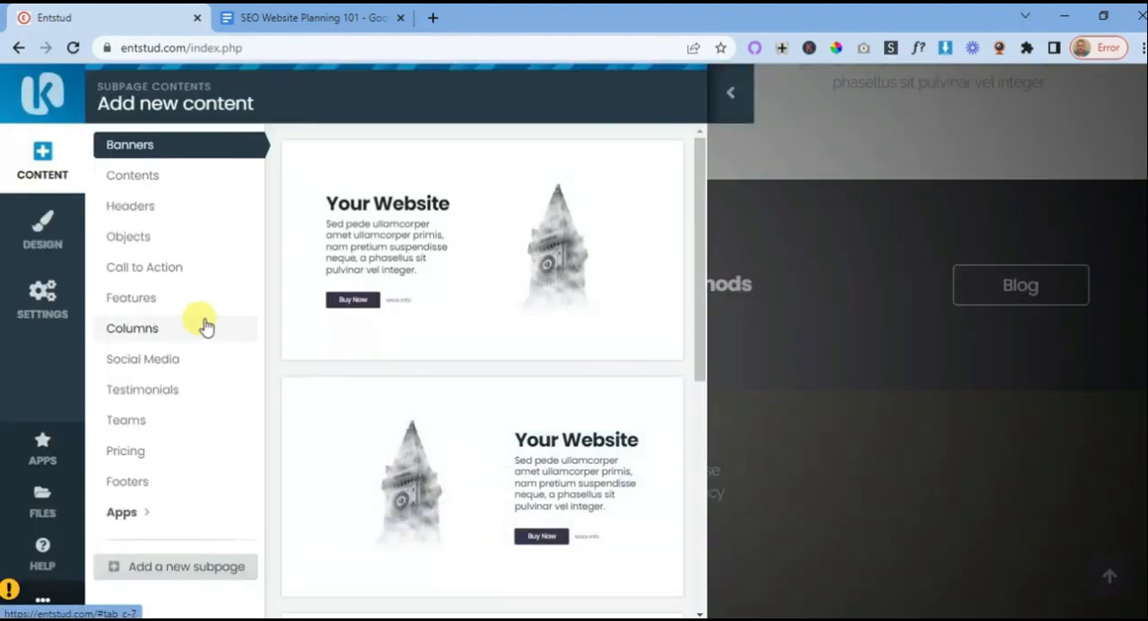
- Browse the Columns, Banners and Contents block layouts for a suitable product section
{"action": "left_click", "coordinate": [167, 333]}
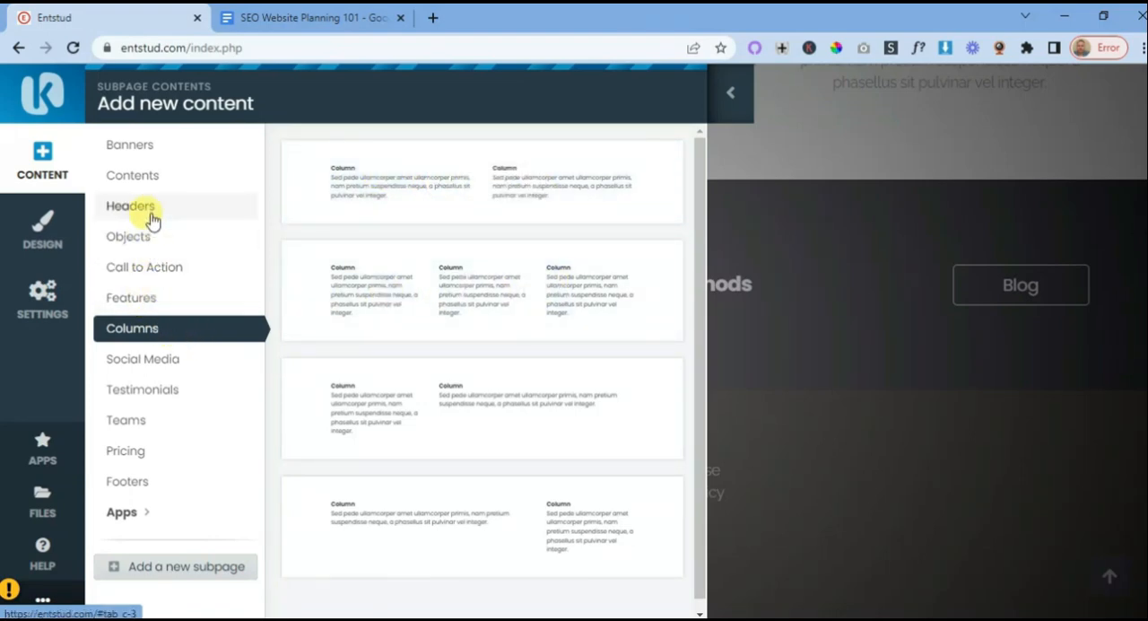
{"action": "left_click", "coordinate": [153, 149]}
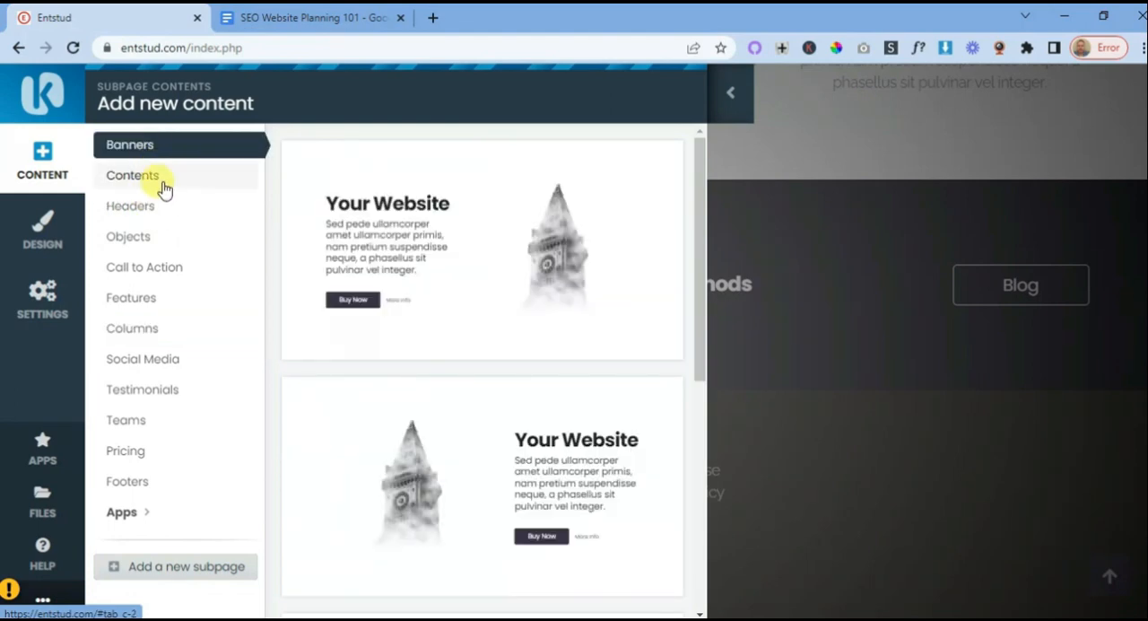
{"action": "left_click", "coordinate": [164, 184]}
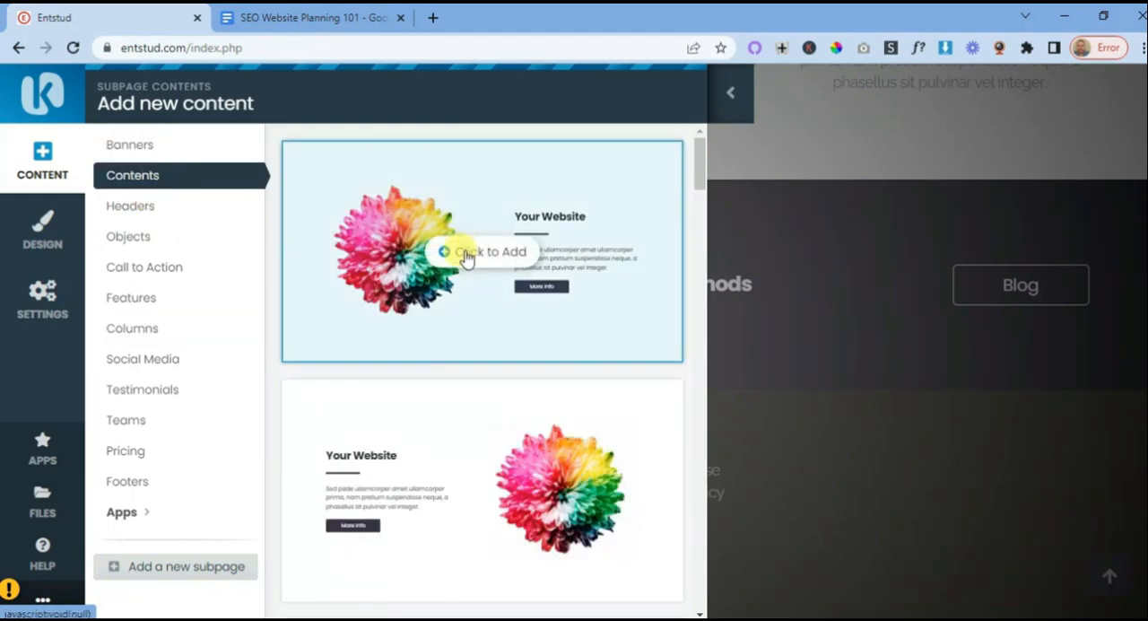
{"action": "scroll", "coordinate": [458, 256], "scroll_direction": "down", "scroll_amount": 1}
{"action": "scroll", "coordinate": [463, 260], "scroll_direction": "down", "scroll_amount": 3}
{"action": "scroll", "coordinate": [463, 269], "scroll_direction": "up", "scroll_amount": 2}
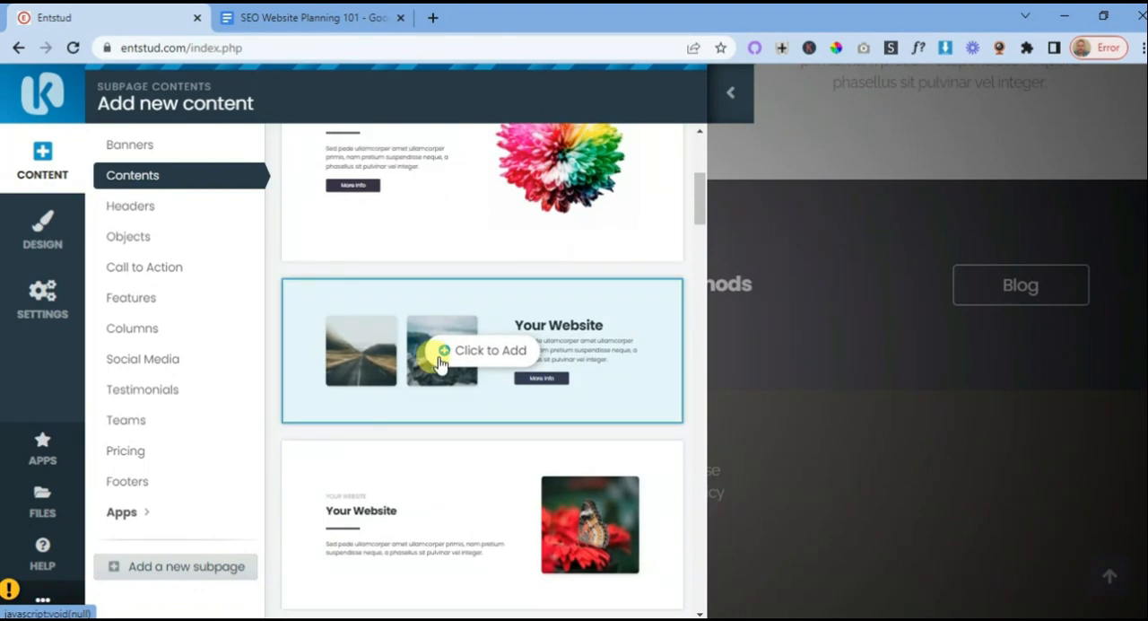
- Check the two product category blocks of the Frontpage plan in the SEO Website Planning 101 document
{"action": "left_click", "coordinate": [318, 18]}
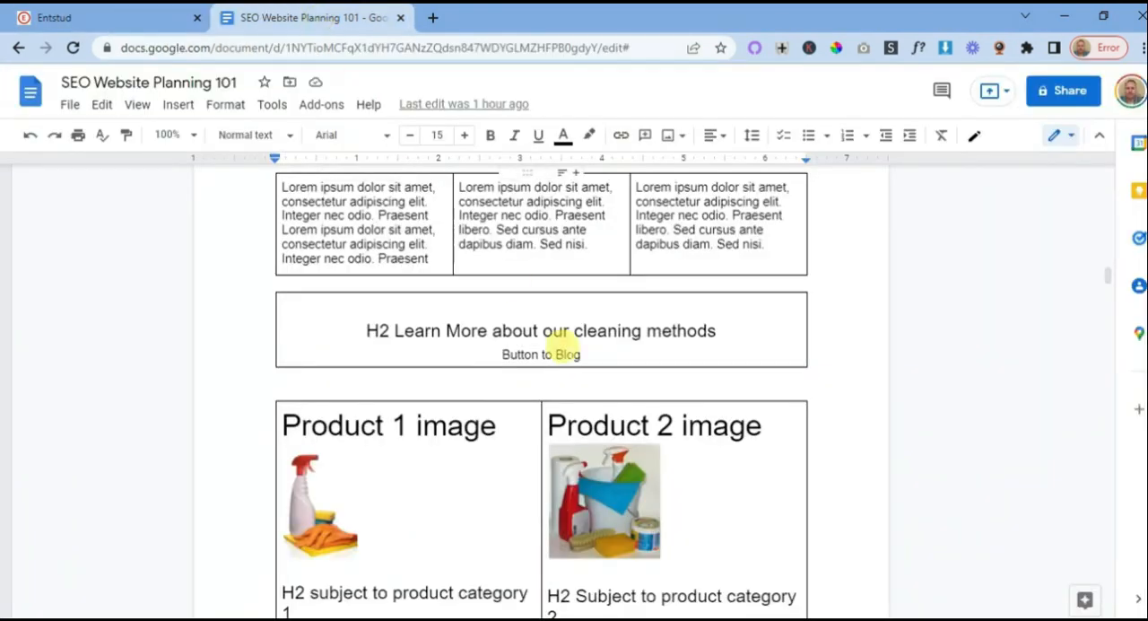
{"action": "scroll", "coordinate": [558, 341], "scroll_direction": "down", "scroll_amount": 1}
{"action": "scroll", "coordinate": [500, 440], "scroll_direction": "down", "scroll_amount": 2}
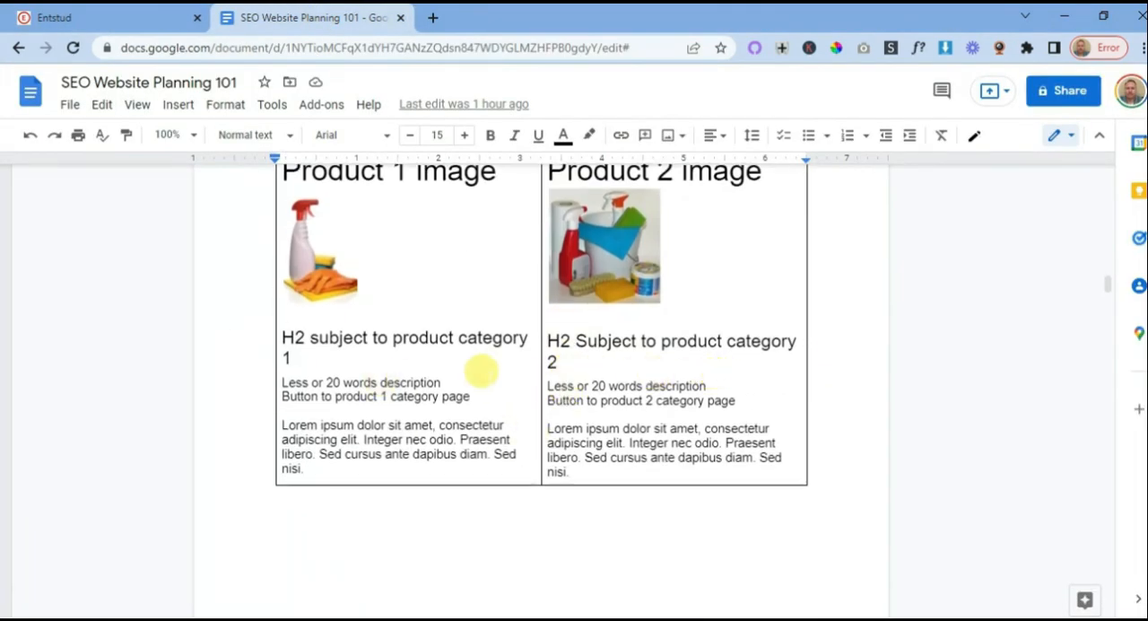
{"action": "scroll", "coordinate": [653, 368], "scroll_direction": "up", "scroll_amount": 1}
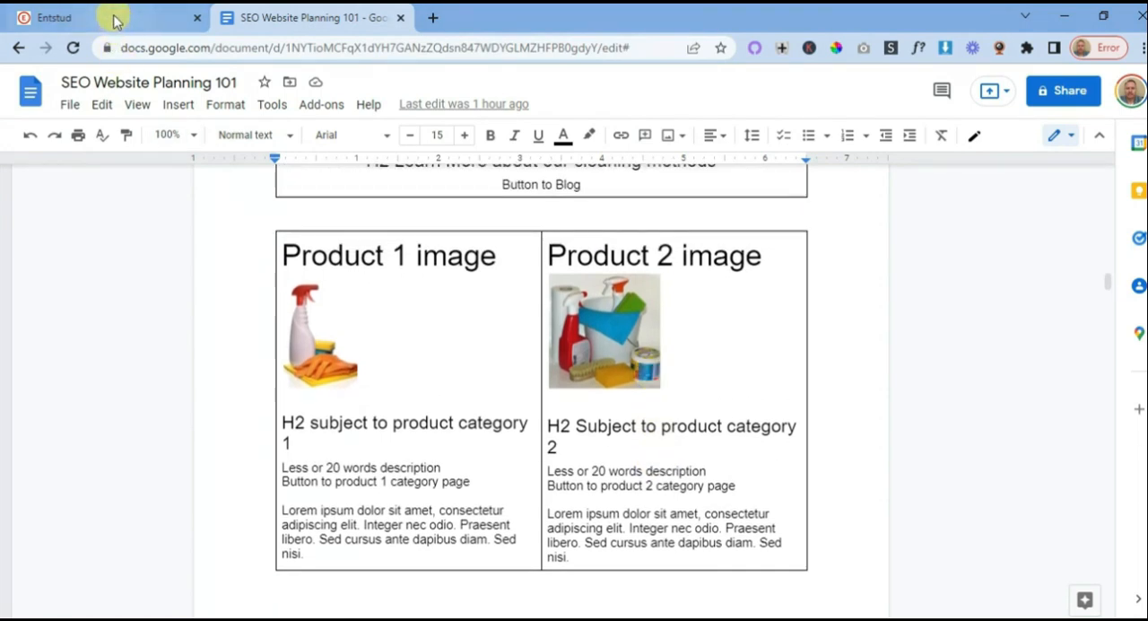
- Back on the Entstud site, add the Contents block with text and a button beside two landscape images below the blog banner
{"action": "left_click", "coordinate": [115, 18]}
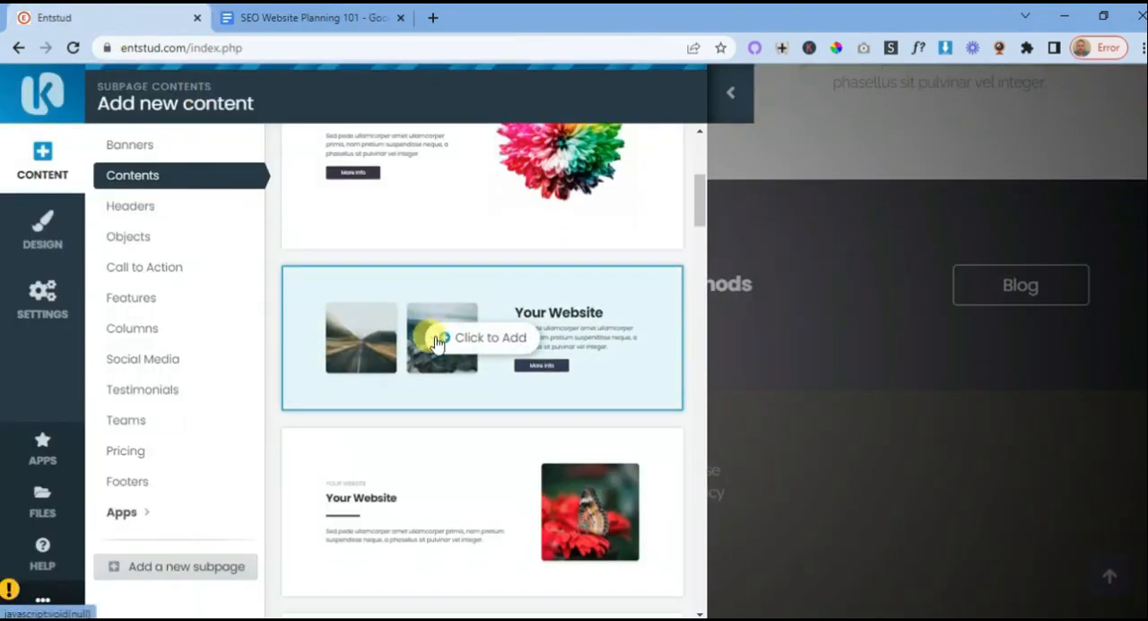
{"action": "scroll", "coordinate": [436, 341], "scroll_direction": "down", "scroll_amount": 5}
{"action": "scroll", "coordinate": [459, 314], "scroll_direction": "down", "scroll_amount": 1}
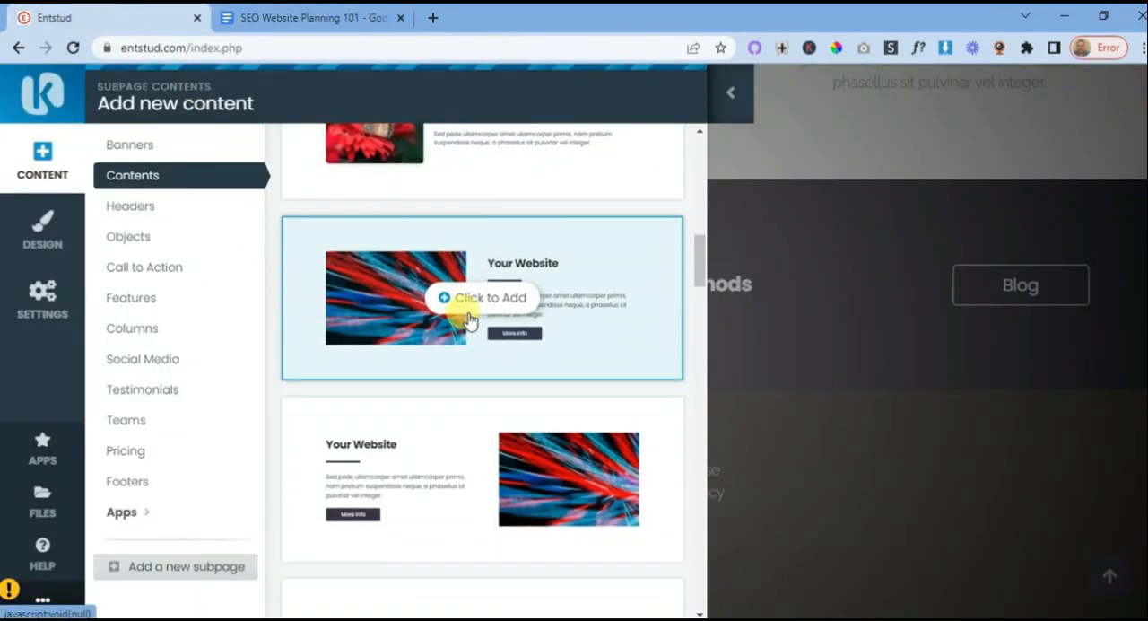
{"action": "scroll", "coordinate": [431, 300], "scroll_direction": "down", "scroll_amount": 5}
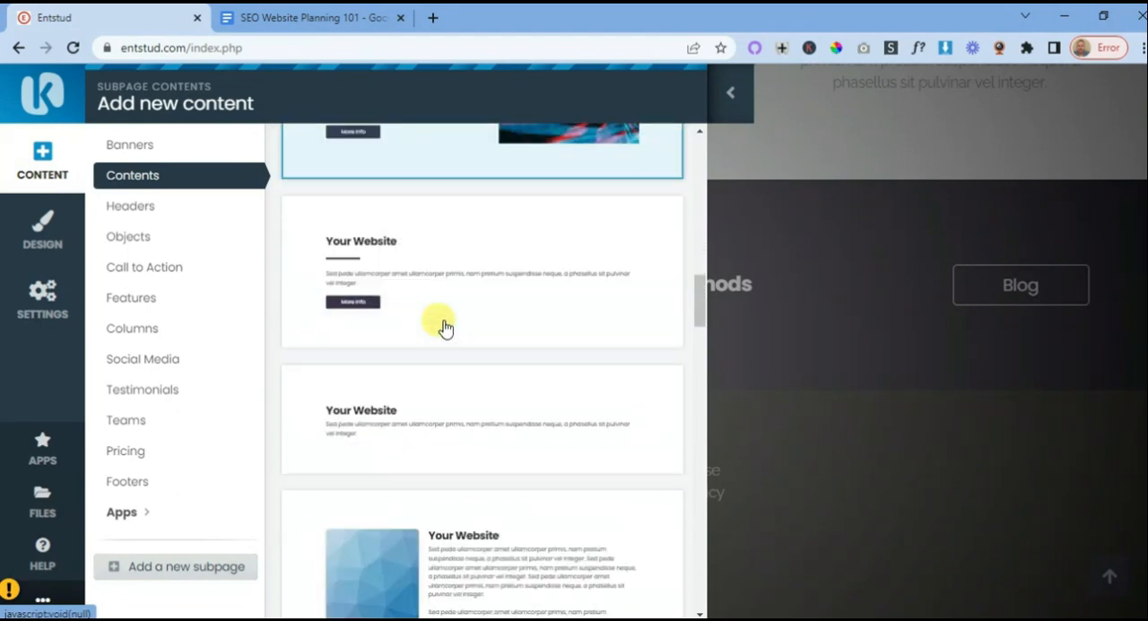
{"action": "scroll", "coordinate": [449, 315], "scroll_direction": "down", "scroll_amount": 5}
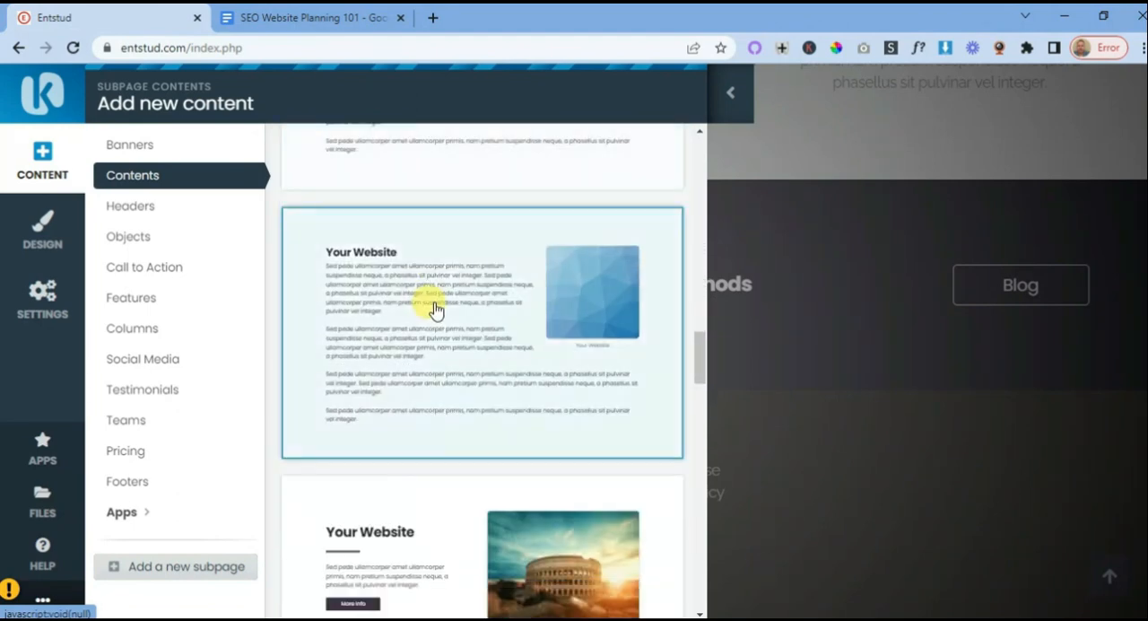
{"action": "scroll", "coordinate": [460, 314], "scroll_direction": "down", "scroll_amount": 2}
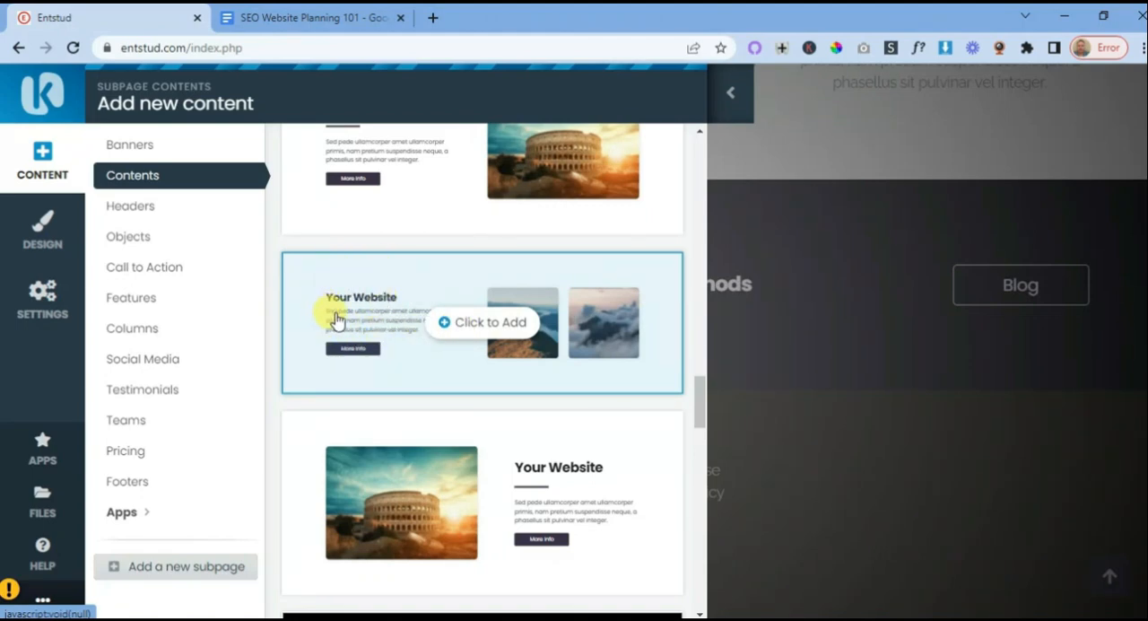
{"action": "left_click", "coordinate": [449, 324]}
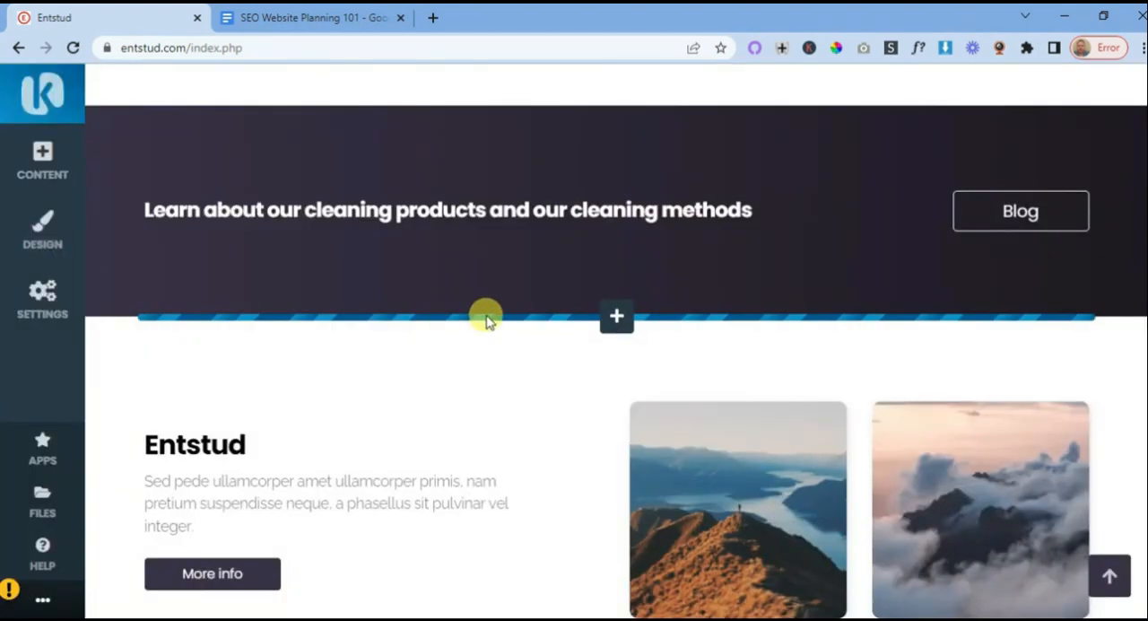
- Change the new block's heading to "Our Products"
{"action": "scroll", "coordinate": [485, 321], "scroll_direction": "down", "scroll_amount": 3}
{"action": "left_click", "coordinate": [248, 187]}
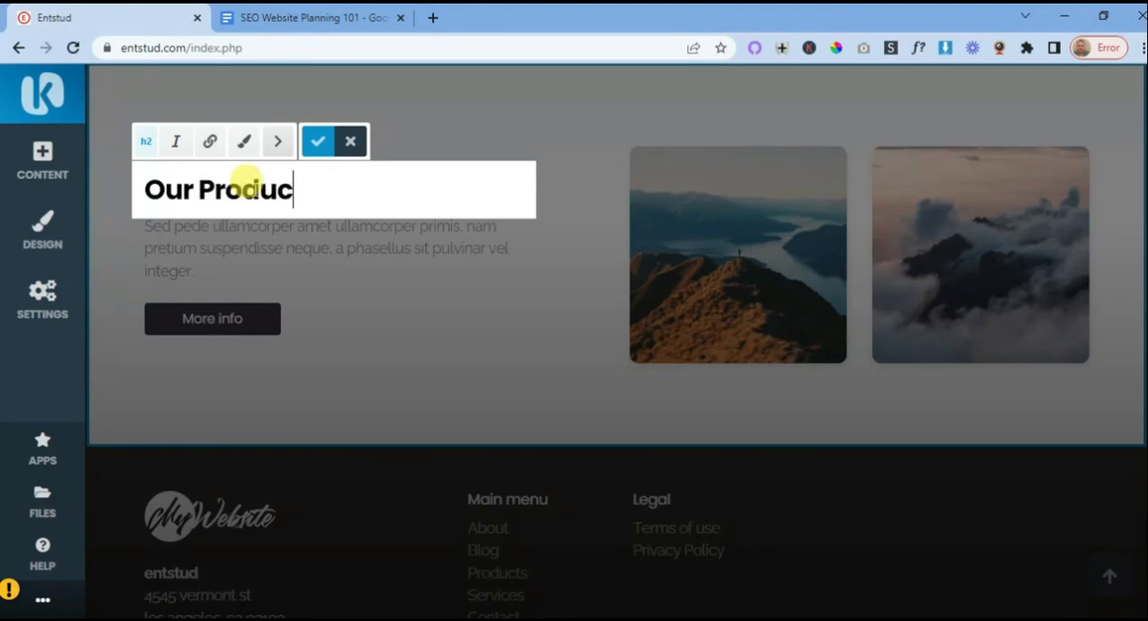
{"action": "left_click", "coordinate": [372, 287]}
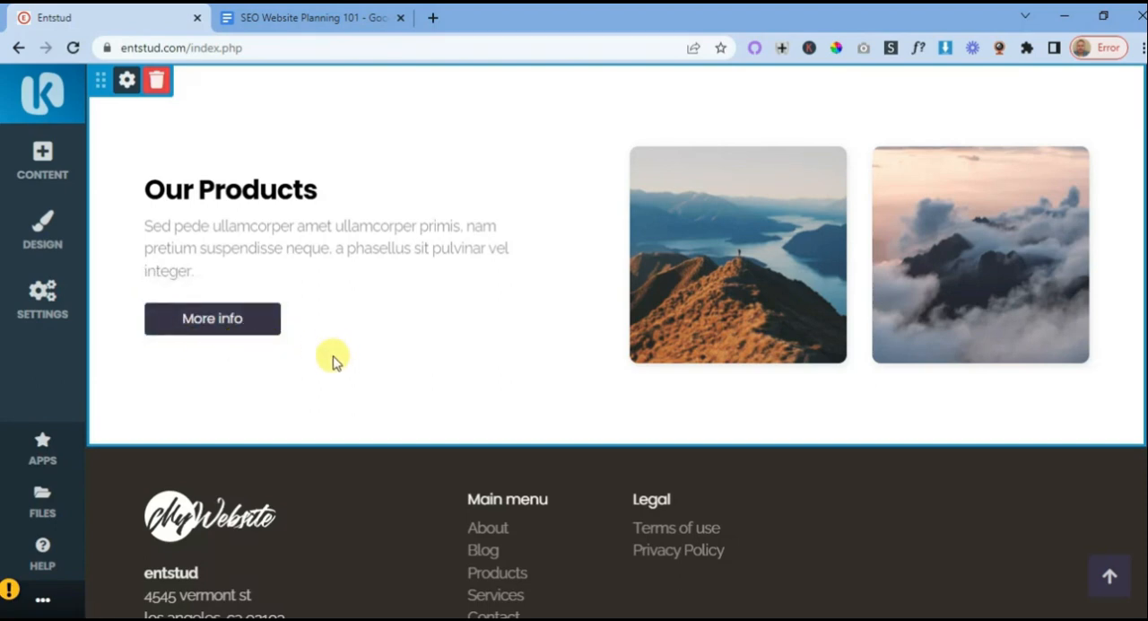
- Open the Products subpage from the website's subpages list in a new tab and copy its web address
{"action": "left_click", "coordinate": [217, 324]}
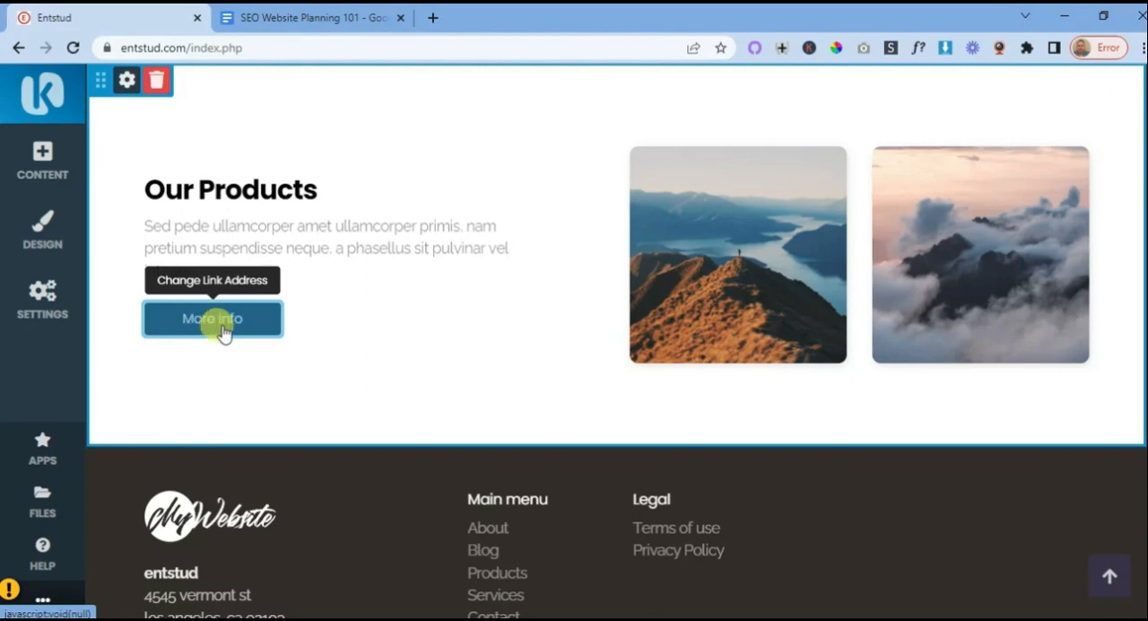
{"action": "left_click", "coordinate": [47, 301]}
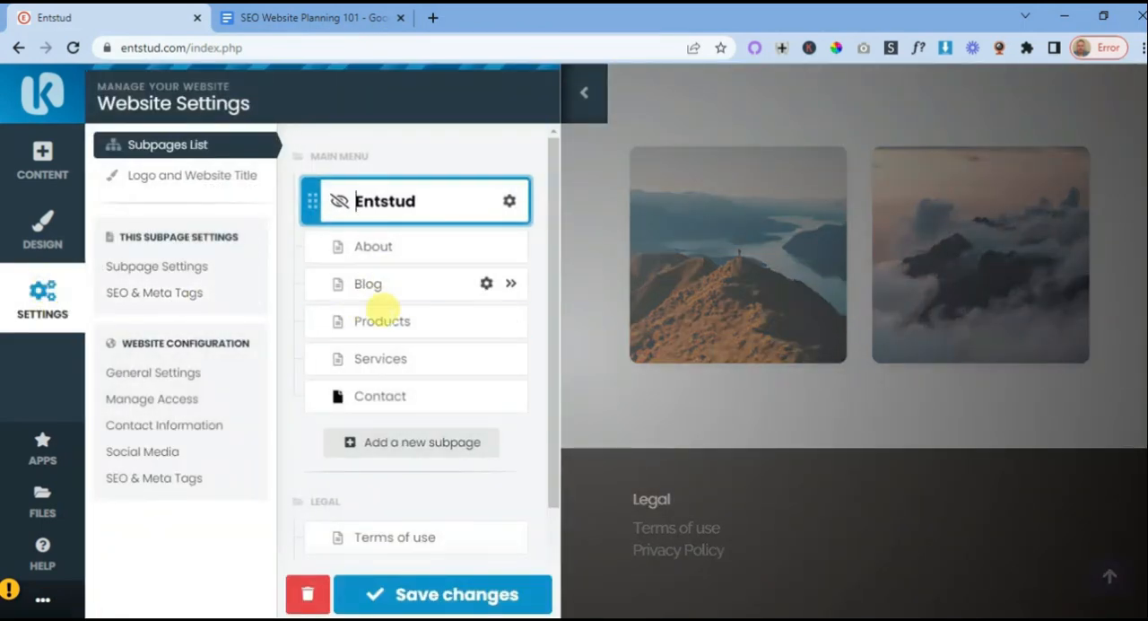
{"action": "right_click", "coordinate": [509, 323]}
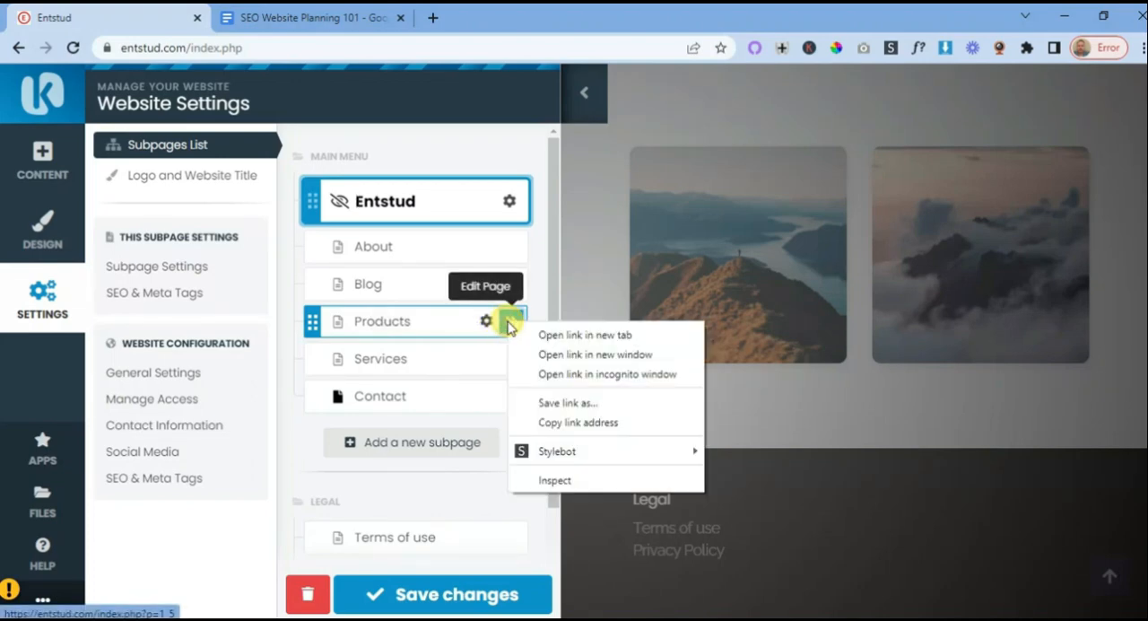
{"action": "left_click", "coordinate": [554, 334]}
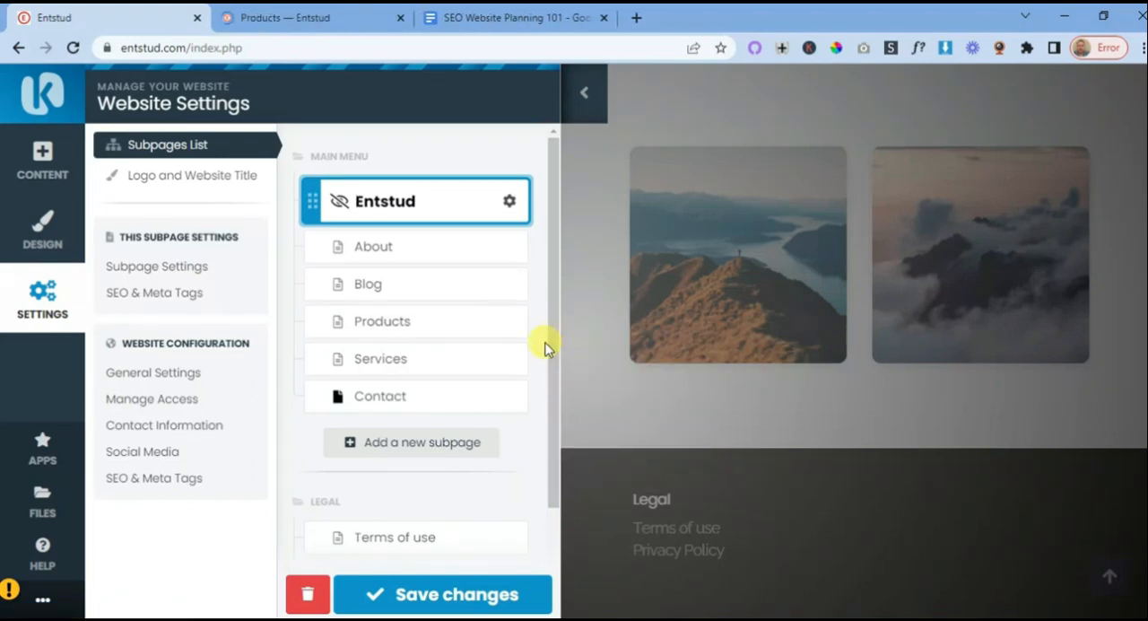
{"action": "left_click", "coordinate": [300, 21]}
{"action": "left_click", "coordinate": [171, 46]}
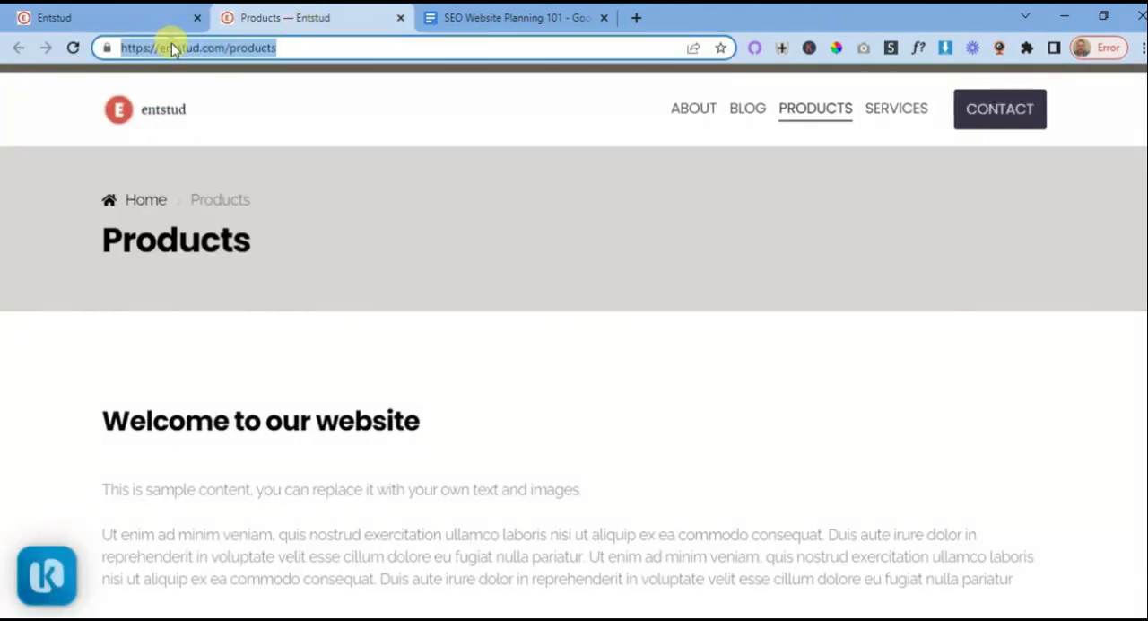
{"action": "right_click", "coordinate": [191, 52]}
{"action": "left_click", "coordinate": [229, 171]}
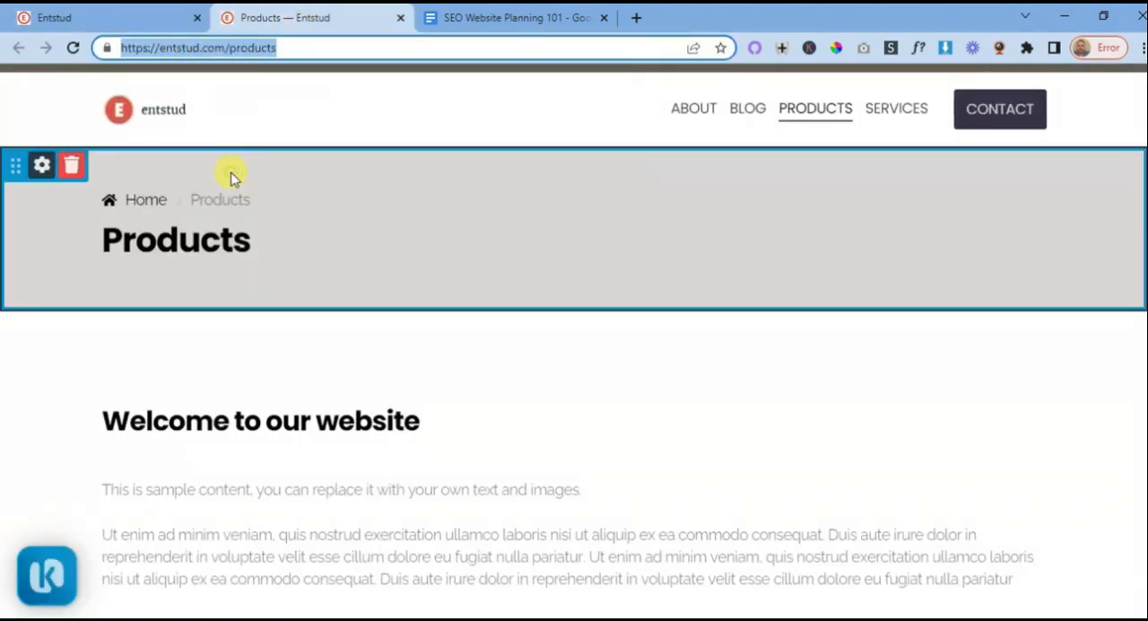
{"action": "left_click", "coordinate": [134, 21]}
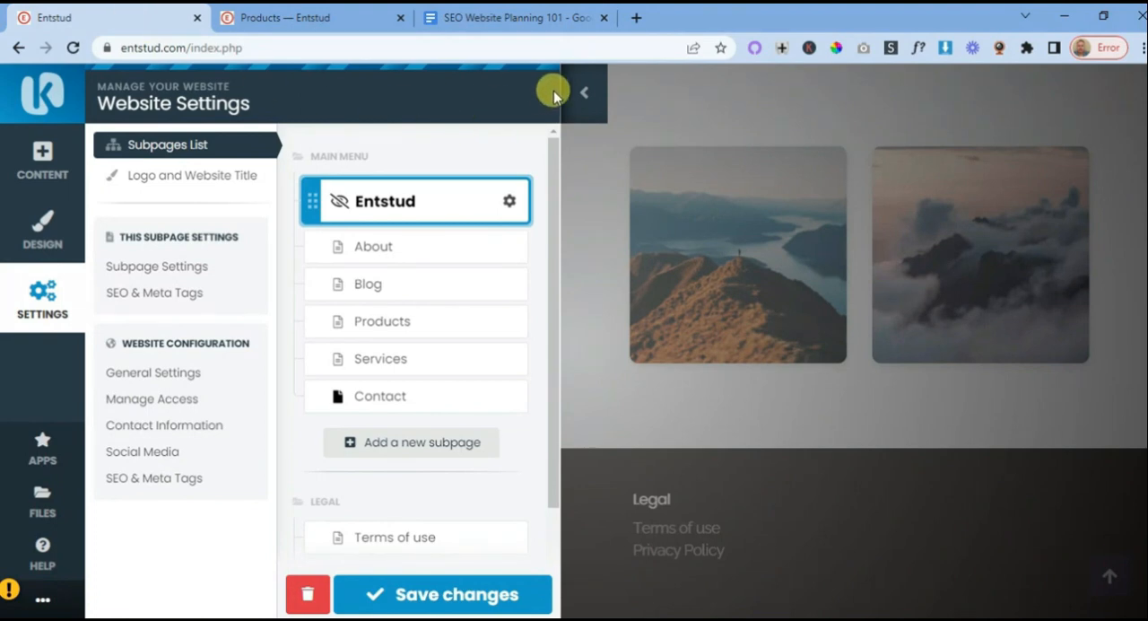
{"action": "left_click", "coordinate": [581, 93]}
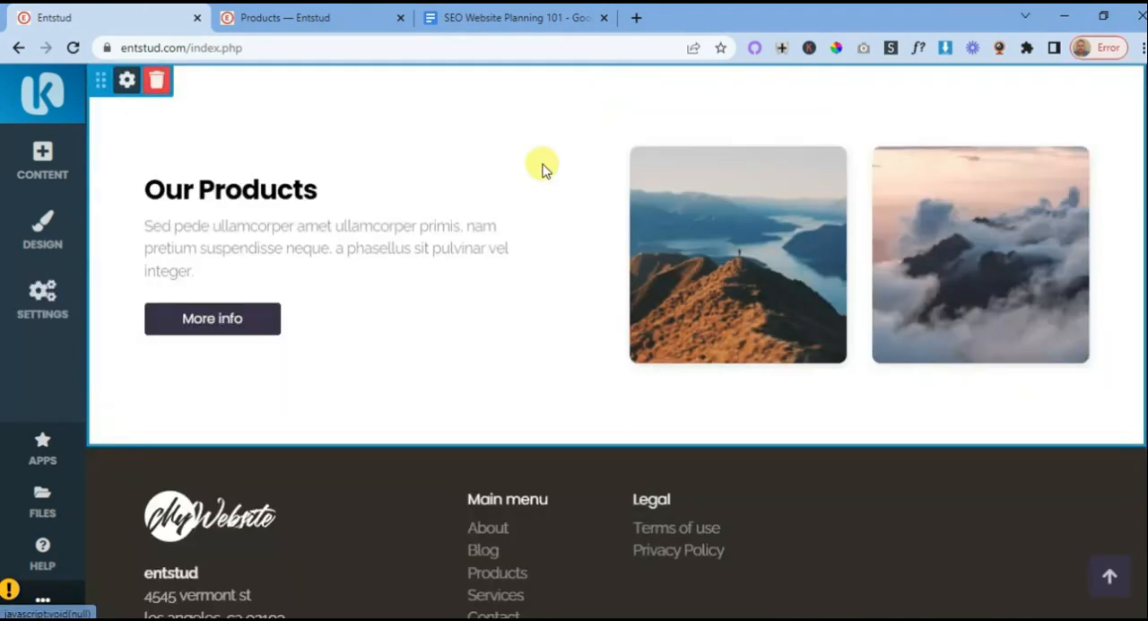
{"action": "left_click", "coordinate": [221, 318]}
{"action": "double_click", "coordinate": [135, 262]}
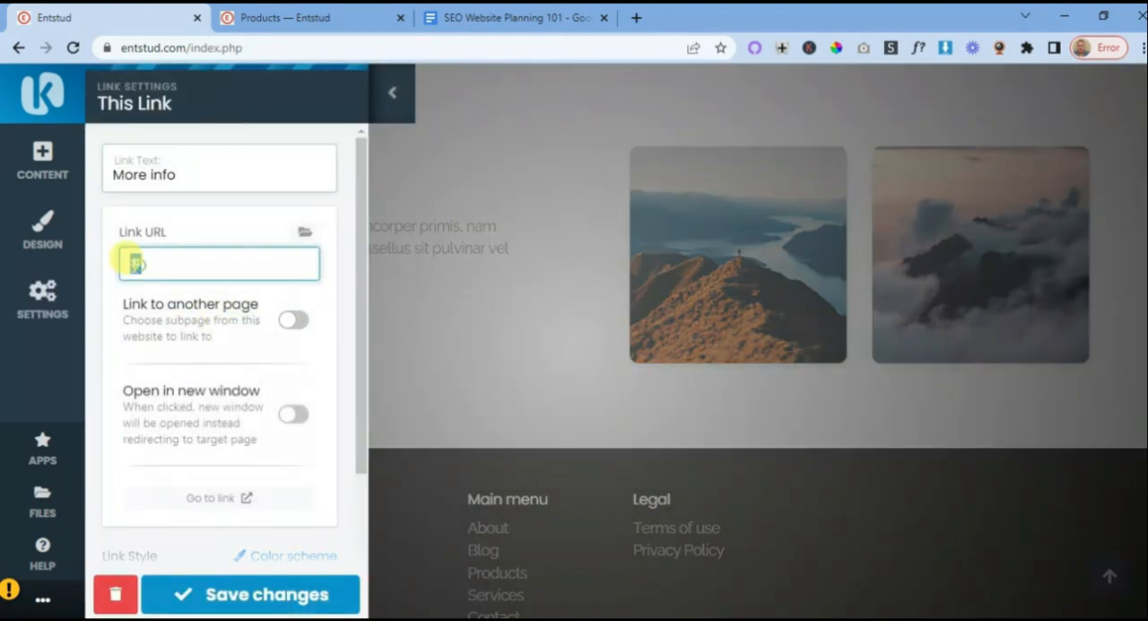
{"action": "key", "text": "ctrl+v"}
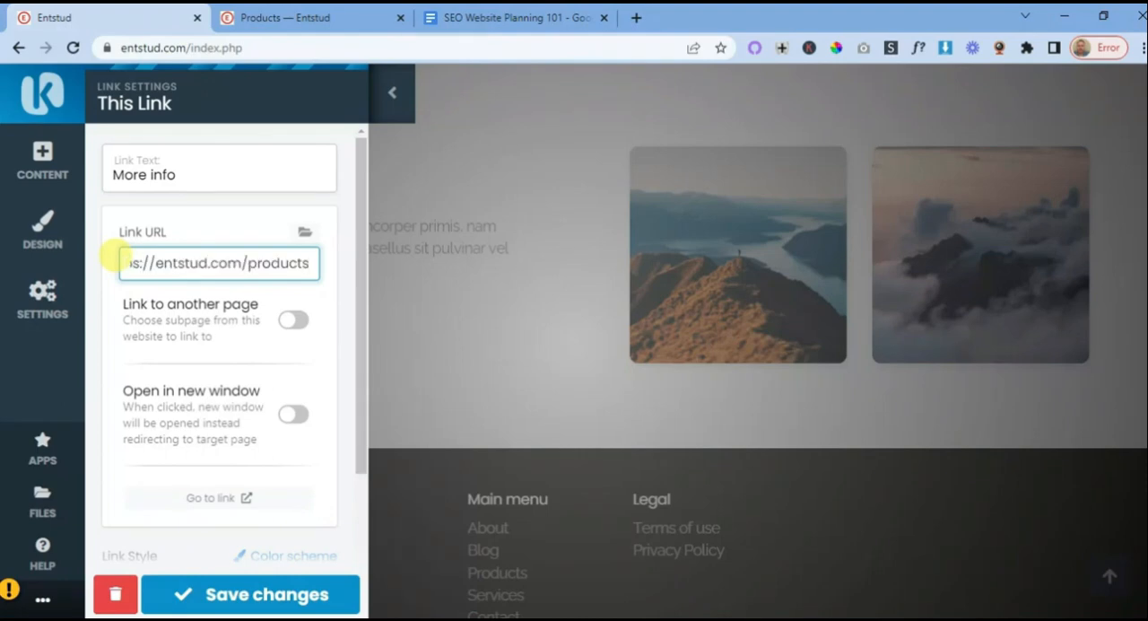
{"action": "left_click_drag", "start_coordinate": [180, 175], "coordinate": [99, 163]}
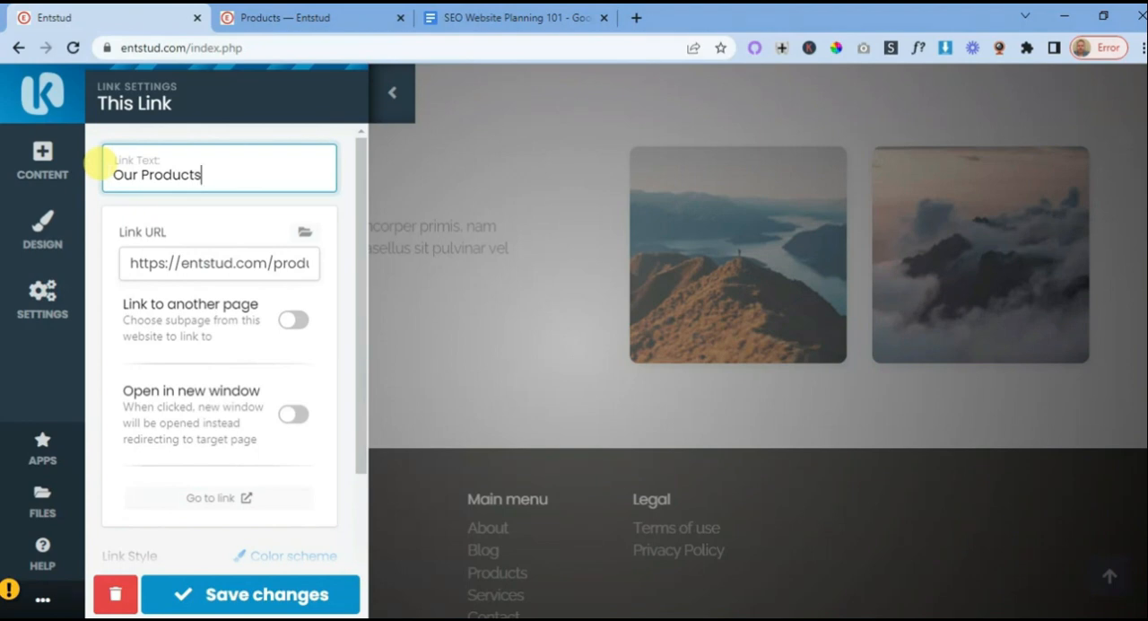
{"action": "left_click", "coordinate": [264, 595]}
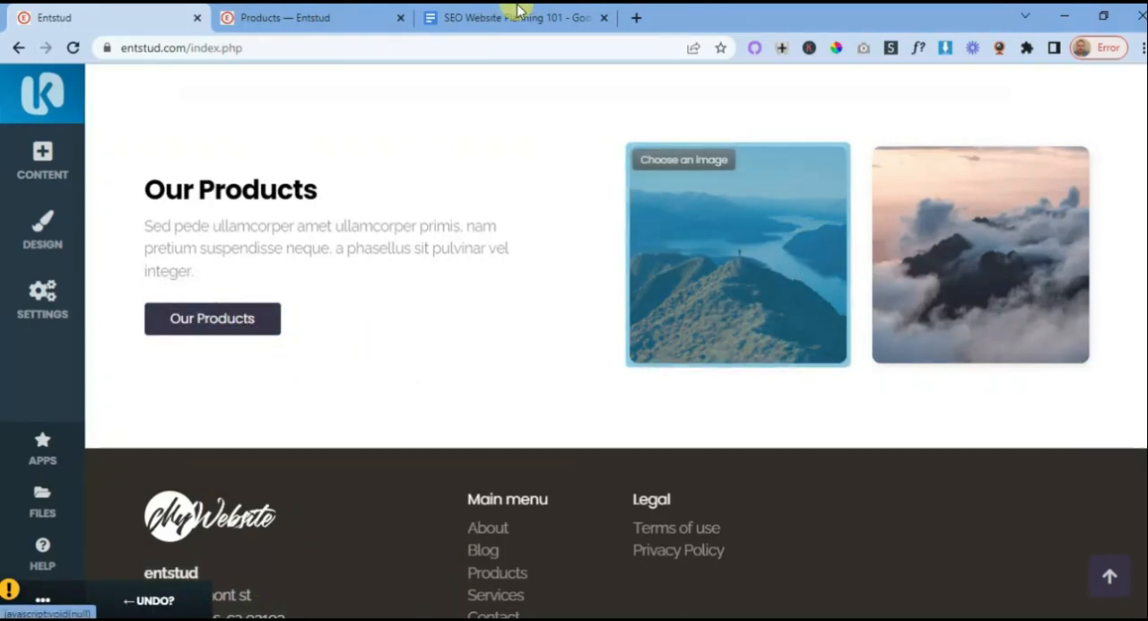
- Check the plan's product images and open the images folder inside simple search engine website 101 to find the cleaning product pictures
{"action": "left_click", "coordinate": [518, 16]}
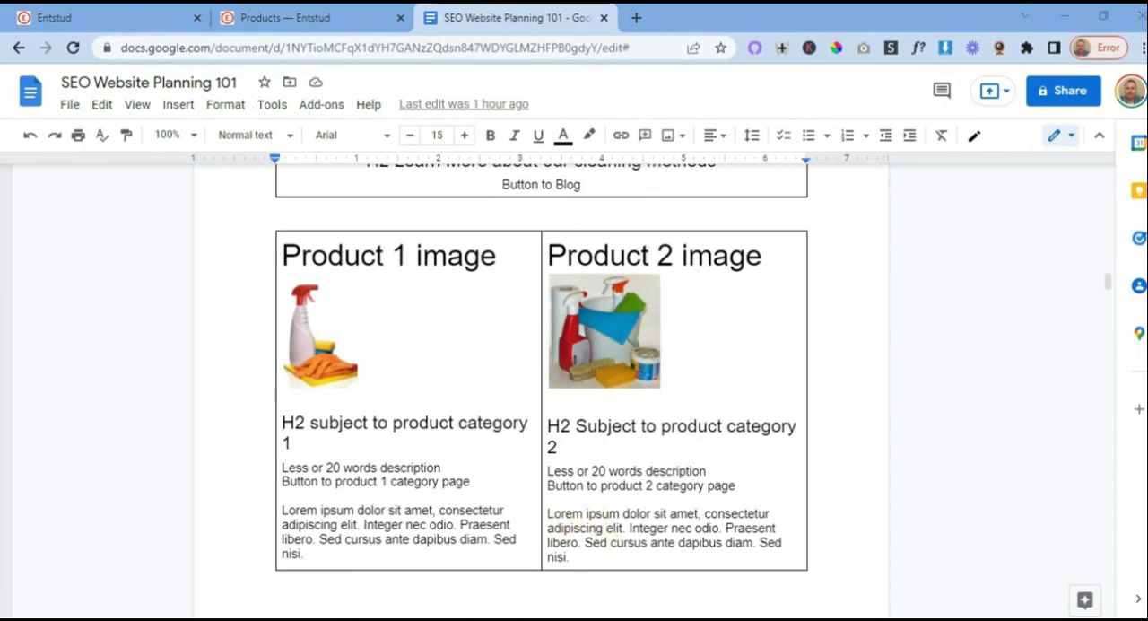
{"action": "left_click", "coordinate": [469, 617]}
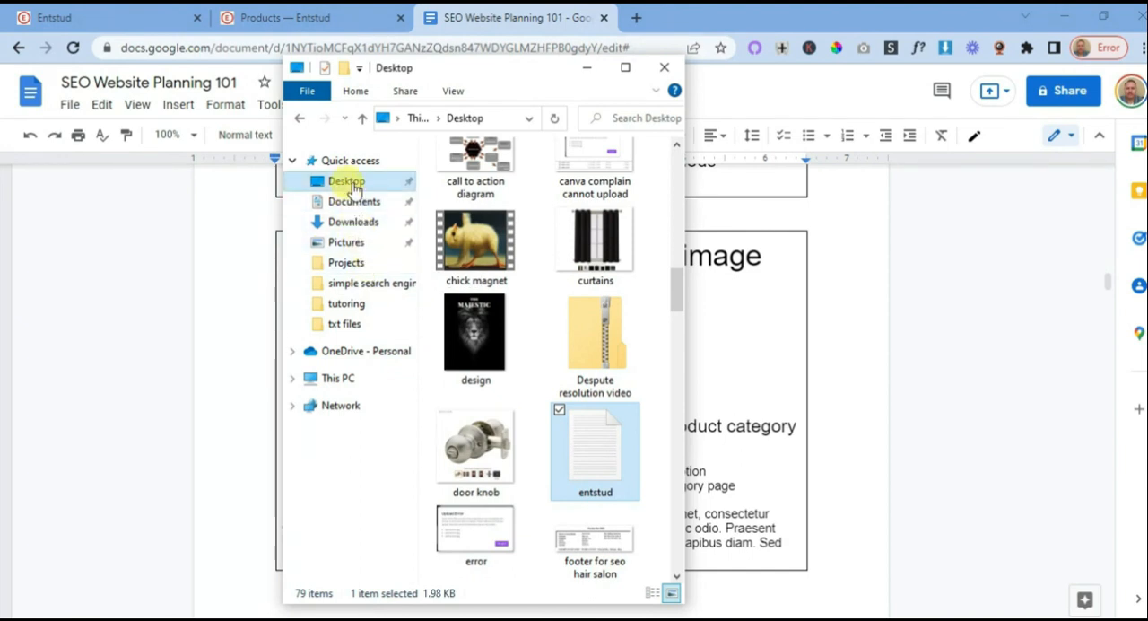
{"action": "left_click", "coordinate": [370, 287]}
{"action": "double_click", "coordinate": [476, 191]}
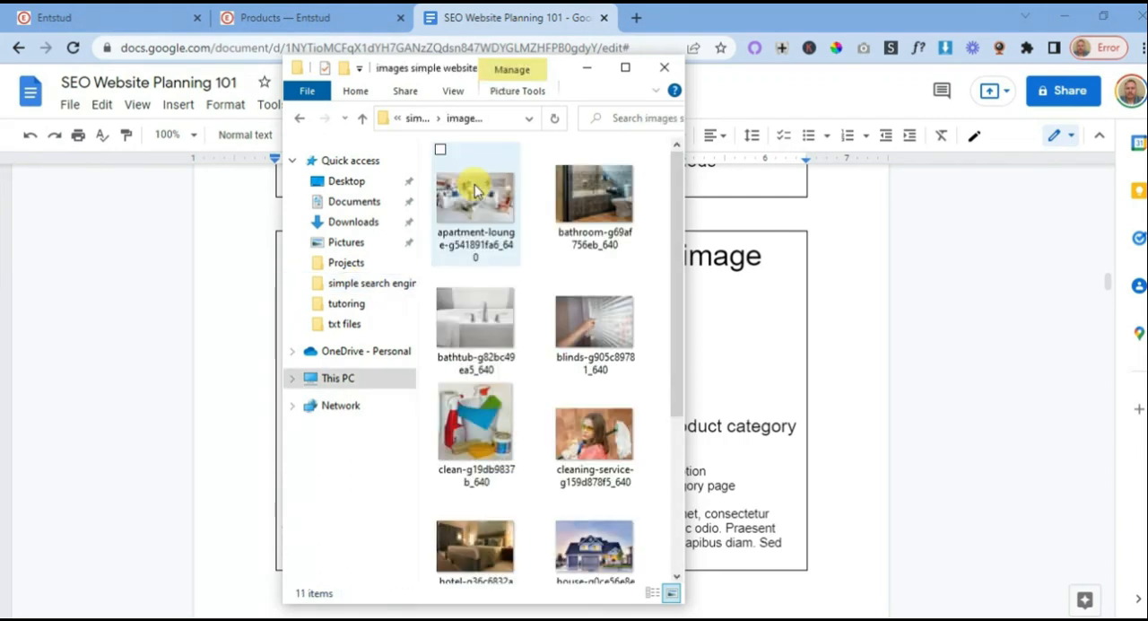
{"action": "scroll", "coordinate": [508, 259], "scroll_direction": "down", "scroll_amount": 3}
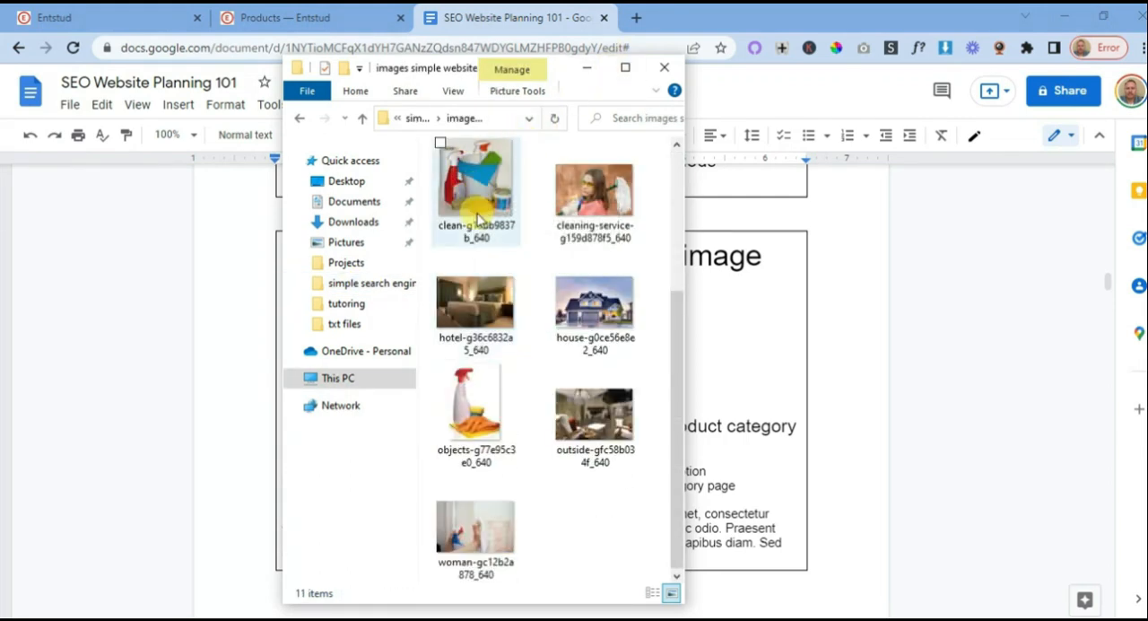
- Add the clean-g19db9837b_640 and objects-g77e95c3e0_640 pictures from the images folder to the Optimizilla online image compressor
{"action": "left_click_drag", "start_coordinate": [481, 218], "coordinate": [635, 22]}
{"action": "left_click", "coordinate": [635, 23]}
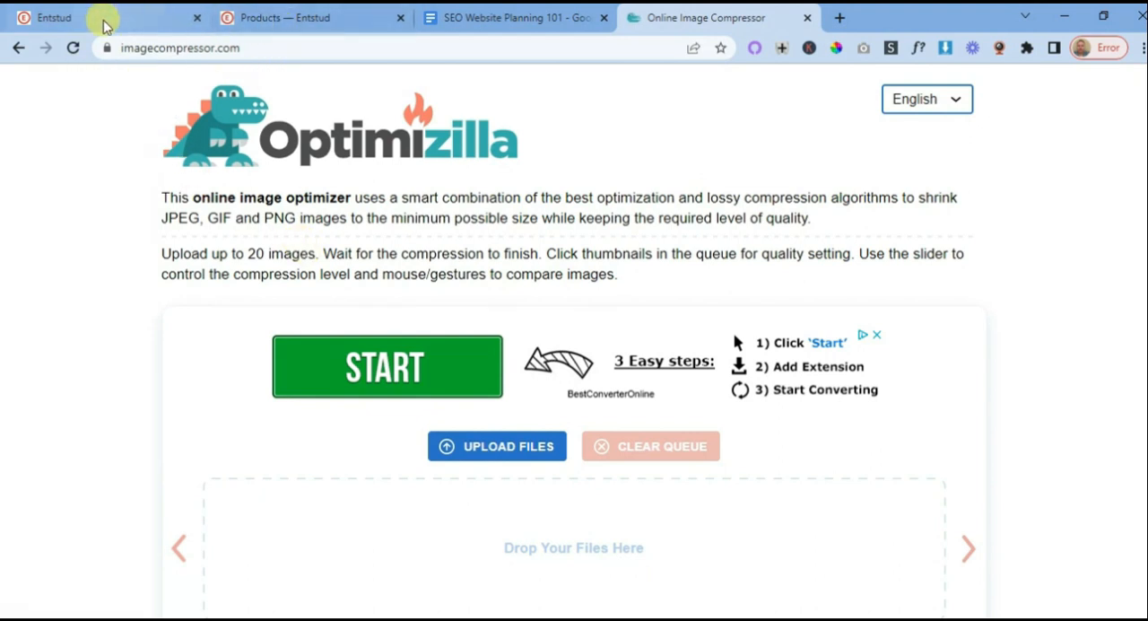
{"action": "left_click", "coordinate": [481, 618]}
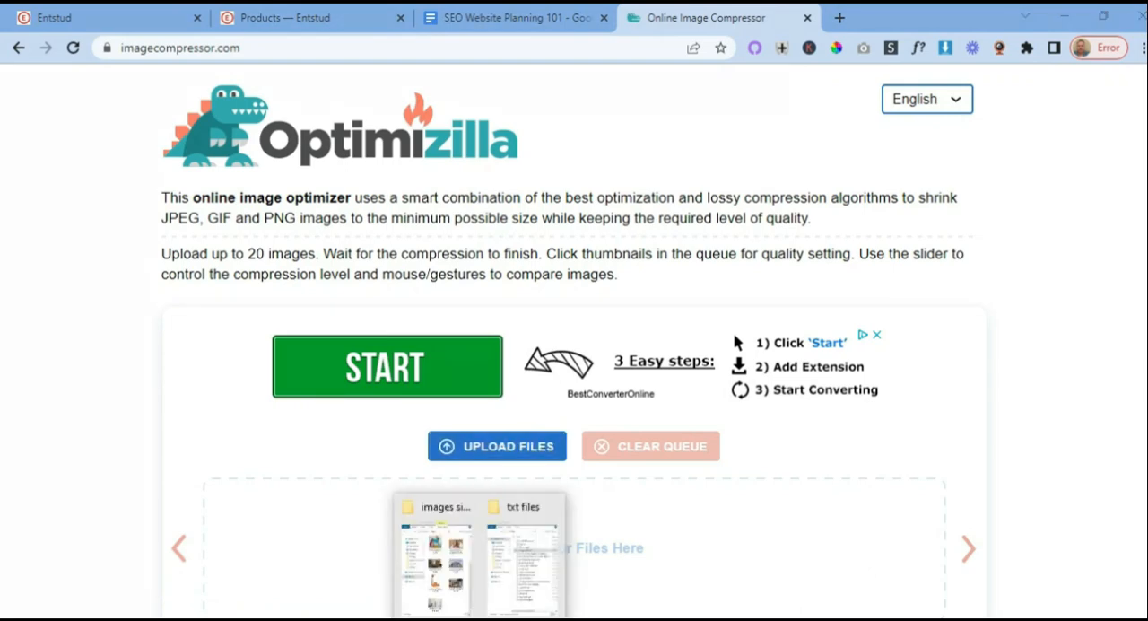
{"action": "left_click", "coordinate": [420, 583]}
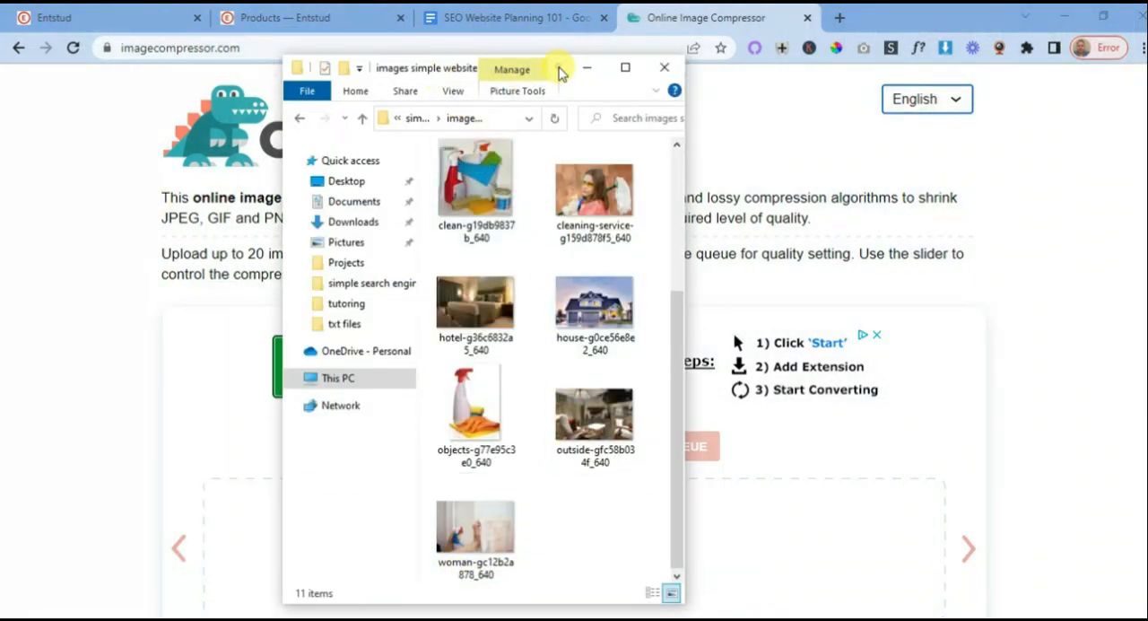
{"action": "left_click_drag", "start_coordinate": [559, 72], "coordinate": [974, 119]}
{"action": "left_click_drag", "start_coordinate": [896, 240], "coordinate": [302, 561]}
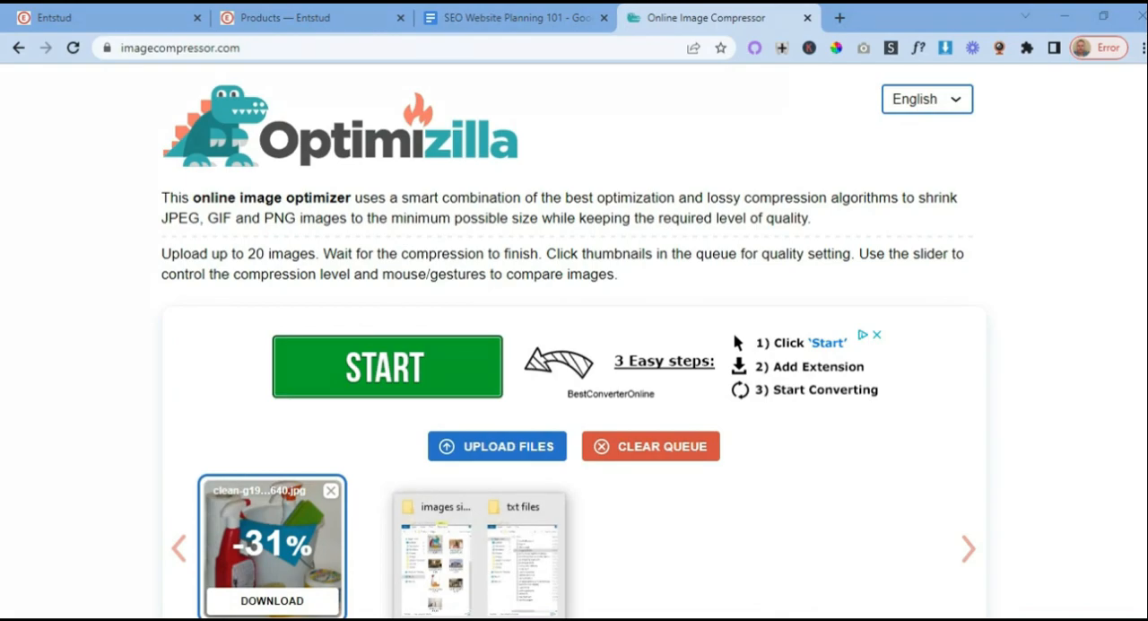
{"action": "left_click", "coordinate": [451, 587]}
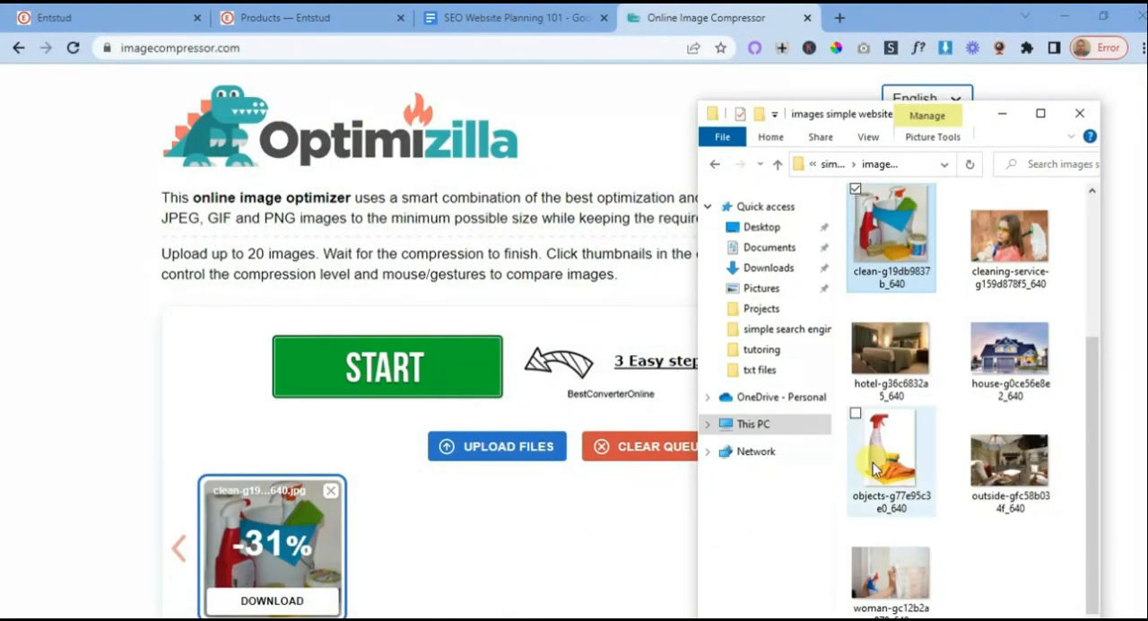
{"action": "left_click_drag", "start_coordinate": [879, 462], "coordinate": [421, 574]}
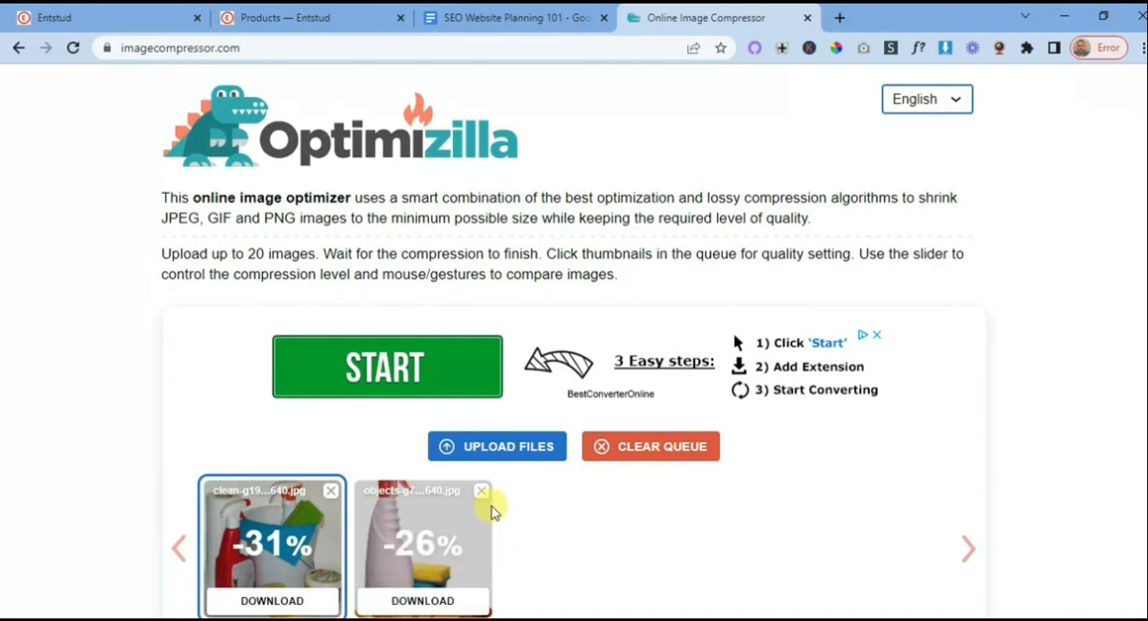
- Download the compressed versions of both cleaning product pictures
{"action": "scroll", "coordinate": [475, 502], "scroll_direction": "down", "scroll_amount": 3}
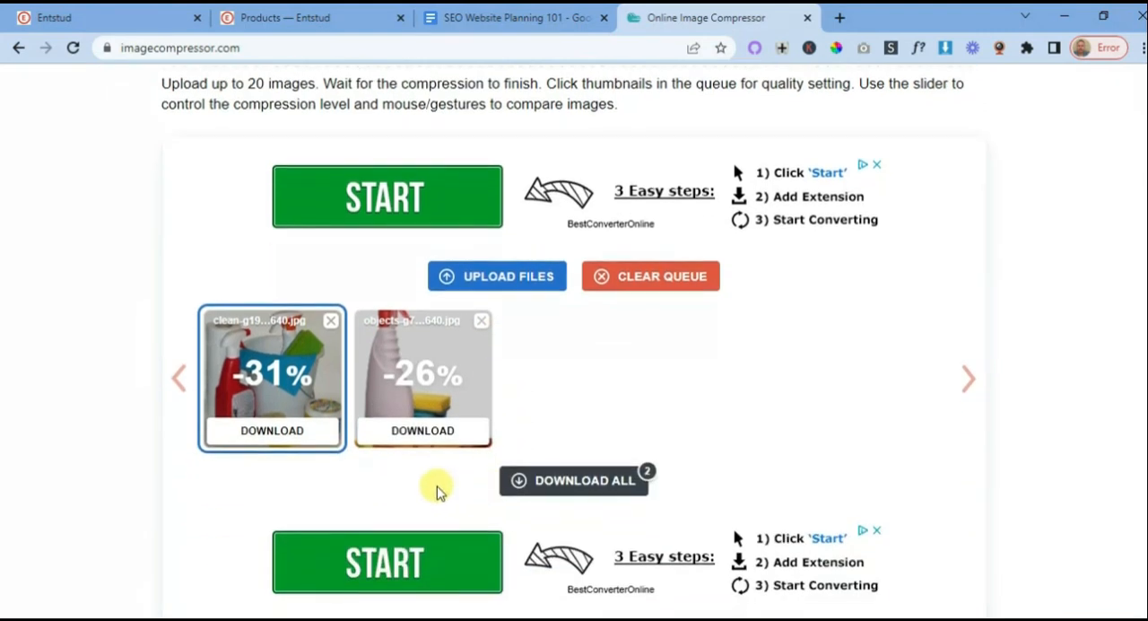
{"action": "left_click", "coordinate": [274, 432]}
{"action": "left_click", "coordinate": [427, 442]}
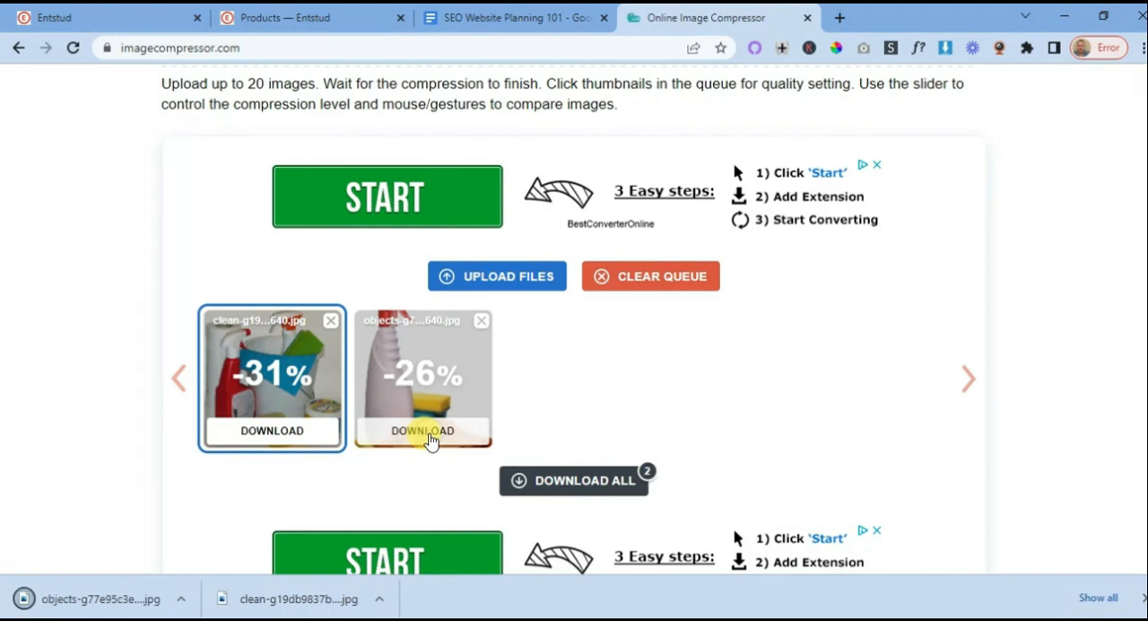
- Return to the Entstud site editor, replace the Our Products block's first image with an upload of objects-g77e95c3e0_640-min and save the changes
{"action": "left_click", "coordinate": [529, 27]}
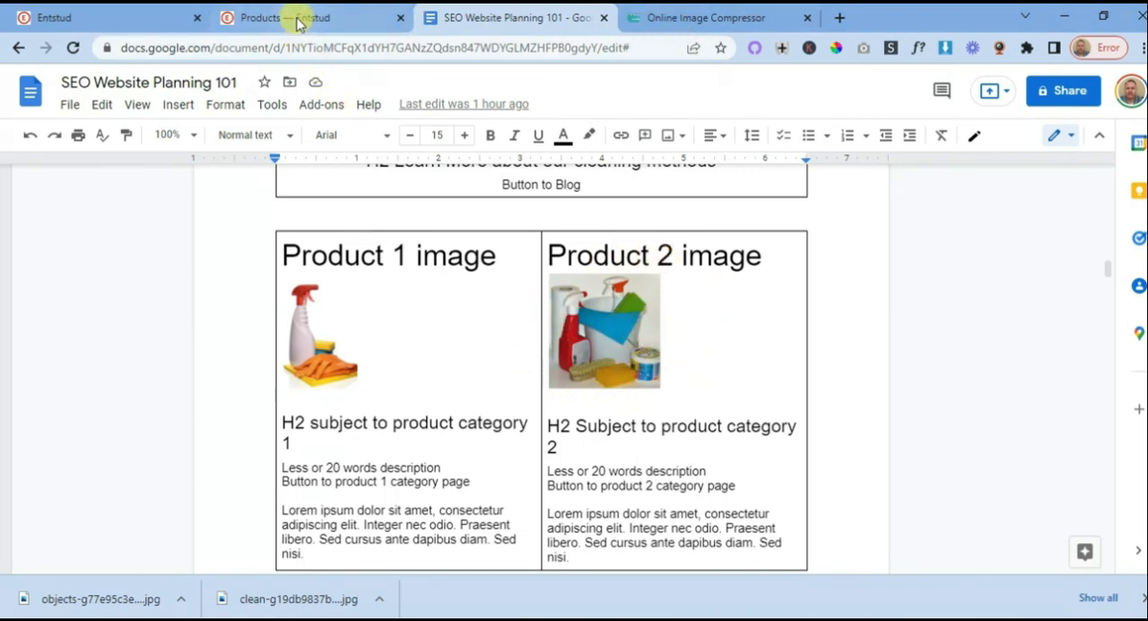
{"action": "left_click", "coordinate": [89, 19]}
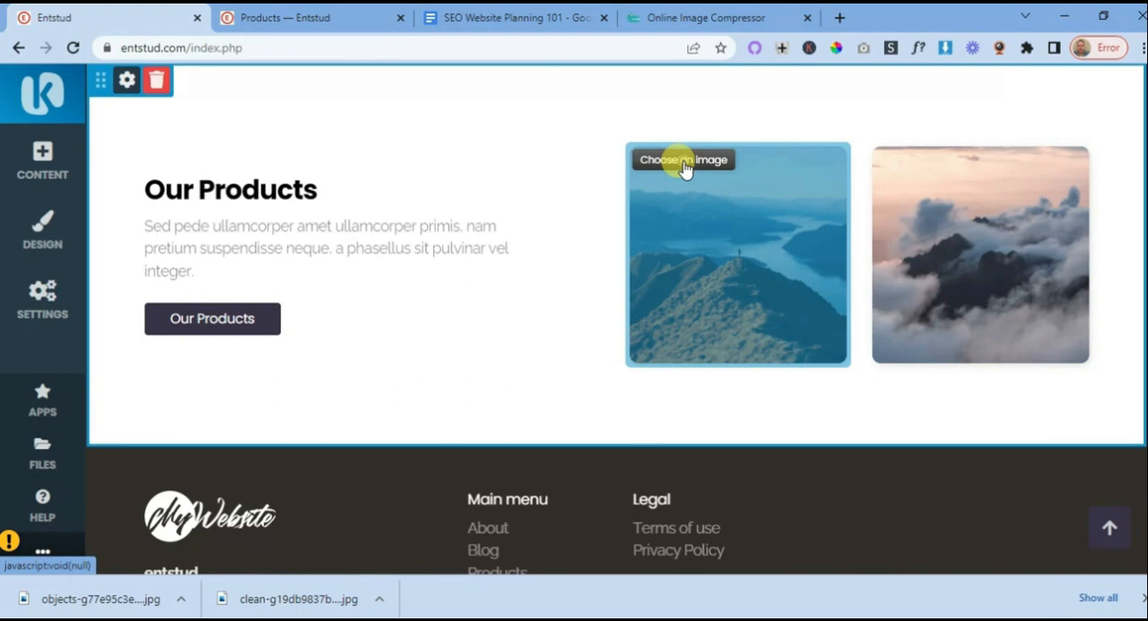
{"action": "left_click", "coordinate": [685, 164]}
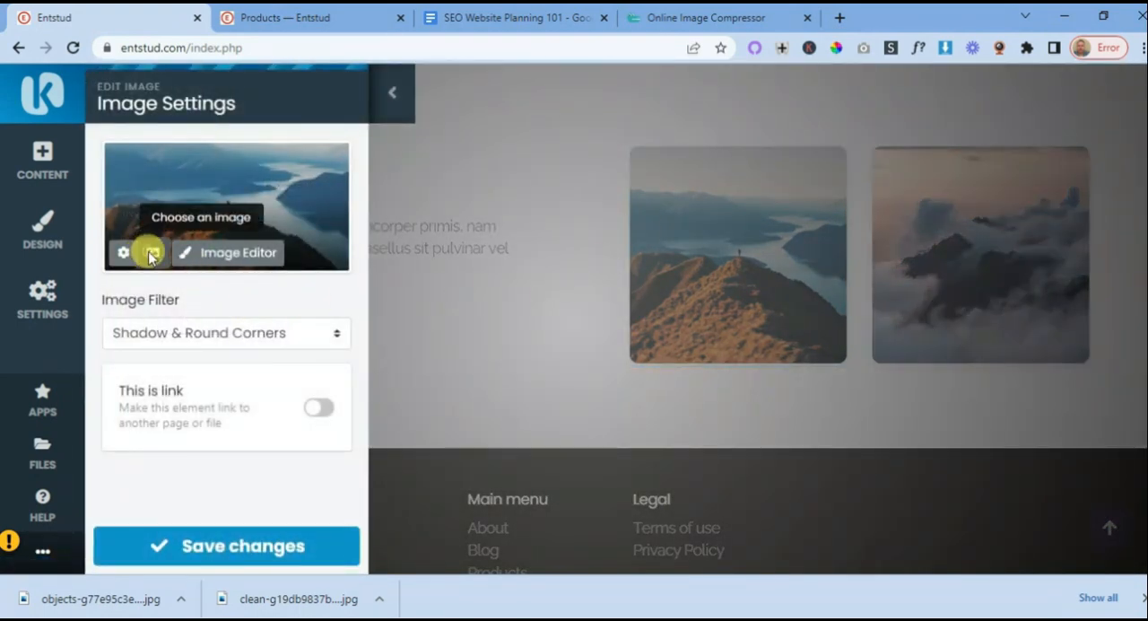
{"action": "left_click", "coordinate": [150, 254]}
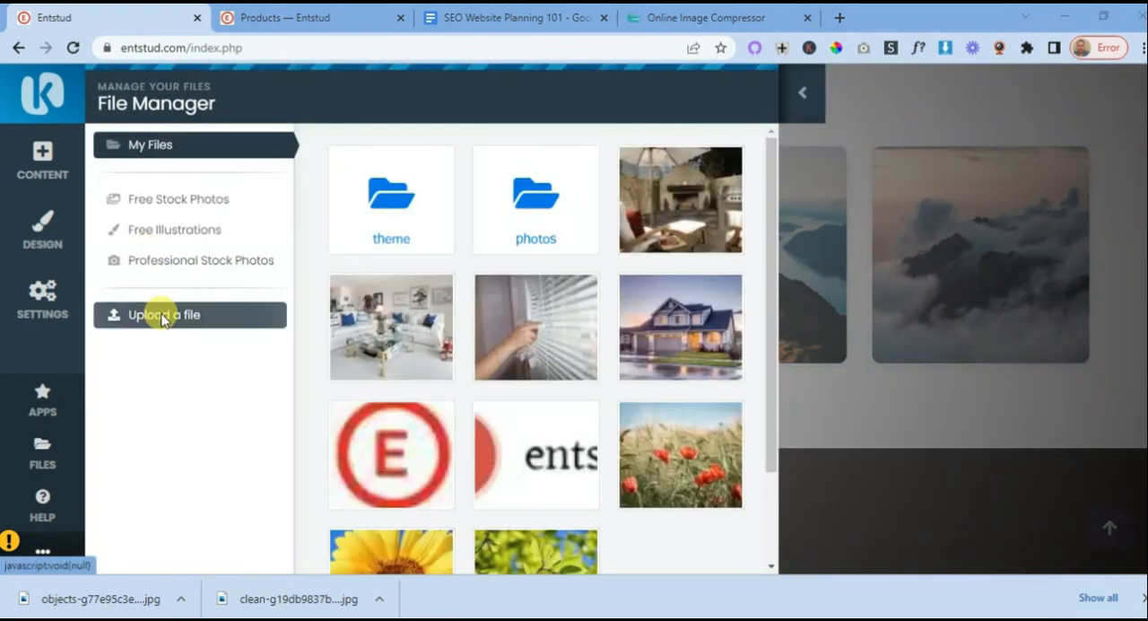
{"action": "left_click", "coordinate": [163, 315]}
{"action": "left_click", "coordinate": [296, 217]}
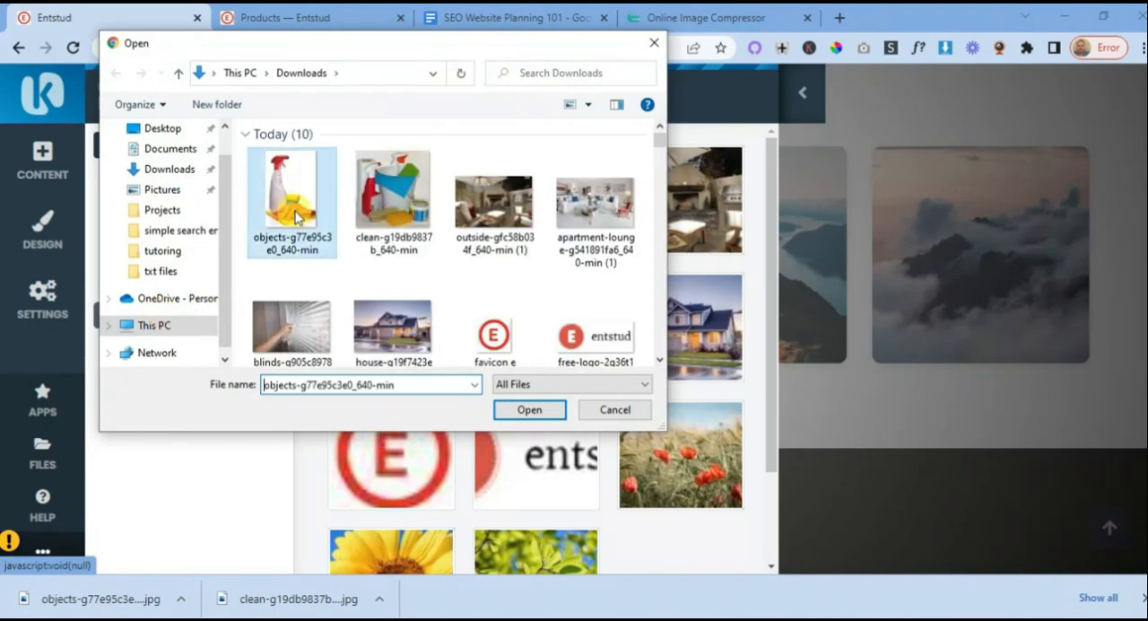
{"action": "double_click", "coordinate": [296, 217]}
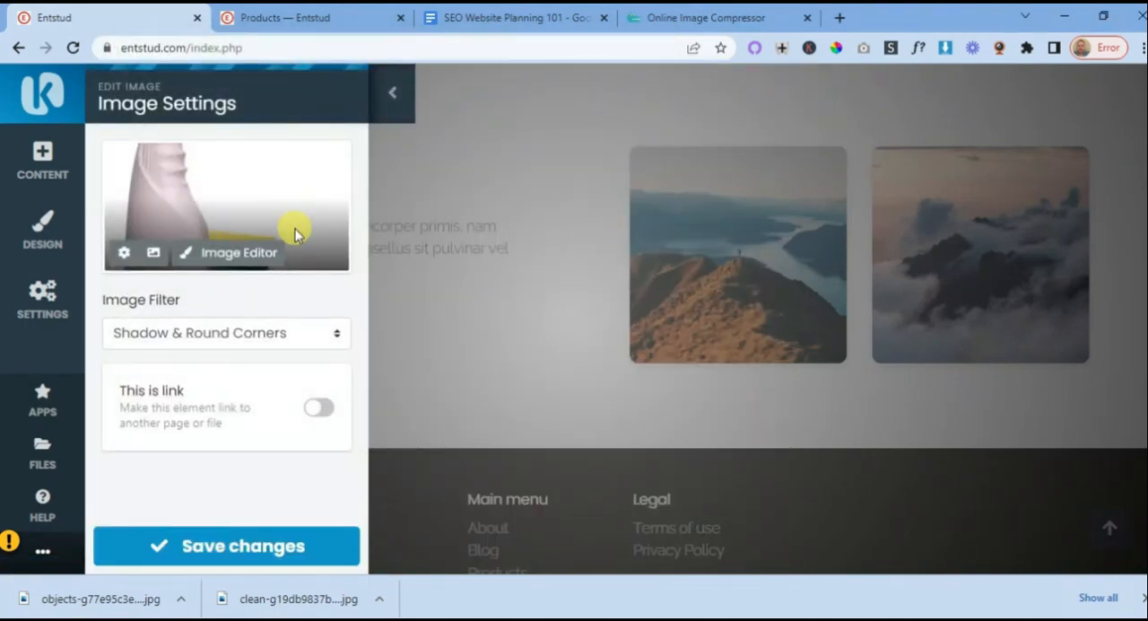
{"action": "left_click", "coordinate": [255, 557]}
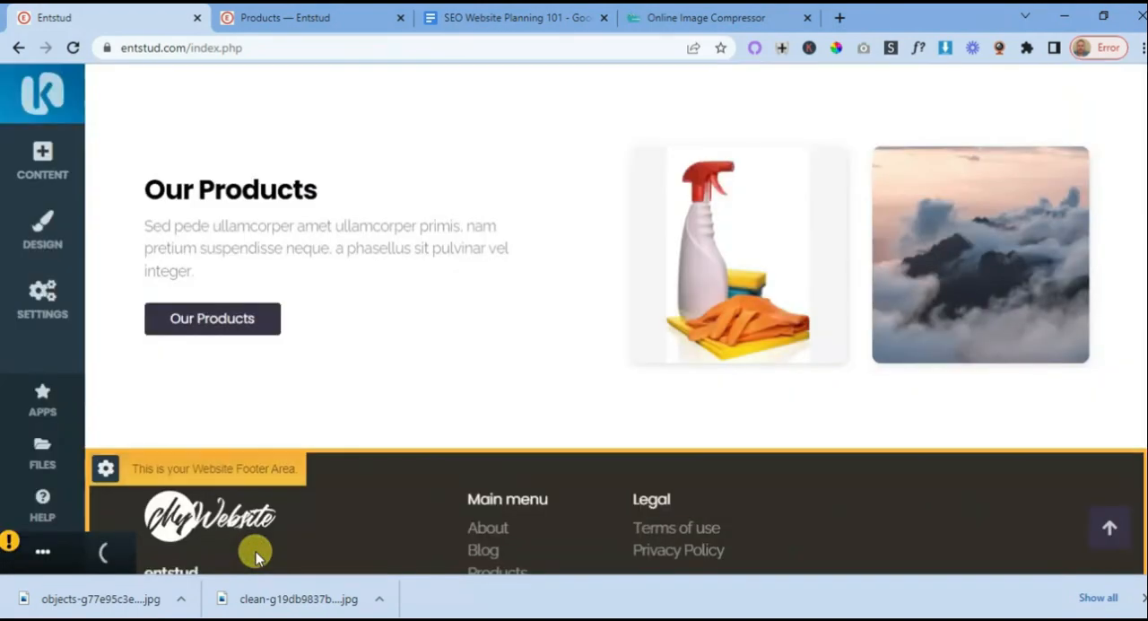
- Replace the block's second image, the mountain in clouds, with an upload of clean-g19db9837b_640-min and save the changes
{"action": "left_click", "coordinate": [980, 267]}
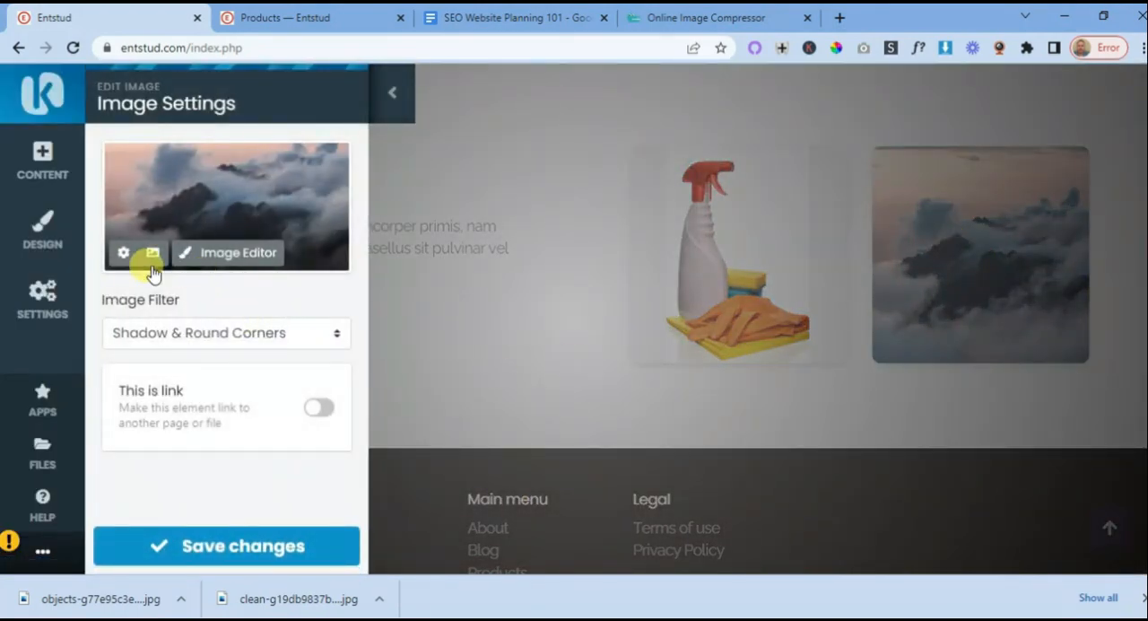
{"action": "left_click", "coordinate": [151, 255]}
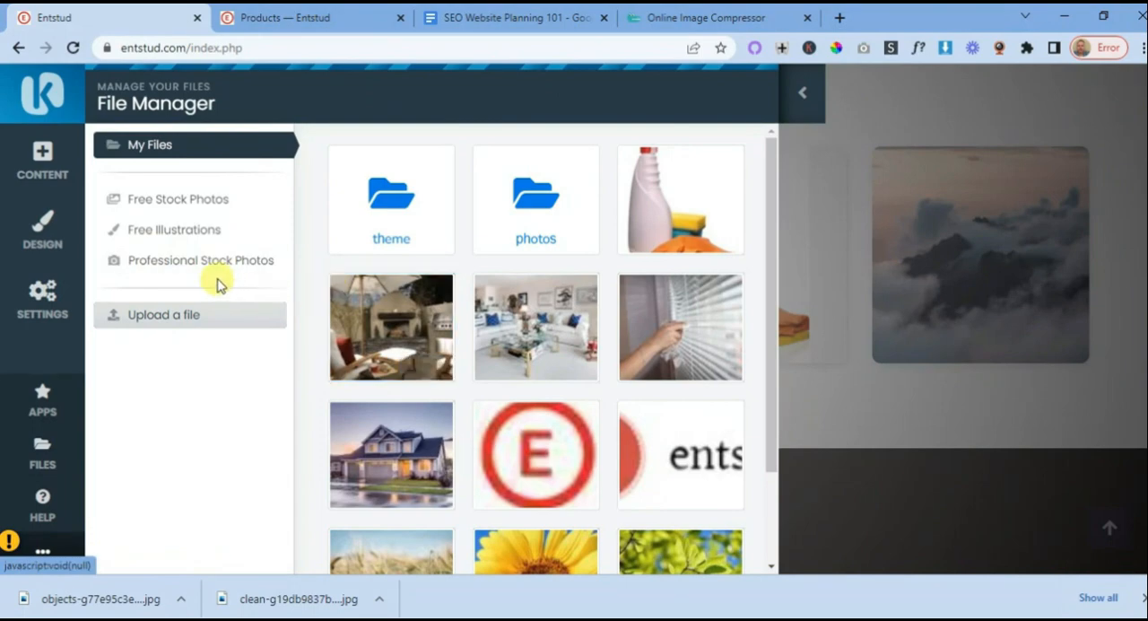
{"action": "left_click", "coordinate": [194, 316]}
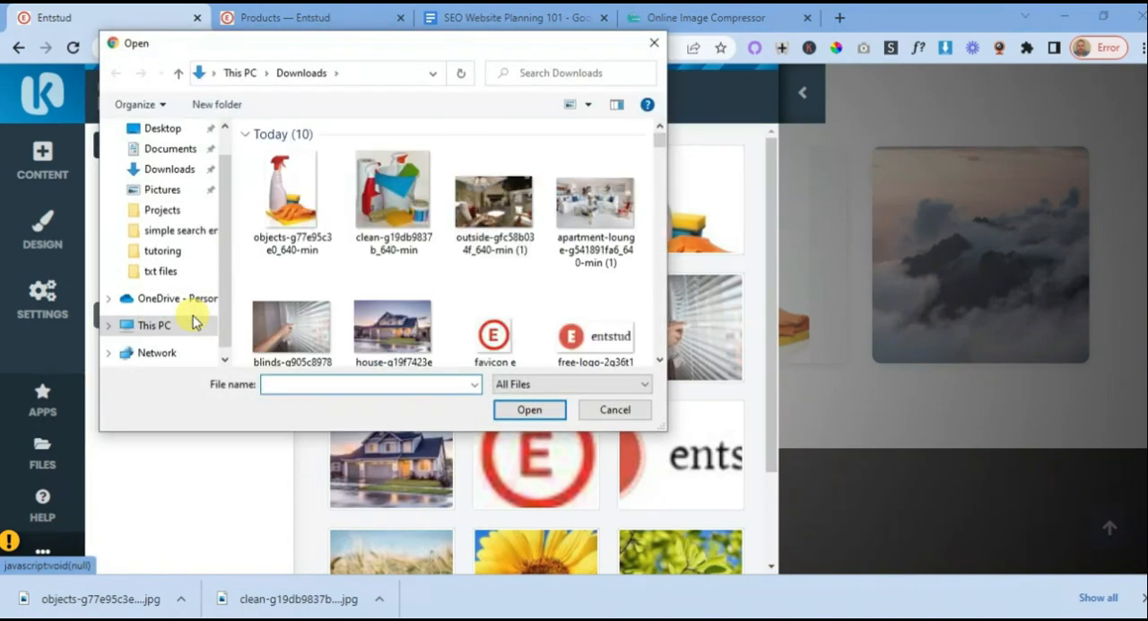
{"action": "double_click", "coordinate": [405, 211]}
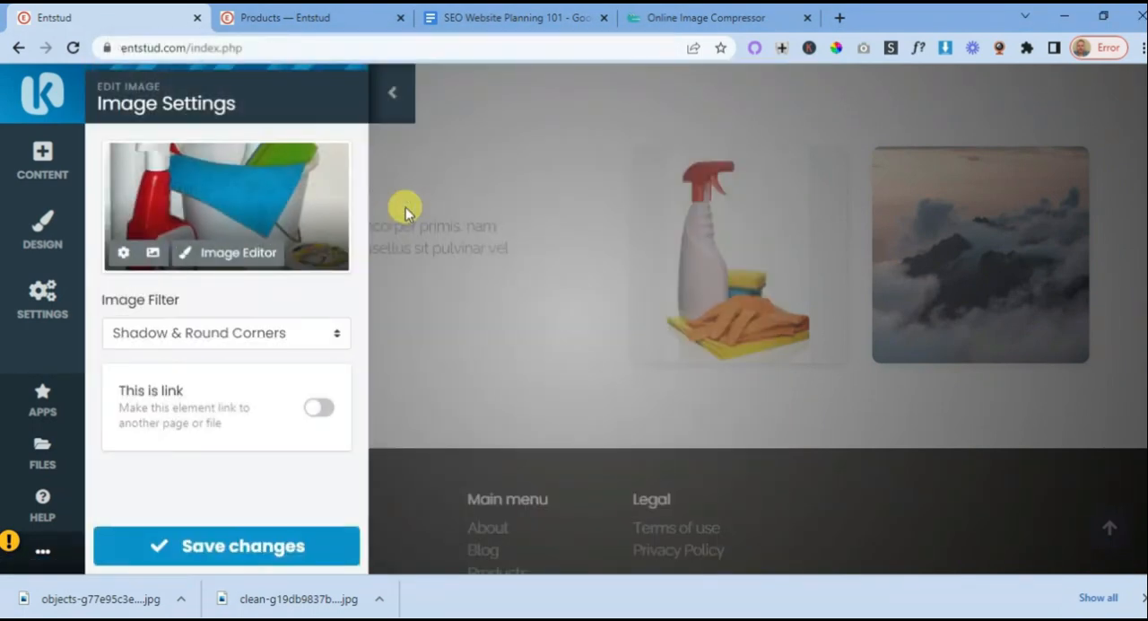
{"action": "left_click", "coordinate": [274, 541]}
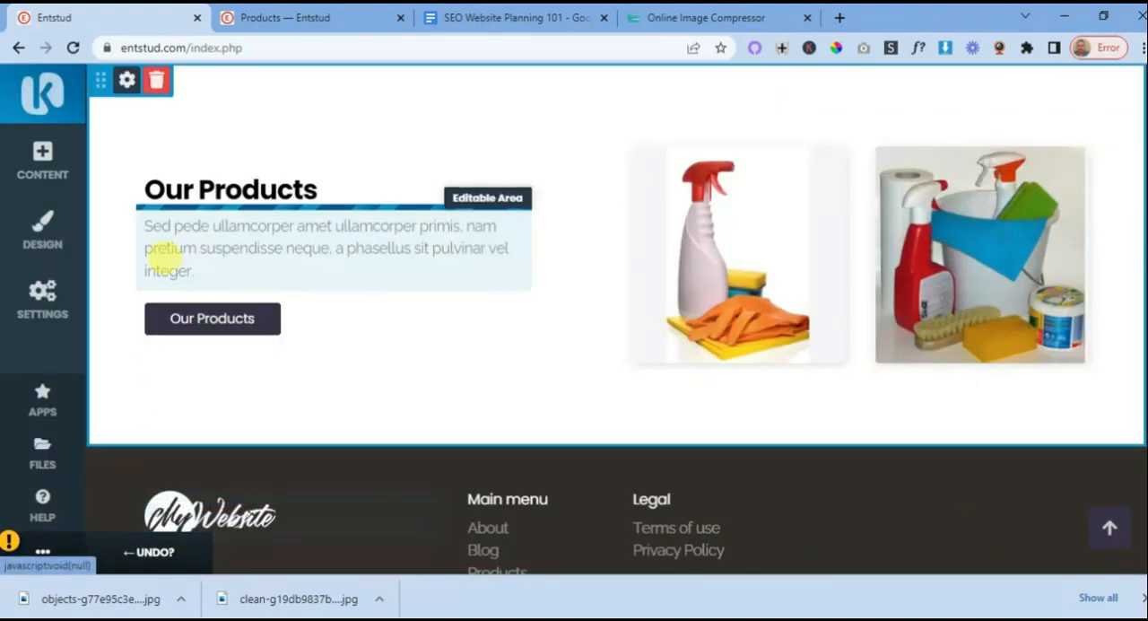
- Select the Our Products description text, and review the planning document's product descriptions and its following company goals section
{"action": "double_click", "coordinate": [296, 246]}
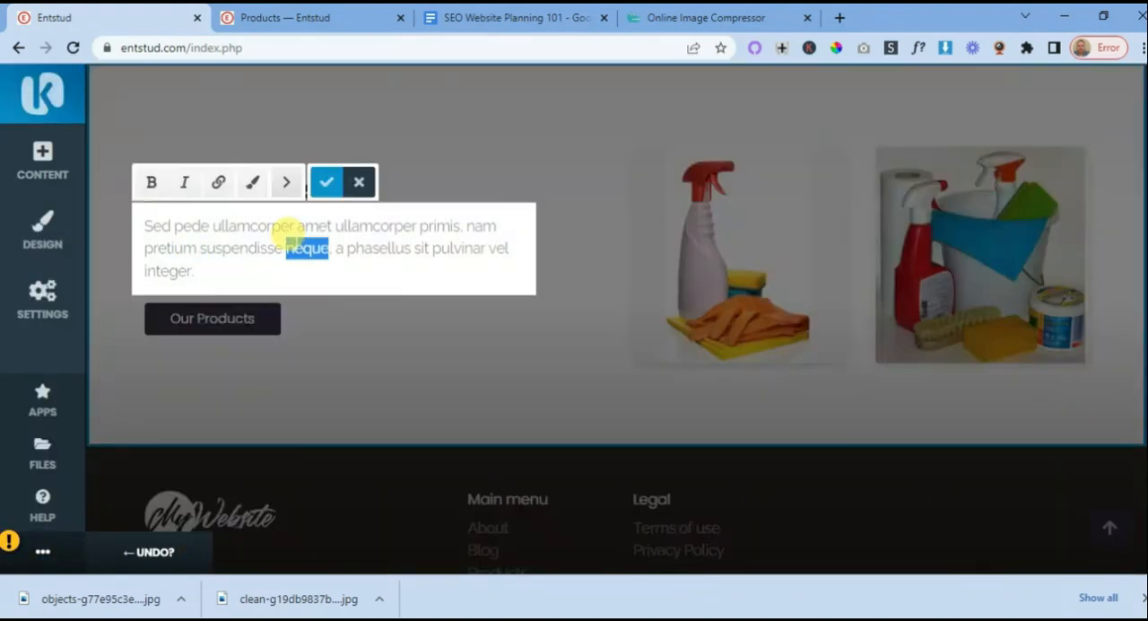
{"action": "key", "text": "ctrl+a"}
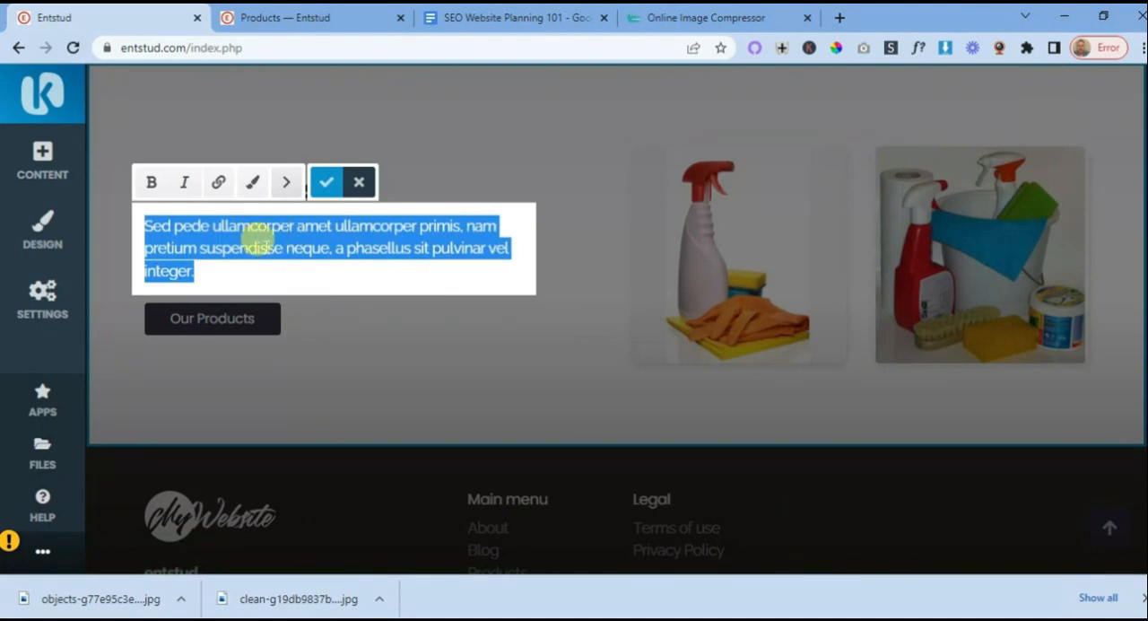
{"action": "left_click", "coordinate": [544, 18]}
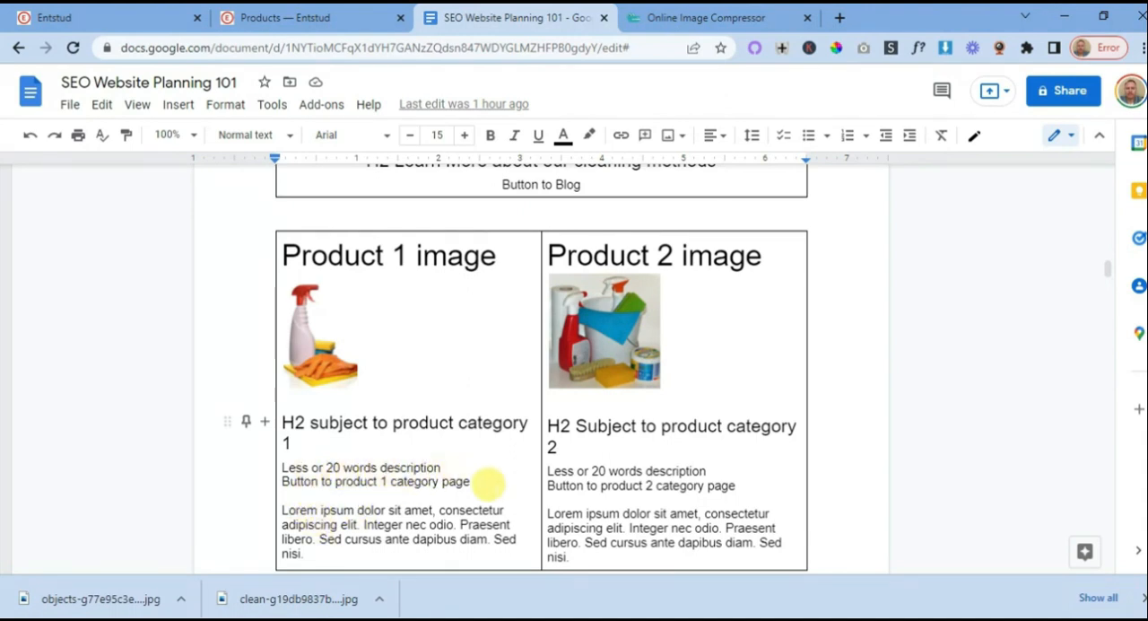
{"action": "scroll", "coordinate": [454, 390], "scroll_direction": "down", "scroll_amount": 3}
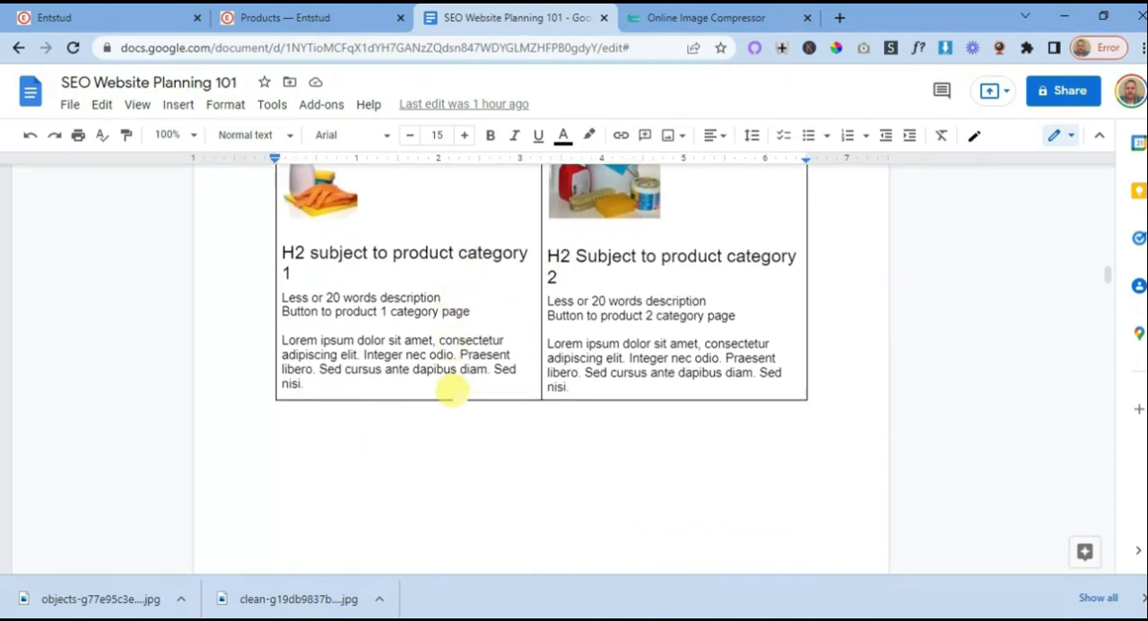
{"action": "scroll", "coordinate": [454, 388], "scroll_direction": "down", "scroll_amount": 5}
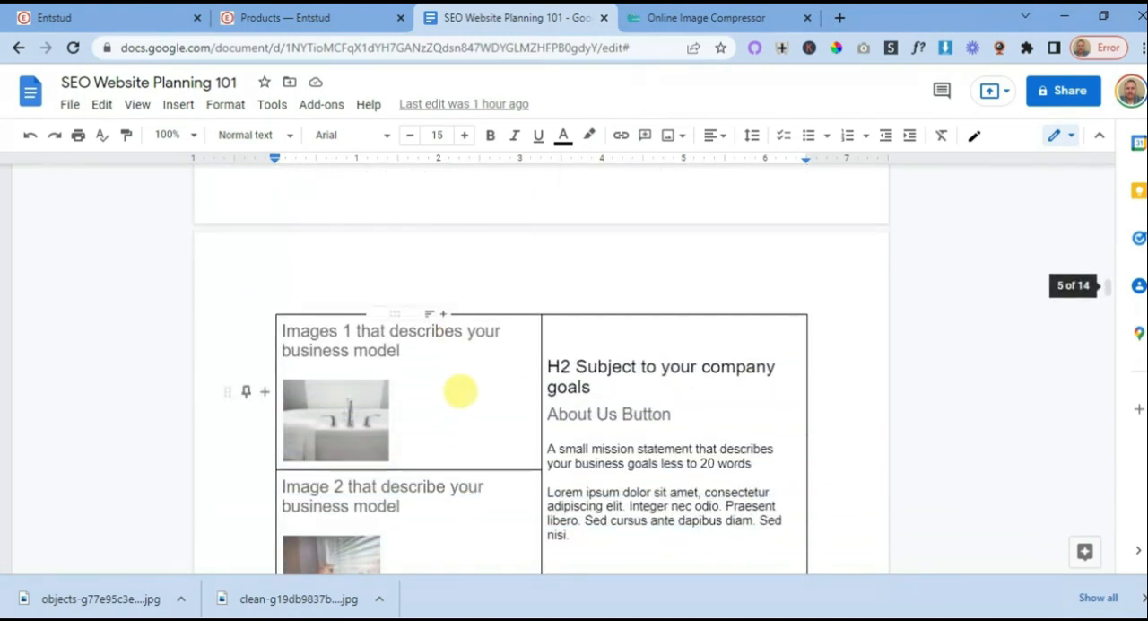
{"action": "scroll", "coordinate": [498, 387], "scroll_direction": "down", "scroll_amount": 2}
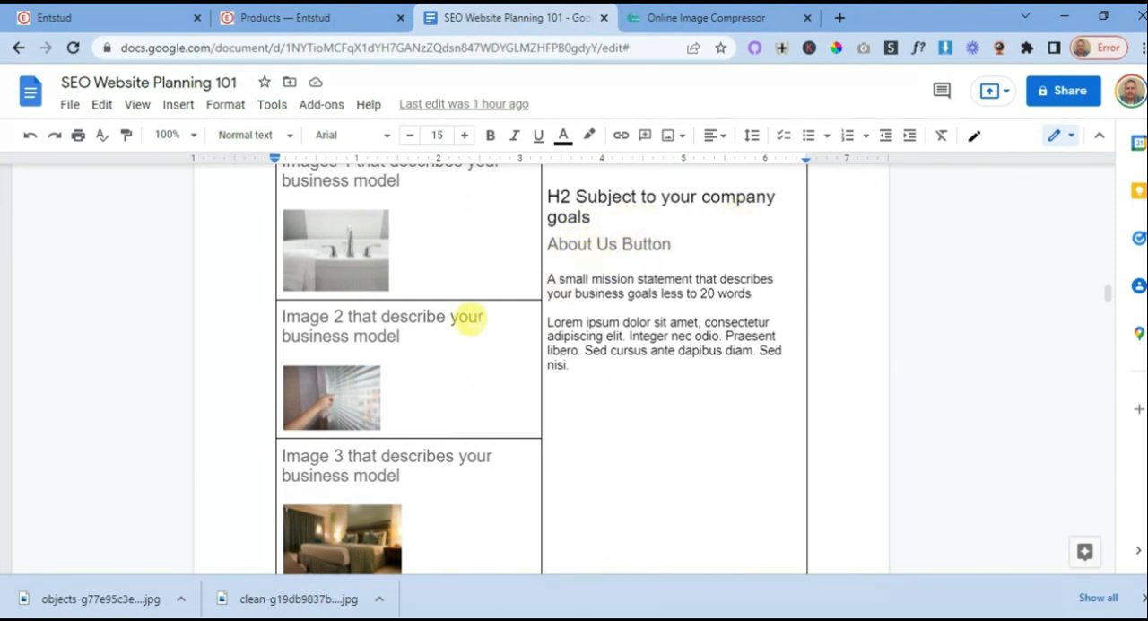
{"action": "scroll", "coordinate": [461, 361], "scroll_direction": "down", "scroll_amount": 1}
{"action": "scroll", "coordinate": [460, 363], "scroll_direction": "up", "scroll_amount": 2}
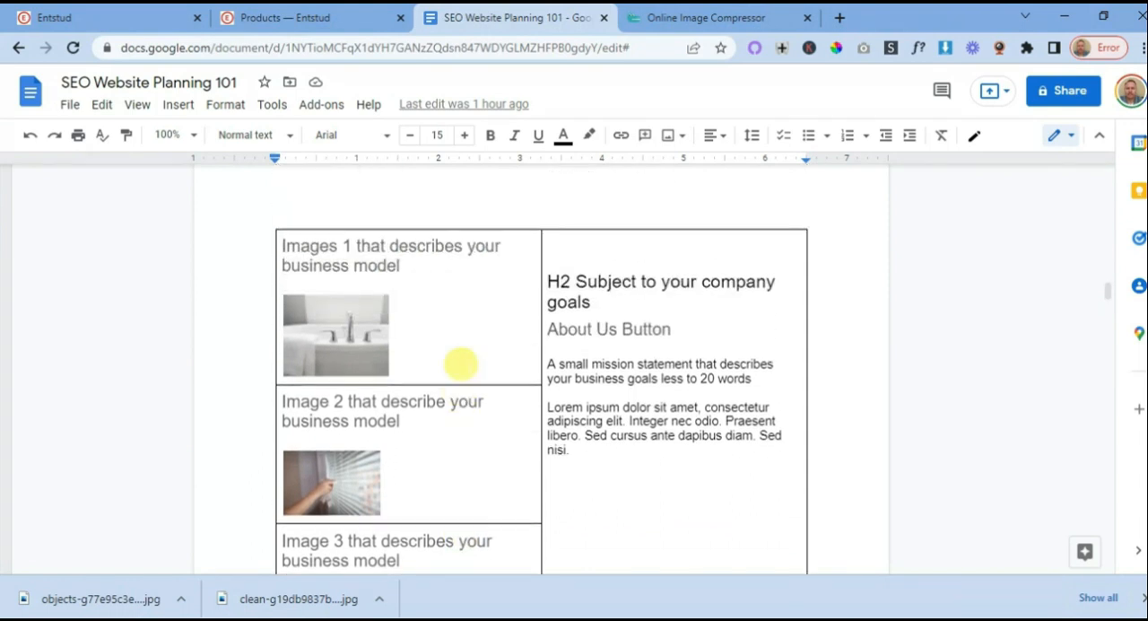
{"action": "scroll", "coordinate": [550, 339], "scroll_direction": "down", "scroll_amount": 2}
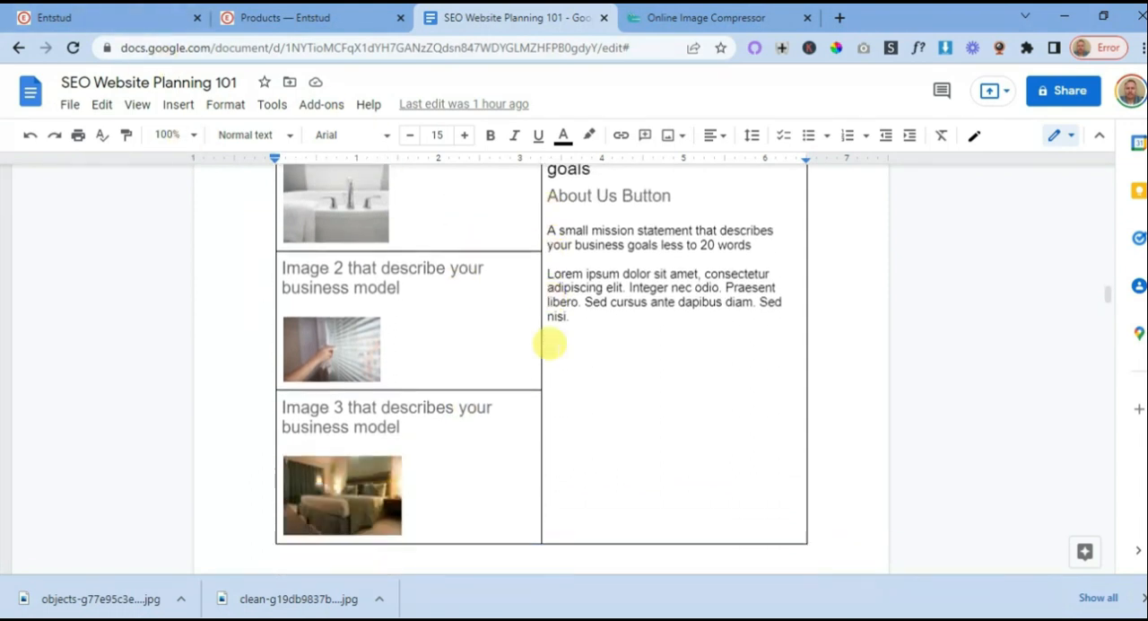
{"action": "scroll", "coordinate": [554, 401], "scroll_direction": "up", "scroll_amount": 1}
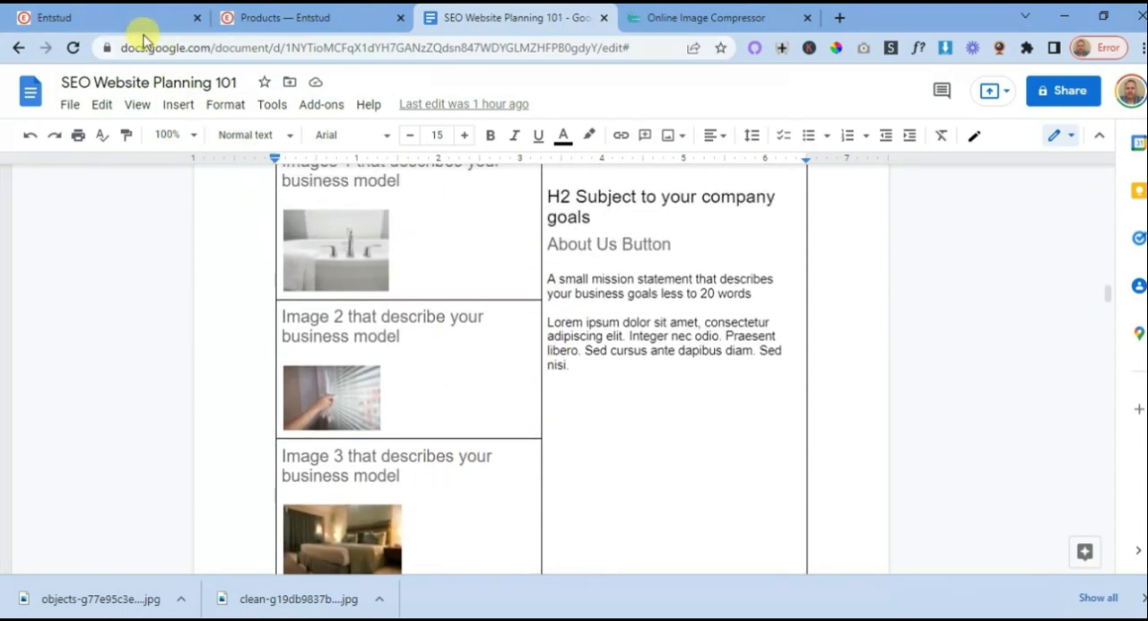
- Give the whole Our Products description paragraph in the site editor a darker text color and apply the edit
{"action": "left_click", "coordinate": [131, 18]}
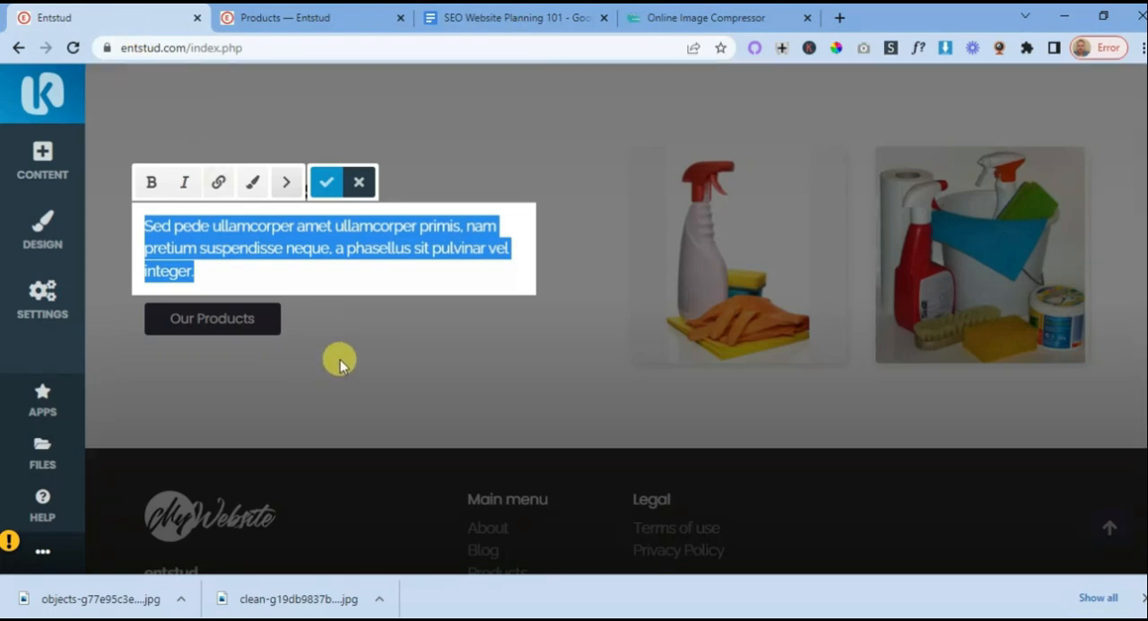
{"action": "left_click", "coordinate": [329, 184]}
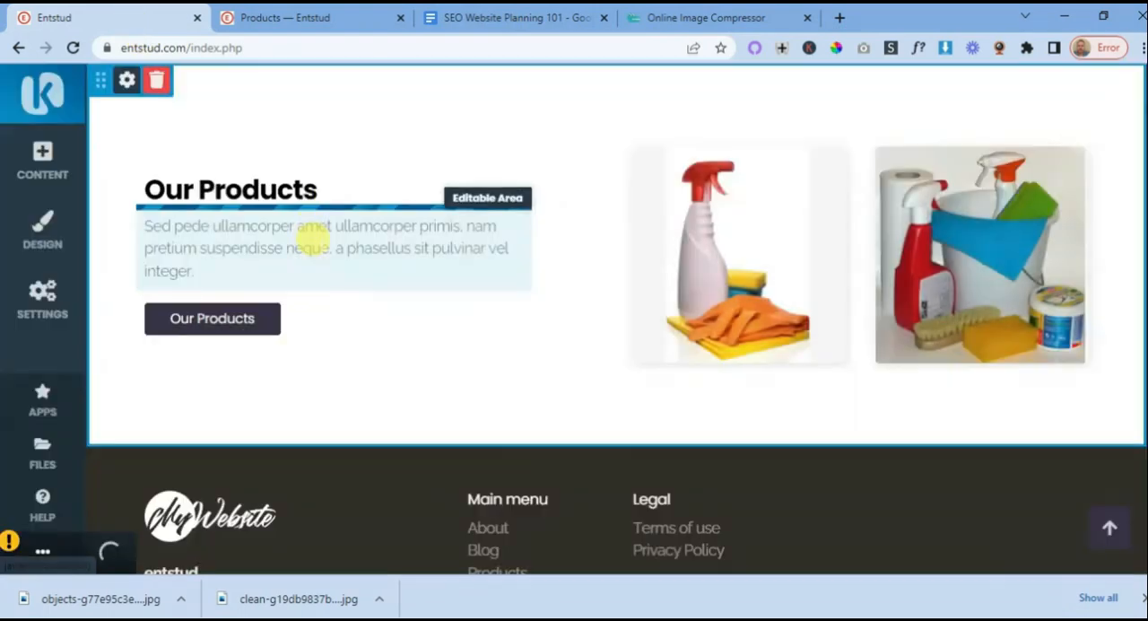
{"action": "left_click", "coordinate": [312, 233]}
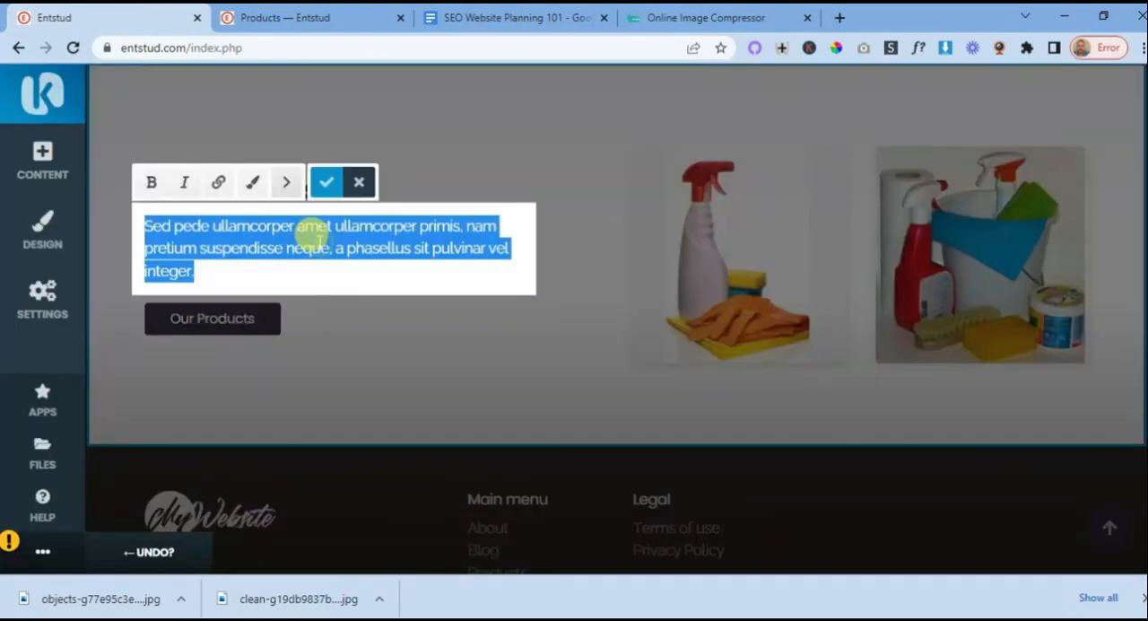
{"action": "left_click", "coordinate": [252, 182]}
{"action": "left_click", "coordinate": [263, 183]}
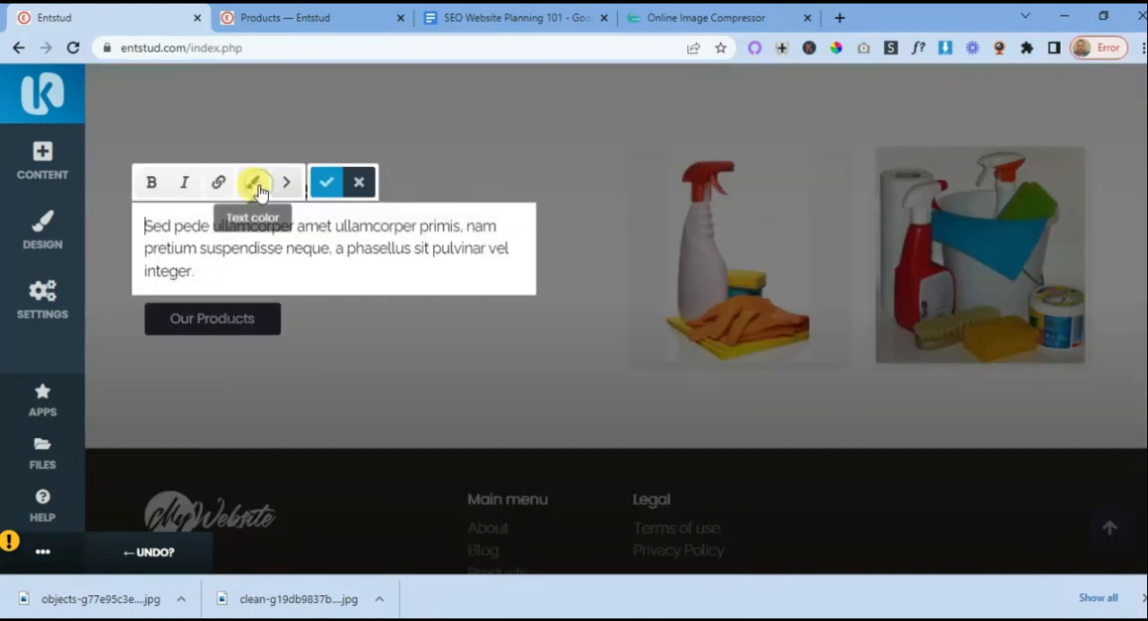
{"action": "left_click", "coordinate": [418, 333]}
{"action": "left_click", "coordinate": [304, 247]}
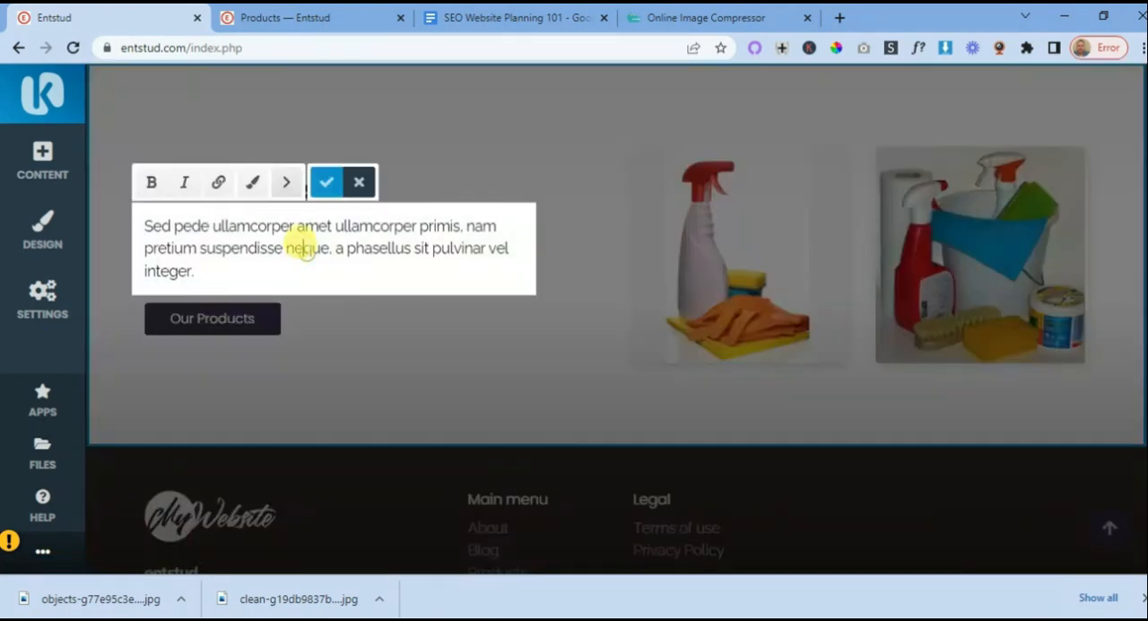
{"action": "left_click", "coordinate": [325, 179]}
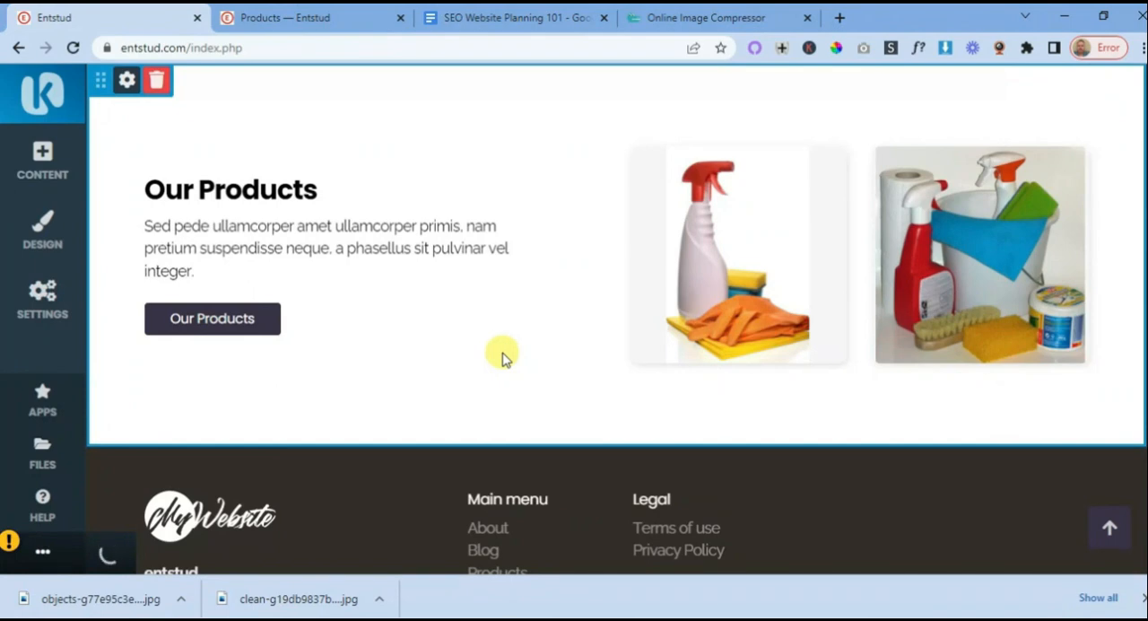
- Add the dark text-and-image content block with the snowy valley photo below Our Products and set its heading to "Learn More About Us"
{"action": "mouse_move", "coordinate": [594, 464]}
{"action": "left_click", "coordinate": [616, 448]}
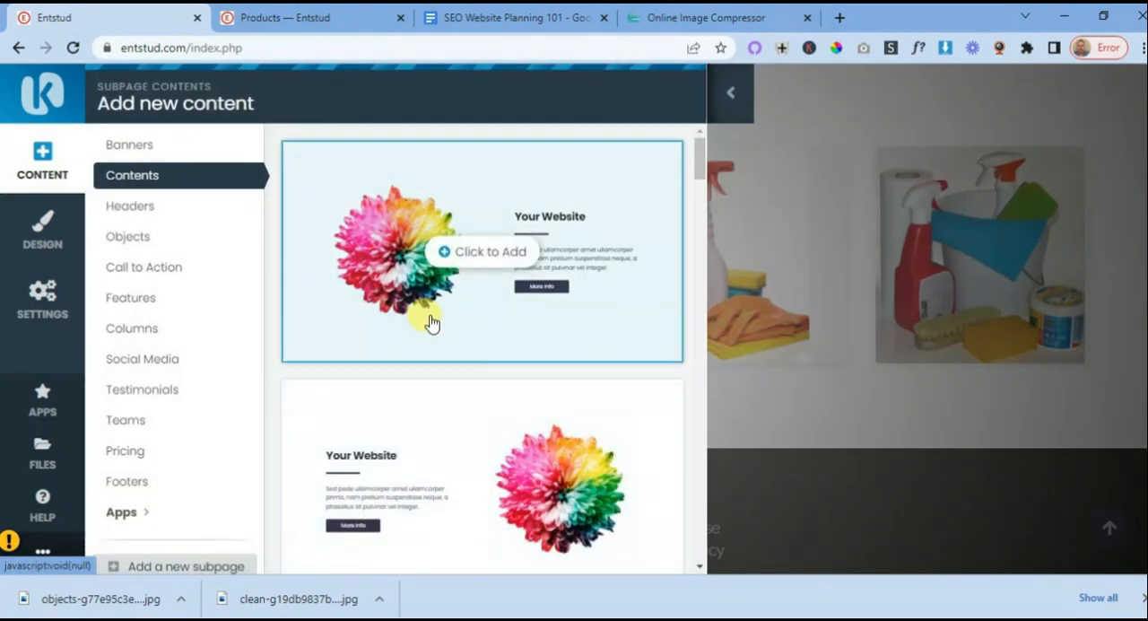
{"action": "scroll", "coordinate": [431, 323], "scroll_direction": "down", "scroll_amount": 10}
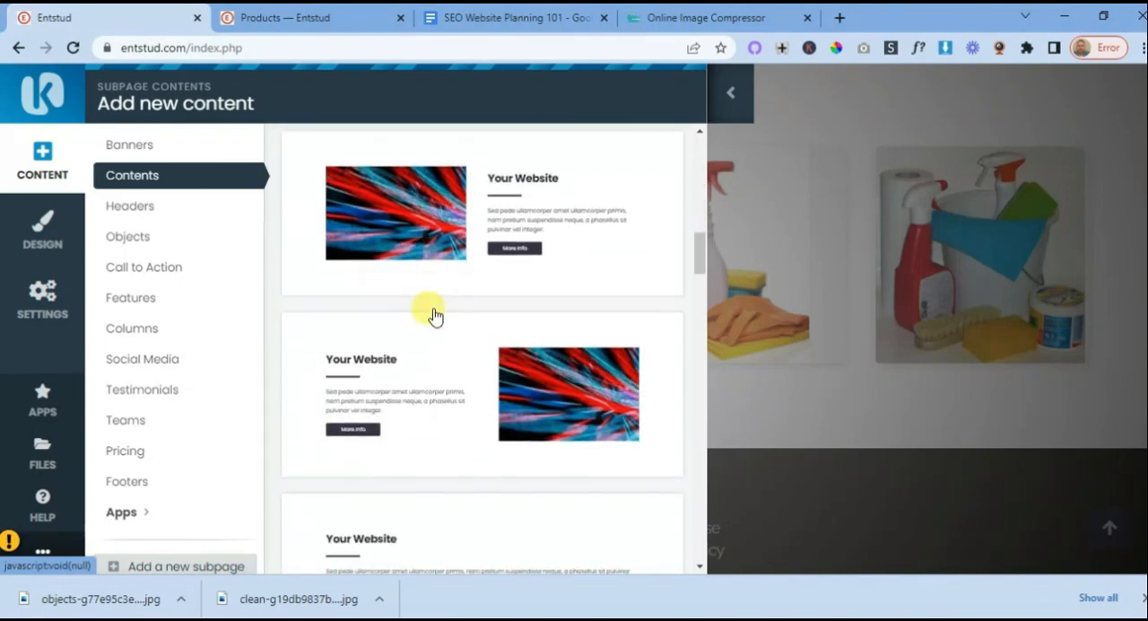
{"action": "scroll", "coordinate": [434, 315], "scroll_direction": "down", "scroll_amount": 10}
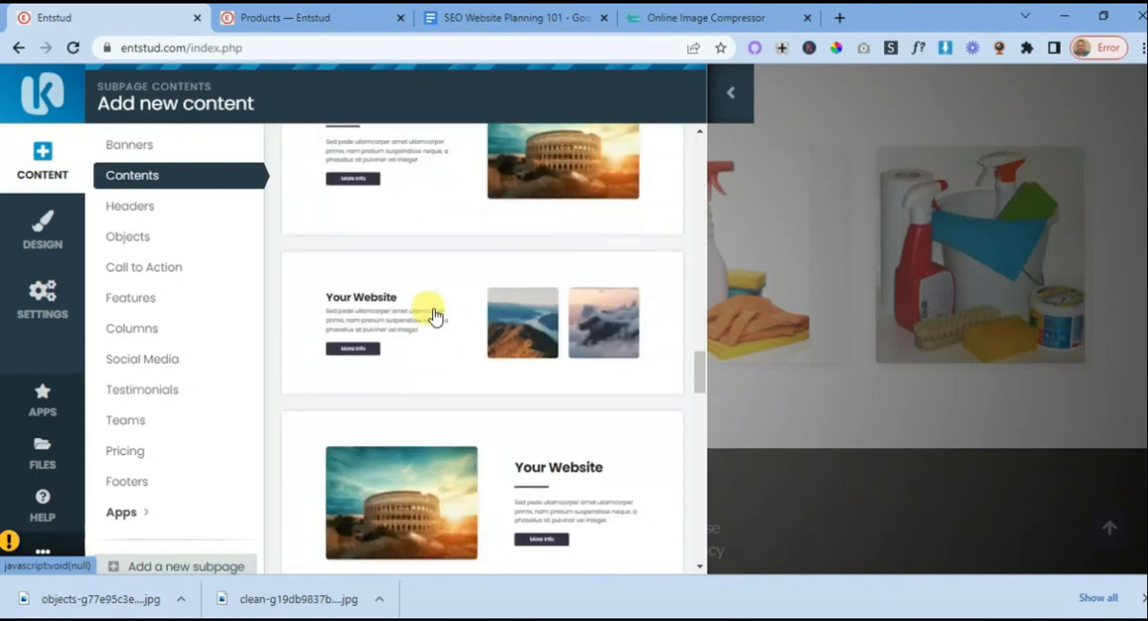
{"action": "scroll", "coordinate": [434, 316], "scroll_direction": "down", "scroll_amount": 10}
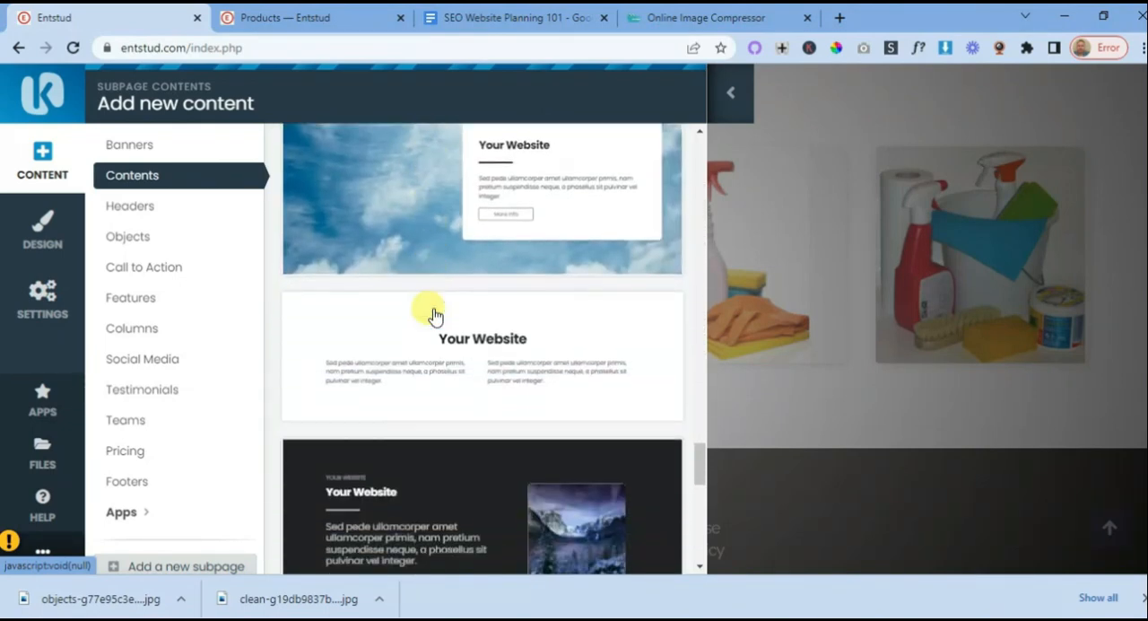
{"action": "scroll", "coordinate": [434, 316], "scroll_direction": "down", "scroll_amount": 10}
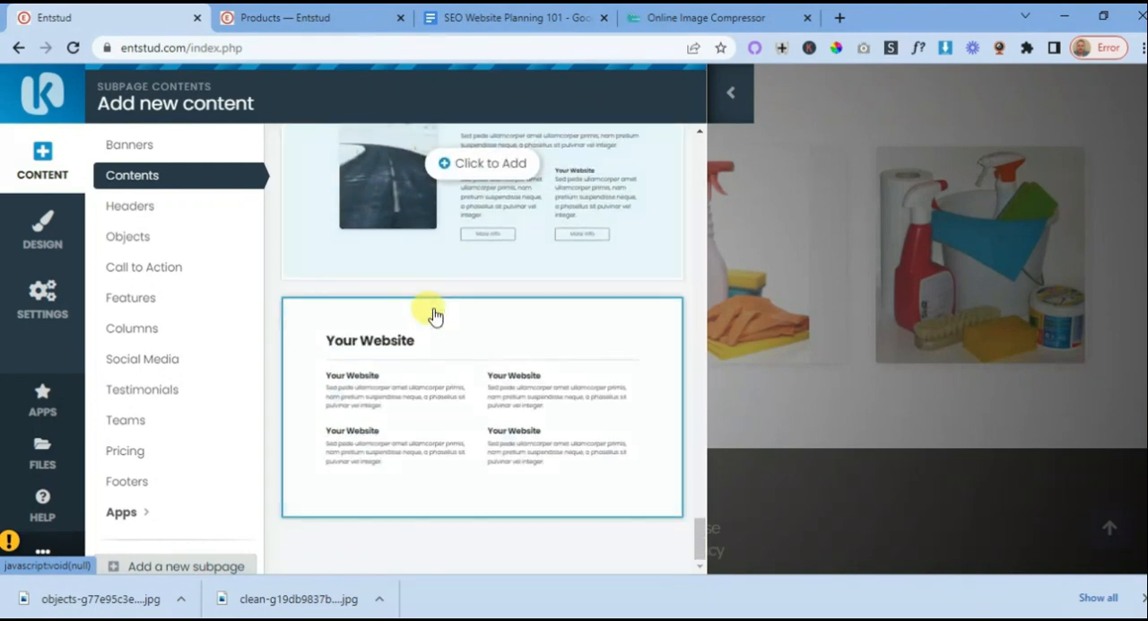
{"action": "scroll", "coordinate": [434, 316], "scroll_direction": "down", "scroll_amount": 1}
{"action": "scroll", "coordinate": [466, 373], "scroll_direction": "up", "scroll_amount": 2}
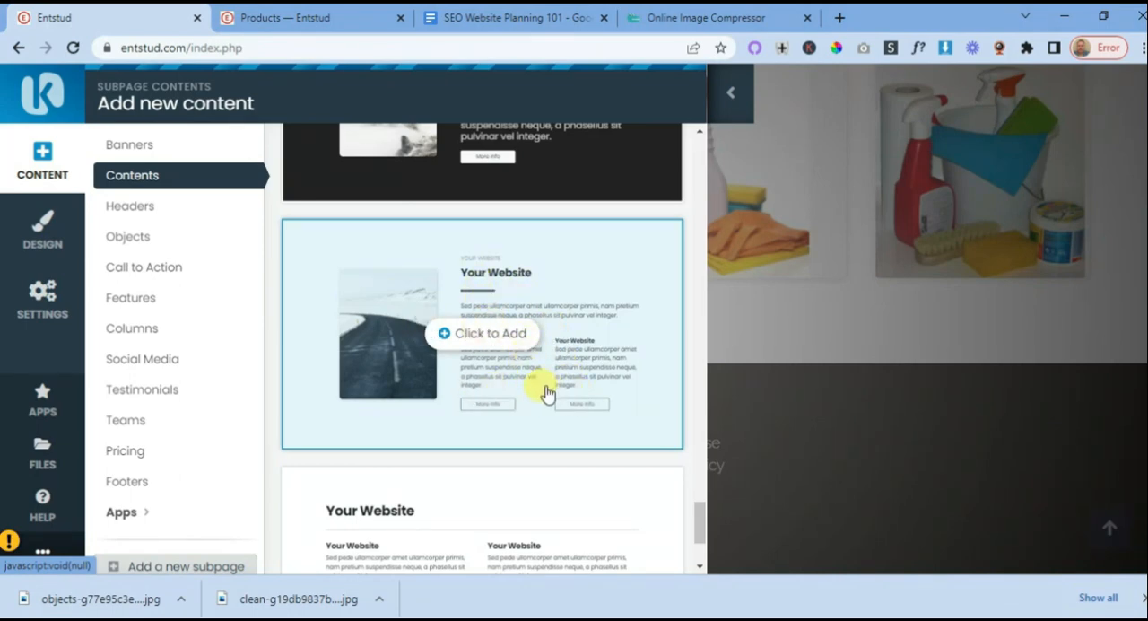
{"action": "scroll", "coordinate": [514, 319], "scroll_direction": "up", "scroll_amount": 2}
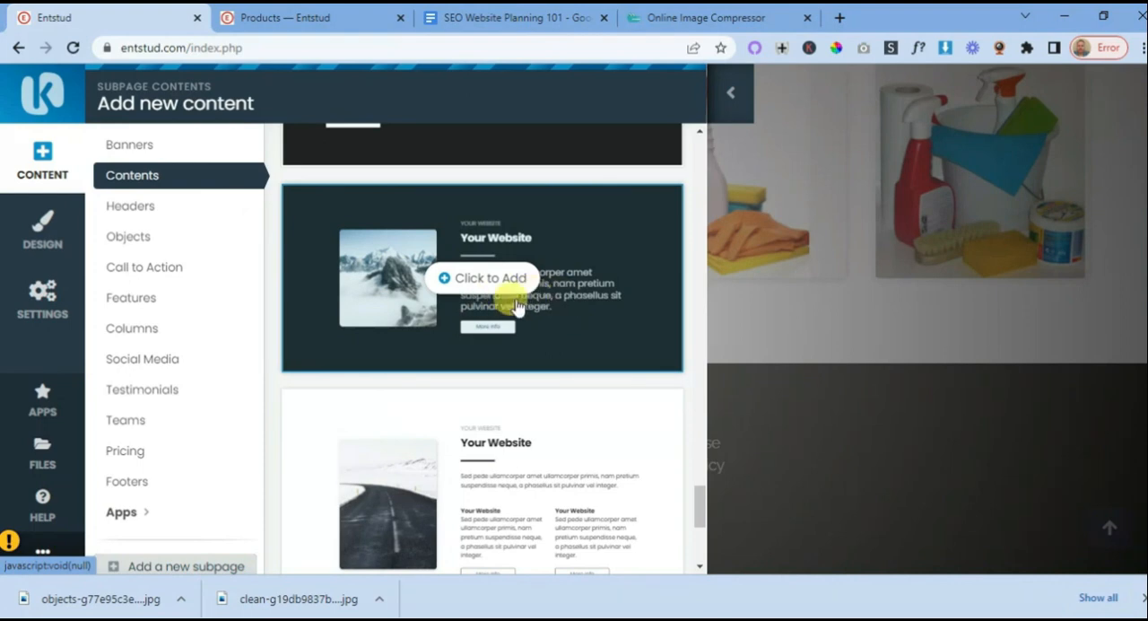
{"action": "scroll", "coordinate": [440, 305], "scroll_direction": "up", "scroll_amount": 3}
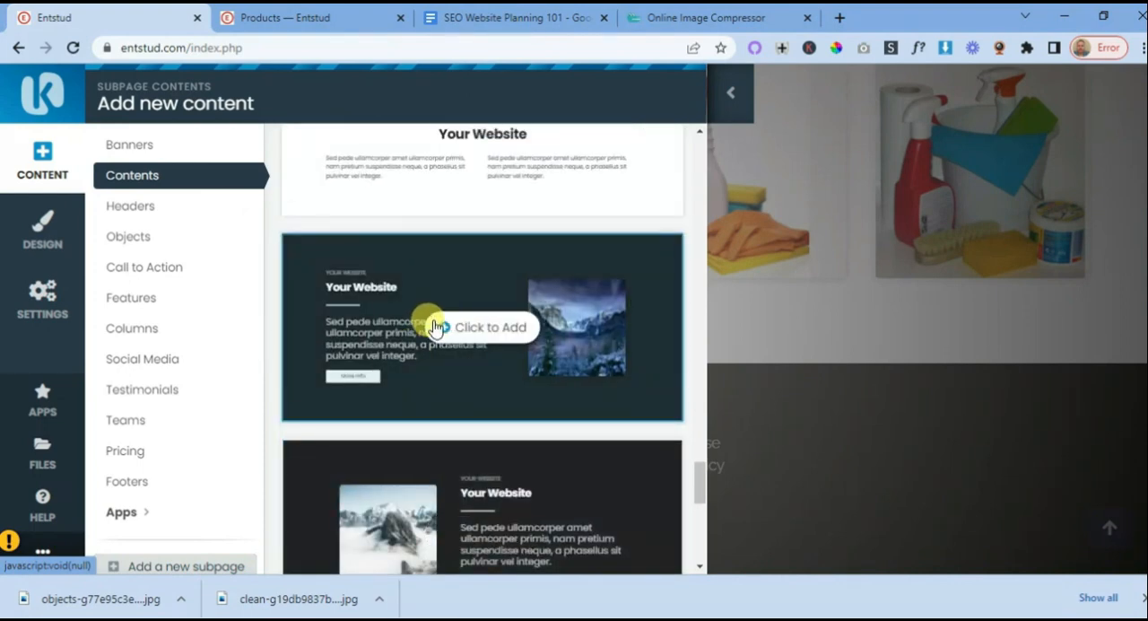
{"action": "scroll", "coordinate": [436, 327], "scroll_direction": "up", "scroll_amount": 3}
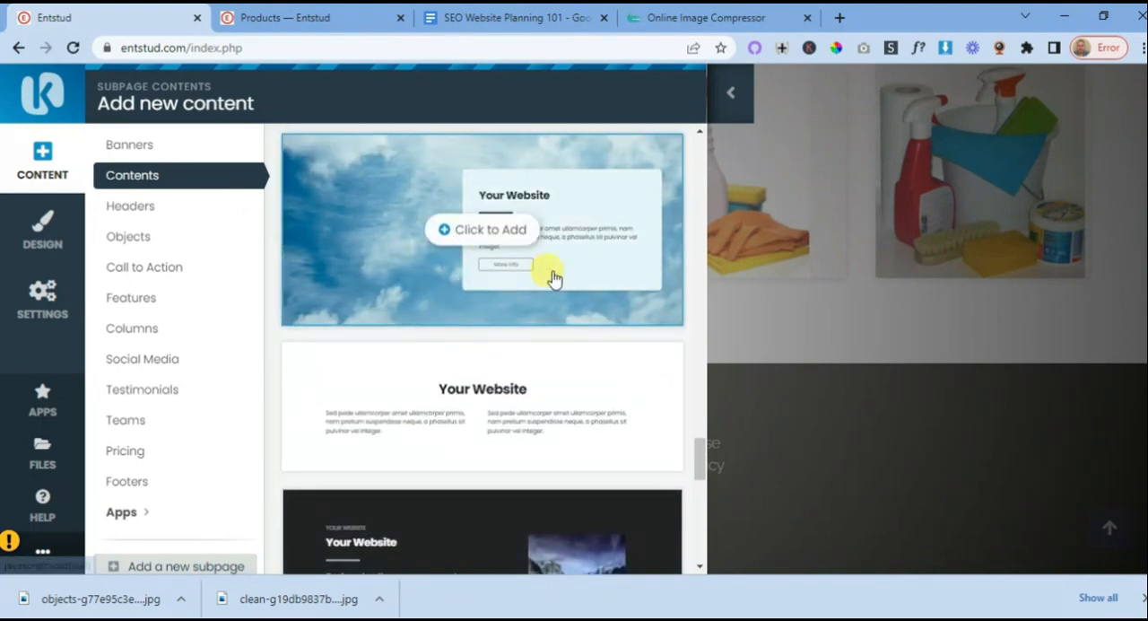
{"action": "scroll", "coordinate": [538, 265], "scroll_direction": "down", "scroll_amount": 2}
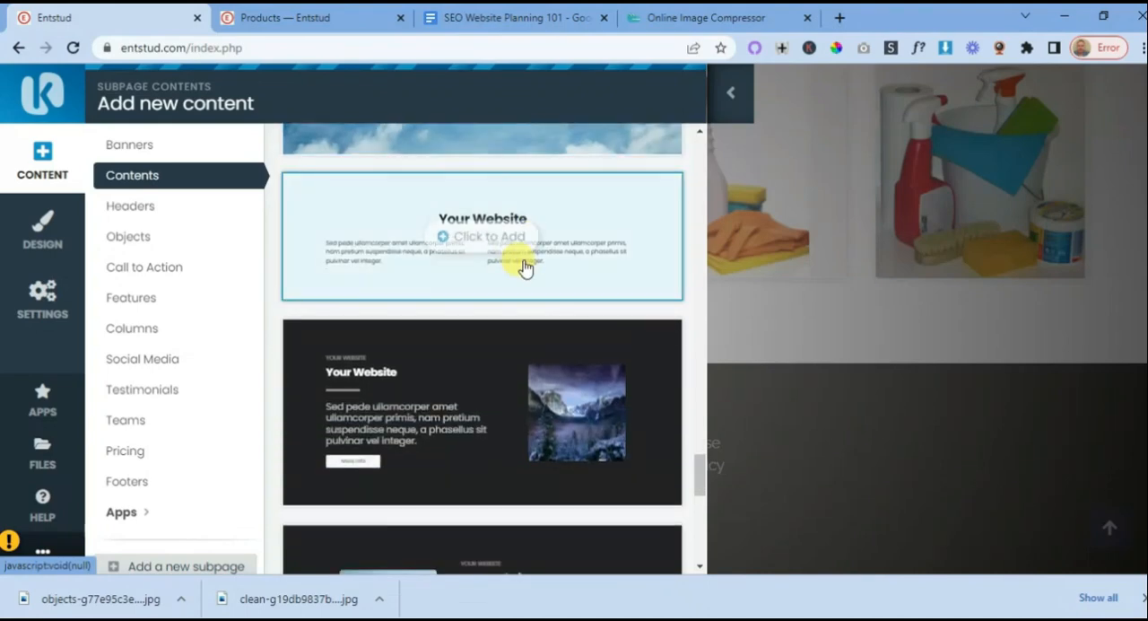
{"action": "scroll", "coordinate": [512, 272], "scroll_direction": "up", "scroll_amount": 2}
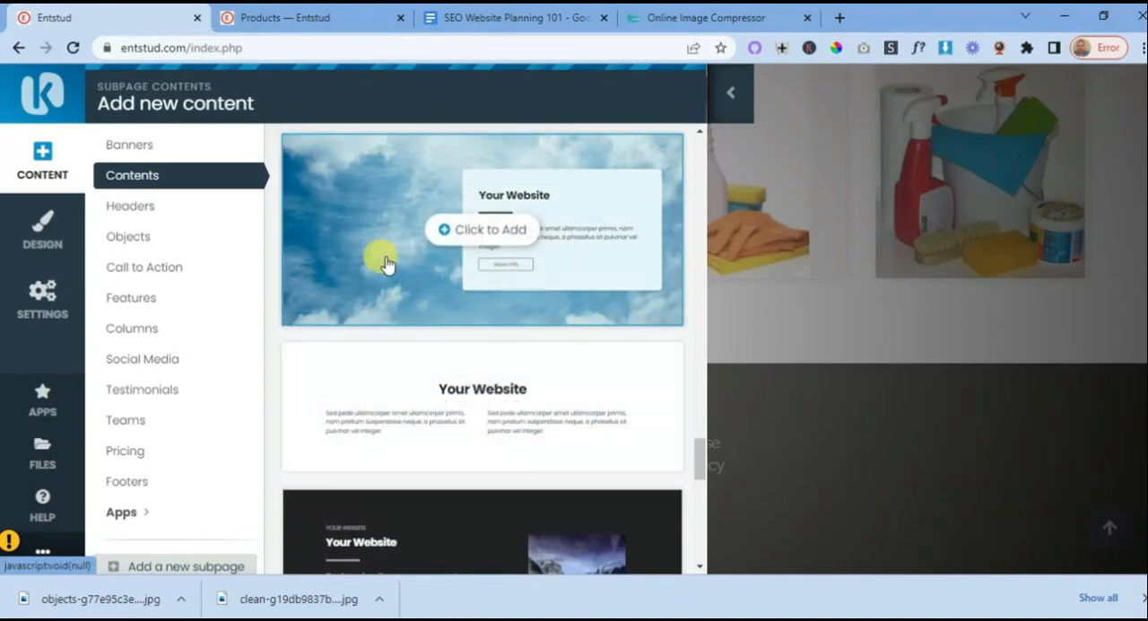
{"action": "scroll", "coordinate": [395, 267], "scroll_direction": "down", "scroll_amount": 4}
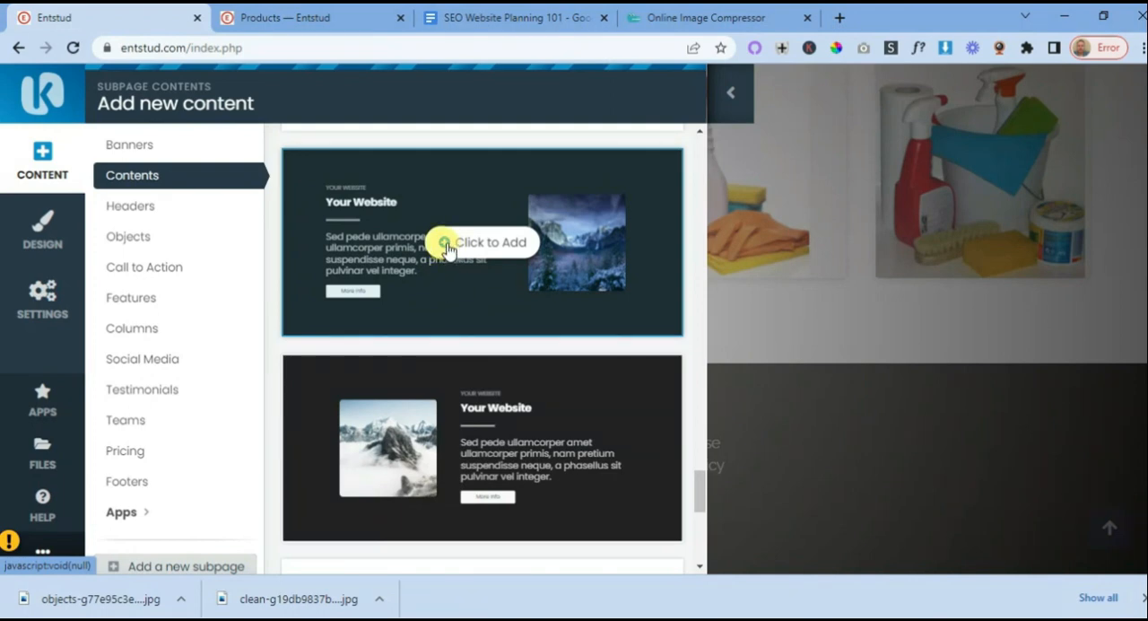
{"action": "left_click", "coordinate": [446, 247]}
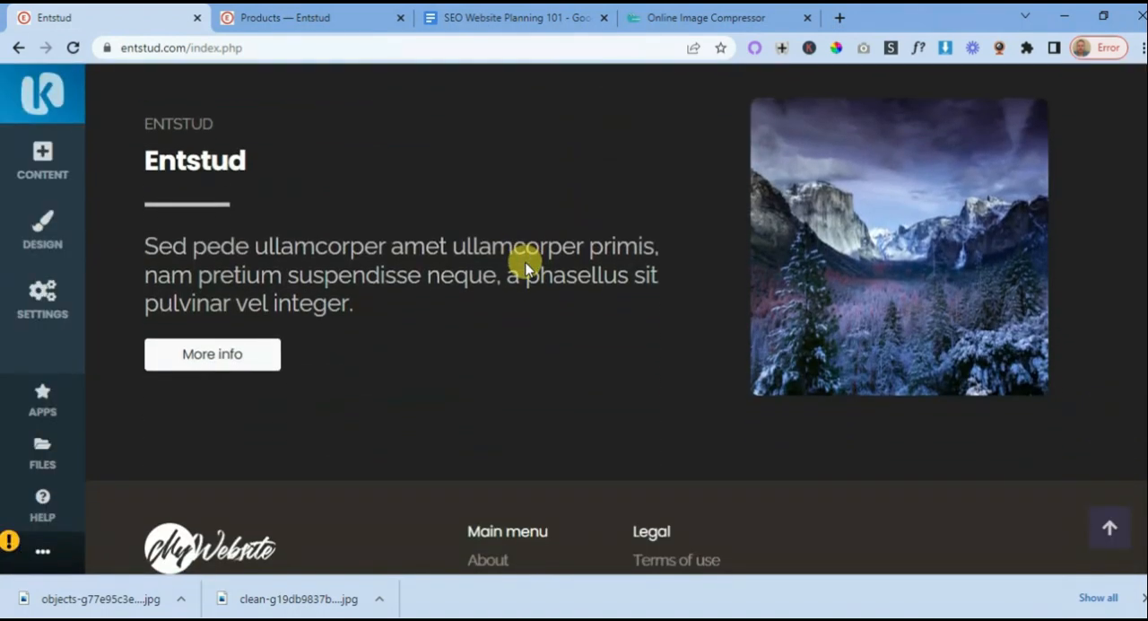
{"action": "left_click", "coordinate": [246, 161]}
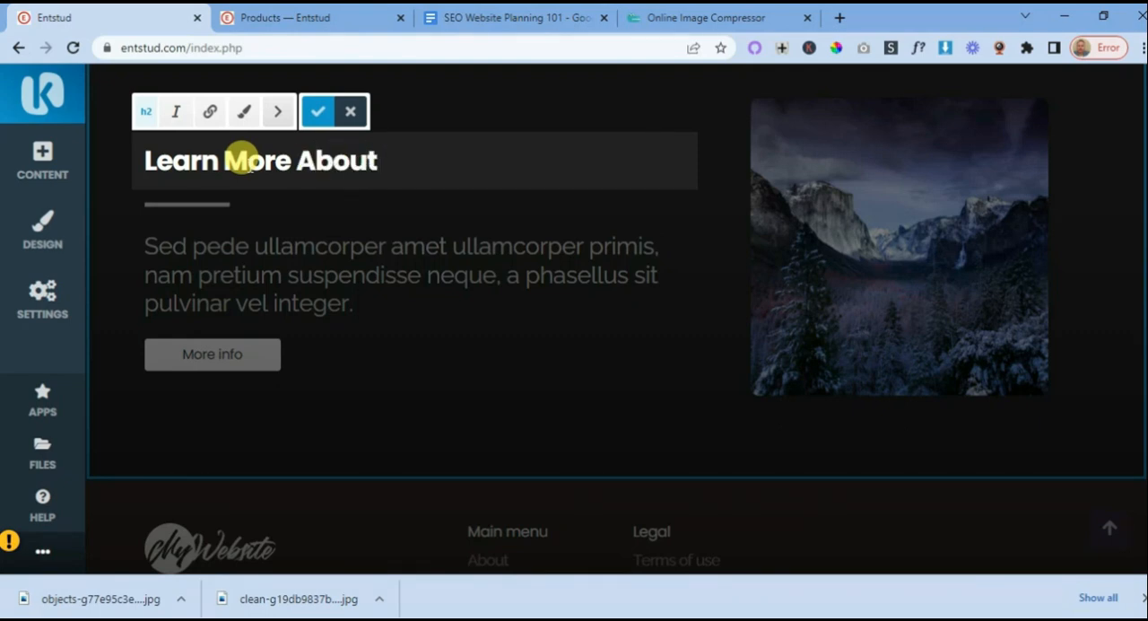
{"action": "left_click", "coordinate": [440, 380]}
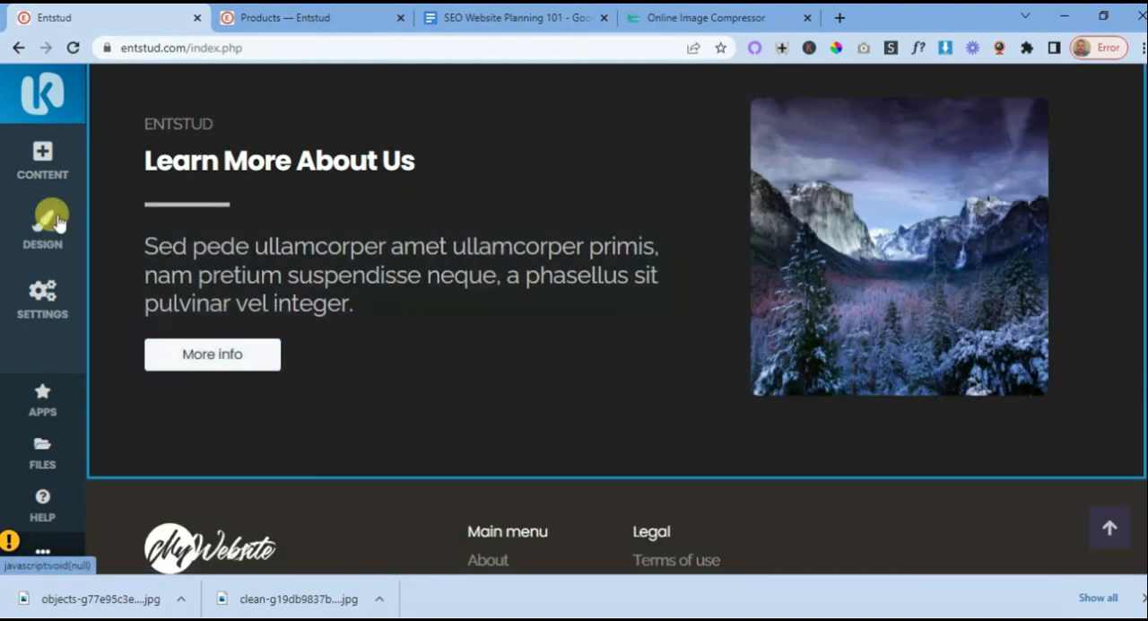
- Open the About subpage in a new browser tab from the website's subpages list, copy its web address and return to the homepage editor
{"action": "left_click", "coordinate": [42, 300]}
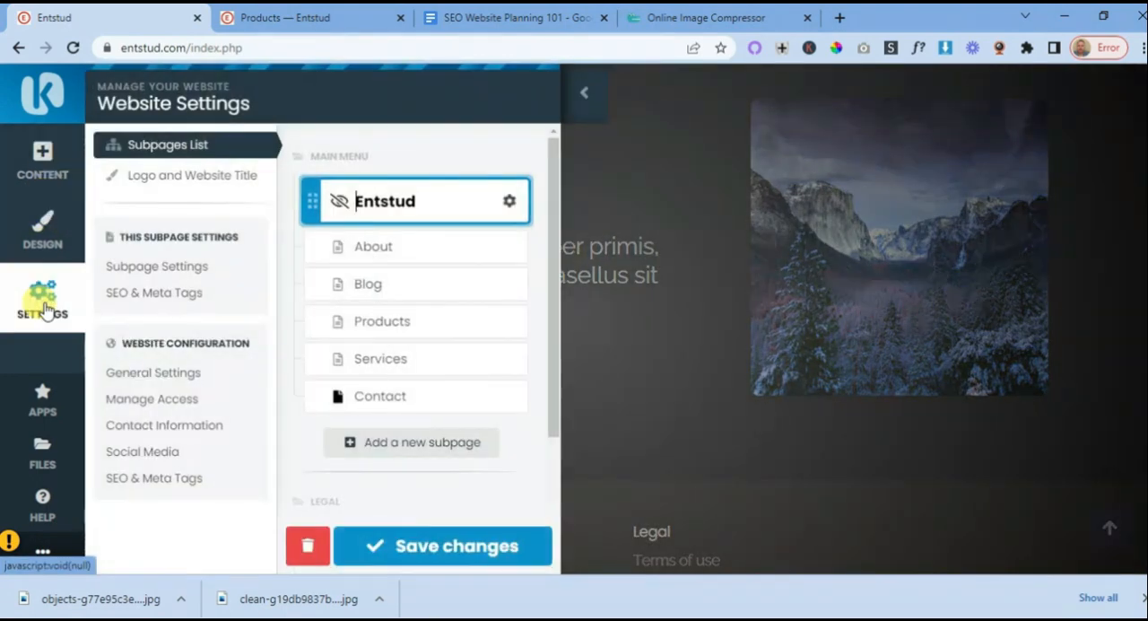
{"action": "right_click", "coordinate": [511, 249]}
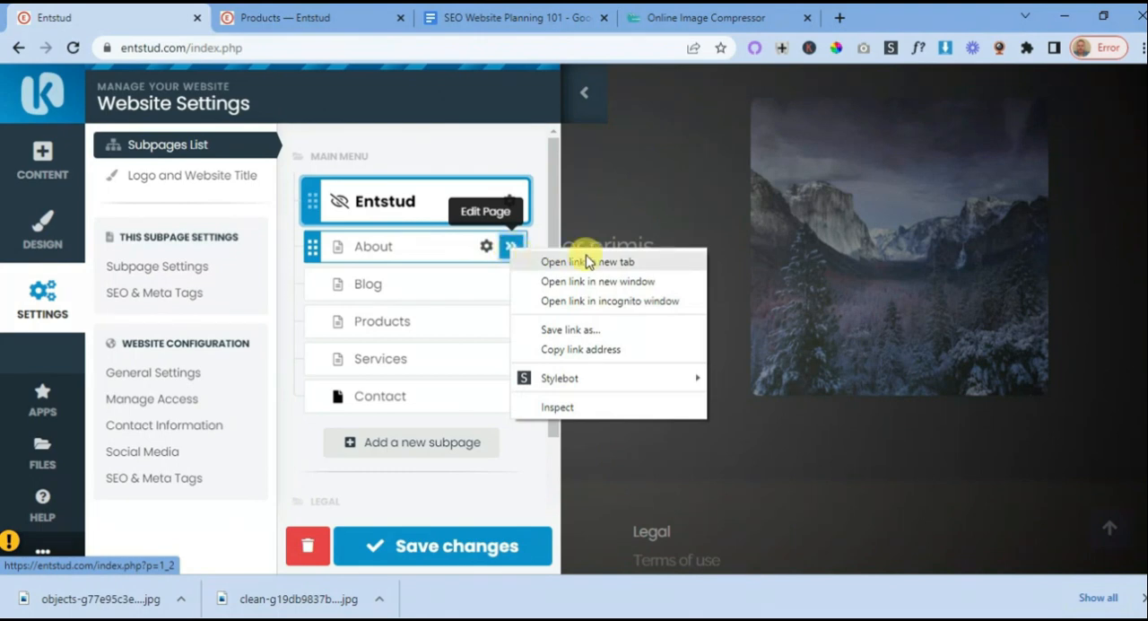
{"action": "left_click", "coordinate": [591, 263]}
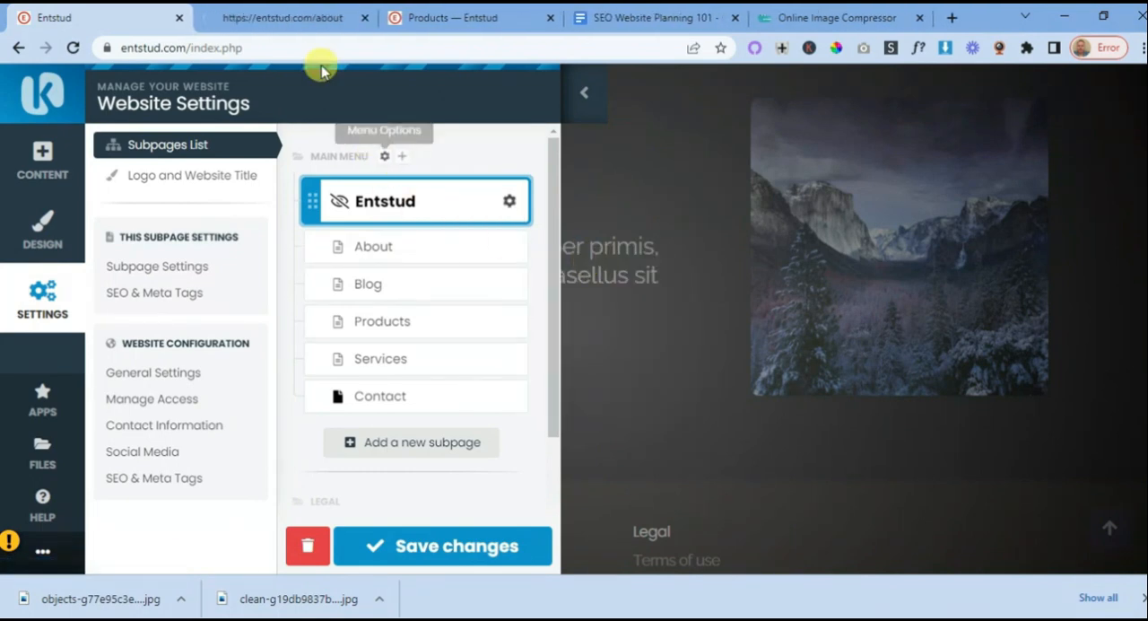
{"action": "left_click", "coordinate": [288, 18]}
{"action": "left_click", "coordinate": [193, 47]}
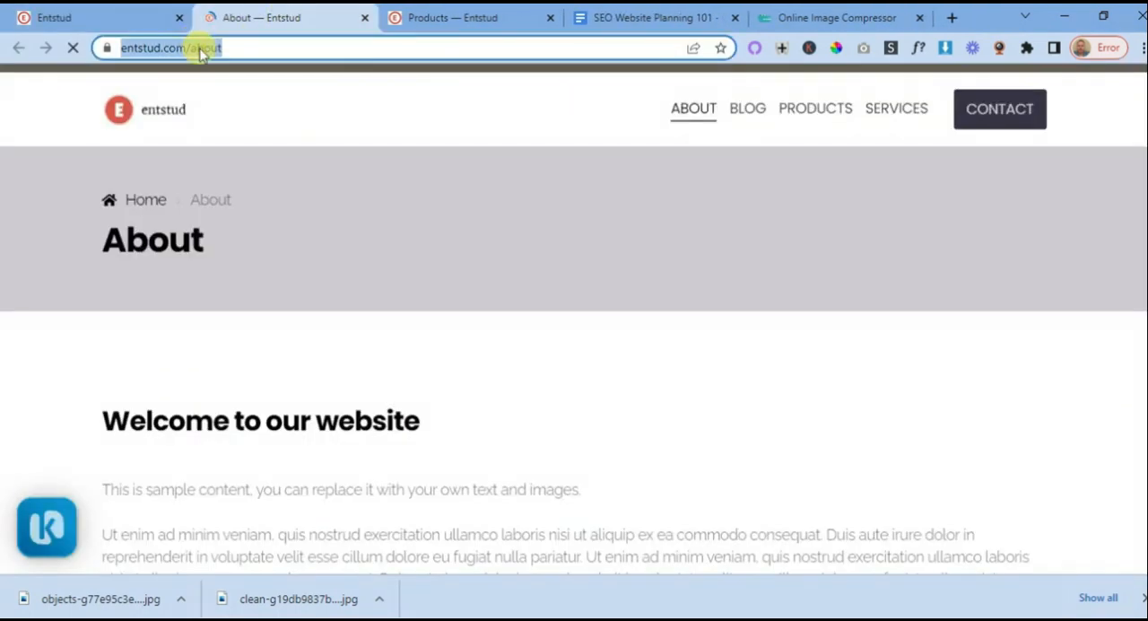
{"action": "right_click", "coordinate": [199, 51]}
{"action": "left_click", "coordinate": [240, 168]}
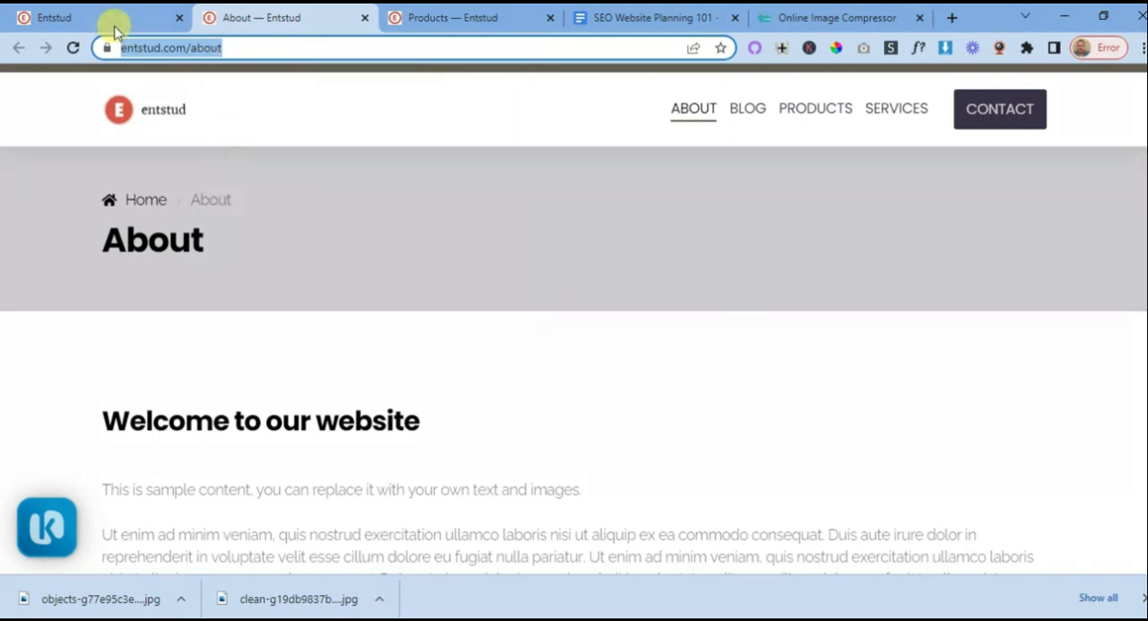
{"action": "left_click", "coordinate": [114, 20]}
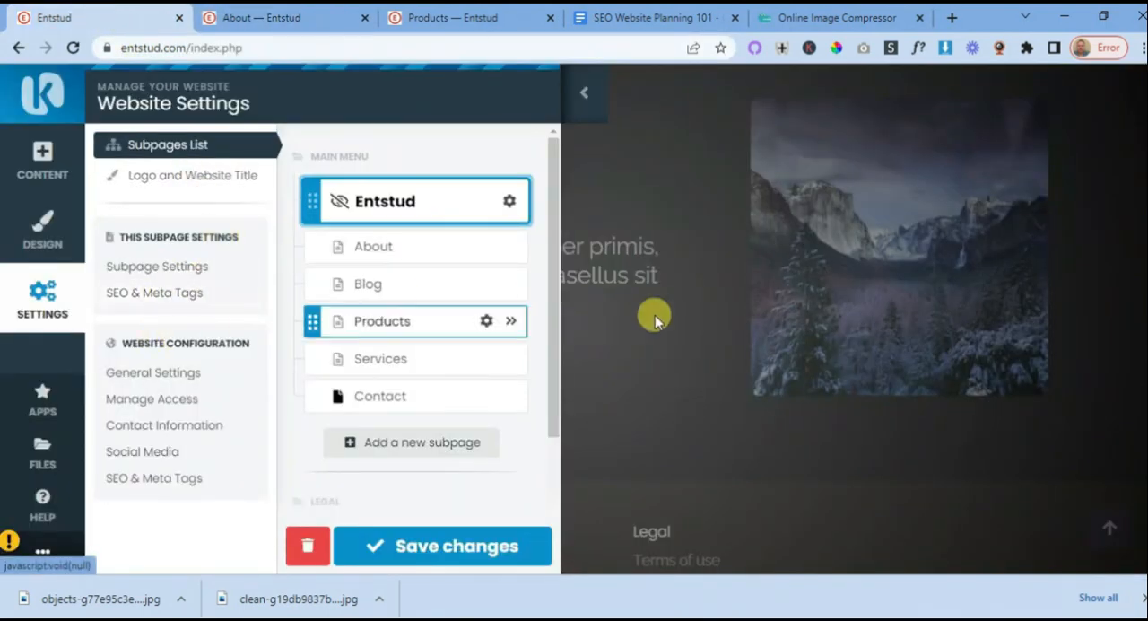
{"action": "left_click", "coordinate": [596, 95]}
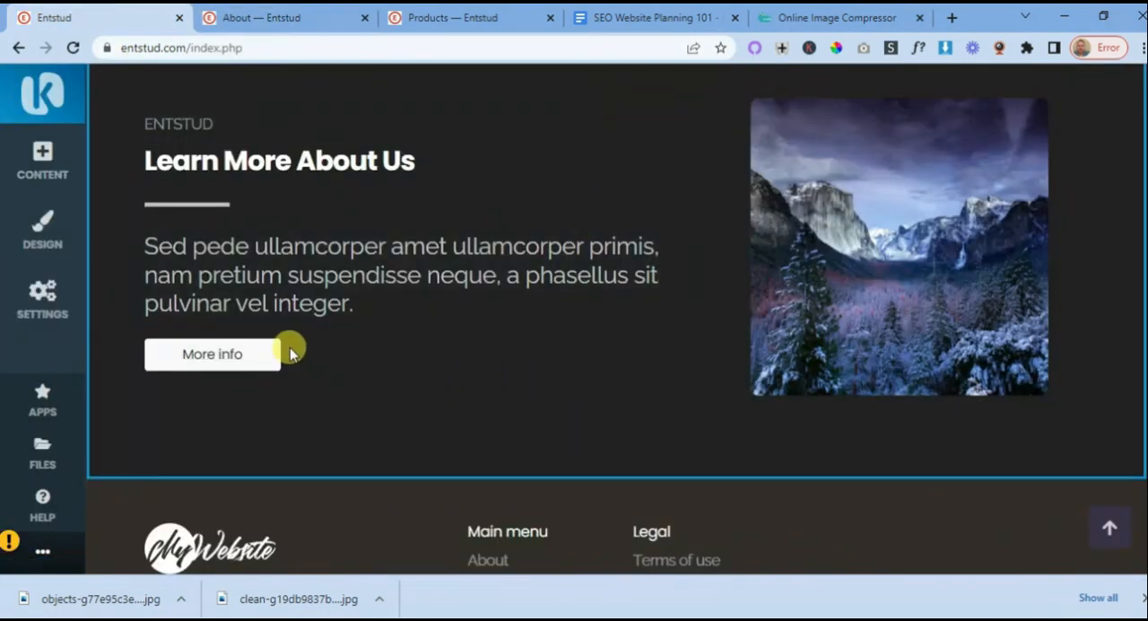
- Link the Learn More About Us block's button to the copied About page address, change its text to "About" and save
{"action": "left_click", "coordinate": [227, 357]}
{"action": "left_click", "coordinate": [136, 262]}
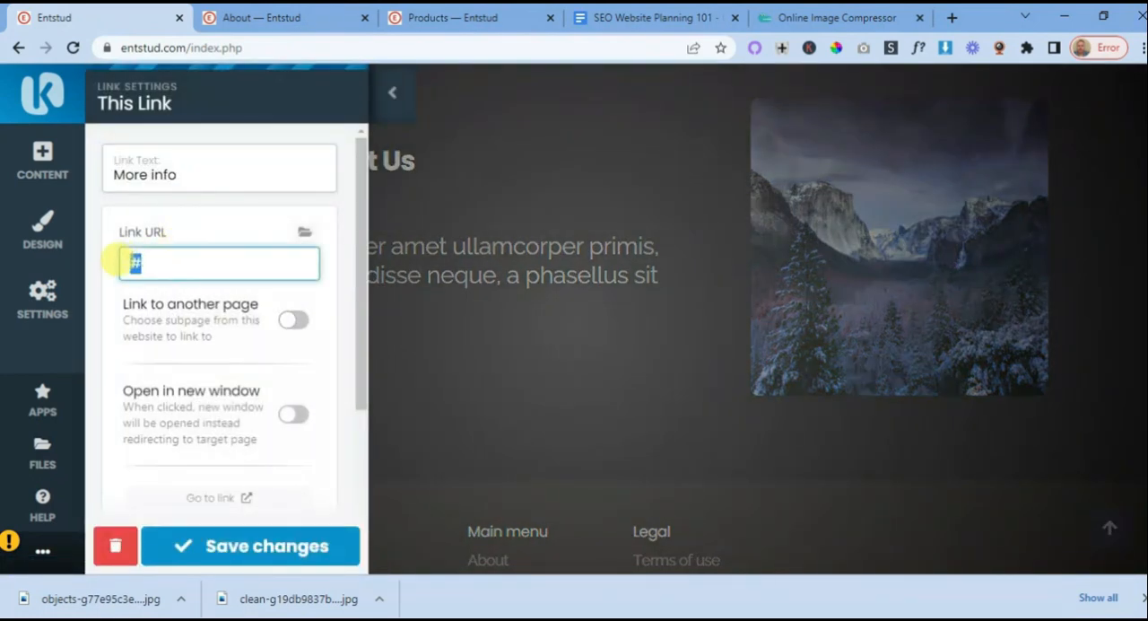
{"action": "key", "text": "ctrl+v"}
{"action": "left_click_drag", "start_coordinate": [183, 173], "coordinate": [124, 174]}
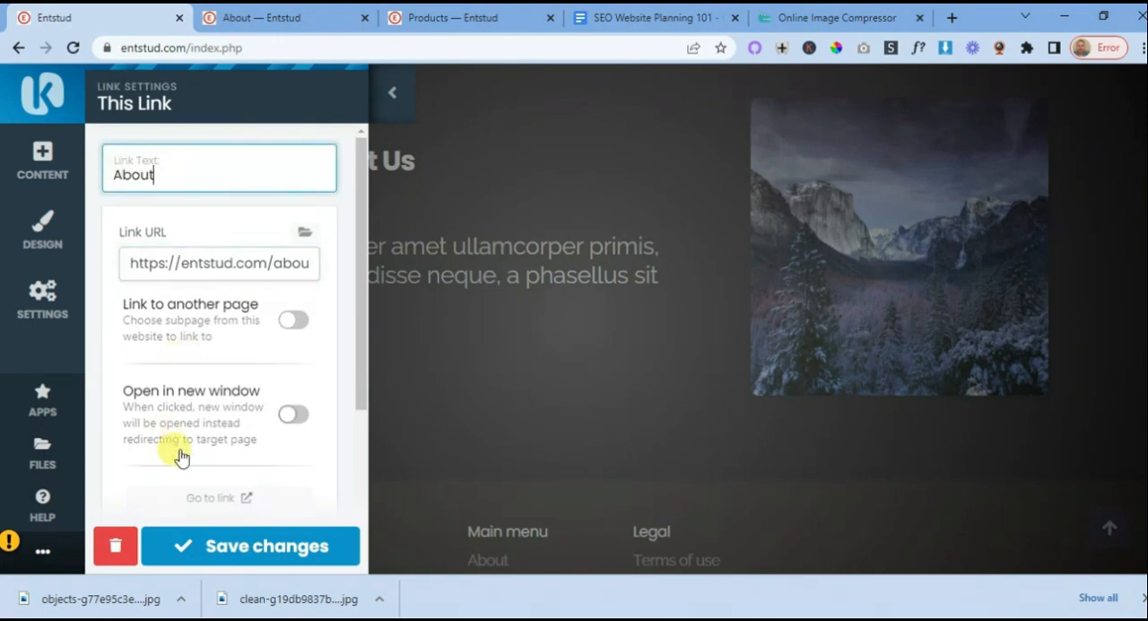
{"action": "left_click", "coordinate": [278, 545]}
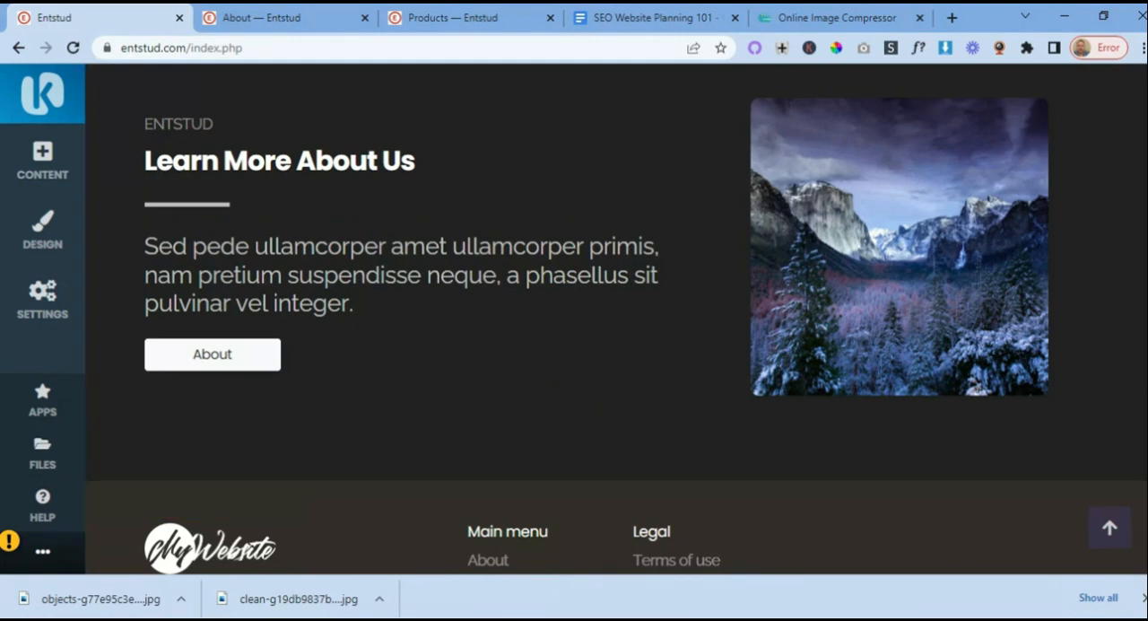
- Switch to the SEO Website Planning 101 document and review the company goals section with its three business model images
{"action": "left_click", "coordinate": [644, 18]}
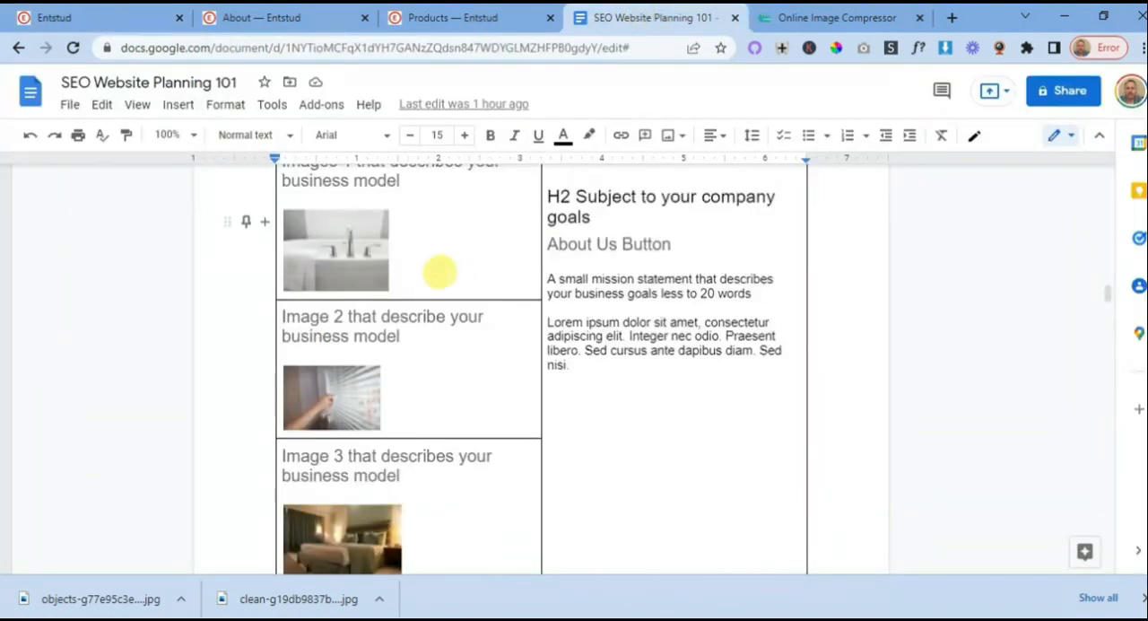
{"action": "scroll", "coordinate": [418, 235], "scroll_direction": "down", "scroll_amount": 2}
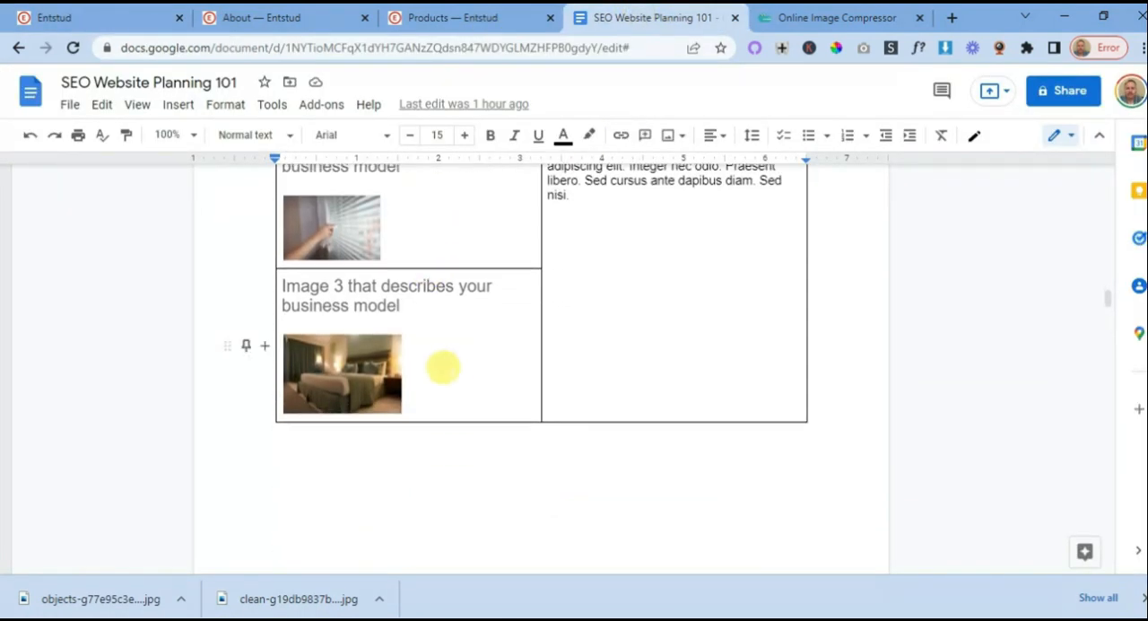
{"action": "scroll", "coordinate": [444, 376], "scroll_direction": "up", "scroll_amount": 1}
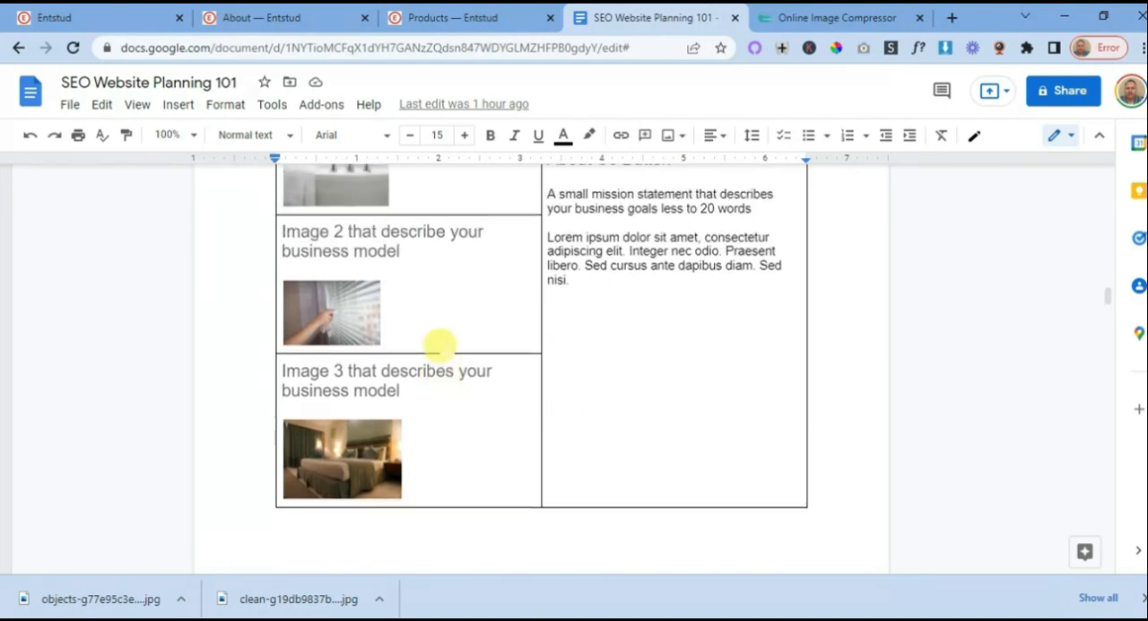
{"action": "scroll", "coordinate": [441, 359], "scroll_direction": "up", "scroll_amount": 2}
{"action": "scroll", "coordinate": [442, 331], "scroll_direction": "down", "scroll_amount": 1}
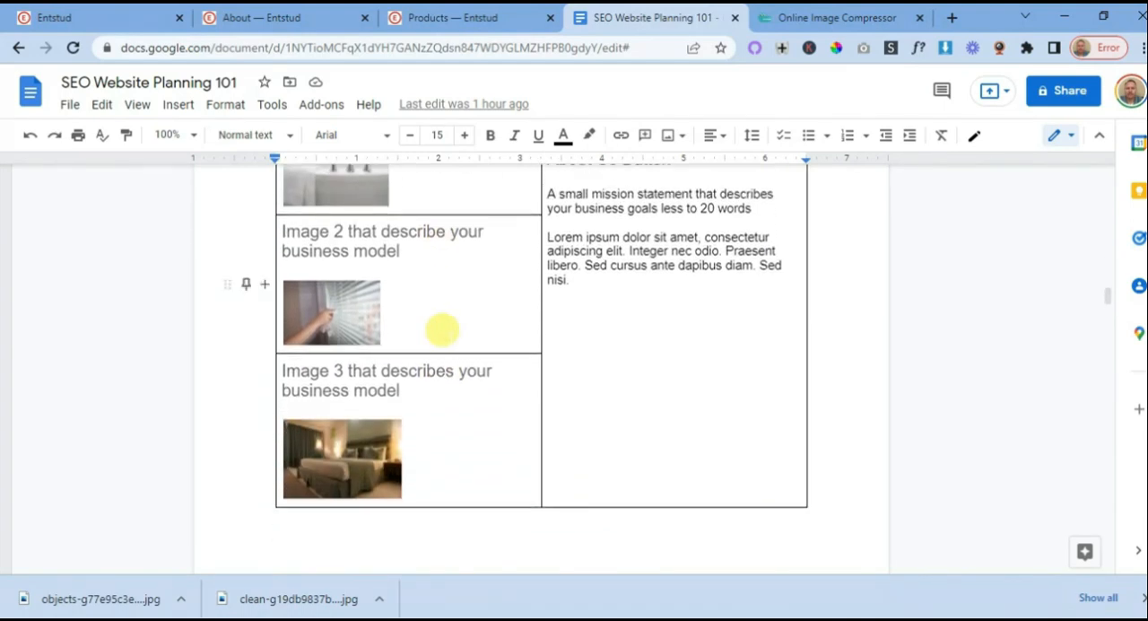
{"action": "scroll", "coordinate": [442, 331], "scroll_direction": "up", "scroll_amount": 2}
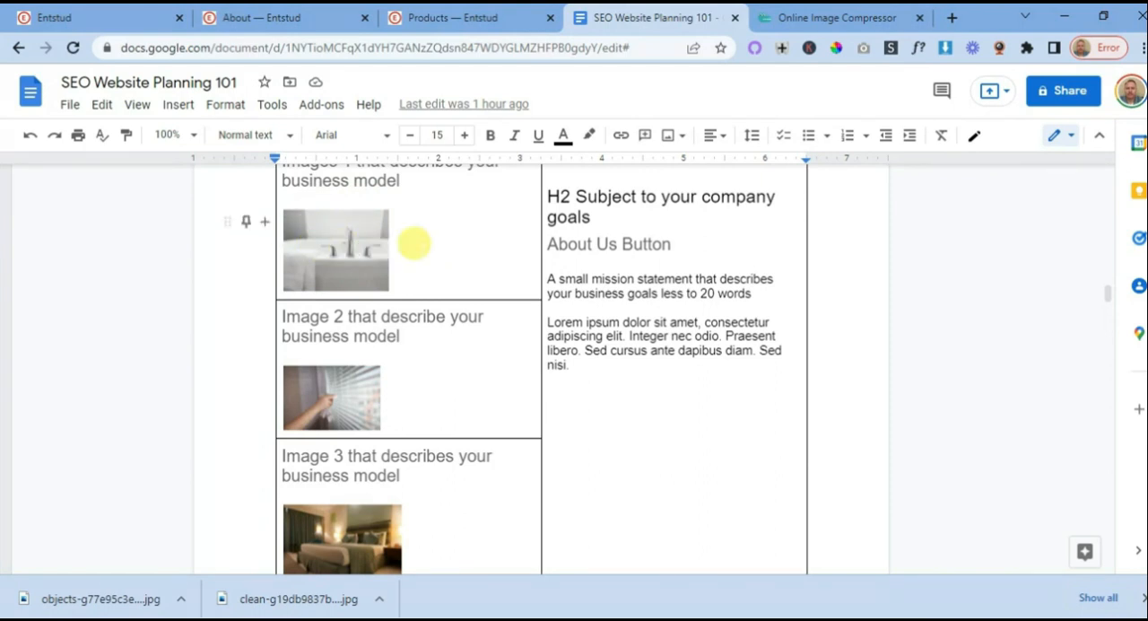
- Return to the Entstud homepage editor and examine the Contents and Features block layouts for a multi-image section, leaving without adding one
{"action": "left_click", "coordinate": [97, 16]}
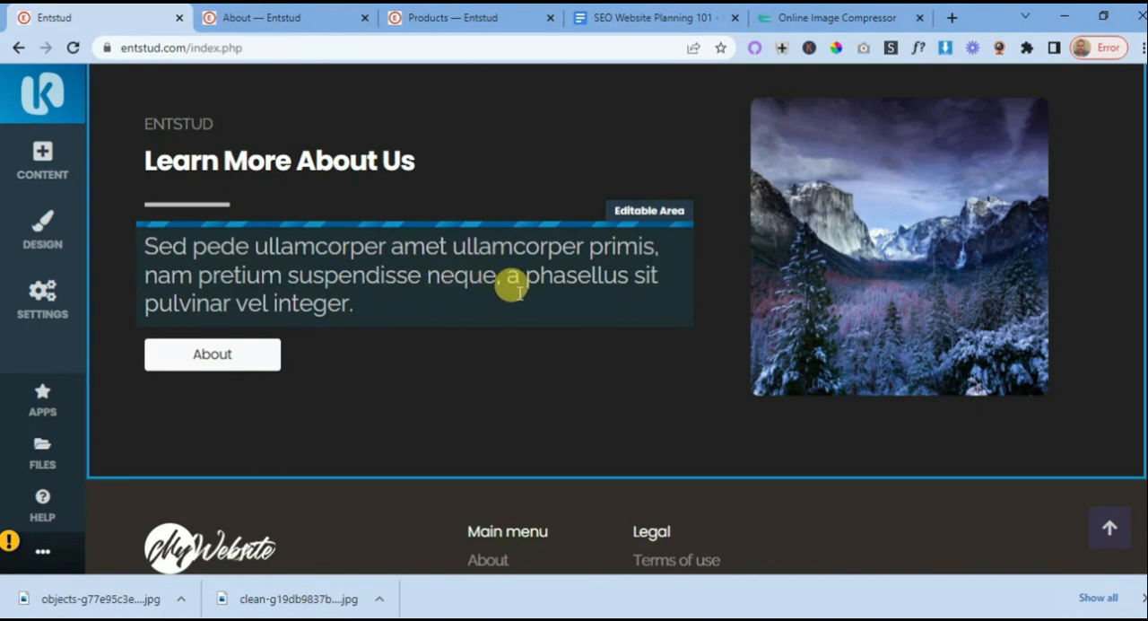
{"action": "left_click", "coordinate": [41, 160]}
{"action": "scroll", "coordinate": [538, 304], "scroll_direction": "down", "scroll_amount": 3}
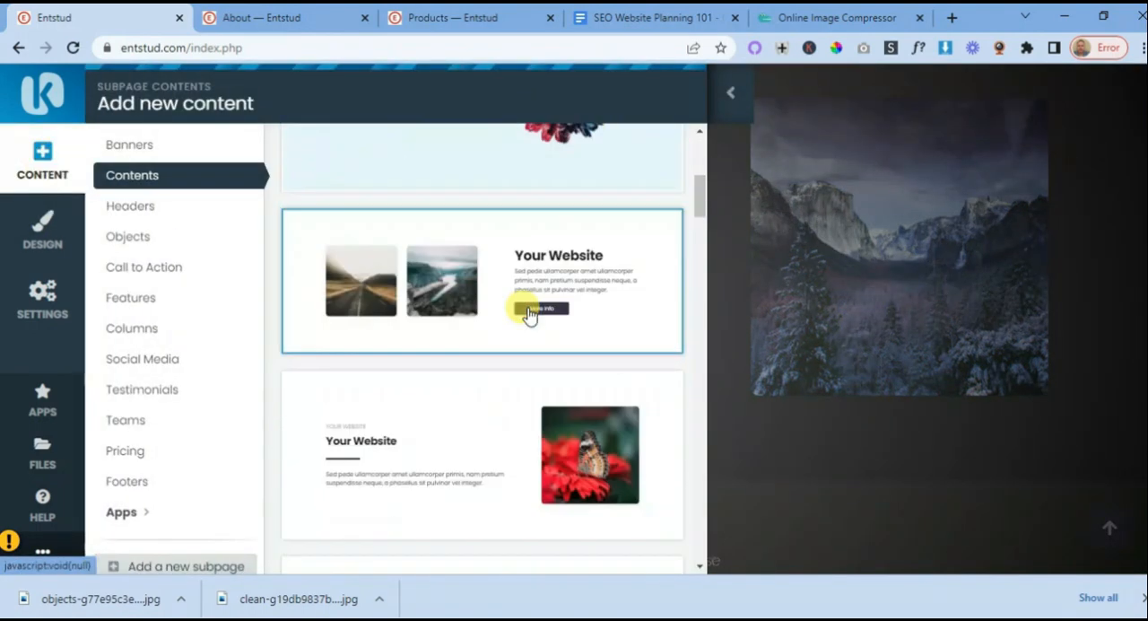
{"action": "scroll", "coordinate": [529, 312], "scroll_direction": "down", "scroll_amount": 10}
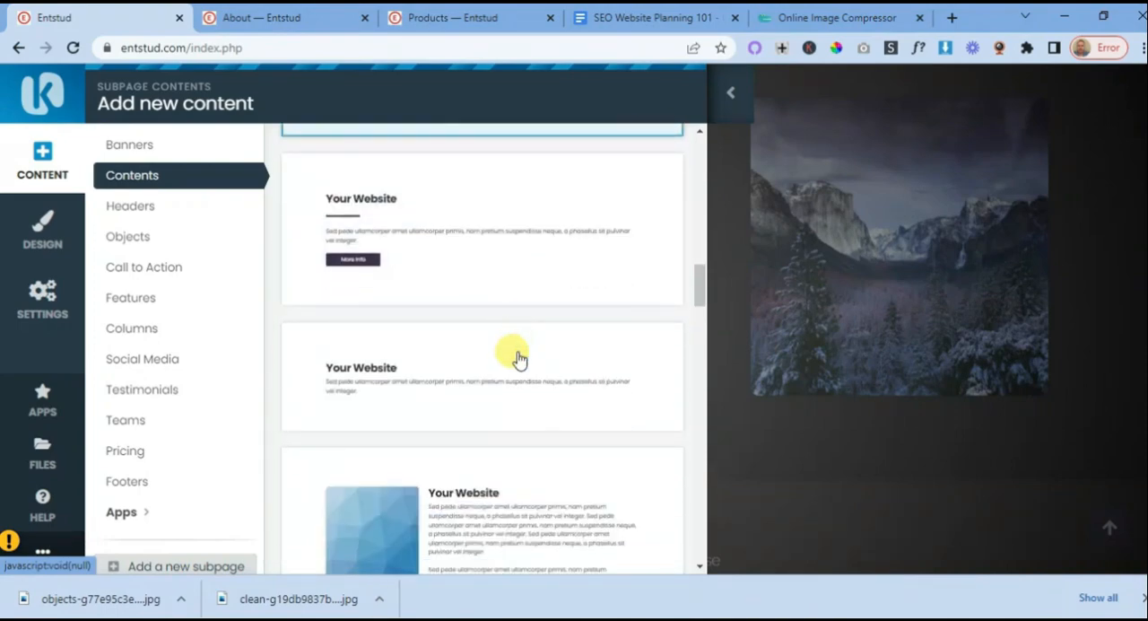
{"action": "left_click", "coordinate": [147, 298]}
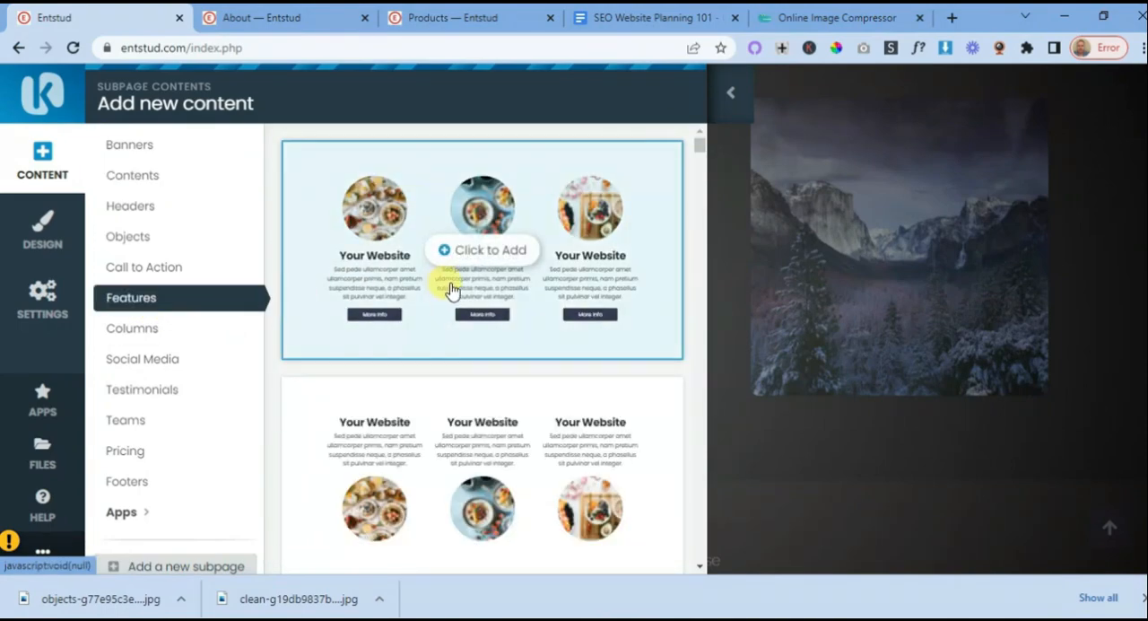
{"action": "scroll", "coordinate": [451, 289], "scroll_direction": "down", "scroll_amount": 10}
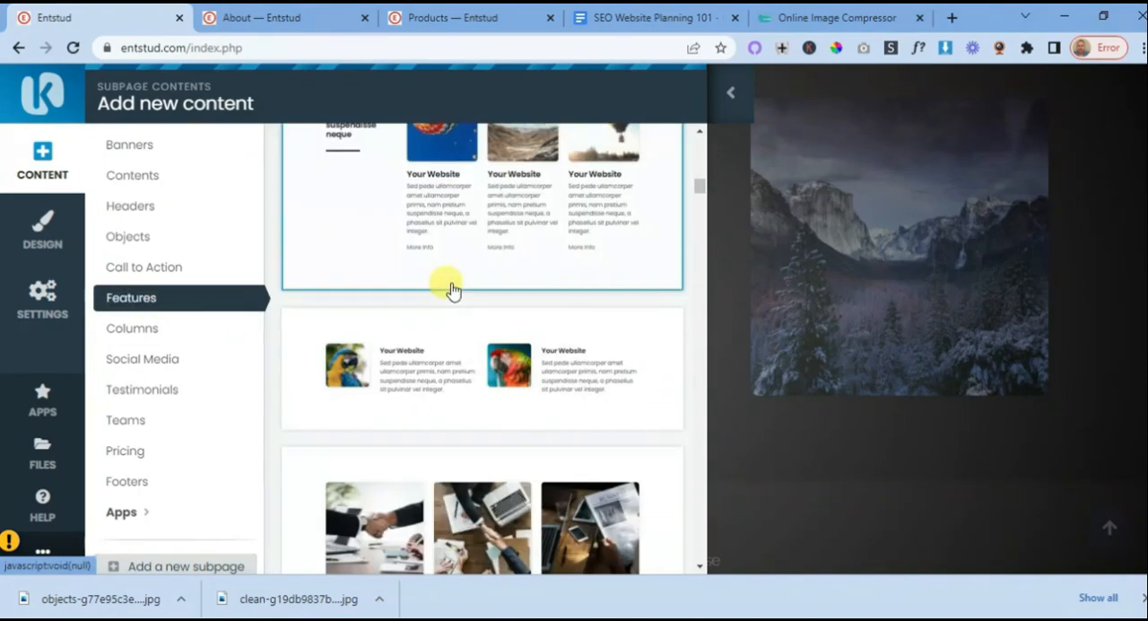
{"action": "scroll", "coordinate": [450, 288], "scroll_direction": "down", "scroll_amount": 1}
{"action": "scroll", "coordinate": [448, 287], "scroll_direction": "up", "scroll_amount": 3}
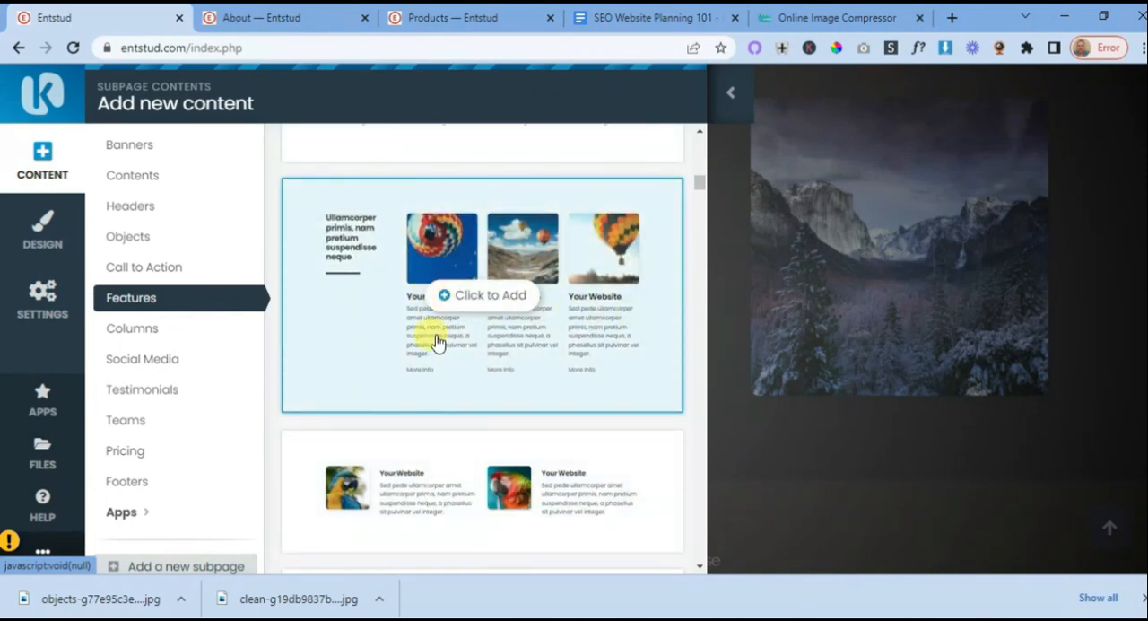
{"action": "scroll", "coordinate": [502, 328], "scroll_direction": "down", "scroll_amount": 6}
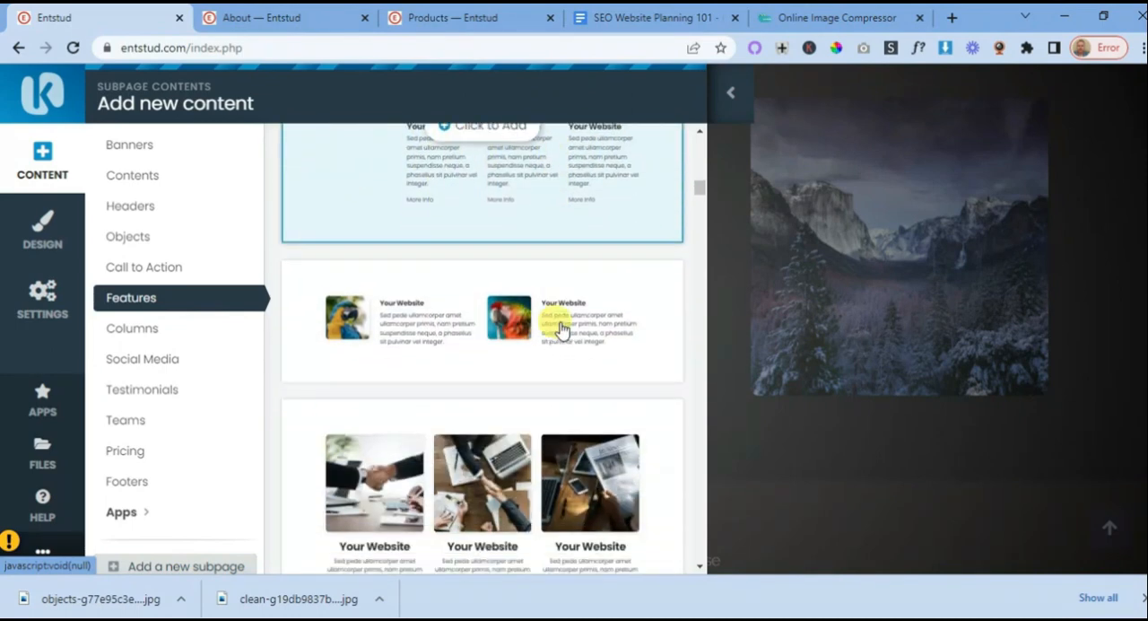
{"action": "scroll", "coordinate": [462, 327], "scroll_direction": "down", "scroll_amount": 5}
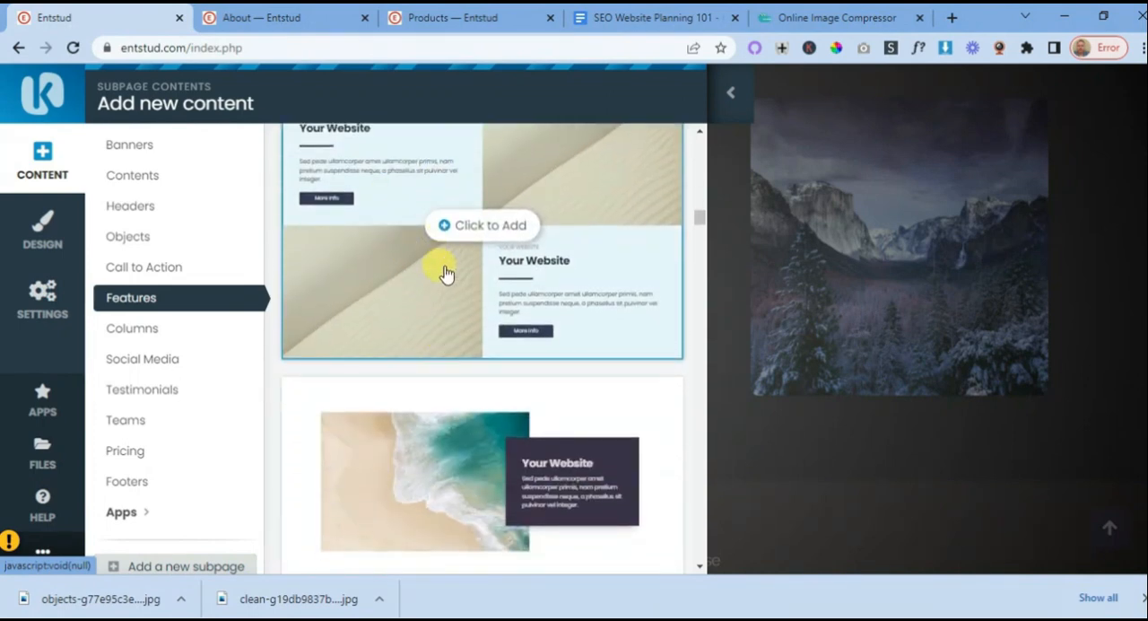
{"action": "scroll", "coordinate": [449, 287], "scroll_direction": "down", "scroll_amount": 5}
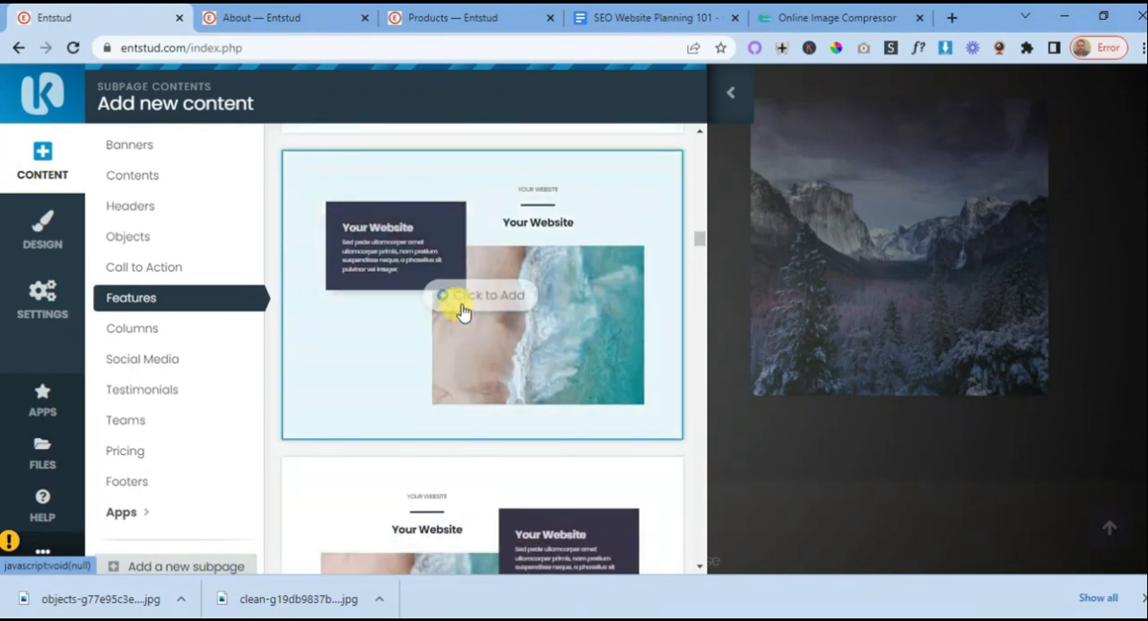
{"action": "scroll", "coordinate": [462, 311], "scroll_direction": "down", "scroll_amount": 3}
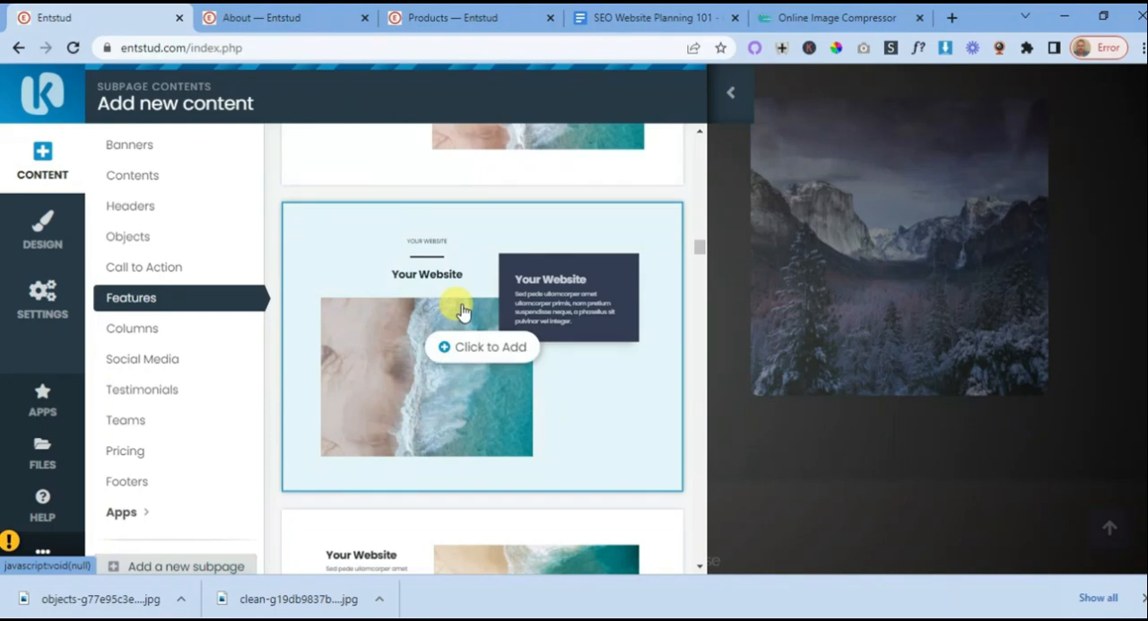
{"action": "scroll", "coordinate": [469, 321], "scroll_direction": "down", "scroll_amount": 5}
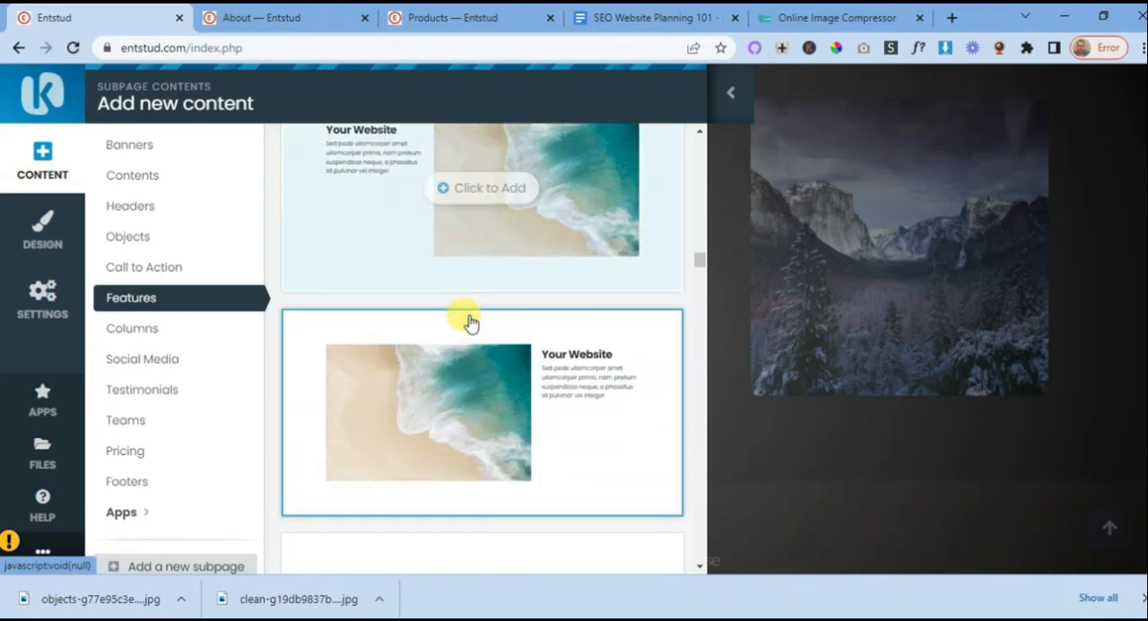
{"action": "scroll", "coordinate": [478, 317], "scroll_direction": "down", "scroll_amount": 3}
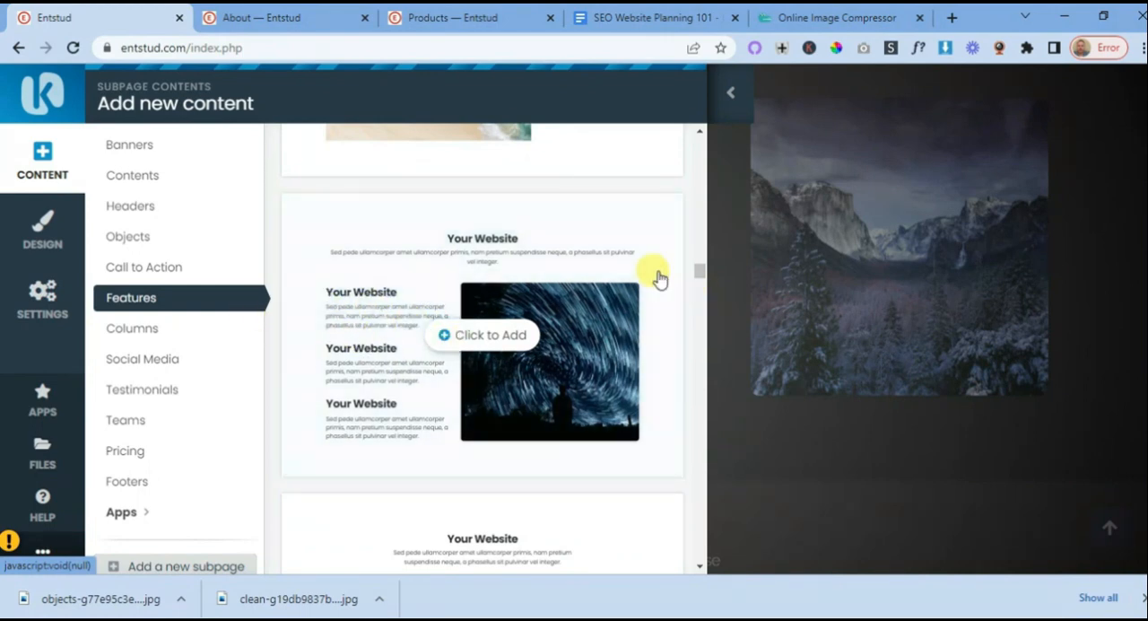
{"action": "scroll", "coordinate": [395, 369], "scroll_direction": "down", "scroll_amount": 3}
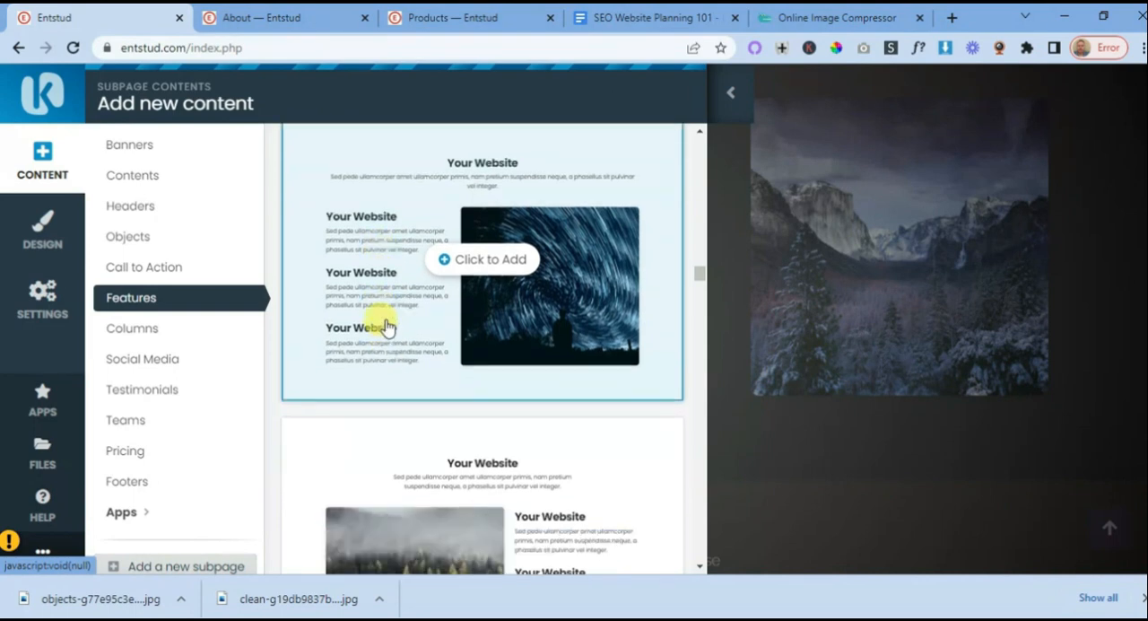
{"action": "scroll", "coordinate": [520, 340], "scroll_direction": "down", "scroll_amount": 5}
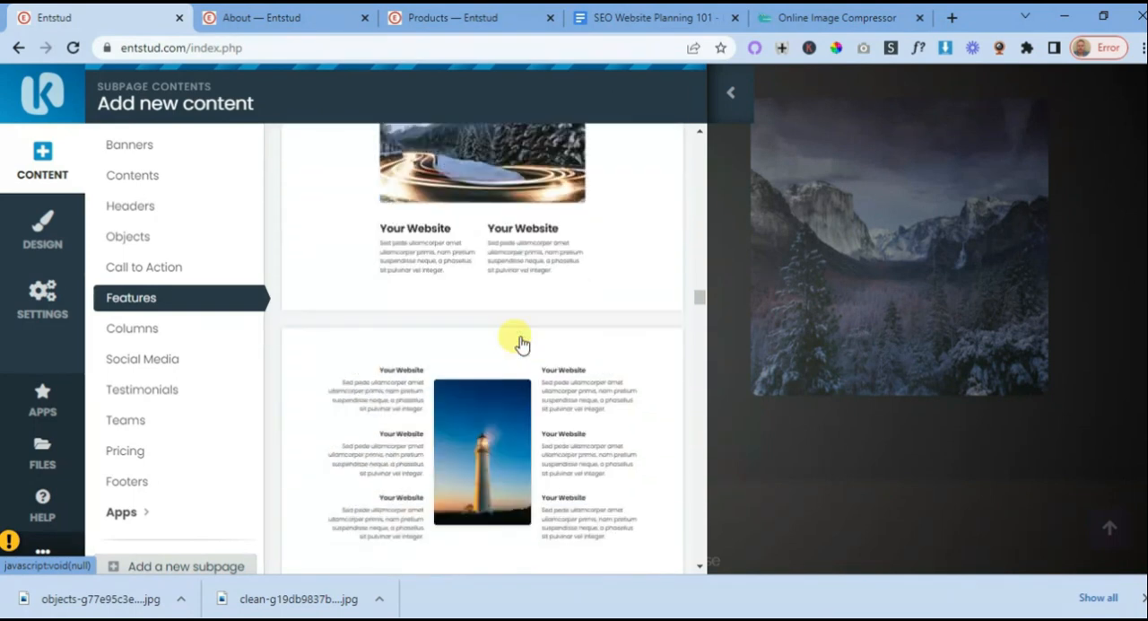
{"action": "scroll", "coordinate": [502, 324], "scroll_direction": "down", "scroll_amount": 10}
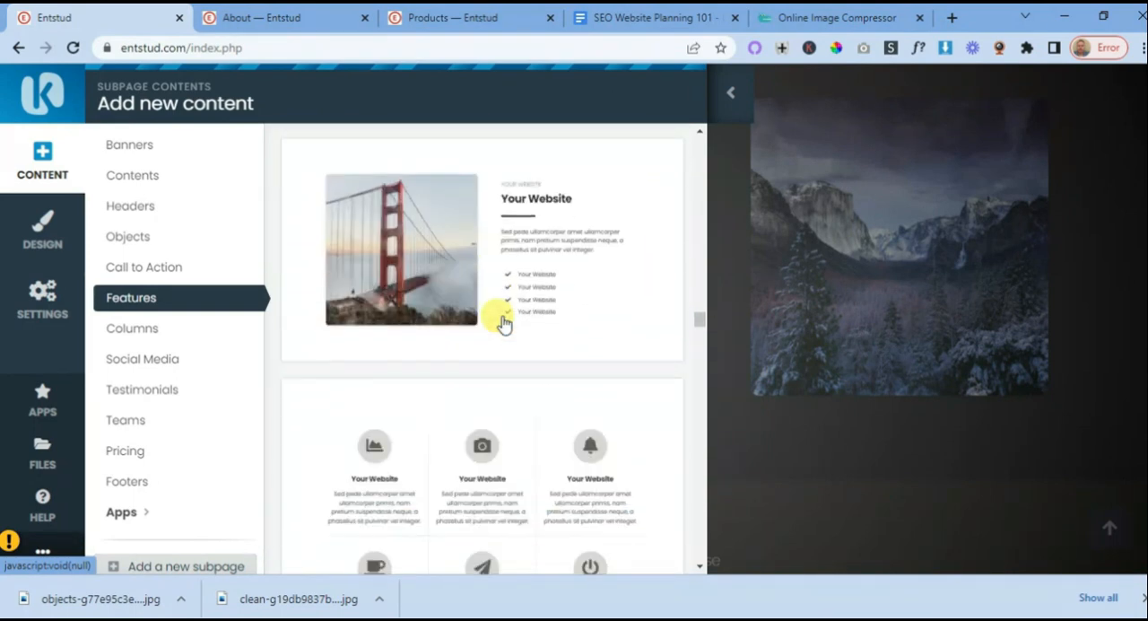
{"action": "scroll", "coordinate": [502, 323], "scroll_direction": "down", "scroll_amount": 5}
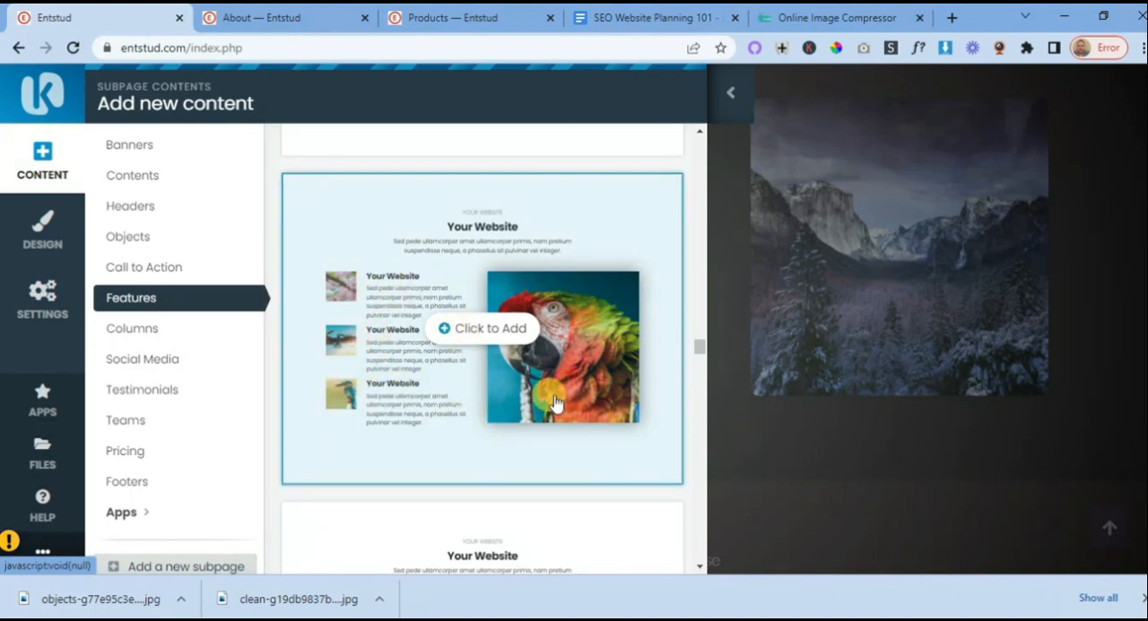
{"action": "scroll", "coordinate": [566, 403], "scroll_direction": "up", "scroll_amount": 1}
{"action": "scroll", "coordinate": [560, 377], "scroll_direction": "down", "scroll_amount": 6}
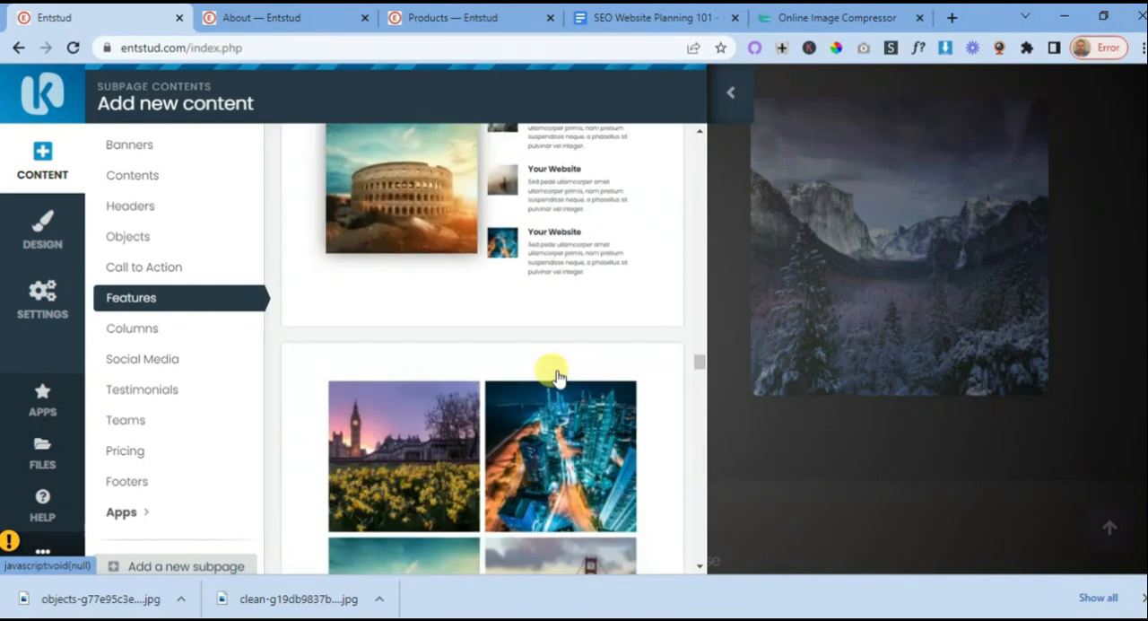
{"action": "scroll", "coordinate": [556, 359], "scroll_direction": "up", "scroll_amount": 2}
{"action": "scroll", "coordinate": [506, 350], "scroll_direction": "down", "scroll_amount": 10}
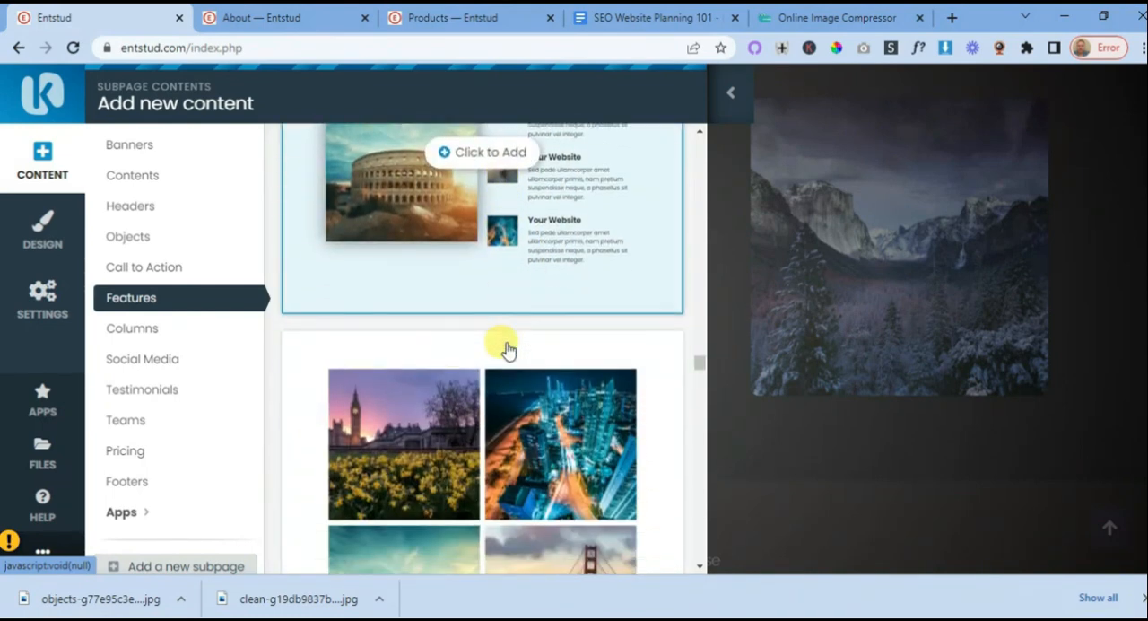
{"action": "scroll", "coordinate": [488, 269], "scroll_direction": "down", "scroll_amount": 5}
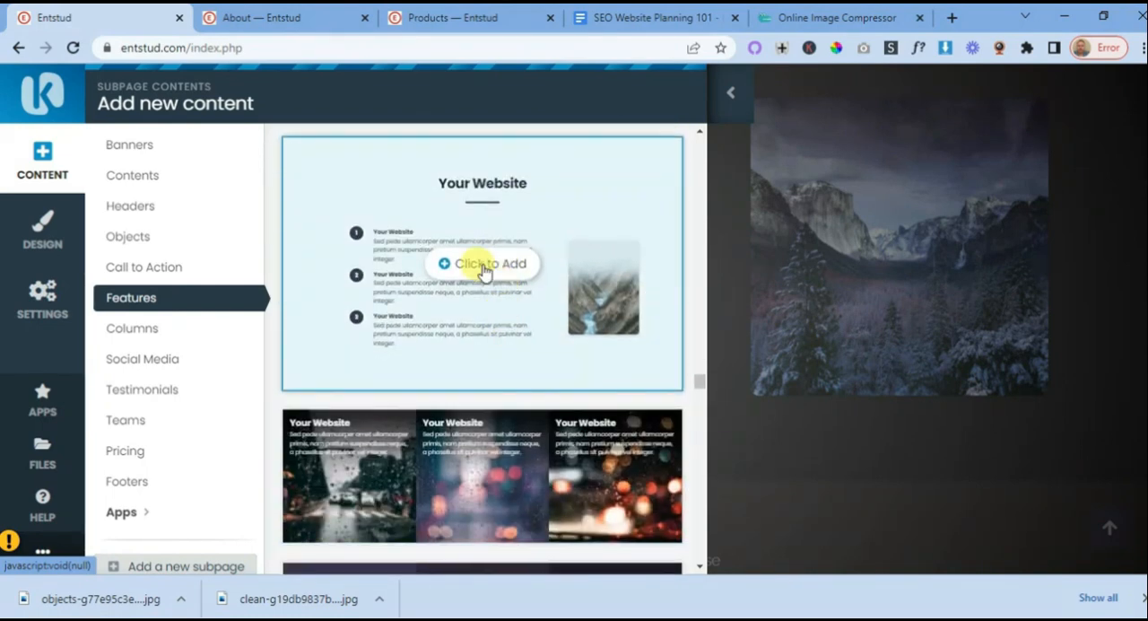
{"action": "mouse_move", "coordinate": [498, 260]}
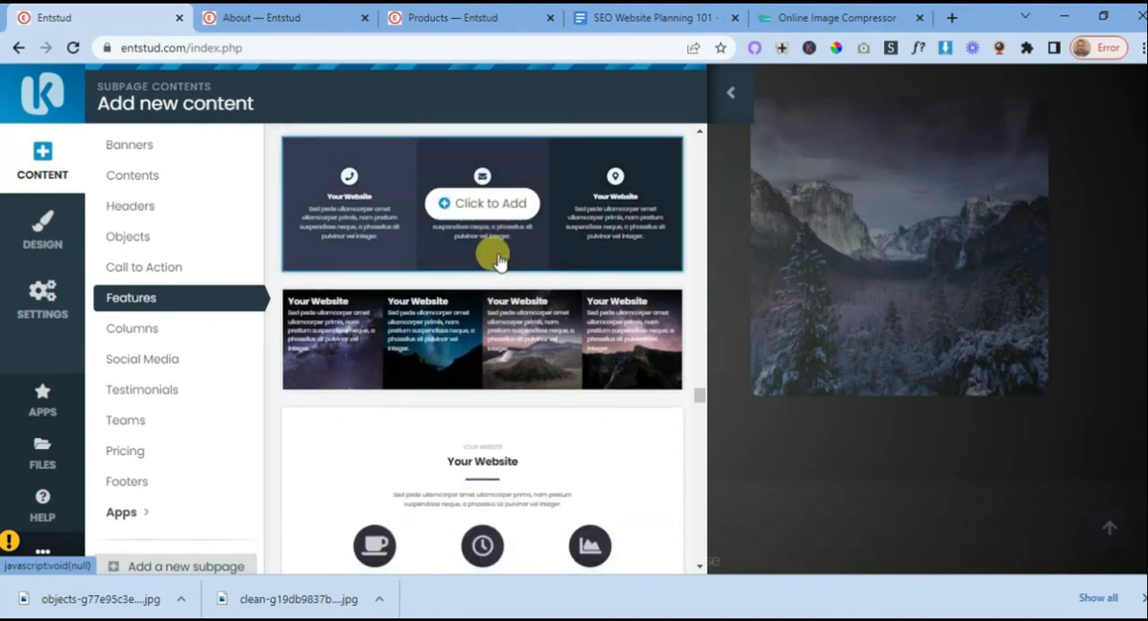
{"action": "scroll", "coordinate": [498, 260], "scroll_direction": "down", "scroll_amount": 5}
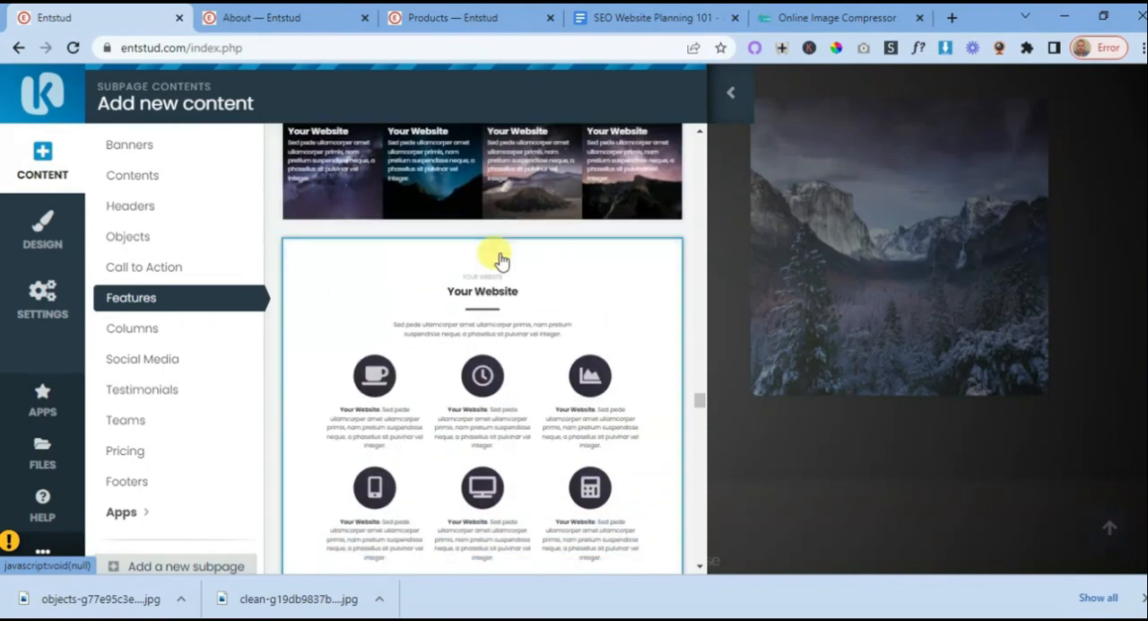
{"action": "scroll", "coordinate": [502, 259], "scroll_direction": "down", "scroll_amount": 8}
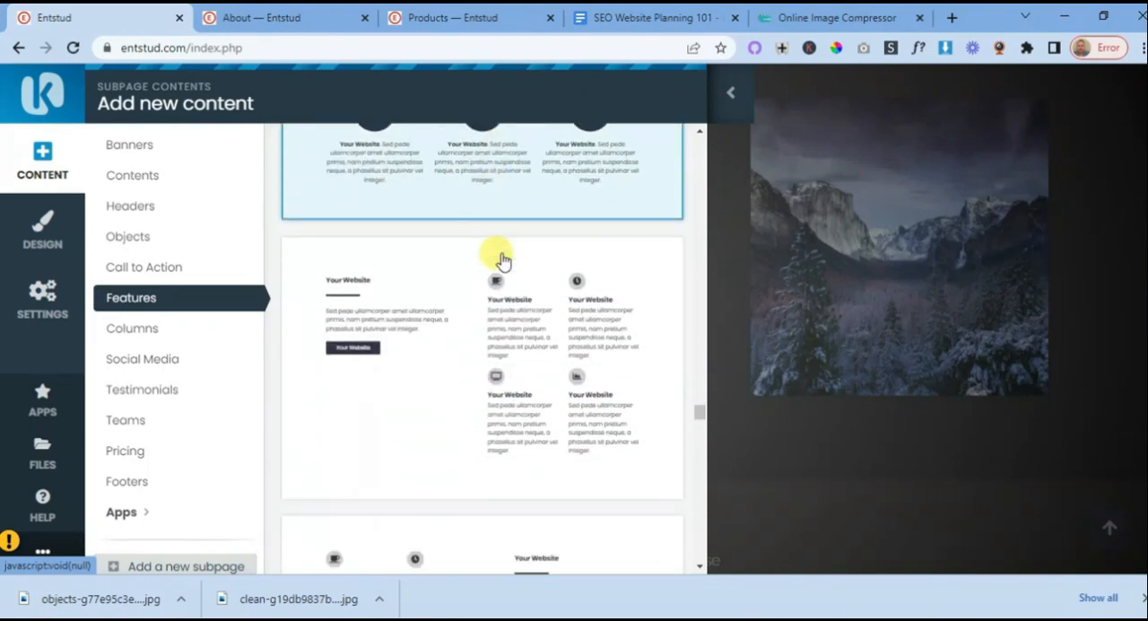
{"action": "scroll", "coordinate": [502, 260], "scroll_direction": "down", "scroll_amount": 10}
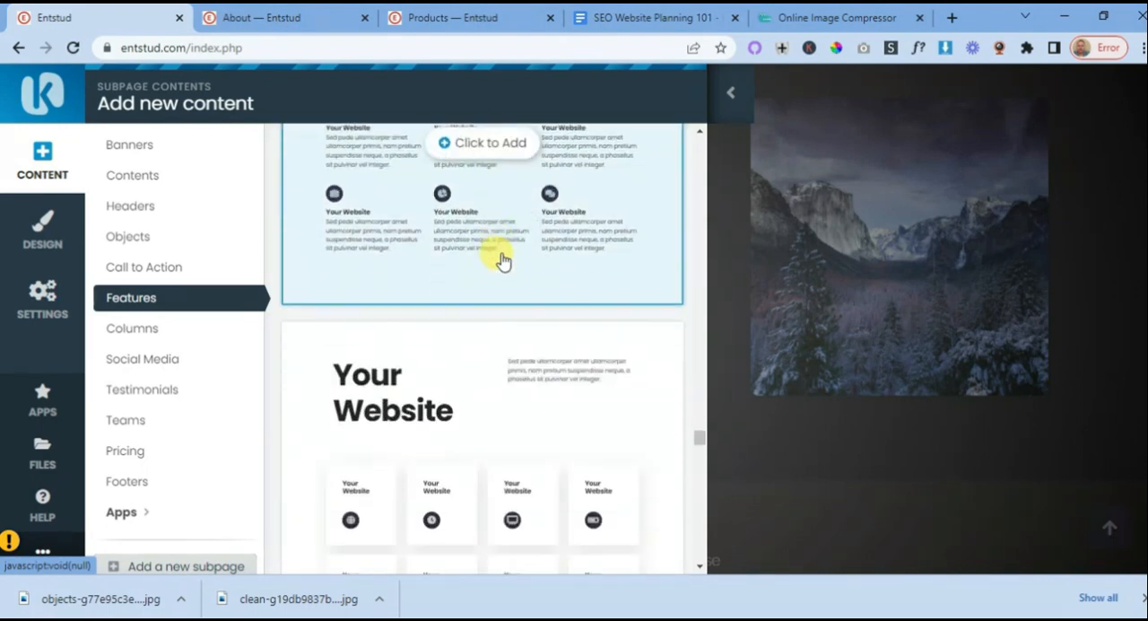
{"action": "scroll", "coordinate": [523, 305], "scroll_direction": "down", "scroll_amount": 6}
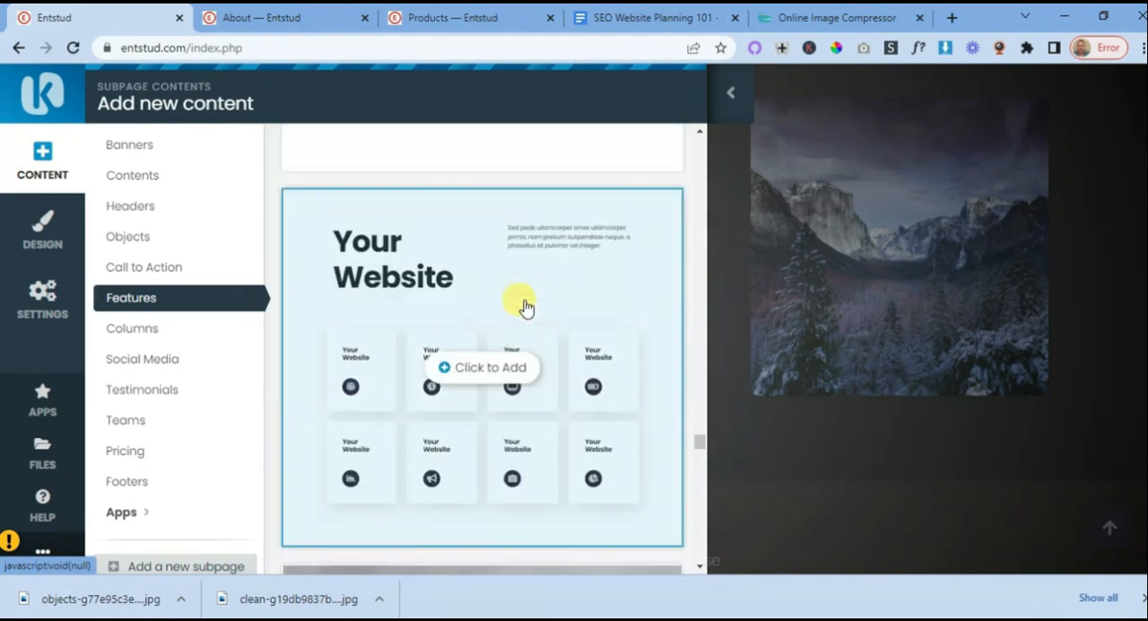
{"action": "scroll", "coordinate": [556, 300], "scroll_direction": "up", "scroll_amount": 1}
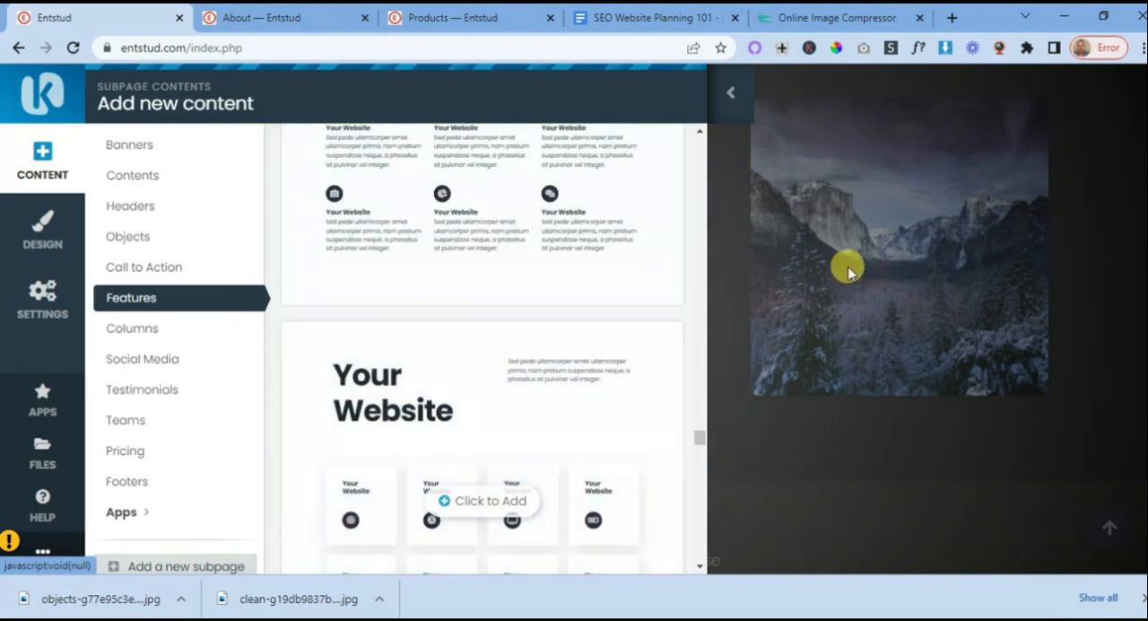
{"action": "left_click", "coordinate": [731, 94]}
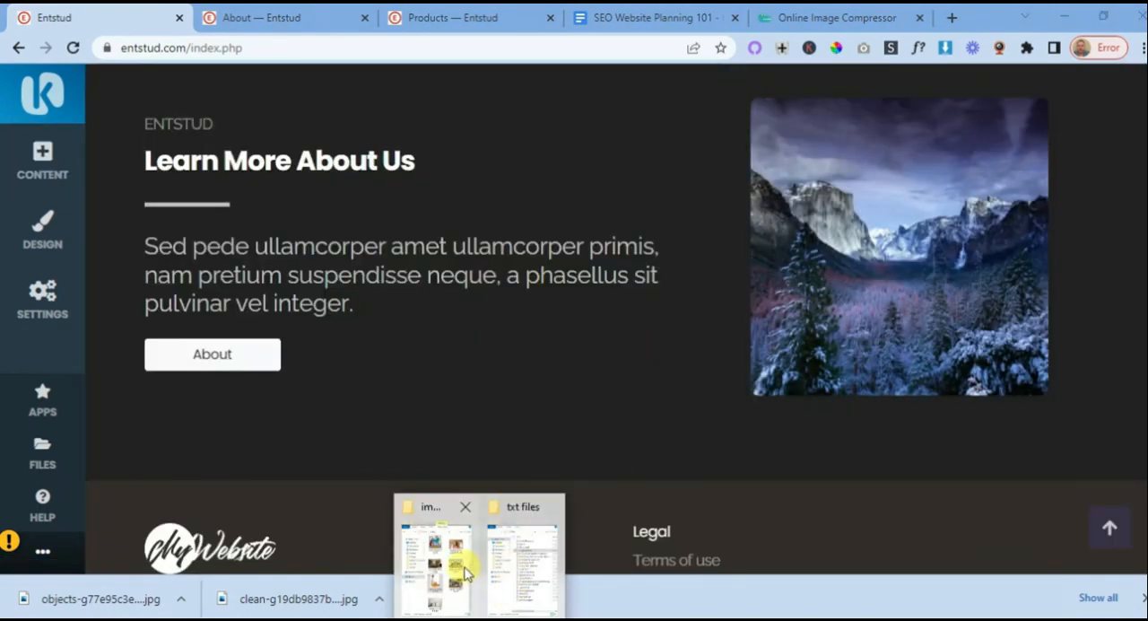
- Compress the bathtub-g82bc49ea5_640 image from the images simple website folder in Online Image Compressor and download the compressed copy
{"action": "left_click", "coordinate": [462, 565]}
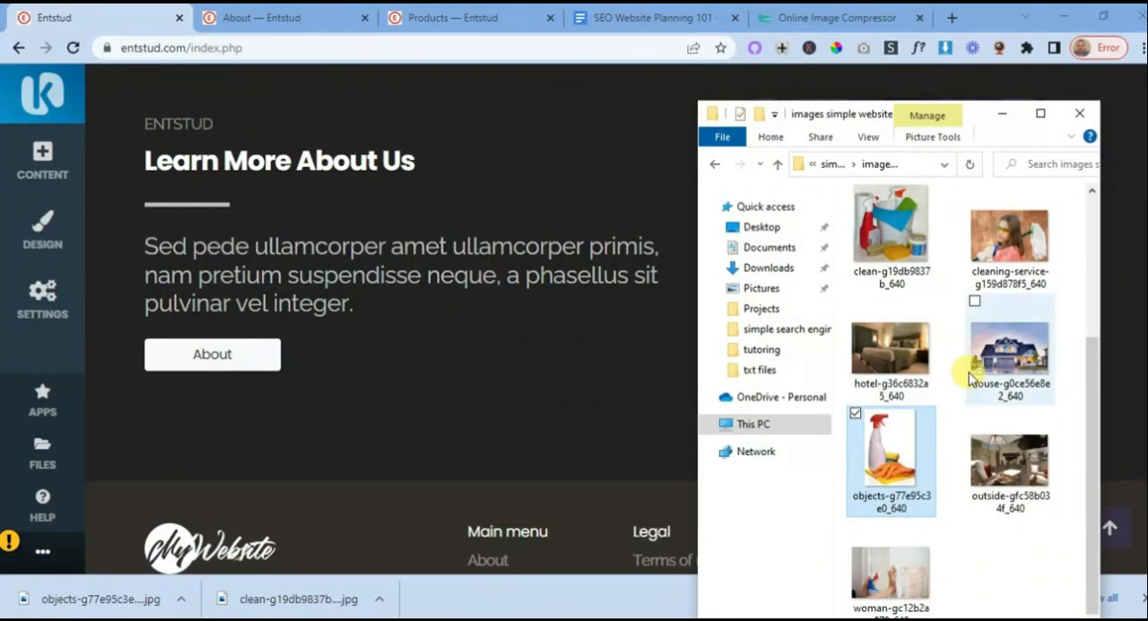
{"action": "scroll", "coordinate": [970, 376], "scroll_direction": "up", "scroll_amount": 2}
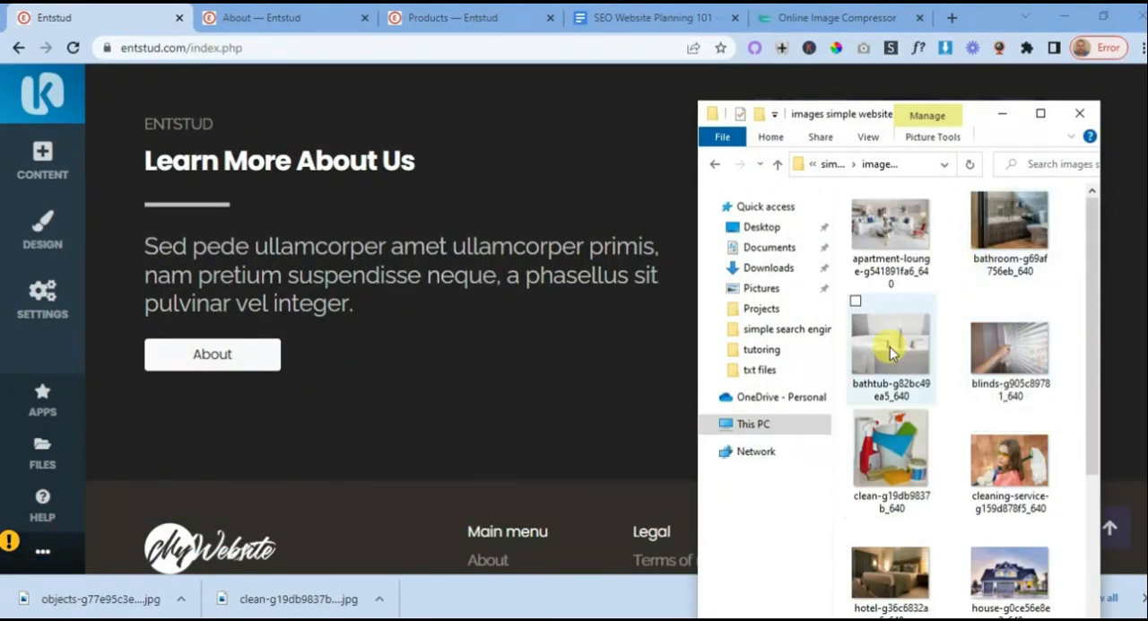
{"action": "left_click", "coordinate": [815, 20]}
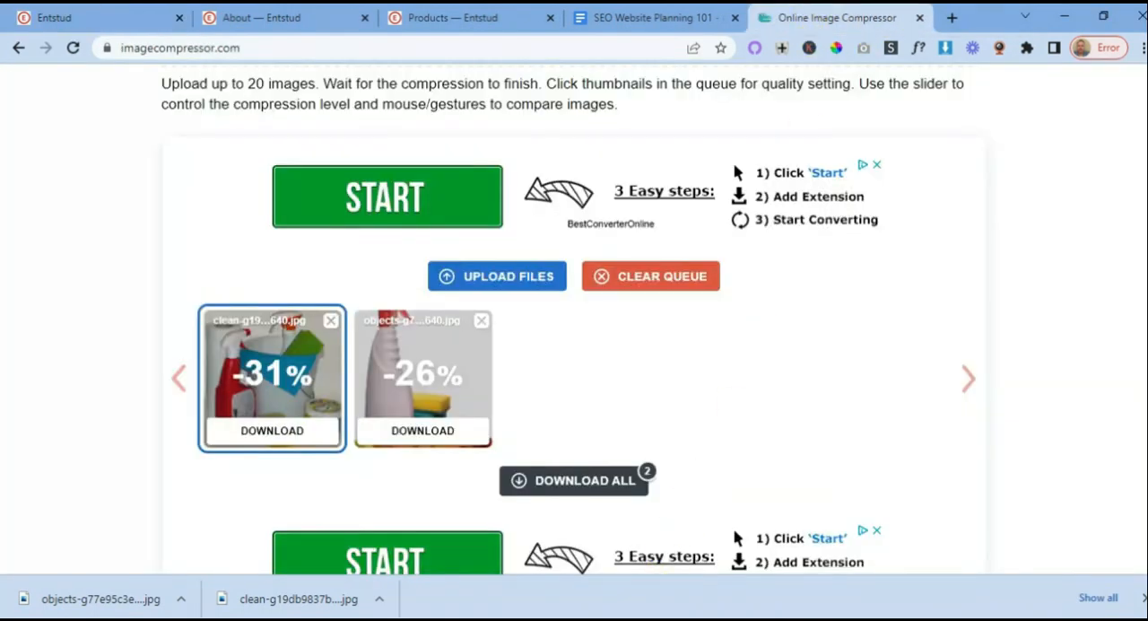
{"action": "left_click", "coordinate": [474, 603]}
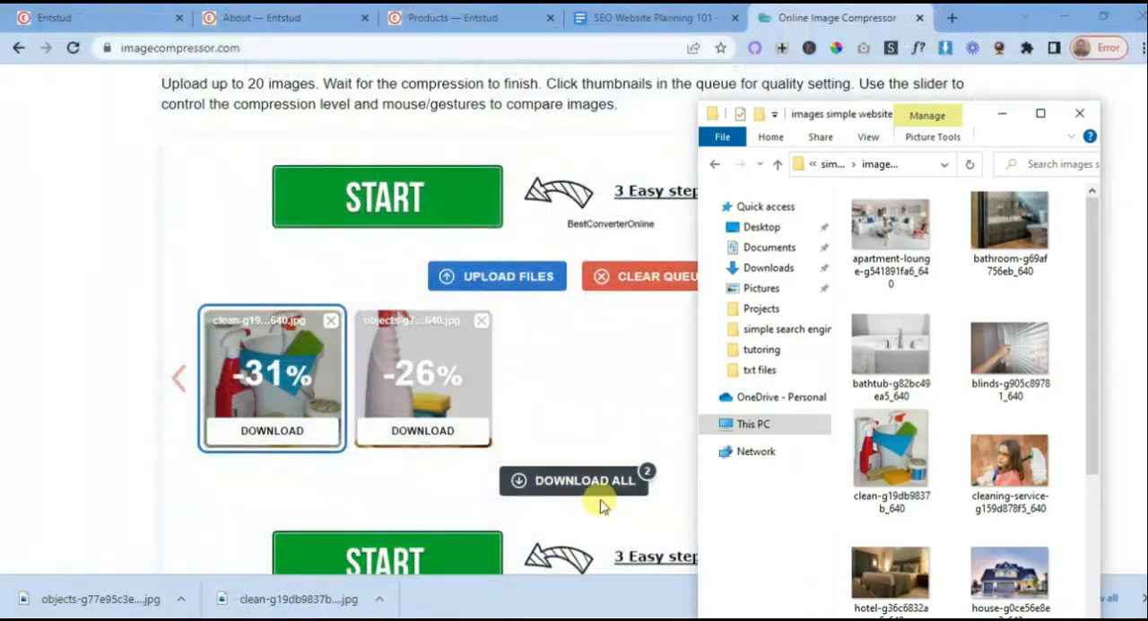
{"action": "left_click_drag", "start_coordinate": [859, 384], "coordinate": [574, 399]}
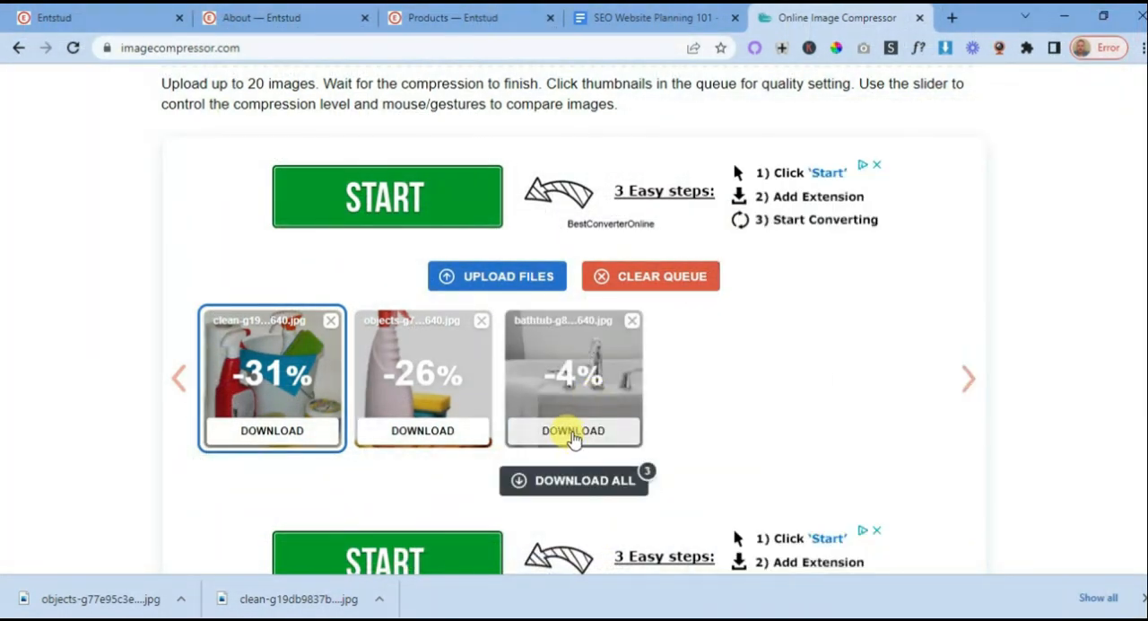
{"action": "left_click", "coordinate": [573, 431]}
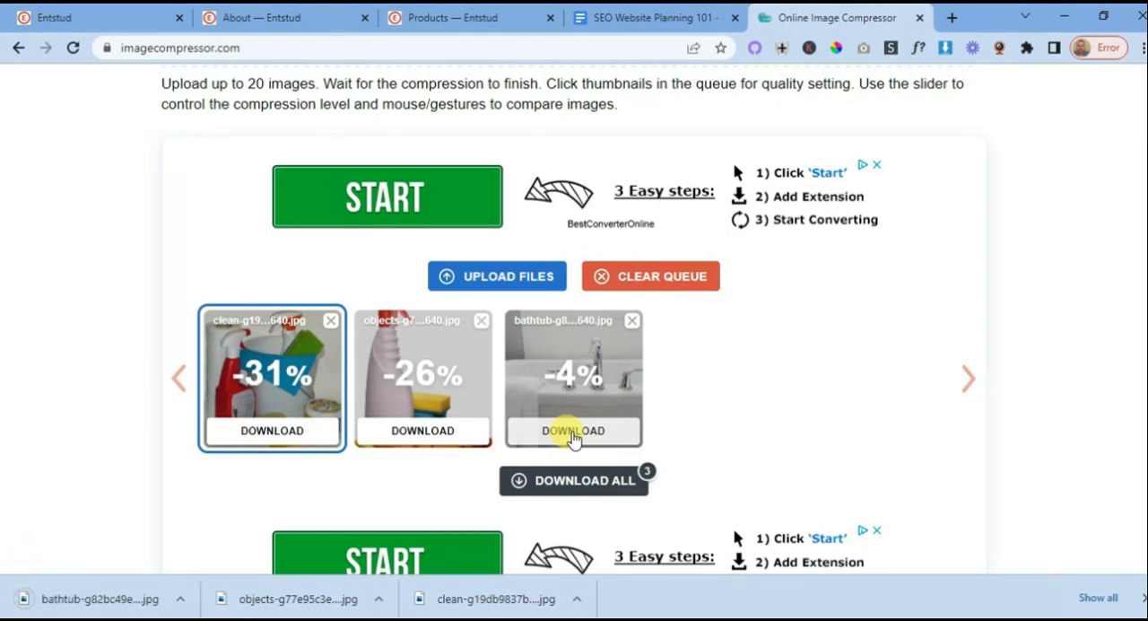
- On the Entstud homepage, replace the Learn More About Us block's image with the uploaded bathtub-g82bc49ea5_640-min file and save
{"action": "left_click", "coordinate": [87, 11]}
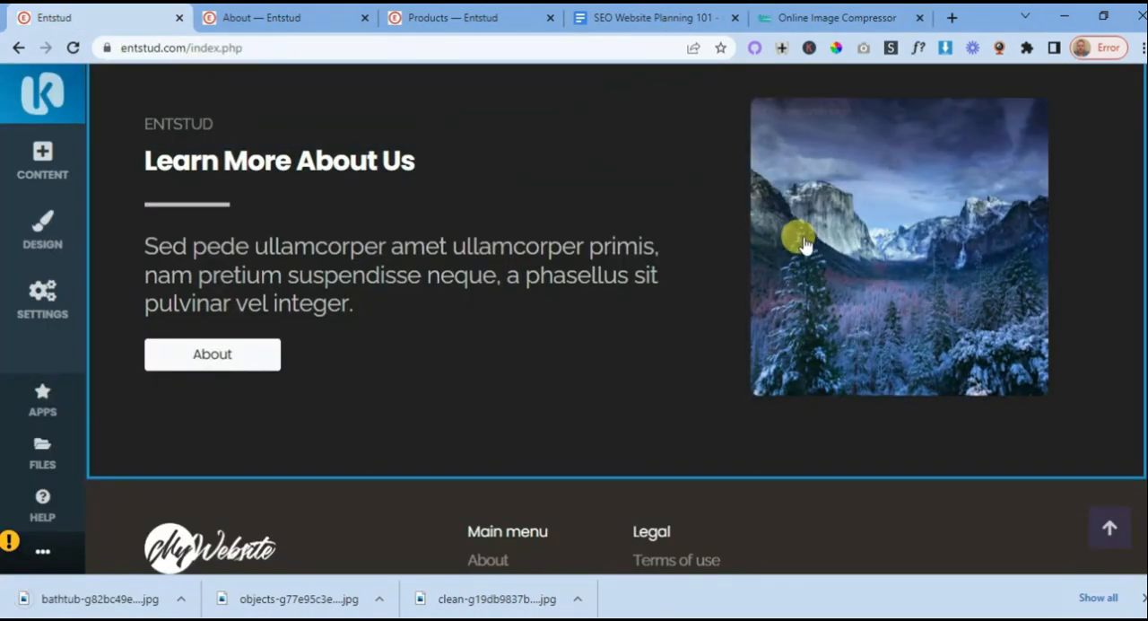
{"action": "mouse_move", "coordinate": [885, 253]}
{"action": "left_click", "coordinate": [867, 231]}
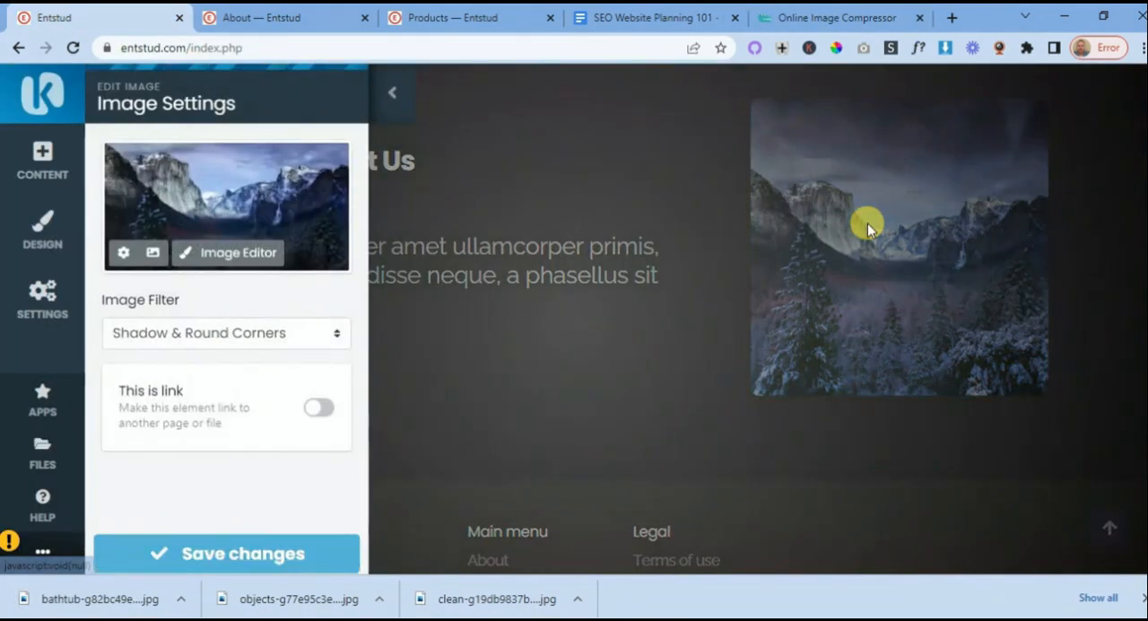
{"action": "left_click", "coordinate": [151, 254]}
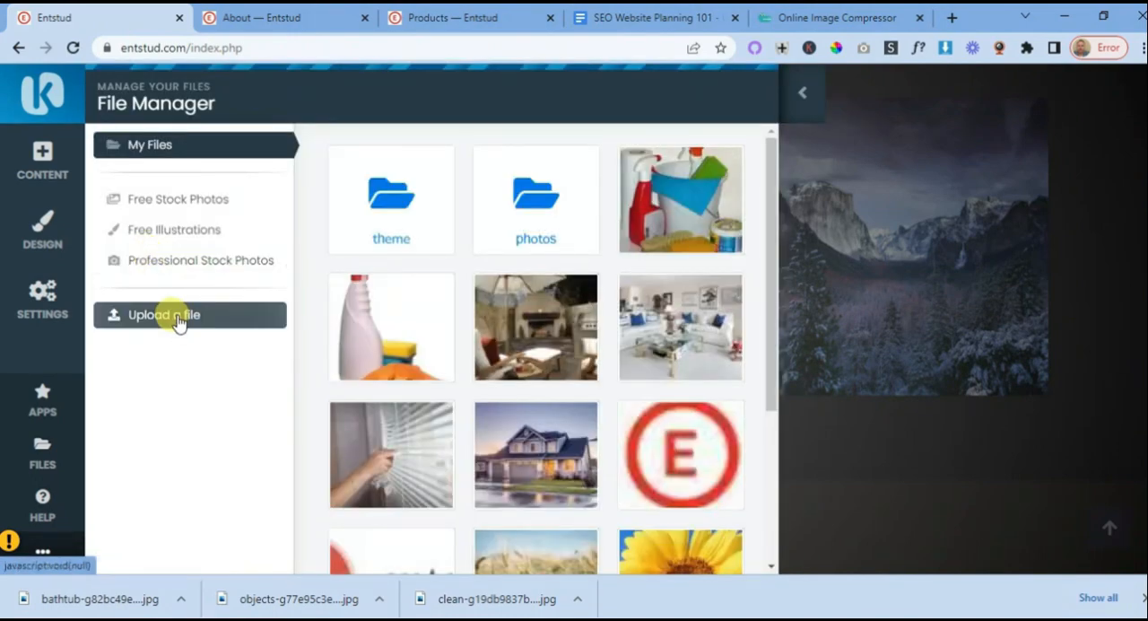
{"action": "left_click", "coordinate": [182, 318]}
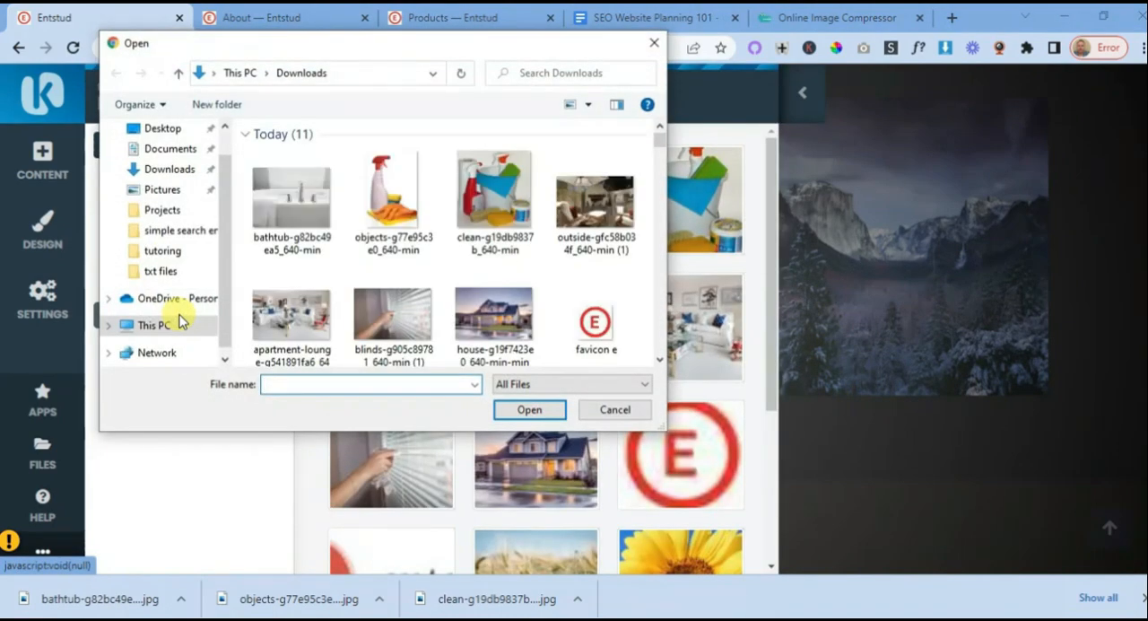
{"action": "double_click", "coordinate": [285, 210]}
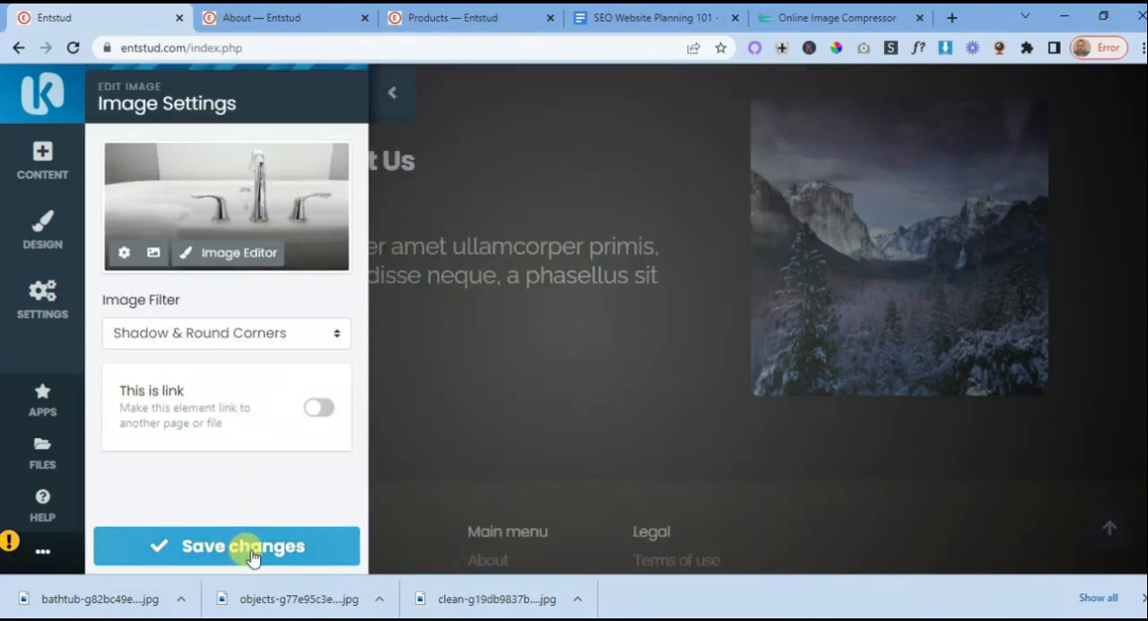
{"action": "left_click", "coordinate": [251, 555]}
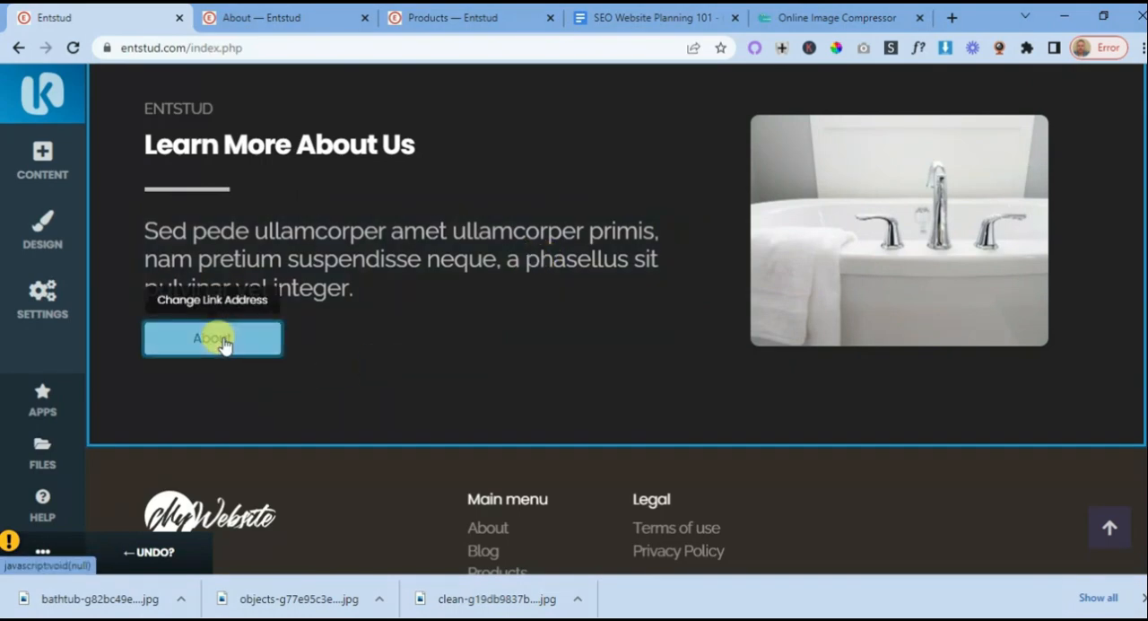
- Review the whole homepage, from the hero banner through the services, blog, products and about sections down to the footer
{"action": "scroll", "coordinate": [554, 317], "scroll_direction": "up", "scroll_amount": 10}
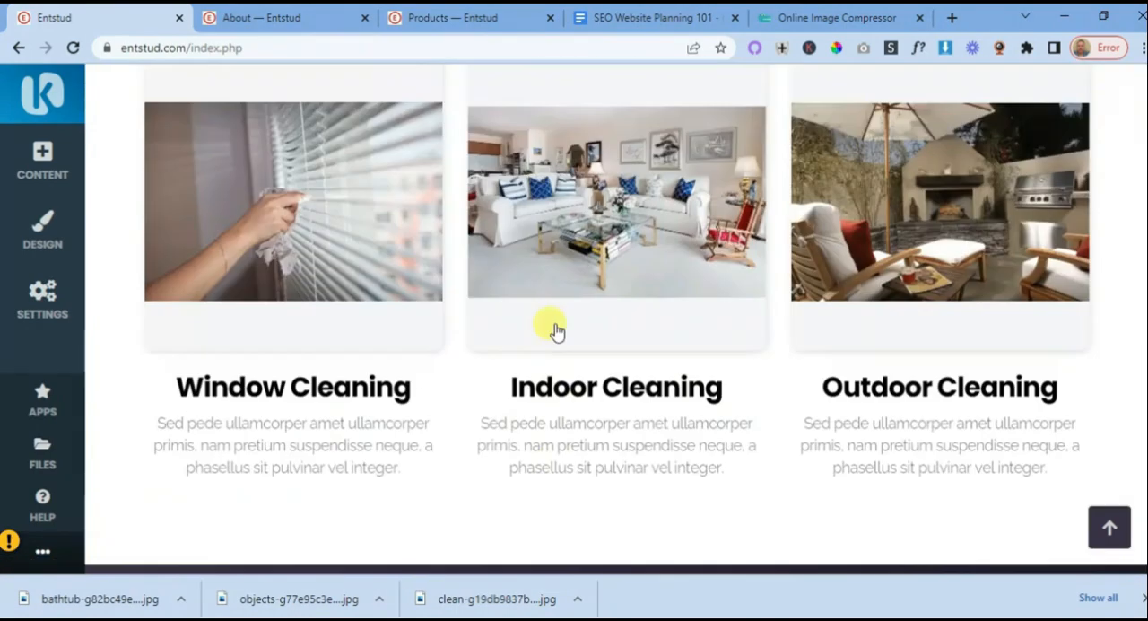
{"action": "scroll", "coordinate": [554, 330], "scroll_direction": "up", "scroll_amount": 10}
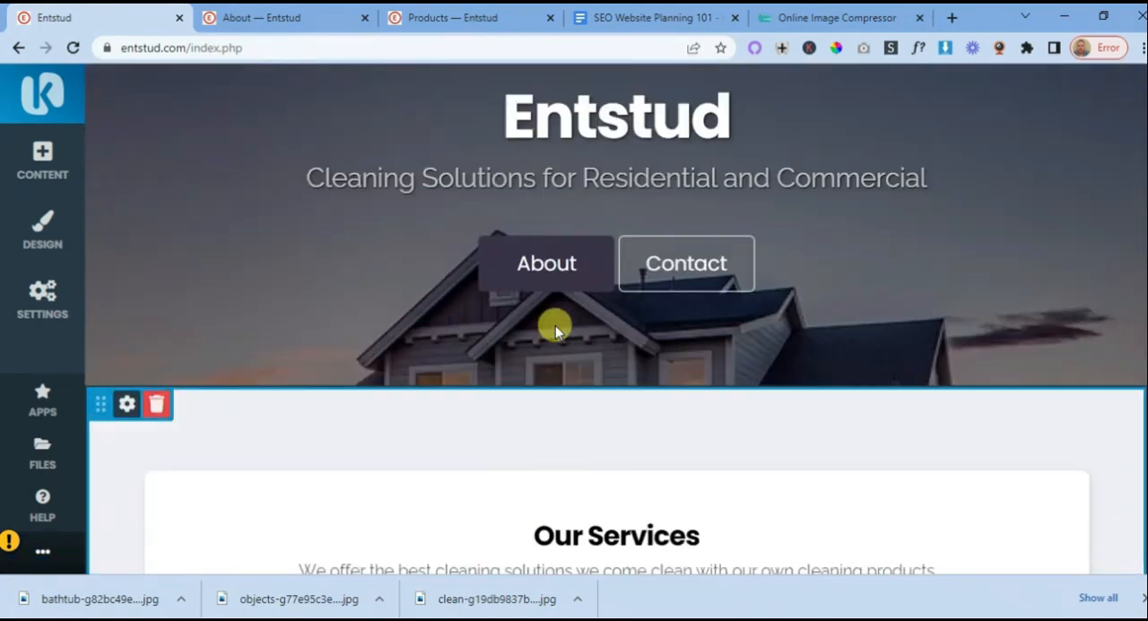
{"action": "scroll", "coordinate": [555, 325], "scroll_direction": "up", "scroll_amount": 2}
{"action": "scroll", "coordinate": [633, 303], "scroll_direction": "down", "scroll_amount": 4}
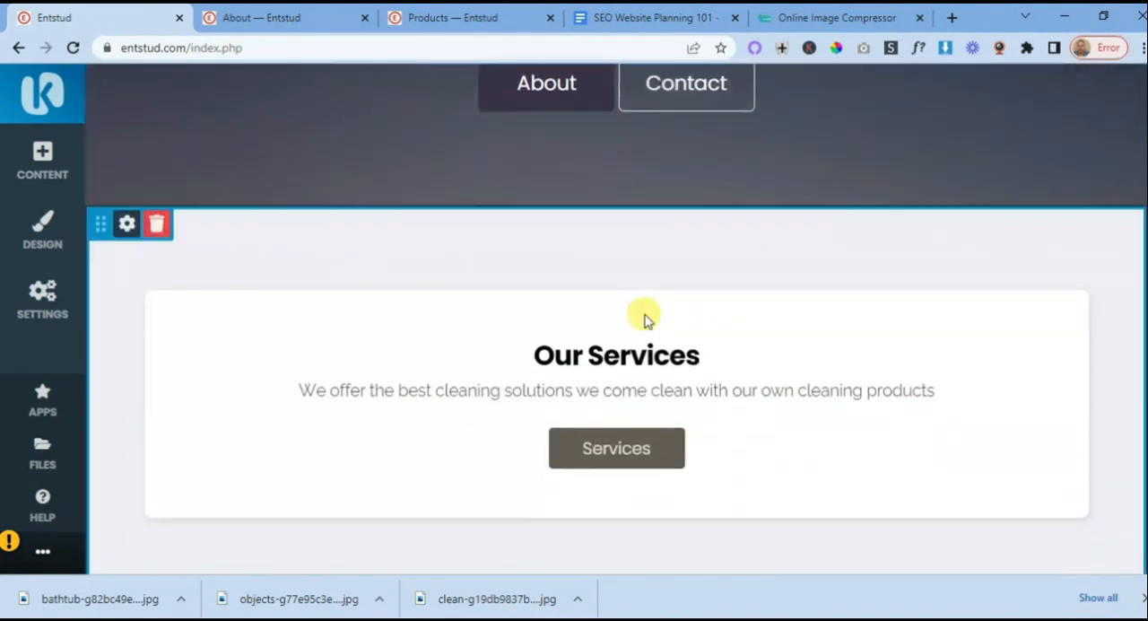
{"action": "scroll", "coordinate": [646, 318], "scroll_direction": "down", "scroll_amount": 10}
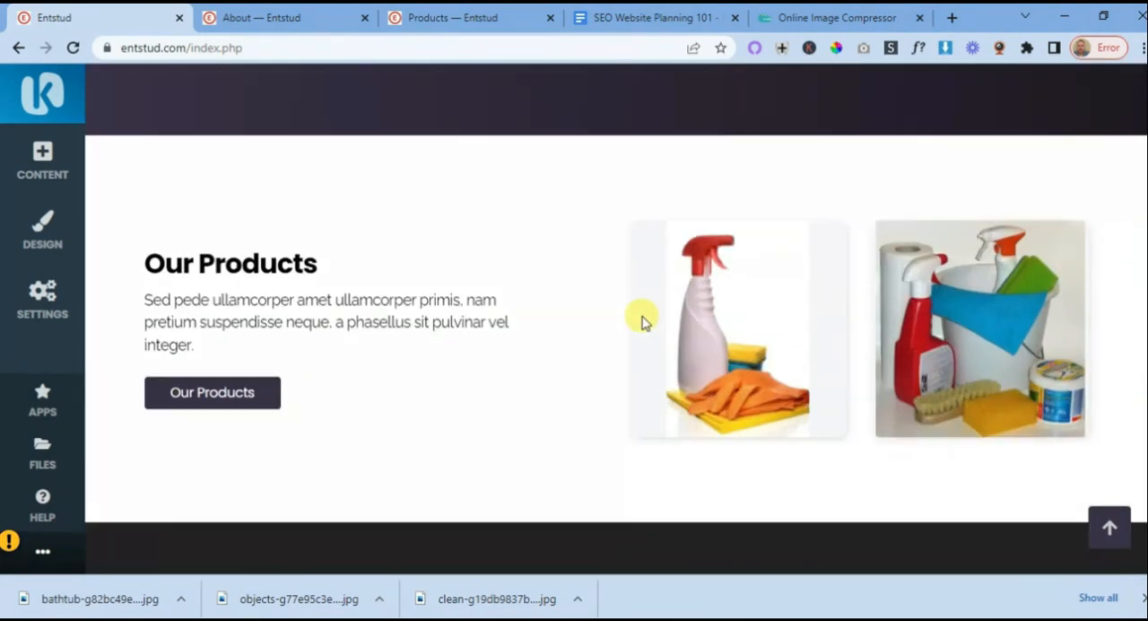
{"action": "scroll", "coordinate": [642, 321], "scroll_direction": "down", "scroll_amount": 3}
{"action": "scroll", "coordinate": [631, 323], "scroll_direction": "up", "scroll_amount": 8}
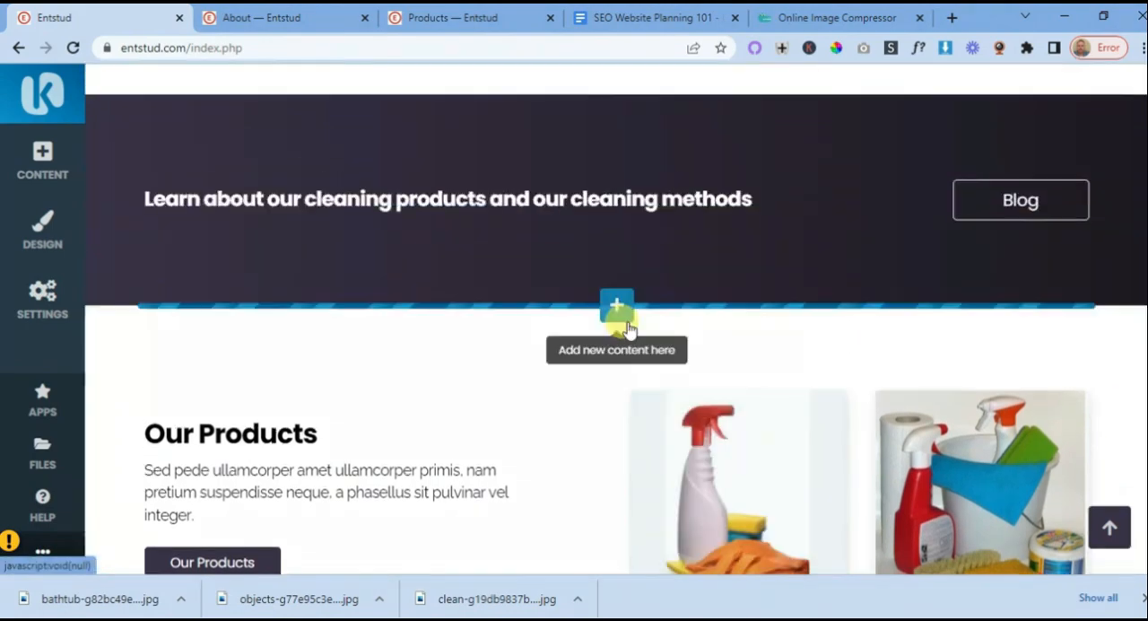
{"action": "scroll", "coordinate": [628, 331], "scroll_direction": "up", "scroll_amount": 10}
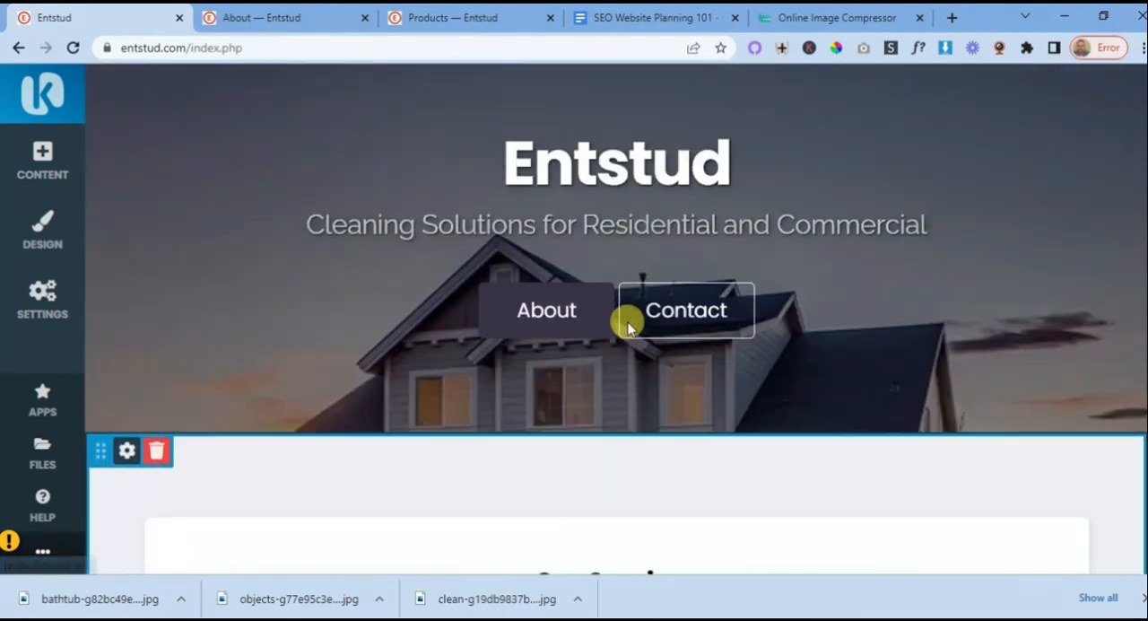
{"action": "scroll", "coordinate": [628, 315], "scroll_direction": "down", "scroll_amount": 5}
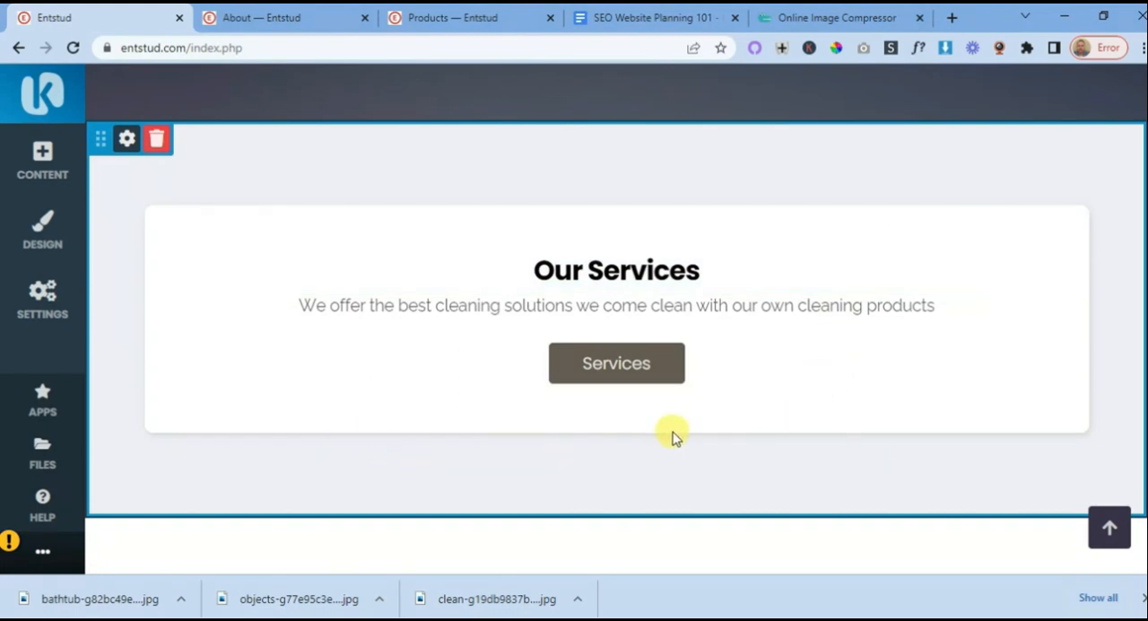
{"action": "scroll", "coordinate": [675, 437], "scroll_direction": "down", "scroll_amount": 3}
{"action": "scroll", "coordinate": [625, 325], "scroll_direction": "down", "scroll_amount": 4}
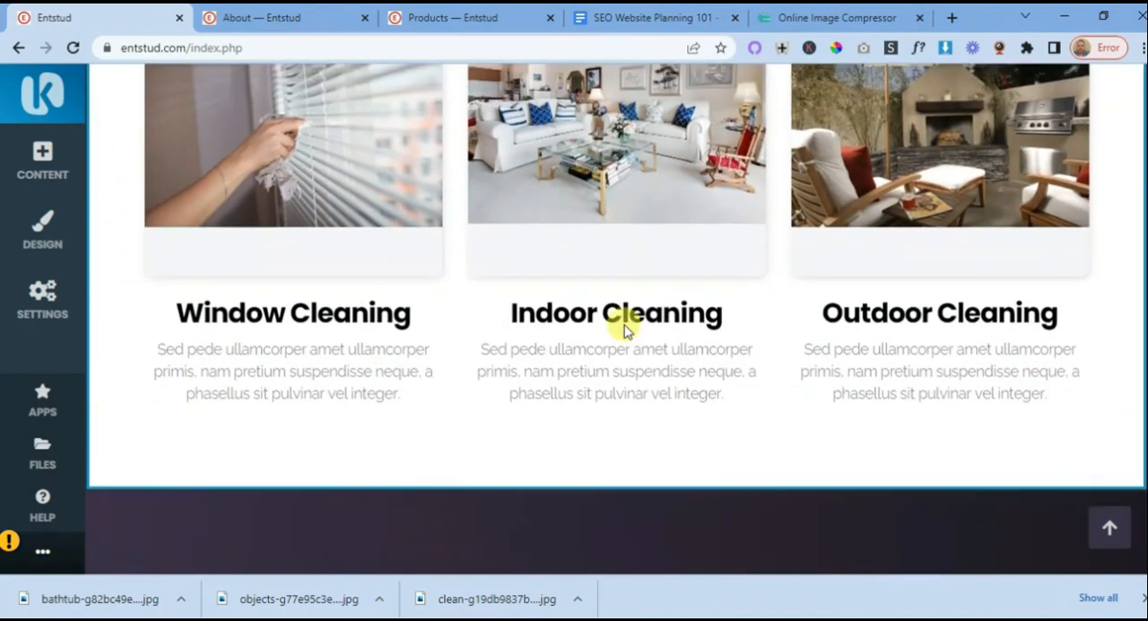
{"action": "scroll", "coordinate": [625, 325], "scroll_direction": "down", "scroll_amount": 5}
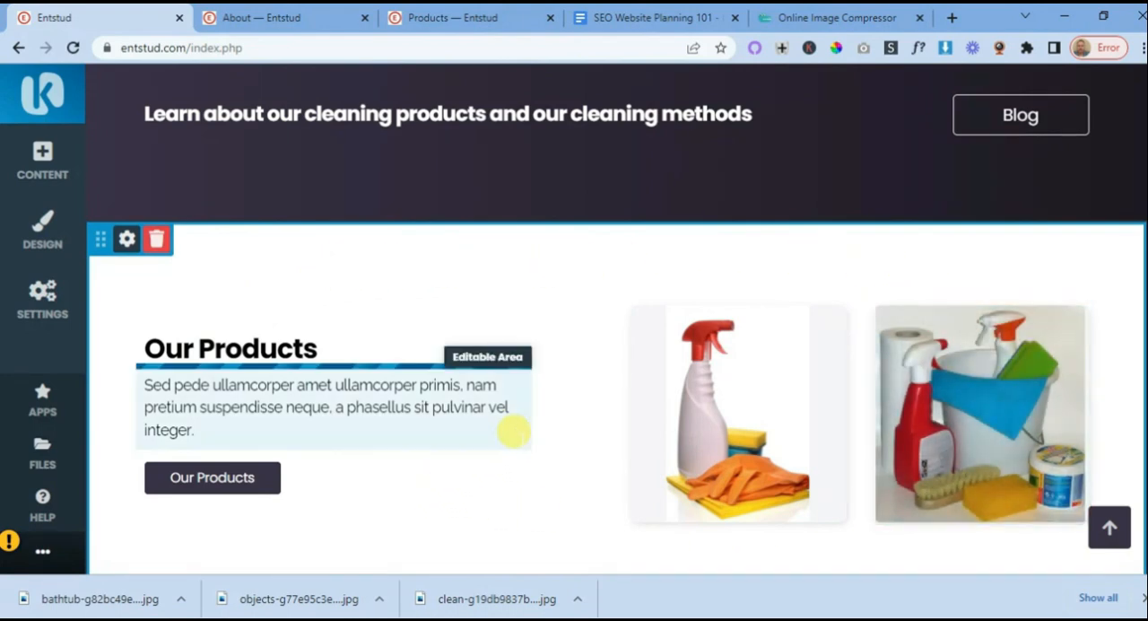
{"action": "scroll", "coordinate": [534, 388], "scroll_direction": "down", "scroll_amount": 4}
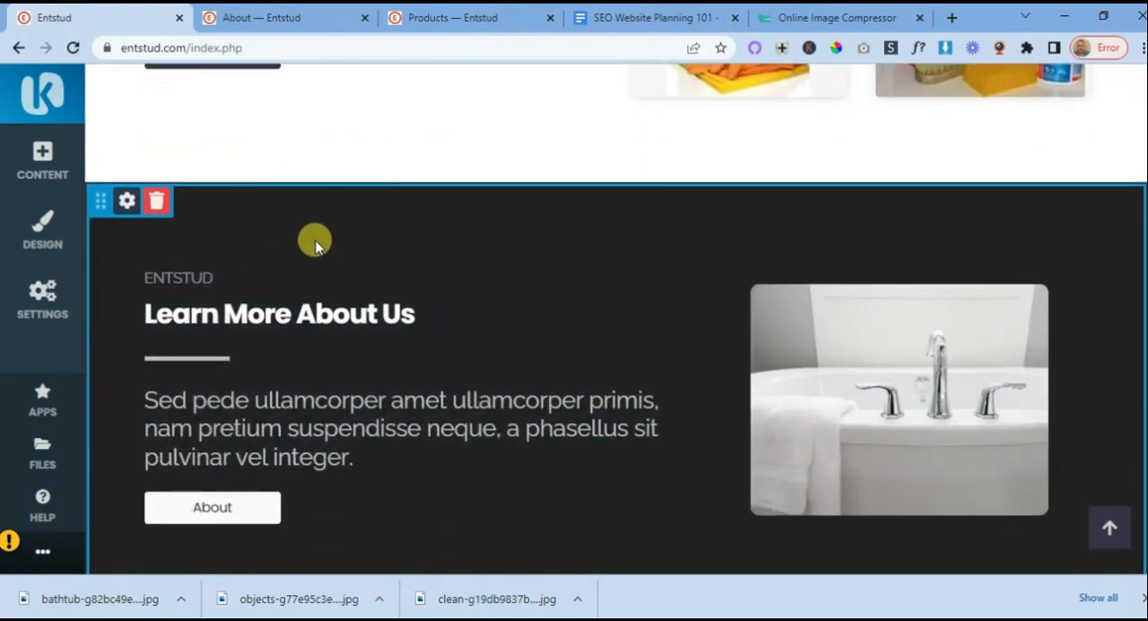
{"action": "scroll", "coordinate": [744, 377], "scroll_direction": "down", "scroll_amount": 2}
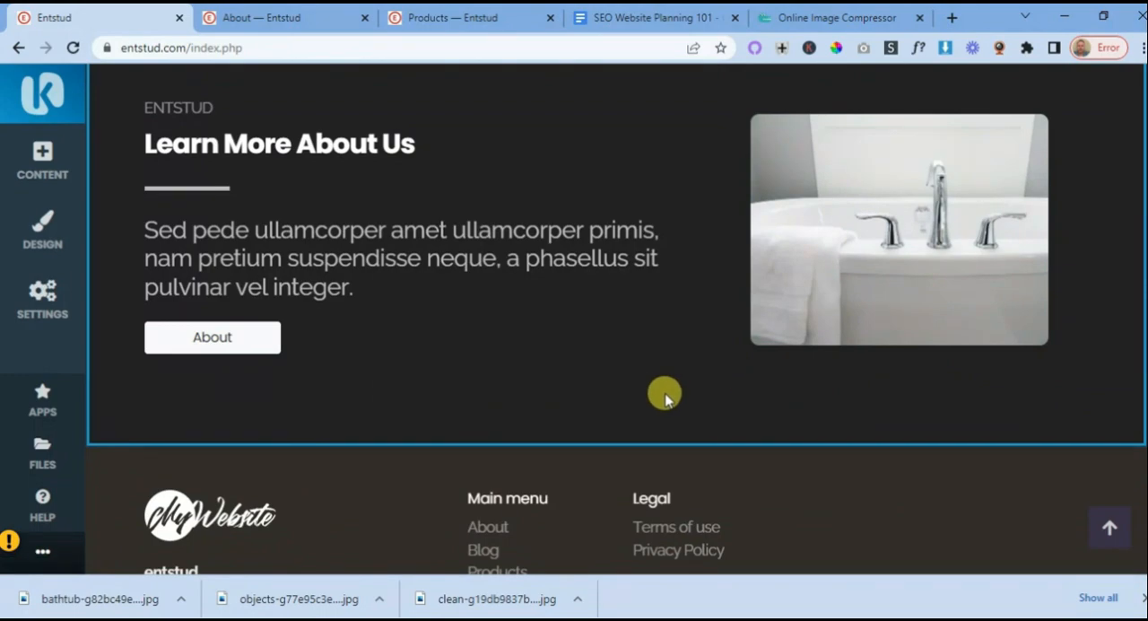
{"action": "scroll", "coordinate": [664, 394], "scroll_direction": "up", "scroll_amount": 10}
{"action": "scroll", "coordinate": [664, 397], "scroll_direction": "up", "scroll_amount": 10}
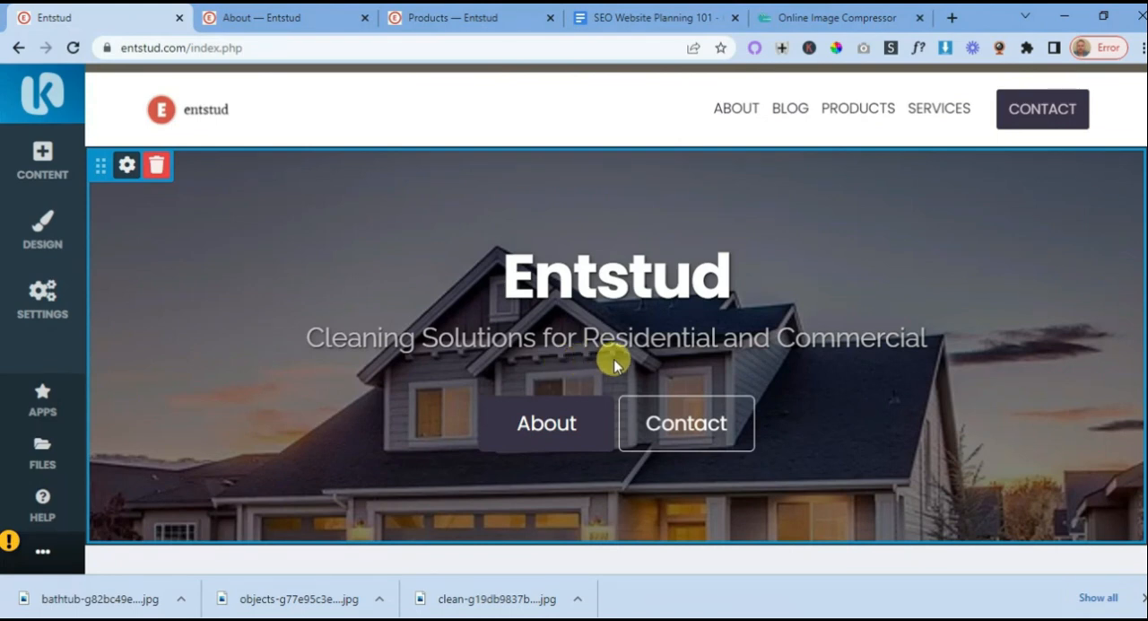
{"action": "scroll", "coordinate": [614, 363], "scroll_direction": "down", "scroll_amount": 2}
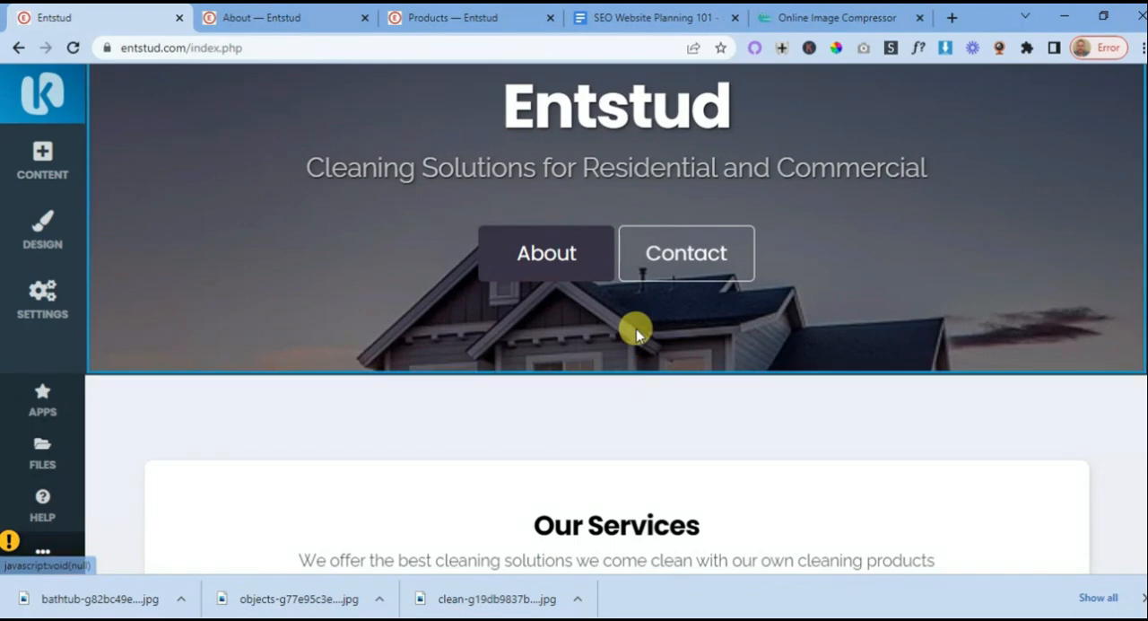
{"action": "scroll", "coordinate": [637, 333], "scroll_direction": "down", "scroll_amount": 3}
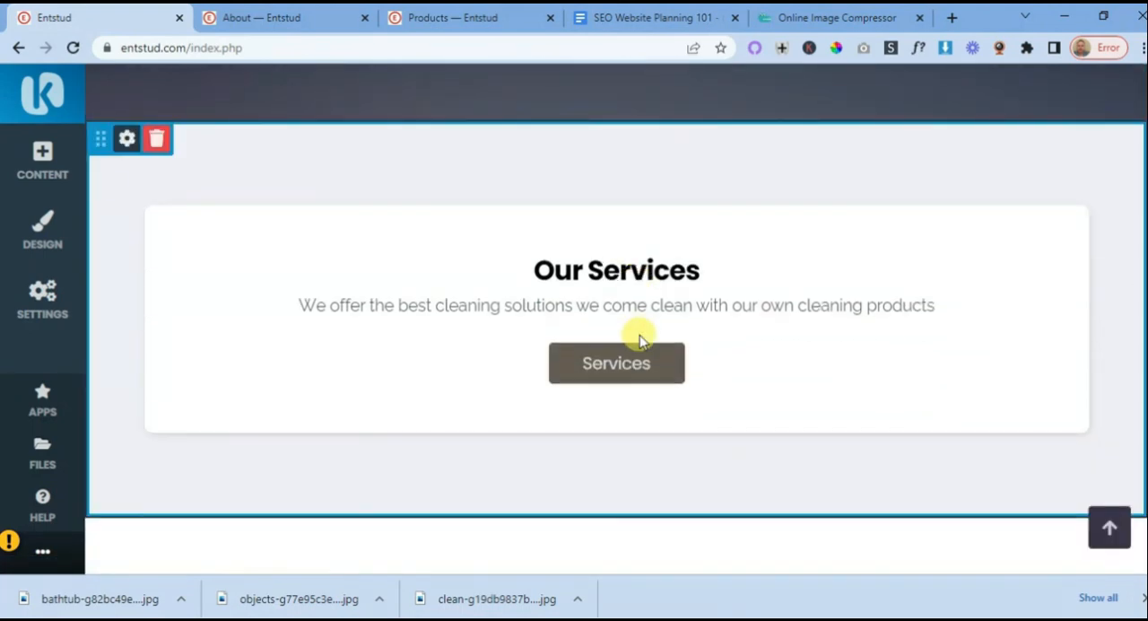
{"action": "scroll", "coordinate": [639, 339], "scroll_direction": "up", "scroll_amount": 2}
{"action": "scroll", "coordinate": [653, 383], "scroll_direction": "up", "scroll_amount": 2}
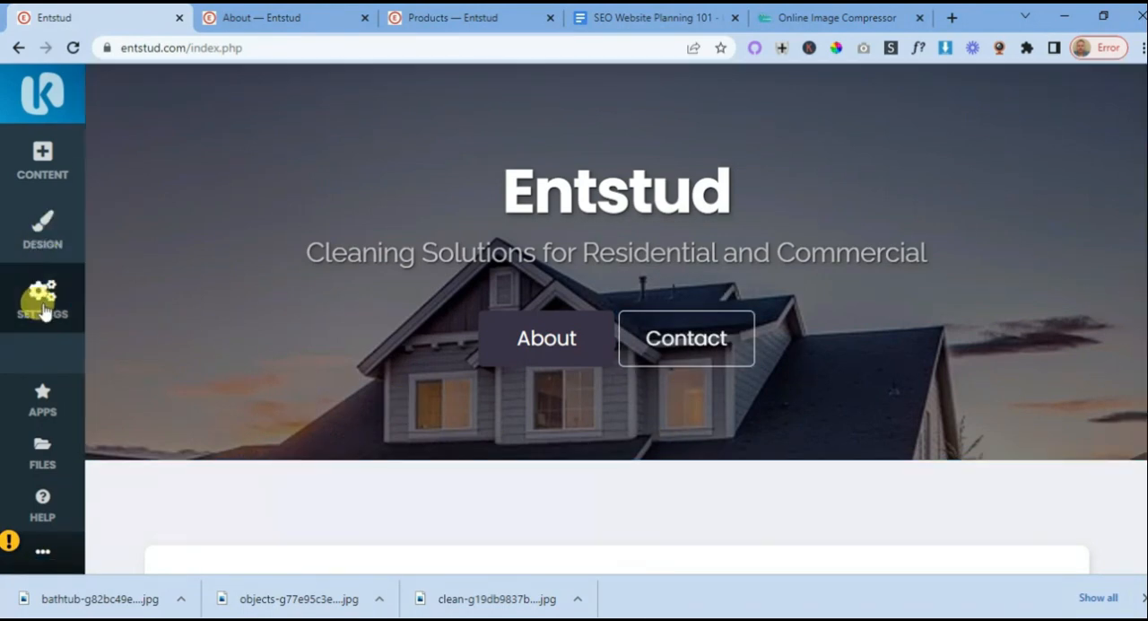
- Open the Services subpage for editing in a new browser tab from the website's subpages list and switch to it
{"action": "left_click", "coordinate": [41, 301]}
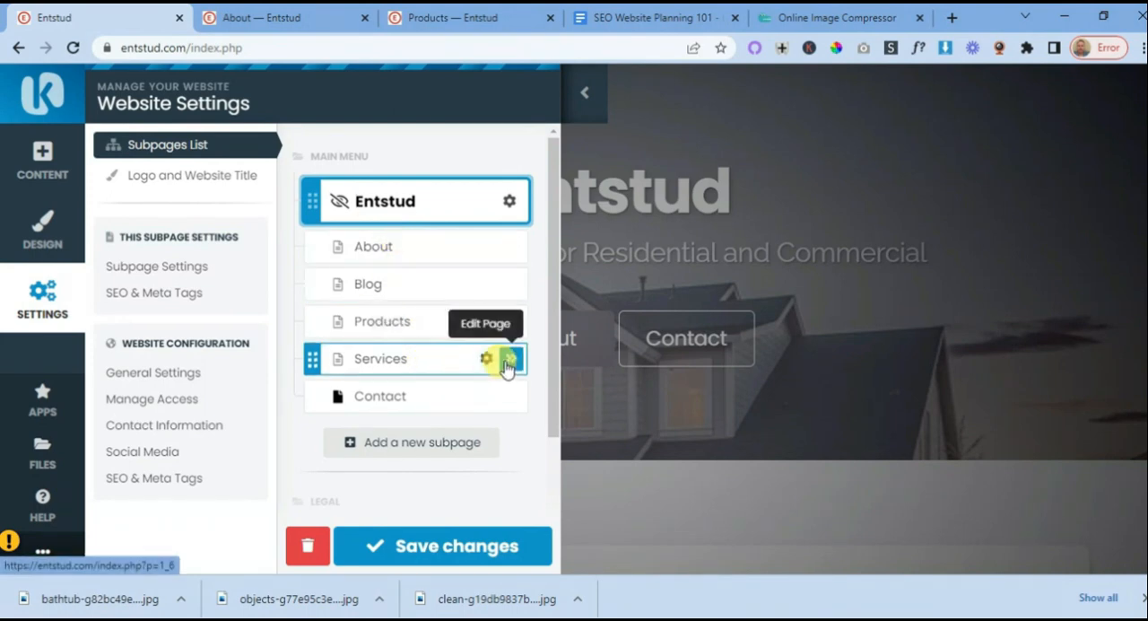
{"action": "right_click", "coordinate": [510, 360]}
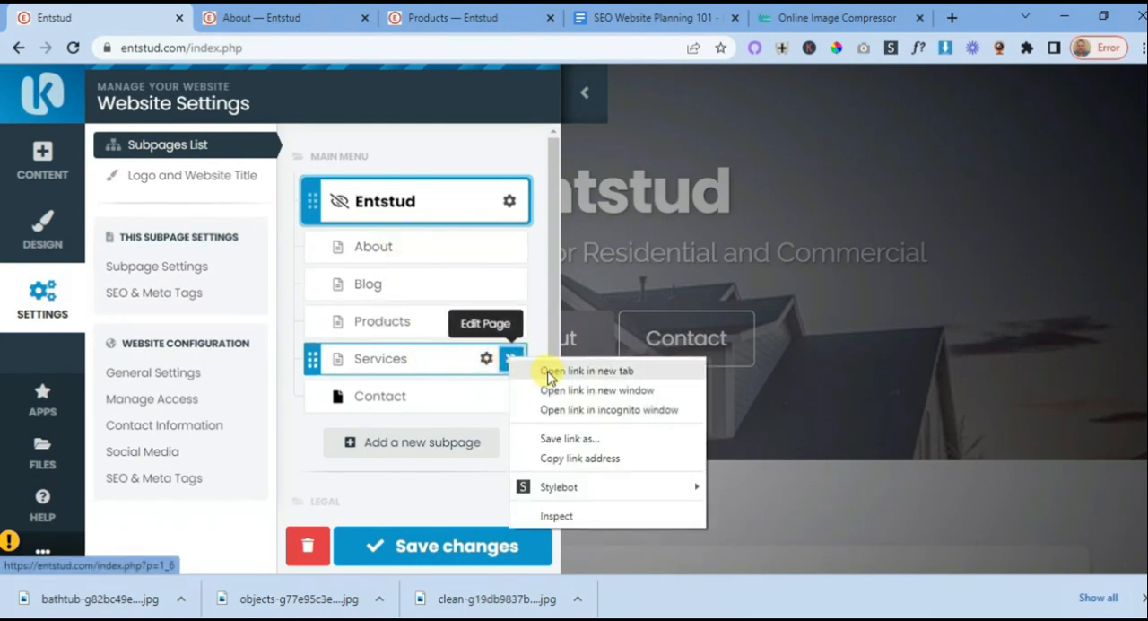
{"action": "left_click", "coordinate": [549, 370]}
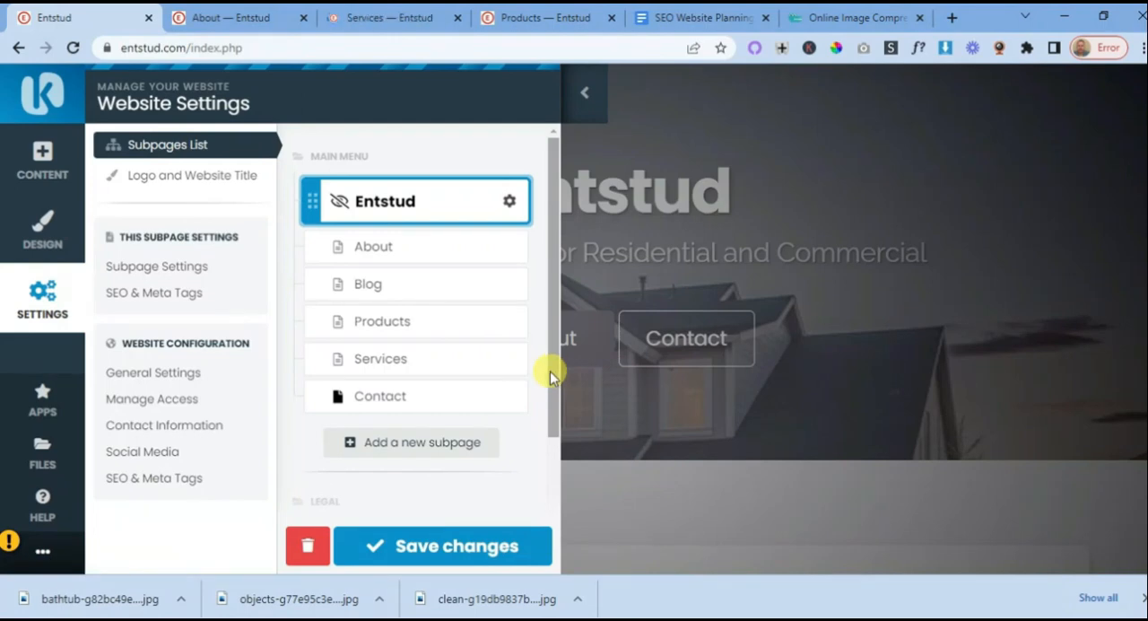
{"action": "left_click", "coordinate": [415, 20]}
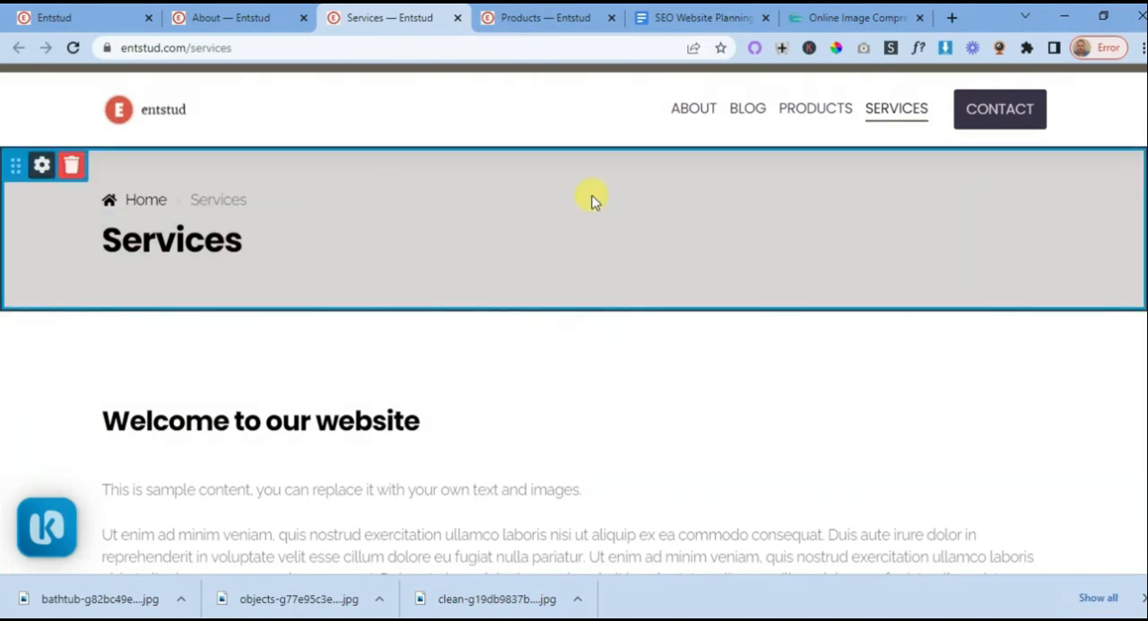
- Add the light banner layout with text on the left and a tower image on the right directly below the Services page's navigation
{"action": "left_click", "coordinate": [574, 146]}
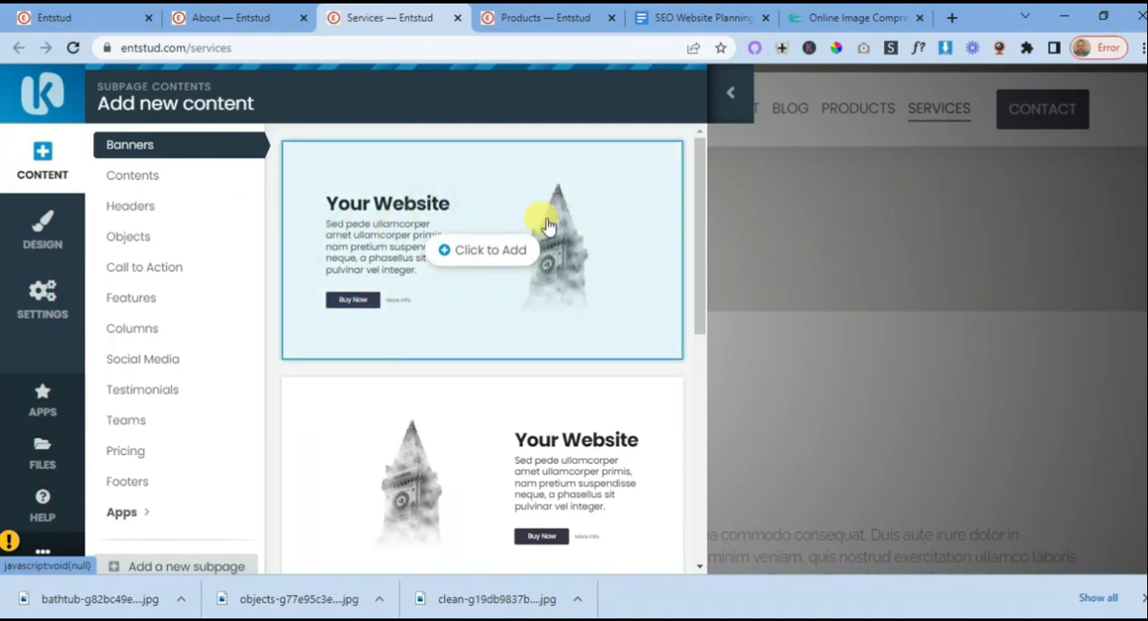
{"action": "scroll", "coordinate": [538, 238], "scroll_direction": "down", "scroll_amount": 7}
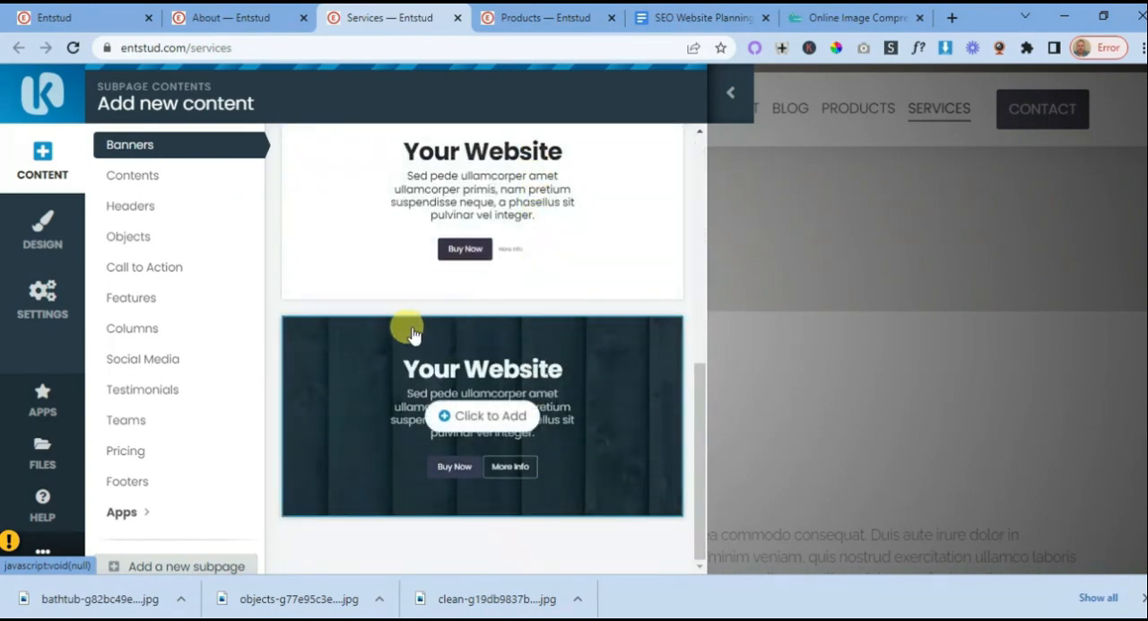
{"action": "left_click", "coordinate": [559, 431]}
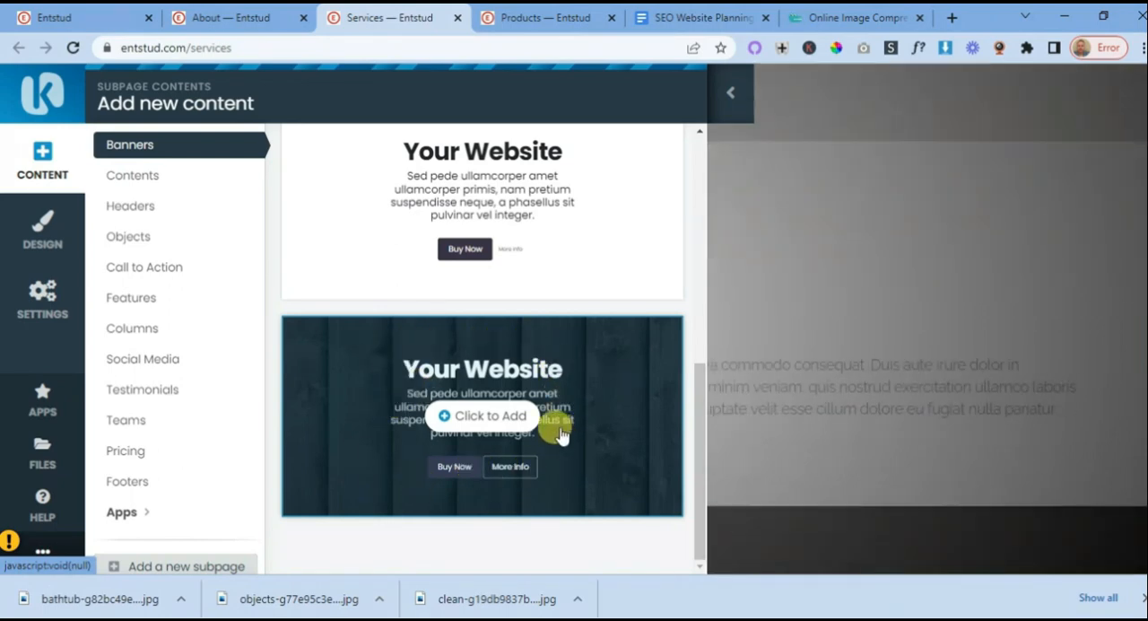
{"action": "scroll", "coordinate": [559, 417], "scroll_direction": "up", "scroll_amount": 5}
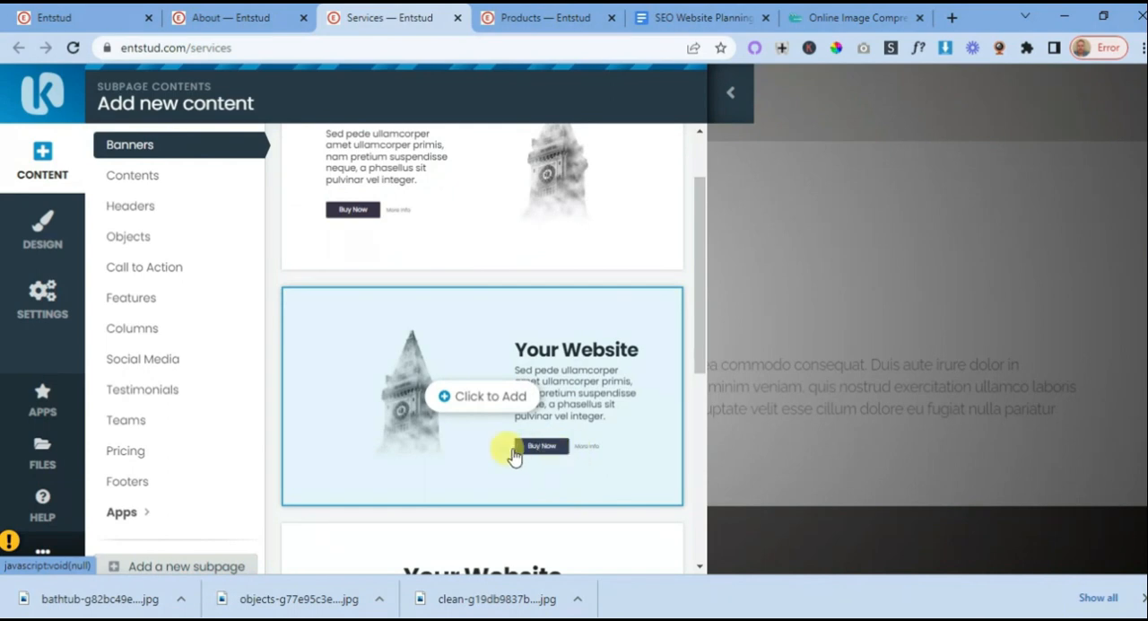
{"action": "scroll", "coordinate": [449, 386], "scroll_direction": "up", "scroll_amount": 2}
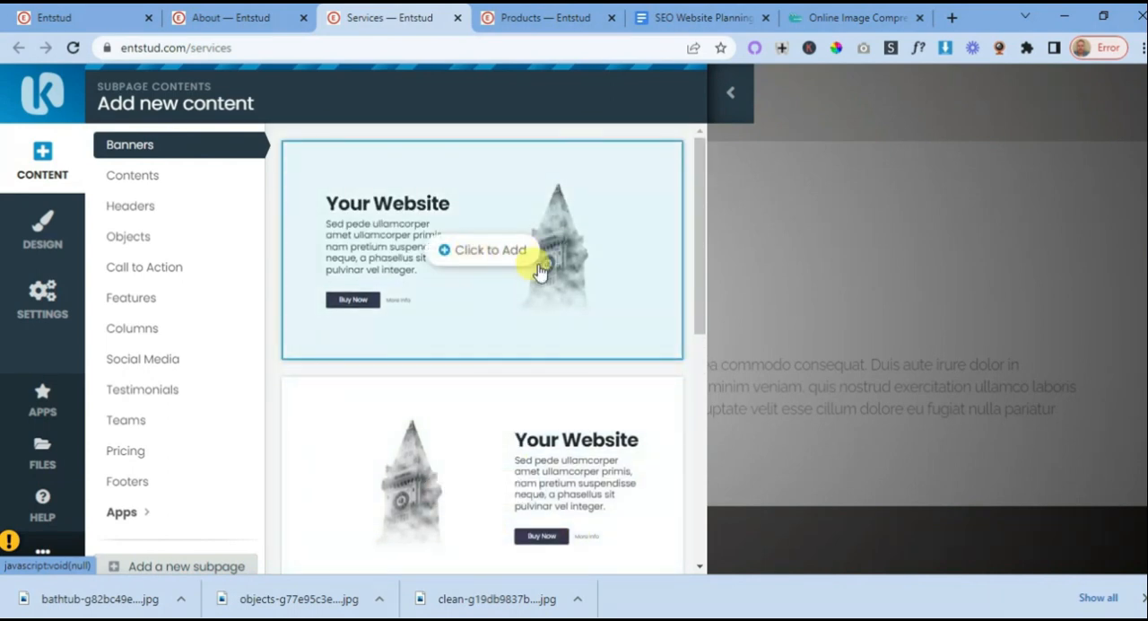
{"action": "scroll", "coordinate": [475, 278], "scroll_direction": "down", "scroll_amount": 5}
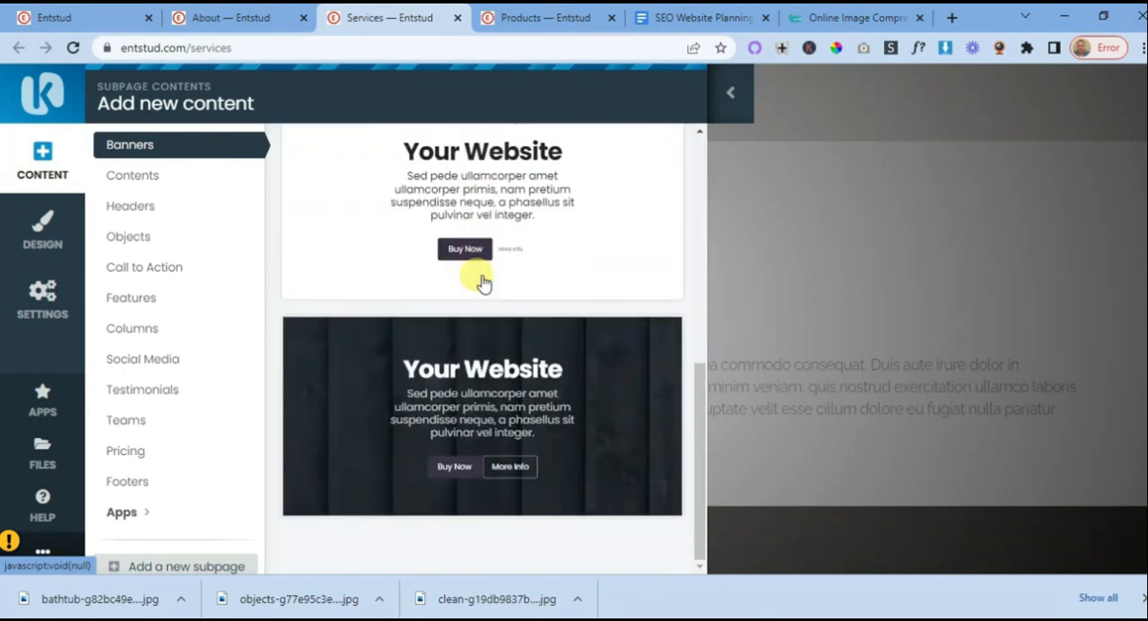
{"action": "scroll", "coordinate": [500, 415], "scroll_direction": "up", "scroll_amount": 6}
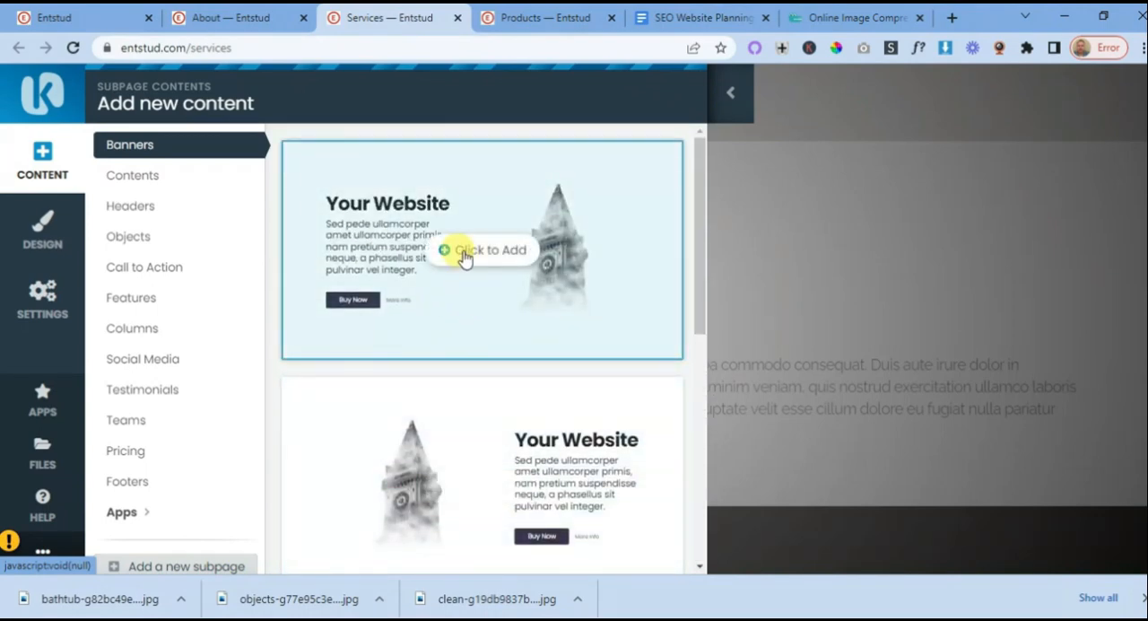
{"action": "left_click", "coordinate": [464, 255]}
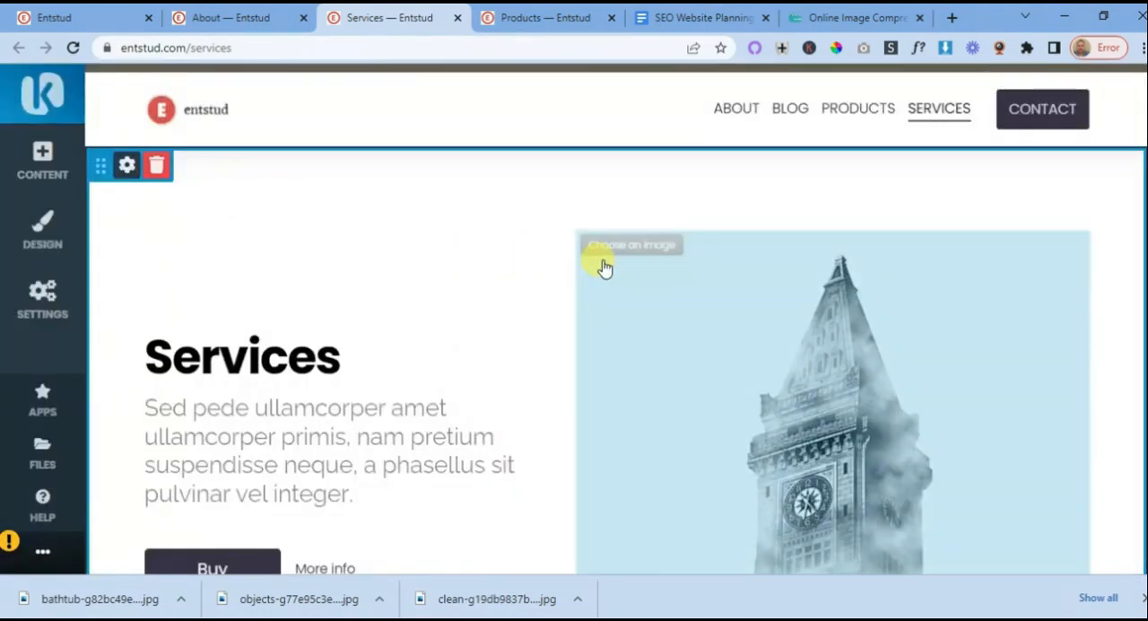
{"action": "scroll", "coordinate": [606, 269], "scroll_direction": "down", "scroll_amount": 2}
{"action": "scroll", "coordinate": [609, 275], "scroll_direction": "down", "scroll_amount": 1}
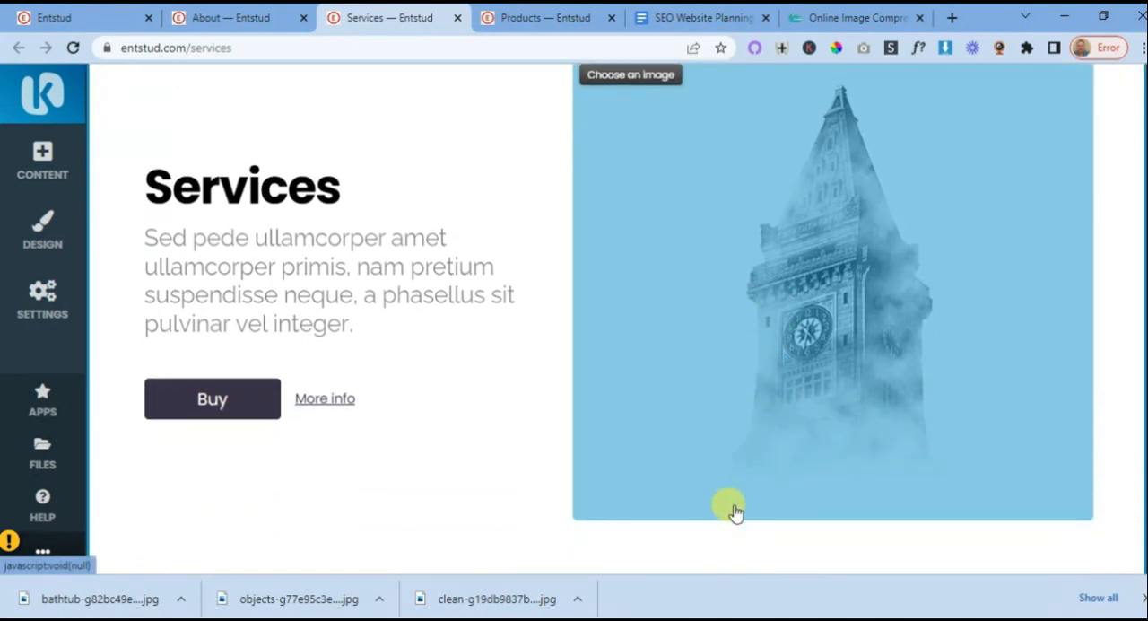
{"action": "scroll", "coordinate": [707, 334], "scroll_direction": "down", "scroll_amount": 2}
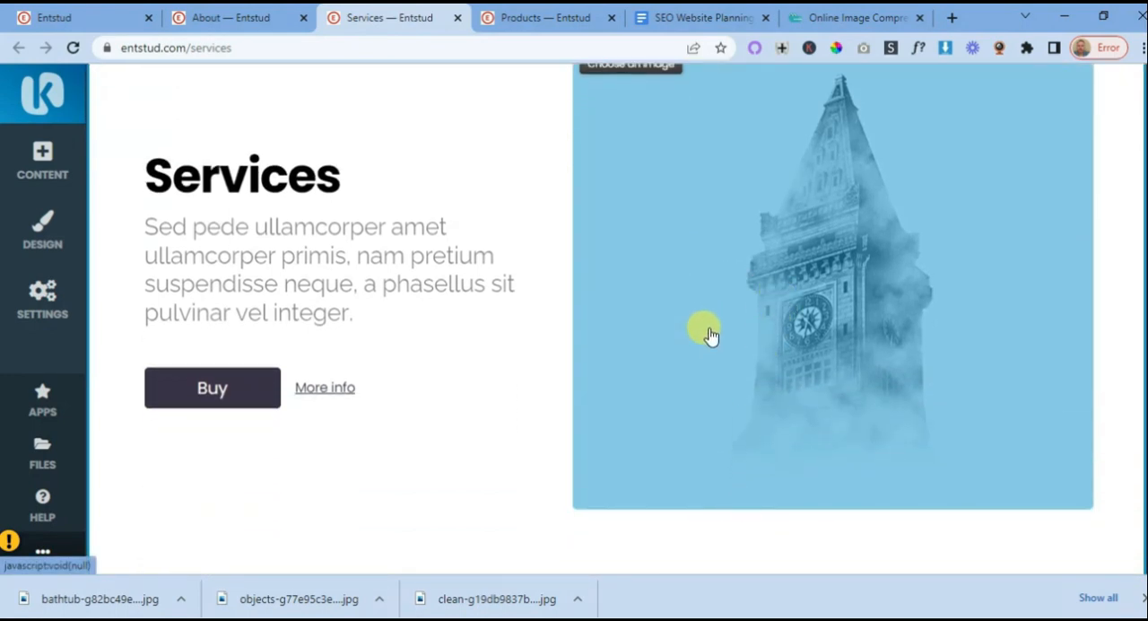
- Review the Service 1 page plan in the SEO Website Planning 101 document, from the cover image to the blog news block
{"action": "scroll", "coordinate": [708, 334], "scroll_direction": "up", "scroll_amount": 1}
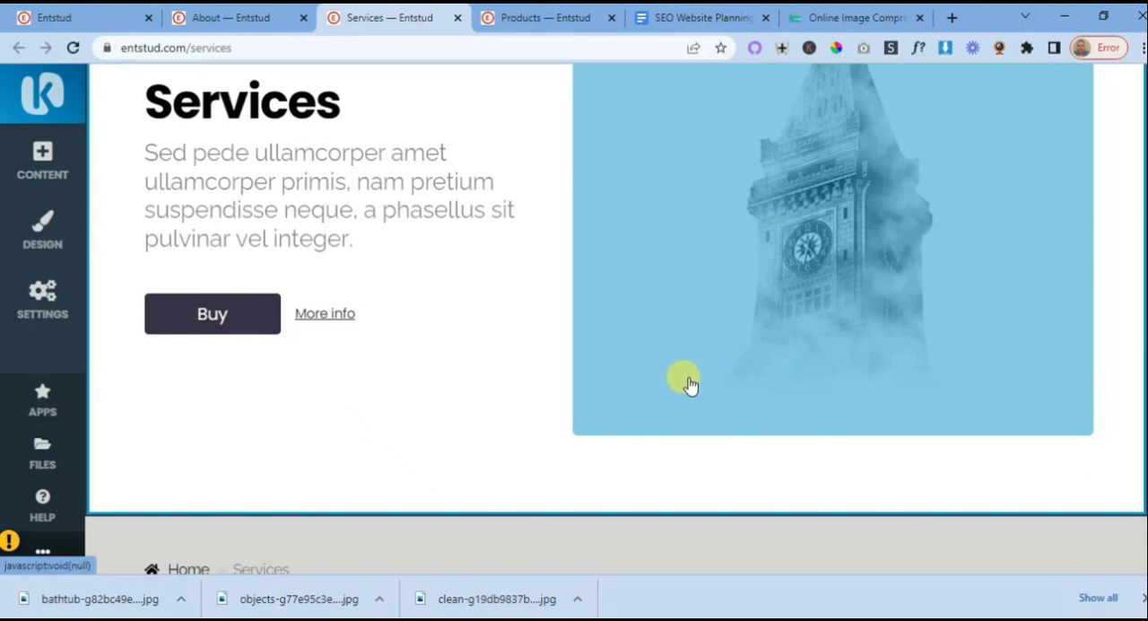
{"action": "left_click", "coordinate": [681, 19]}
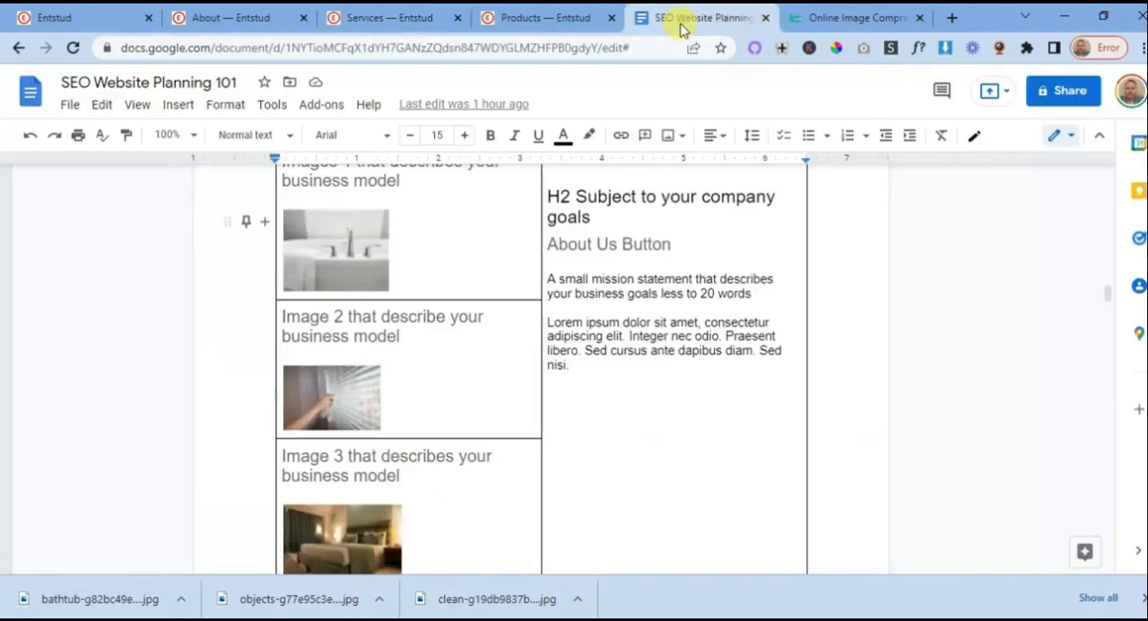
{"action": "scroll", "coordinate": [636, 313], "scroll_direction": "down", "scroll_amount": 8}
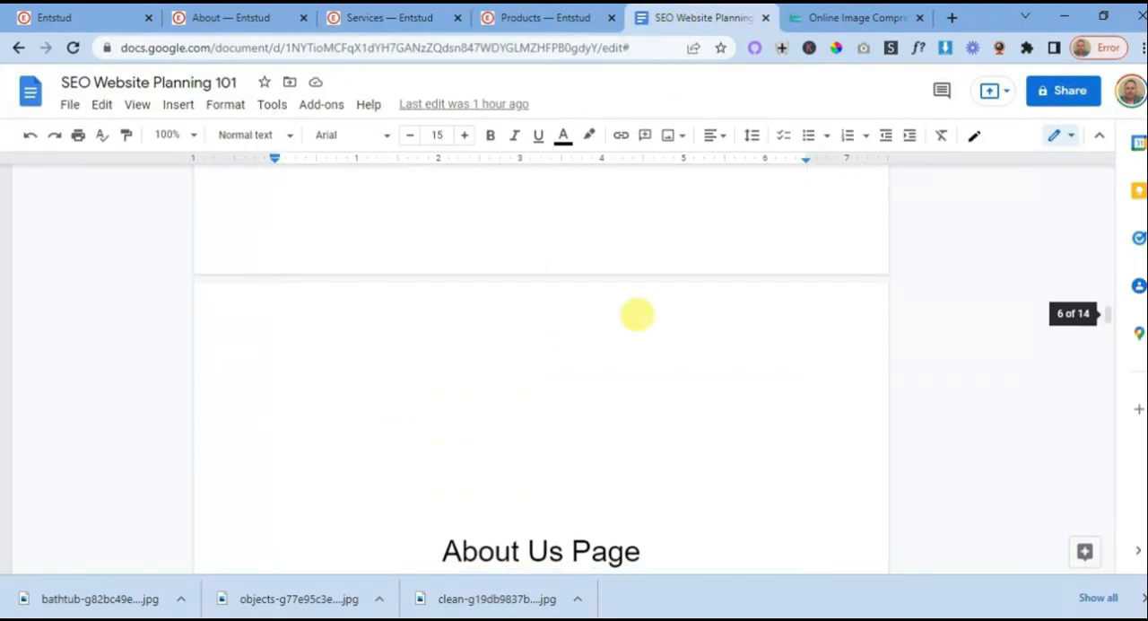
{"action": "scroll", "coordinate": [636, 313], "scroll_direction": "down", "scroll_amount": 15}
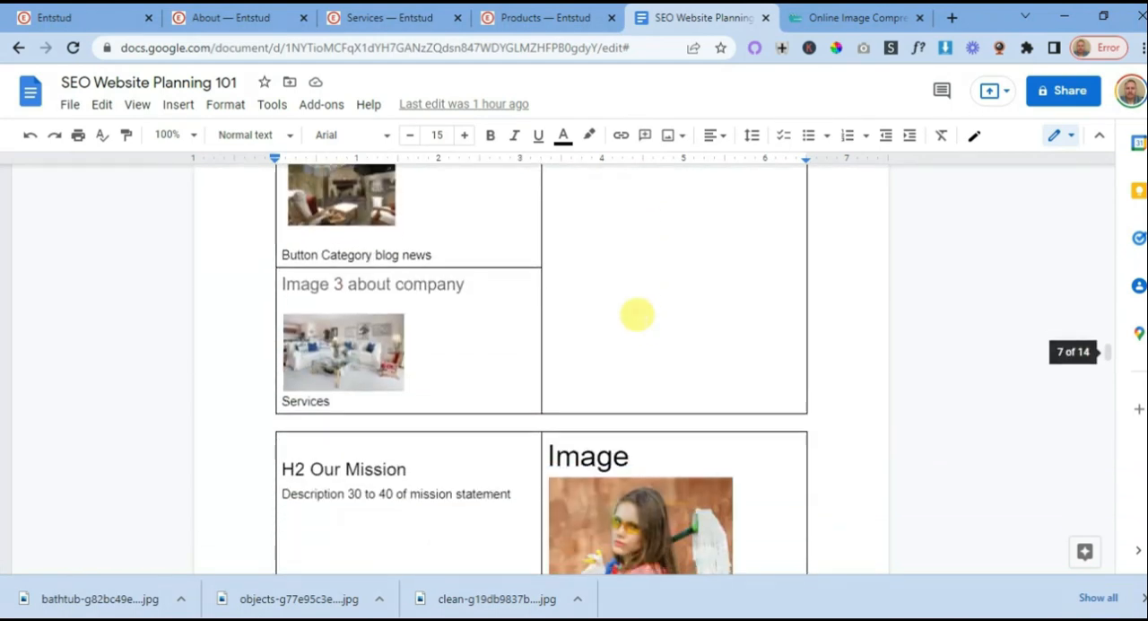
{"action": "scroll", "coordinate": [635, 313], "scroll_direction": "down", "scroll_amount": 10}
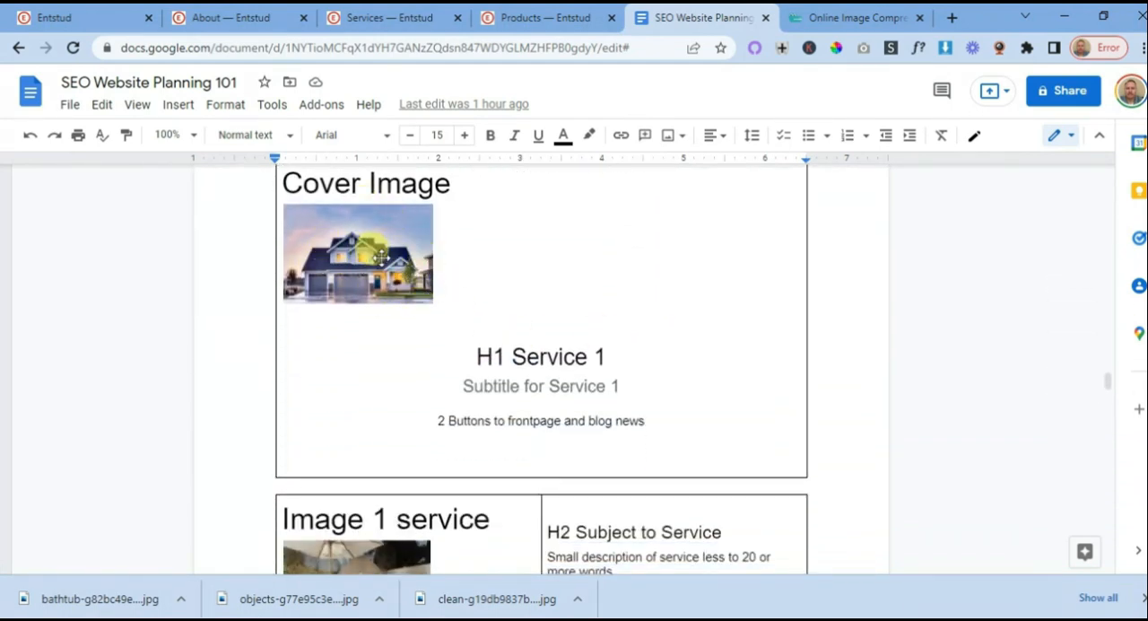
{"action": "scroll", "coordinate": [559, 277], "scroll_direction": "down", "scroll_amount": 10}
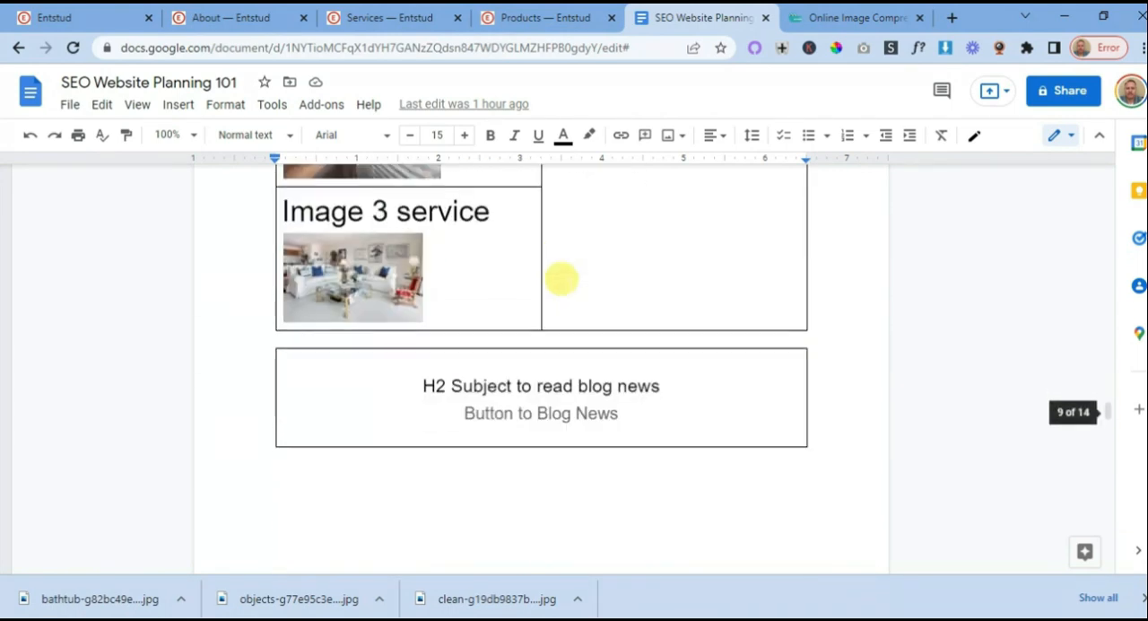
{"action": "scroll", "coordinate": [567, 290], "scroll_direction": "up", "scroll_amount": 6}
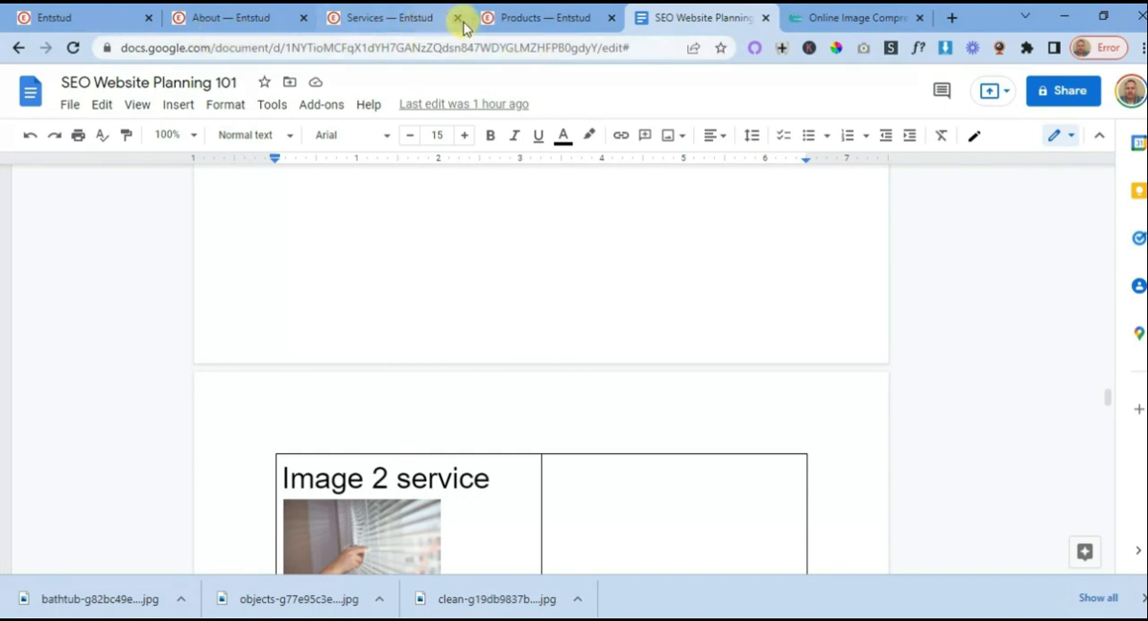
- Return to the Services page, replace the banner's tower image with the uploaded house-at-dusk photo from My Files and save
{"action": "left_click", "coordinate": [384, 18]}
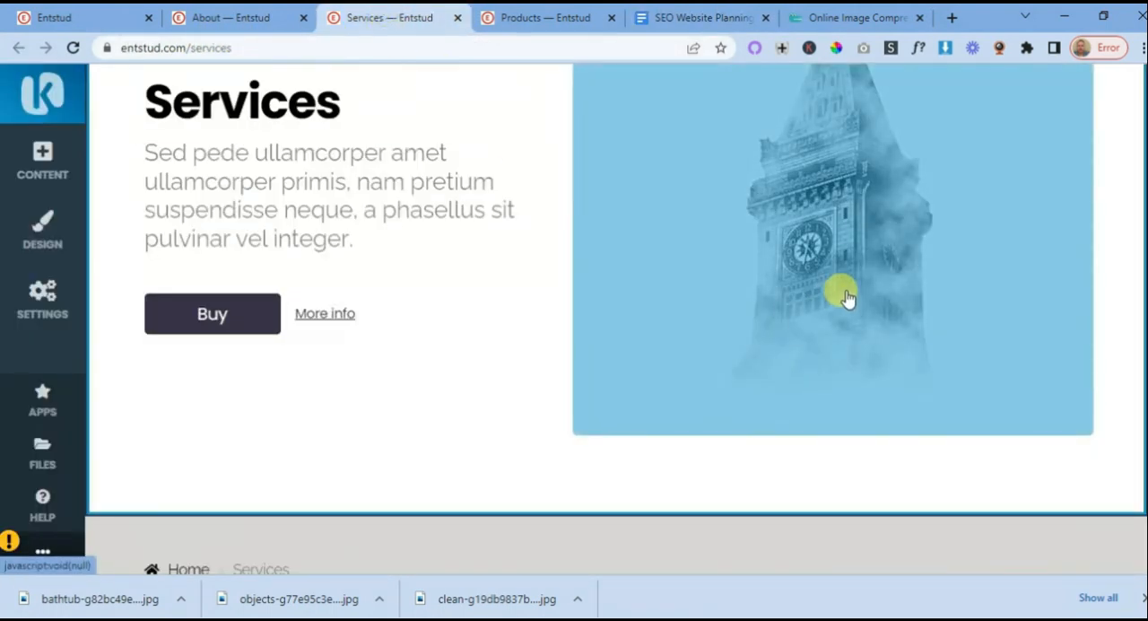
{"action": "left_click", "coordinate": [846, 295]}
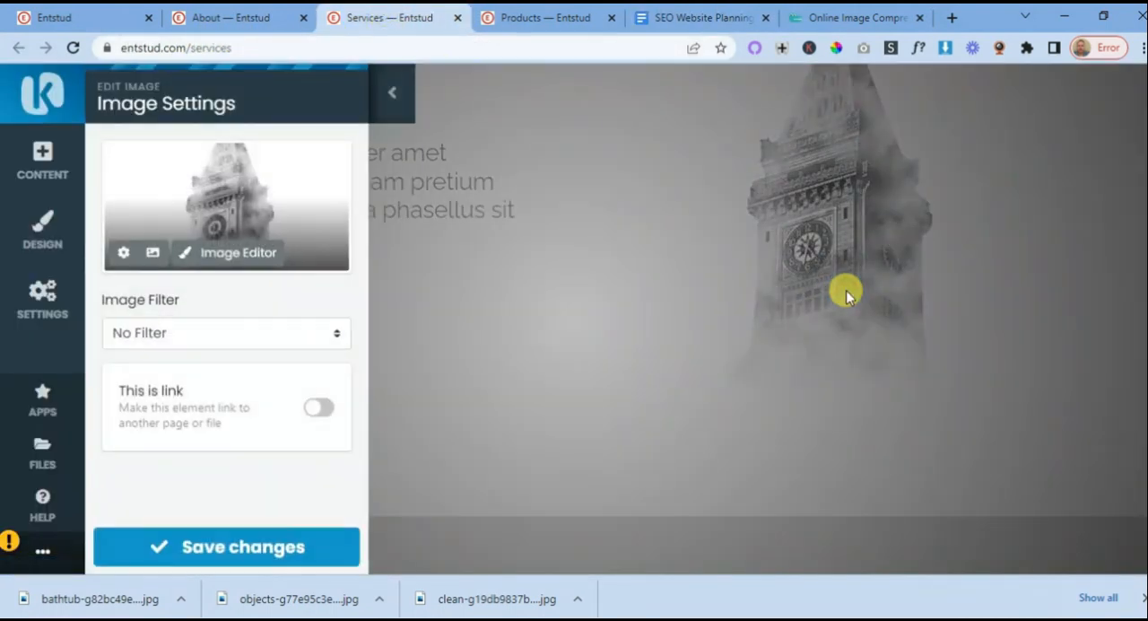
{"action": "left_click", "coordinate": [151, 257]}
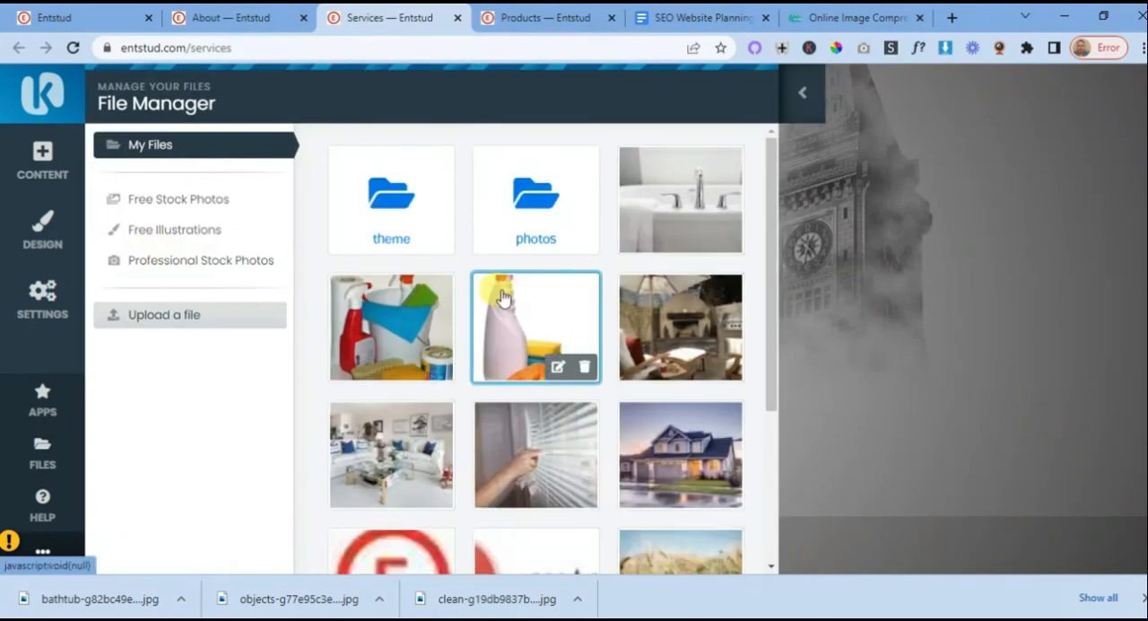
{"action": "left_click", "coordinate": [689, 446]}
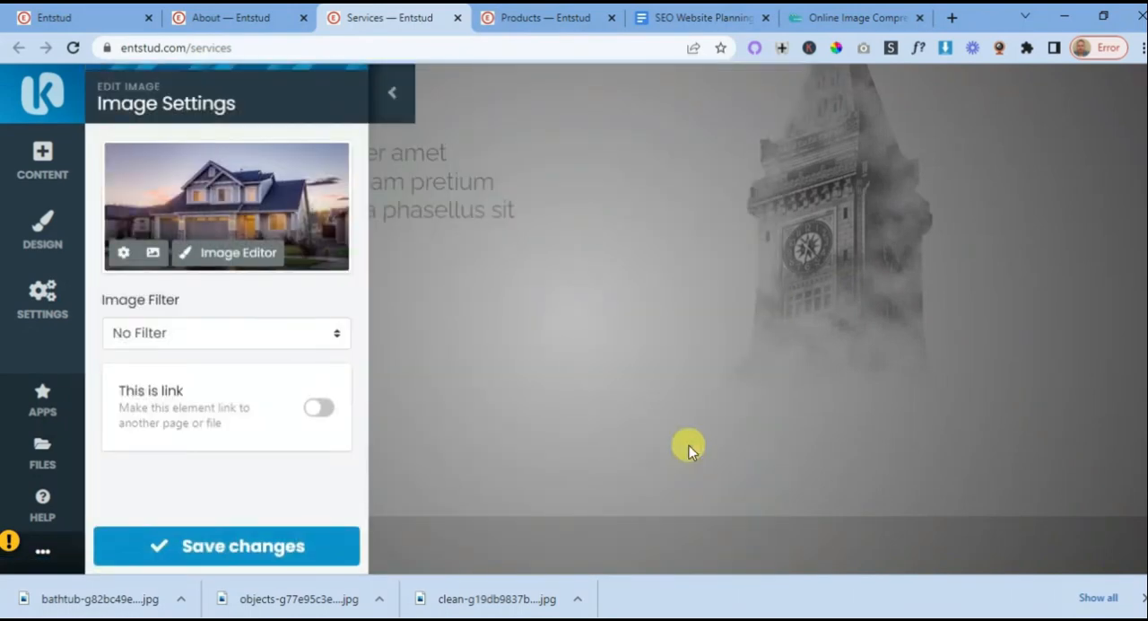
{"action": "left_click", "coordinate": [242, 547]}
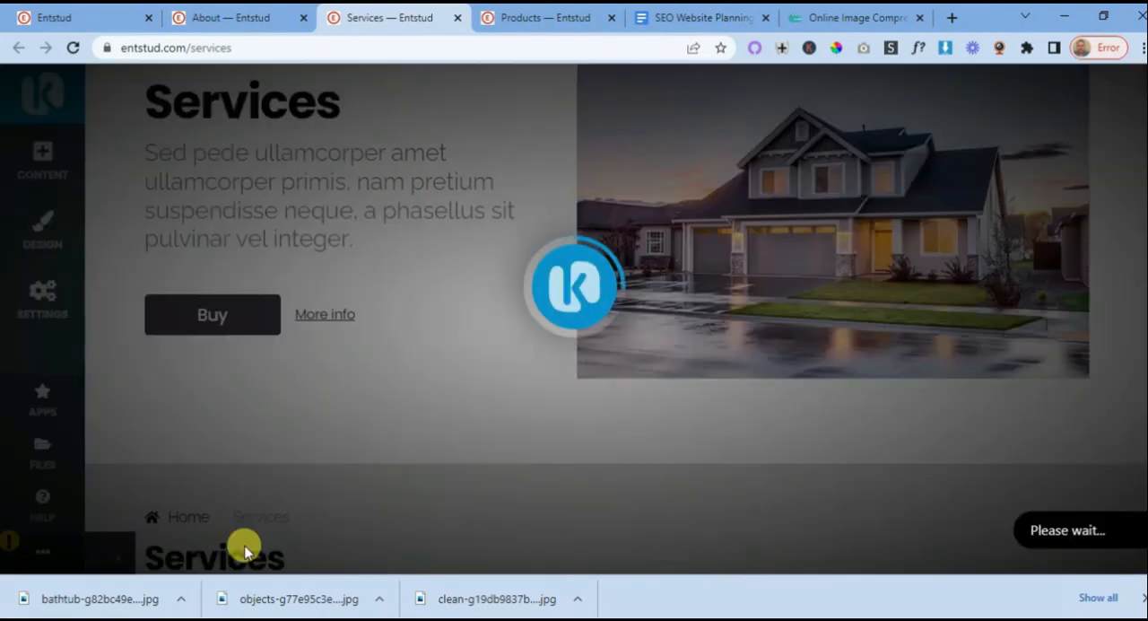
{"action": "scroll", "coordinate": [722, 339], "scroll_direction": "up", "scroll_amount": 2}
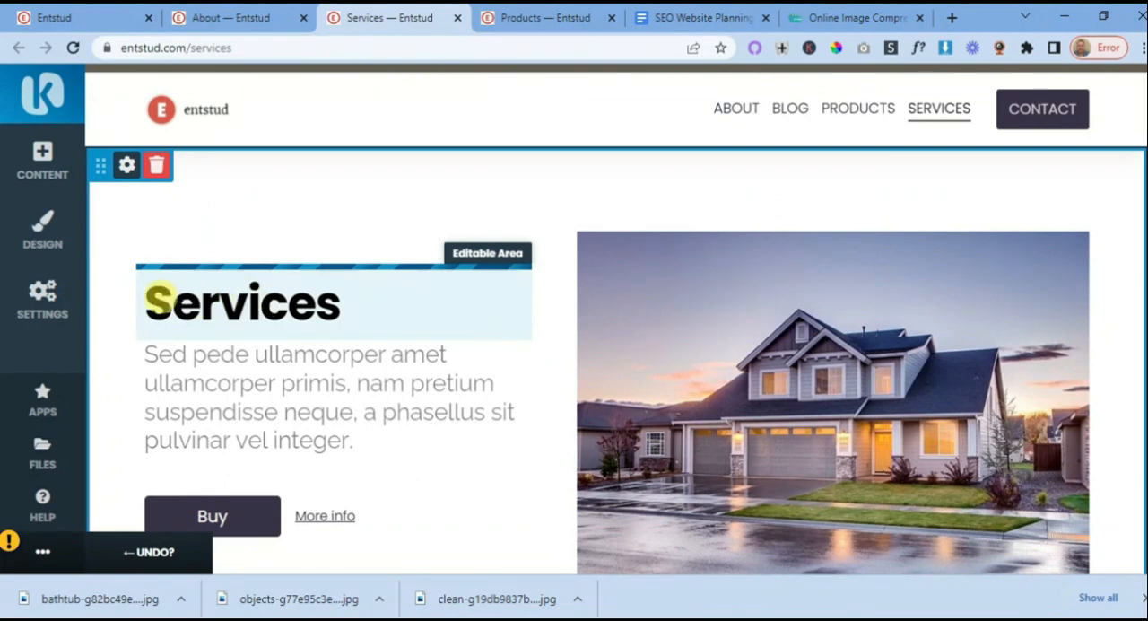
{"action": "left_click", "coordinate": [140, 302]}
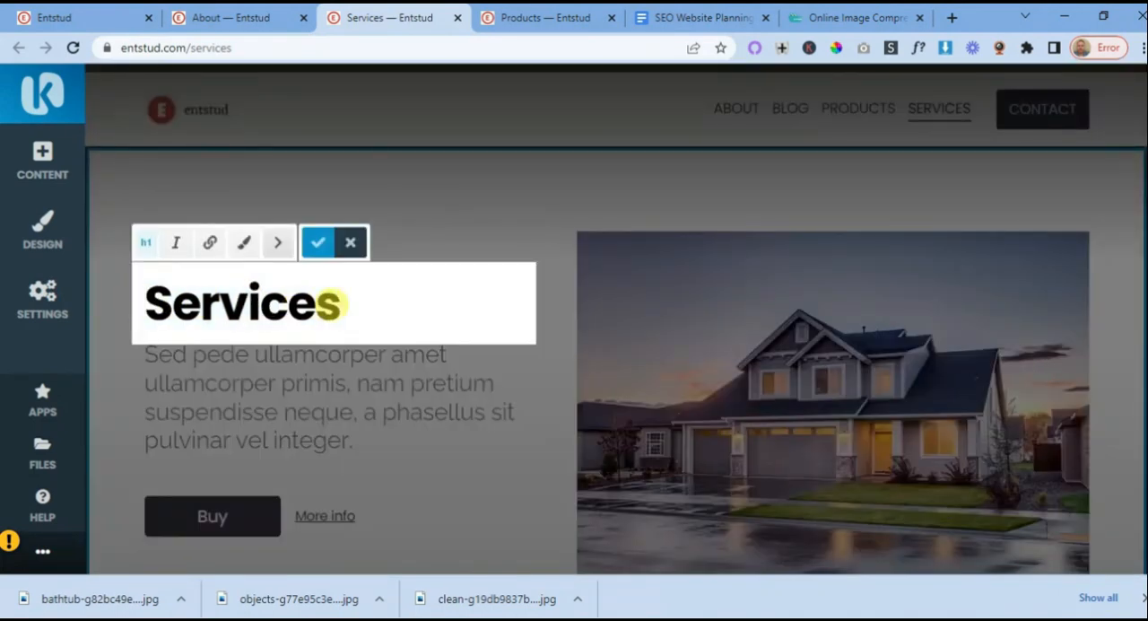
{"action": "left_click", "coordinate": [470, 482]}
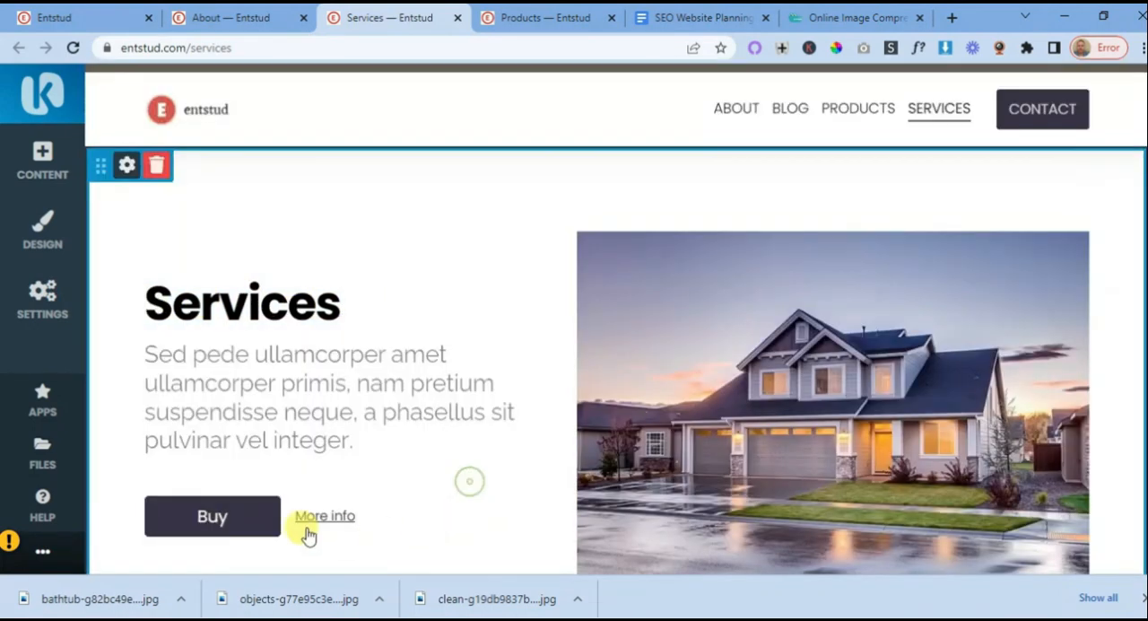
{"action": "left_click", "coordinate": [214, 519]}
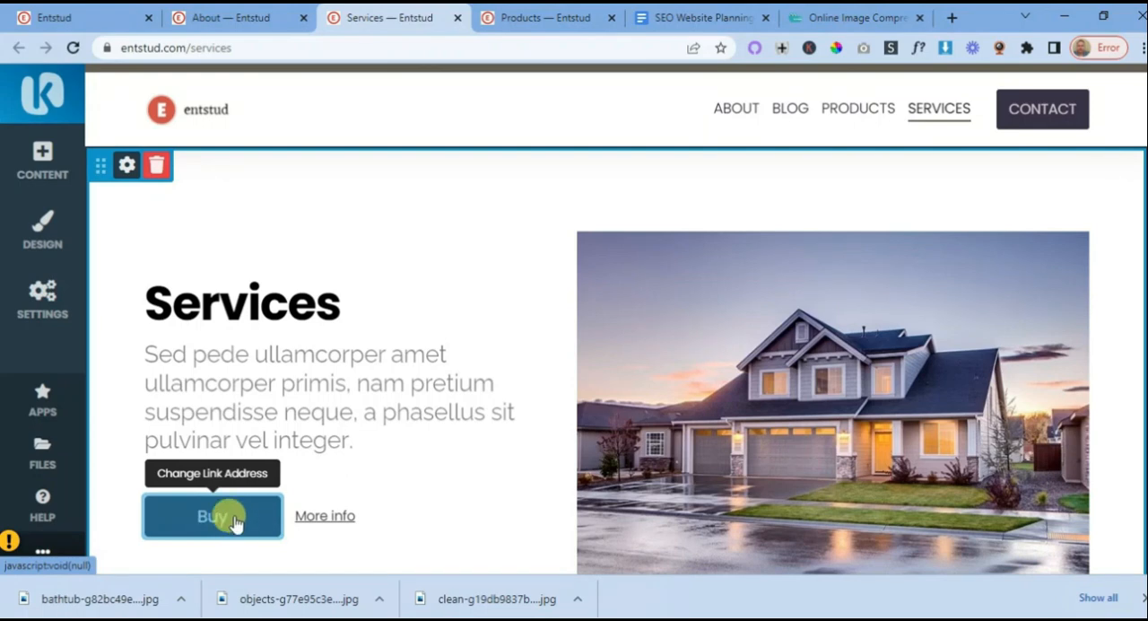
{"action": "left_click", "coordinate": [72, 16]}
{"action": "left_click", "coordinate": [178, 48]}
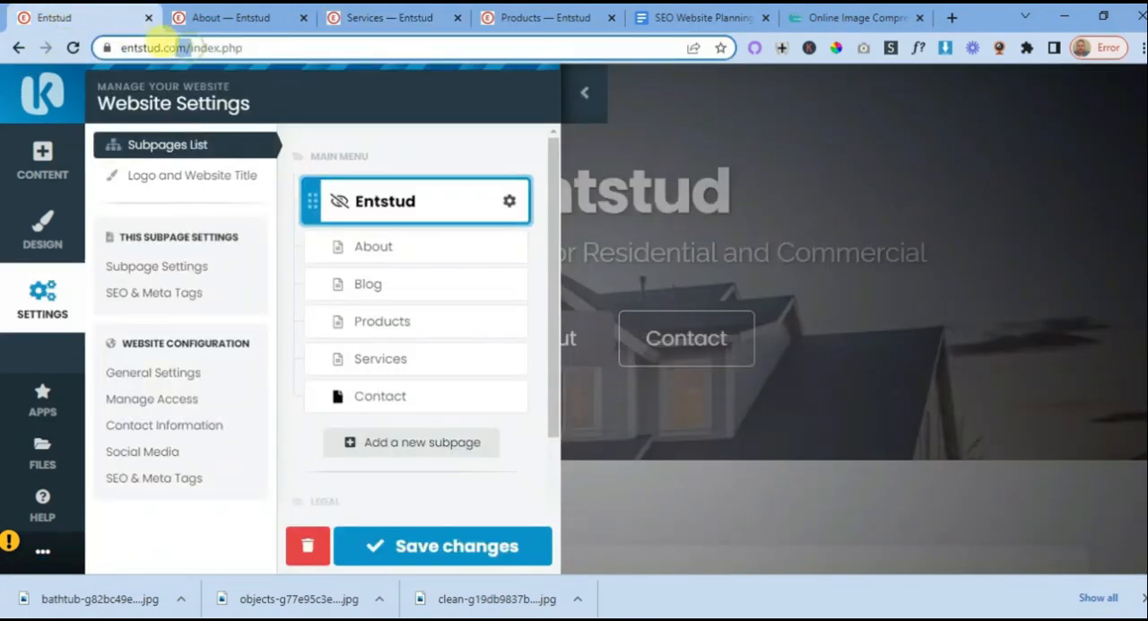
{"action": "left_click_drag", "start_coordinate": [106, 46], "coordinate": [210, 52]}
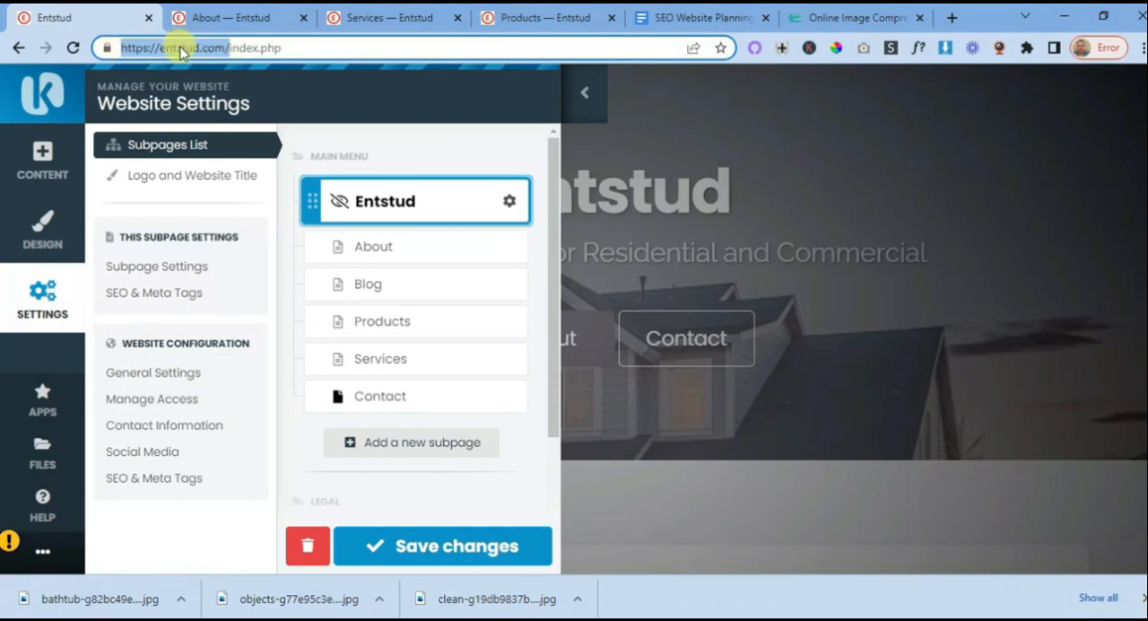
{"action": "right_click", "coordinate": [181, 52]}
{"action": "left_click", "coordinate": [224, 166]}
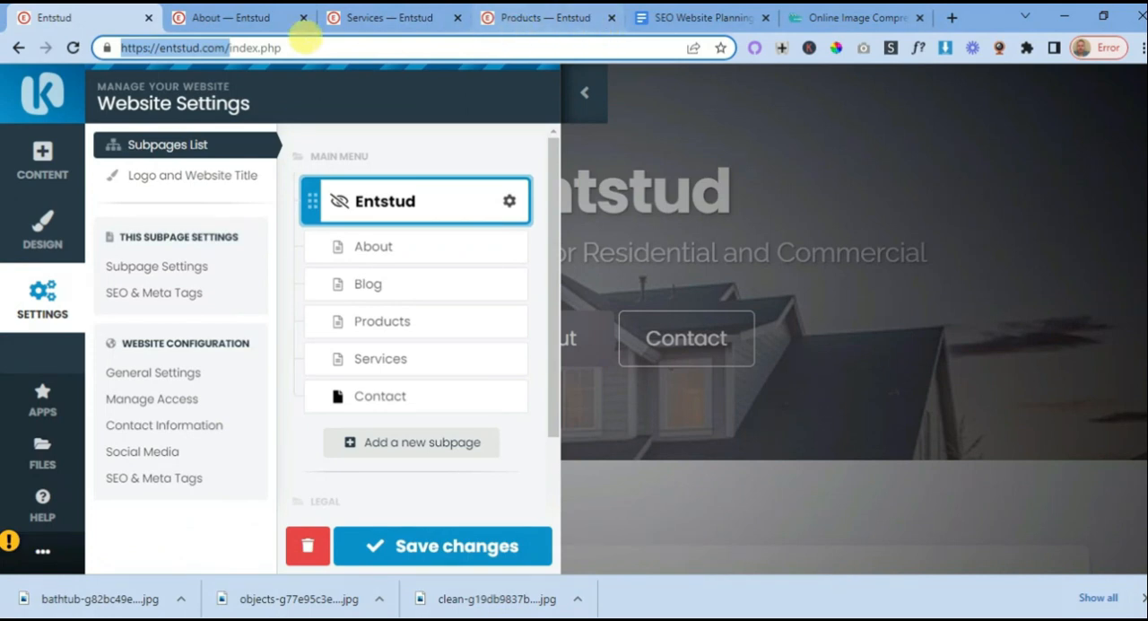
{"action": "left_click", "coordinate": [240, 19]}
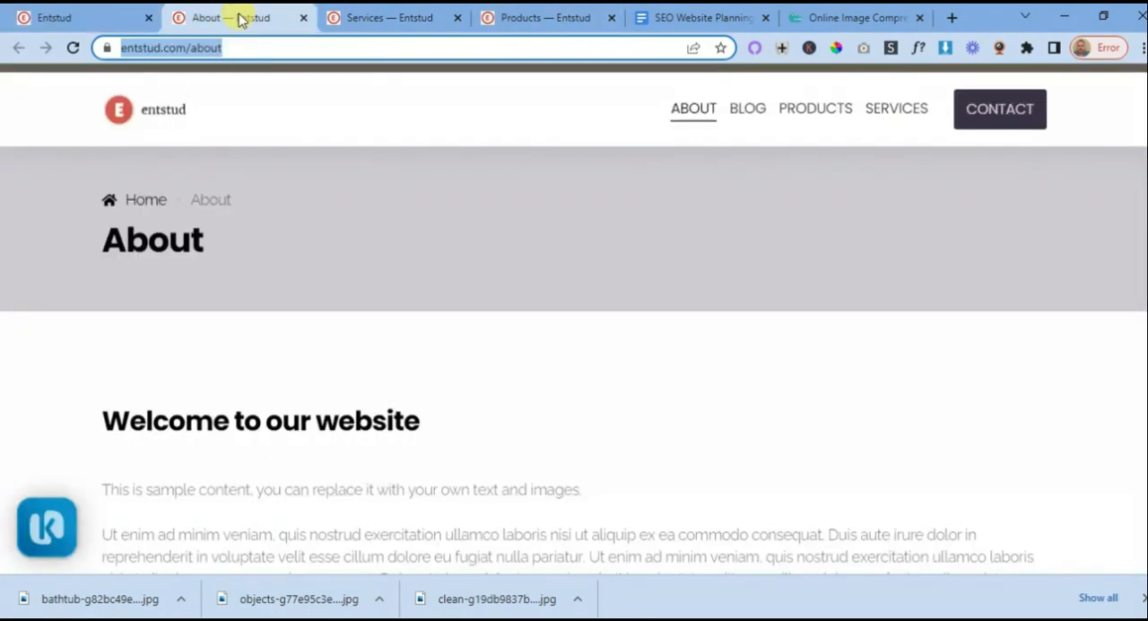
{"action": "left_click", "coordinate": [375, 15]}
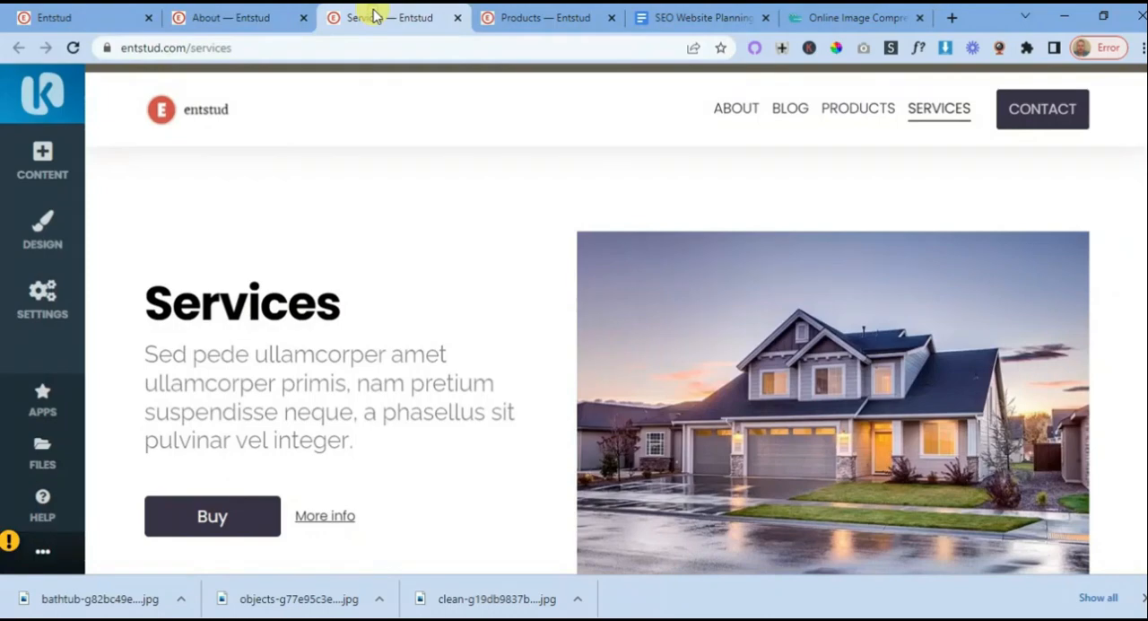
{"action": "left_click", "coordinate": [222, 522]}
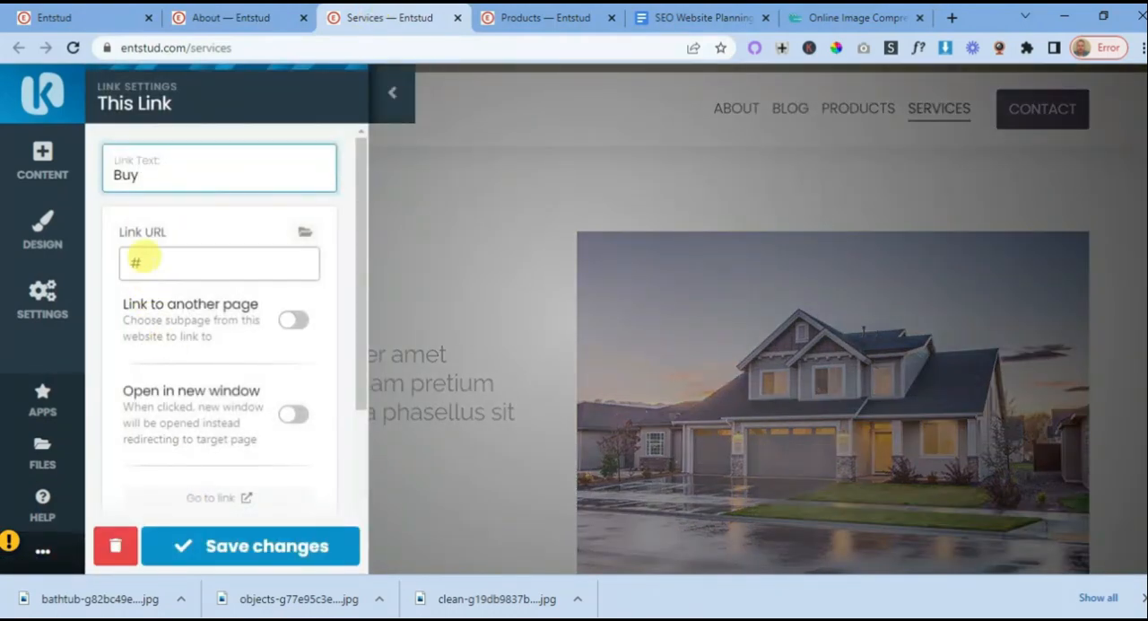
{"action": "left_click", "coordinate": [143, 260]}
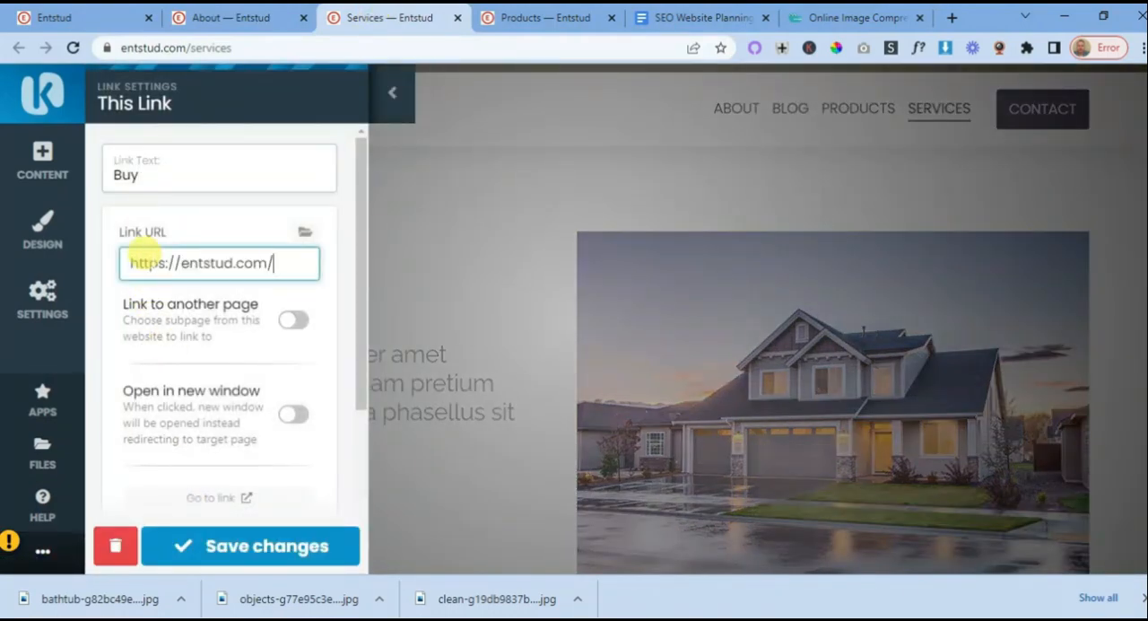
{"action": "left_click", "coordinate": [113, 166]}
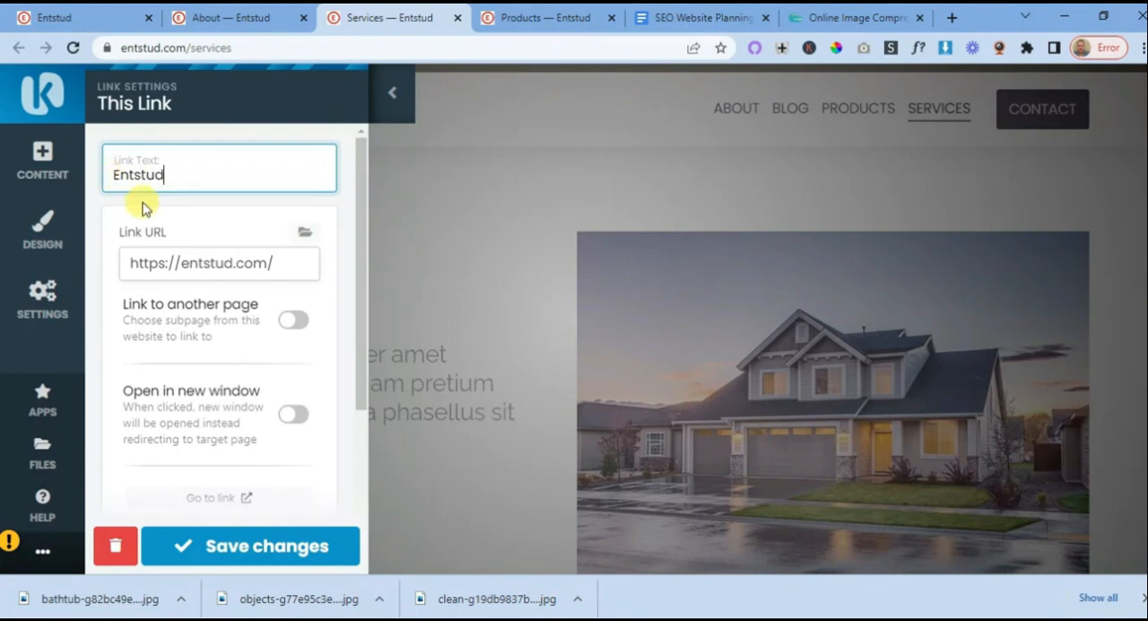
{"action": "left_click", "coordinate": [255, 545]}
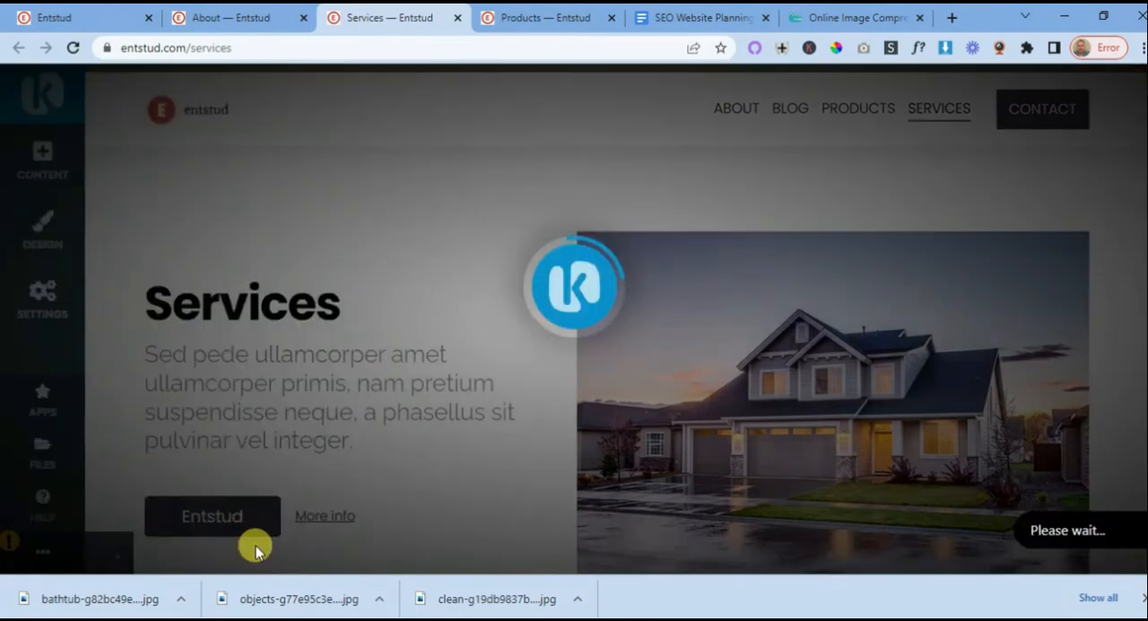
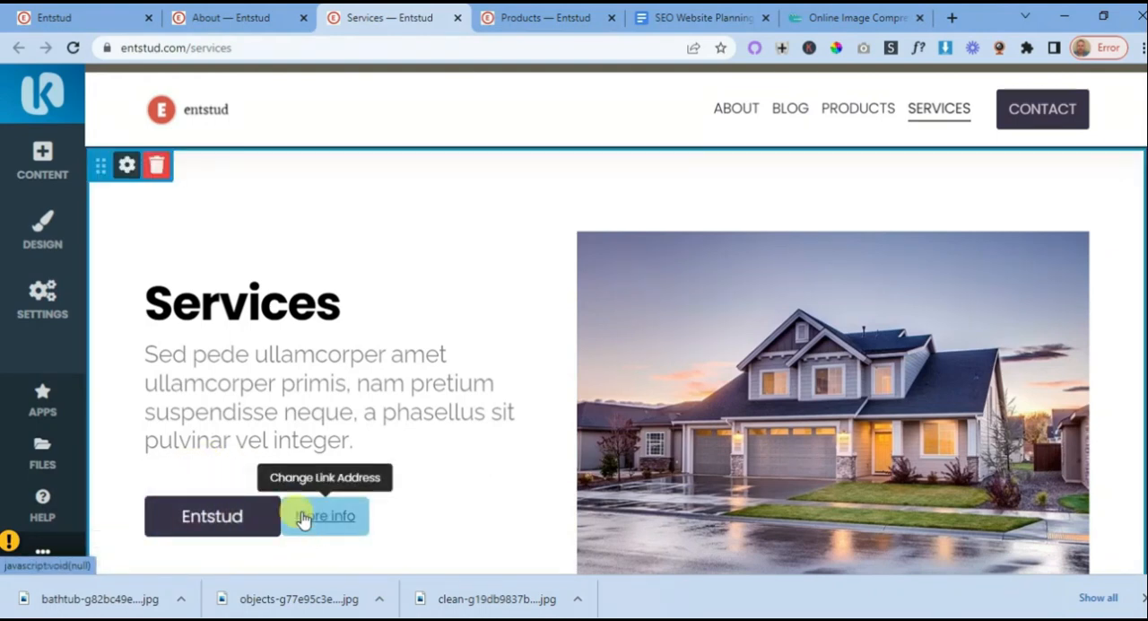
- In the SEO Website Planning 101 document, change the Service 1 plan's closing button line to "Button to Contact"
{"action": "left_click", "coordinate": [712, 18]}
{"action": "scroll", "coordinate": [590, 289], "scroll_direction": "up", "scroll_amount": 8}
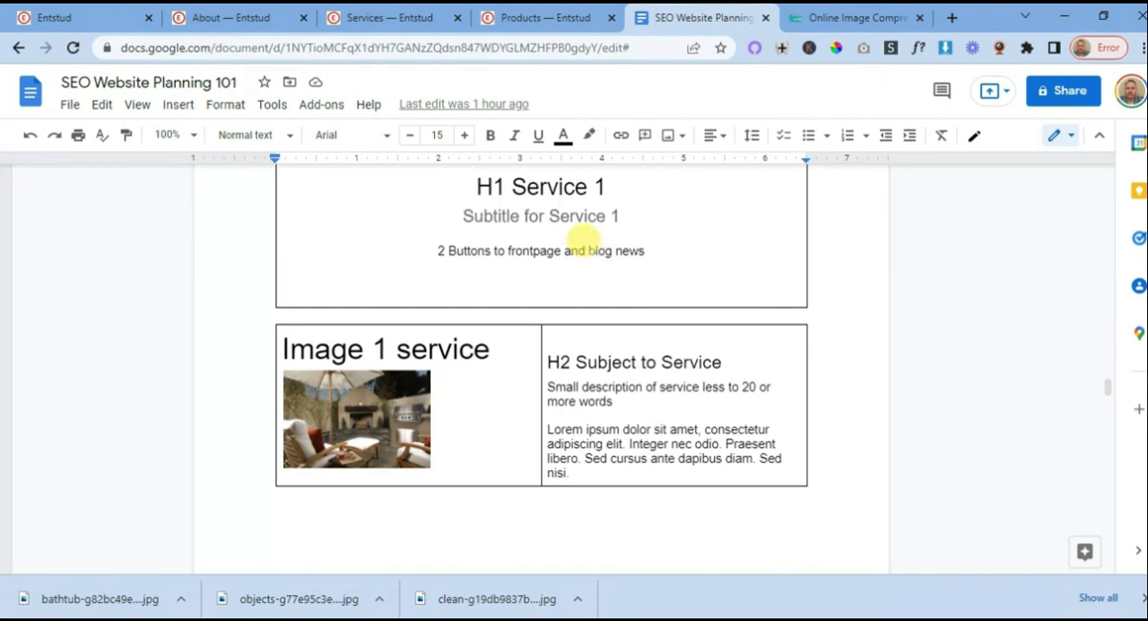
{"action": "scroll", "coordinate": [615, 255], "scroll_direction": "down", "scroll_amount": 15}
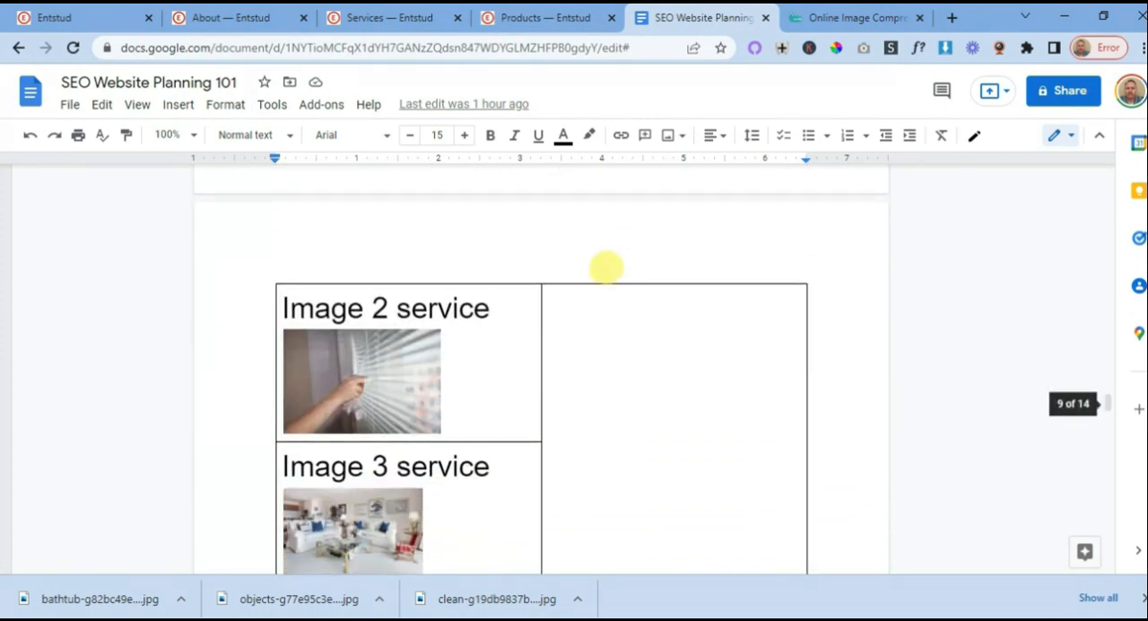
{"action": "scroll", "coordinate": [606, 267], "scroll_direction": "up", "scroll_amount": 2}
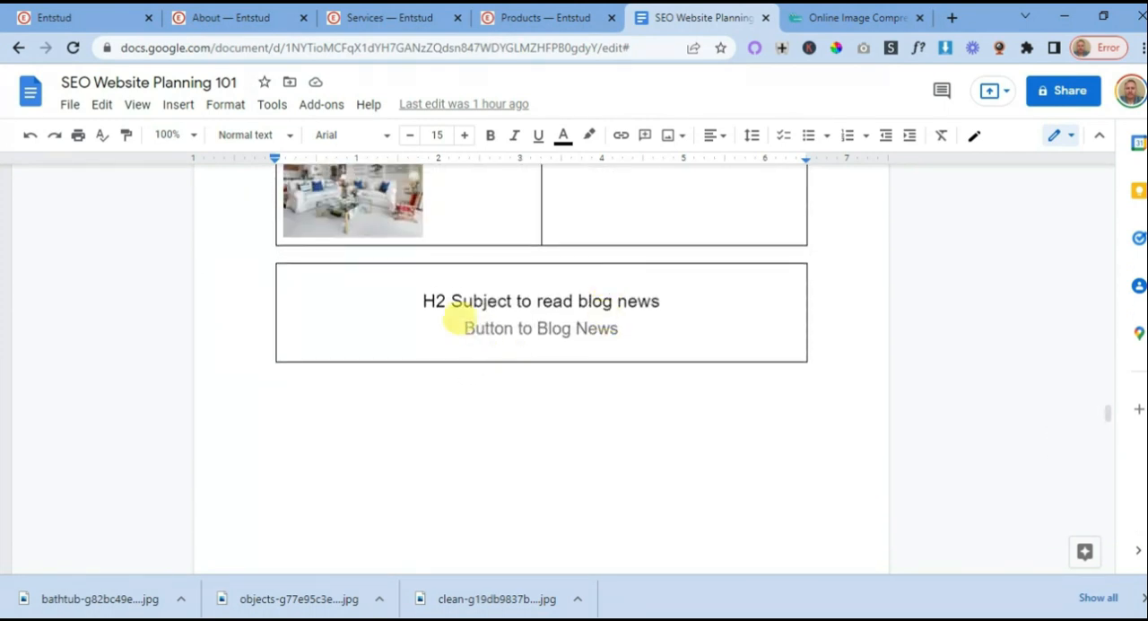
{"action": "scroll", "coordinate": [582, 330], "scroll_direction": "up", "scroll_amount": 10}
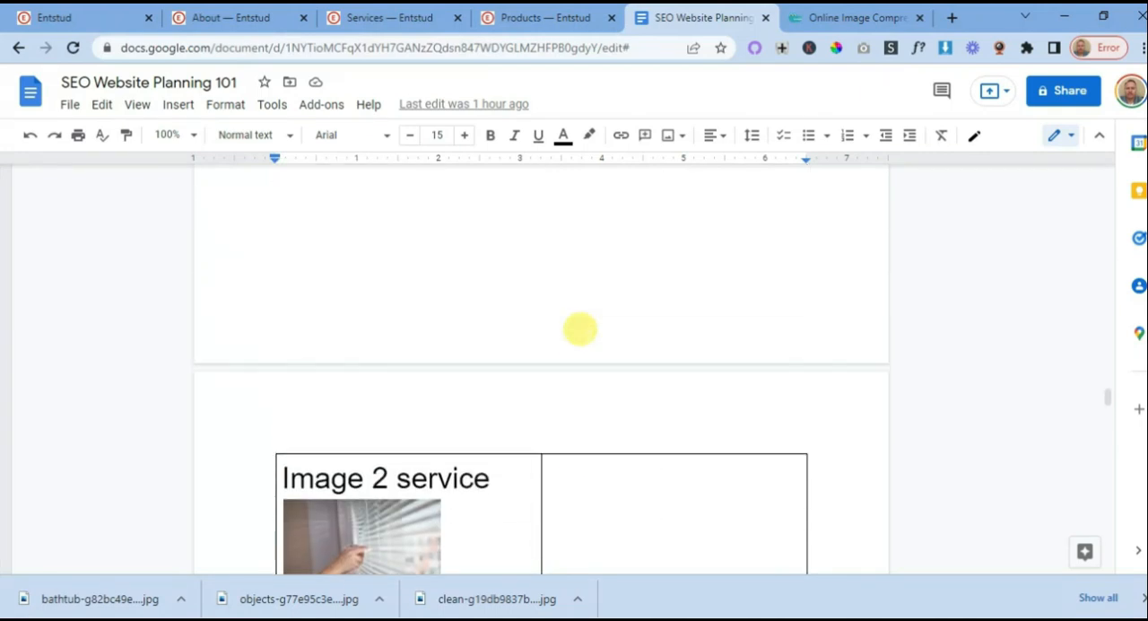
{"action": "scroll", "coordinate": [568, 307], "scroll_direction": "up", "scroll_amount": 2}
{"action": "scroll", "coordinate": [579, 310], "scroll_direction": "down", "scroll_amount": 4}
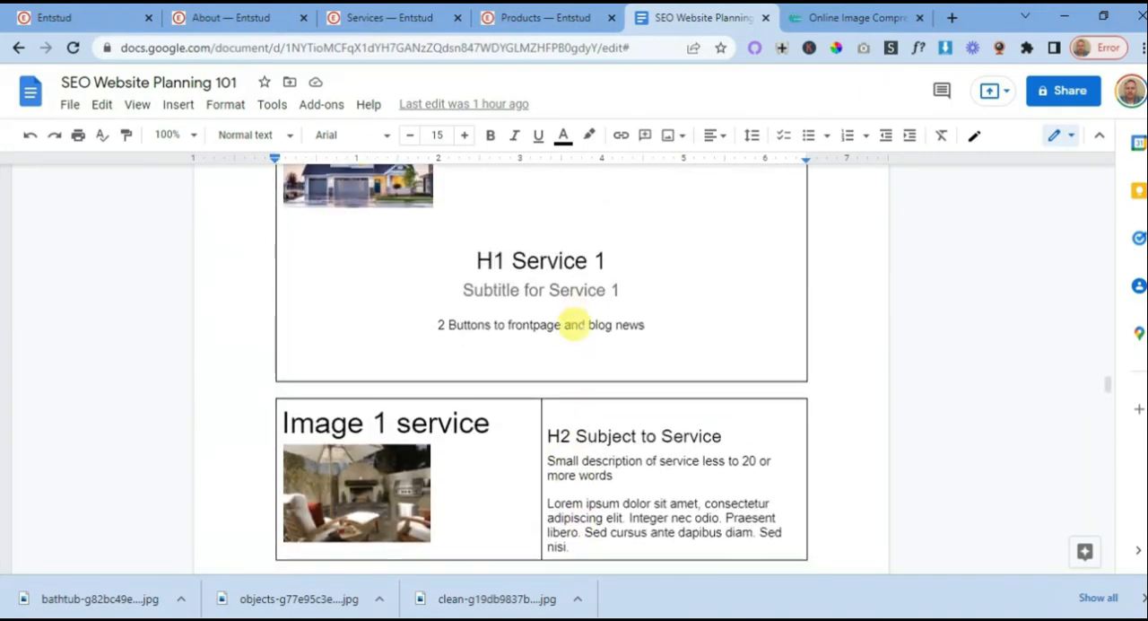
{"action": "scroll", "coordinate": [583, 262], "scroll_direction": "down", "scroll_amount": 15}
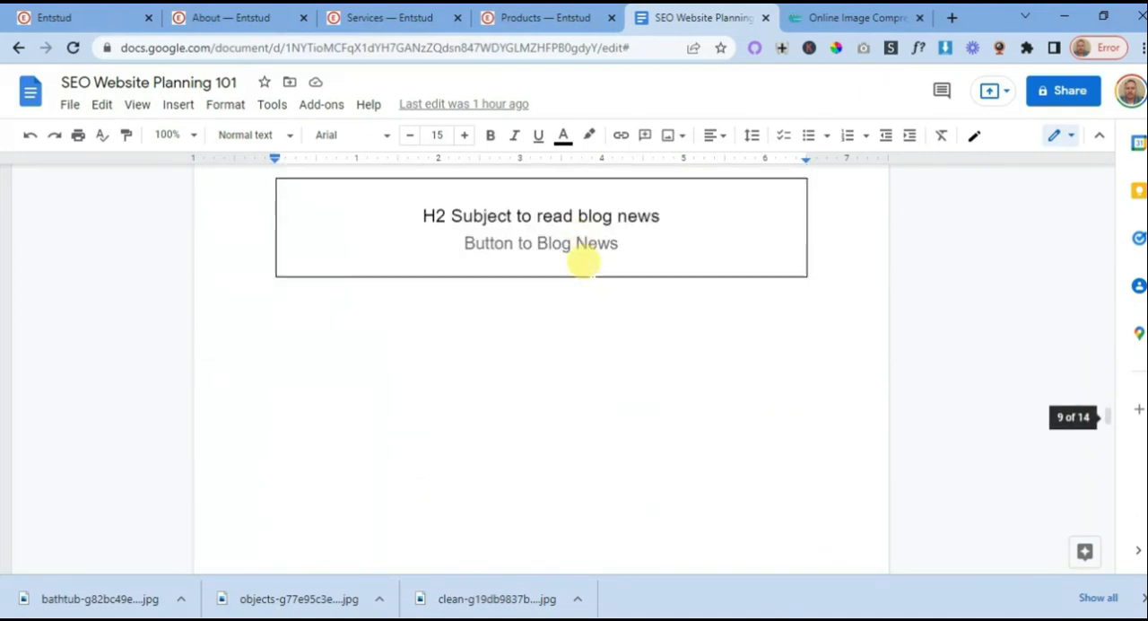
{"action": "scroll", "coordinate": [583, 262], "scroll_direction": "up", "scroll_amount": 8}
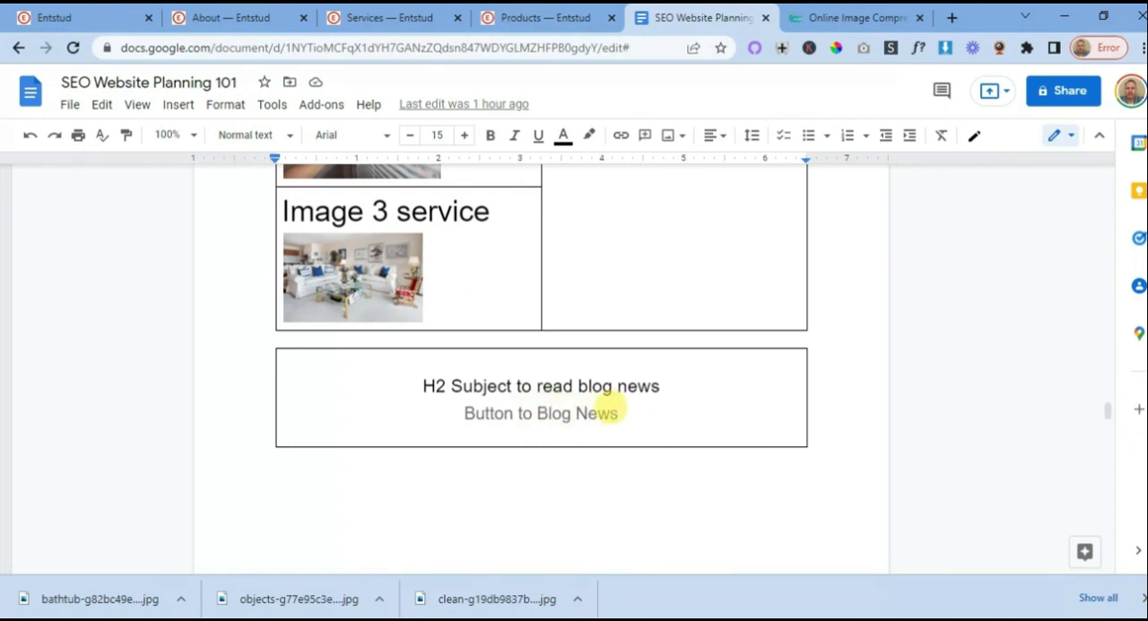
{"action": "left_click_drag", "start_coordinate": [620, 412], "coordinate": [547, 402]}
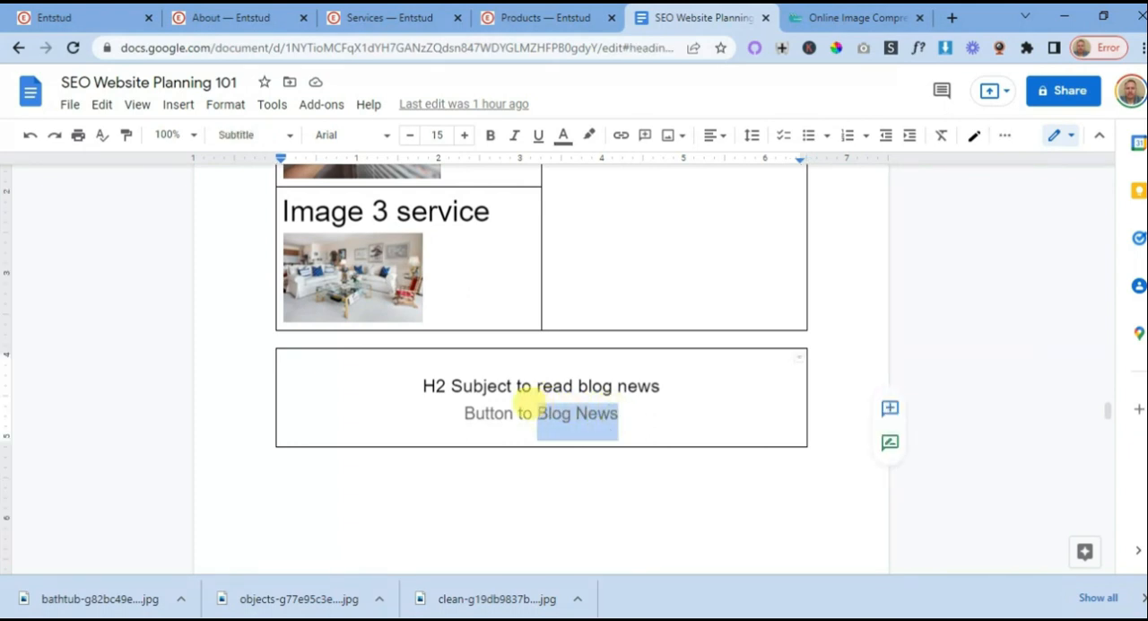
{"action": "type", "text": "Cont"}
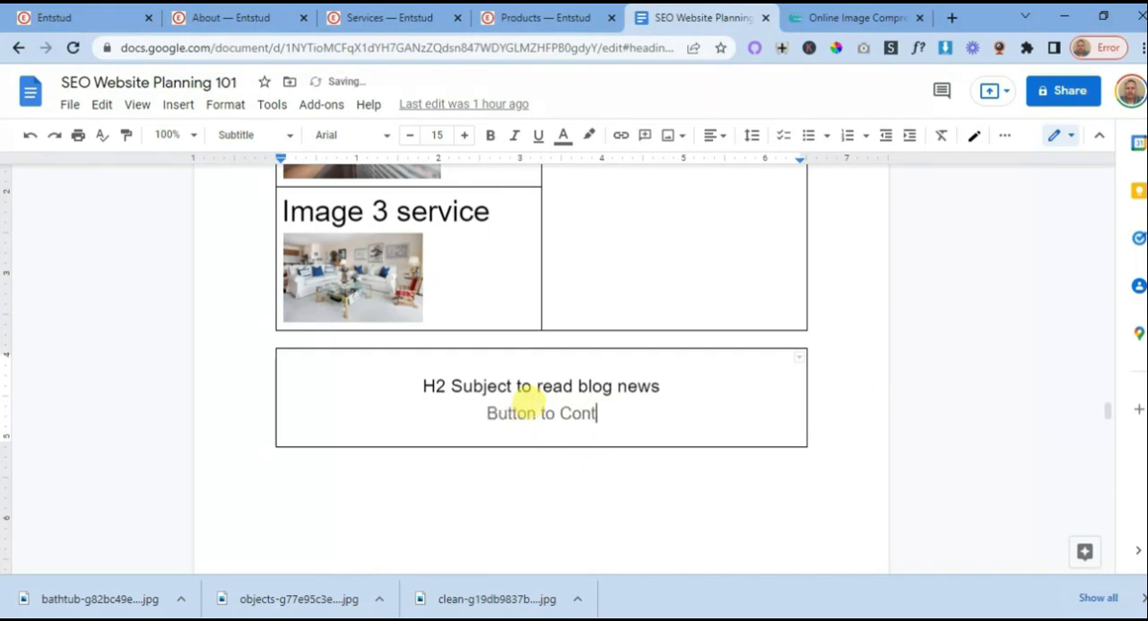
{"action": "type", "text": "act"}
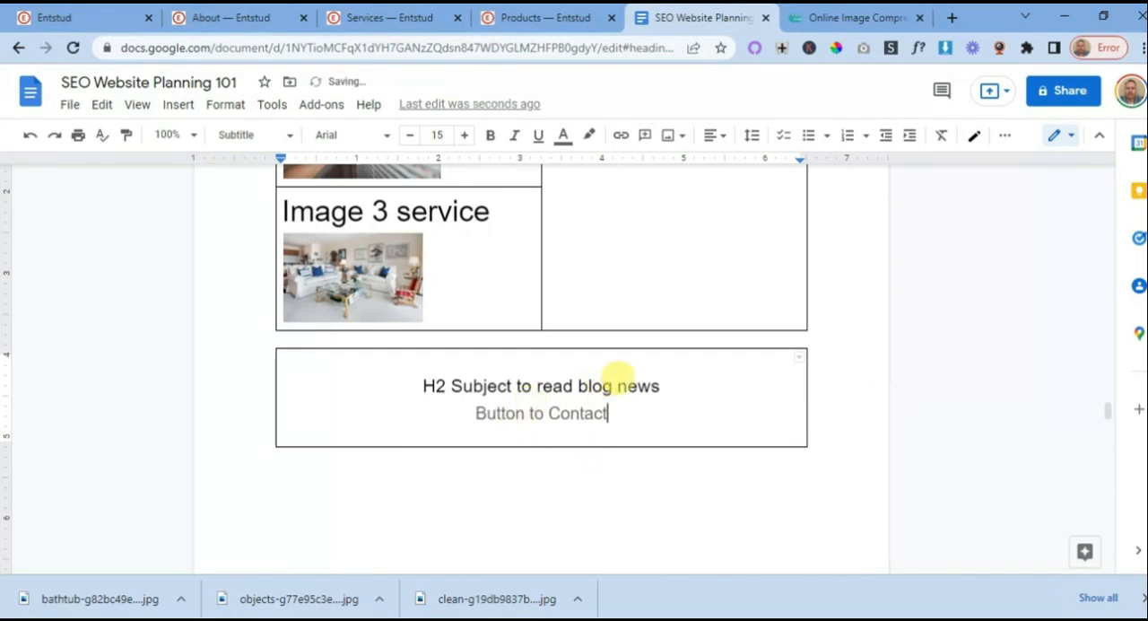
- Reword the H2 heading above the Service 1 plan's "Button to Contact" line as "H2 Got questions we have answers"
{"action": "scroll", "coordinate": [619, 369], "scroll_direction": "up", "scroll_amount": 10}
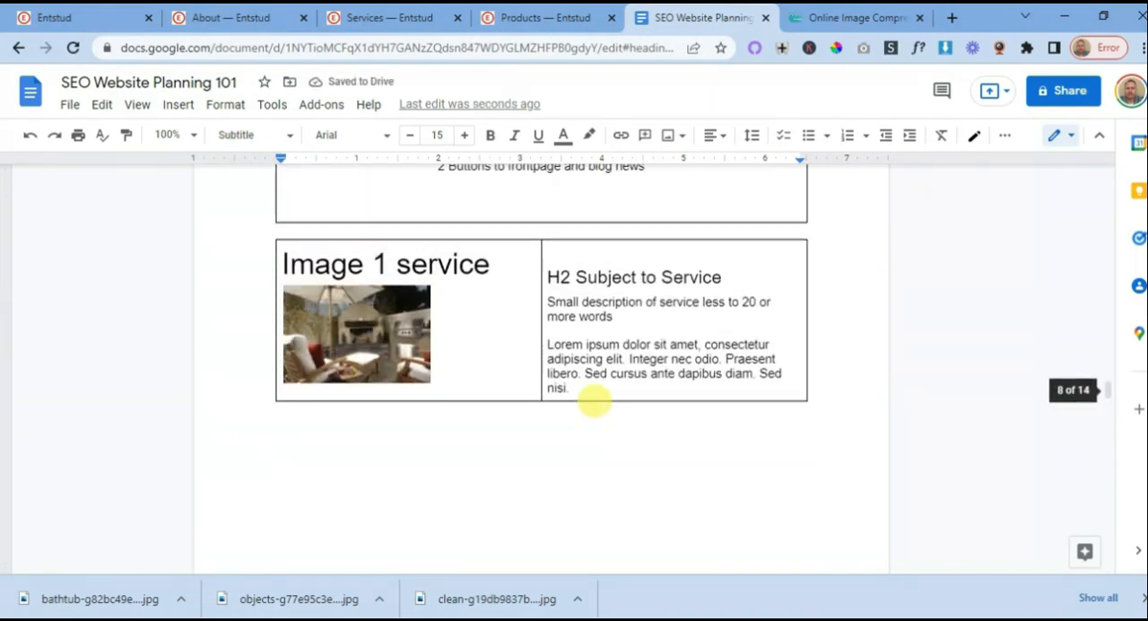
{"action": "scroll", "coordinate": [594, 395], "scroll_direction": "up", "scroll_amount": 4}
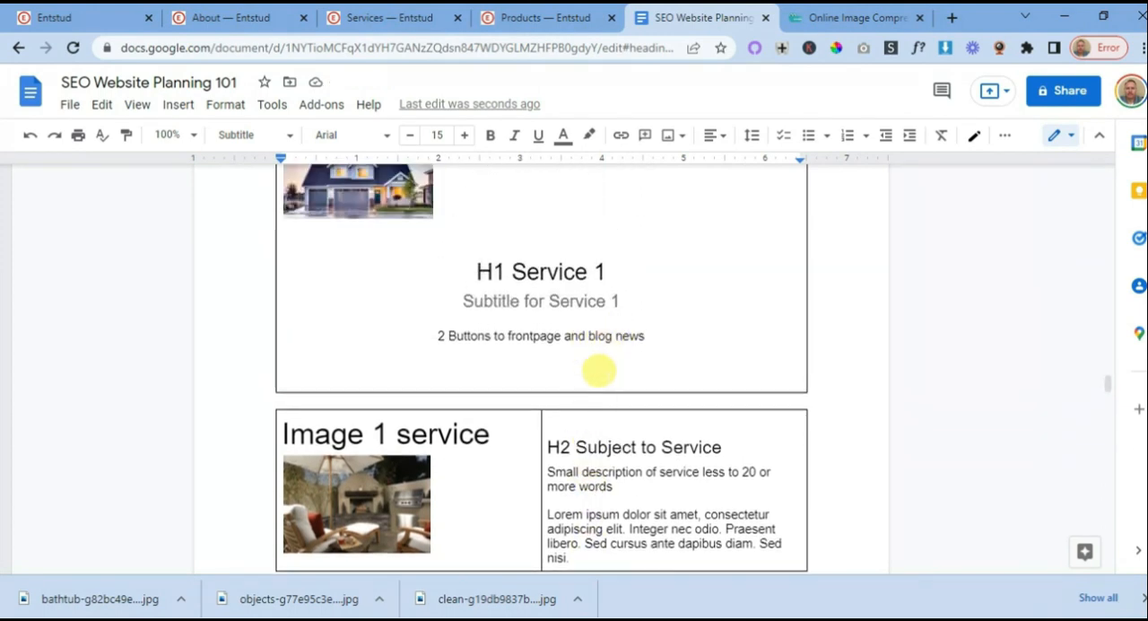
{"action": "scroll", "coordinate": [594, 331], "scroll_direction": "down", "scroll_amount": 7}
{"action": "scroll", "coordinate": [589, 334], "scroll_direction": "down", "scroll_amount": 15}
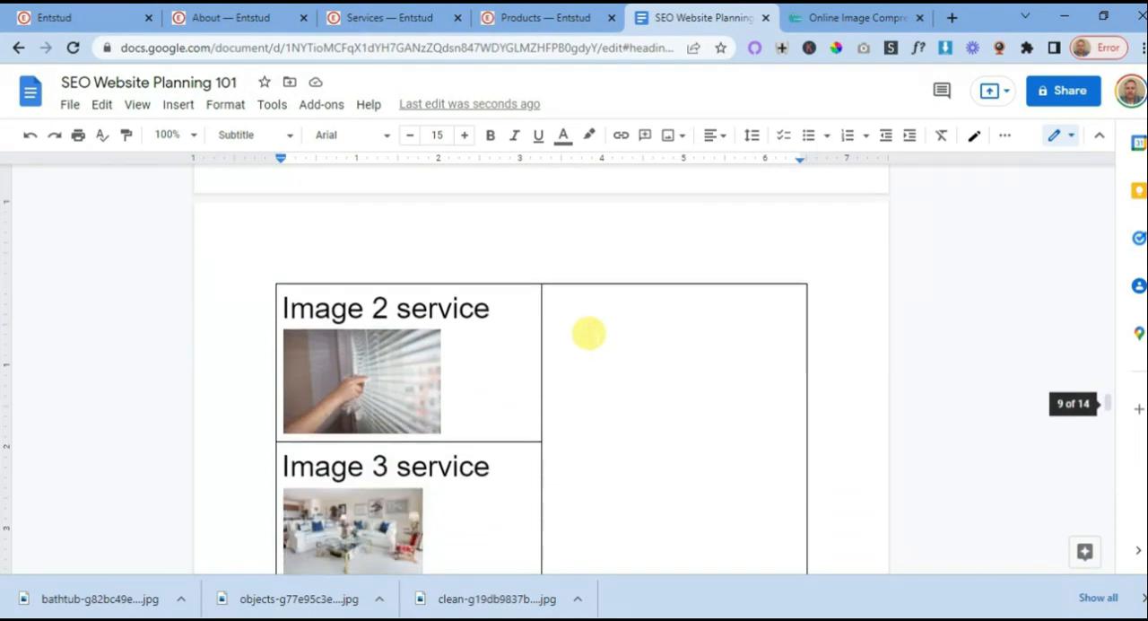
{"action": "triple_click", "coordinate": [583, 298]}
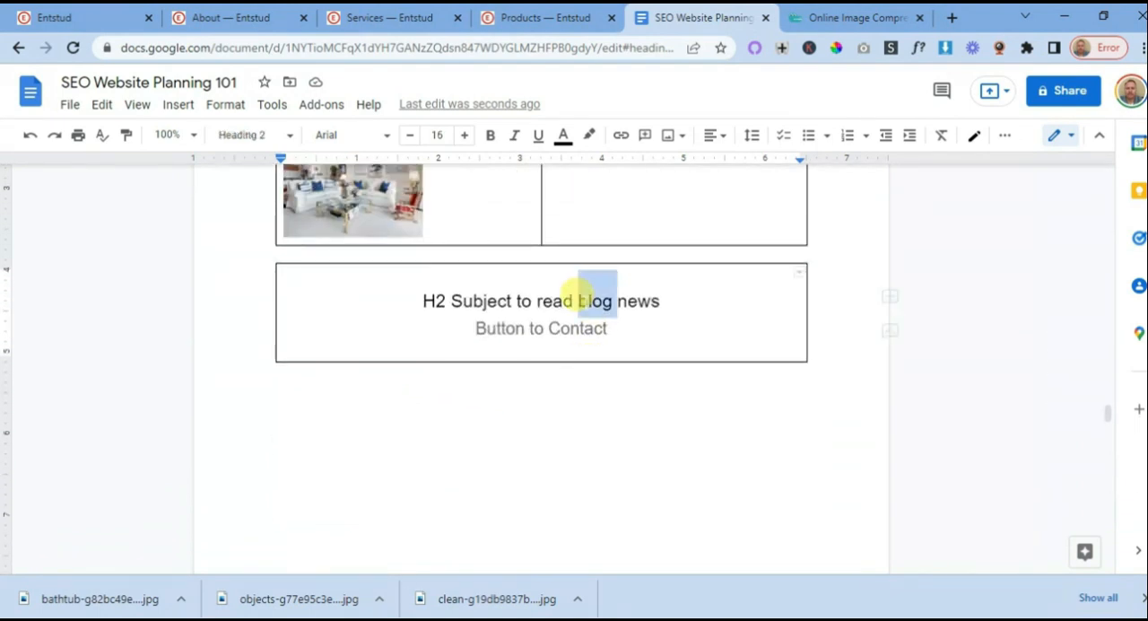
{"action": "left_click_drag", "start_coordinate": [667, 296], "coordinate": [436, 299]}
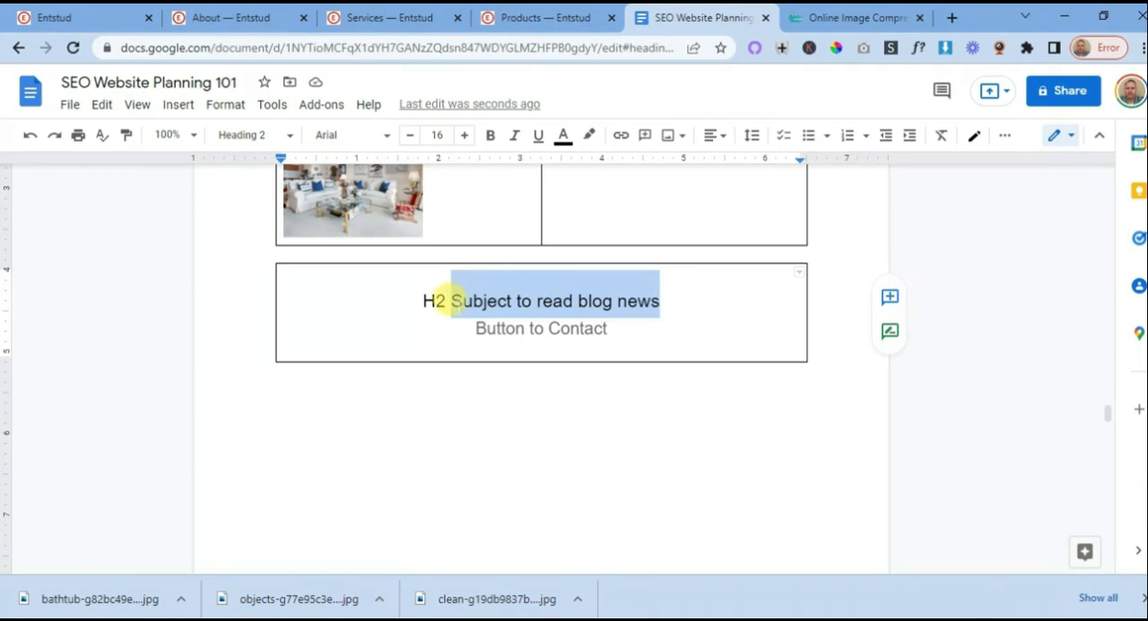
{"action": "type", "text": "Got"}
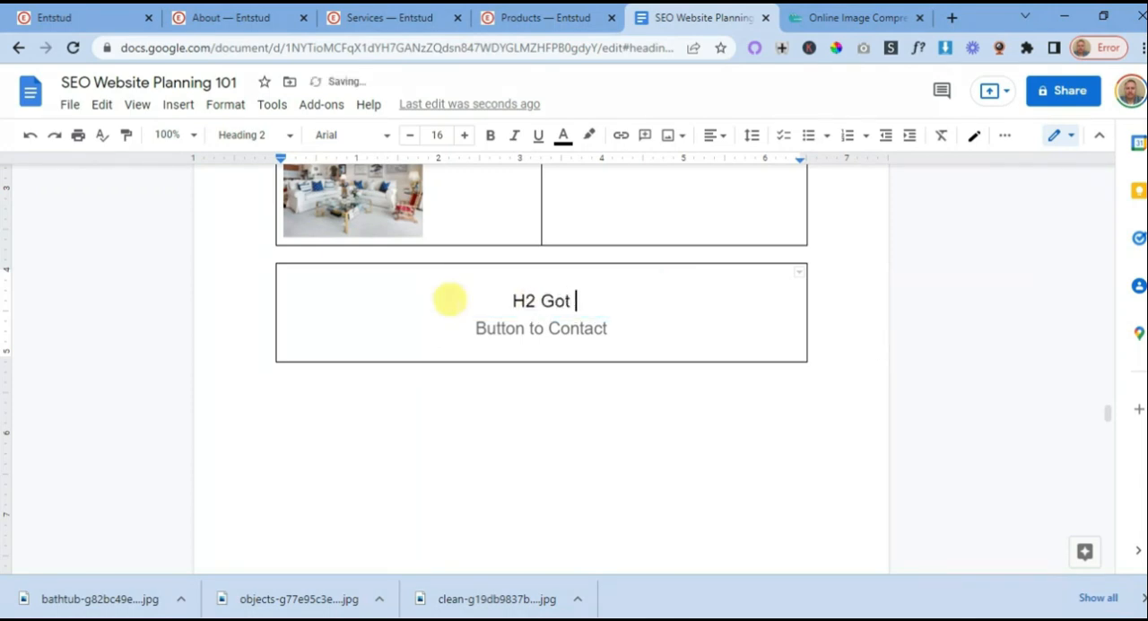
{"action": "type", "text": " quest"}
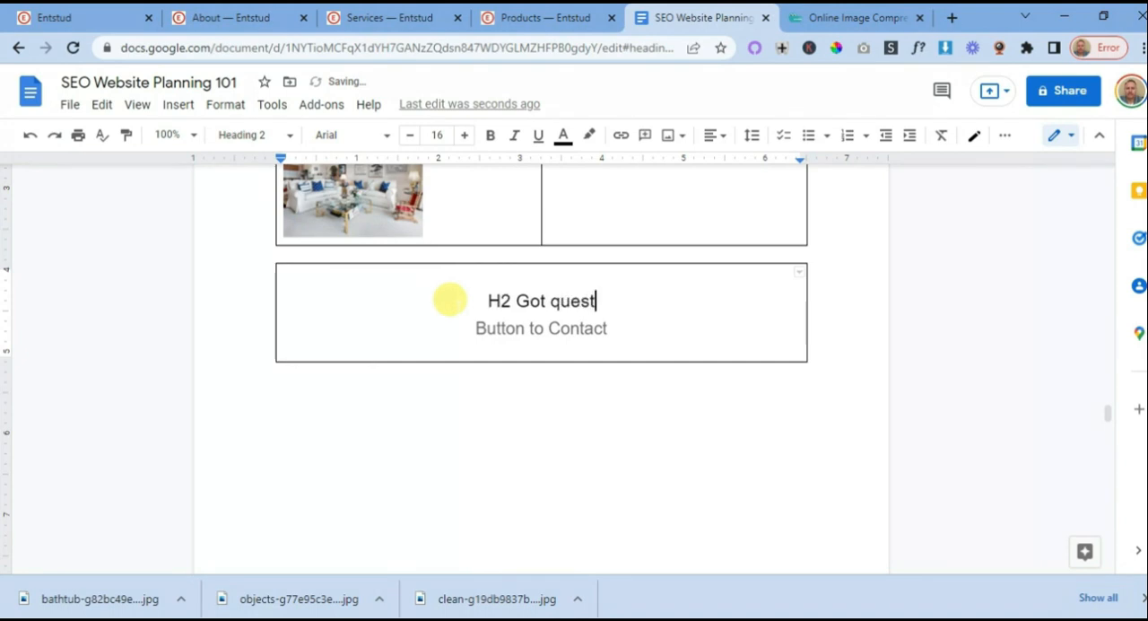
{"action": "type", "text": "ions w"}
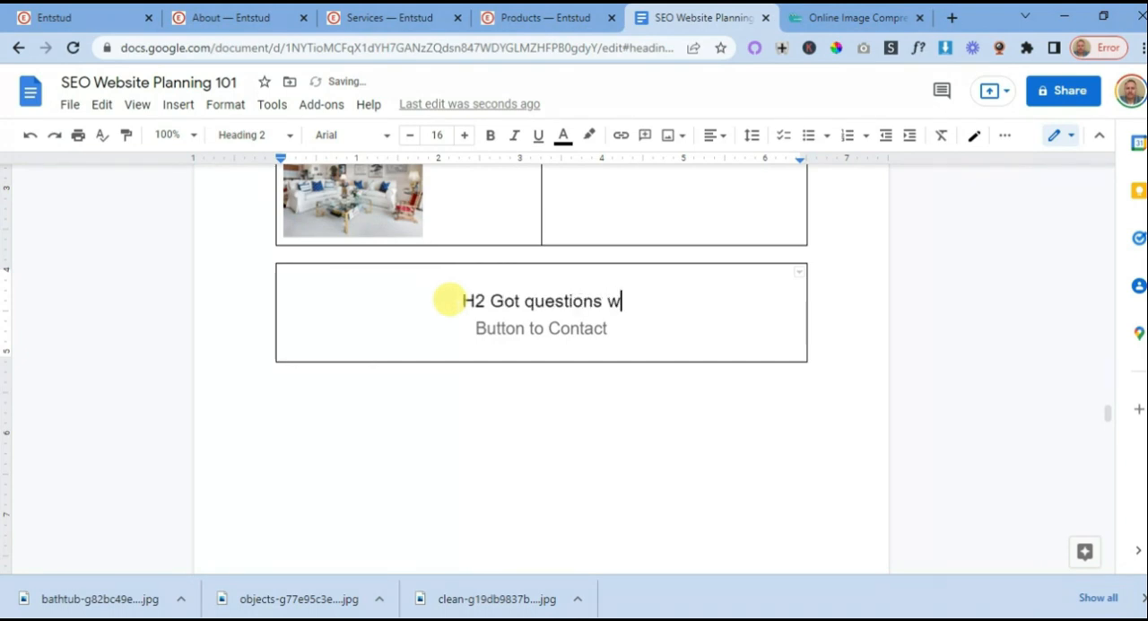
{"action": "type", "text": "e have a"}
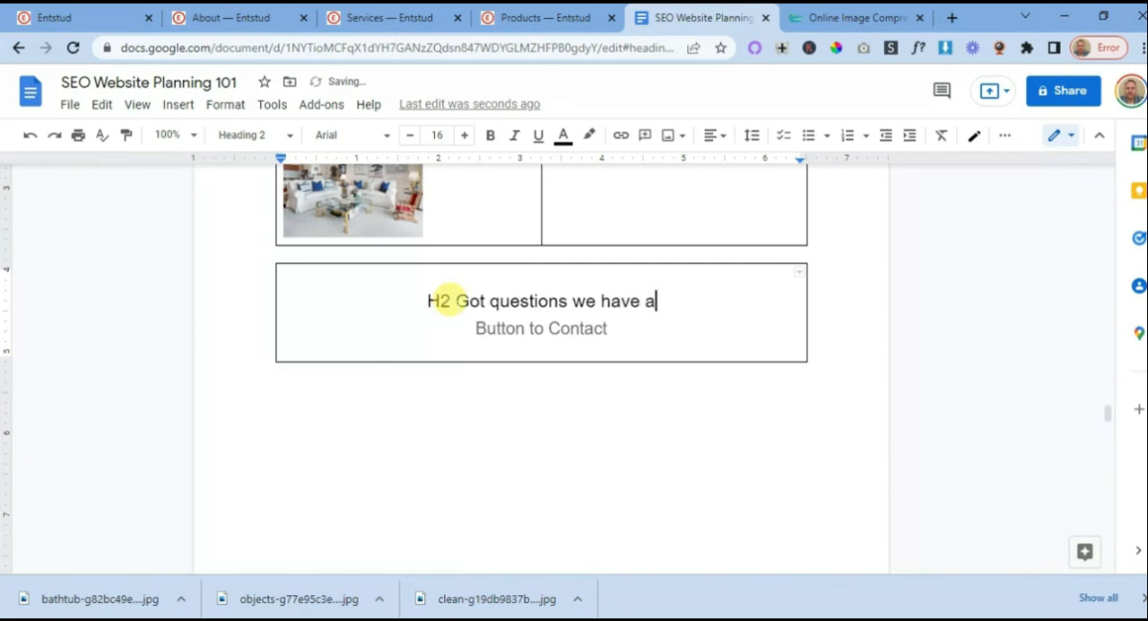
{"action": "type", "text": "nswers"}
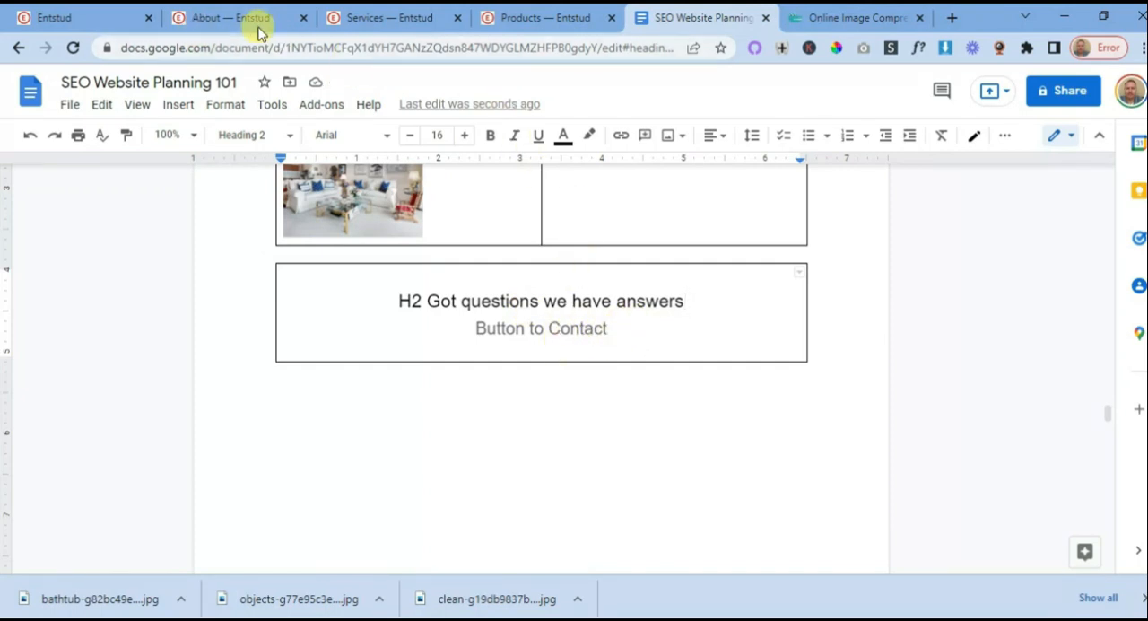
- Return to the Services page and open the Blog subpage from the site's subpages list in a new browser tab
{"action": "left_click", "coordinate": [370, 24]}
{"action": "scroll", "coordinate": [502, 341], "scroll_direction": "down", "scroll_amount": 3}
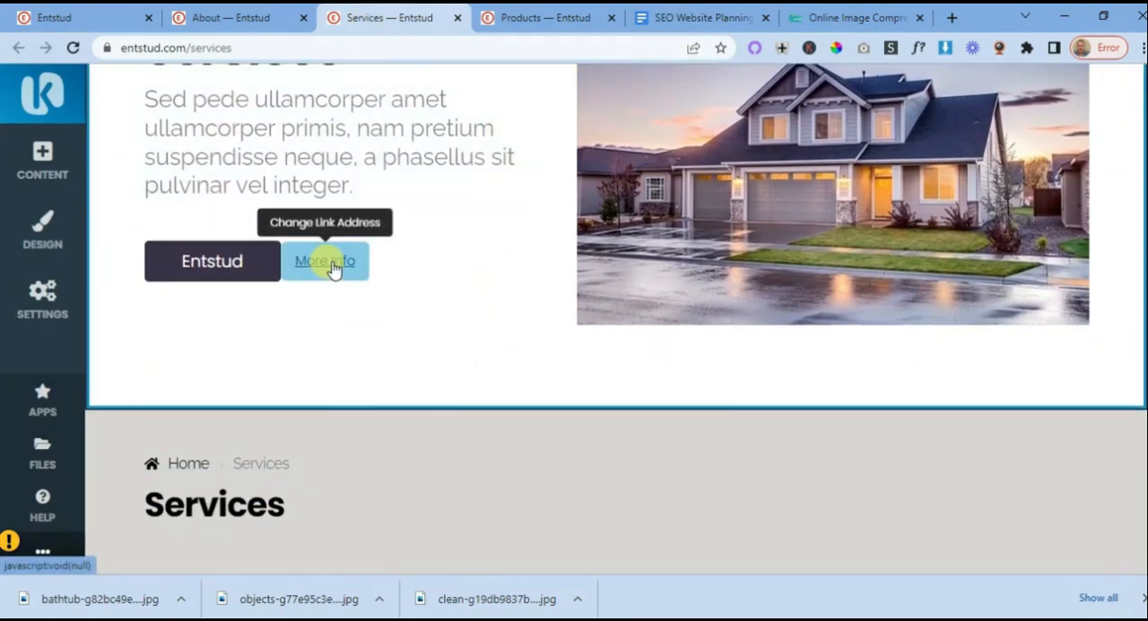
{"action": "left_click", "coordinate": [50, 307]}
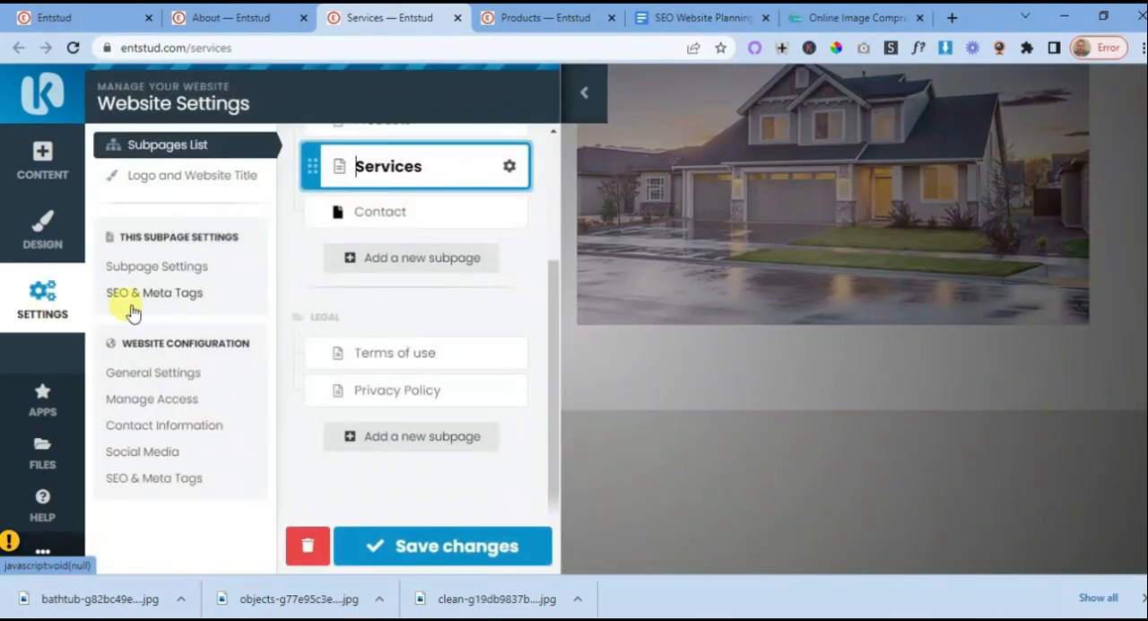
{"action": "scroll", "coordinate": [462, 251], "scroll_direction": "up", "scroll_amount": 2}
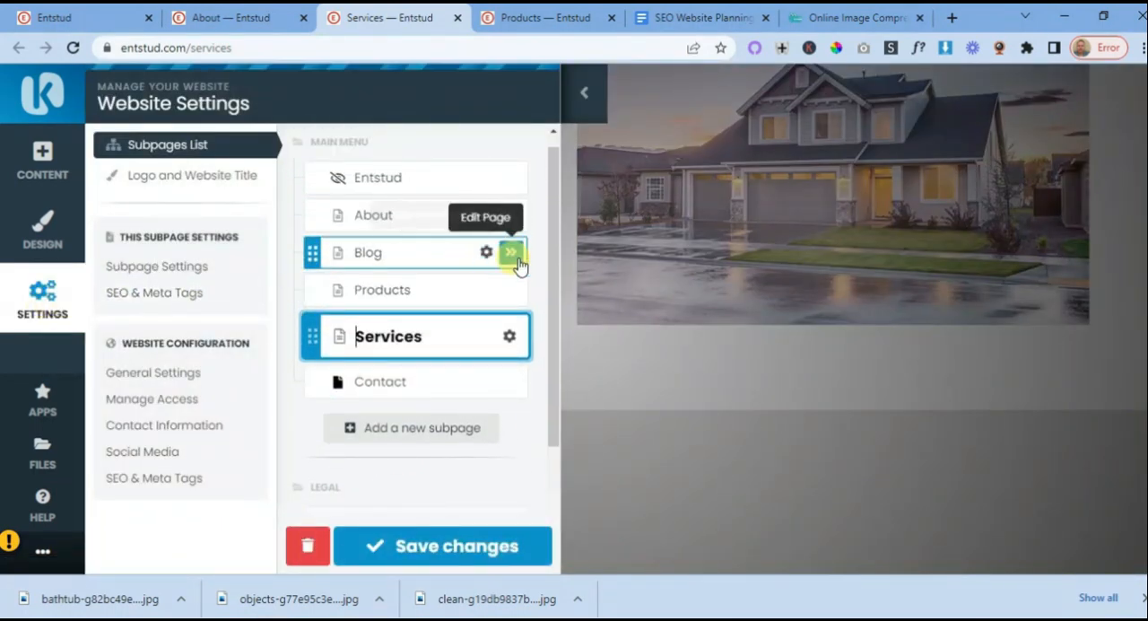
{"action": "right_click", "coordinate": [517, 257]}
{"action": "left_click", "coordinate": [574, 263]}
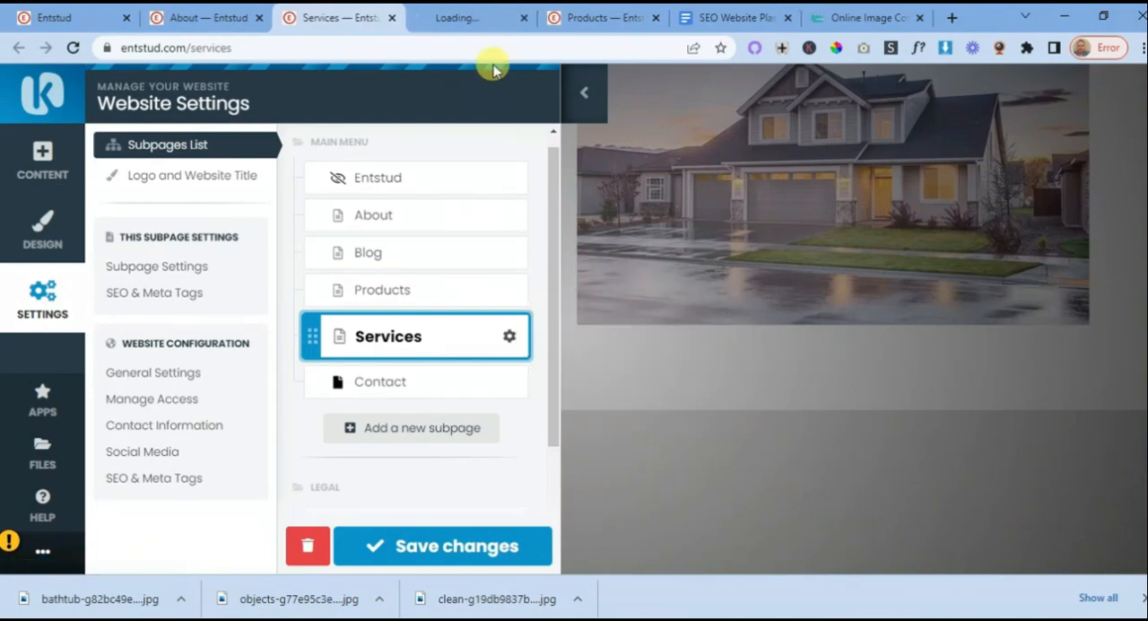
{"action": "left_click", "coordinate": [484, 20]}
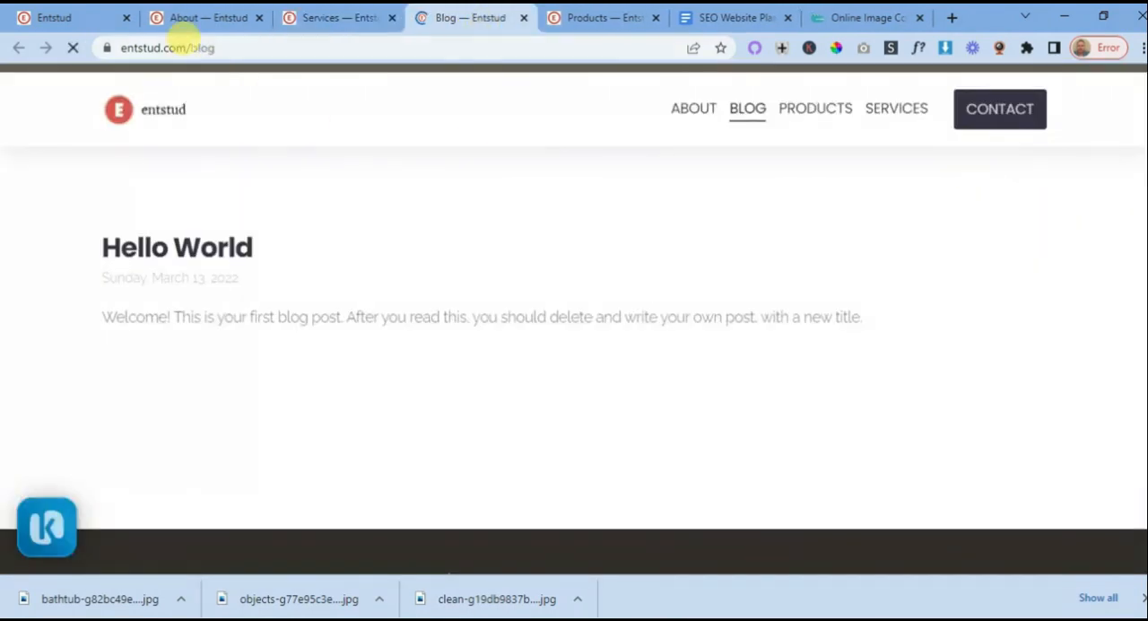
{"action": "left_click", "coordinate": [191, 51]}
{"action": "right_click", "coordinate": [191, 51]}
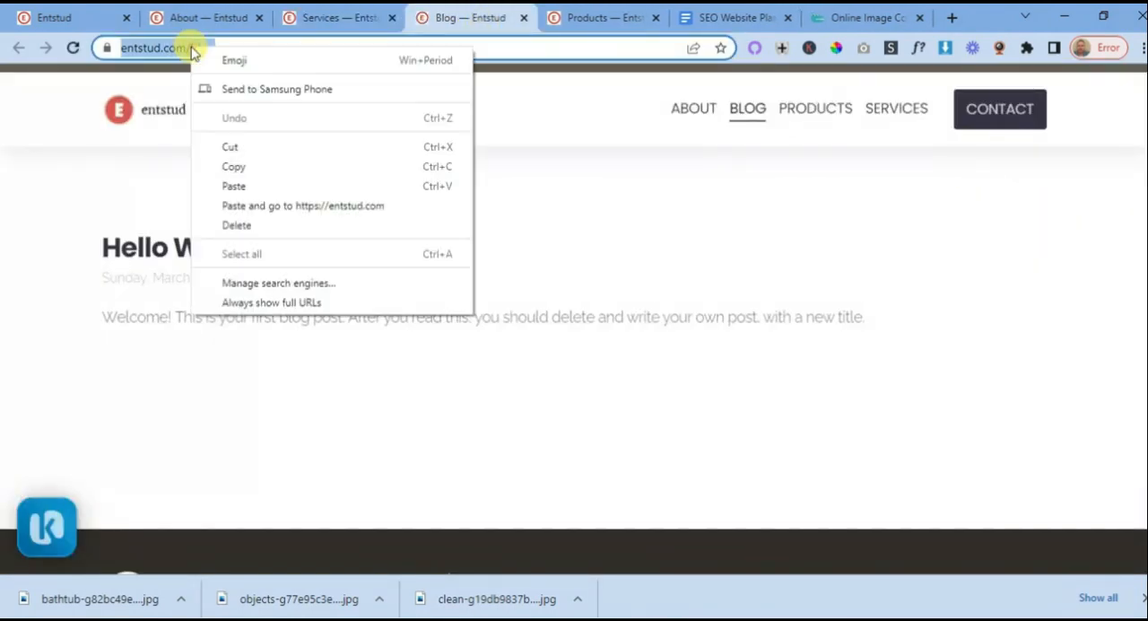
{"action": "left_click", "coordinate": [241, 170]}
{"action": "left_click", "coordinate": [57, 18]}
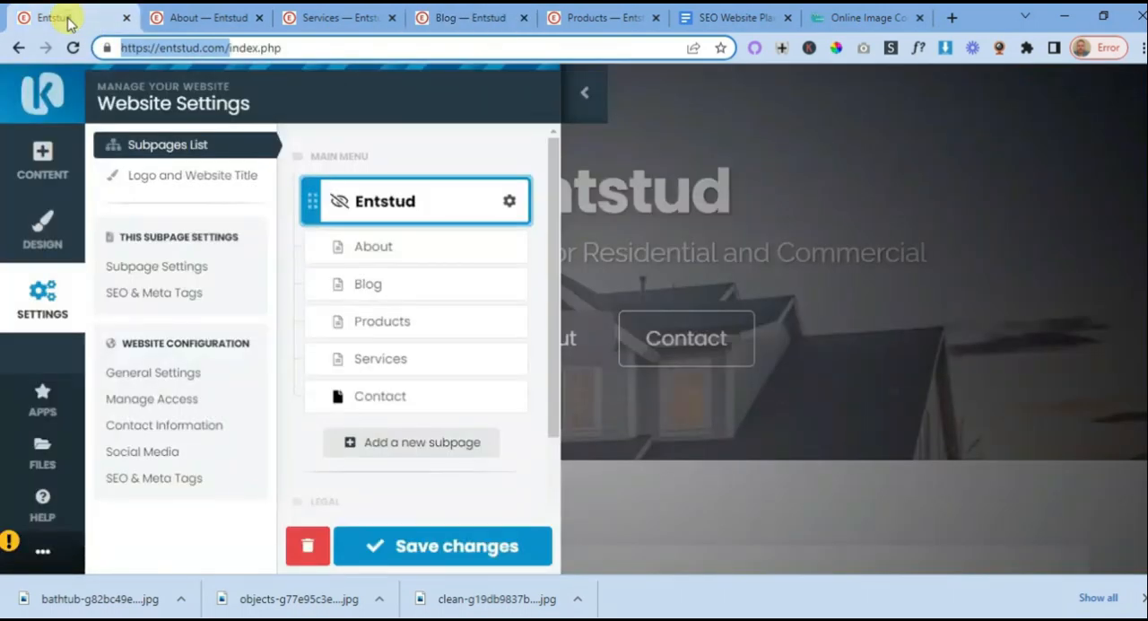
{"action": "left_click", "coordinate": [345, 18]}
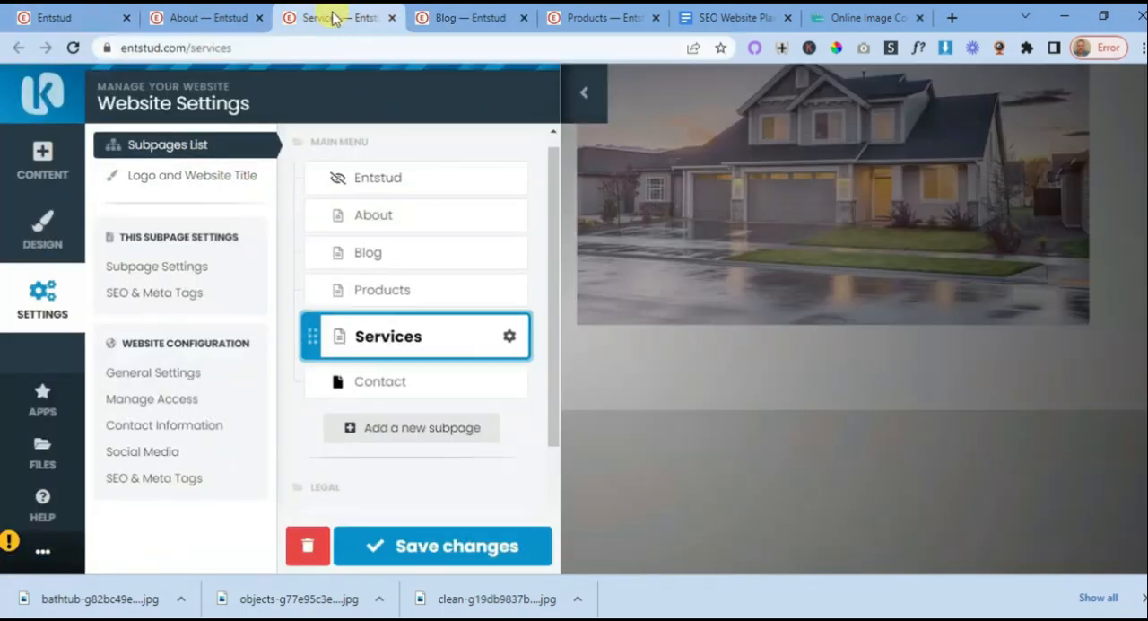
{"action": "left_click", "coordinate": [216, 18]}
{"action": "left_click", "coordinate": [332, 18]}
{"action": "left_click", "coordinate": [453, 20]}
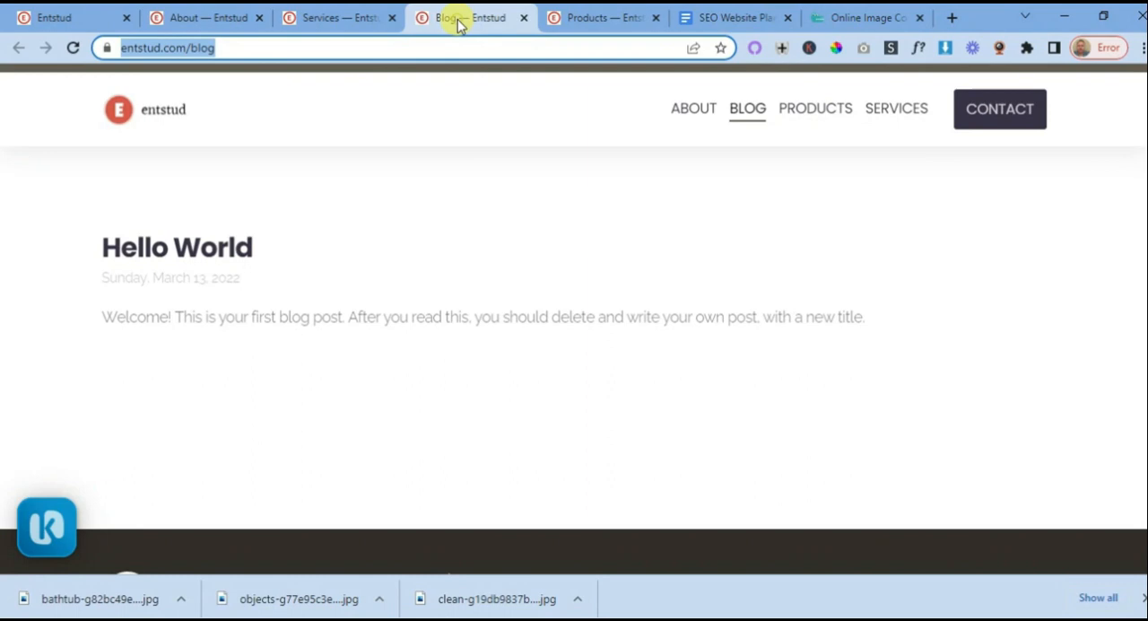
{"action": "left_click", "coordinate": [364, 23]}
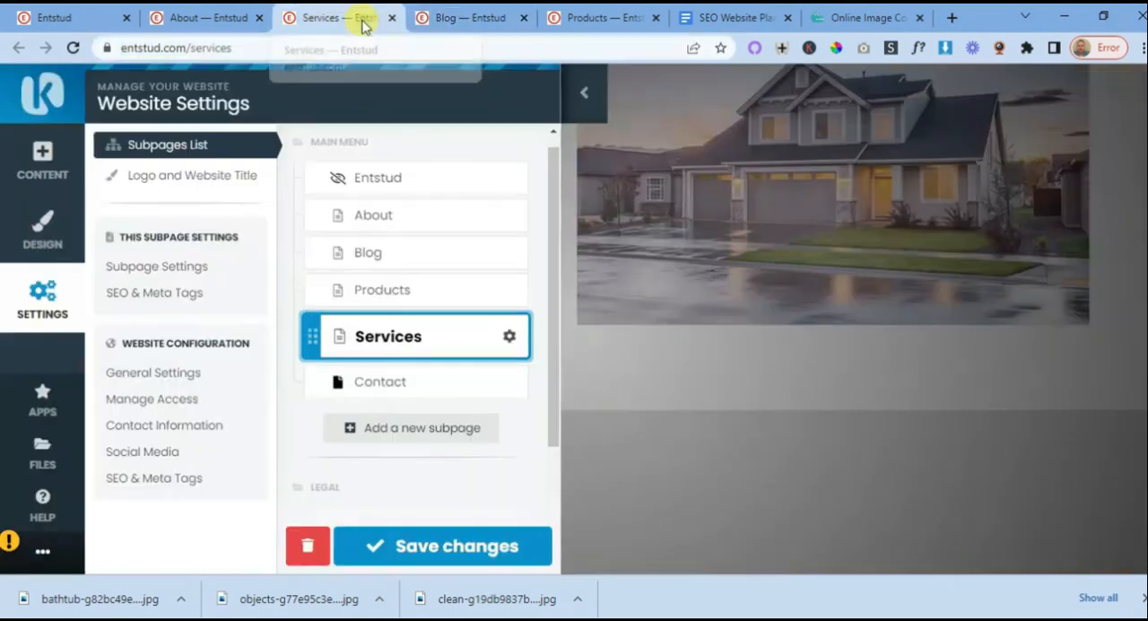
{"action": "left_click", "coordinate": [580, 93]}
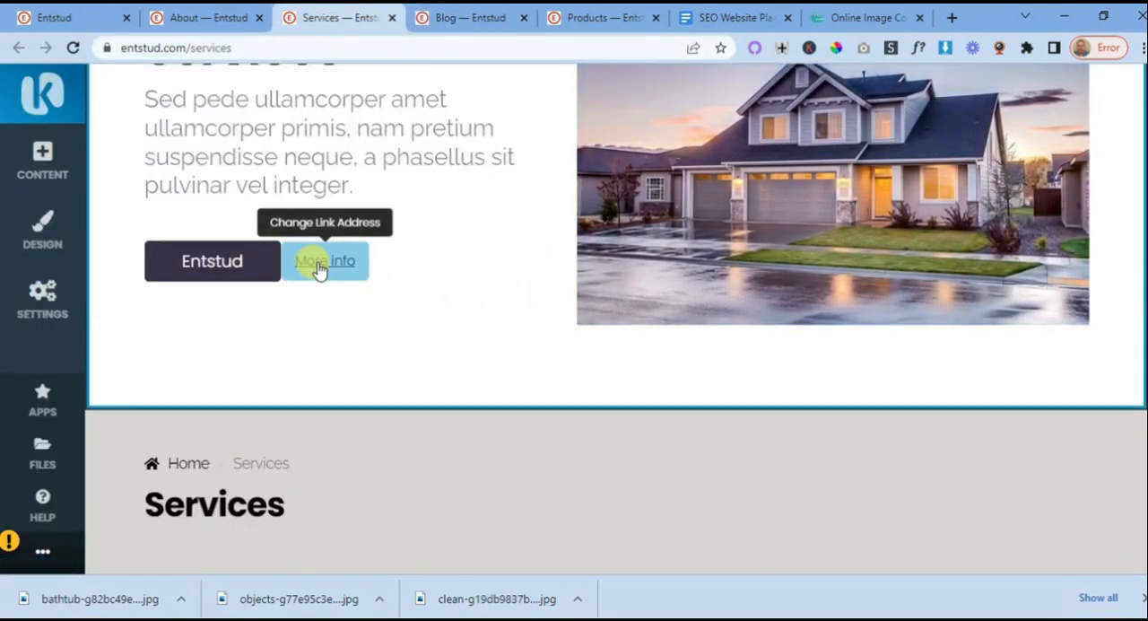
{"action": "left_click", "coordinate": [330, 265]}
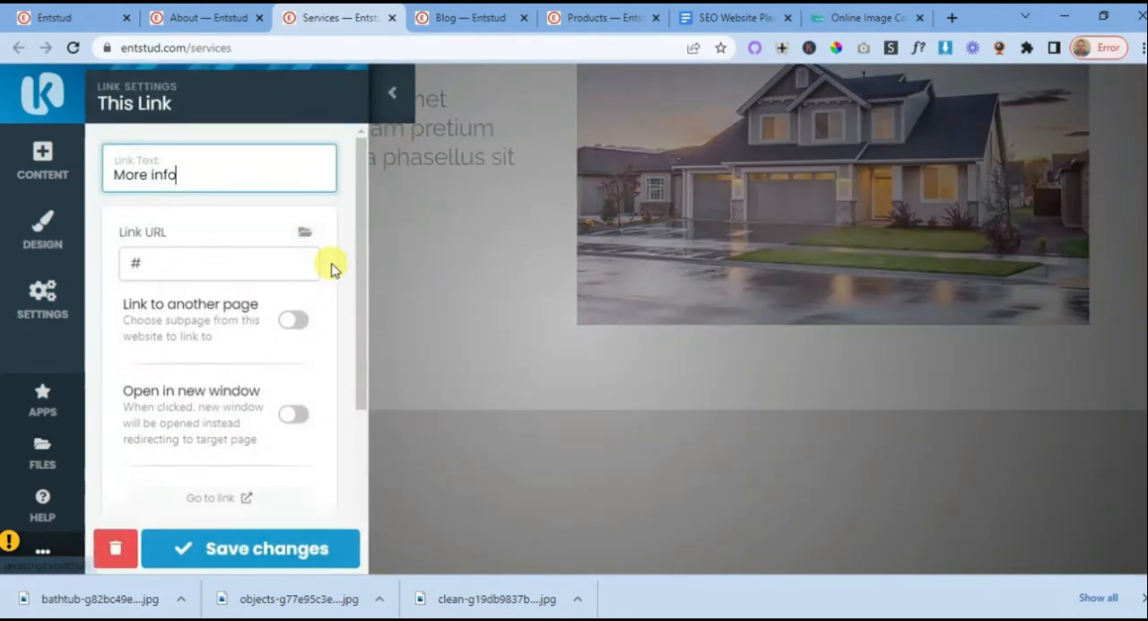
{"action": "left_click", "coordinate": [133, 262]}
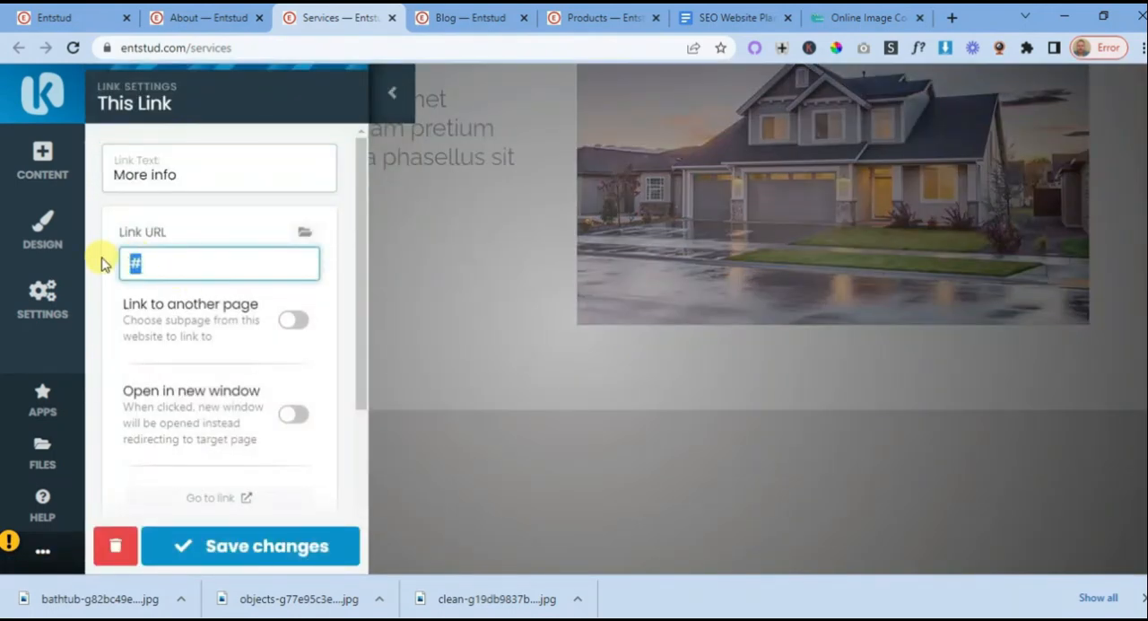
{"action": "key", "text": "ctrl+v"}
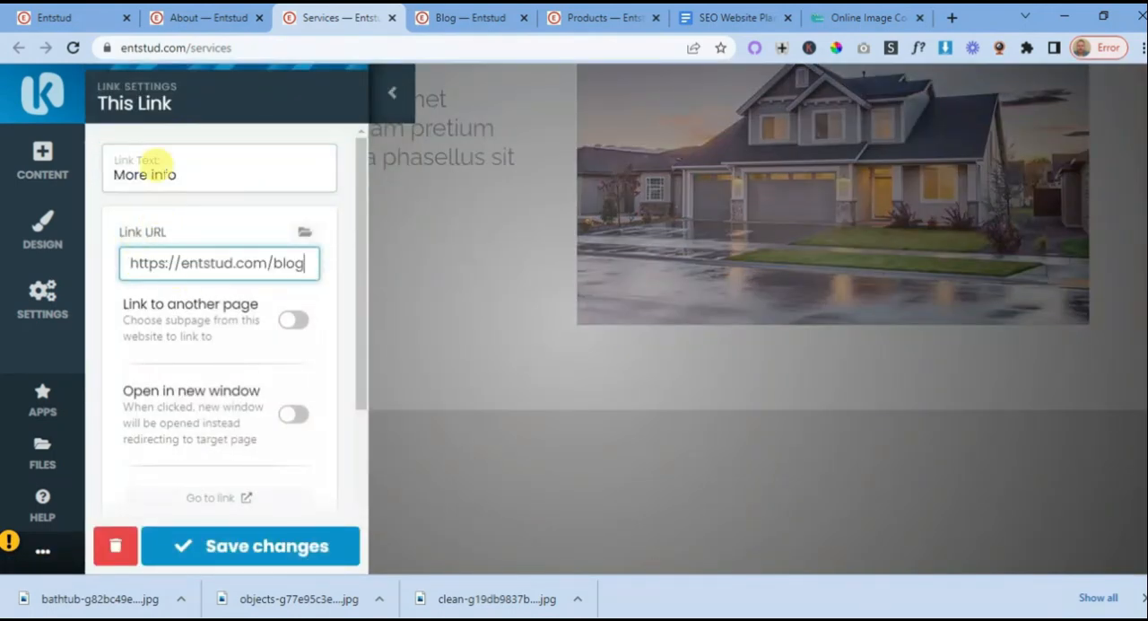
{"action": "left_click_drag", "start_coordinate": [178, 173], "coordinate": [79, 173]}
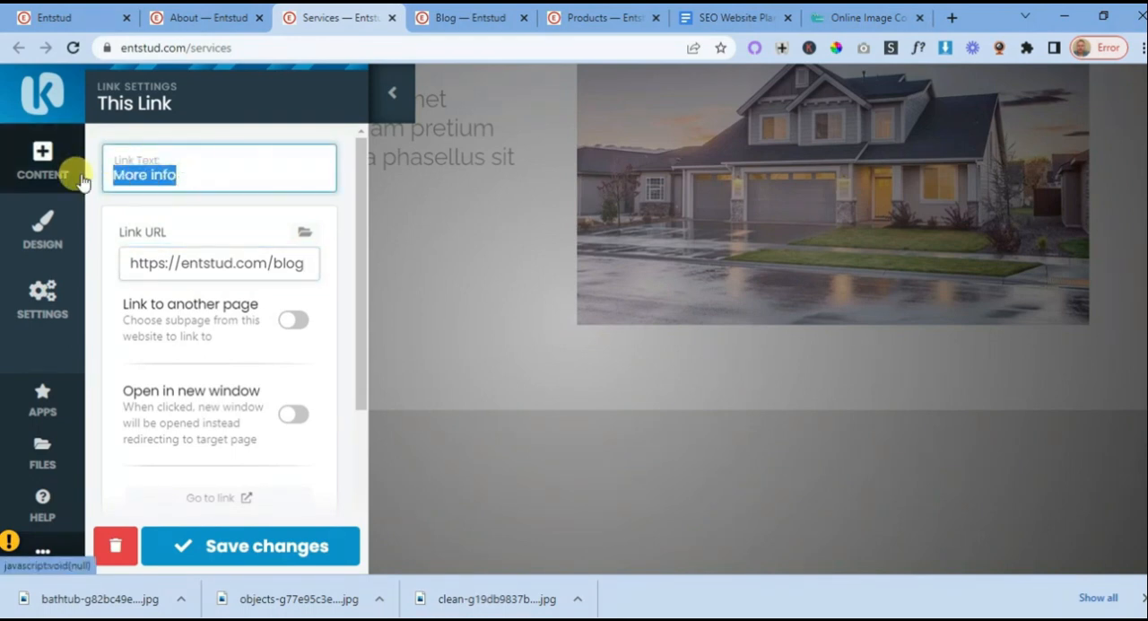
{"action": "type", "text": "Blog"}
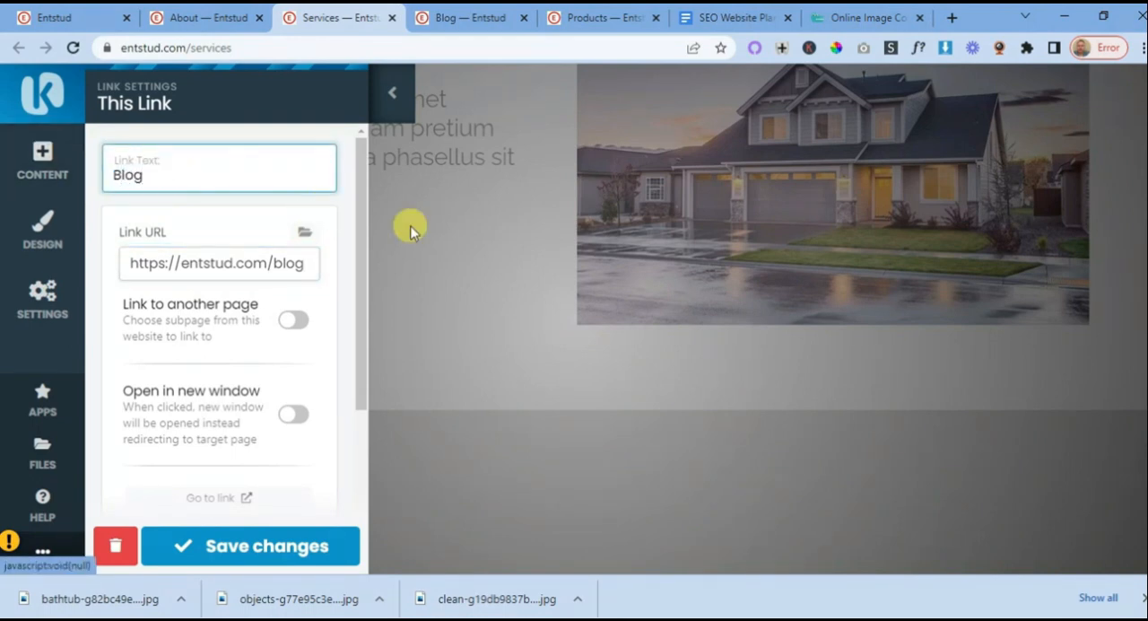
{"action": "left_click", "coordinate": [266, 547]}
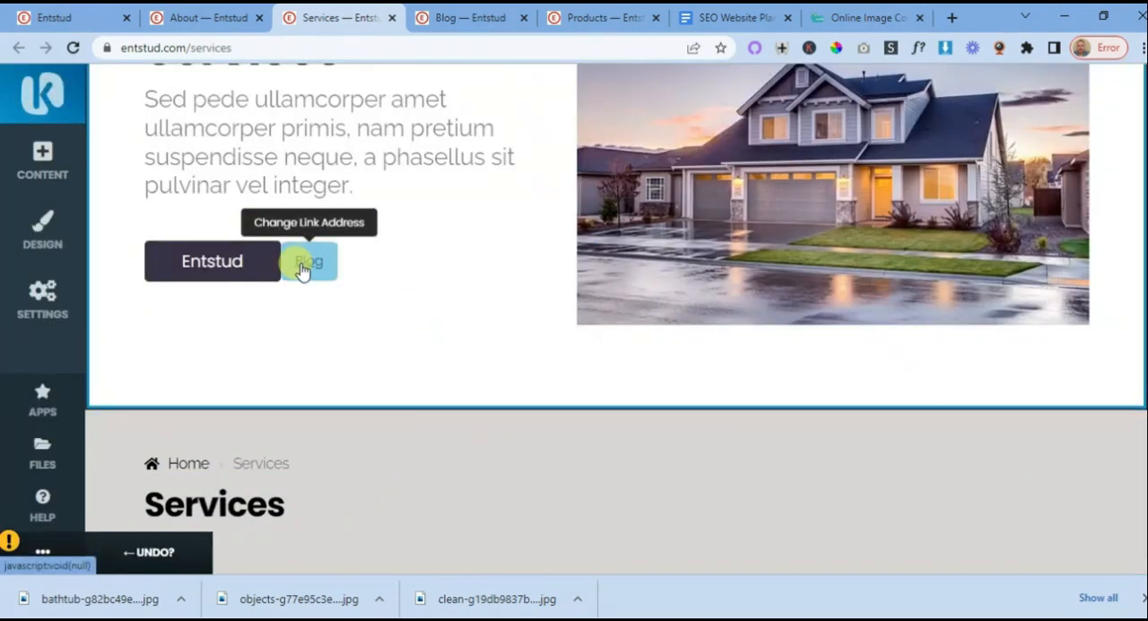
- Move the grey breadcrumb header block above the Services banner so it sits directly below the site menu
{"action": "scroll", "coordinate": [492, 325], "scroll_direction": "up", "scroll_amount": 3}
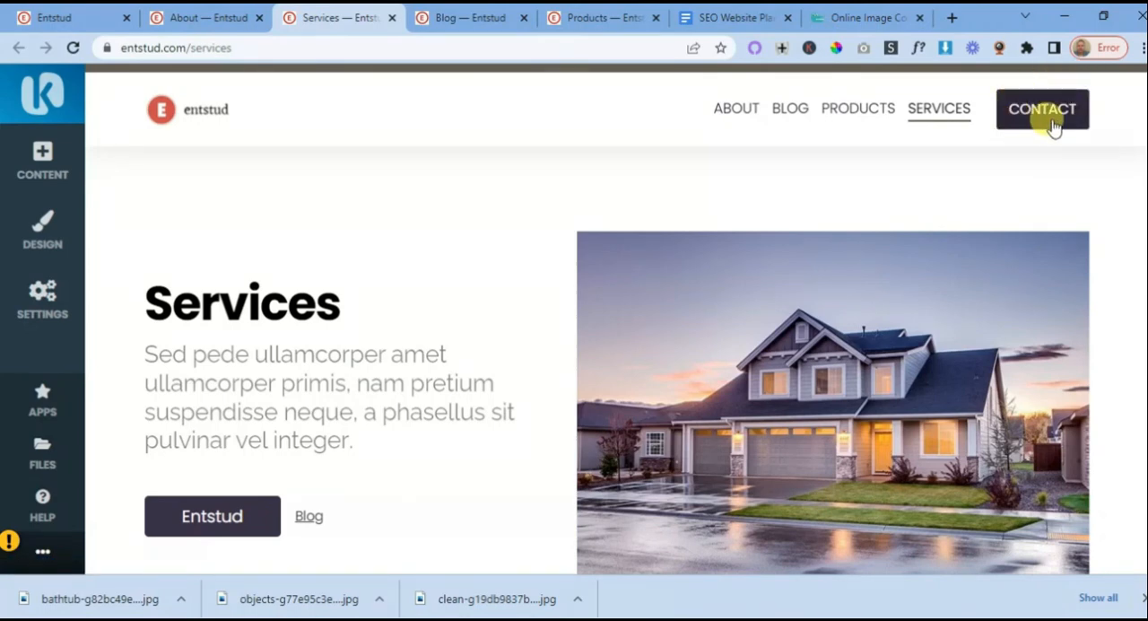
{"action": "scroll", "coordinate": [544, 254], "scroll_direction": "down", "scroll_amount": 1}
{"action": "scroll", "coordinate": [552, 277], "scroll_direction": "down", "scroll_amount": 1}
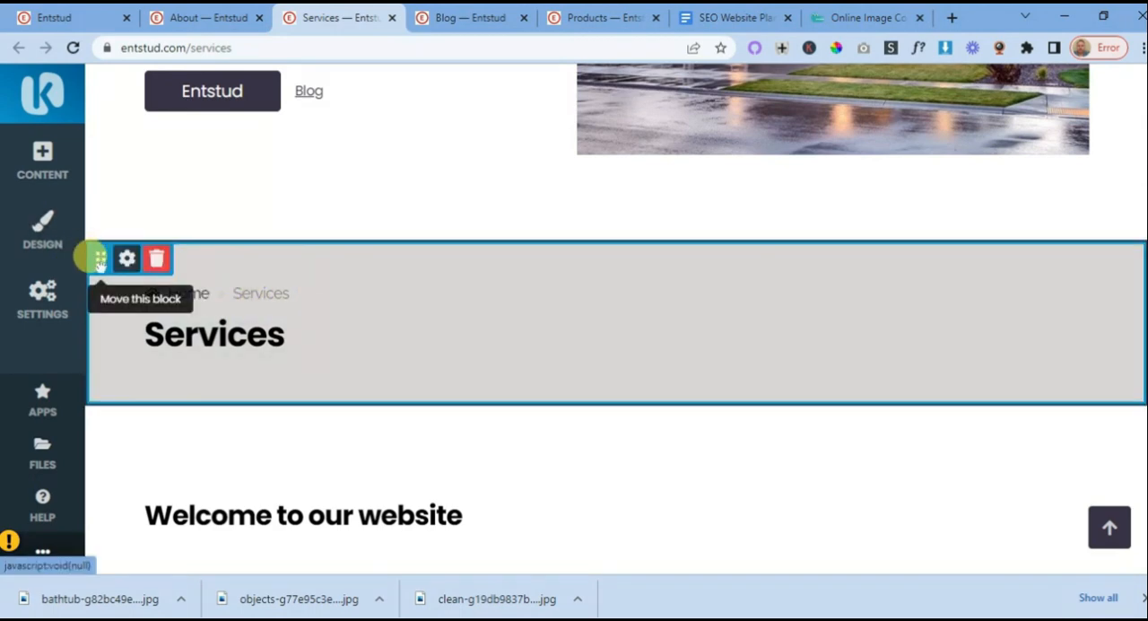
{"action": "left_click_drag", "start_coordinate": [99, 260], "coordinate": [97, 171]}
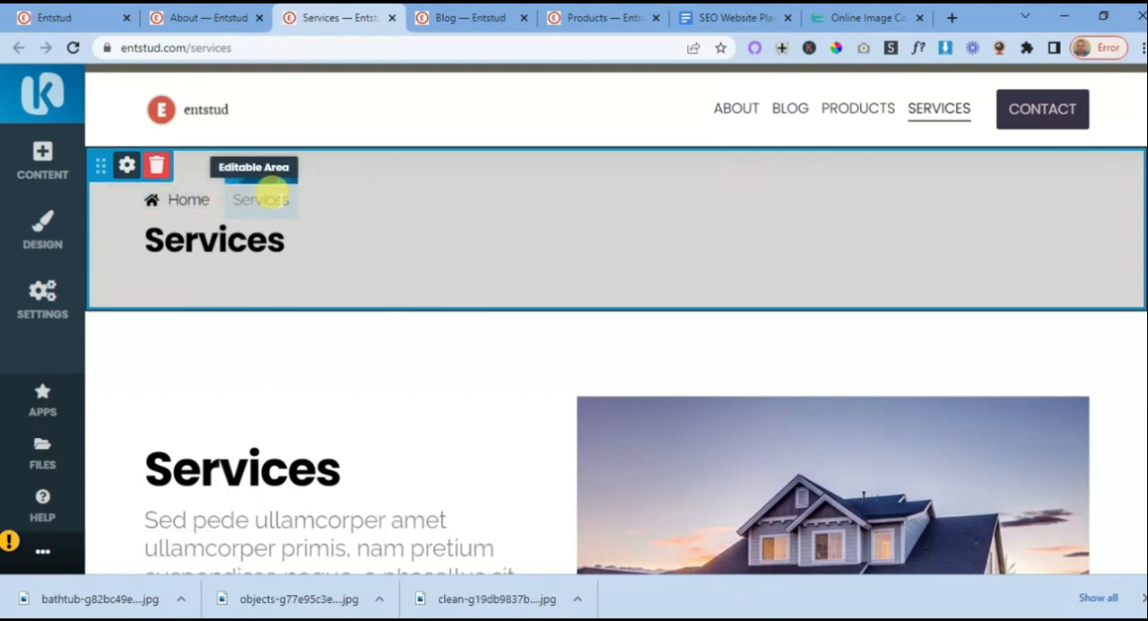
- Change the text of the Services banner's "Entstud" button to "Home" and save the changes
{"action": "scroll", "coordinate": [336, 218], "scroll_direction": "down", "scroll_amount": 1}
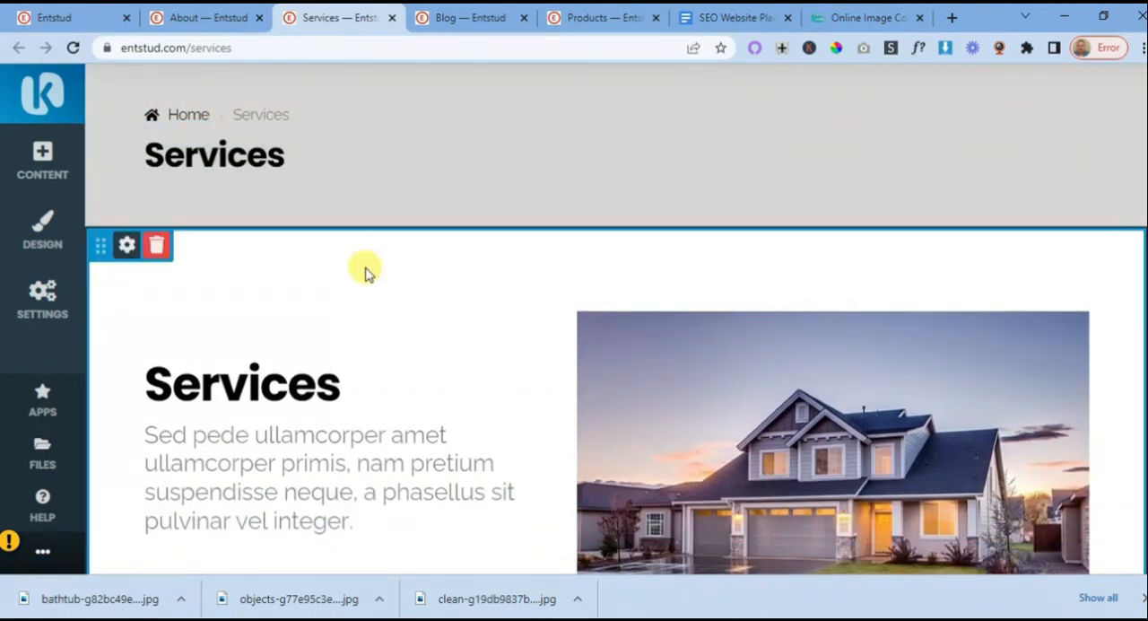
{"action": "scroll", "coordinate": [366, 269], "scroll_direction": "down", "scroll_amount": 3}
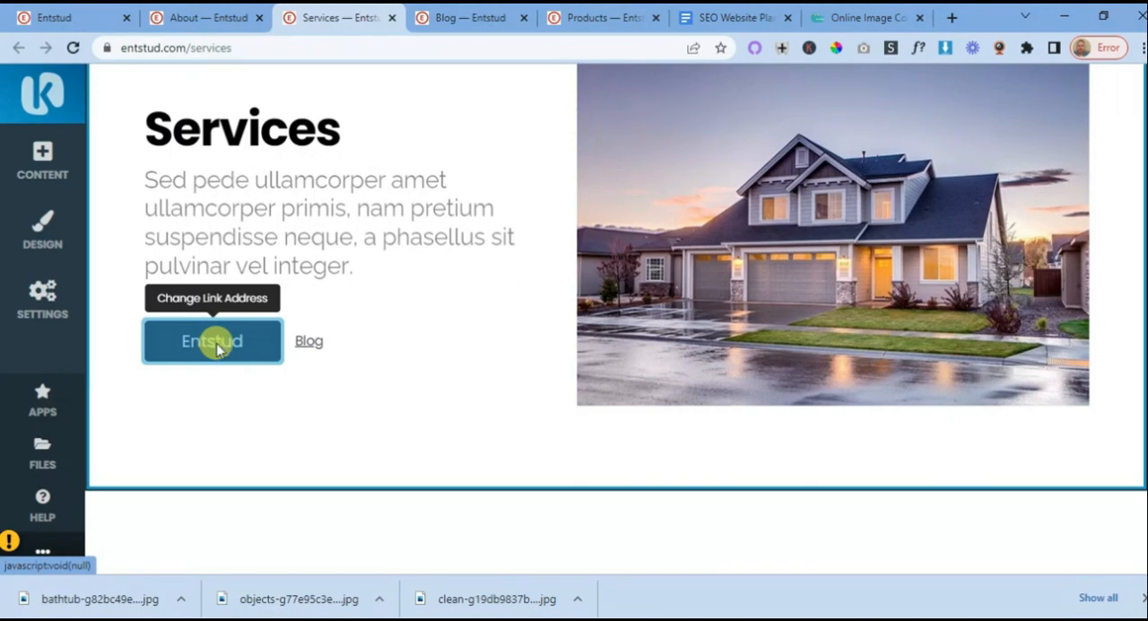
{"action": "left_click", "coordinate": [217, 343]}
{"action": "left_click_drag", "start_coordinate": [171, 174], "coordinate": [114, 173]}
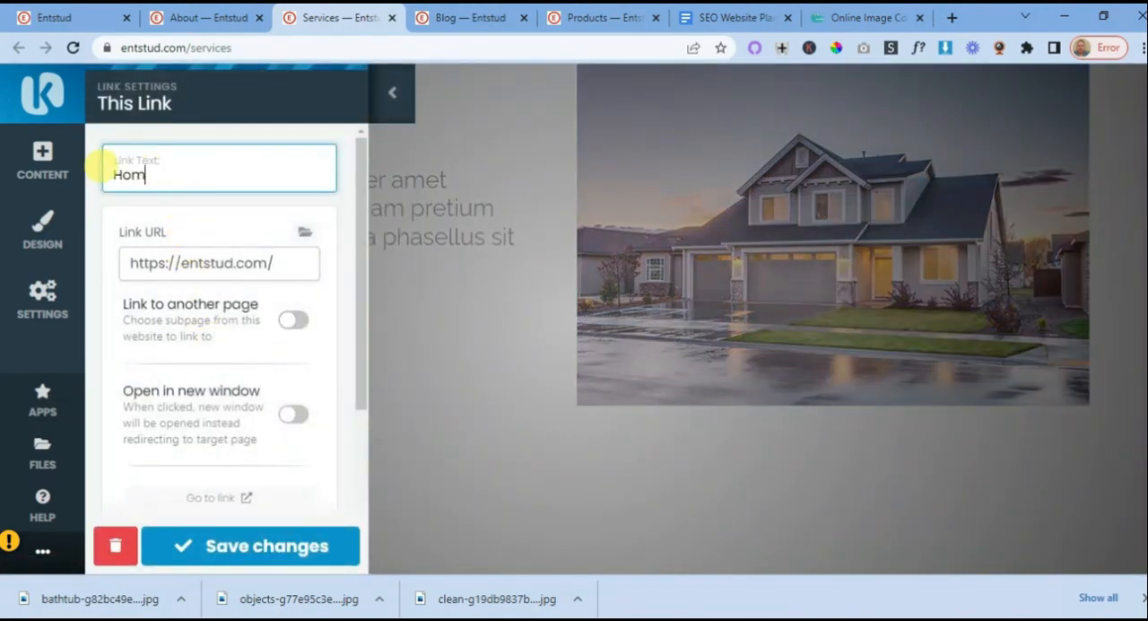
{"action": "left_click", "coordinate": [226, 546]}
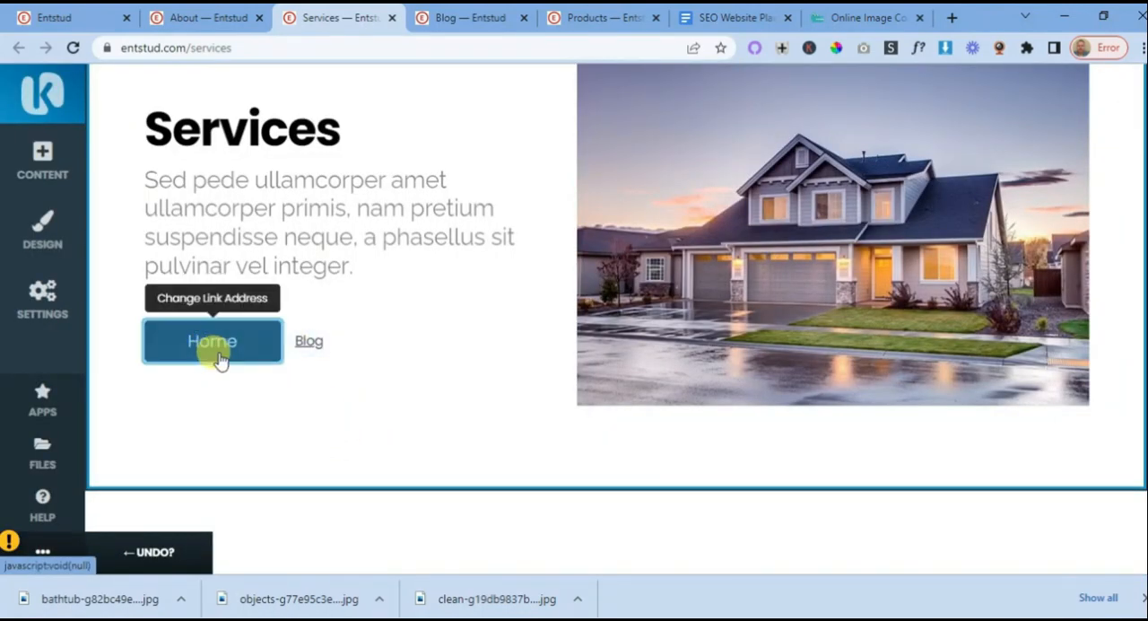
- Switch to the SEO Website Planning 101 document and review the planned layout of service images and descriptions below the banner
{"action": "scroll", "coordinate": [484, 259], "scroll_direction": "down", "scroll_amount": 4}
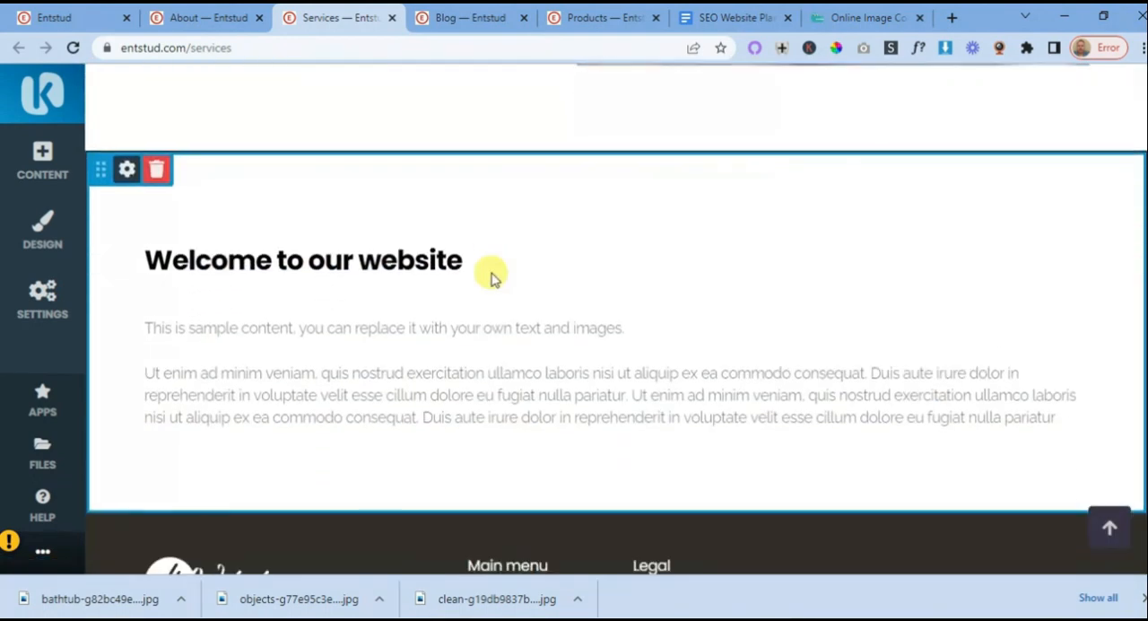
{"action": "scroll", "coordinate": [494, 290], "scroll_direction": "up", "scroll_amount": 3}
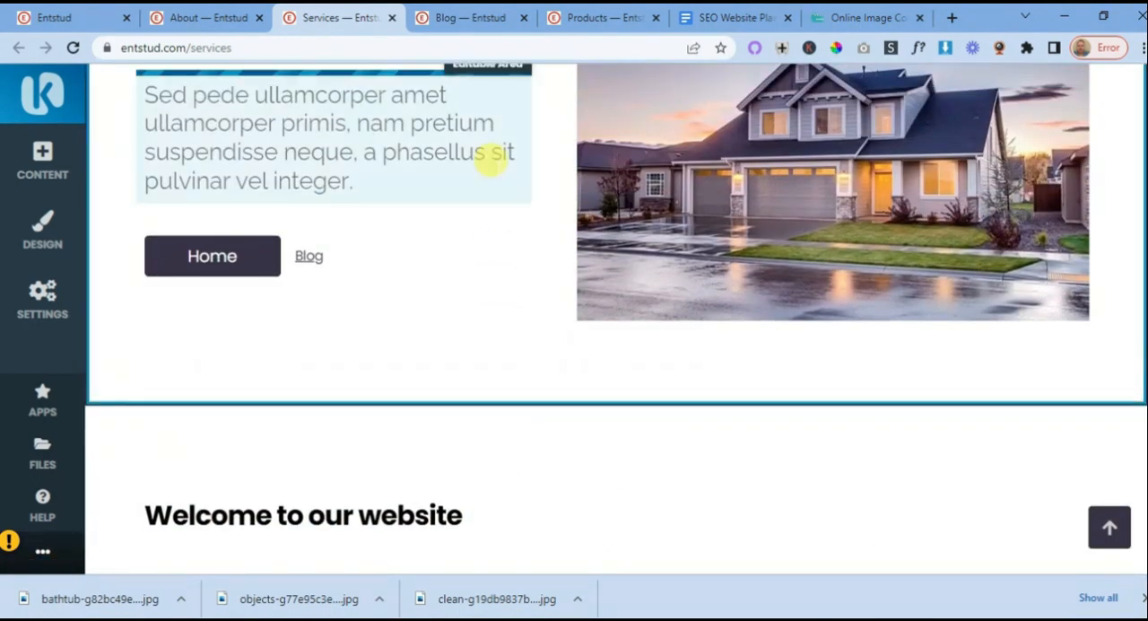
{"action": "left_click", "coordinate": [720, 24]}
{"action": "scroll", "coordinate": [592, 300], "scroll_direction": "up", "scroll_amount": 3}
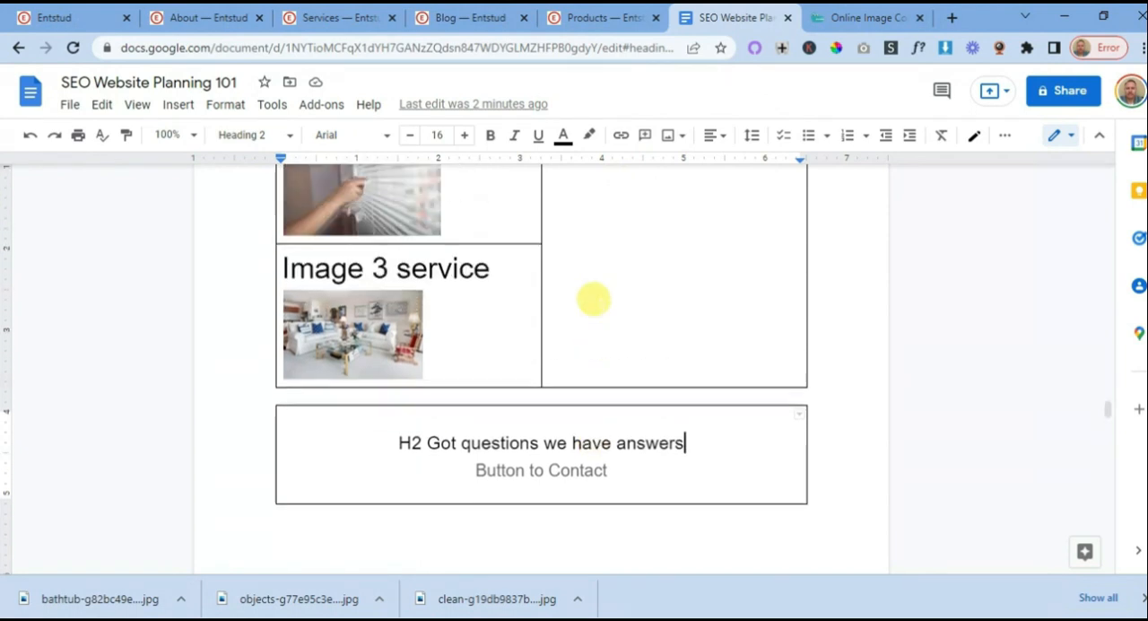
{"action": "scroll", "coordinate": [593, 299], "scroll_direction": "up", "scroll_amount": 6}
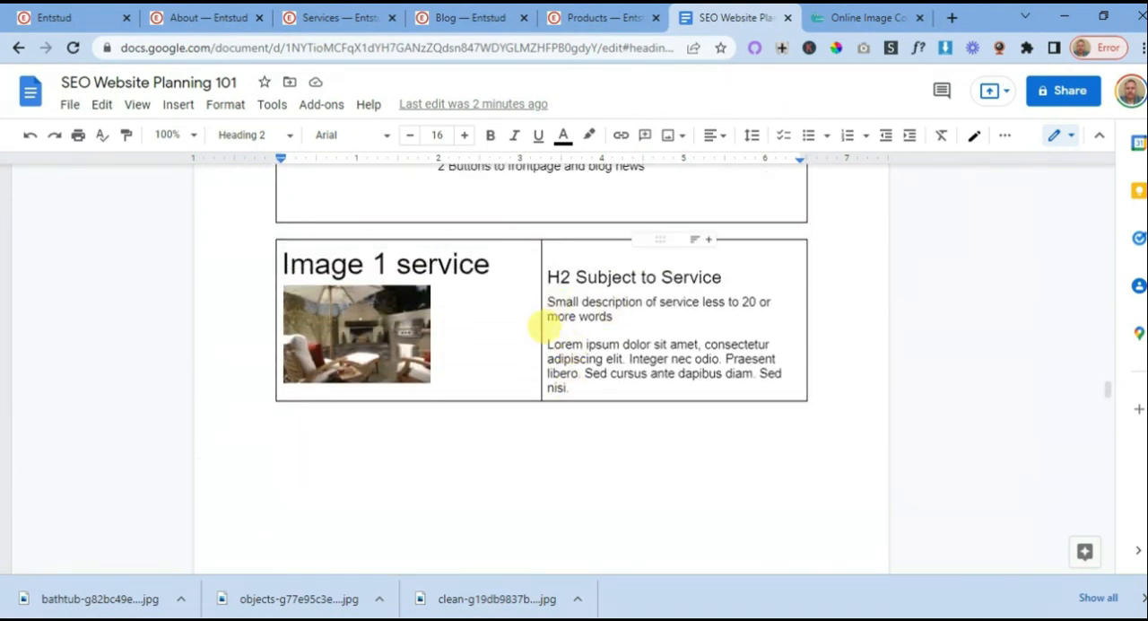
- Return to the Services page and open the Features templates for new content between the banner and the "Welcome to our website" block
{"action": "left_click", "coordinate": [346, 24]}
{"action": "scroll", "coordinate": [440, 367], "scroll_direction": "down", "scroll_amount": 3}
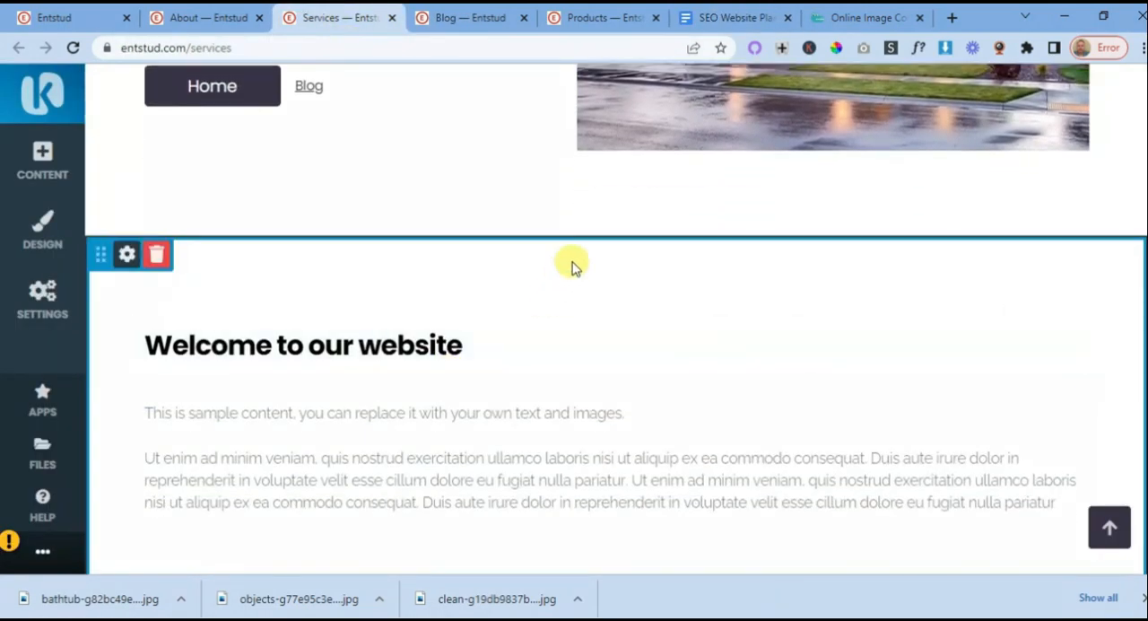
{"action": "left_click", "coordinate": [615, 237]}
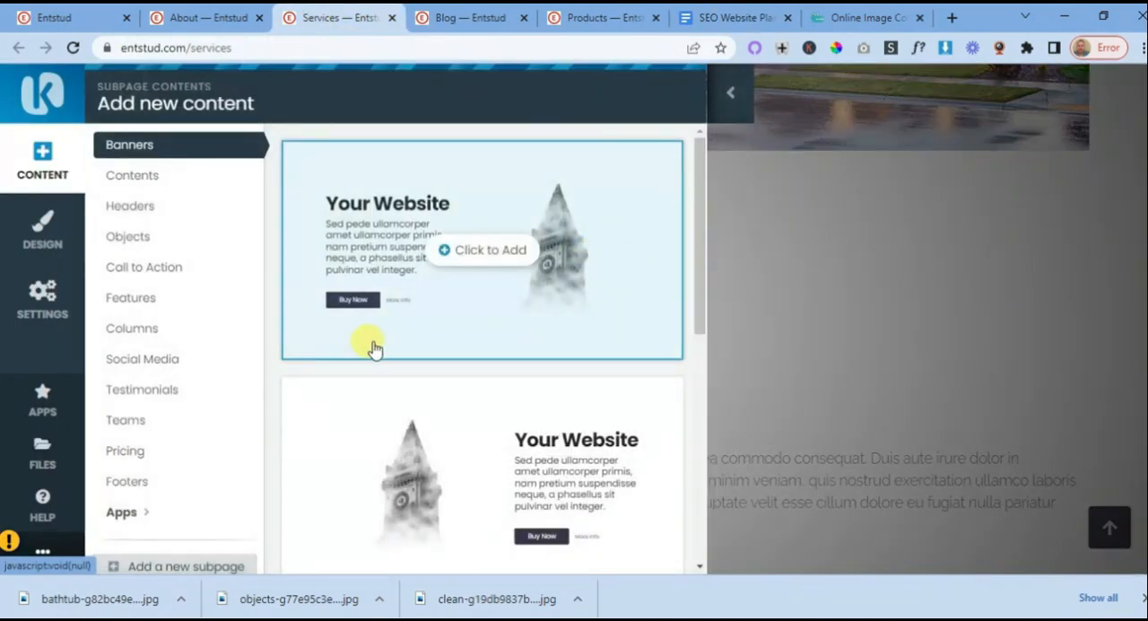
{"action": "left_click", "coordinate": [126, 302]}
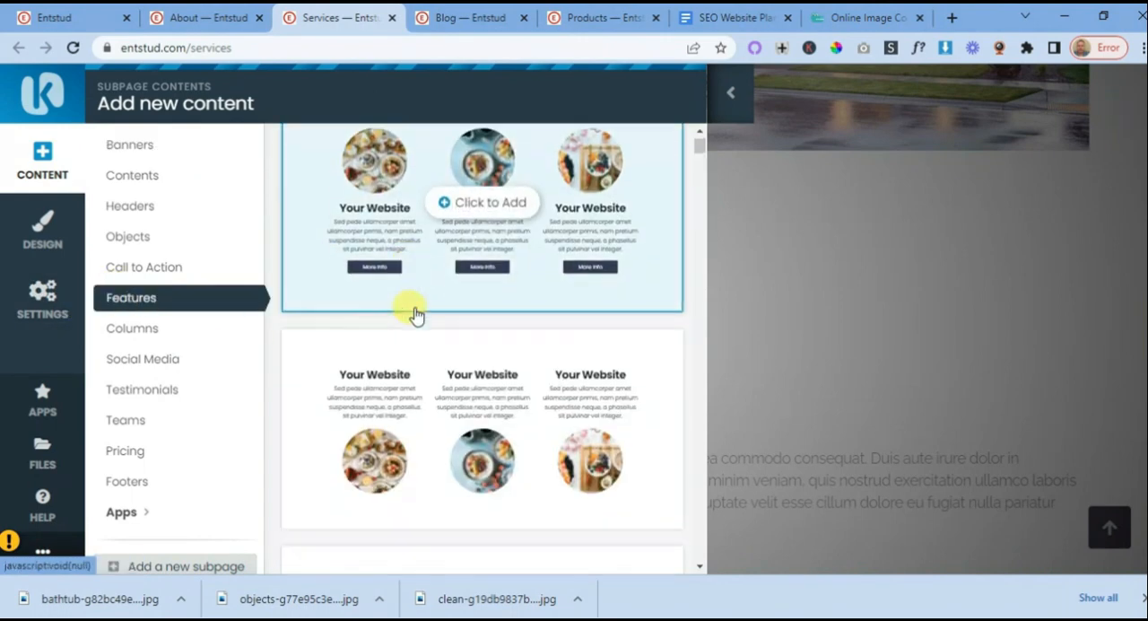
- Add the Features block with a centred heading and three small images with text beside one large parrot picture
{"action": "scroll", "coordinate": [415, 313], "scroll_direction": "down", "scroll_amount": 5}
{"action": "scroll", "coordinate": [415, 313], "scroll_direction": "down", "scroll_amount": 4}
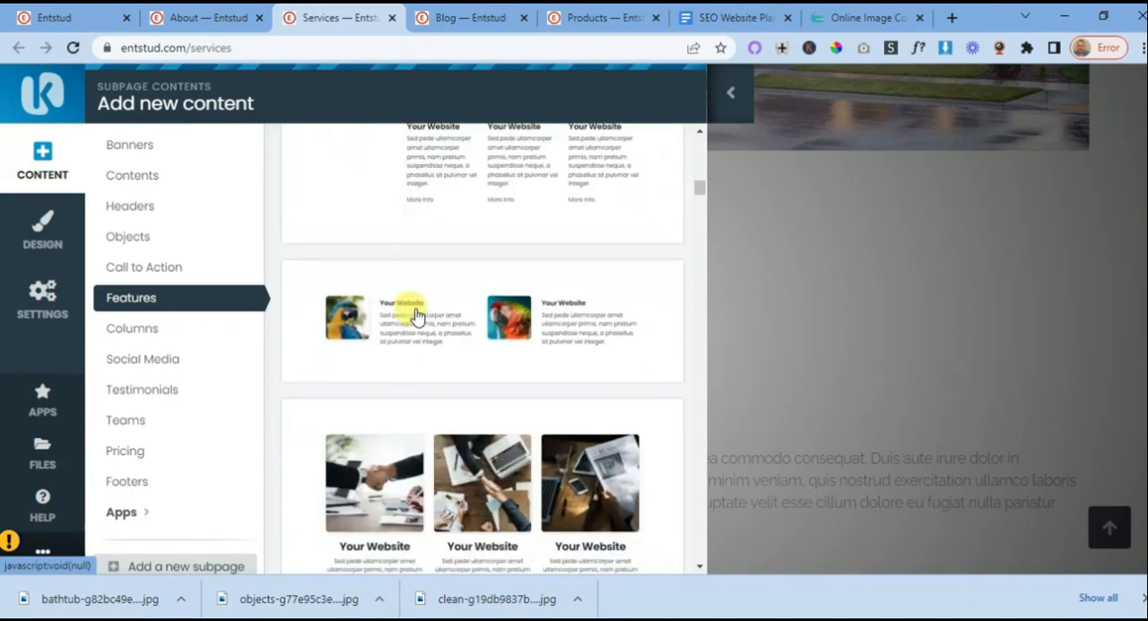
{"action": "scroll", "coordinate": [415, 313], "scroll_direction": "up", "scroll_amount": 3}
{"action": "mouse_move", "coordinate": [417, 371]}
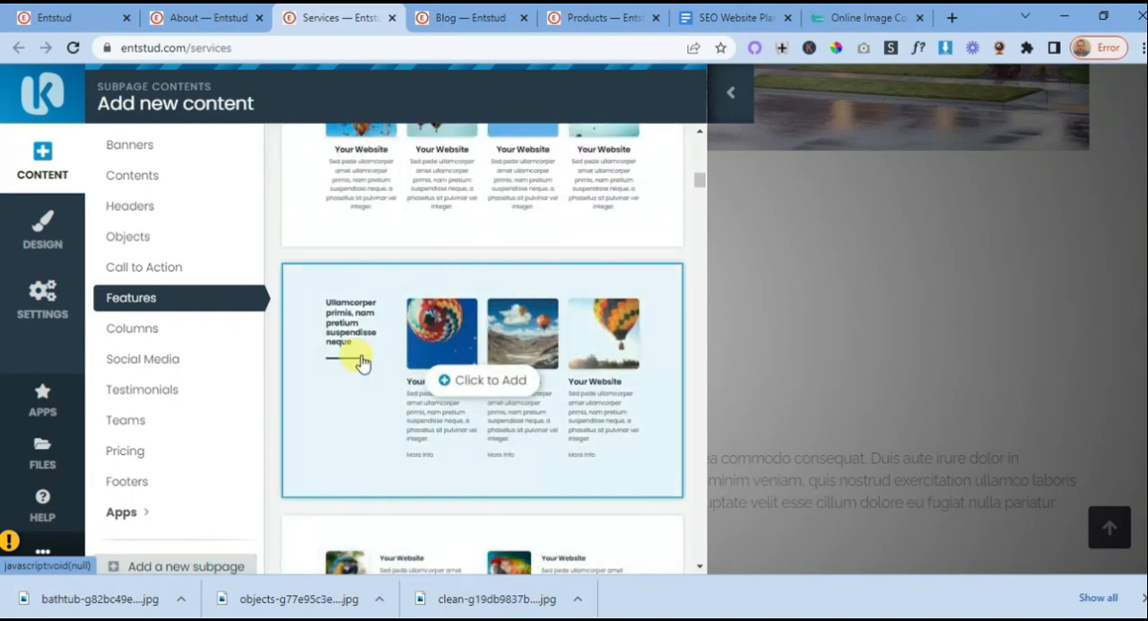
{"action": "scroll", "coordinate": [461, 410], "scroll_direction": "down", "scroll_amount": 7}
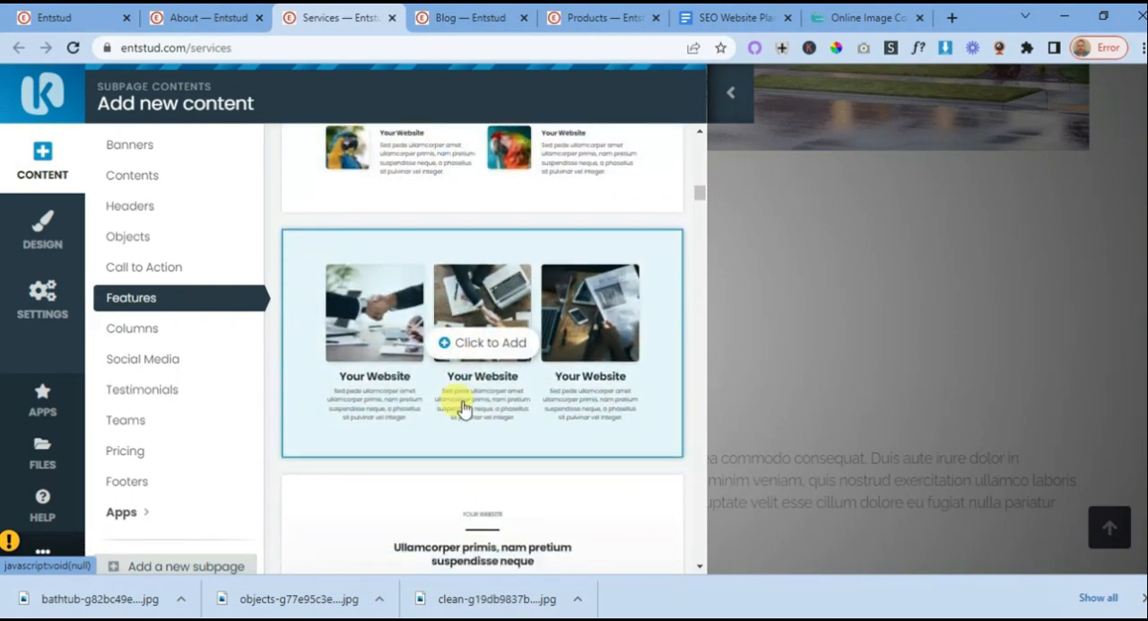
{"action": "scroll", "coordinate": [461, 410], "scroll_direction": "down", "scroll_amount": 5}
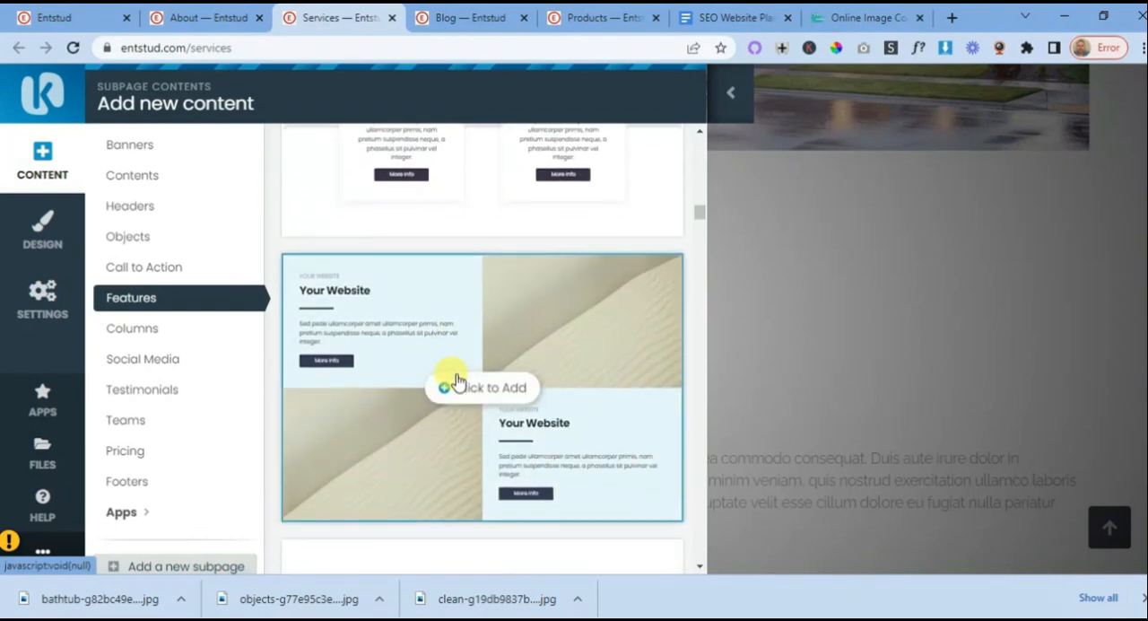
{"action": "scroll", "coordinate": [456, 372], "scroll_direction": "down", "scroll_amount": 6}
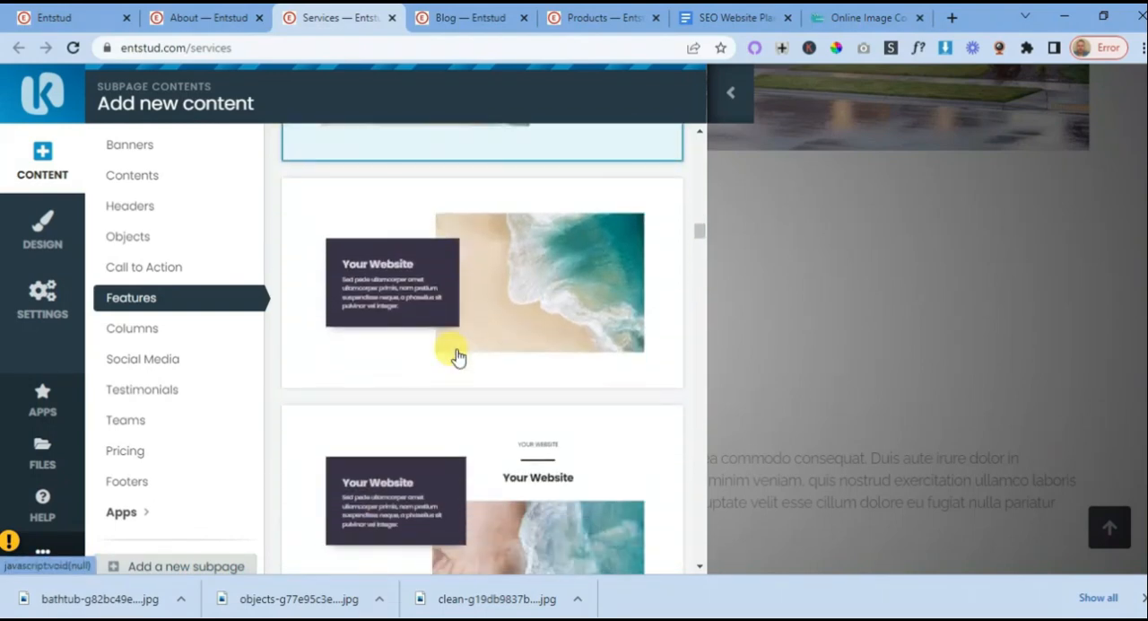
{"action": "scroll", "coordinate": [457, 357], "scroll_direction": "down", "scroll_amount": 6}
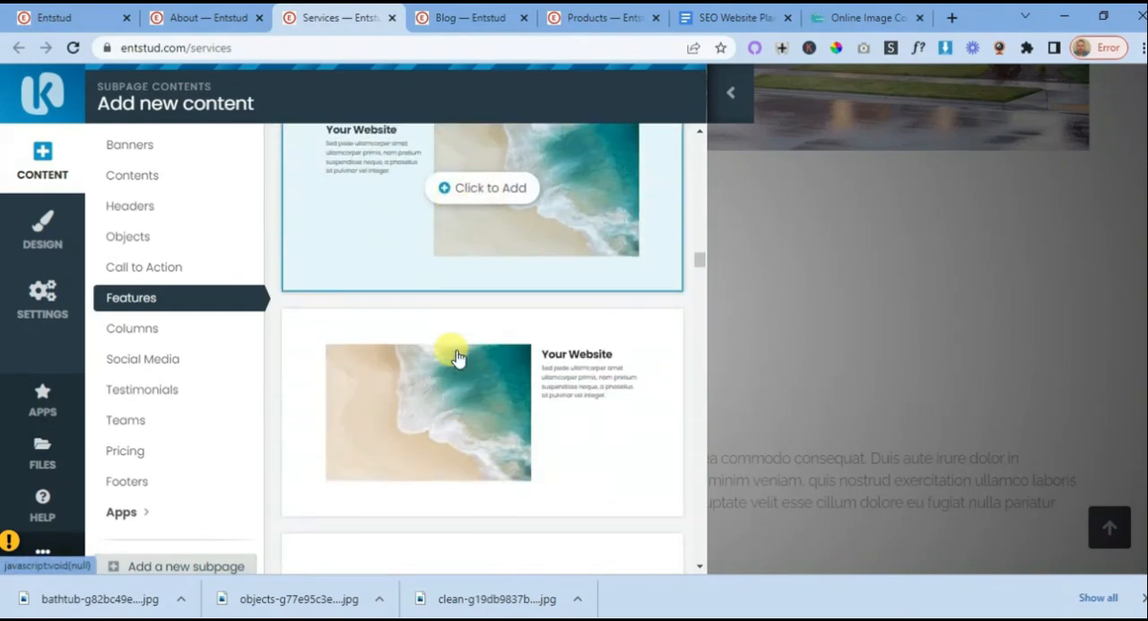
{"action": "scroll", "coordinate": [456, 357], "scroll_direction": "down", "scroll_amount": 5}
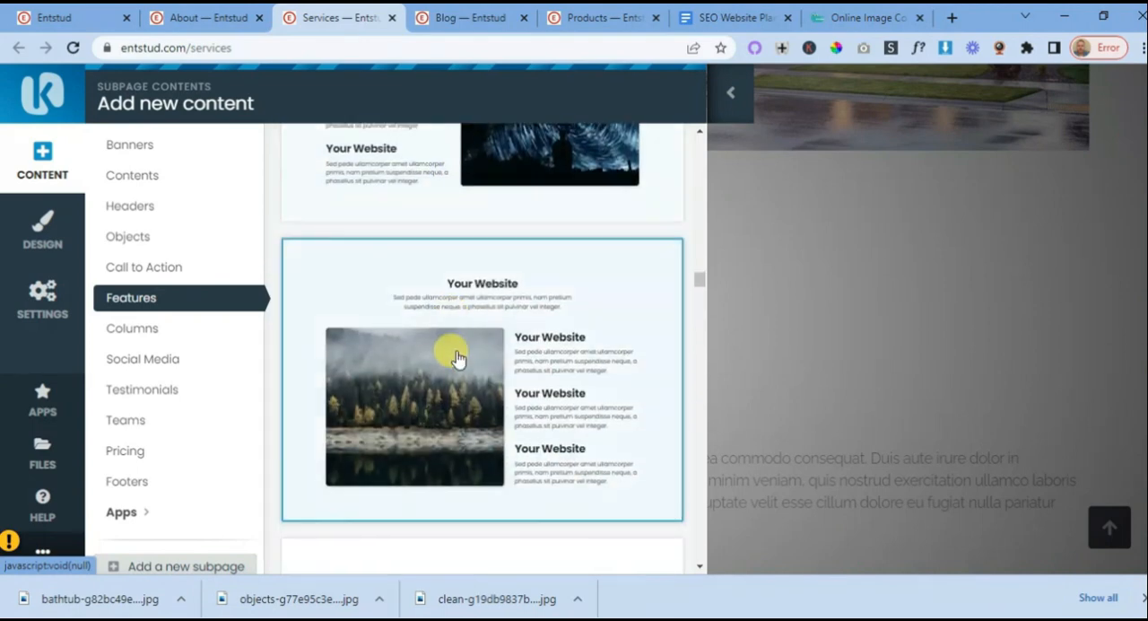
{"action": "scroll", "coordinate": [456, 357], "scroll_direction": "down", "scroll_amount": 2}
{"action": "scroll", "coordinate": [456, 357], "scroll_direction": "up", "scroll_amount": 1}
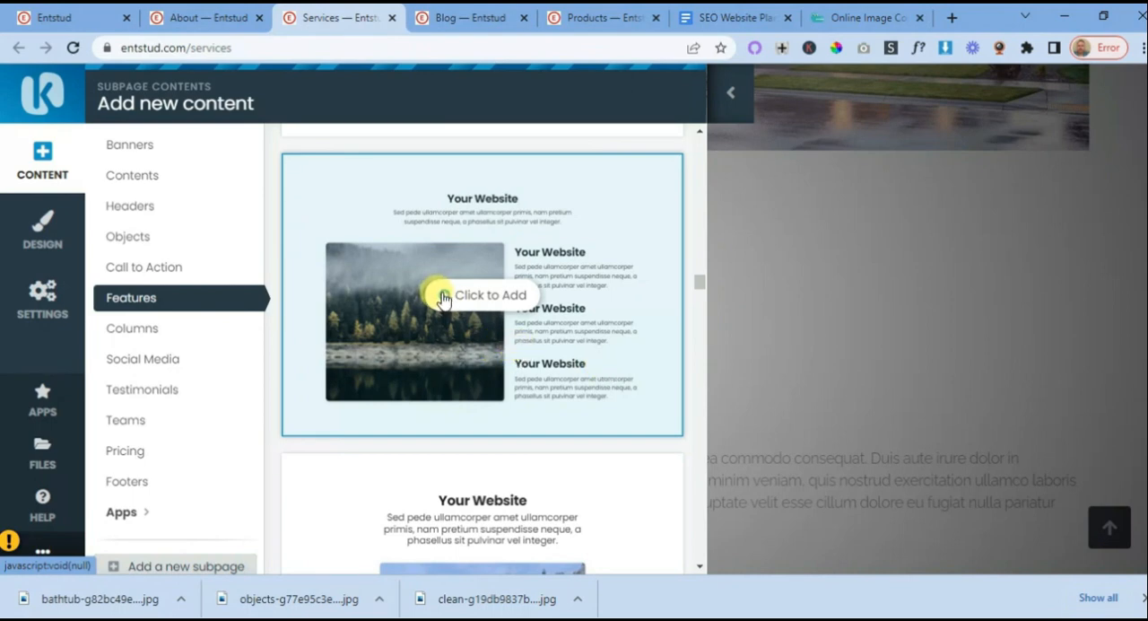
{"action": "scroll", "coordinate": [441, 300], "scroll_direction": "down", "scroll_amount": 5}
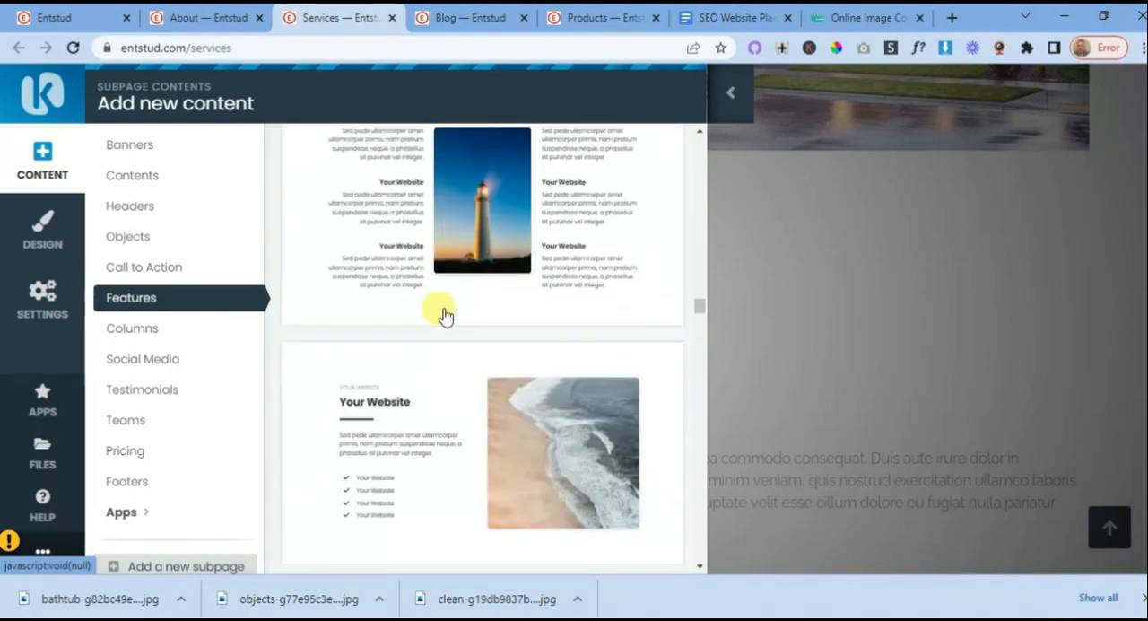
{"action": "scroll", "coordinate": [445, 314], "scroll_direction": "down", "scroll_amount": 6}
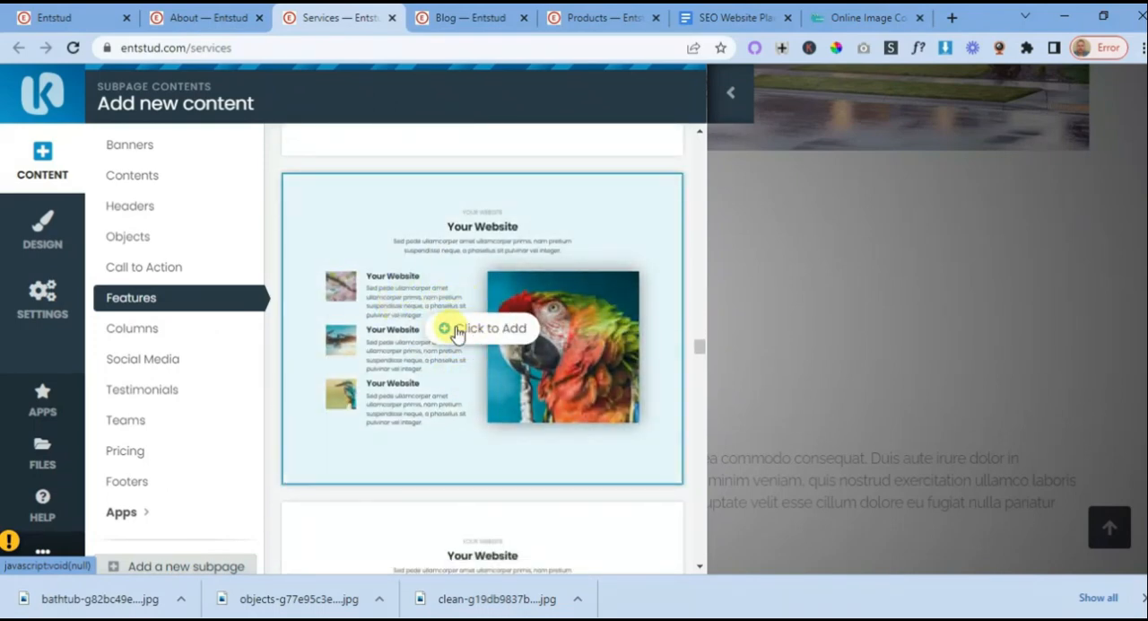
{"action": "left_click", "coordinate": [458, 332]}
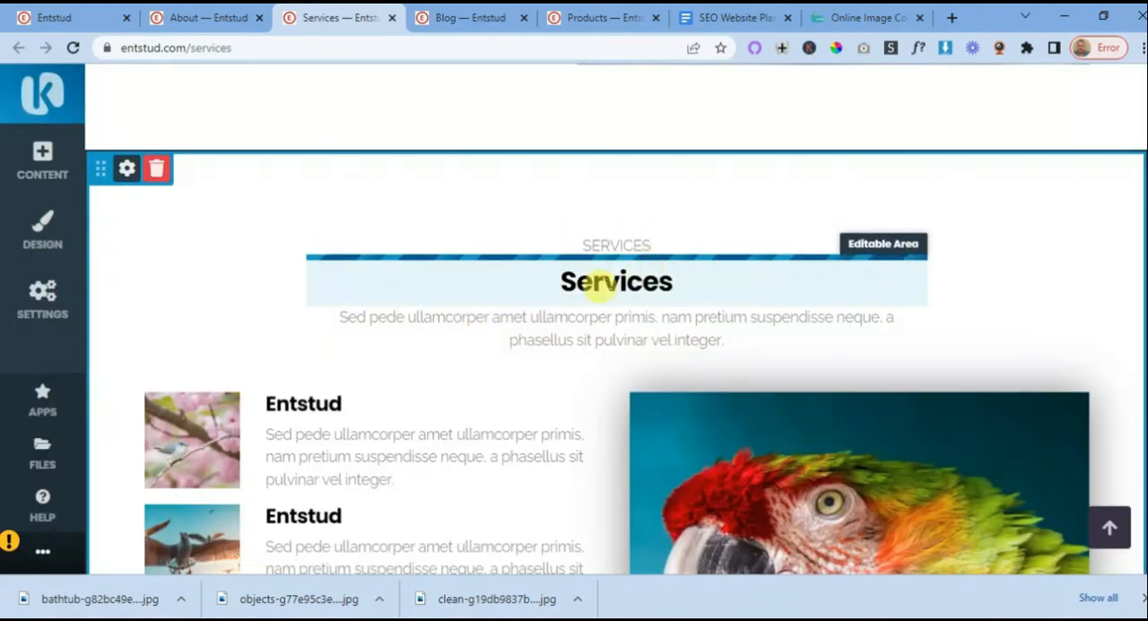
{"action": "scroll", "coordinate": [538, 333], "scroll_direction": "up", "scroll_amount": 5}
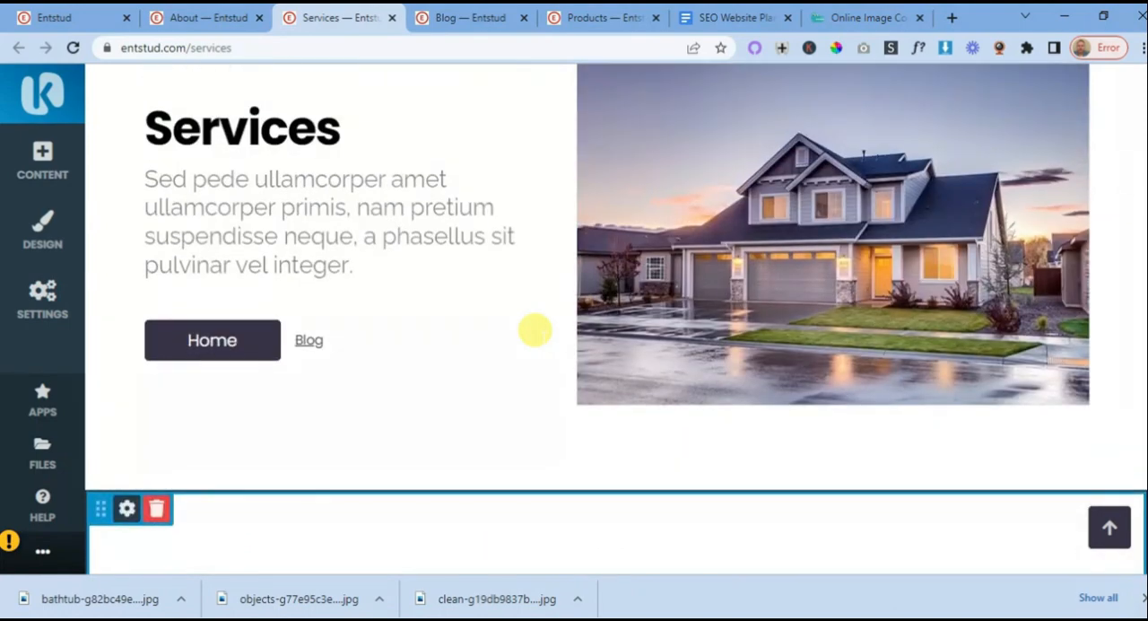
{"action": "scroll", "coordinate": [542, 344], "scroll_direction": "down", "scroll_amount": 3}
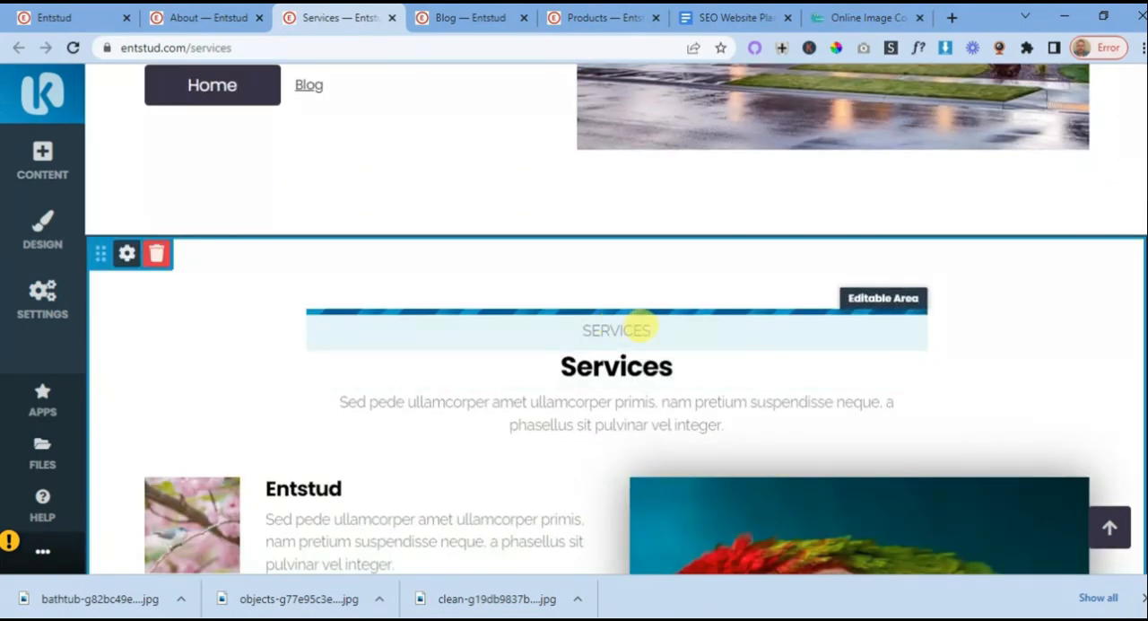
{"action": "left_click", "coordinate": [560, 366]}
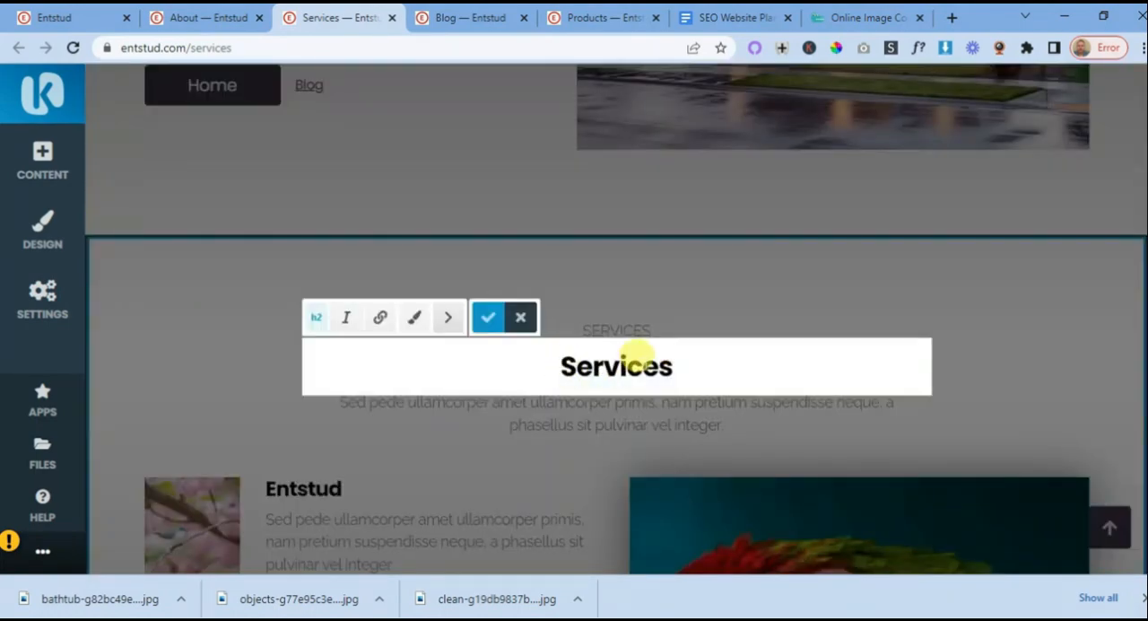
{"action": "left_click", "coordinate": [629, 328]}
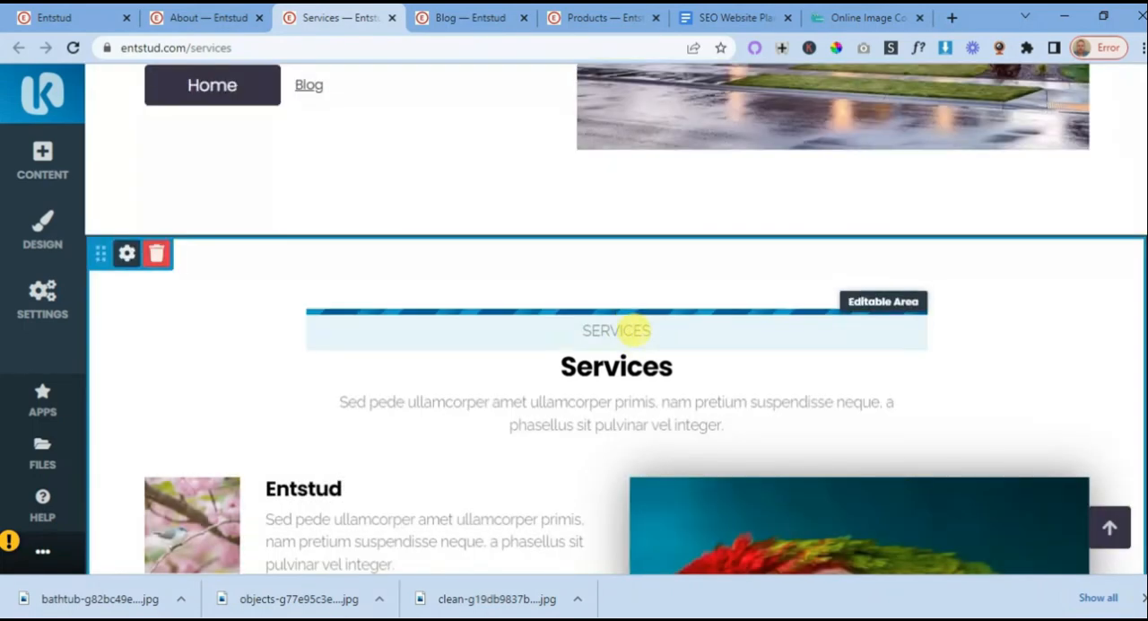
{"action": "left_click", "coordinate": [645, 328]}
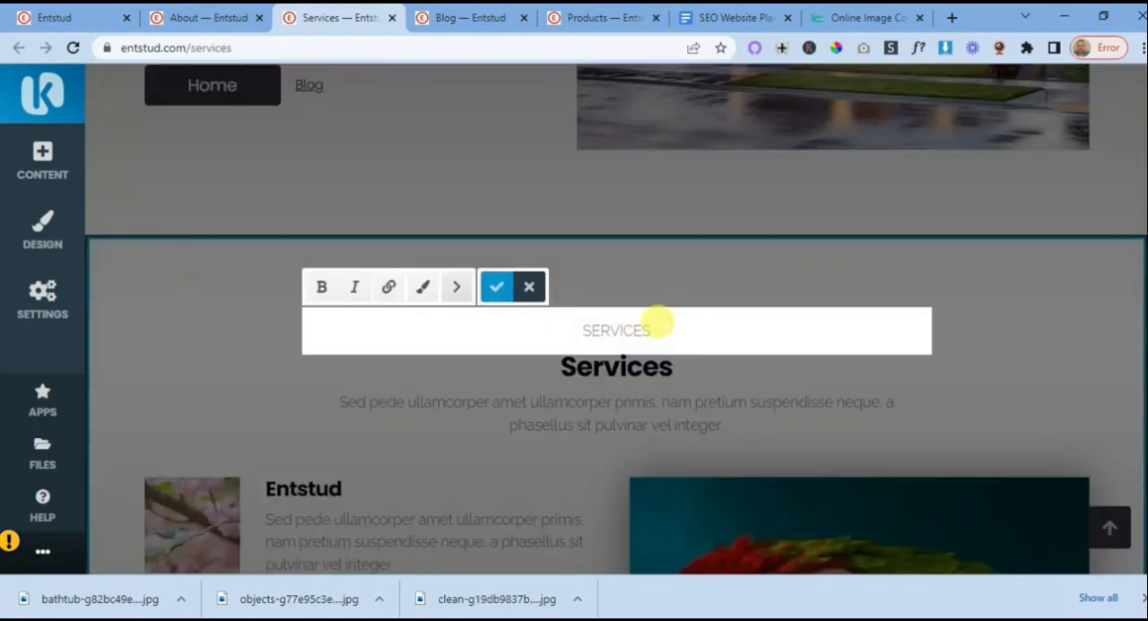
{"action": "left_click", "coordinate": [529, 286]}
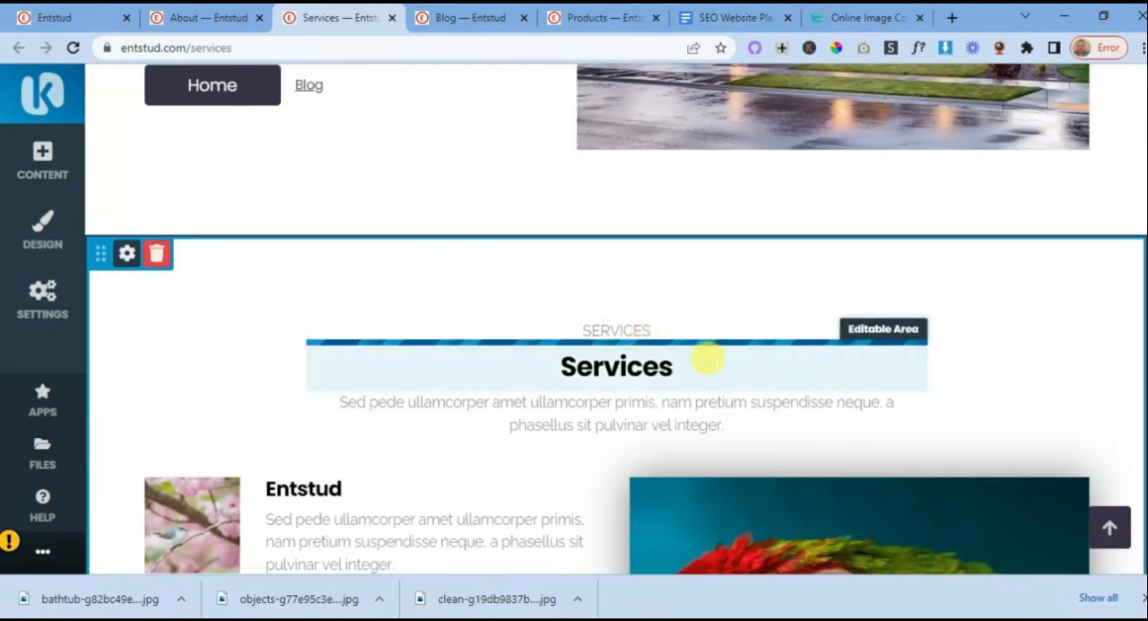
{"action": "left_click", "coordinate": [634, 321]}
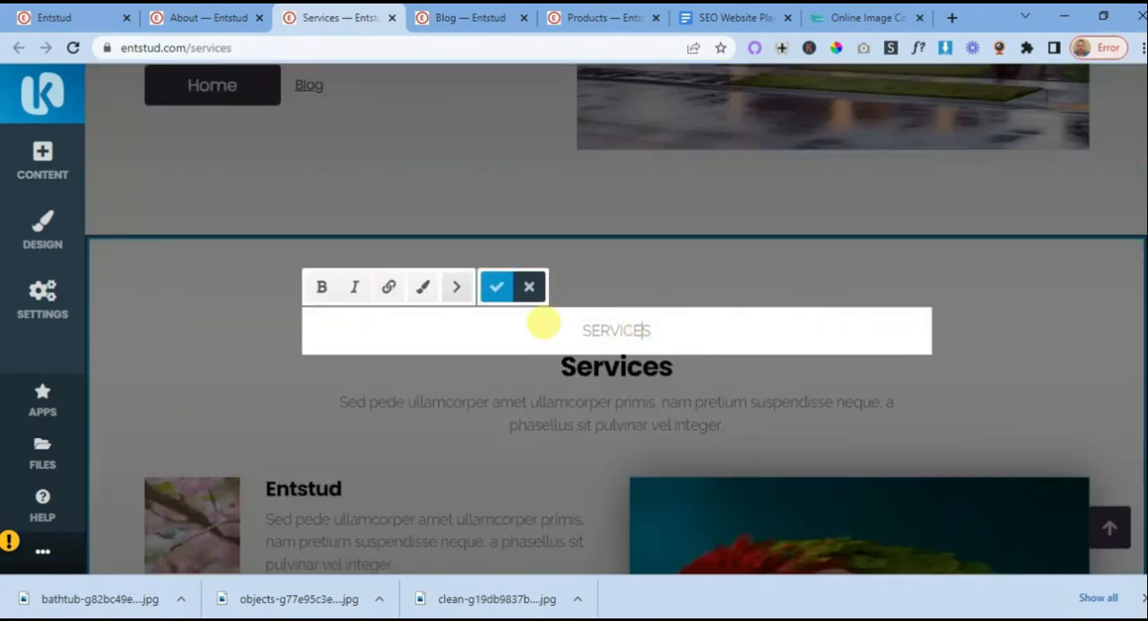
{"action": "left_click", "coordinate": [530, 286]}
- Remove the small "SERVICES" label above the feature block's heading and change the heading to "Cleaning Services", saving both edits
{"action": "left_click", "coordinate": [647, 330]}
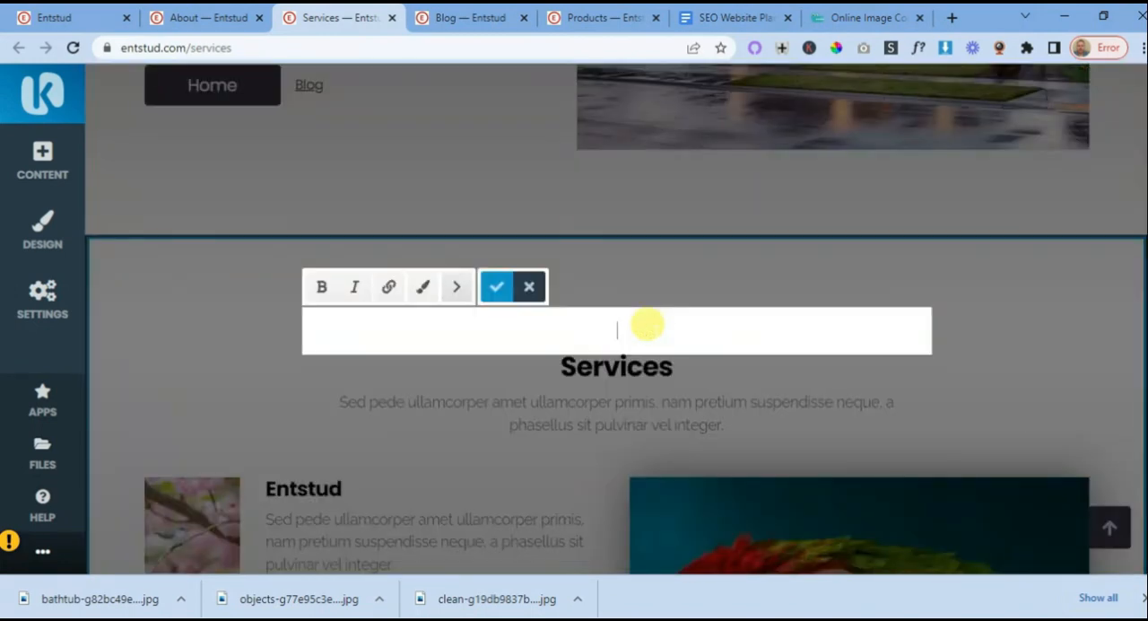
{"action": "left_click", "coordinate": [496, 286]}
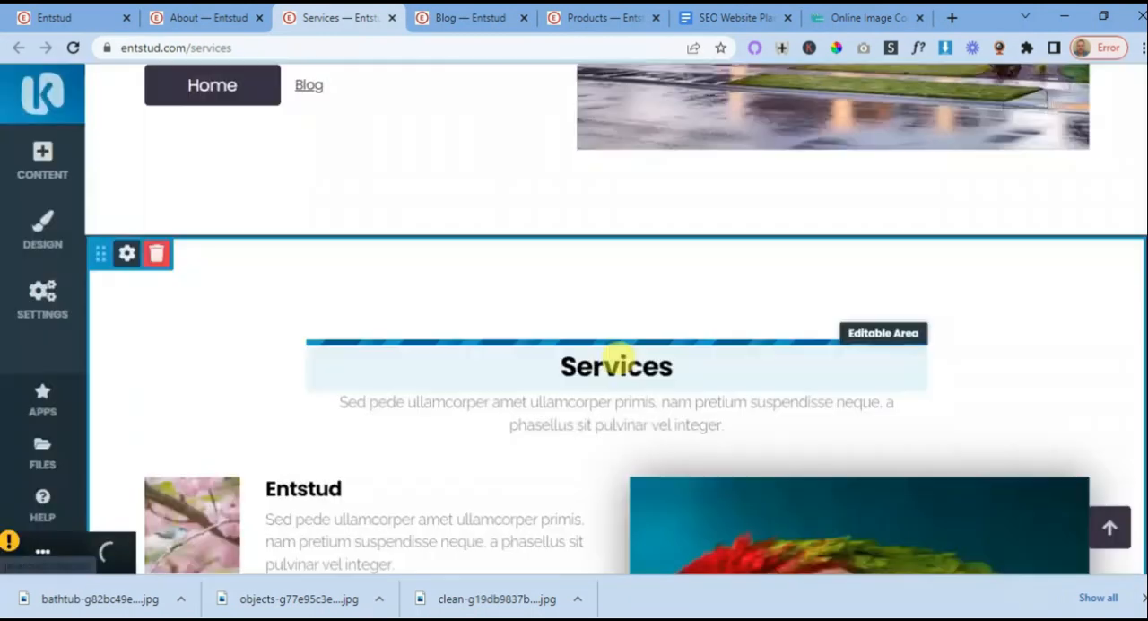
{"action": "left_click", "coordinate": [652, 363]}
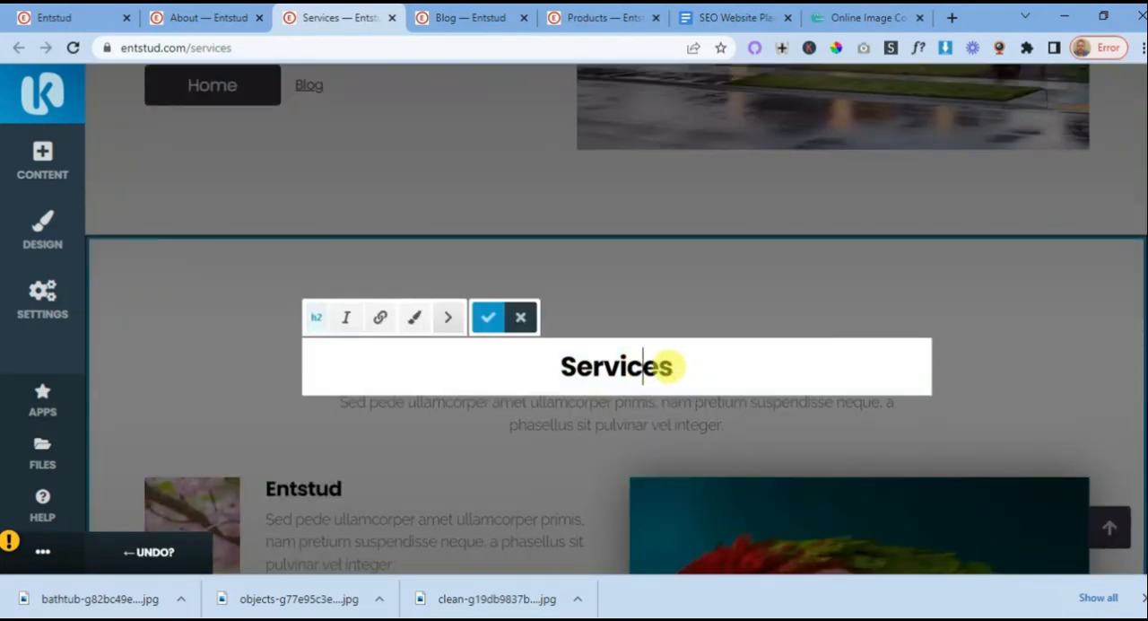
{"action": "key", "text": "Left"}
{"action": "key", "text": "Left"}
{"action": "key", "text": "Left"}
{"action": "type", "text": "Cleaning"}
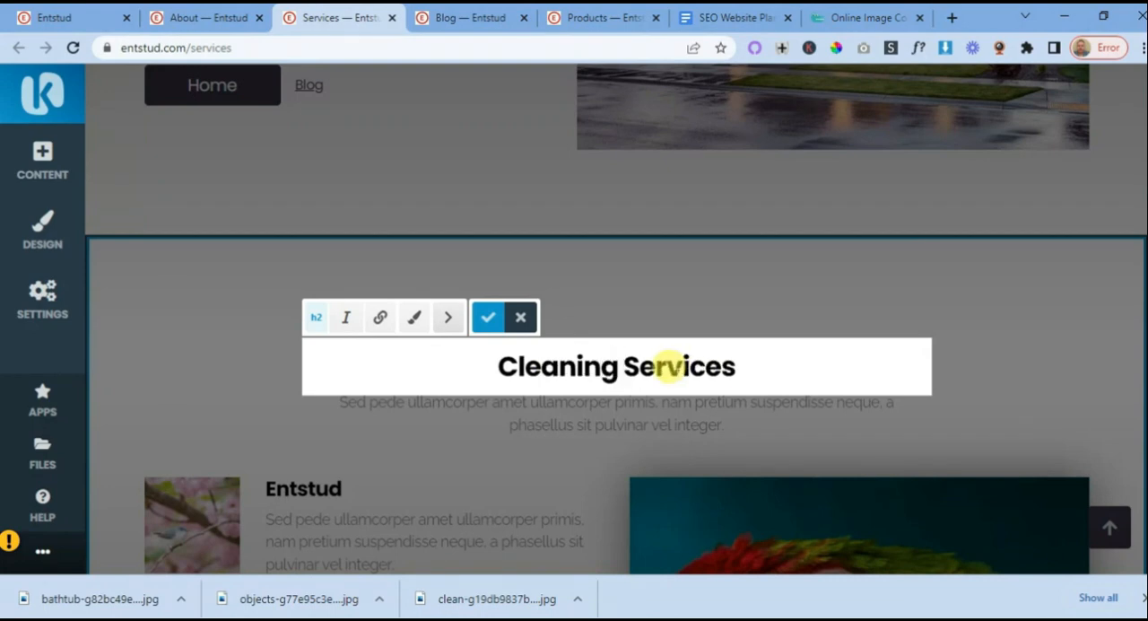
{"action": "left_click", "coordinate": [484, 318]}
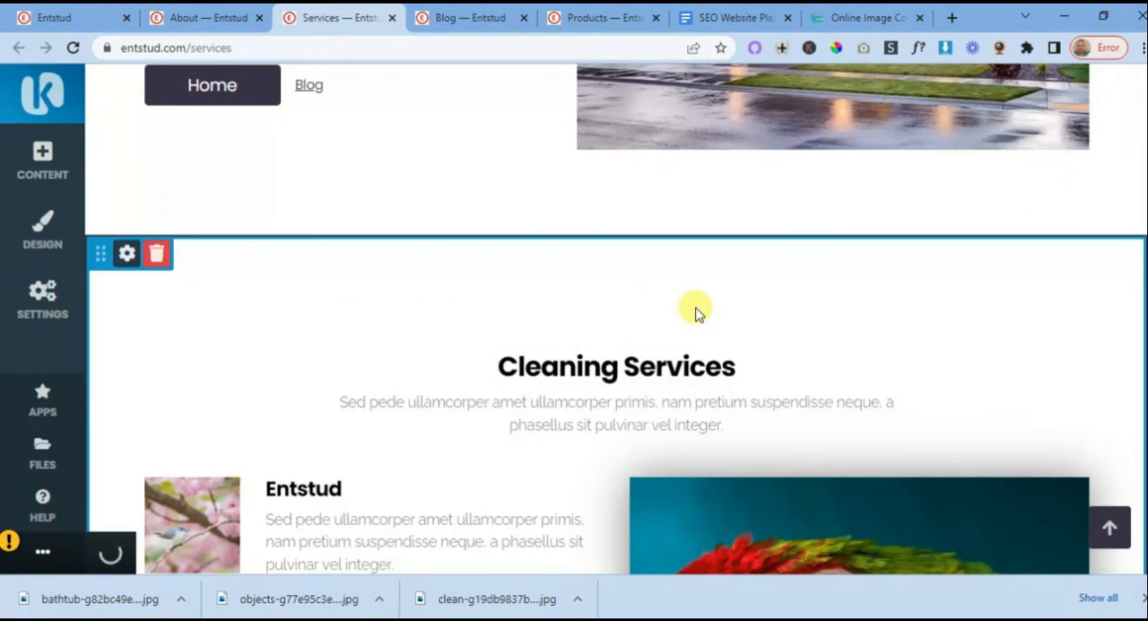
- Rename the three "Entstud" feature titles in order as "Cleaning Windows", "Cleaning Outdoor" and "Cleaning Indoor"
{"action": "scroll", "coordinate": [692, 314], "scroll_direction": "up", "scroll_amount": 2}
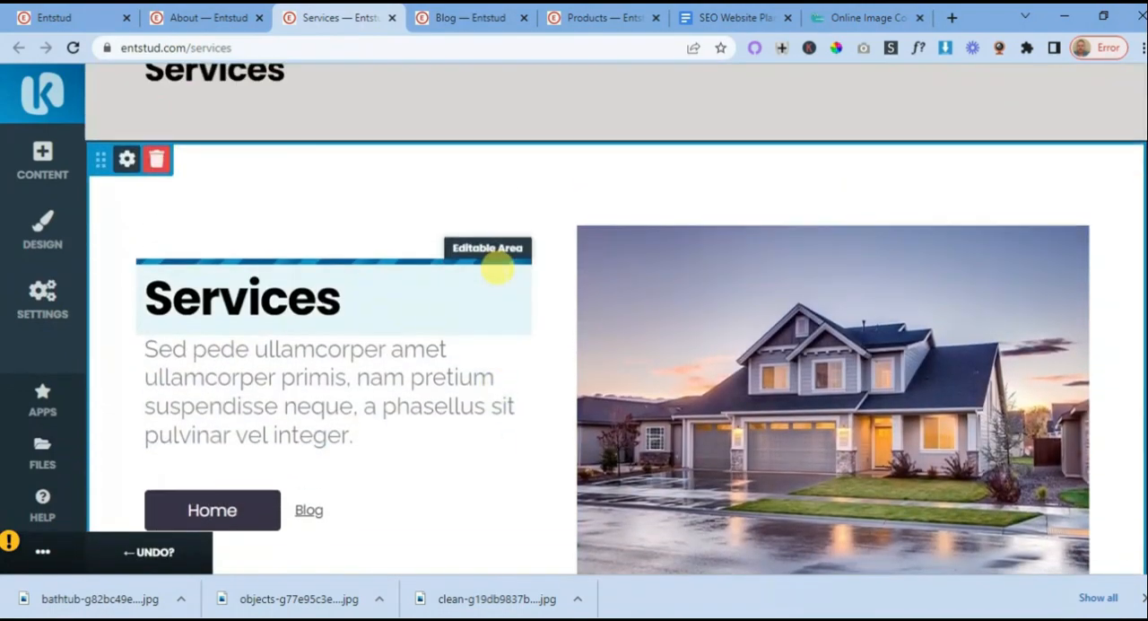
{"action": "scroll", "coordinate": [512, 280], "scroll_direction": "down", "scroll_amount": 4}
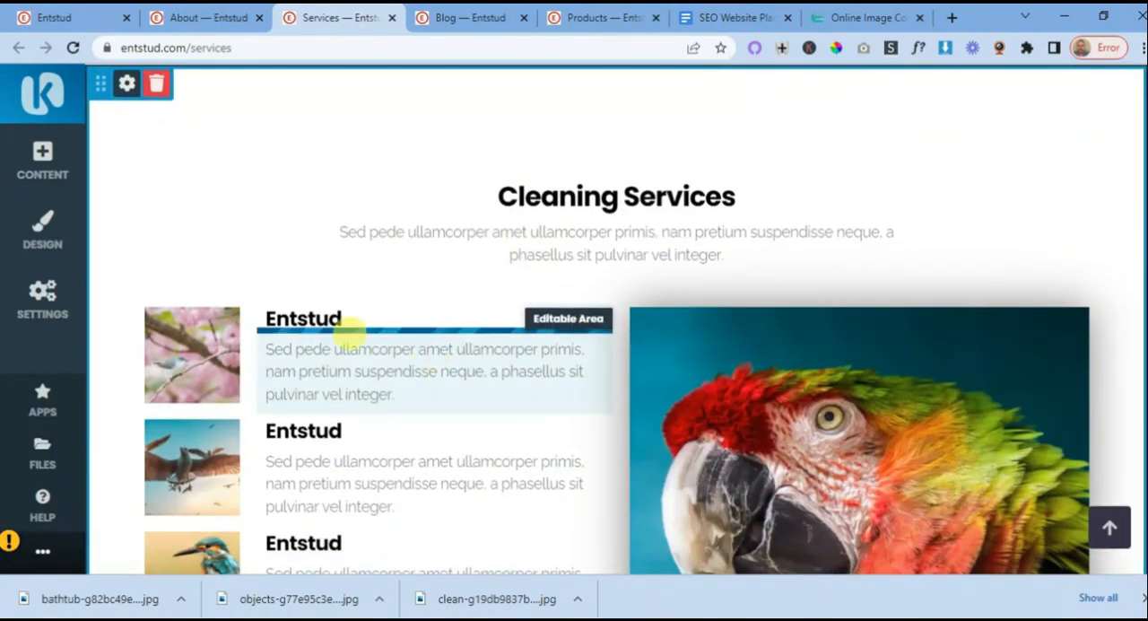
{"action": "left_click", "coordinate": [336, 315]}
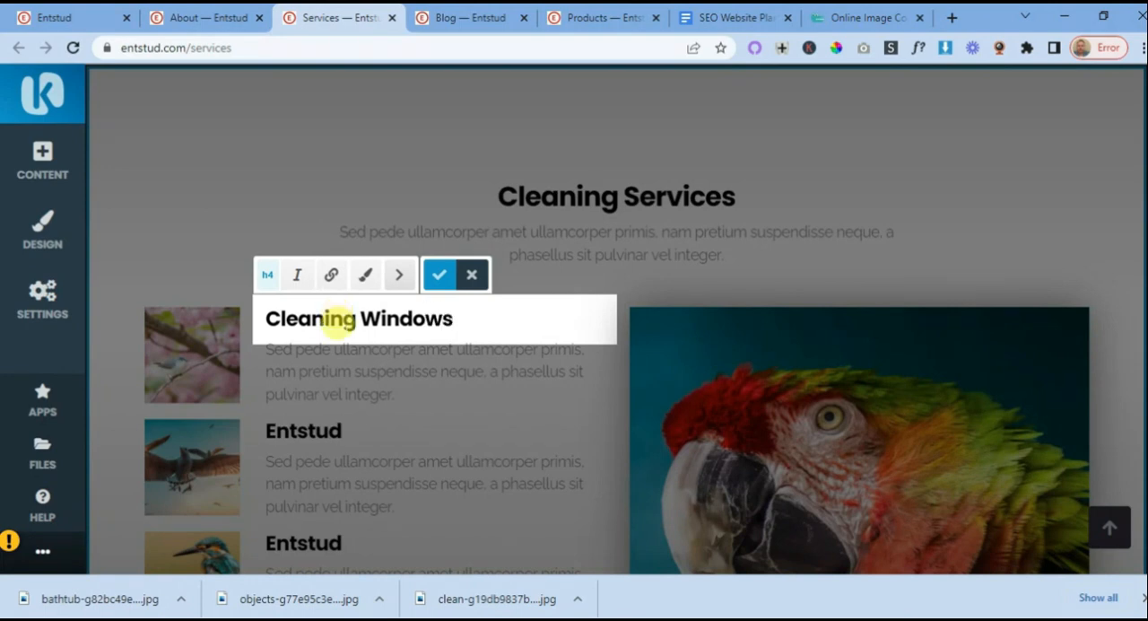
{"action": "left_click", "coordinate": [350, 433]}
{"action": "left_click", "coordinate": [343, 428]}
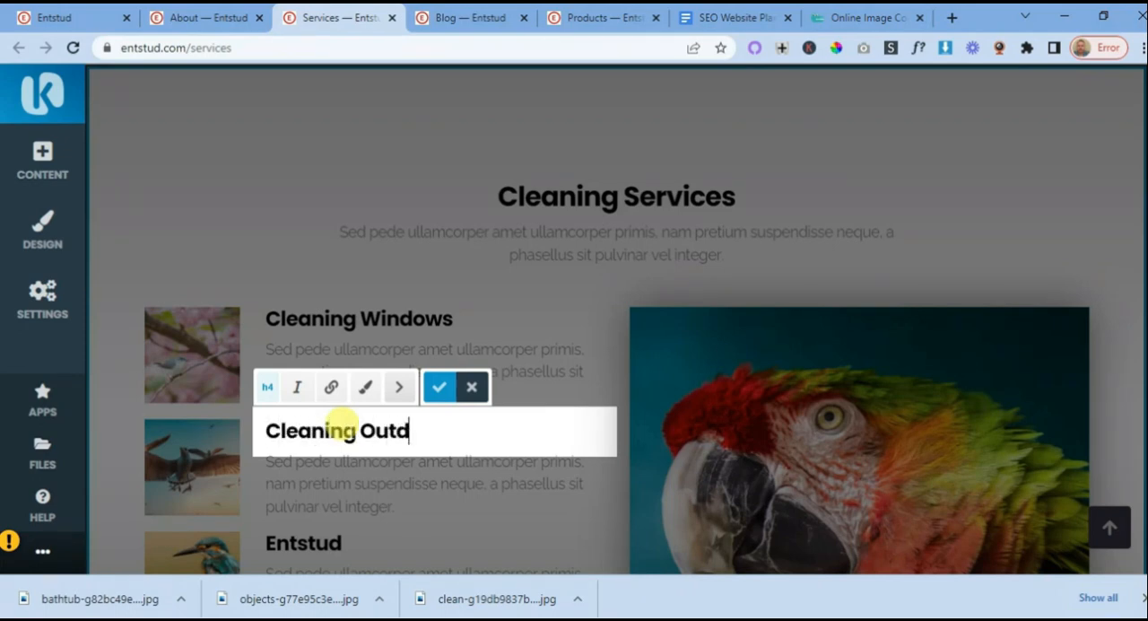
{"action": "left_click", "coordinate": [341, 545]}
{"action": "left_click", "coordinate": [343, 545]}
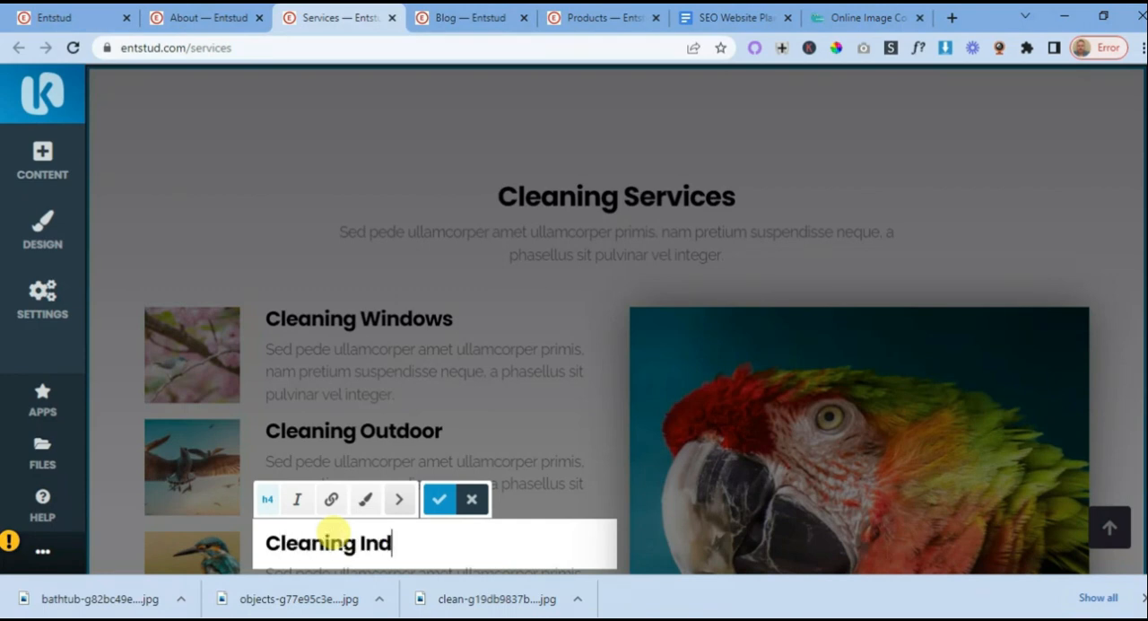
{"action": "type", "text": "Cleaning Indoor"}
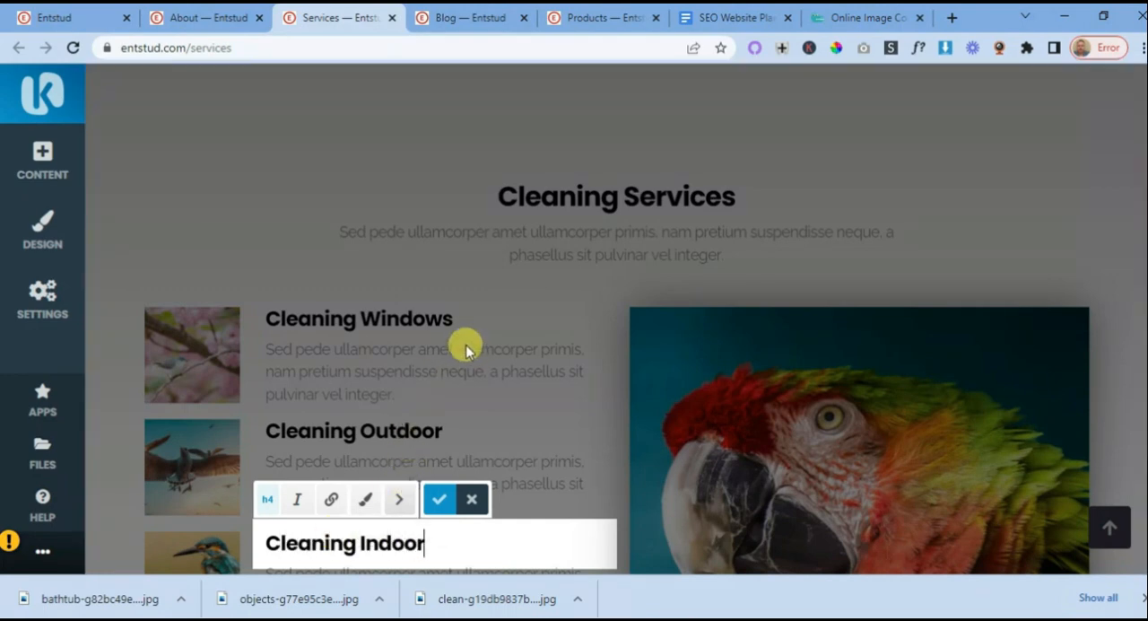
{"action": "left_click", "coordinate": [477, 354]}
- Replace the bird picture beside "Cleaning Windows" with the uploaded photo of a hand at window blinds and save the changes
{"action": "mouse_move", "coordinate": [180, 365]}
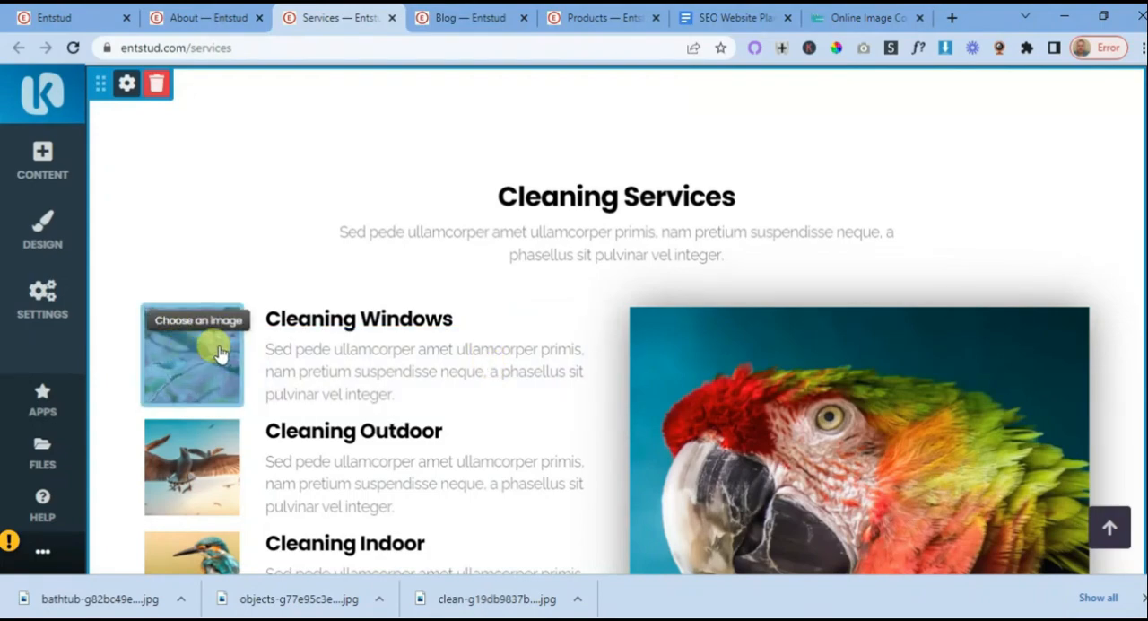
{"action": "left_click", "coordinate": [190, 324]}
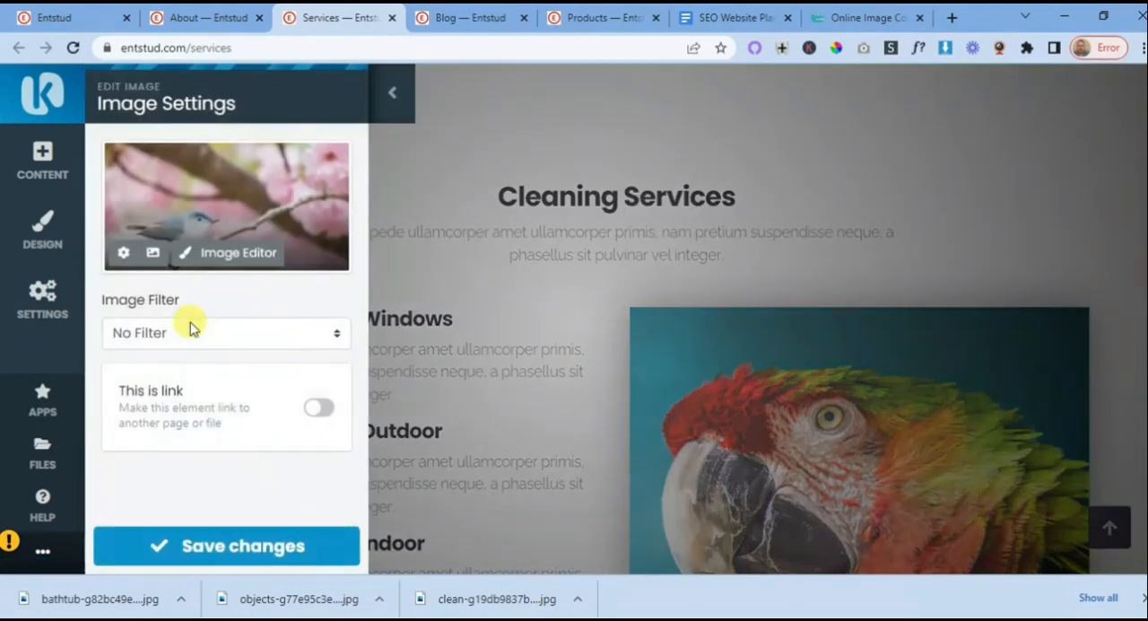
{"action": "left_click", "coordinate": [152, 252]}
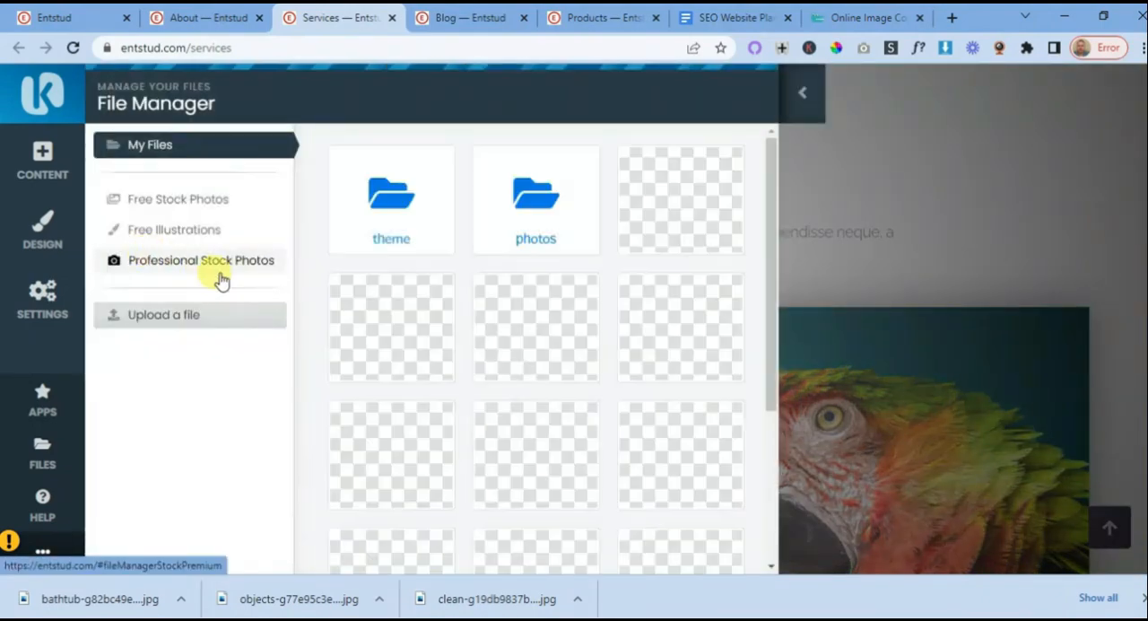
{"action": "left_click", "coordinate": [413, 323]}
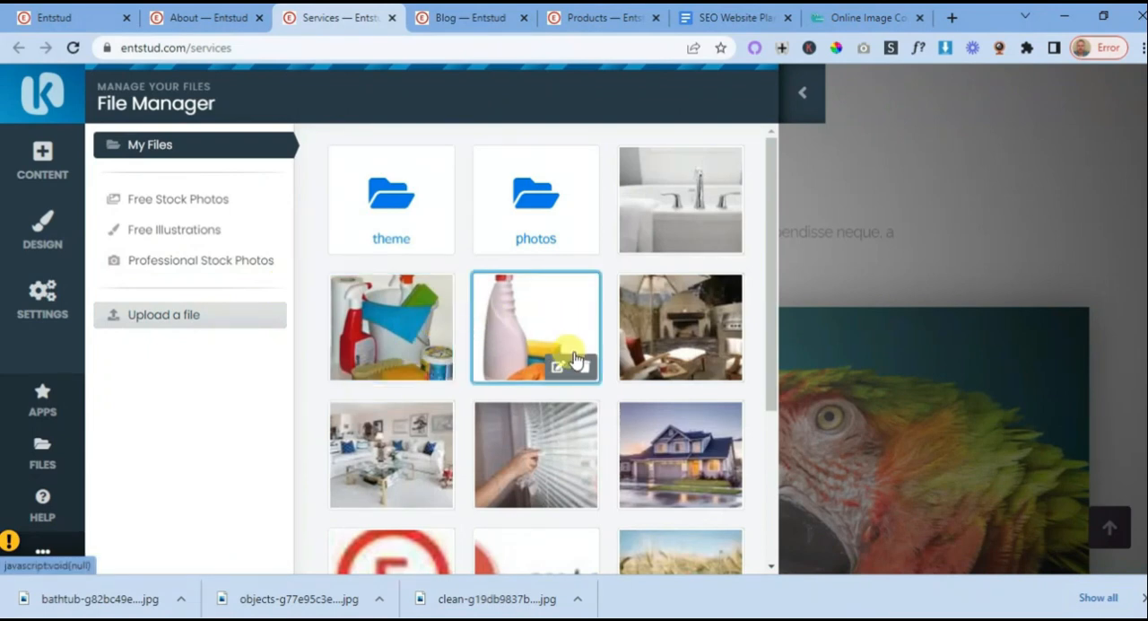
{"action": "left_click", "coordinate": [544, 443]}
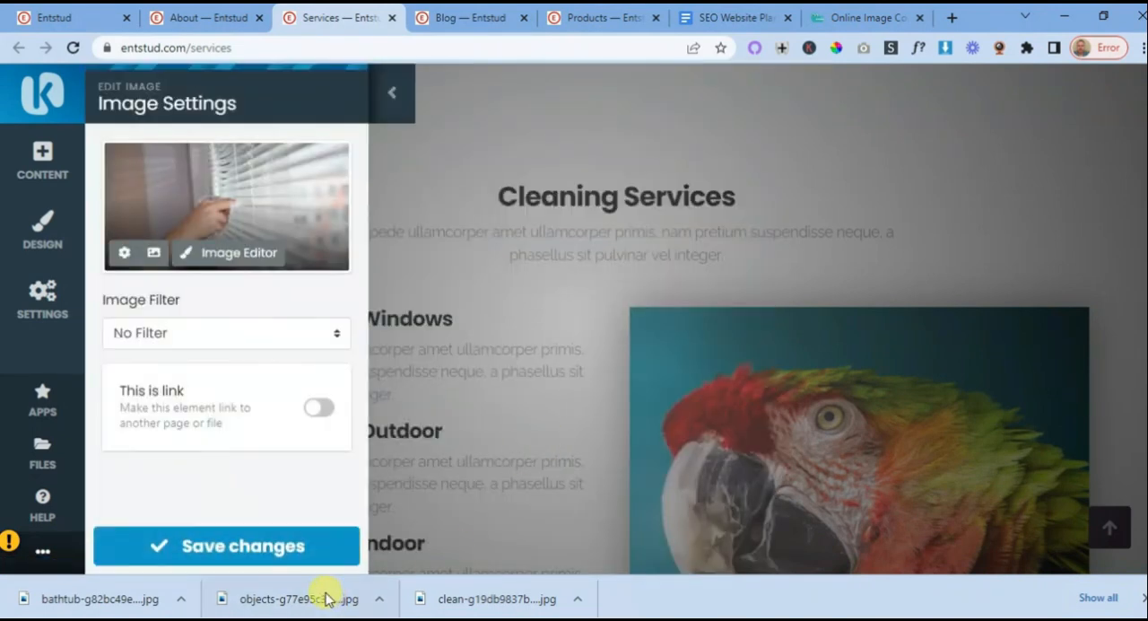
{"action": "left_click", "coordinate": [231, 544]}
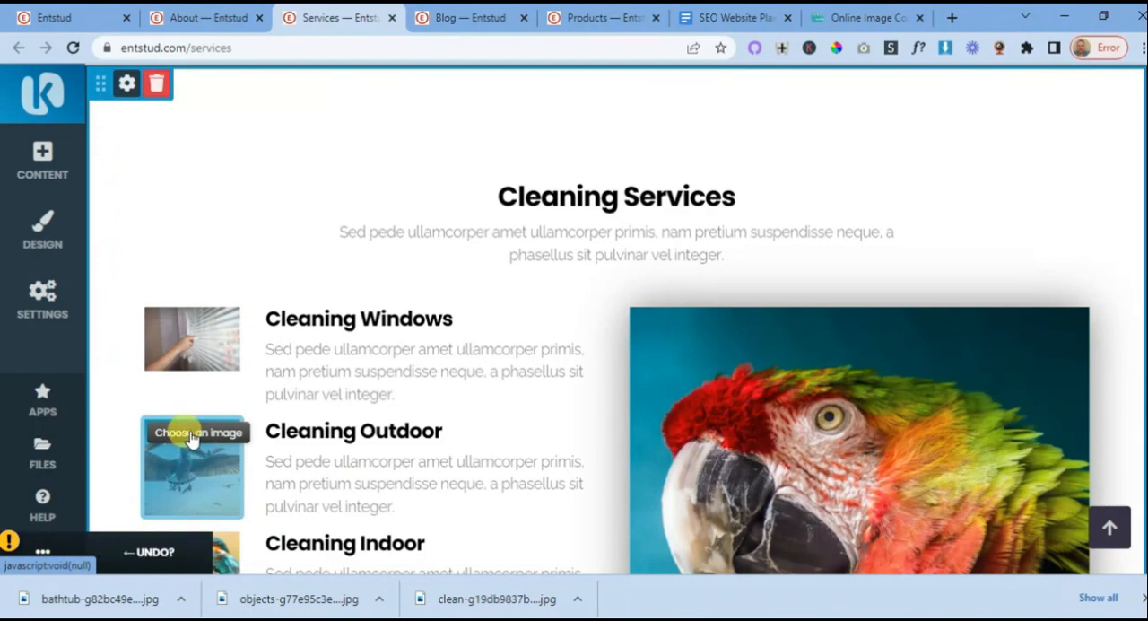
- Replace the picture beside "Cleaning Outdoor" with the uploaded outdoor patio and fireplace photo and save the changes
{"action": "left_click", "coordinate": [191, 438]}
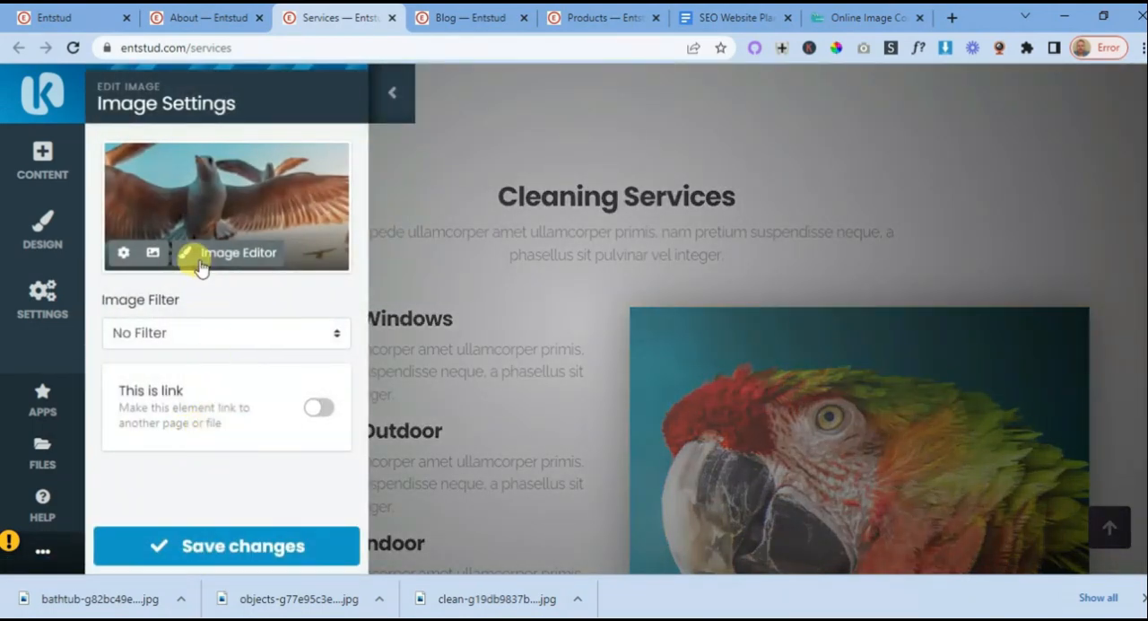
{"action": "left_click", "coordinate": [152, 252]}
{"action": "scroll", "coordinate": [527, 345], "scroll_direction": "down", "scroll_amount": 3}
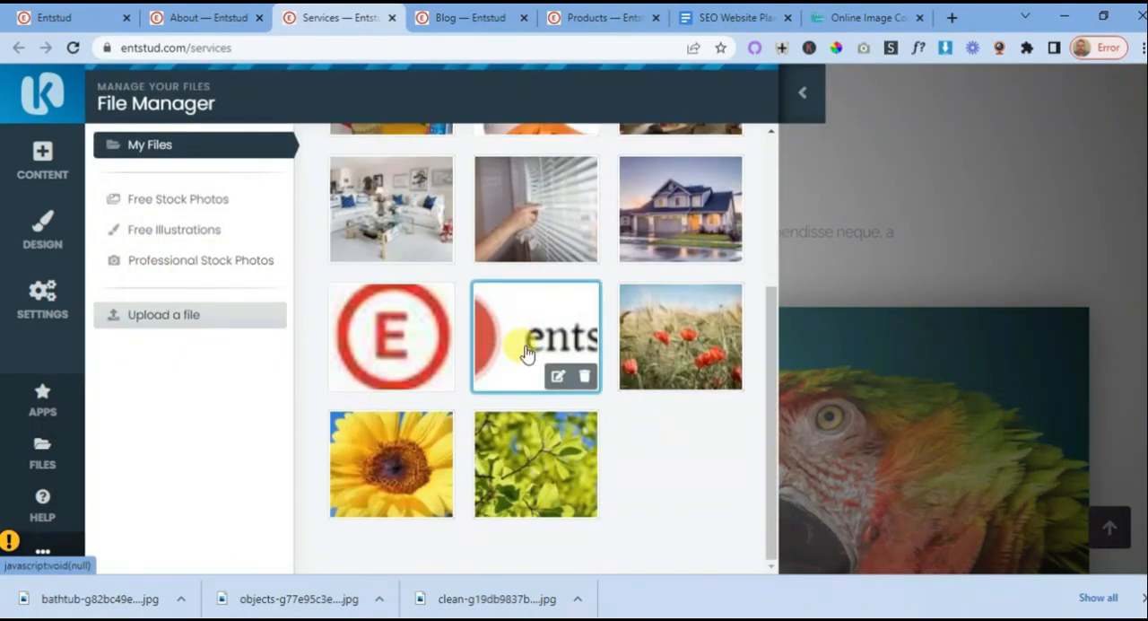
{"action": "scroll", "coordinate": [528, 350], "scroll_direction": "up", "scroll_amount": 3}
{"action": "left_click", "coordinate": [664, 344]}
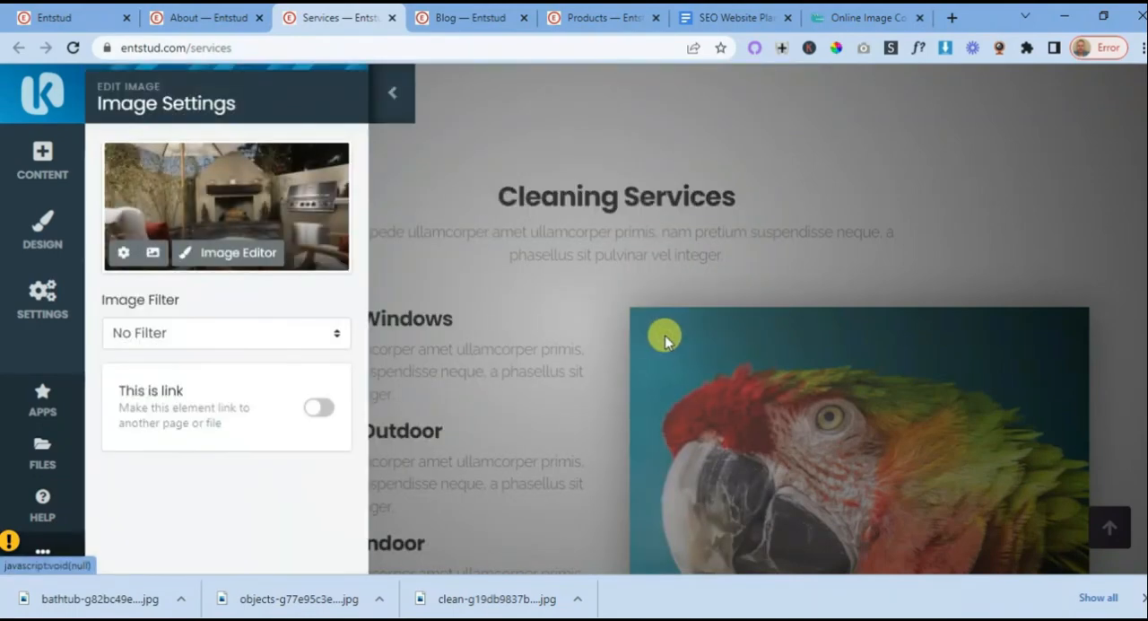
{"action": "left_click", "coordinate": [205, 546]}
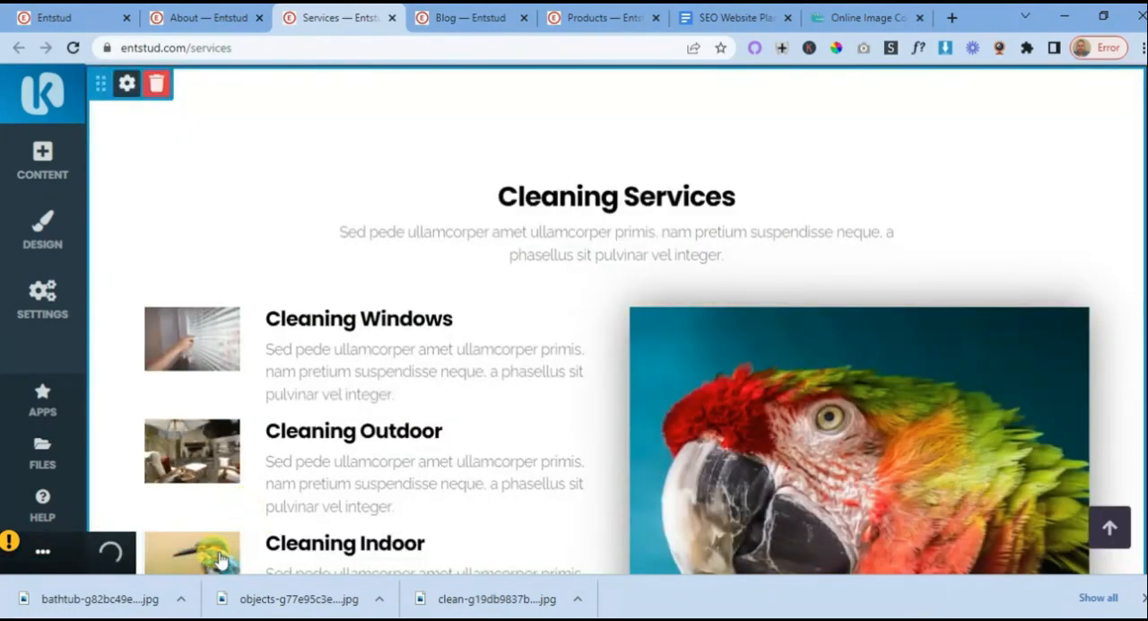
- Replace the picture beside "Cleaning Indoor" with the uploaded white living room photo and save the changes
{"action": "scroll", "coordinate": [317, 502], "scroll_direction": "down", "scroll_amount": 2}
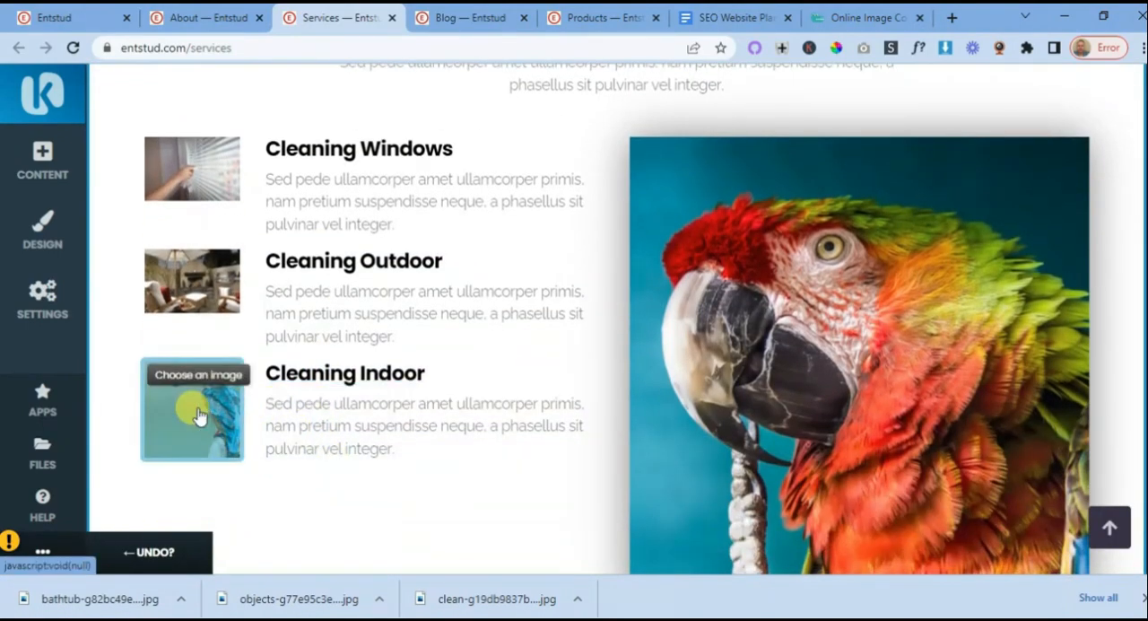
{"action": "left_click", "coordinate": [199, 410]}
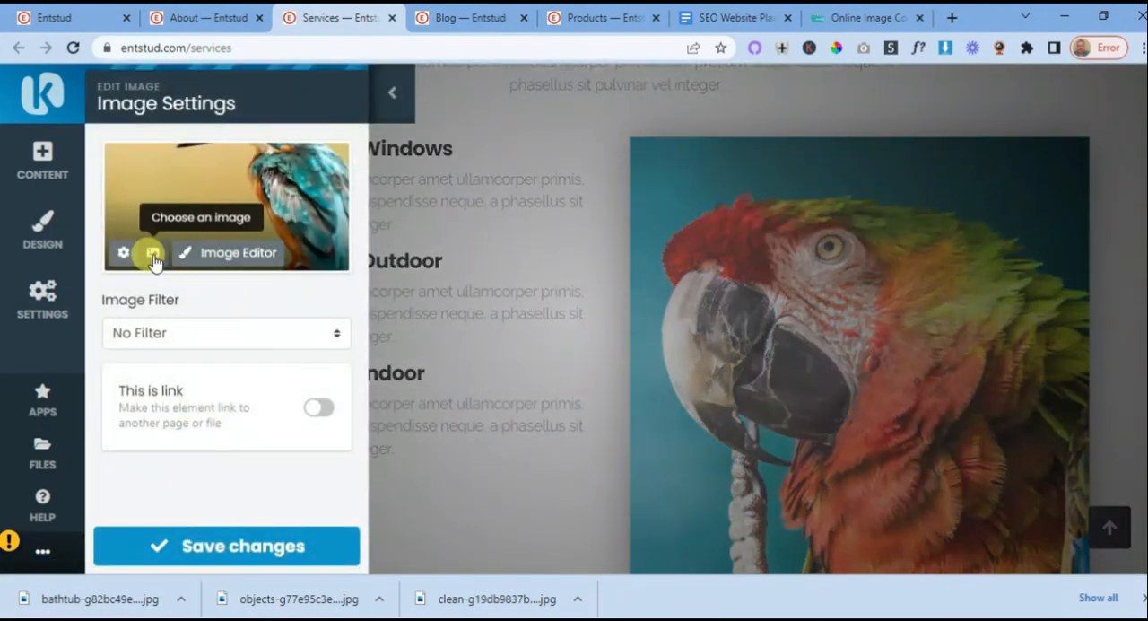
{"action": "left_click", "coordinate": [151, 253]}
{"action": "left_click", "coordinate": [437, 443]}
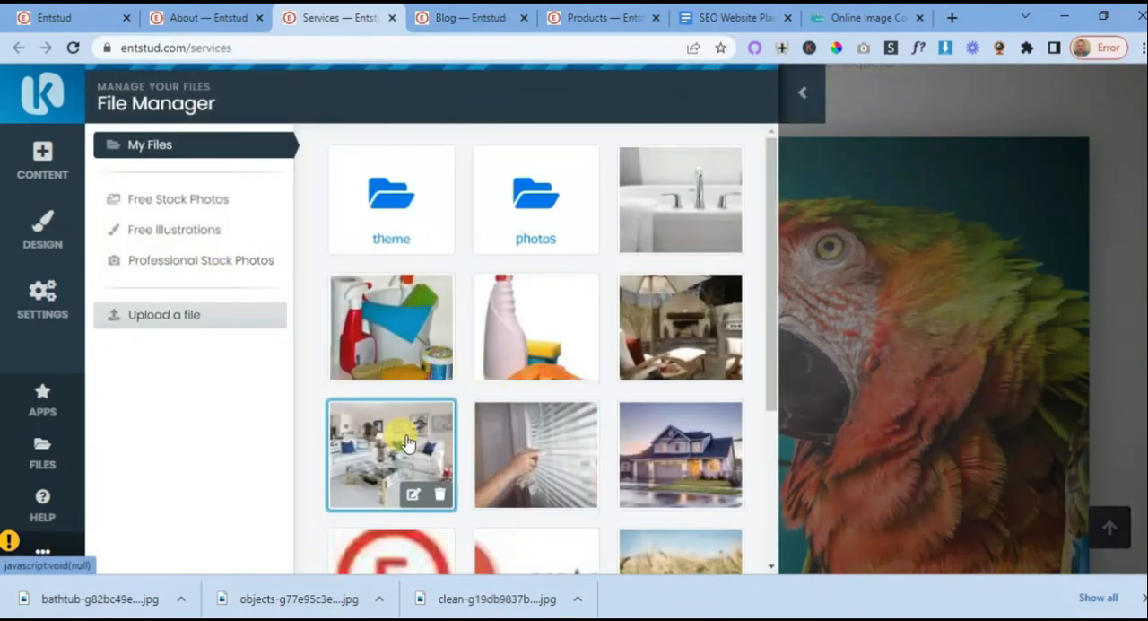
{"action": "left_click", "coordinate": [241, 549]}
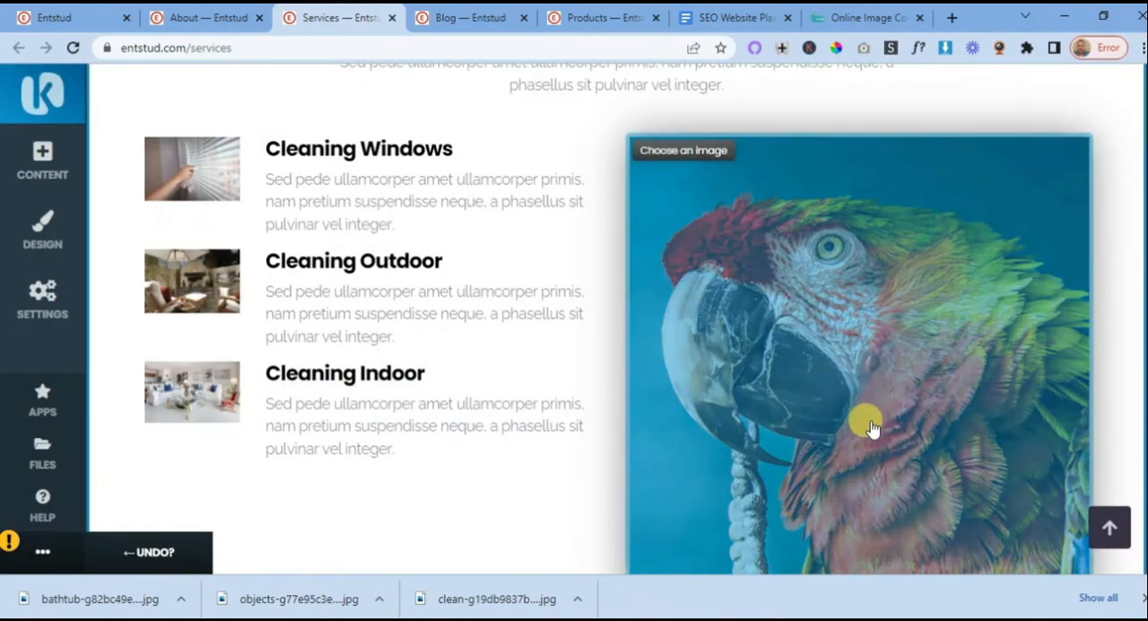
- Replace the large parrot picture in the Cleaning Services section with the uploaded bathtub photo and save the changes
{"action": "left_click", "coordinate": [839, 351]}
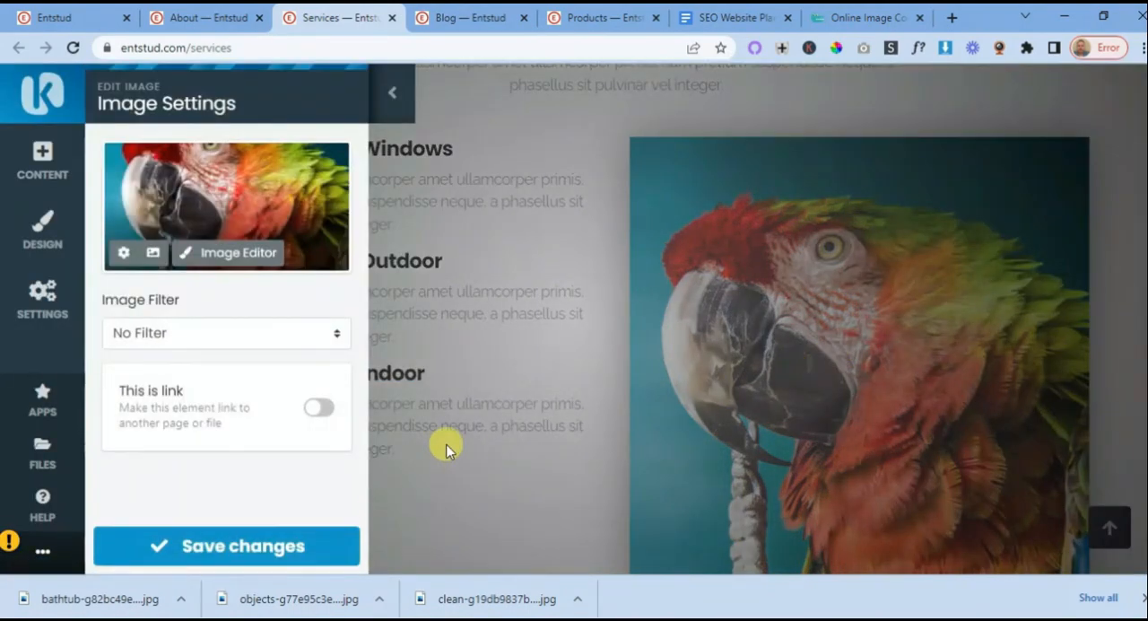
{"action": "left_click", "coordinate": [153, 255]}
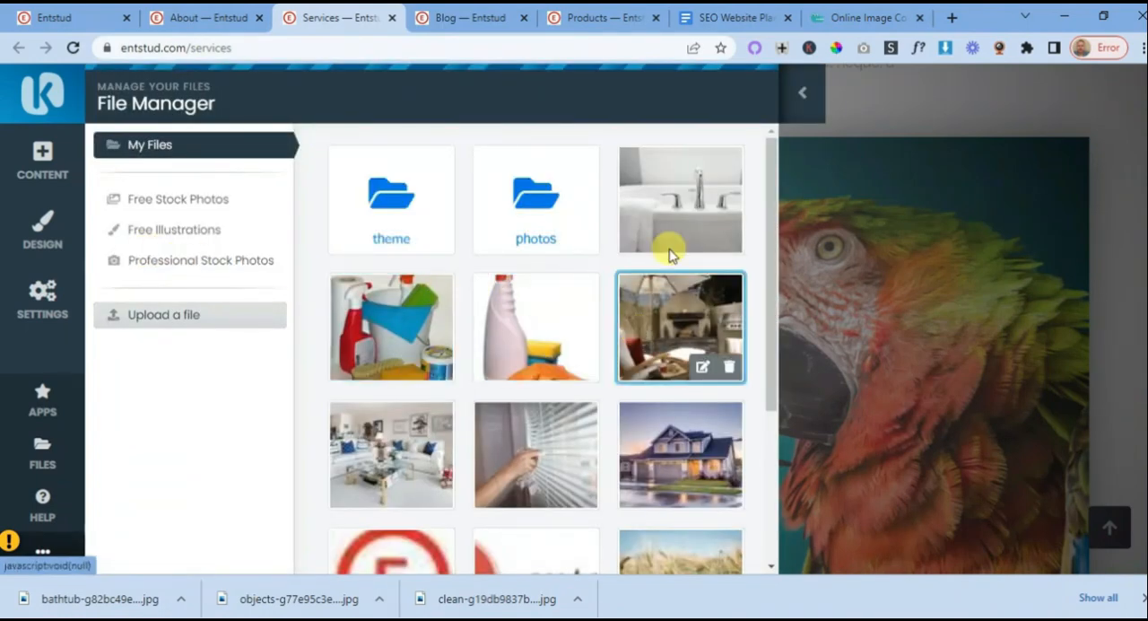
{"action": "left_click", "coordinate": [672, 203]}
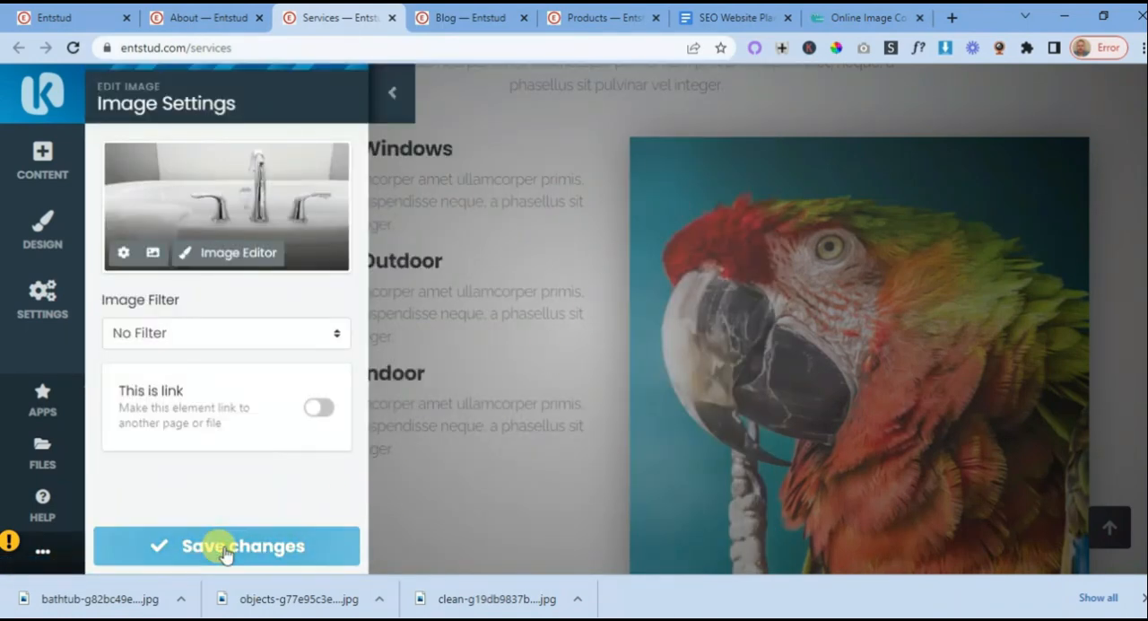
{"action": "left_click", "coordinate": [222, 545]}
{"action": "scroll", "coordinate": [542, 425], "scroll_direction": "up", "scroll_amount": 8}
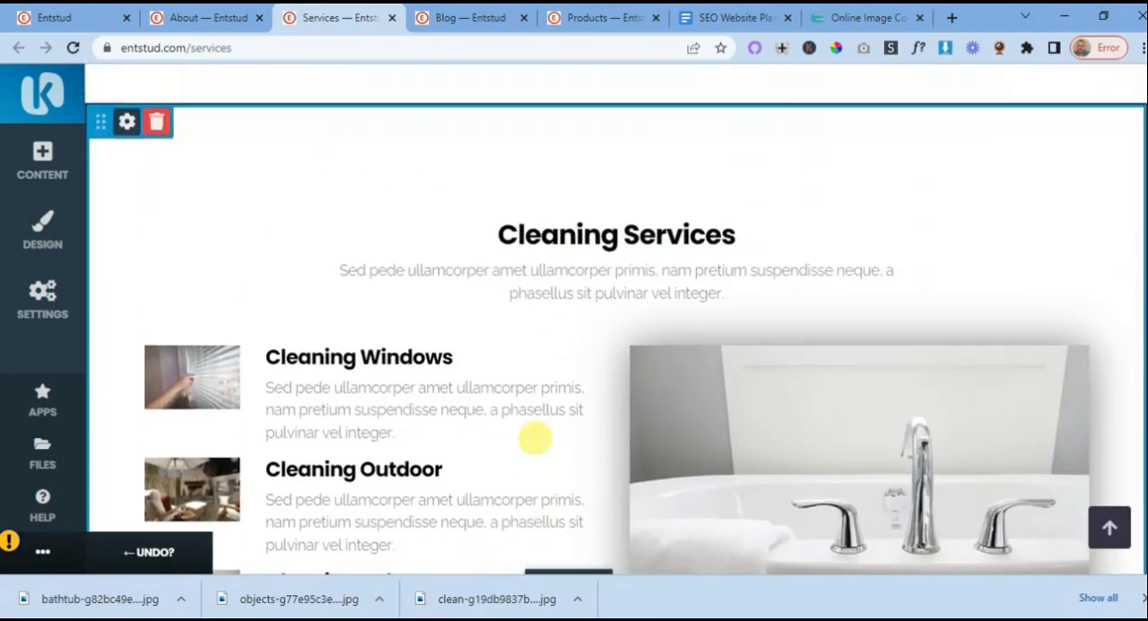
{"action": "scroll", "coordinate": [605, 403], "scroll_direction": "up", "scroll_amount": 2}
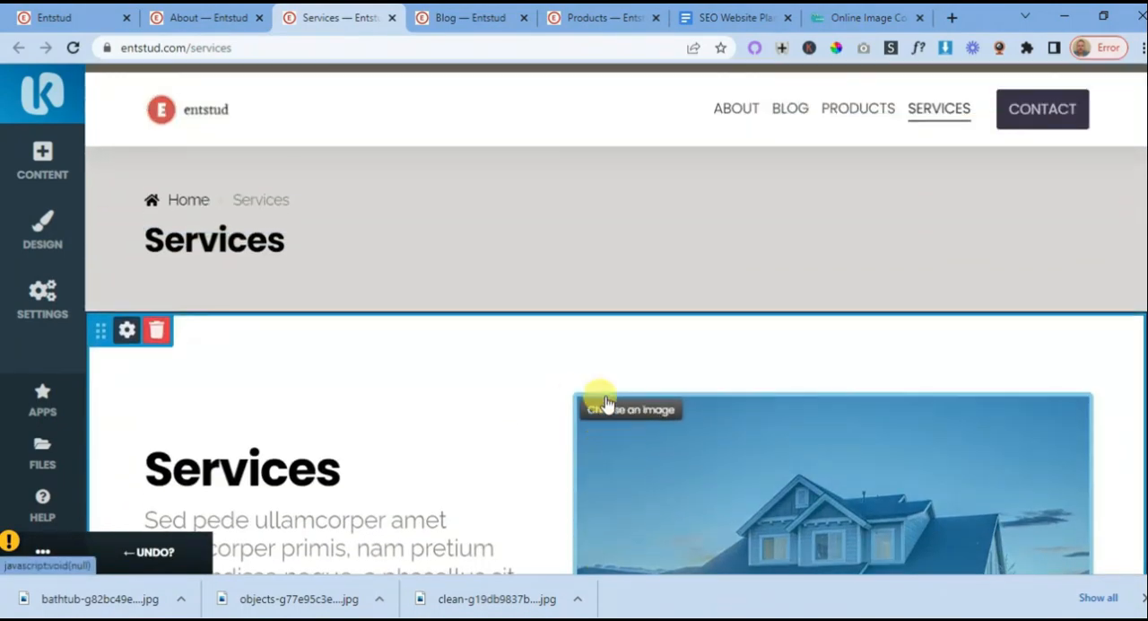
- Review the Services page from its banner through the Cleaning Services section to the sample content above the footer
{"action": "scroll", "coordinate": [555, 401], "scroll_direction": "down", "scroll_amount": 2}
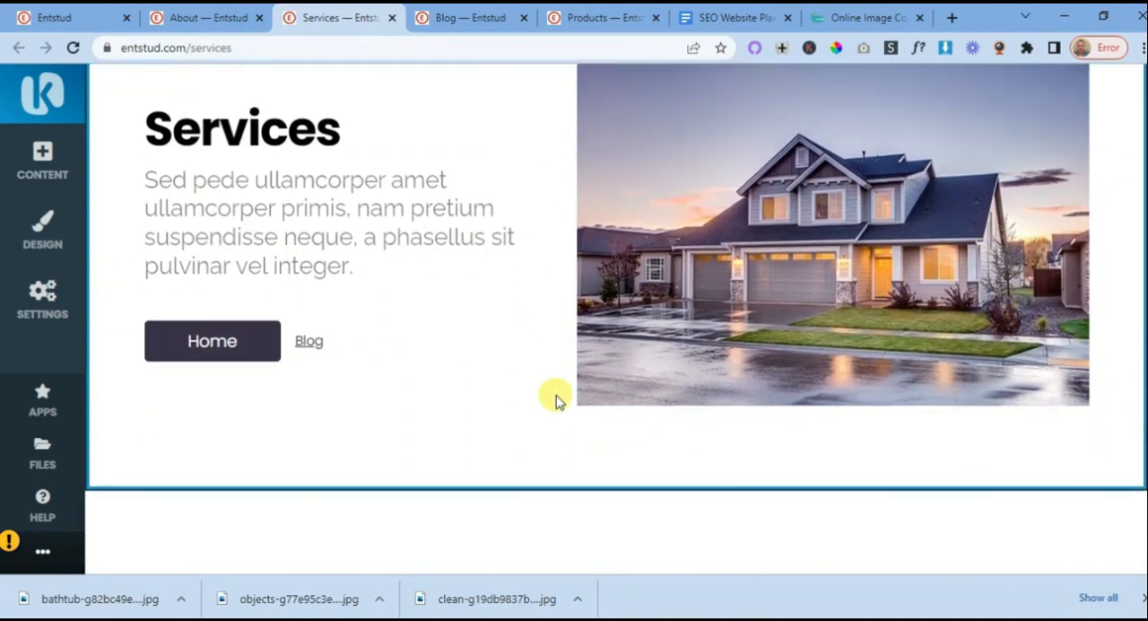
{"action": "scroll", "coordinate": [555, 401], "scroll_direction": "up", "scroll_amount": 4}
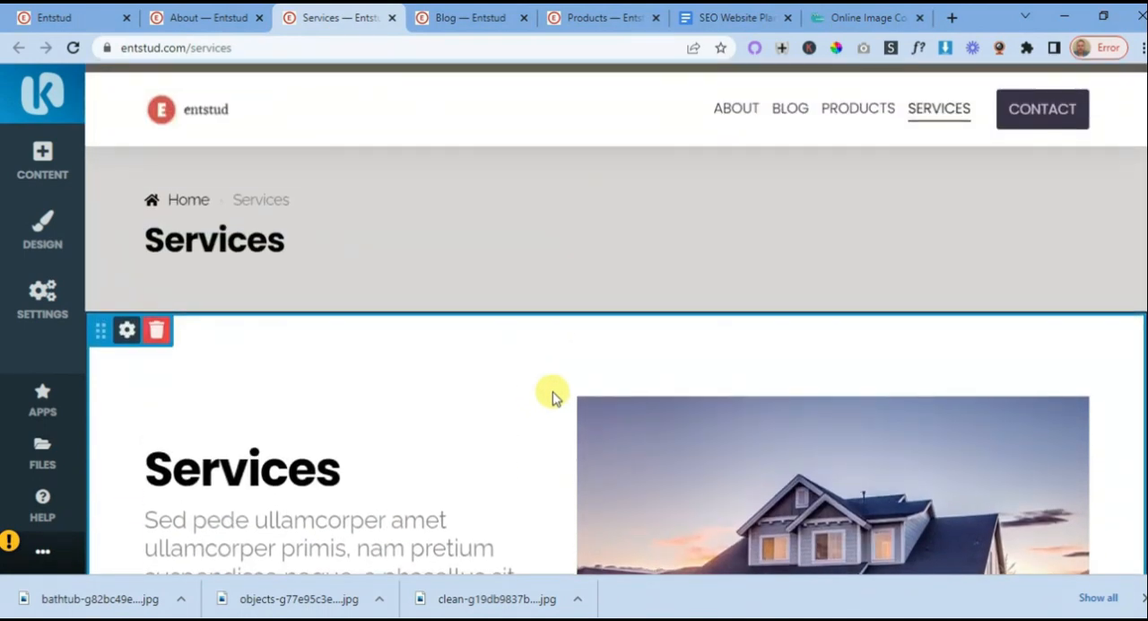
{"action": "scroll", "coordinate": [554, 397], "scroll_direction": "down", "scroll_amount": 6}
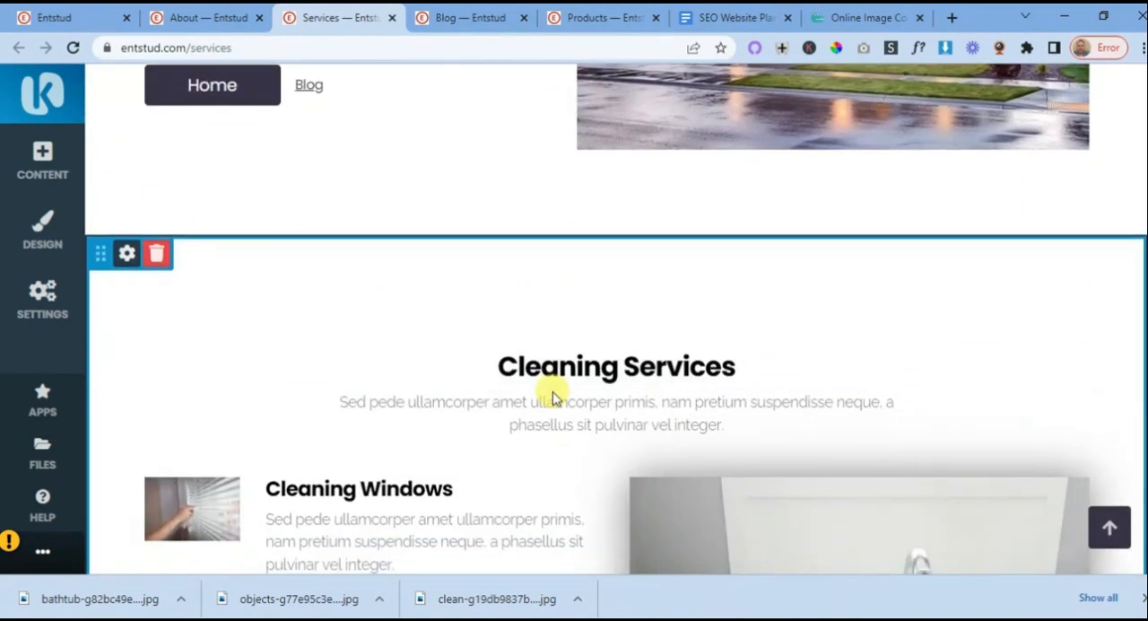
{"action": "scroll", "coordinate": [553, 397], "scroll_direction": "down", "scroll_amount": 3}
{"action": "scroll", "coordinate": [553, 397], "scroll_direction": "up", "scroll_amount": 5}
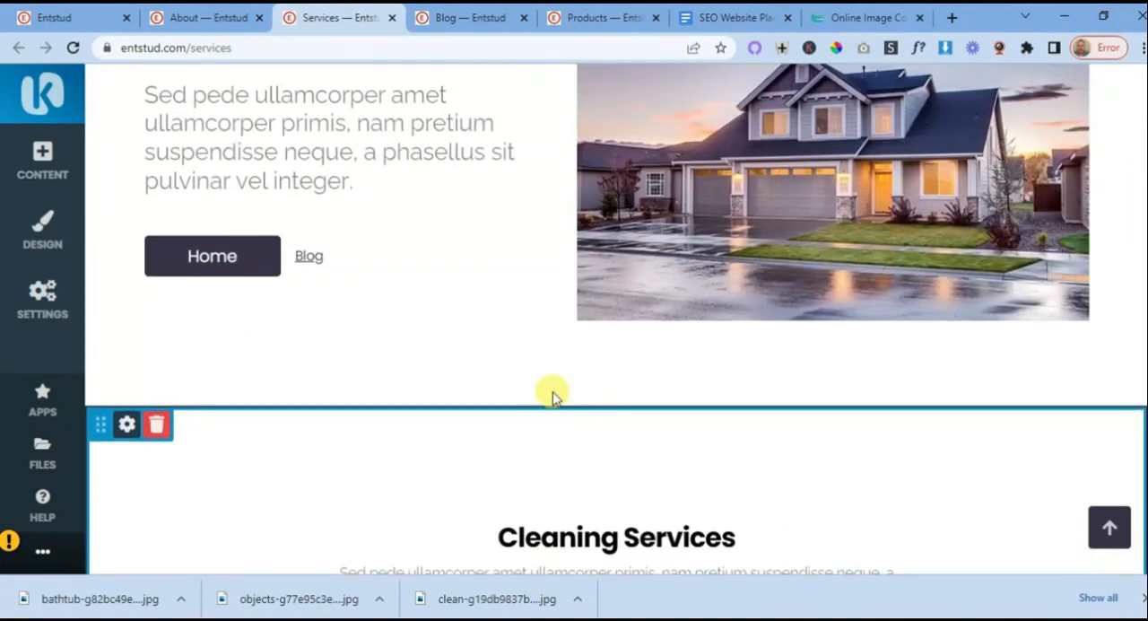
{"action": "scroll", "coordinate": [553, 397], "scroll_direction": "down", "scroll_amount": 8}
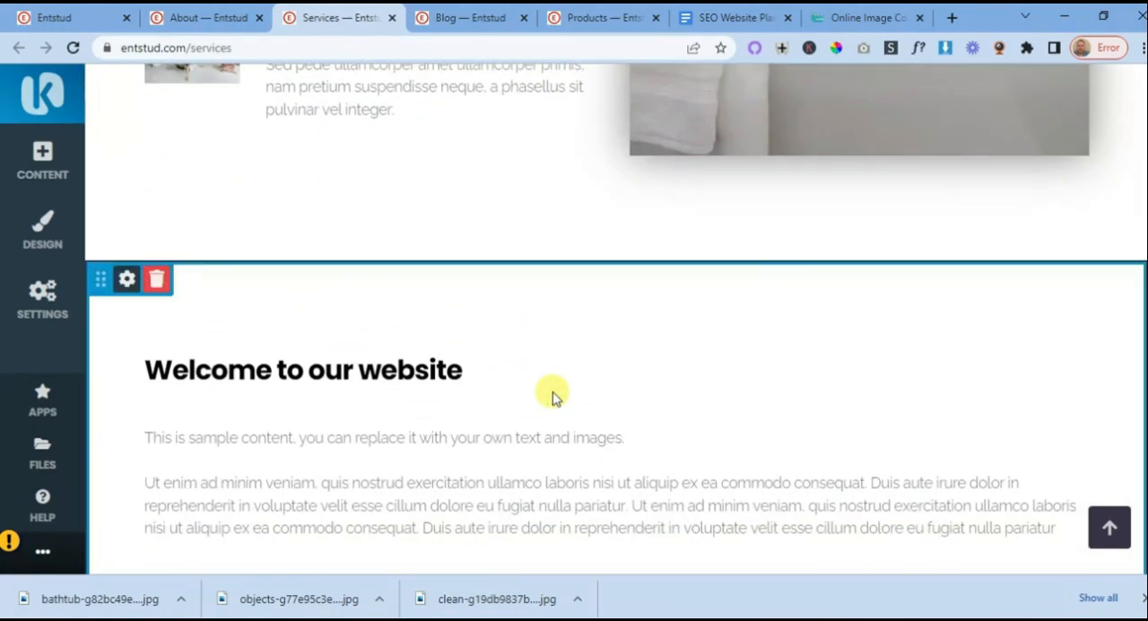
{"action": "scroll", "coordinate": [553, 398], "scroll_direction": "down", "scroll_amount": 2}
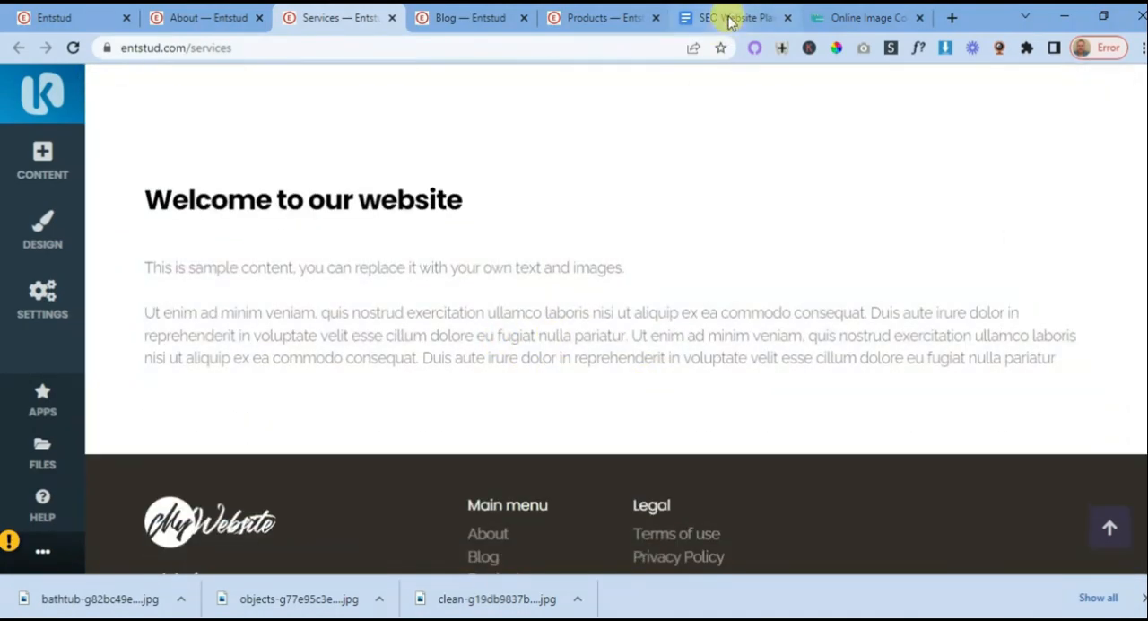
- Check the service page layout in the SEO Website Planning 101 Google Docs document for the block that follows the service images
{"action": "left_click", "coordinate": [731, 20]}
{"action": "scroll", "coordinate": [660, 299], "scroll_direction": "down", "scroll_amount": 5}
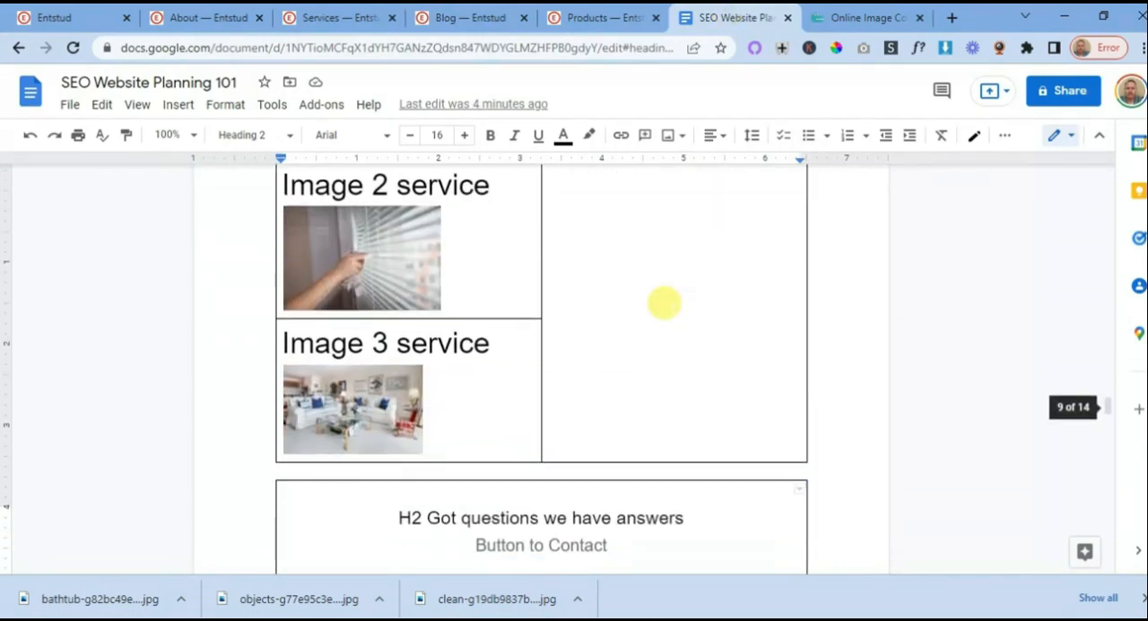
{"action": "scroll", "coordinate": [663, 303], "scroll_direction": "down", "scroll_amount": 3}
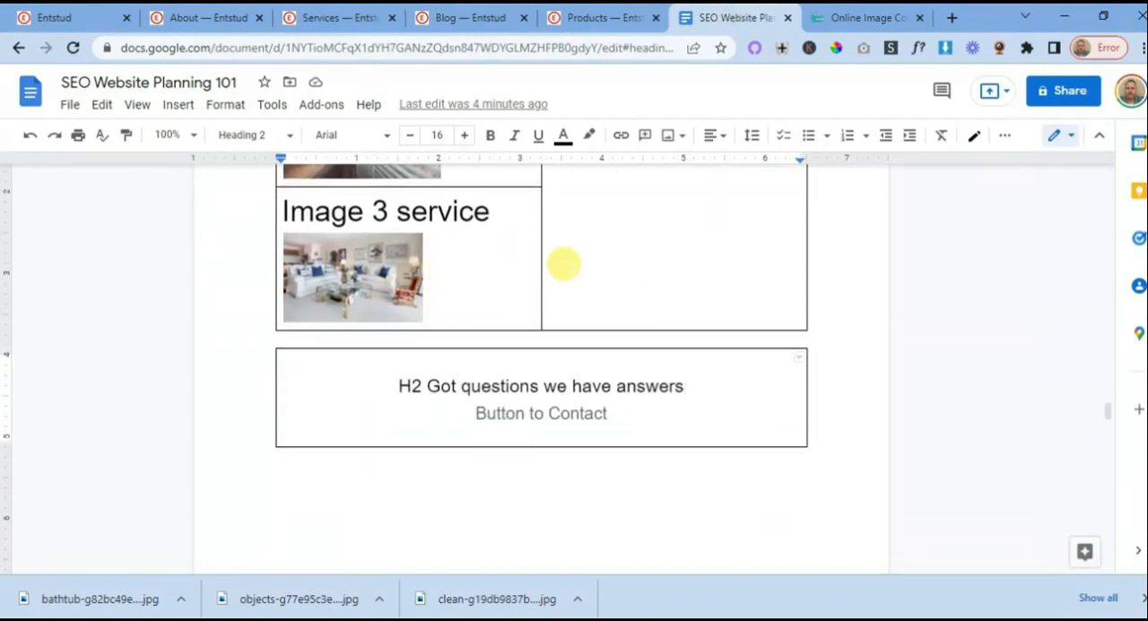
{"action": "scroll", "coordinate": [564, 260], "scroll_direction": "up", "scroll_amount": 10}
{"action": "scroll", "coordinate": [582, 326], "scroll_direction": "down", "scroll_amount": 10}
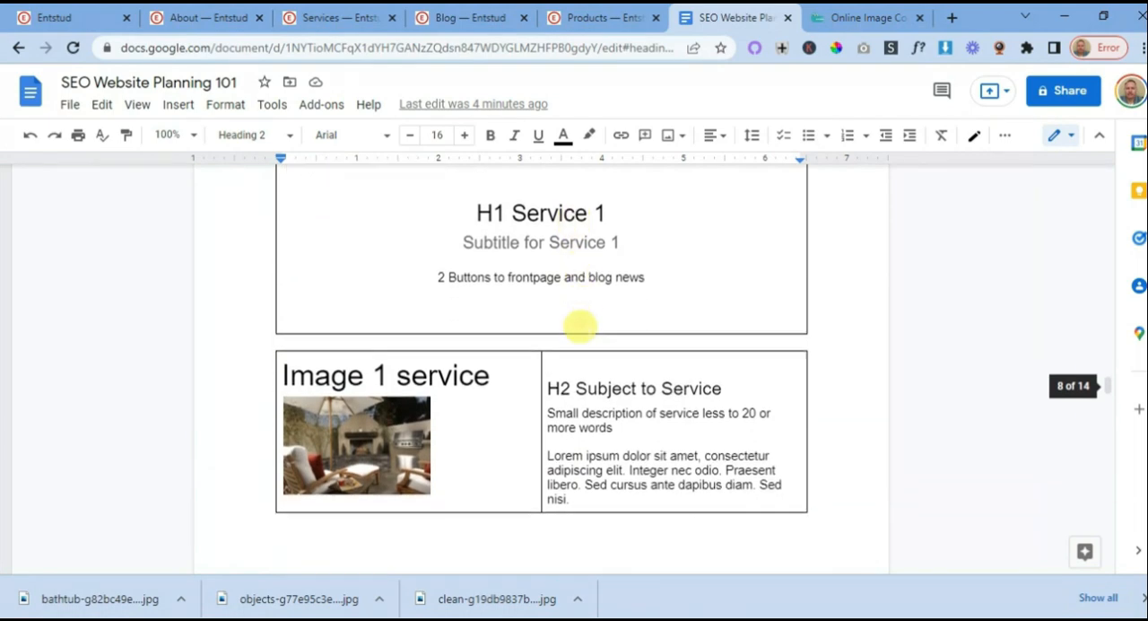
{"action": "scroll", "coordinate": [433, 263], "scroll_direction": "up", "scroll_amount": 4}
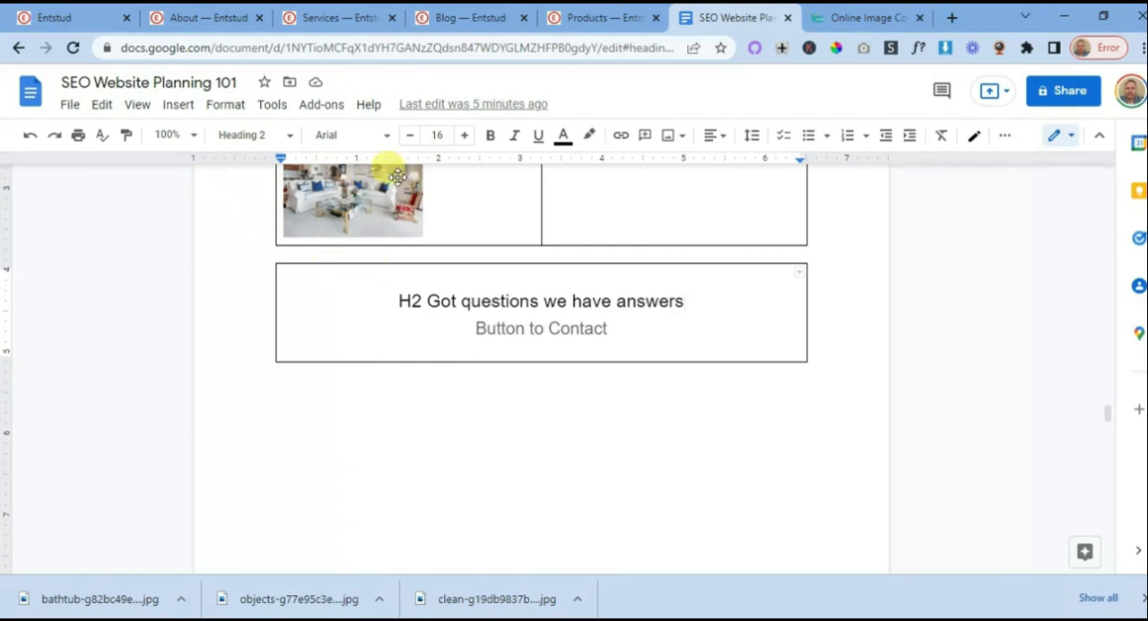
- Back on the Services page of the website, remove the "Welcome to our website" sample content block
{"action": "left_click", "coordinate": [364, 18]}
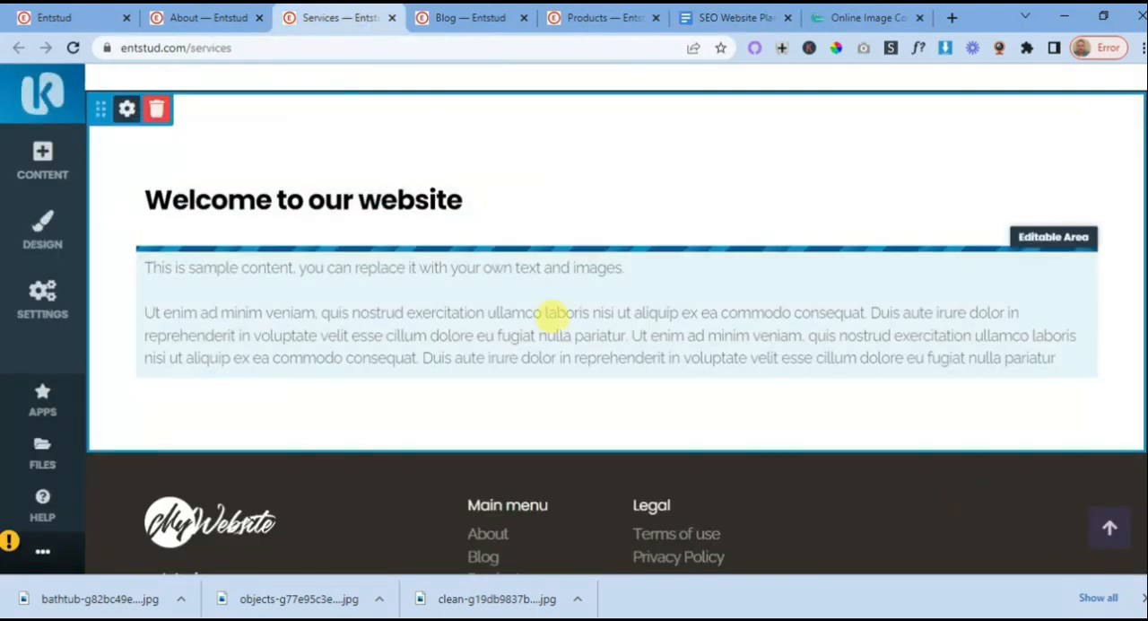
{"action": "scroll", "coordinate": [535, 295], "scroll_direction": "up", "scroll_amount": 4}
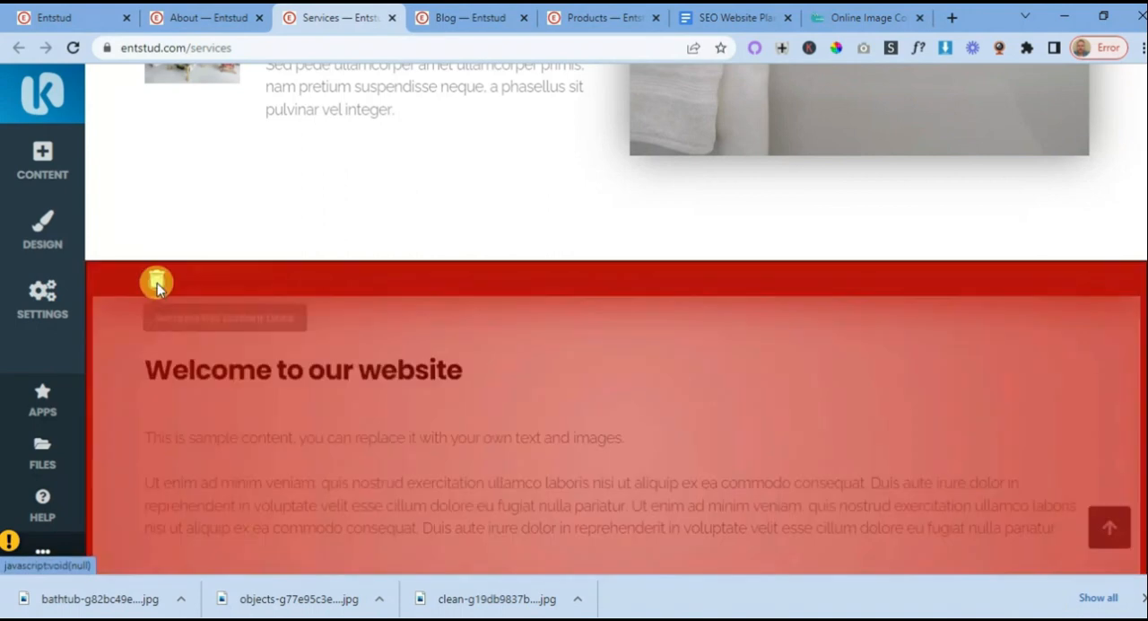
{"action": "left_click", "coordinate": [157, 282]}
{"action": "left_click", "coordinate": [238, 287]}
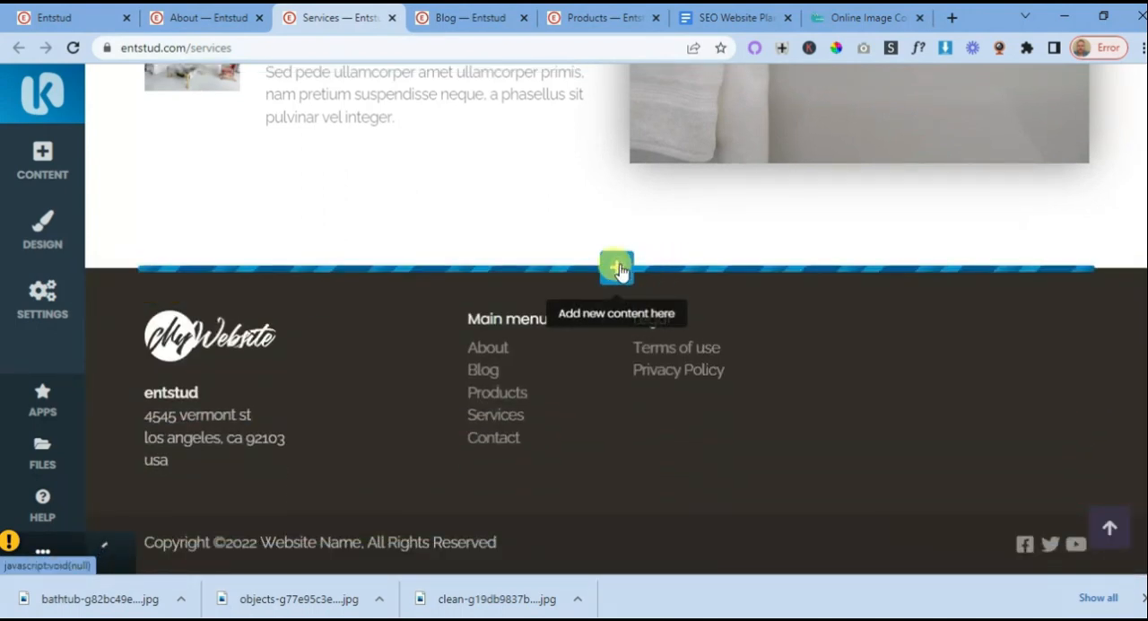
- Add the dark Call to Action block with a one-line headline and a single button between the Cleaning Services section and the footer
{"action": "left_click", "coordinate": [618, 268]}
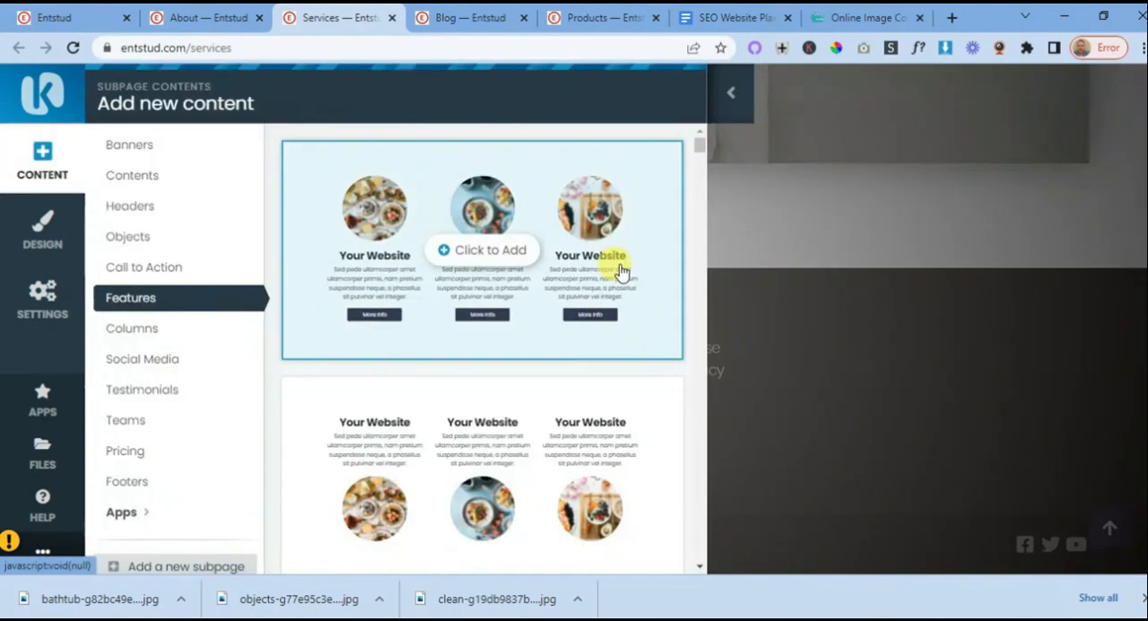
{"action": "left_click", "coordinate": [149, 274]}
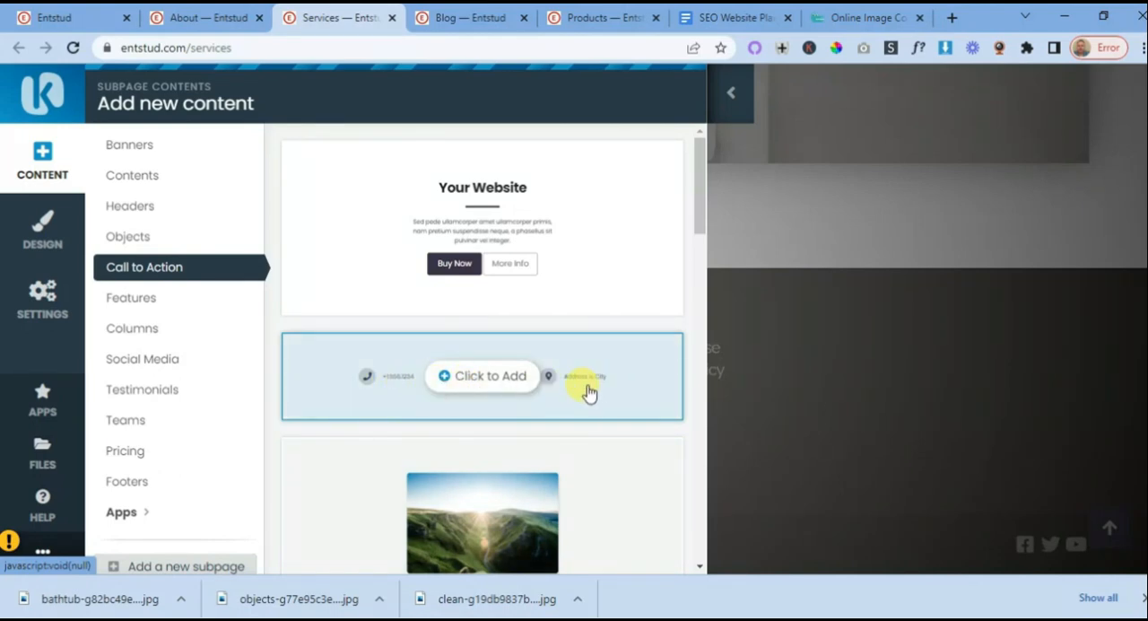
{"action": "scroll", "coordinate": [574, 391], "scroll_direction": "down", "scroll_amount": 3}
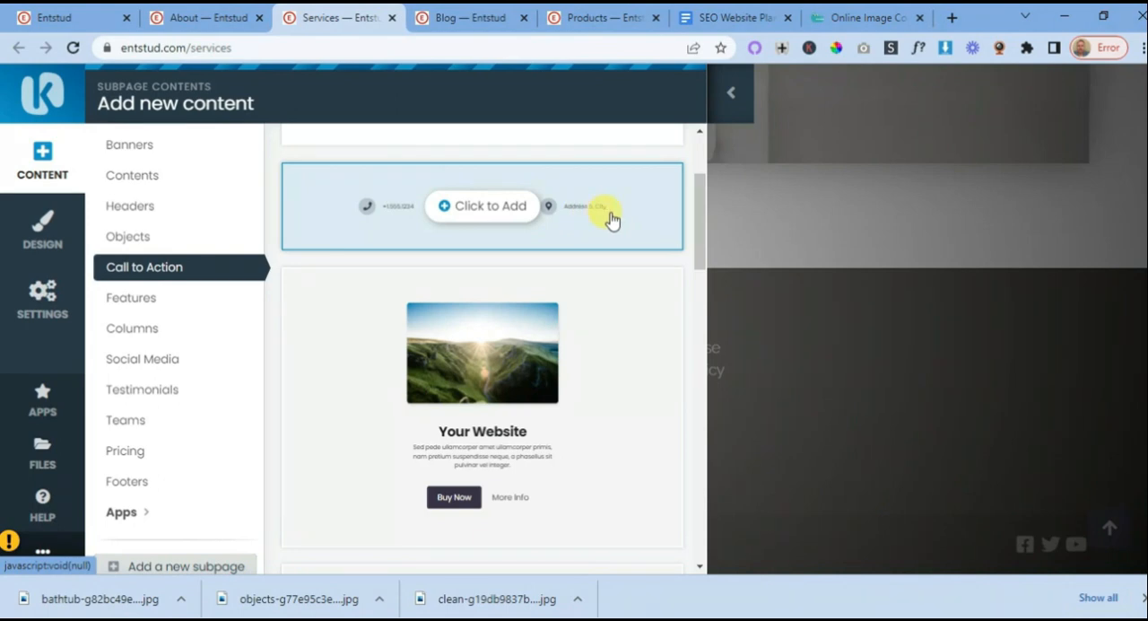
{"action": "scroll", "coordinate": [574, 269], "scroll_direction": "down", "scroll_amount": 6}
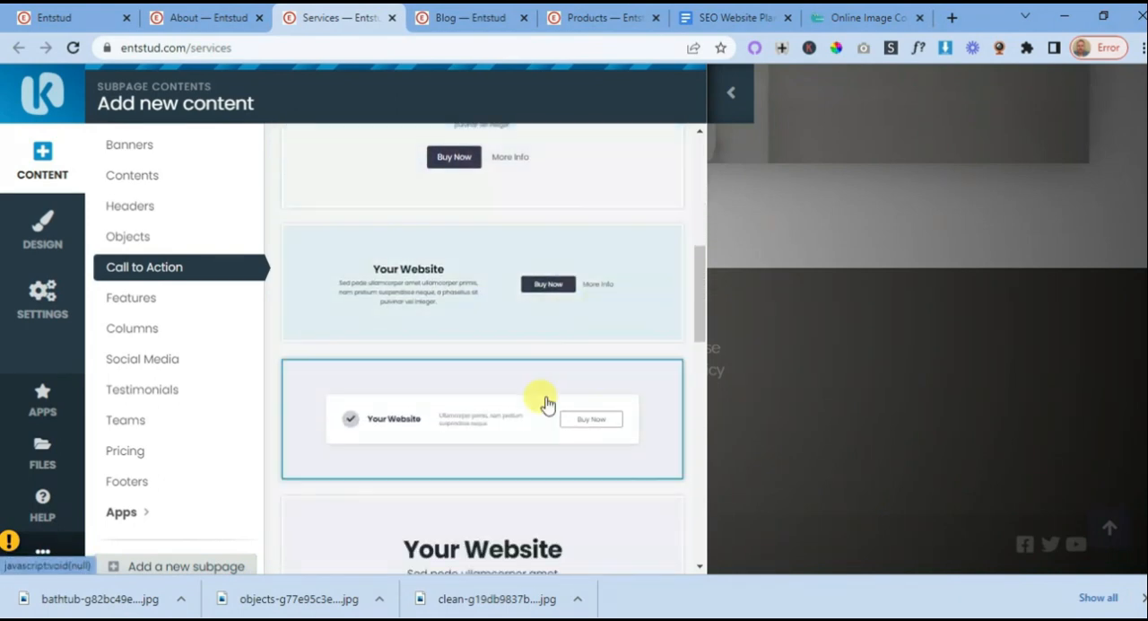
{"action": "mouse_move", "coordinate": [523, 379]}
{"action": "scroll", "coordinate": [525, 428], "scroll_direction": "down", "scroll_amount": 10}
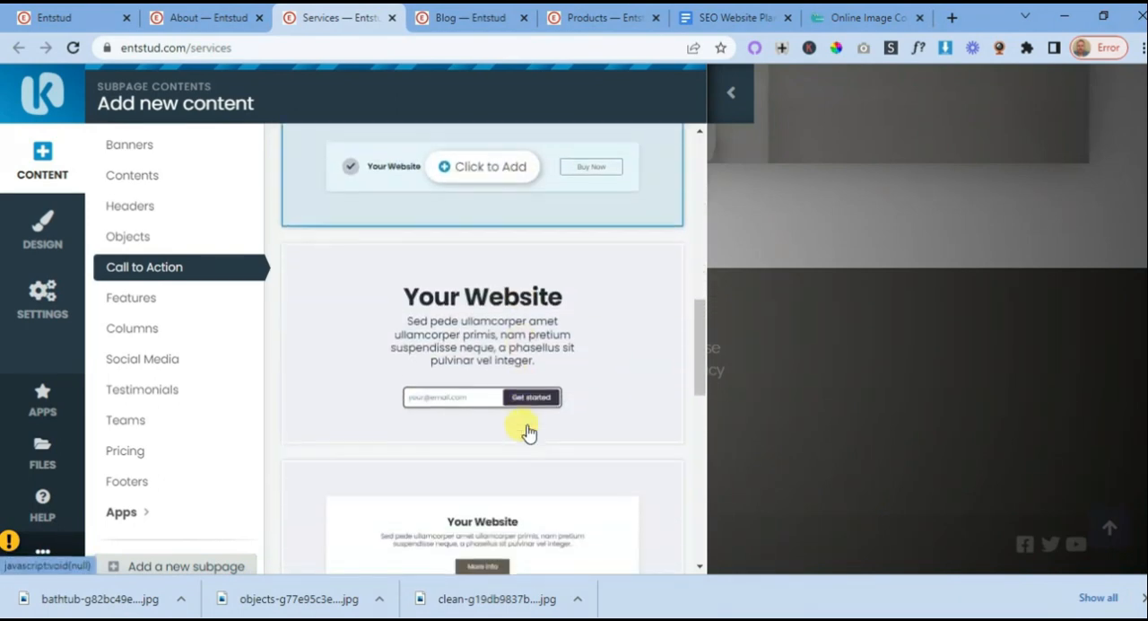
{"action": "mouse_move", "coordinate": [525, 410]}
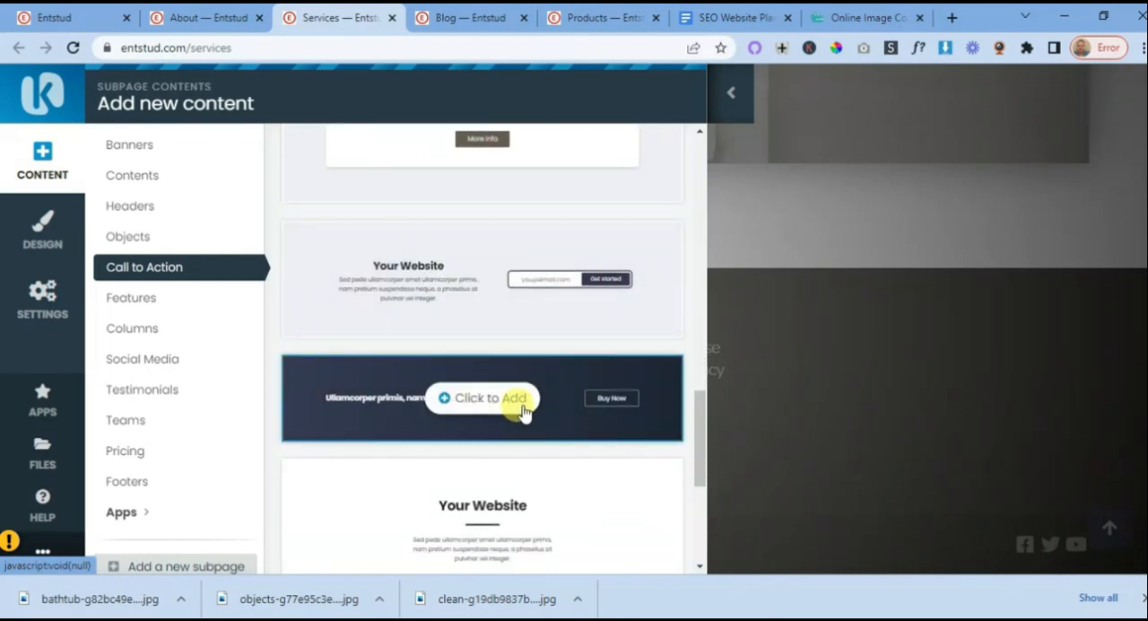
{"action": "left_click", "coordinate": [483, 401]}
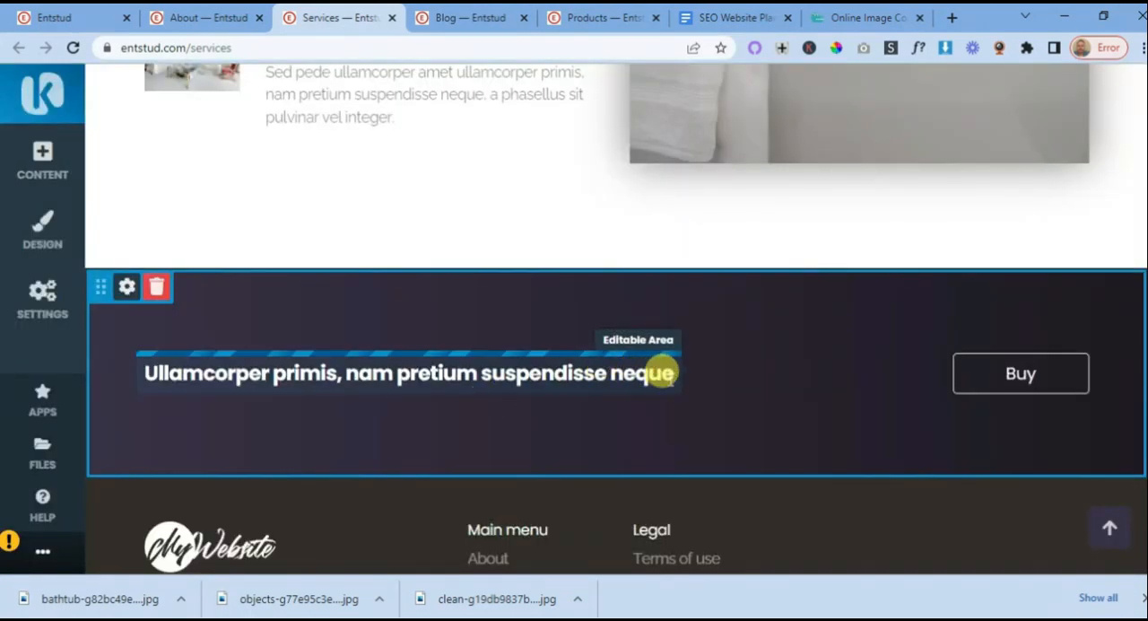
- Replace the call-to-action headline with "Got questions we have answers" copied from the SEO Website Planning 101 document and save it
{"action": "left_click", "coordinate": [737, 22]}
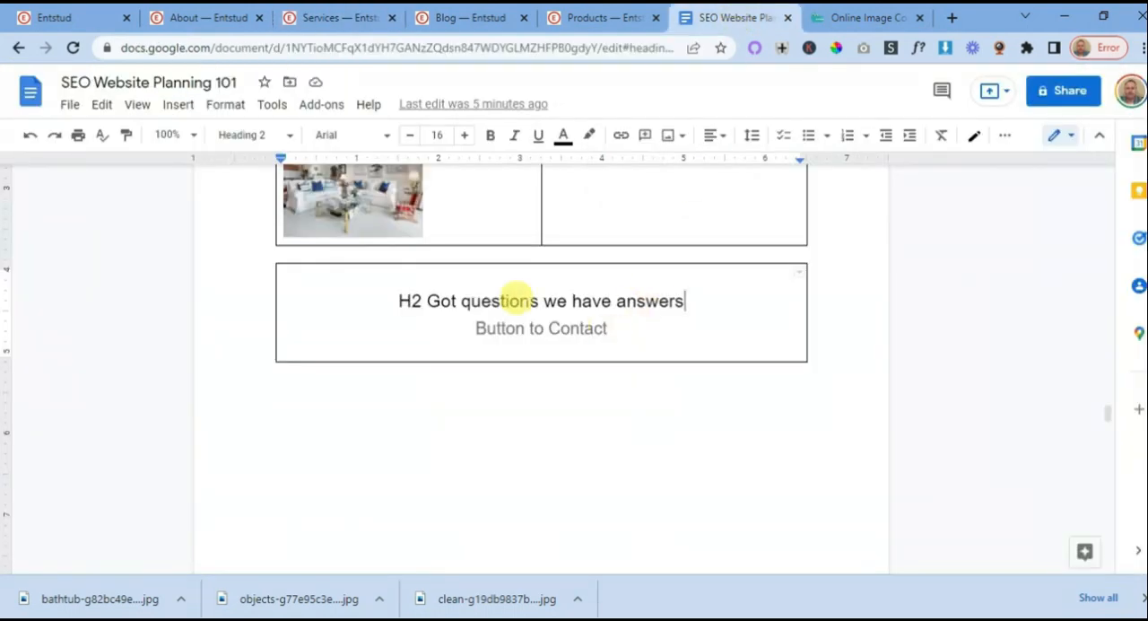
{"action": "left_click_drag", "start_coordinate": [427, 300], "coordinate": [692, 287]}
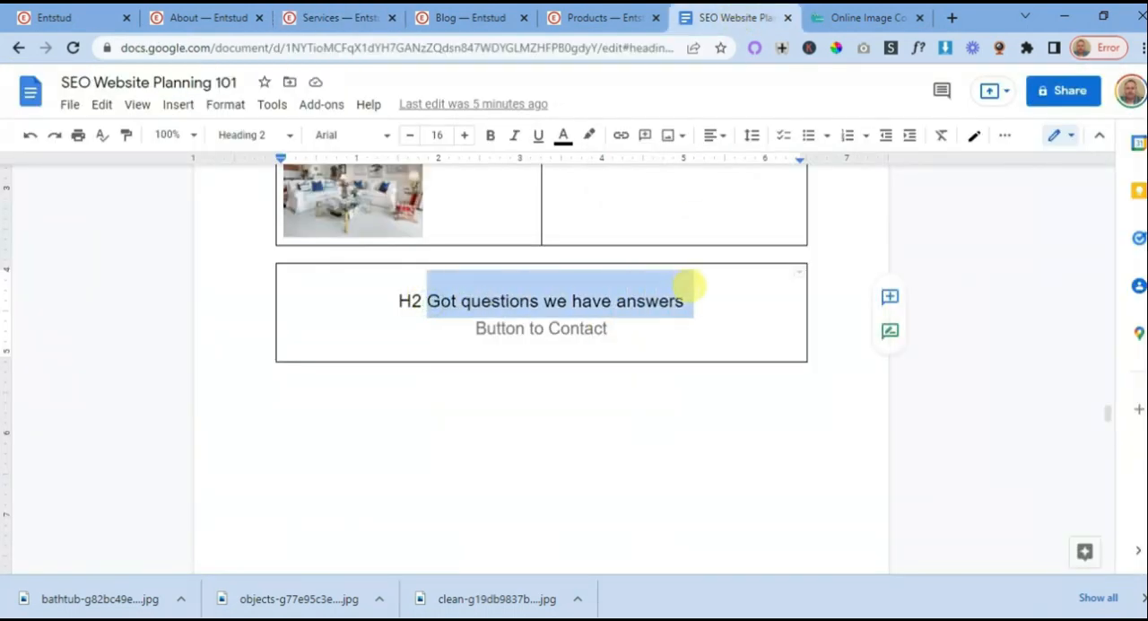
{"action": "right_click", "coordinate": [574, 300]}
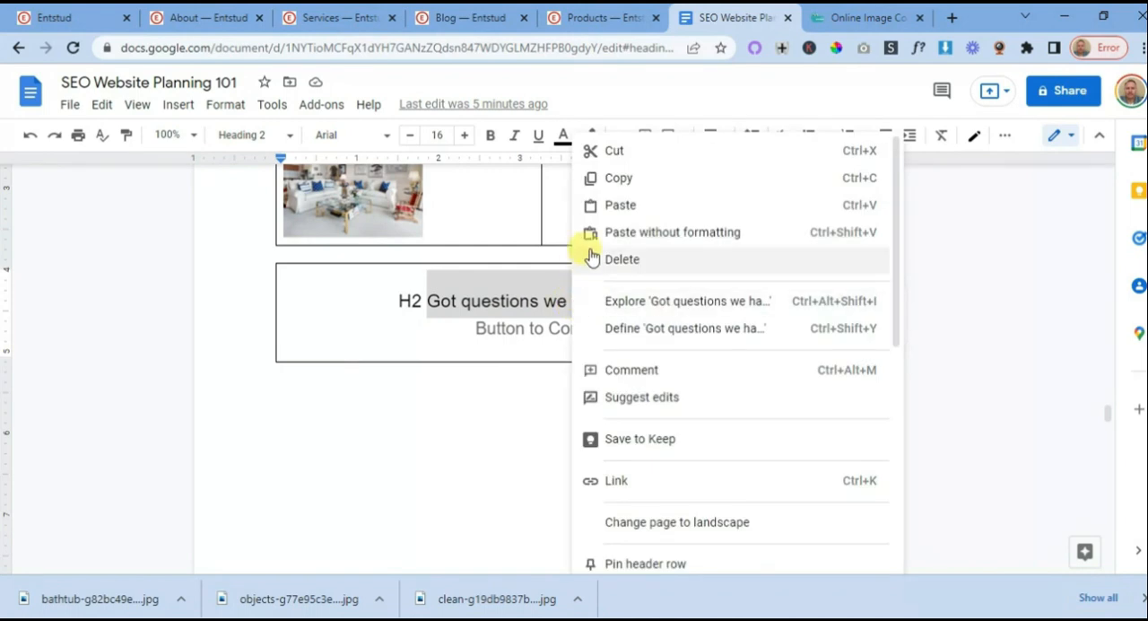
{"action": "left_click", "coordinate": [608, 177]}
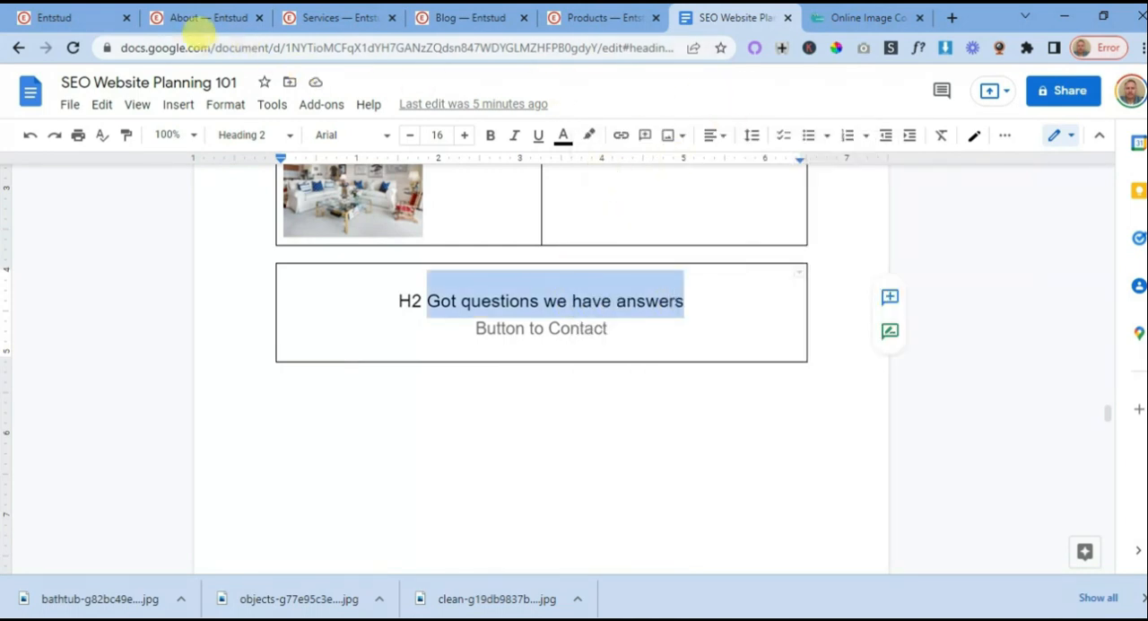
{"action": "left_click", "coordinate": [337, 20]}
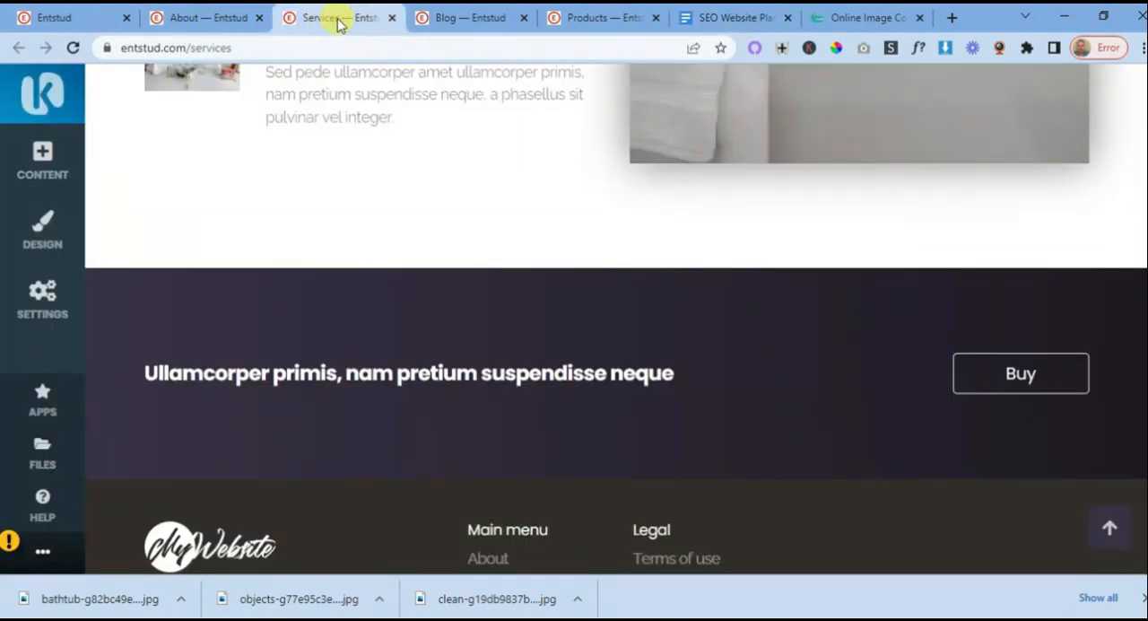
{"action": "left_click", "coordinate": [431, 362]}
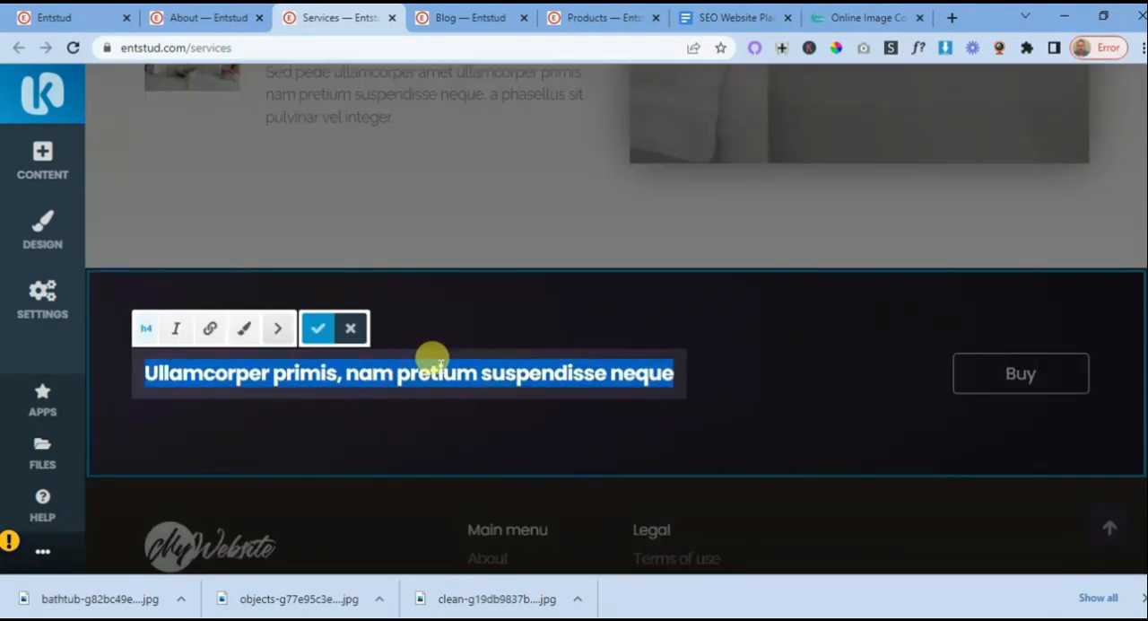
{"action": "key", "text": "ctrl+v"}
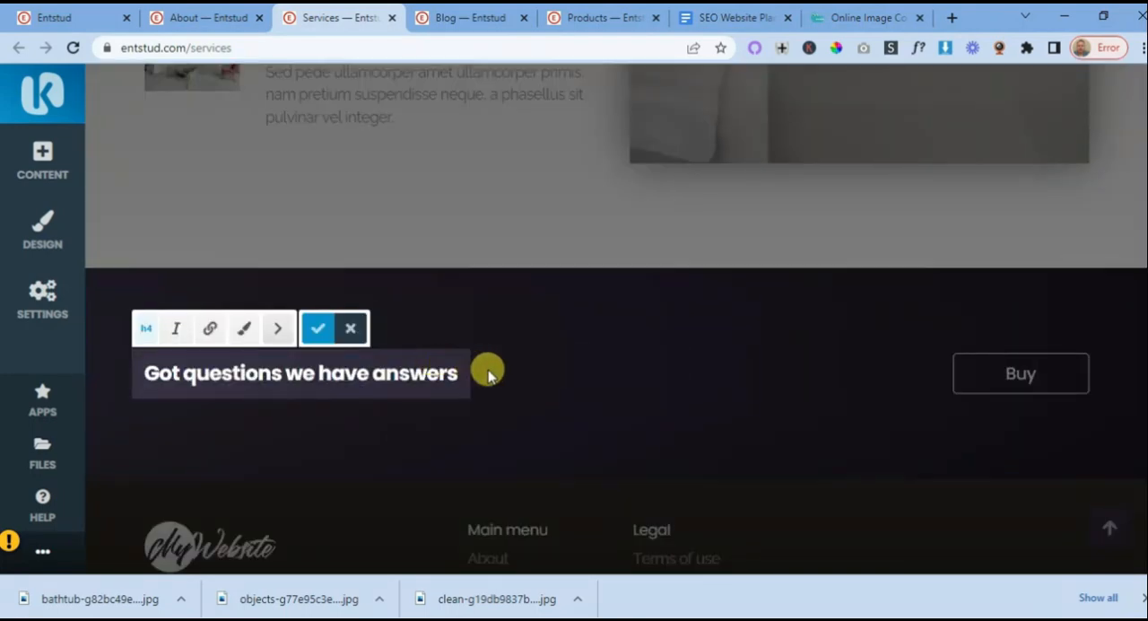
{"action": "left_click", "coordinate": [317, 329]}
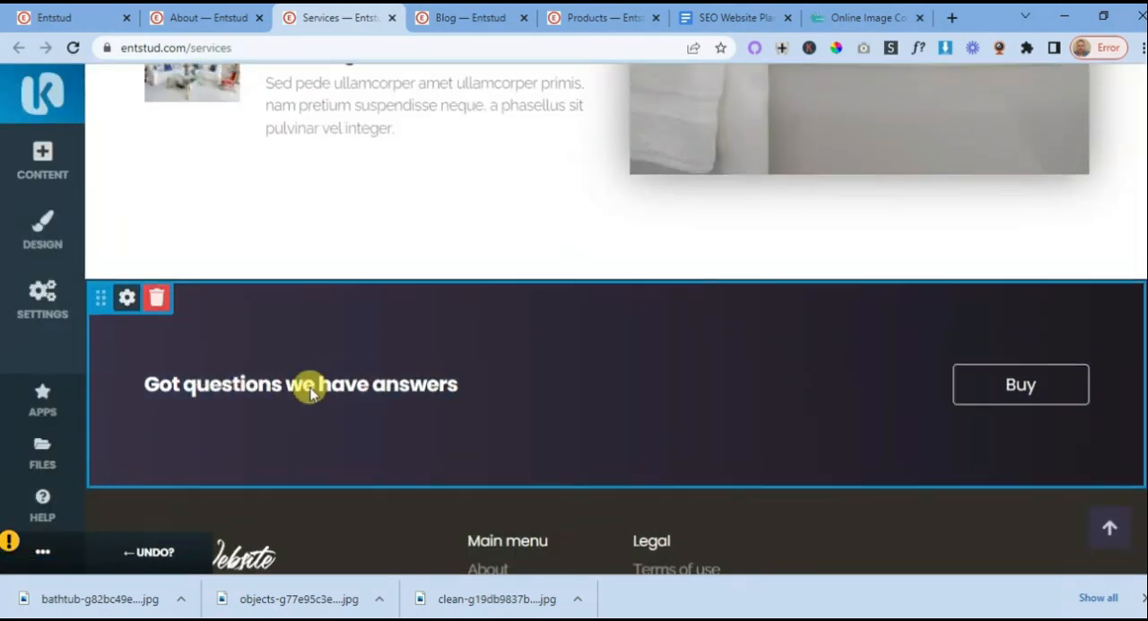
- Examine the heading levels of the "Cleaning Windows", "Cleaning Services" and main "Services" titles on the page
{"action": "scroll", "coordinate": [305, 390], "scroll_direction": "up", "scroll_amount": 7}
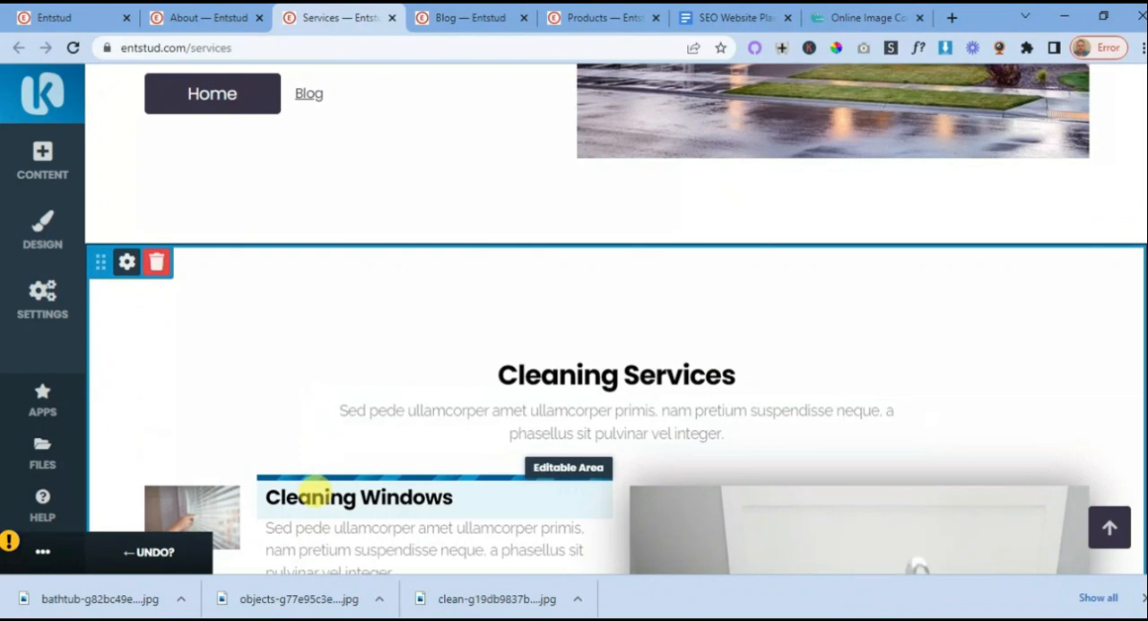
{"action": "left_click", "coordinate": [316, 496]}
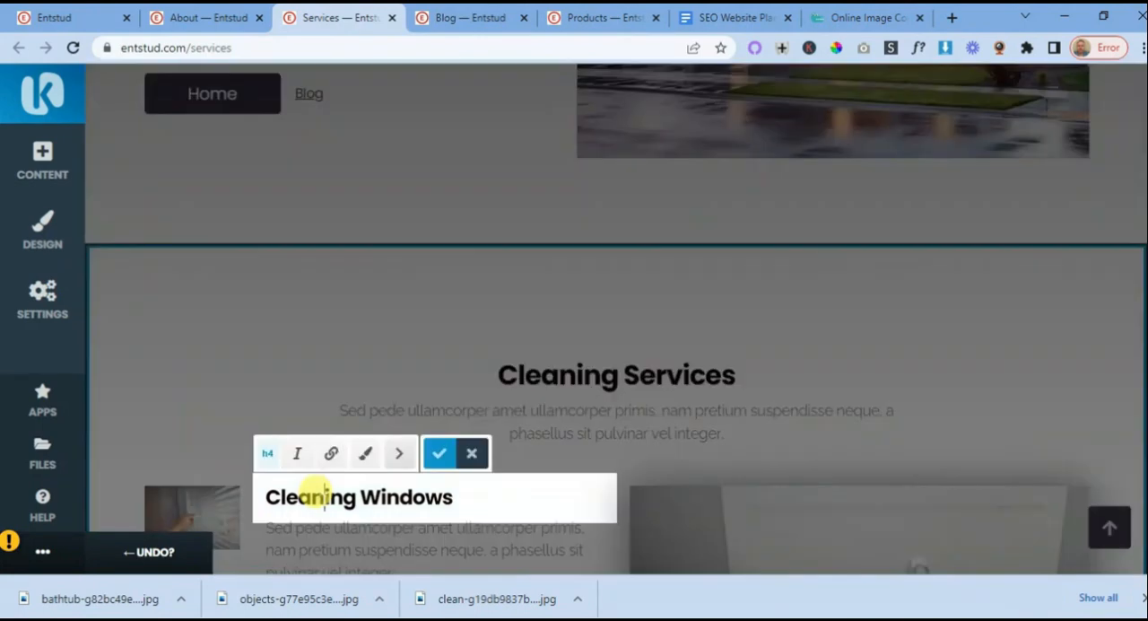
{"action": "scroll", "coordinate": [508, 474], "scroll_direction": "up", "scroll_amount": 2}
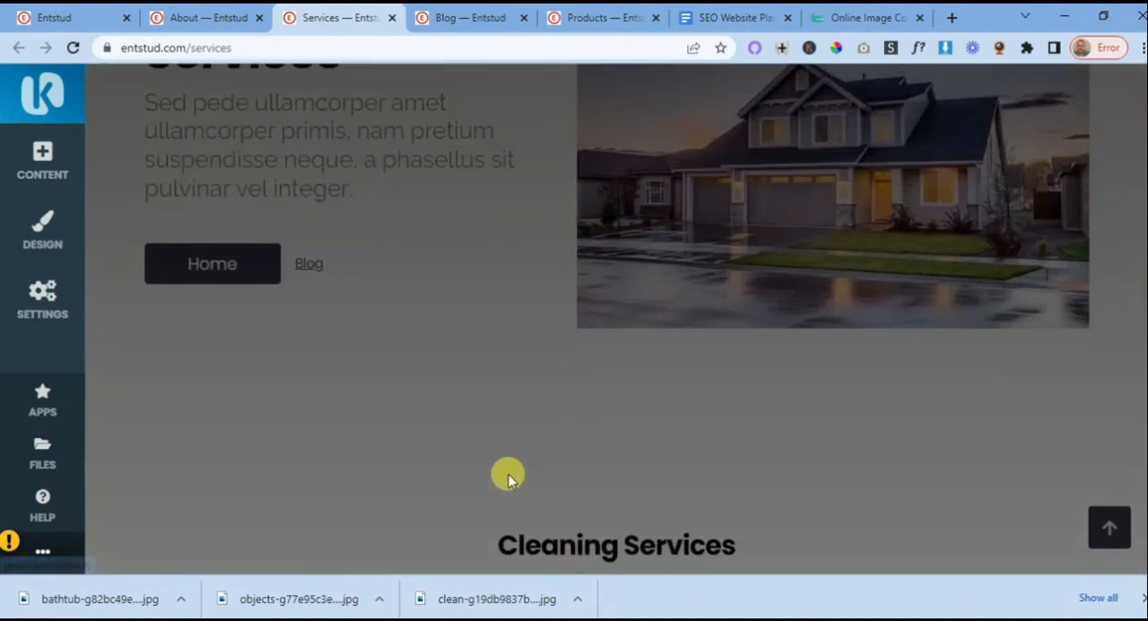
{"action": "scroll", "coordinate": [551, 481], "scroll_direction": "down", "scroll_amount": 2}
{"action": "left_click", "coordinate": [556, 378]}
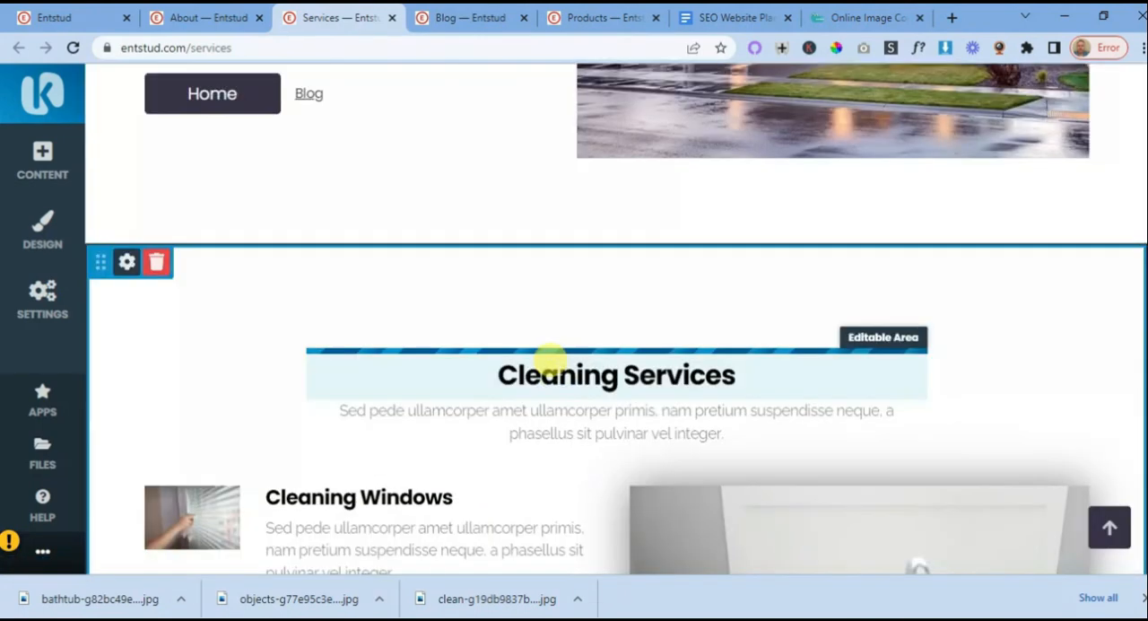
{"action": "left_click", "coordinate": [550, 362]}
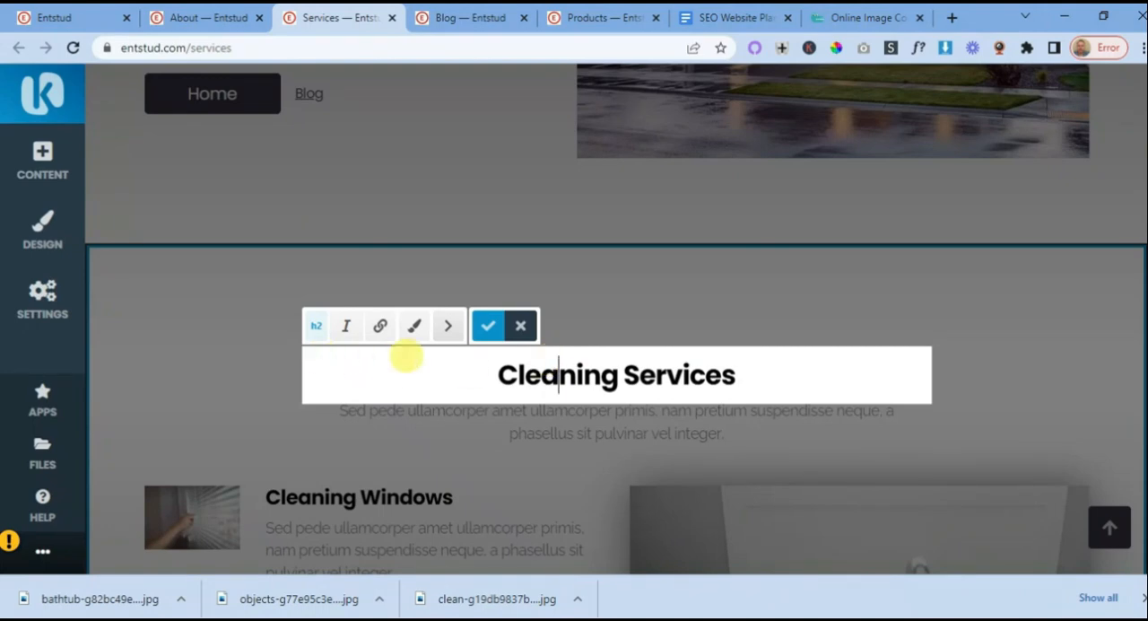
{"action": "scroll", "coordinate": [496, 375], "scroll_direction": "up", "scroll_amount": 4}
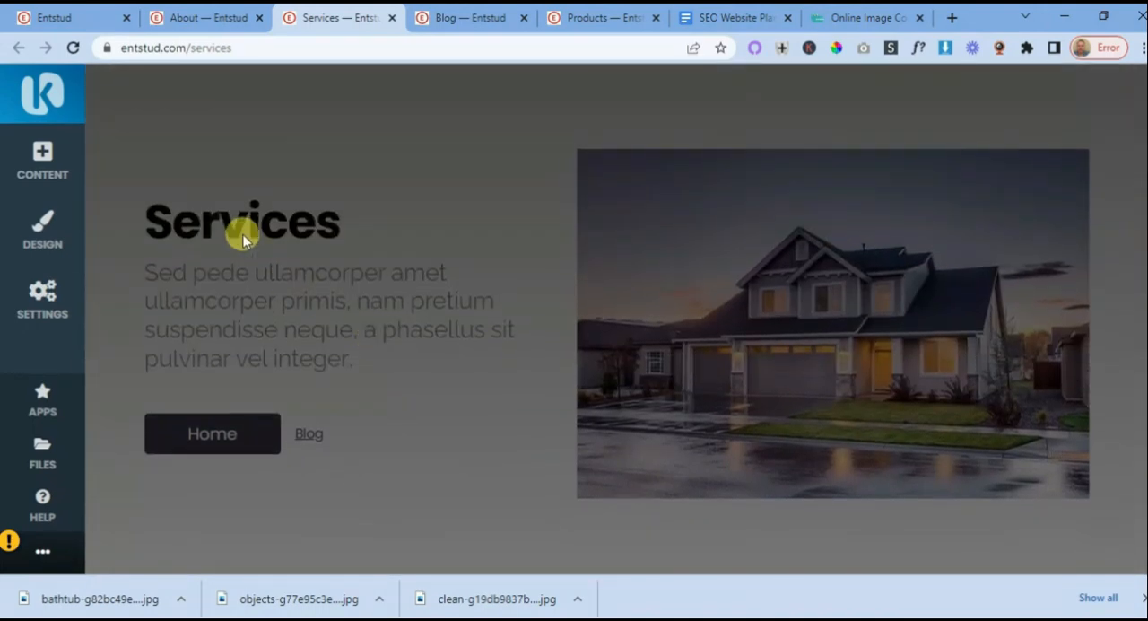
{"action": "left_click", "coordinate": [240, 232]}
{"action": "left_click", "coordinate": [260, 224]}
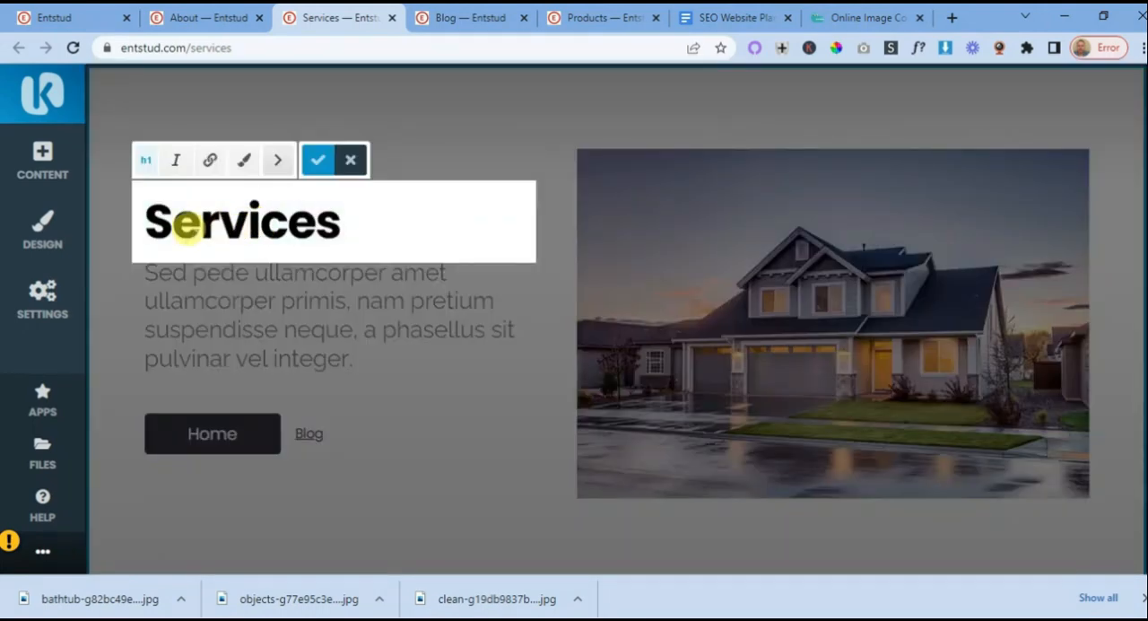
{"action": "scroll", "coordinate": [409, 313], "scroll_direction": "up", "scroll_amount": 2}
{"action": "scroll", "coordinate": [431, 289], "scroll_direction": "down", "scroll_amount": 2}
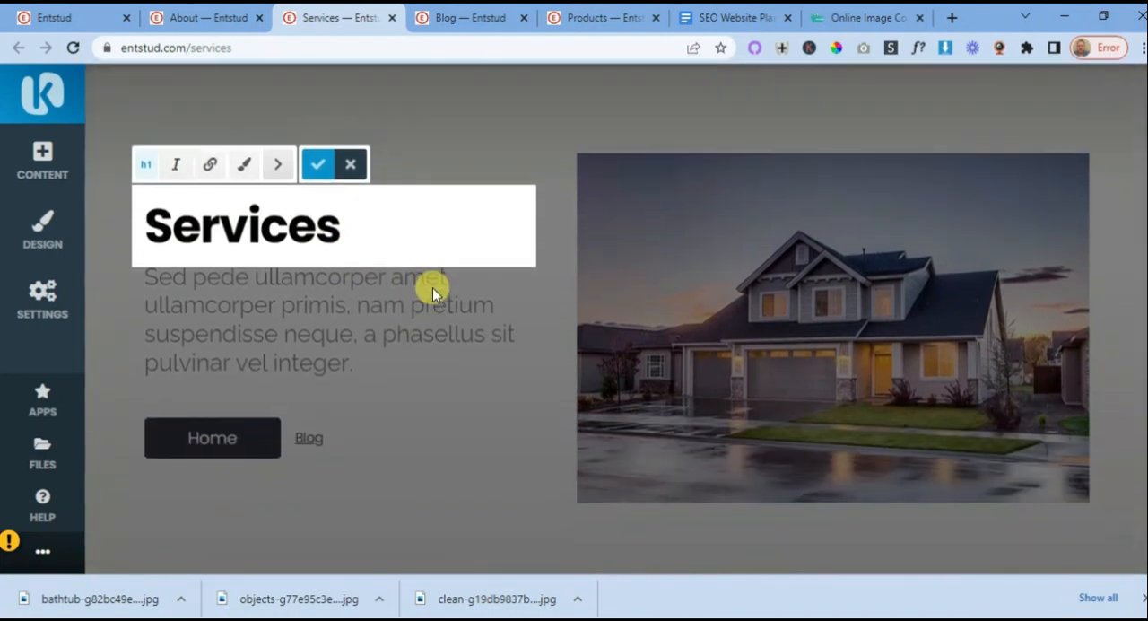
- Compare the heading levels of the page-header "Services" title, the main "Services" title and the "Cleaning Services" title
{"action": "scroll", "coordinate": [432, 287], "scroll_direction": "up", "scroll_amount": 2}
{"action": "left_click", "coordinate": [206, 165]}
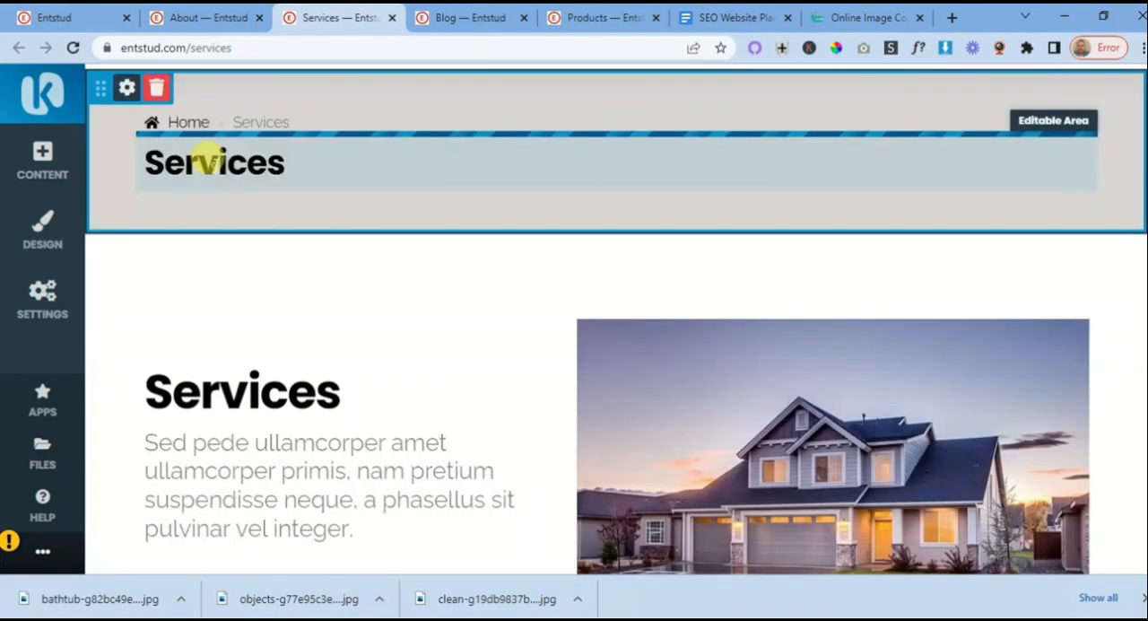
{"action": "left_click", "coordinate": [208, 165]}
{"action": "scroll", "coordinate": [282, 396], "scroll_direction": "down", "scroll_amount": 2}
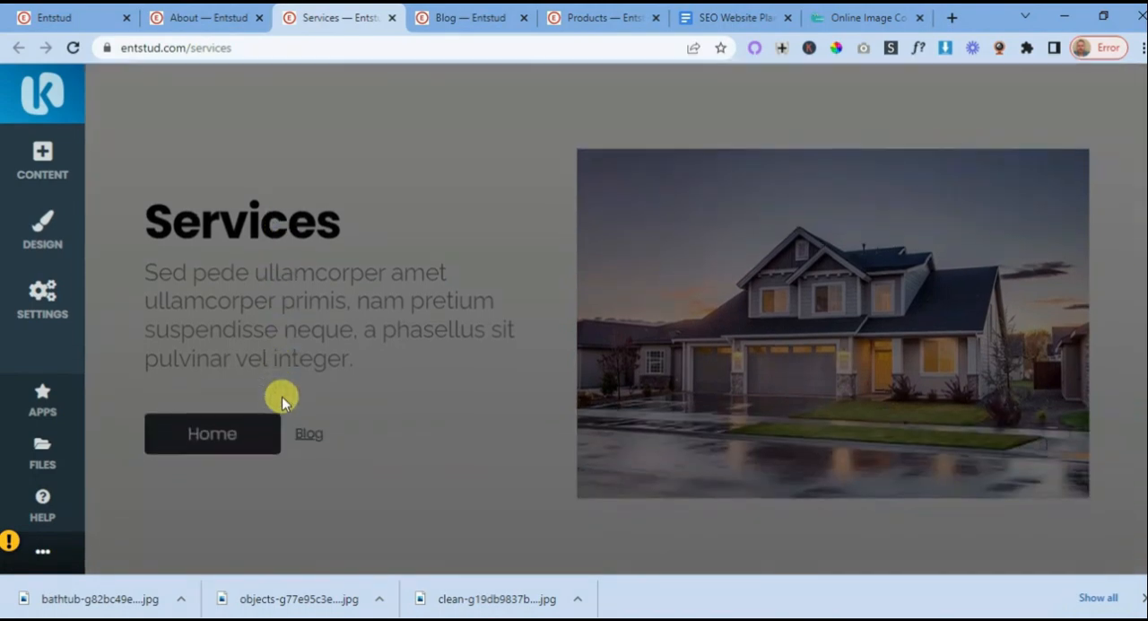
{"action": "left_click", "coordinate": [254, 215]}
{"action": "left_click", "coordinate": [262, 224]}
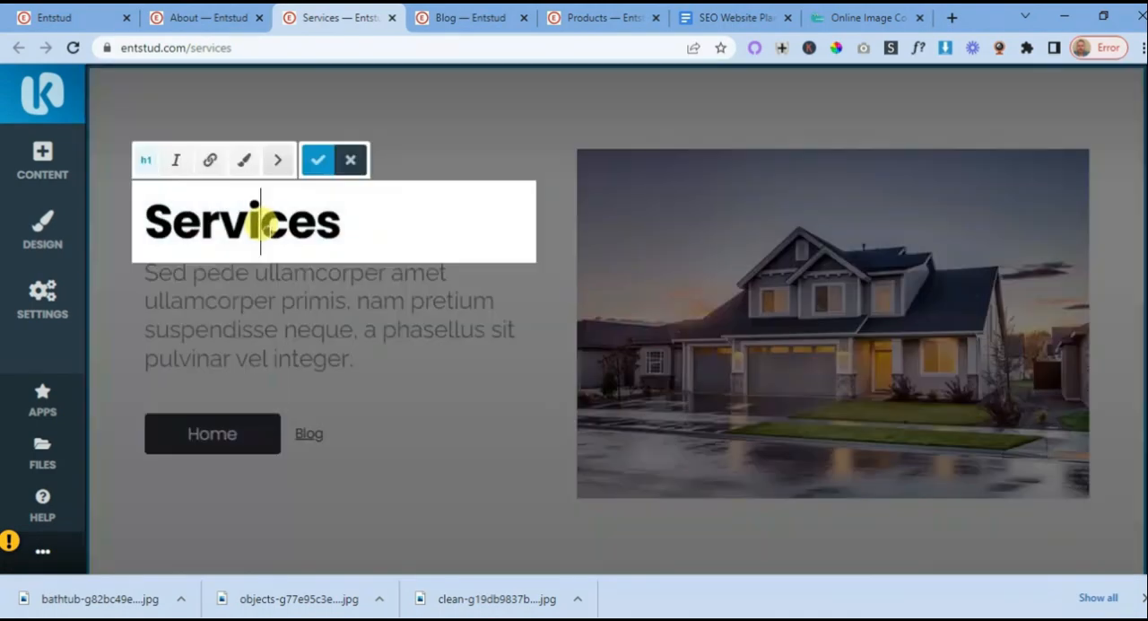
{"action": "scroll", "coordinate": [377, 329], "scroll_direction": "down", "scroll_amount": 5}
{"action": "left_click", "coordinate": [551, 288]}
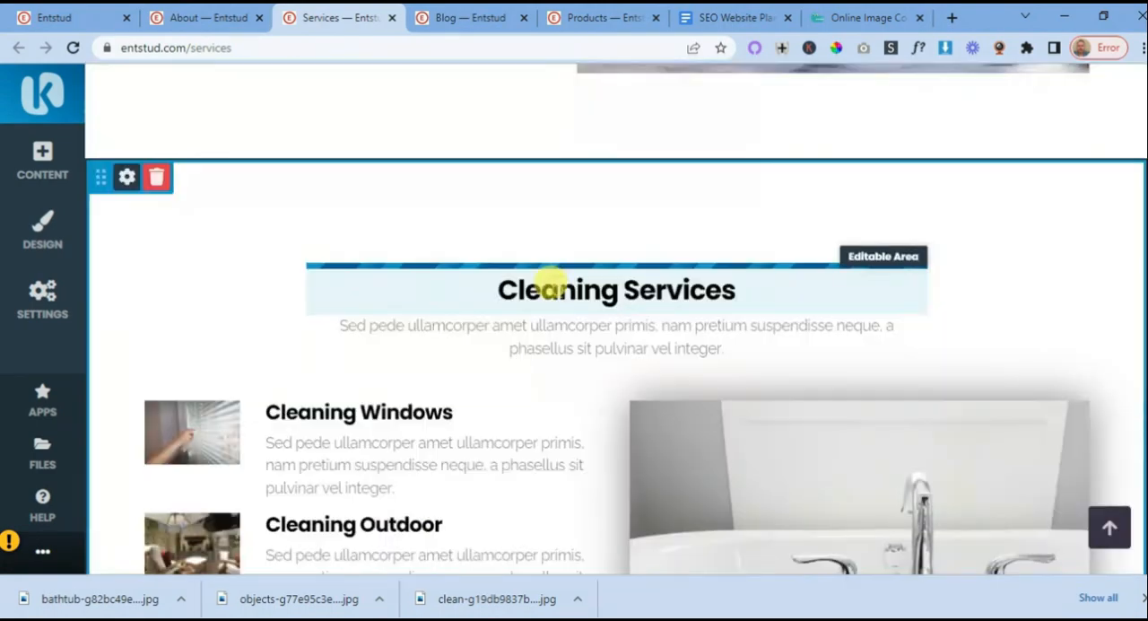
{"action": "left_click", "coordinate": [552, 288]}
{"action": "scroll", "coordinate": [469, 318], "scroll_direction": "down", "scroll_amount": 2}
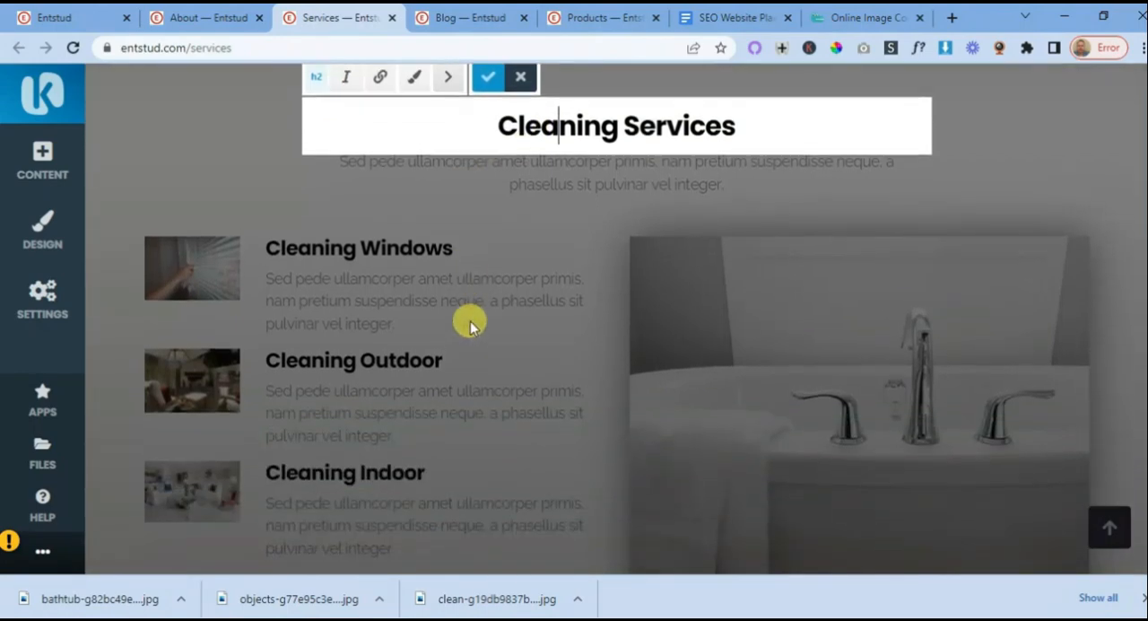
{"action": "scroll", "coordinate": [478, 343], "scroll_direction": "up", "scroll_amount": 2}
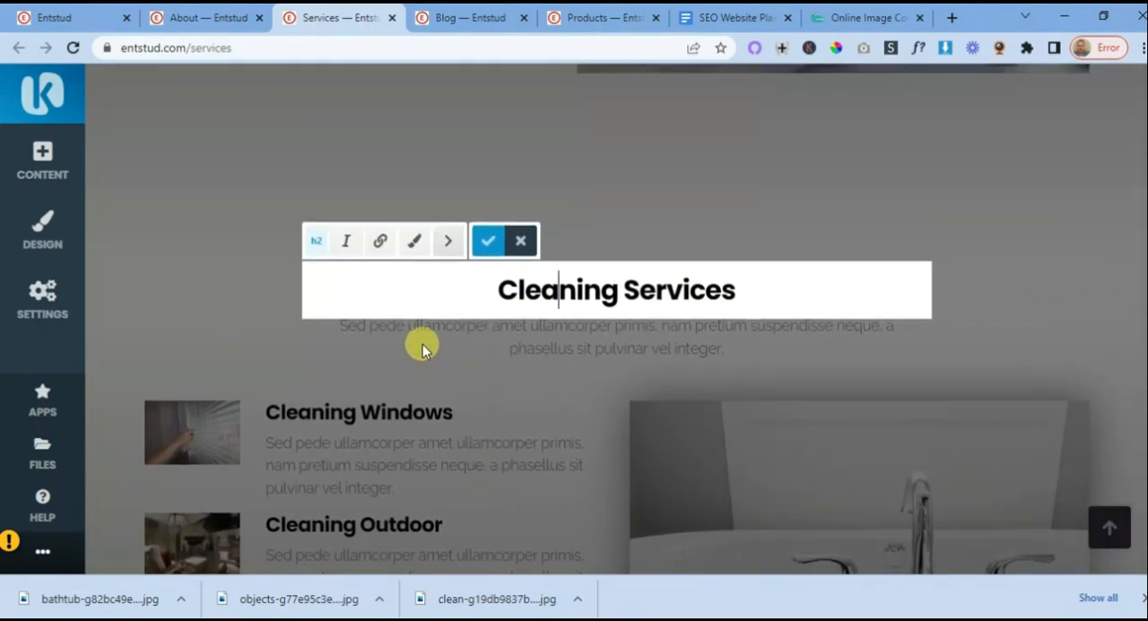
{"action": "scroll", "coordinate": [423, 343], "scroll_direction": "up", "scroll_amount": 7}
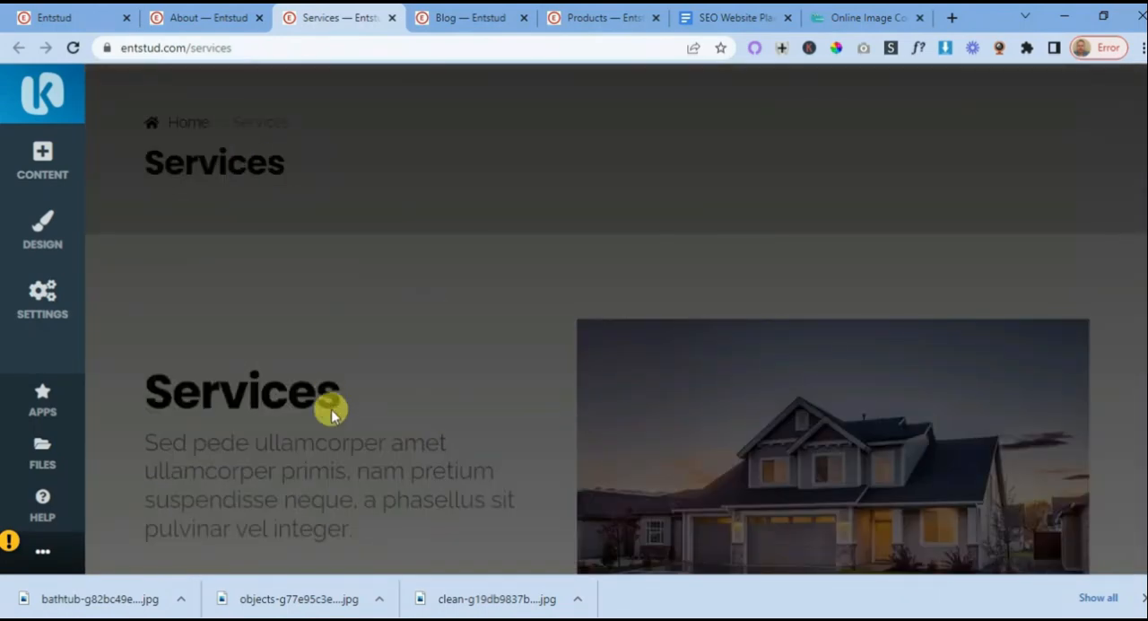
{"action": "scroll", "coordinate": [331, 409], "scroll_direction": "down", "scroll_amount": 7}
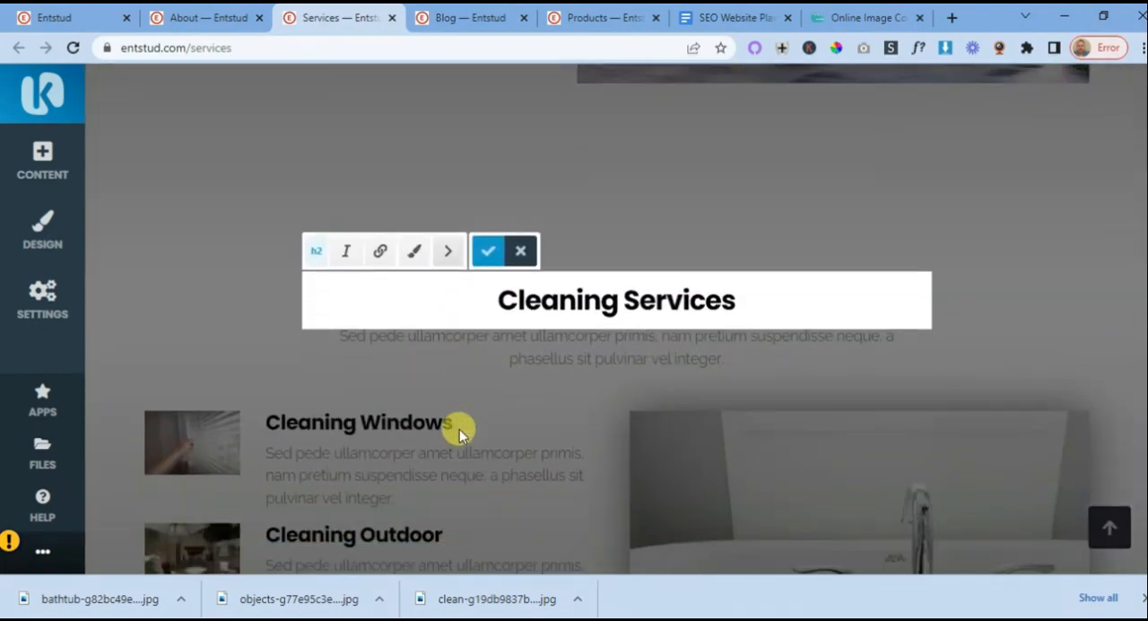
{"action": "scroll", "coordinate": [459, 429], "scroll_direction": "down", "scroll_amount": 1}
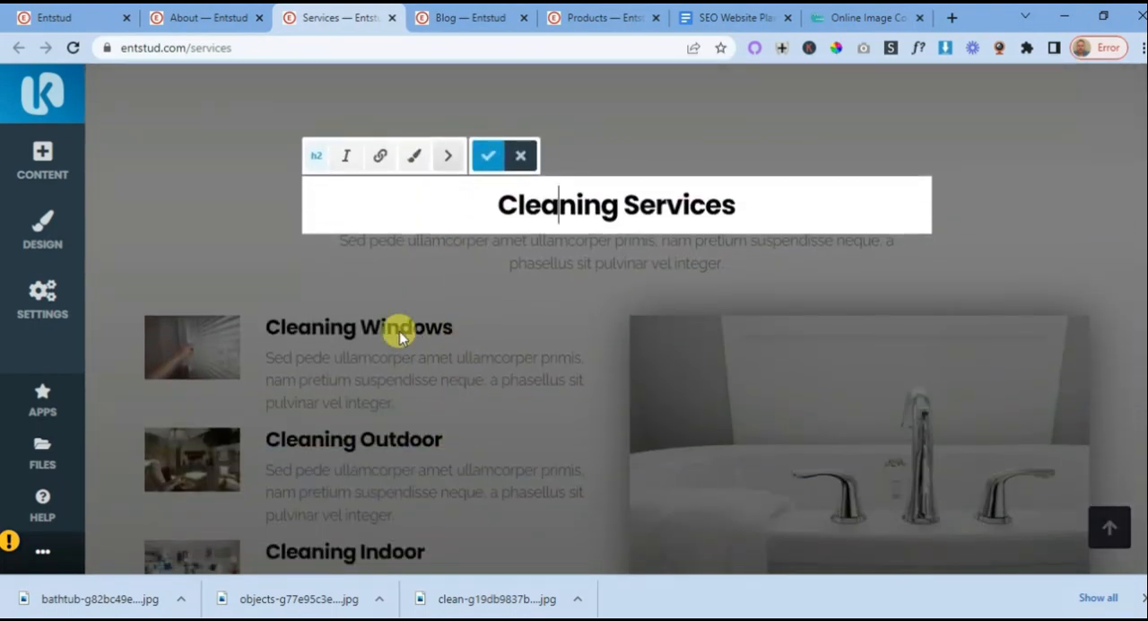
- Change the "Cleaning Windows" title in the Cleaning Services section to heading level h2
{"action": "left_click", "coordinate": [342, 325]}
{"action": "left_click", "coordinate": [299, 326]}
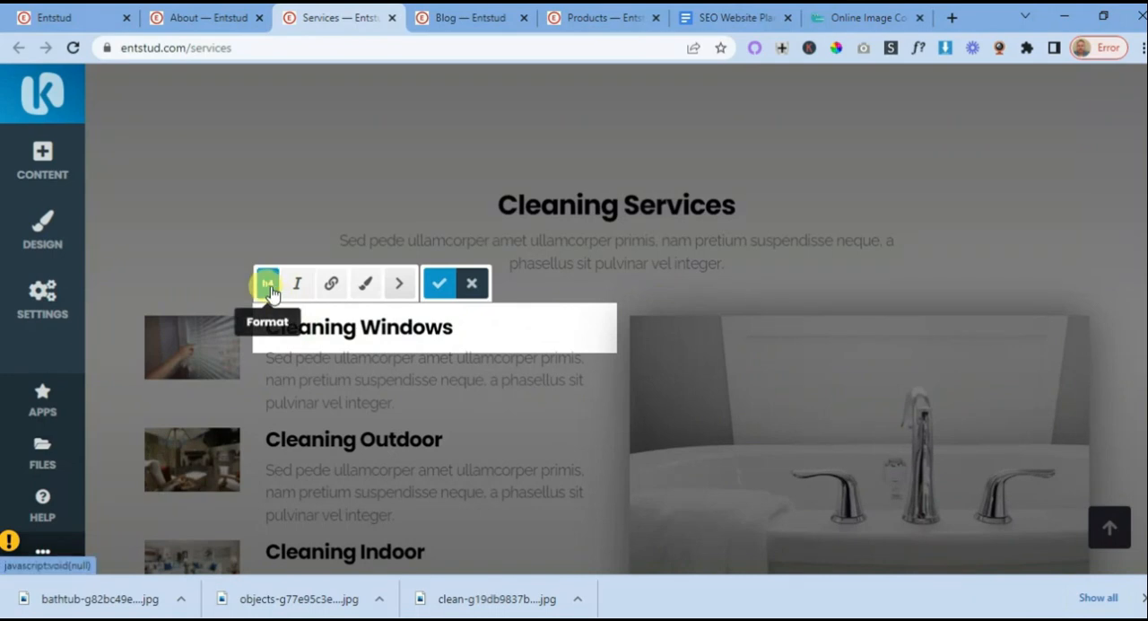
{"action": "left_click", "coordinate": [270, 289]}
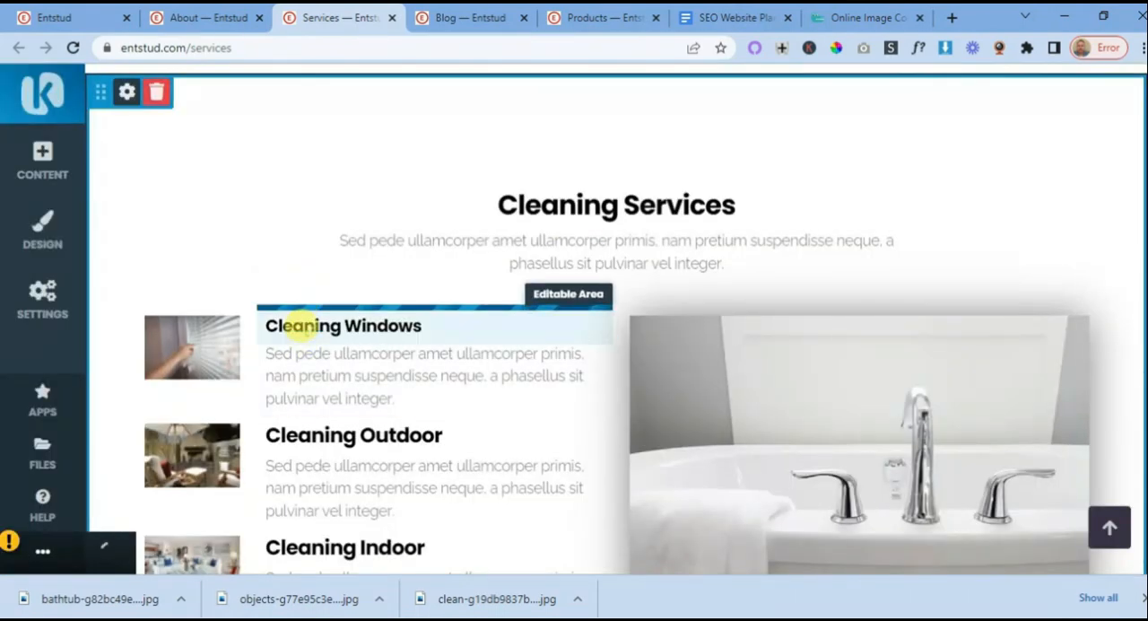
{"action": "left_click", "coordinate": [302, 325]}
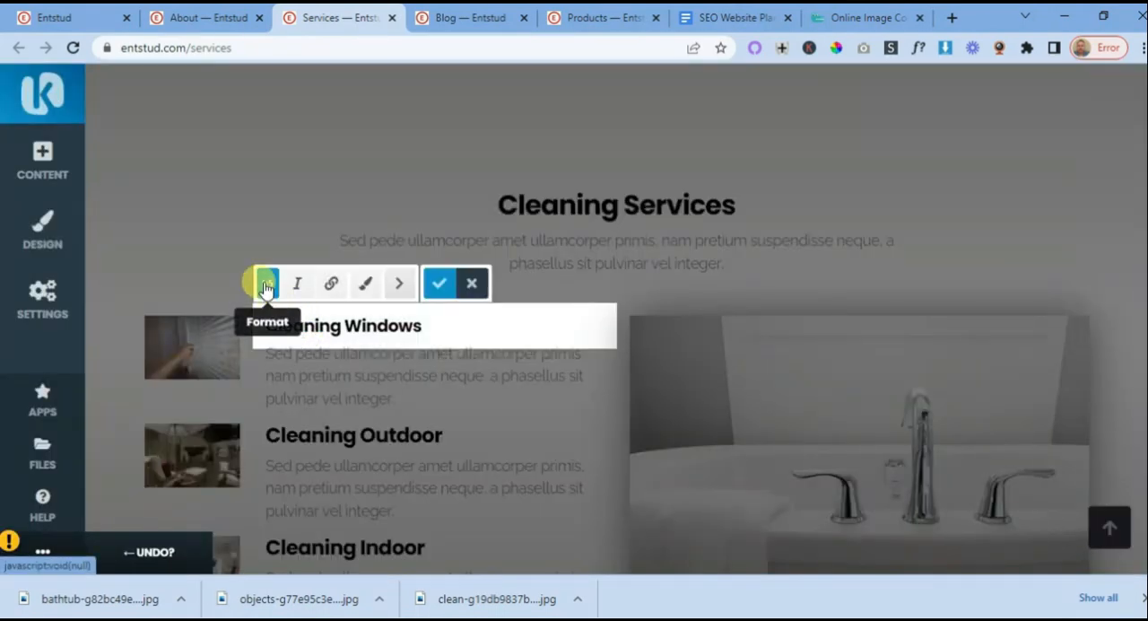
{"action": "left_click", "coordinate": [265, 287]}
{"action": "left_click", "coordinate": [268, 322]}
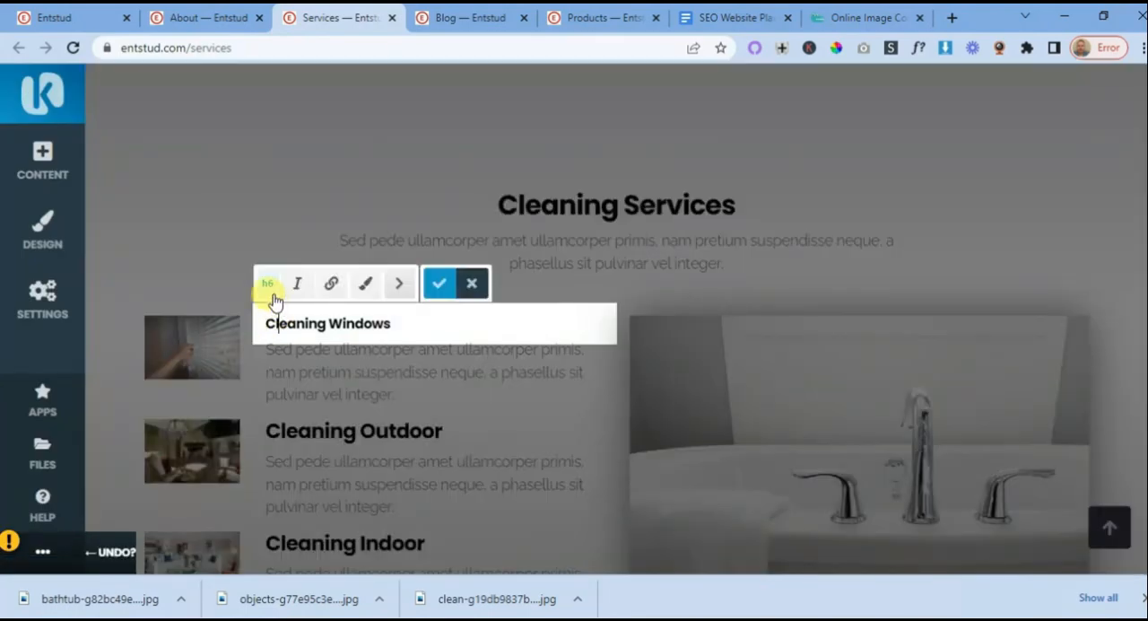
{"action": "left_click", "coordinate": [264, 285]}
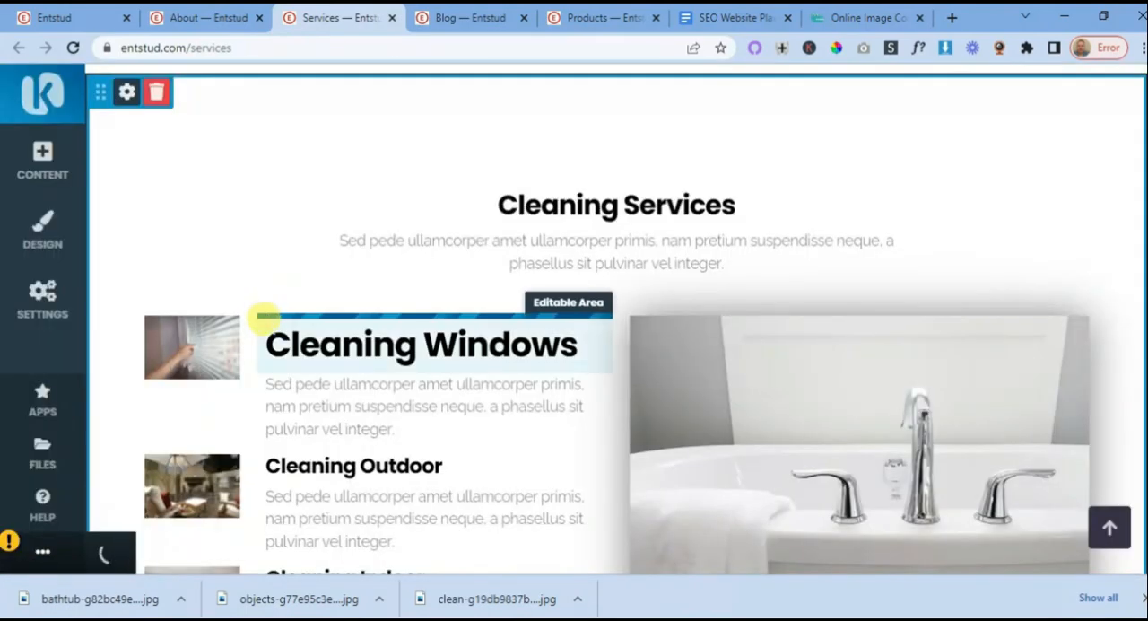
{"action": "left_click", "coordinate": [267, 321]}
{"action": "left_click", "coordinate": [265, 290]}
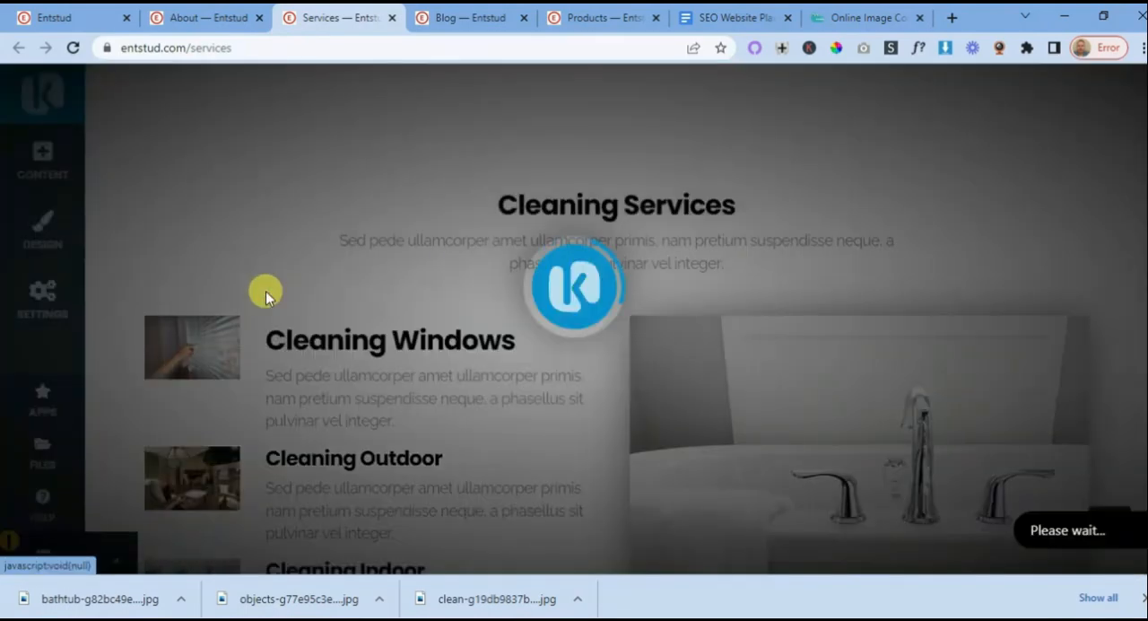
{"action": "left_click", "coordinate": [307, 324]}
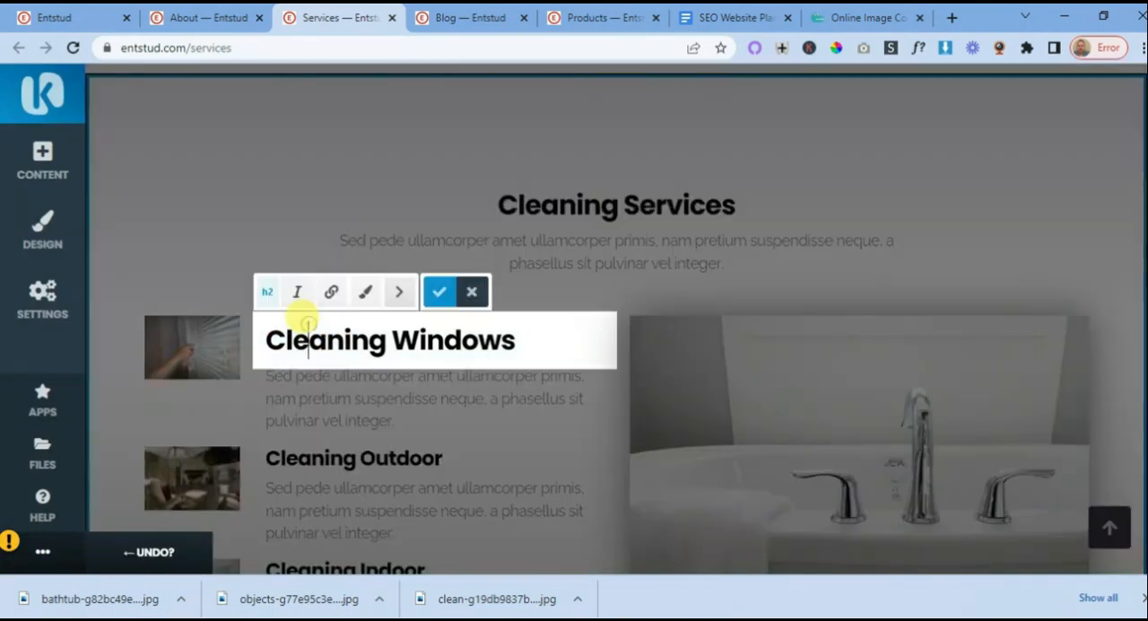
- Change the "Cleaning Outdoor" title to heading level h2 and compare it with the "Cleaning Services" title's level
{"action": "left_click", "coordinate": [339, 457]}
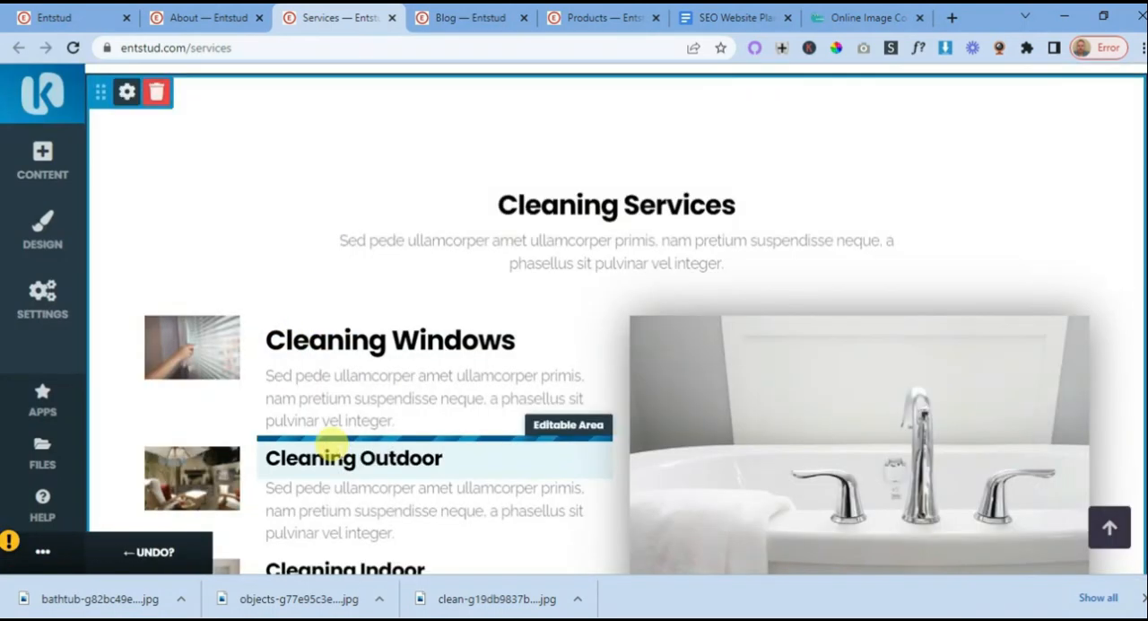
{"action": "left_click", "coordinate": [335, 453]}
{"action": "left_click", "coordinate": [268, 415]}
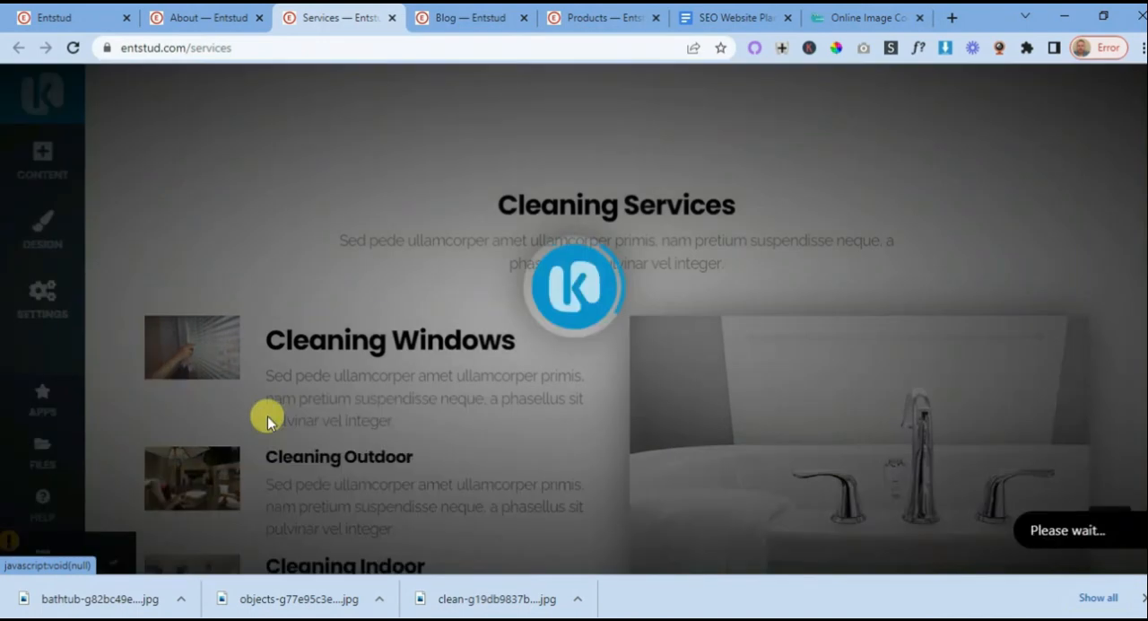
{"action": "left_click", "coordinate": [276, 444]}
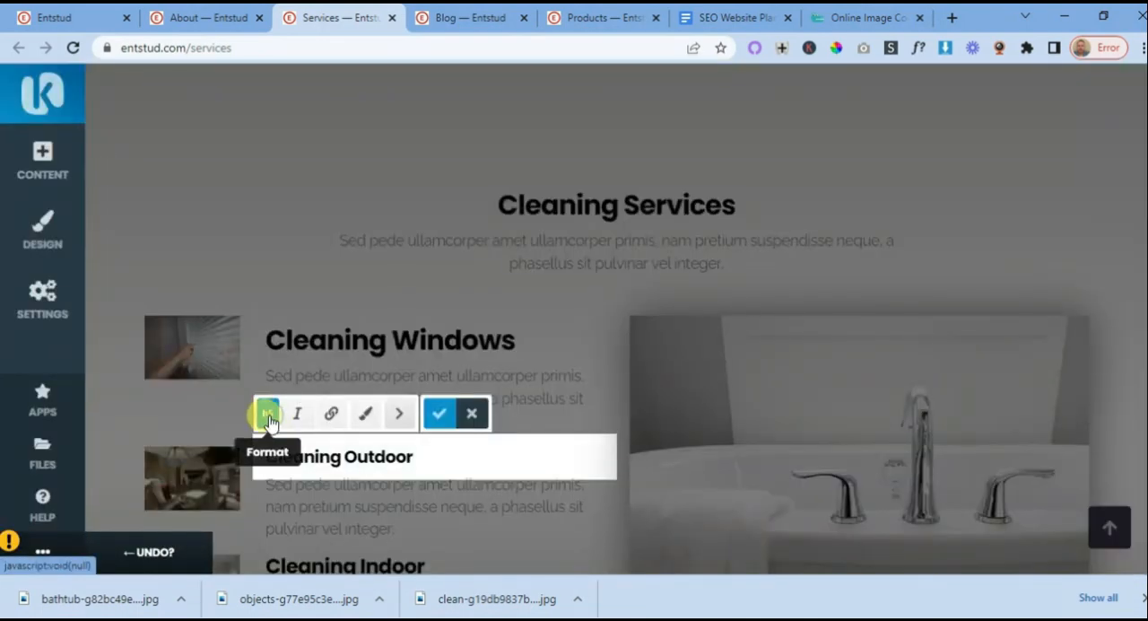
{"action": "left_click", "coordinate": [268, 415]}
{"action": "left_click", "coordinate": [272, 454]}
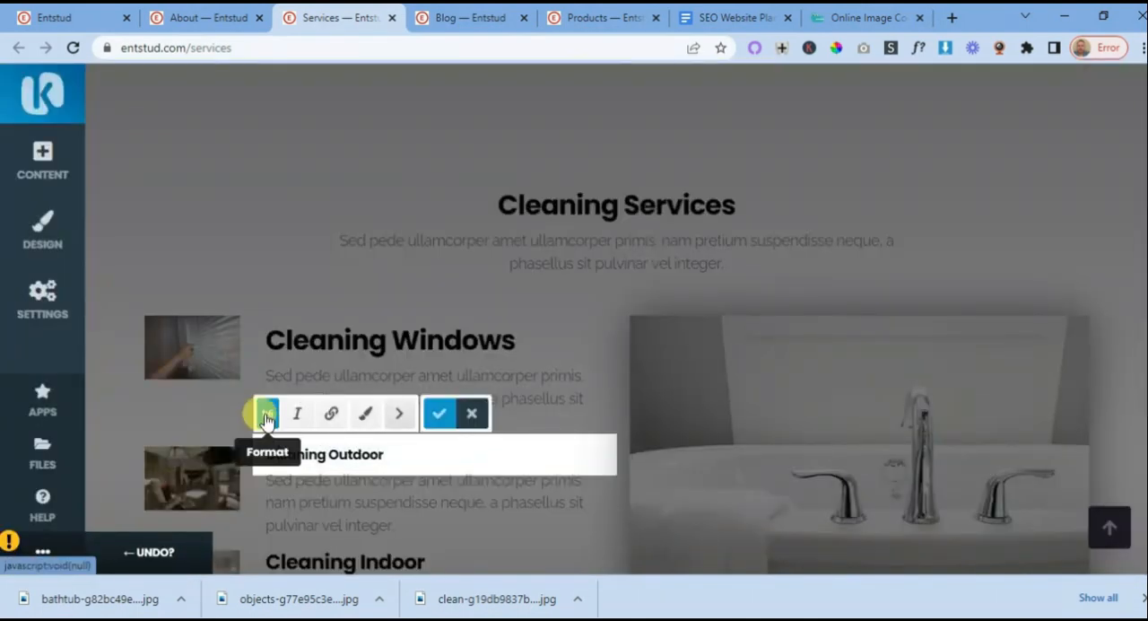
{"action": "left_click", "coordinate": [266, 418]}
{"action": "left_click", "coordinate": [276, 469]}
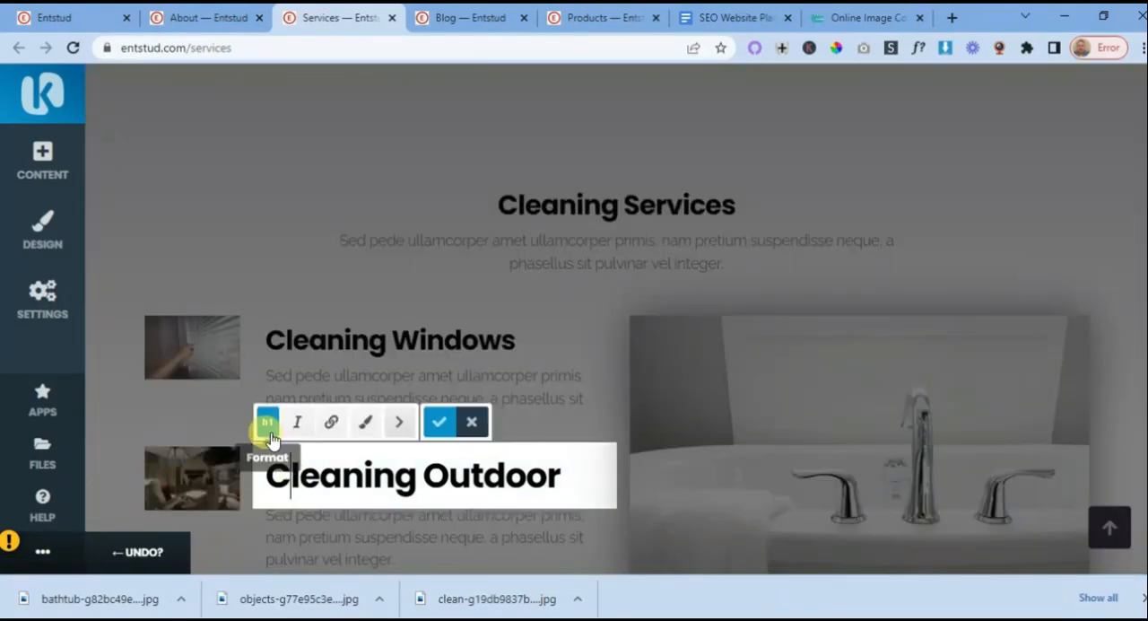
{"action": "left_click", "coordinate": [268, 422]}
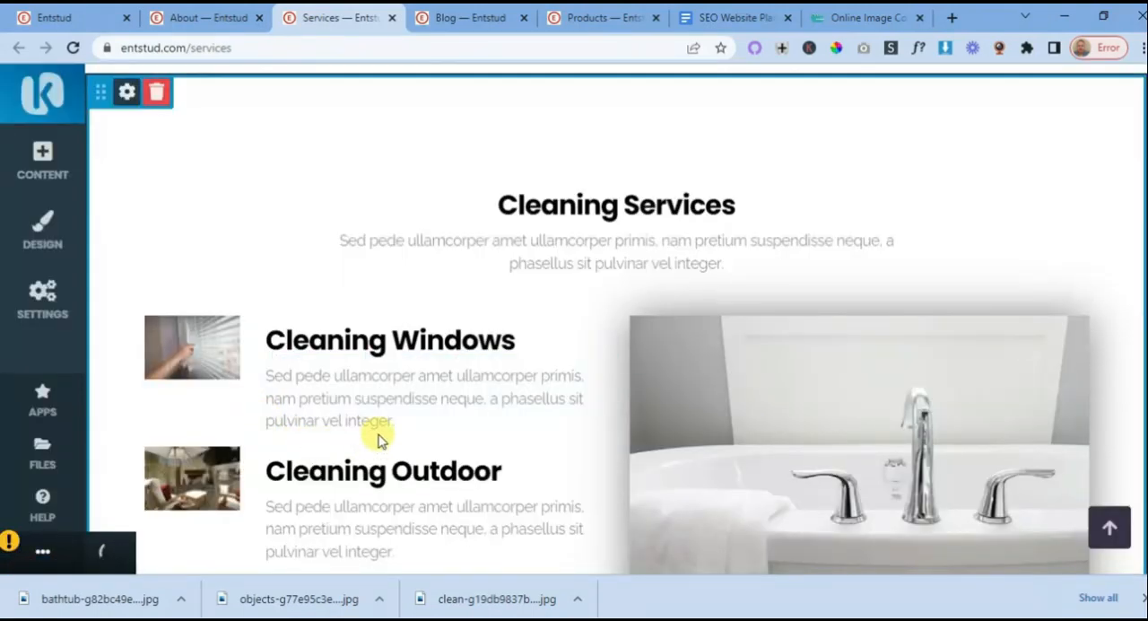
{"action": "left_click", "coordinate": [542, 193]}
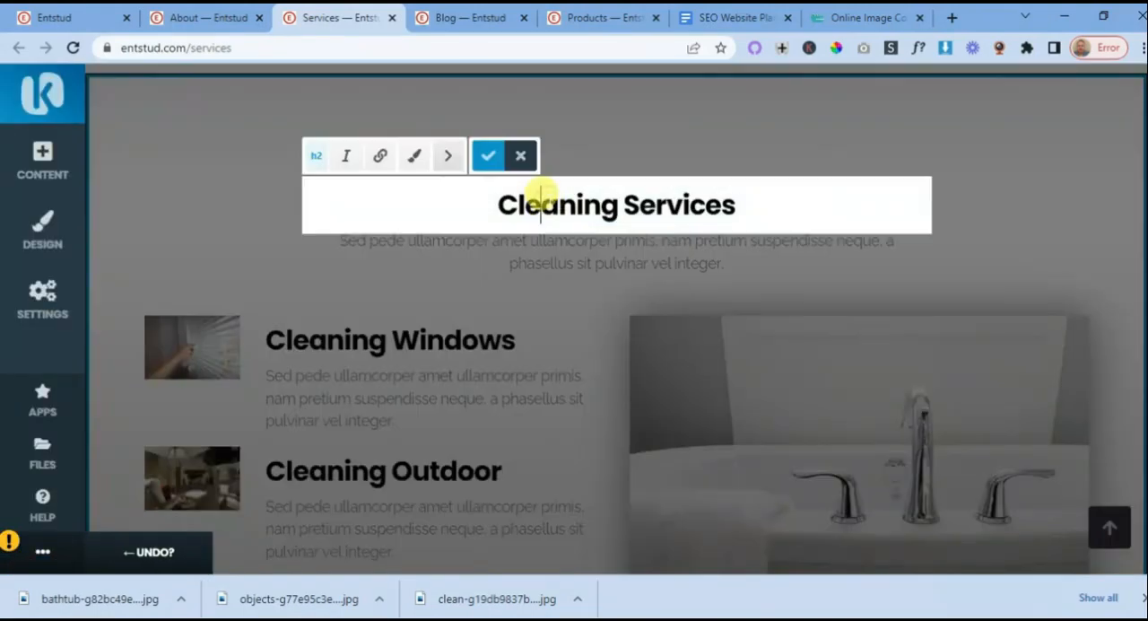
{"action": "left_click", "coordinate": [409, 350]}
- Change the "Cleaning Indoor" title to heading level h2 so it matches the other two service titles
{"action": "scroll", "coordinate": [399, 343], "scroll_direction": "down", "scroll_amount": 1}
{"action": "scroll", "coordinate": [399, 342], "scroll_direction": "down", "scroll_amount": 1}
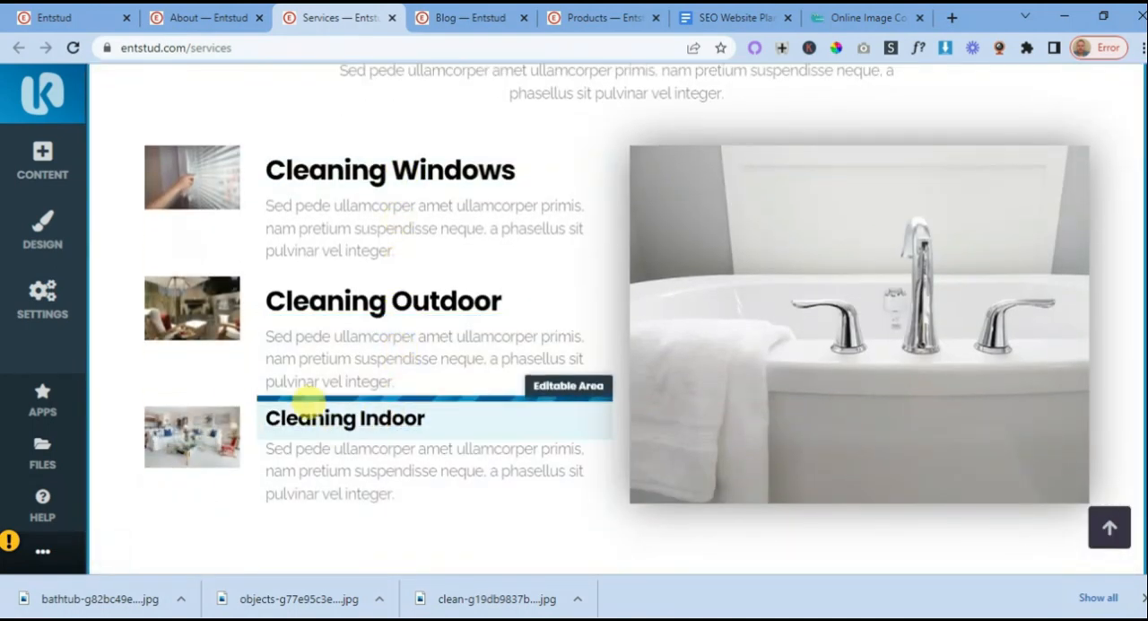
{"action": "left_click", "coordinate": [302, 408]}
{"action": "left_click", "coordinate": [266, 382]}
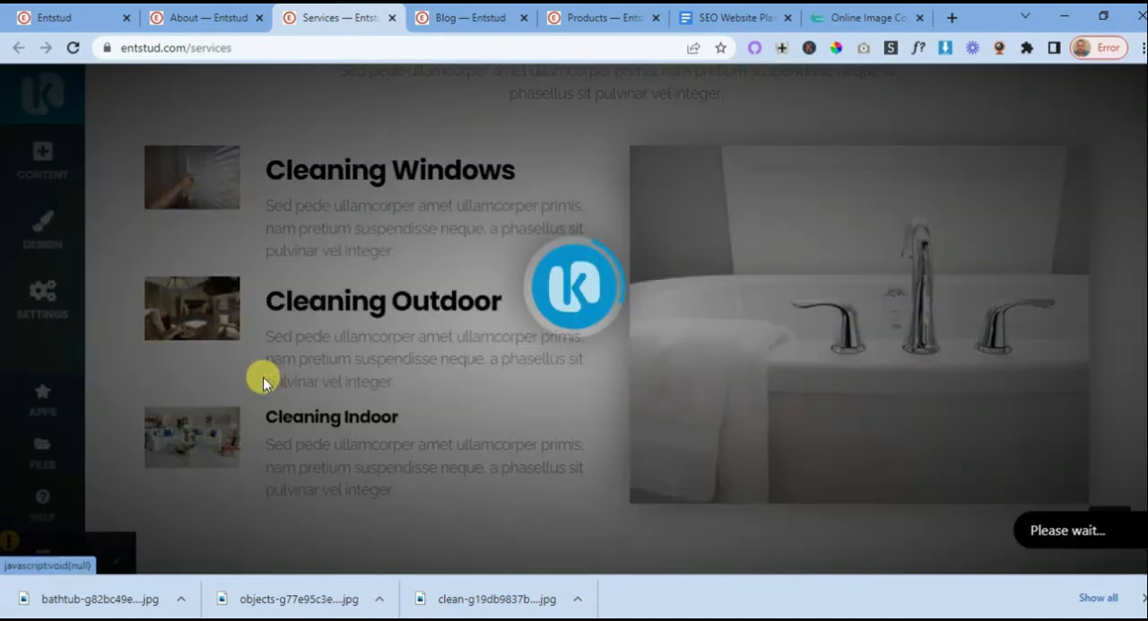
{"action": "left_click", "coordinate": [282, 417]}
{"action": "left_click", "coordinate": [267, 374]}
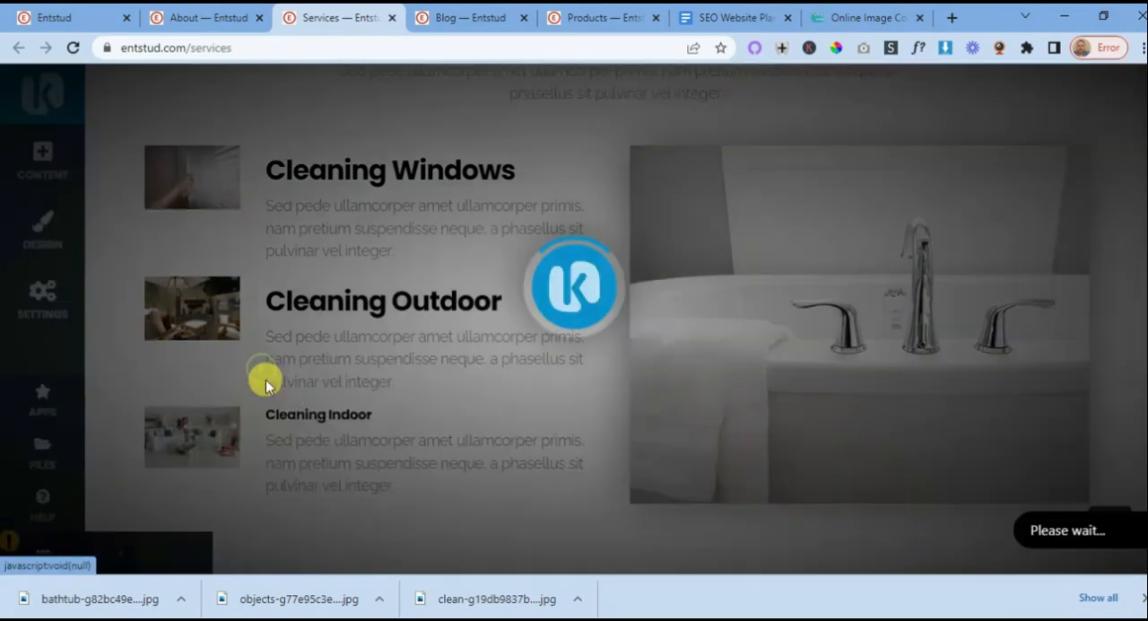
{"action": "left_click", "coordinate": [278, 414]}
{"action": "left_click", "coordinate": [267, 374]}
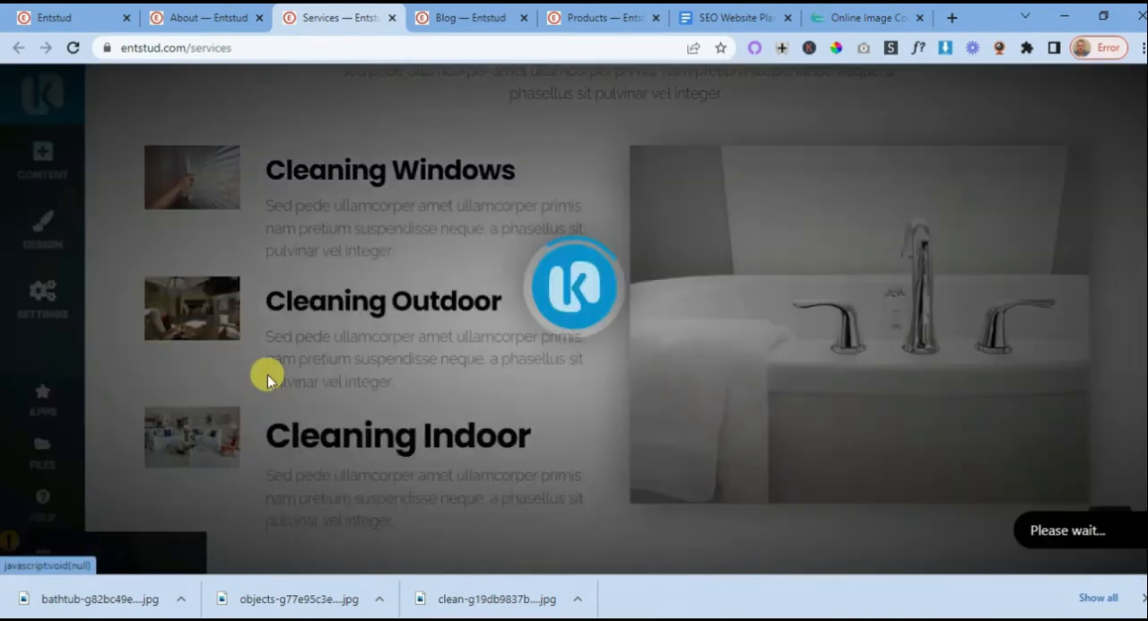
{"action": "left_click", "coordinate": [278, 414]}
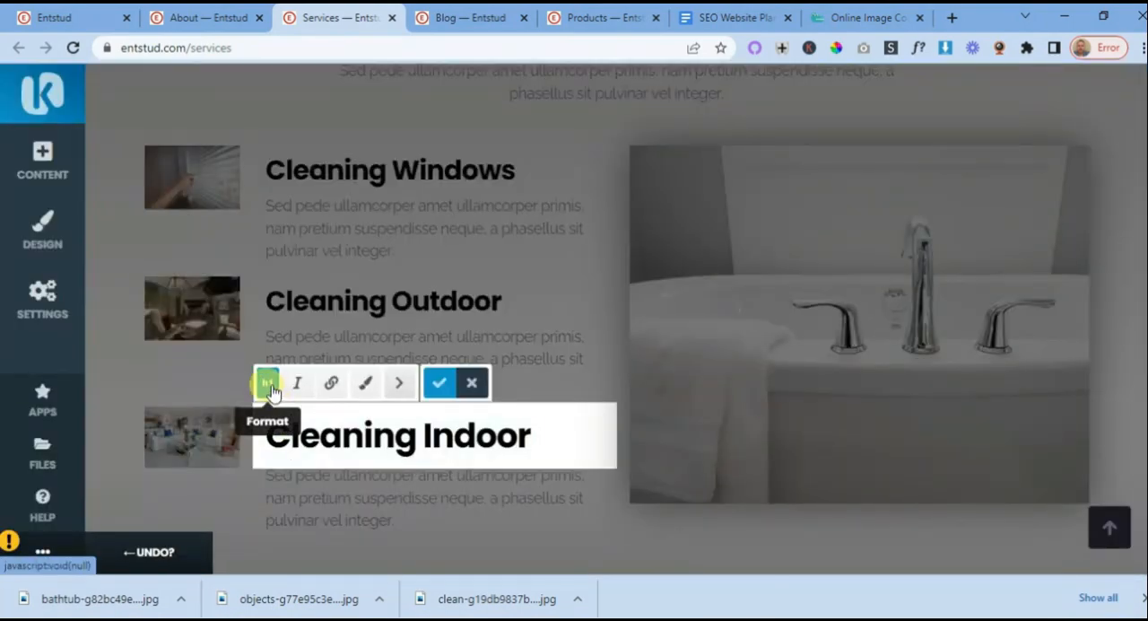
{"action": "left_click", "coordinate": [268, 385]}
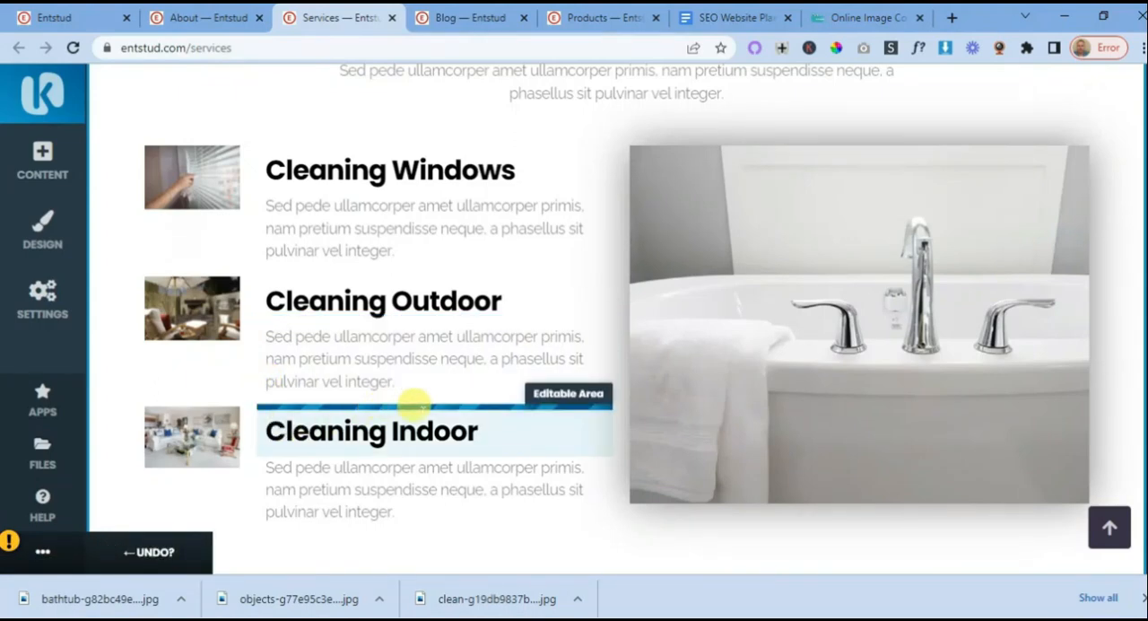
- Review the heading hierarchy across the Services page, from the main "Services" title to the three individual cleaning services
{"action": "scroll", "coordinate": [415, 405], "scroll_direction": "down", "scroll_amount": 2}
{"action": "scroll", "coordinate": [421, 415], "scroll_direction": "up", "scroll_amount": 2}
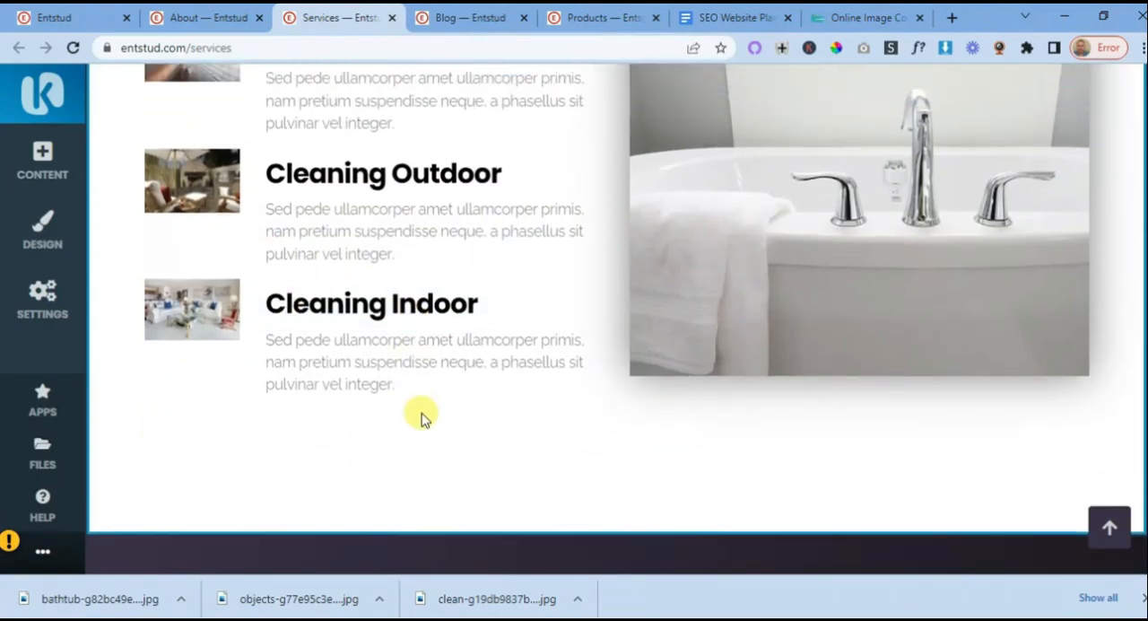
{"action": "scroll", "coordinate": [421, 415], "scroll_direction": "up", "scroll_amount": 2}
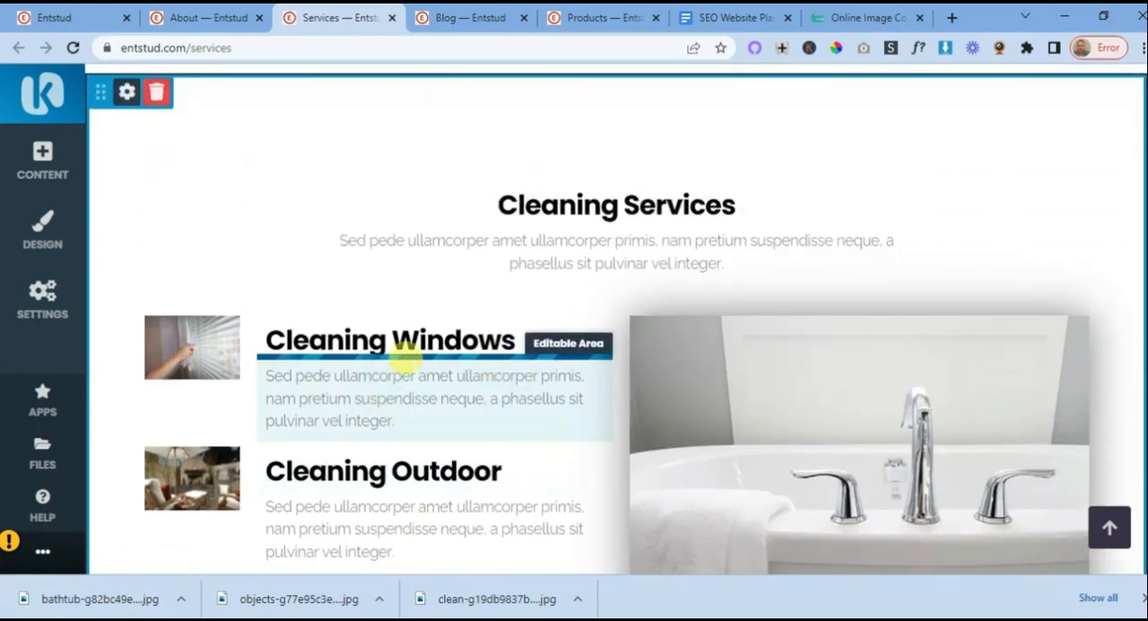
{"action": "scroll", "coordinate": [448, 377], "scroll_direction": "up", "scroll_amount": 5}
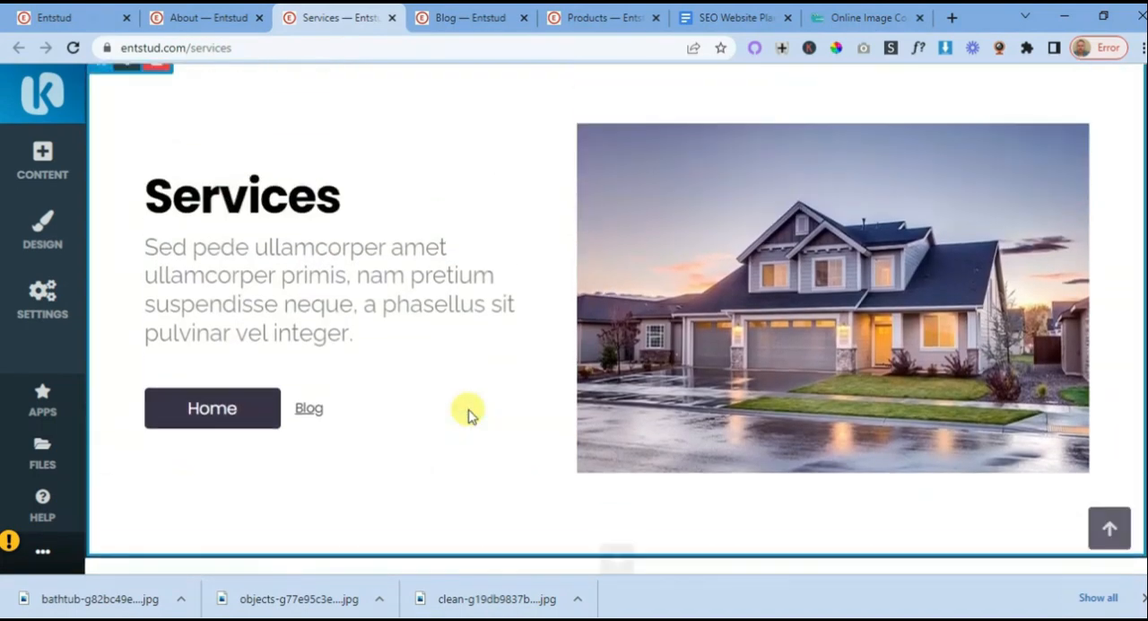
{"action": "scroll", "coordinate": [457, 408], "scroll_direction": "up", "scroll_amount": 1}
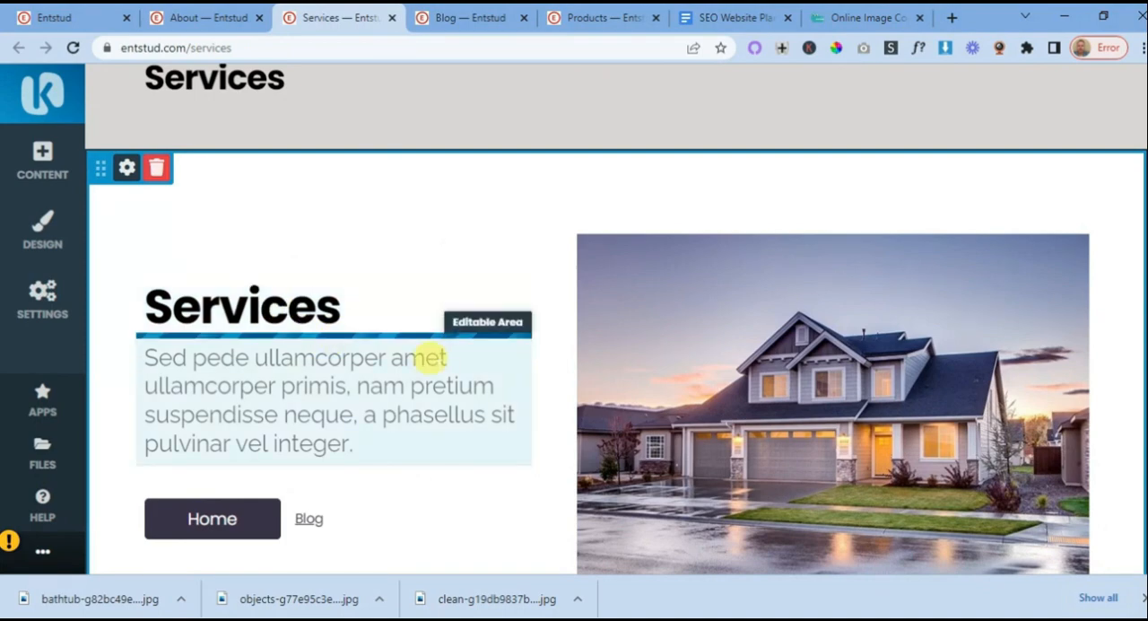
{"action": "scroll", "coordinate": [370, 337], "scroll_direction": "down", "scroll_amount": 6}
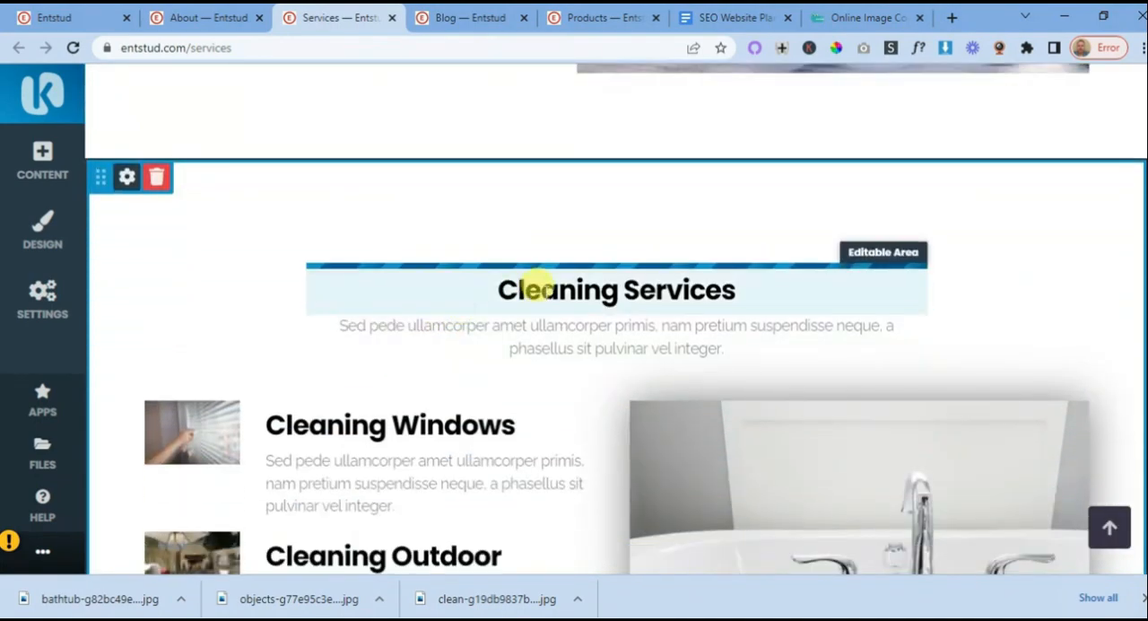
{"action": "scroll", "coordinate": [468, 332], "scroll_direction": "down", "scroll_amount": 1}
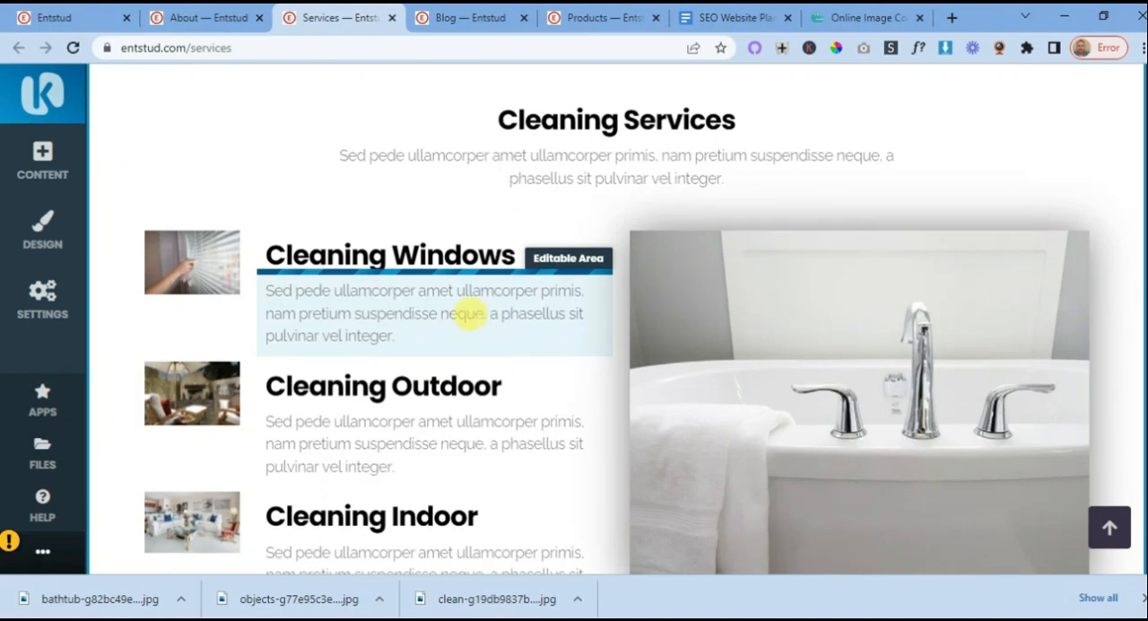
- Open the Contact subpage in a new browser tab from the website's subpages list and switch to it
{"action": "scroll", "coordinate": [468, 314], "scroll_direction": "down", "scroll_amount": 3}
{"action": "scroll", "coordinate": [494, 313], "scroll_direction": "down", "scroll_amount": 2}
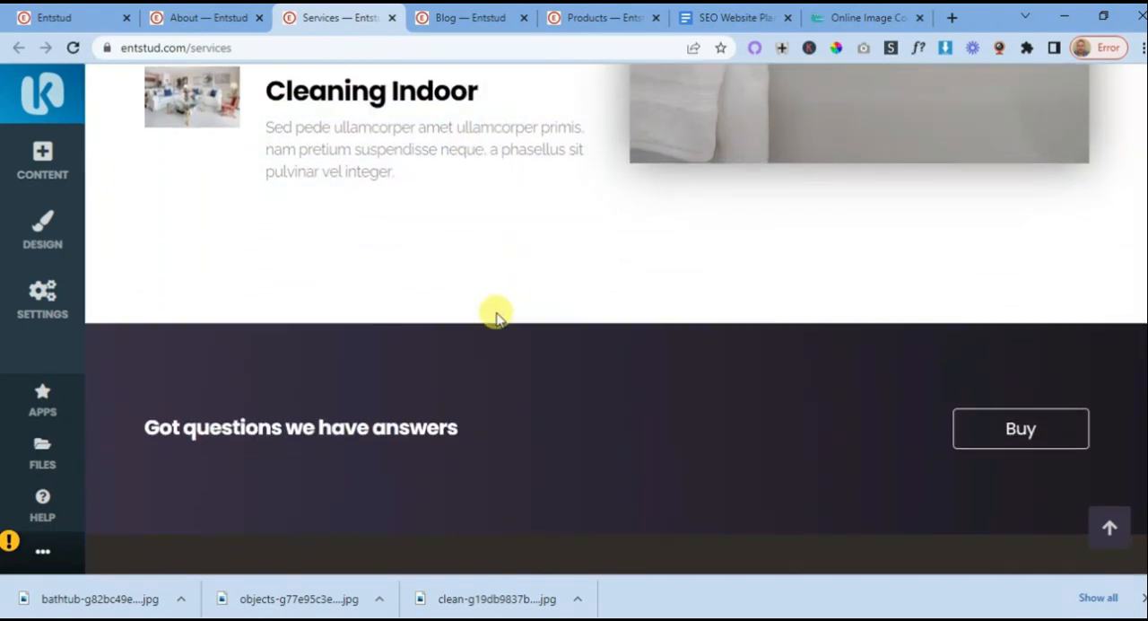
{"action": "scroll", "coordinate": [505, 303], "scroll_direction": "down", "scroll_amount": 2}
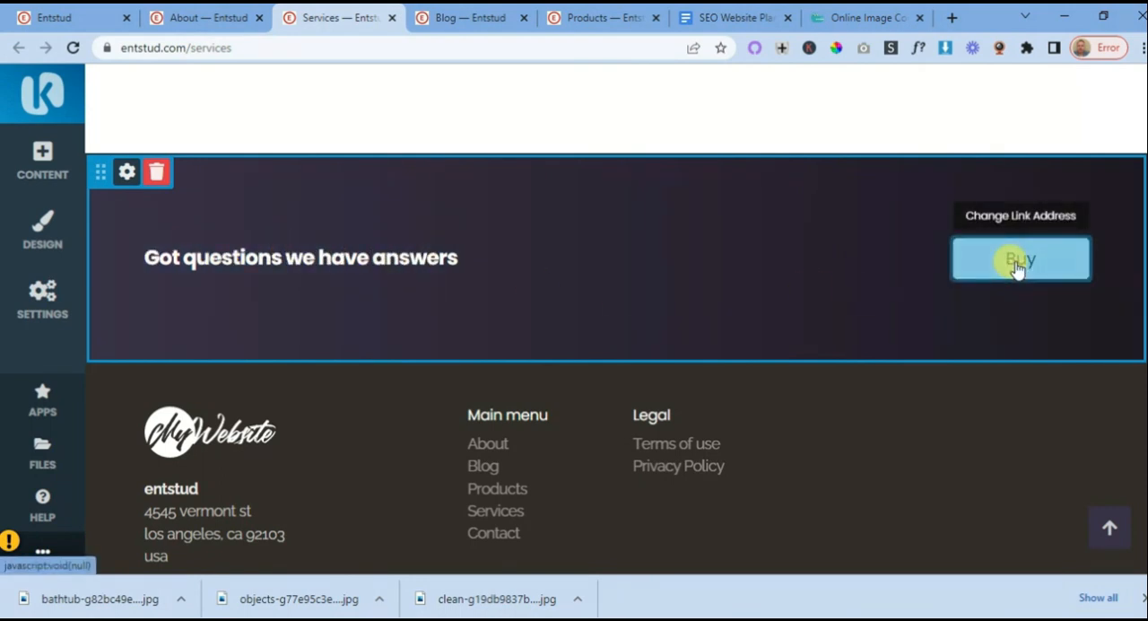
{"action": "left_click", "coordinate": [45, 305]}
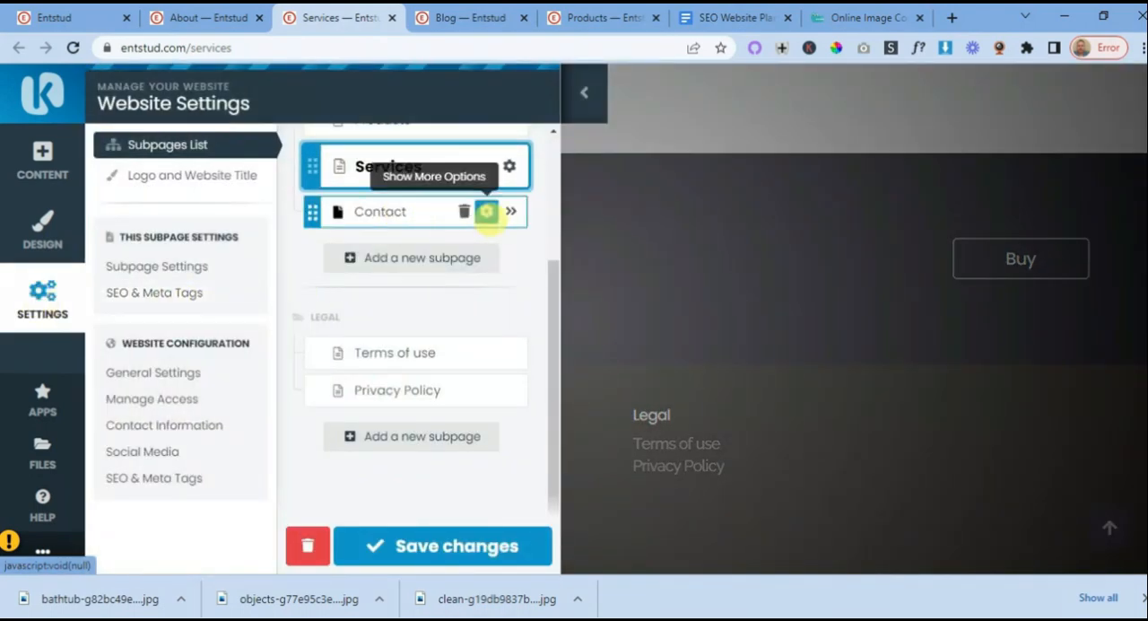
{"action": "right_click", "coordinate": [511, 211]}
{"action": "left_click", "coordinate": [549, 229]}
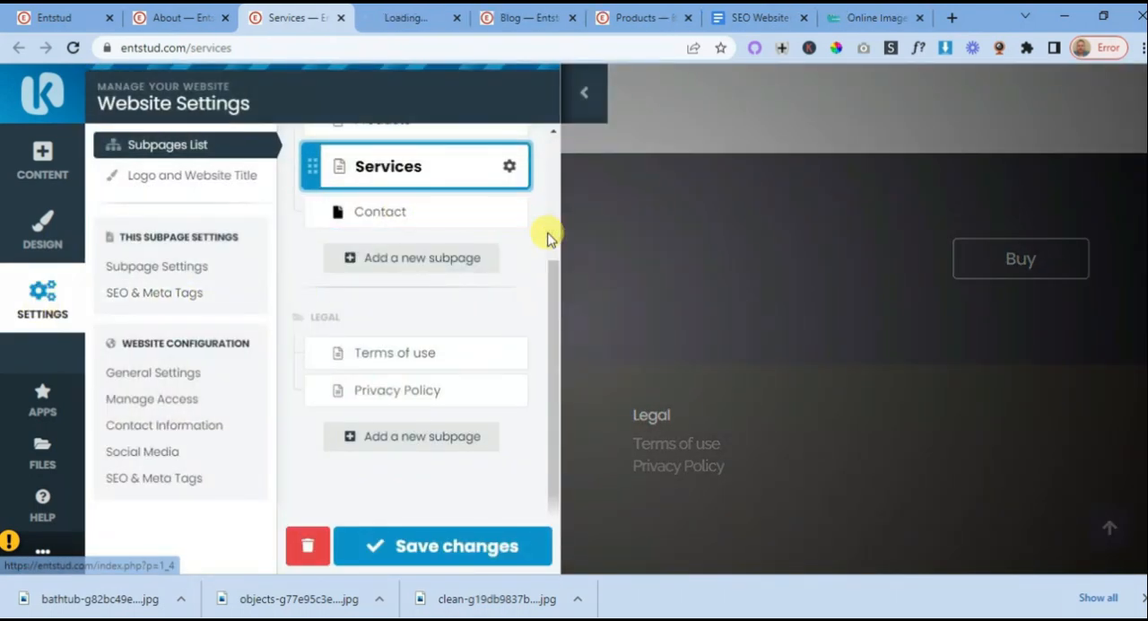
{"action": "left_click", "coordinate": [411, 25]}
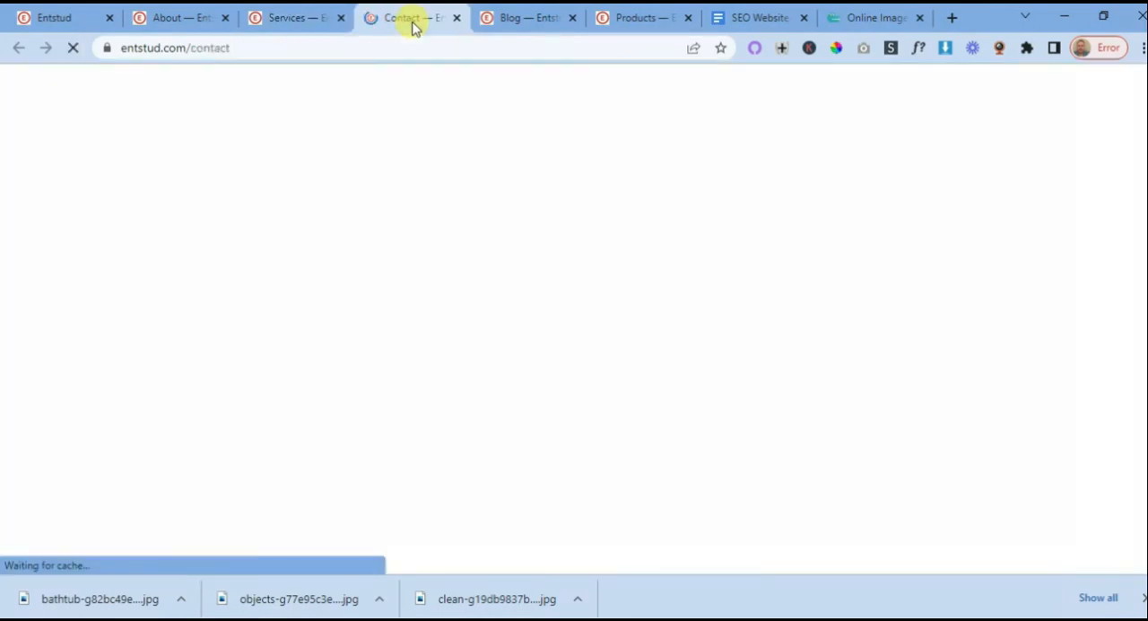
- Copy the Contact page's URL and return to the "Got questions we have answers" section of the Services page
{"action": "left_click", "coordinate": [182, 46]}
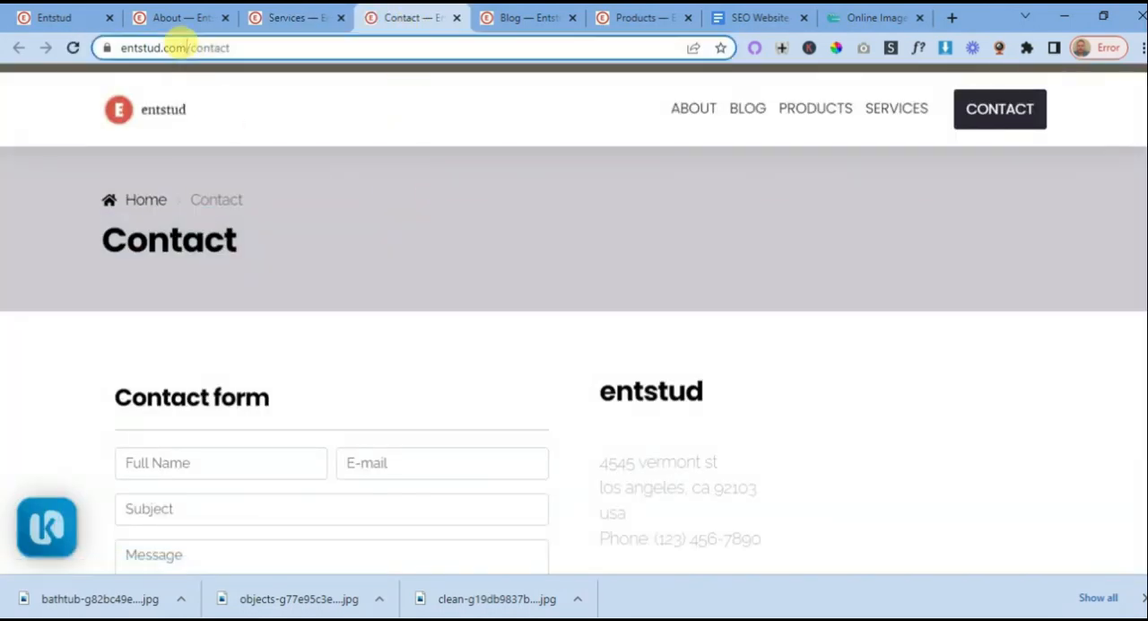
{"action": "right_click", "coordinate": [189, 48]}
{"action": "left_click", "coordinate": [229, 171]}
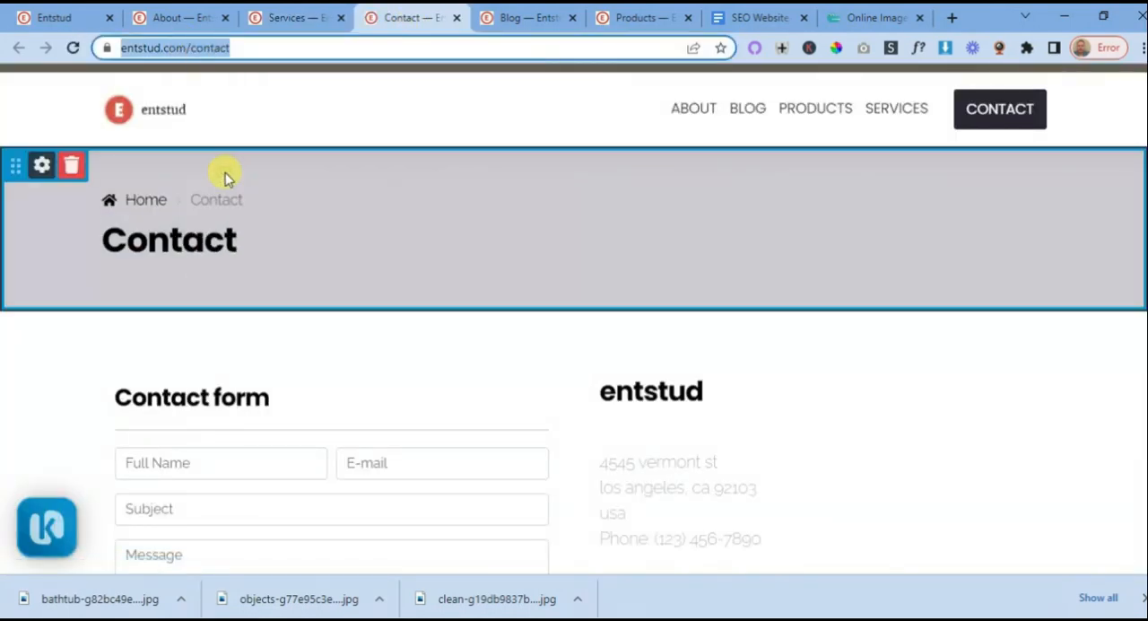
{"action": "left_click", "coordinate": [283, 20]}
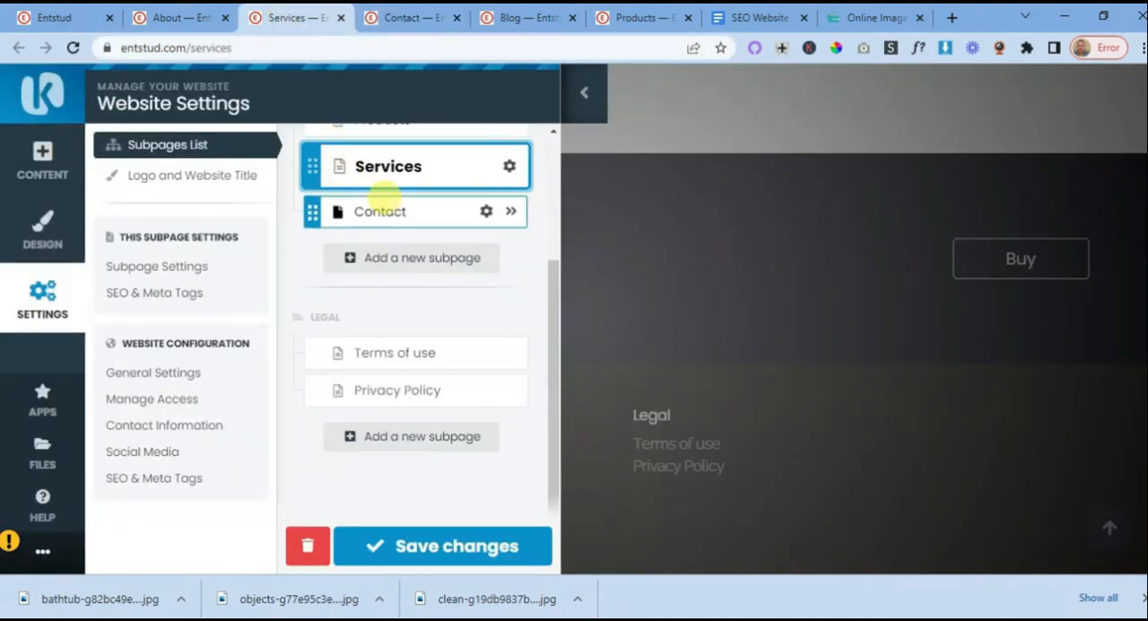
{"action": "left_click", "coordinate": [583, 94]}
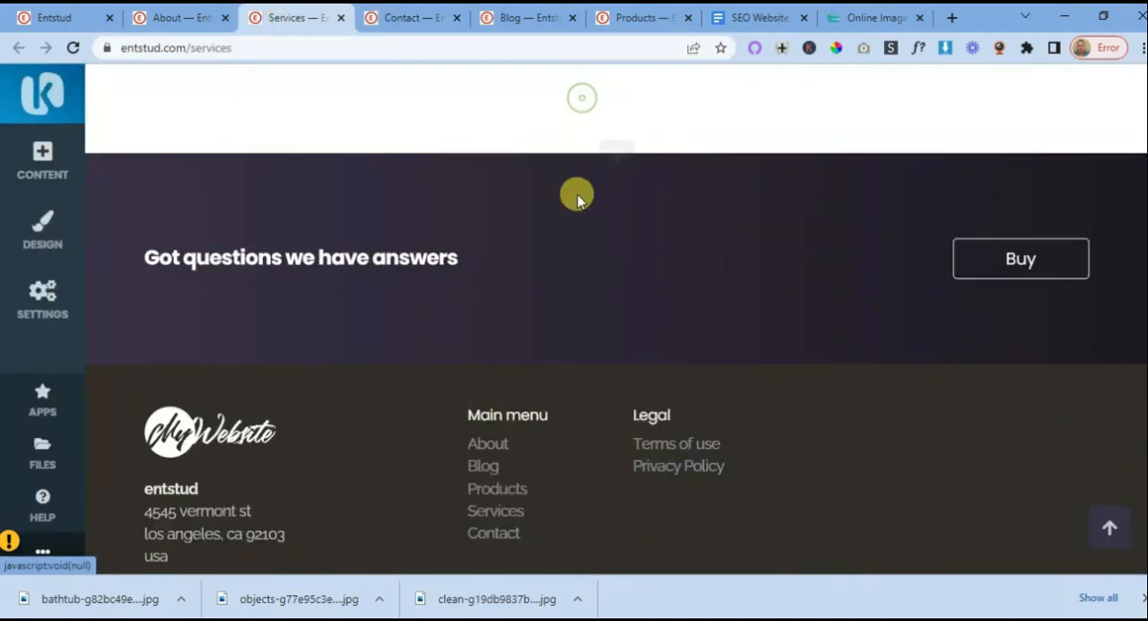
{"action": "left_click", "coordinate": [1032, 260]}
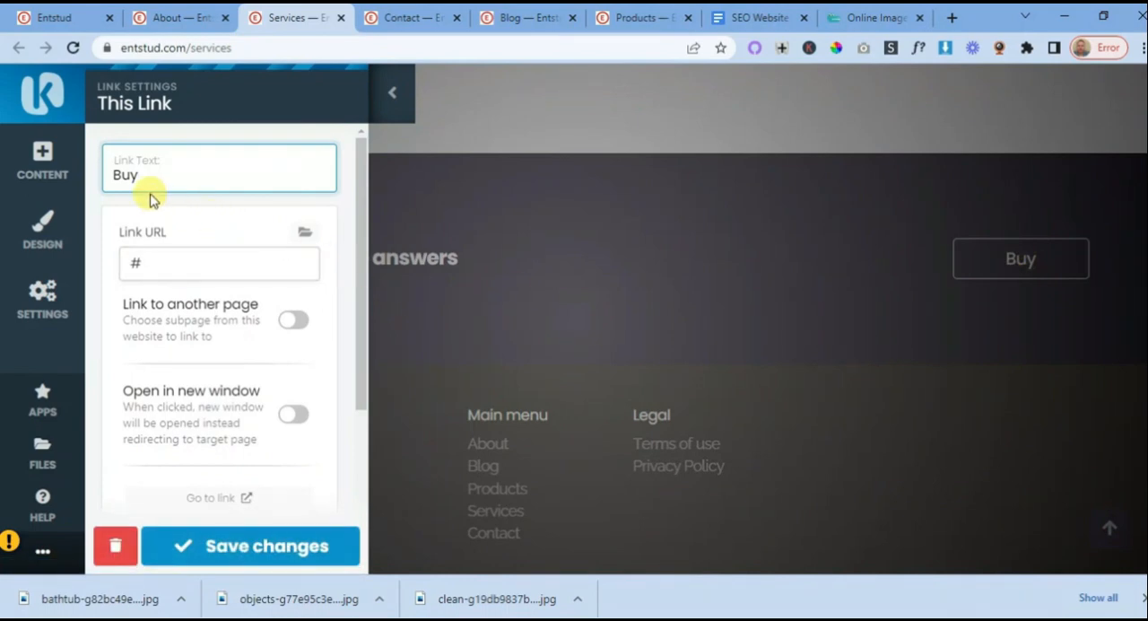
{"action": "double_click", "coordinate": [143, 254]}
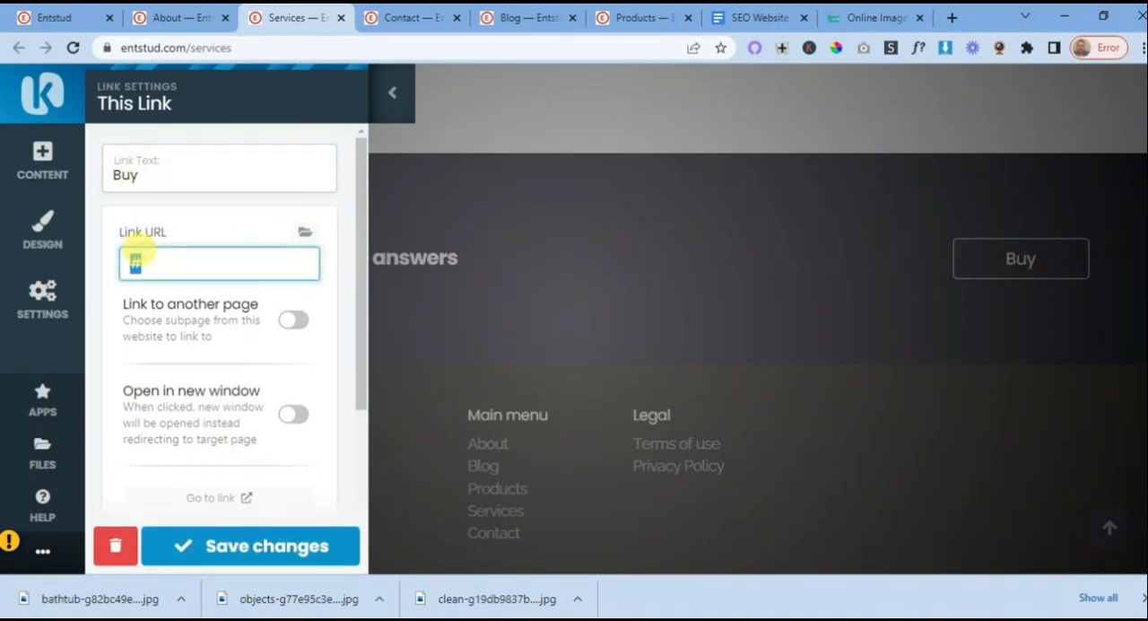
{"action": "key", "text": "ctrl+v"}
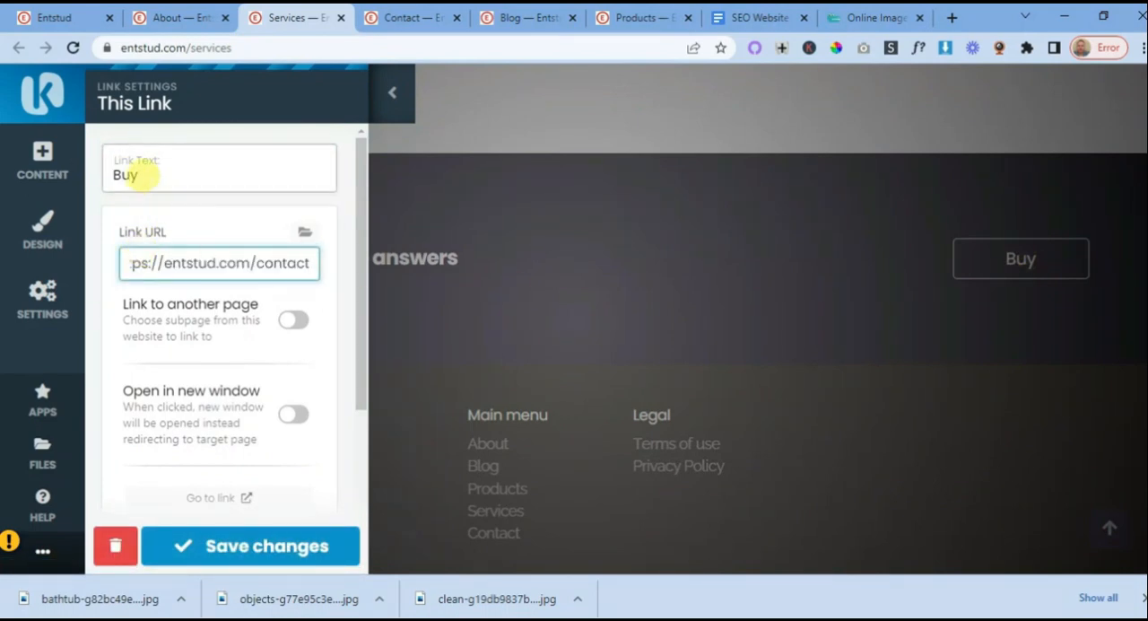
{"action": "double_click", "coordinate": [142, 175]}
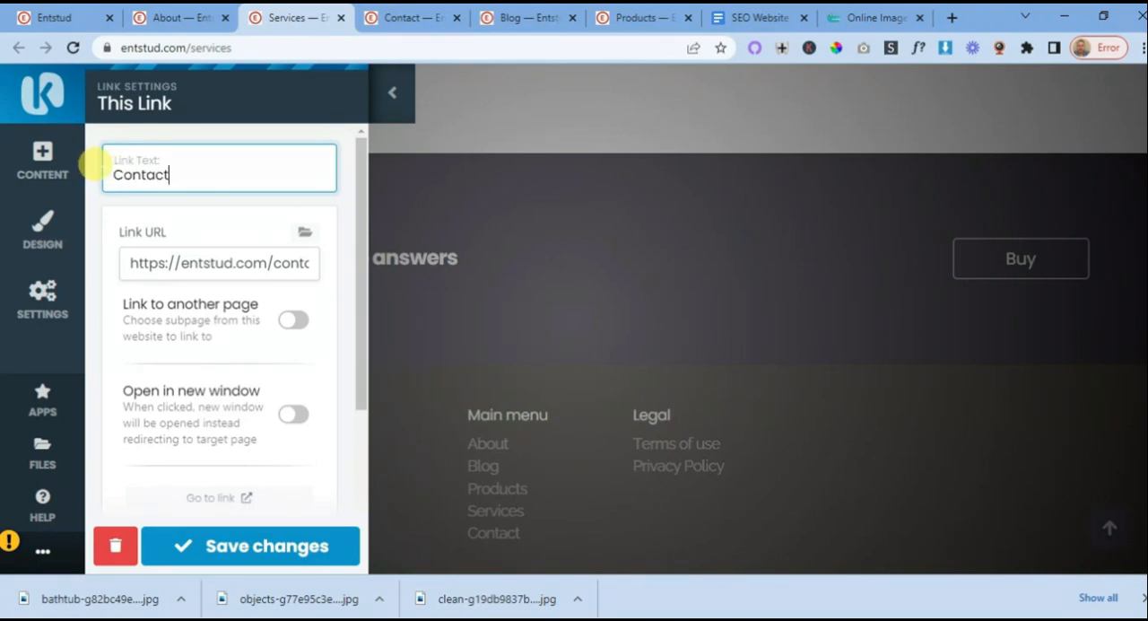
{"action": "left_click", "coordinate": [251, 546]}
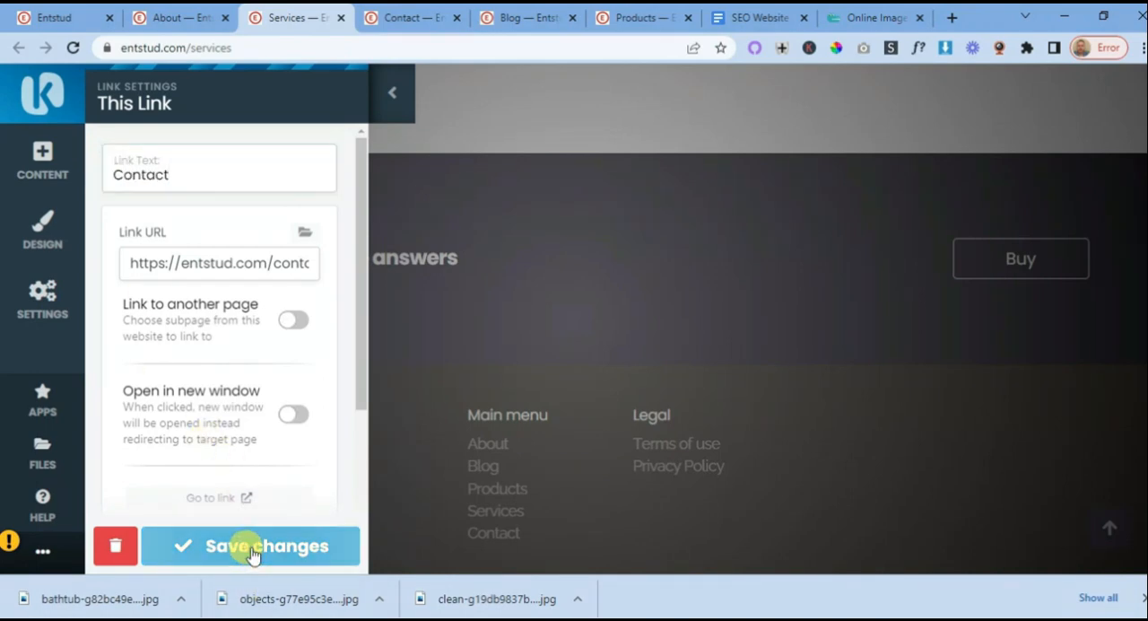
- Review the Services page from its header and banner through the Cleaning Services section
{"action": "scroll", "coordinate": [559, 295], "scroll_direction": "up", "scroll_amount": 10}
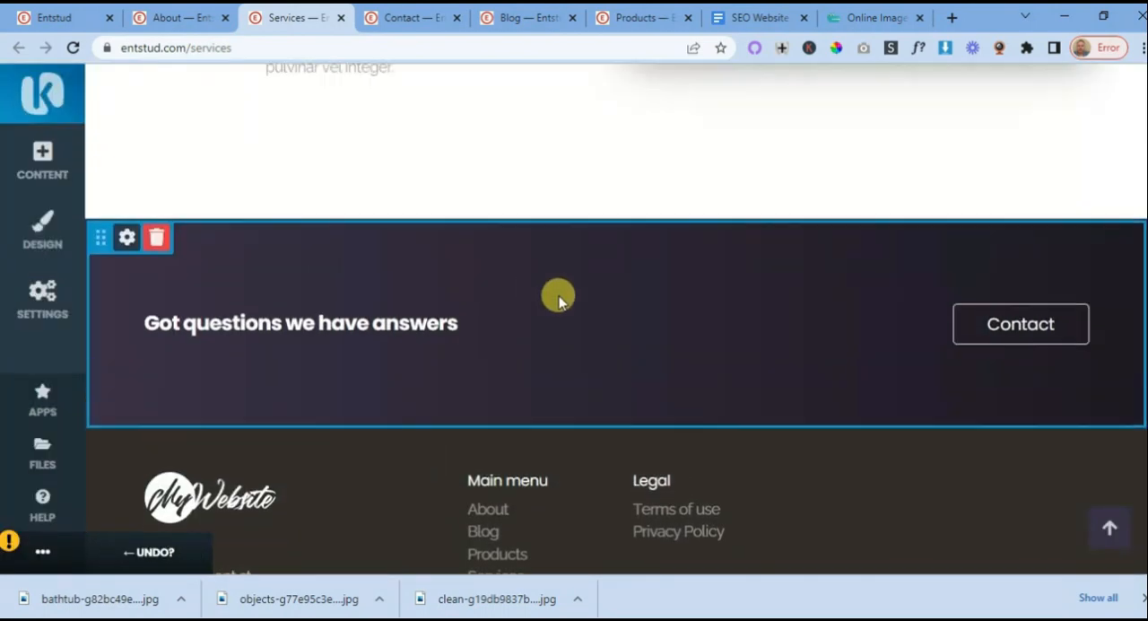
{"action": "scroll", "coordinate": [551, 305], "scroll_direction": "up", "scroll_amount": 10}
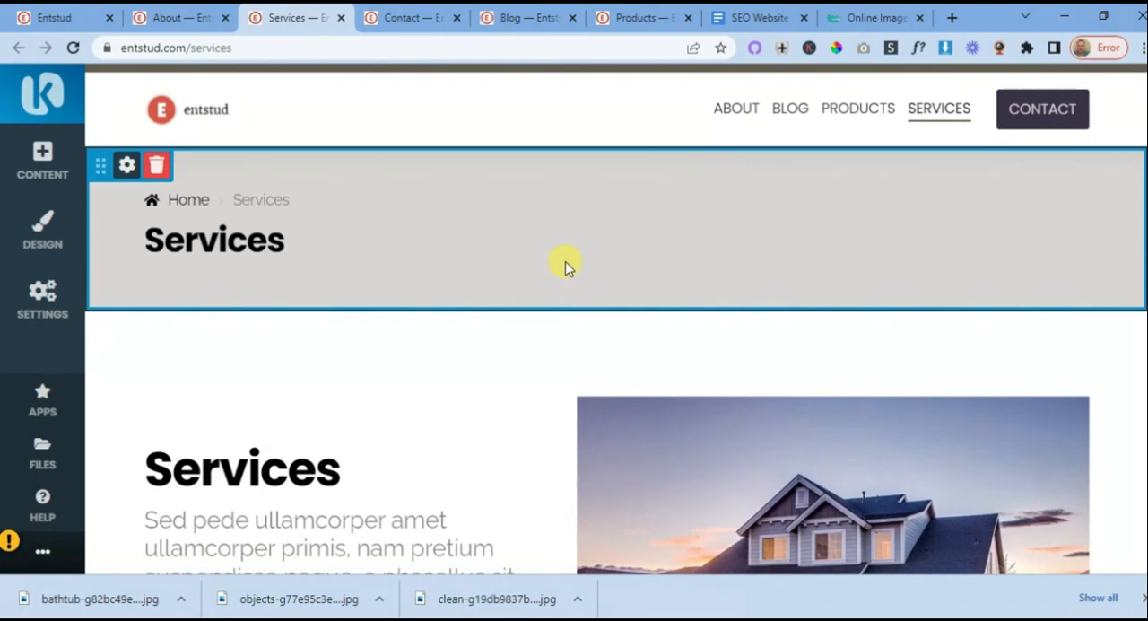
{"action": "scroll", "coordinate": [565, 261], "scroll_direction": "down", "scroll_amount": 10}
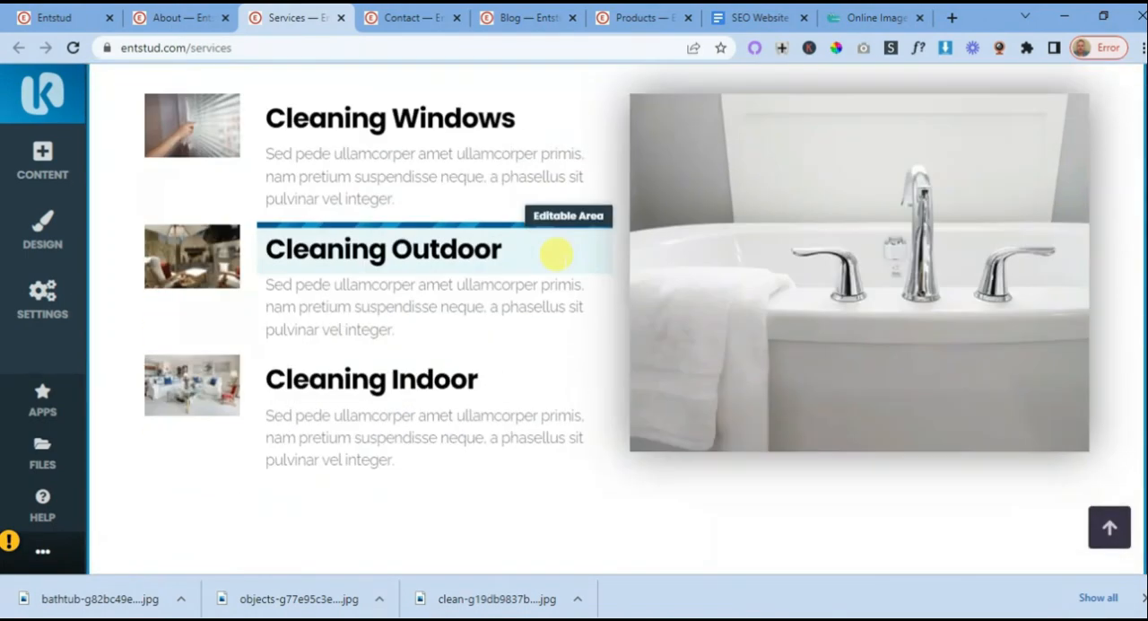
{"action": "scroll", "coordinate": [556, 254], "scroll_direction": "down", "scroll_amount": 3}
{"action": "scroll", "coordinate": [554, 251], "scroll_direction": "up", "scroll_amount": 6}
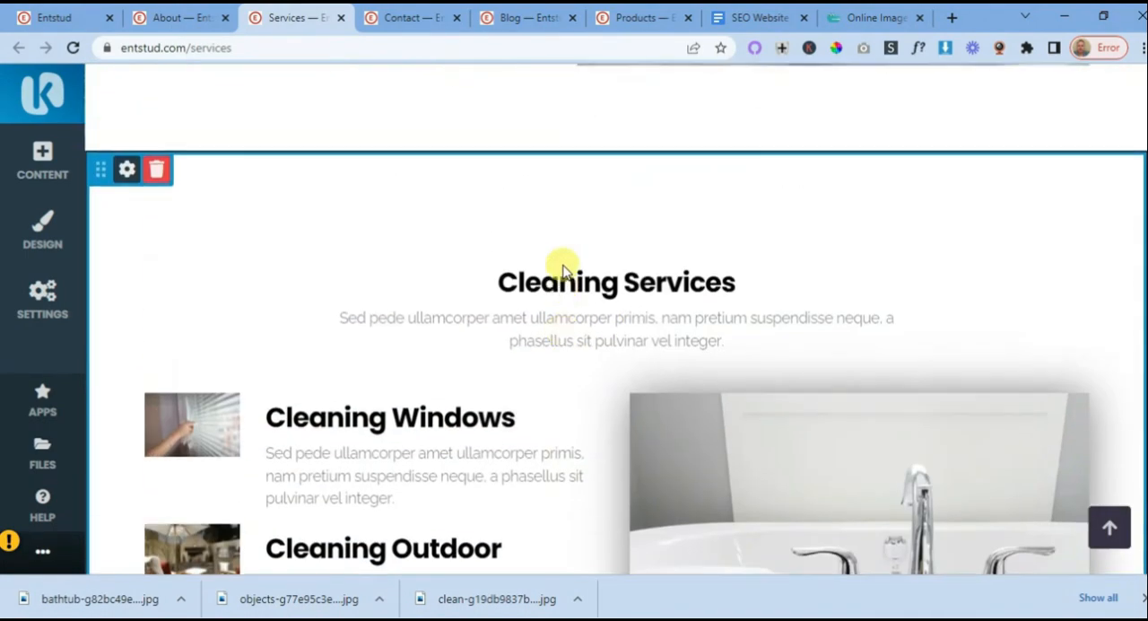
{"action": "scroll", "coordinate": [560, 271], "scroll_direction": "up", "scroll_amount": 6}
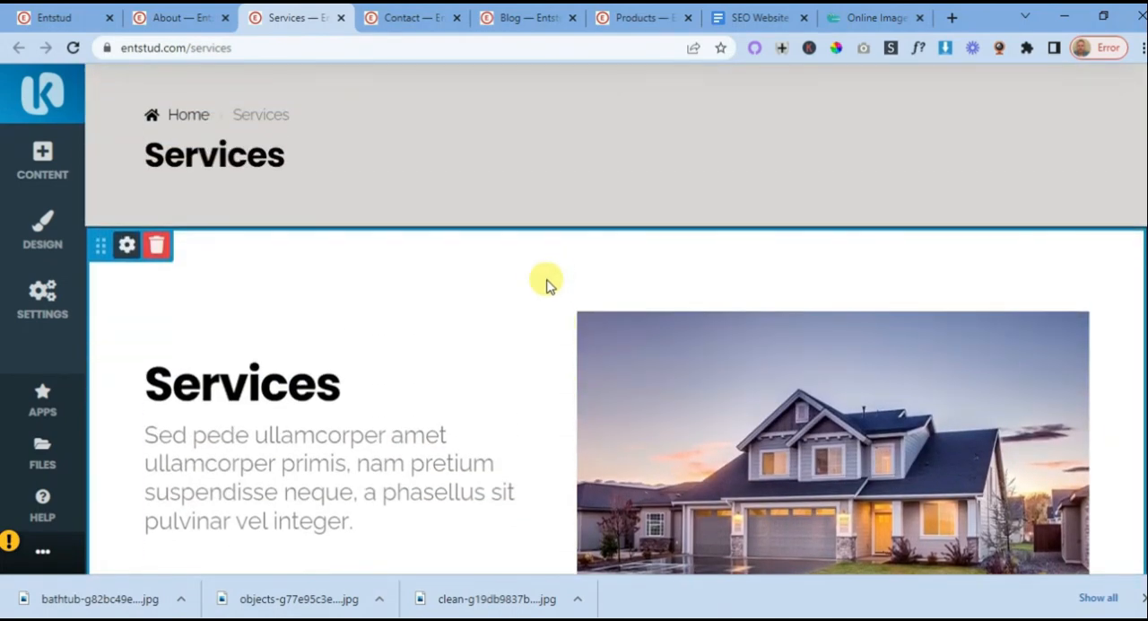
{"action": "scroll", "coordinate": [540, 287], "scroll_direction": "down", "scroll_amount": 3}
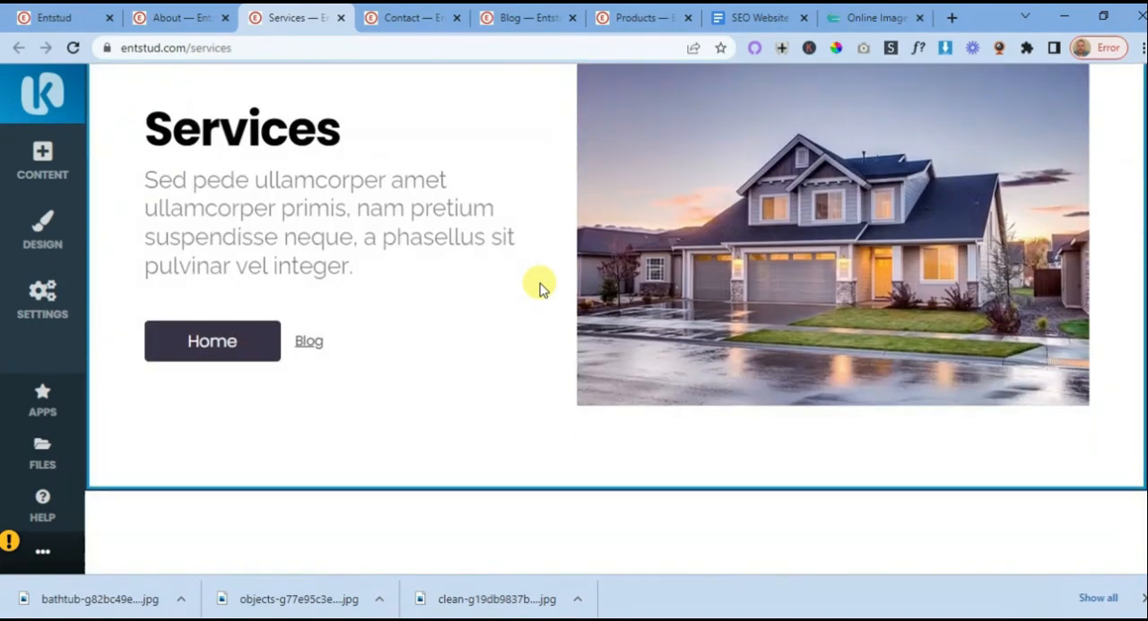
{"action": "scroll", "coordinate": [530, 298], "scroll_direction": "up", "scroll_amount": 4}
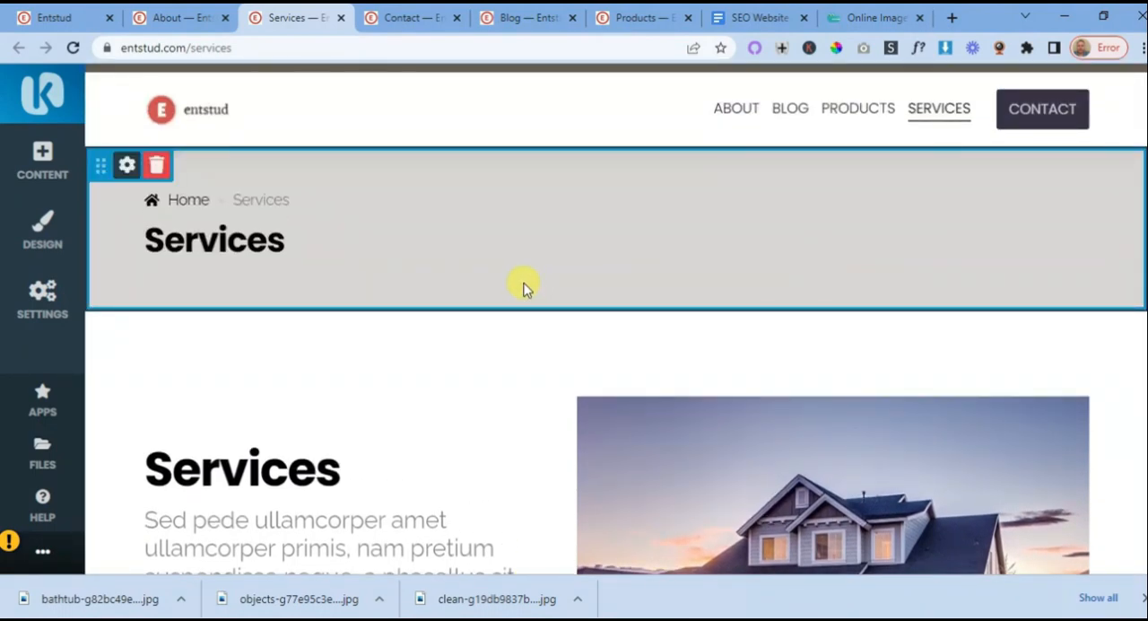
- Open the Products subpage in a new browser tab from the Services page's subpages list and switch to it
{"action": "left_click", "coordinate": [197, 22]}
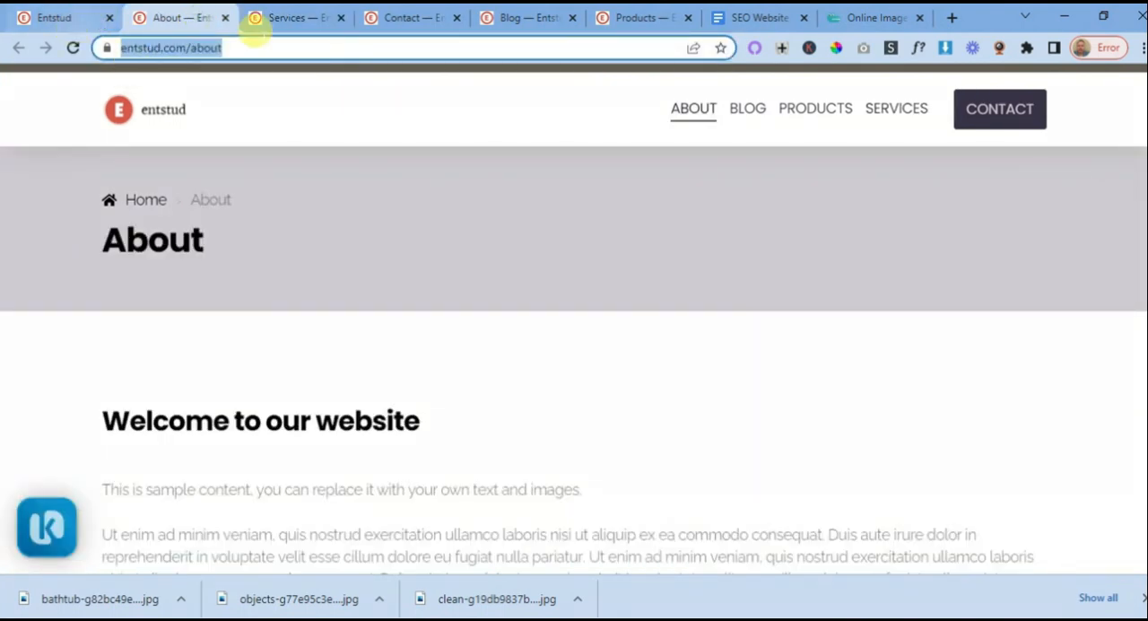
{"action": "left_click", "coordinate": [289, 18]}
{"action": "left_click", "coordinate": [44, 305]}
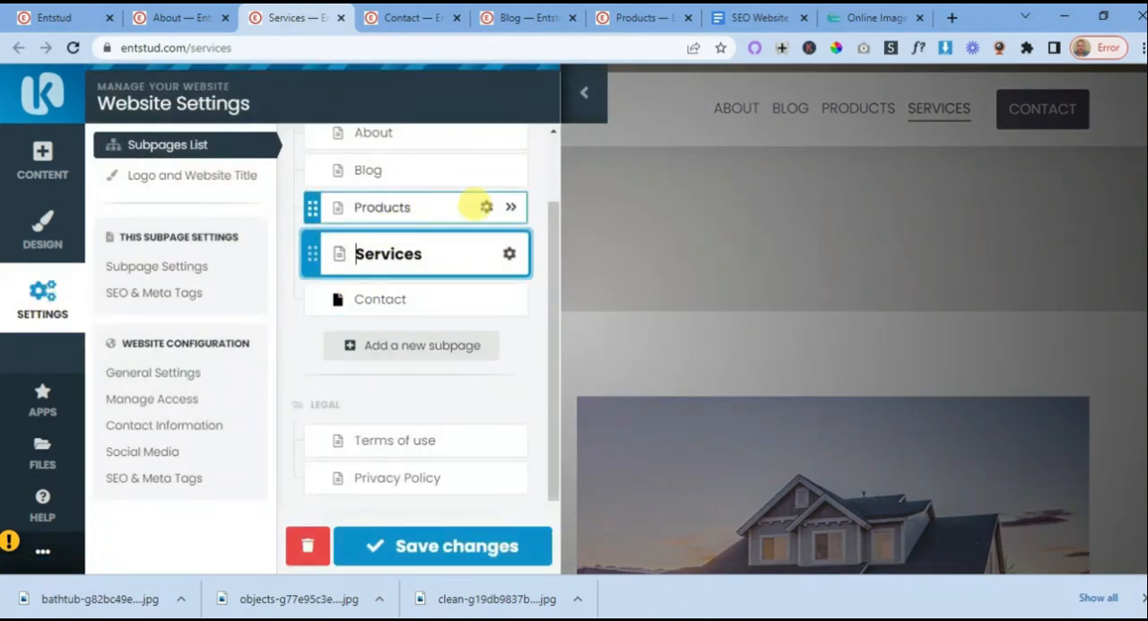
{"action": "right_click", "coordinate": [511, 208]}
{"action": "left_click", "coordinate": [537, 221]}
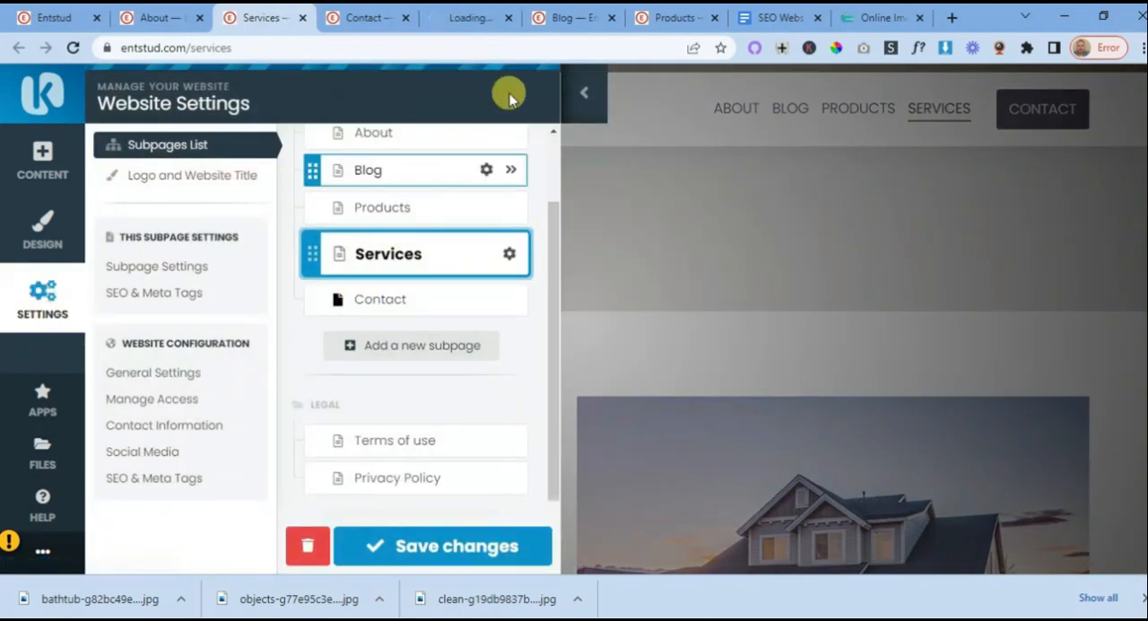
{"action": "left_click", "coordinate": [472, 18]}
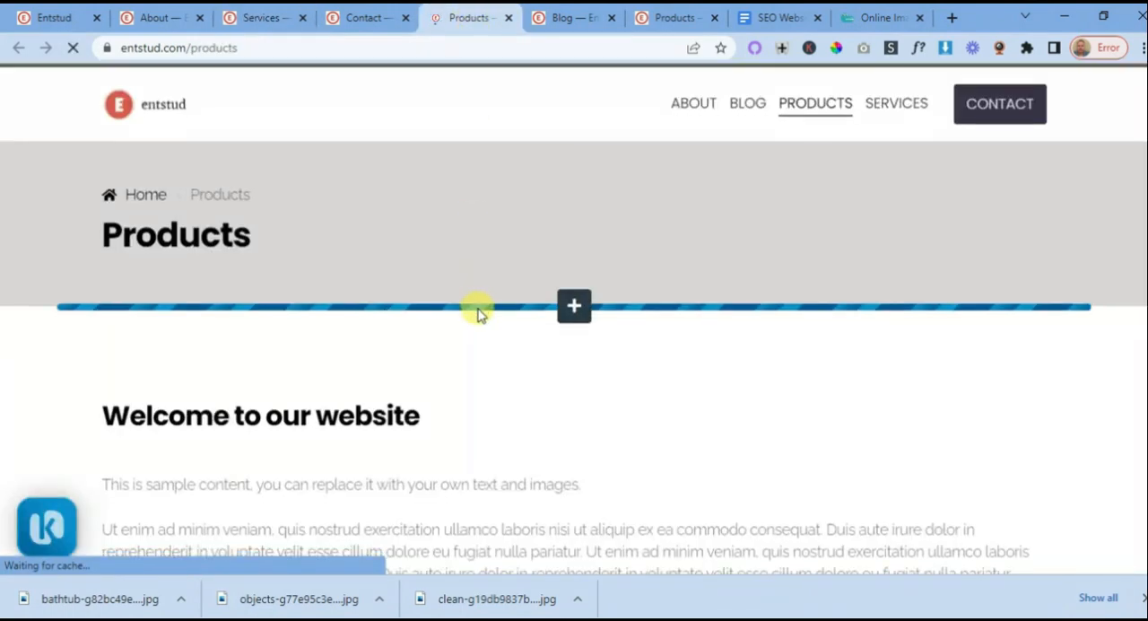
- Look over the Products page's sample content and check the heading level of its "Products" header title
{"action": "scroll", "coordinate": [476, 311], "scroll_direction": "down", "scroll_amount": 5}
{"action": "scroll", "coordinate": [512, 323], "scroll_direction": "up", "scroll_amount": 2}
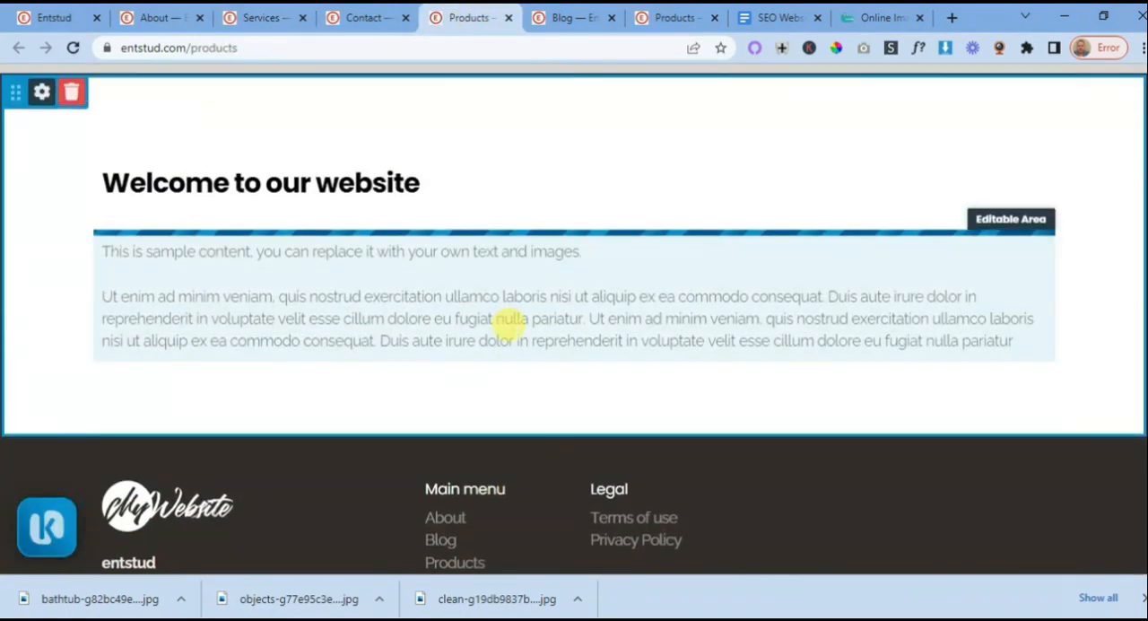
{"action": "scroll", "coordinate": [509, 325], "scroll_direction": "up", "scroll_amount": 3}
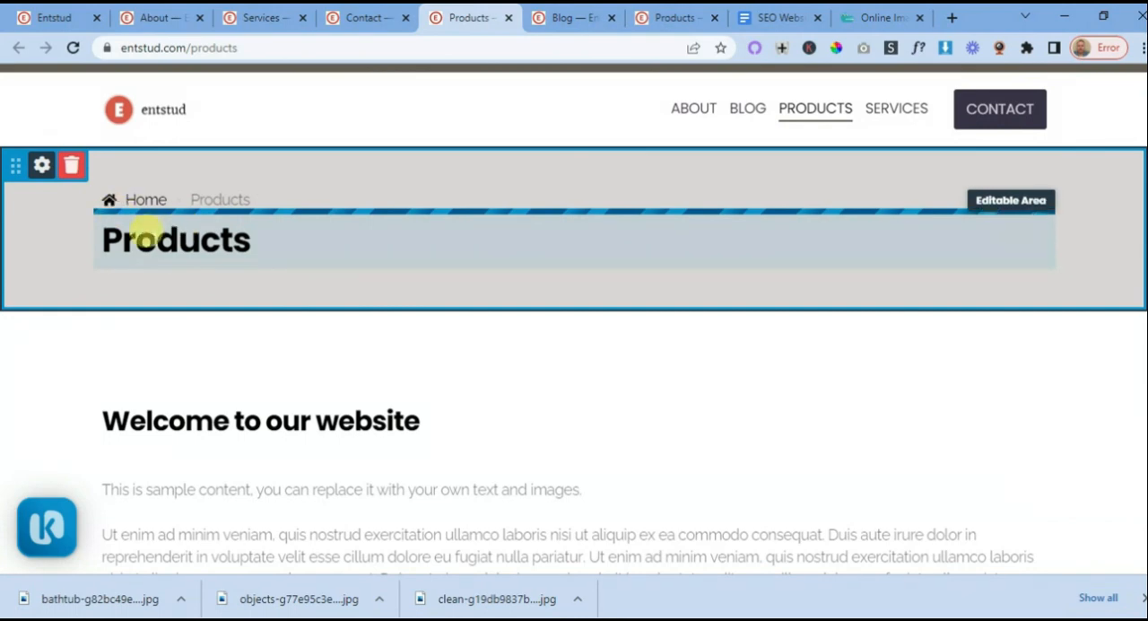
{"action": "left_click", "coordinate": [178, 239]}
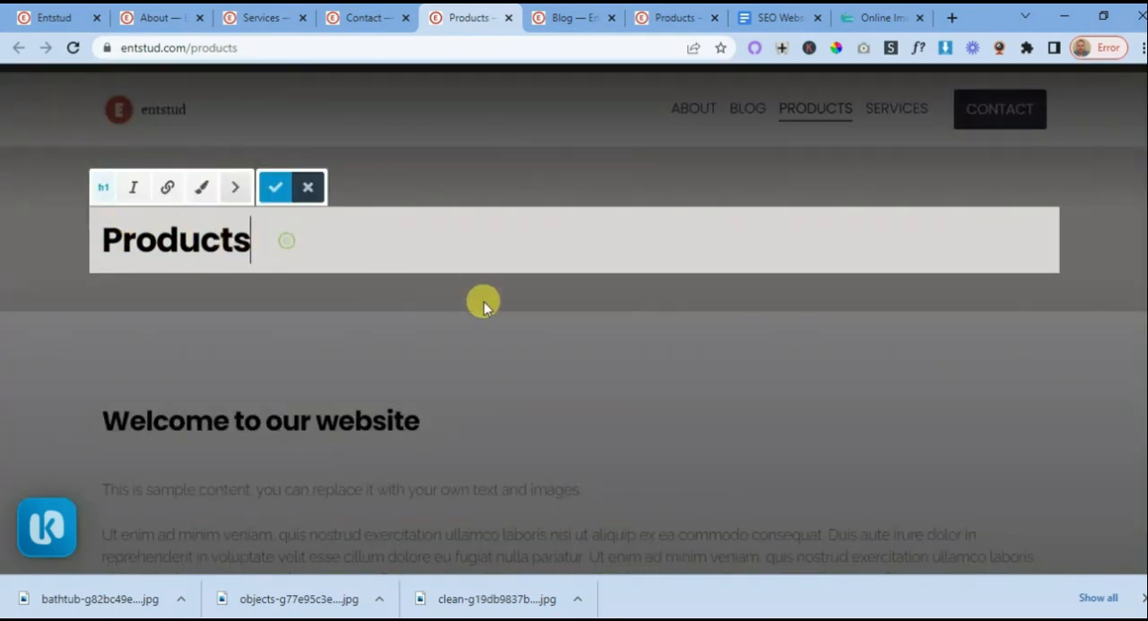
{"action": "left_click", "coordinate": [623, 412]}
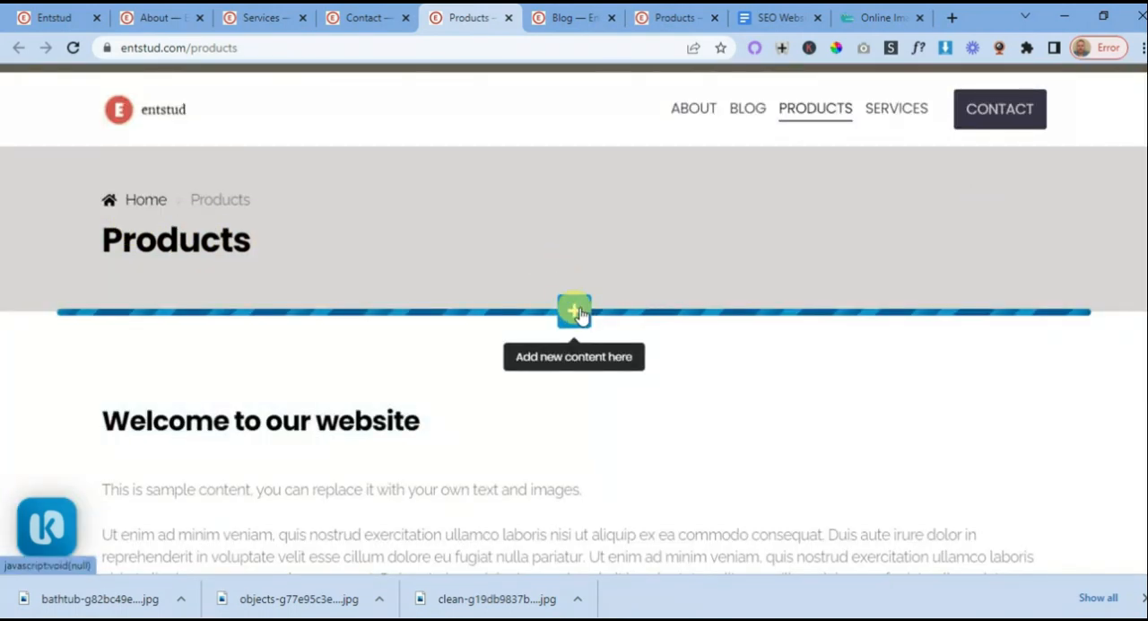
- Insert the banner with the tower image beside right-hand text directly below the Products page header
{"action": "left_click", "coordinate": [574, 313]}
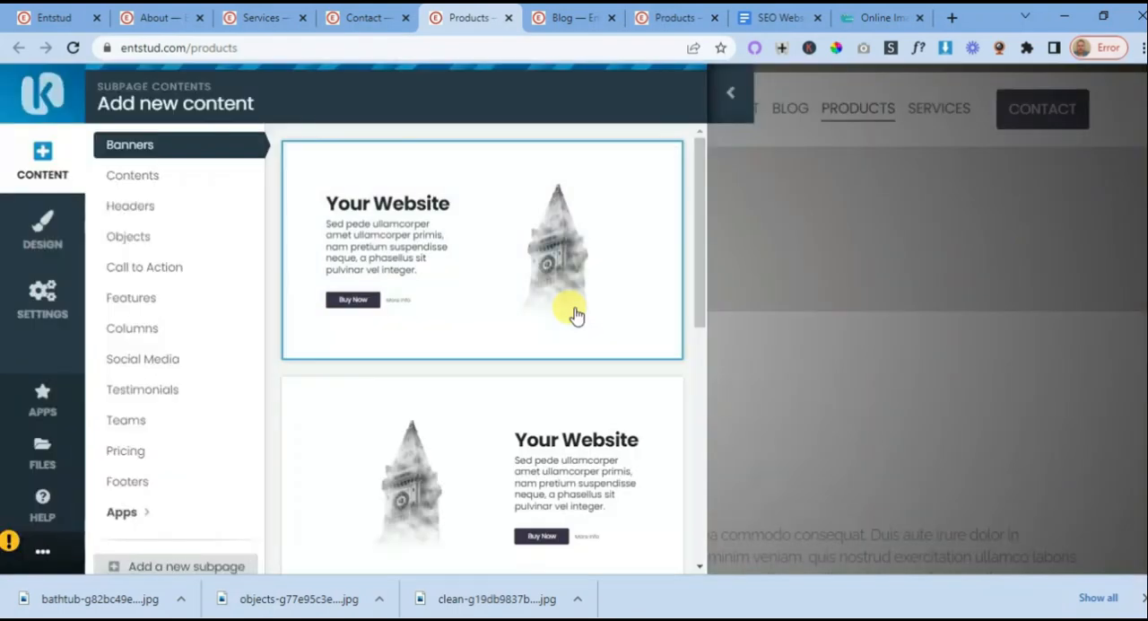
{"action": "scroll", "coordinate": [384, 215], "scroll_direction": "down", "scroll_amount": 5}
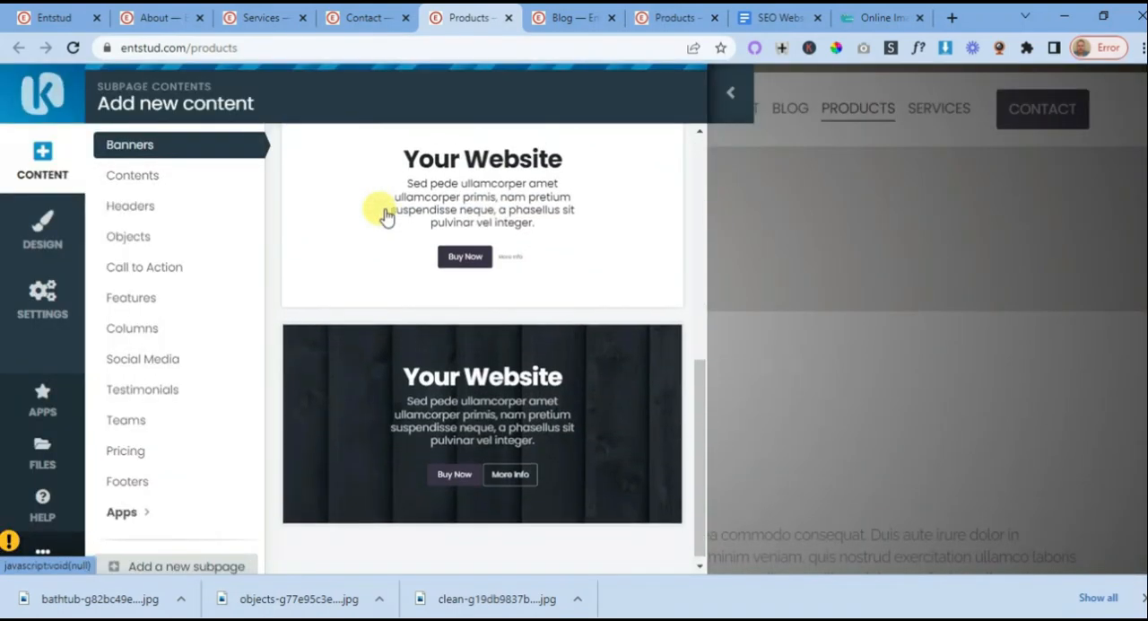
{"action": "scroll", "coordinate": [384, 218], "scroll_direction": "down", "scroll_amount": 5}
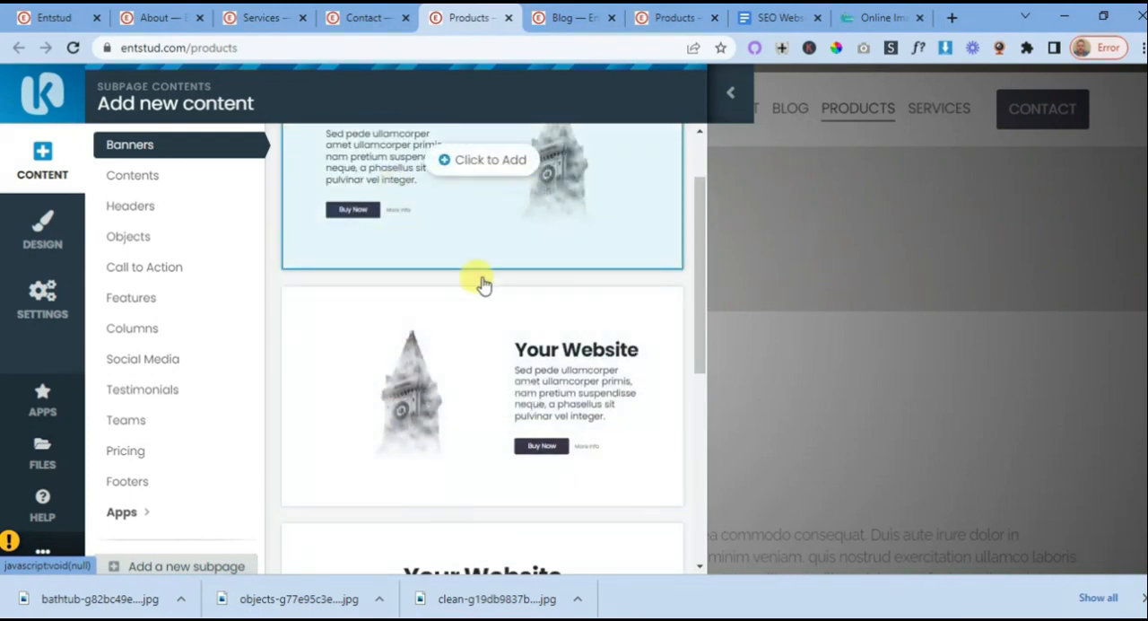
{"action": "left_click", "coordinate": [472, 399]}
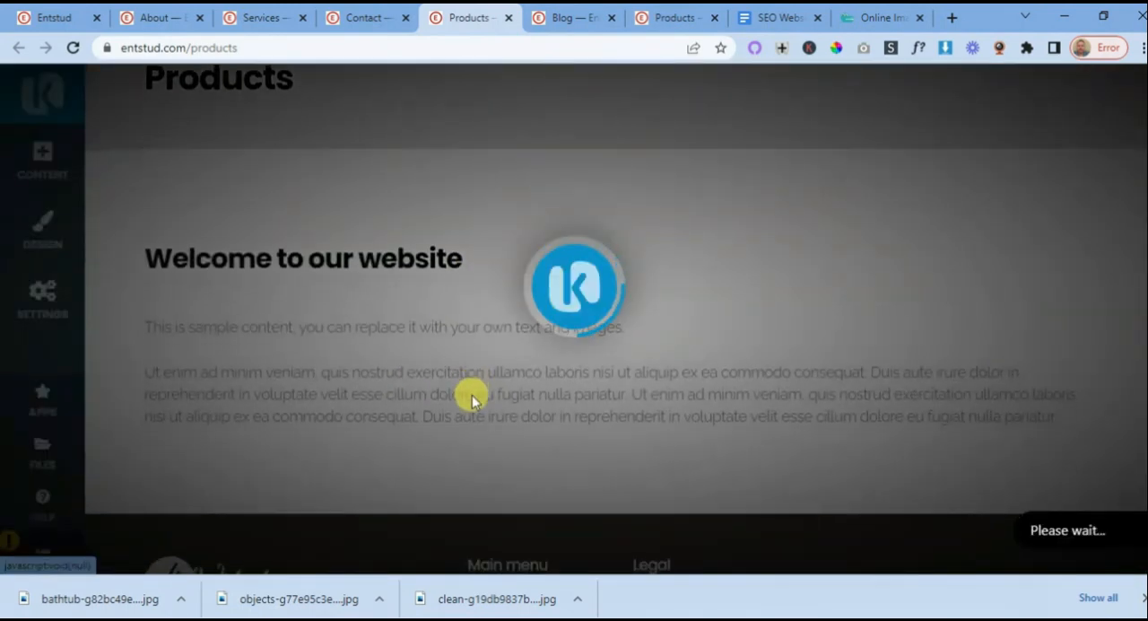
{"action": "scroll", "coordinate": [576, 351], "scroll_direction": "down", "scroll_amount": 2}
{"action": "scroll", "coordinate": [579, 352], "scroll_direction": "up", "scroll_amount": 3}
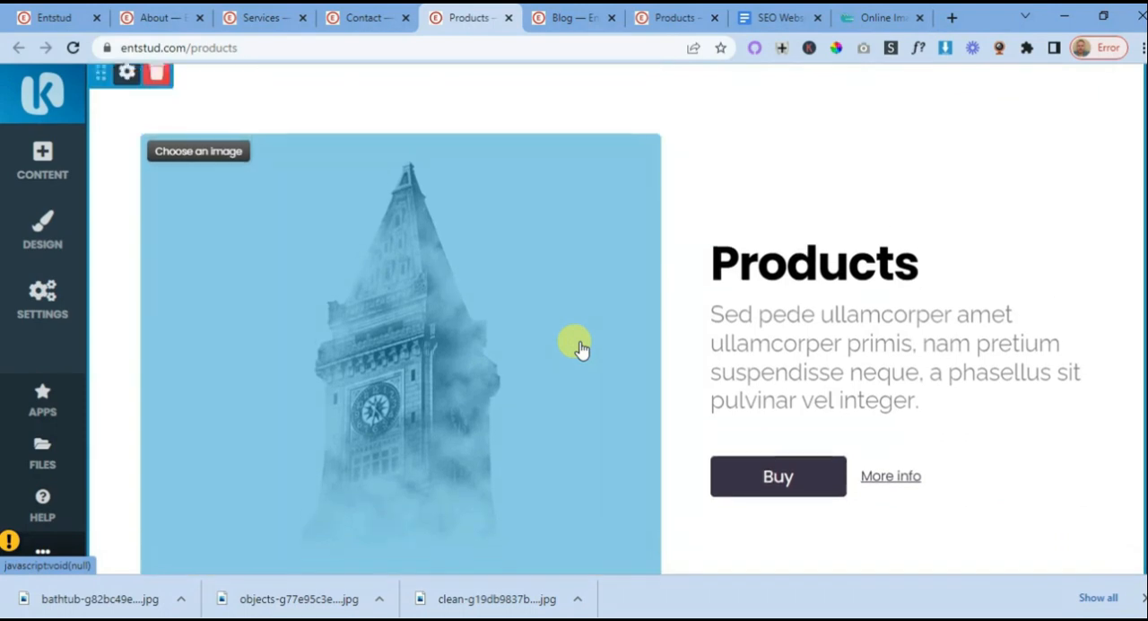
{"action": "scroll", "coordinate": [572, 357], "scroll_direction": "down", "scroll_amount": 2}
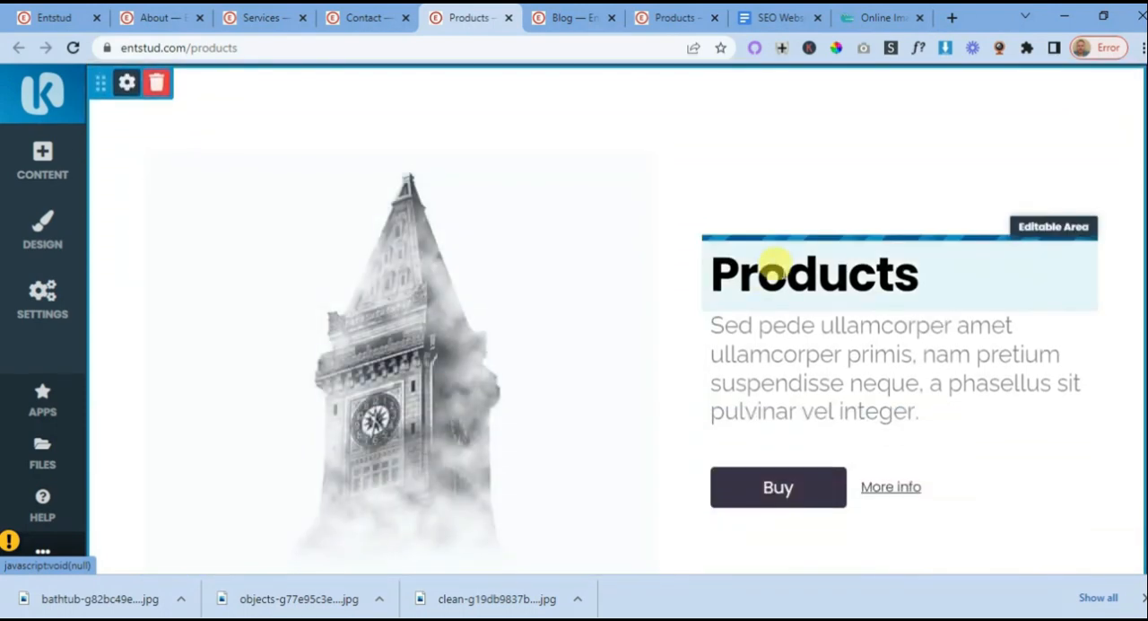
- Check the heading levels of the banner's "Products" title and the page header's "Products" title
{"action": "left_click", "coordinate": [766, 260]}
{"action": "scroll", "coordinate": [497, 328], "scroll_direction": "up", "scroll_amount": 3}
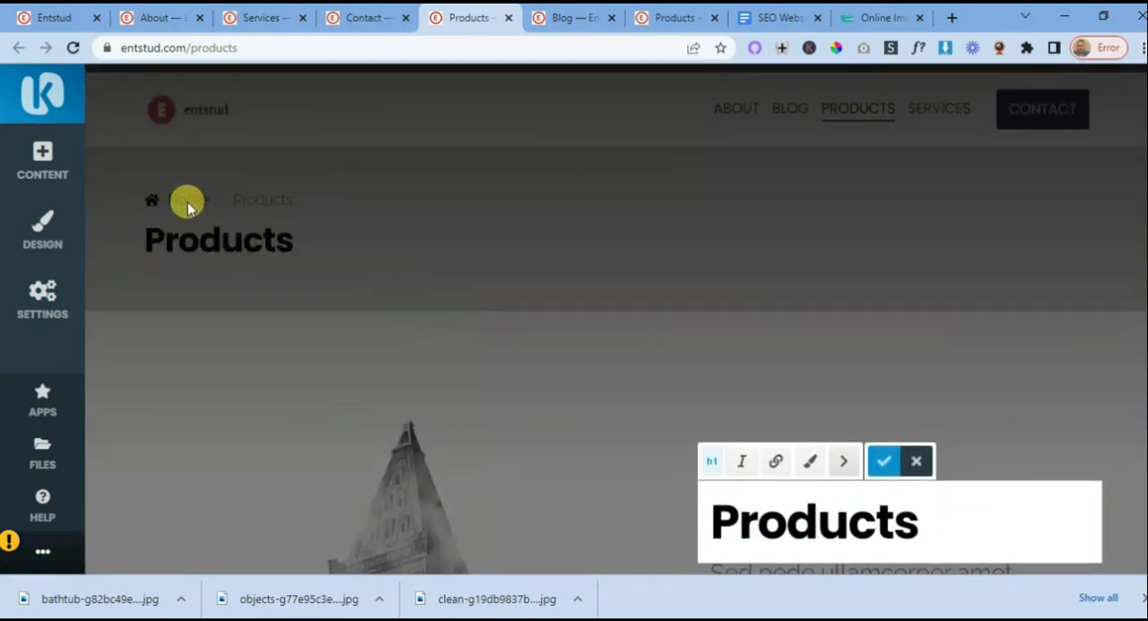
{"action": "left_click", "coordinate": [177, 235]}
{"action": "scroll", "coordinate": [466, 359], "scroll_direction": "down", "scroll_amount": 3}
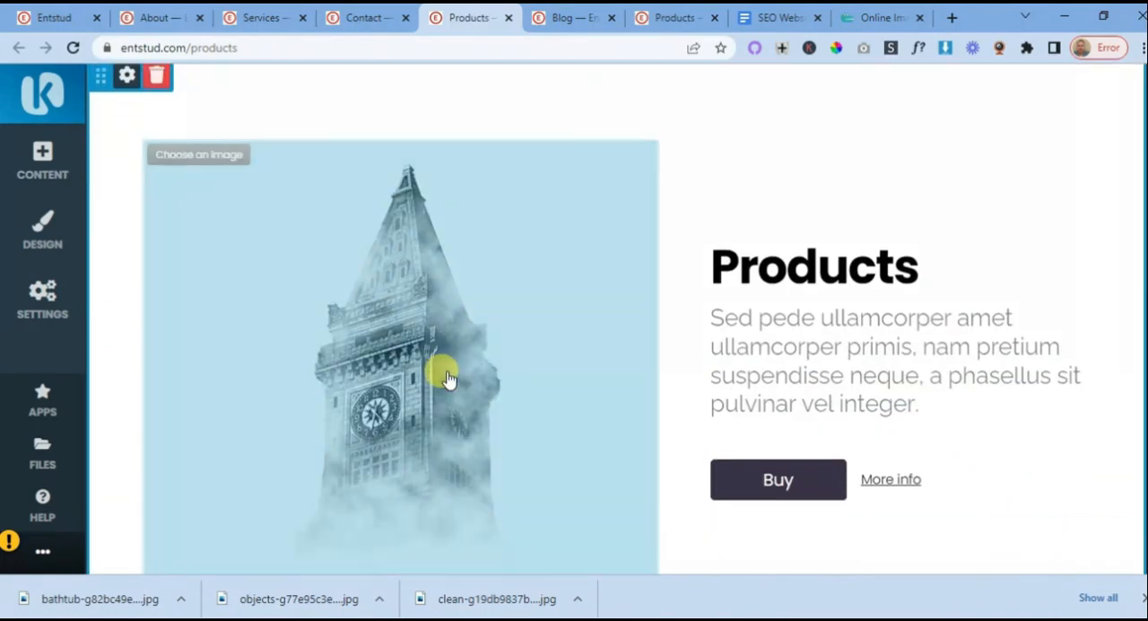
- Replace the tower image in the Products banner with the two-storey house photo from My Files and save the change
{"action": "left_click", "coordinate": [446, 378]}
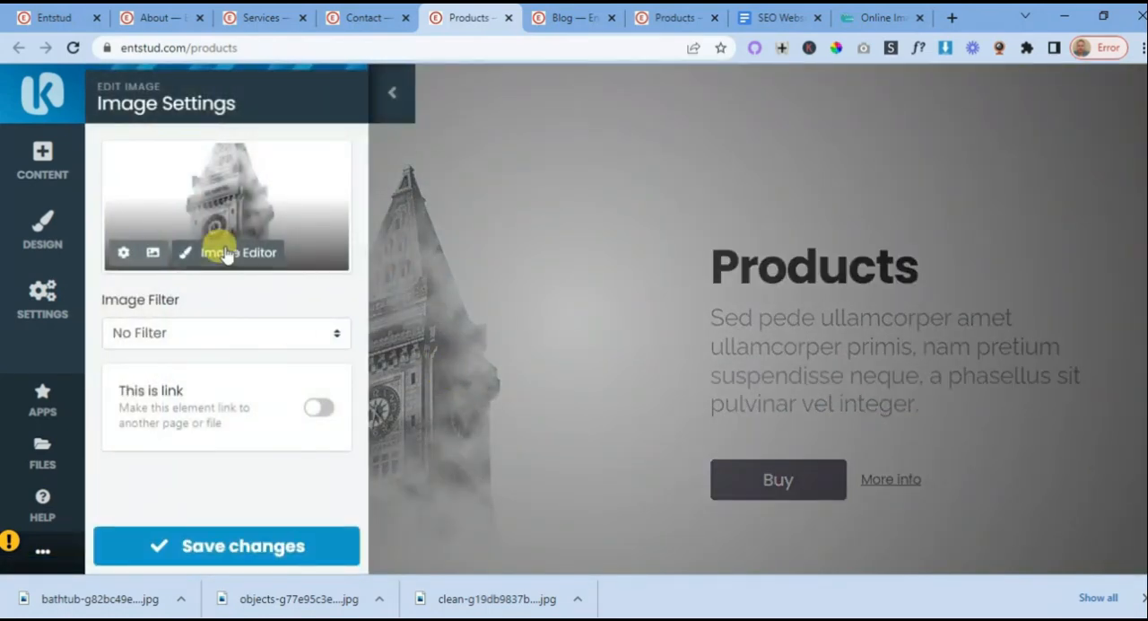
{"action": "left_click", "coordinate": [153, 253]}
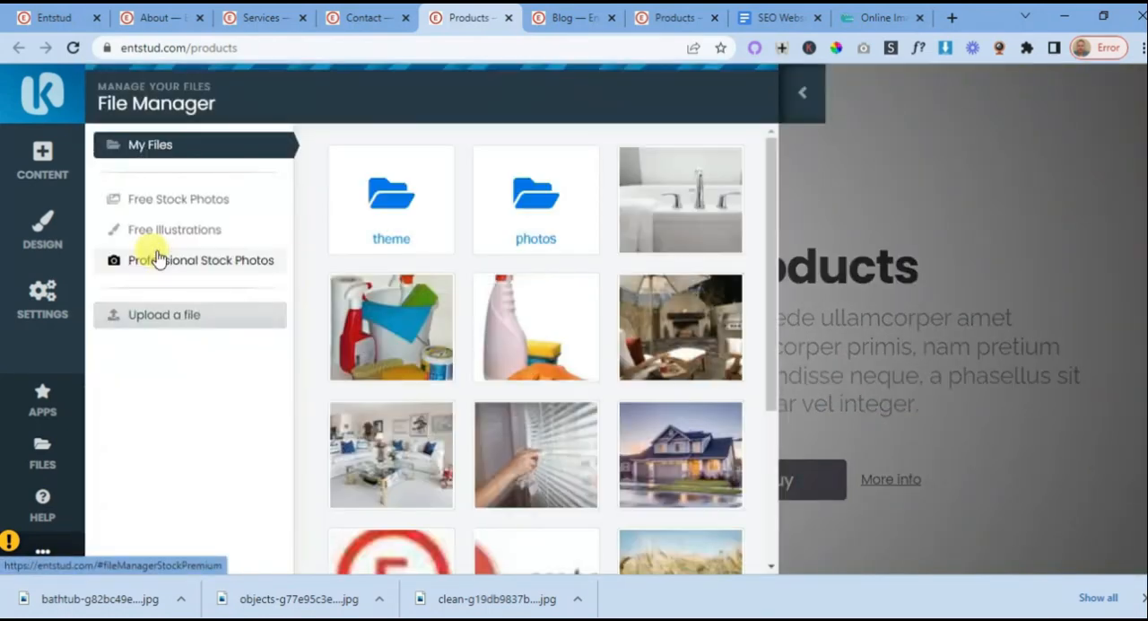
{"action": "left_click", "coordinate": [665, 456]}
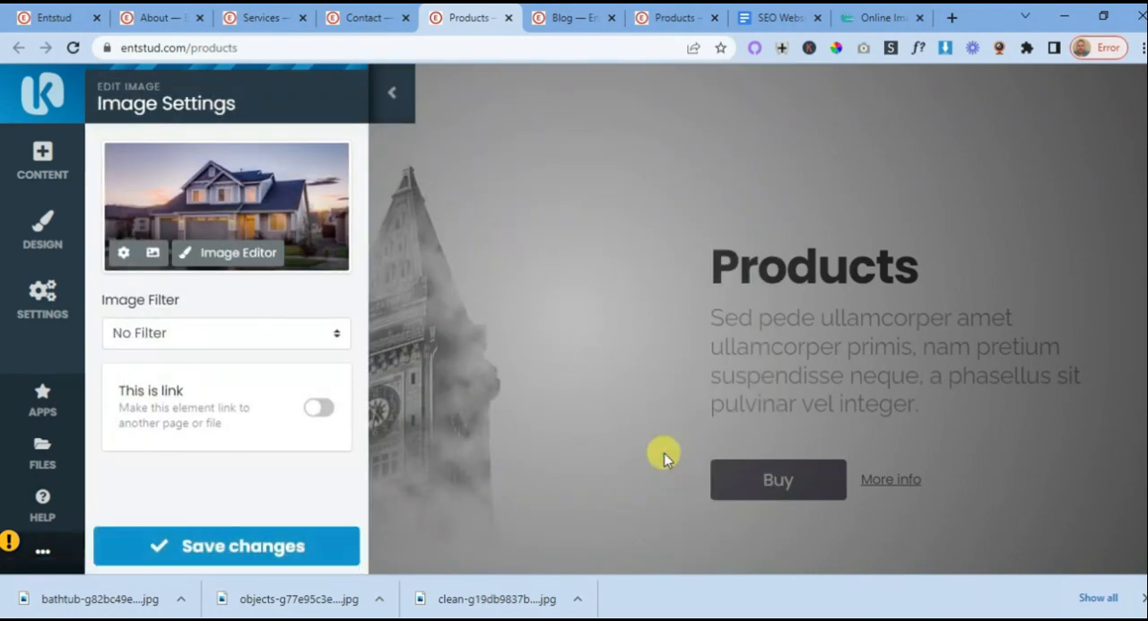
{"action": "left_click", "coordinate": [303, 545]}
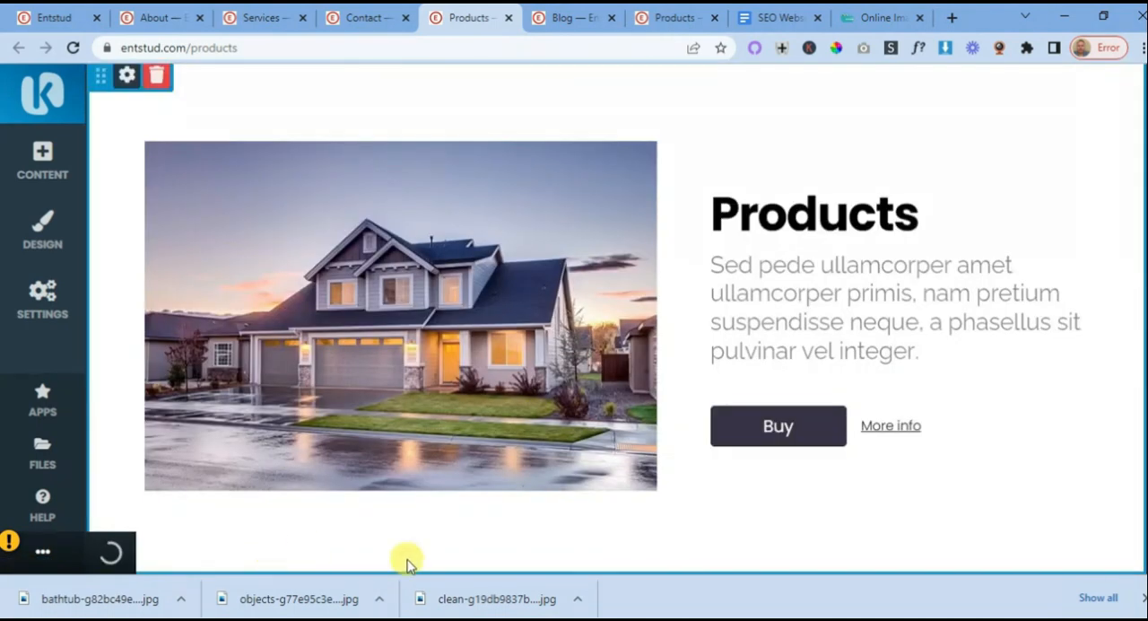
- Consult the Product 1 Page layout in the SEO Website Planning 101 document
{"action": "left_click", "coordinate": [780, 18]}
{"action": "scroll", "coordinate": [617, 335], "scroll_direction": "up", "scroll_amount": 5}
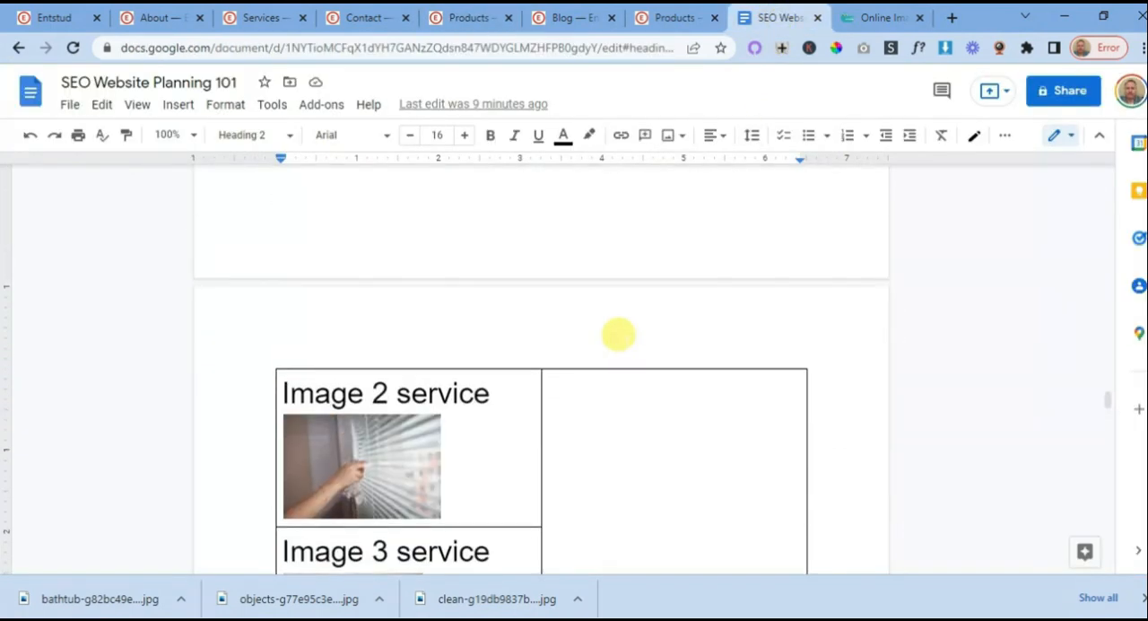
{"action": "scroll", "coordinate": [617, 336], "scroll_direction": "down", "scroll_amount": 15}
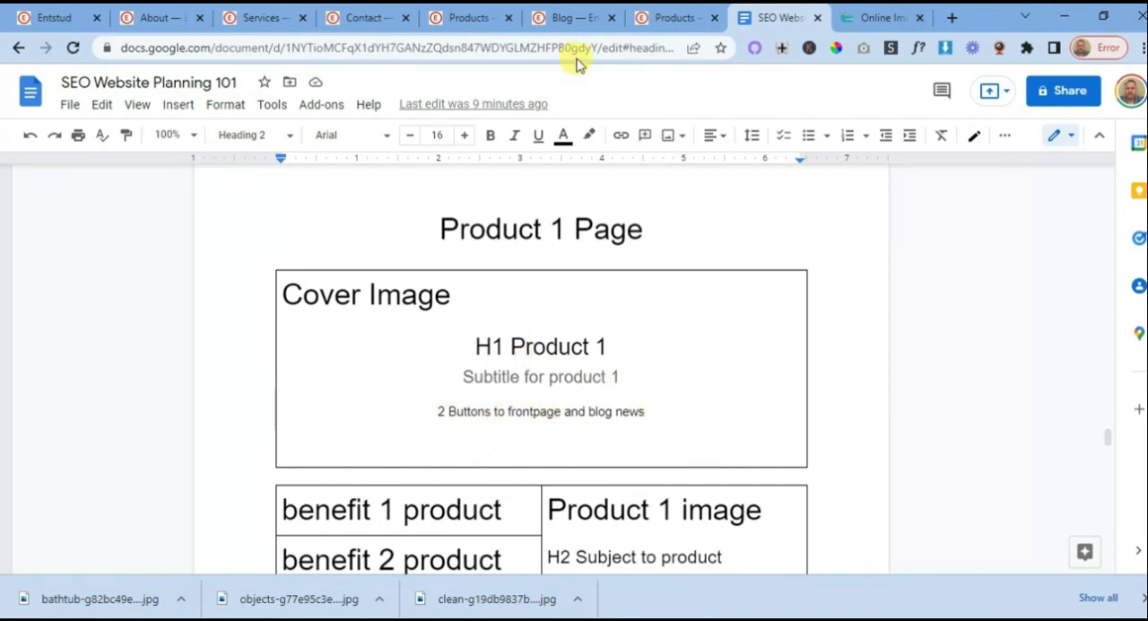
- Look over the duplicate Products page, close its browser tab and return to the Products page being edited
{"action": "left_click", "coordinate": [679, 17]}
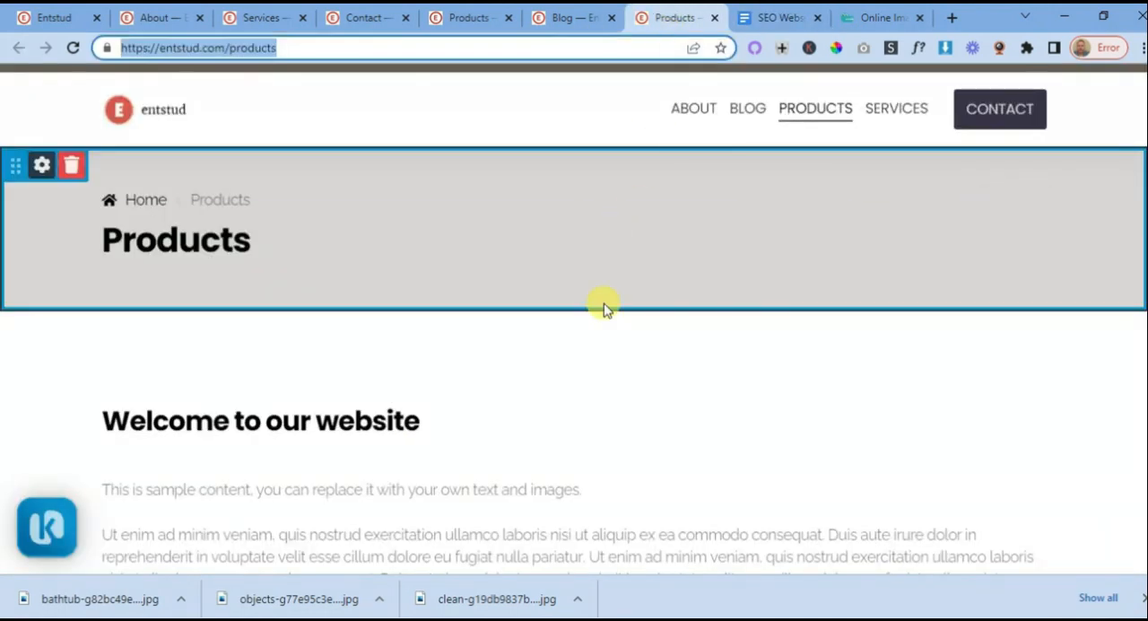
{"action": "scroll", "coordinate": [603, 308], "scroll_direction": "down", "scroll_amount": 4}
{"action": "scroll", "coordinate": [603, 308], "scroll_direction": "up", "scroll_amount": 2}
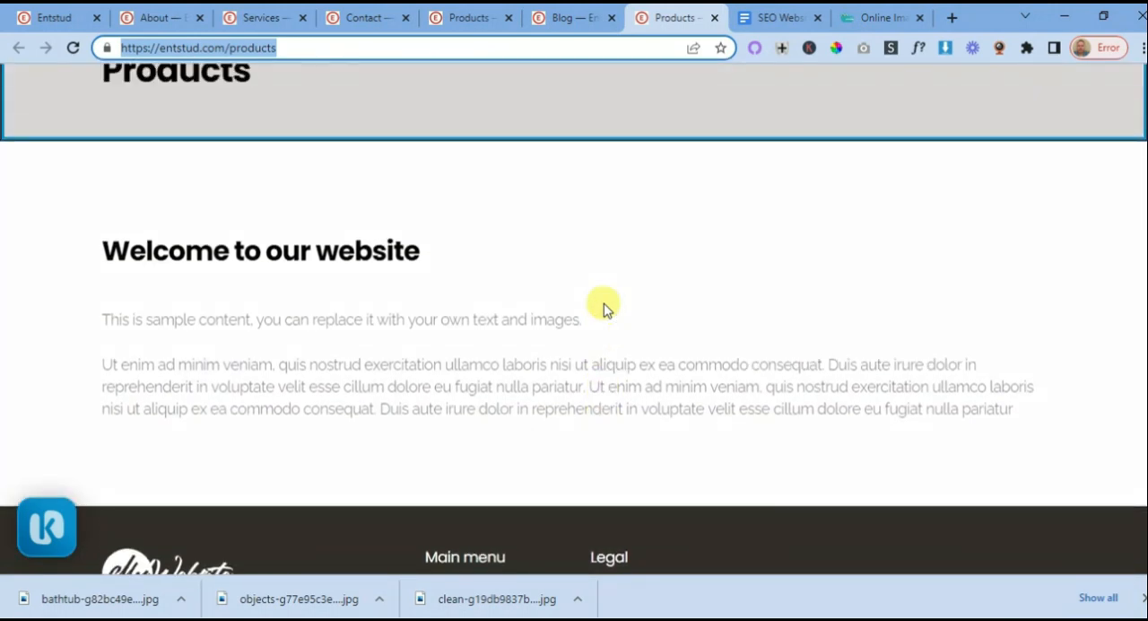
{"action": "left_click", "coordinate": [715, 18]}
{"action": "left_click", "coordinate": [470, 18]}
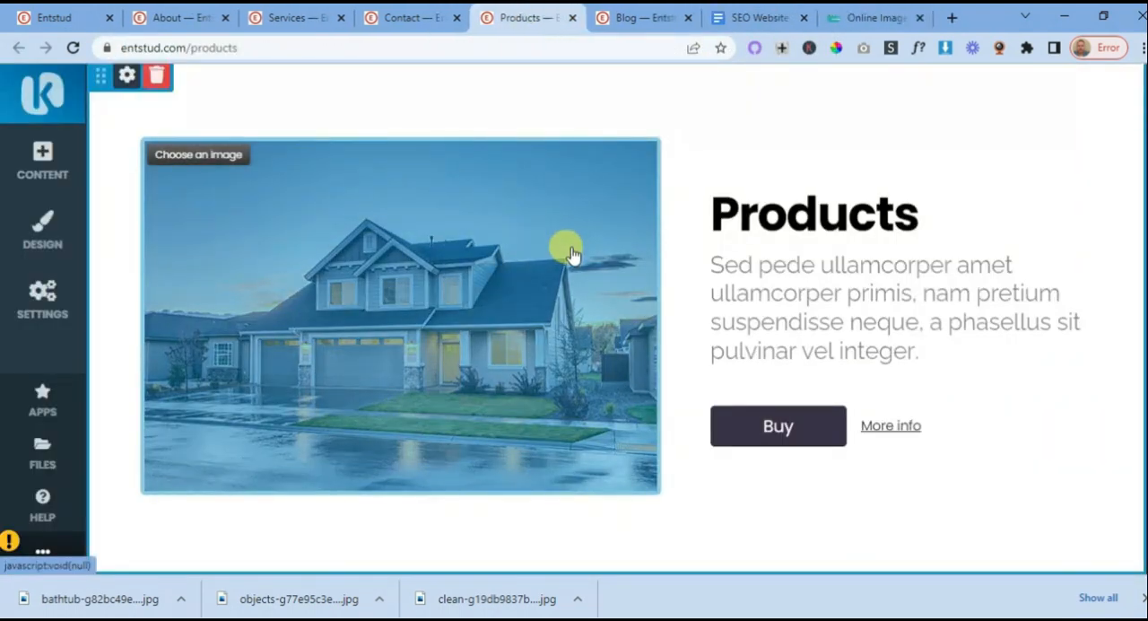
- Review the Products banner's block settings and the sample content beneath the banner
{"action": "scroll", "coordinate": [474, 248], "scroll_direction": "up", "scroll_amount": 2}
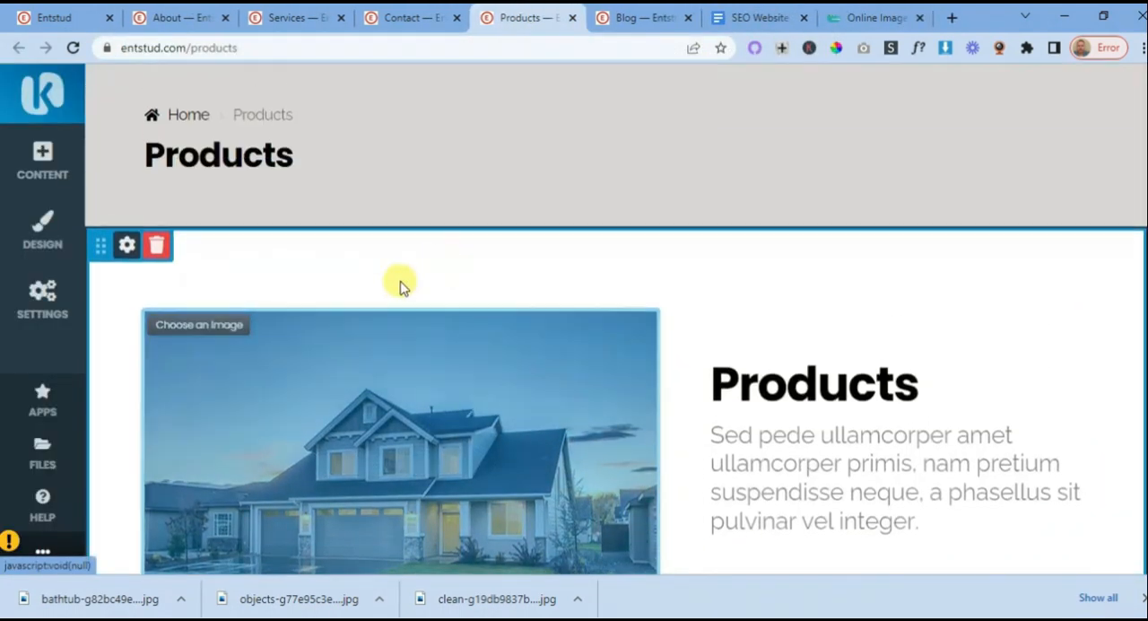
{"action": "left_click", "coordinate": [127, 244]}
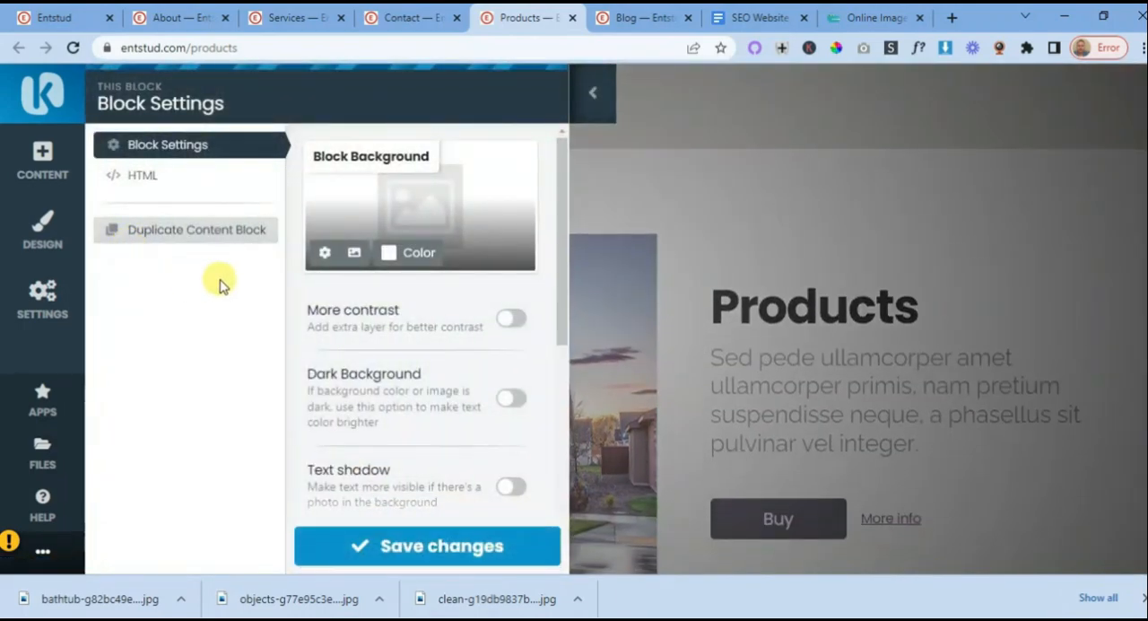
{"action": "left_click", "coordinate": [417, 549]}
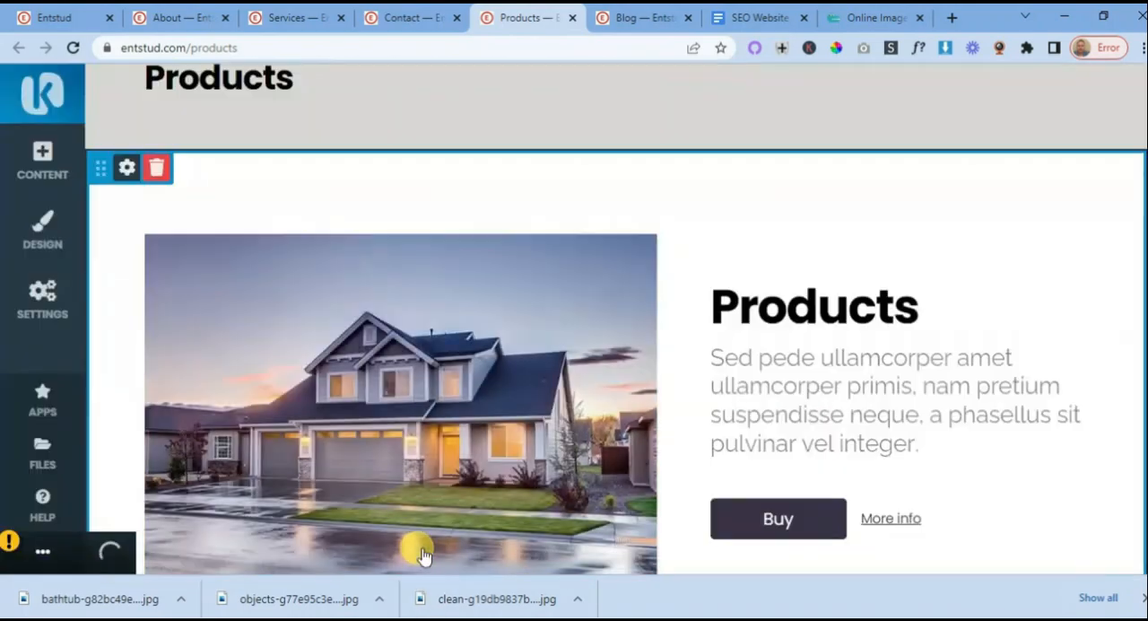
{"action": "scroll", "coordinate": [473, 359], "scroll_direction": "down", "scroll_amount": 3}
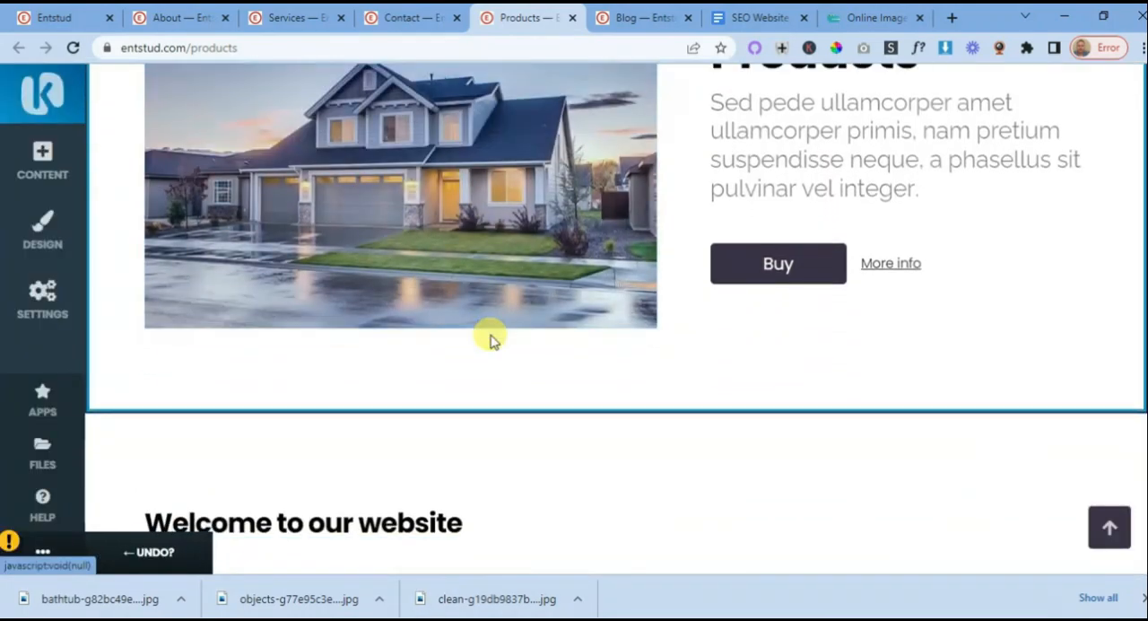
{"action": "scroll", "coordinate": [490, 340], "scroll_direction": "down", "scroll_amount": 2}
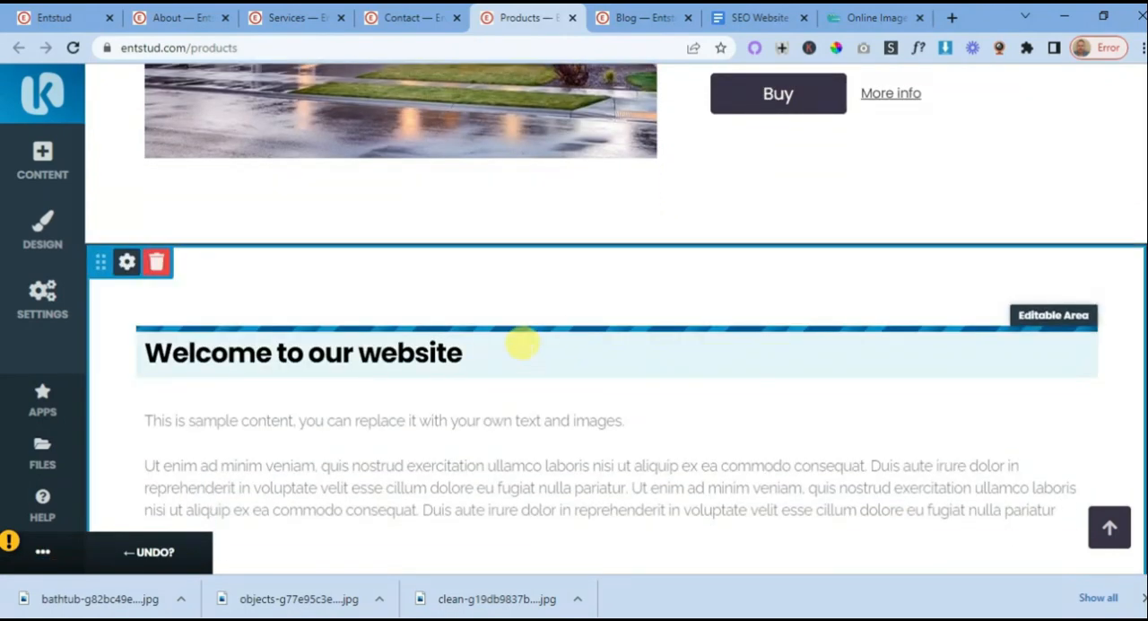
{"action": "scroll", "coordinate": [619, 332], "scroll_direction": "up", "scroll_amount": 2}
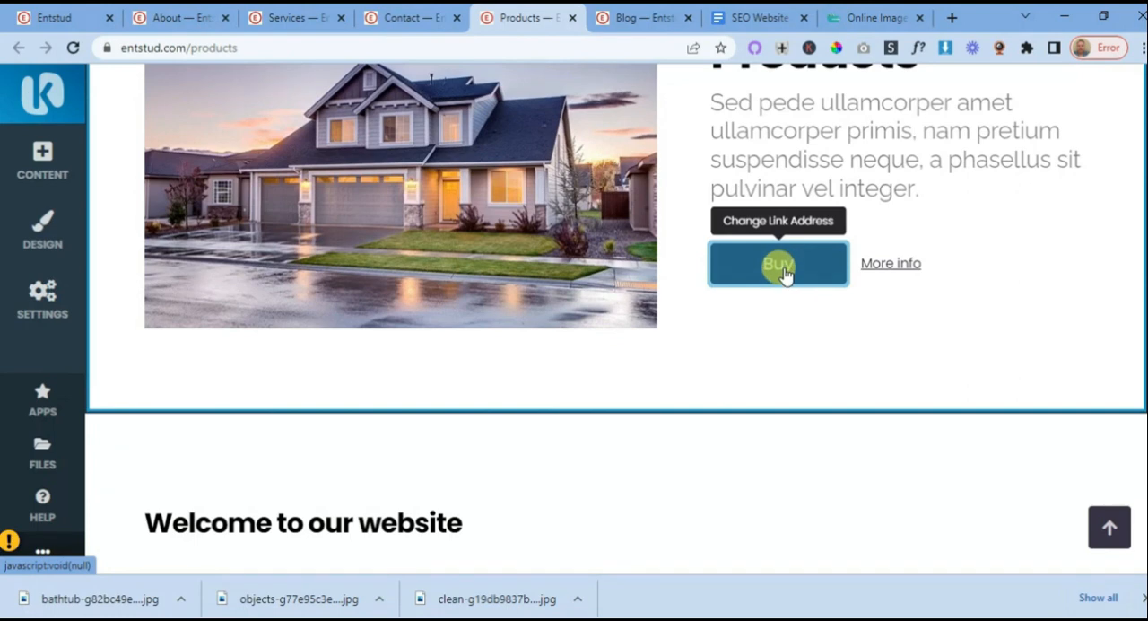
{"action": "left_click", "coordinate": [61, 23]}
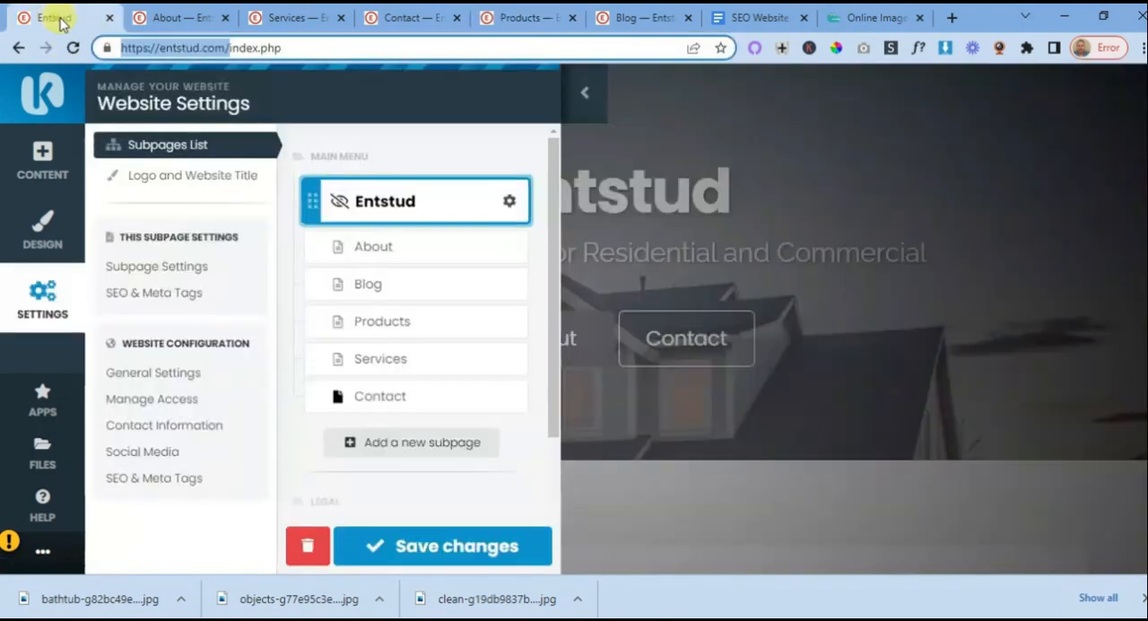
{"action": "right_click", "coordinate": [176, 59]}
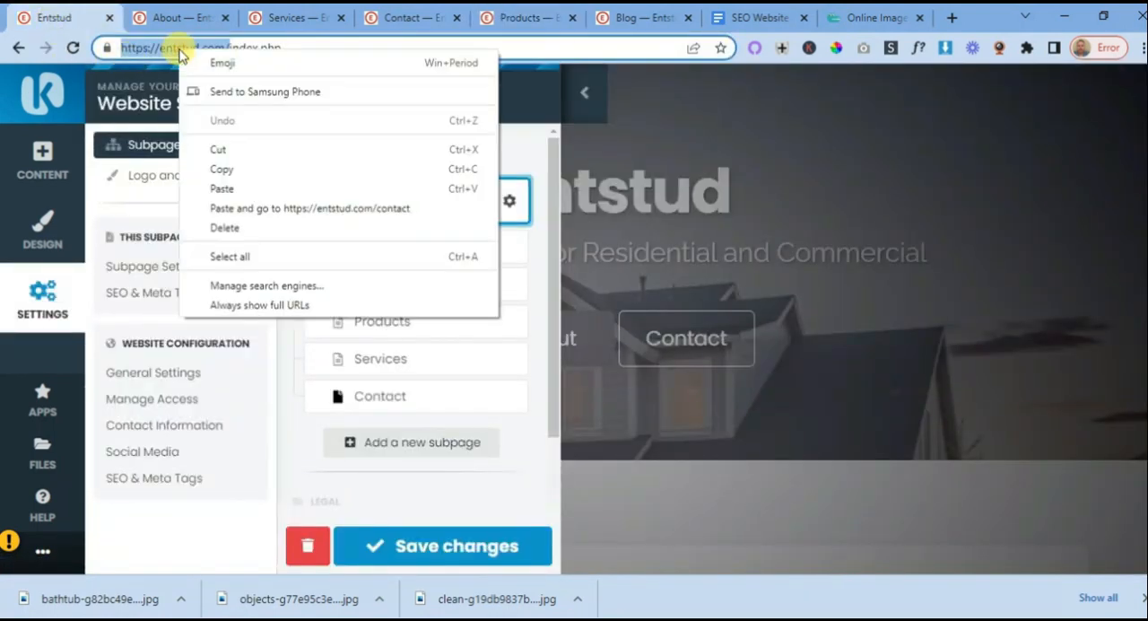
{"action": "left_click", "coordinate": [218, 170]}
{"action": "left_click", "coordinate": [516, 18]}
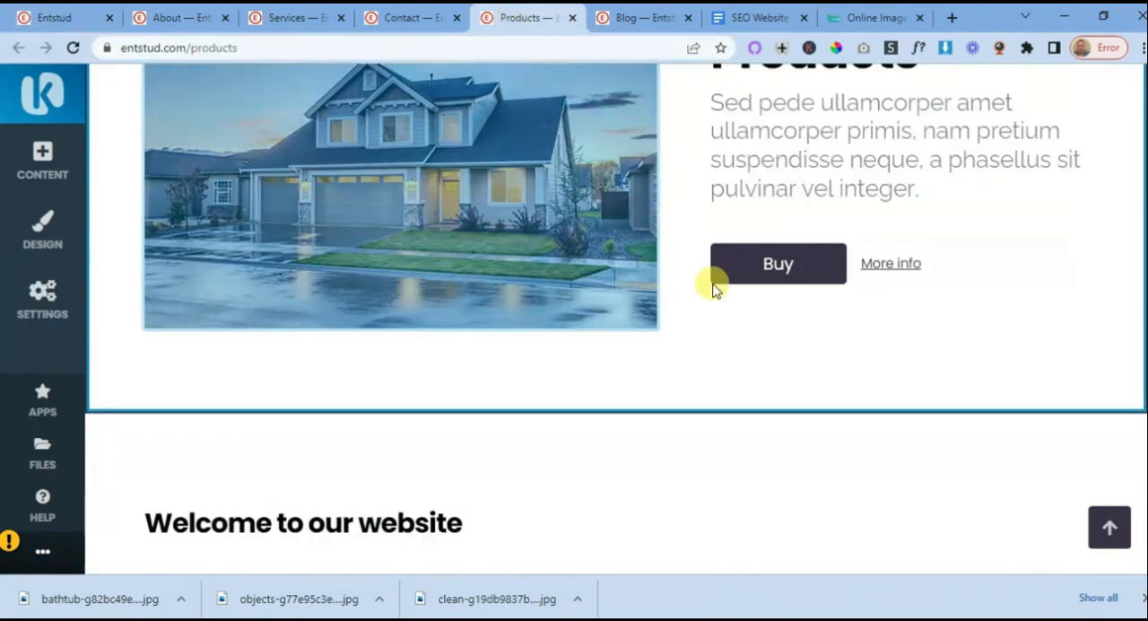
{"action": "left_click", "coordinate": [778, 265]}
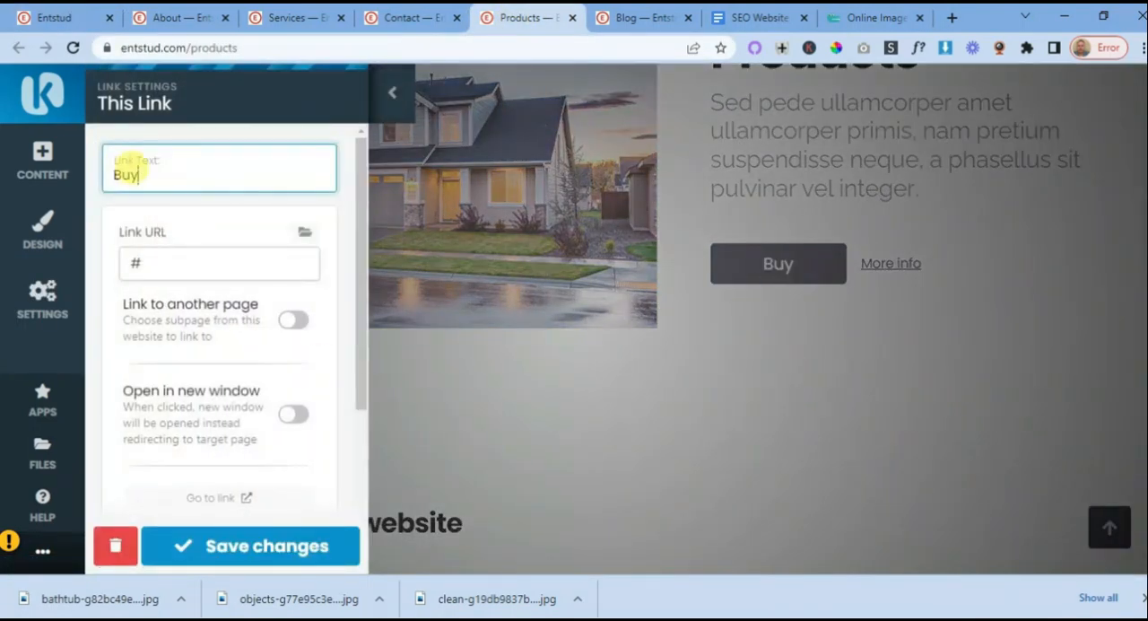
{"action": "double_click", "coordinate": [144, 261]}
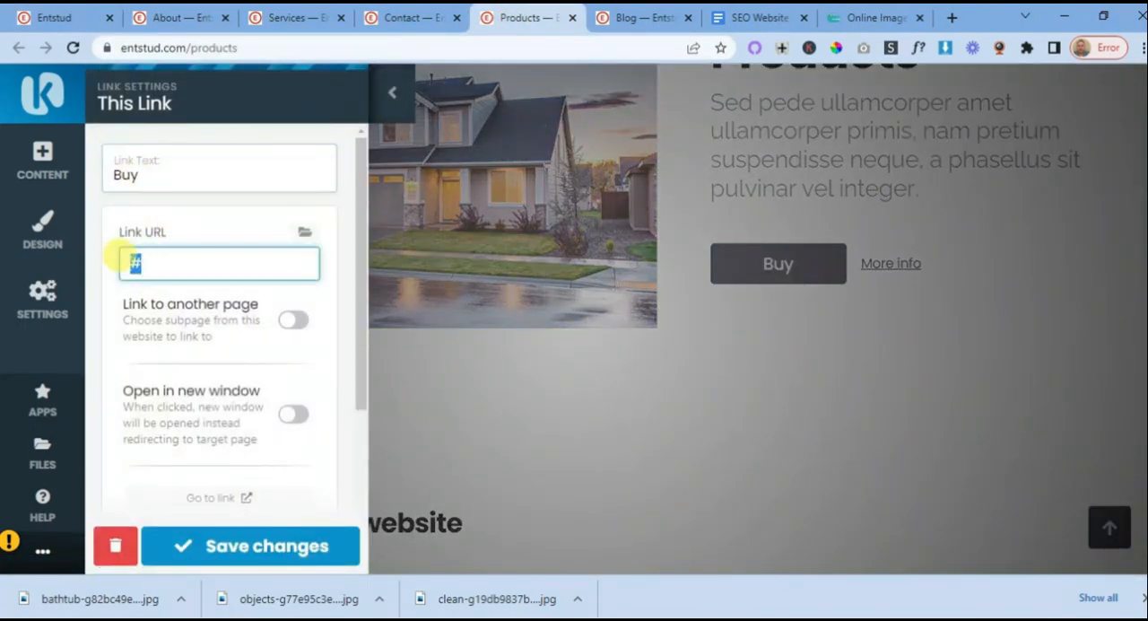
{"action": "double_click", "coordinate": [126, 173]}
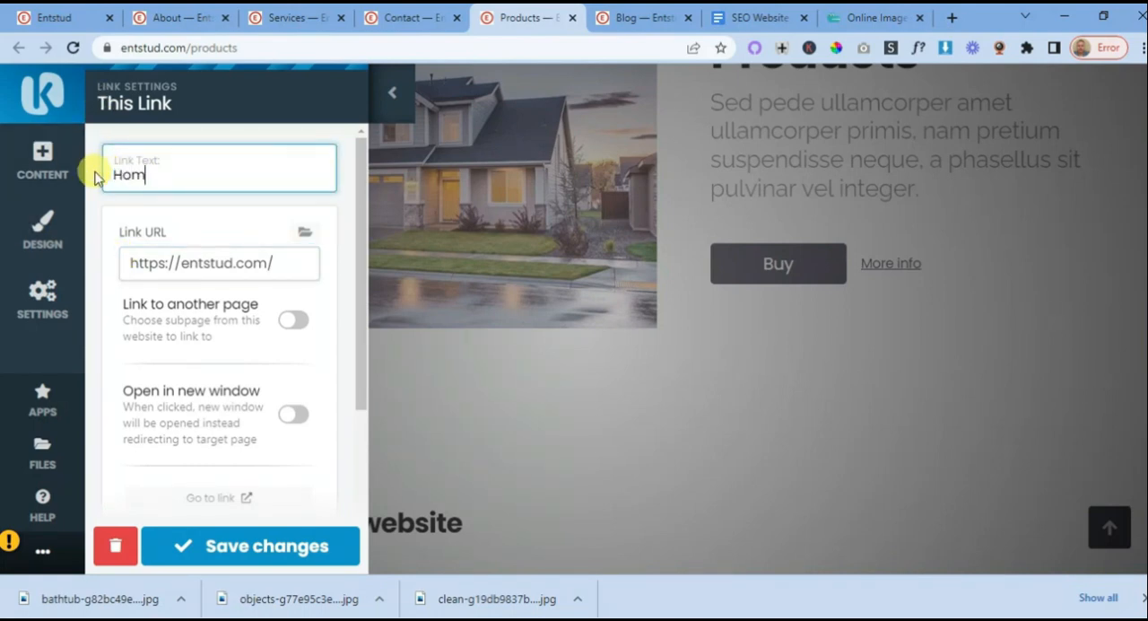
{"action": "left_click", "coordinate": [289, 545]}
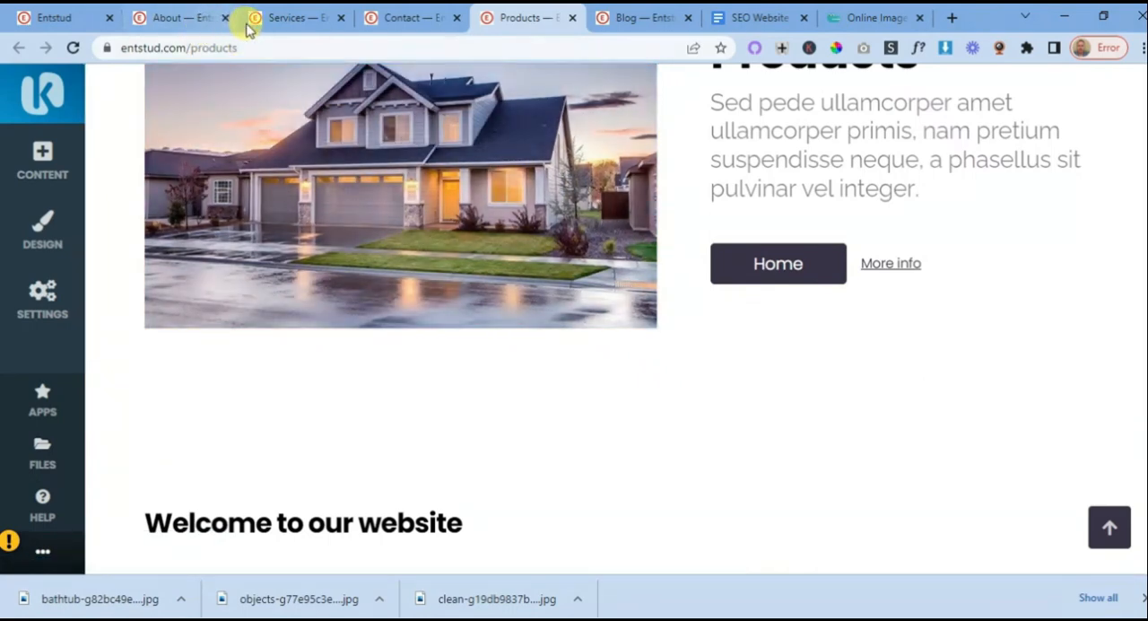
{"action": "left_click", "coordinate": [645, 19]}
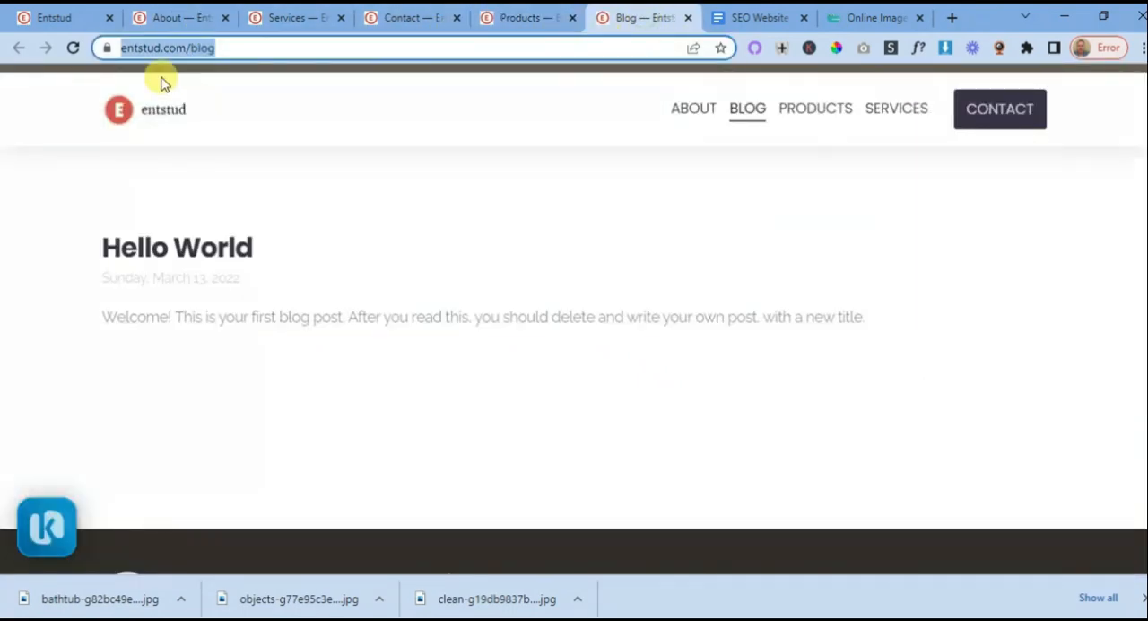
{"action": "right_click", "coordinate": [180, 55]}
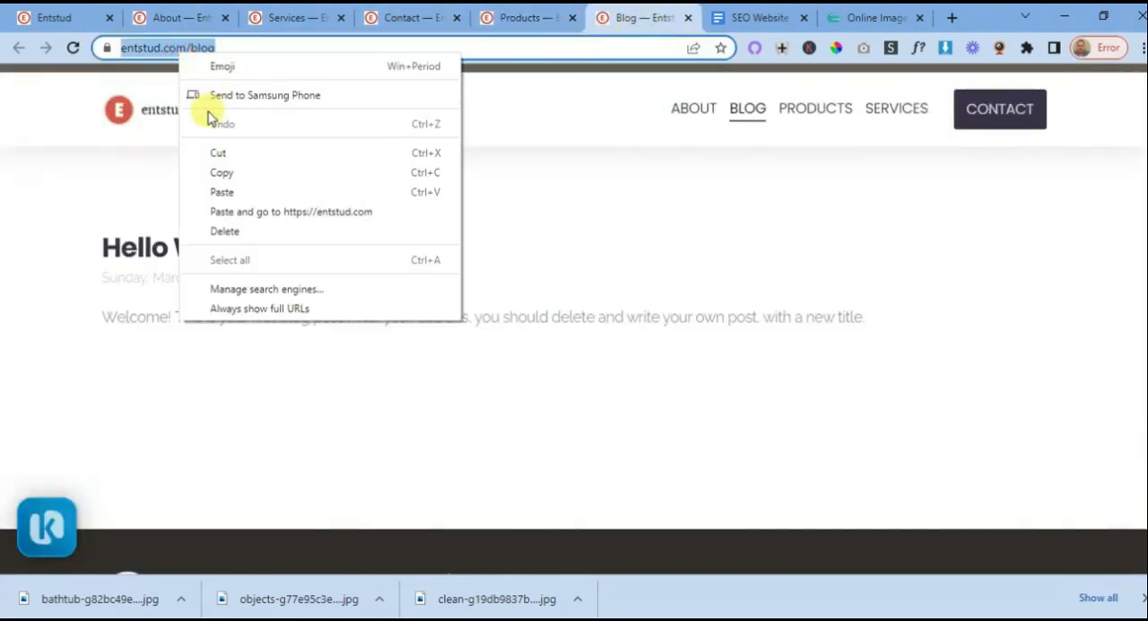
{"action": "left_click", "coordinate": [224, 175]}
{"action": "left_click", "coordinate": [518, 27]}
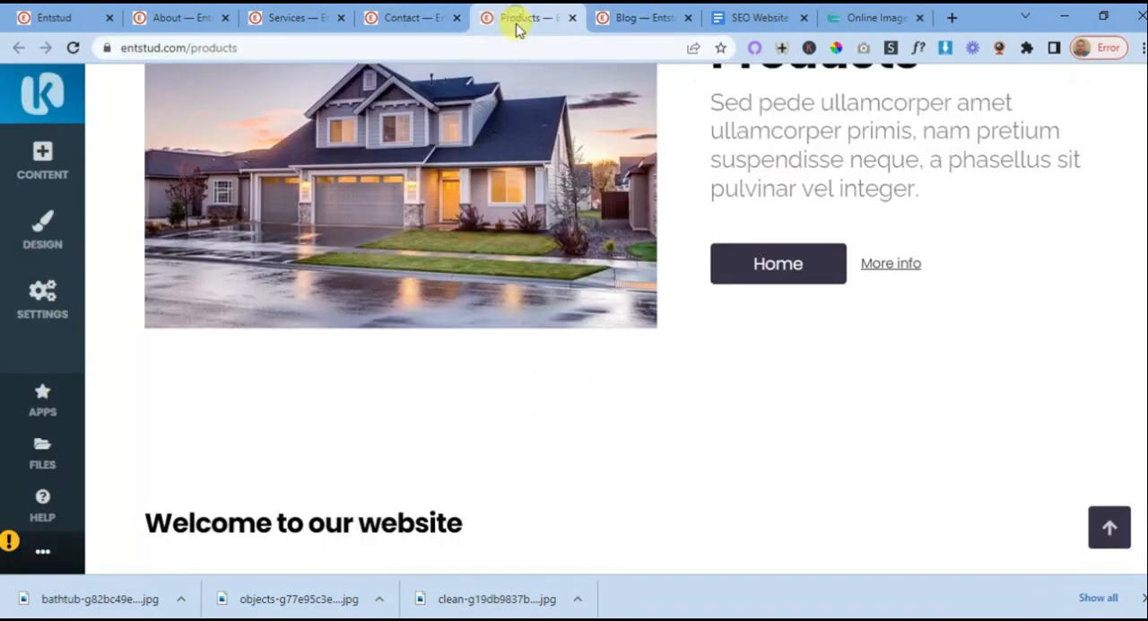
{"action": "left_click", "coordinate": [889, 263]}
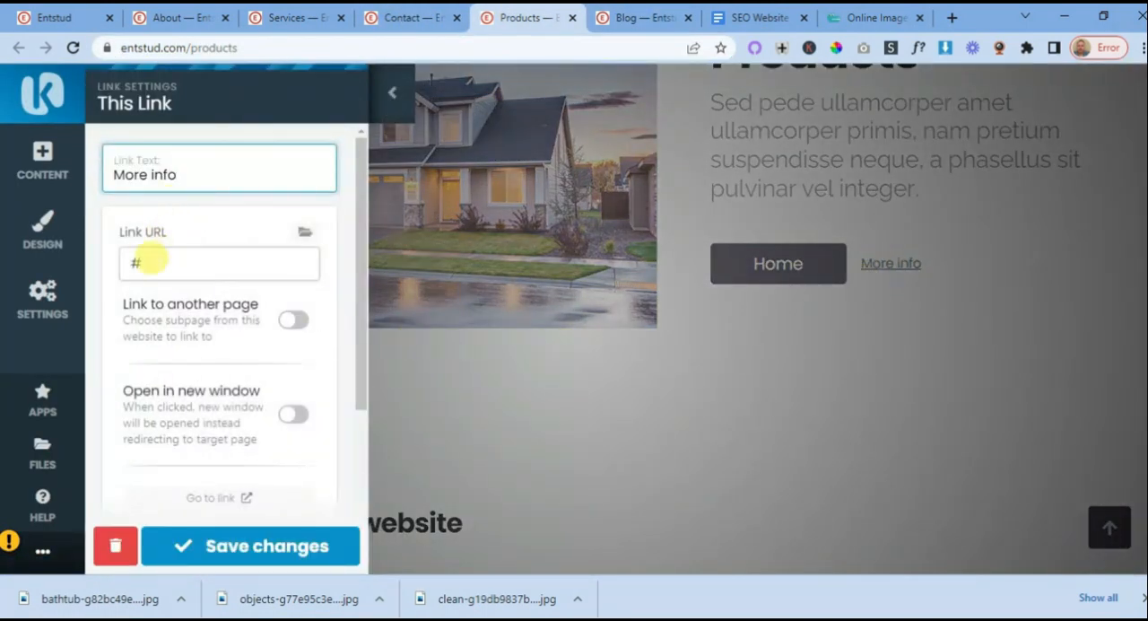
{"action": "left_click_drag", "start_coordinate": [145, 260], "coordinate": [125, 258]}
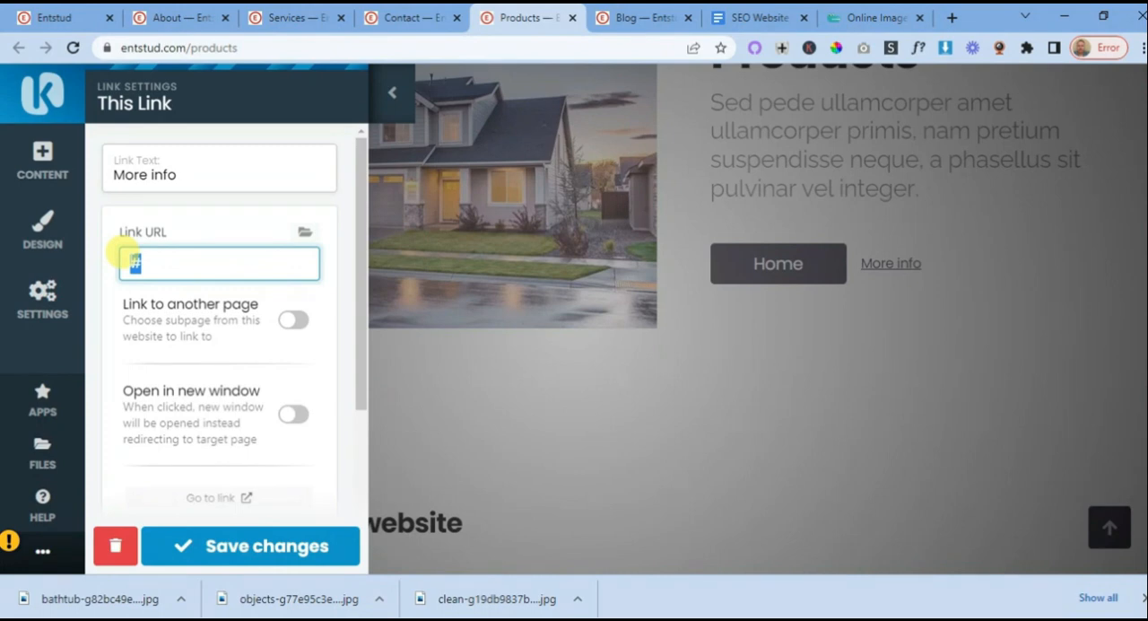
{"action": "left_click_drag", "start_coordinate": [184, 175], "coordinate": [100, 166]}
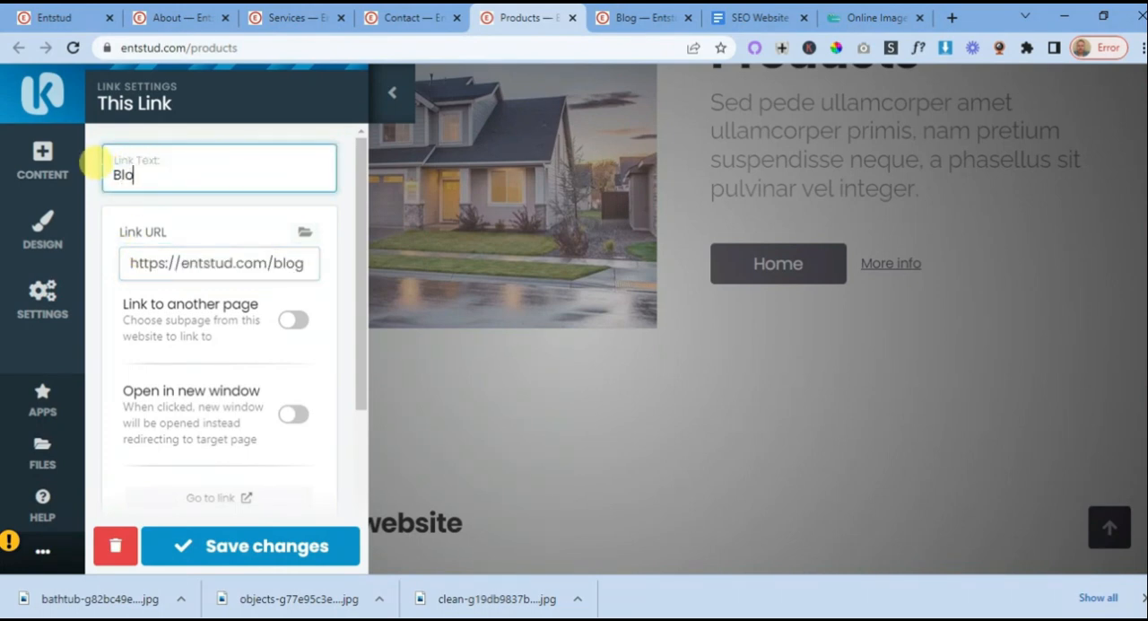
{"action": "left_click", "coordinate": [231, 544]}
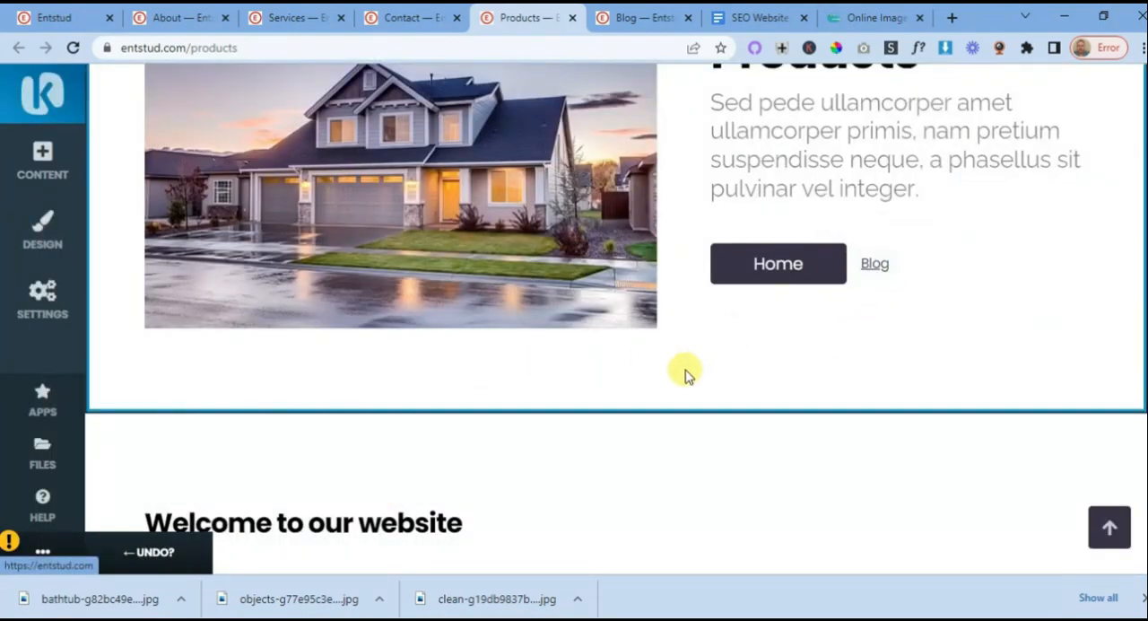
- Recolor the whole description paragraph under the Products banner heading to black and save the text
{"action": "scroll", "coordinate": [673, 381], "scroll_direction": "up", "scroll_amount": 3}
{"action": "scroll", "coordinate": [642, 375], "scroll_direction": "down", "scroll_amount": 1}
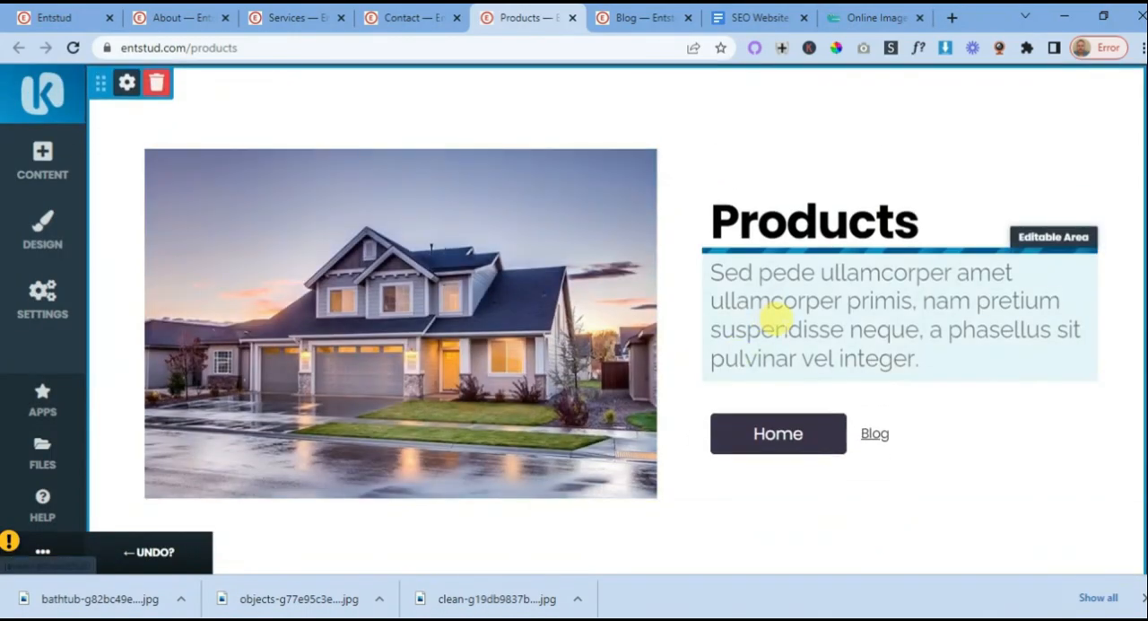
{"action": "double_click", "coordinate": [779, 329]}
{"action": "left_click", "coordinate": [785, 287]}
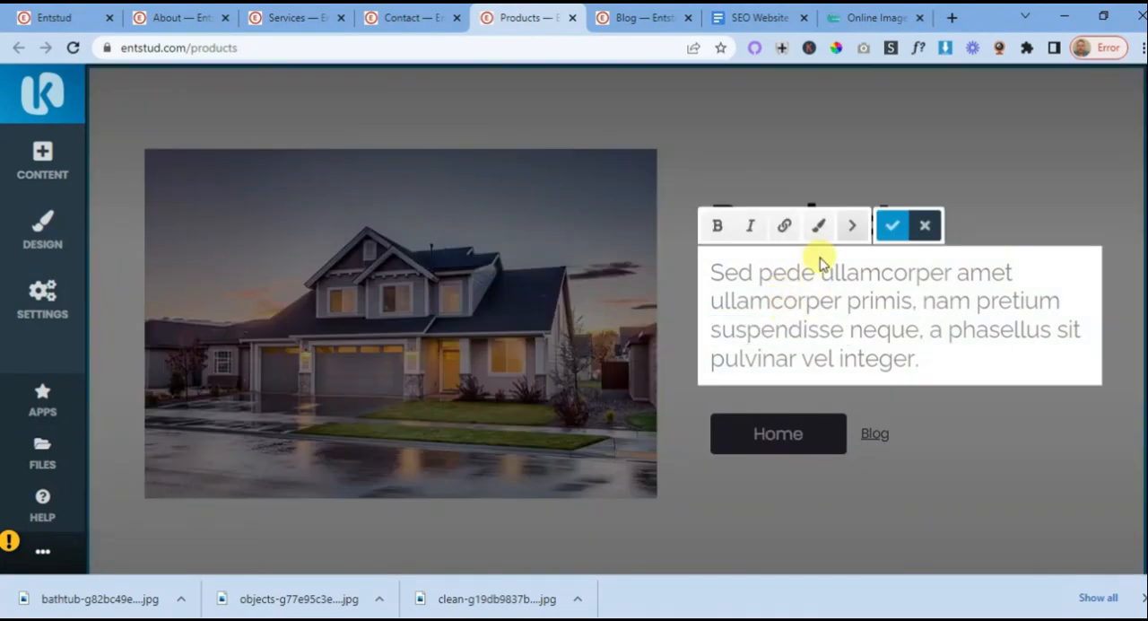
{"action": "left_click", "coordinate": [817, 225]}
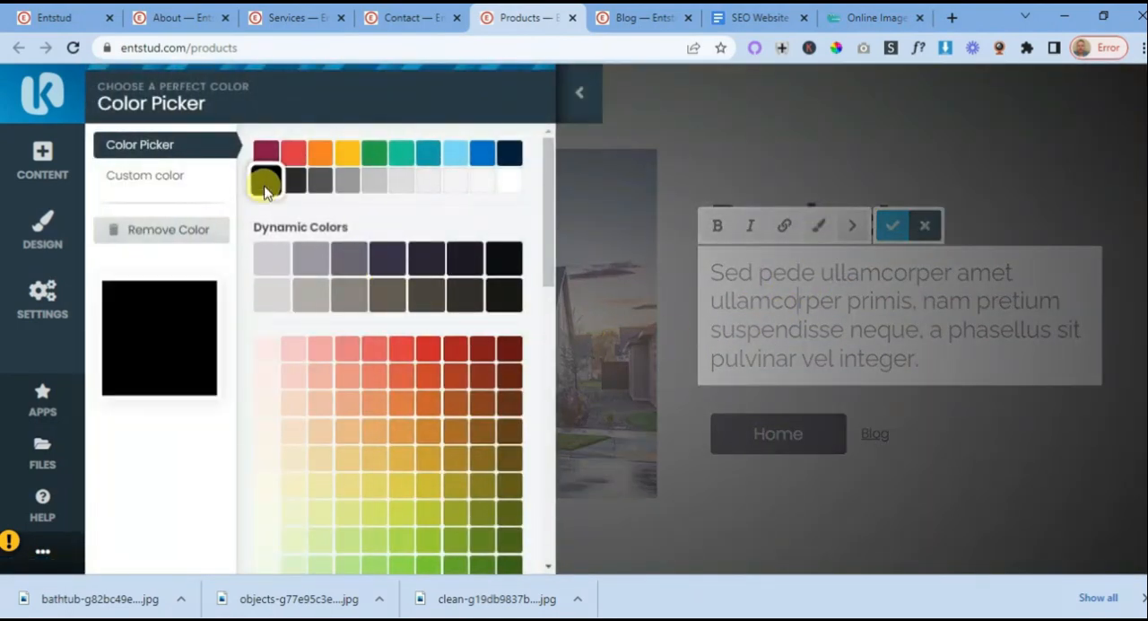
{"action": "left_click", "coordinate": [265, 182]}
{"action": "mouse_move", "coordinate": [907, 347]}
{"action": "left_mouse_down"}
{"action": "mouse_move", "coordinate": [871, 359]}
{"action": "mouse_move", "coordinate": [710, 266]}
{"action": "left_mouse_up"}
{"action": "left_click", "coordinate": [823, 235]}
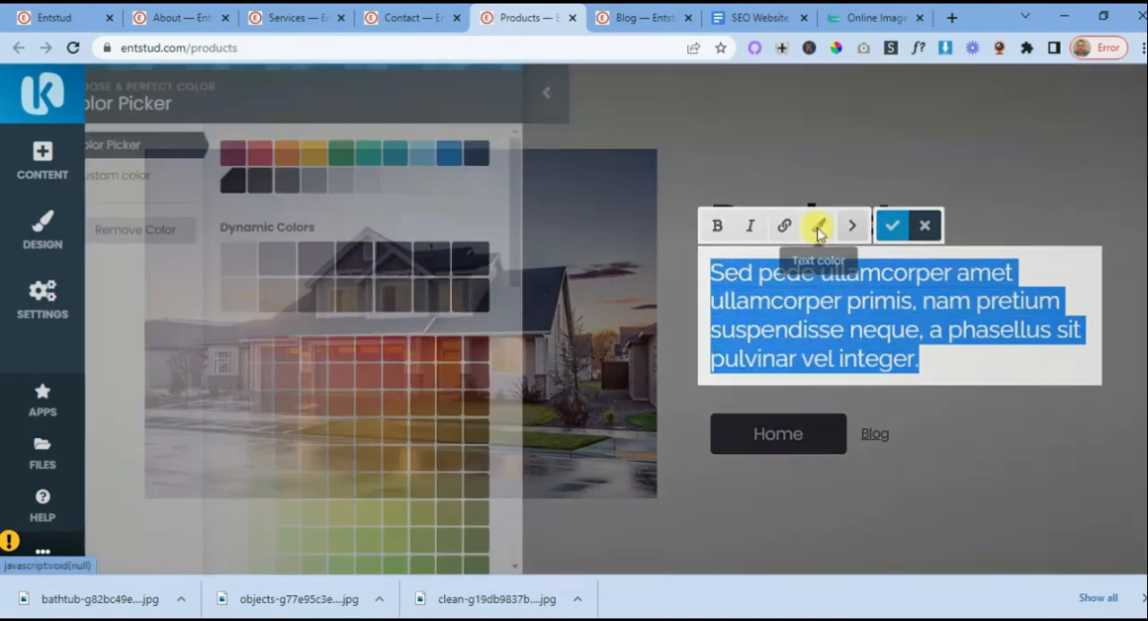
{"action": "left_click", "coordinate": [505, 299]}
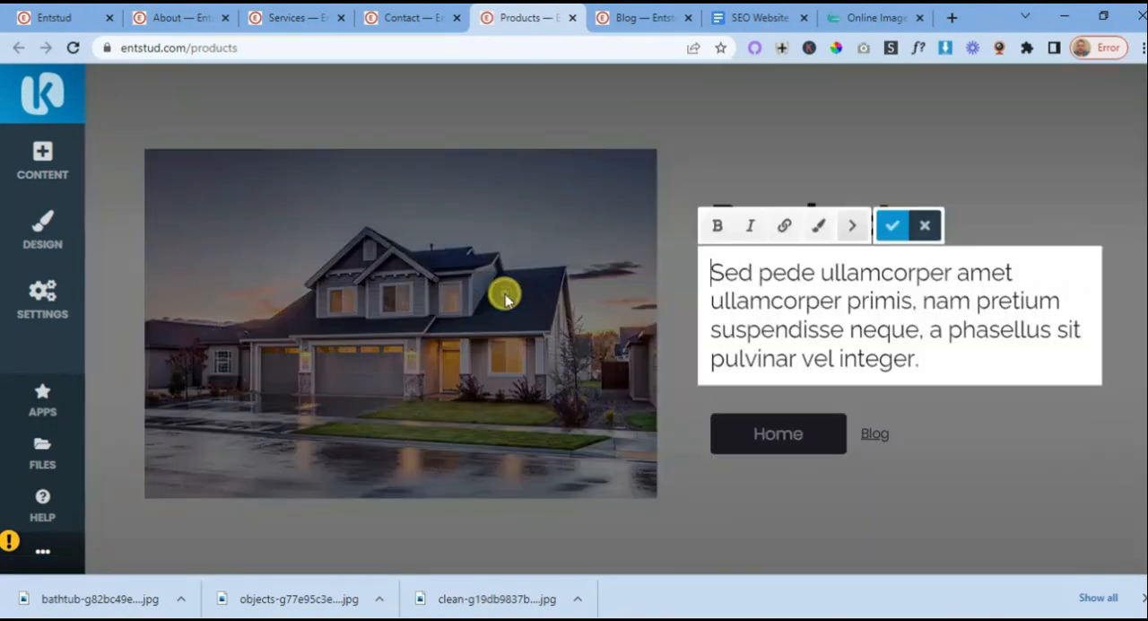
{"action": "left_click", "coordinate": [895, 225]}
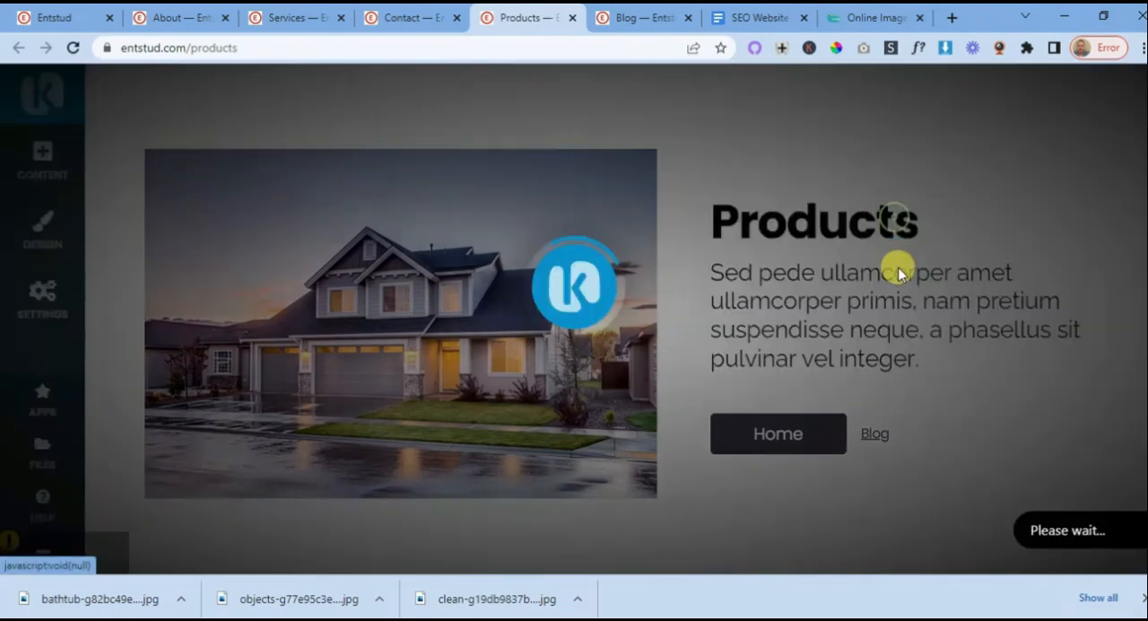
- Switch to the SEO Website Planning 101 document and reword the H2 "Subject to read blog news" as "Got questions we have answers"
{"action": "scroll", "coordinate": [564, 328], "scroll_direction": "down", "scroll_amount": 3}
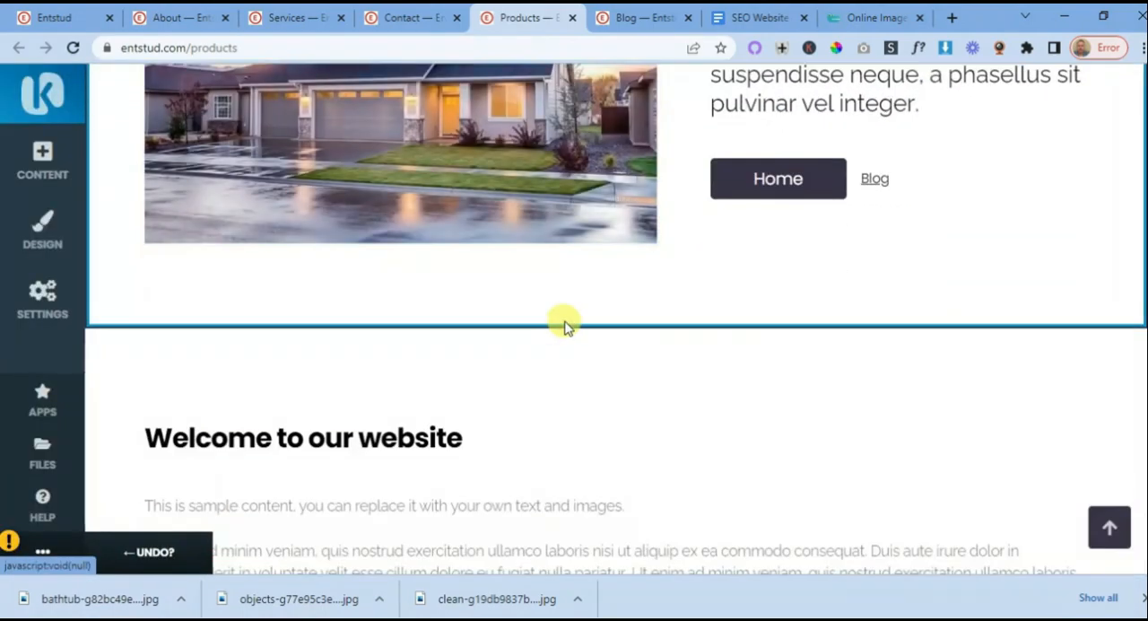
{"action": "scroll", "coordinate": [589, 348], "scroll_direction": "down", "scroll_amount": 1}
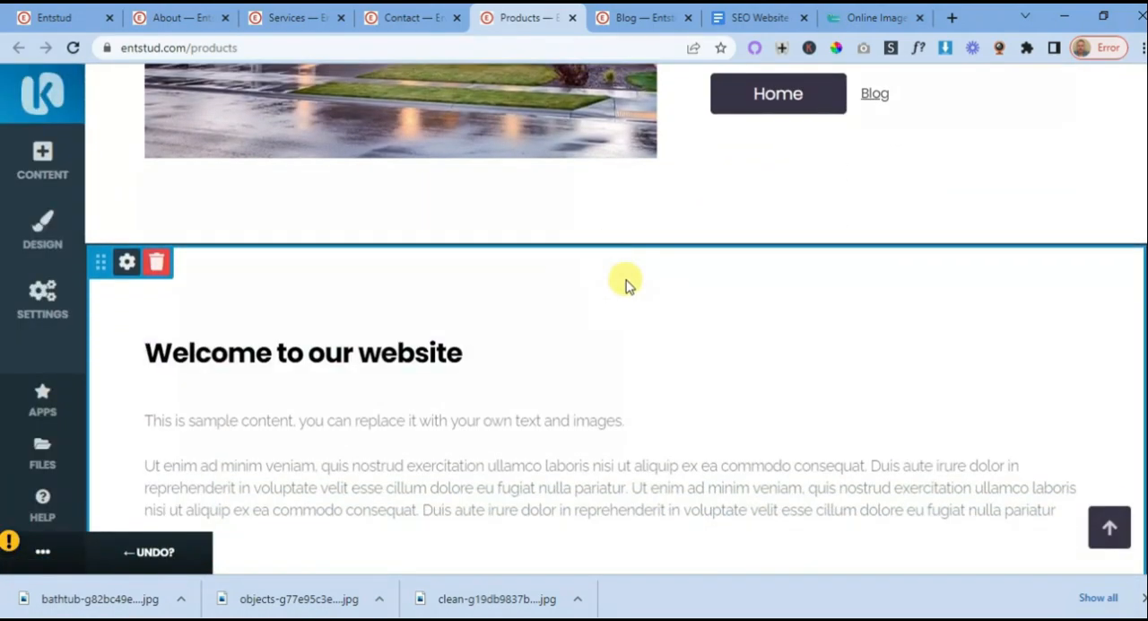
{"action": "left_click", "coordinate": [759, 17]}
{"action": "scroll", "coordinate": [704, 284], "scroll_direction": "down", "scroll_amount": 3}
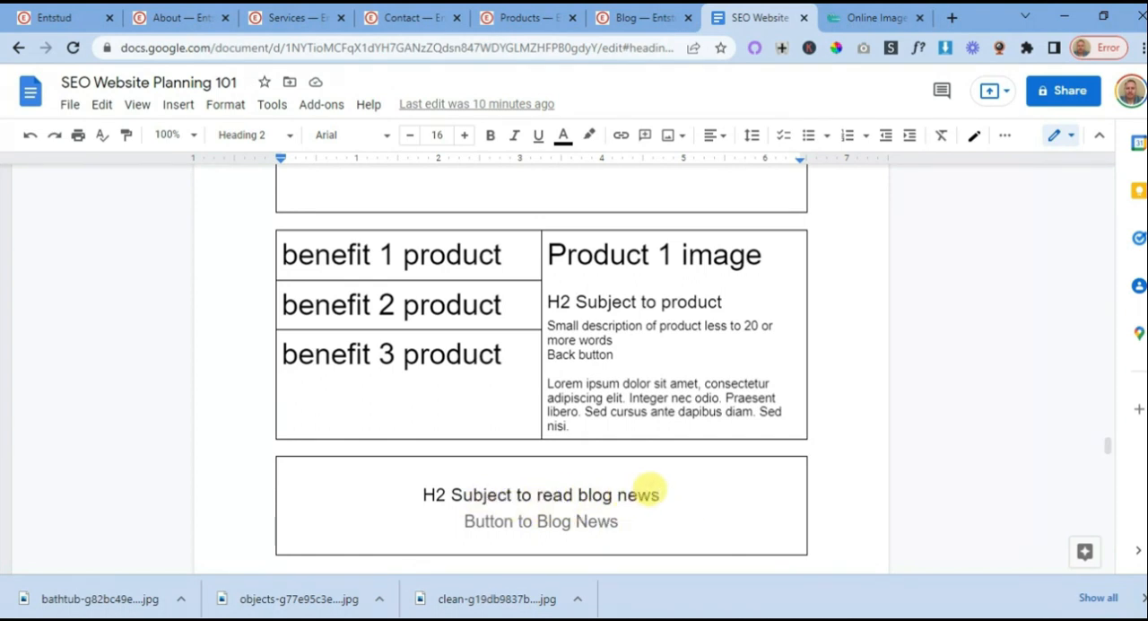
{"action": "left_click_drag", "start_coordinate": [657, 493], "coordinate": [471, 489]}
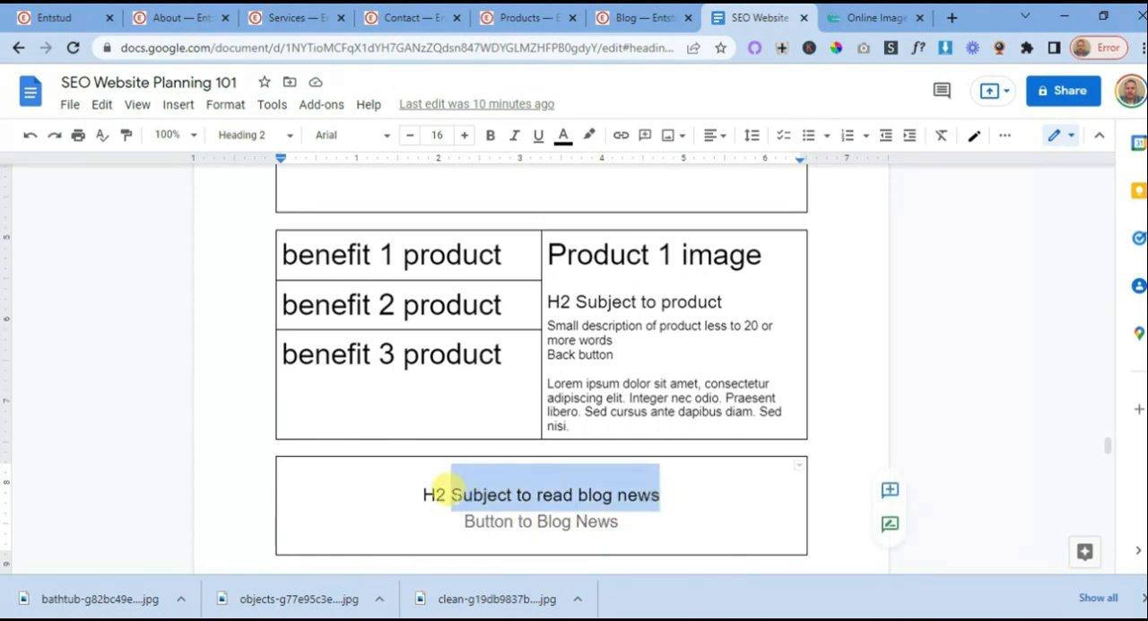
{"action": "type", "text": "Got qu"}
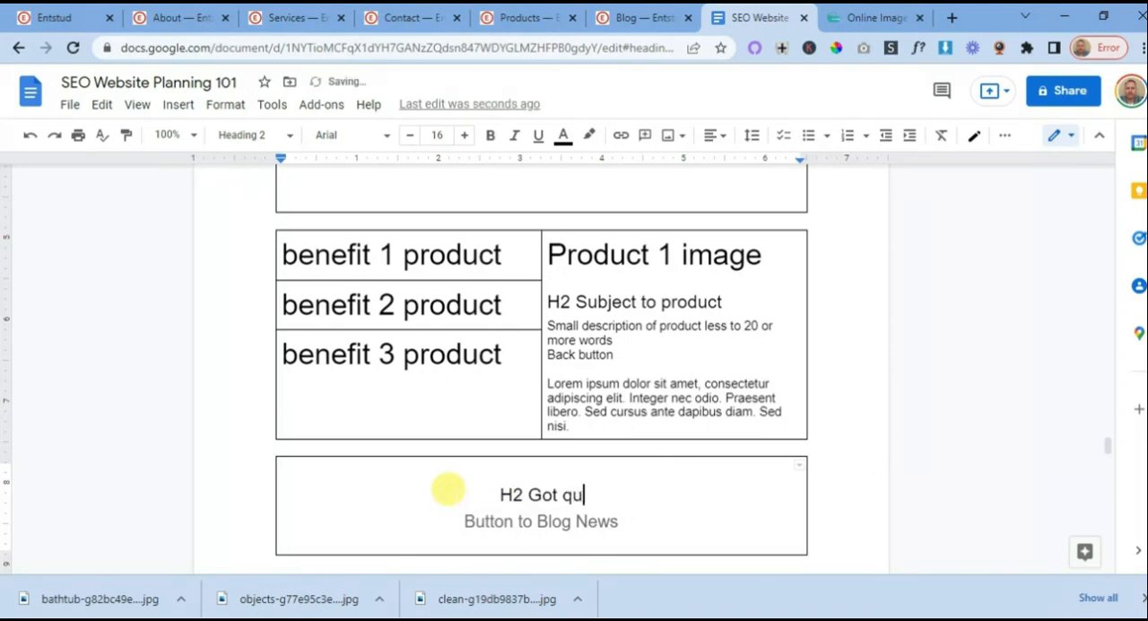
{"action": "type", "text": "estions we "}
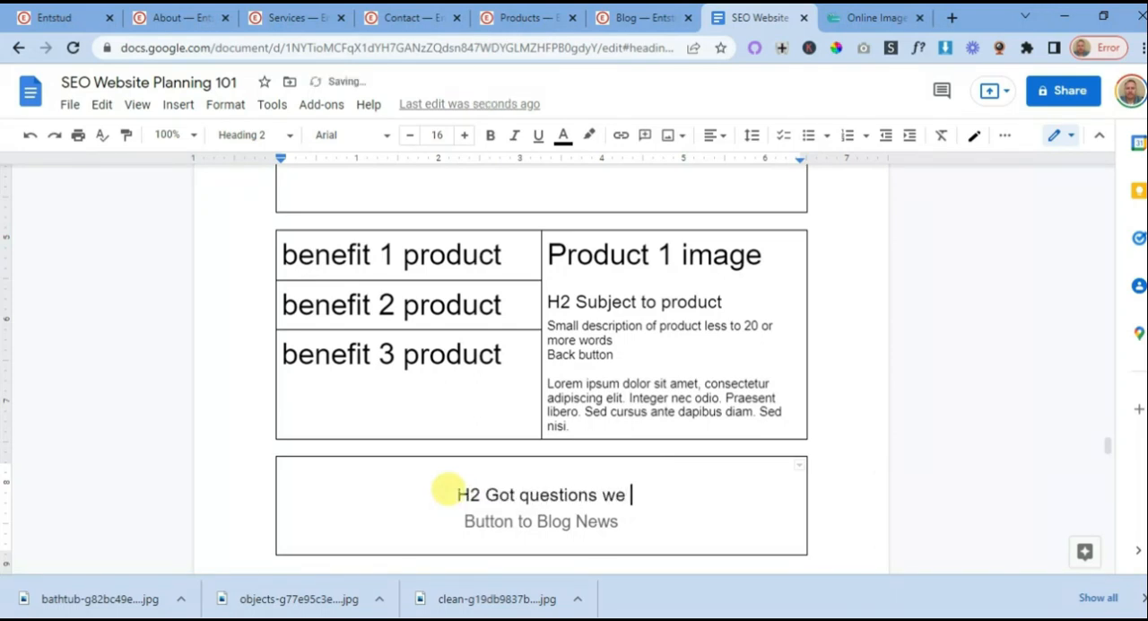
{"action": "type", "text": "have an"}
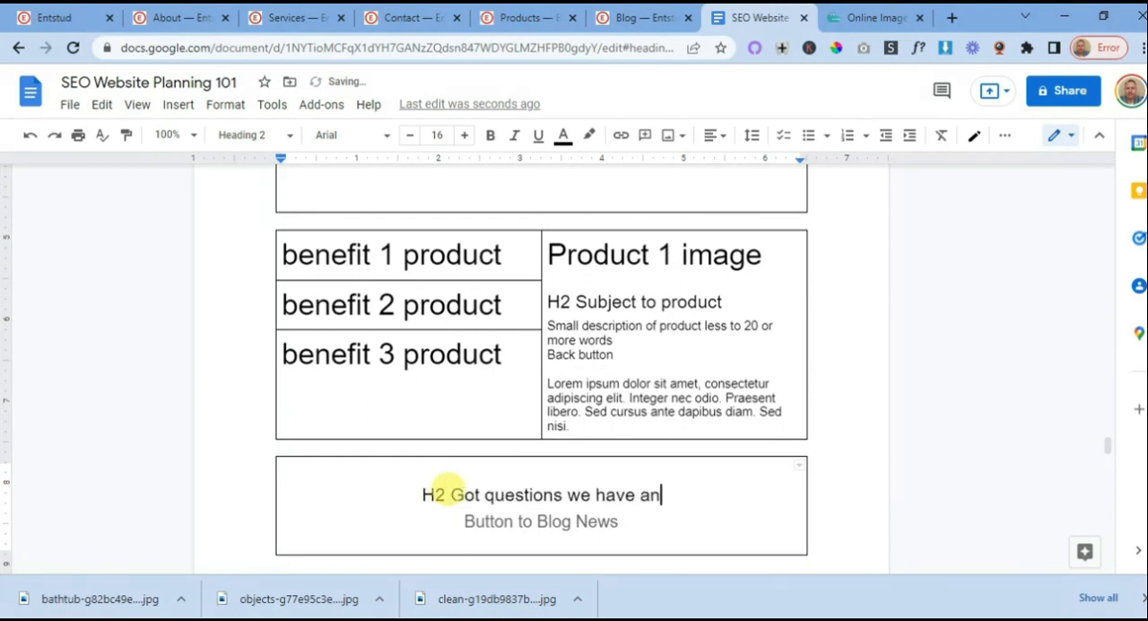
{"action": "type", "text": "swers"}
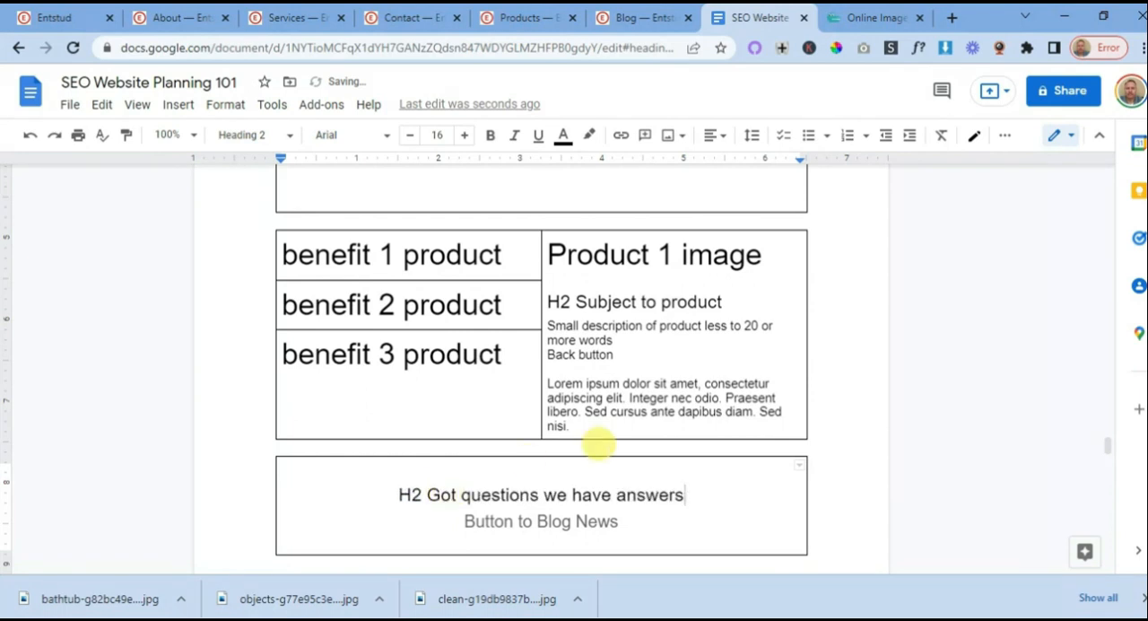
- Change the "Button to Blog News" line beneath that H2 to "Button to contact"
{"action": "left_click_drag", "start_coordinate": [620, 520], "coordinate": [548, 520]}
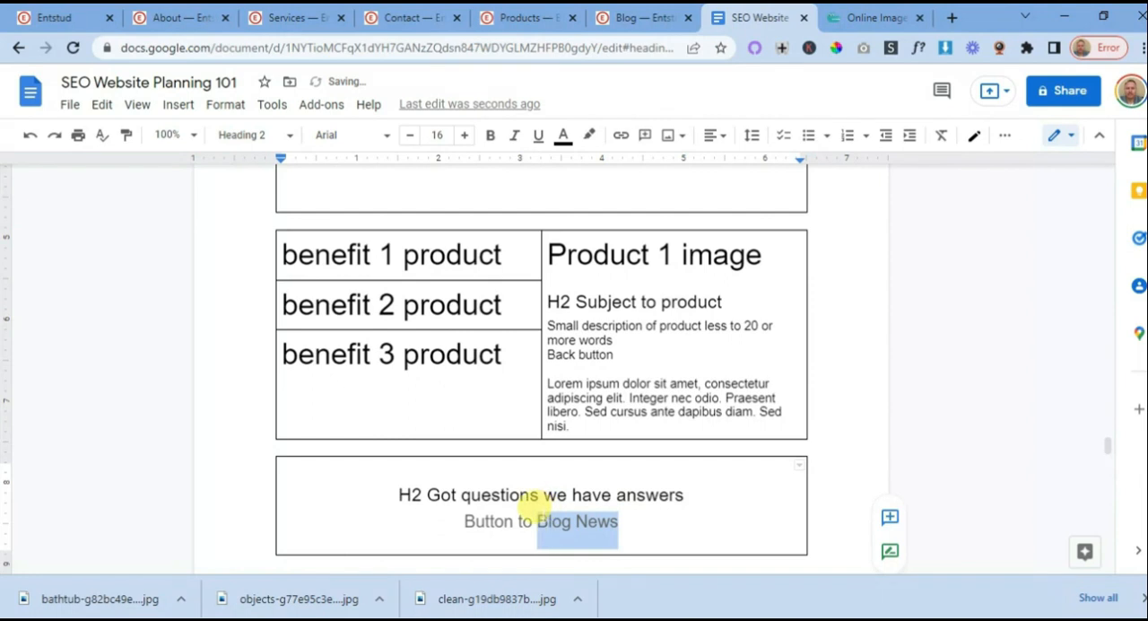
{"action": "type", "text": "contact"}
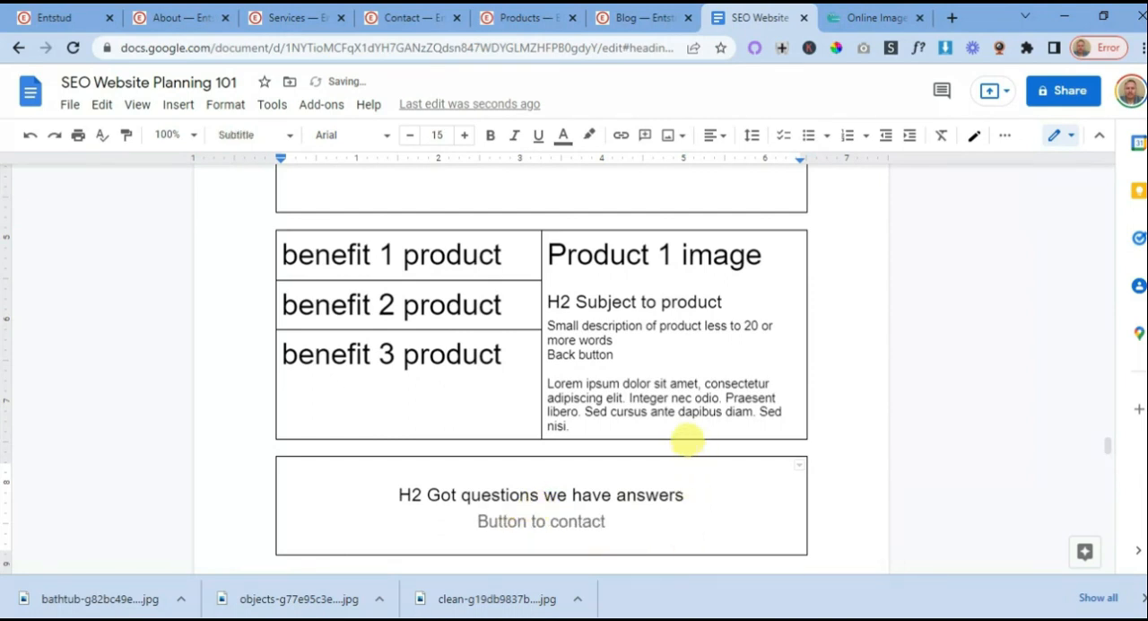
{"action": "scroll", "coordinate": [673, 437], "scroll_direction": "up", "scroll_amount": 2}
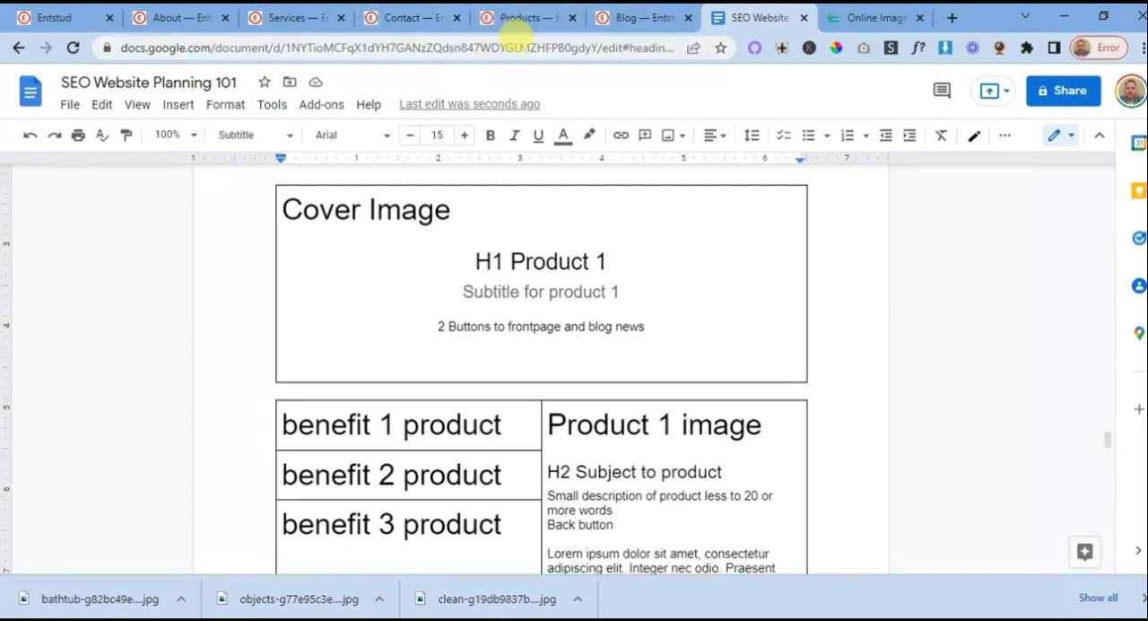
- Return to the Products page and open the Features block choices for new content between the banner and the Welcome section
{"action": "left_click", "coordinate": [529, 18]}
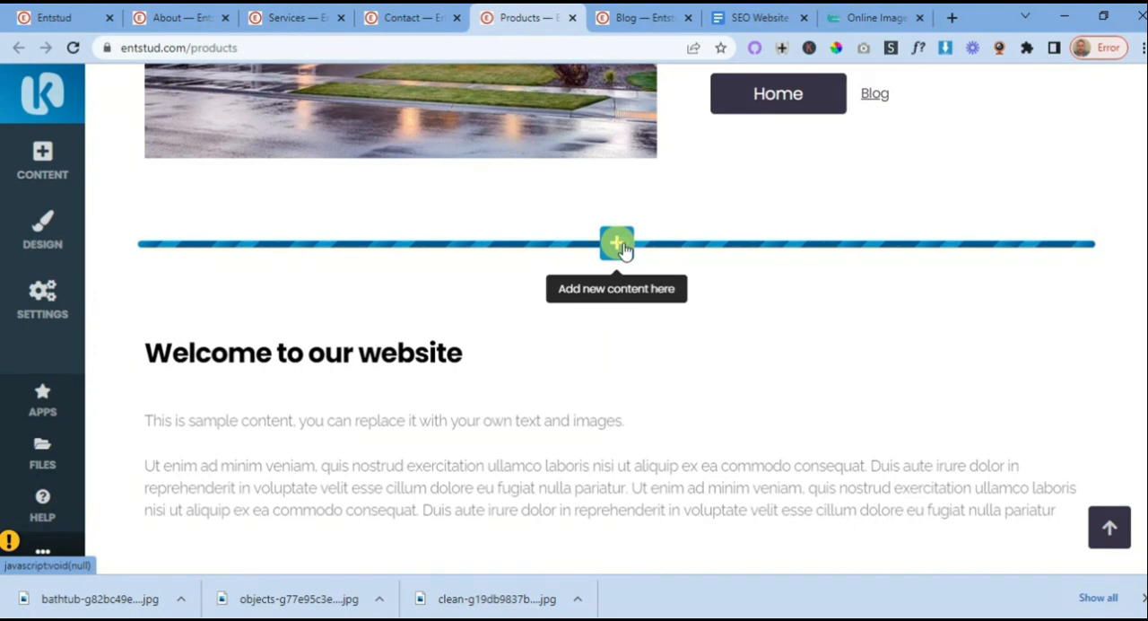
{"action": "left_click", "coordinate": [616, 244]}
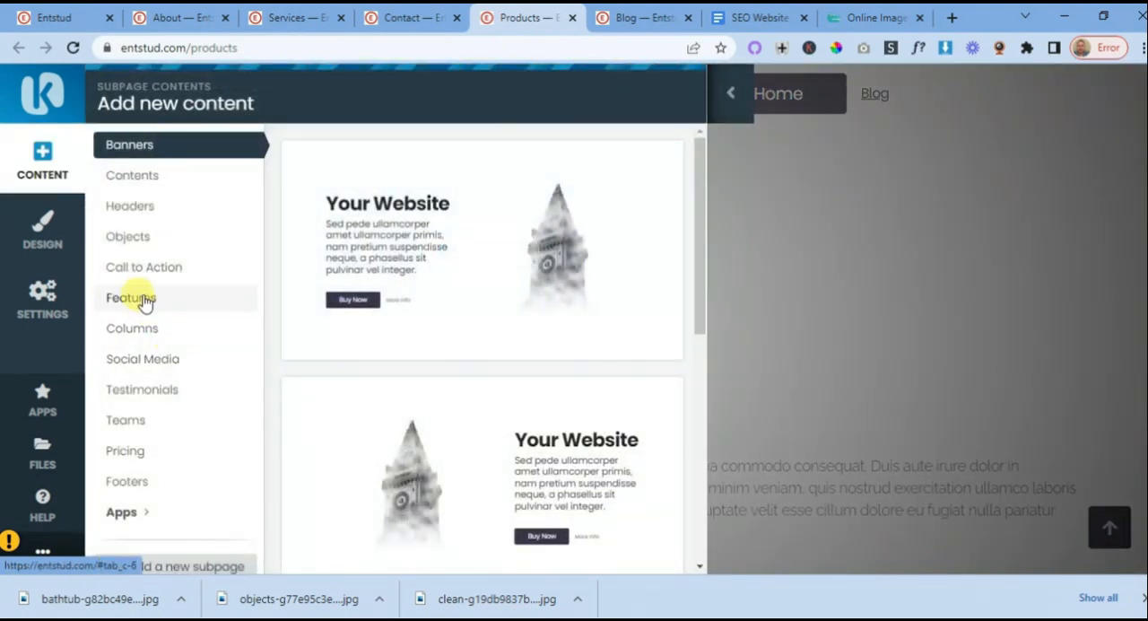
{"action": "left_click", "coordinate": [141, 298]}
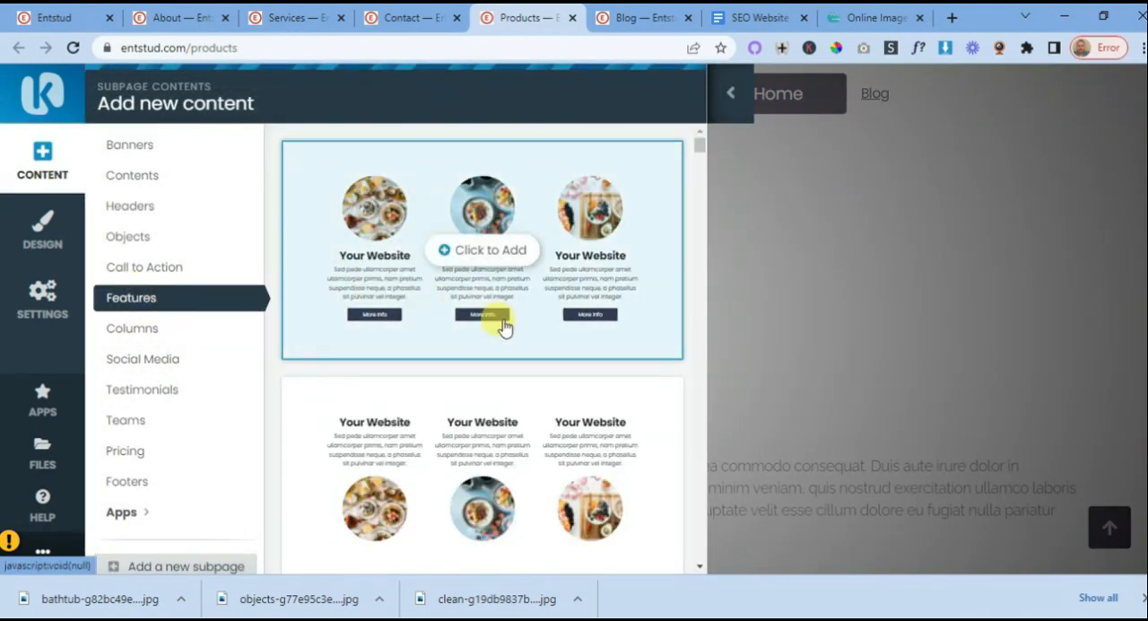
- Add the Features block with a centred heading and two image cards with overlapping text boxes and More info links
{"action": "scroll", "coordinate": [505, 327], "scroll_direction": "down", "scroll_amount": 6}
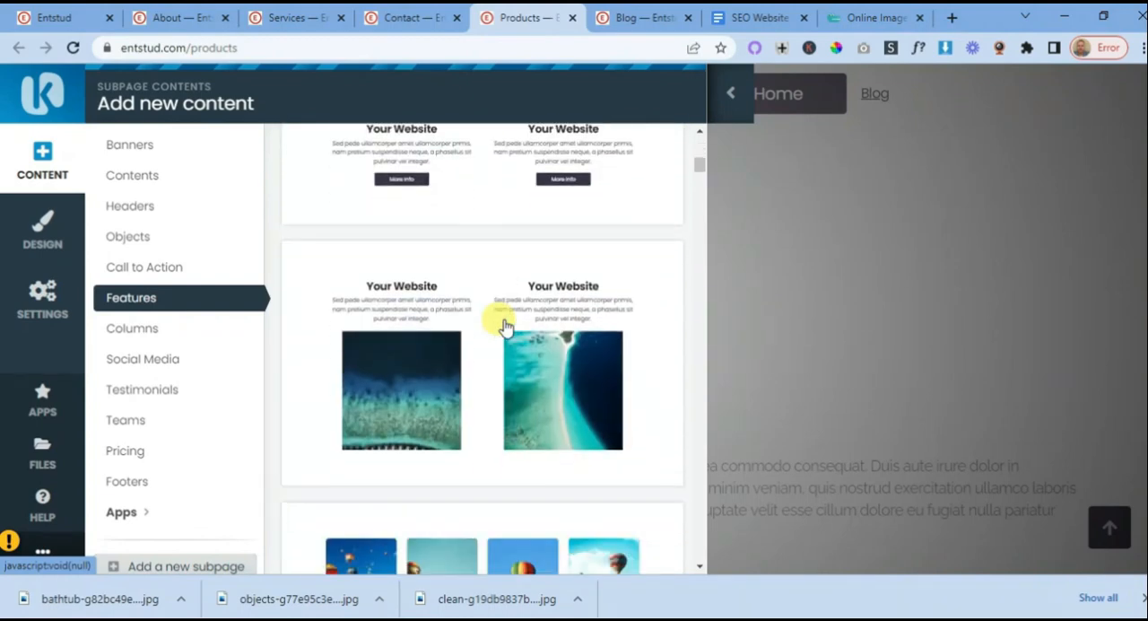
{"action": "scroll", "coordinate": [504, 324], "scroll_direction": "down", "scroll_amount": 6}
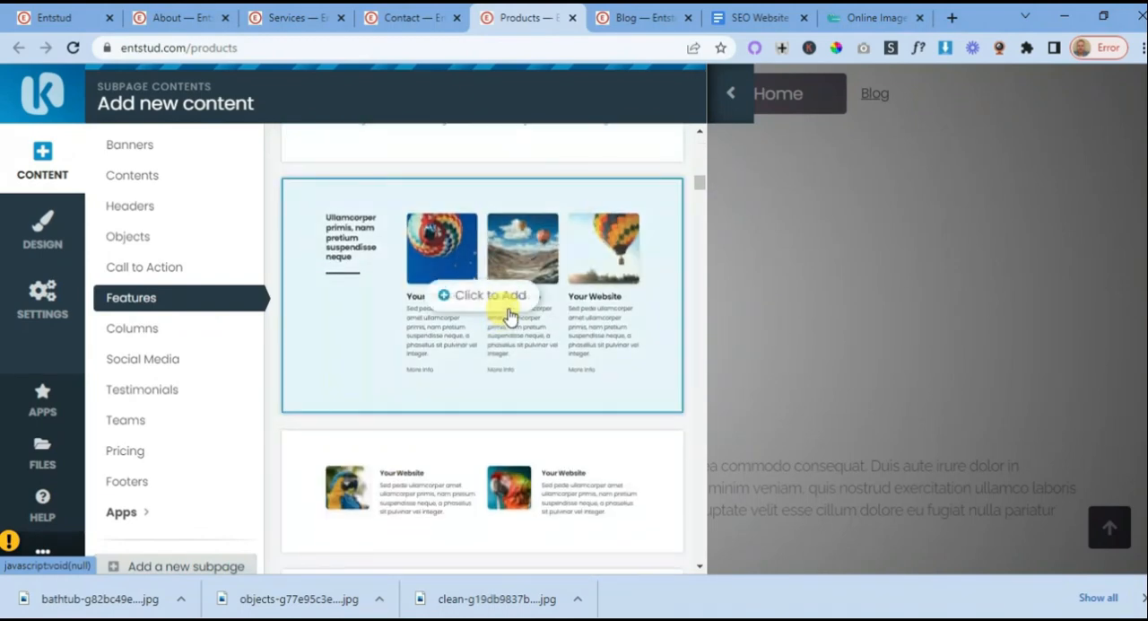
{"action": "scroll", "coordinate": [507, 309], "scroll_direction": "down", "scroll_amount": 2}
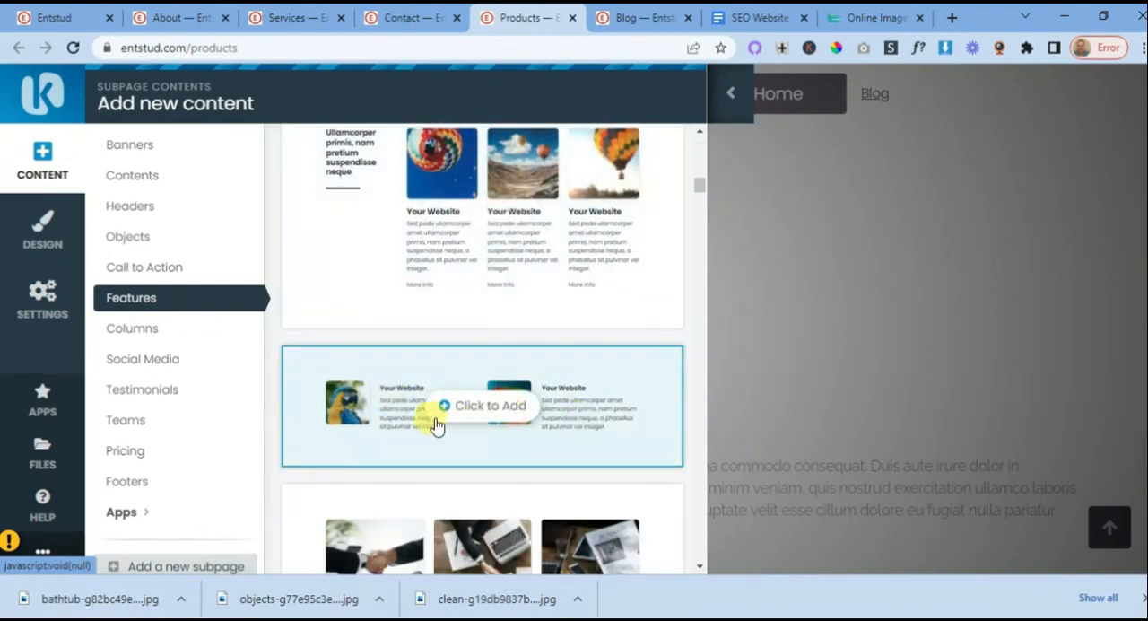
{"action": "scroll", "coordinate": [491, 394], "scroll_direction": "down", "scroll_amount": 6}
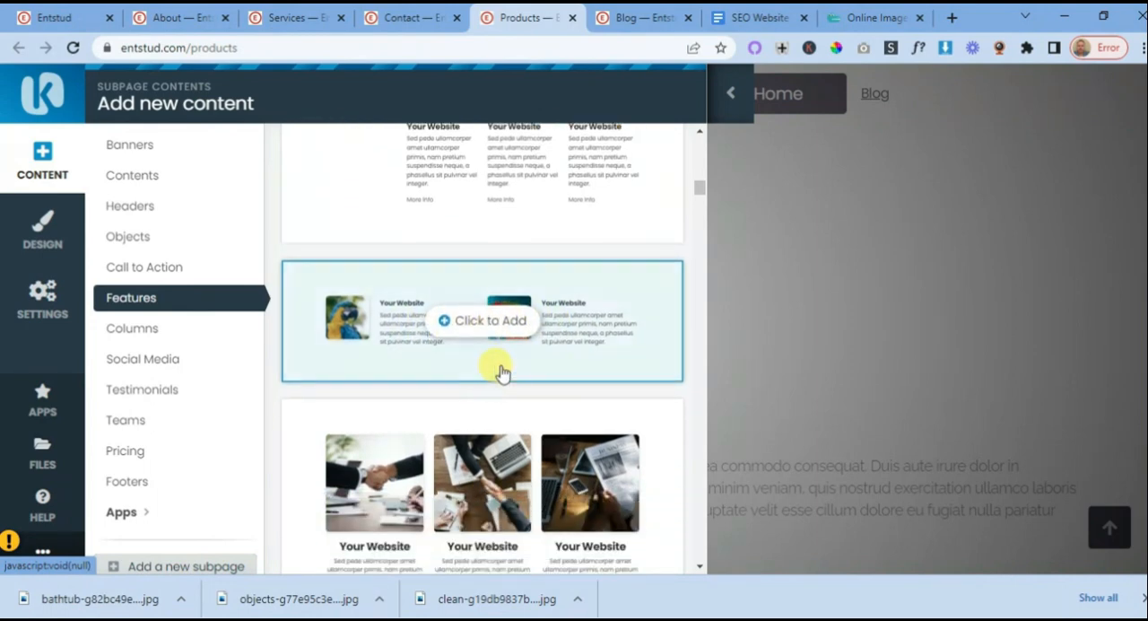
{"action": "scroll", "coordinate": [505, 359], "scroll_direction": "down", "scroll_amount": 8}
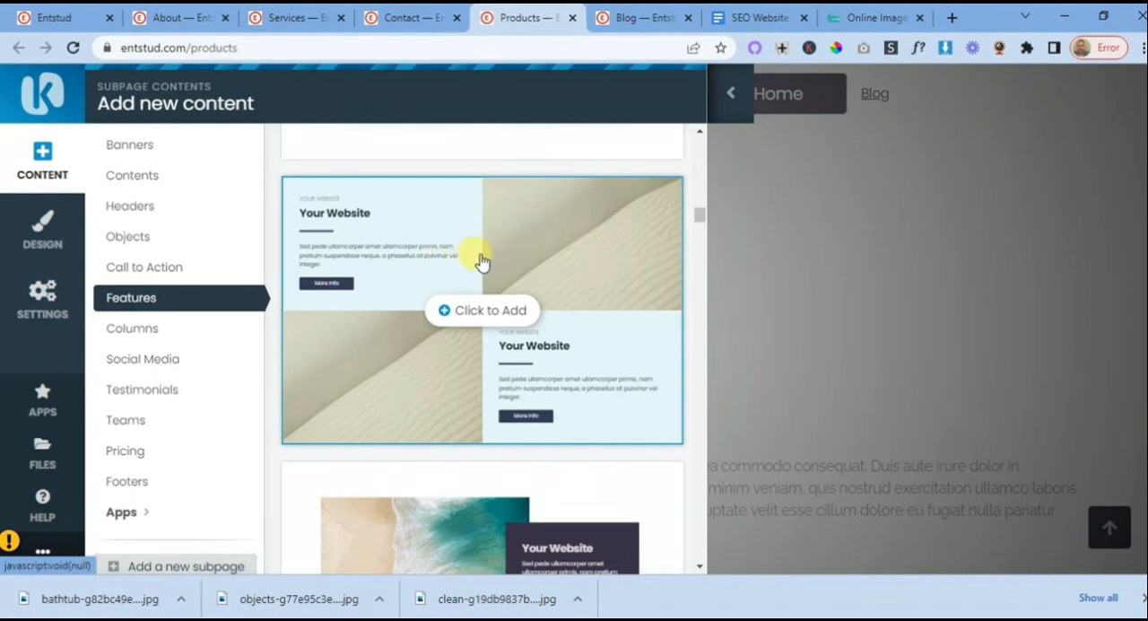
{"action": "scroll", "coordinate": [484, 269], "scroll_direction": "down", "scroll_amount": 5}
{"action": "scroll", "coordinate": [476, 304], "scroll_direction": "down", "scroll_amount": 3}
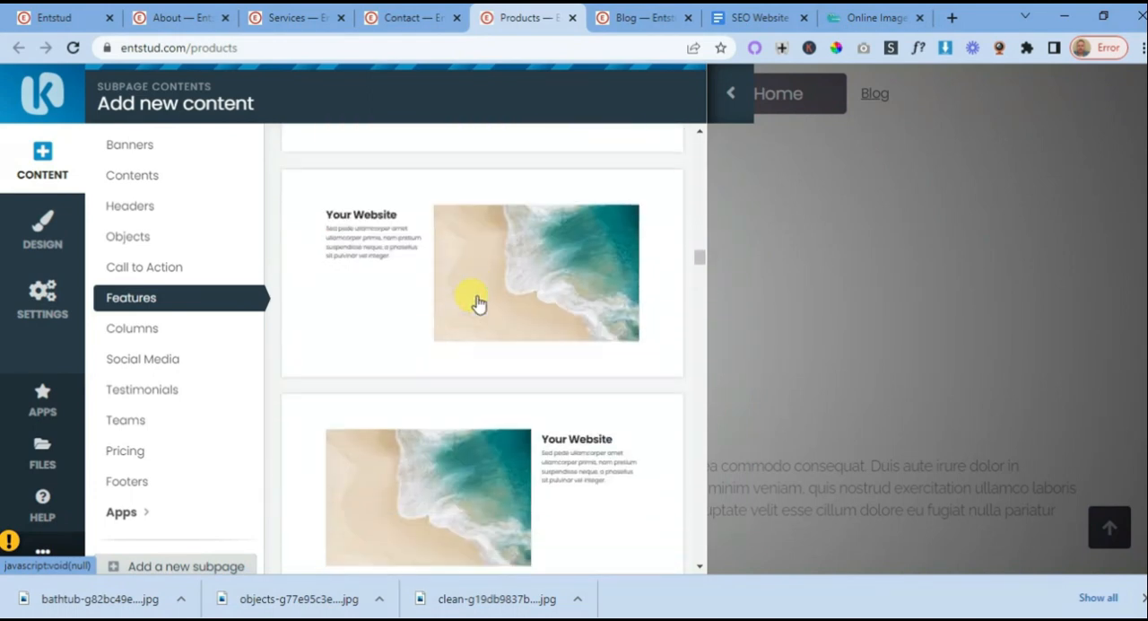
{"action": "scroll", "coordinate": [476, 304], "scroll_direction": "down", "scroll_amount": 6}
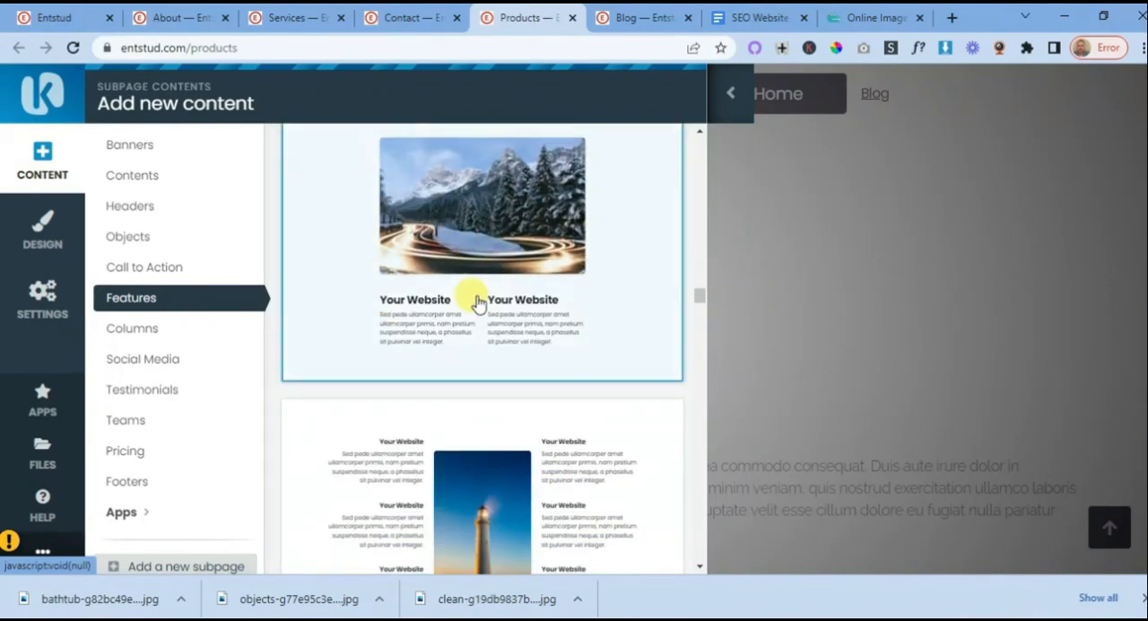
{"action": "scroll", "coordinate": [478, 304], "scroll_direction": "down", "scroll_amount": 5}
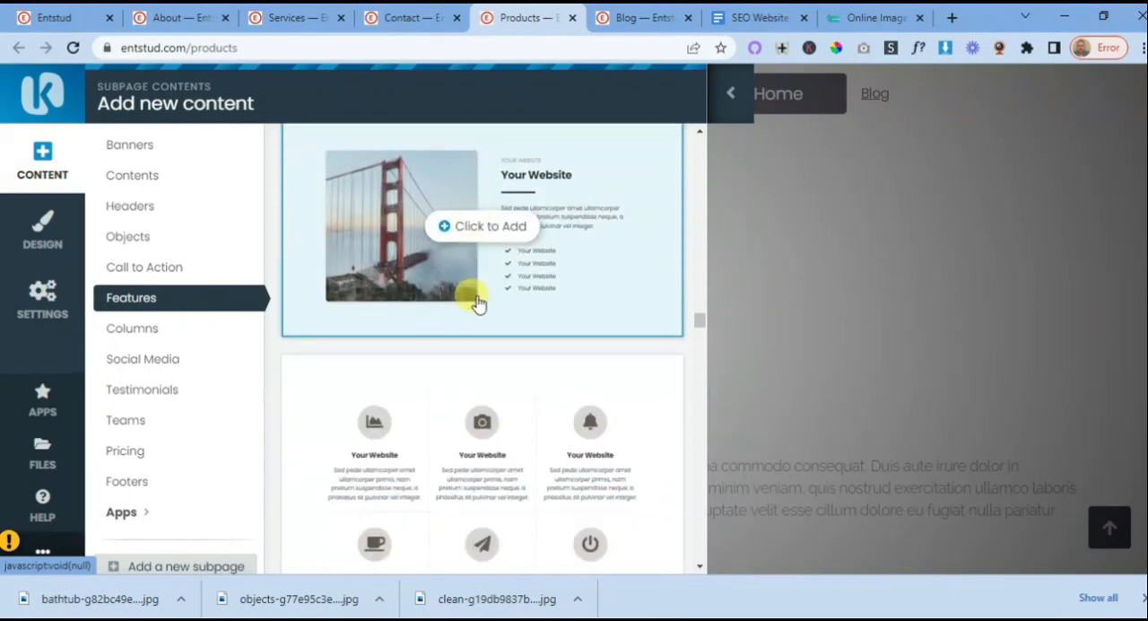
{"action": "scroll", "coordinate": [478, 304], "scroll_direction": "down", "scroll_amount": 4}
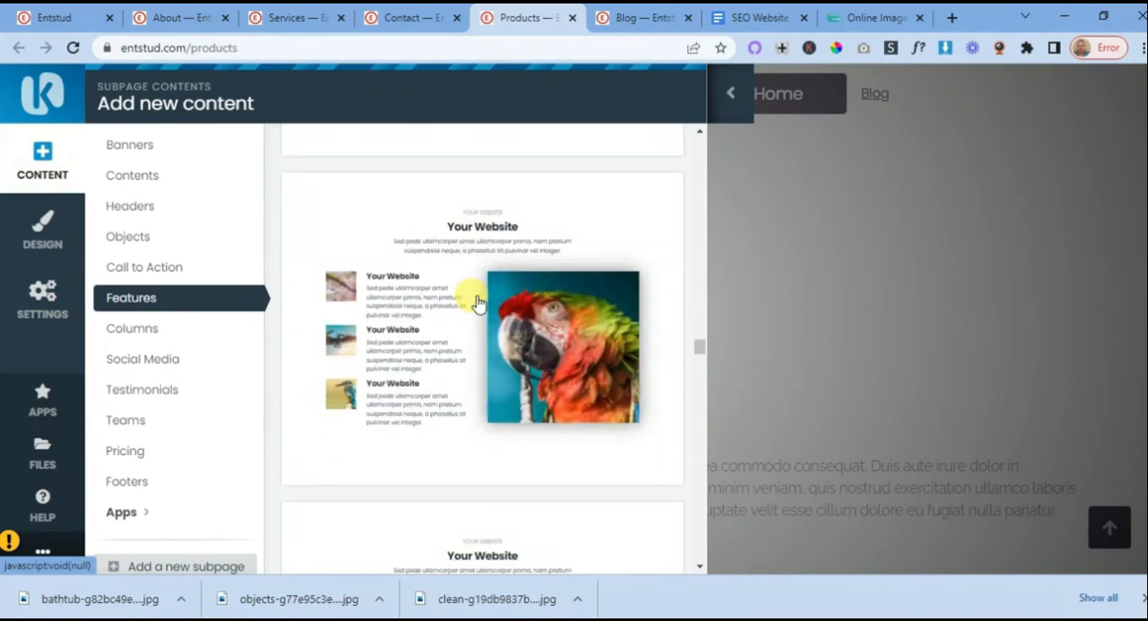
{"action": "mouse_move", "coordinate": [478, 304]}
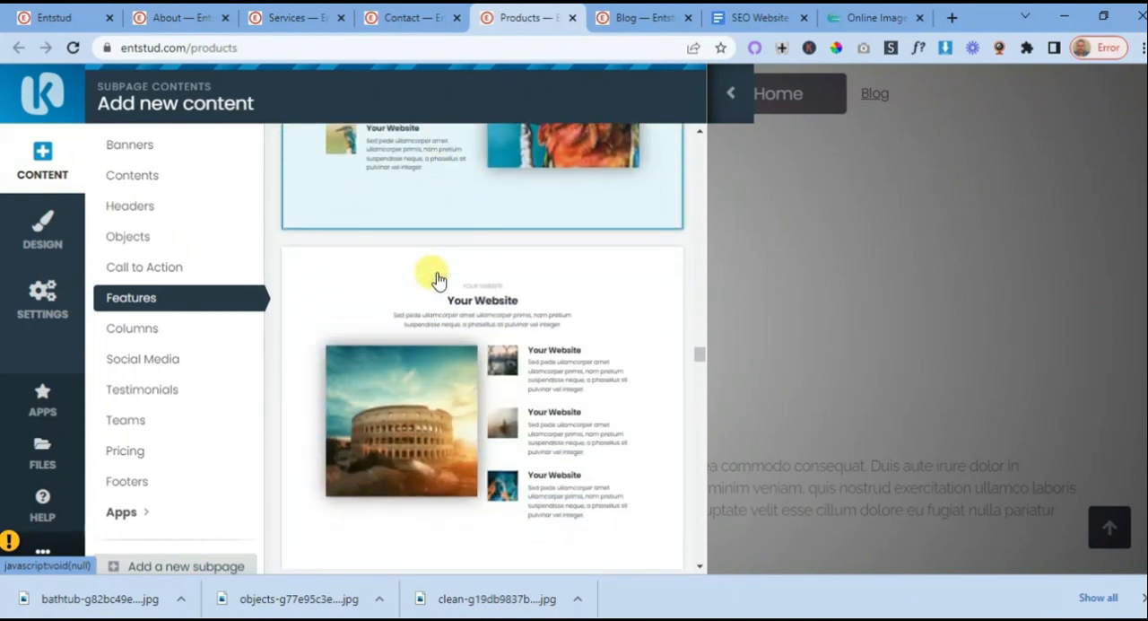
{"action": "mouse_move", "coordinate": [500, 336]}
{"action": "scroll", "coordinate": [544, 350], "scroll_direction": "down", "scroll_amount": 3}
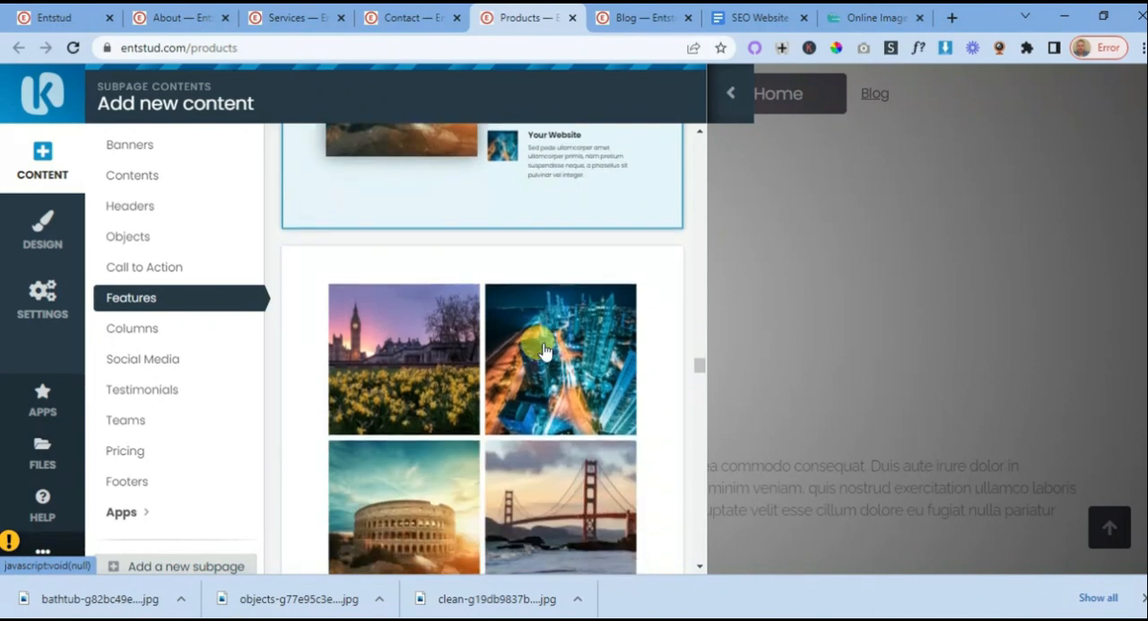
{"action": "scroll", "coordinate": [544, 352], "scroll_direction": "down", "scroll_amount": 3}
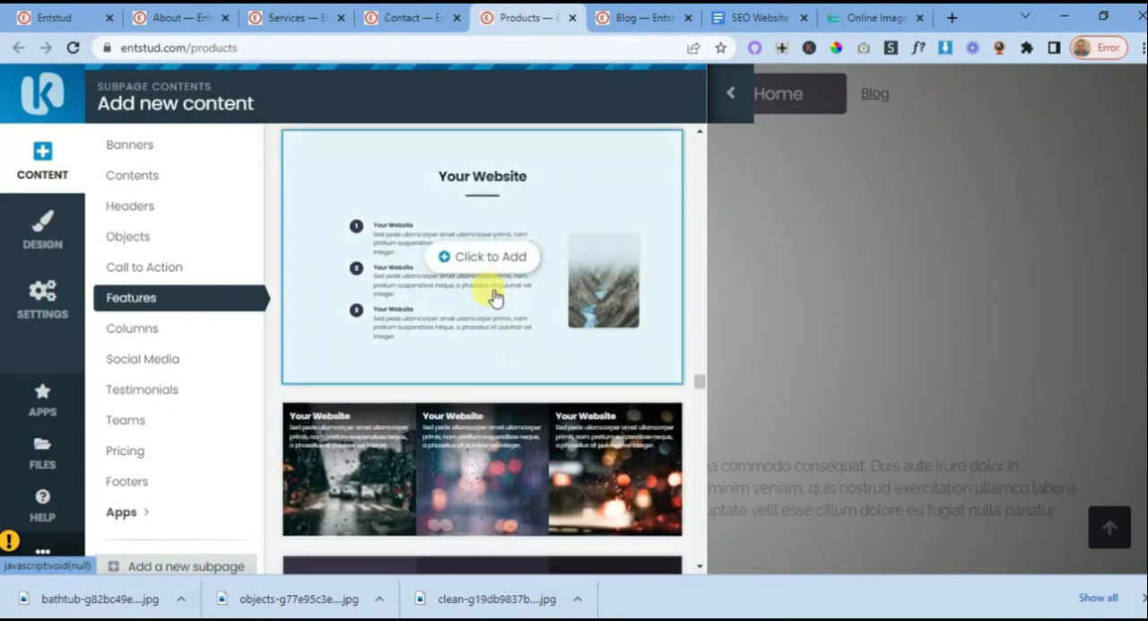
{"action": "scroll", "coordinate": [494, 295], "scroll_direction": "down", "scroll_amount": 3}
{"action": "scroll", "coordinate": [494, 295], "scroll_direction": "down", "scroll_amount": 10}
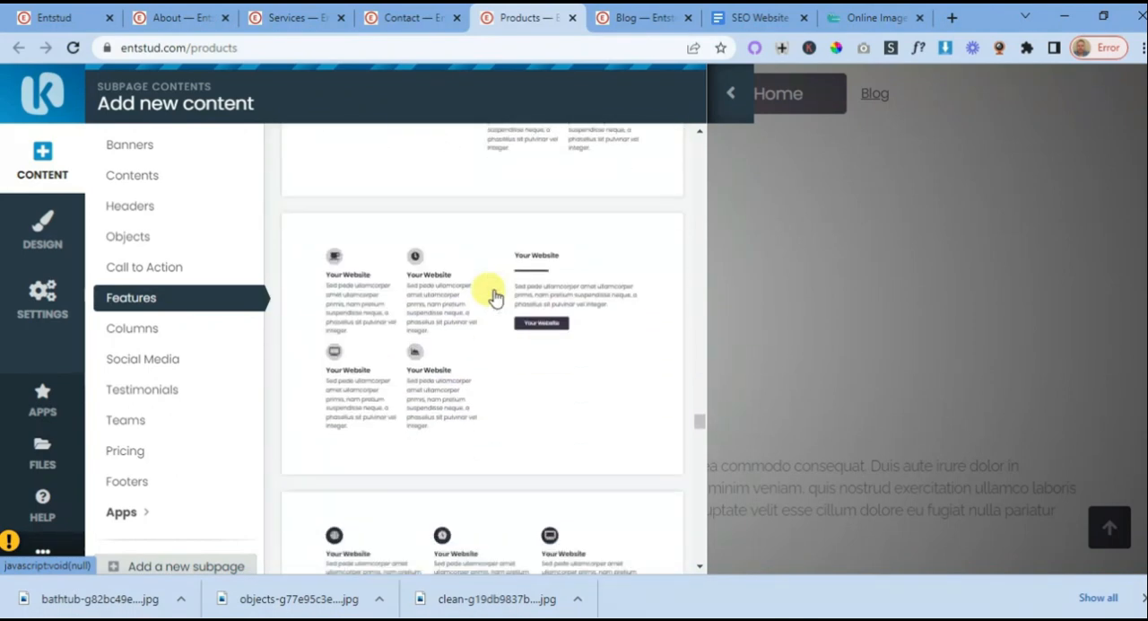
{"action": "scroll", "coordinate": [494, 295], "scroll_direction": "down", "scroll_amount": 10}
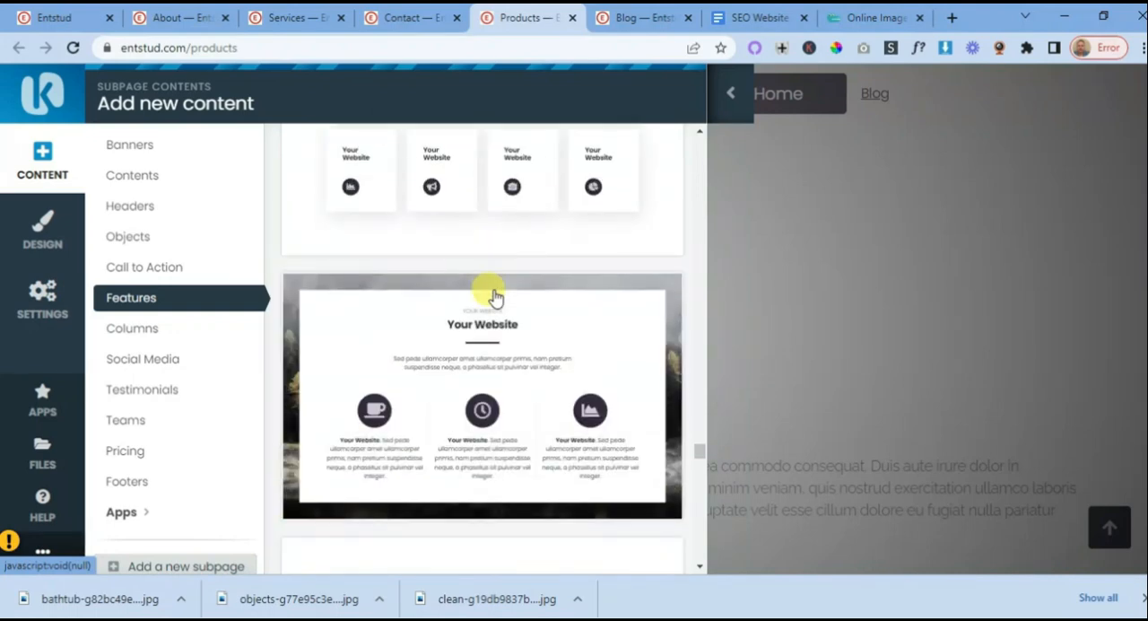
{"action": "scroll", "coordinate": [494, 296], "scroll_direction": "down", "scroll_amount": 10}
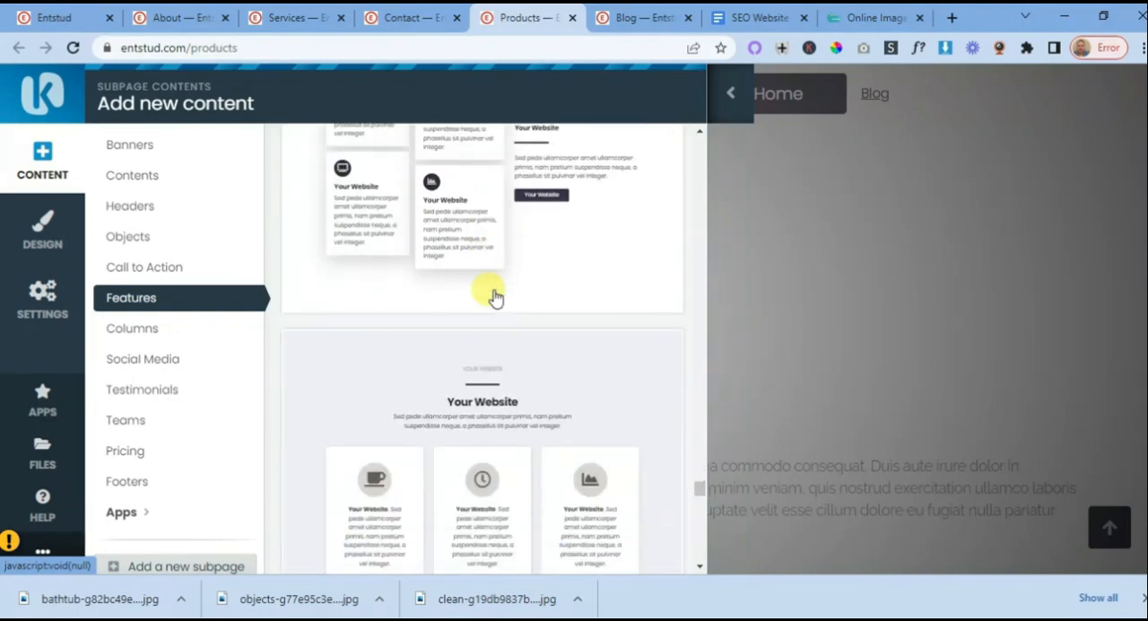
{"action": "scroll", "coordinate": [494, 296], "scroll_direction": "down", "scroll_amount": 5}
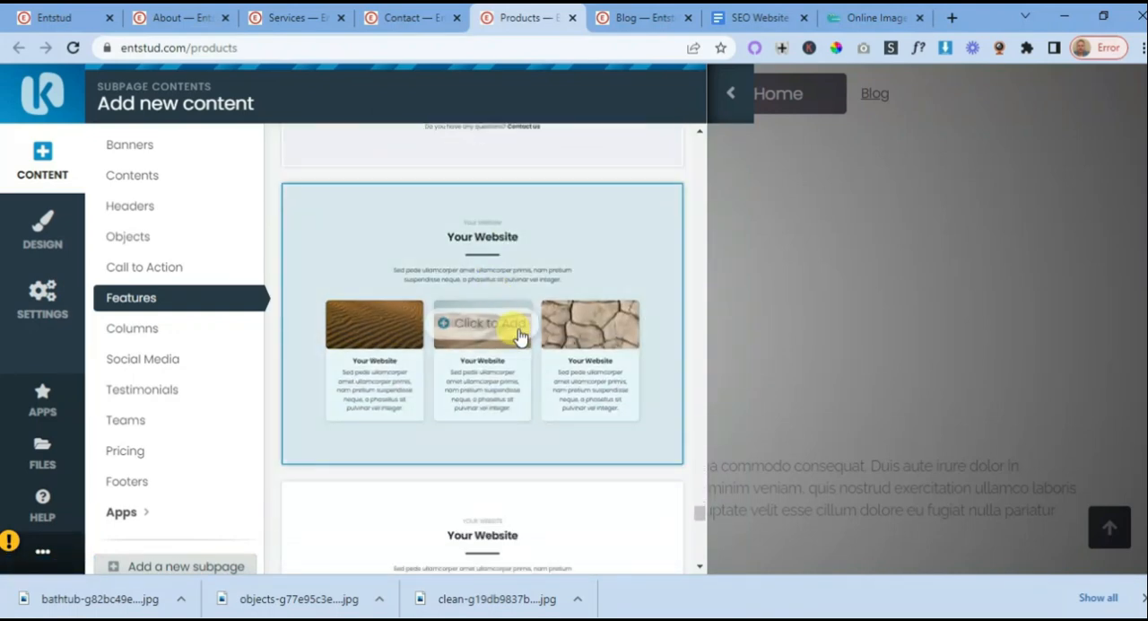
{"action": "scroll", "coordinate": [516, 327], "scroll_direction": "down", "scroll_amount": 3}
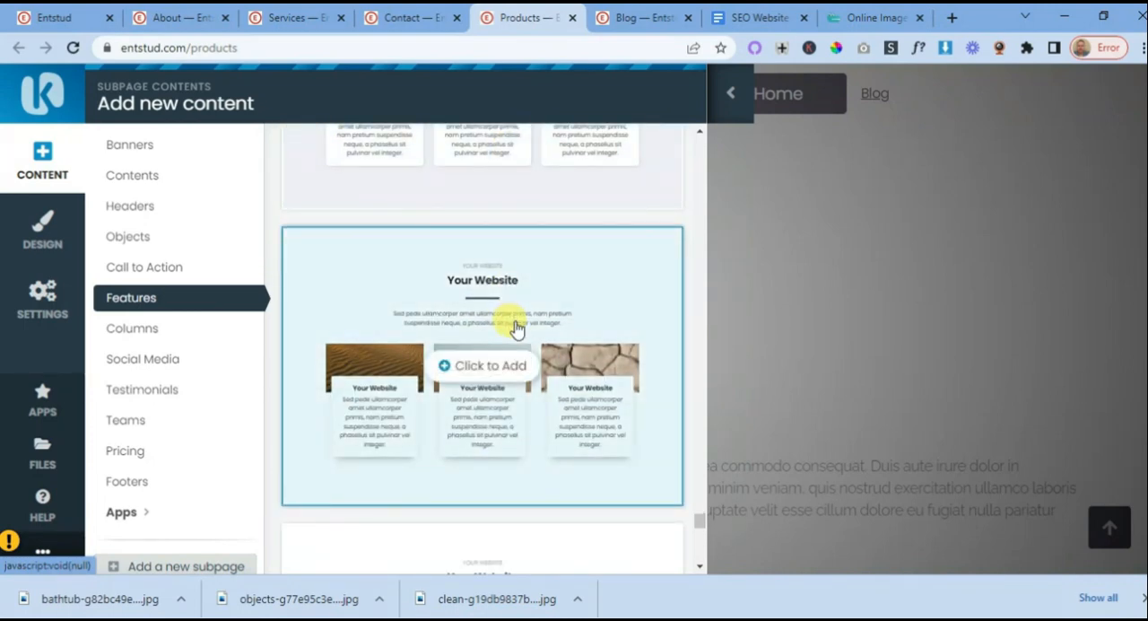
{"action": "scroll", "coordinate": [517, 328], "scroll_direction": "down", "scroll_amount": 4}
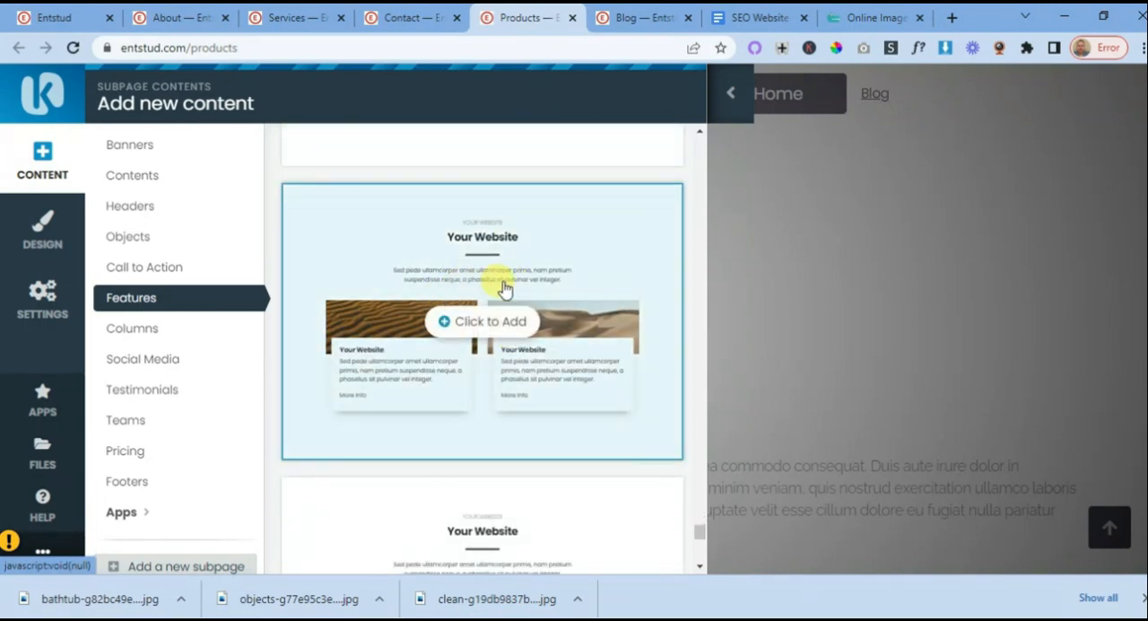
{"action": "left_click", "coordinate": [471, 327]}
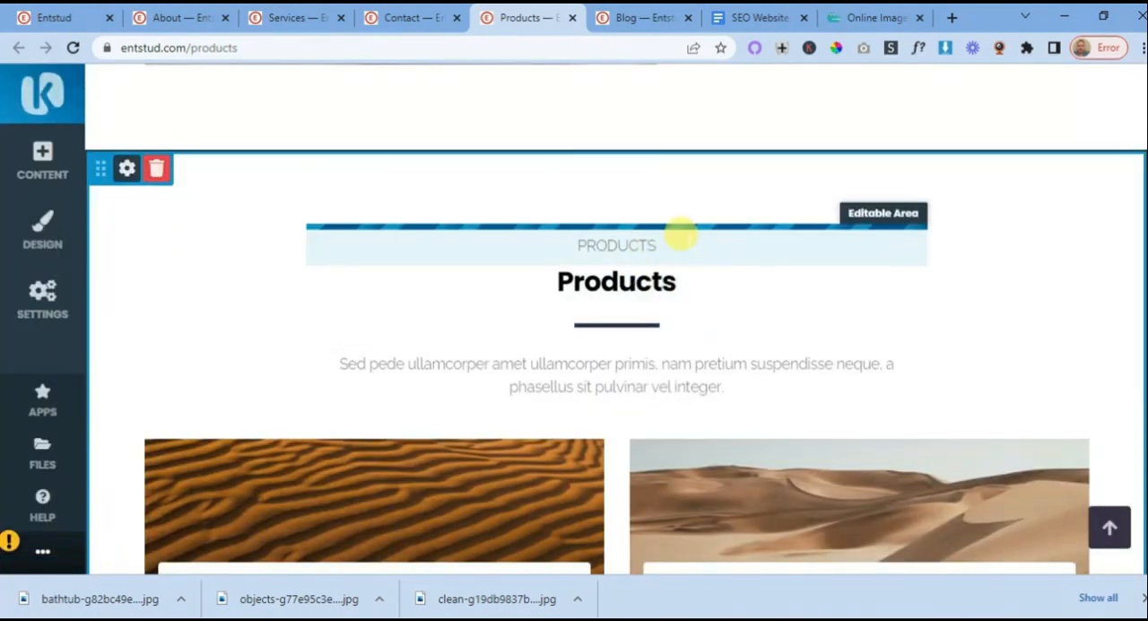
- Clear the small PRODUCTS label above the new section's heading and save the change
{"action": "left_click", "coordinate": [668, 240]}
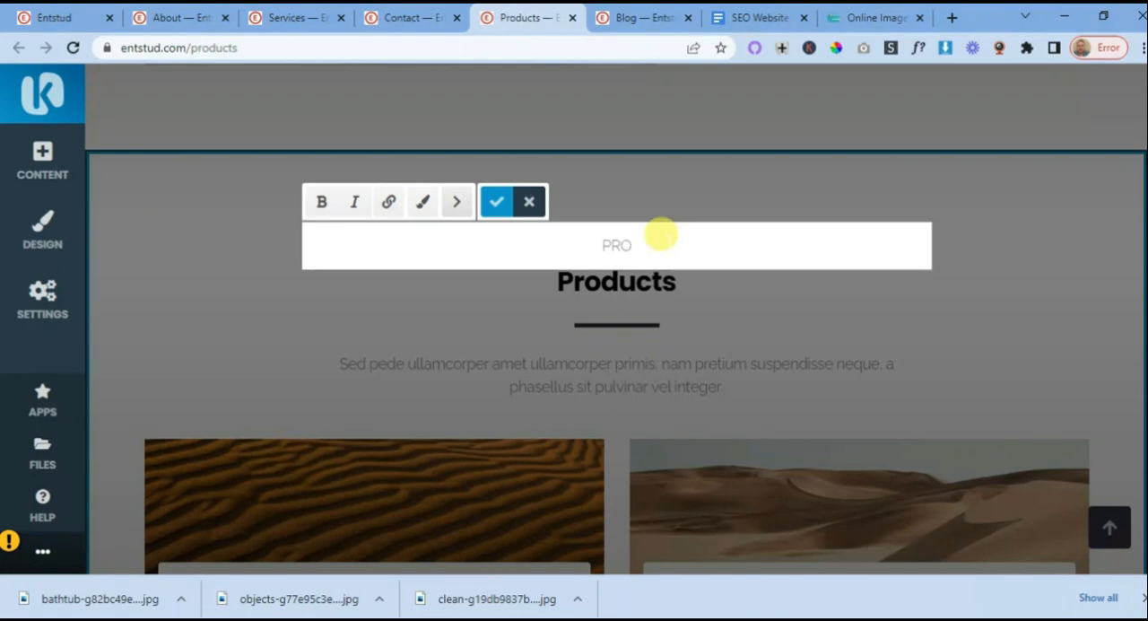
{"action": "left_click", "coordinate": [500, 203]}
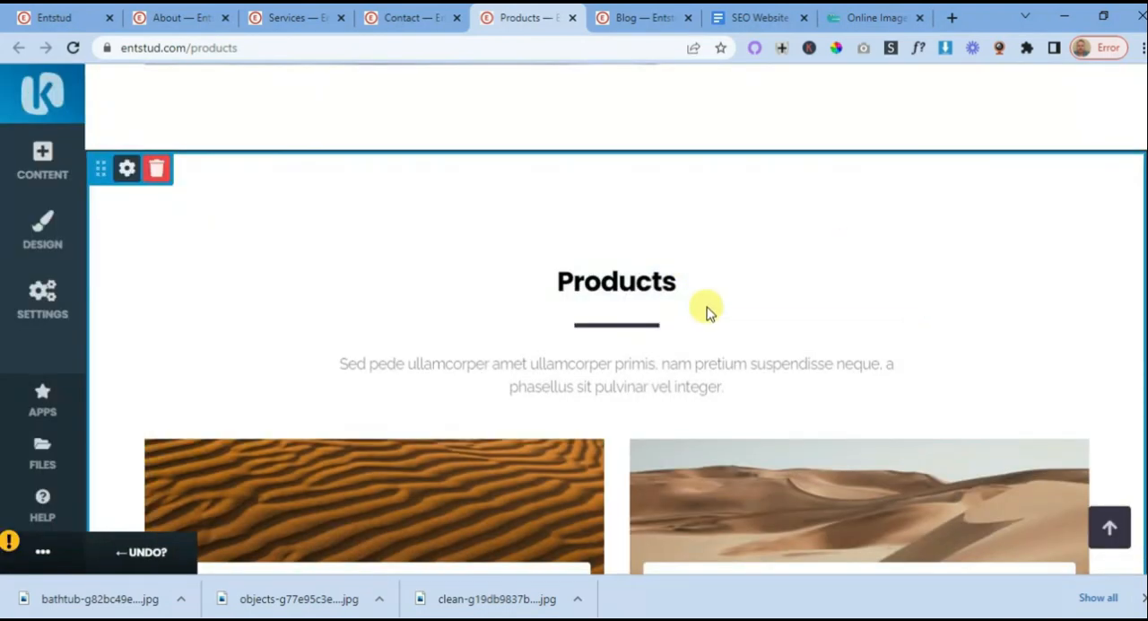
- Replace the first card's rippled sand image with the cleaning bucket and supplies photo from My Files and save it
{"action": "scroll", "coordinate": [710, 307], "scroll_direction": "down", "scroll_amount": 5}
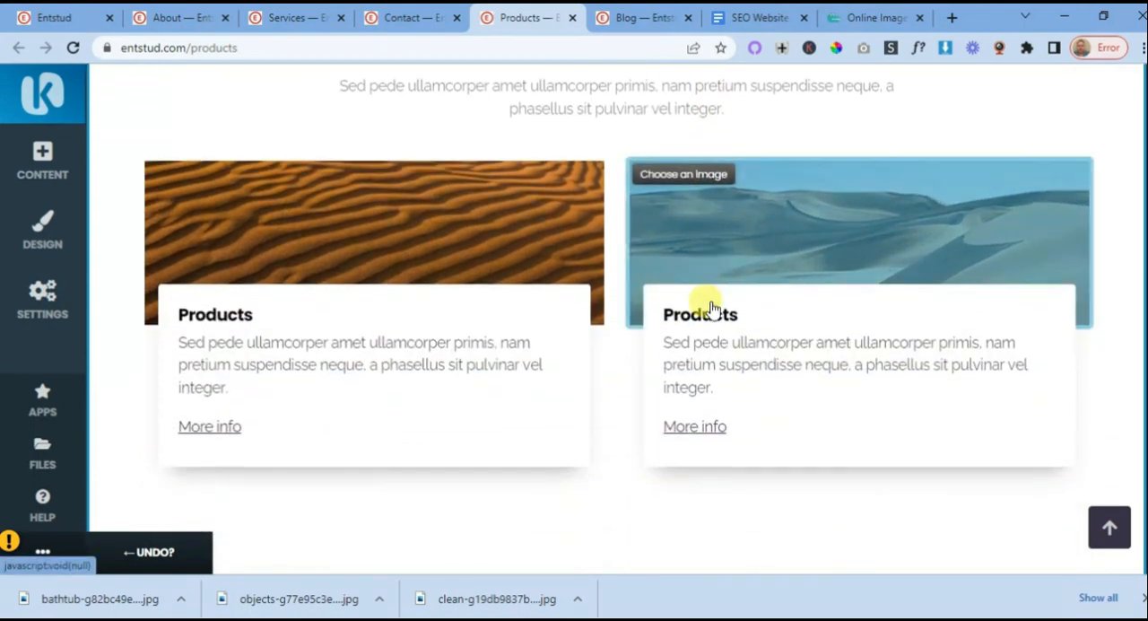
{"action": "scroll", "coordinate": [379, 322], "scroll_direction": "up", "scroll_amount": 1}
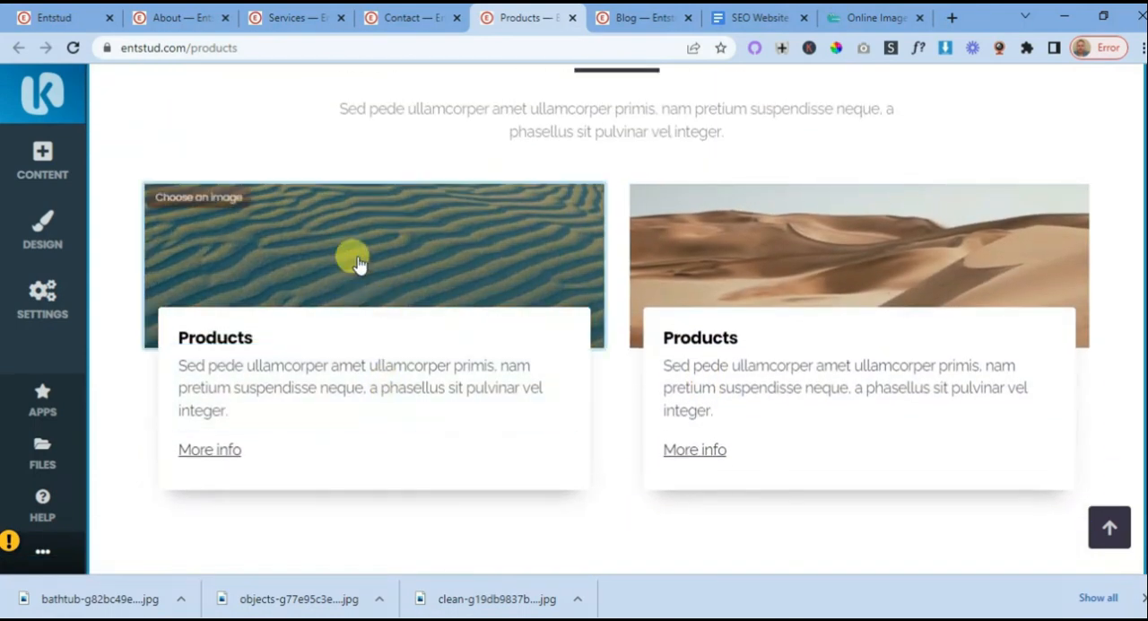
{"action": "left_click", "coordinate": [247, 243]}
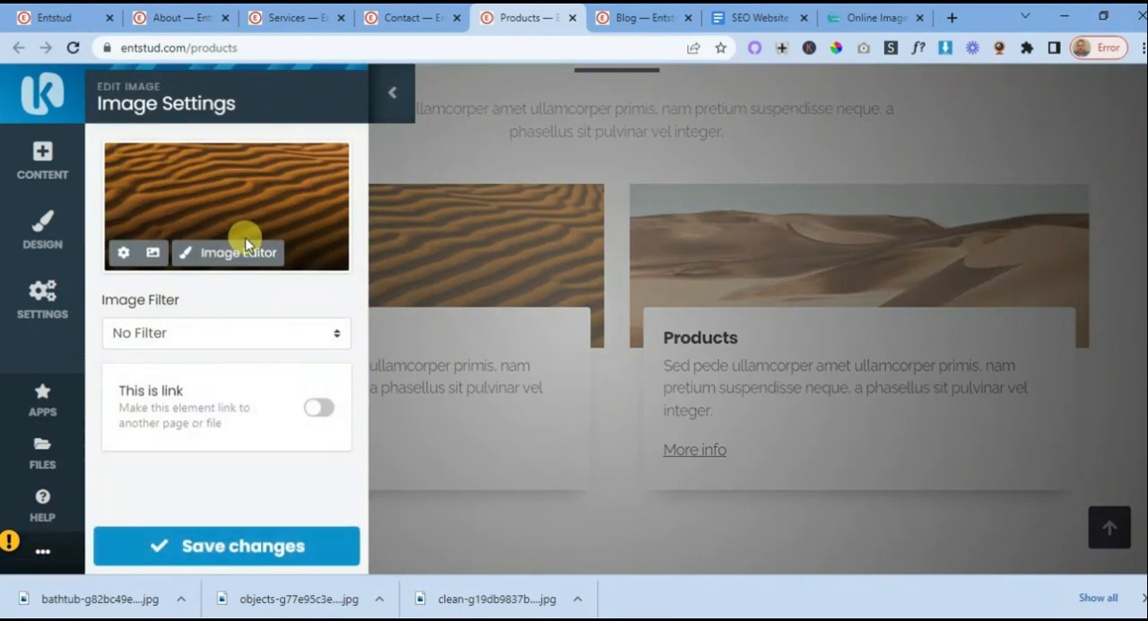
{"action": "left_click", "coordinate": [154, 254]}
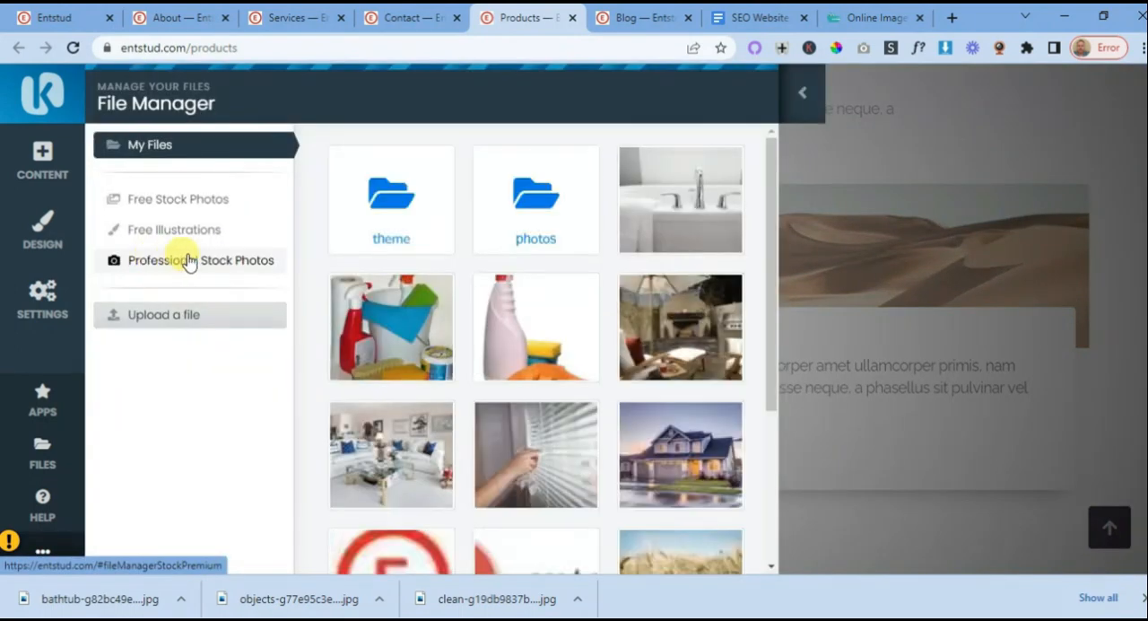
{"action": "left_click", "coordinate": [394, 339]}
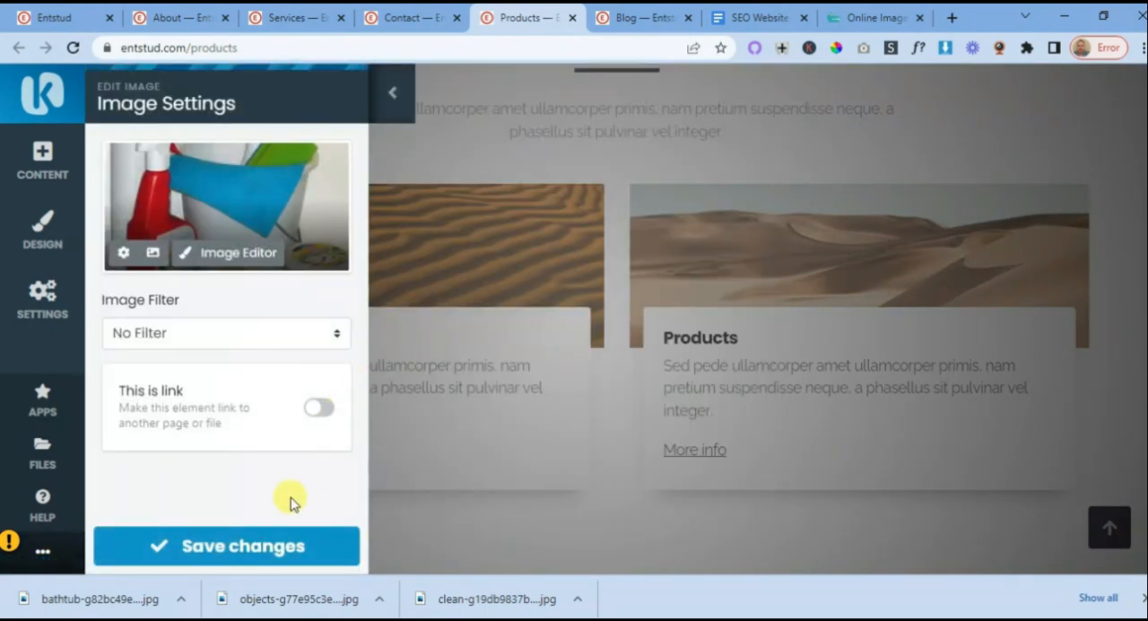
{"action": "left_click", "coordinate": [285, 544]}
- Replace the second card's desert dune image with the spray bottle and orange gloves photo from My Files and save it
{"action": "scroll", "coordinate": [505, 335], "scroll_direction": "down", "scroll_amount": 1}
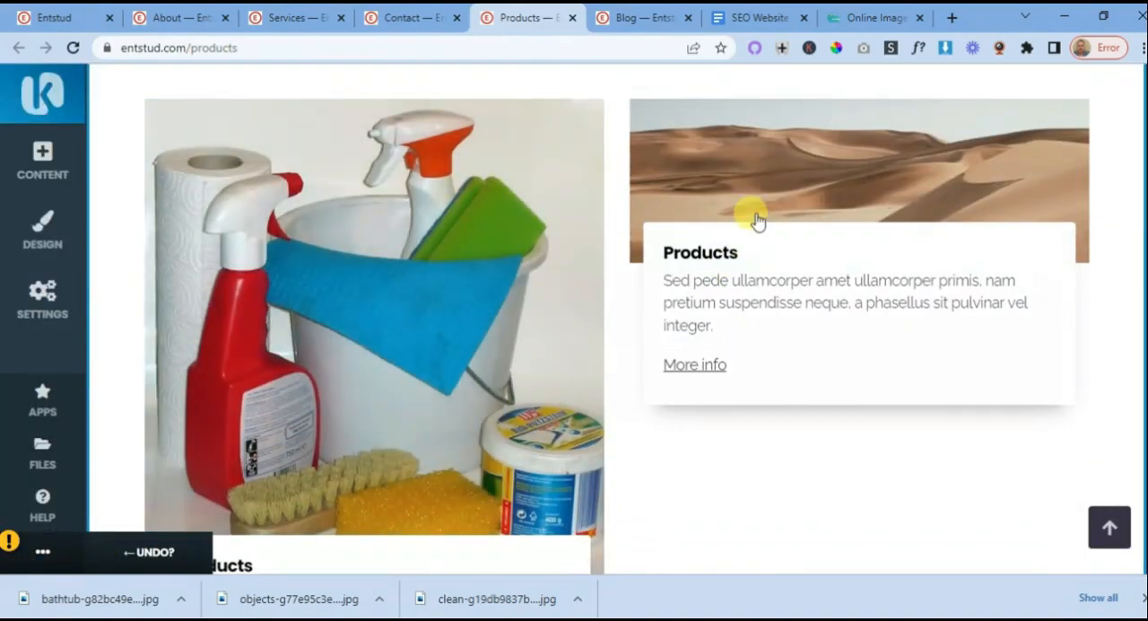
{"action": "left_click", "coordinate": [769, 168]}
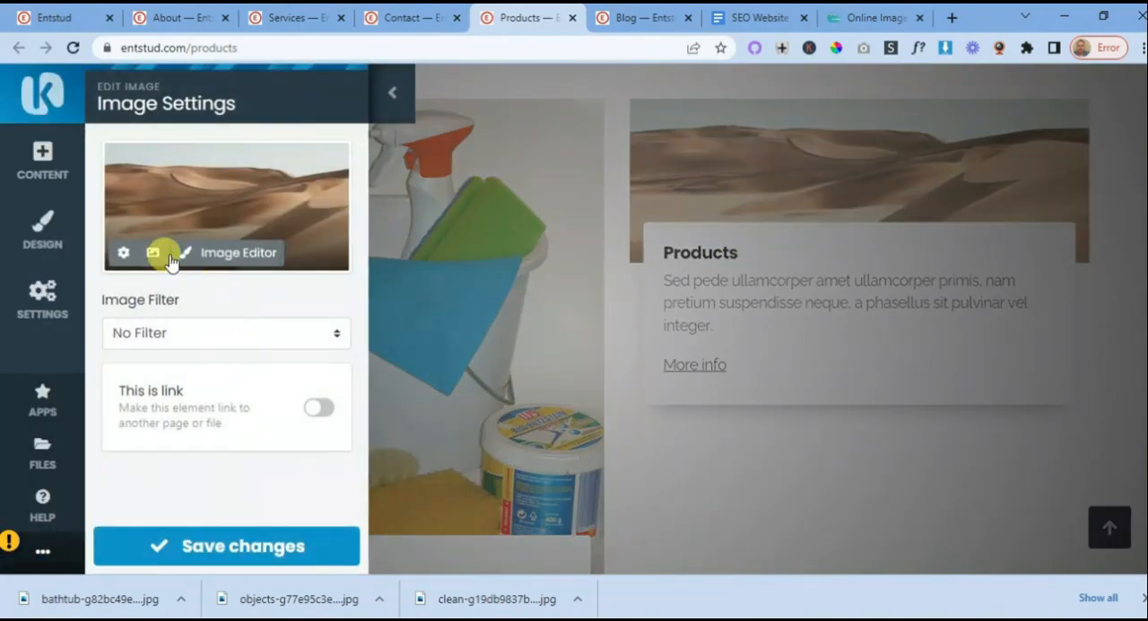
{"action": "left_click", "coordinate": [152, 253]}
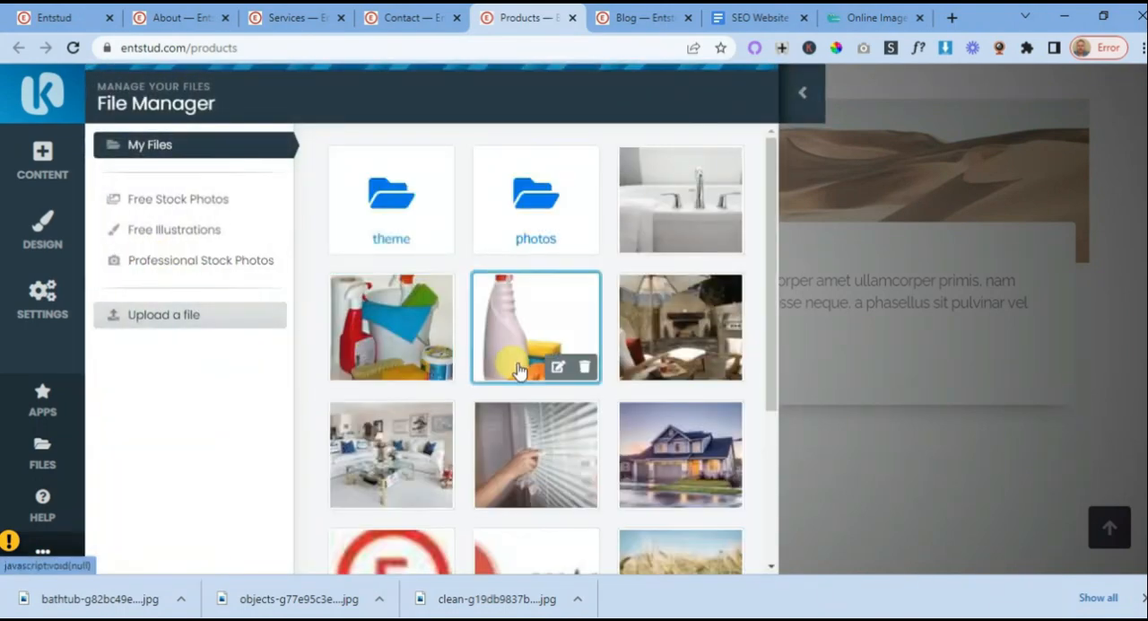
{"action": "left_click", "coordinate": [525, 348]}
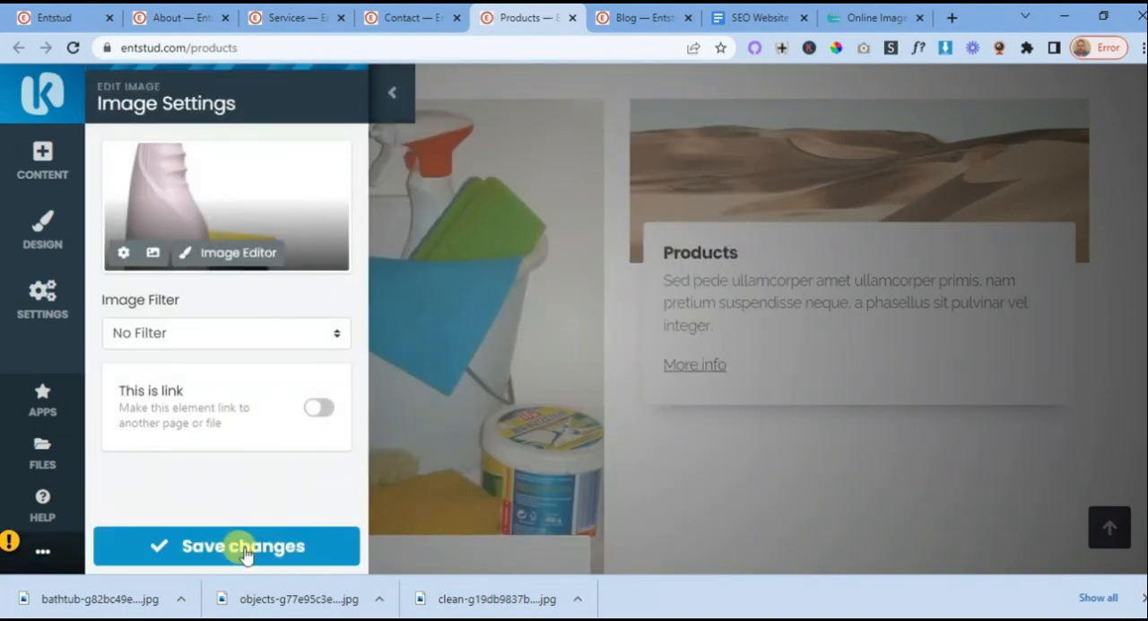
{"action": "left_click", "coordinate": [211, 547]}
- Change the heading of the card under the cleaning bucket photo to "Indoor Cleaning Products"
{"action": "scroll", "coordinate": [475, 358], "scroll_direction": "down", "scroll_amount": 2}
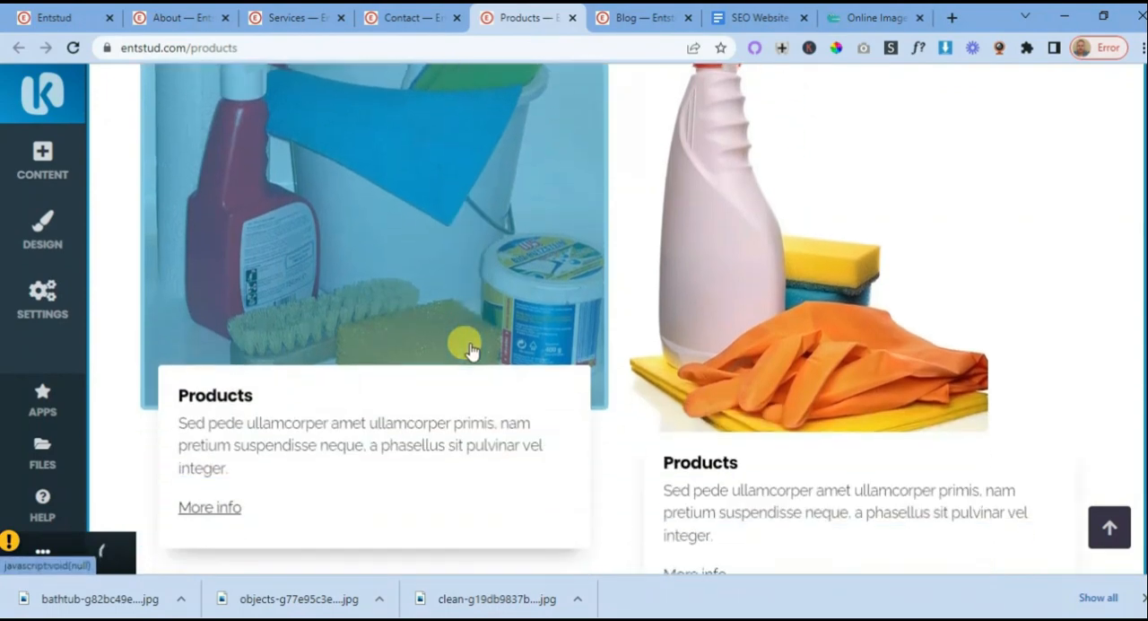
{"action": "scroll", "coordinate": [628, 358], "scroll_direction": "up", "scroll_amount": 3}
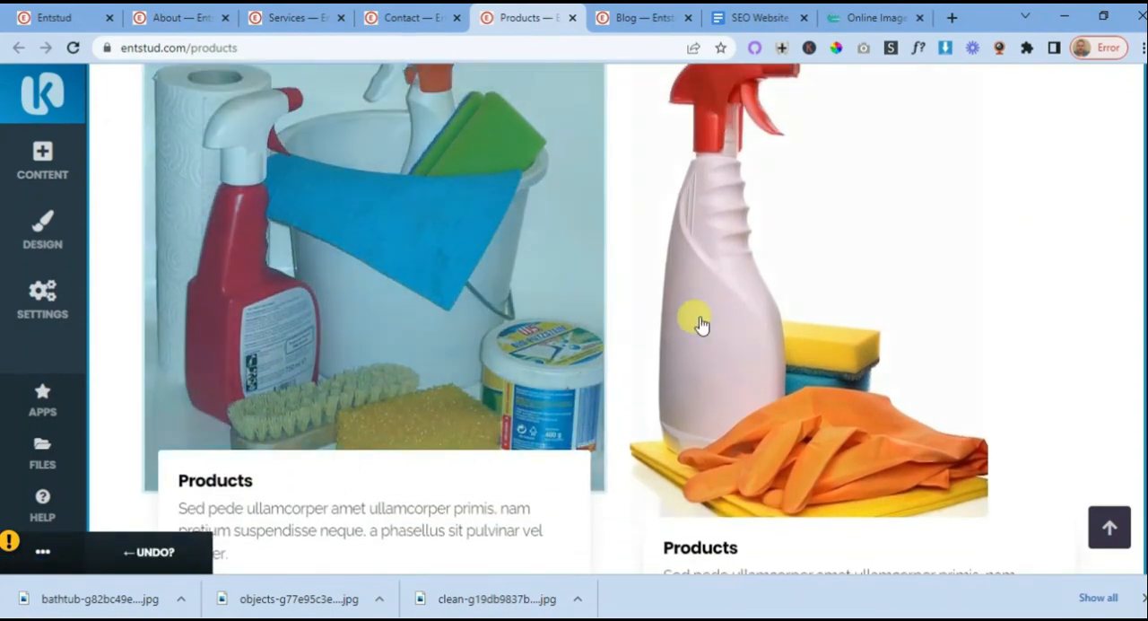
{"action": "scroll", "coordinate": [737, 312], "scroll_direction": "down", "scroll_amount": 2}
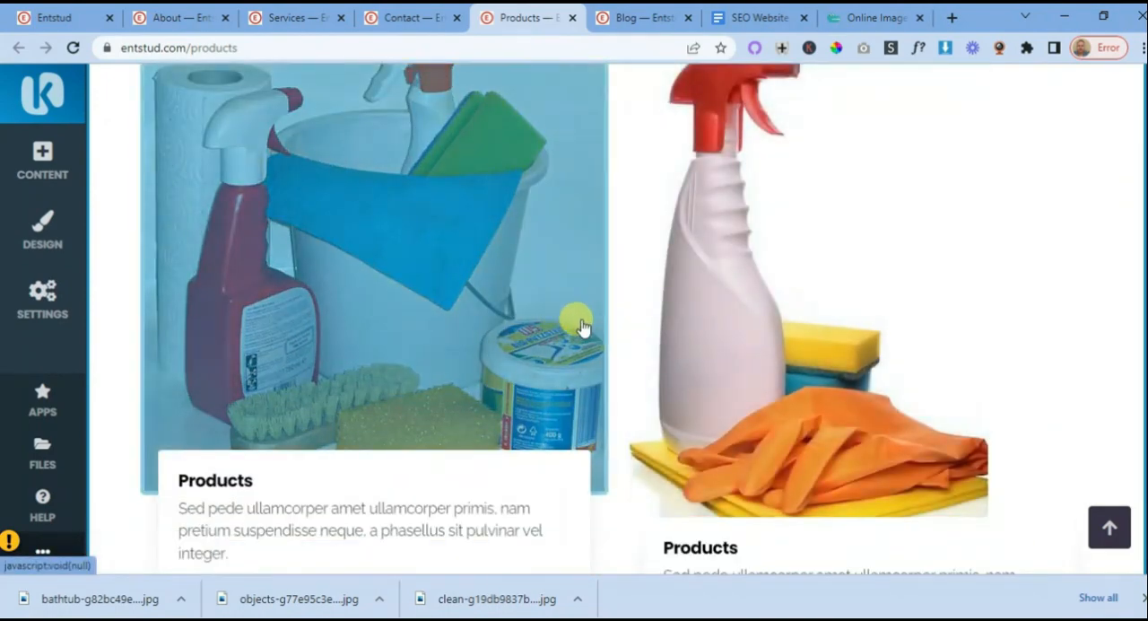
{"action": "scroll", "coordinate": [579, 325], "scroll_direction": "down", "scroll_amount": 2}
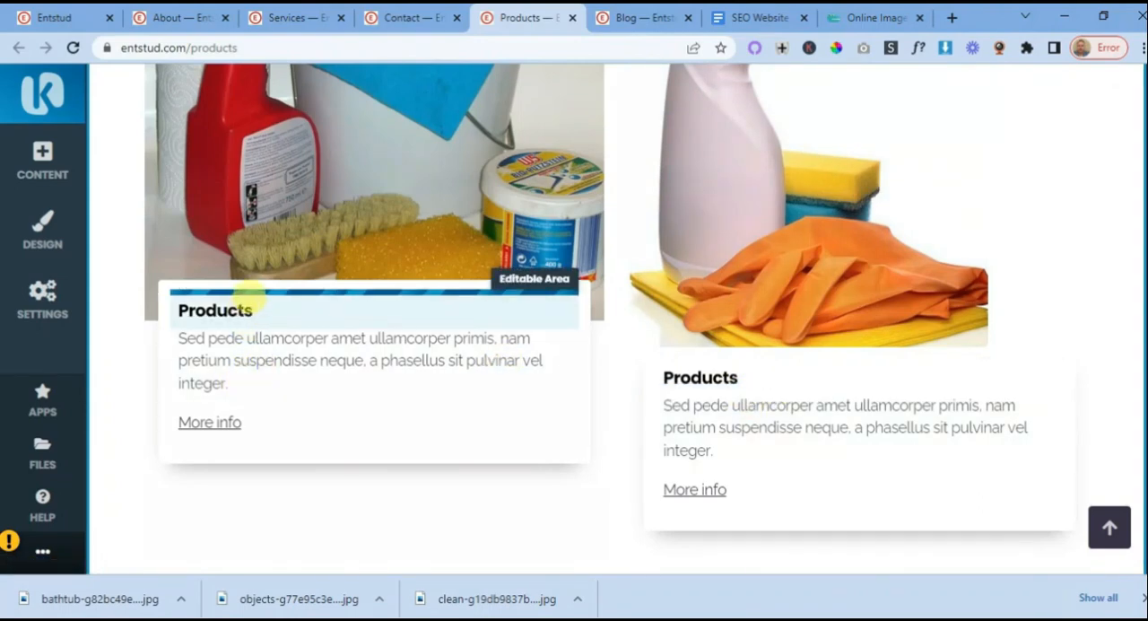
{"action": "left_click", "coordinate": [252, 309]}
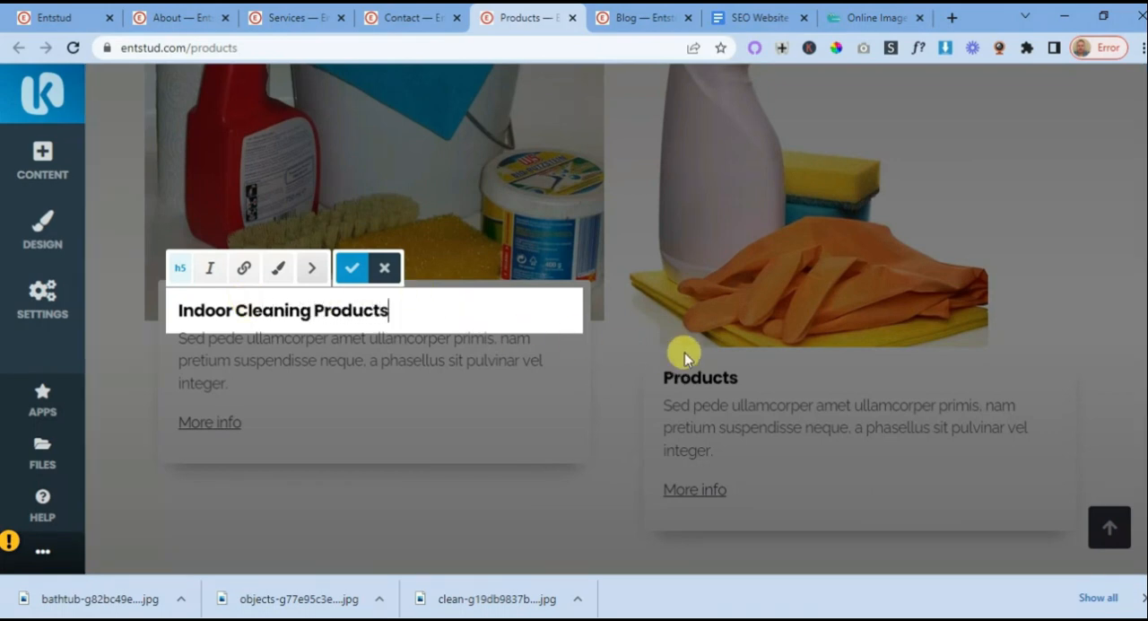
- Open the heading of the card under the spray bottle photo for editing
{"action": "left_click", "coordinate": [710, 375]}
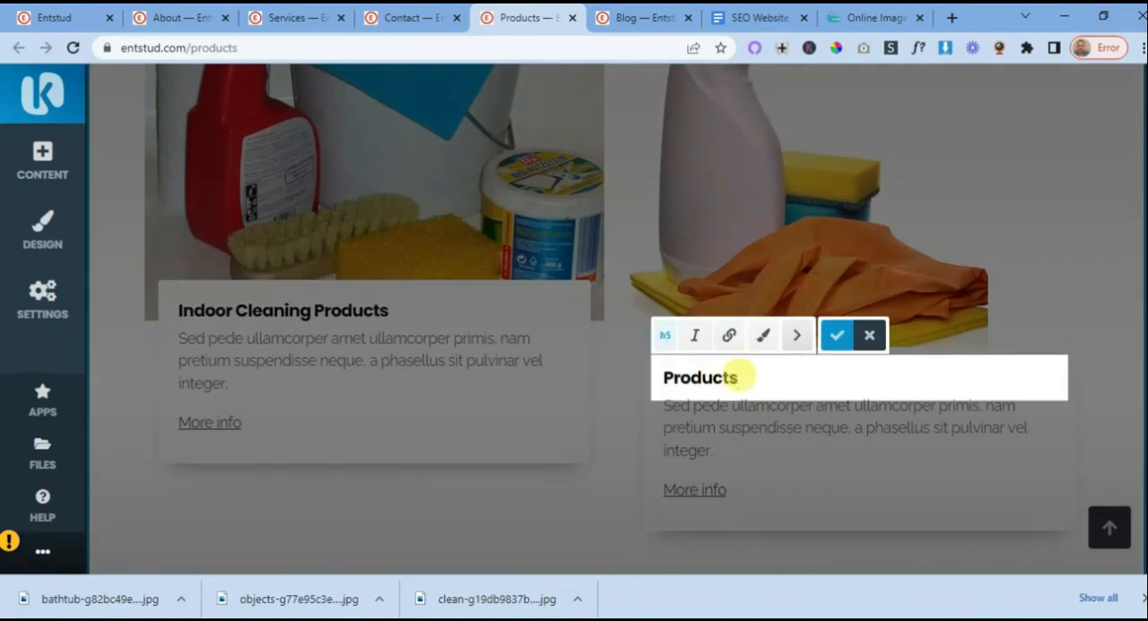
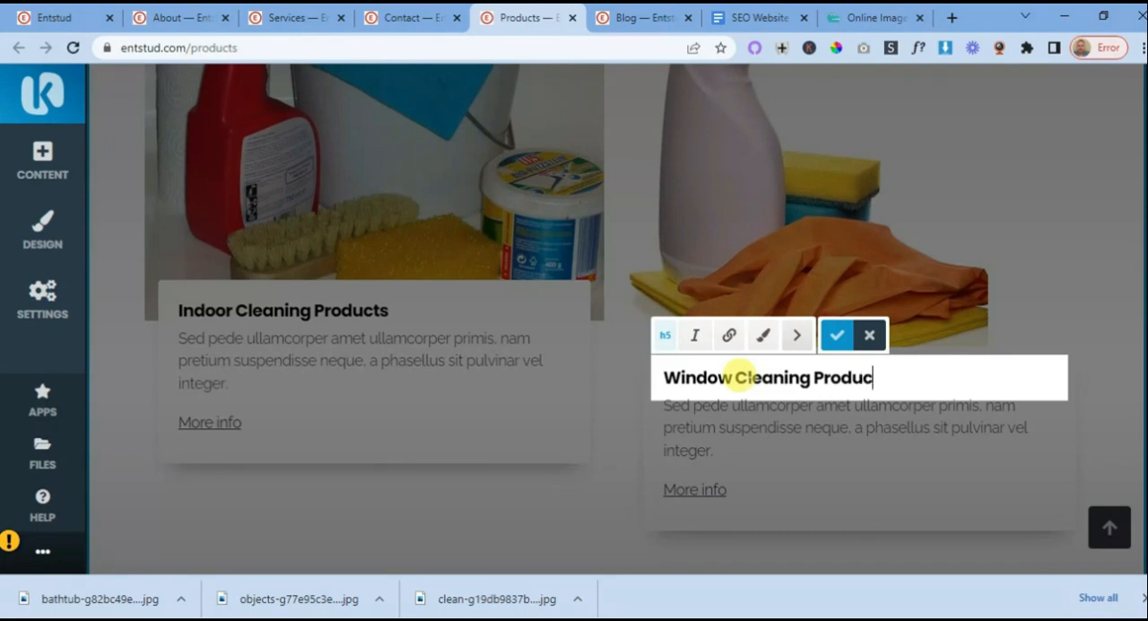
- Set the heading of the card under the spray bottle photo to "Window Cleaning Products" and save it
{"action": "left_click", "coordinate": [835, 336]}
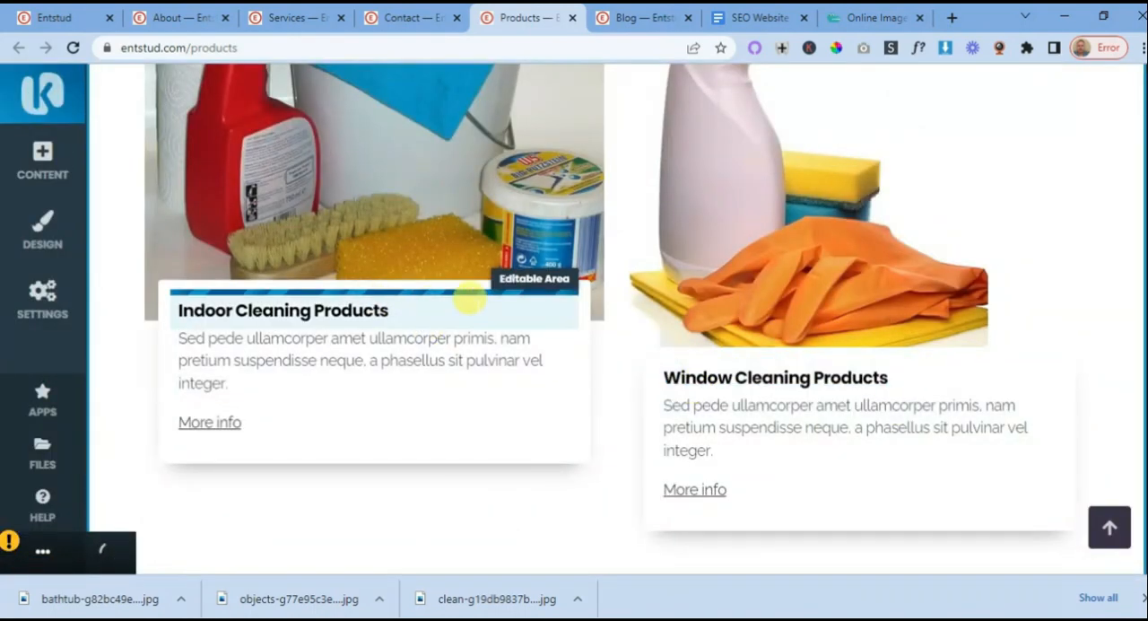
{"action": "left_click", "coordinate": [481, 308]}
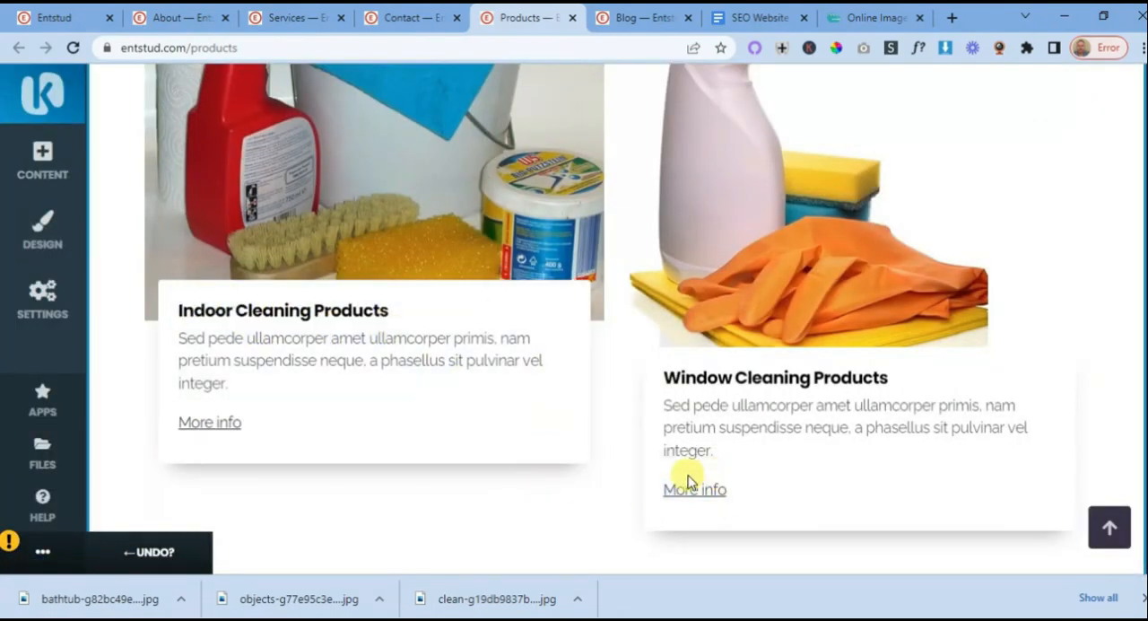
- Remove the "More info" links from the Window Cleaning Products and Indoor Cleaning Products cards
{"action": "left_click", "coordinate": [705, 490]}
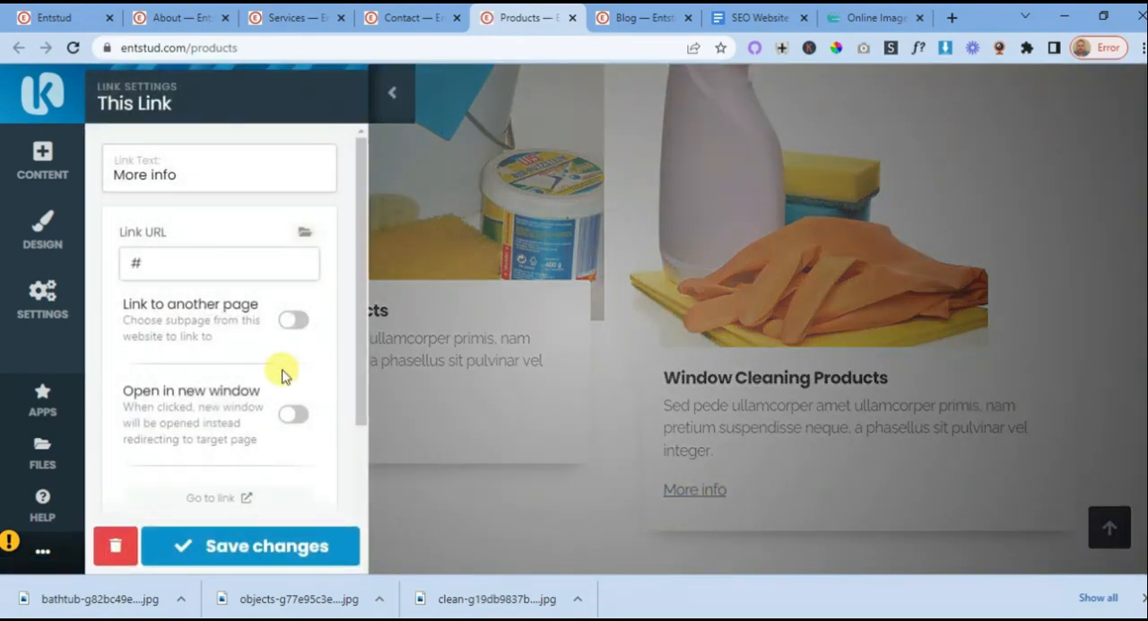
{"action": "scroll", "coordinate": [193, 312], "scroll_direction": "down", "scroll_amount": 5}
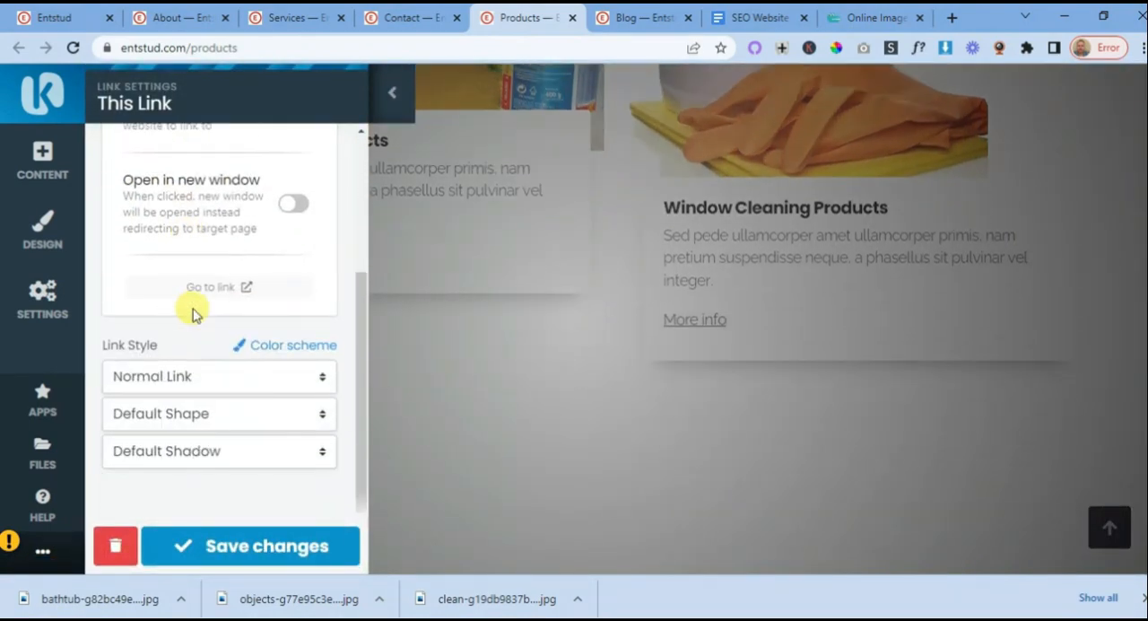
{"action": "left_click", "coordinate": [115, 545]}
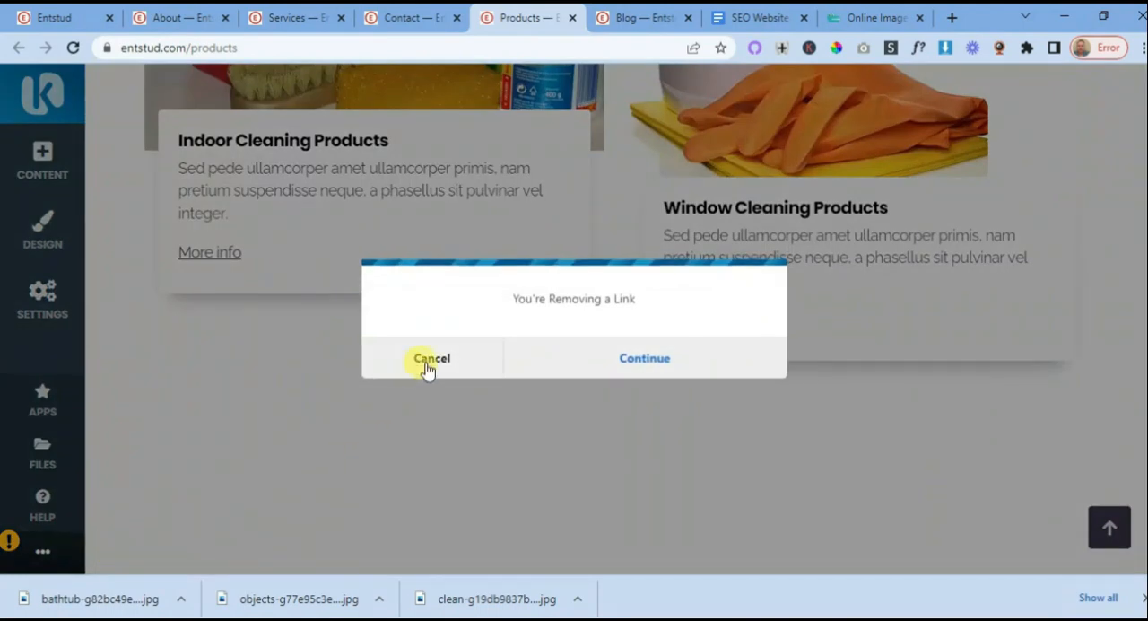
{"action": "left_click", "coordinate": [644, 367]}
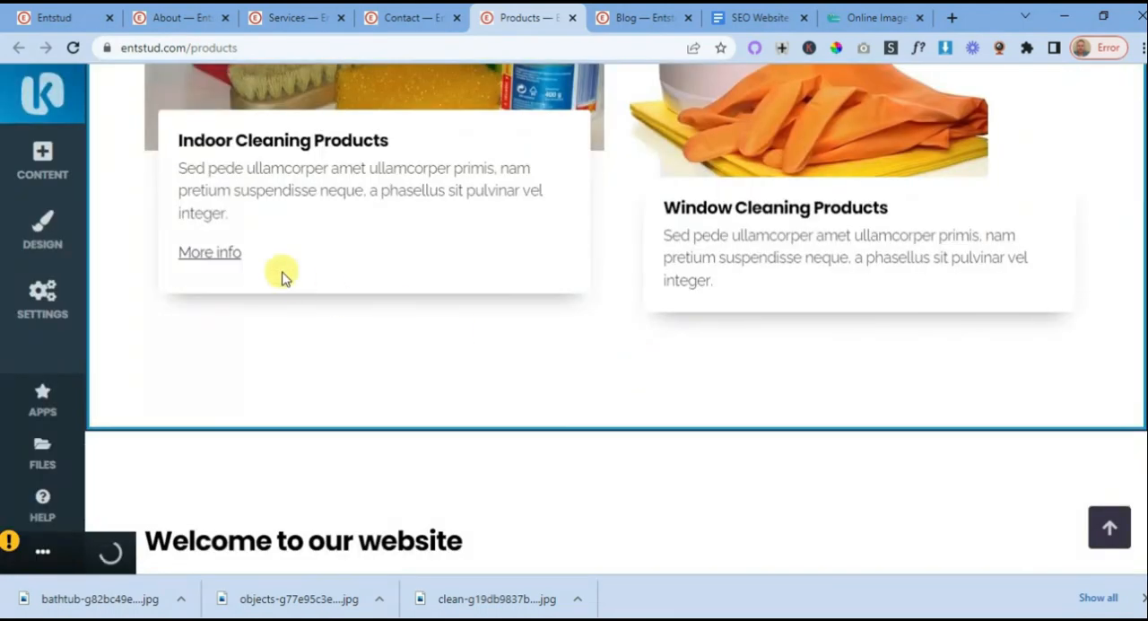
{"action": "left_click", "coordinate": [220, 255]}
{"action": "scroll", "coordinate": [210, 281], "scroll_direction": "down", "scroll_amount": 5}
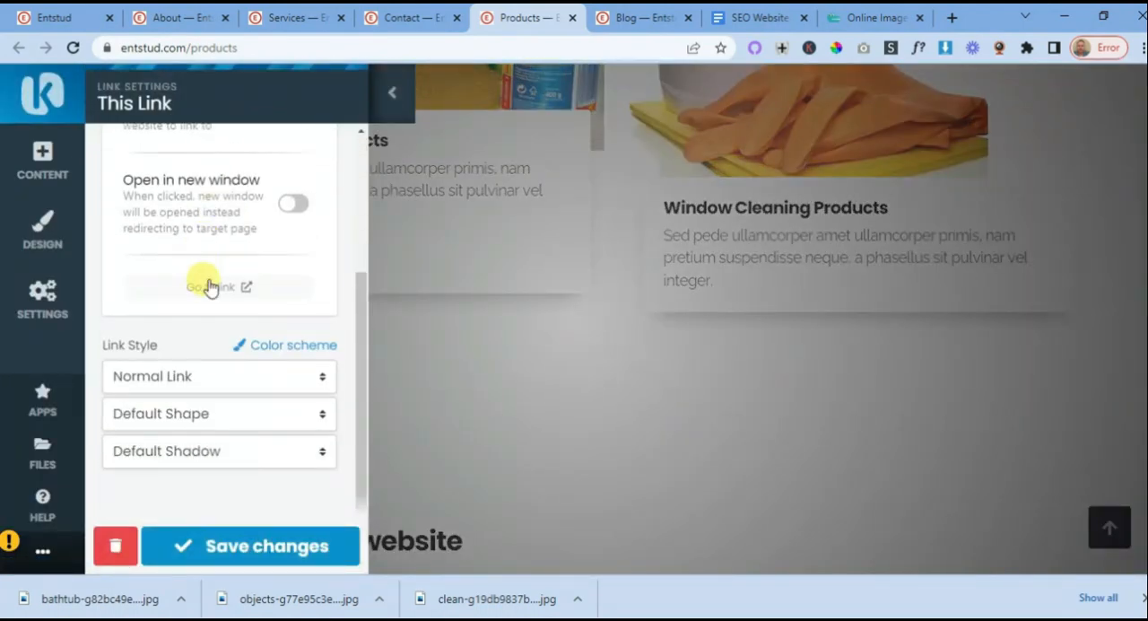
{"action": "left_click", "coordinate": [119, 538]}
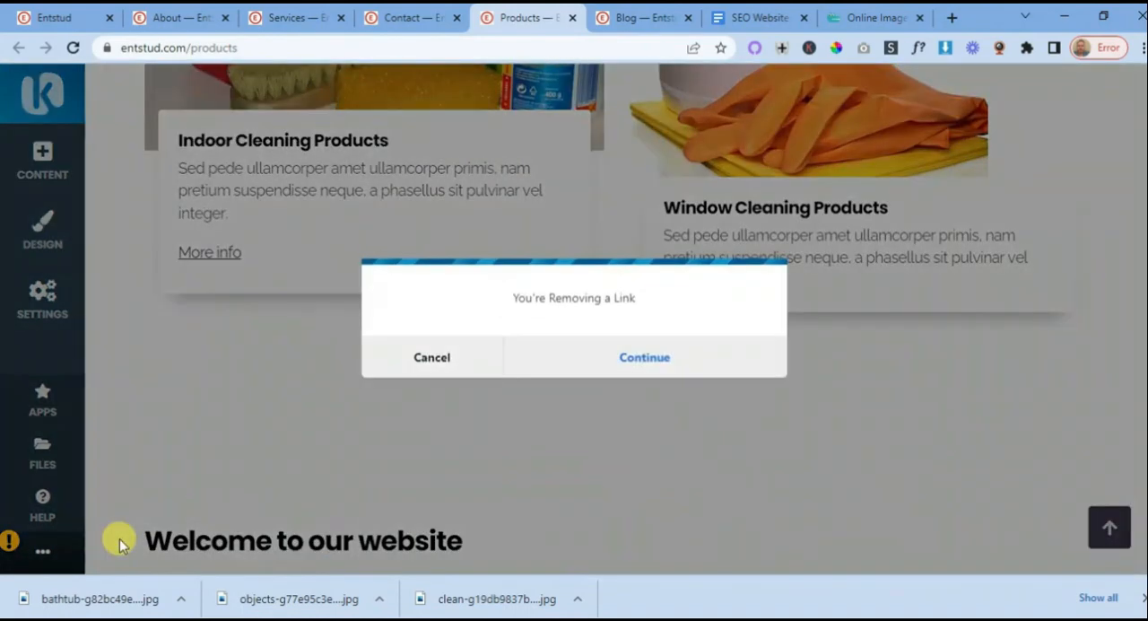
{"action": "left_click", "coordinate": [646, 358]}
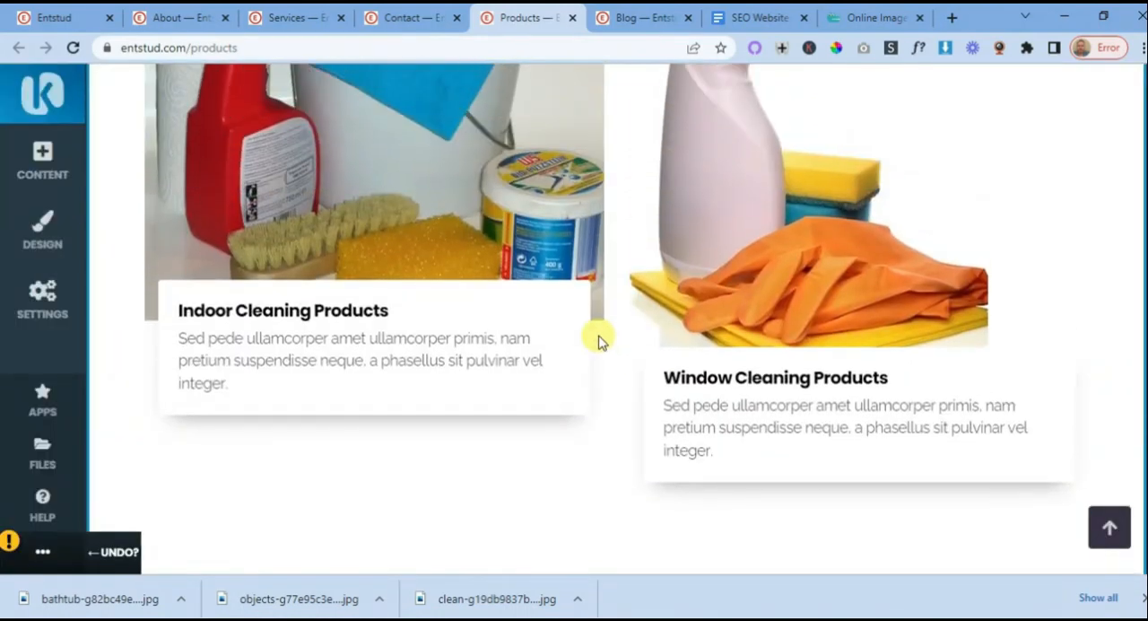
- Change the section heading above the two product cards to "Cleaning Products" and save it
{"action": "scroll", "coordinate": [579, 345], "scroll_direction": "up", "scroll_amount": 3}
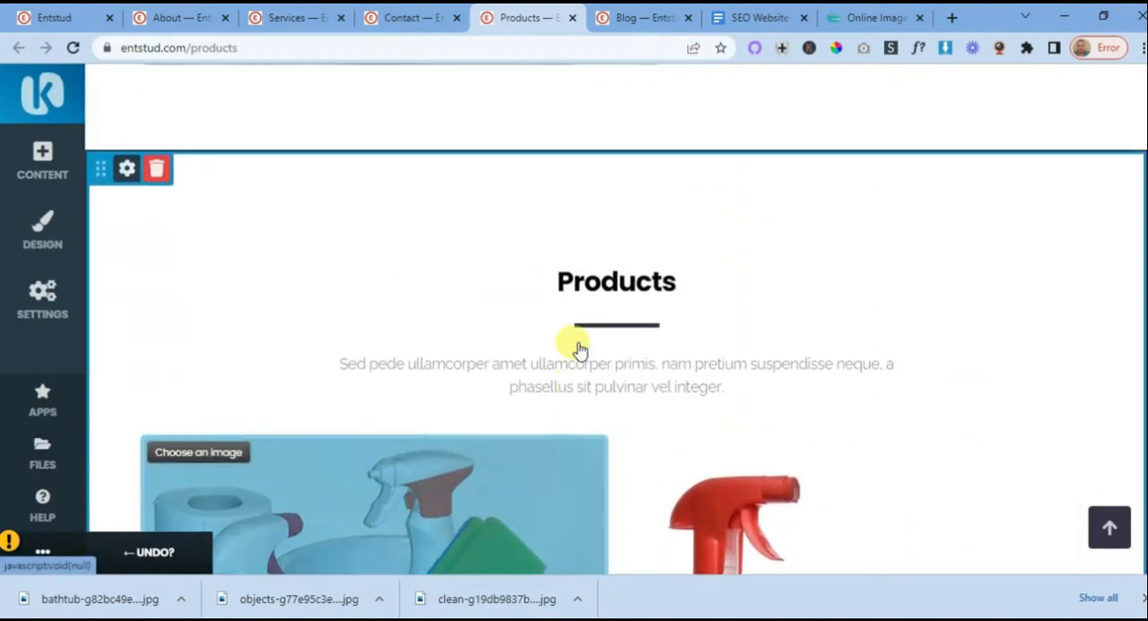
{"action": "scroll", "coordinate": [578, 347], "scroll_direction": "down", "scroll_amount": 6}
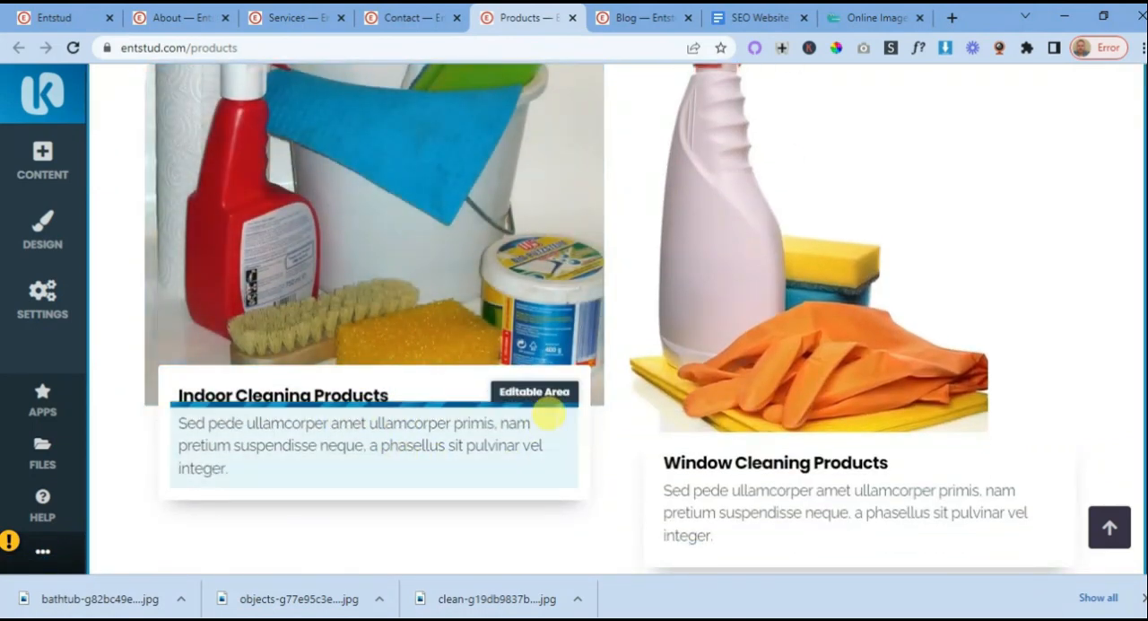
{"action": "scroll", "coordinate": [545, 366], "scroll_direction": "up", "scroll_amount": 2}
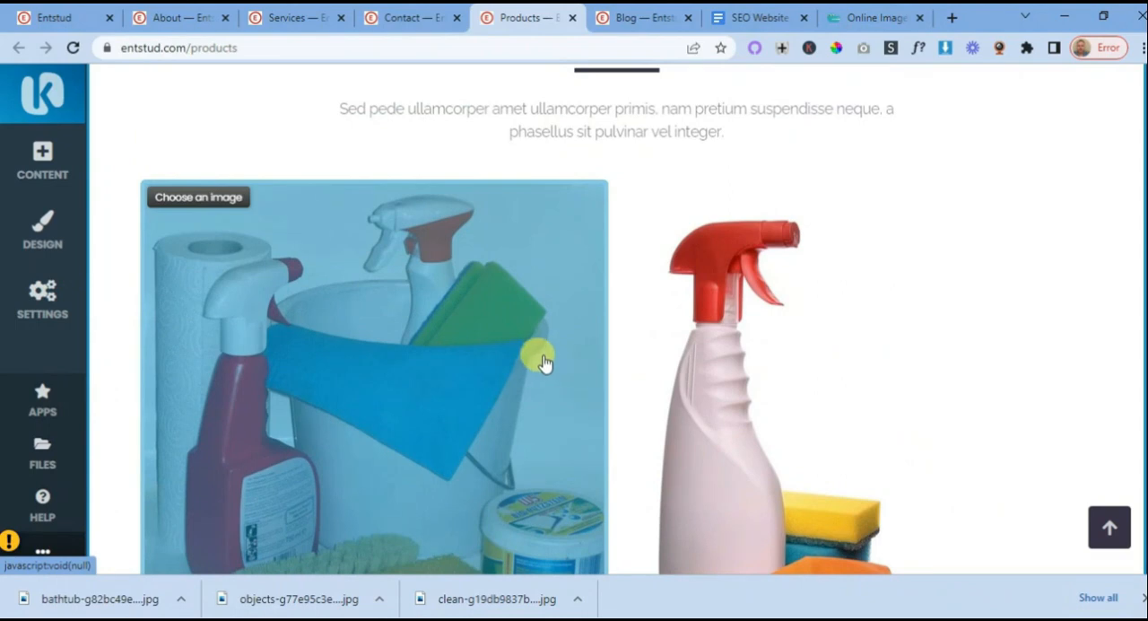
{"action": "scroll", "coordinate": [542, 362], "scroll_direction": "up", "scroll_amount": 2}
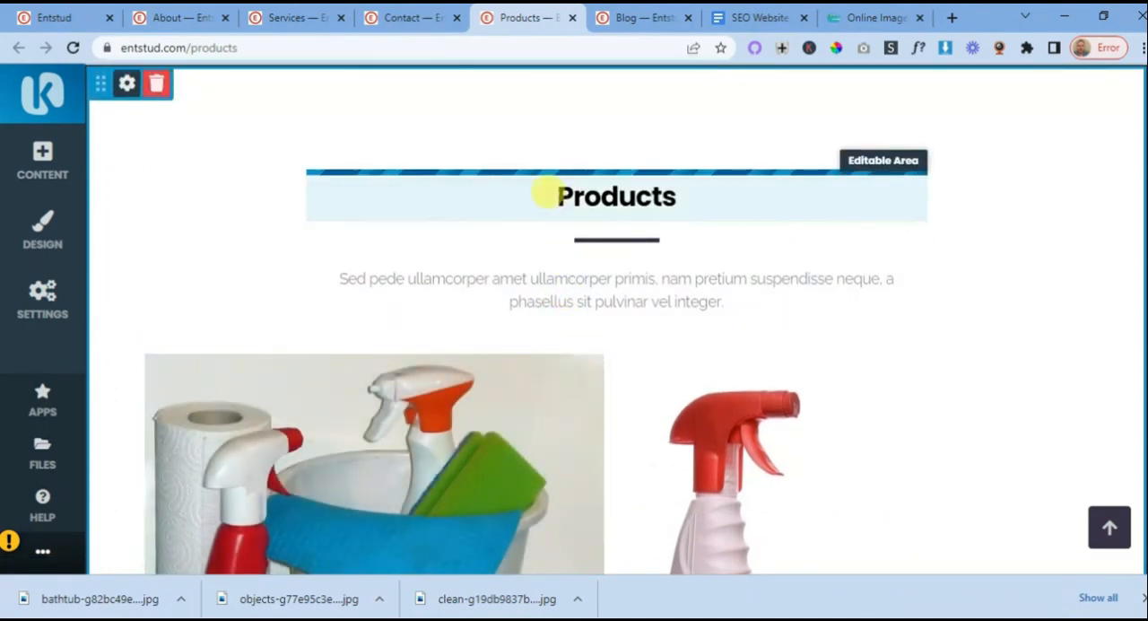
{"action": "left_click", "coordinate": [555, 195]}
{"action": "type", "text": "Cleaning"}
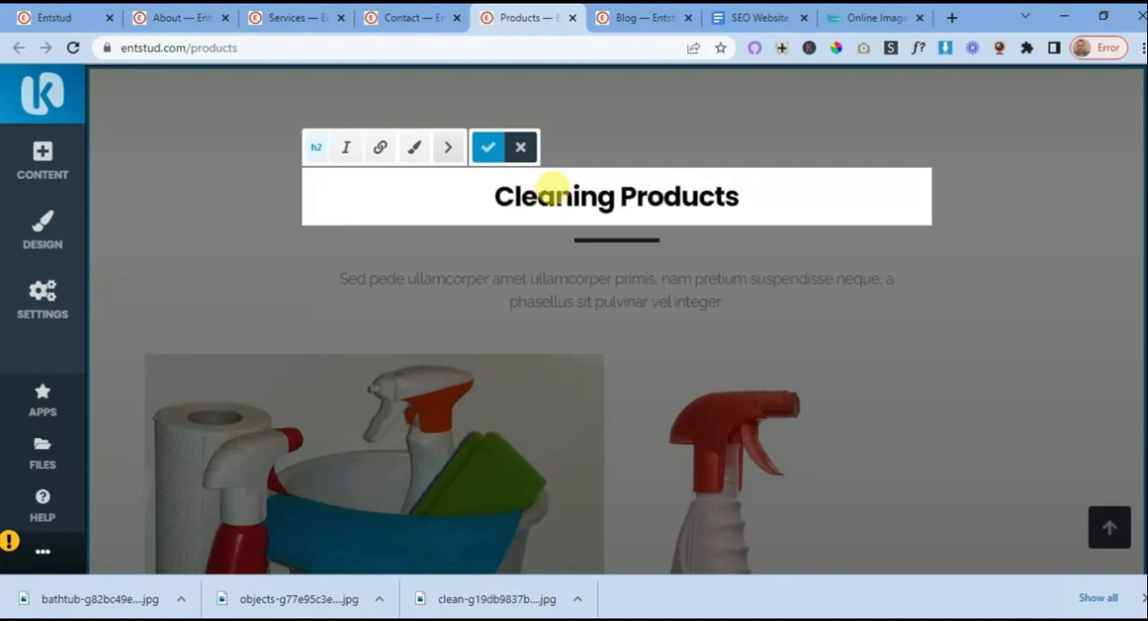
{"action": "left_click", "coordinate": [486, 146]}
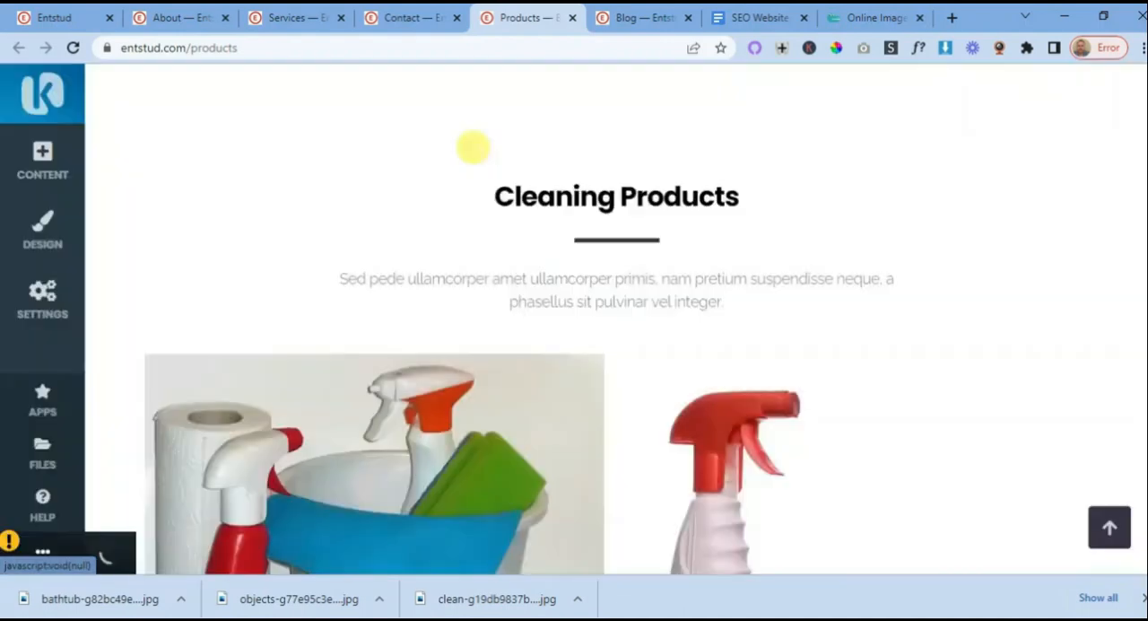
- Apply a darker text colour to the description paragraph under the Cleaning Products heading and save it
{"action": "scroll", "coordinate": [605, 238], "scroll_direction": "down", "scroll_amount": 3}
{"action": "scroll", "coordinate": [605, 236], "scroll_direction": "up", "scroll_amount": 2}
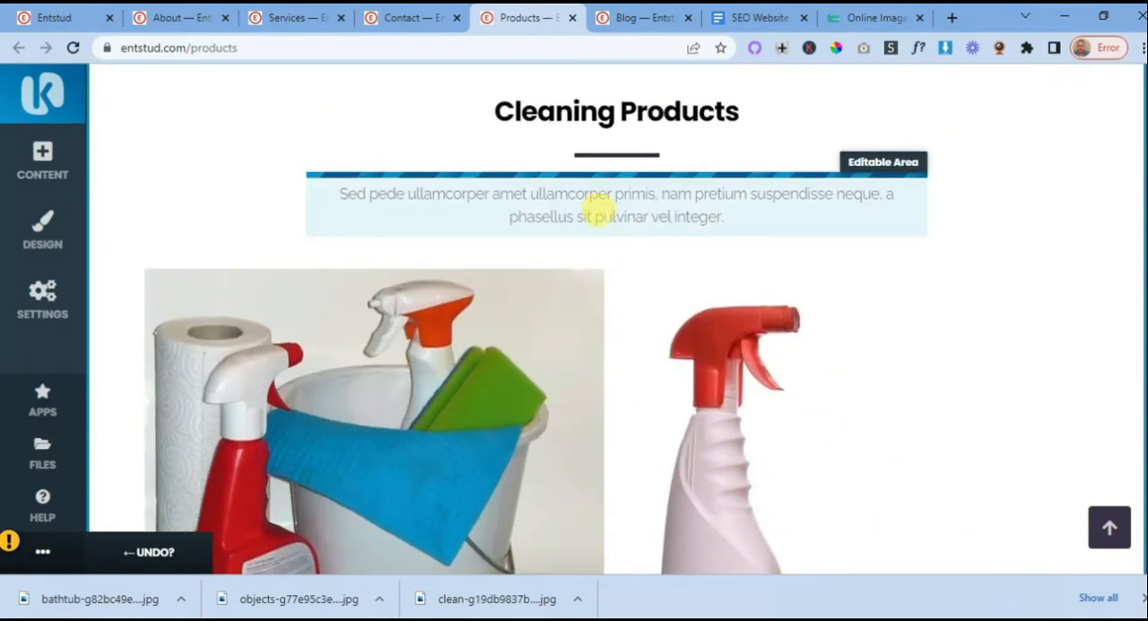
{"action": "left_click", "coordinate": [605, 215]}
{"action": "triple_click", "coordinate": [523, 202]}
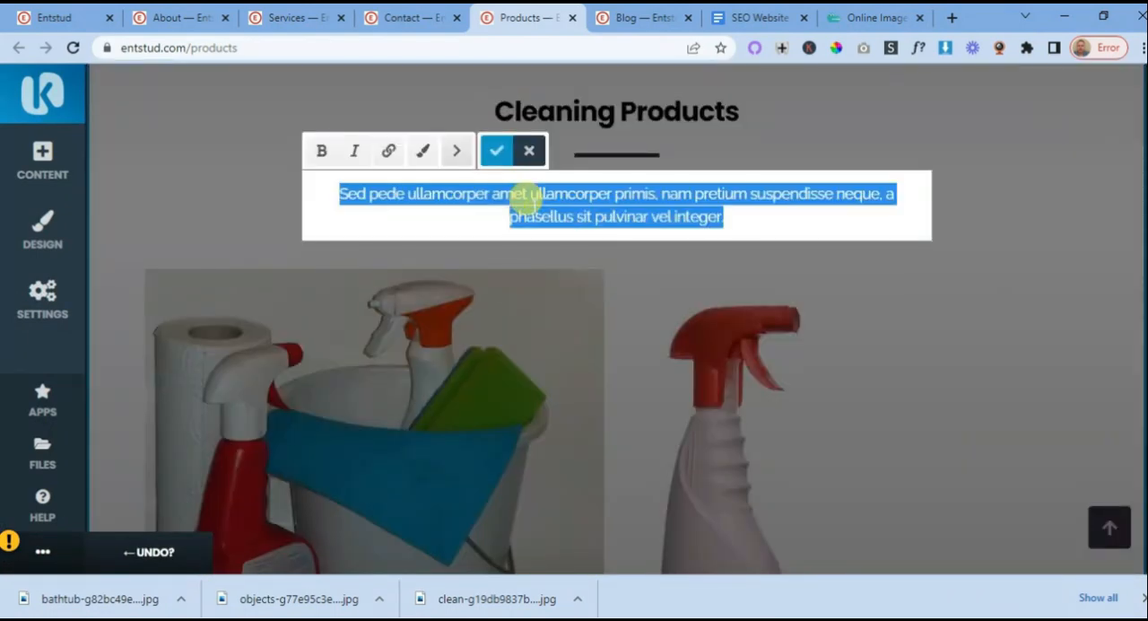
{"action": "left_click", "coordinate": [422, 151]}
{"action": "left_click", "coordinate": [464, 258]}
{"action": "left_click", "coordinate": [499, 295]}
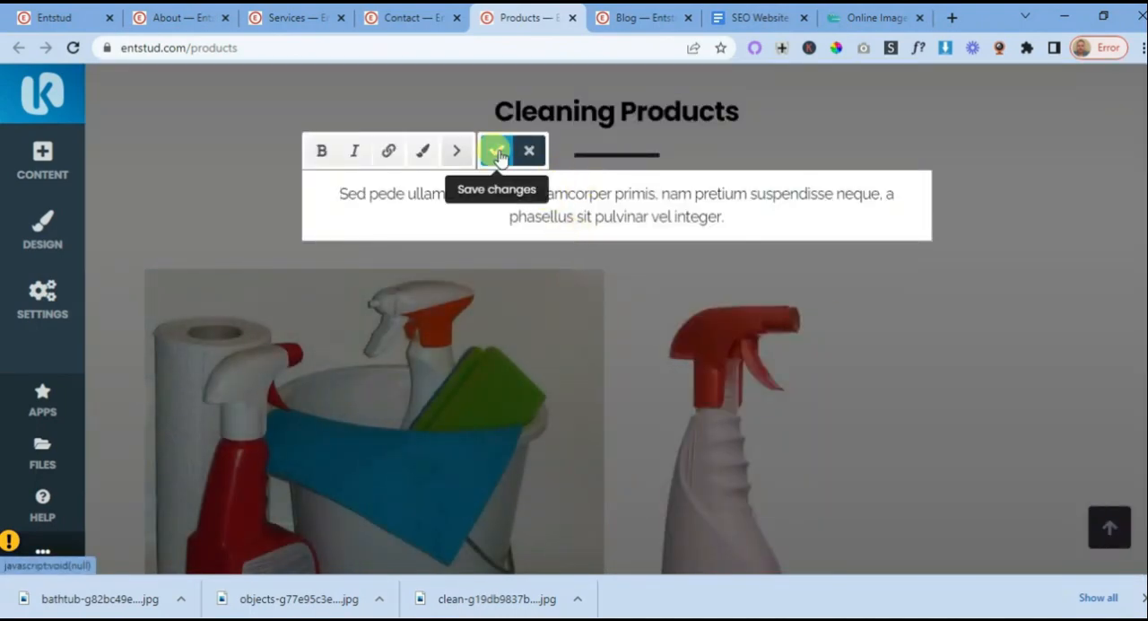
{"action": "left_click", "coordinate": [499, 160]}
- Add the dark Call to Action block with a one-line heading and Buy Now button below the product cards and remove the "Welcome to our website" block
{"action": "scroll", "coordinate": [659, 283], "scroll_direction": "down", "scroll_amount": 3}
{"action": "scroll", "coordinate": [655, 285], "scroll_direction": "down", "scroll_amount": 5}
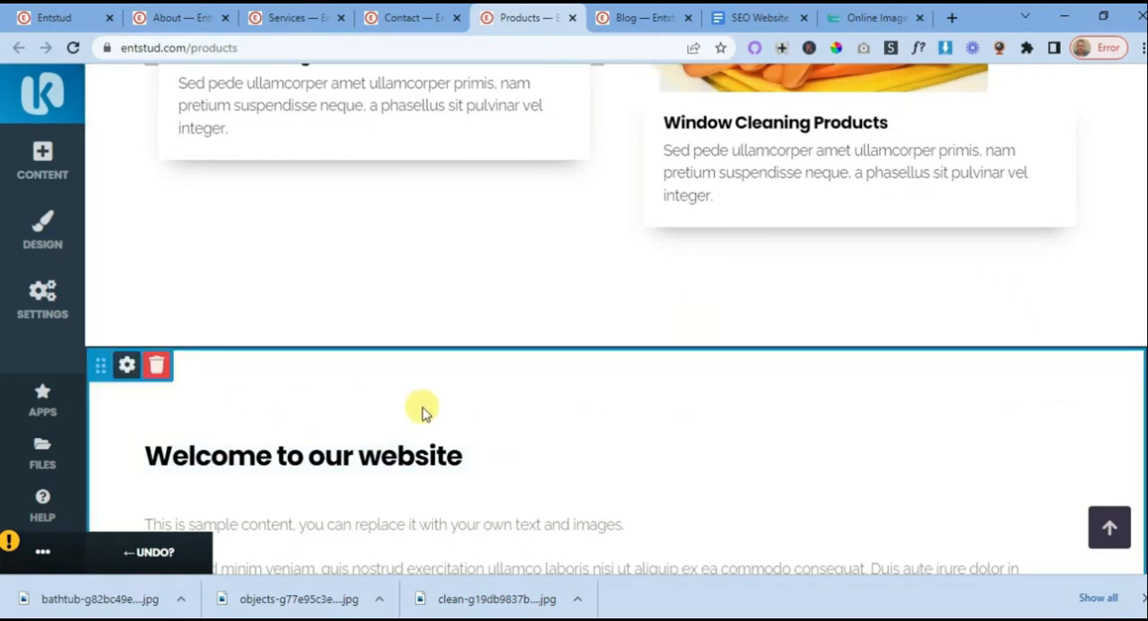
{"action": "scroll", "coordinate": [453, 410], "scroll_direction": "up", "scroll_amount": 3}
{"action": "scroll", "coordinate": [457, 414], "scroll_direction": "up", "scroll_amount": 6}
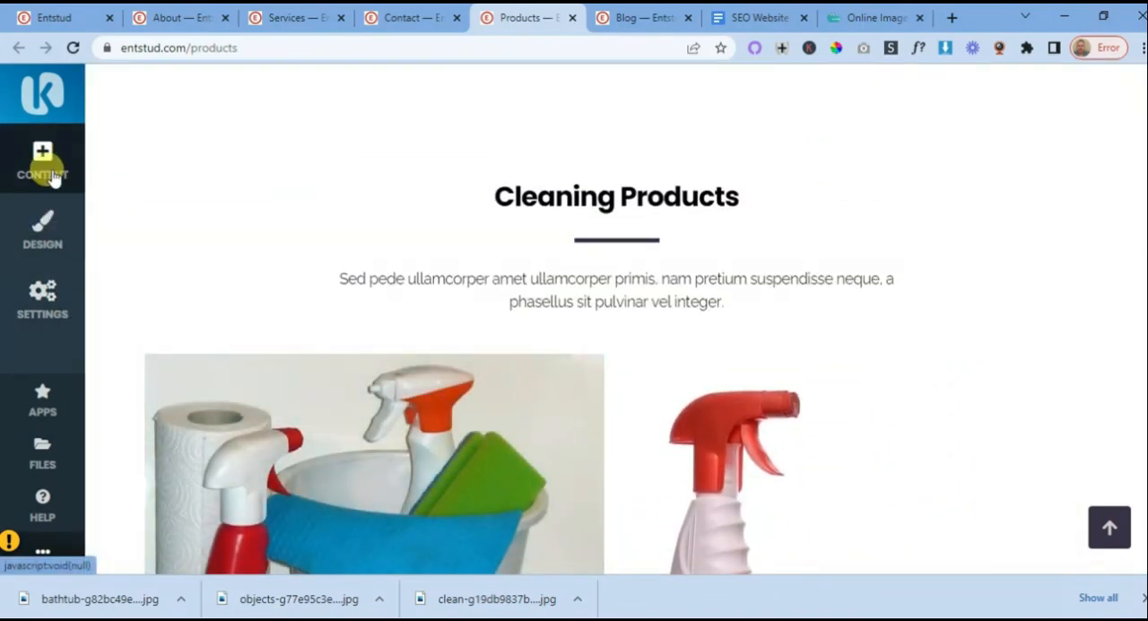
{"action": "scroll", "coordinate": [538, 314], "scroll_direction": "down", "scroll_amount": 4}
{"action": "scroll", "coordinate": [550, 329], "scroll_direction": "down", "scroll_amount": 6}
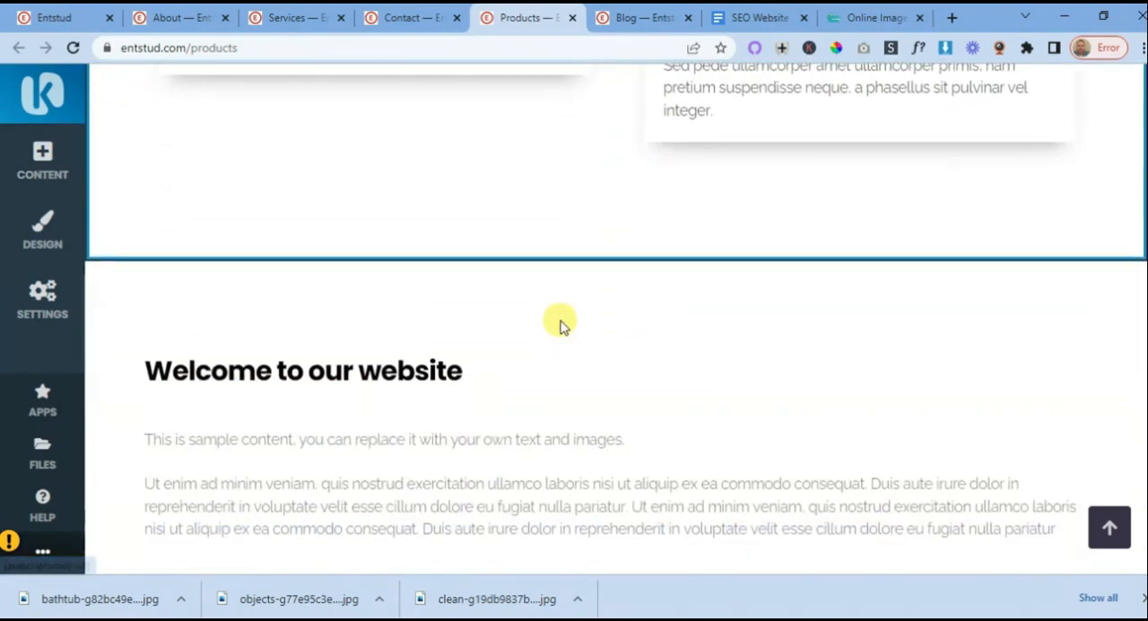
{"action": "left_click", "coordinate": [616, 262]}
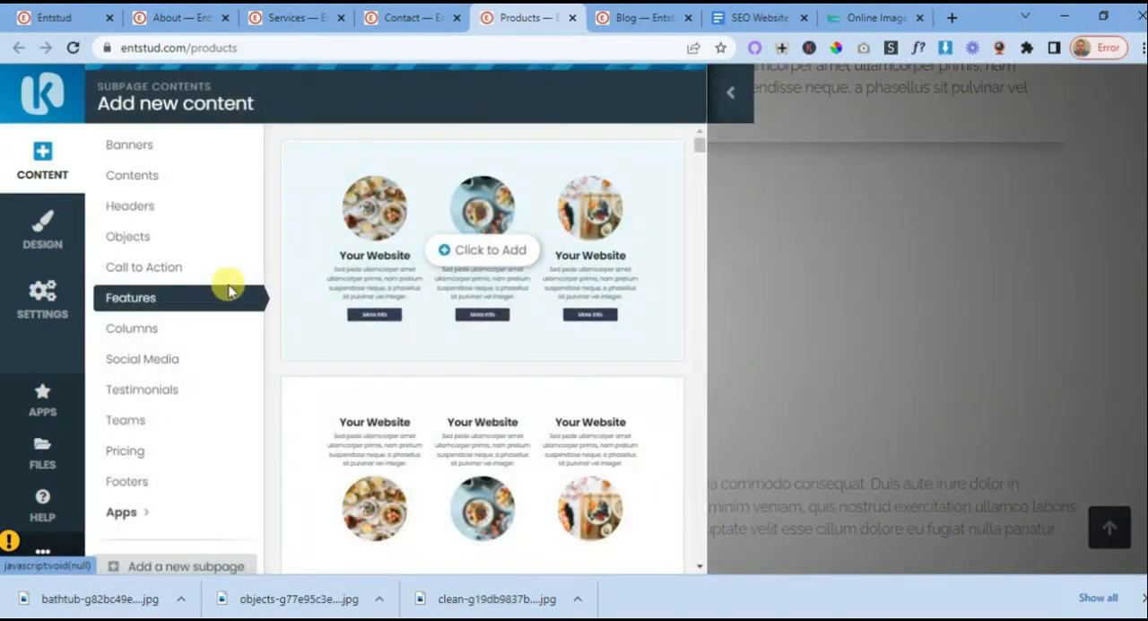
{"action": "left_click", "coordinate": [172, 267]}
{"action": "scroll", "coordinate": [453, 269], "scroll_direction": "down", "scroll_amount": 5}
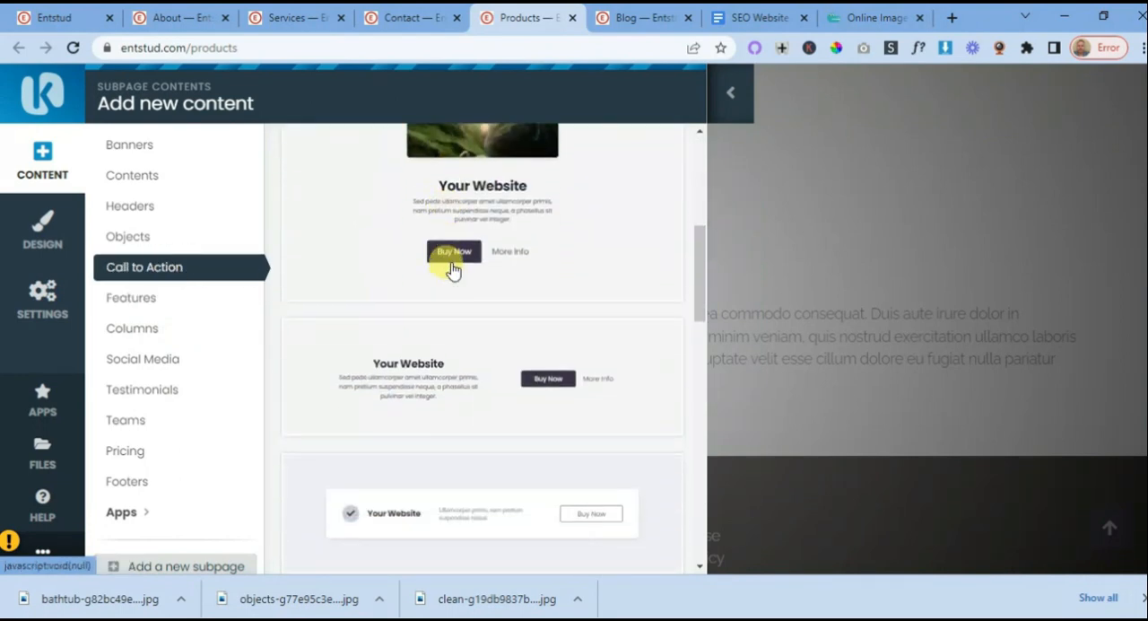
{"action": "scroll", "coordinate": [449, 260], "scroll_direction": "up", "scroll_amount": 3}
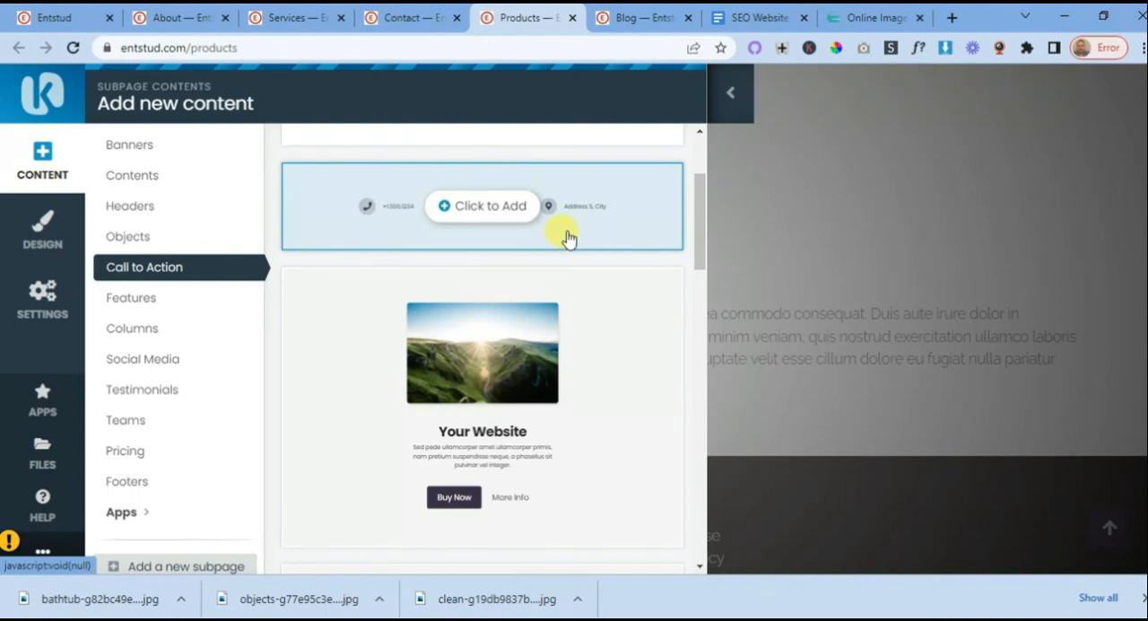
{"action": "scroll", "coordinate": [540, 251], "scroll_direction": "down", "scroll_amount": 4}
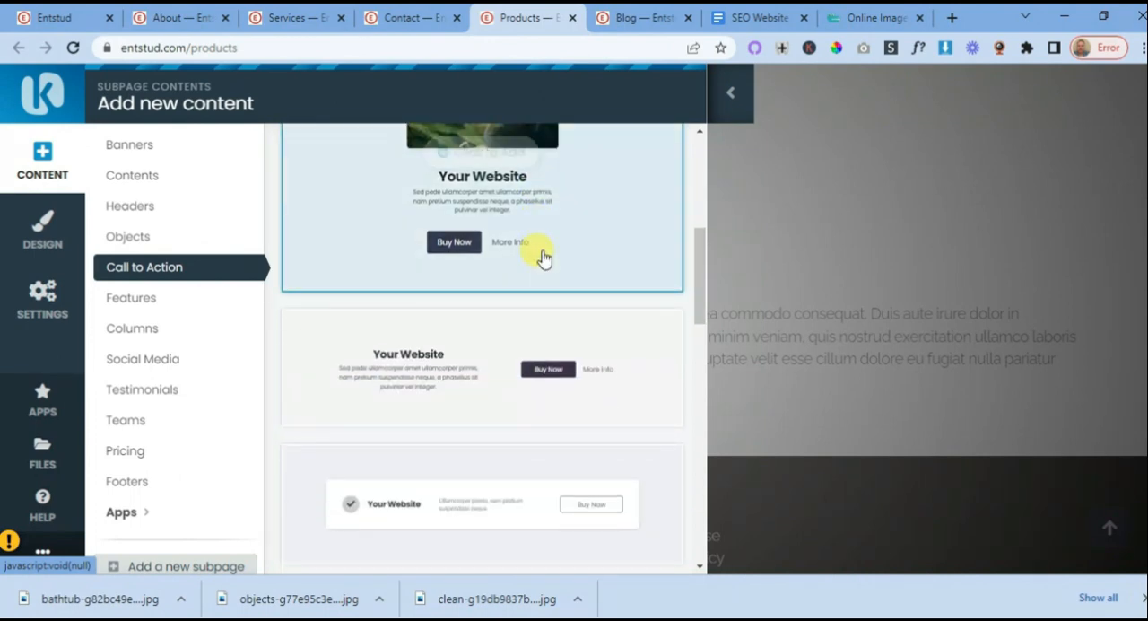
{"action": "scroll", "coordinate": [524, 308], "scroll_direction": "down", "scroll_amount": 6}
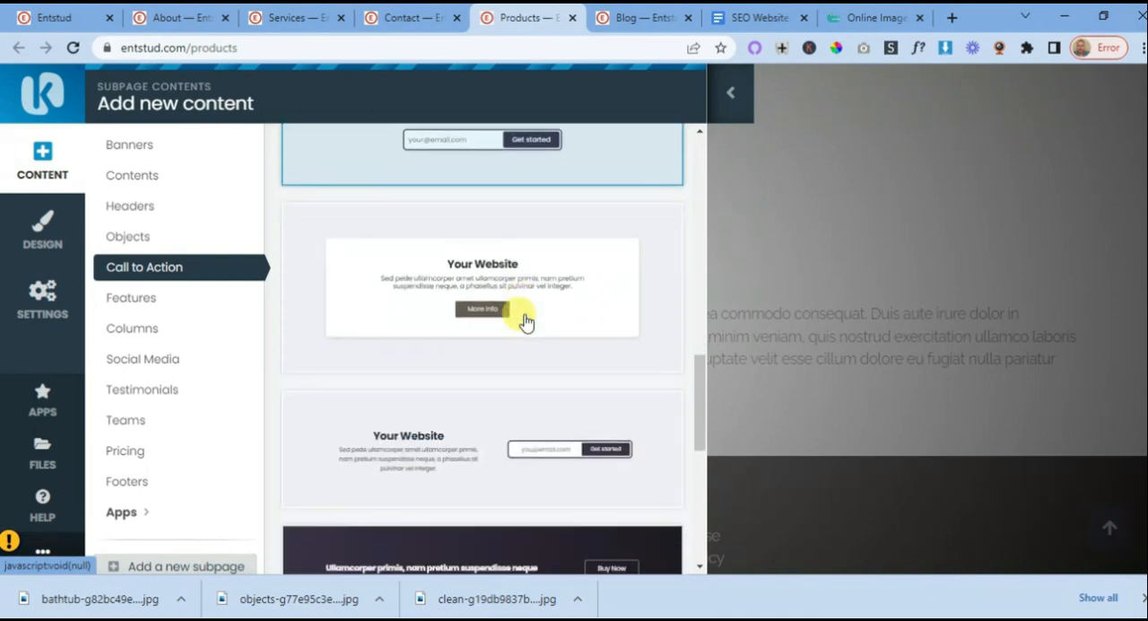
{"action": "scroll", "coordinate": [524, 321], "scroll_direction": "down", "scroll_amount": 2}
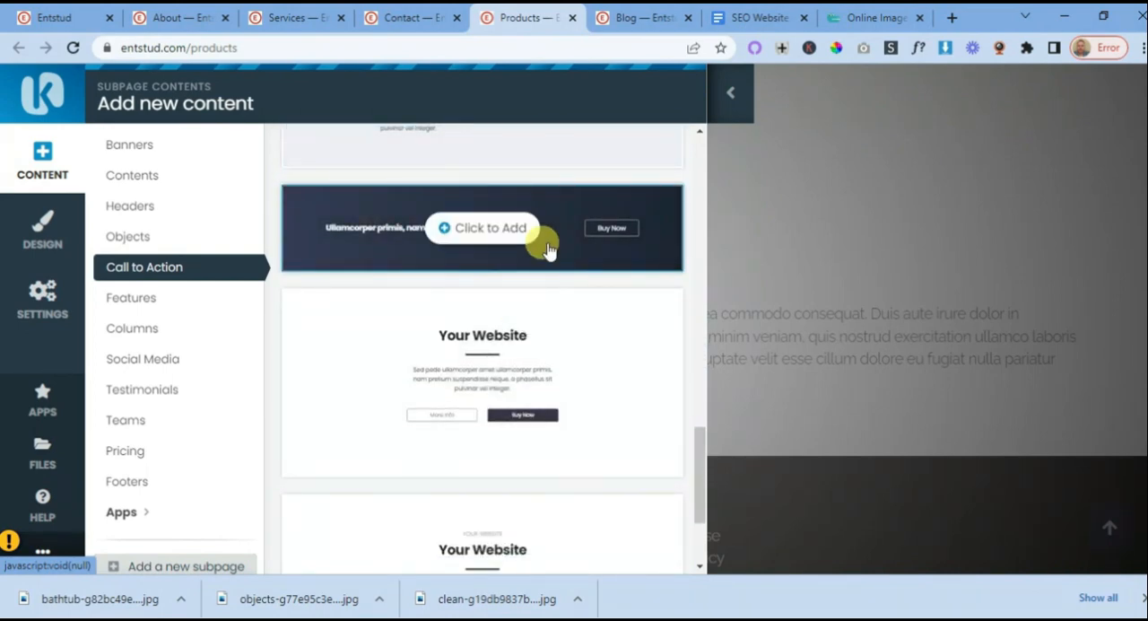
{"action": "left_click", "coordinate": [466, 229]}
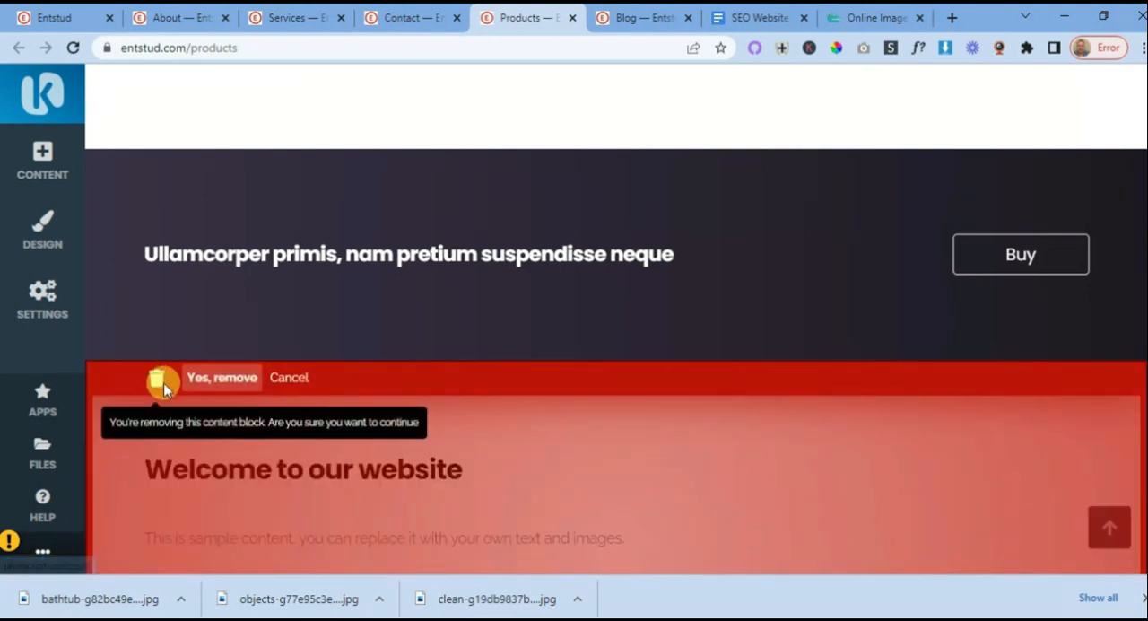
{"action": "left_click", "coordinate": [224, 378]}
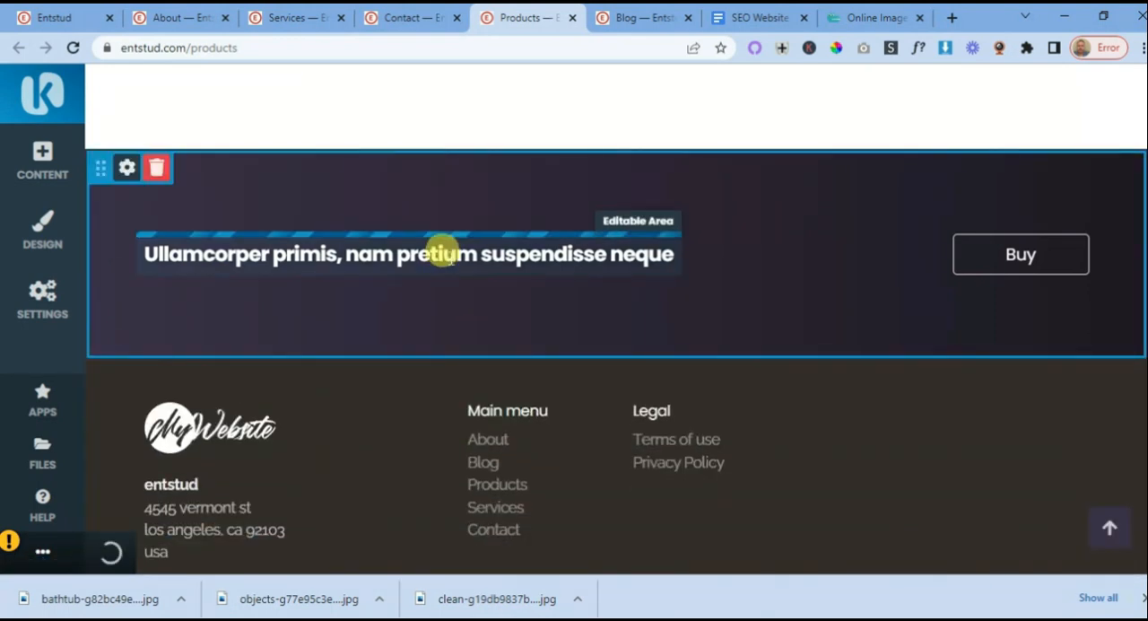
- Copy "Got questions we have answers" from the SEO Website Planning 101 document and return to the Products page
{"action": "left_click", "coordinate": [764, 18]}
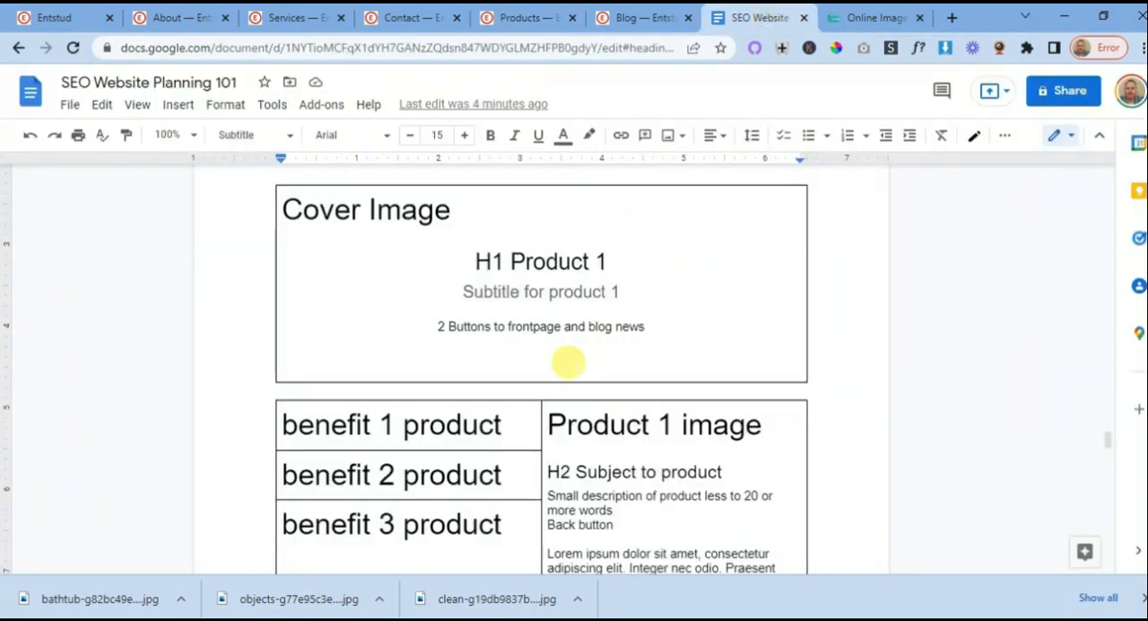
{"action": "scroll", "coordinate": [569, 362], "scroll_direction": "down", "scroll_amount": 5}
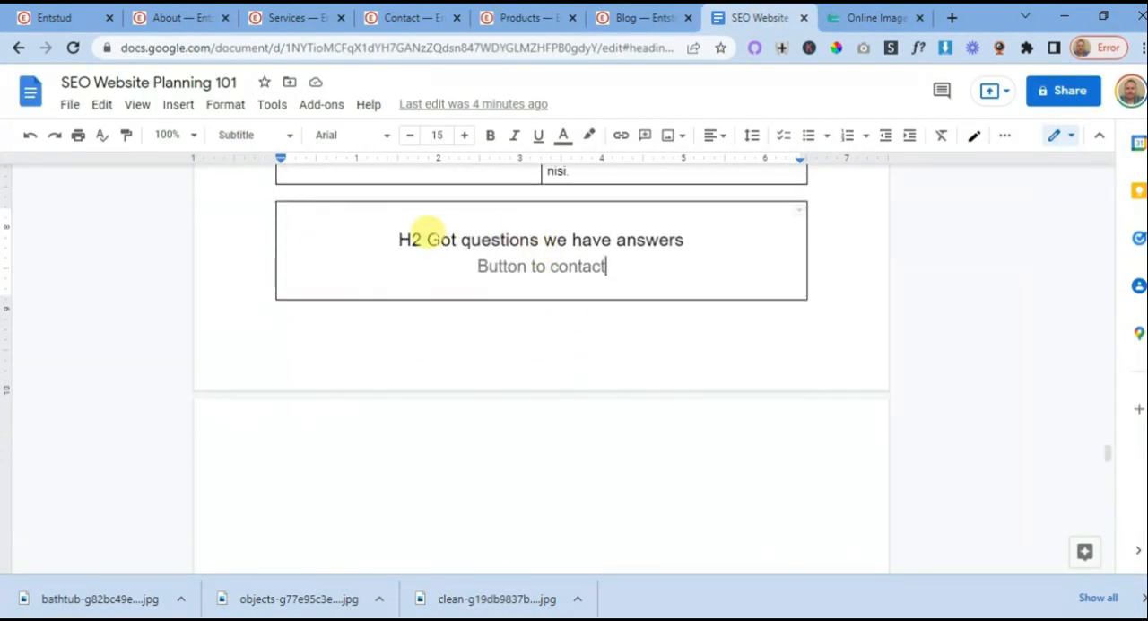
{"action": "left_click_drag", "start_coordinate": [426, 235], "coordinate": [695, 229]}
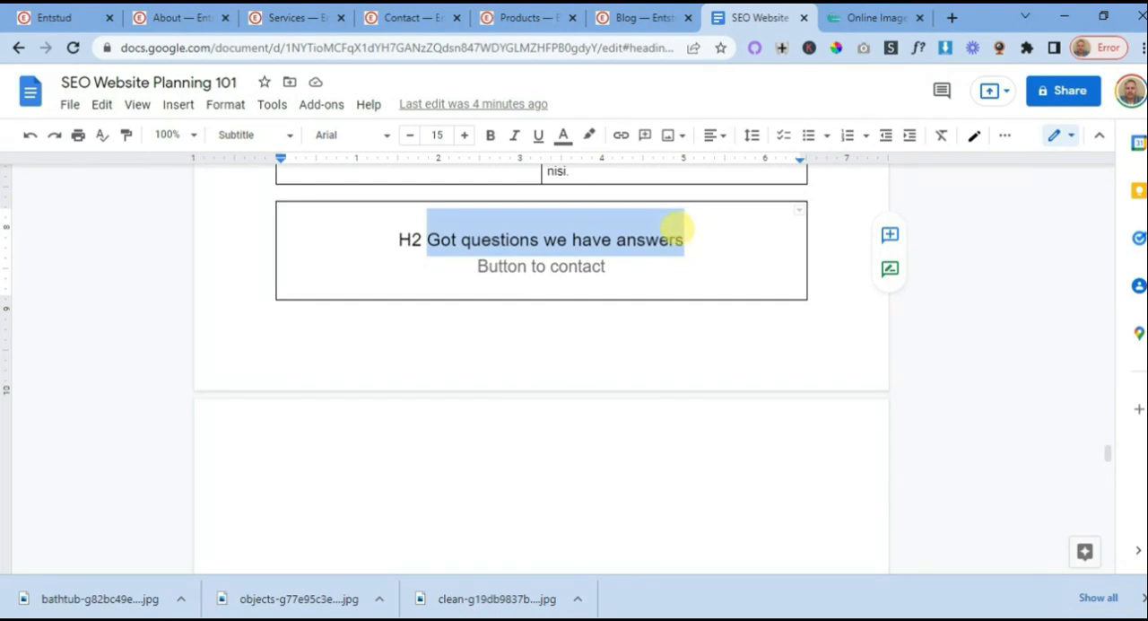
{"action": "right_click", "coordinate": [605, 243]}
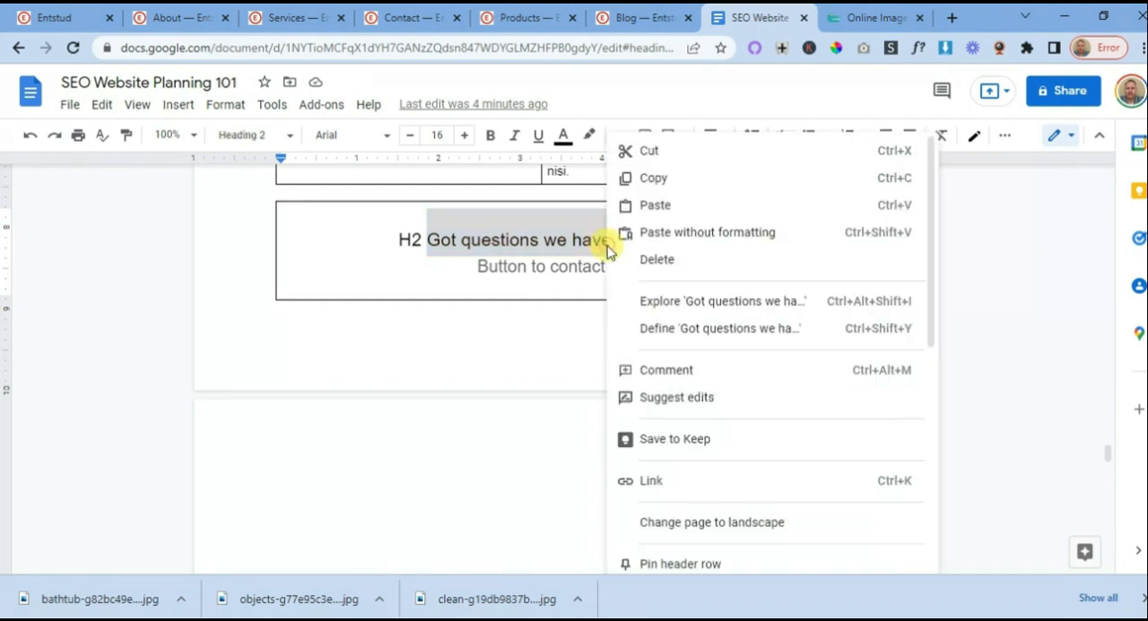
{"action": "left_click", "coordinate": [654, 180]}
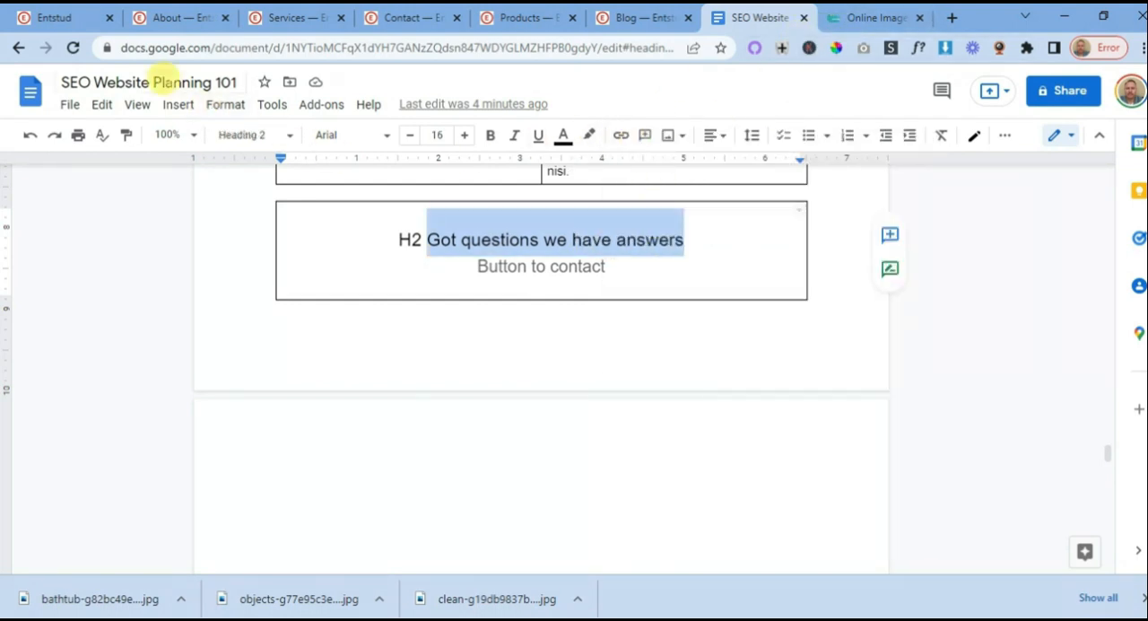
{"action": "left_click", "coordinate": [520, 18]}
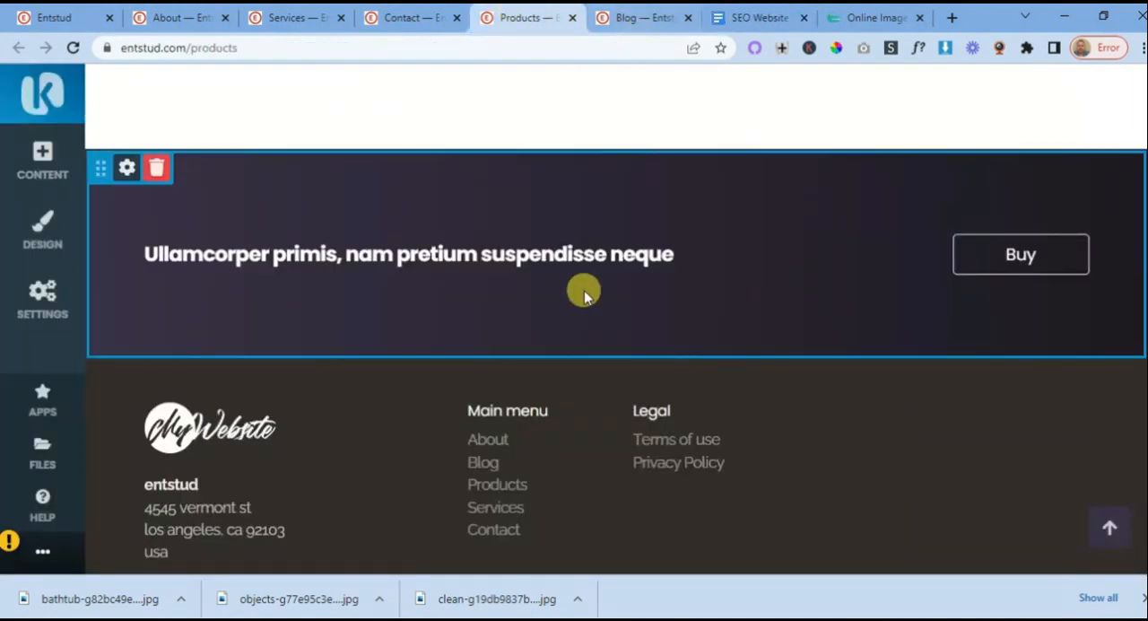
- Replace the call-to-action block's placeholder heading with "Got questions we have answers" and save it
{"action": "left_click", "coordinate": [475, 241]}
{"action": "right_click", "coordinate": [477, 243]}
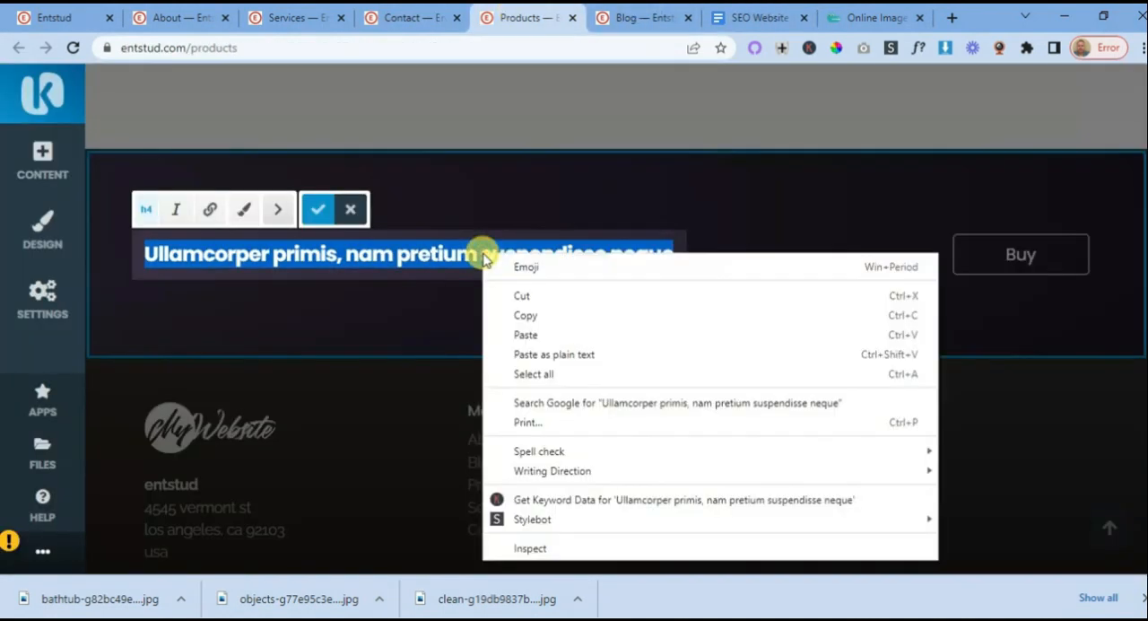
{"action": "left_click", "coordinate": [526, 334]}
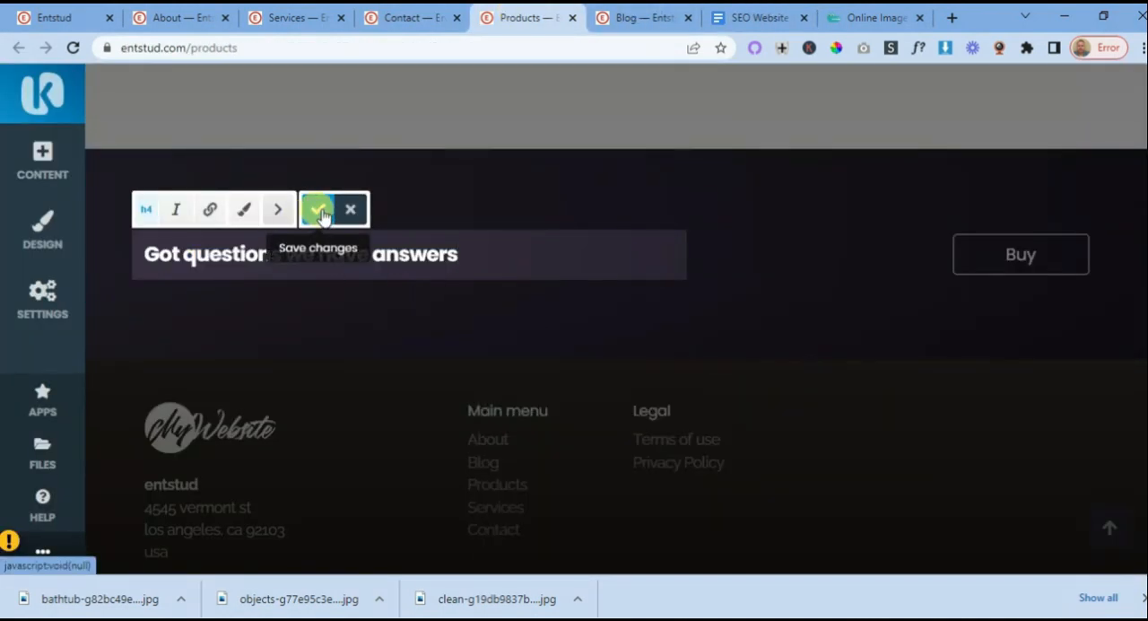
{"action": "left_click", "coordinate": [318, 209]}
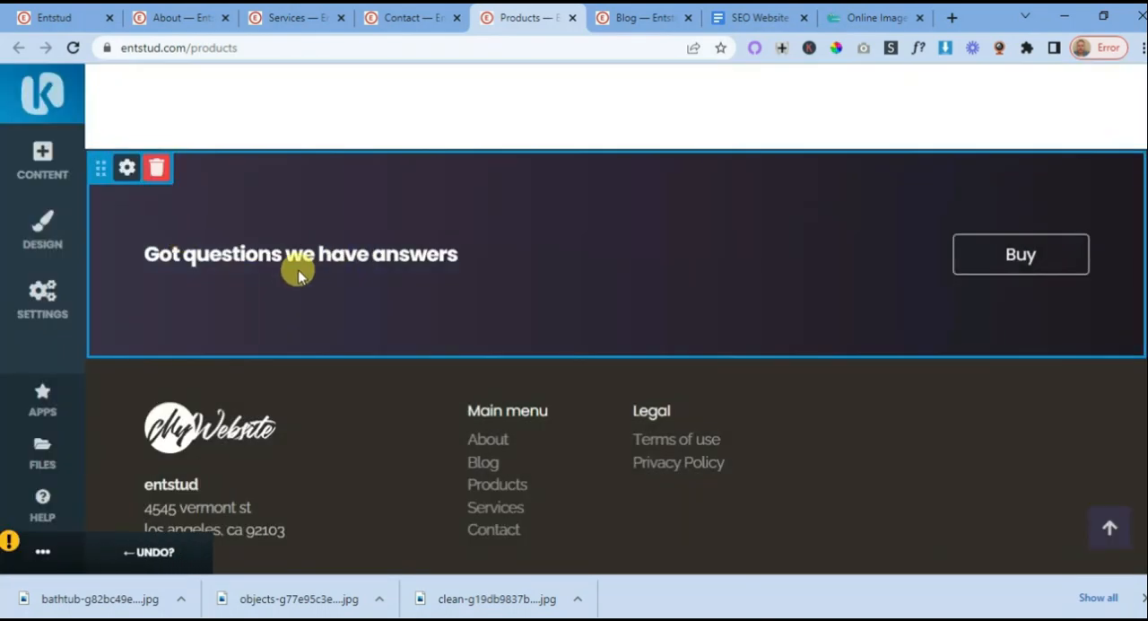
- Check the heading levels of the Products title and the Cleaning Products section heading
{"action": "scroll", "coordinate": [318, 285], "scroll_direction": "up", "scroll_amount": 2}
{"action": "scroll", "coordinate": [321, 289], "scroll_direction": "up", "scroll_amount": 3}
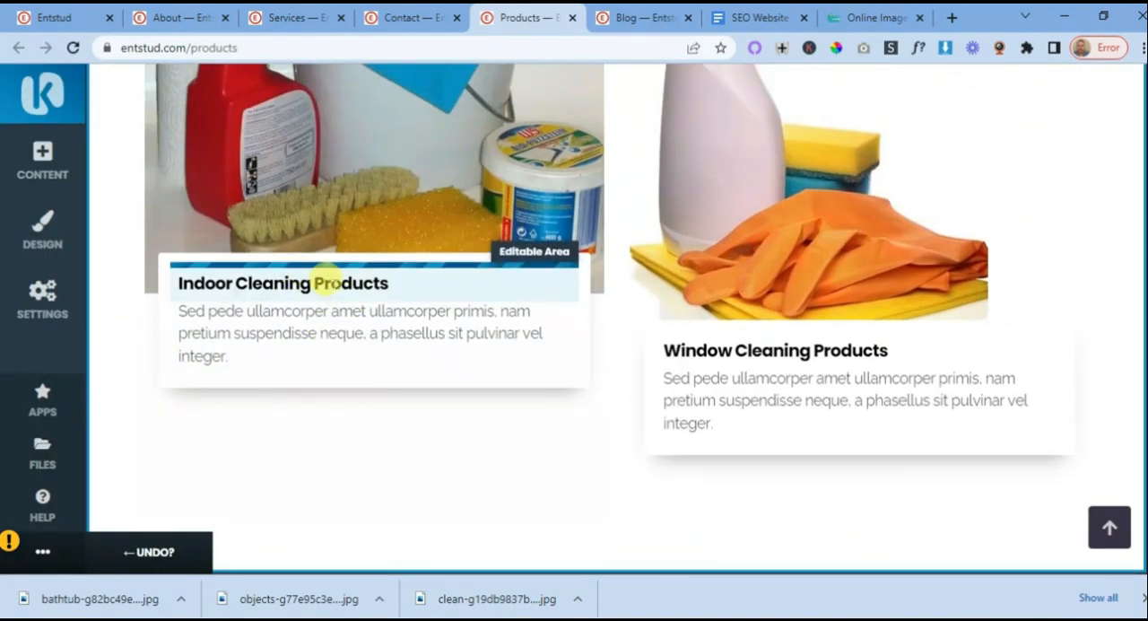
{"action": "scroll", "coordinate": [328, 292], "scroll_direction": "up", "scroll_amount": 8}
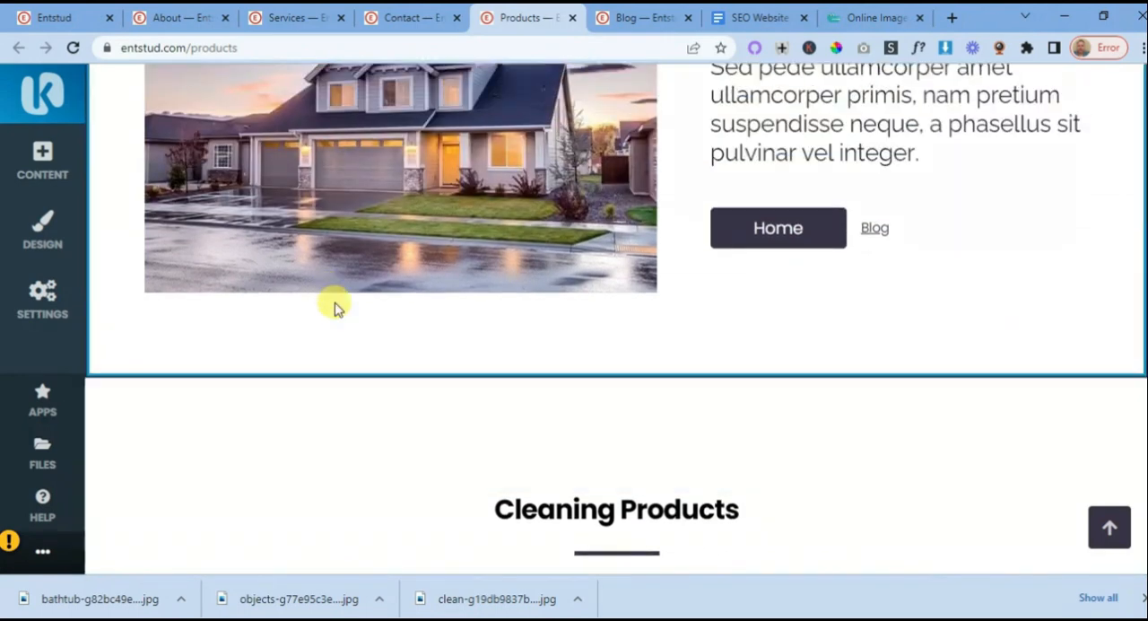
{"action": "scroll", "coordinate": [333, 306], "scroll_direction": "up", "scroll_amount": 2}
{"action": "left_click", "coordinate": [739, 186]}
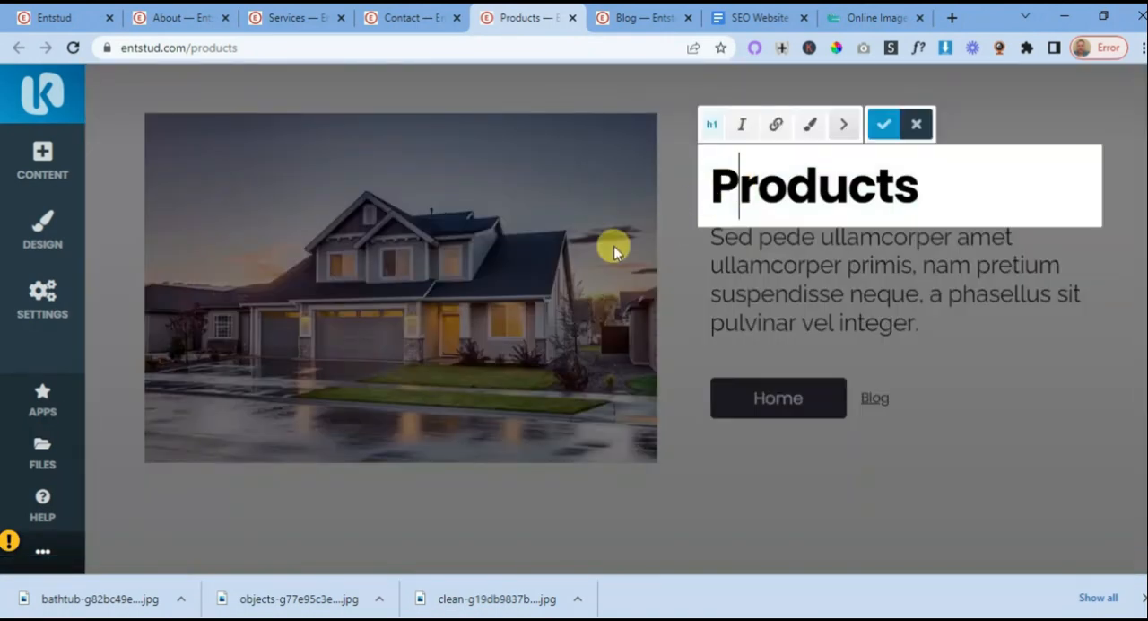
{"action": "scroll", "coordinate": [592, 260], "scroll_direction": "down", "scroll_amount": 10}
{"action": "left_click", "coordinate": [585, 169]}
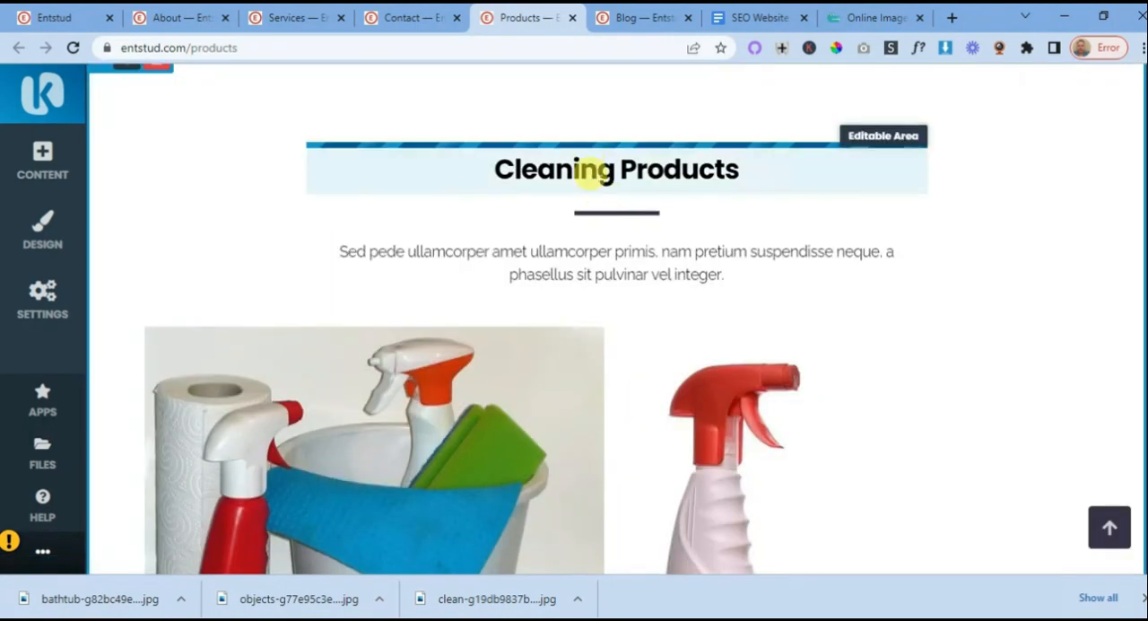
{"action": "left_click", "coordinate": [585, 170]}
{"action": "scroll", "coordinate": [484, 274], "scroll_direction": "down", "scroll_amount": 6}
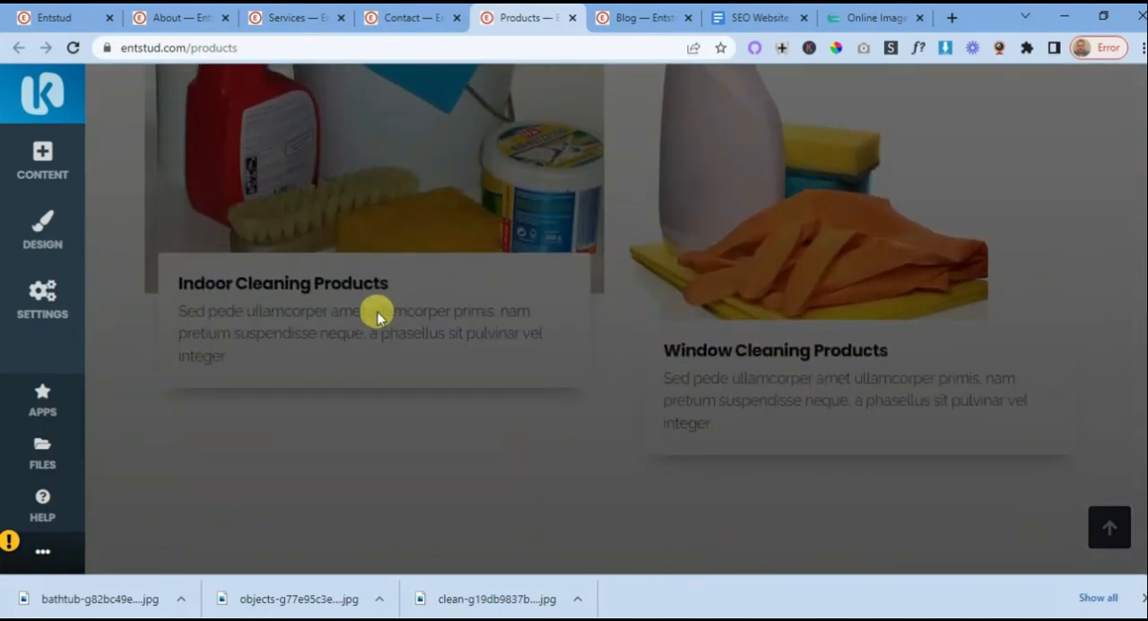
- Change the "Indoor Cleaning Products" card heading to the H2 format
{"action": "left_click", "coordinate": [305, 286]}
{"action": "left_click", "coordinate": [299, 282]}
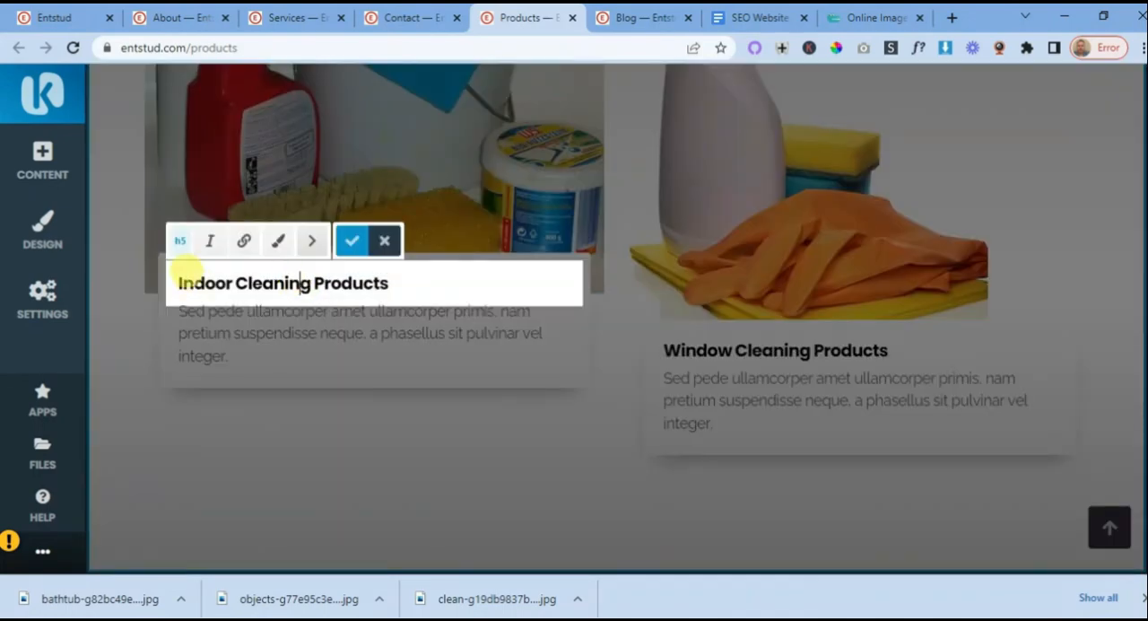
{"action": "left_click", "coordinate": [182, 242]}
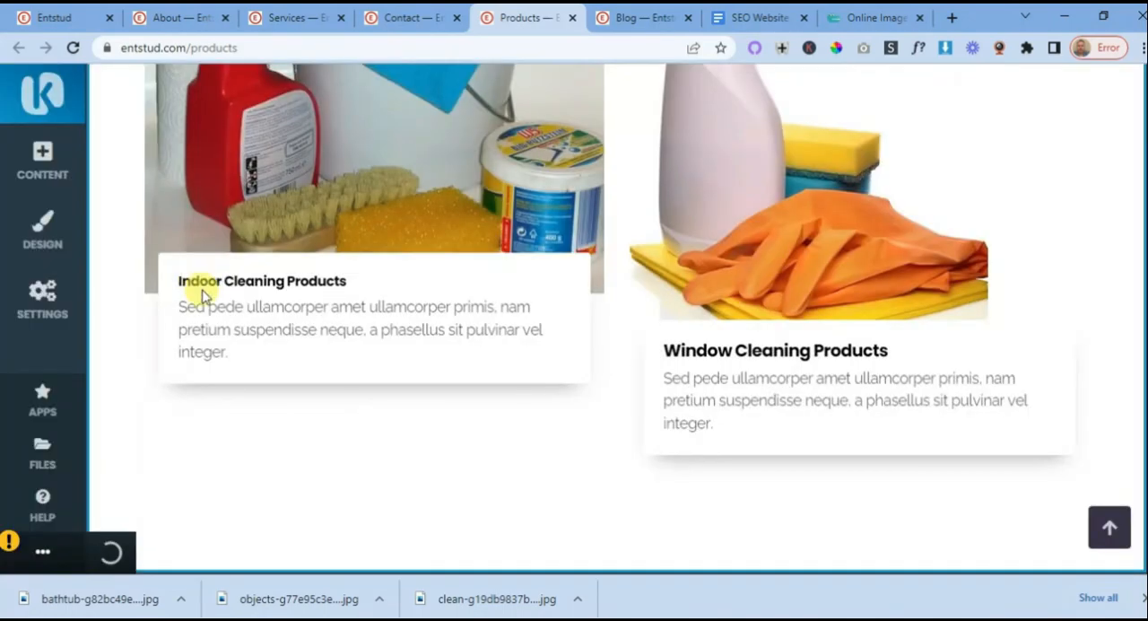
{"action": "left_click", "coordinate": [200, 289]}
{"action": "left_click", "coordinate": [172, 240]}
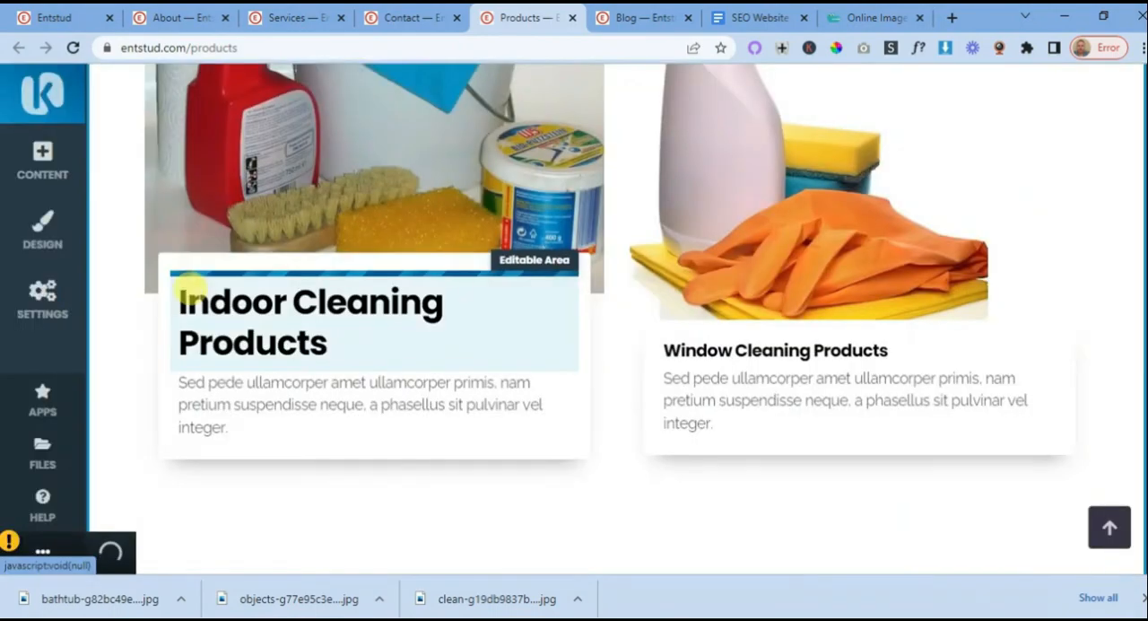
{"action": "left_click", "coordinate": [191, 292]}
{"action": "left_click", "coordinate": [178, 247]}
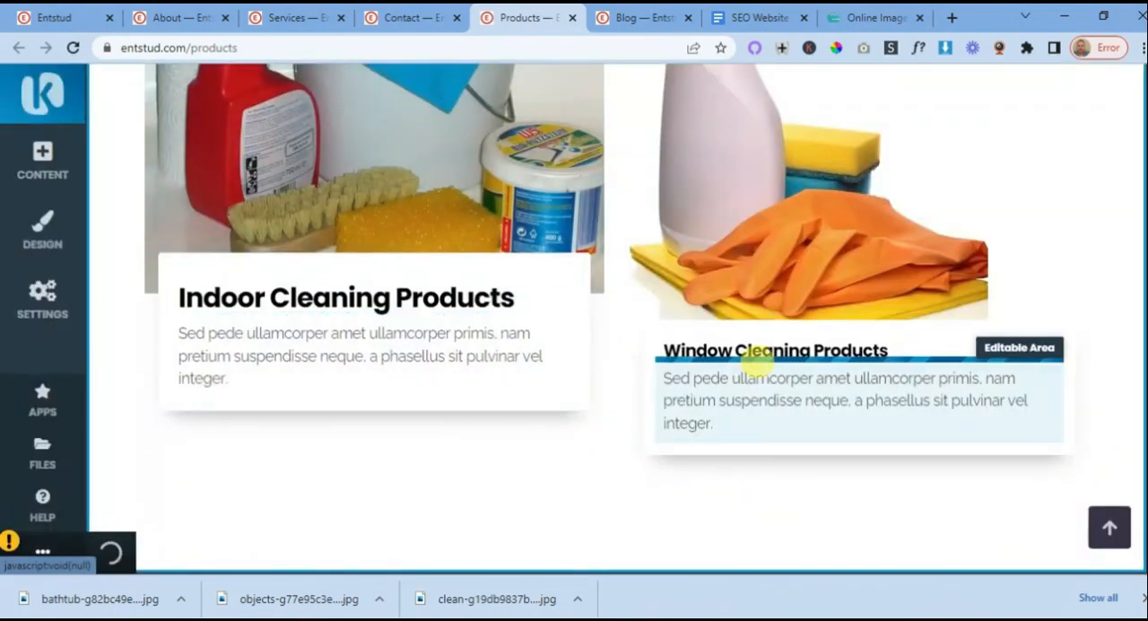
- Change the "Window Cleaning Products" card heading to the H2 format
{"action": "left_click", "coordinate": [725, 346]}
{"action": "left_click", "coordinate": [660, 312]}
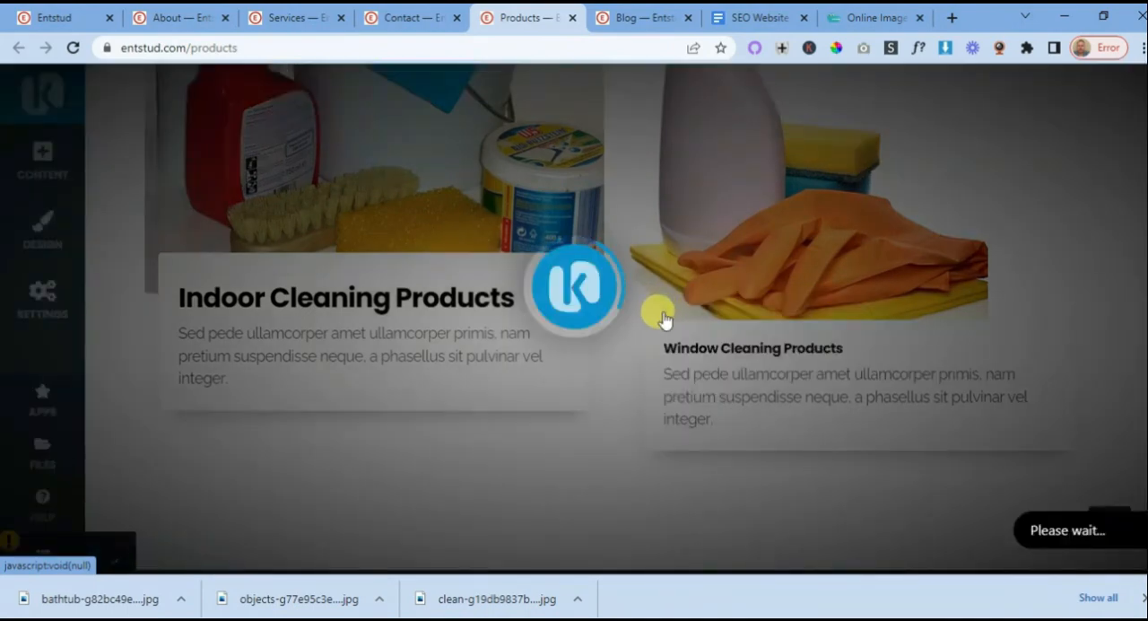
{"action": "left_click", "coordinate": [674, 346]}
{"action": "left_click", "coordinate": [668, 309]}
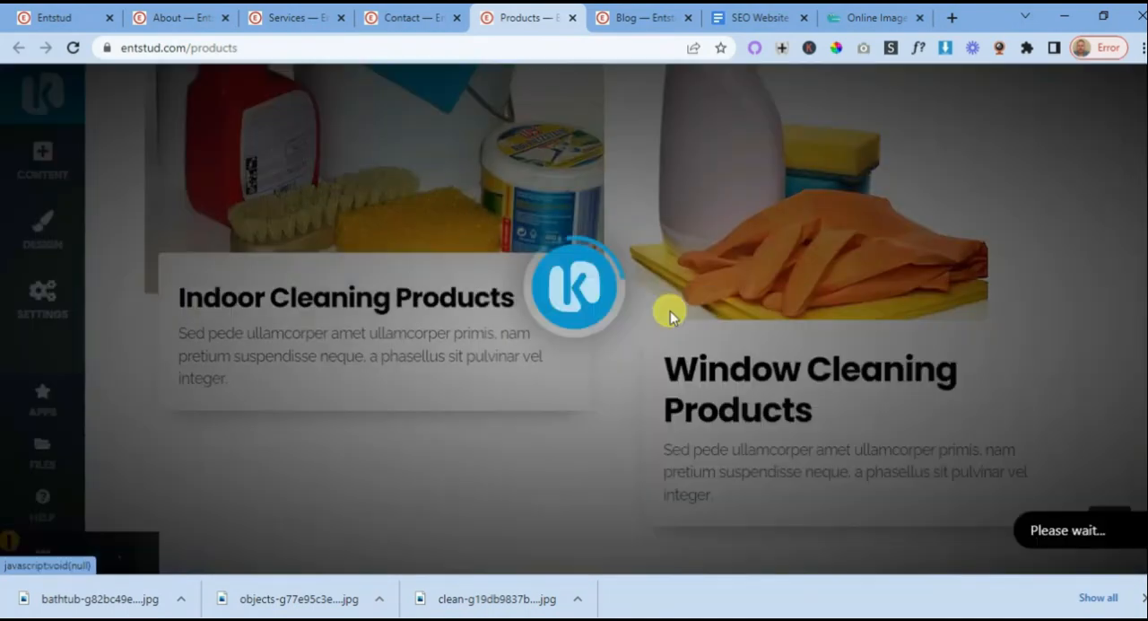
{"action": "left_click", "coordinate": [672, 366]}
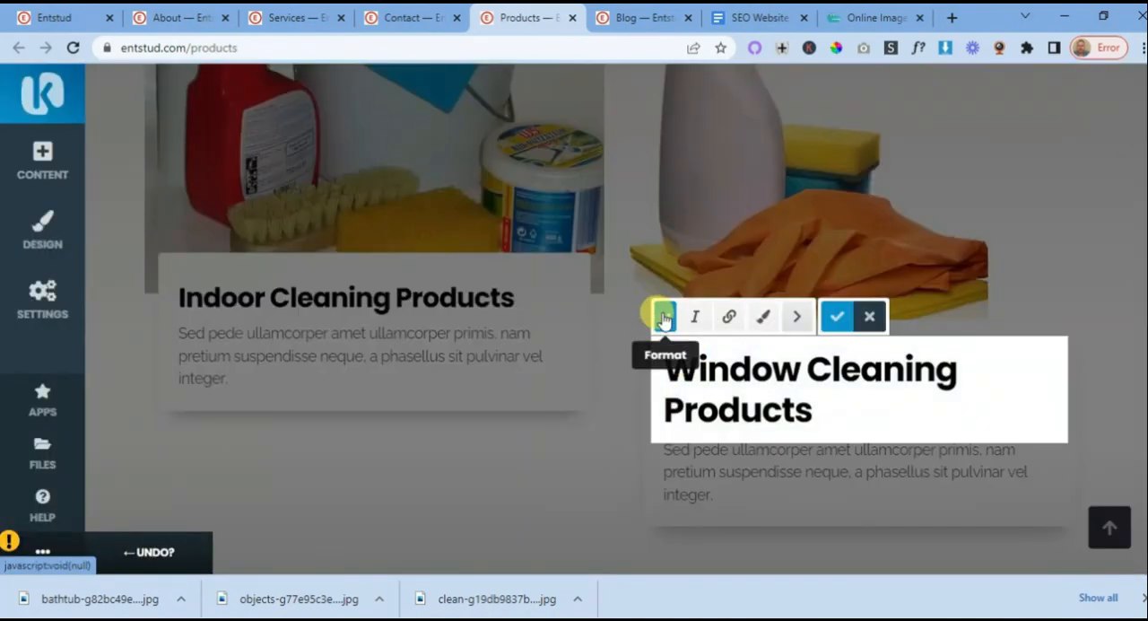
{"action": "left_click", "coordinate": [664, 315]}
- Change the "Got questions we have answers" heading in the call-to-action block to the H2 format
{"action": "scroll", "coordinate": [578, 375], "scroll_direction": "down", "scroll_amount": 5}
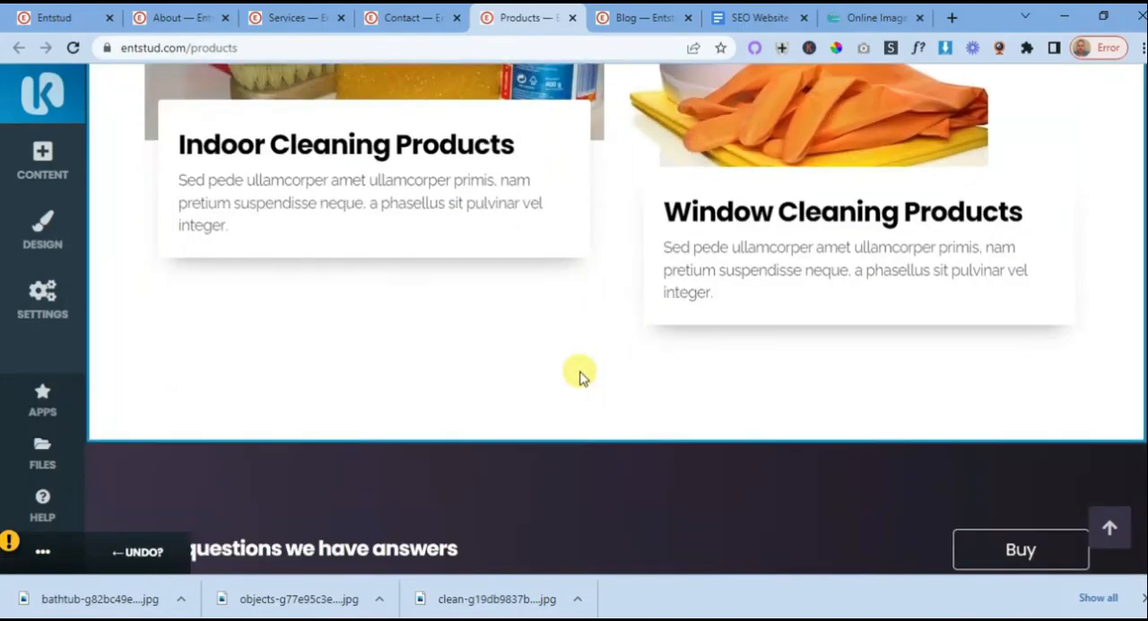
{"action": "left_click", "coordinate": [317, 356]}
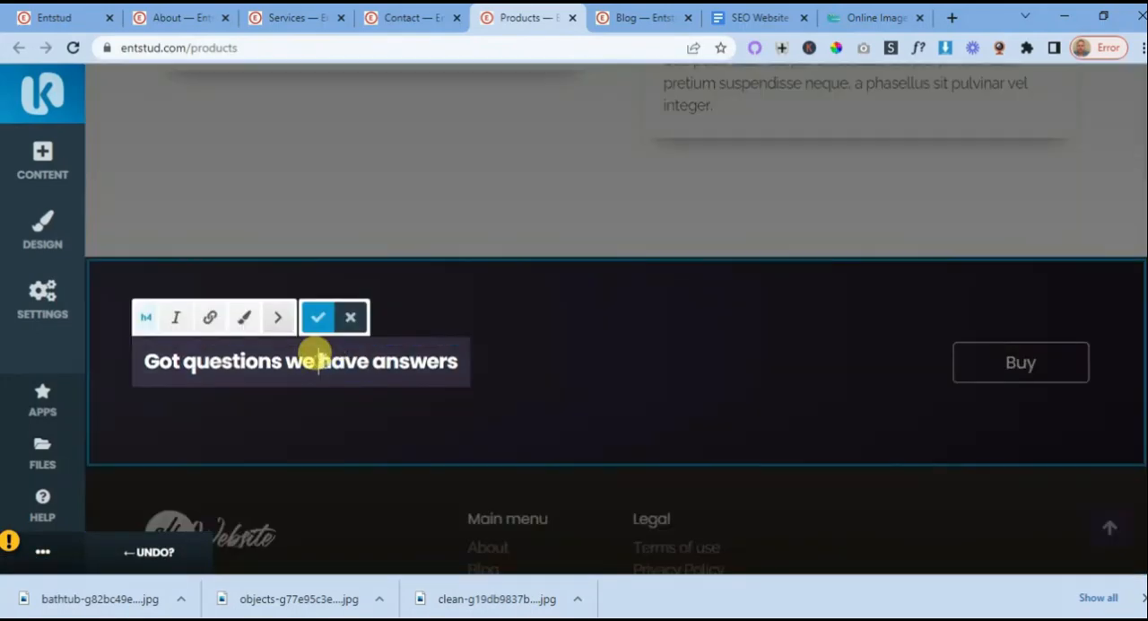
{"action": "left_click", "coordinate": [146, 325]}
{"action": "left_click", "coordinate": [153, 349]}
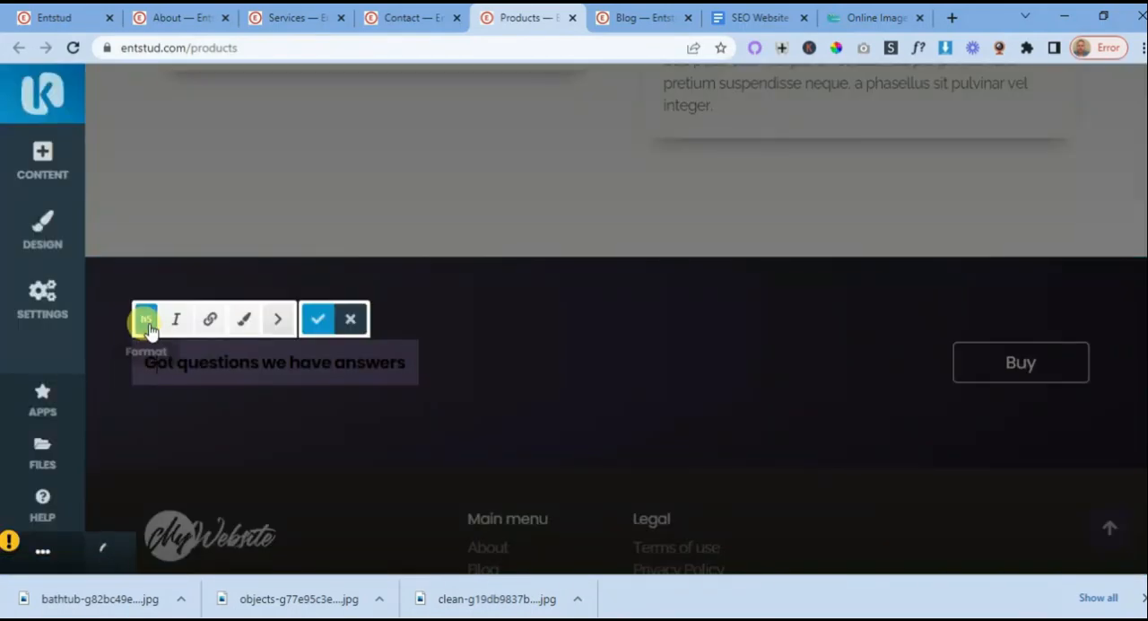
{"action": "left_click", "coordinate": [146, 325]}
{"action": "left_click", "coordinate": [159, 353]}
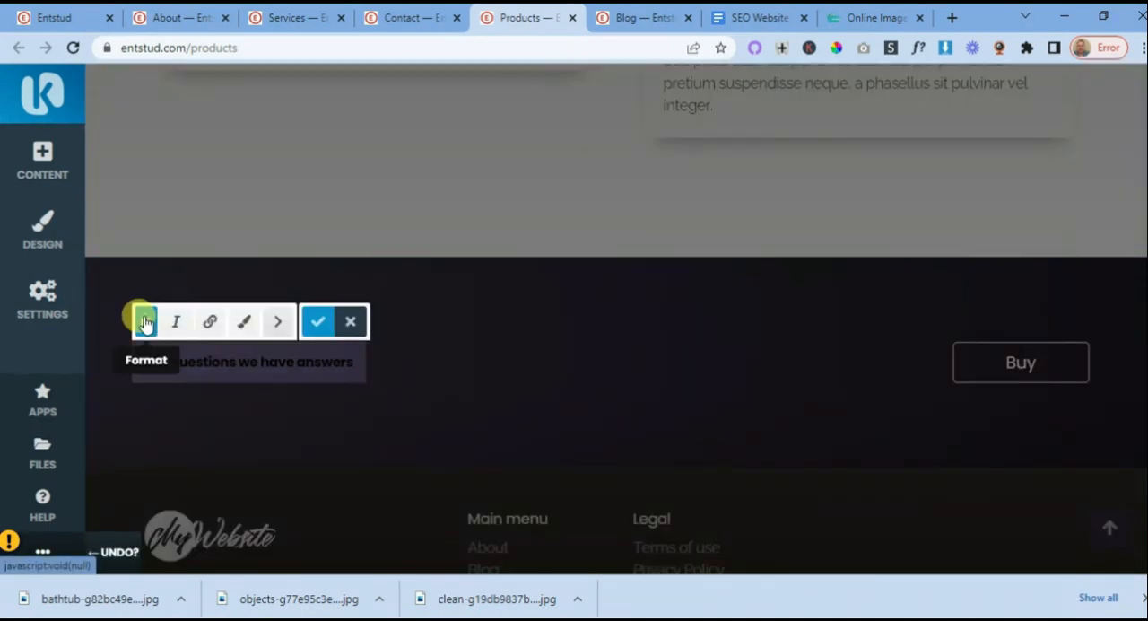
{"action": "left_click", "coordinate": [145, 320]}
{"action": "left_click", "coordinate": [153, 358]}
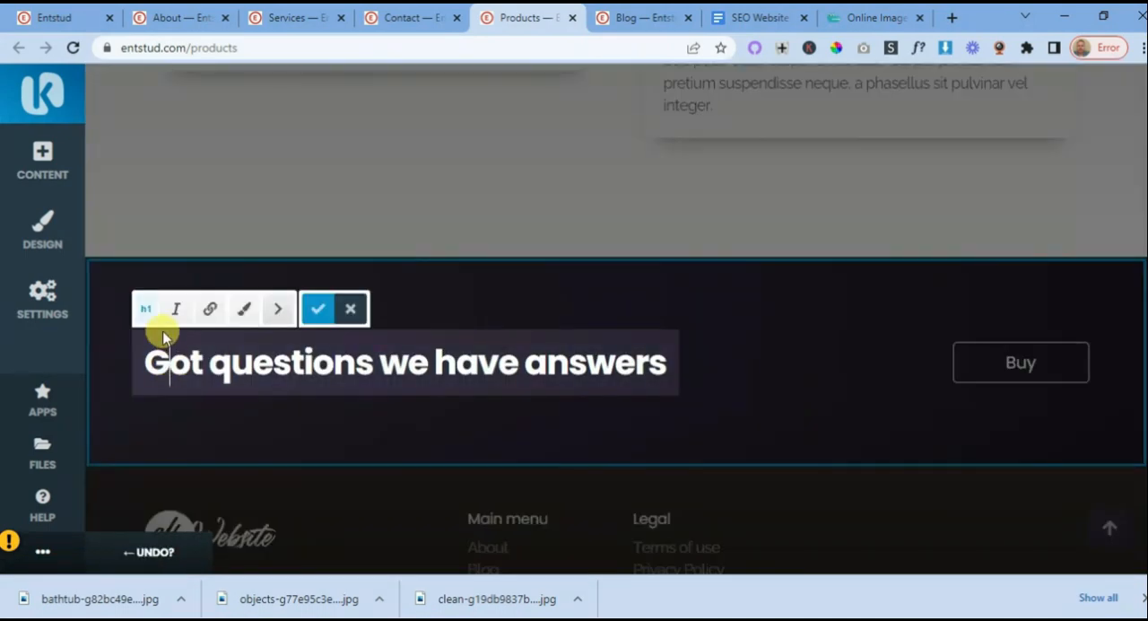
{"action": "left_click", "coordinate": [146, 313]}
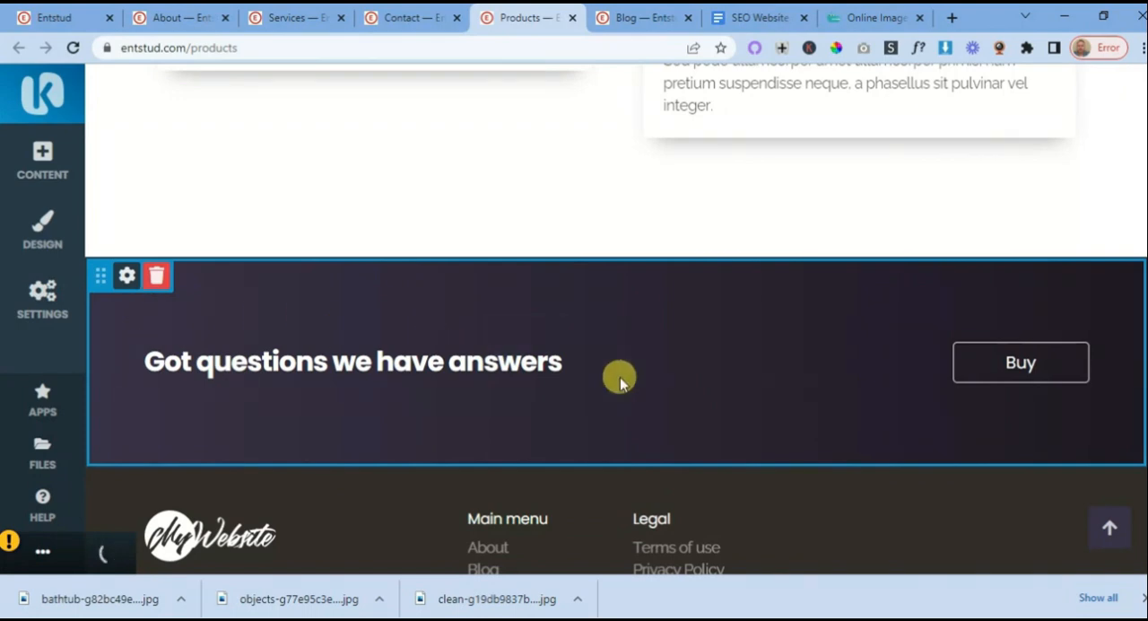
- Open the Buy button's link settings, copy the Contact page's web address and return to the Products page
{"action": "left_click", "coordinate": [1023, 368]}
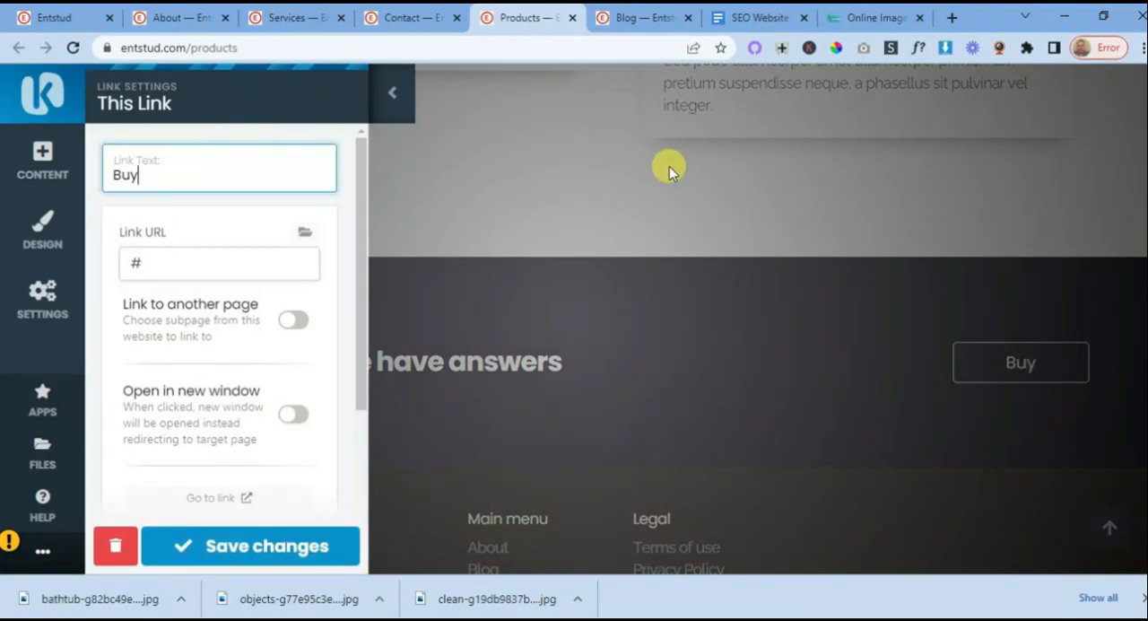
{"action": "left_click", "coordinate": [410, 23]}
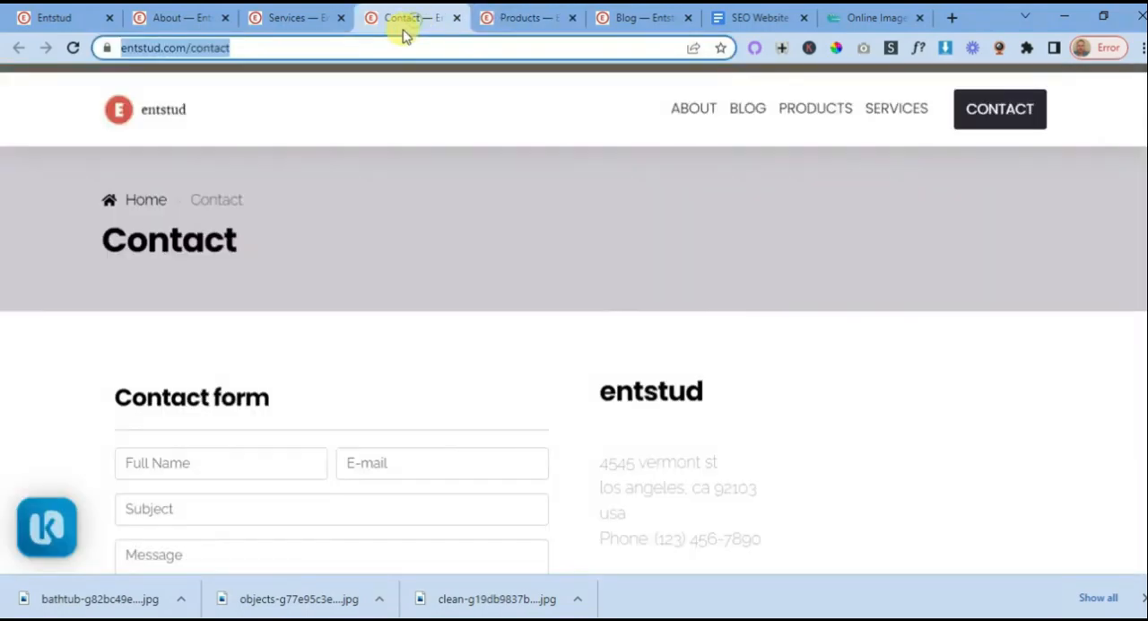
{"action": "right_click", "coordinate": [216, 49]}
{"action": "left_click", "coordinate": [248, 165]}
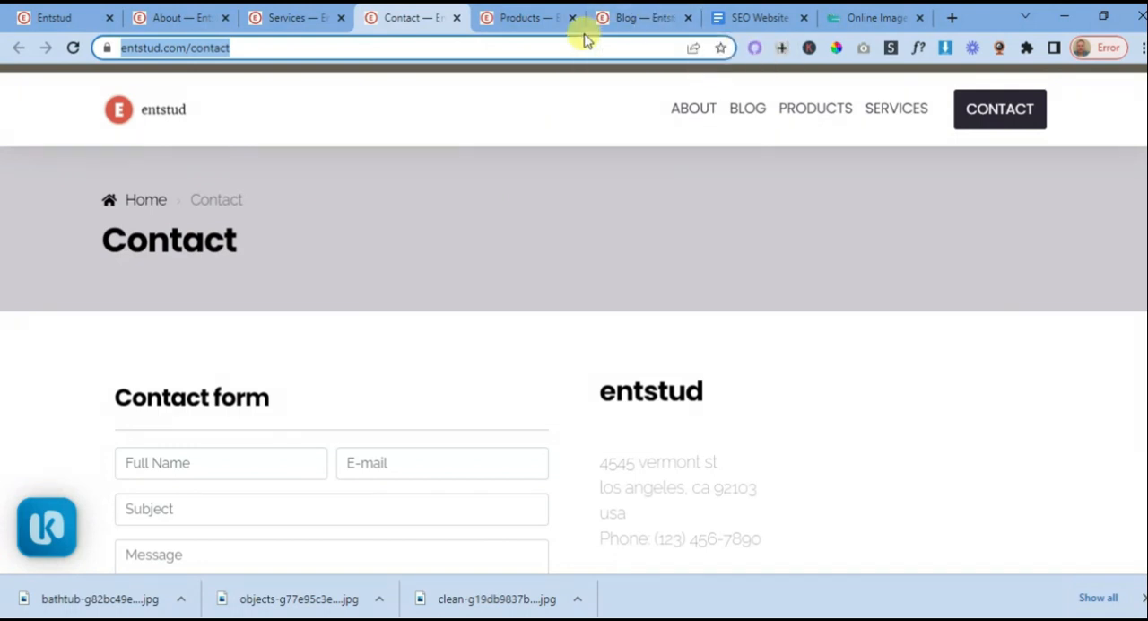
{"action": "left_click", "coordinate": [544, 27]}
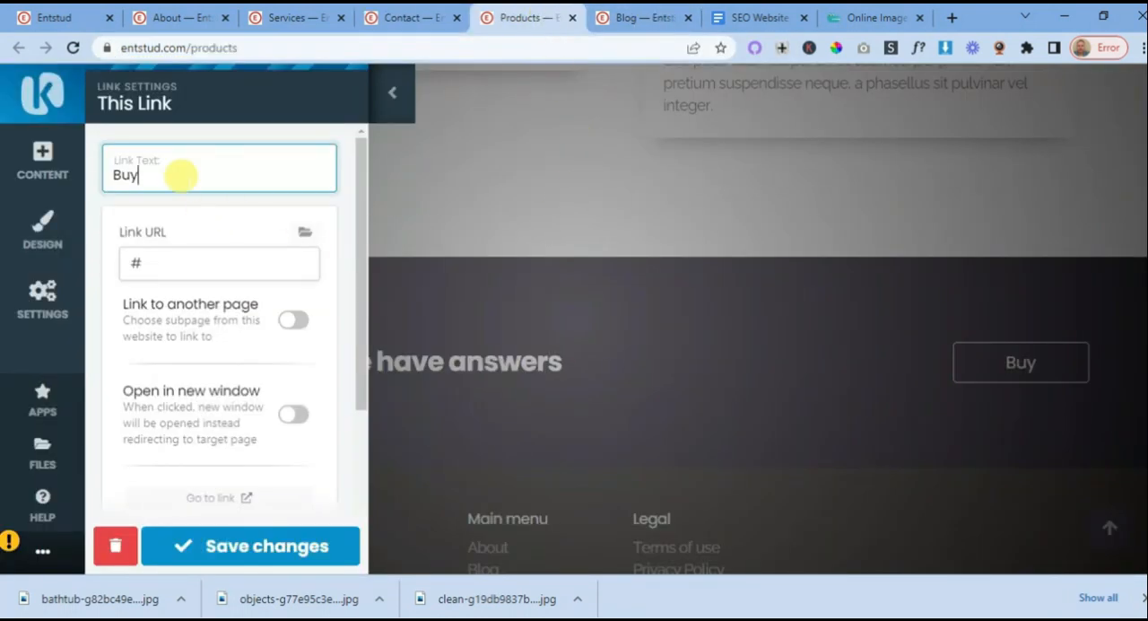
{"action": "left_click", "coordinate": [131, 260]}
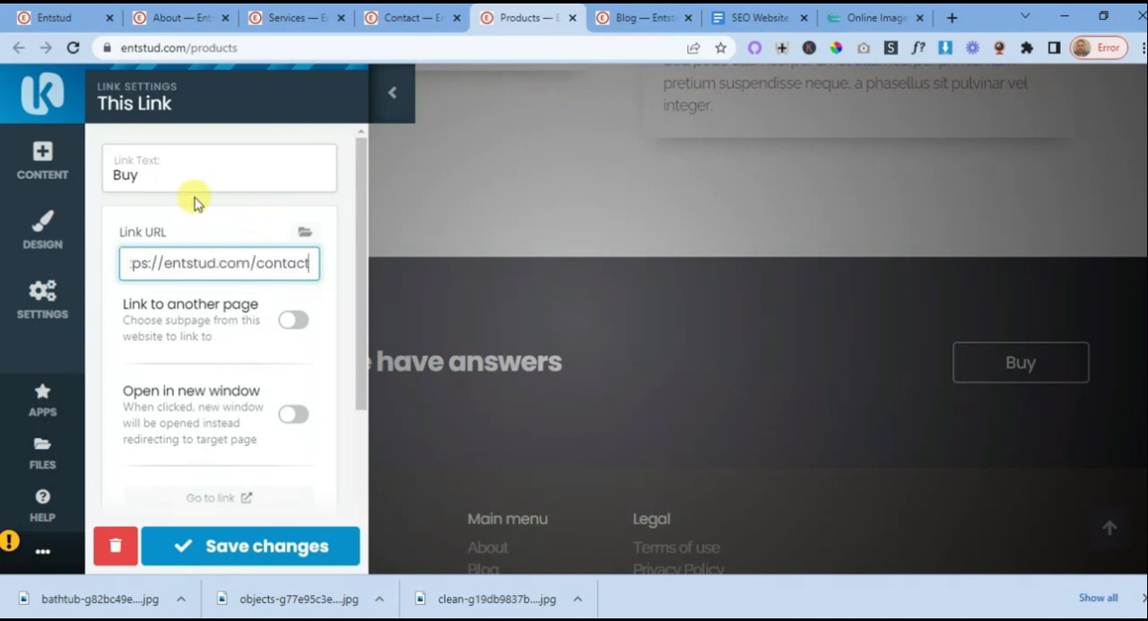
{"action": "double_click", "coordinate": [121, 174]}
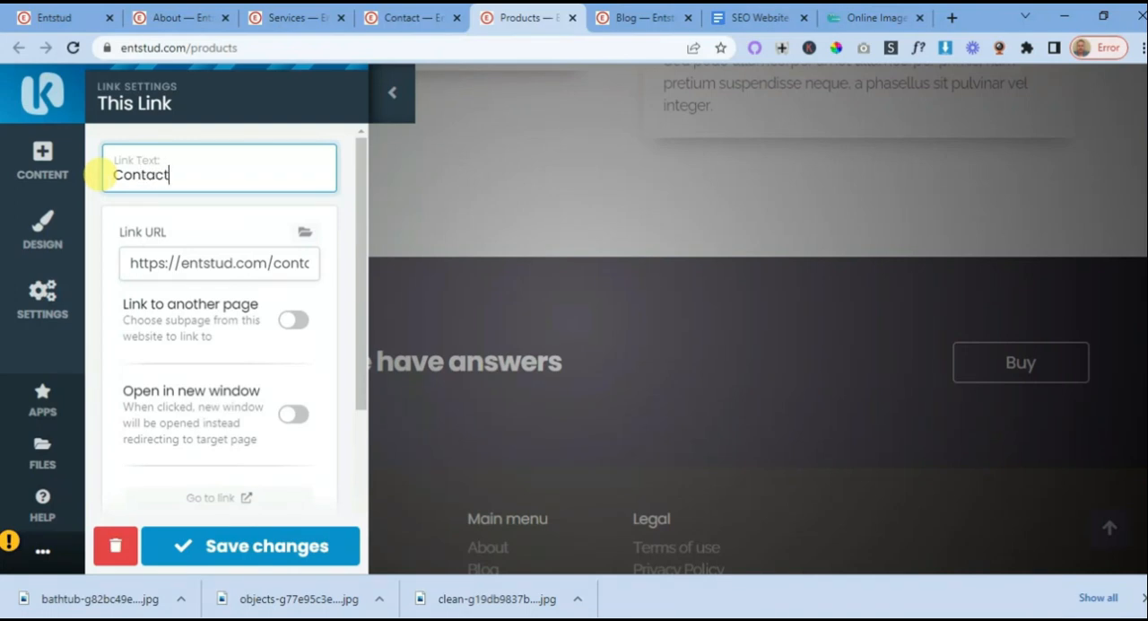
{"action": "left_click", "coordinate": [248, 545]}
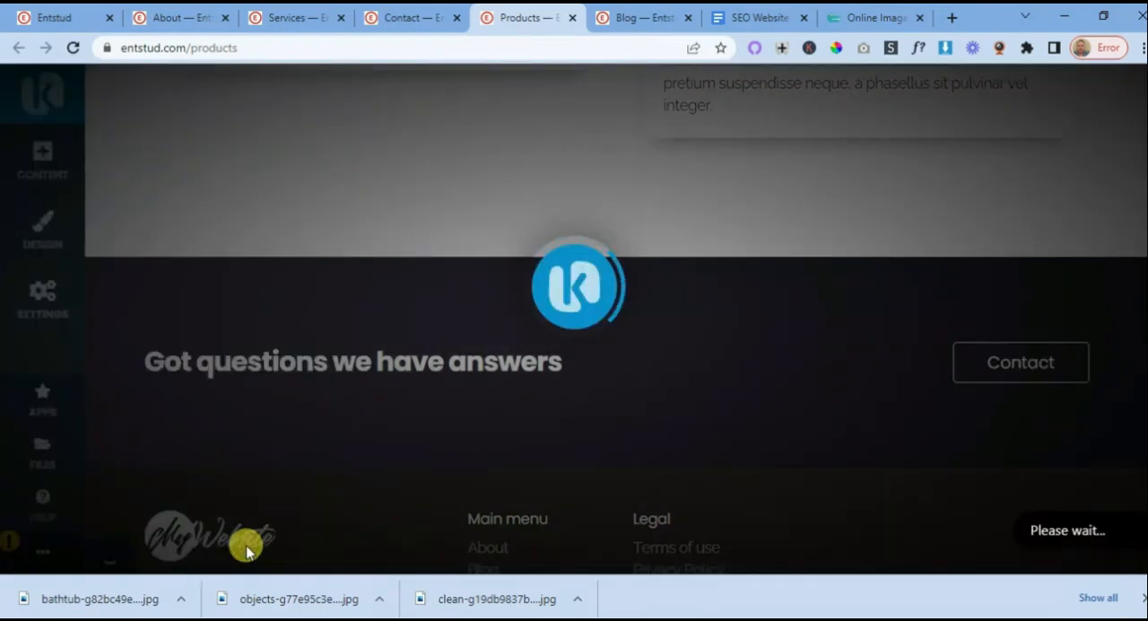
- Add the Call to Action block with phone, e-mail and address between the house image section and the Cleaning Products section
{"action": "scroll", "coordinate": [656, 441], "scroll_direction": "up", "scroll_amount": 15}
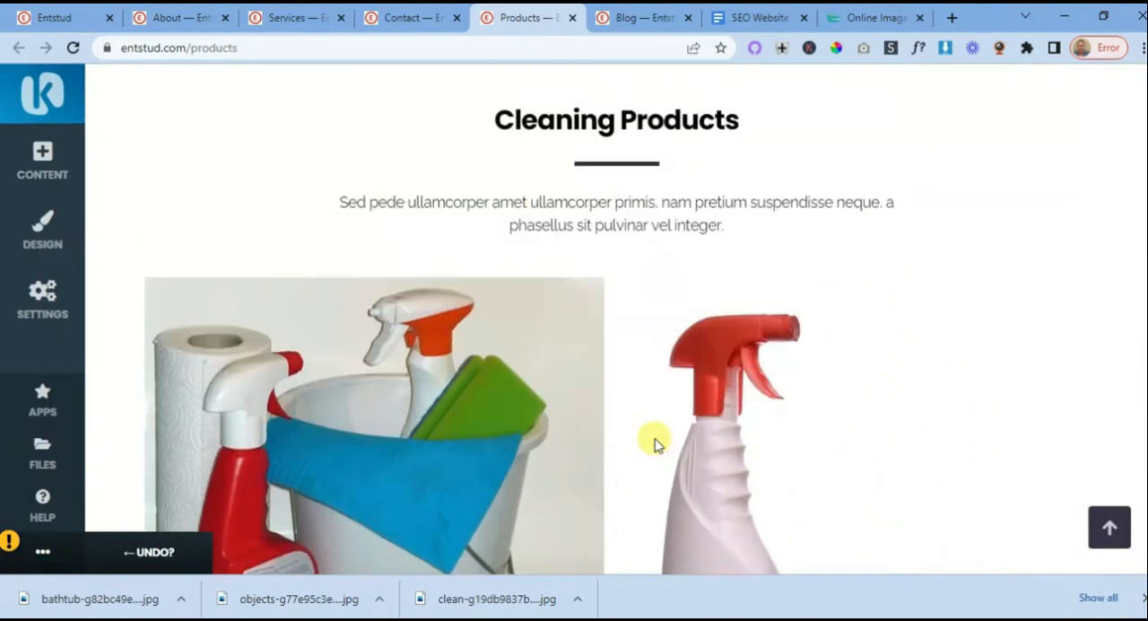
{"action": "scroll", "coordinate": [656, 441], "scroll_direction": "up", "scroll_amount": 2}
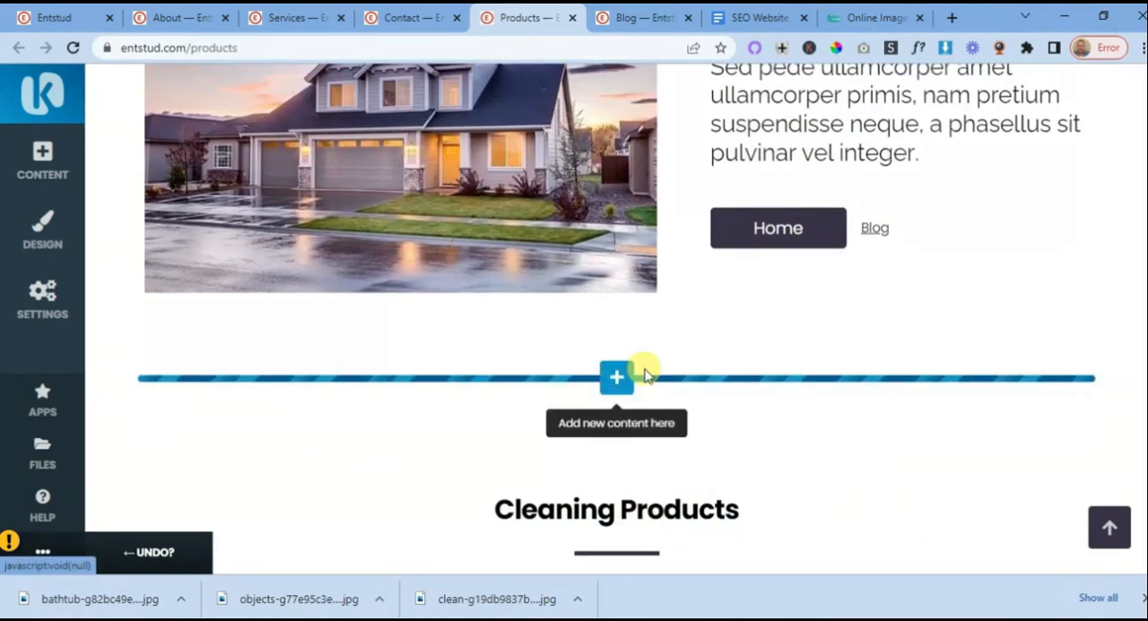
{"action": "left_click", "coordinate": [617, 381]}
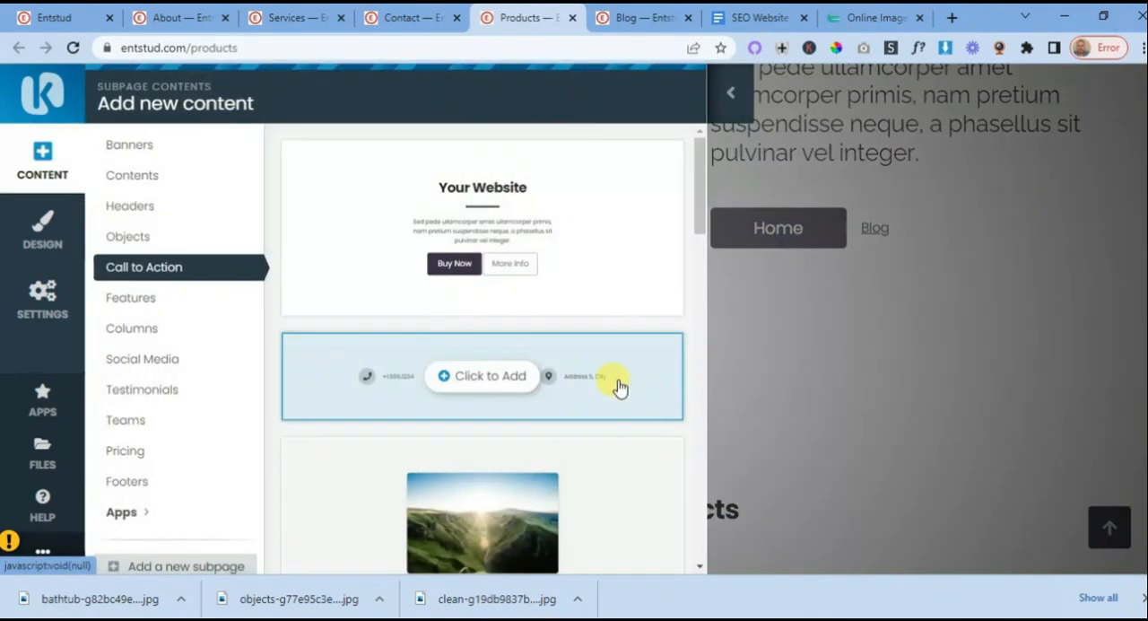
{"action": "left_click", "coordinate": [474, 377]}
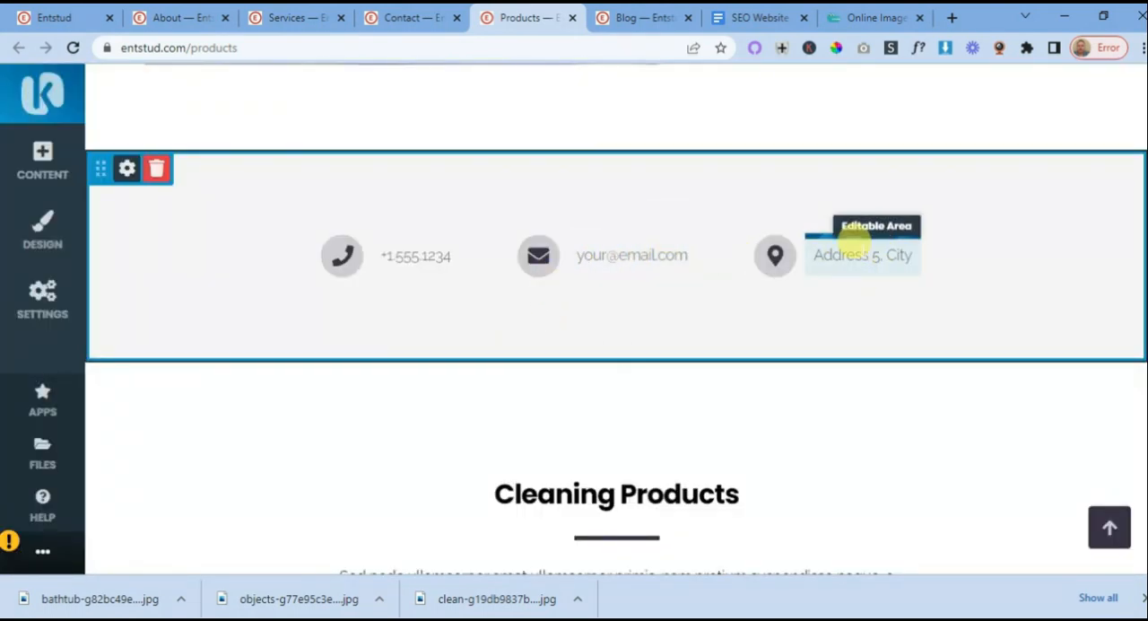
{"action": "left_click", "coordinate": [848, 245]}
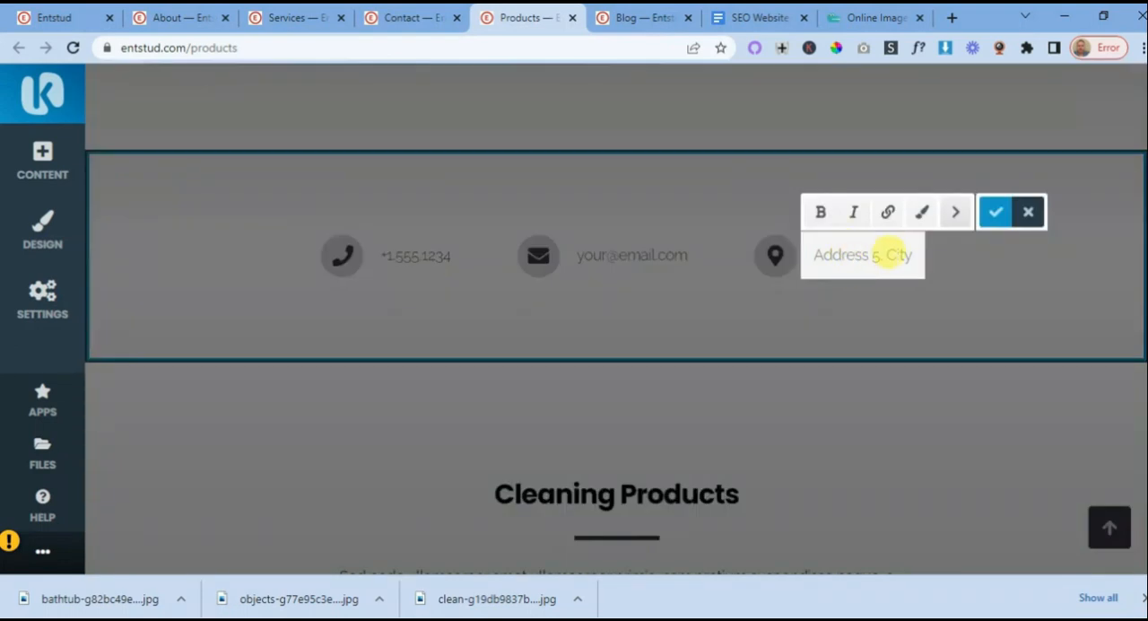
{"action": "left_click", "coordinate": [671, 302]}
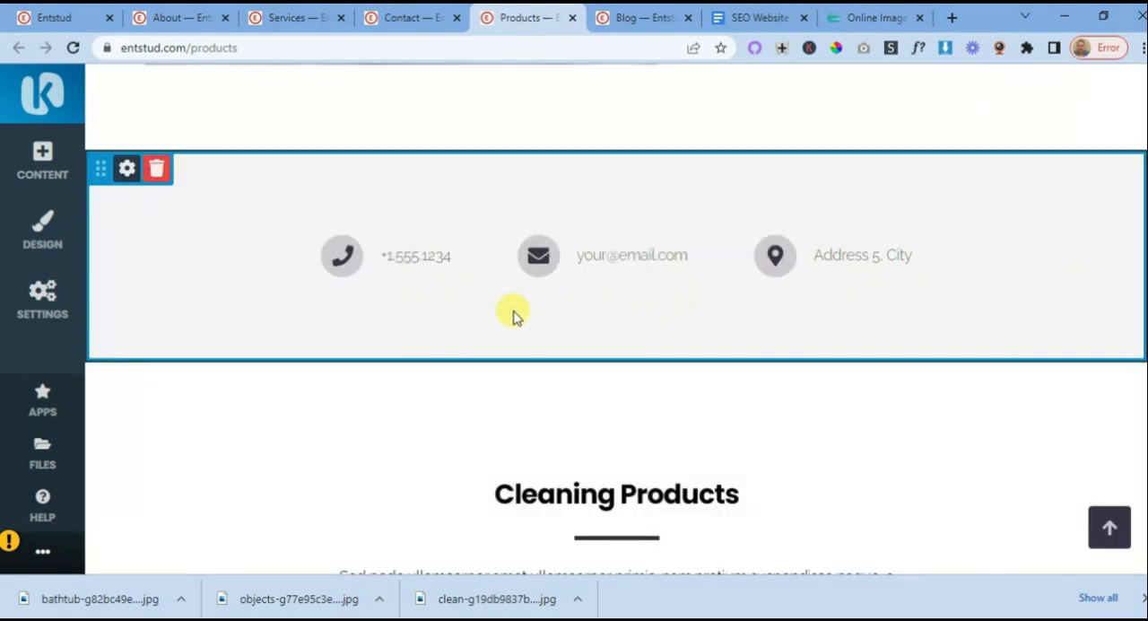
{"action": "left_click", "coordinate": [127, 168]}
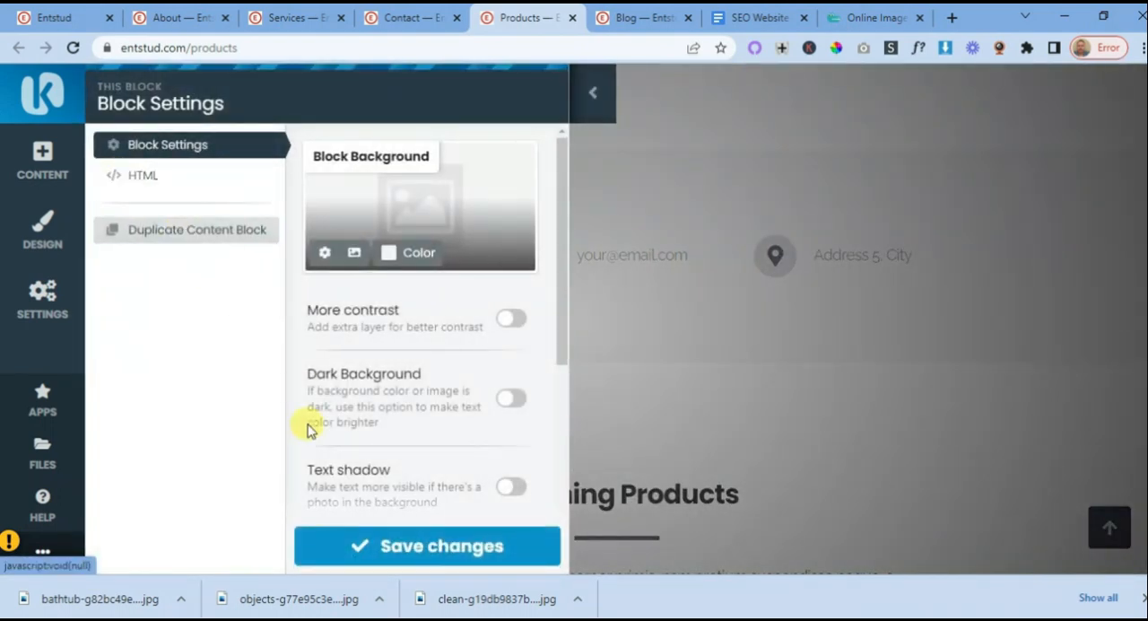
{"action": "left_click", "coordinate": [395, 546]}
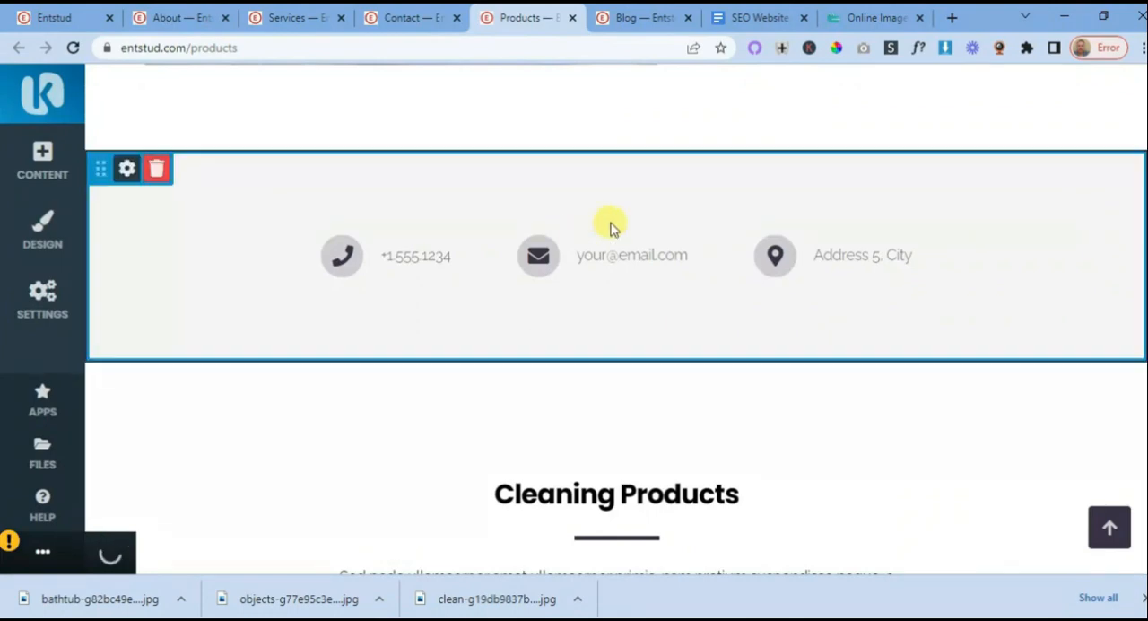
{"action": "left_click", "coordinate": [124, 170]}
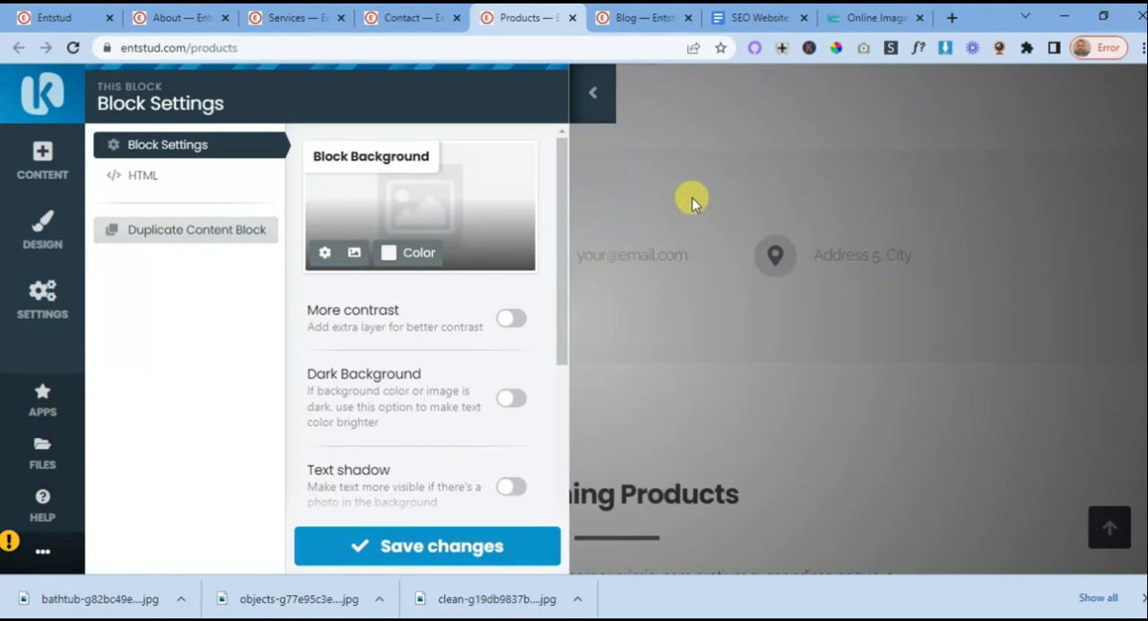
{"action": "left_click", "coordinate": [438, 549]}
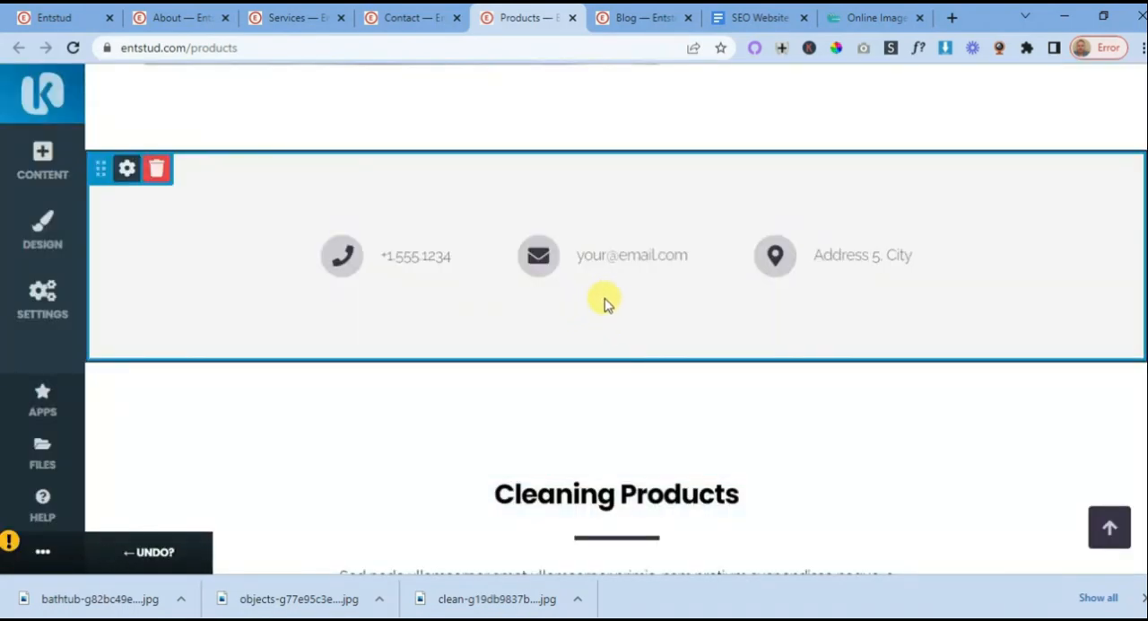
- Set the contact details block's background to the dark navy colour and save the block settings
{"action": "left_click", "coordinate": [126, 169]}
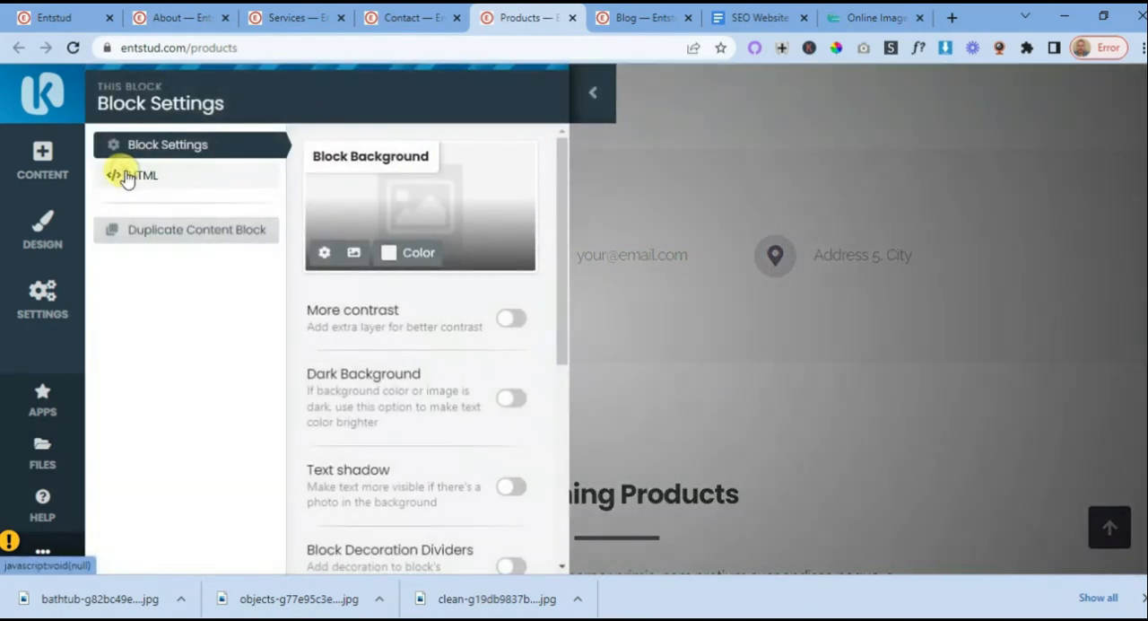
{"action": "left_click", "coordinate": [415, 254]}
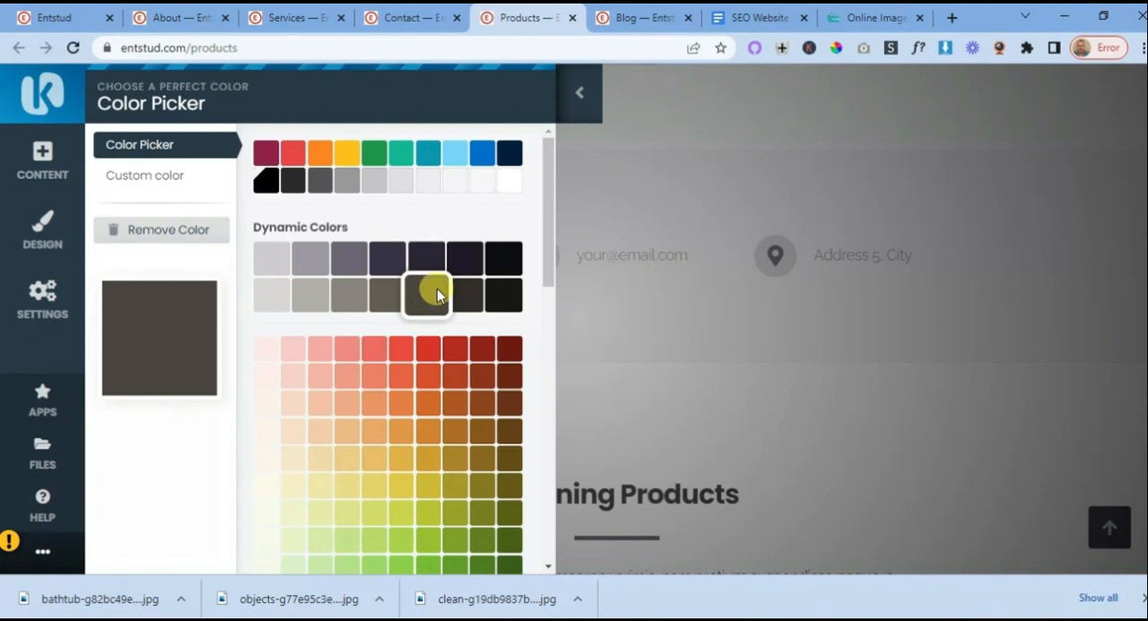
{"action": "left_click", "coordinate": [454, 253]}
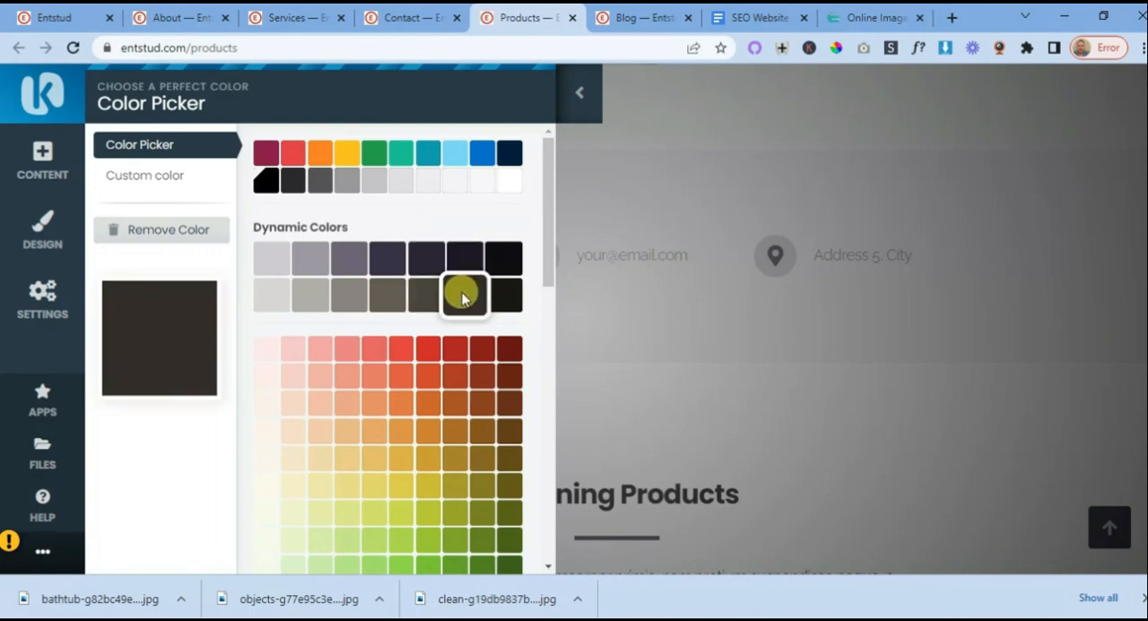
{"action": "scroll", "coordinate": [649, 295], "scroll_direction": "down", "scroll_amount": 10}
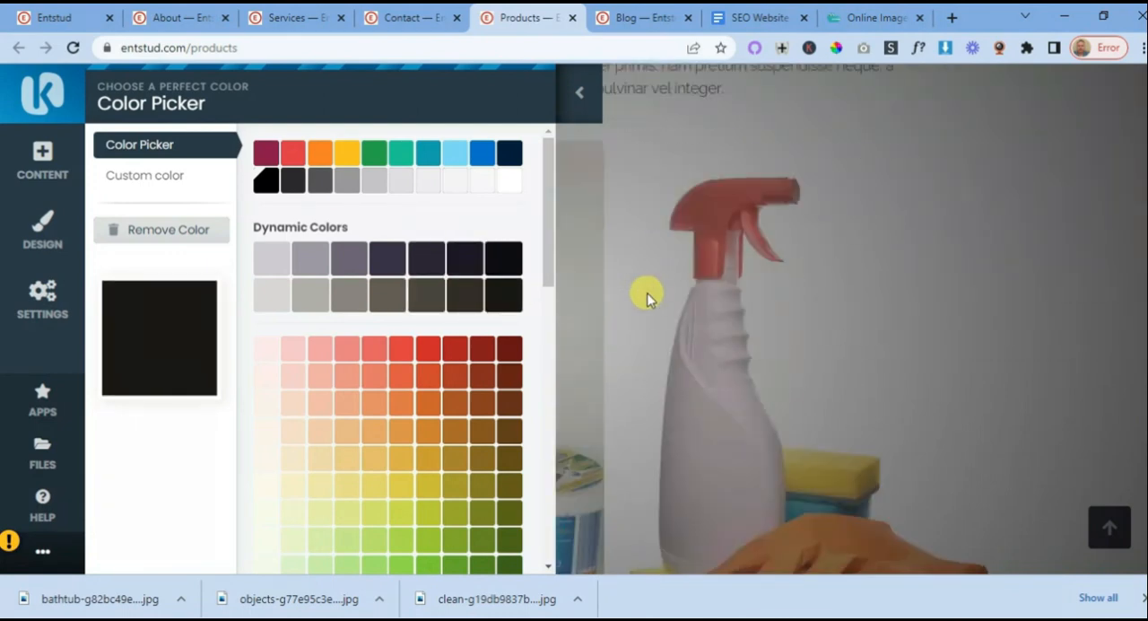
{"action": "scroll", "coordinate": [649, 298], "scroll_direction": "up", "scroll_amount": 5}
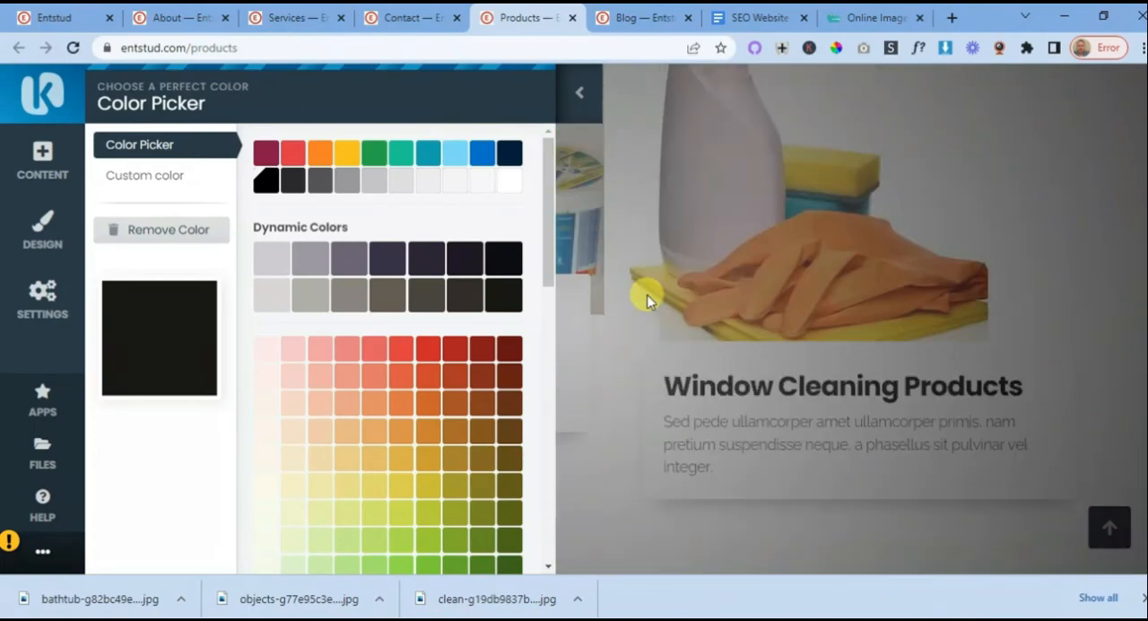
{"action": "scroll", "coordinate": [649, 299], "scroll_direction": "down", "scroll_amount": 3}
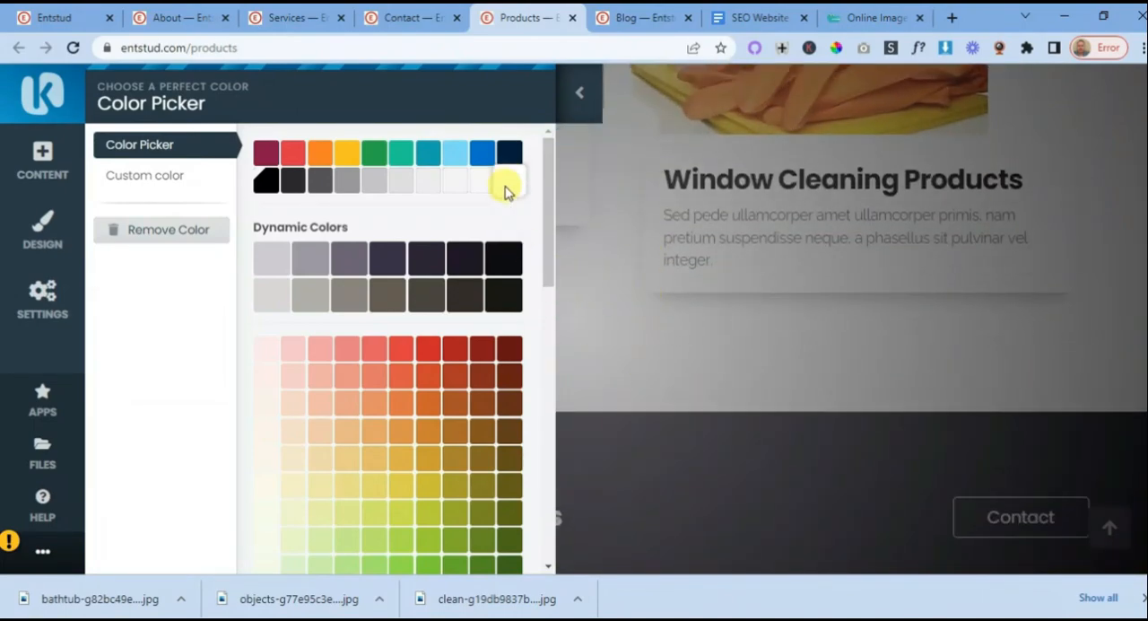
{"action": "left_click", "coordinate": [507, 153]}
{"action": "scroll", "coordinate": [580, 325], "scroll_direction": "up", "scroll_amount": 8}
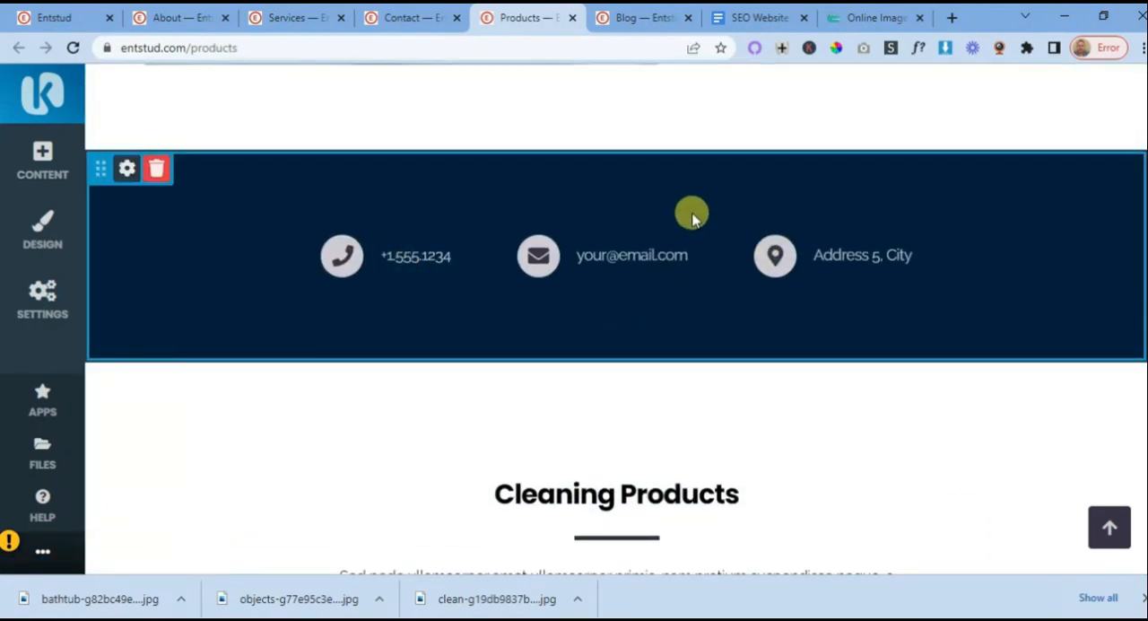
{"action": "left_click", "coordinate": [128, 172]}
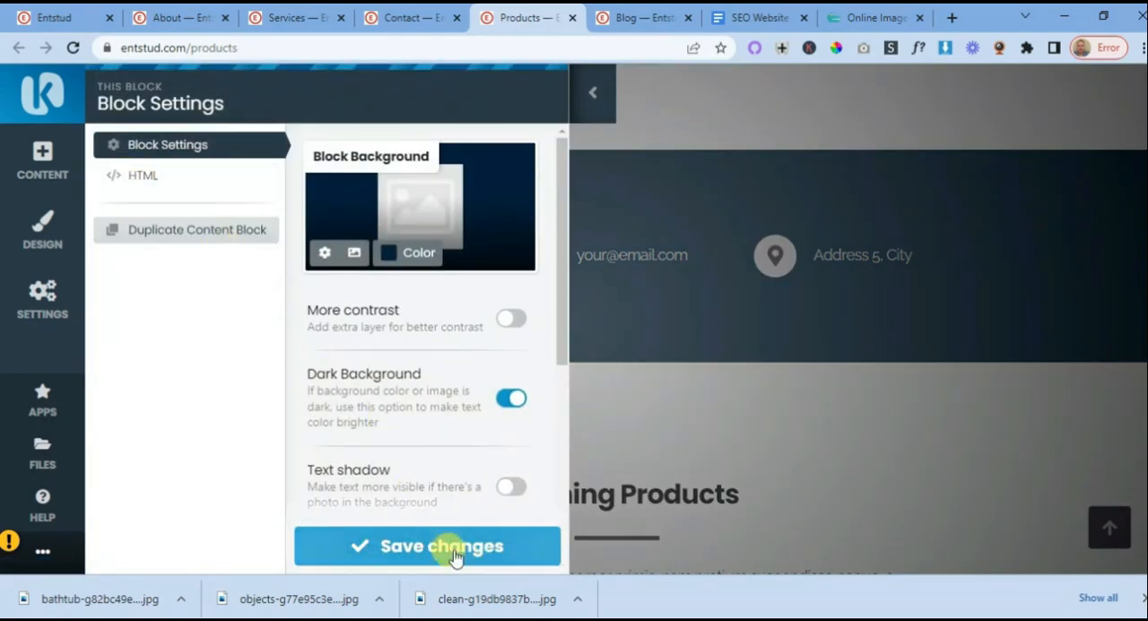
{"action": "left_click", "coordinate": [451, 553]}
- Replace the placeholder e-mail in the Products page's contact details block with the Entstud support e-mail address and confirm the edit
{"action": "scroll", "coordinate": [720, 372], "scroll_direction": "up", "scroll_amount": 8}
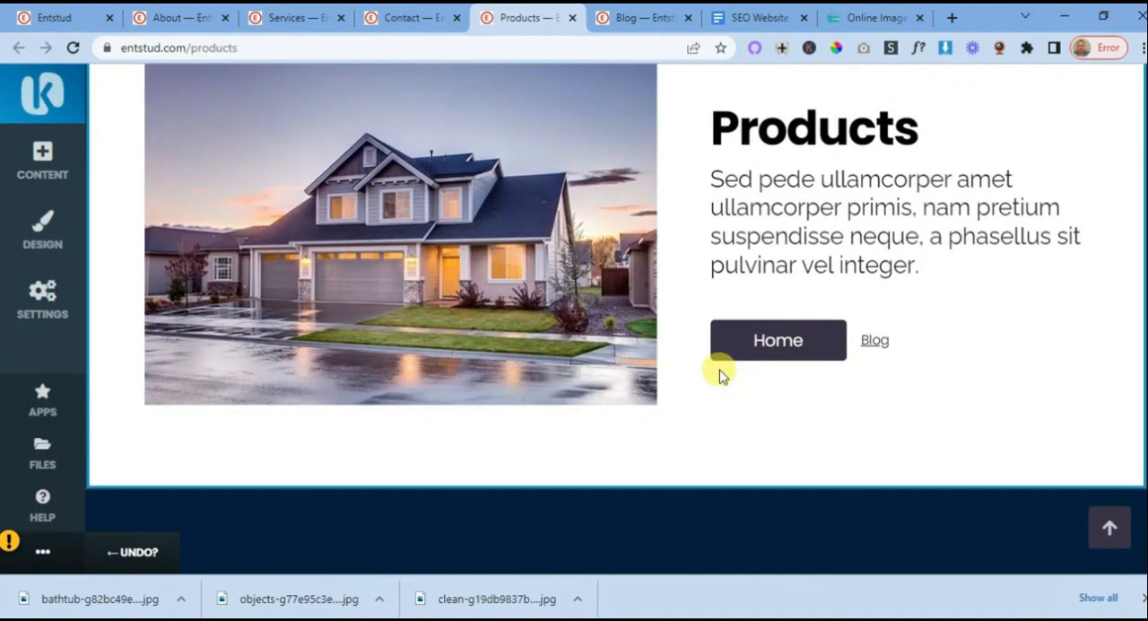
{"action": "scroll", "coordinate": [720, 356], "scroll_direction": "down", "scroll_amount": 10}
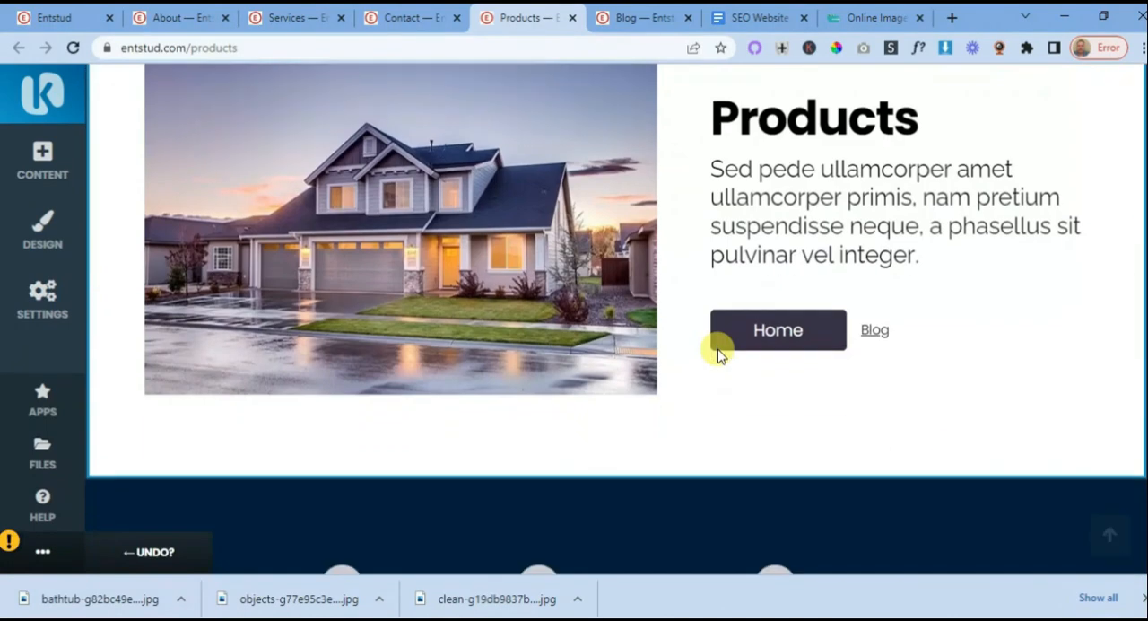
{"action": "scroll", "coordinate": [701, 321], "scroll_direction": "up", "scroll_amount": 2}
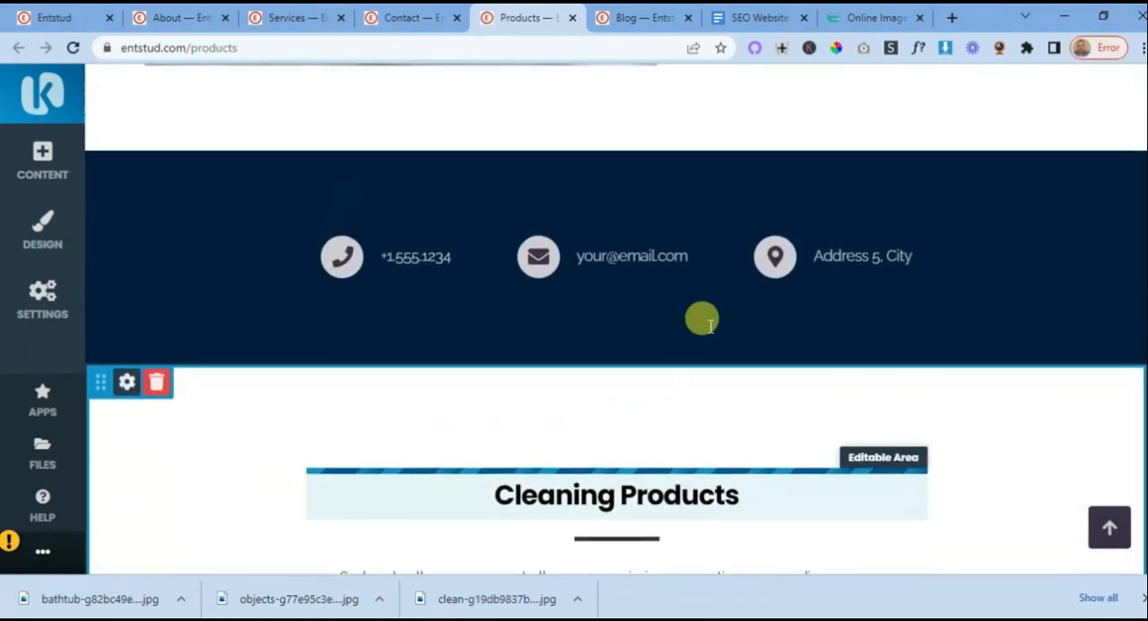
{"action": "left_click", "coordinate": [606, 255]}
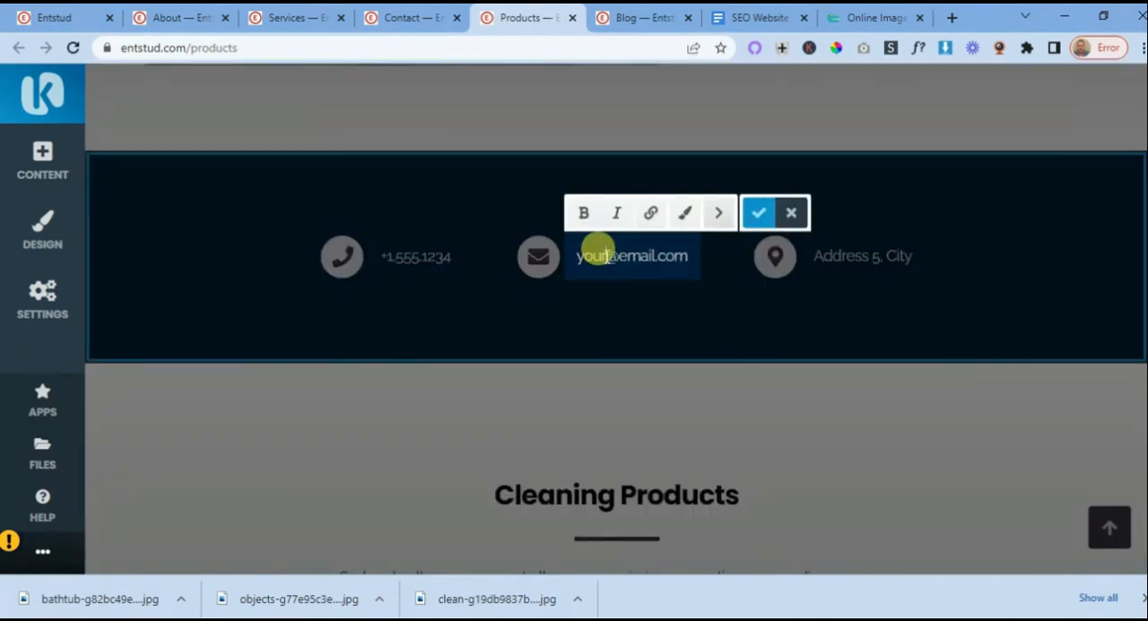
{"action": "key", "text": "BackSpace"}
{"action": "key", "text": "BackSpace"}
{"action": "key", "text": "BackSpace"}
{"action": "key", "text": "BackSpace"}
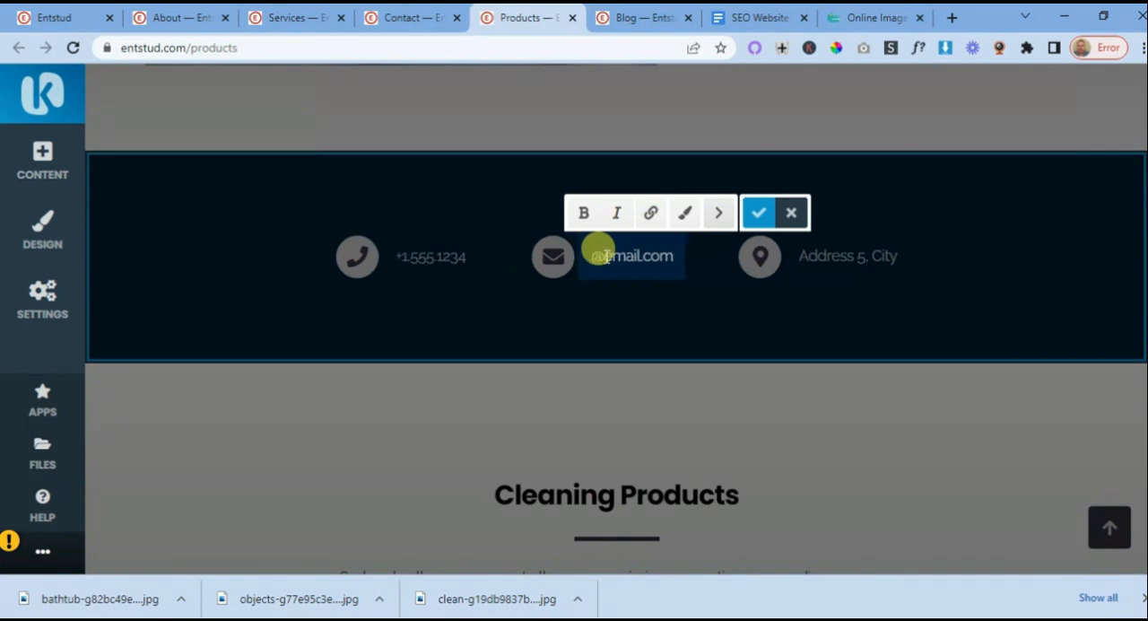
{"action": "type", "text": "support"}
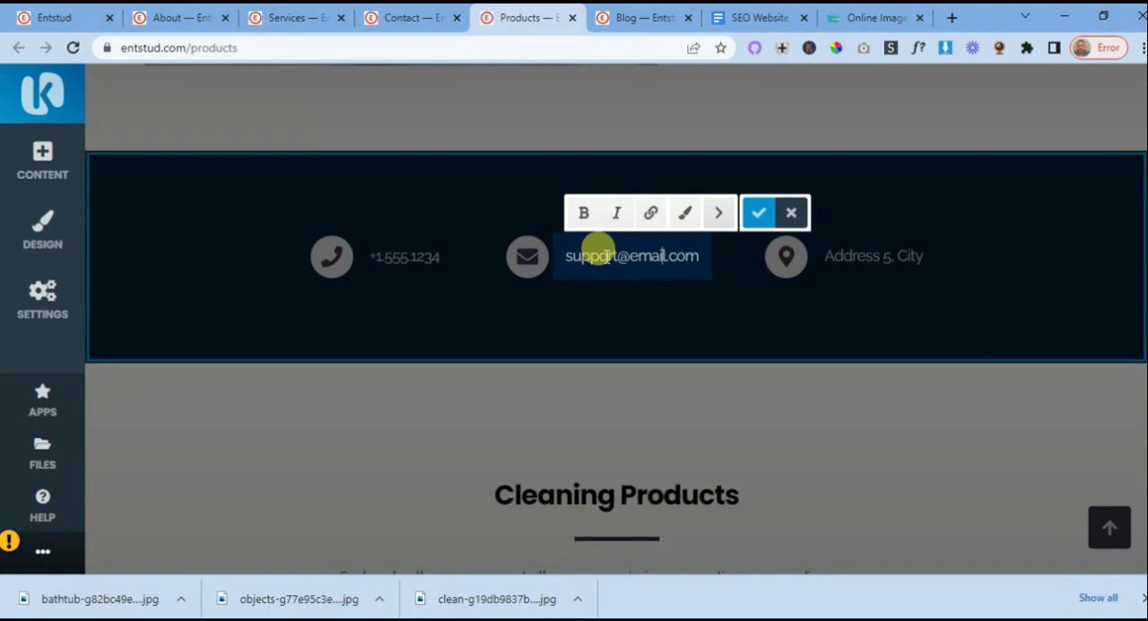
{"action": "key", "text": "BackSpace"}
{"action": "key", "text": "BackSpace"}
{"action": "key", "text": "BackSpace"}
{"action": "key", "text": "BackSpace"}
{"action": "key", "text": "BackSpace"}
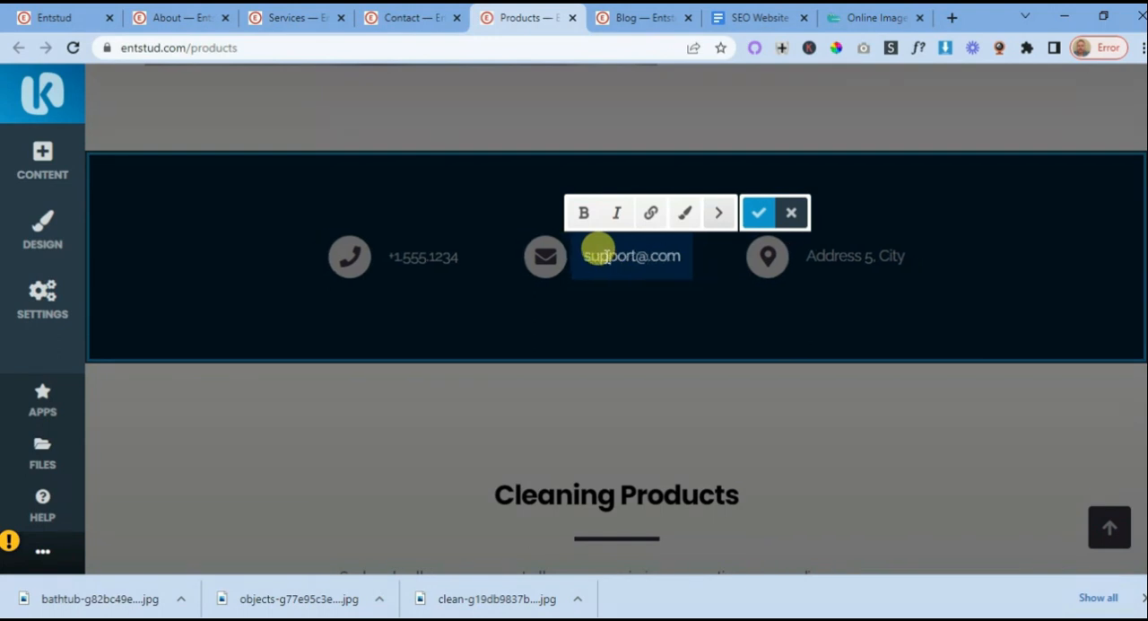
{"action": "type", "text": "entstud"}
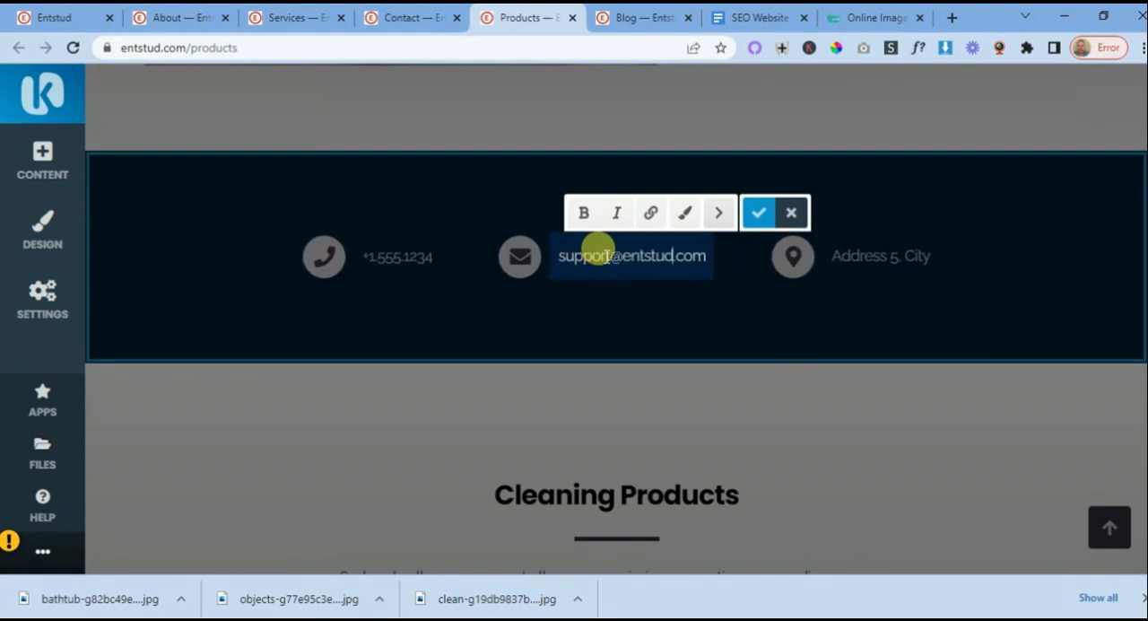
{"action": "left_click", "coordinate": [758, 213]}
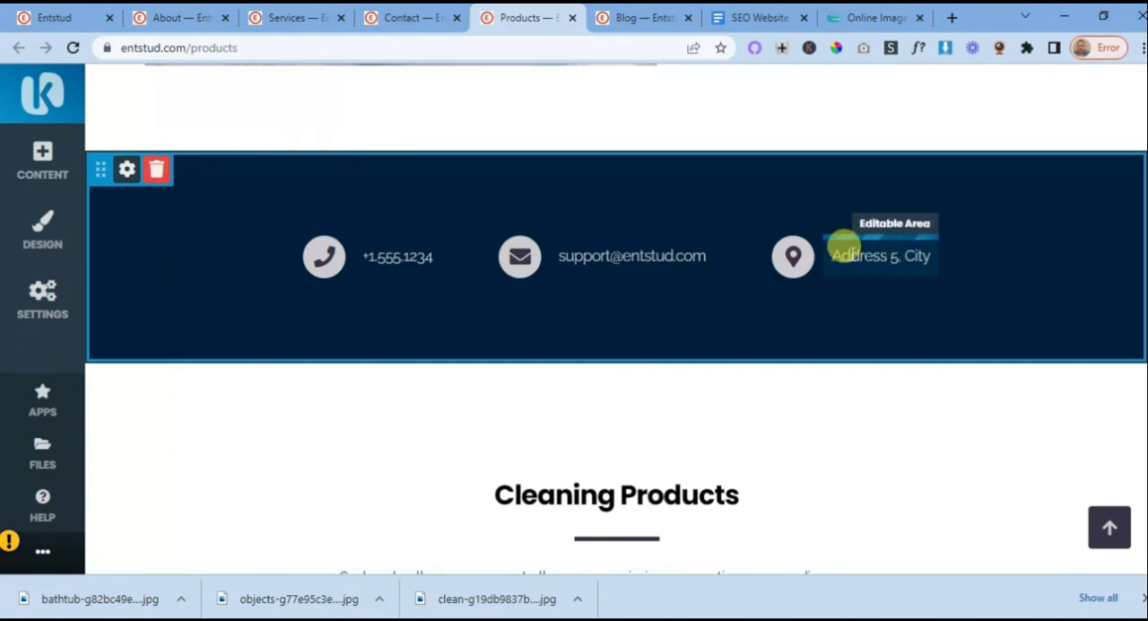
- Check the address text in the contact details block and look over the Products page down to the cleaning product cards
{"action": "left_click", "coordinate": [881, 260]}
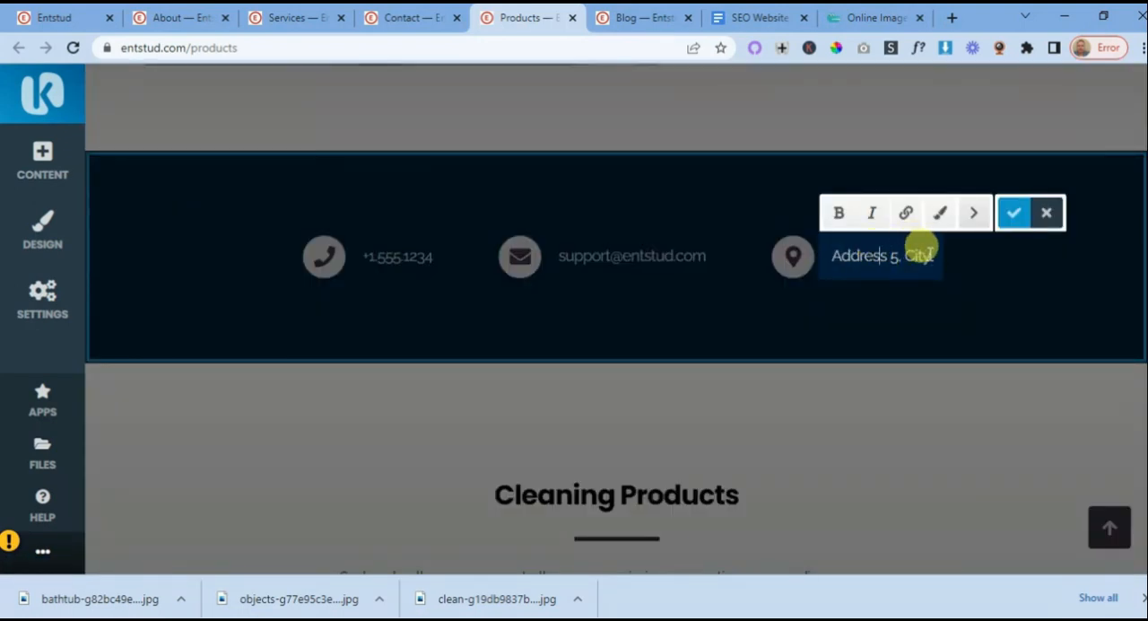
{"action": "left_click", "coordinate": [789, 246]}
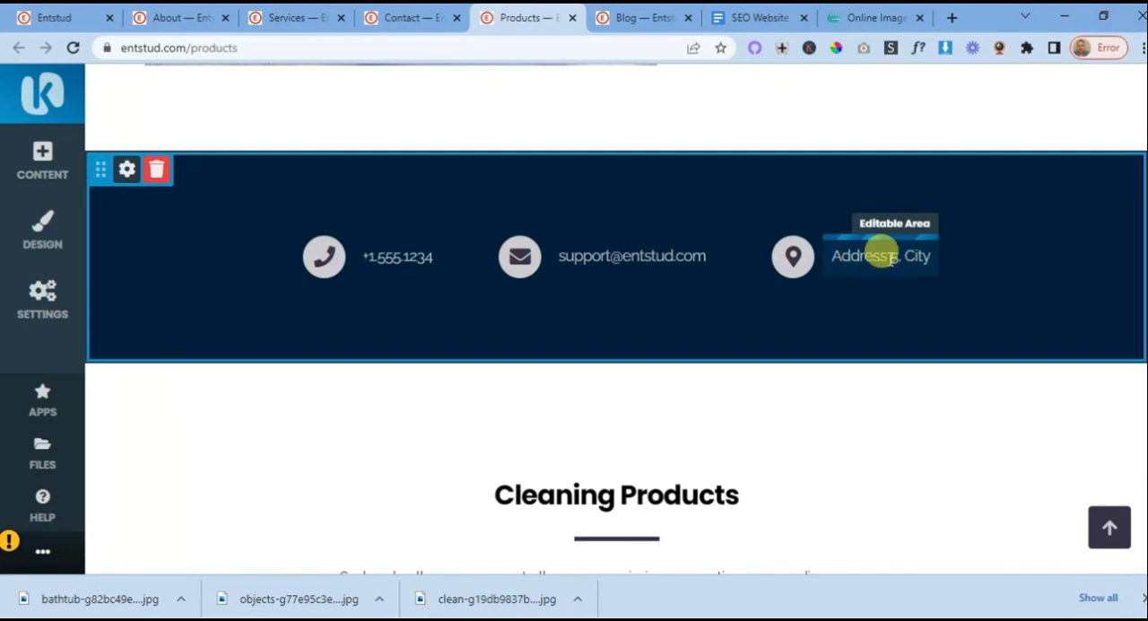
{"action": "scroll", "coordinate": [905, 262], "scroll_direction": "down", "scroll_amount": 5}
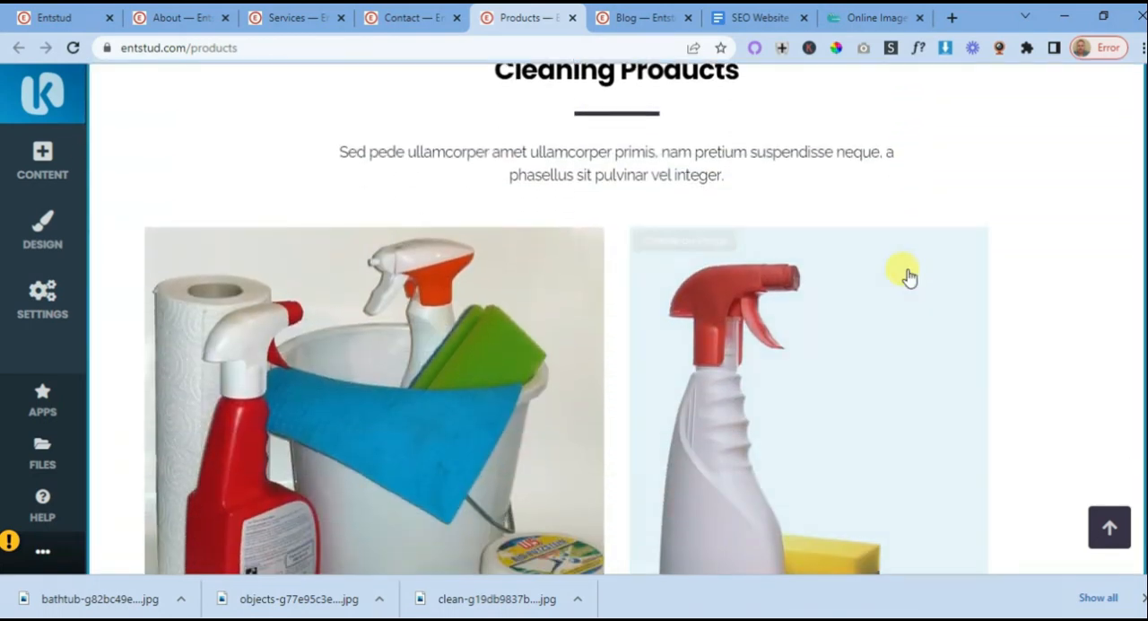
{"action": "scroll", "coordinate": [906, 275], "scroll_direction": "up", "scroll_amount": 7}
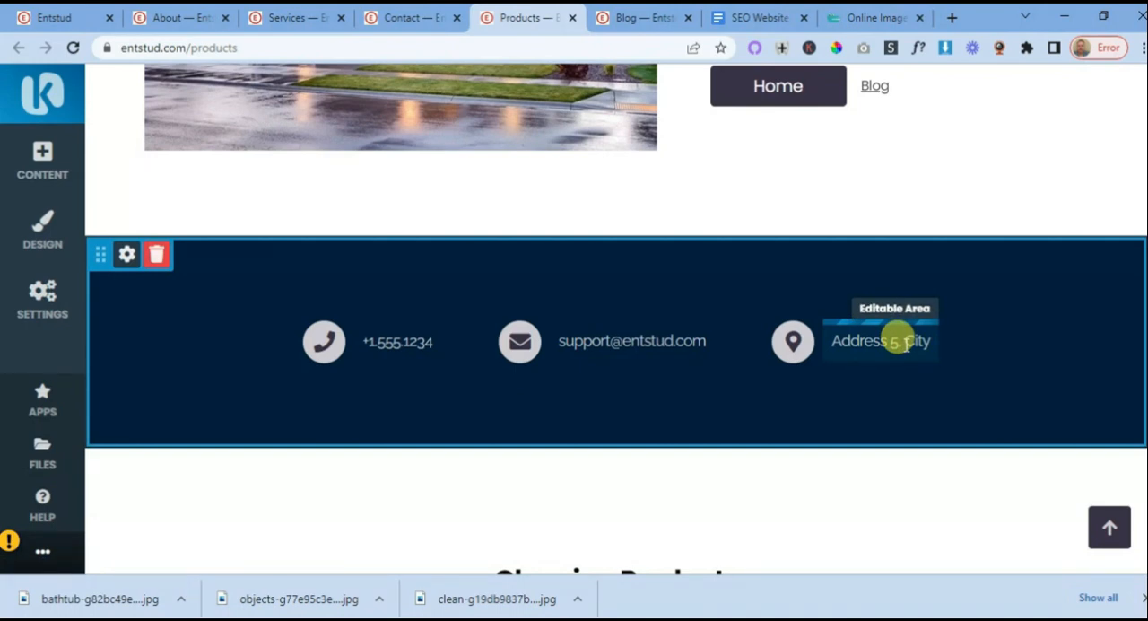
{"action": "scroll", "coordinate": [906, 344], "scroll_direction": "down", "scroll_amount": 1}
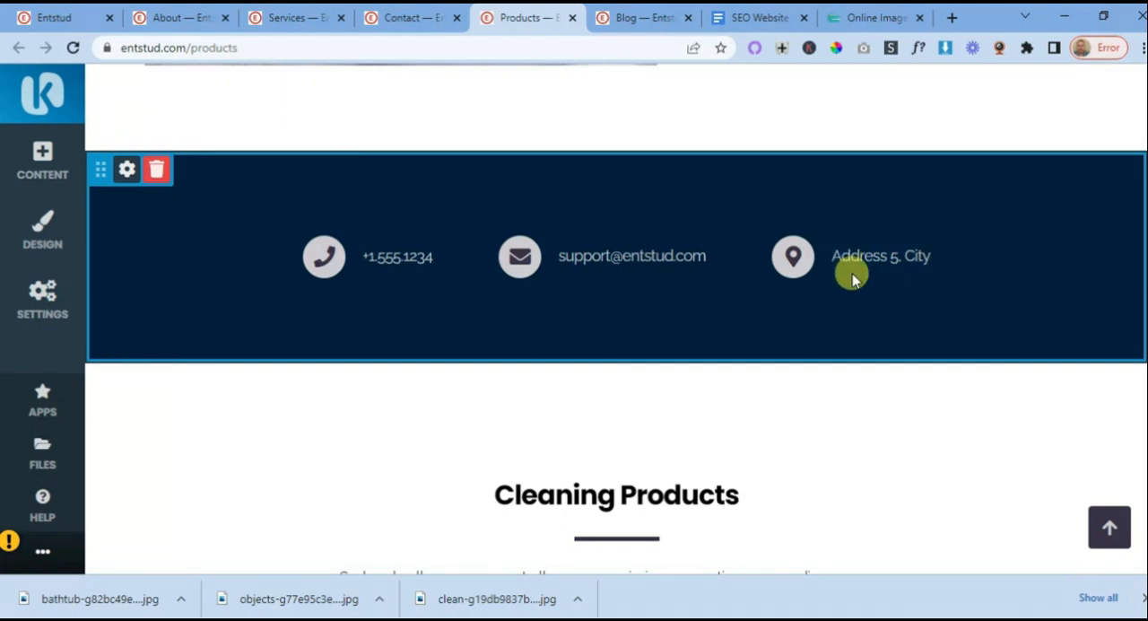
{"action": "scroll", "coordinate": [868, 278], "scroll_direction": "down", "scroll_amount": 5}
{"action": "scroll", "coordinate": [785, 305], "scroll_direction": "down", "scroll_amount": 10}
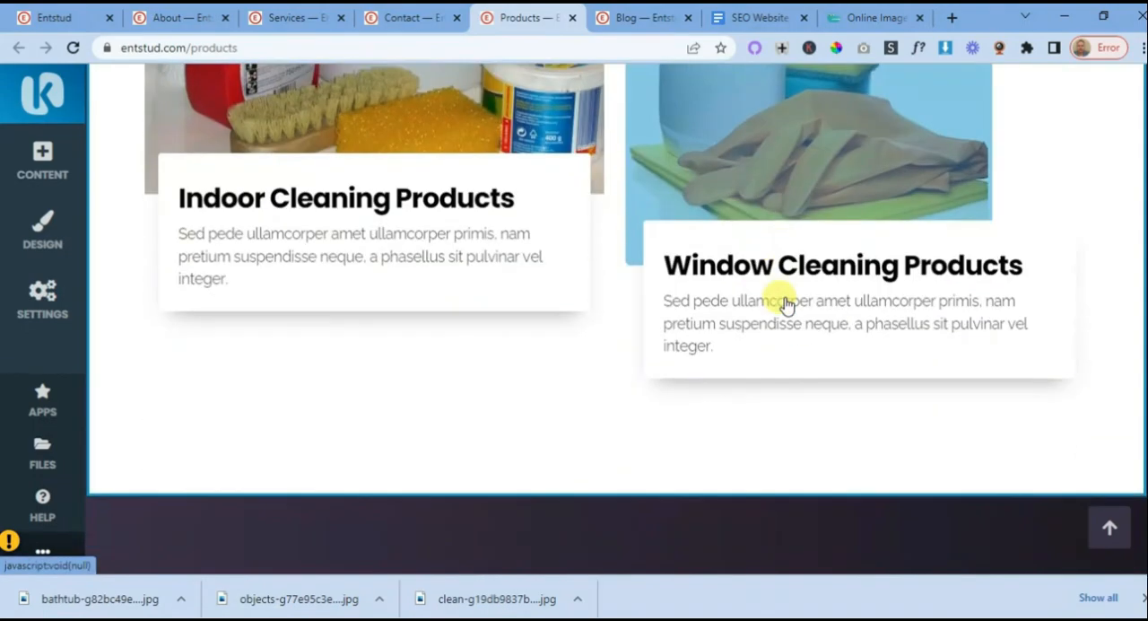
{"action": "scroll", "coordinate": [785, 306], "scroll_direction": "up", "scroll_amount": 15}
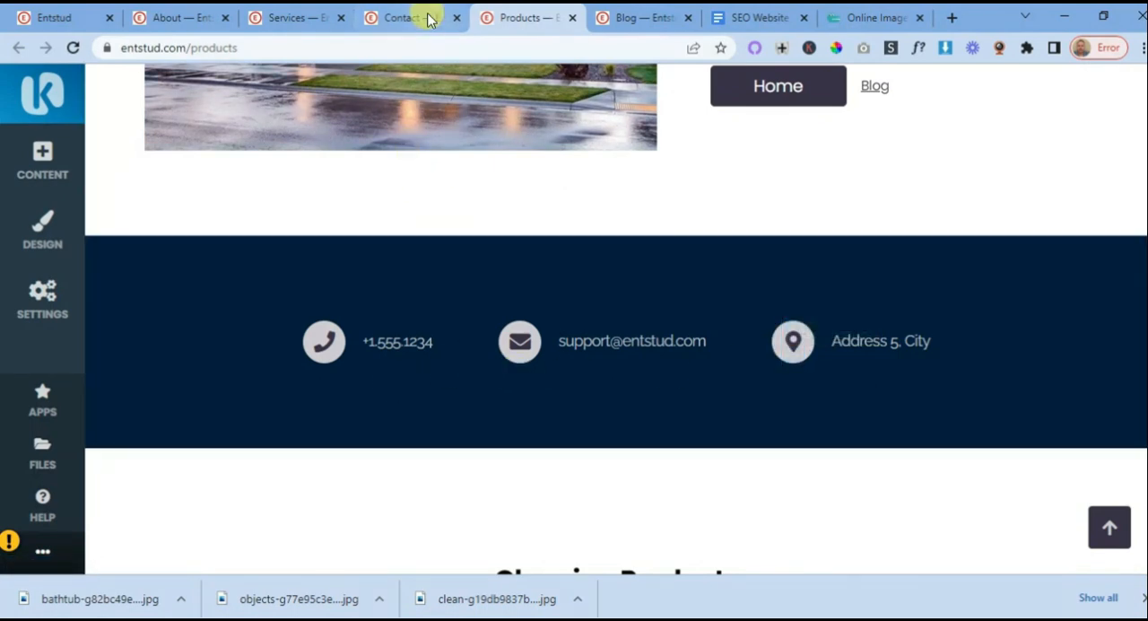
- On the Services page, add the Call to Action block with phone, e-mail and address between the house image section and the Cleaning Services section
{"action": "left_click", "coordinate": [269, 19]}
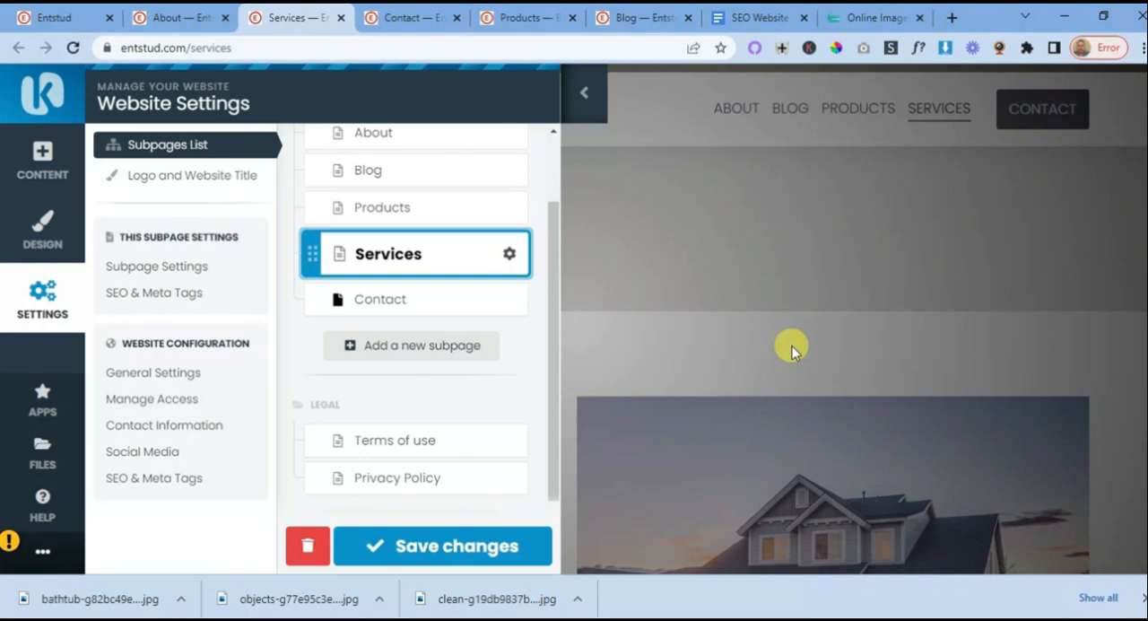
{"action": "left_click", "coordinate": [583, 95]}
{"action": "scroll", "coordinate": [743, 289], "scroll_direction": "down", "scroll_amount": 8}
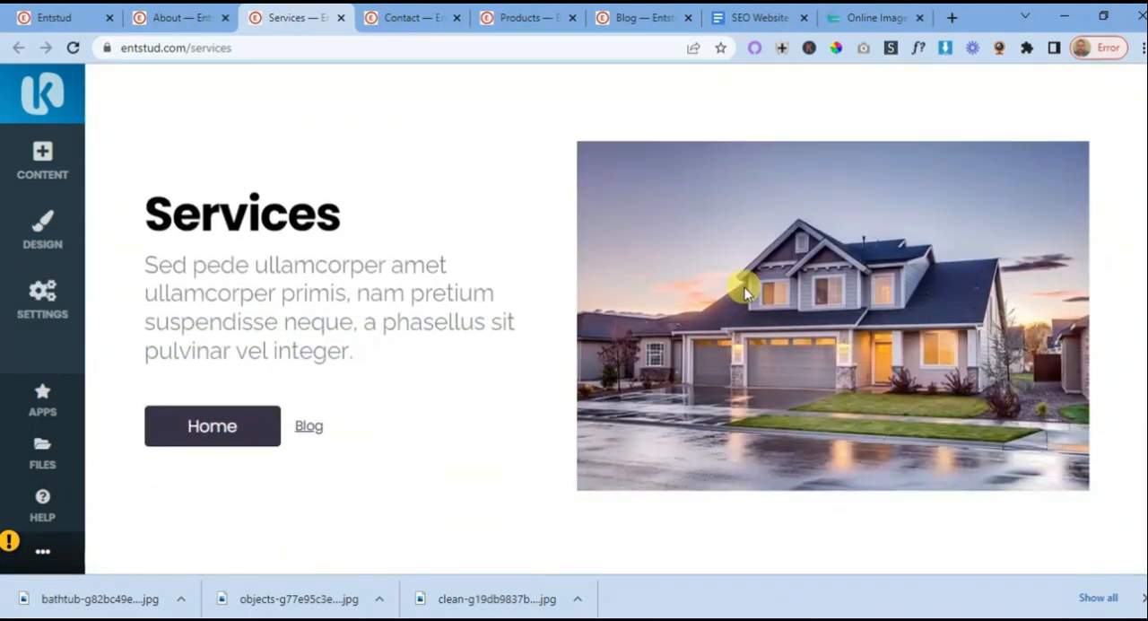
{"action": "scroll", "coordinate": [737, 280], "scroll_direction": "up", "scroll_amount": 1}
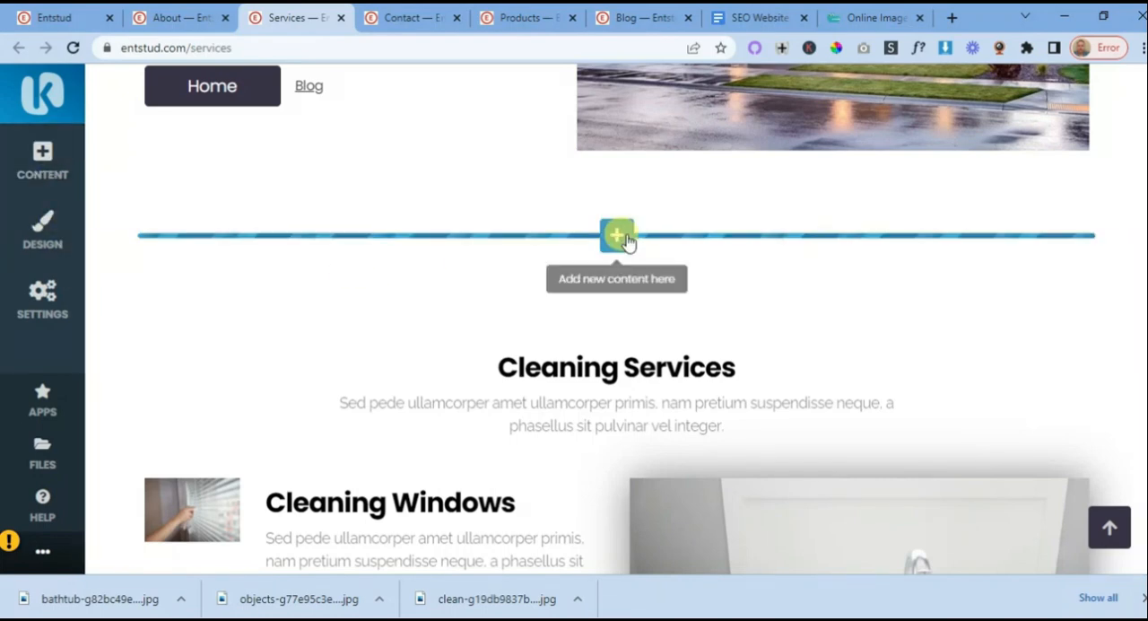
{"action": "left_click", "coordinate": [615, 235]}
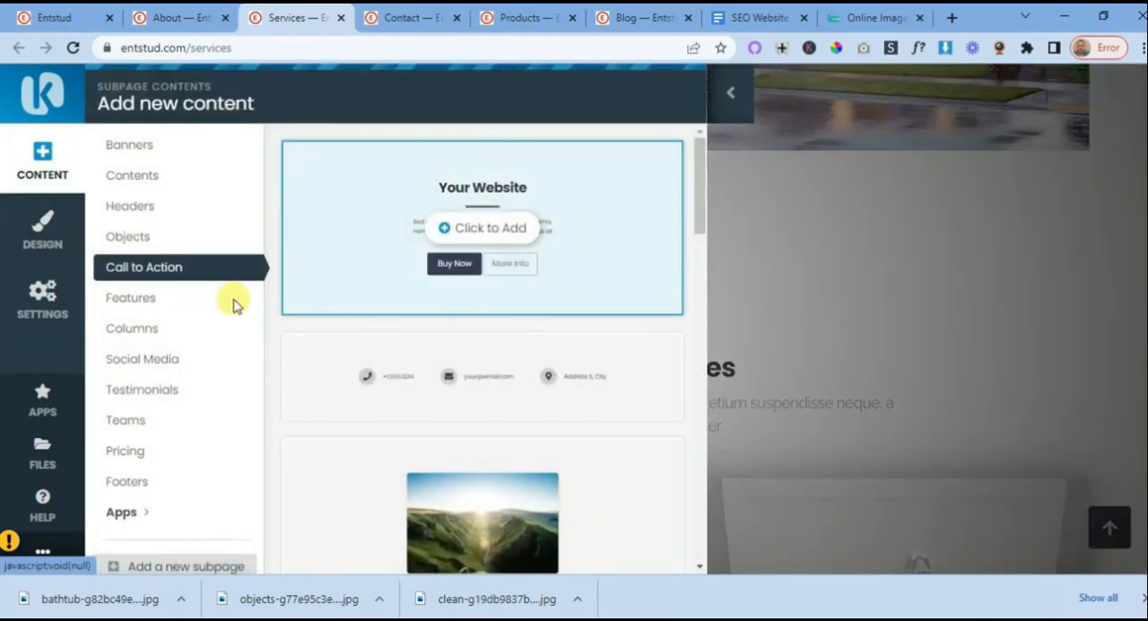
{"action": "left_click", "coordinate": [488, 375]}
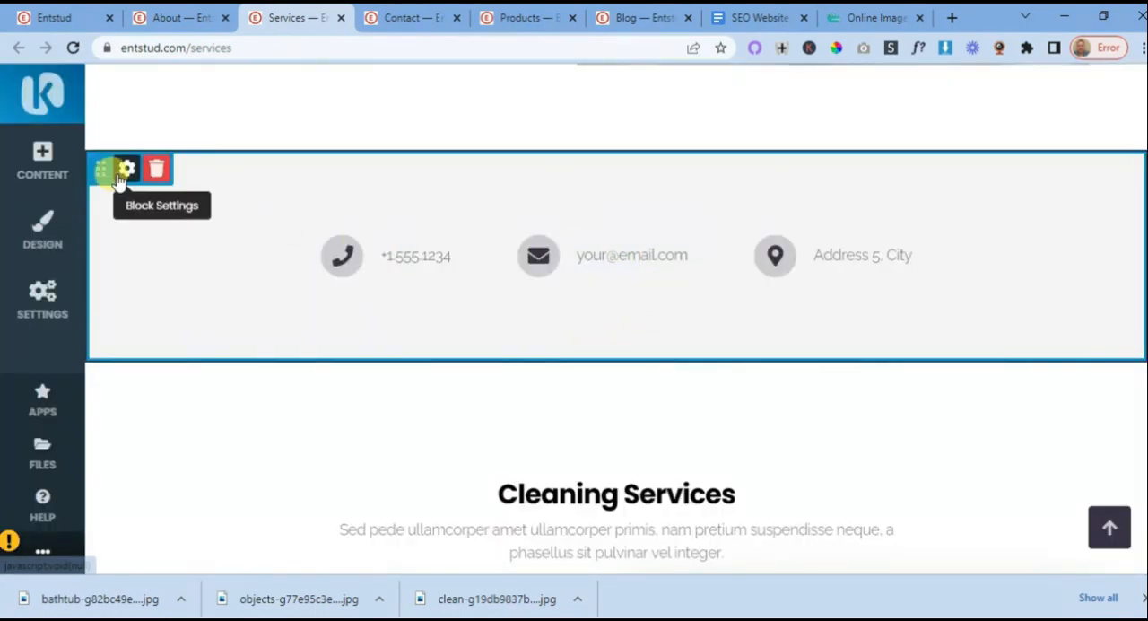
- Set the background of the Services page's contact details block to the dark navy colour
{"action": "left_click", "coordinate": [124, 169]}
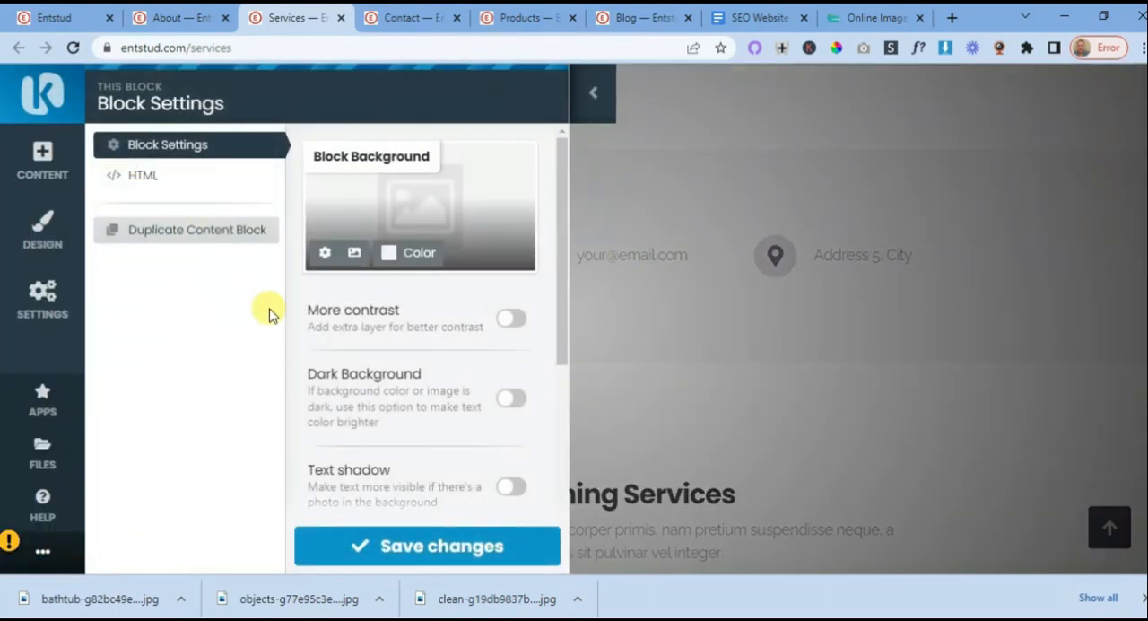
{"action": "left_click", "coordinate": [404, 254]}
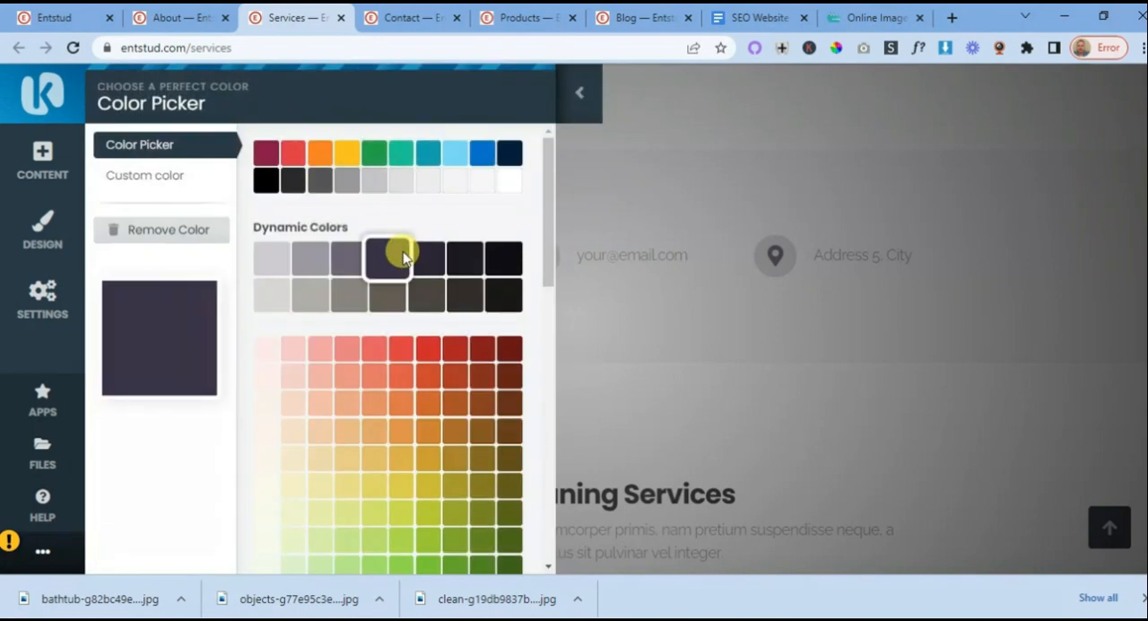
{"action": "left_click", "coordinate": [510, 154]}
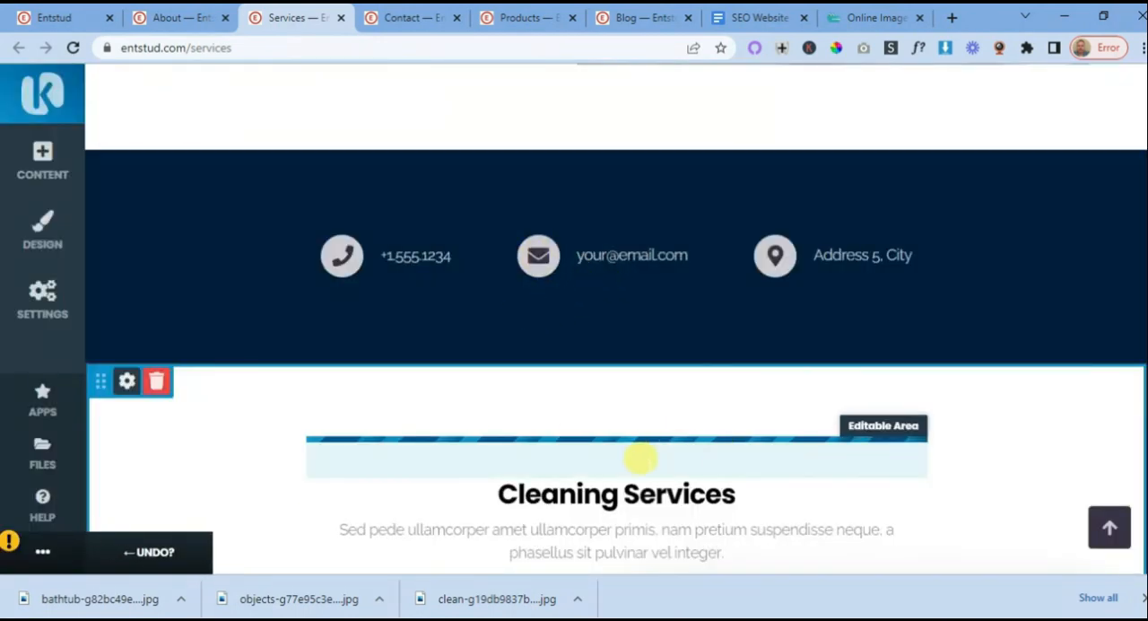
- Look over the Services page from the house image section through the contact details block to the Cleaning Services list
{"action": "scroll", "coordinate": [628, 403], "scroll_direction": "up", "scroll_amount": 5}
{"action": "scroll", "coordinate": [565, 328], "scroll_direction": "down", "scroll_amount": 4}
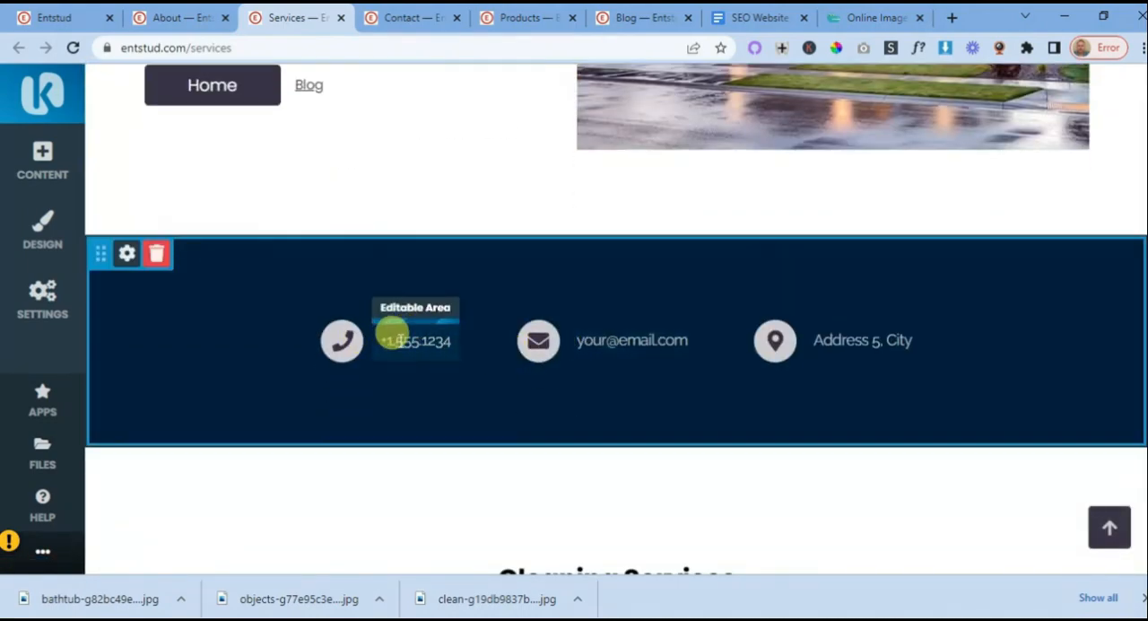
{"action": "scroll", "coordinate": [484, 370], "scroll_direction": "up", "scroll_amount": 1}
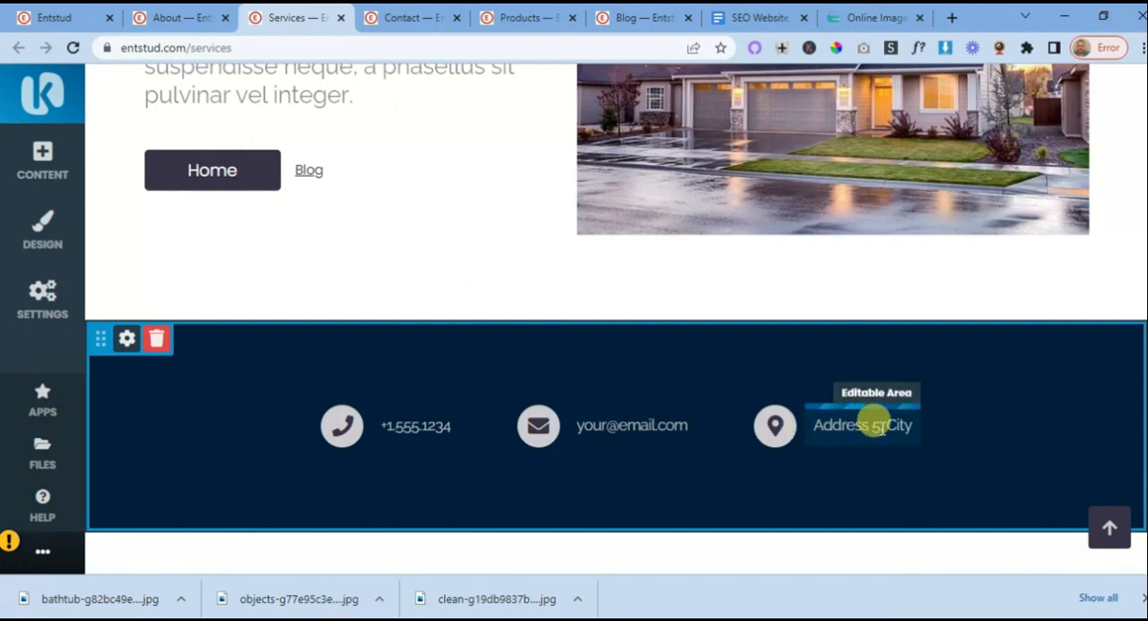
{"action": "scroll", "coordinate": [640, 451], "scroll_direction": "up", "scroll_amount": 2}
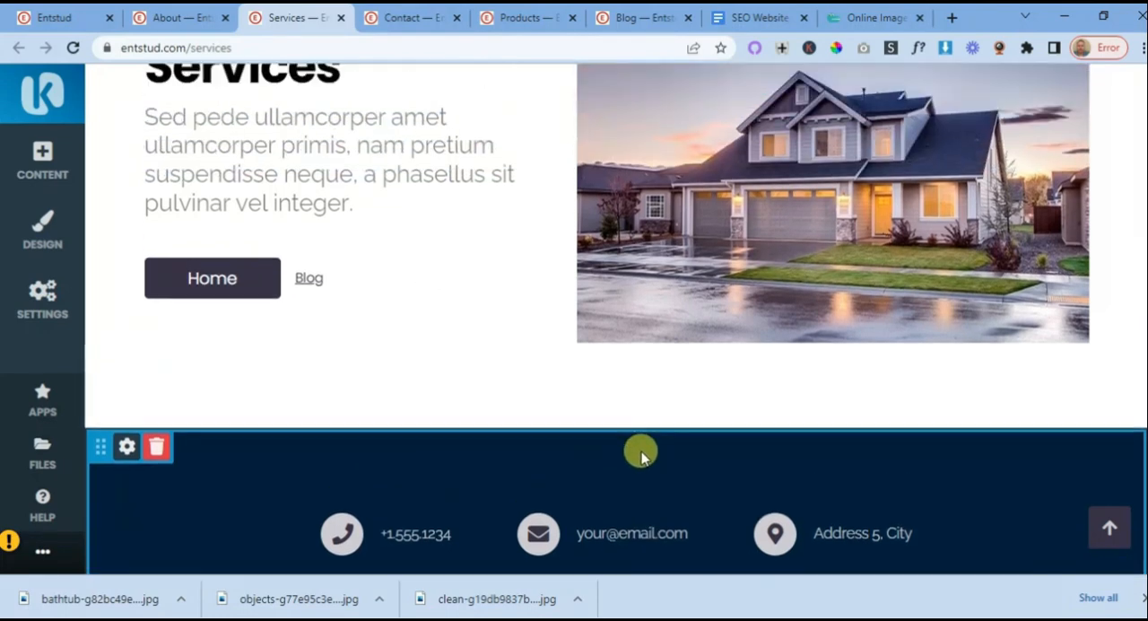
{"action": "scroll", "coordinate": [646, 445], "scroll_direction": "down", "scroll_amount": 1}
{"action": "scroll", "coordinate": [644, 445], "scroll_direction": "down", "scroll_amount": 1}
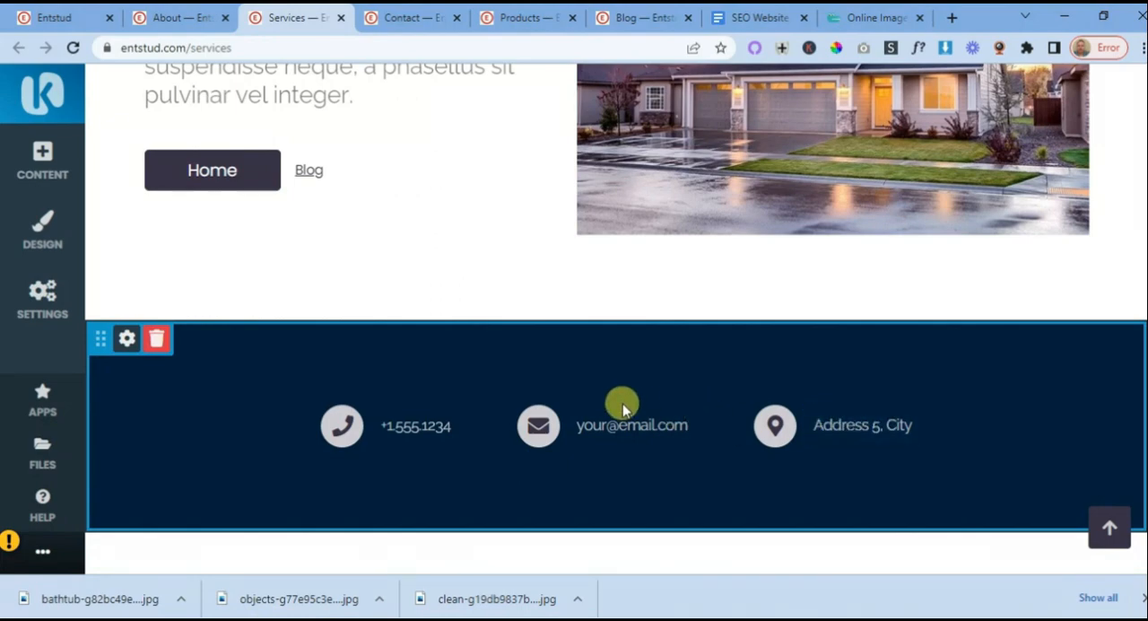
{"action": "scroll", "coordinate": [620, 403], "scroll_direction": "down", "scroll_amount": 4}
{"action": "scroll", "coordinate": [544, 364], "scroll_direction": "down", "scroll_amount": 5}
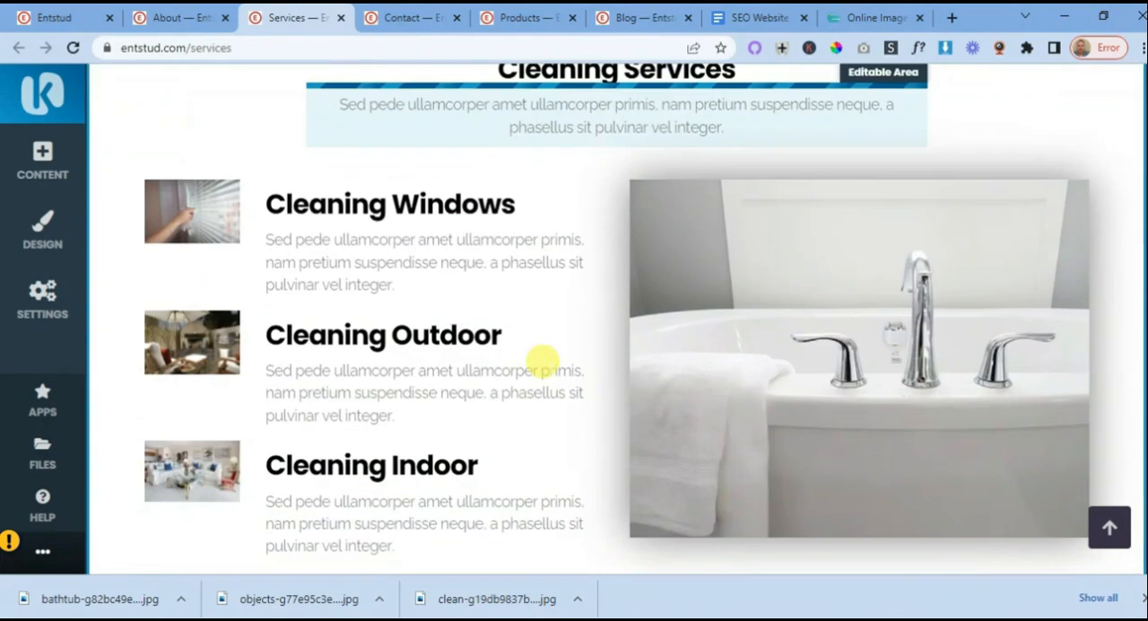
{"action": "scroll", "coordinate": [545, 363], "scroll_direction": "up", "scroll_amount": 5}
{"action": "scroll", "coordinate": [538, 350], "scroll_direction": "up", "scroll_amount": 3}
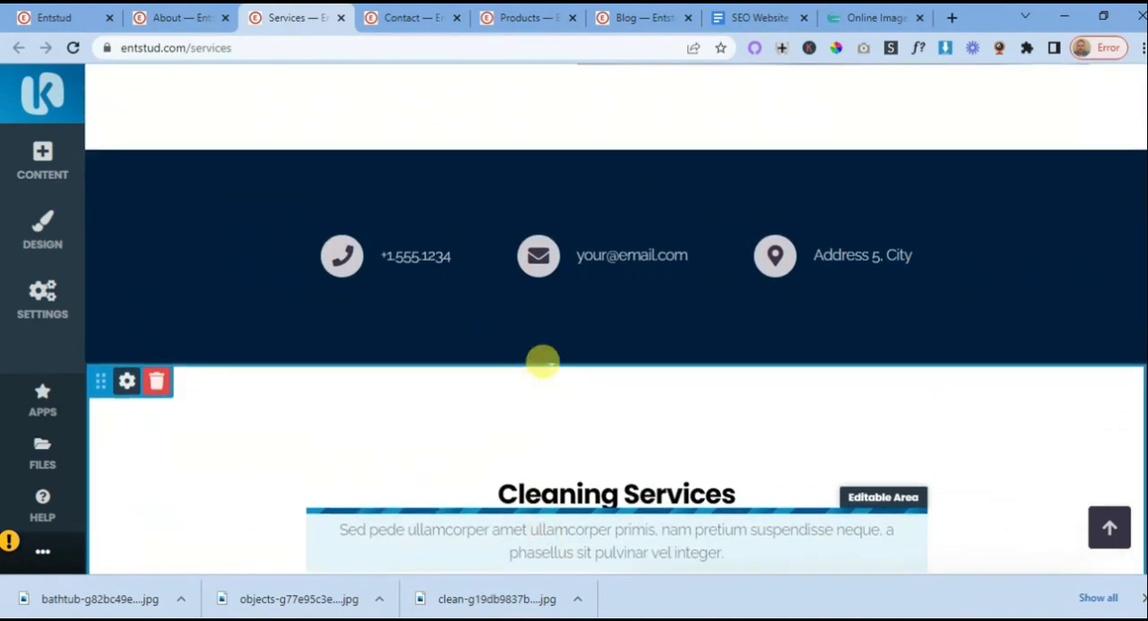
- On the Entstud home page, add the Call to Action block with phone, e-mail and address between the hero banner and Our Services
{"action": "left_click", "coordinate": [59, 20]}
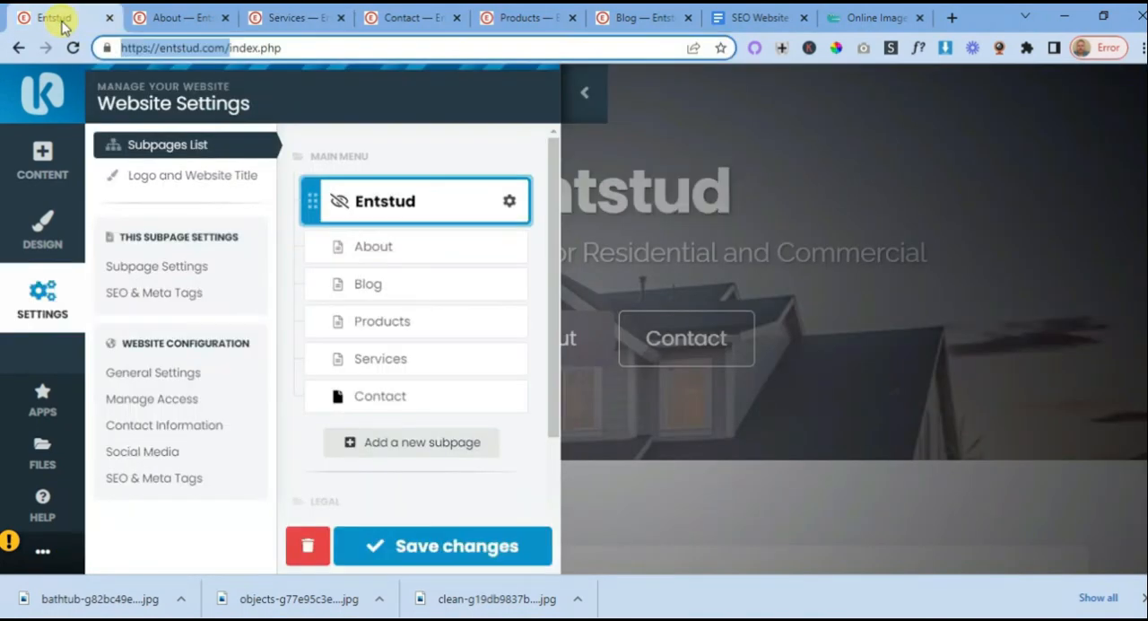
{"action": "left_click", "coordinate": [583, 93]}
{"action": "scroll", "coordinate": [704, 242], "scroll_direction": "down", "scroll_amount": 5}
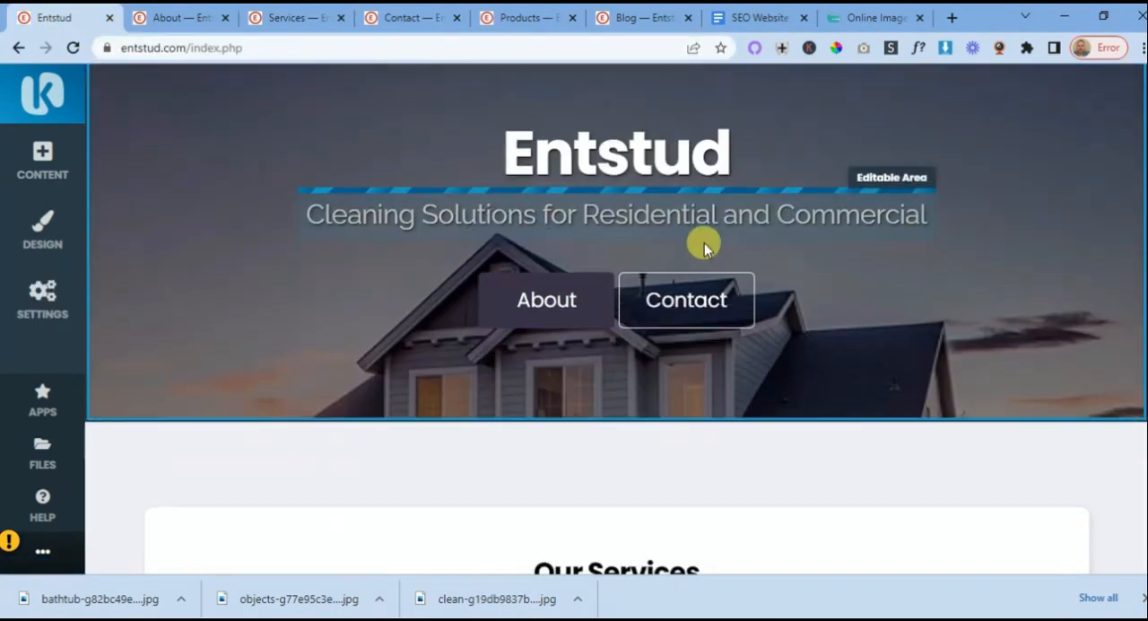
{"action": "scroll", "coordinate": [704, 248], "scroll_direction": "down", "scroll_amount": 8}
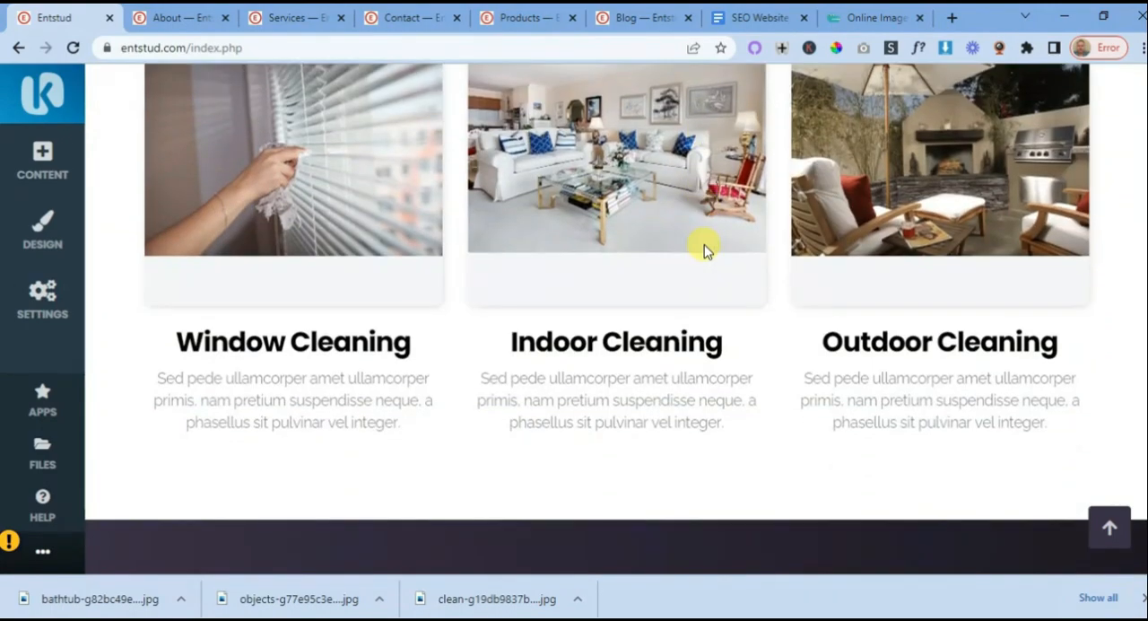
{"action": "scroll", "coordinate": [704, 249], "scroll_direction": "down", "scroll_amount": 2}
{"action": "scroll", "coordinate": [703, 247], "scroll_direction": "up", "scroll_amount": 5}
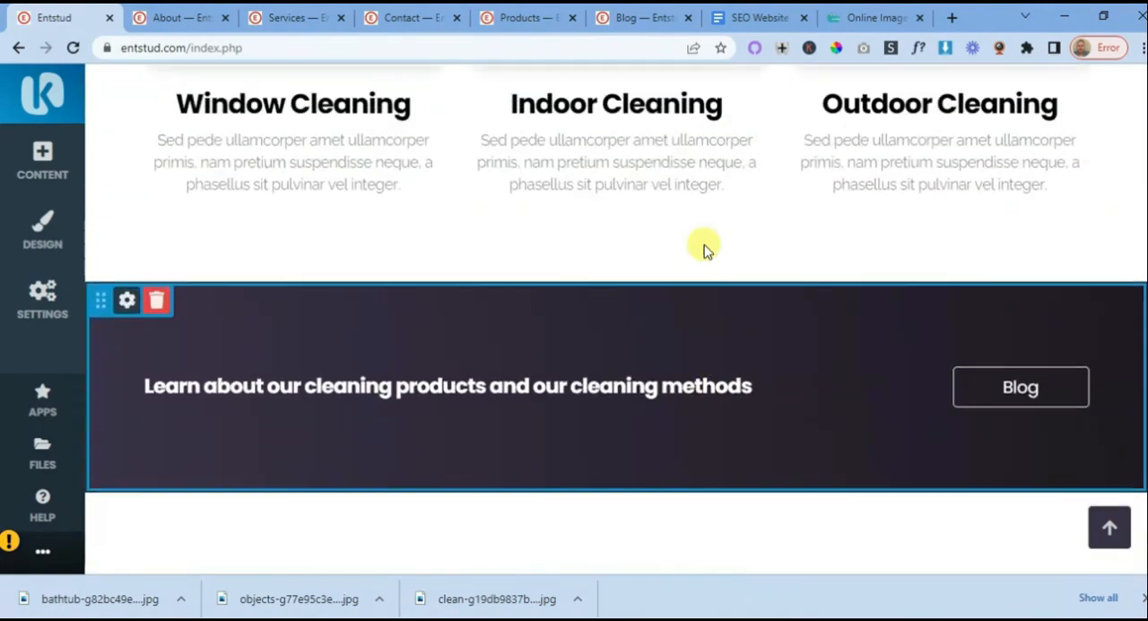
{"action": "scroll", "coordinate": [703, 256], "scroll_direction": "up", "scroll_amount": 8}
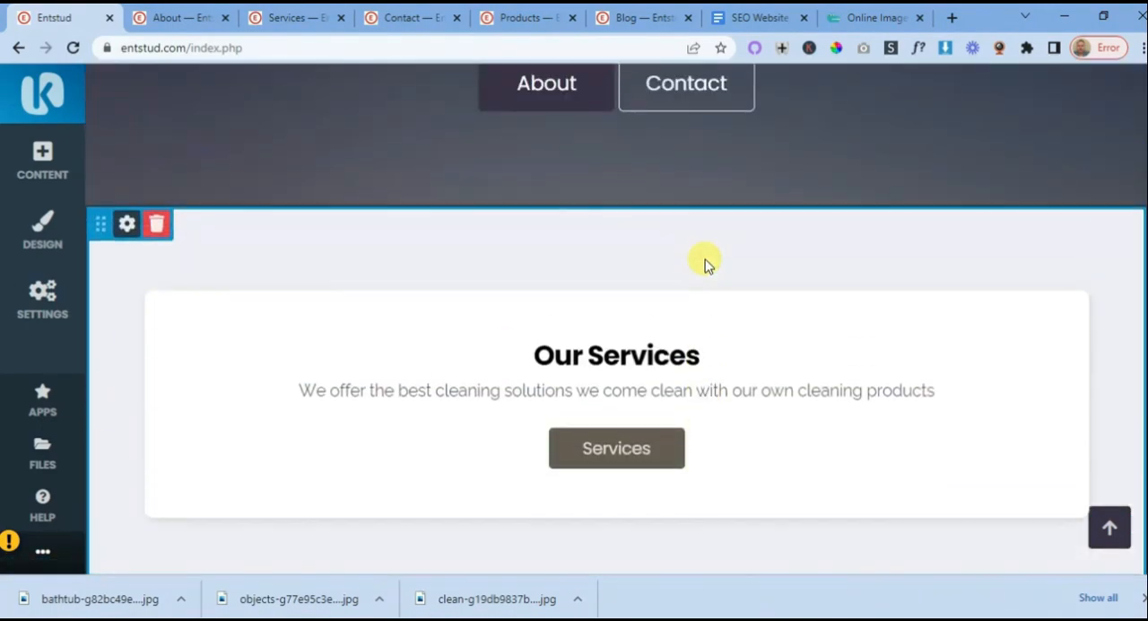
{"action": "scroll", "coordinate": [704, 263], "scroll_direction": "up", "scroll_amount": 2}
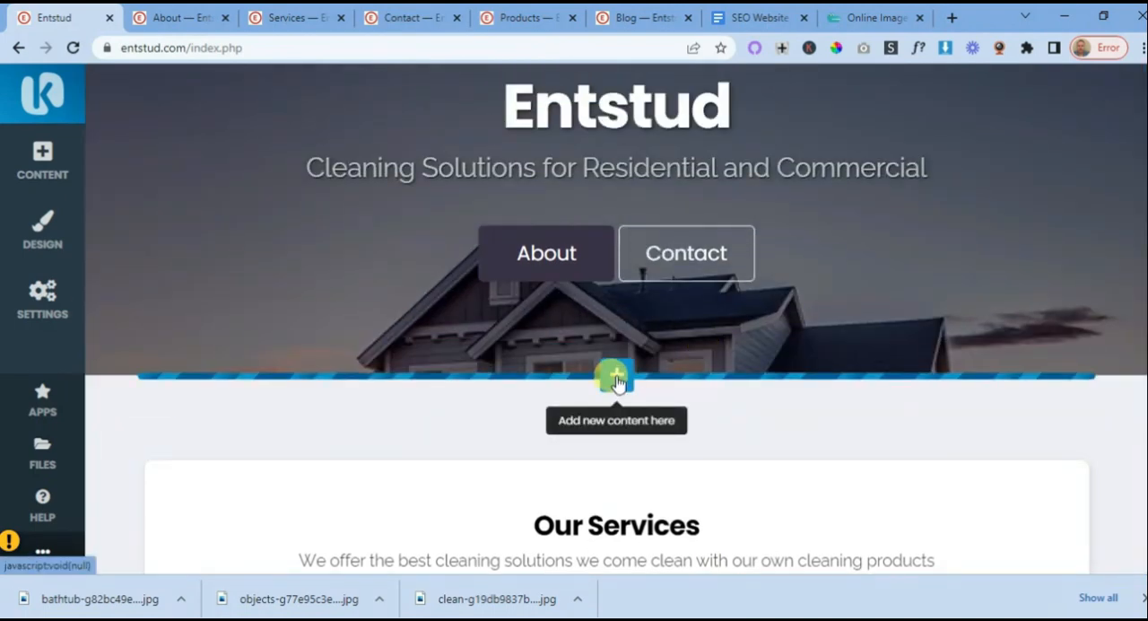
{"action": "left_click", "coordinate": [615, 379]}
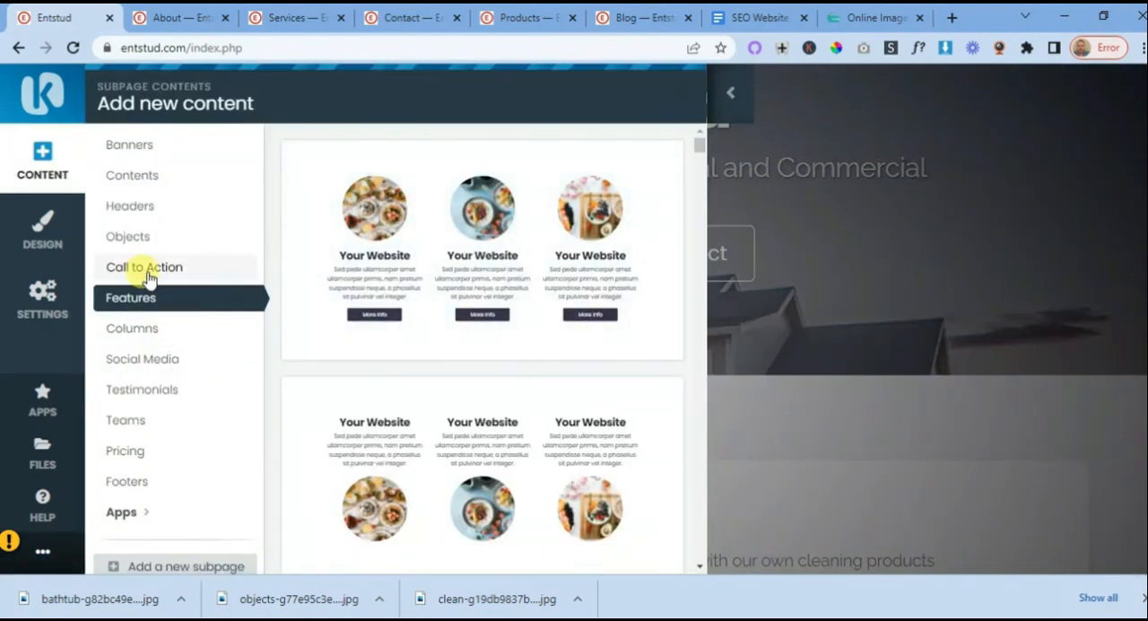
{"action": "left_click", "coordinate": [148, 278]}
{"action": "left_click", "coordinate": [485, 384]}
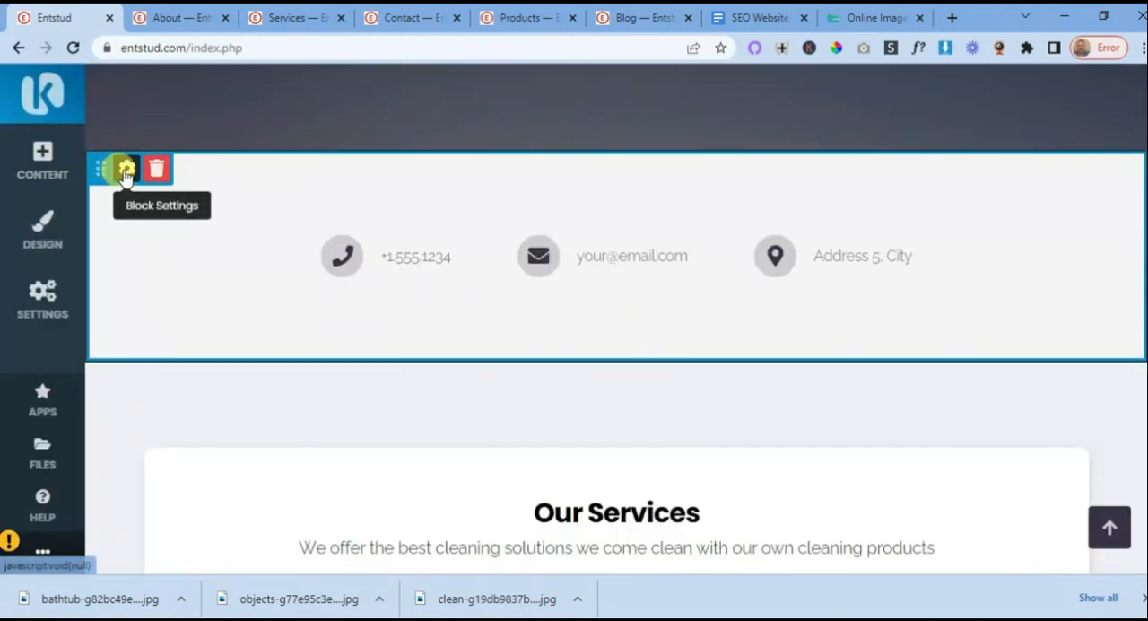
- Set the background of the home page's contact details block to the dark navy colour
{"action": "left_click", "coordinate": [127, 170]}
{"action": "left_click", "coordinate": [408, 257]}
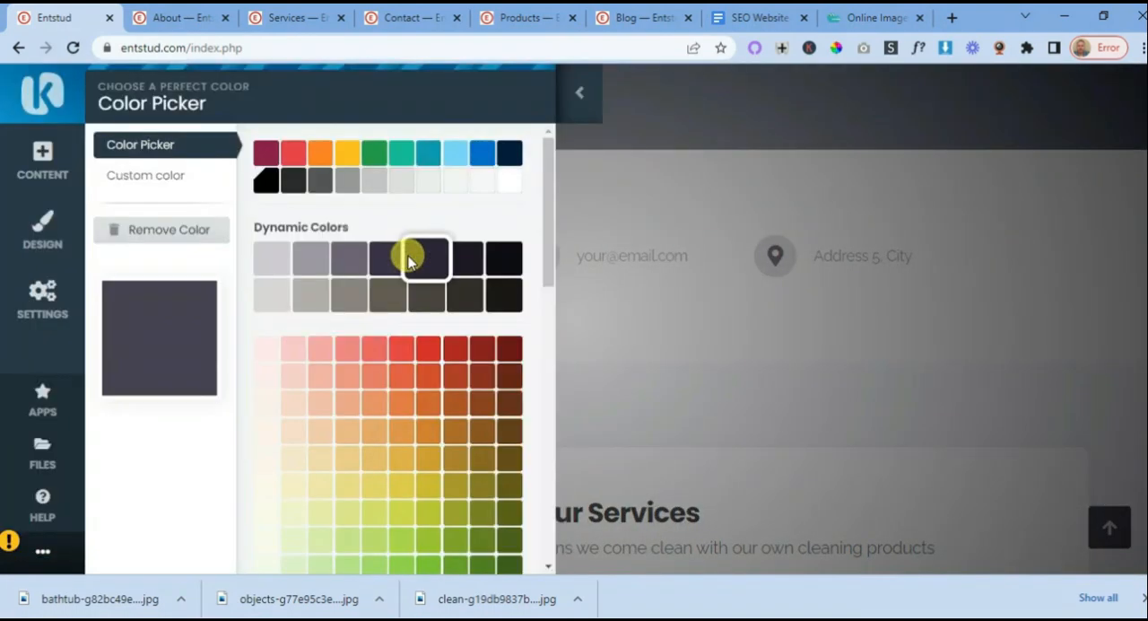
{"action": "left_click", "coordinate": [511, 154]}
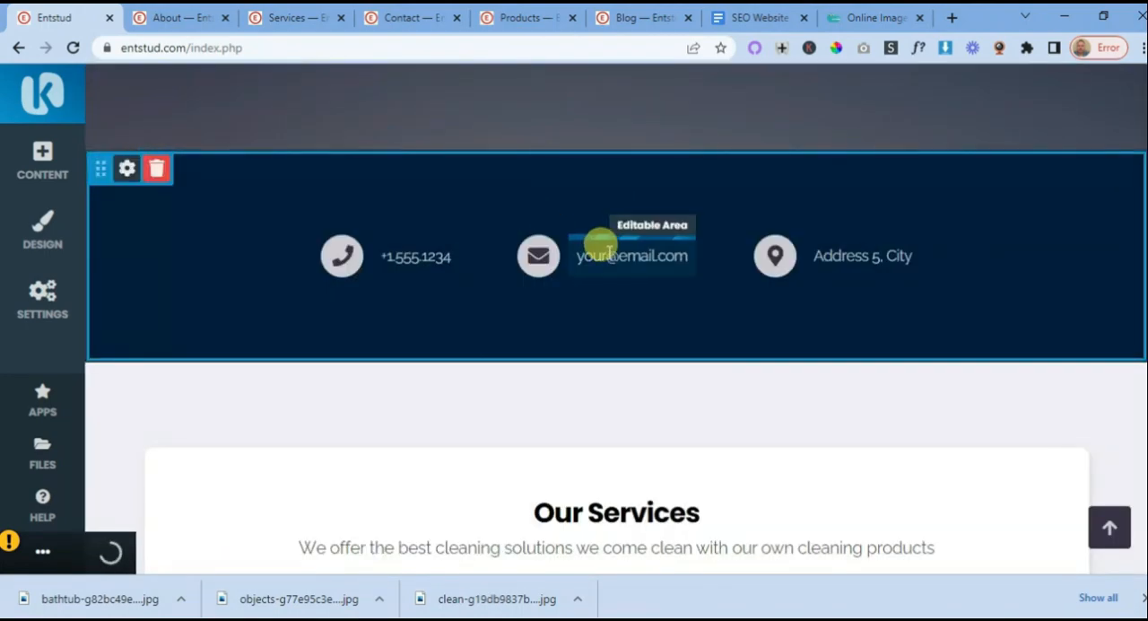
- Examine the home page's sections down to Learn More About Us and back up to the hero banner
{"action": "scroll", "coordinate": [615, 259], "scroll_direction": "down", "scroll_amount": 14}
{"action": "scroll", "coordinate": [615, 263], "scroll_direction": "down", "scroll_amount": 4}
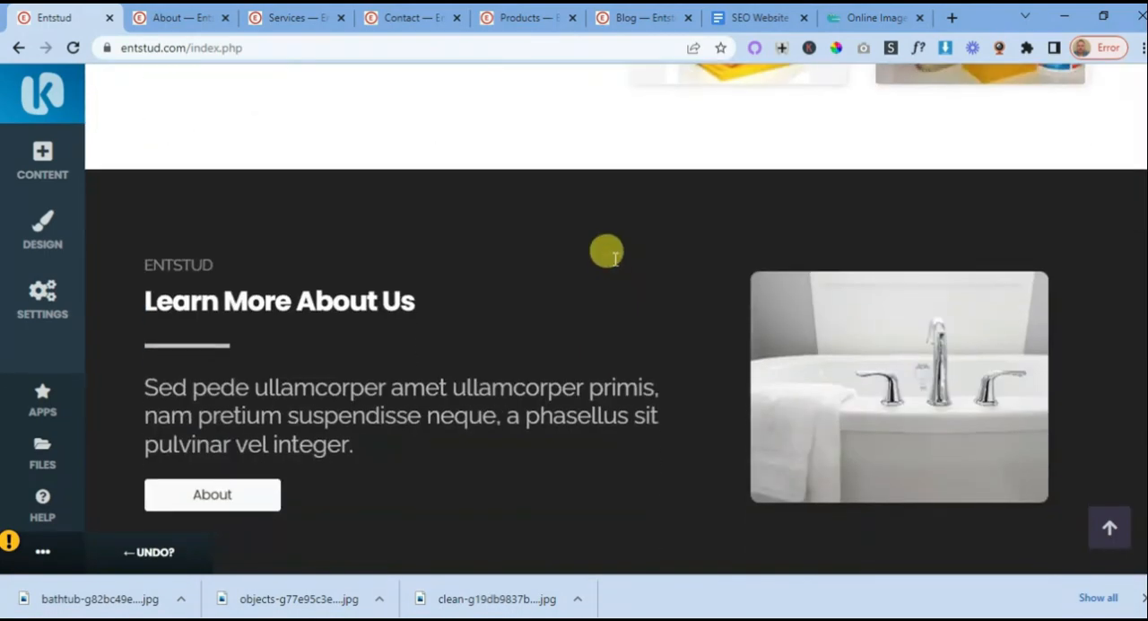
{"action": "scroll", "coordinate": [615, 262], "scroll_direction": "up", "scroll_amount": 3}
{"action": "scroll", "coordinate": [615, 264], "scroll_direction": "down", "scroll_amount": 1}
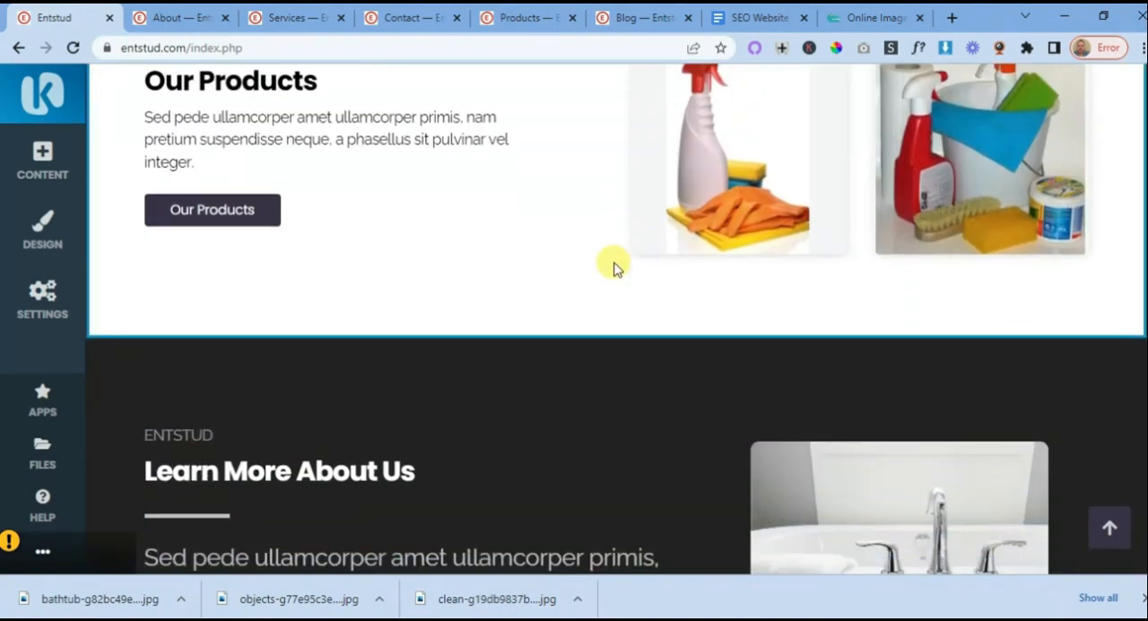
{"action": "scroll", "coordinate": [615, 265], "scroll_direction": "down", "scroll_amount": 6}
{"action": "scroll", "coordinate": [615, 267], "scroll_direction": "up", "scroll_amount": 5}
{"action": "scroll", "coordinate": [614, 266], "scroll_direction": "up", "scroll_amount": 20}
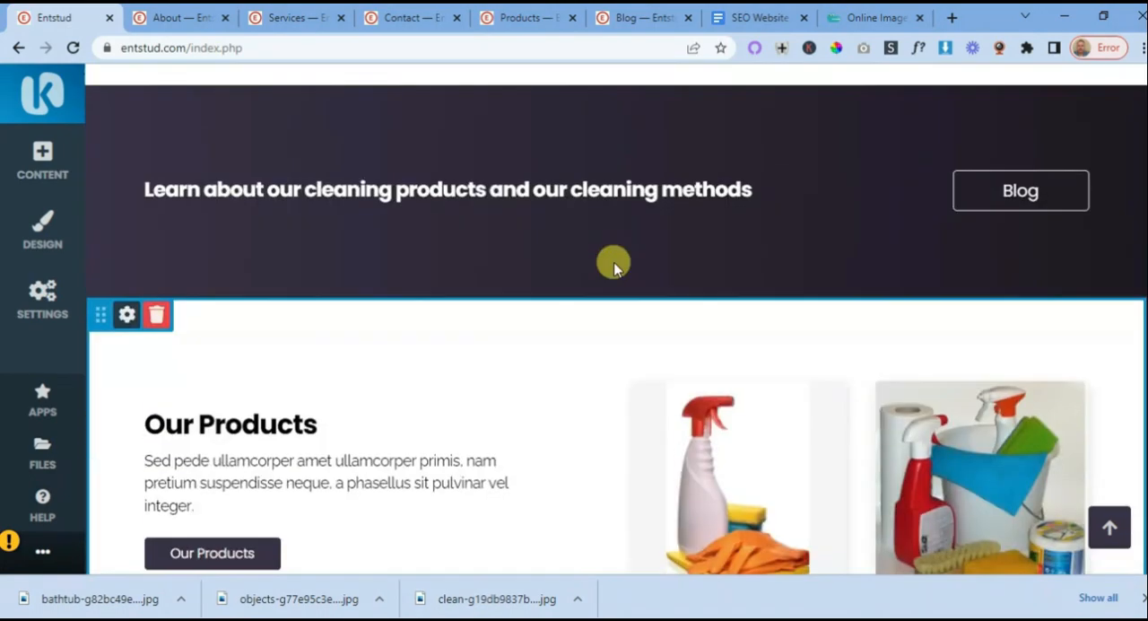
{"action": "scroll", "coordinate": [614, 262], "scroll_direction": "up", "scroll_amount": 1}
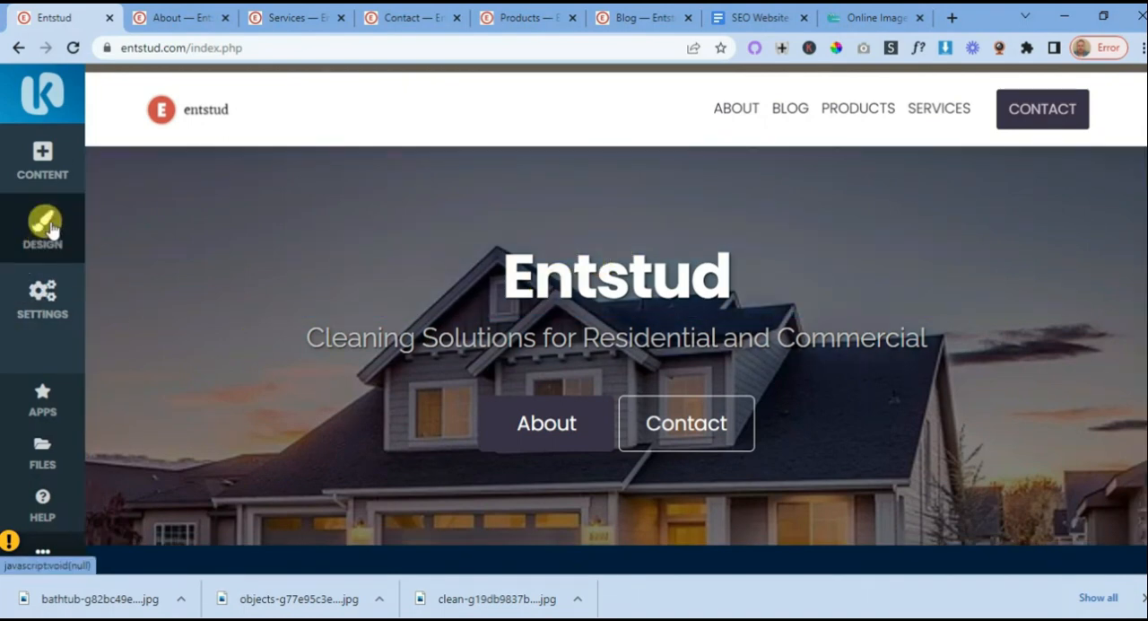
- On the About page, add the dark wood banner with two buttons between the page title area and the welcome text
{"action": "left_click", "coordinate": [42, 295]}
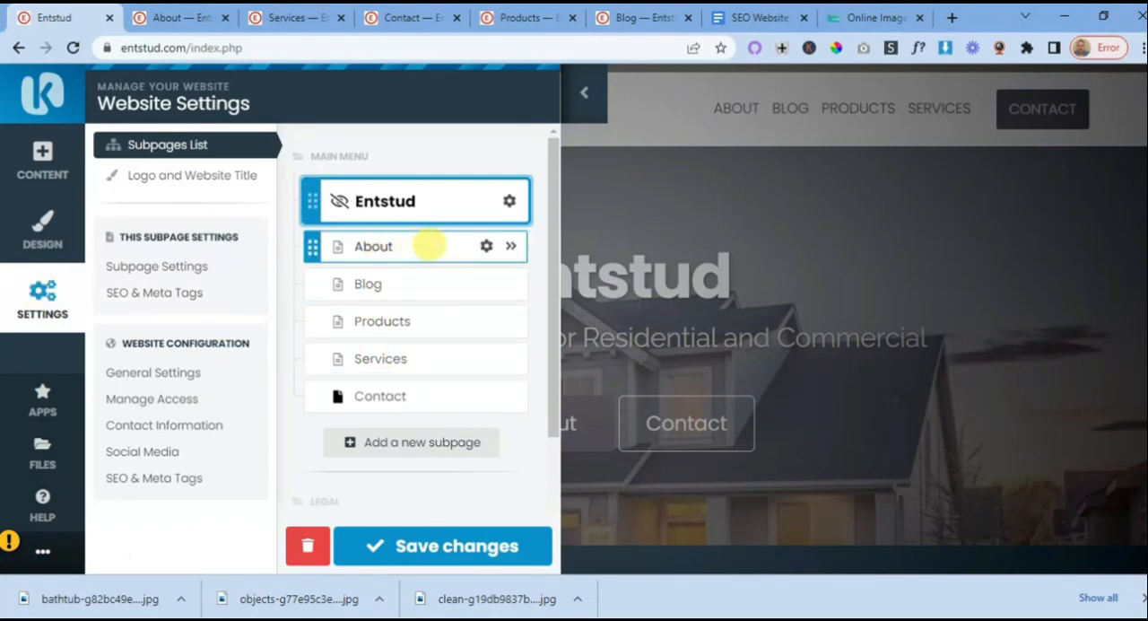
{"action": "left_click", "coordinate": [190, 18]}
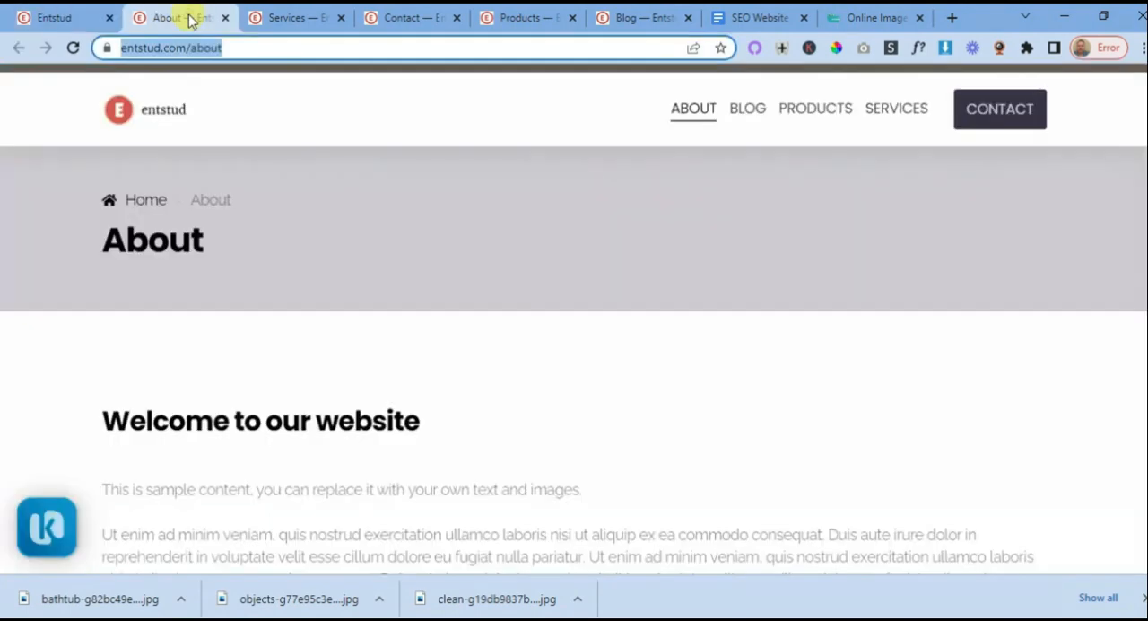
{"action": "scroll", "coordinate": [628, 361], "scroll_direction": "down", "scroll_amount": 5}
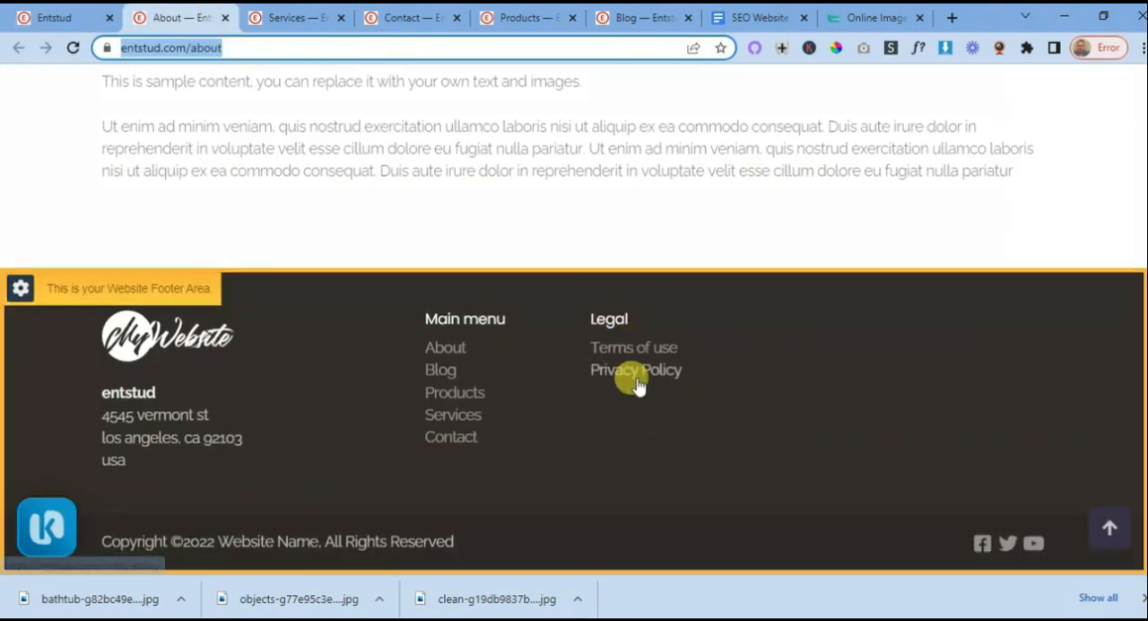
{"action": "scroll", "coordinate": [635, 381], "scroll_direction": "up", "scroll_amount": 5}
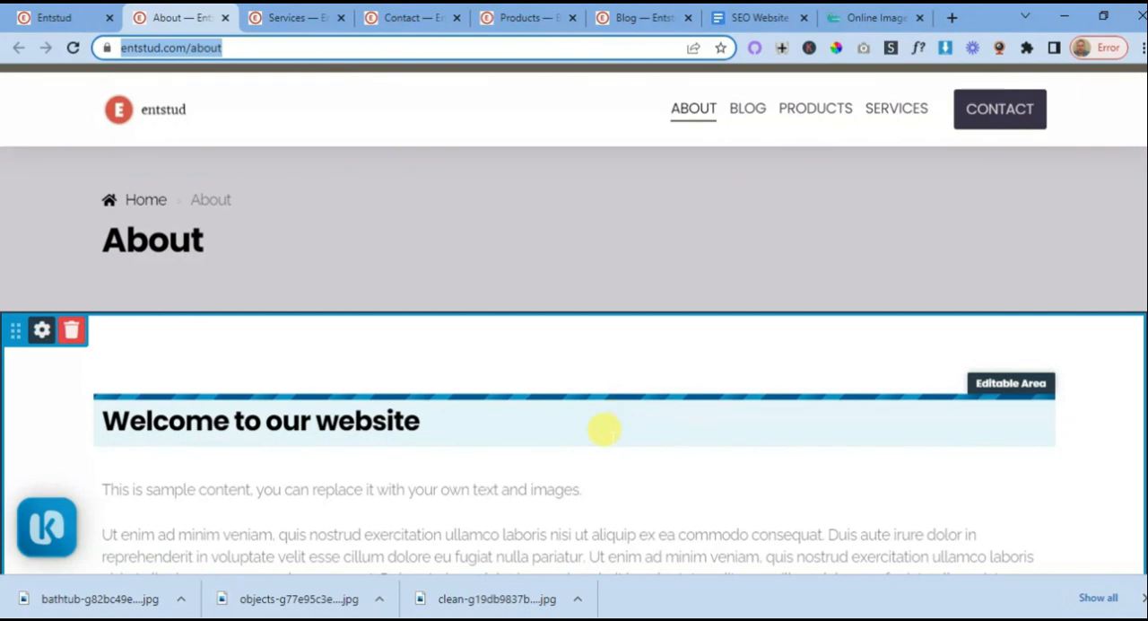
{"action": "left_click", "coordinate": [572, 310]}
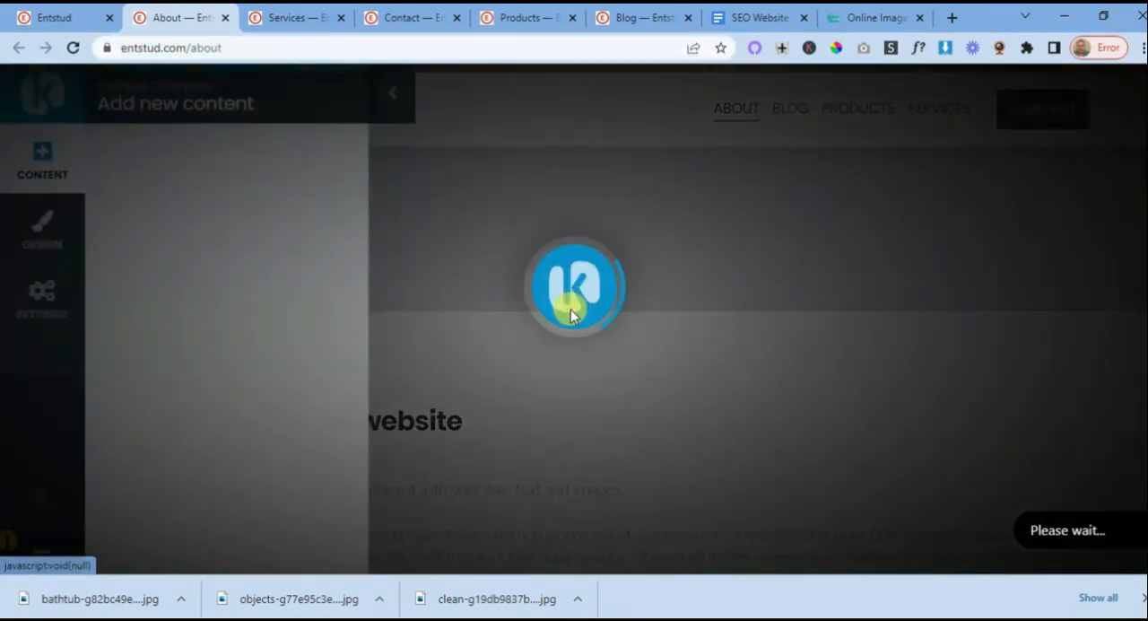
{"action": "scroll", "coordinate": [523, 251], "scroll_direction": "down", "scroll_amount": 5}
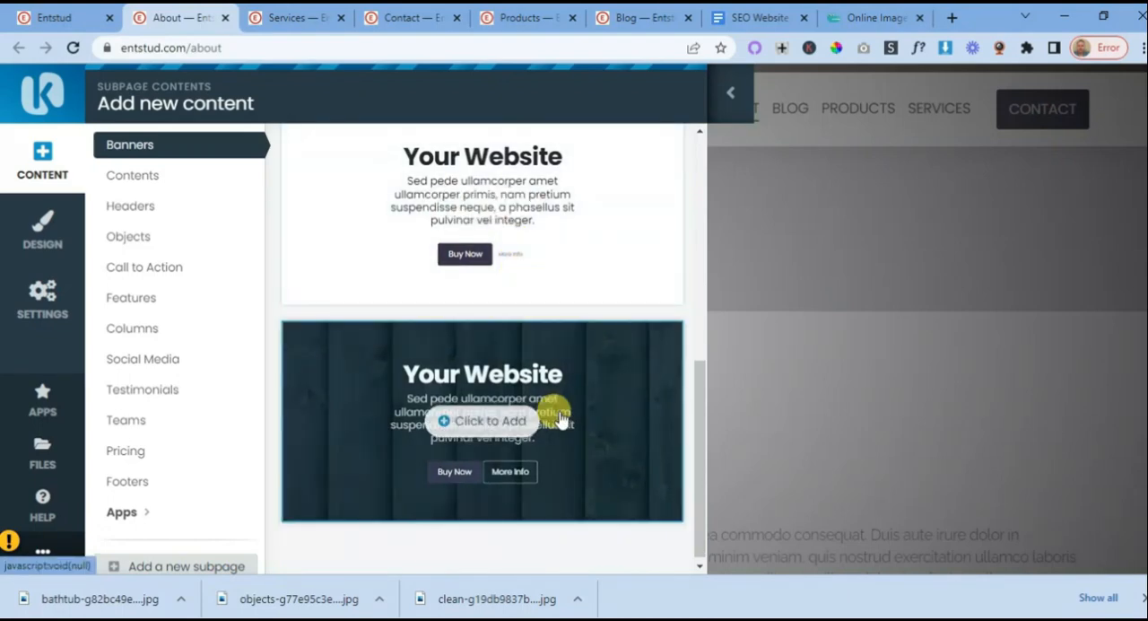
{"action": "left_click", "coordinate": [444, 424]}
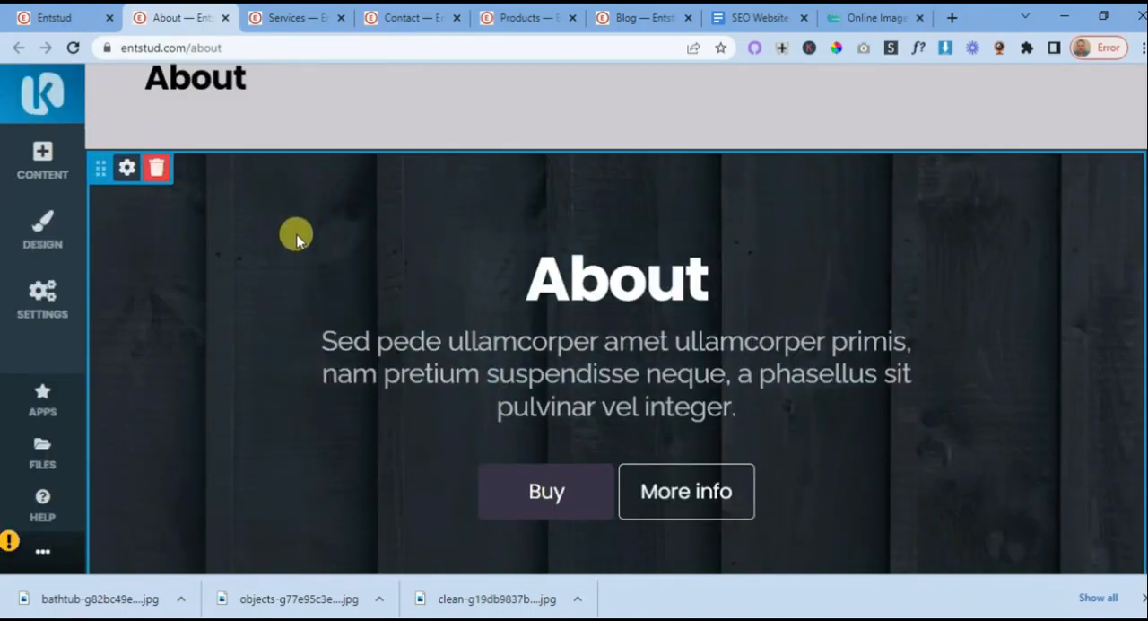
{"action": "scroll", "coordinate": [341, 231], "scroll_direction": "down", "scroll_amount": 1}
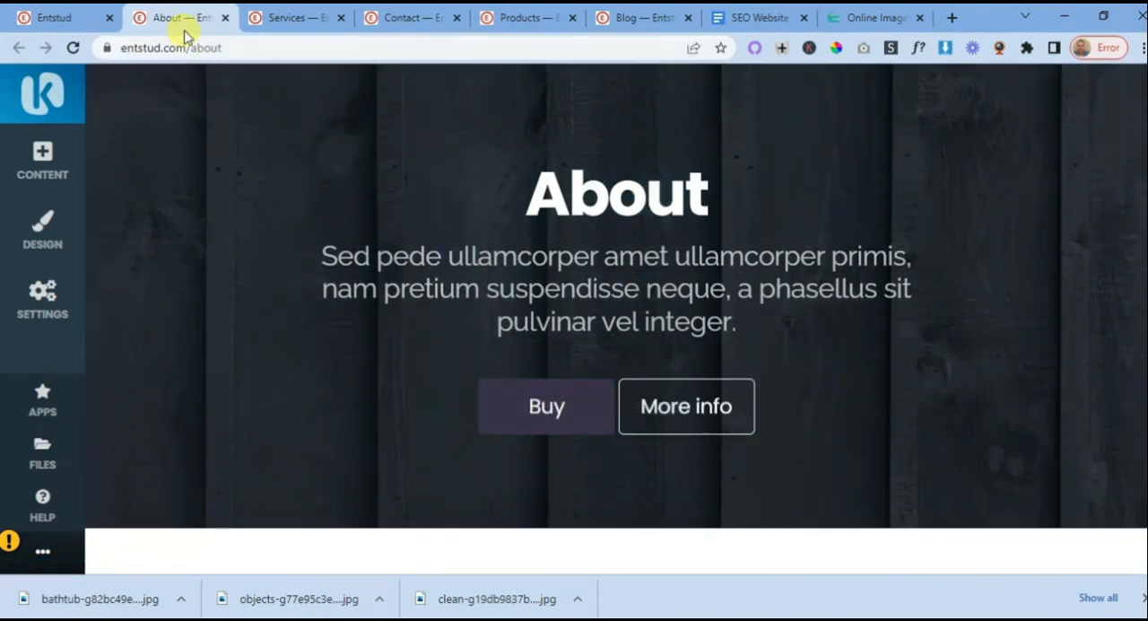
- Switch to the SEO Website Planning 101 document and find the About Us page's cover section layout
{"action": "left_click", "coordinate": [751, 18]}
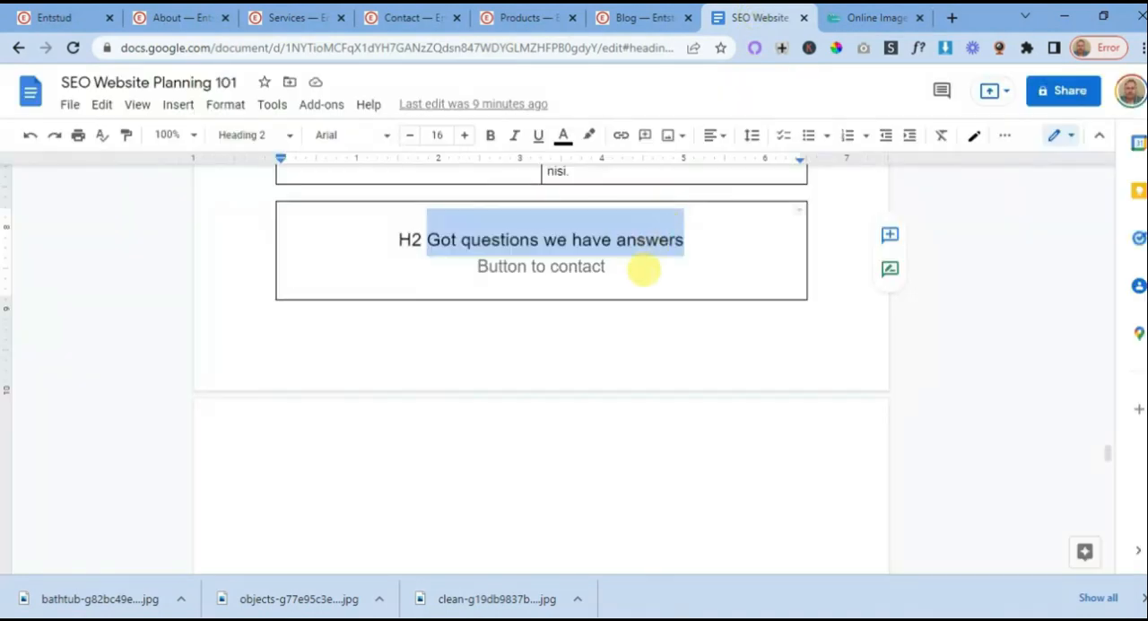
{"action": "scroll", "coordinate": [624, 323], "scroll_direction": "up", "scroll_amount": 15}
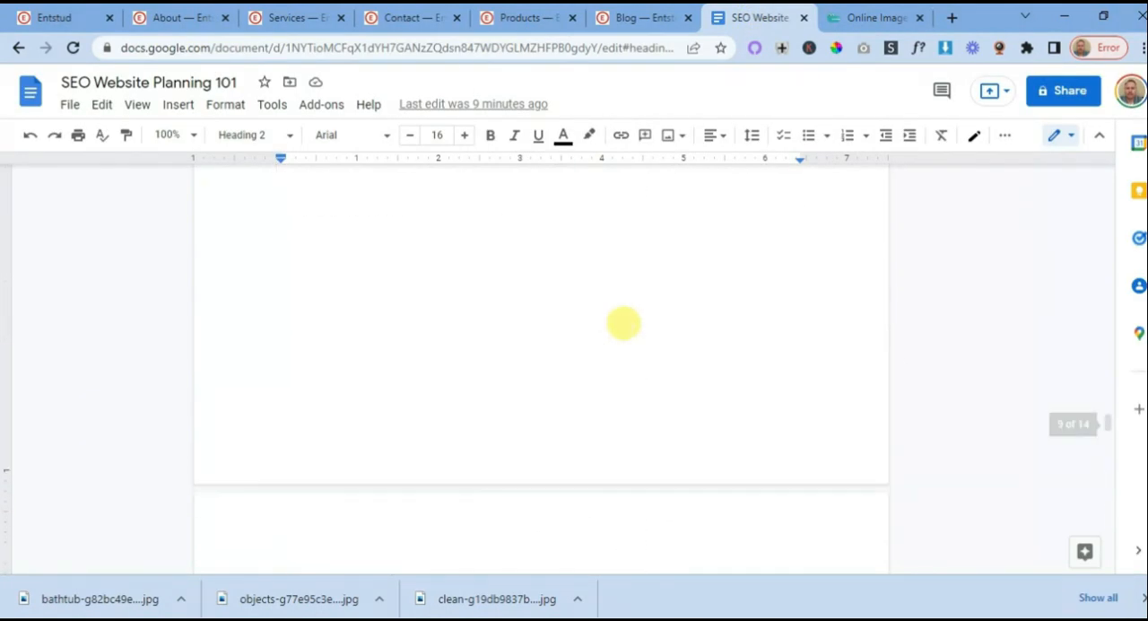
{"action": "scroll", "coordinate": [623, 325], "scroll_direction": "up", "scroll_amount": 15}
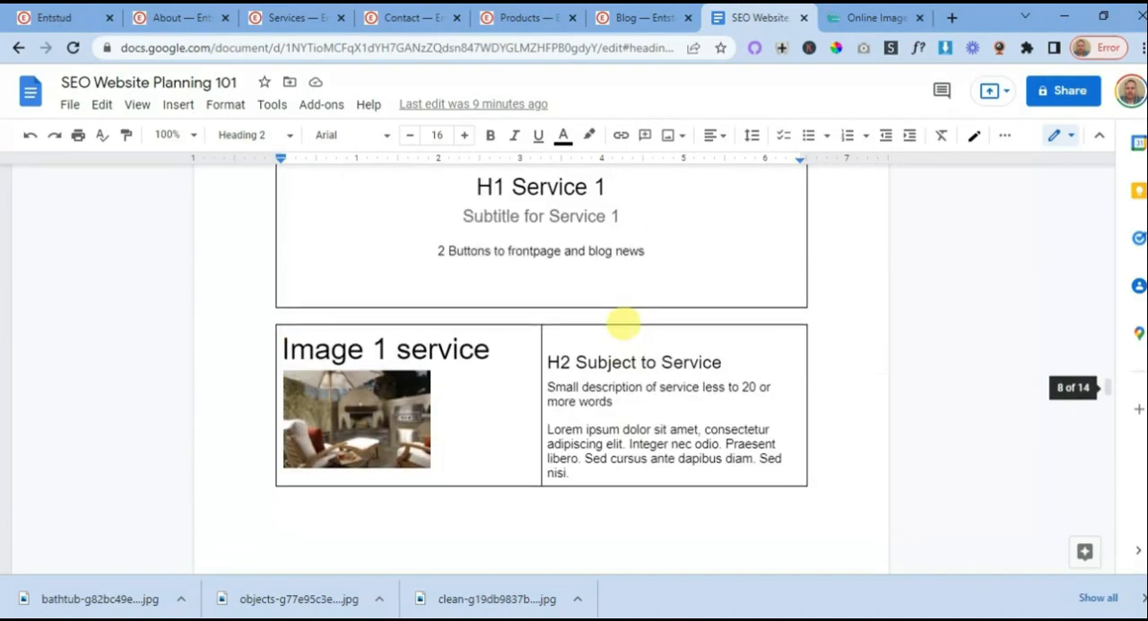
{"action": "scroll", "coordinate": [623, 322], "scroll_direction": "up", "scroll_amount": 15}
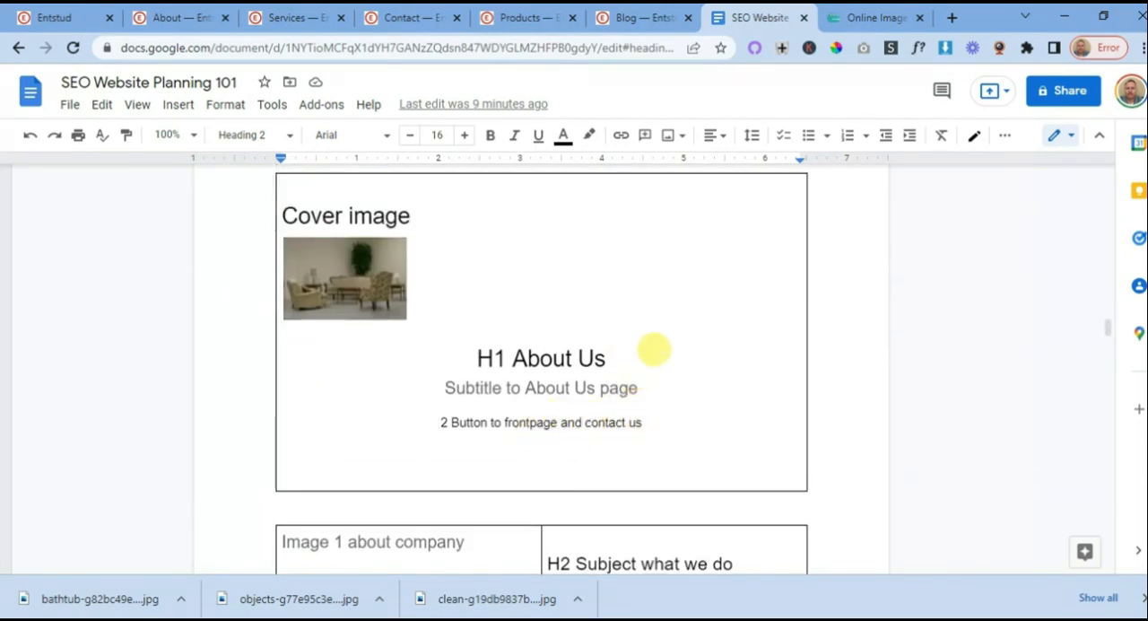
- Review the About Us page's remaining sections in the planning document, from the company images to the blog news block
{"action": "scroll", "coordinate": [654, 350], "scroll_direction": "down", "scroll_amount": 2}
{"action": "scroll", "coordinate": [615, 260], "scroll_direction": "down", "scroll_amount": 10}
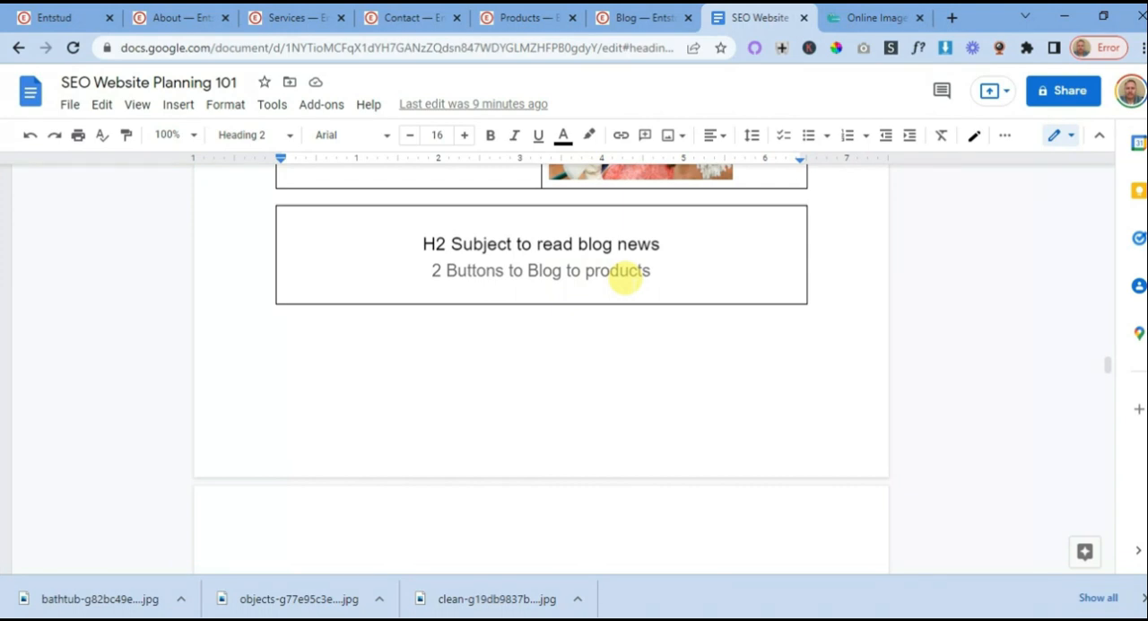
{"action": "scroll", "coordinate": [625, 278], "scroll_direction": "up", "scroll_amount": 4}
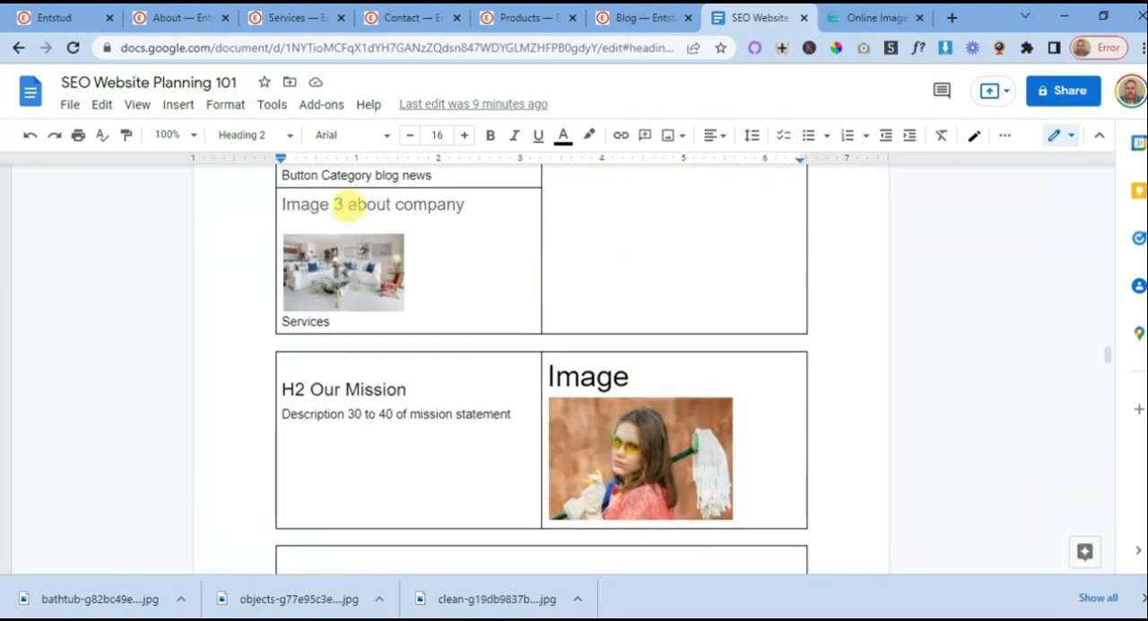
- On the About page, replace the banner's placeholder subtitle with "We take care of cleaning services for residential and commercial"
{"action": "left_click", "coordinate": [185, 21]}
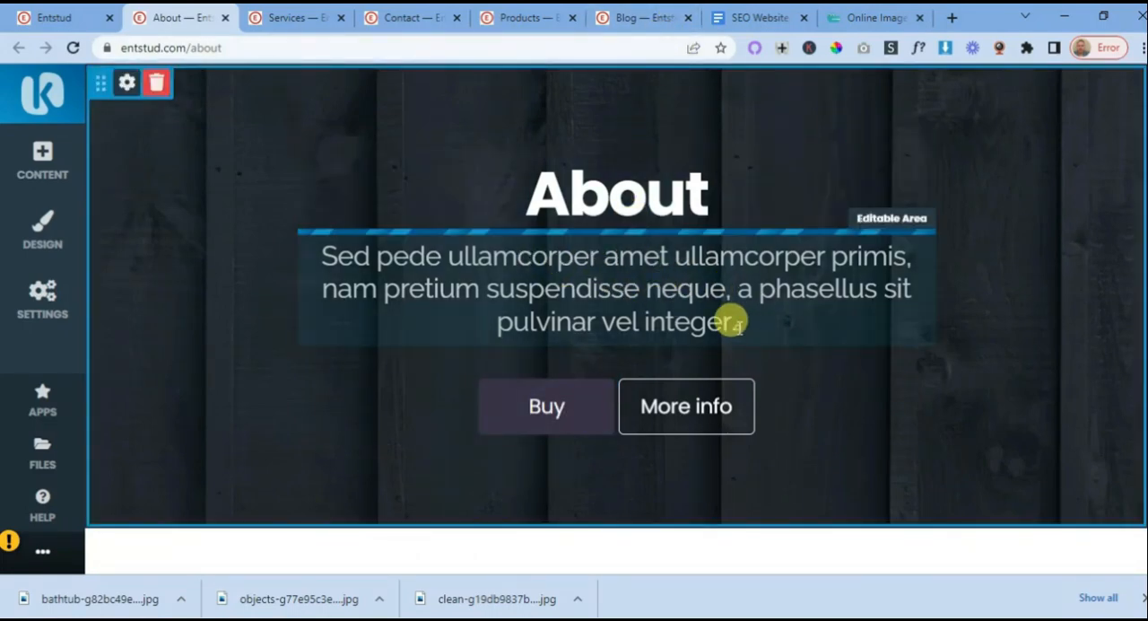
{"action": "left_click_drag", "start_coordinate": [735, 321], "coordinate": [305, 250]}
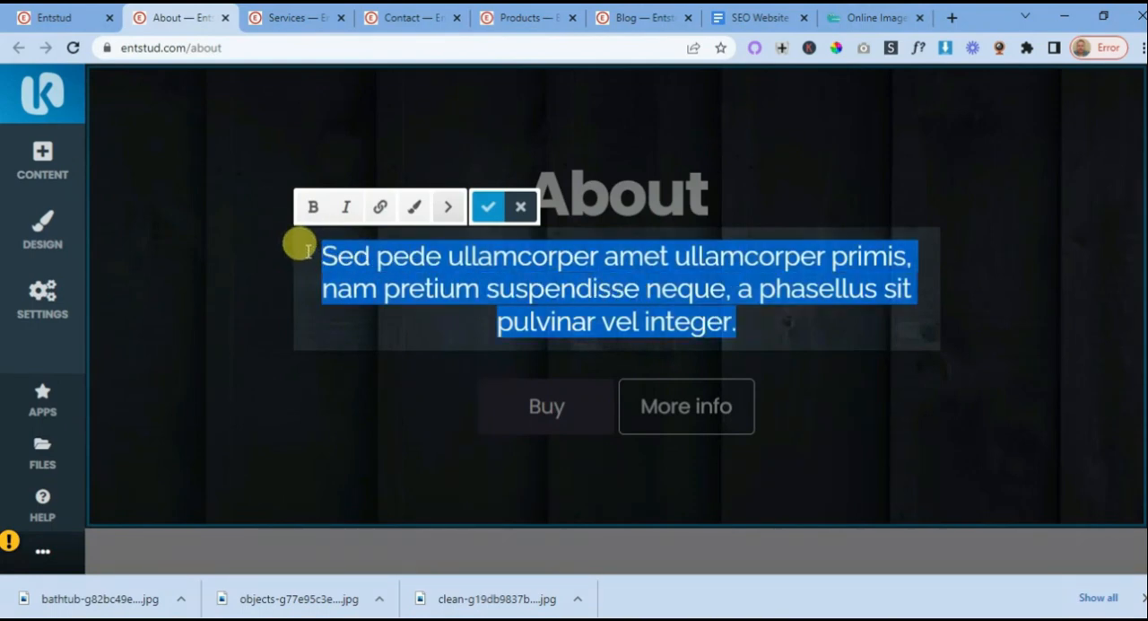
{"action": "type", "text": "We take"}
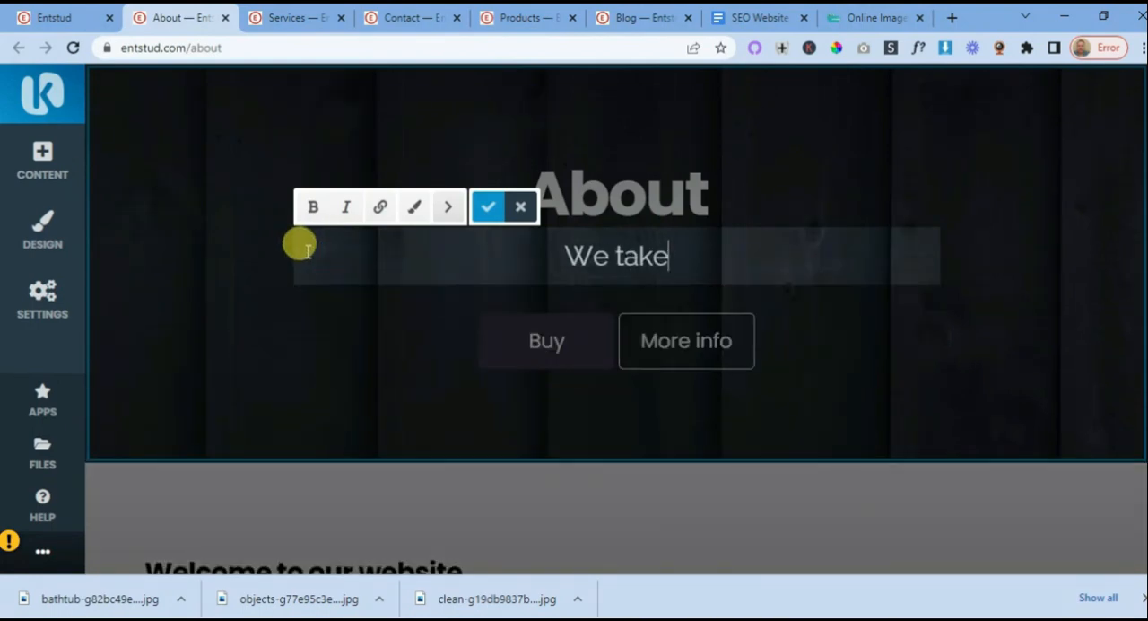
{"action": "type", "text": " care of"}
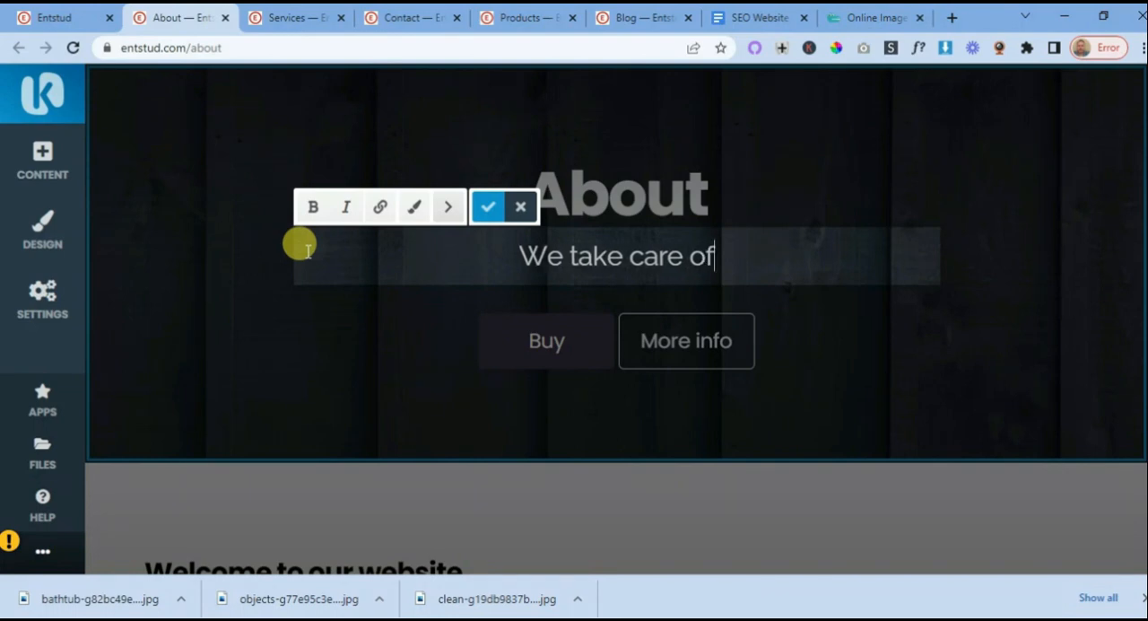
{"action": "type", "text": " cleaning"}
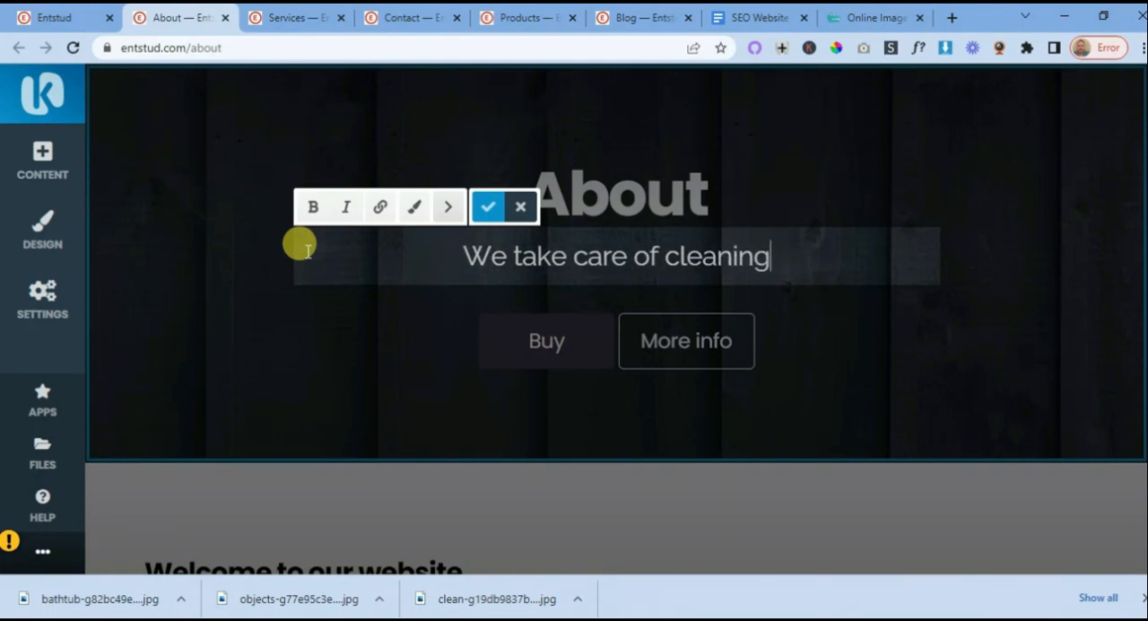
{"action": "type", "text": " service"}
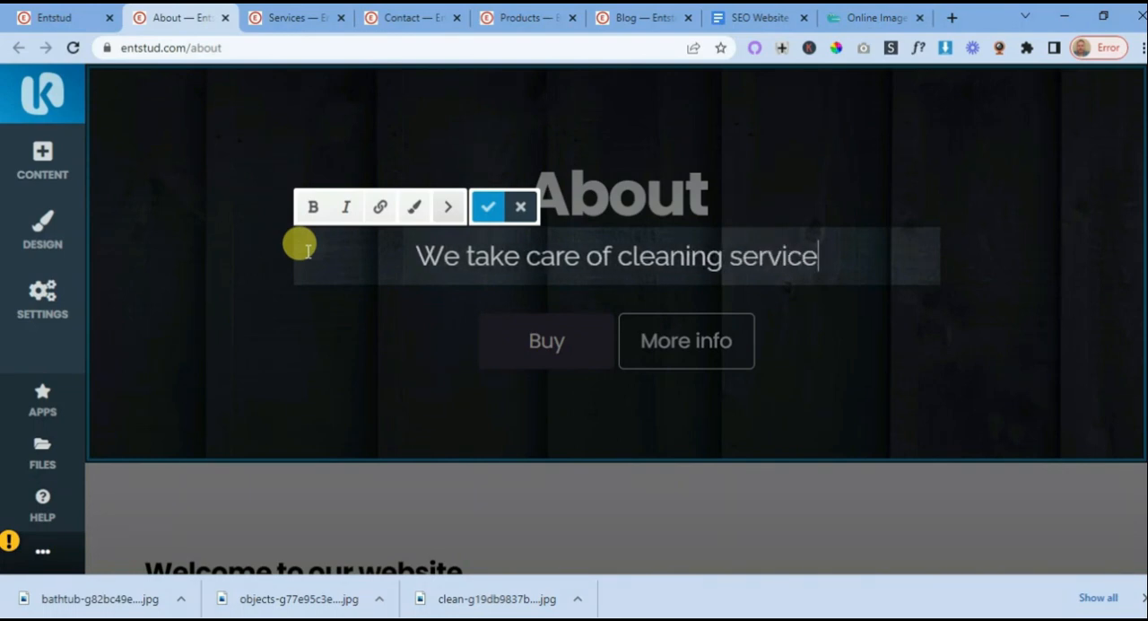
{"action": "type", "text": "s "}
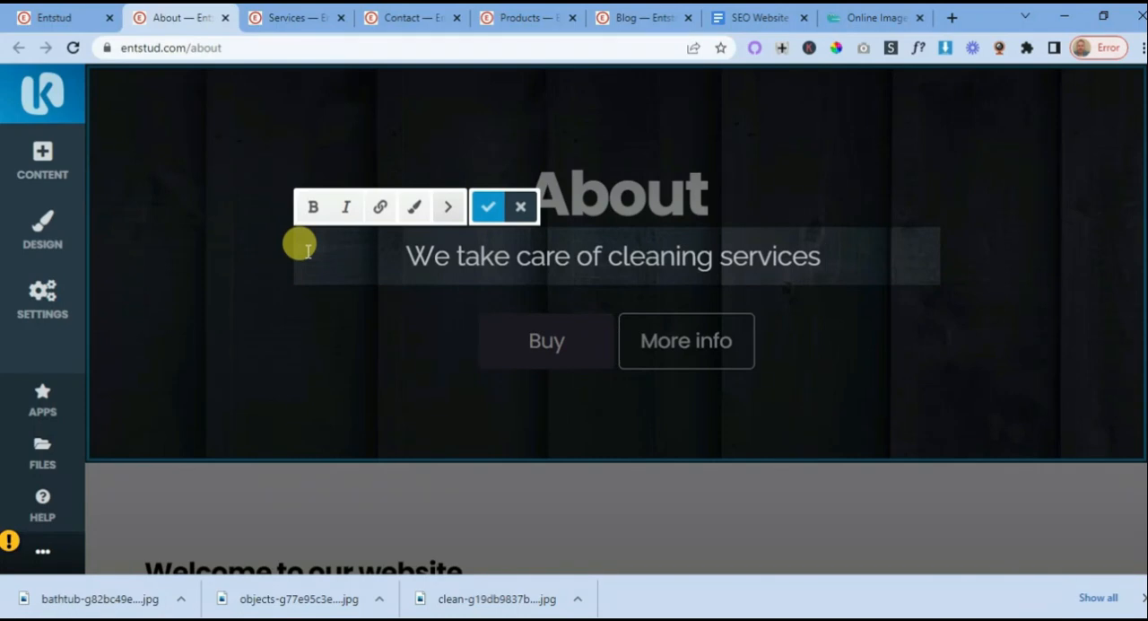
{"action": "type", "text": "for "}
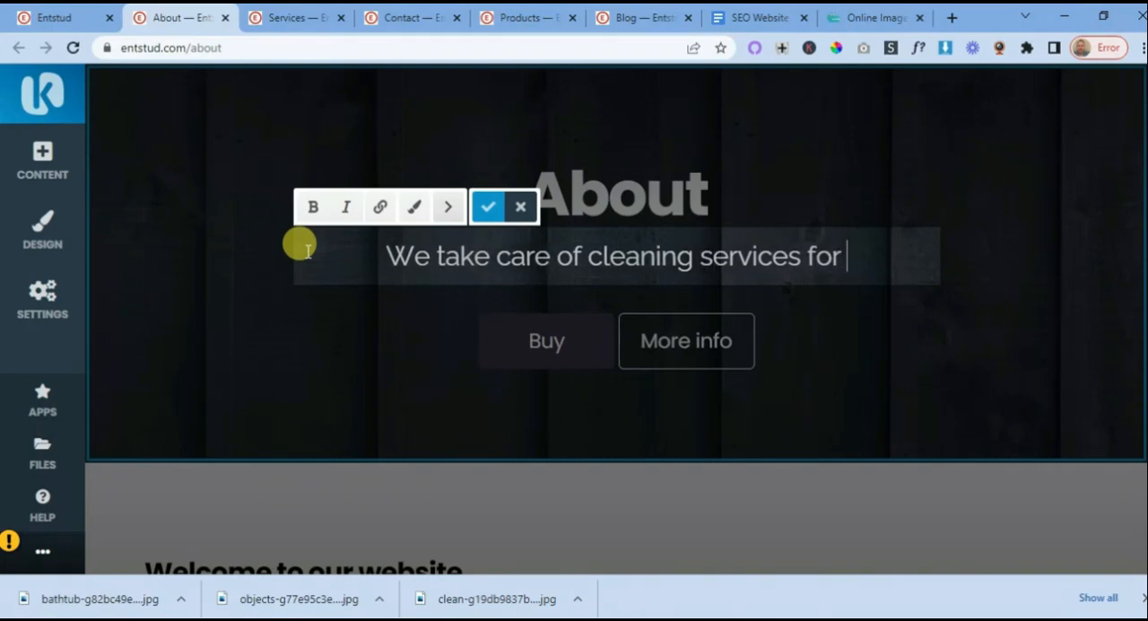
{"action": "type", "text": "resi"}
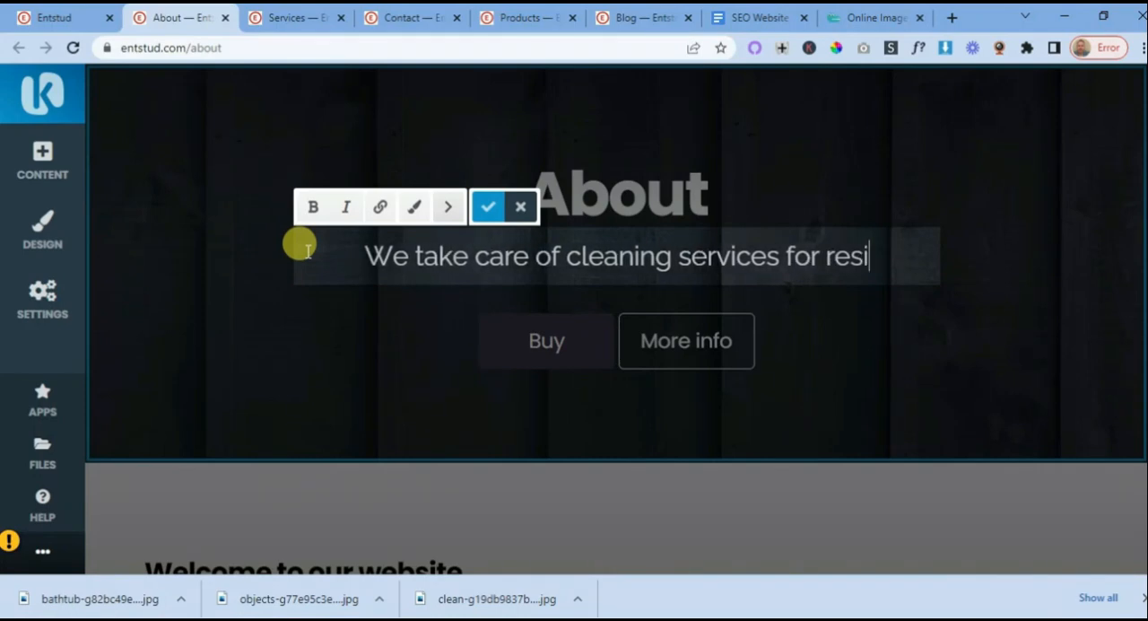
{"action": "type", "text": "dential an"}
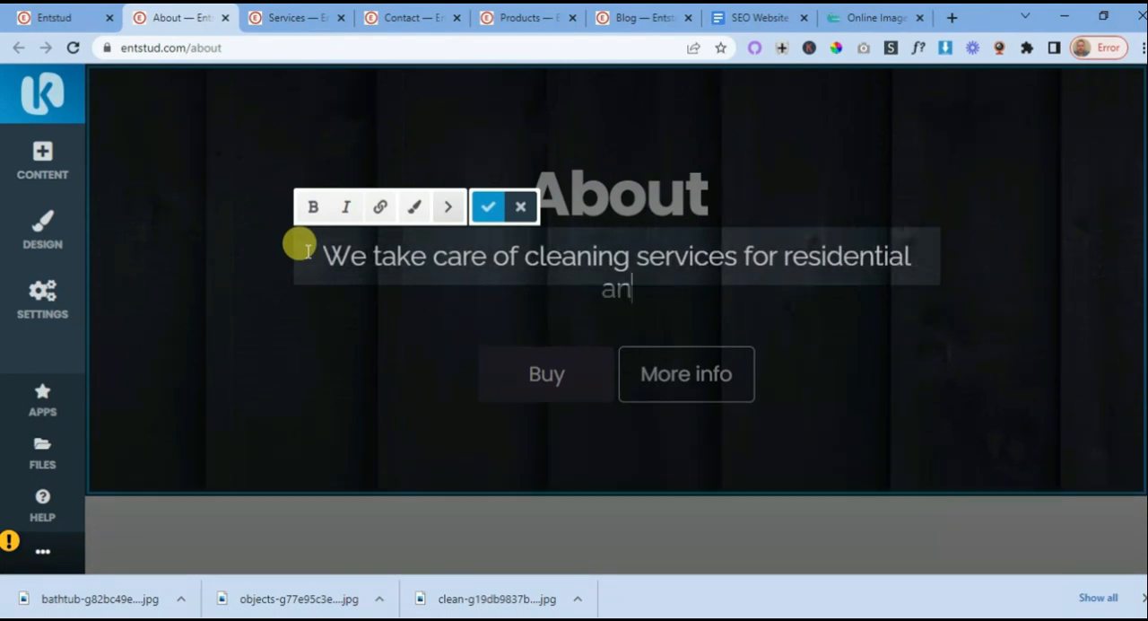
{"action": "type", "text": "d commercia"}
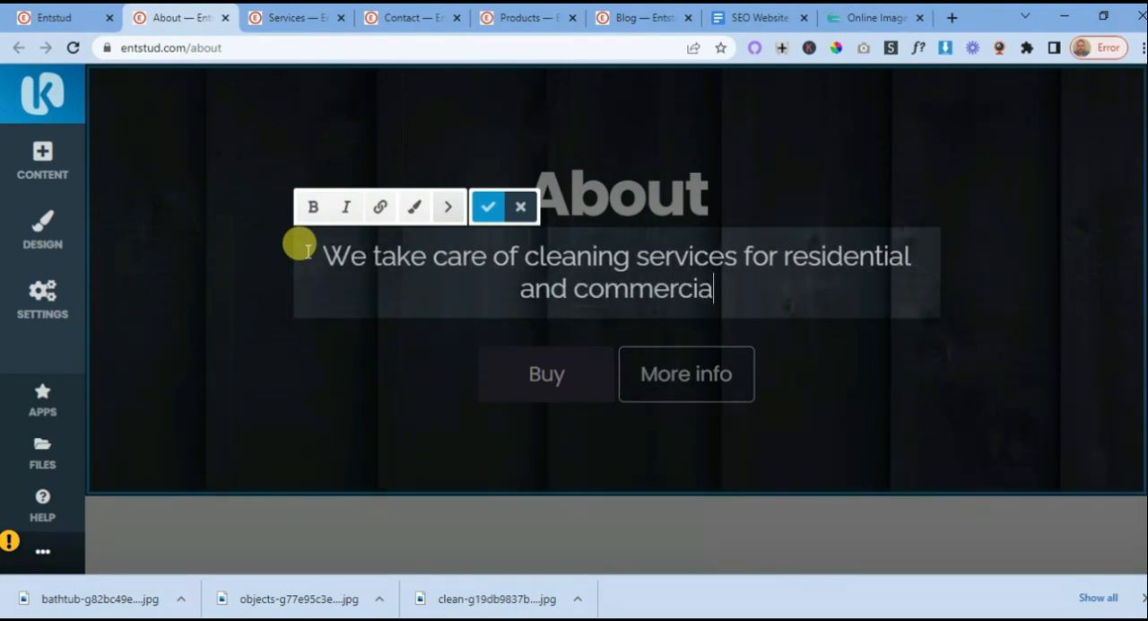
{"action": "type", "text": "l"}
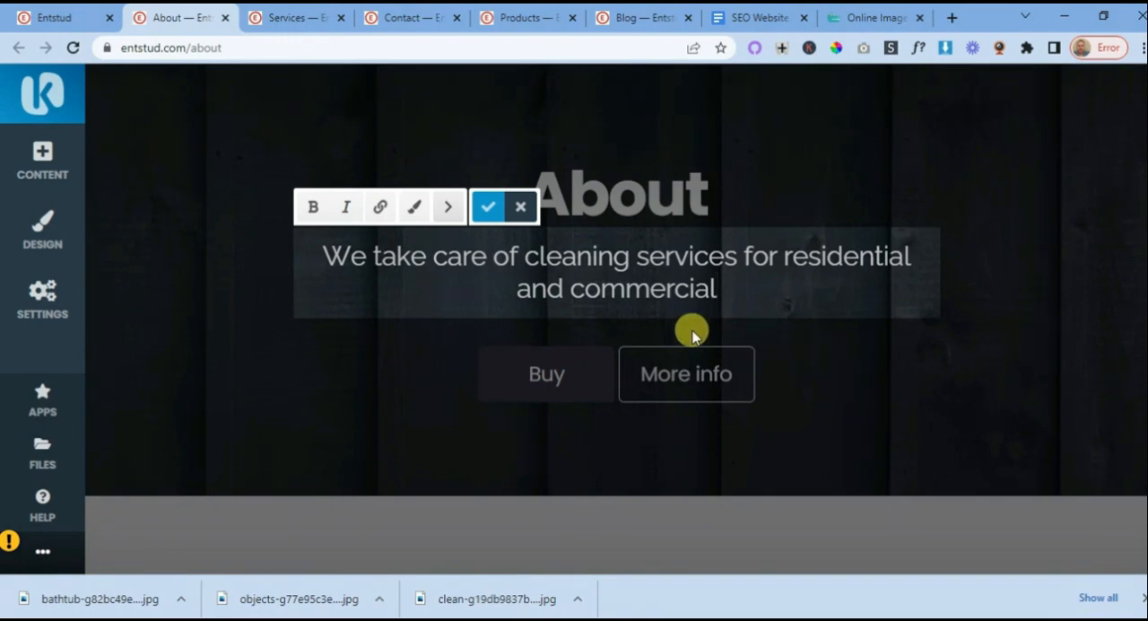
{"action": "left_click", "coordinate": [487, 209]}
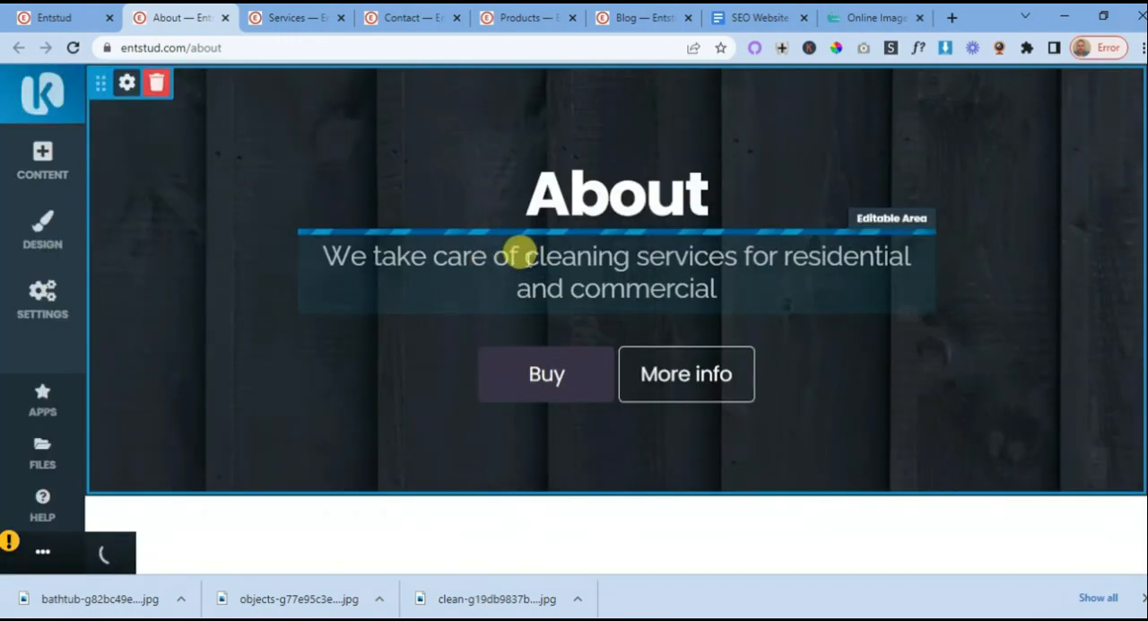
- Shorten the banner subtitle to "Cleaning services for residential and commercial" by removing its opening words and capitalising the first letter
{"action": "left_click", "coordinate": [523, 256]}
{"action": "key", "text": "BackSpace"}
{"action": "key", "text": "BackSpace"}
{"action": "key", "text": "BackSpace"}
{"action": "key", "text": "BackSpace"}
{"action": "key", "text": "BackSpace"}
{"action": "key", "text": "BackSpace"}
{"action": "key", "text": "BackSpace"}
{"action": "key", "text": "BackSpace"}
{"action": "key", "text": "BackSpace"}
{"action": "key", "text": "BackSpace"}
{"action": "key", "text": "BackSpace"}
{"action": "key", "text": "BackSpace"}
{"action": "key", "text": "BackSpace"}
{"action": "key", "text": "BackSpace"}
{"action": "key", "text": "BackSpace"}
{"action": "key", "text": "BackSpace"}
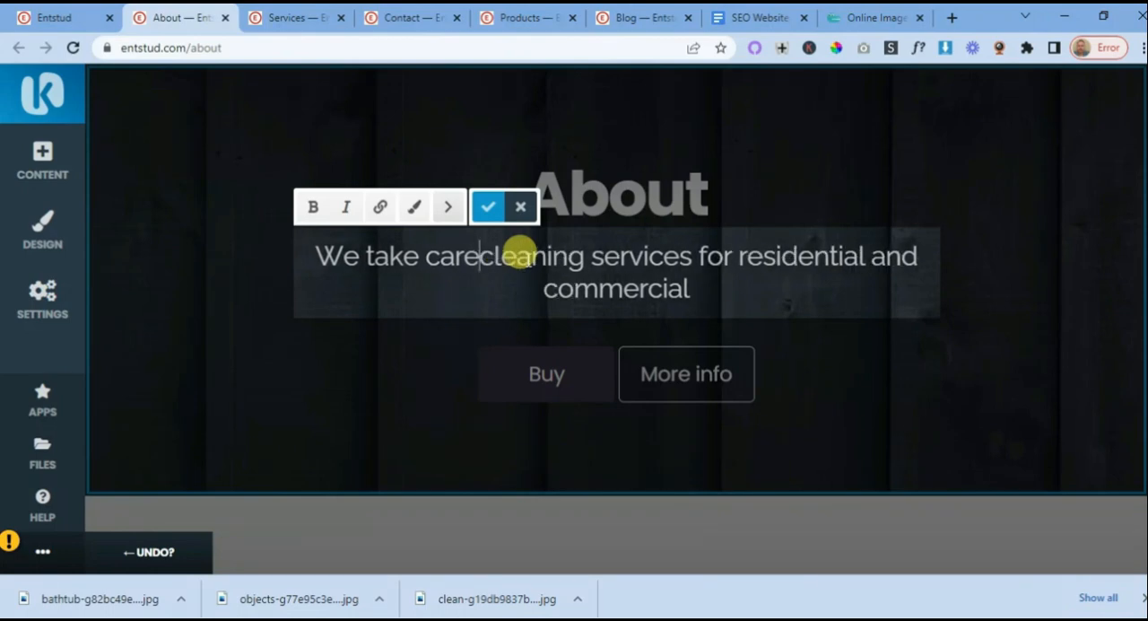
{"action": "key", "text": "BackSpace"}
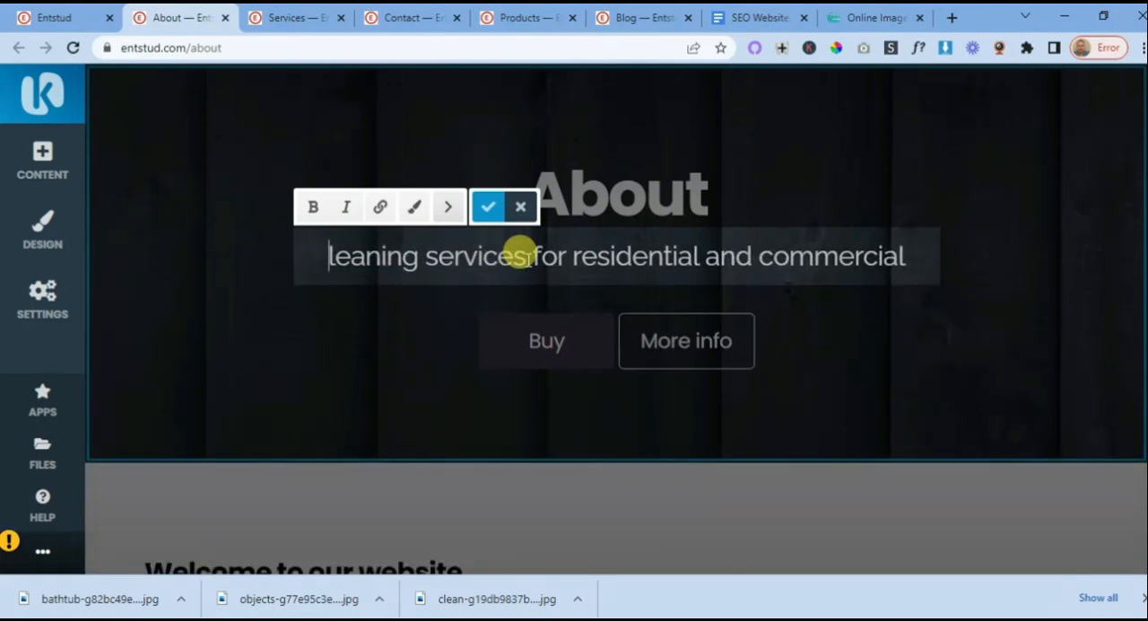
{"action": "type", "text": "C"}
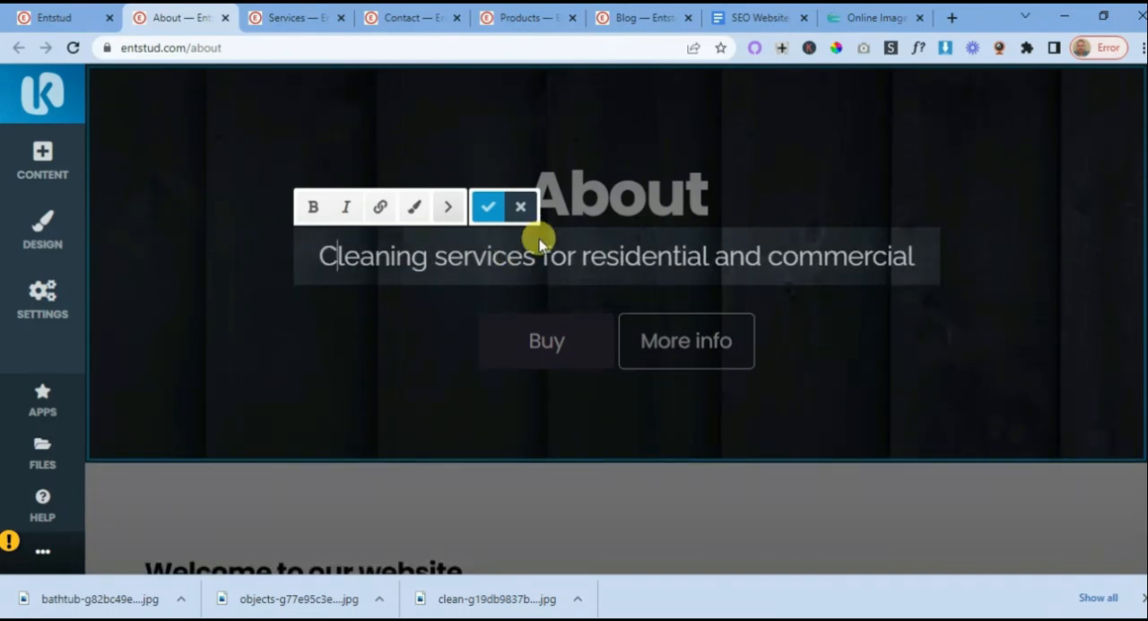
{"action": "left_click", "coordinate": [488, 208]}
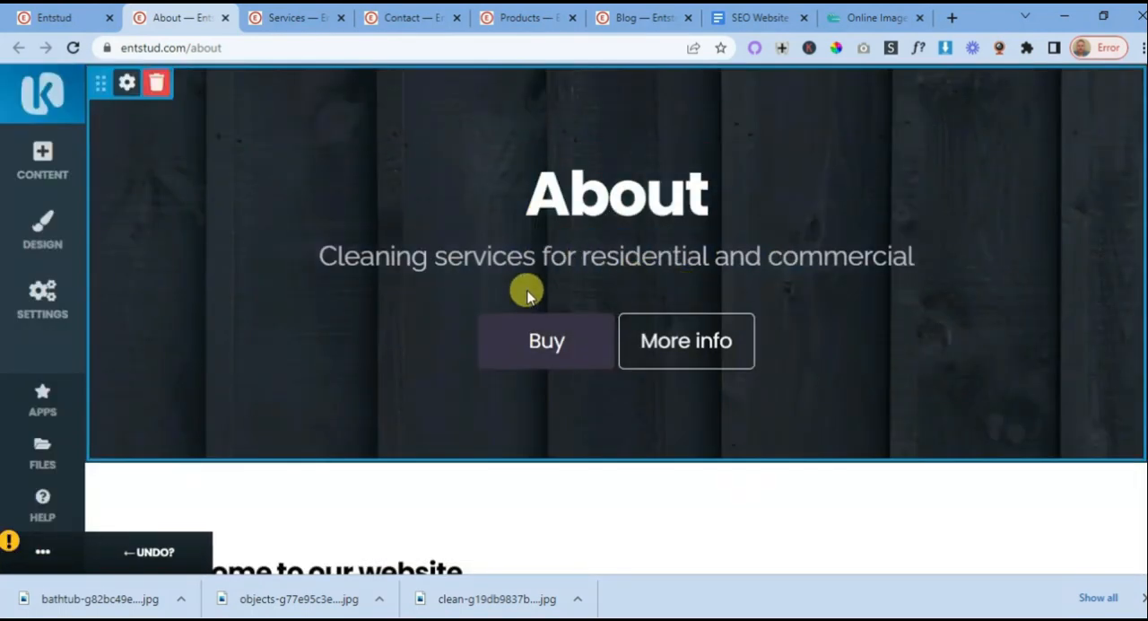
{"action": "left_click", "coordinate": [549, 348]}
{"action": "left_click", "coordinate": [81, 18]}
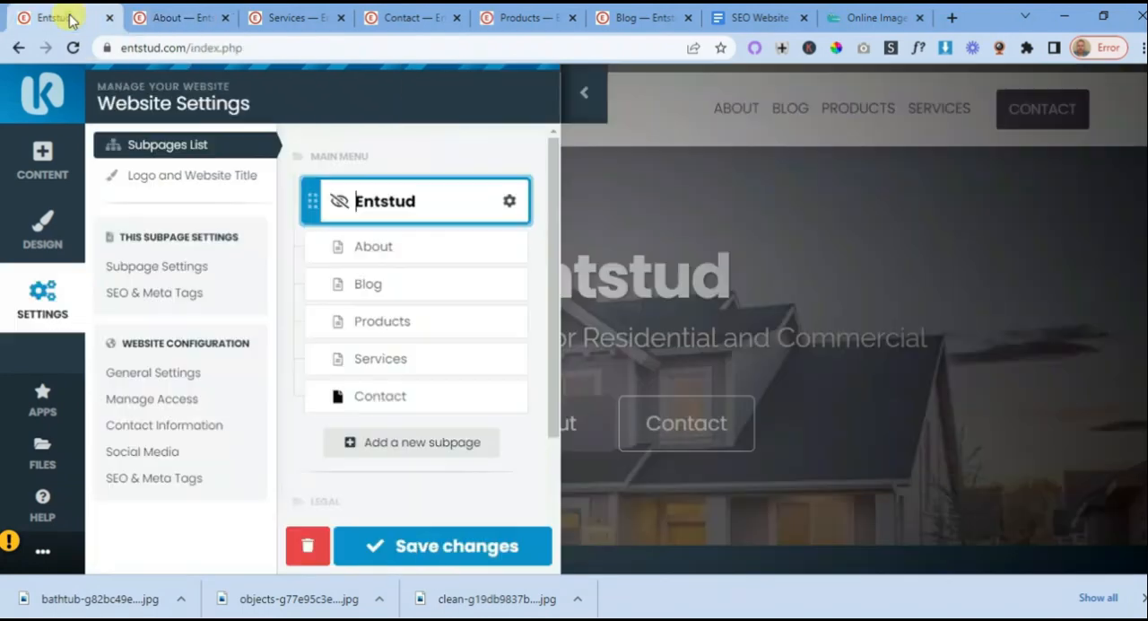
{"action": "left_click", "coordinate": [120, 48]}
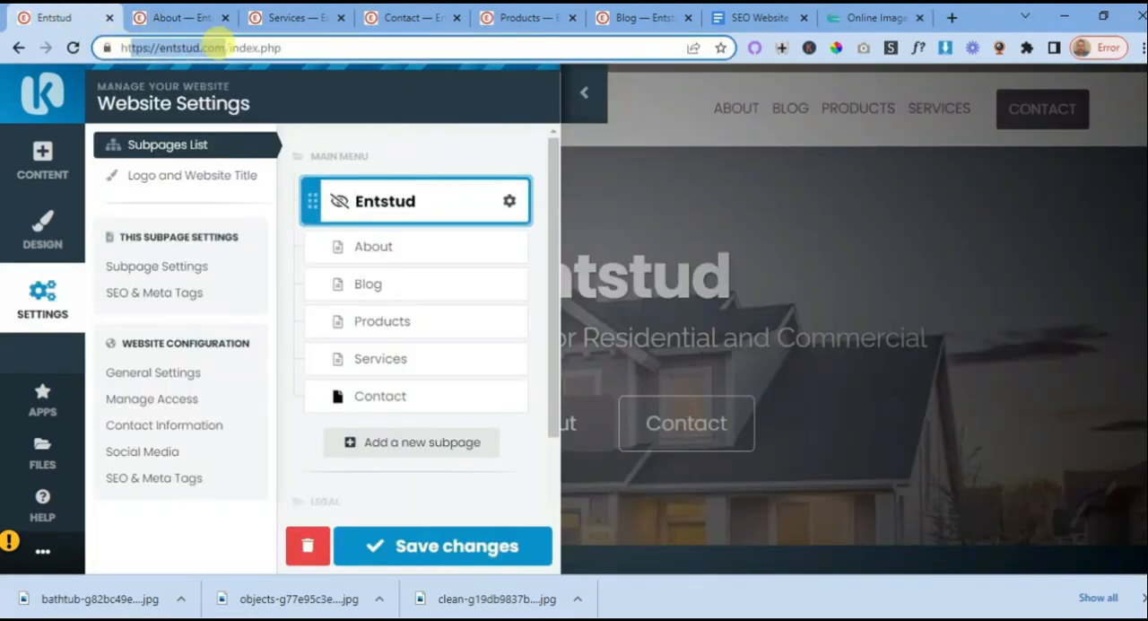
{"action": "left_click", "coordinate": [230, 49]}
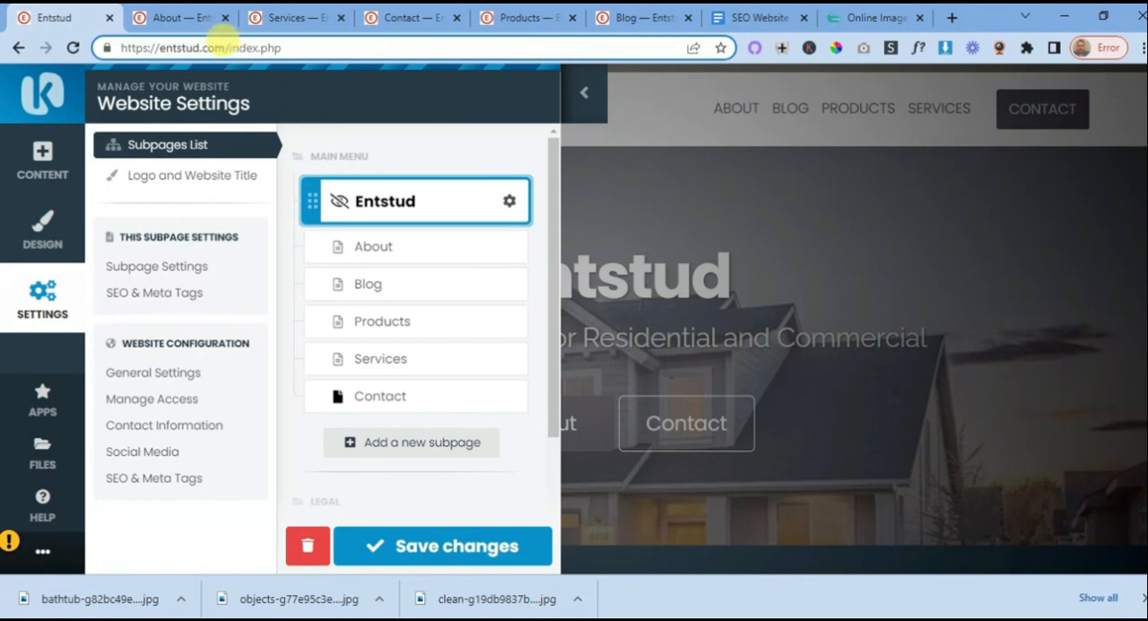
{"action": "left_click_drag", "start_coordinate": [225, 45], "coordinate": [115, 43]}
{"action": "right_click", "coordinate": [153, 54]}
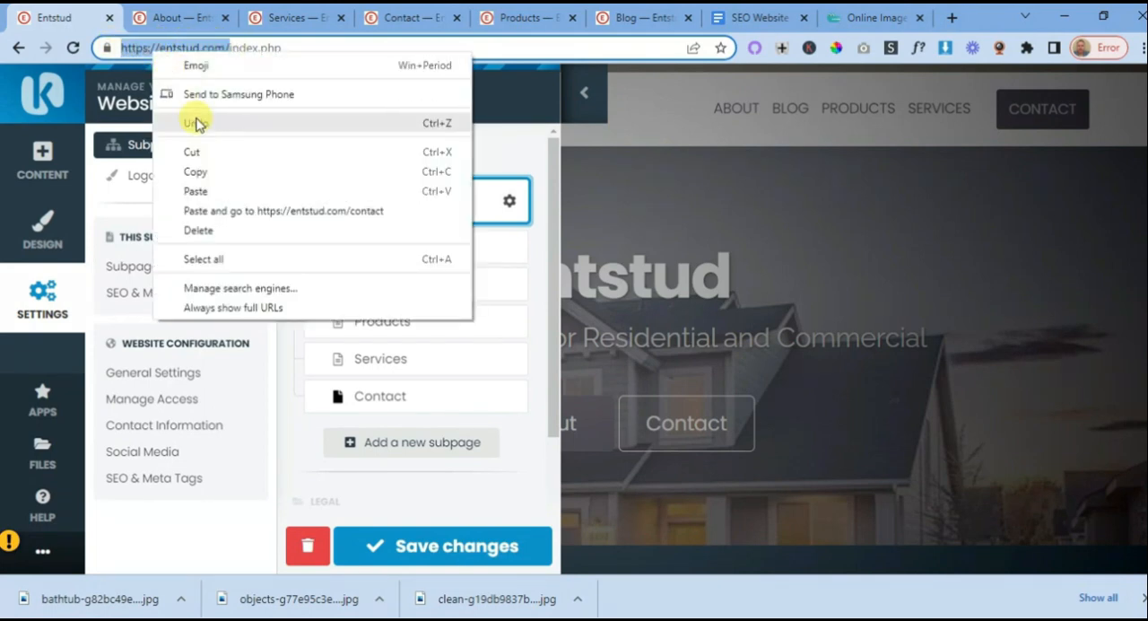
{"action": "left_click", "coordinate": [197, 172]}
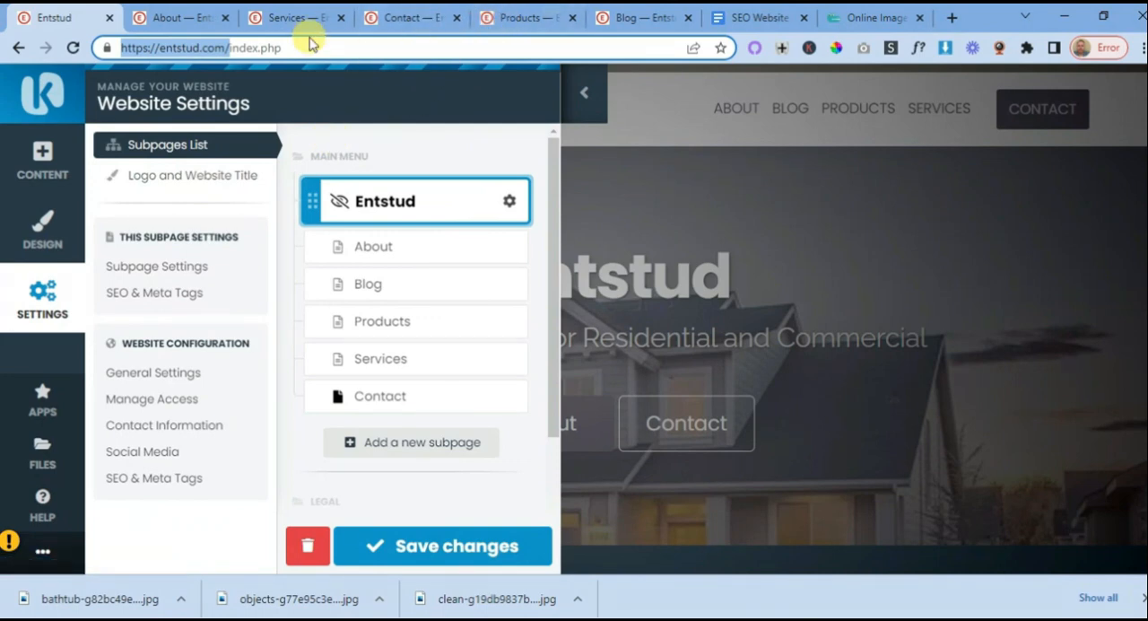
{"action": "left_click", "coordinate": [191, 20]}
{"action": "left_click", "coordinate": [139, 260]}
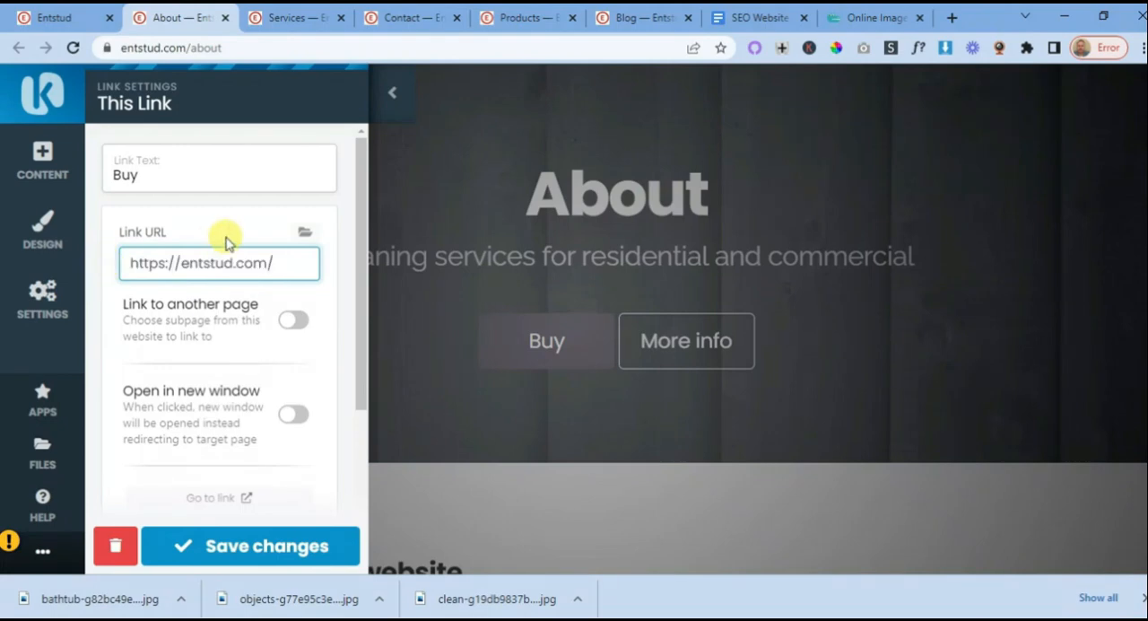
{"action": "left_click", "coordinate": [143, 172]}
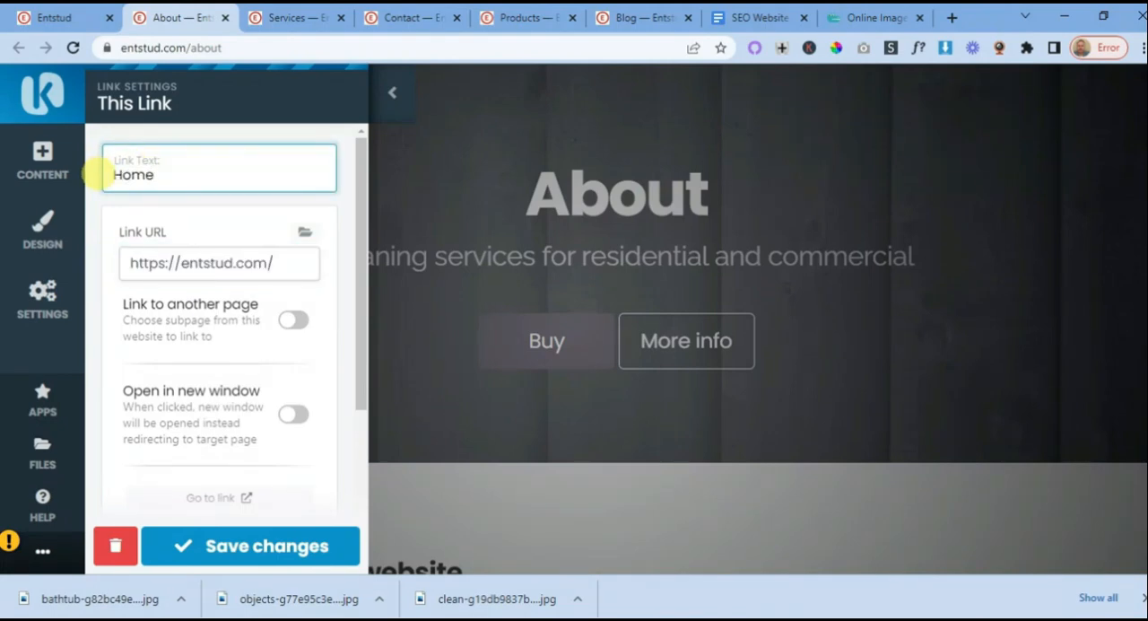
{"action": "left_click", "coordinate": [254, 544]}
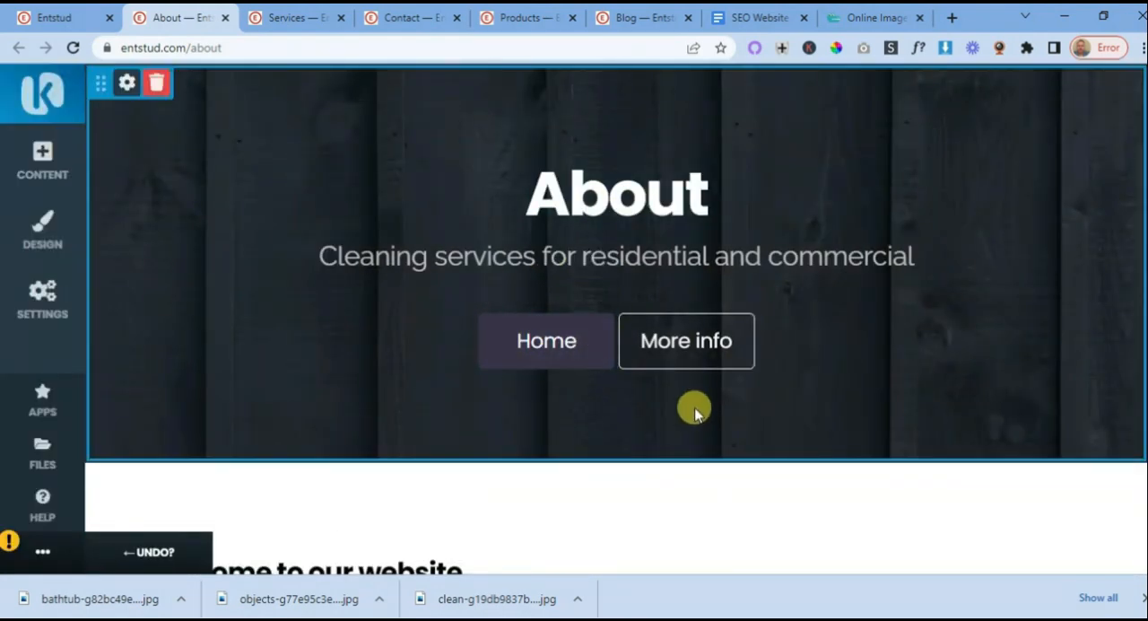
- Examine the About page's header, banner, welcome text and footer, ending back at the page title area
{"action": "scroll", "coordinate": [692, 405], "scroll_direction": "up", "scroll_amount": 3}
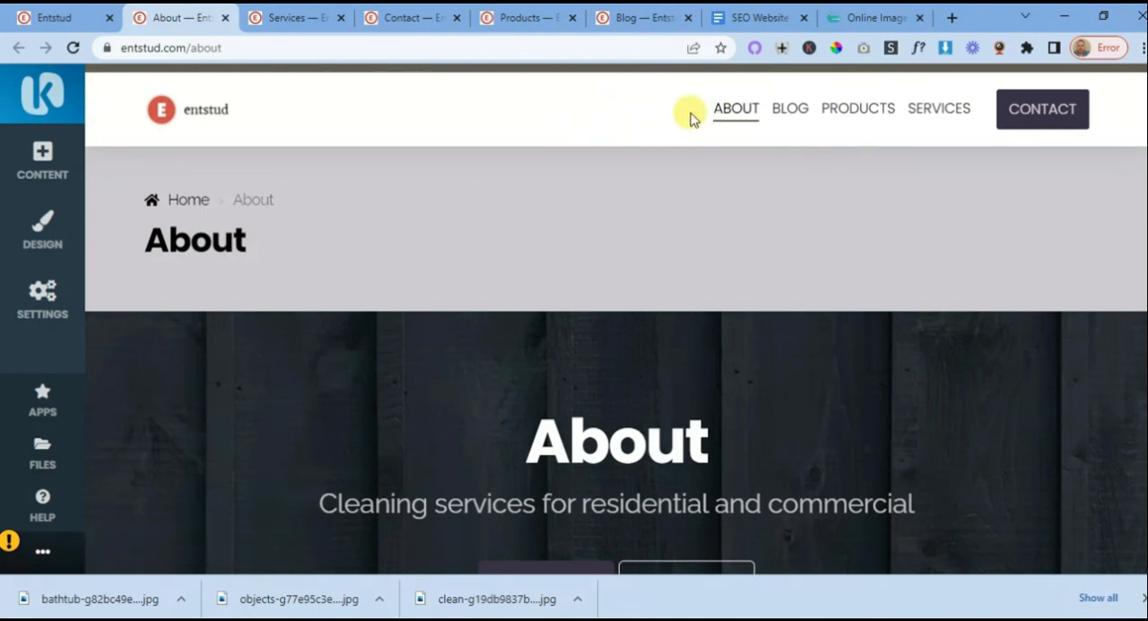
{"action": "scroll", "coordinate": [677, 112], "scroll_direction": "down", "scroll_amount": 2}
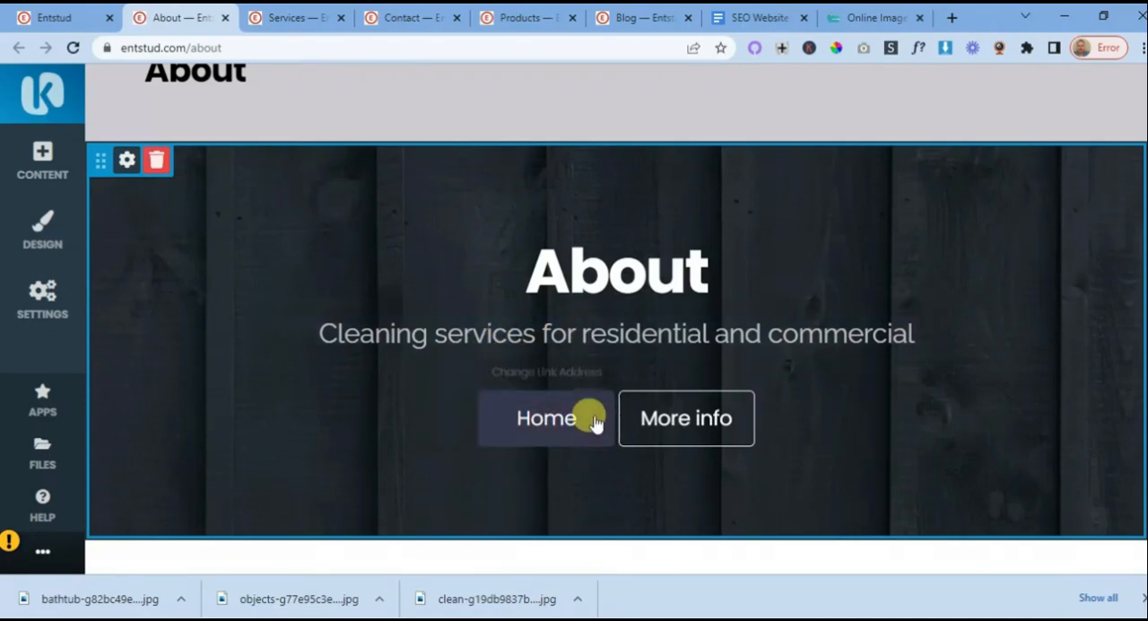
{"action": "scroll", "coordinate": [704, 269], "scroll_direction": "down", "scroll_amount": 5}
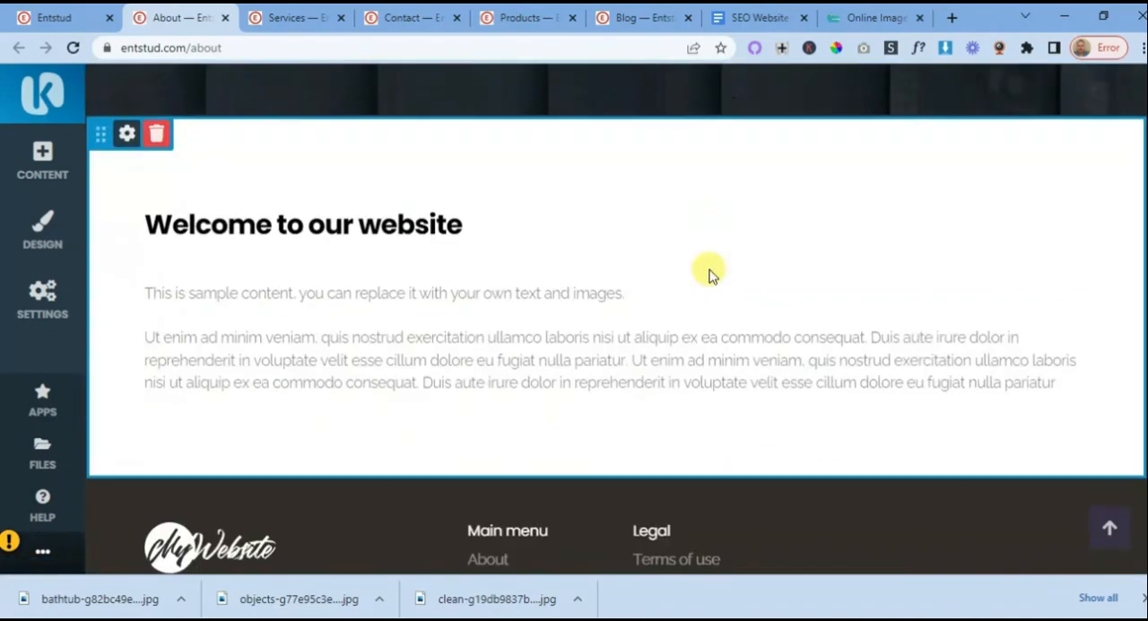
{"action": "scroll", "coordinate": [708, 274], "scroll_direction": "down", "scroll_amount": 3}
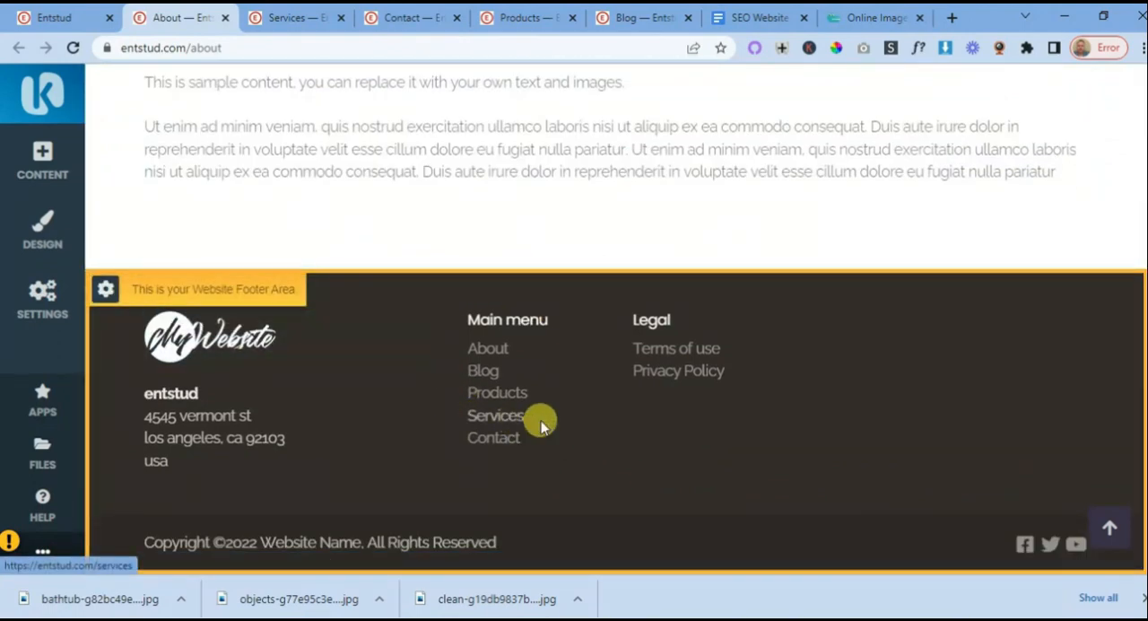
{"action": "scroll", "coordinate": [551, 423], "scroll_direction": "up", "scroll_amount": 3}
{"action": "scroll", "coordinate": [524, 385], "scroll_direction": "down", "scroll_amount": 3}
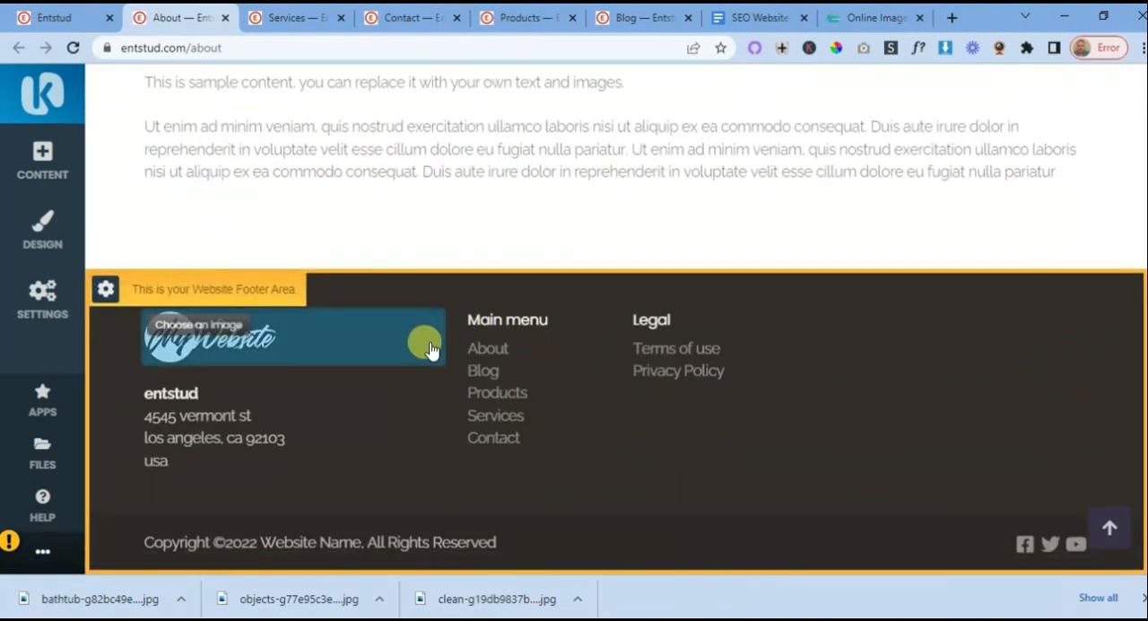
{"action": "scroll", "coordinate": [575, 413], "scroll_direction": "up", "scroll_amount": 1}
{"action": "scroll", "coordinate": [576, 411], "scroll_direction": "up", "scroll_amount": 10}
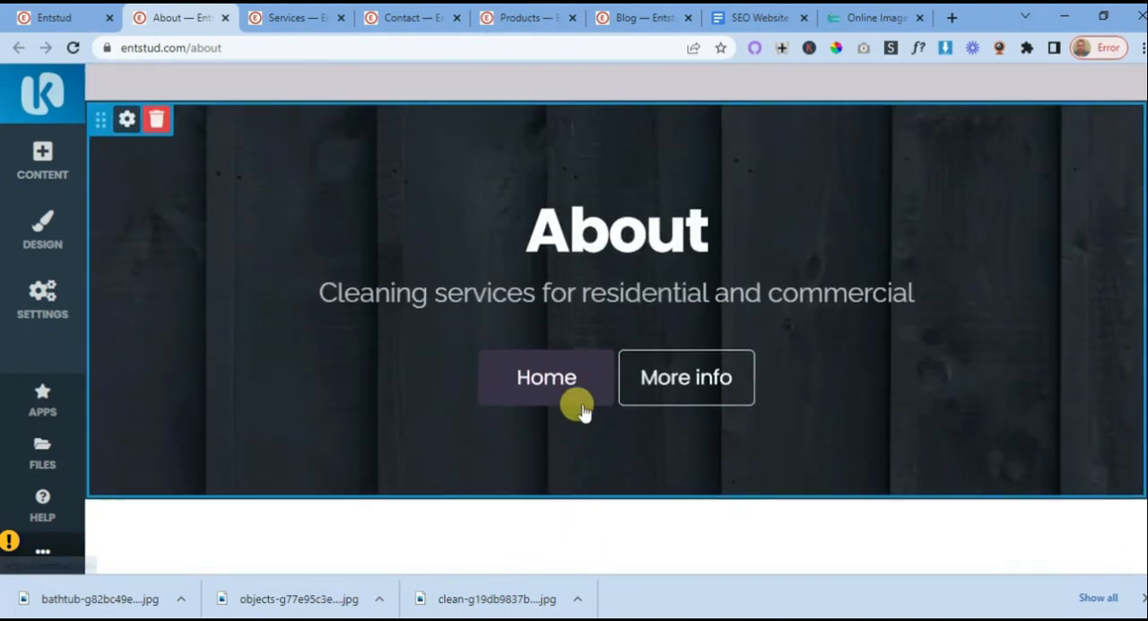
{"action": "scroll", "coordinate": [607, 316], "scroll_direction": "up", "scroll_amount": 2}
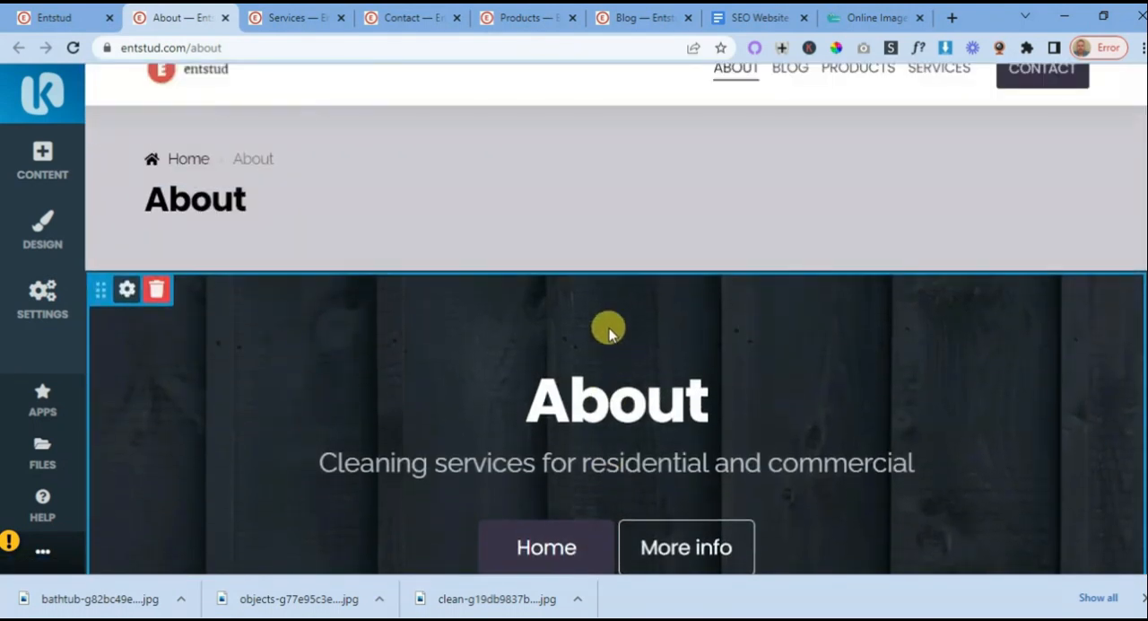
{"action": "scroll", "coordinate": [615, 320], "scroll_direction": "up", "scroll_amount": 1}
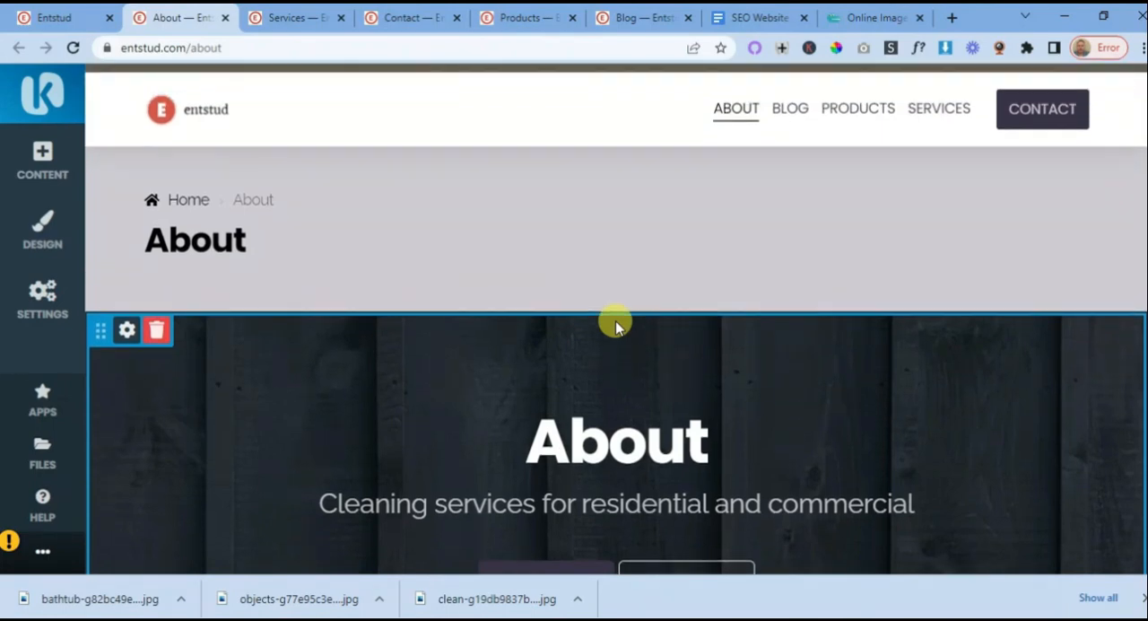
- Copy the Contact page's full address from its URL for use in the About banner's second button
{"action": "scroll", "coordinate": [599, 395], "scroll_direction": "down", "scroll_amount": 2}
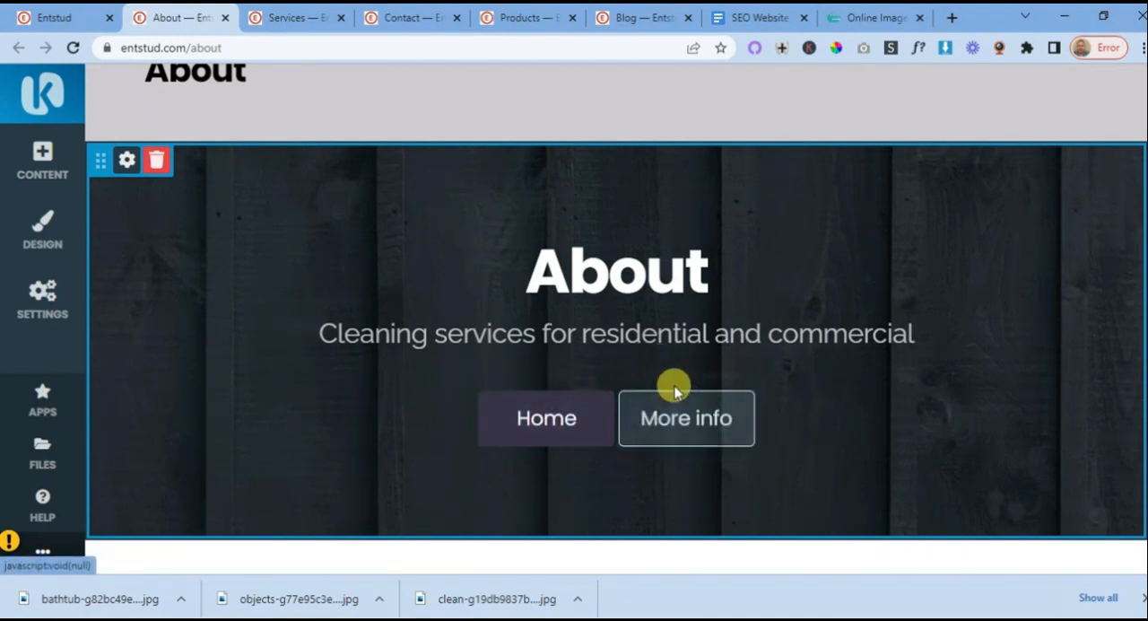
{"action": "left_click", "coordinate": [420, 19]}
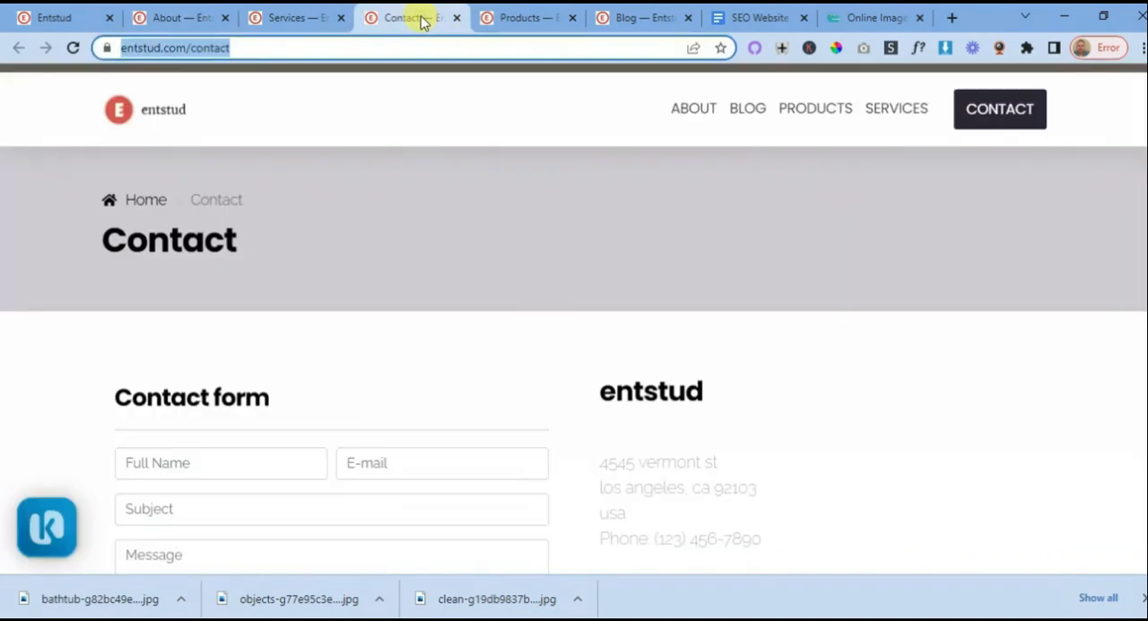
{"action": "right_click", "coordinate": [202, 51]}
{"action": "left_click", "coordinate": [244, 172]}
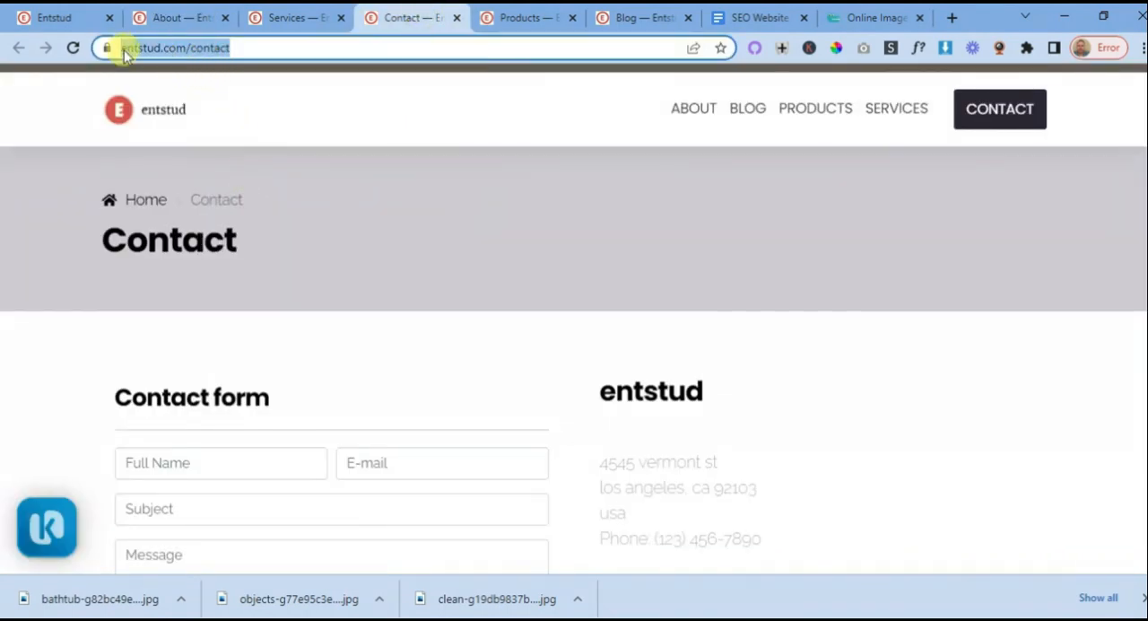
- On the About page, point the More info button to the copied Contact address, change its text to Contact and save
{"action": "left_click", "coordinate": [202, 20]}
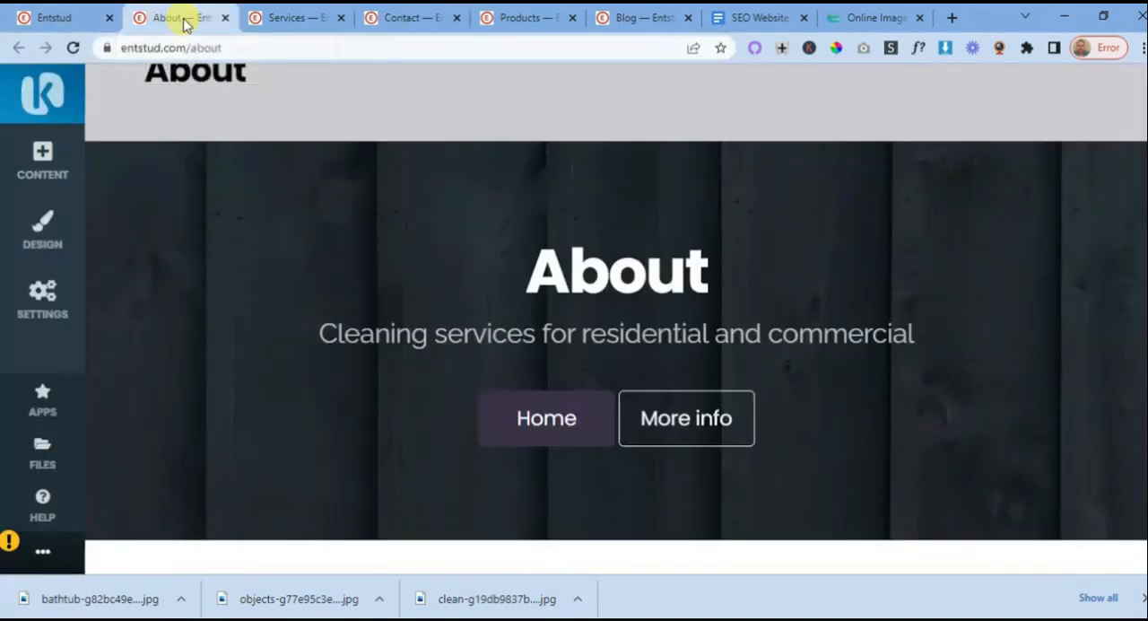
{"action": "left_click", "coordinate": [675, 420]}
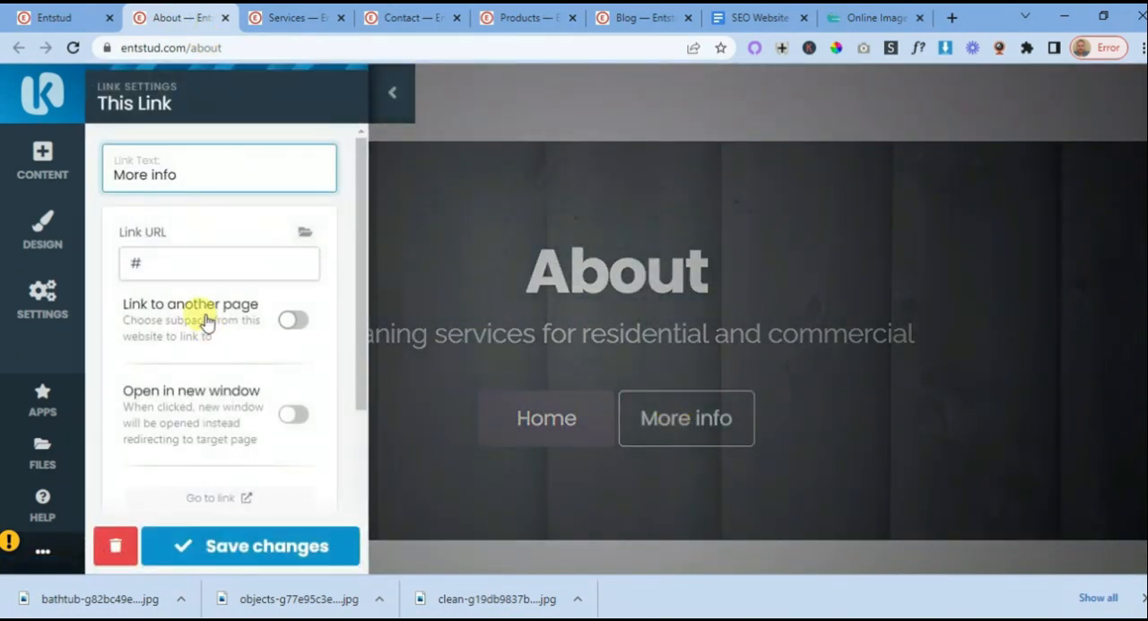
{"action": "double_click", "coordinate": [134, 260]}
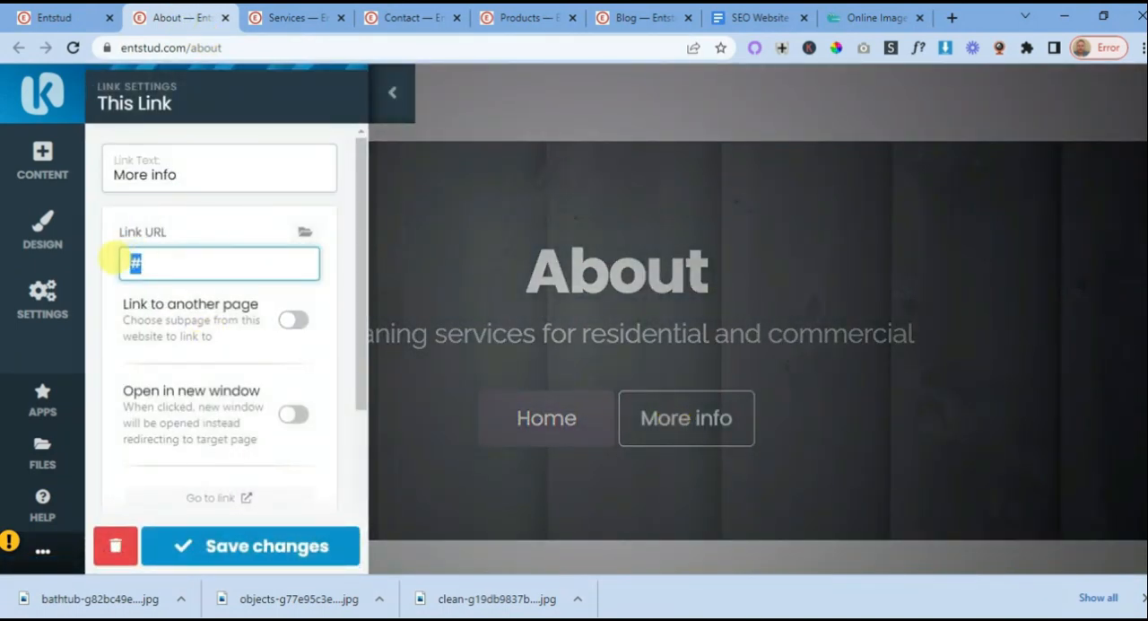
{"action": "key", "text": "ctrl+v"}
{"action": "left_click_drag", "start_coordinate": [175, 165], "coordinate": [93, 165]}
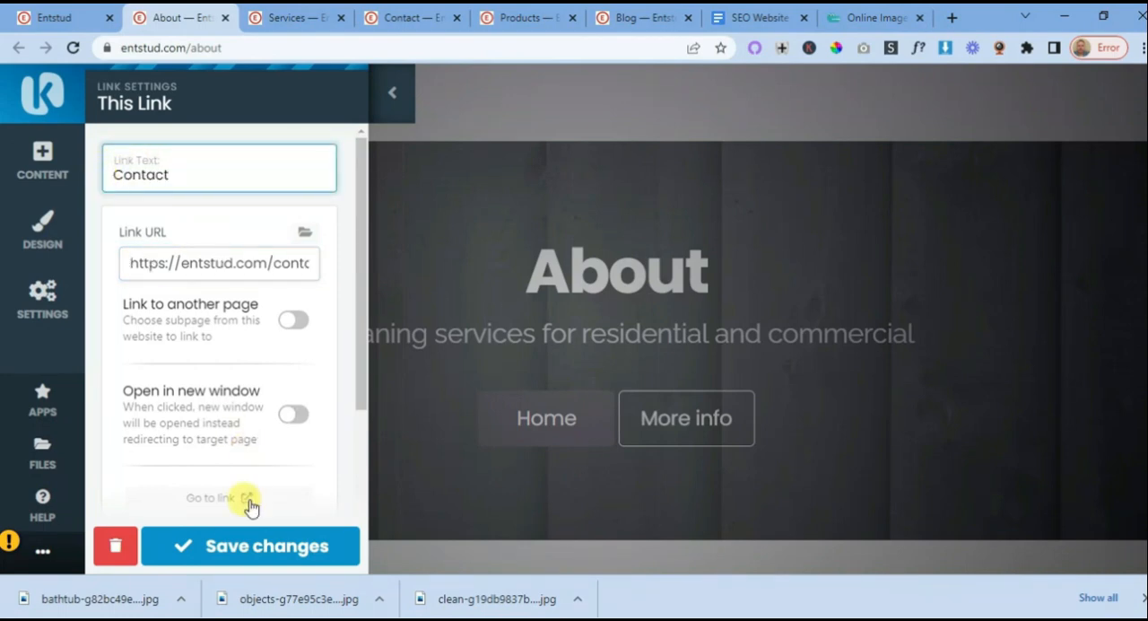
{"action": "left_click", "coordinate": [250, 542]}
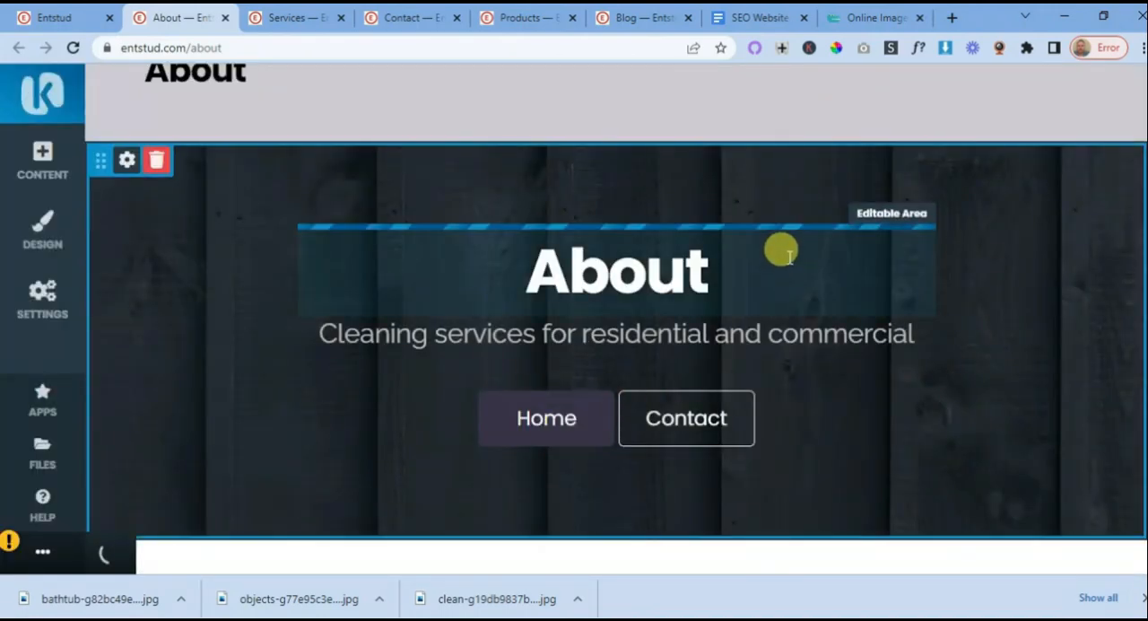
- Examine the About page's banner with its Home and Contact buttons, the title area and the welcome section below
{"action": "scroll", "coordinate": [790, 265], "scroll_direction": "down", "scroll_amount": 5}
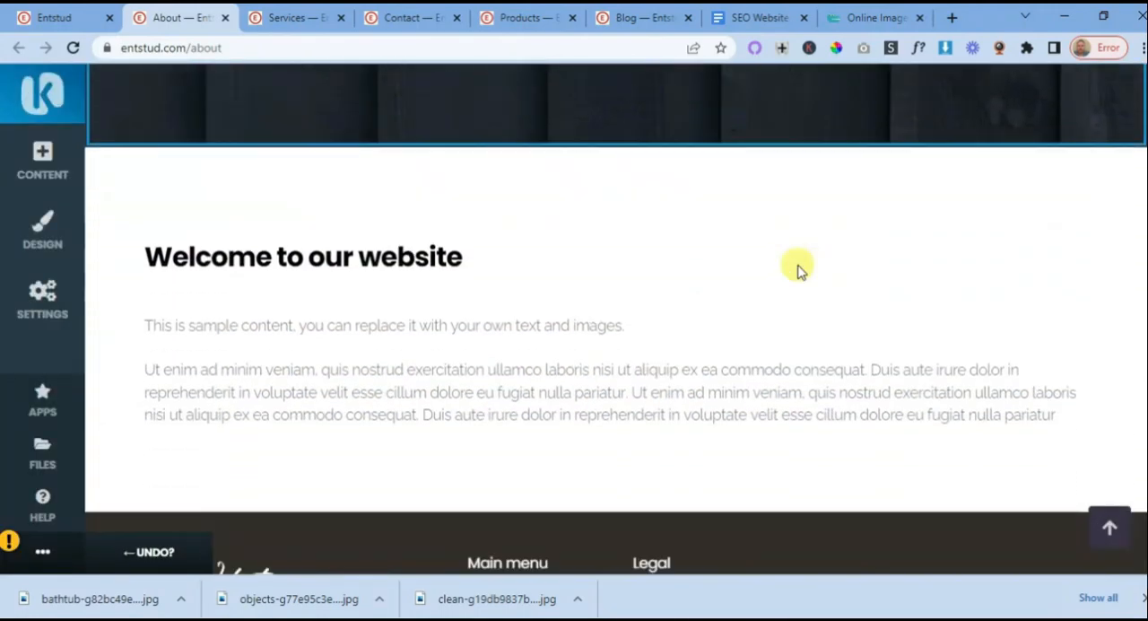
{"action": "scroll", "coordinate": [798, 269], "scroll_direction": "down", "scroll_amount": 3}
{"action": "scroll", "coordinate": [798, 269], "scroll_direction": "up", "scroll_amount": 6}
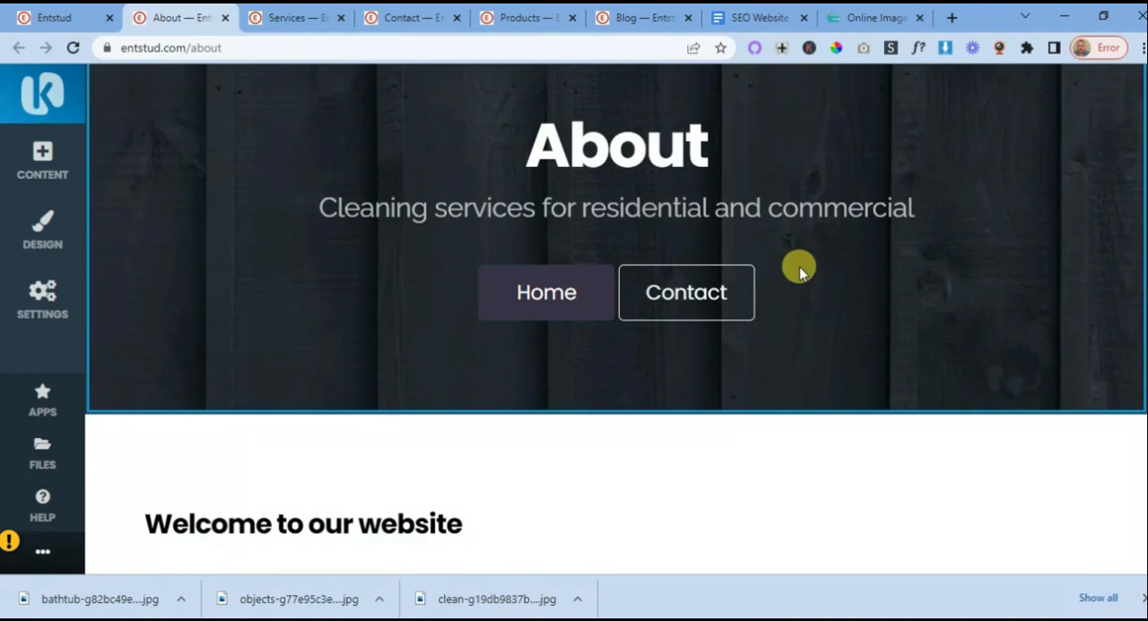
{"action": "scroll", "coordinate": [799, 266], "scroll_direction": "down", "scroll_amount": 2}
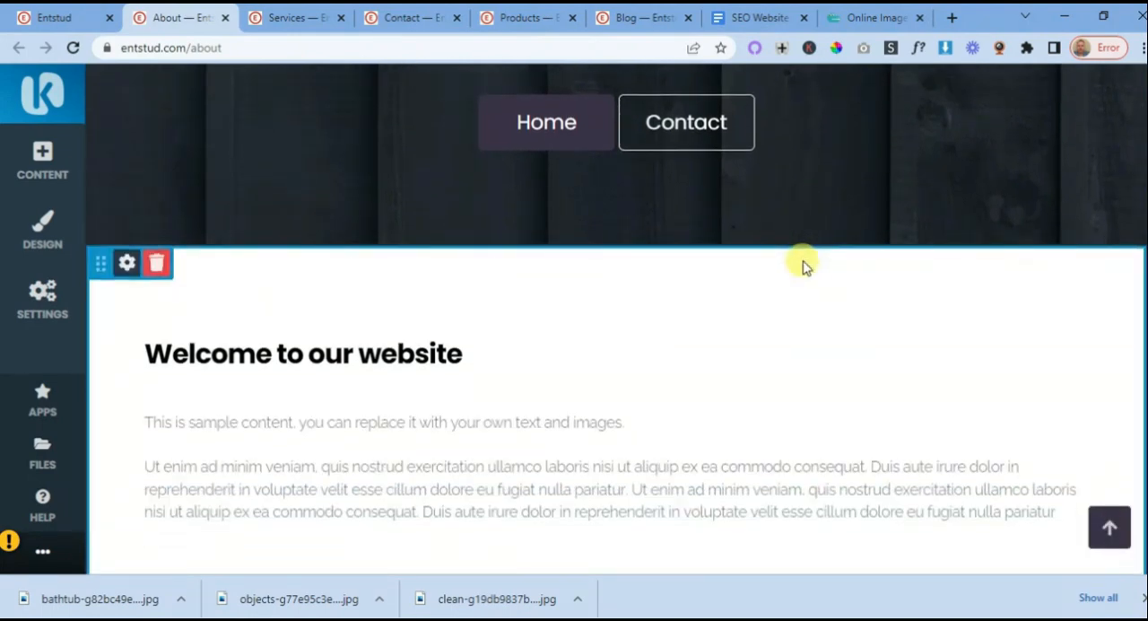
{"action": "scroll", "coordinate": [803, 263], "scroll_direction": "up", "scroll_amount": 3}
{"action": "scroll", "coordinate": [803, 263], "scroll_direction": "down", "scroll_amount": 2}
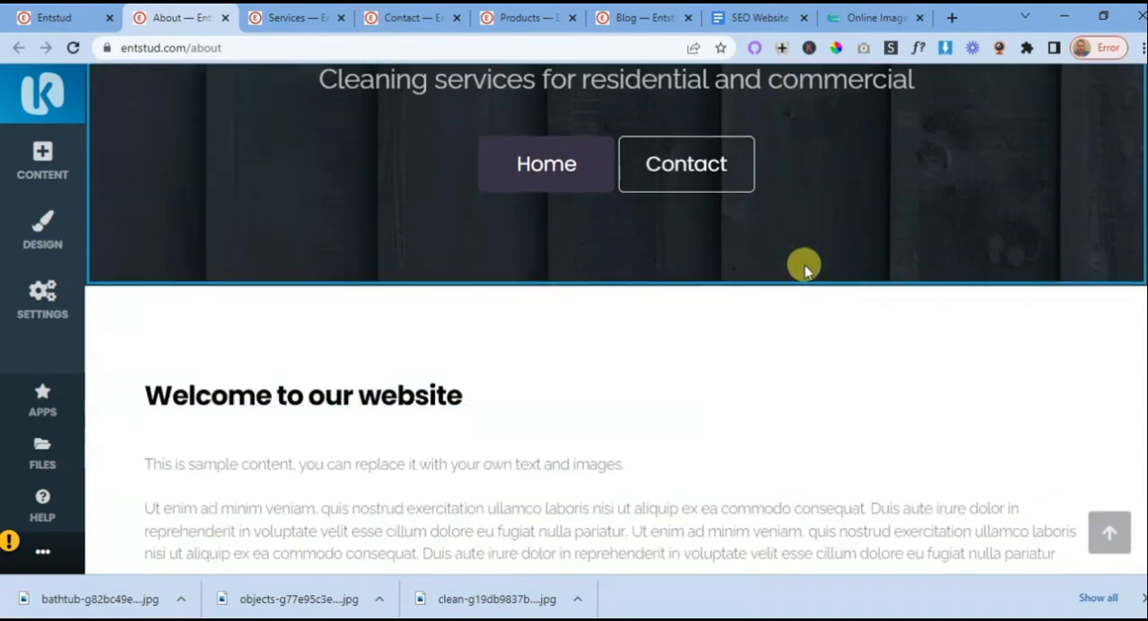
{"action": "scroll", "coordinate": [802, 263], "scroll_direction": "up", "scroll_amount": 2}
{"action": "scroll", "coordinate": [804, 262], "scroll_direction": "up", "scroll_amount": 1}
{"action": "scroll", "coordinate": [816, 317], "scroll_direction": "down", "scroll_amount": 1}
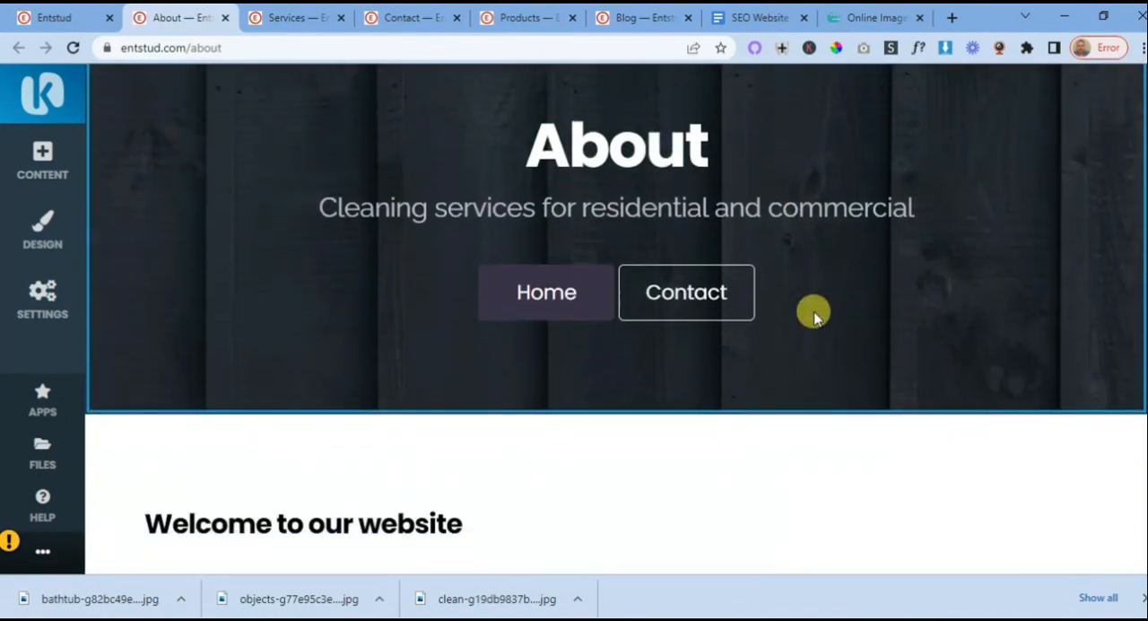
{"action": "scroll", "coordinate": [814, 317], "scroll_direction": "up", "scroll_amount": 3}
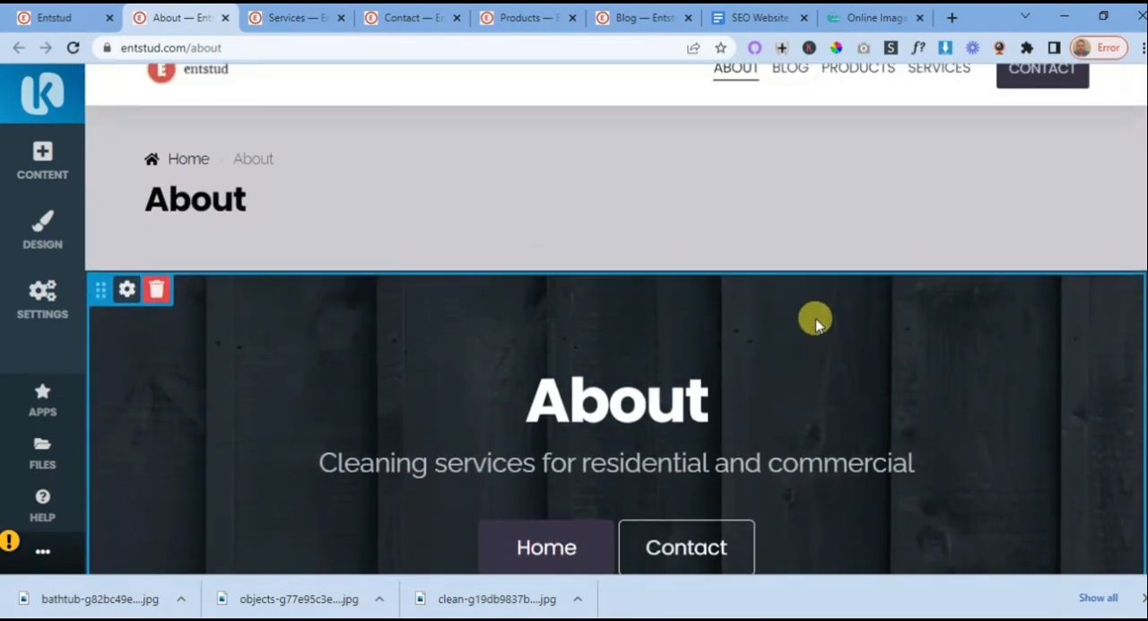
{"action": "scroll", "coordinate": [814, 320], "scroll_direction": "down", "scroll_amount": 1}
{"action": "scroll", "coordinate": [811, 309], "scroll_direction": "down", "scroll_amount": 2}
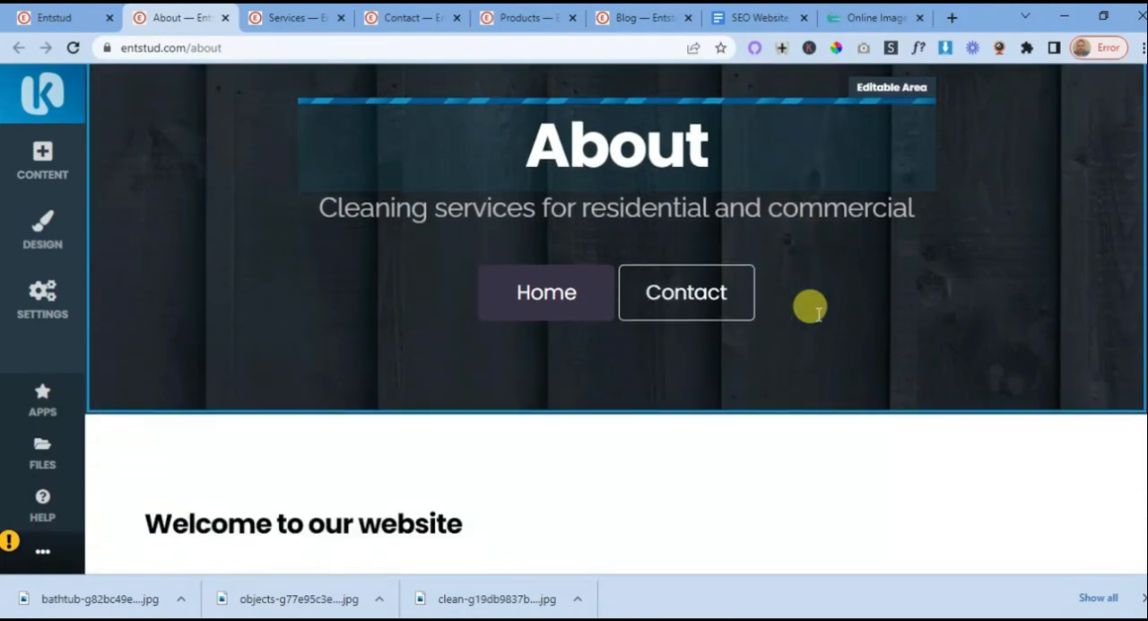
{"action": "scroll", "coordinate": [814, 313], "scroll_direction": "up", "scroll_amount": 1}
{"action": "scroll", "coordinate": [815, 314], "scroll_direction": "down", "scroll_amount": 2}
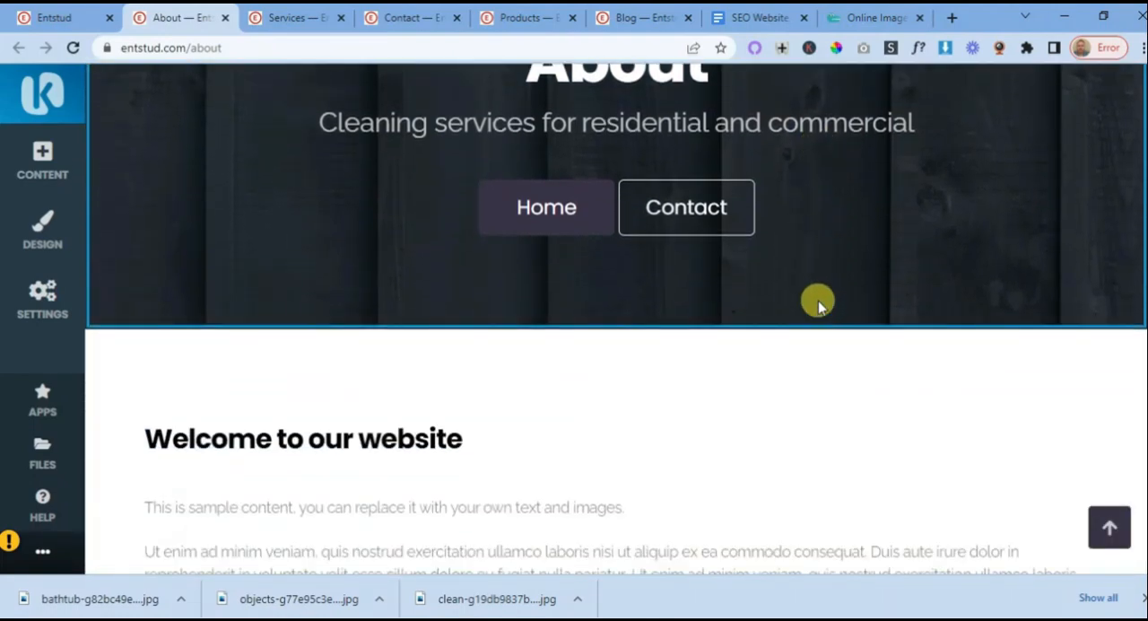
{"action": "scroll", "coordinate": [818, 304], "scroll_direction": "down", "scroll_amount": 1}
{"action": "scroll", "coordinate": [819, 314], "scroll_direction": "up", "scroll_amount": 2}
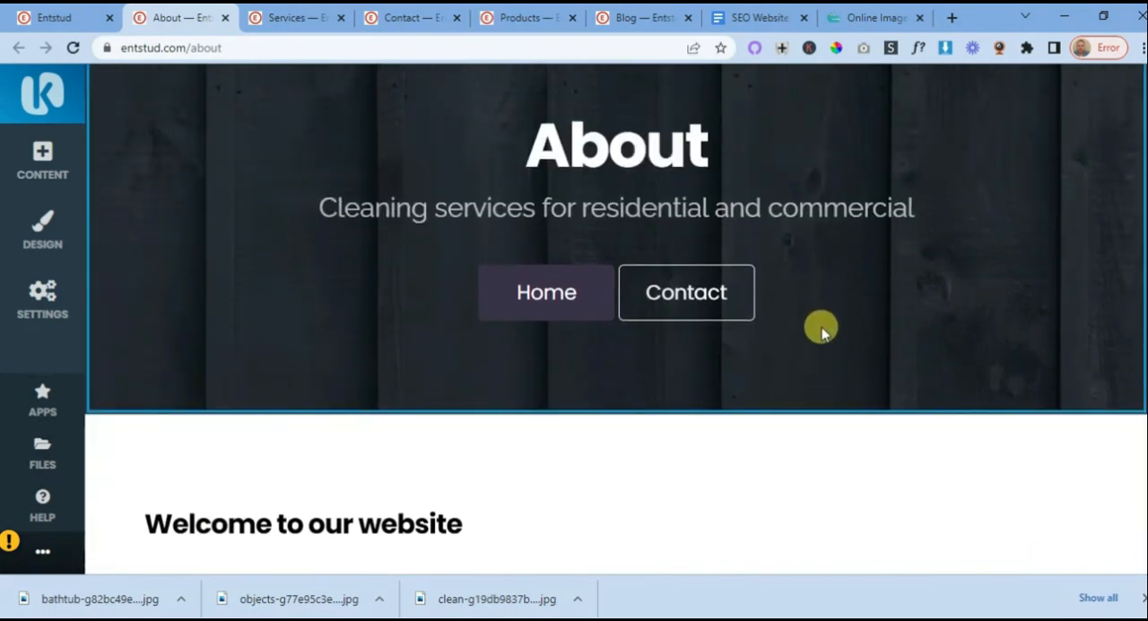
{"action": "scroll", "coordinate": [825, 339], "scroll_direction": "up", "scroll_amount": 2}
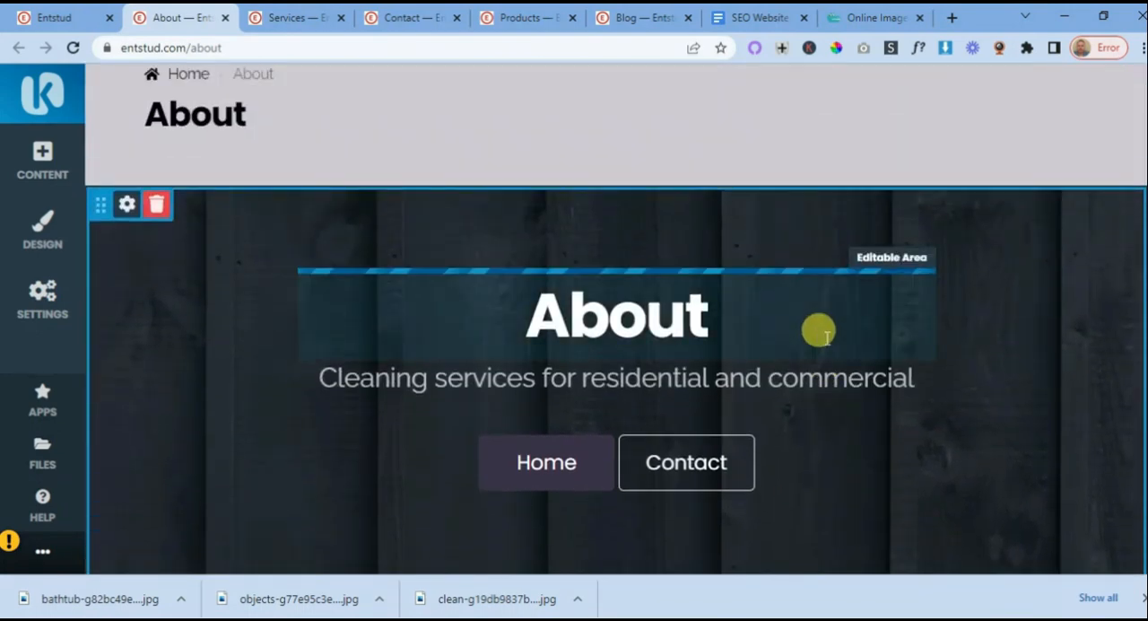
{"action": "scroll", "coordinate": [816, 329], "scroll_direction": "down", "scroll_amount": 2}
{"action": "scroll", "coordinate": [825, 336], "scroll_direction": "up", "scroll_amount": 1}
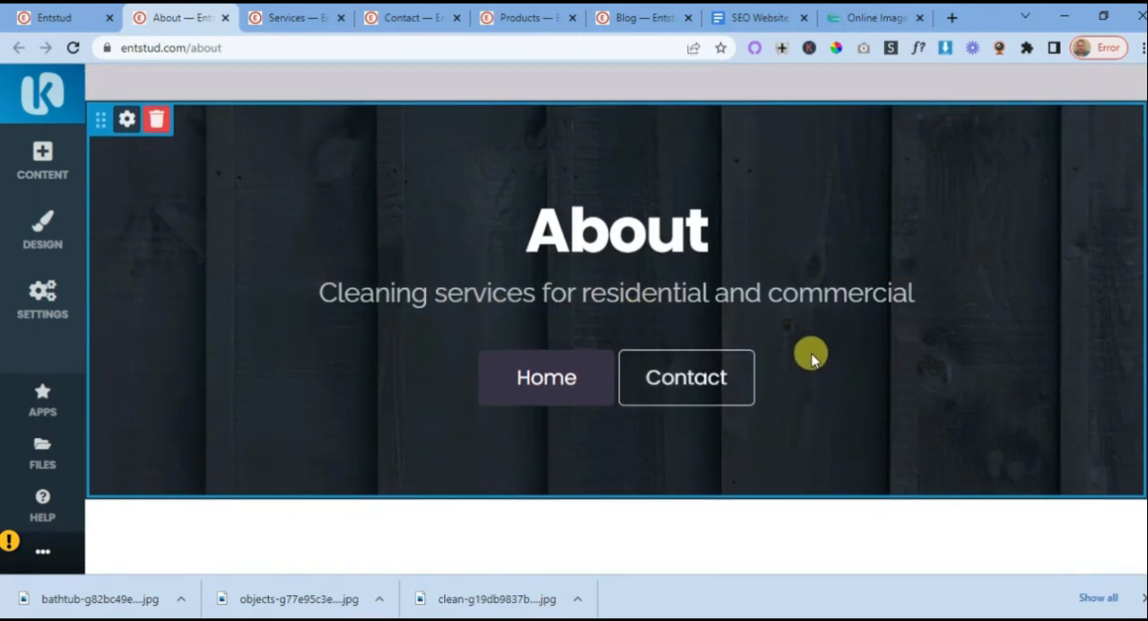
{"action": "scroll", "coordinate": [810, 351], "scroll_direction": "up", "scroll_amount": 1}
{"action": "scroll", "coordinate": [810, 354], "scroll_direction": "up", "scroll_amount": 2}
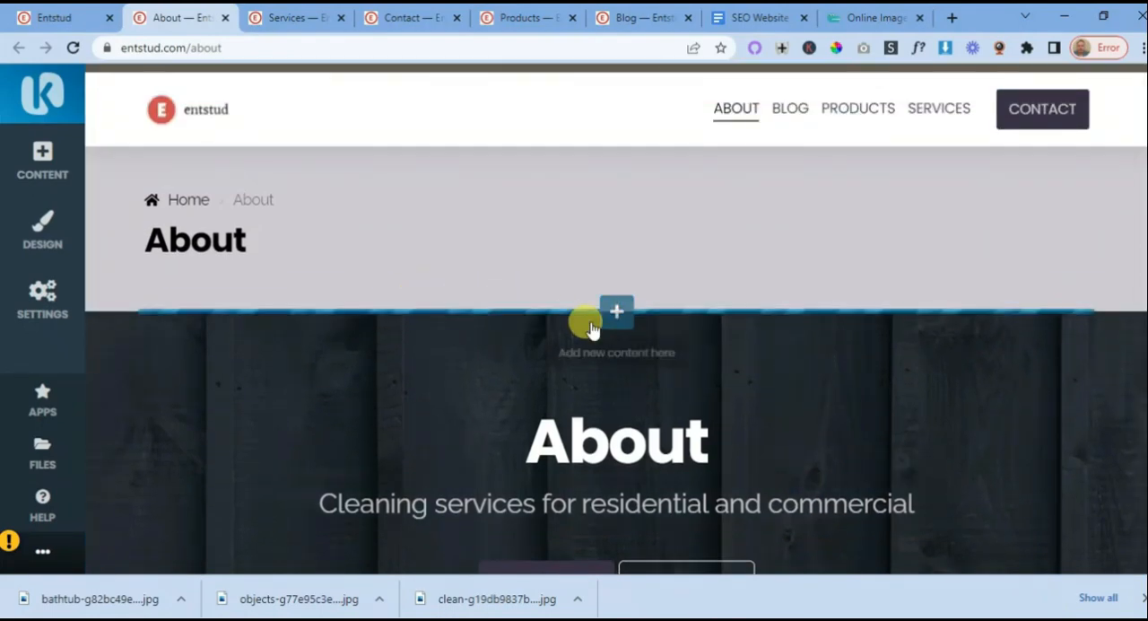
{"action": "scroll", "coordinate": [636, 324], "scroll_direction": "down", "scroll_amount": 2}
- Review the About Us layout in the SEO Website Planning 101 document, from the H1 banner through the company images to Our Mission
{"action": "left_click", "coordinate": [767, 14]}
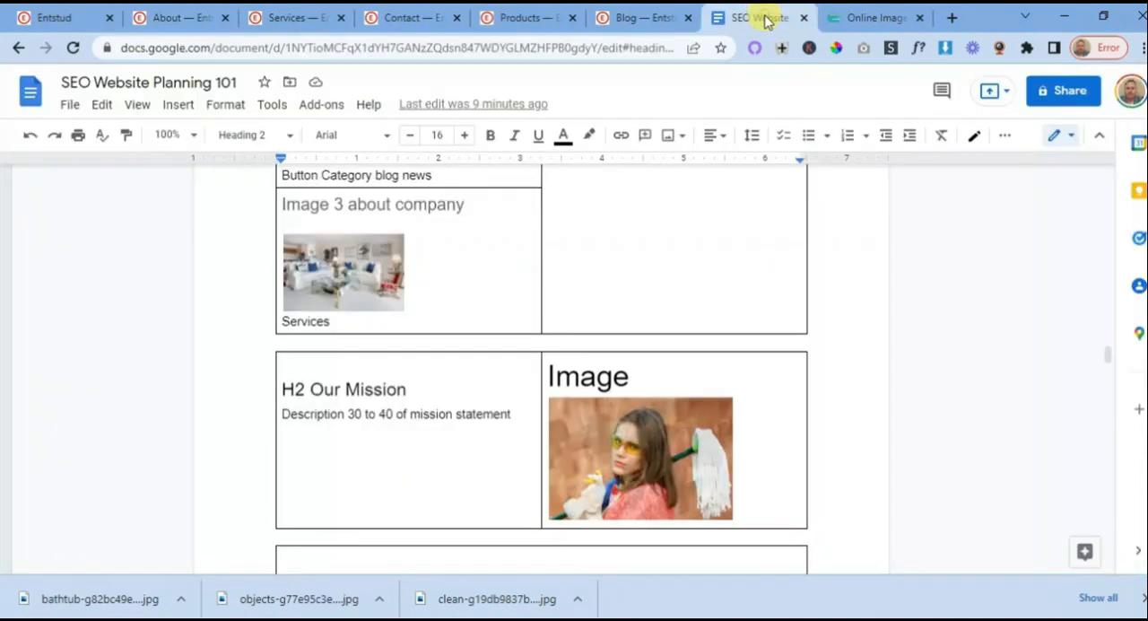
{"action": "scroll", "coordinate": [616, 262], "scroll_direction": "up", "scroll_amount": 1}
{"action": "scroll", "coordinate": [616, 261], "scroll_direction": "up", "scroll_amount": 3}
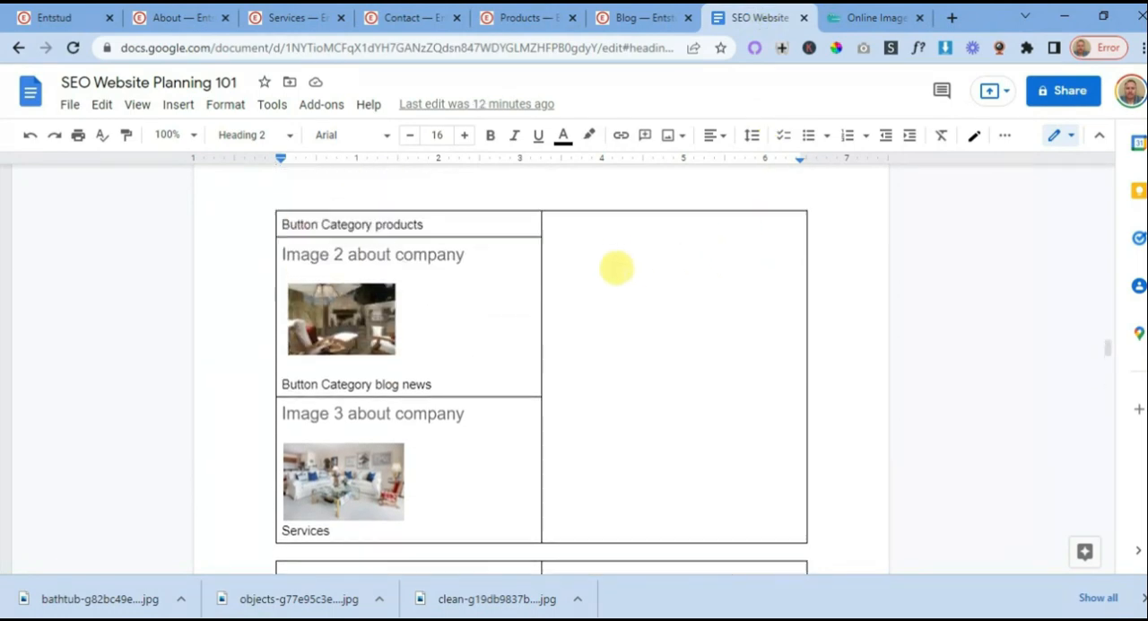
{"action": "scroll", "coordinate": [616, 268], "scroll_direction": "up", "scroll_amount": 5}
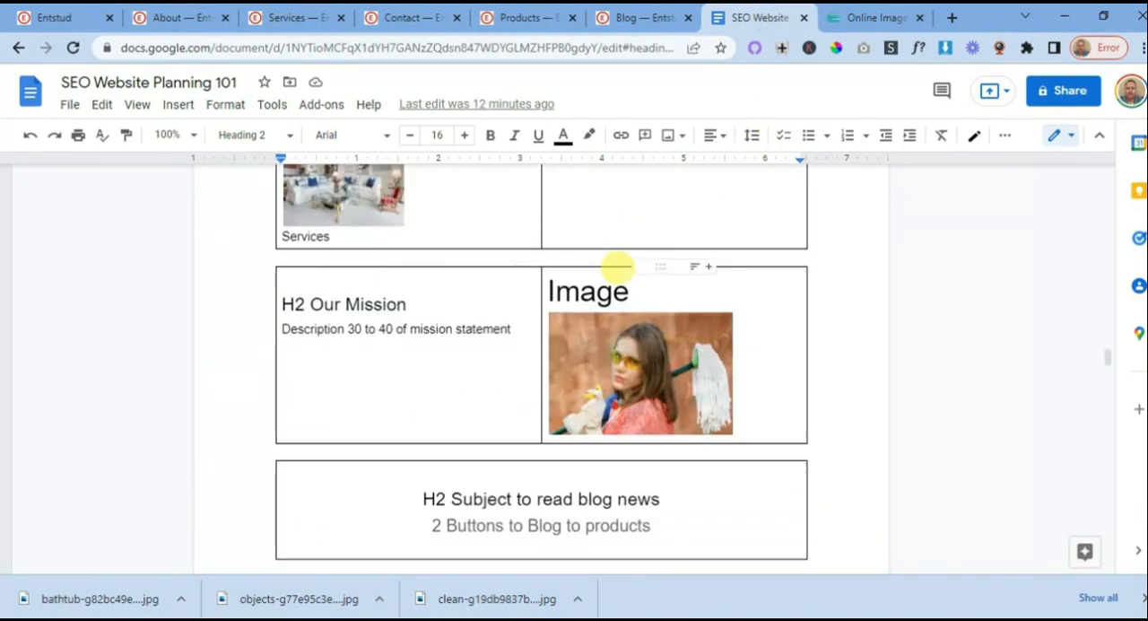
{"action": "scroll", "coordinate": [622, 282], "scroll_direction": "down", "scroll_amount": 3}
{"action": "scroll", "coordinate": [630, 301], "scroll_direction": "up", "scroll_amount": 15}
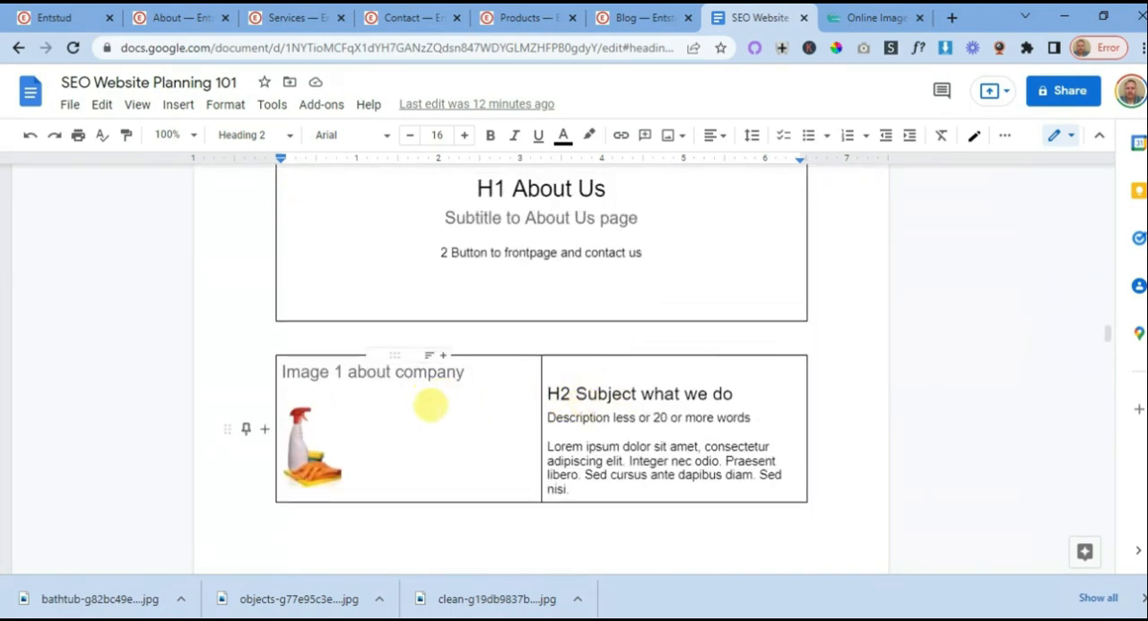
{"action": "scroll", "coordinate": [436, 397], "scroll_direction": "down", "scroll_amount": 5}
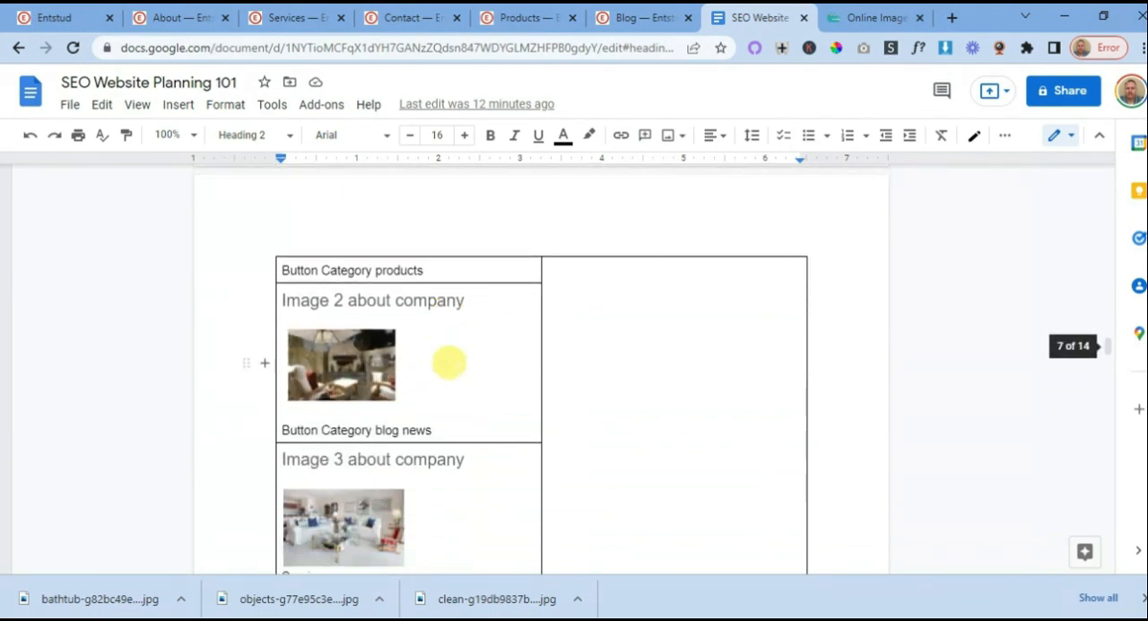
{"action": "scroll", "coordinate": [448, 361], "scroll_direction": "down", "scroll_amount": 3}
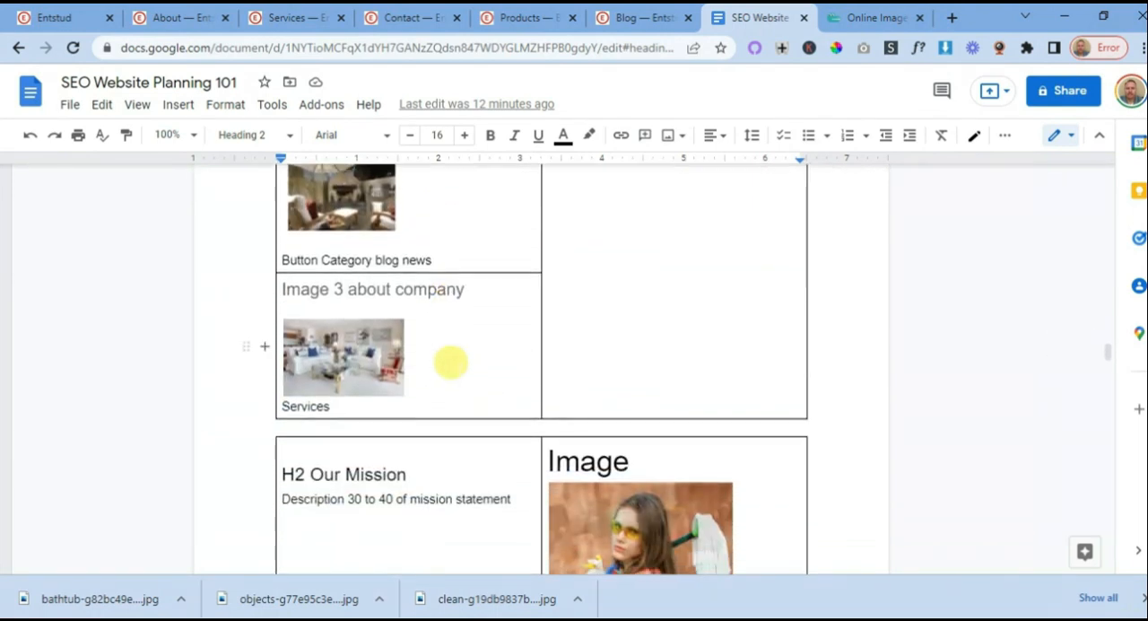
{"action": "scroll", "coordinate": [450, 361], "scroll_direction": "down", "scroll_amount": 3}
{"action": "scroll", "coordinate": [480, 354], "scroll_direction": "up", "scroll_amount": 4}
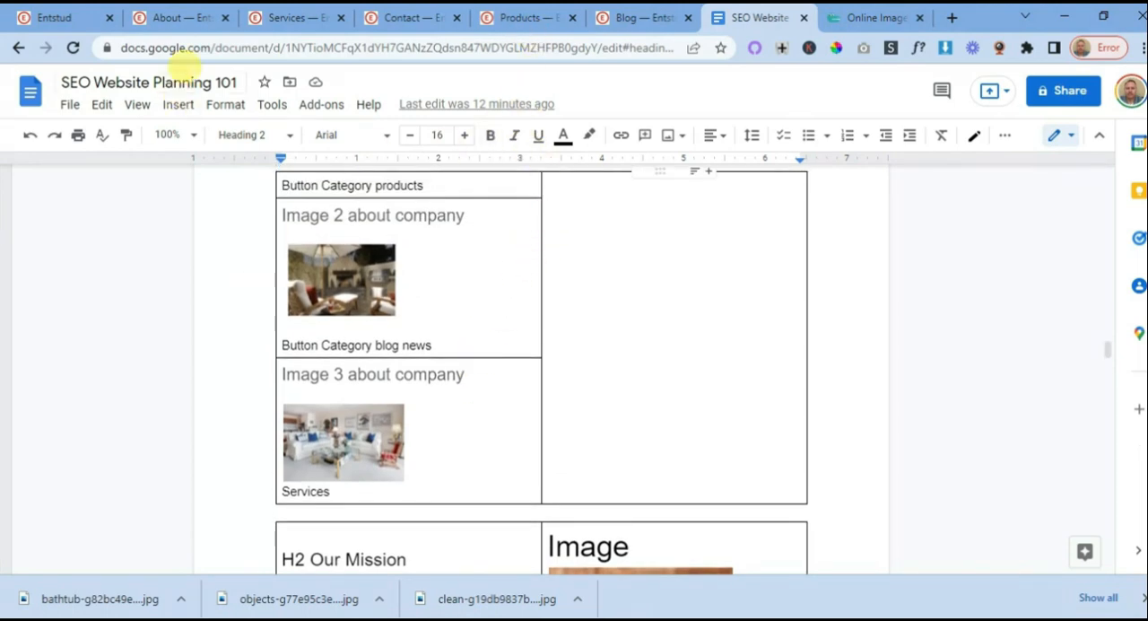
- On the About page, insert the Call to Action block with phone, e-mail and address between the banner and the welcome text
{"action": "left_click", "coordinate": [183, 22]}
{"action": "scroll", "coordinate": [520, 304], "scroll_direction": "down", "scroll_amount": 3}
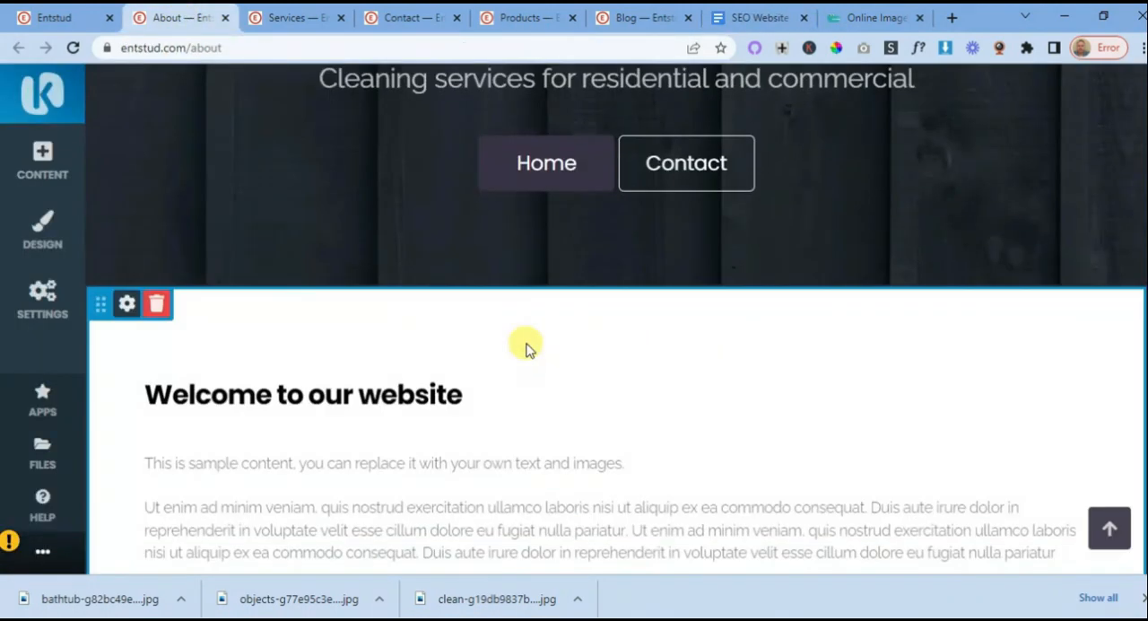
{"action": "left_click", "coordinate": [616, 287]}
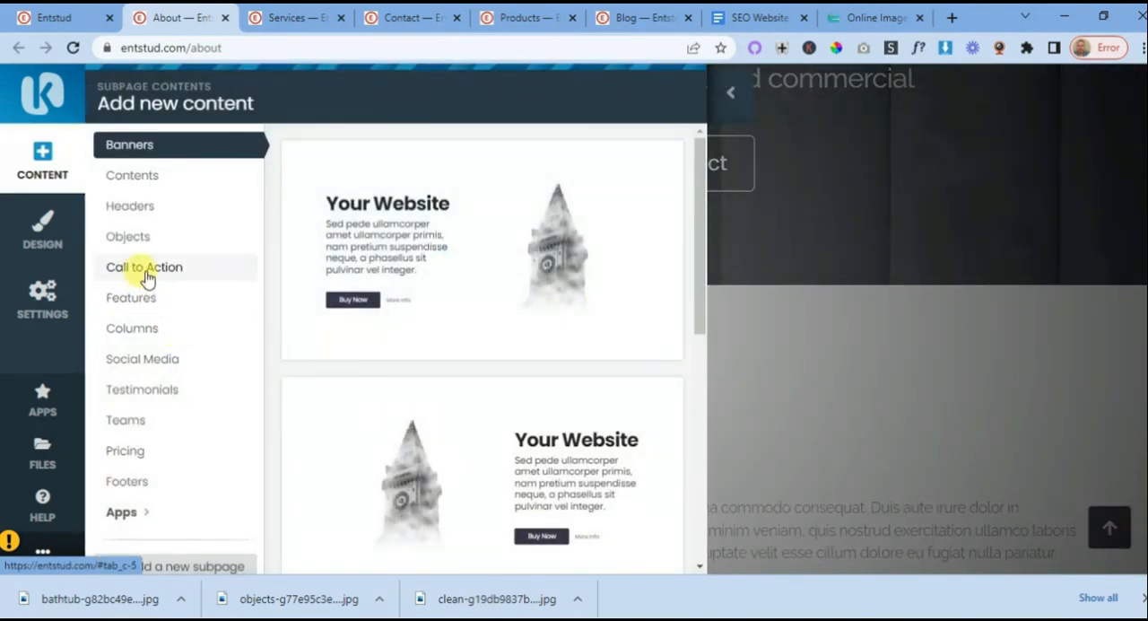
{"action": "left_click", "coordinate": [147, 273]}
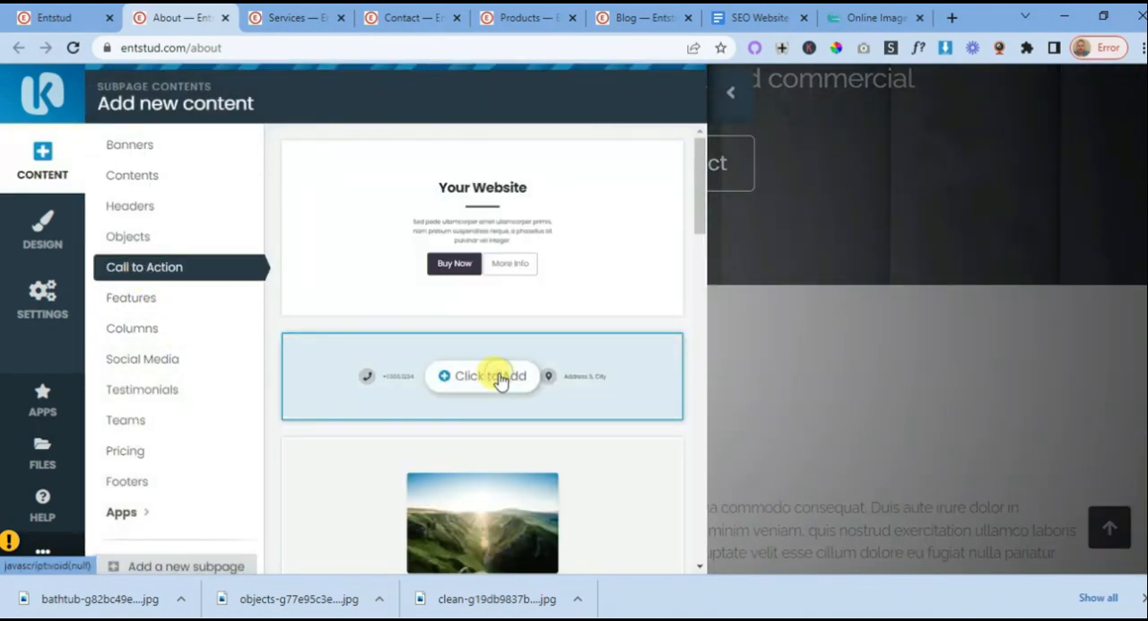
{"action": "left_click", "coordinate": [500, 379]}
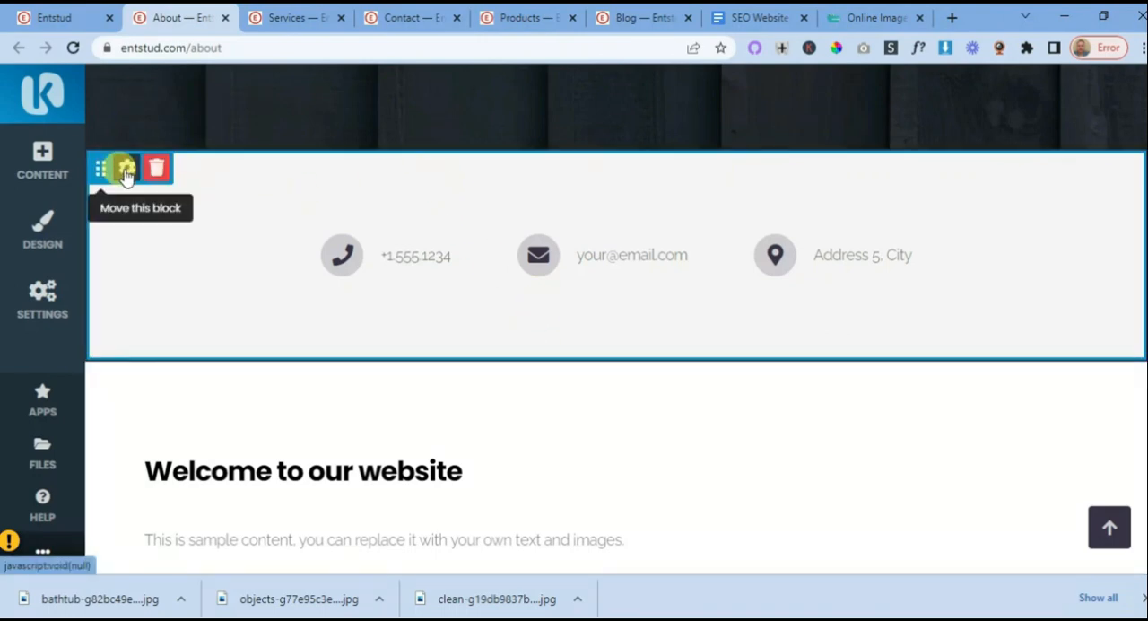
- Change the new contact-details block's background color to dark navy blue
{"action": "left_click", "coordinate": [126, 169]}
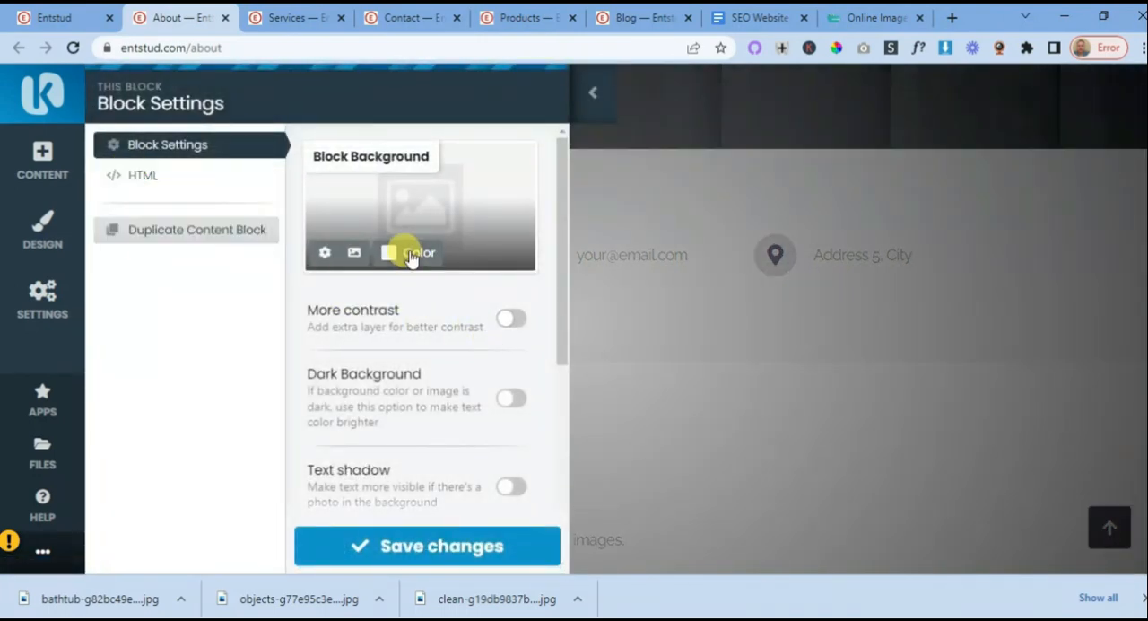
{"action": "left_click", "coordinate": [411, 254]}
{"action": "left_click", "coordinate": [513, 161]}
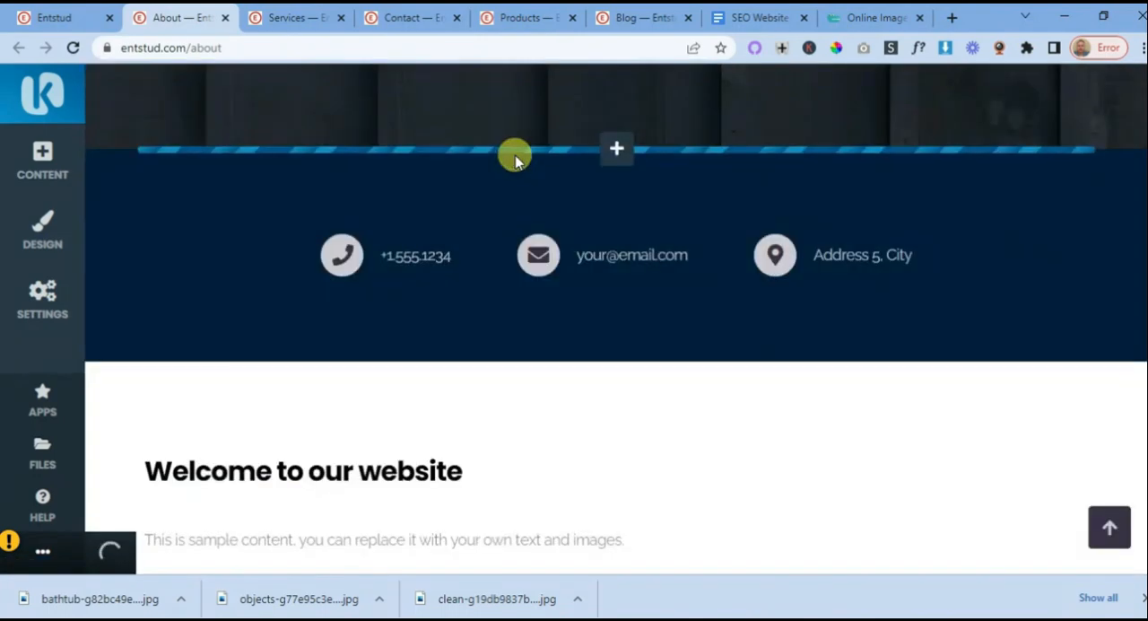
- Below the contact-details block, insert the Features block with a centered title and three desert-image cards on a light background
{"action": "left_click", "coordinate": [612, 367]}
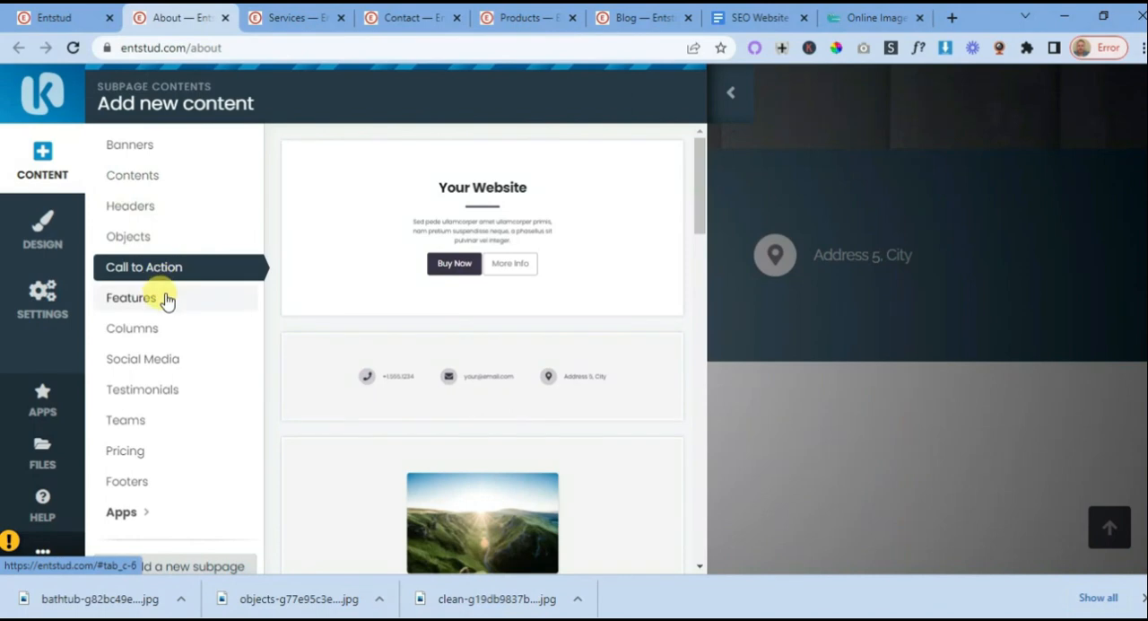
{"action": "left_click", "coordinate": [150, 305]}
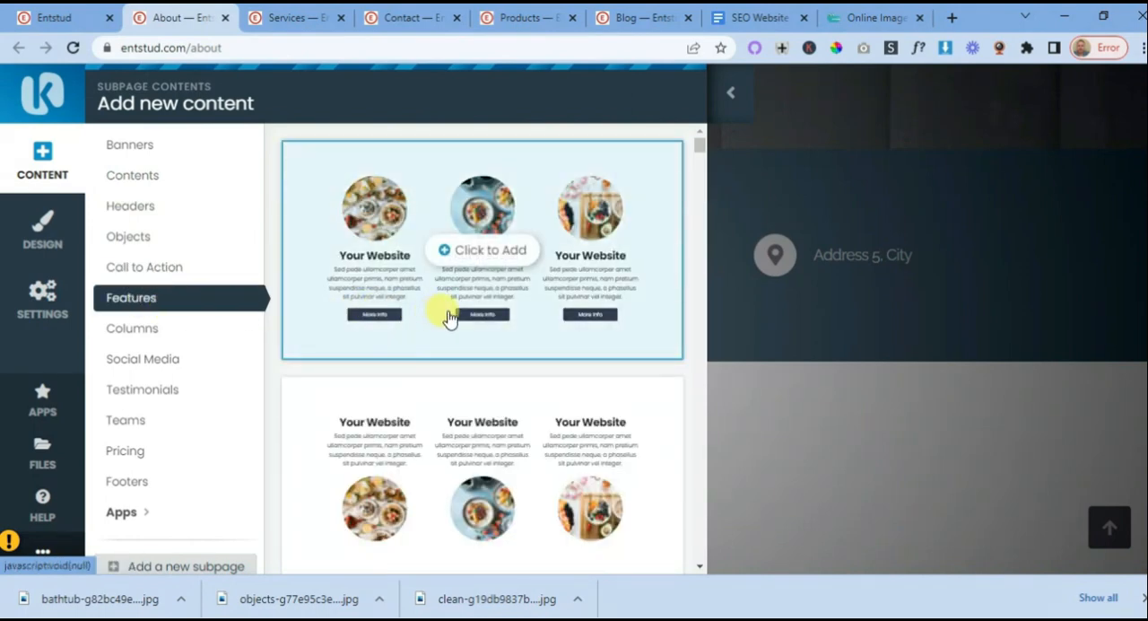
{"action": "scroll", "coordinate": [449, 313], "scroll_direction": "down", "scroll_amount": 5}
{"action": "scroll", "coordinate": [448, 315], "scroll_direction": "down", "scroll_amount": 5}
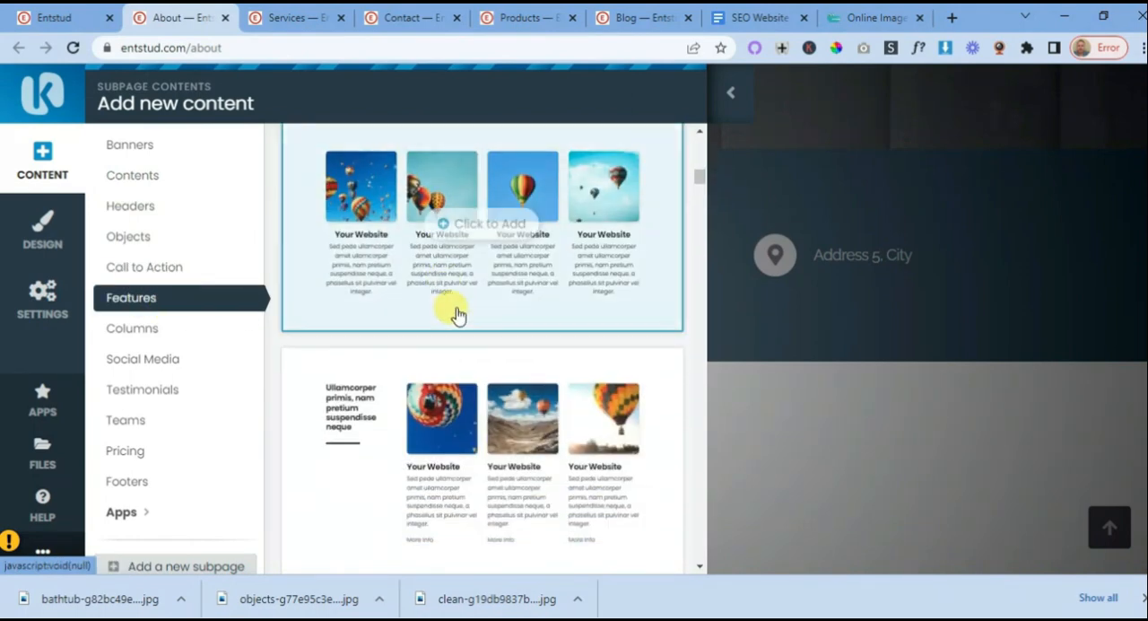
{"action": "scroll", "coordinate": [468, 330], "scroll_direction": "down", "scroll_amount": 5}
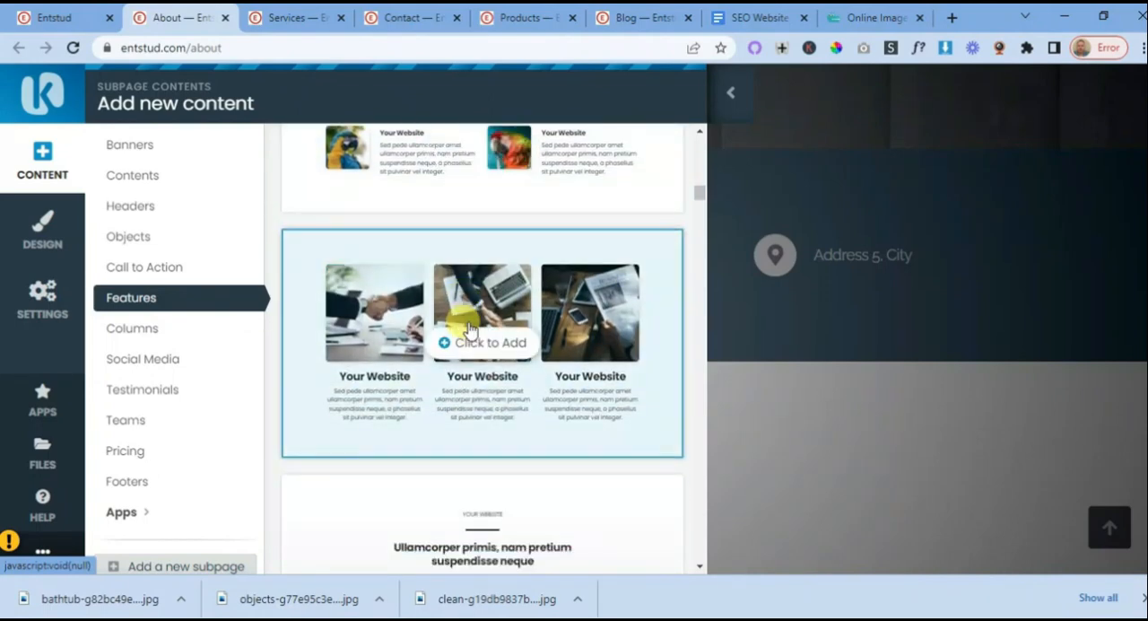
{"action": "scroll", "coordinate": [467, 330], "scroll_direction": "down", "scroll_amount": 5}
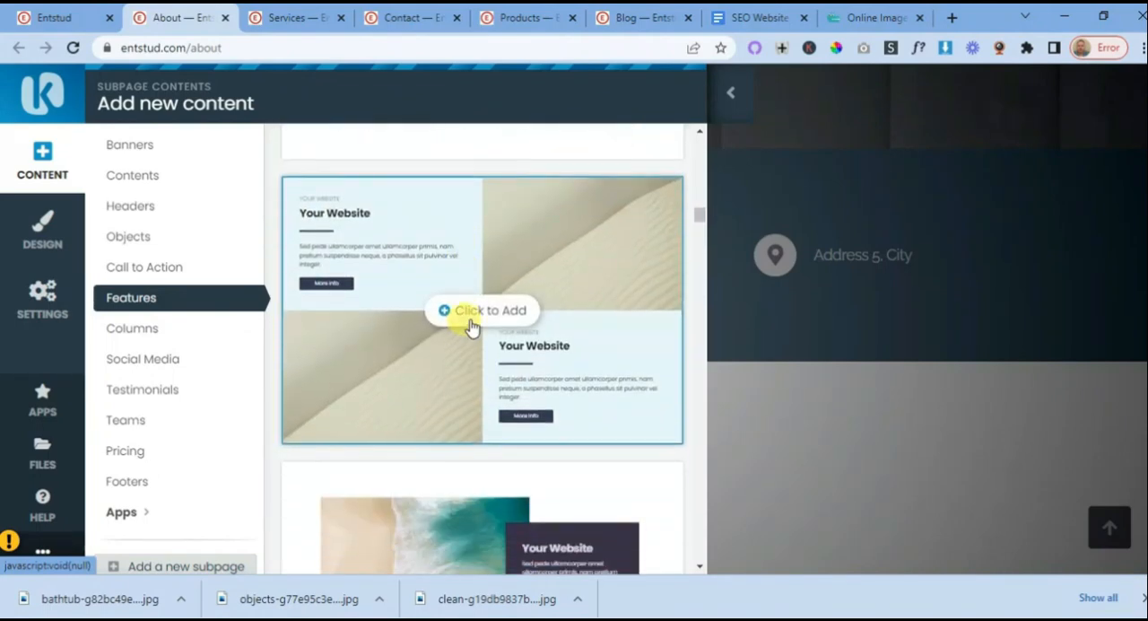
{"action": "scroll", "coordinate": [470, 326], "scroll_direction": "down", "scroll_amount": 5}
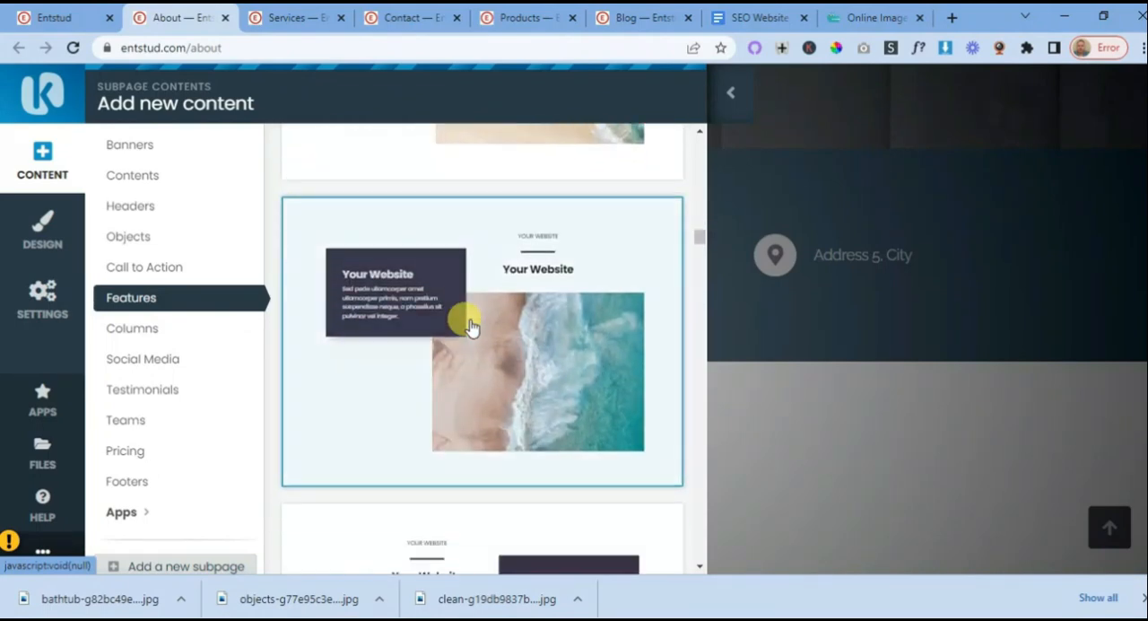
{"action": "scroll", "coordinate": [470, 326], "scroll_direction": "down", "scroll_amount": 5}
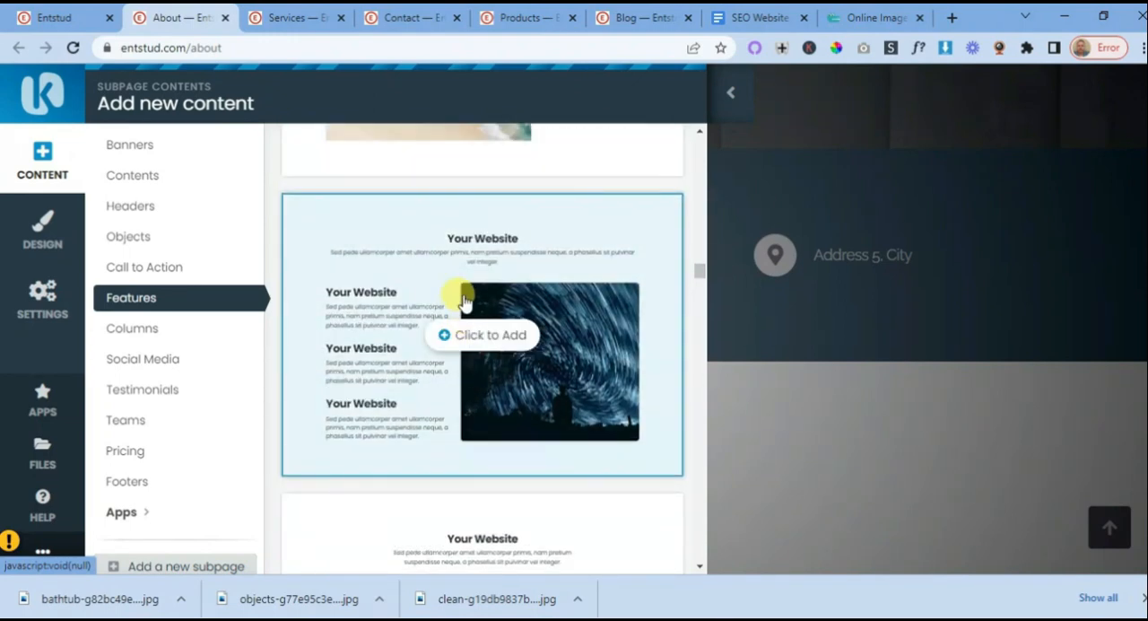
{"action": "scroll", "coordinate": [463, 301], "scroll_direction": "down", "scroll_amount": 1}
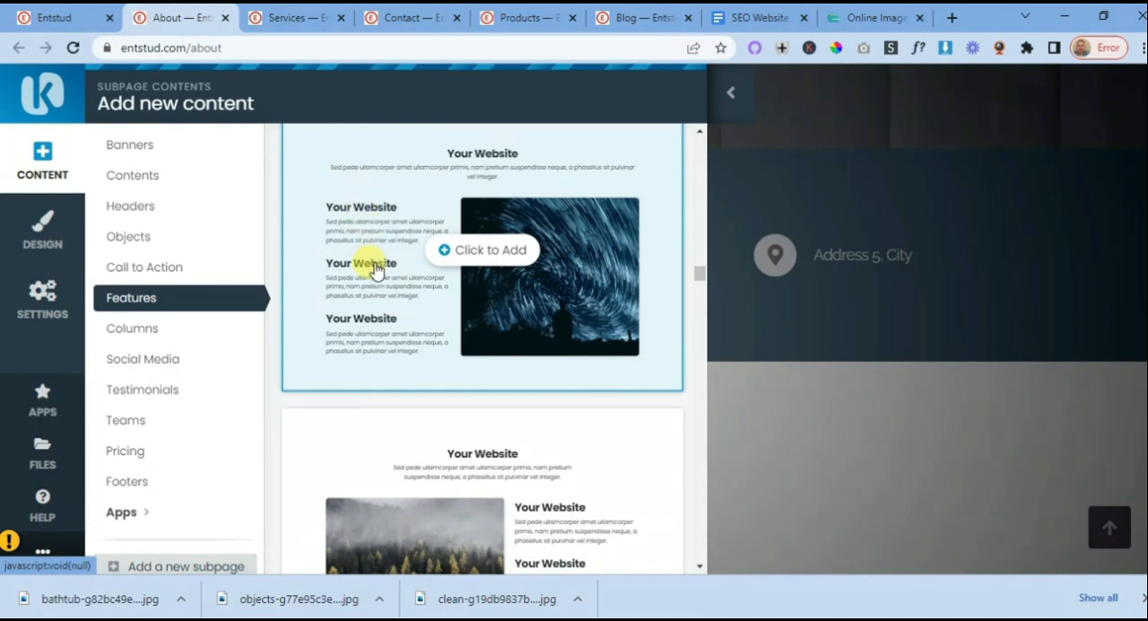
{"action": "scroll", "coordinate": [377, 269], "scroll_direction": "down", "scroll_amount": 8}
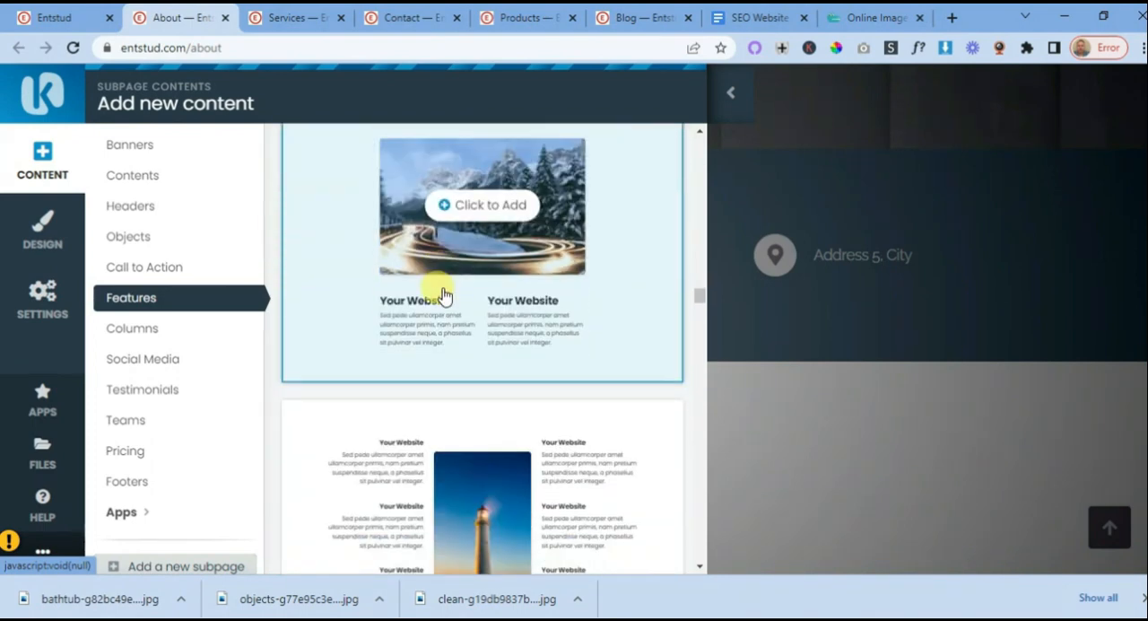
{"action": "scroll", "coordinate": [469, 310], "scroll_direction": "down", "scroll_amount": 2}
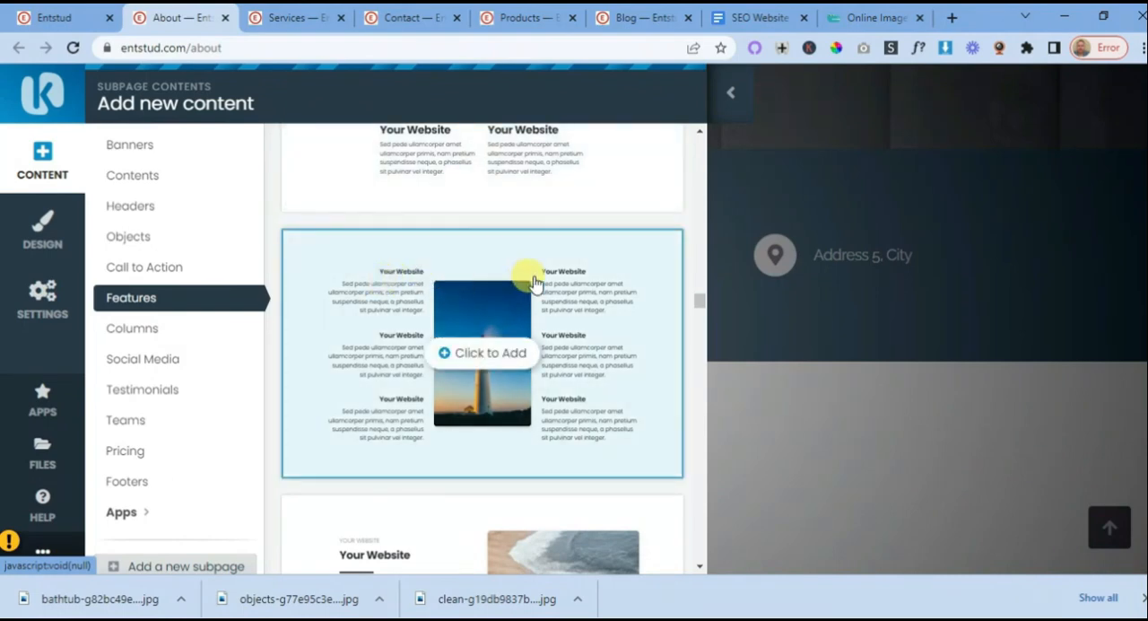
{"action": "scroll", "coordinate": [572, 336], "scroll_direction": "down", "scroll_amount": 2}
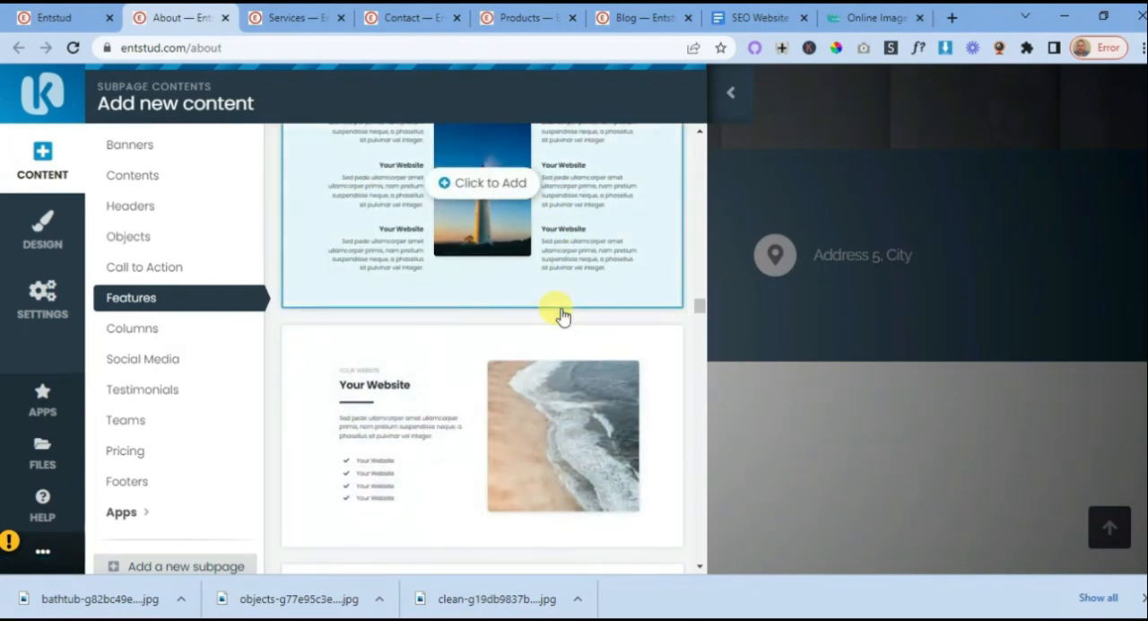
{"action": "scroll", "coordinate": [551, 318], "scroll_direction": "up", "scroll_amount": 1}
{"action": "scroll", "coordinate": [440, 299], "scroll_direction": "down", "scroll_amount": 5}
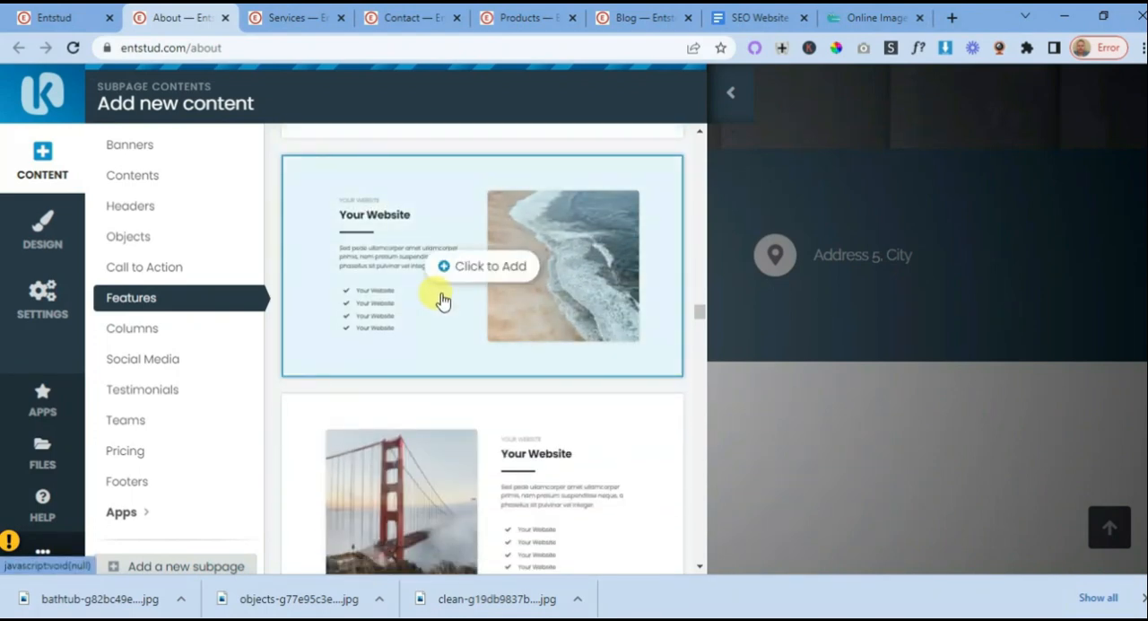
{"action": "scroll", "coordinate": [458, 309], "scroll_direction": "up", "scroll_amount": 2}
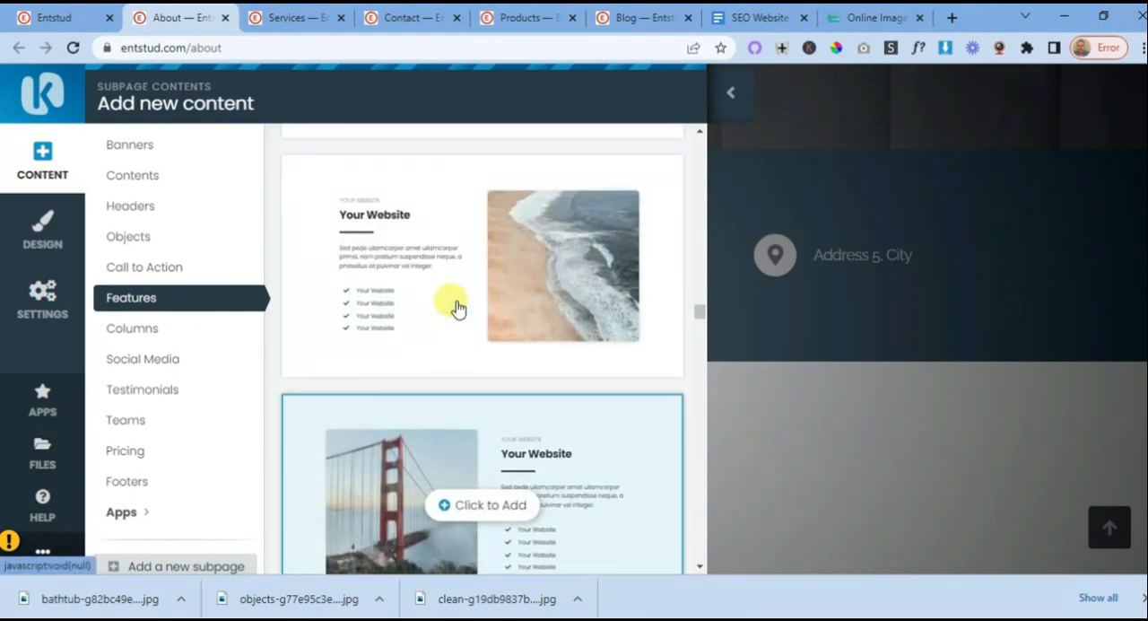
{"action": "scroll", "coordinate": [457, 309], "scroll_direction": "down", "scroll_amount": 4}
{"action": "scroll", "coordinate": [458, 308], "scroll_direction": "down", "scroll_amount": 8}
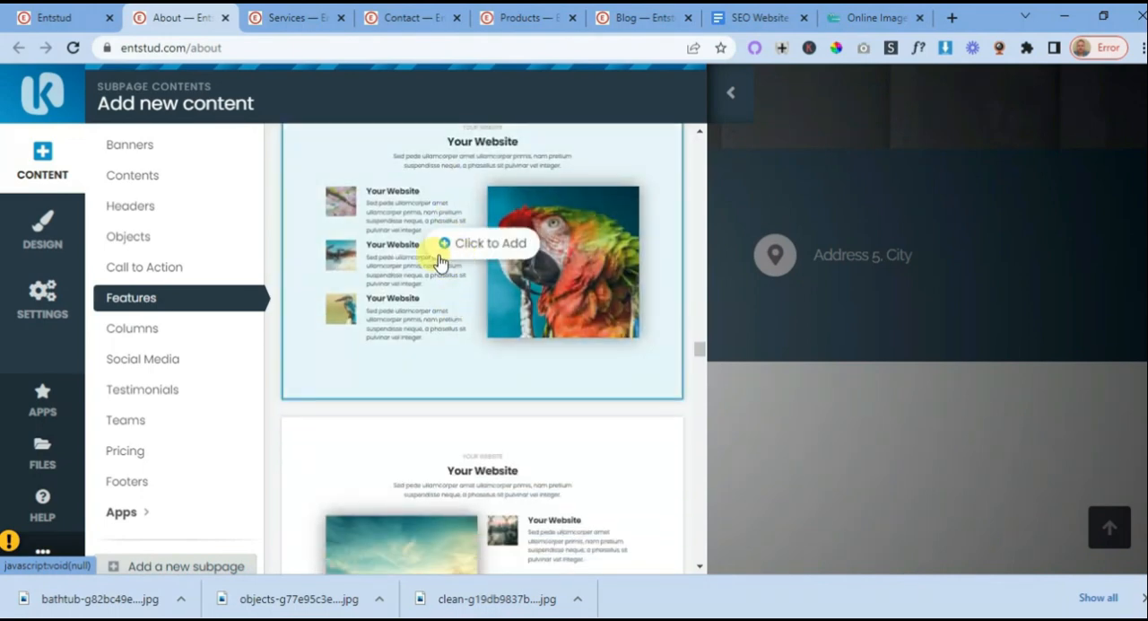
{"action": "scroll", "coordinate": [440, 261], "scroll_direction": "down", "scroll_amount": 2}
{"action": "scroll", "coordinate": [499, 316], "scroll_direction": "down", "scroll_amount": 10}
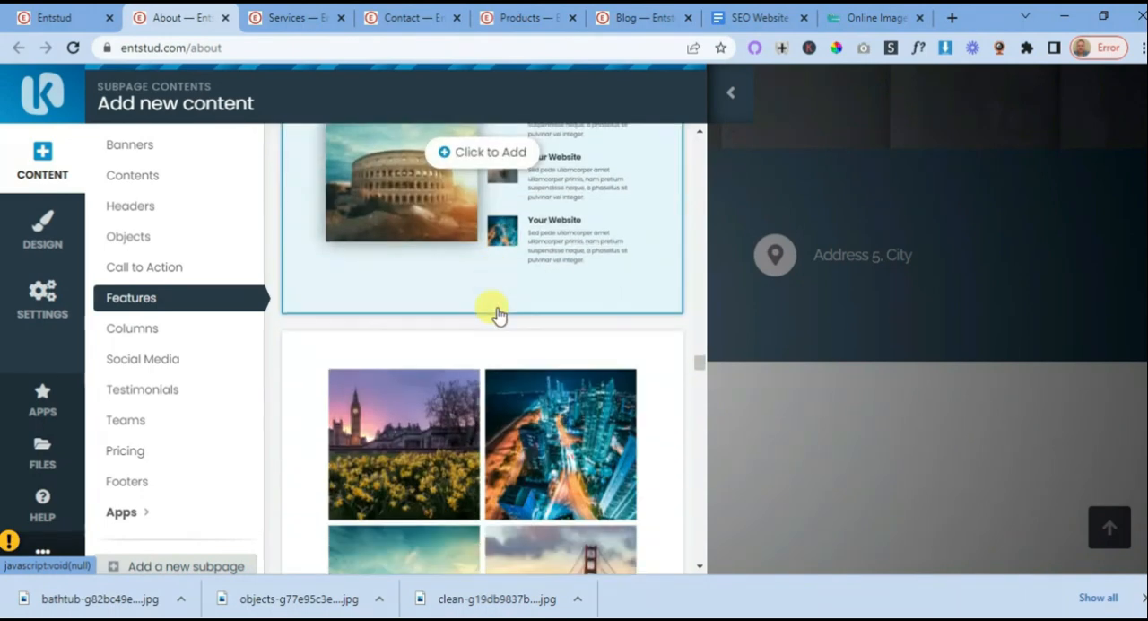
{"action": "scroll", "coordinate": [499, 315], "scroll_direction": "down", "scroll_amount": 6}
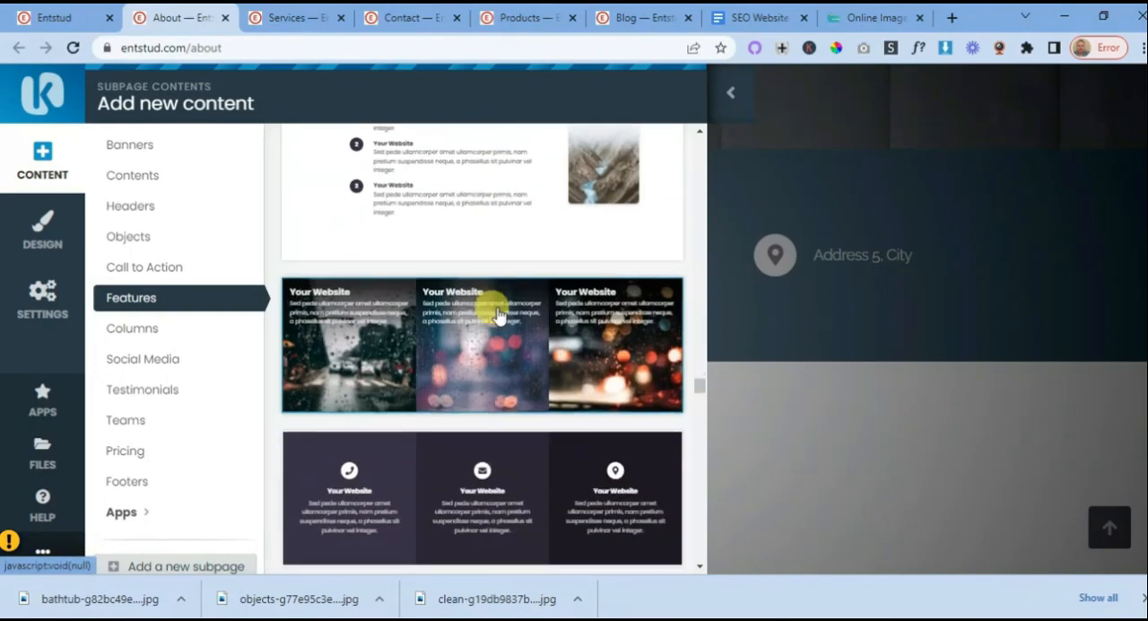
{"action": "scroll", "coordinate": [499, 315], "scroll_direction": "down", "scroll_amount": 6}
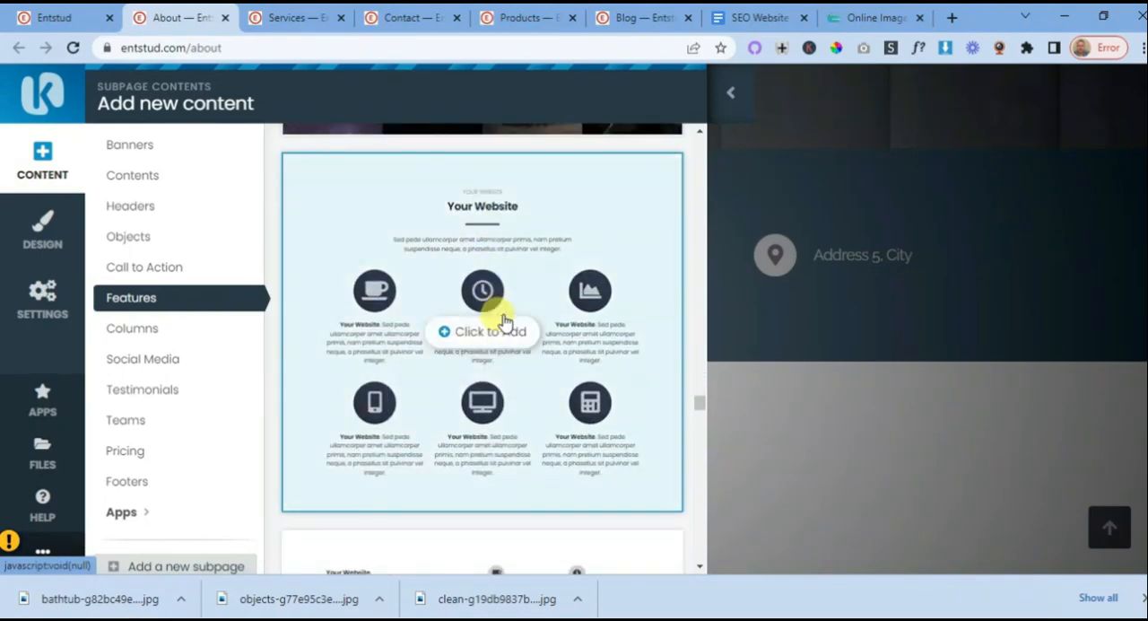
{"action": "scroll", "coordinate": [505, 315], "scroll_direction": "up", "scroll_amount": 2}
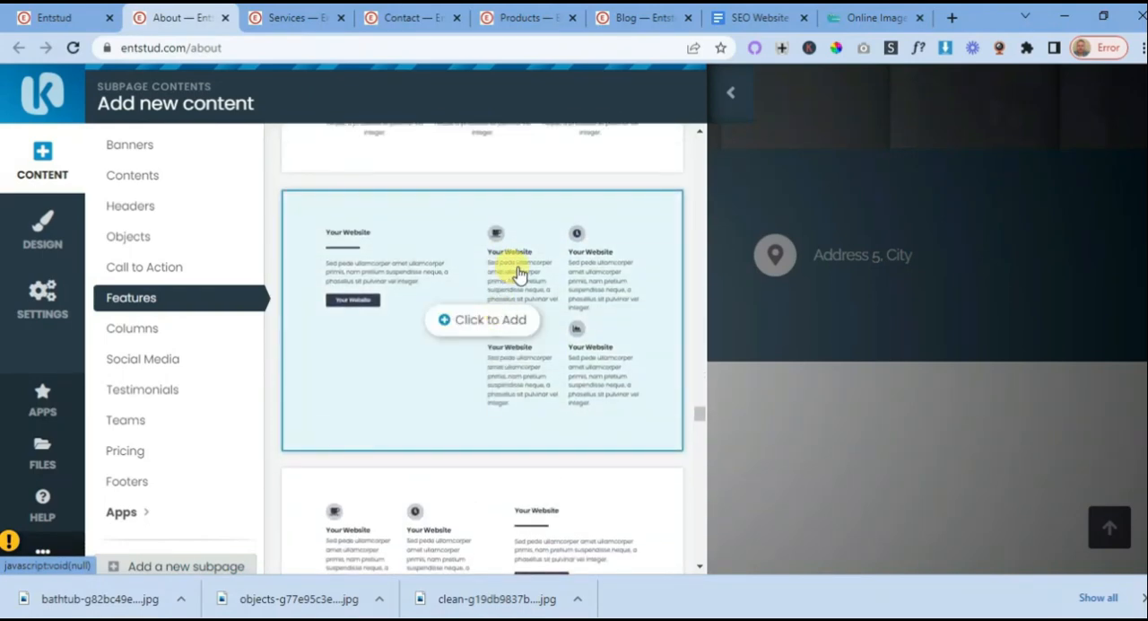
{"action": "scroll", "coordinate": [489, 309], "scroll_direction": "down", "scroll_amount": 4}
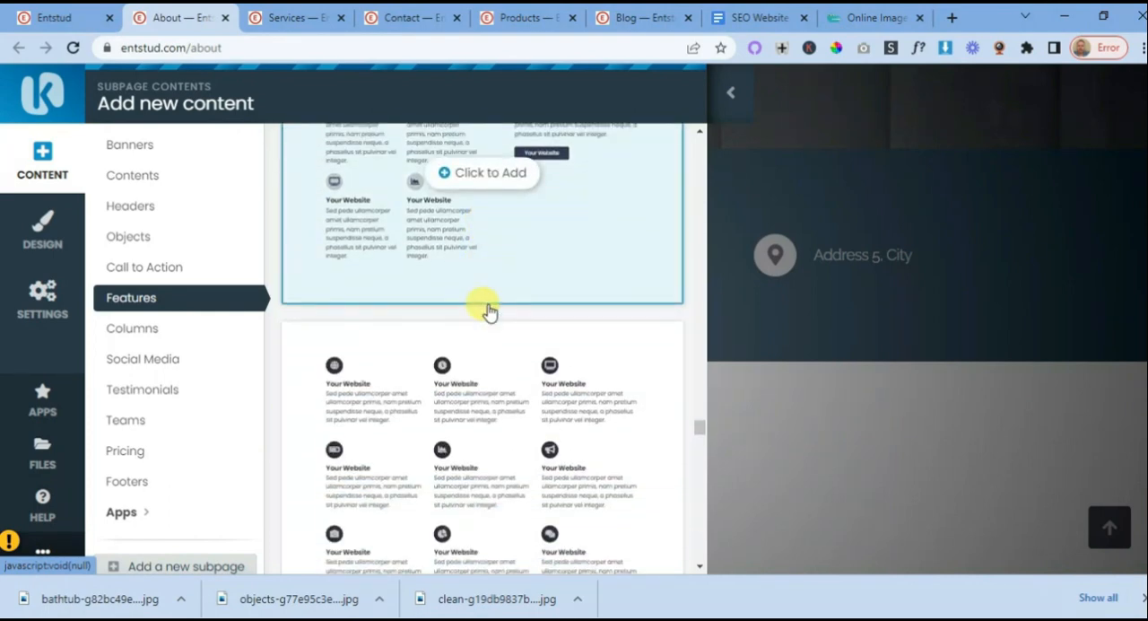
{"action": "scroll", "coordinate": [489, 309], "scroll_direction": "down", "scroll_amount": 10}
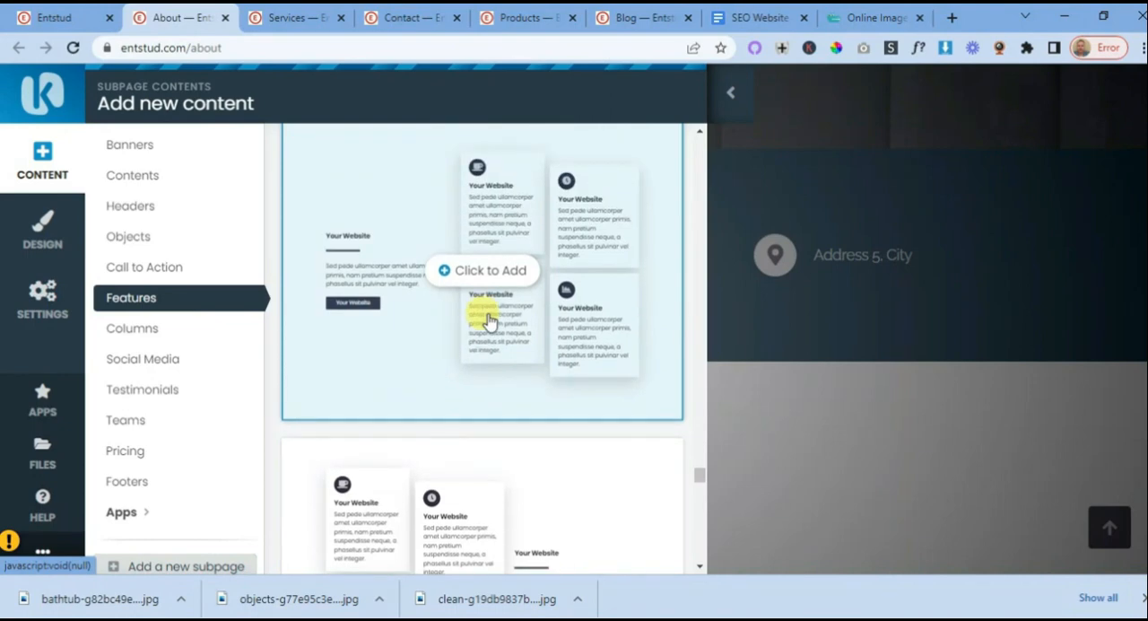
{"action": "scroll", "coordinate": [488, 314], "scroll_direction": "down", "scroll_amount": 5}
{"action": "scroll", "coordinate": [489, 318], "scroll_direction": "down", "scroll_amount": 5}
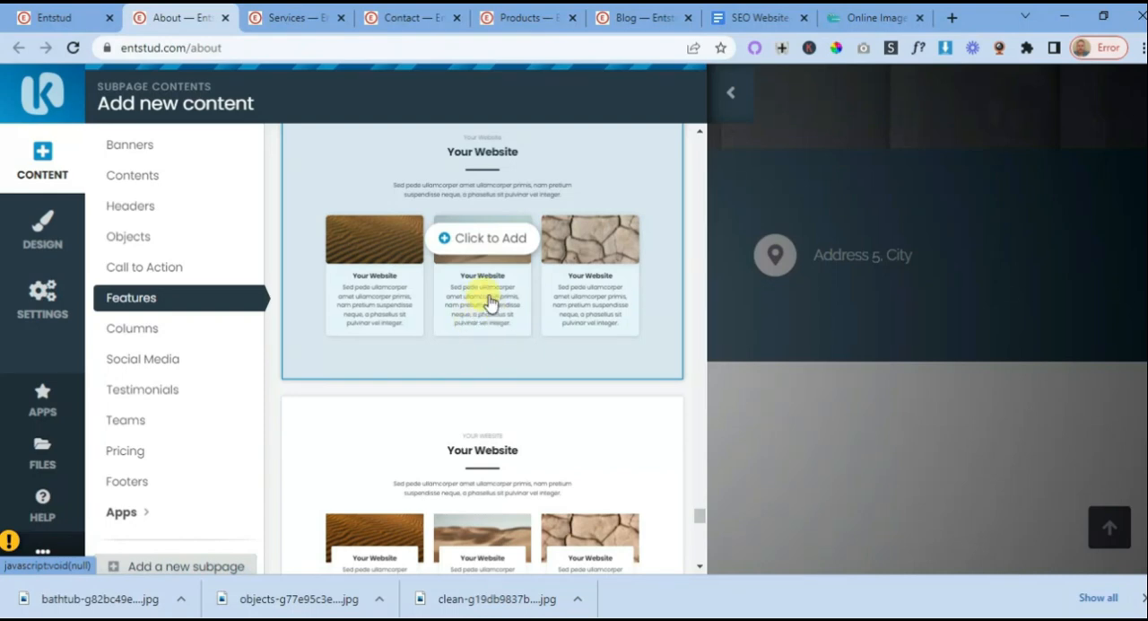
{"action": "left_click", "coordinate": [446, 242]}
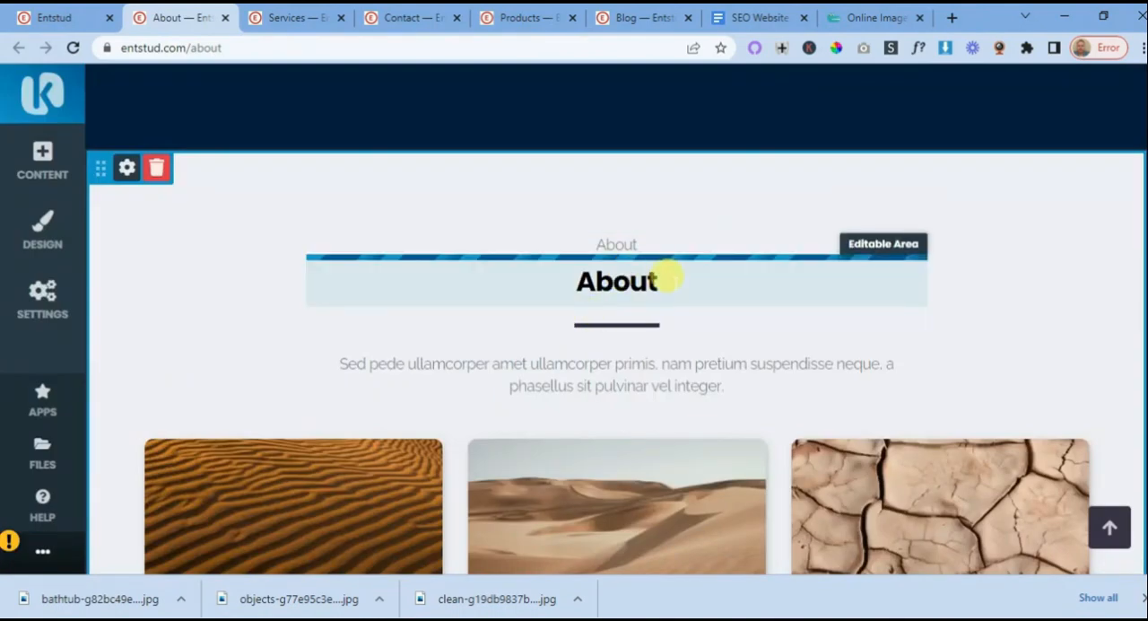
- Change the new Features block's main heading to "About Our Cleaning Solutions"
{"action": "scroll", "coordinate": [671, 281], "scroll_direction": "down", "scroll_amount": 2}
{"action": "scroll", "coordinate": [674, 283], "scroll_direction": "up", "scroll_amount": 7}
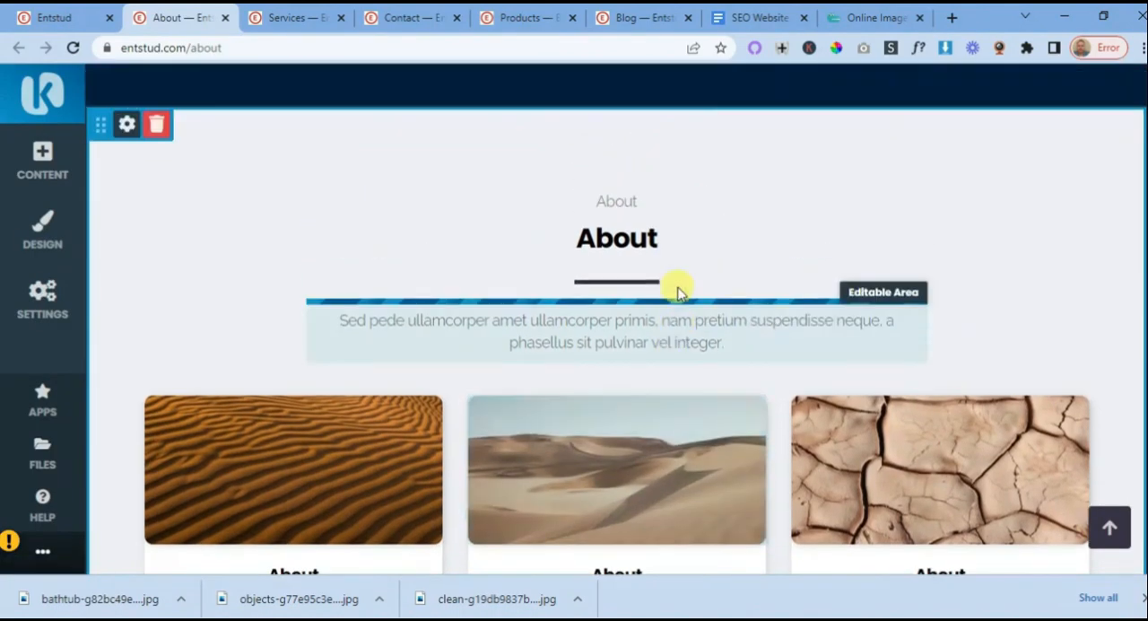
{"action": "scroll", "coordinate": [671, 283], "scroll_direction": "up", "scroll_amount": 1}
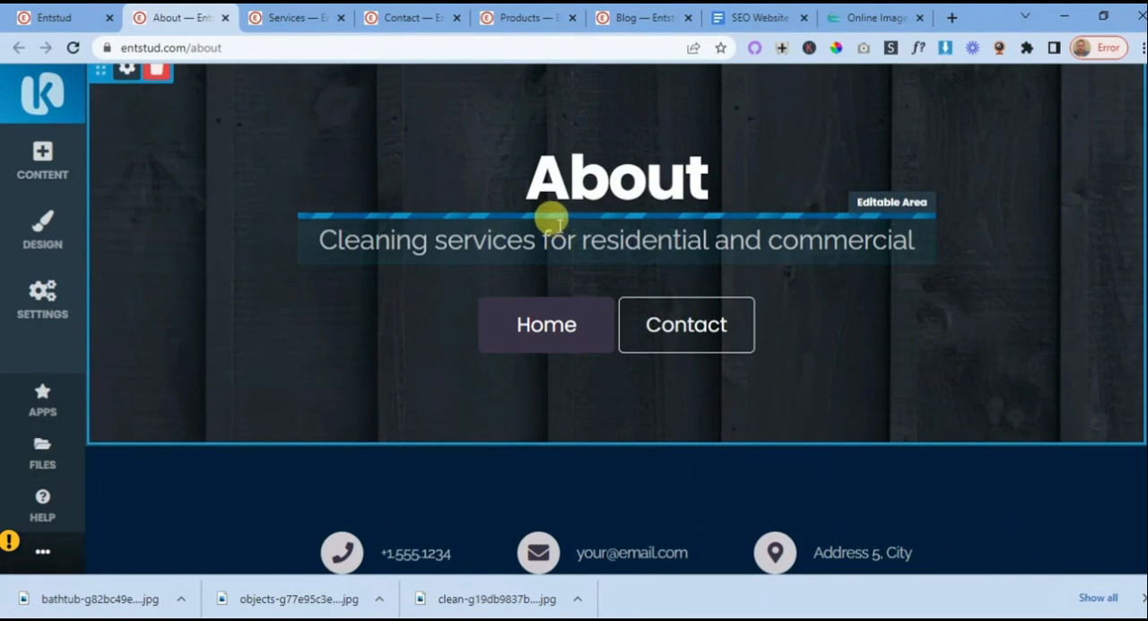
{"action": "scroll", "coordinate": [635, 190], "scroll_direction": "down", "scroll_amount": 3}
{"action": "scroll", "coordinate": [673, 327], "scroll_direction": "down", "scroll_amount": 2}
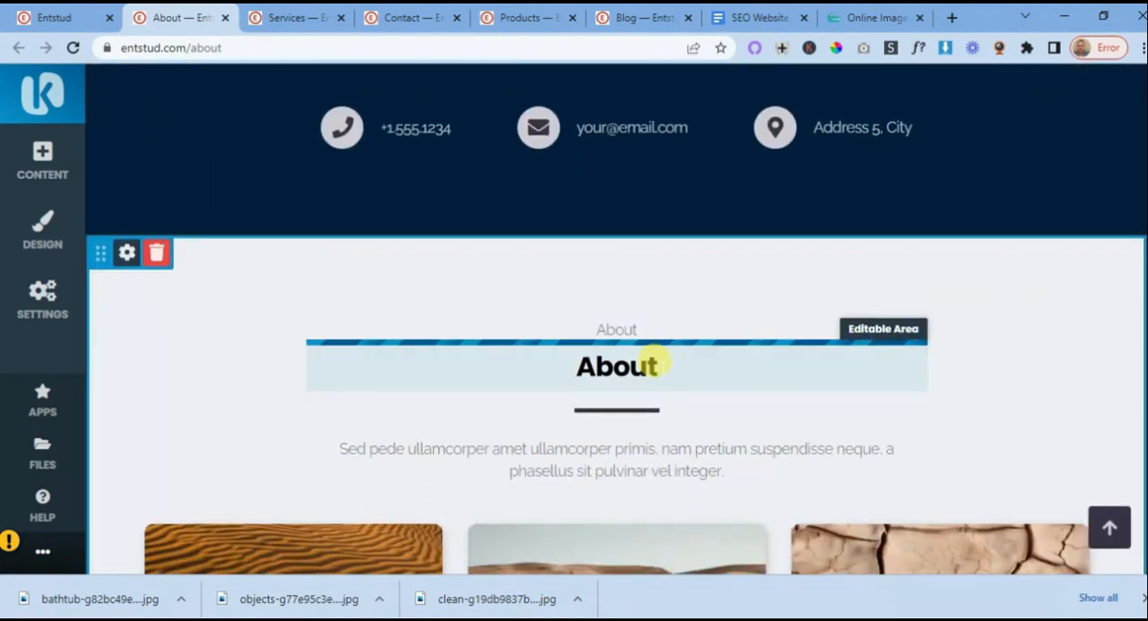
{"action": "left_click", "coordinate": [659, 364]}
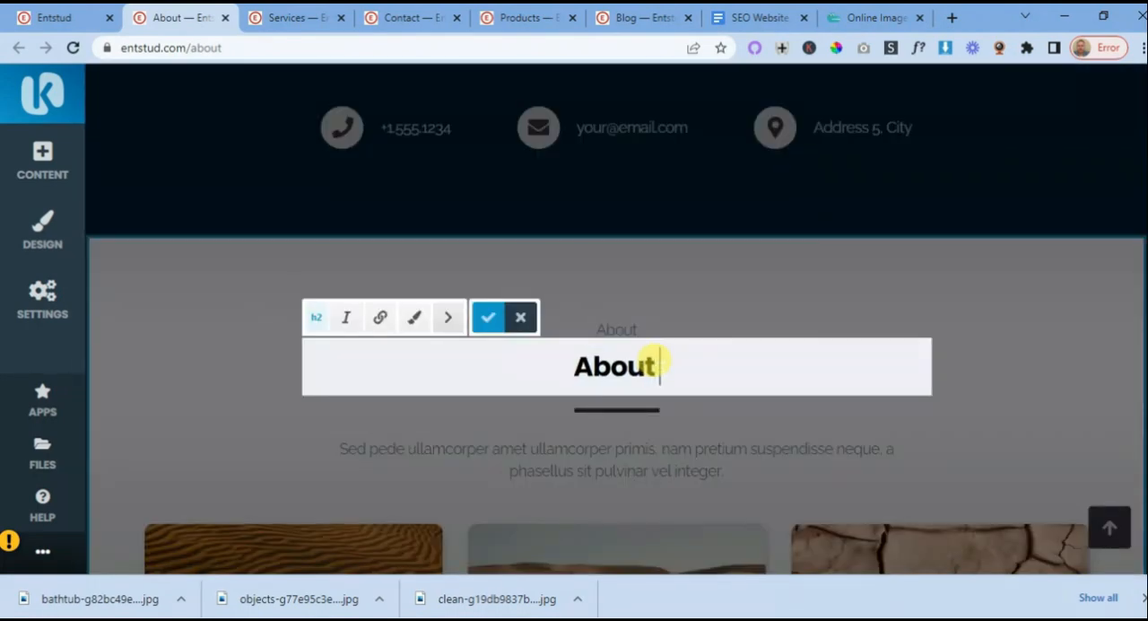
{"action": "type", "text": "Our Cle"}
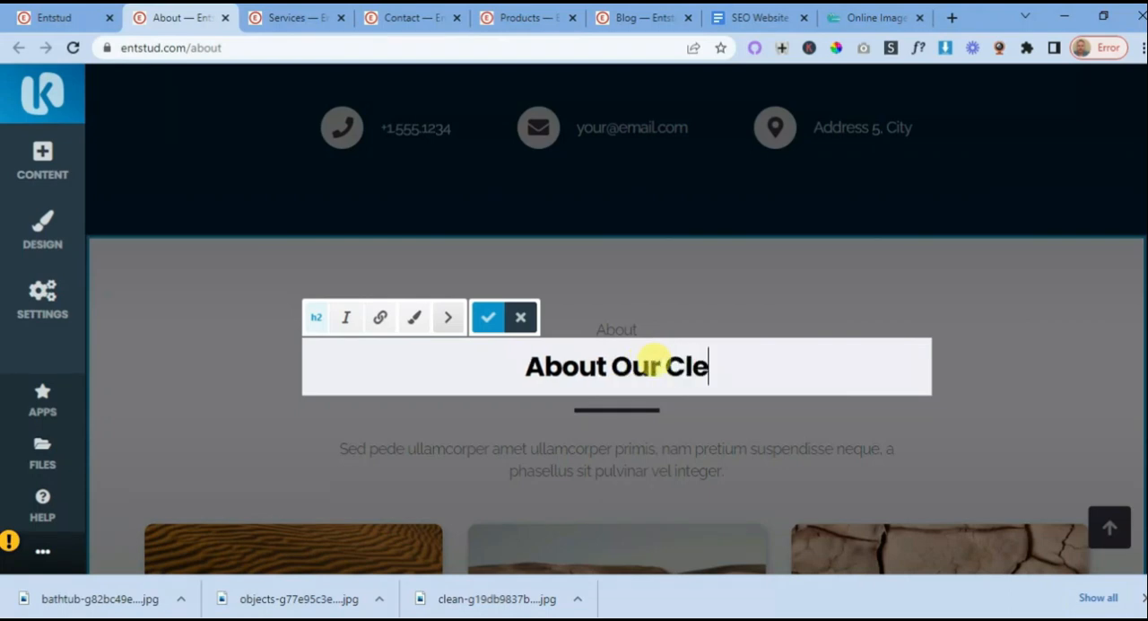
{"action": "type", "text": "aning Solut"}
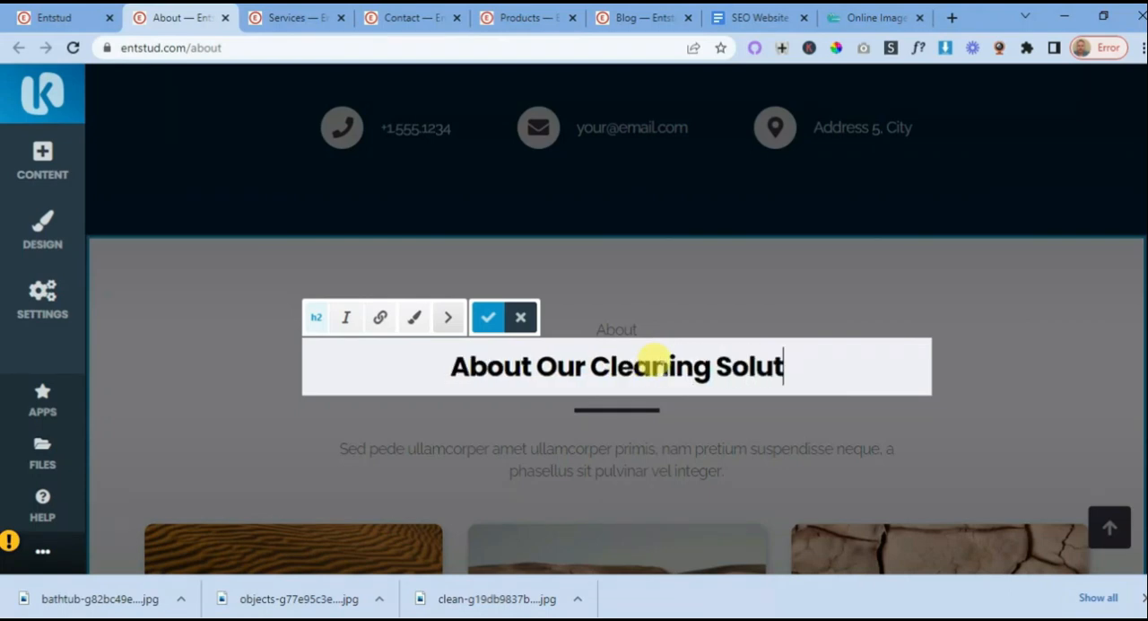
{"action": "type", "text": "ions"}
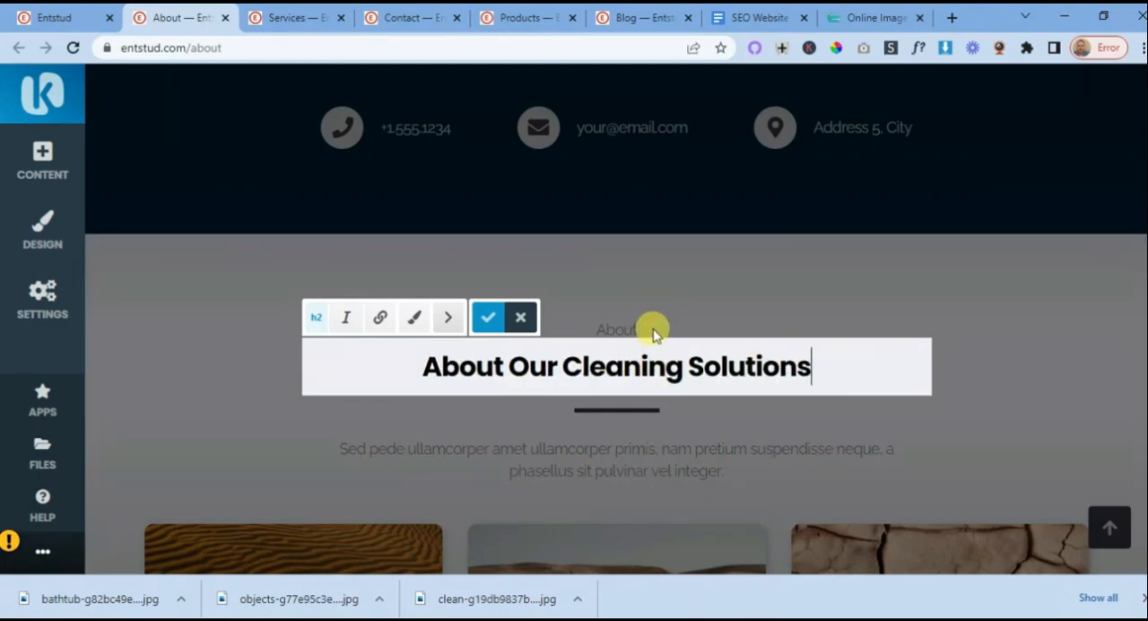
- Clear the small "About" label above the Features block's main heading and save the change
{"action": "left_click", "coordinate": [652, 333]}
{"action": "left_click", "coordinate": [622, 329]}
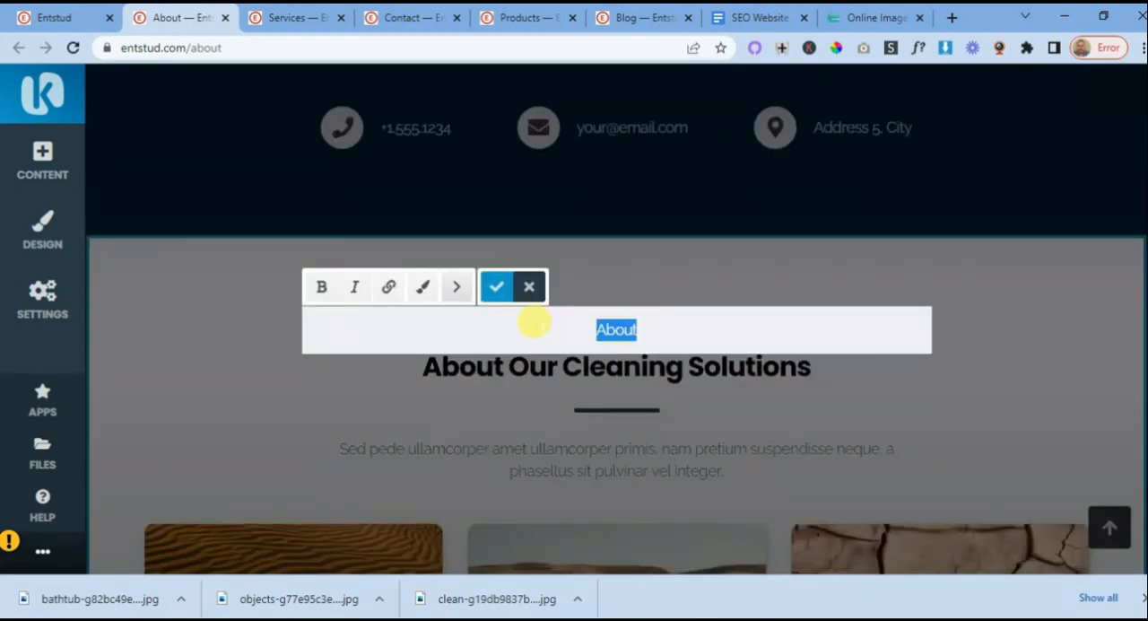
{"action": "left_click", "coordinate": [496, 286]}
{"action": "left_click", "coordinate": [549, 364]}
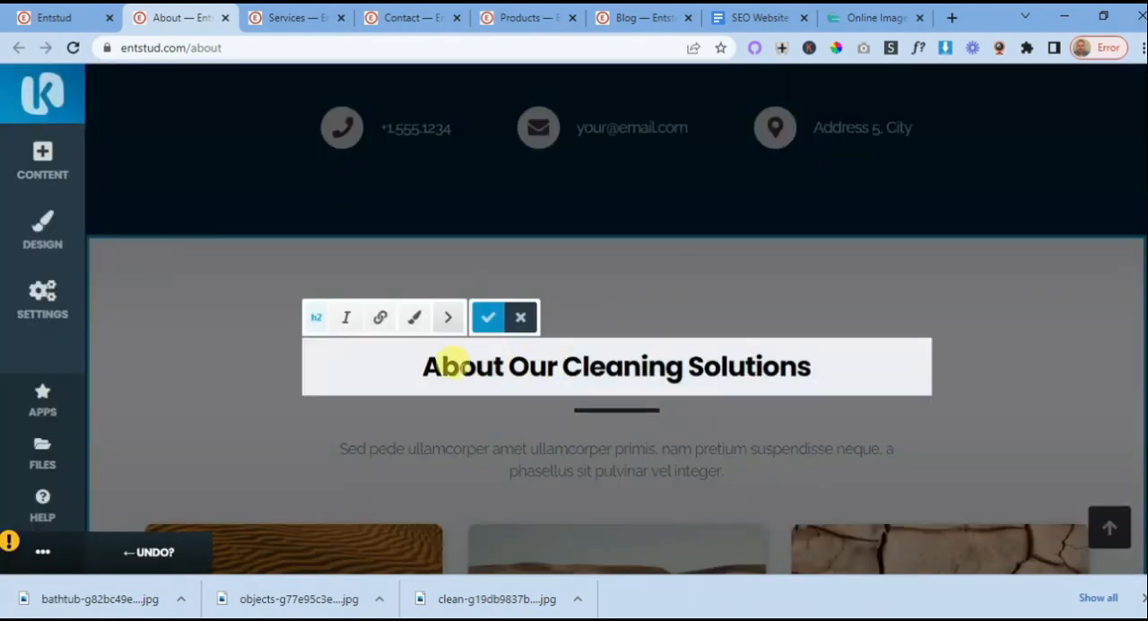
{"action": "scroll", "coordinate": [691, 329], "scroll_direction": "up", "scroll_amount": 5}
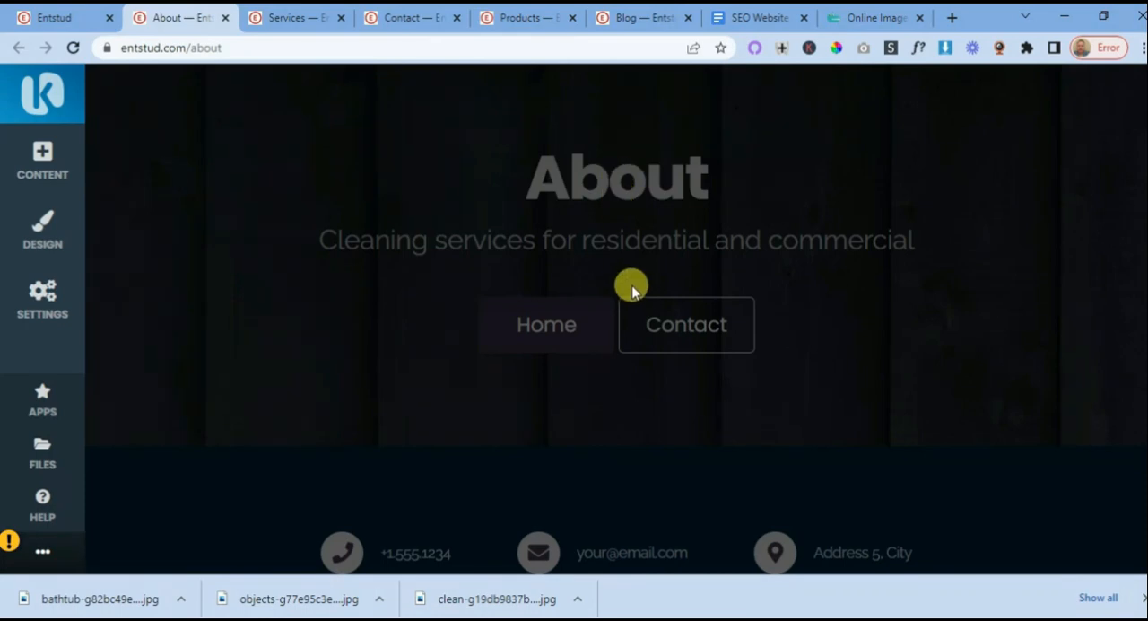
{"action": "scroll", "coordinate": [630, 289], "scroll_direction": "down", "scroll_amount": 3}
{"action": "scroll", "coordinate": [636, 367], "scroll_direction": "down", "scroll_amount": 2}
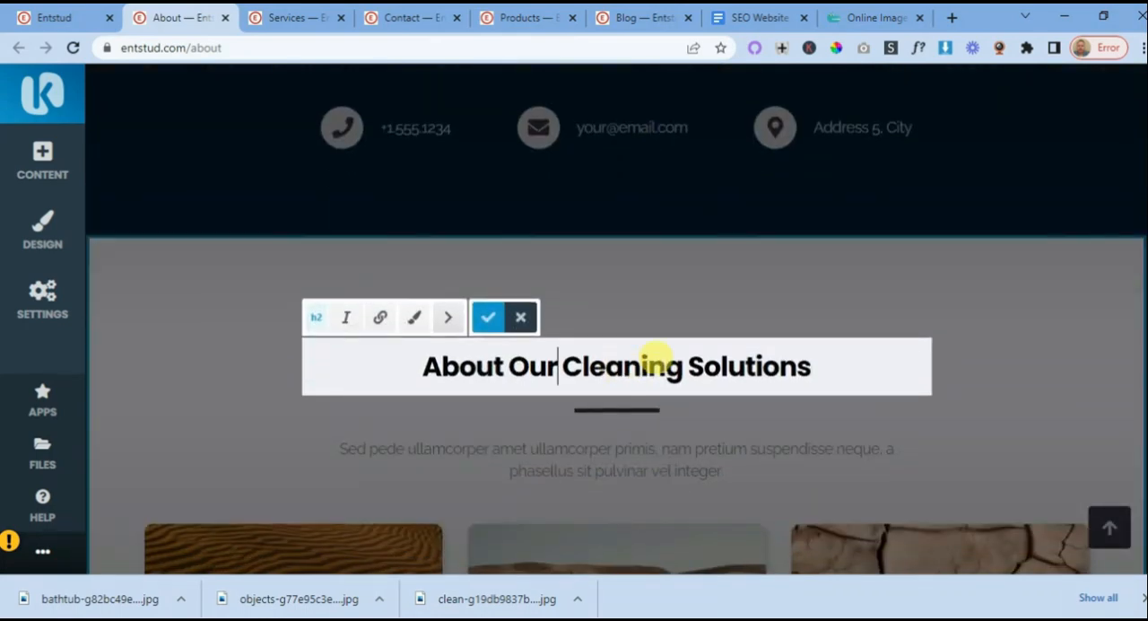
{"action": "scroll", "coordinate": [659, 368], "scroll_direction": "down", "scroll_amount": 2}
{"action": "left_click", "coordinate": [661, 395]}
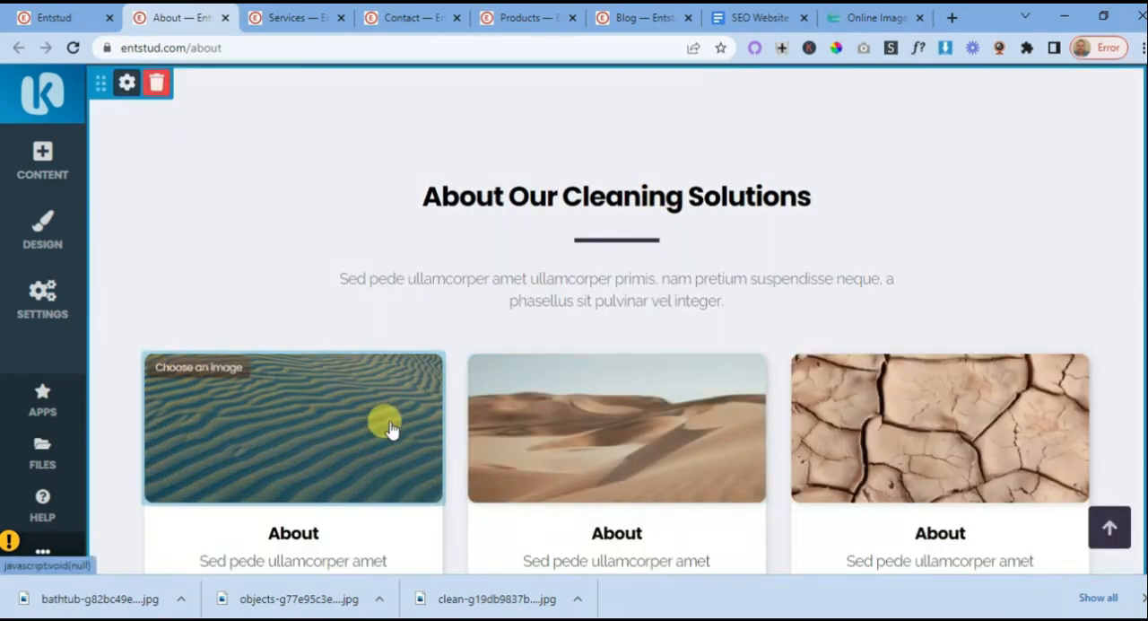
- Replace the first card's desert image with the file-library photo of a hand cleaning window blinds and save it
{"action": "left_click", "coordinate": [190, 370]}
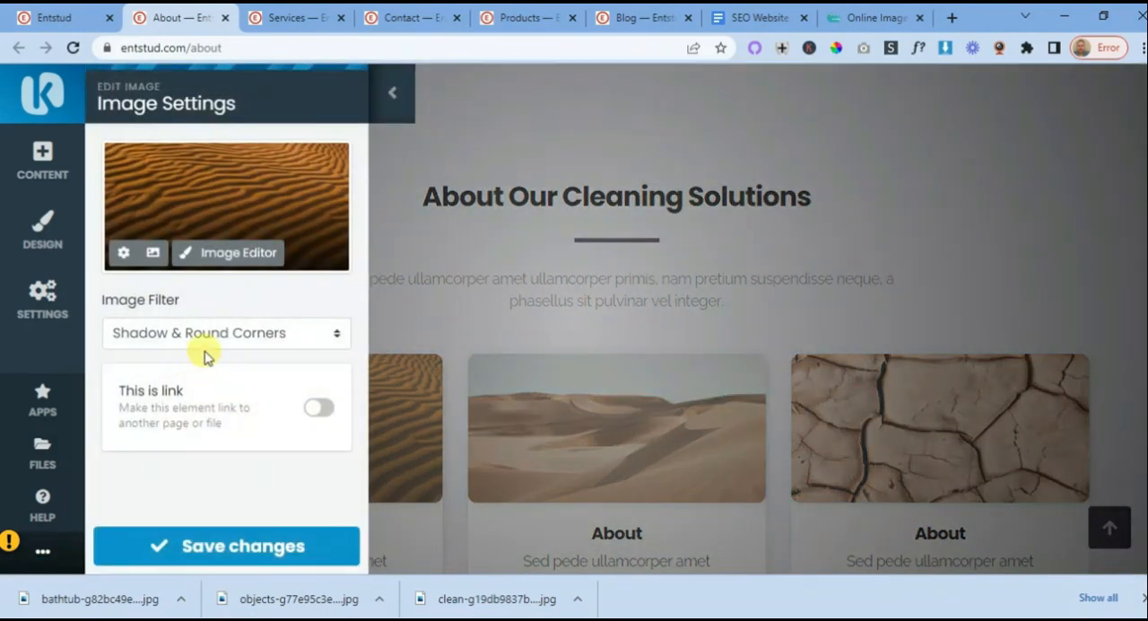
{"action": "left_click", "coordinate": [153, 253]}
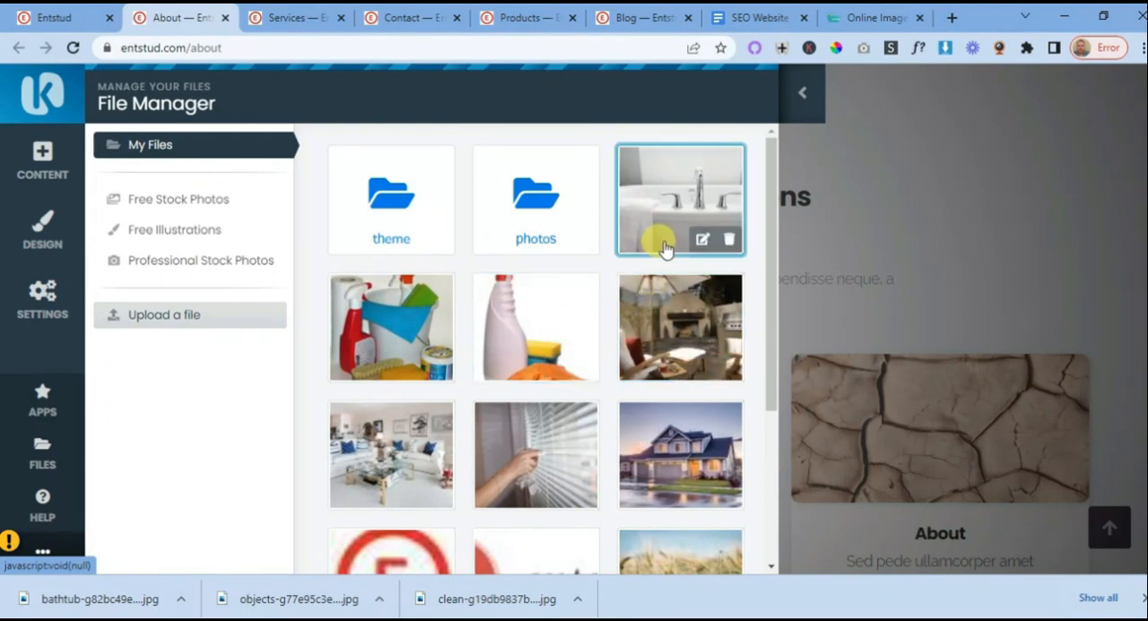
{"action": "left_click", "coordinate": [543, 442]}
{"action": "left_click", "coordinate": [244, 545]}
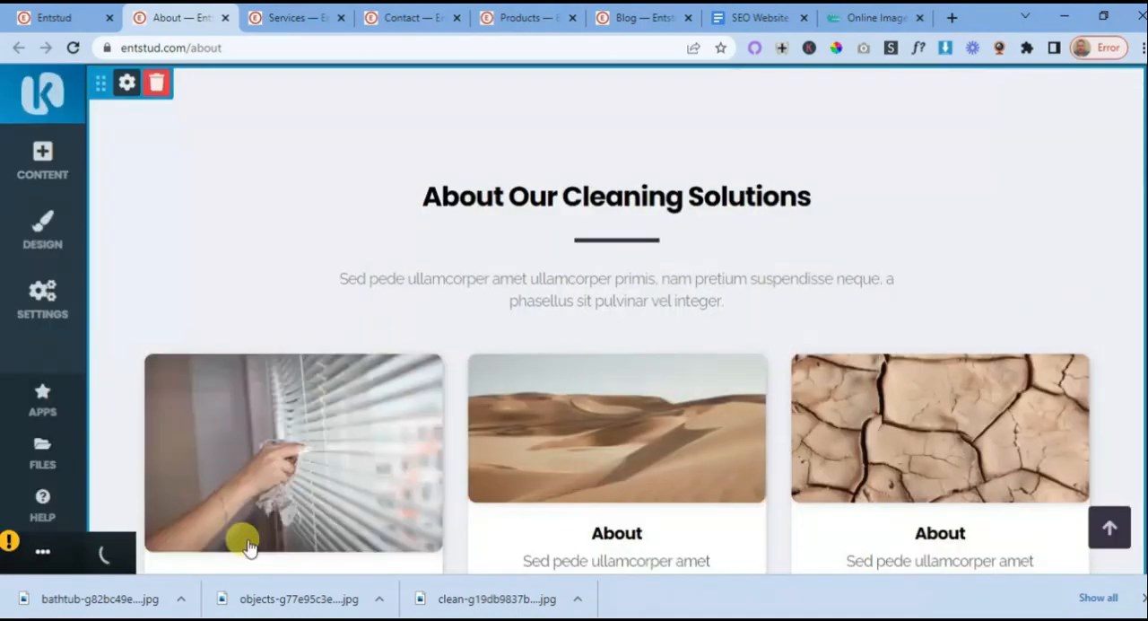
- Replace the second card's sand-dune image with the stored photo of the living room with white sofas and save it
{"action": "left_click", "coordinate": [619, 430]}
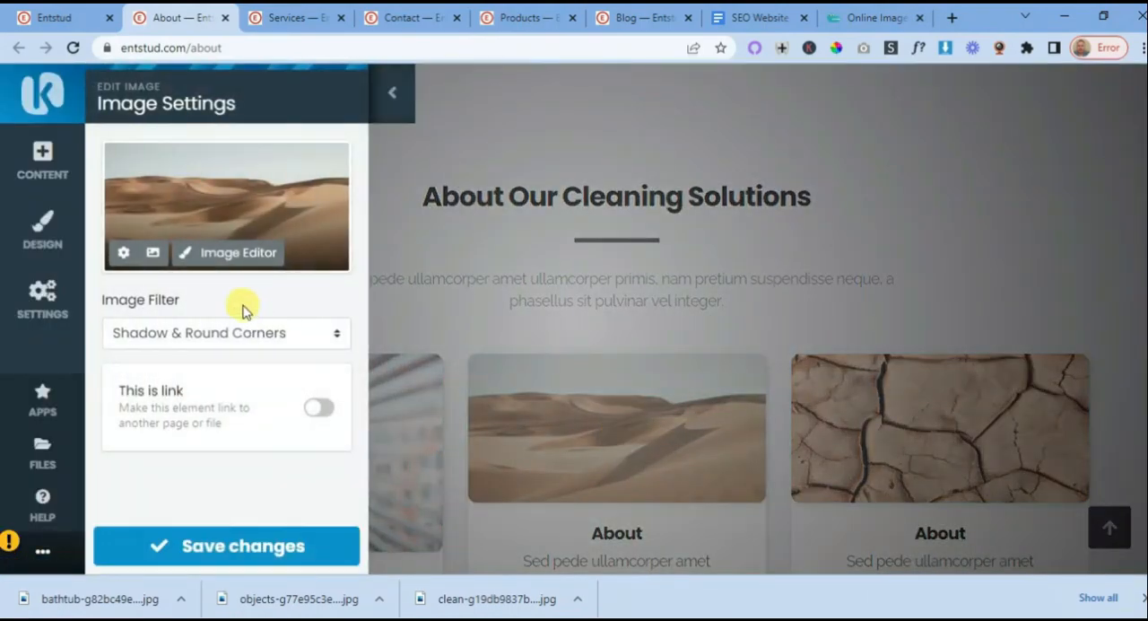
{"action": "left_click", "coordinate": [152, 252]}
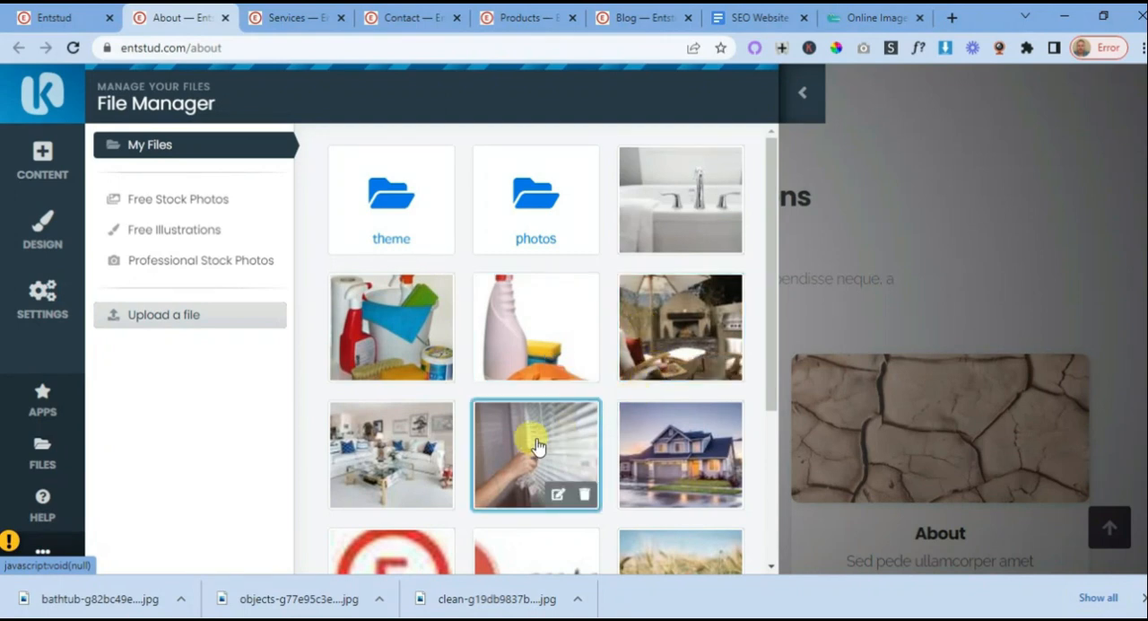
{"action": "left_click", "coordinate": [391, 455]}
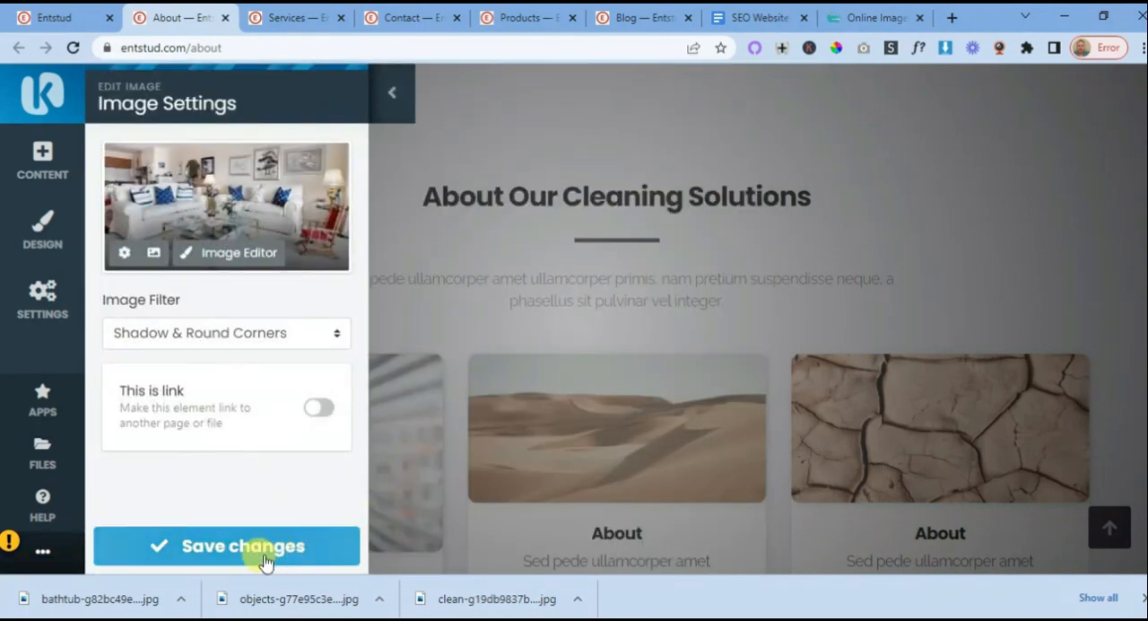
{"action": "left_click", "coordinate": [230, 541]}
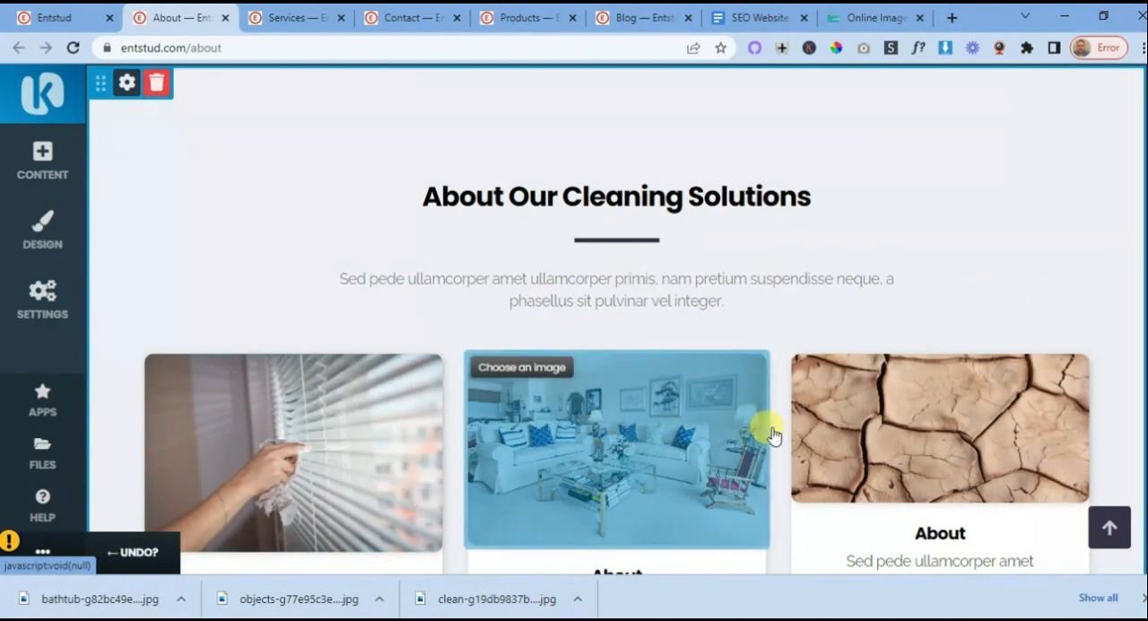
- Replace the third card's cracked-earth image with the stored outdoor patio and fireplace photo and save it
{"action": "left_click", "coordinate": [875, 430]}
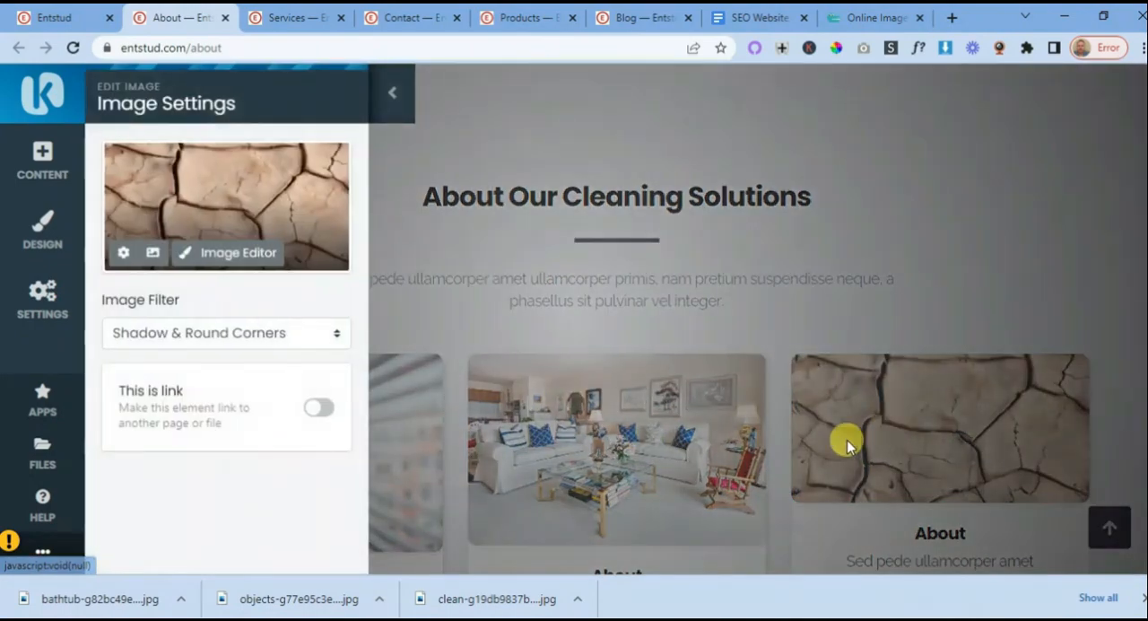
{"action": "left_click", "coordinate": [151, 255]}
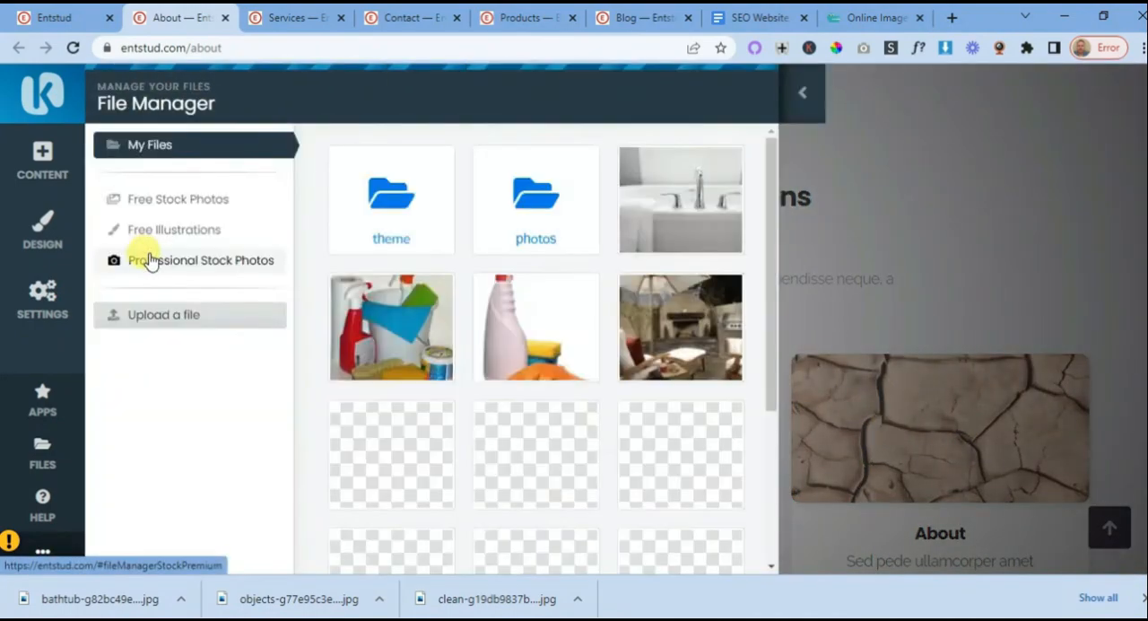
{"action": "left_click", "coordinate": [637, 314]}
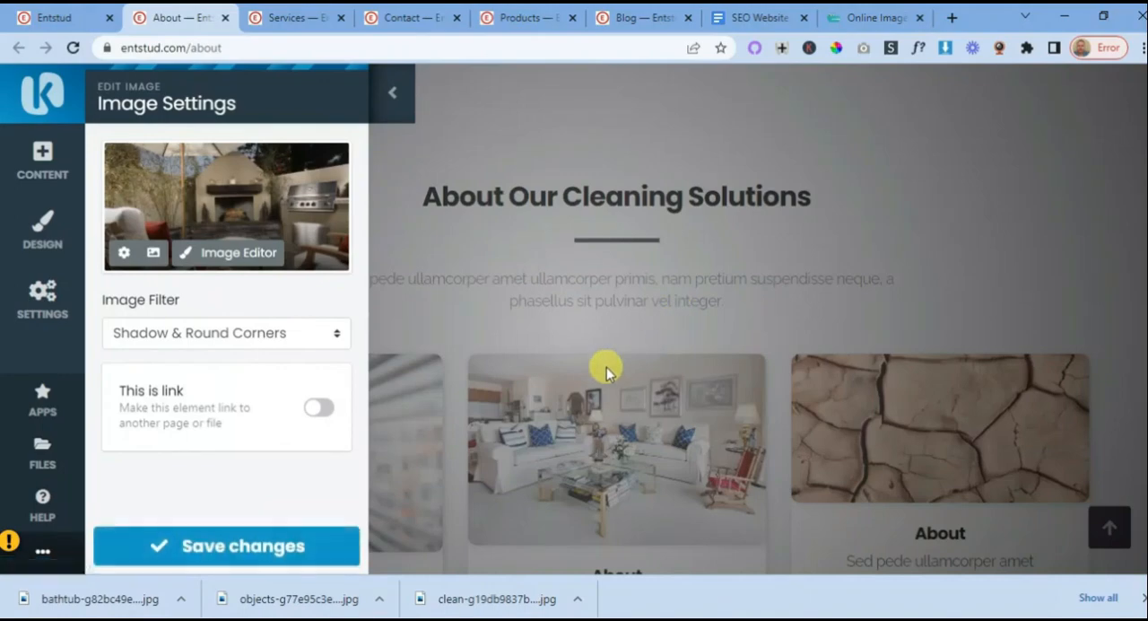
{"action": "left_click", "coordinate": [226, 543]}
- Change the heading of the window-blinds card to "Cleaning Windows" and save the text
{"action": "scroll", "coordinate": [484, 372], "scroll_direction": "down", "scroll_amount": 2}
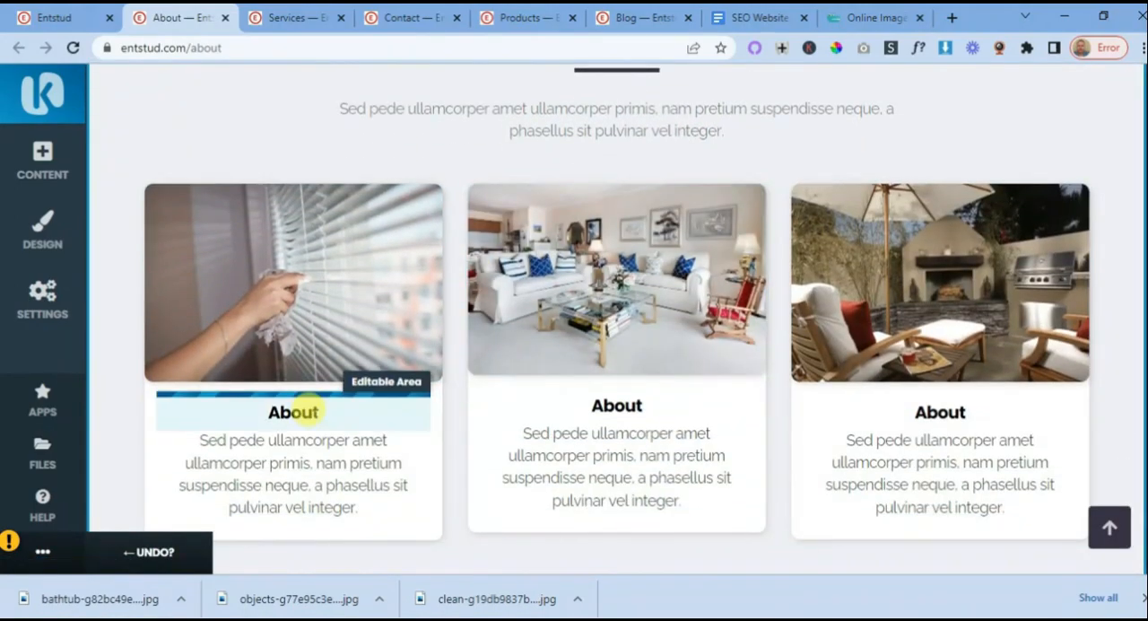
{"action": "left_click", "coordinate": [318, 409]}
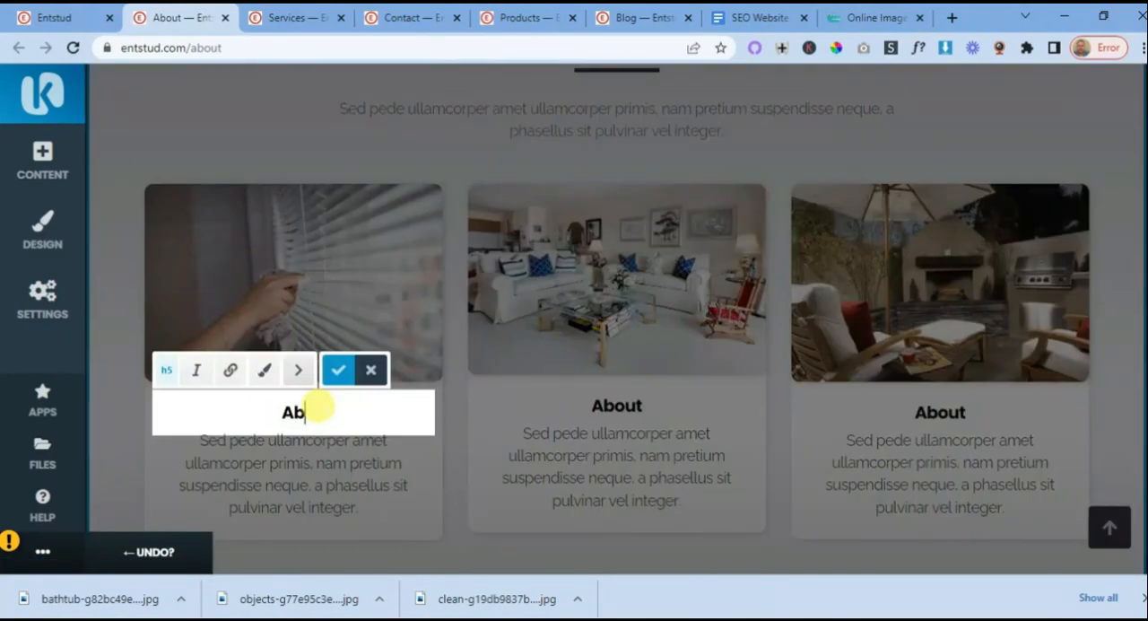
{"action": "type", "text": "Cleanin"}
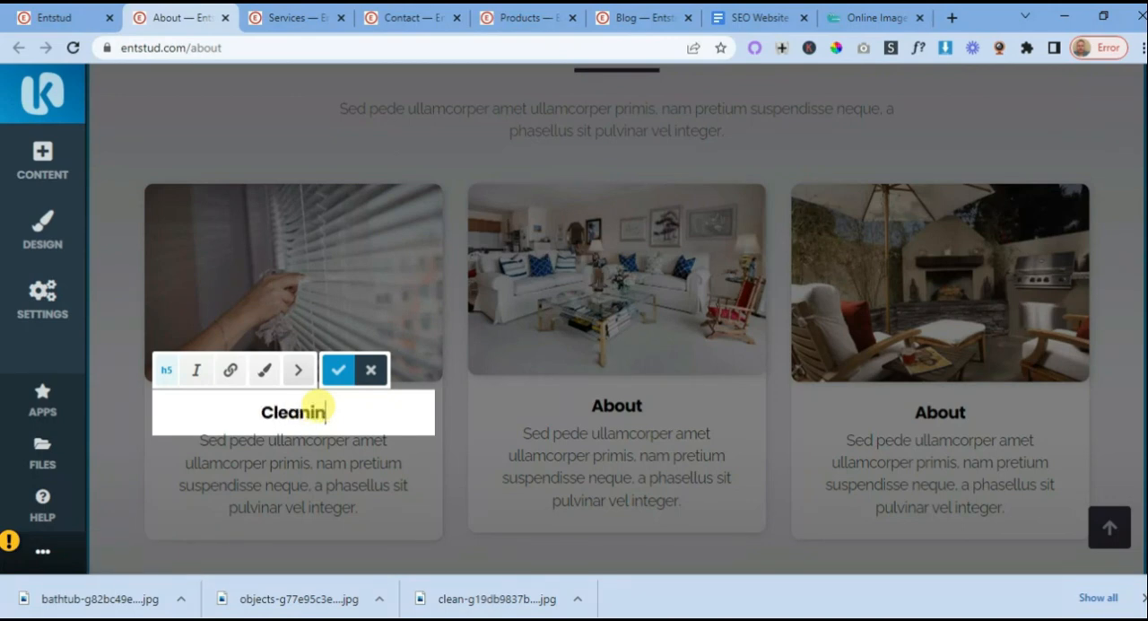
{"action": "type", "text": "g Windoe"}
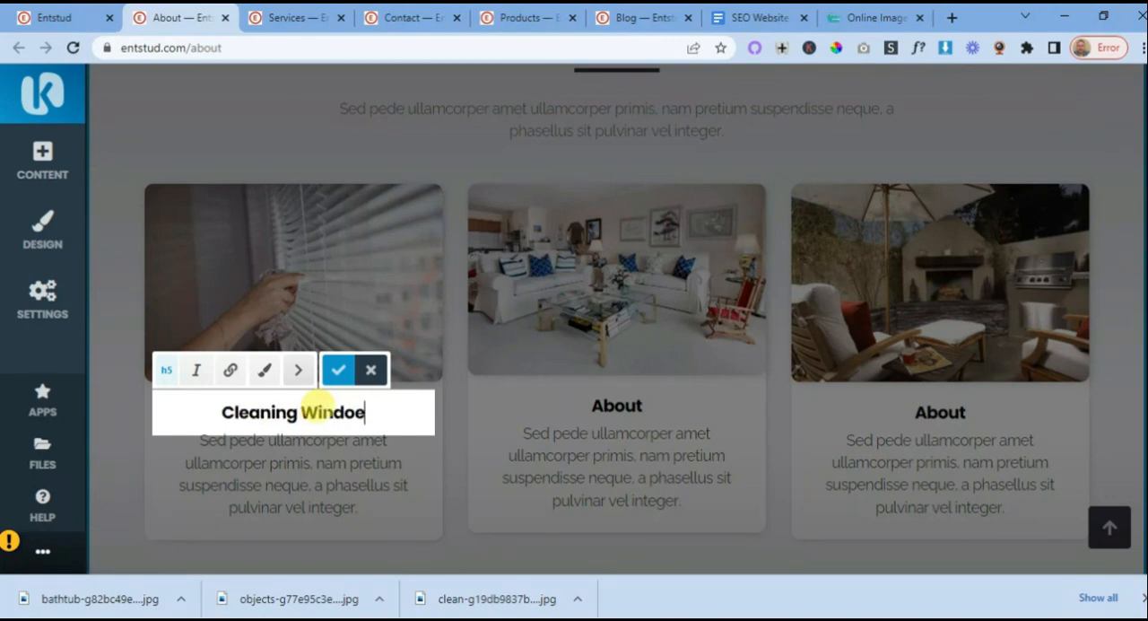
{"action": "key", "text": "BackSpace"}
{"action": "type", "text": "ws"}
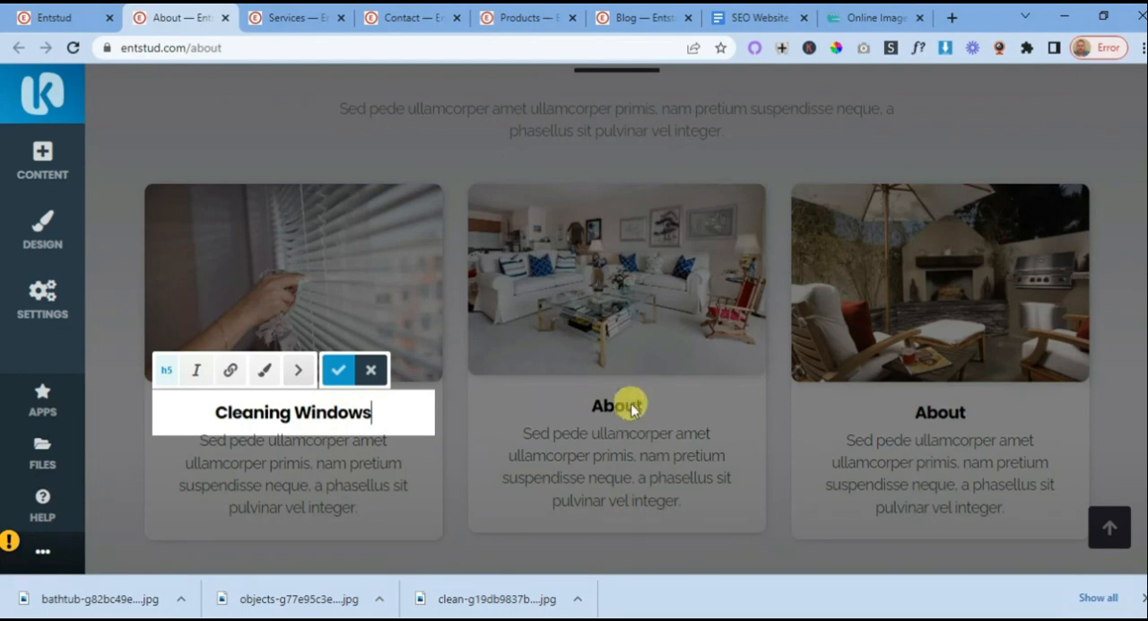
{"action": "left_click", "coordinate": [343, 371]}
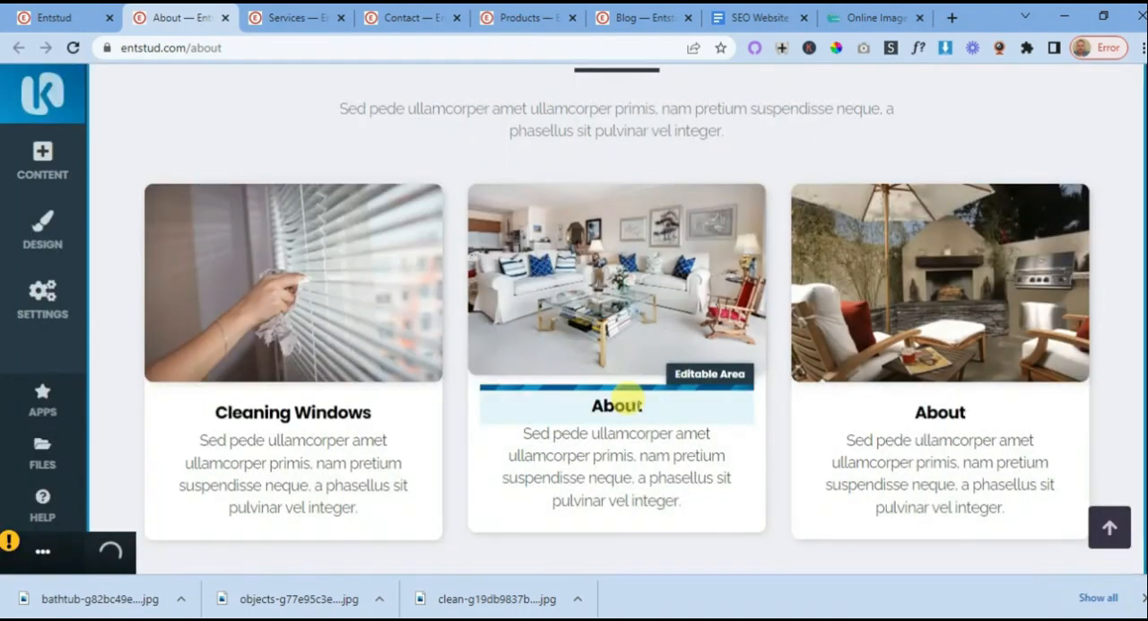
- Change the heading of the living-room card to "Cleaning Indoors" and save the text
{"action": "left_click", "coordinate": [618, 399]}
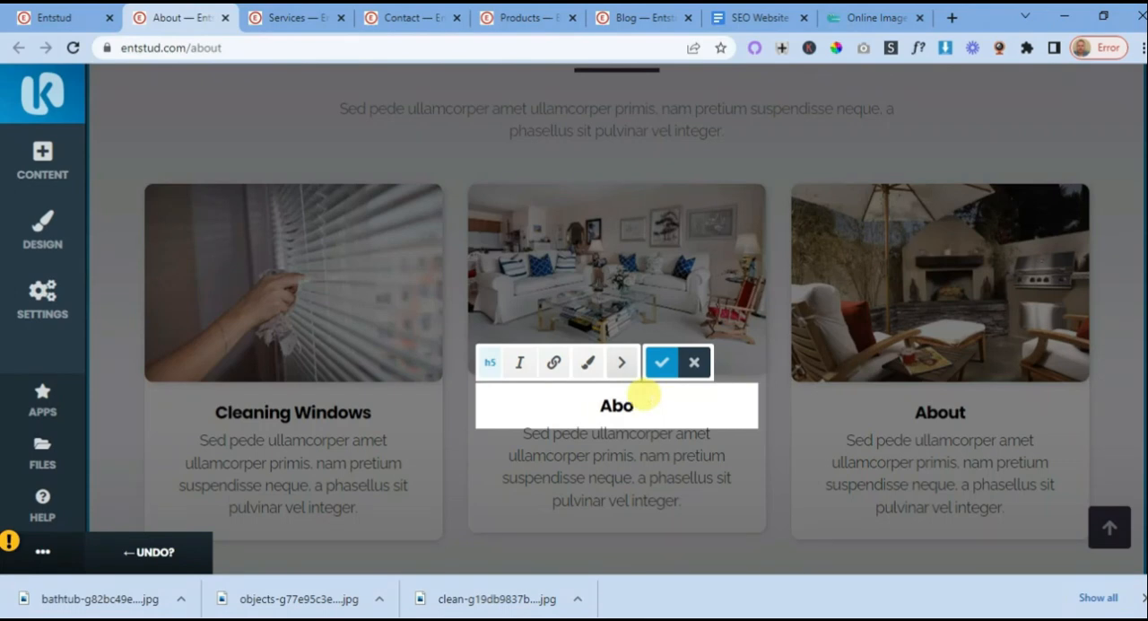
{"action": "key", "text": "BackSpace"}
{"action": "key", "text": "BackSpace"}
{"action": "key", "text": "BackSpace"}
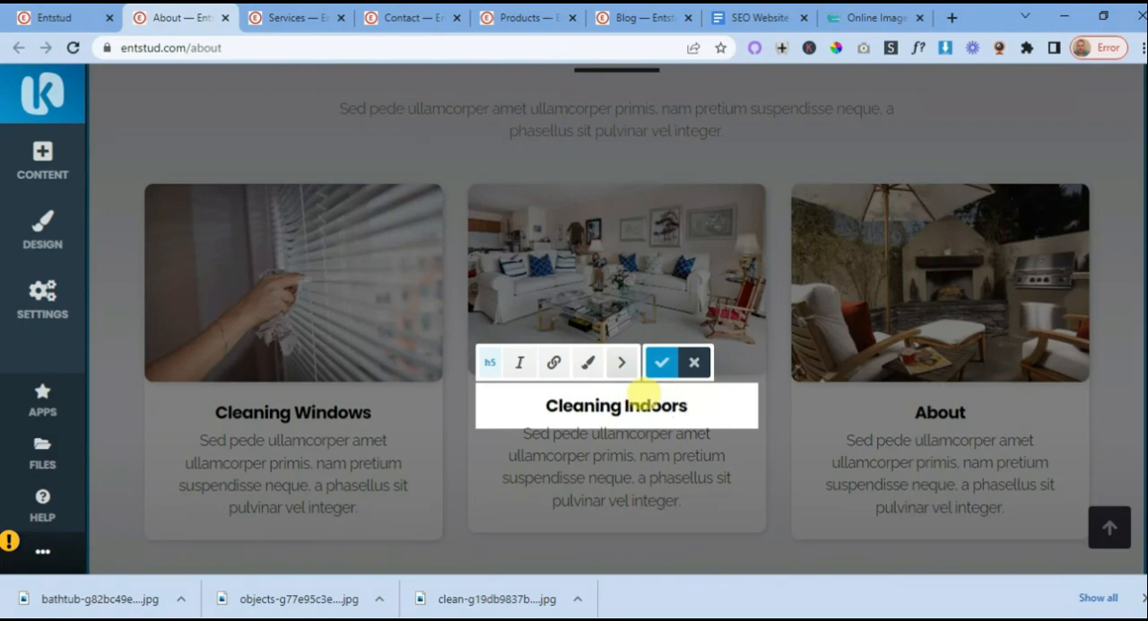
{"action": "left_click", "coordinate": [661, 361]}
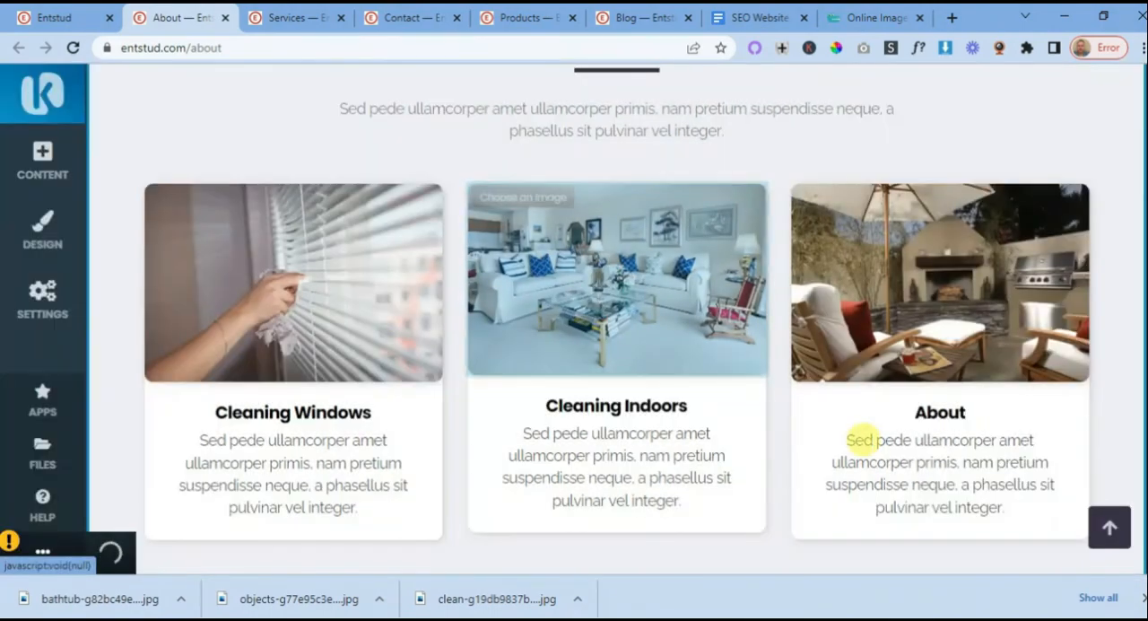
- Change the heading of the patio card to "Cleaning Outdoors" and save the text
{"action": "left_click", "coordinate": [928, 411]}
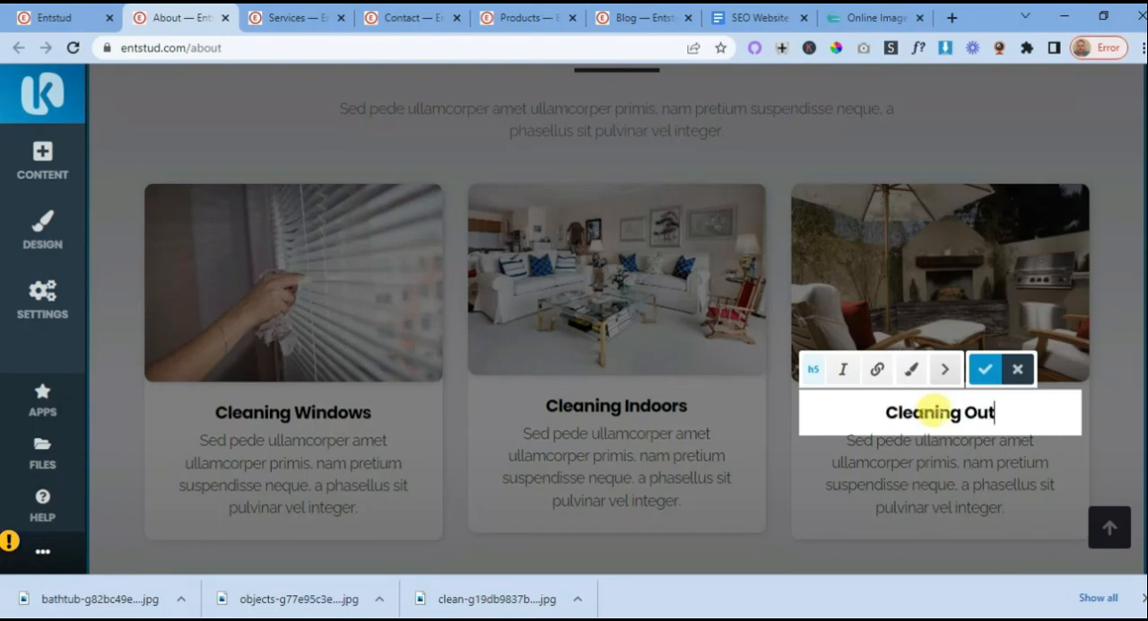
{"action": "type", "text": "Cleaning Outdoors"}
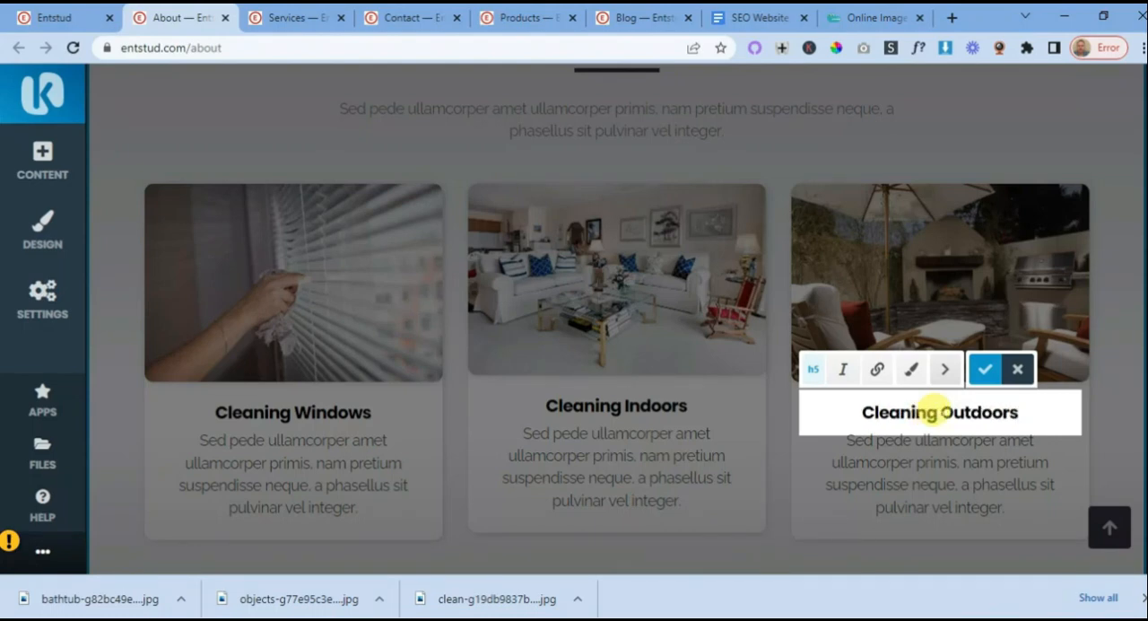
{"action": "left_click", "coordinate": [986, 368]}
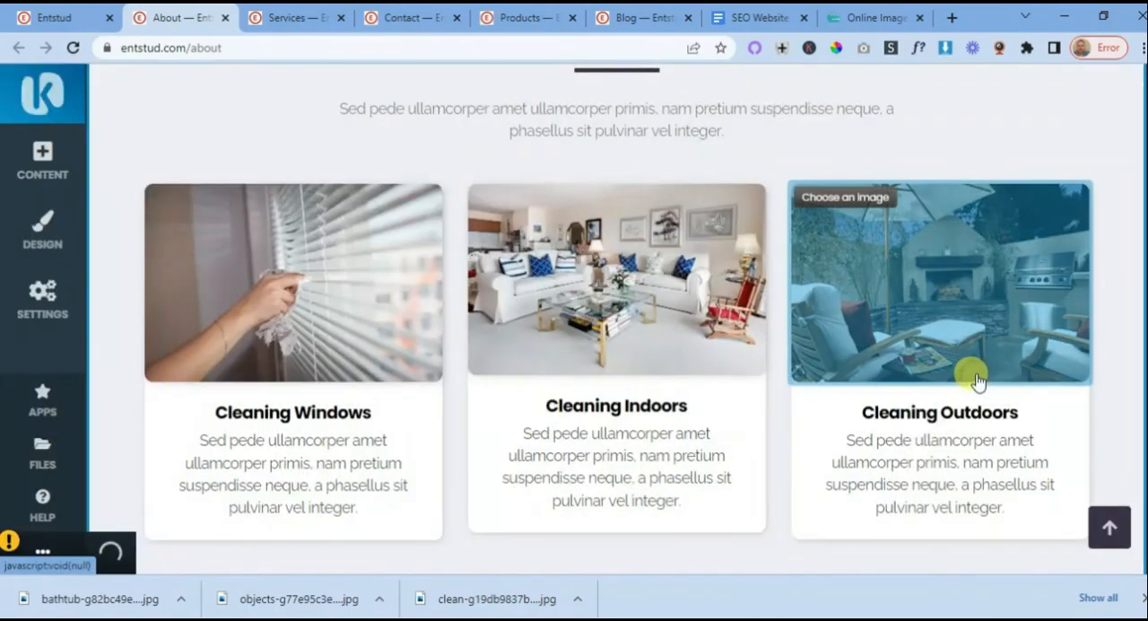
- Review the About page's blocks, then switch to the SEO Website Planning 101 document and examine the next planned section after the company images
{"action": "scroll", "coordinate": [579, 314], "scroll_direction": "down", "scroll_amount": 3}
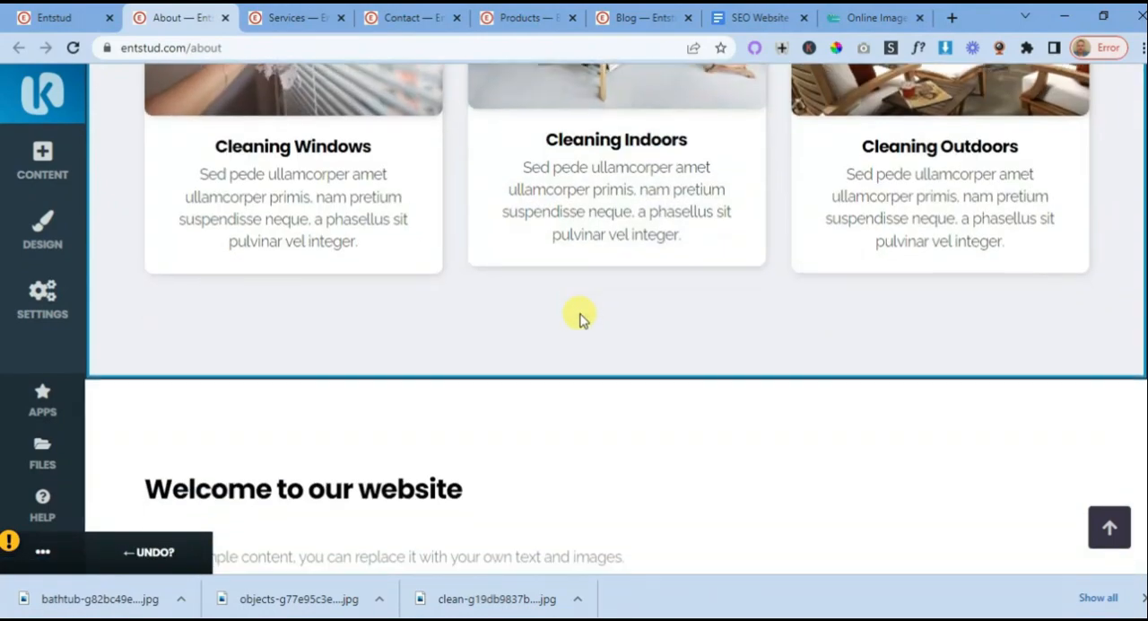
{"action": "scroll", "coordinate": [580, 316], "scroll_direction": "down", "scroll_amount": 3}
{"action": "scroll", "coordinate": [579, 316], "scroll_direction": "up", "scroll_amount": 3}
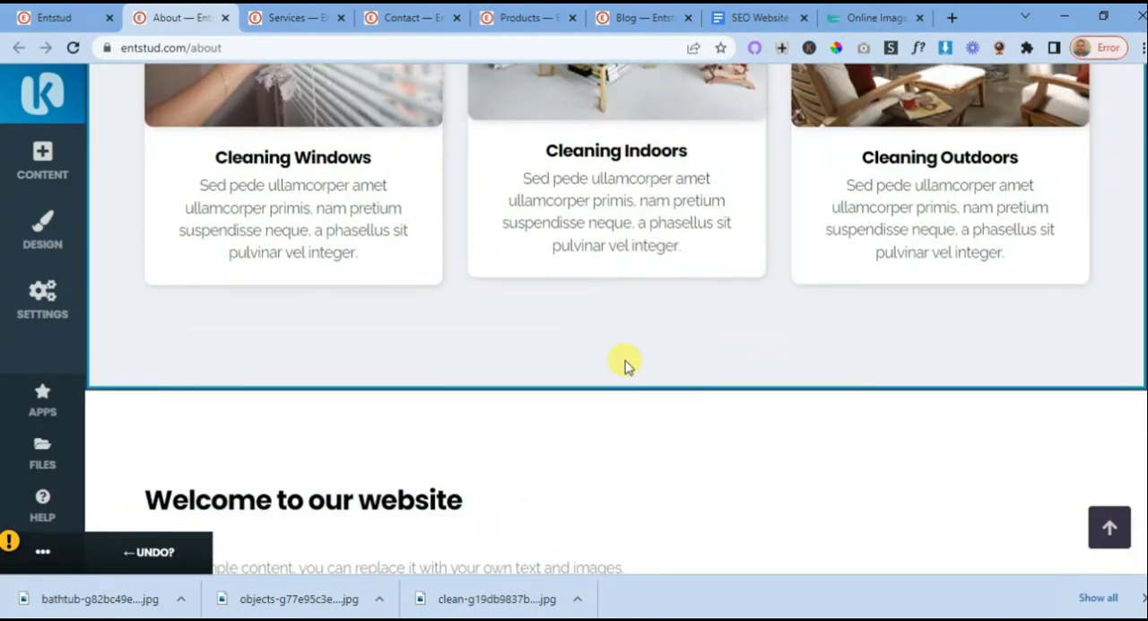
{"action": "scroll", "coordinate": [625, 365], "scroll_direction": "up", "scroll_amount": 5}
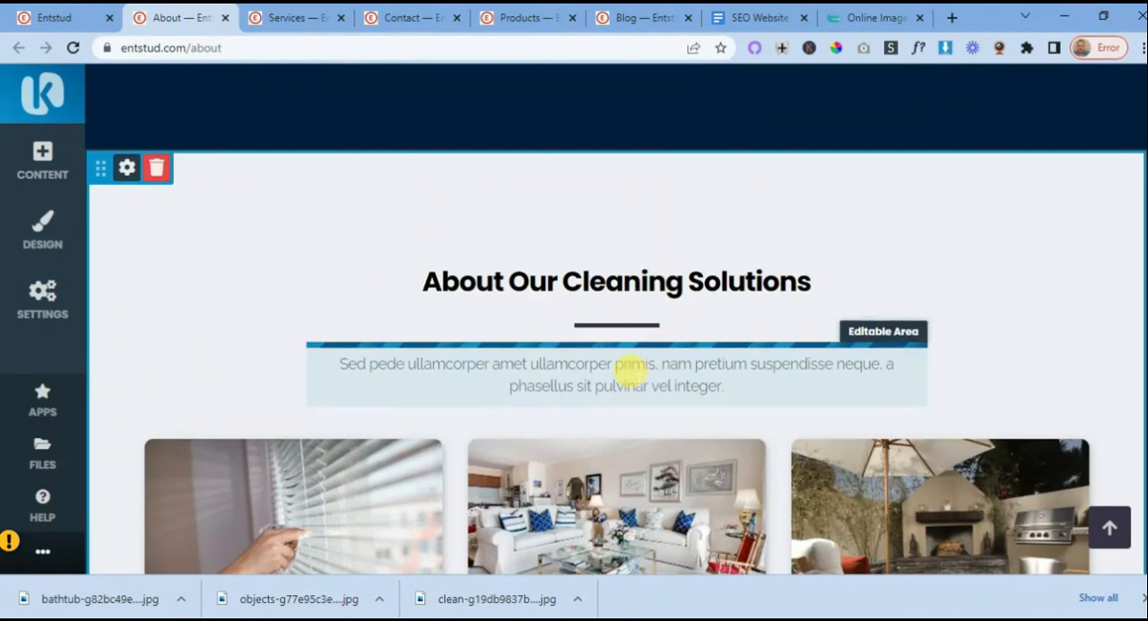
{"action": "scroll", "coordinate": [630, 367], "scroll_direction": "up", "scroll_amount": 4}
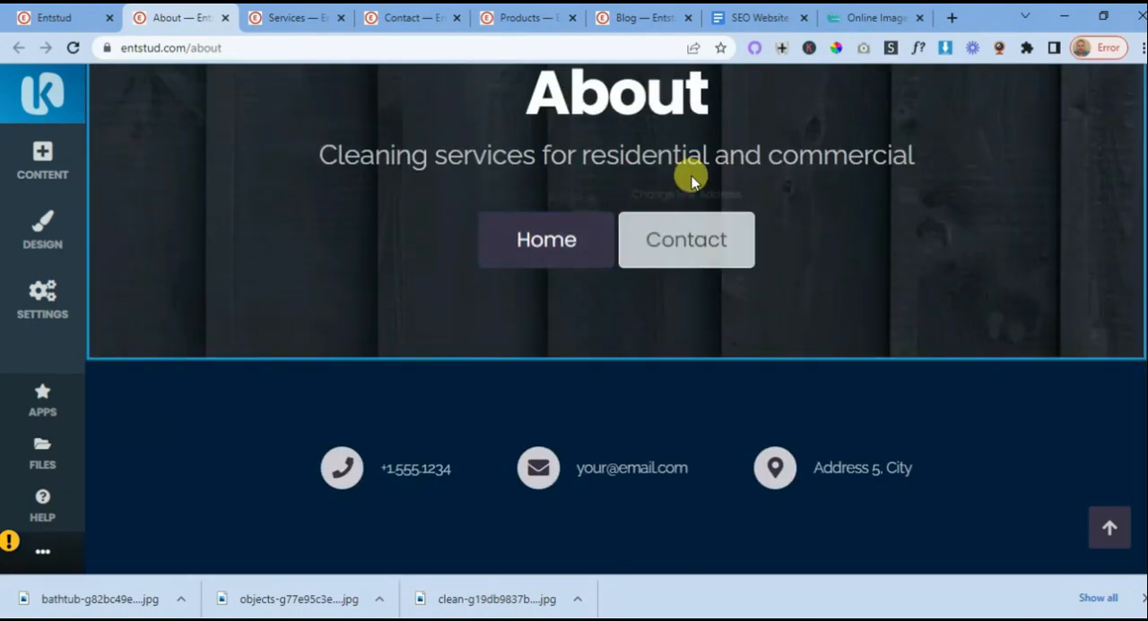
{"action": "left_click", "coordinate": [753, 18]}
{"action": "scroll", "coordinate": [663, 364], "scroll_direction": "down", "scroll_amount": 2}
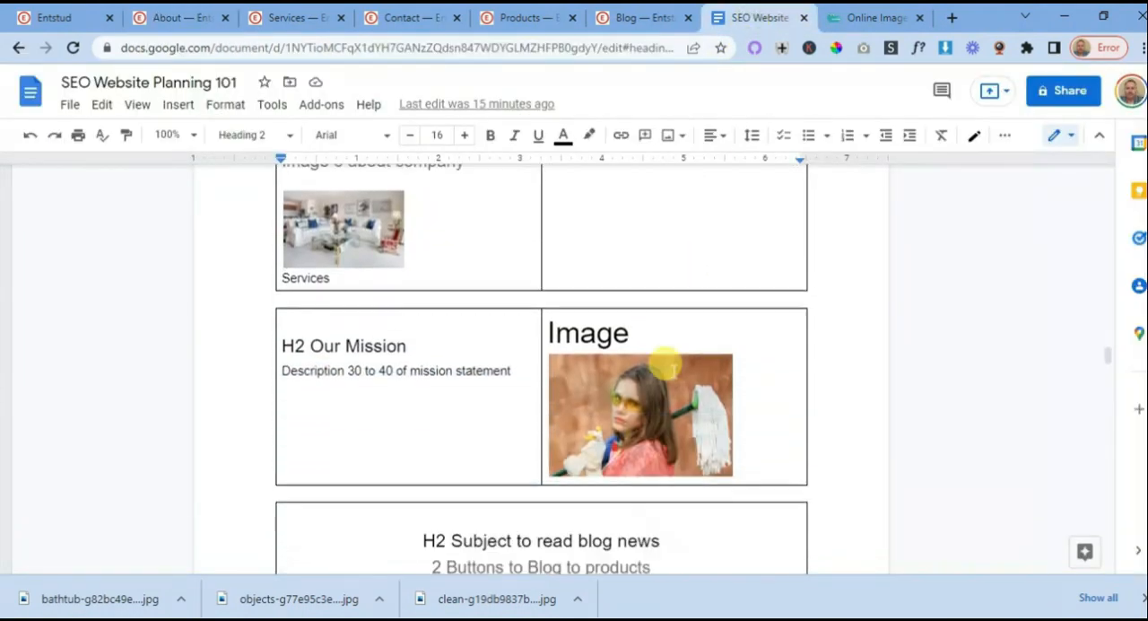
{"action": "scroll", "coordinate": [665, 364], "scroll_direction": "down", "scroll_amount": 1}
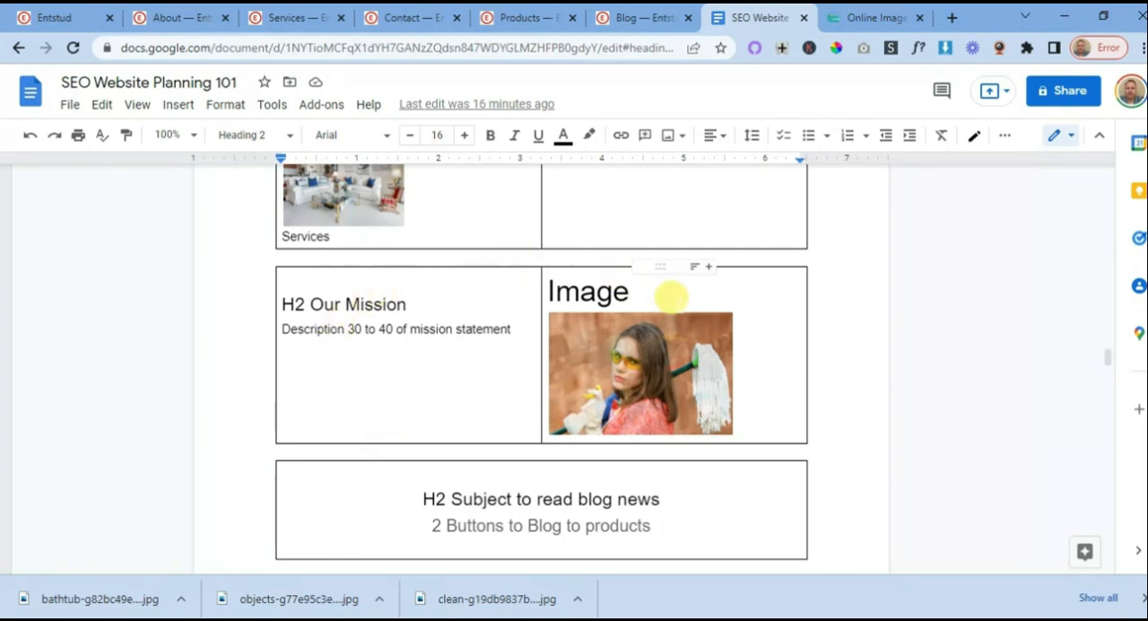
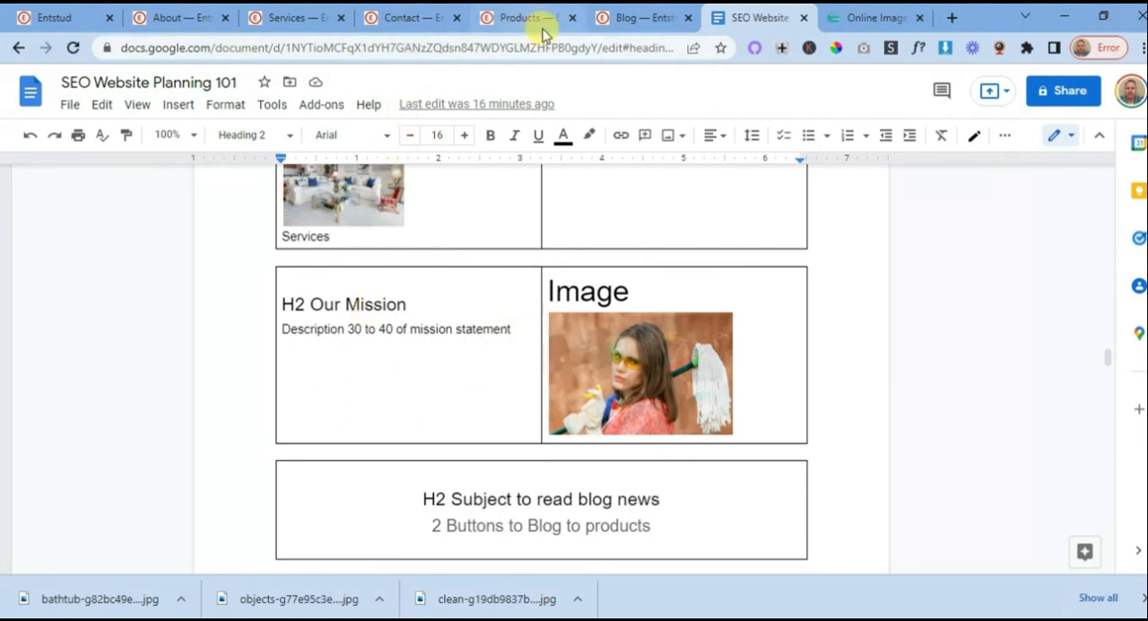
- Browse the Call to Action section templates for new content below the cleaning features on the About page
{"action": "left_click", "coordinate": [184, 18]}
{"action": "scroll", "coordinate": [618, 313], "scroll_direction": "down", "scroll_amount": 12}
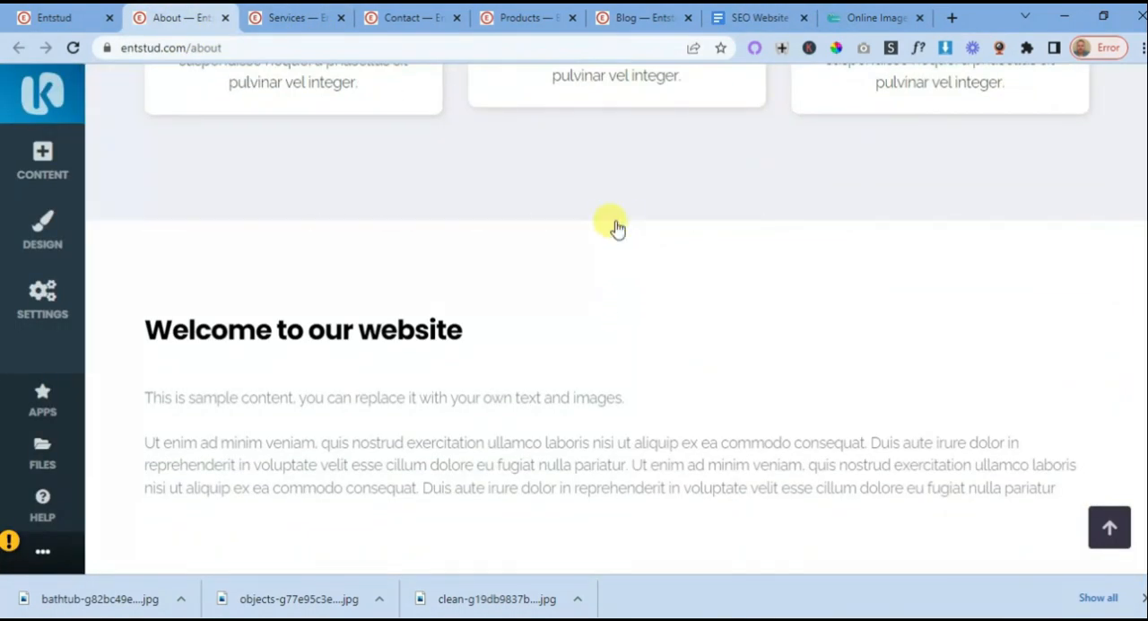
{"action": "left_click", "coordinate": [615, 221]}
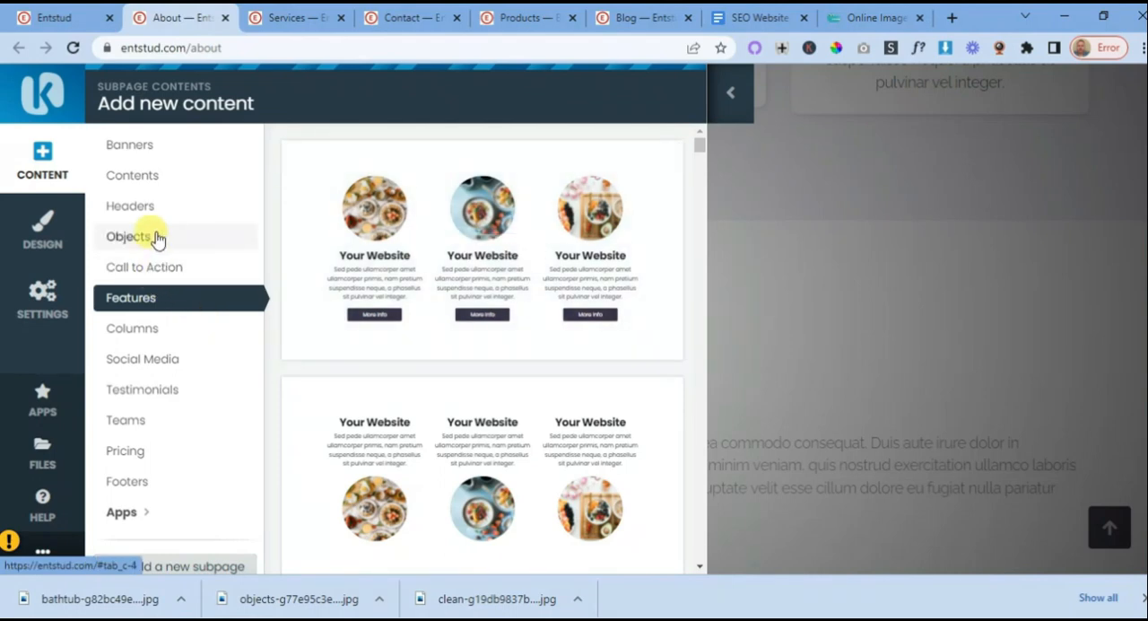
{"action": "left_click", "coordinate": [160, 269]}
{"action": "scroll", "coordinate": [384, 287], "scroll_direction": "down", "scroll_amount": 5}
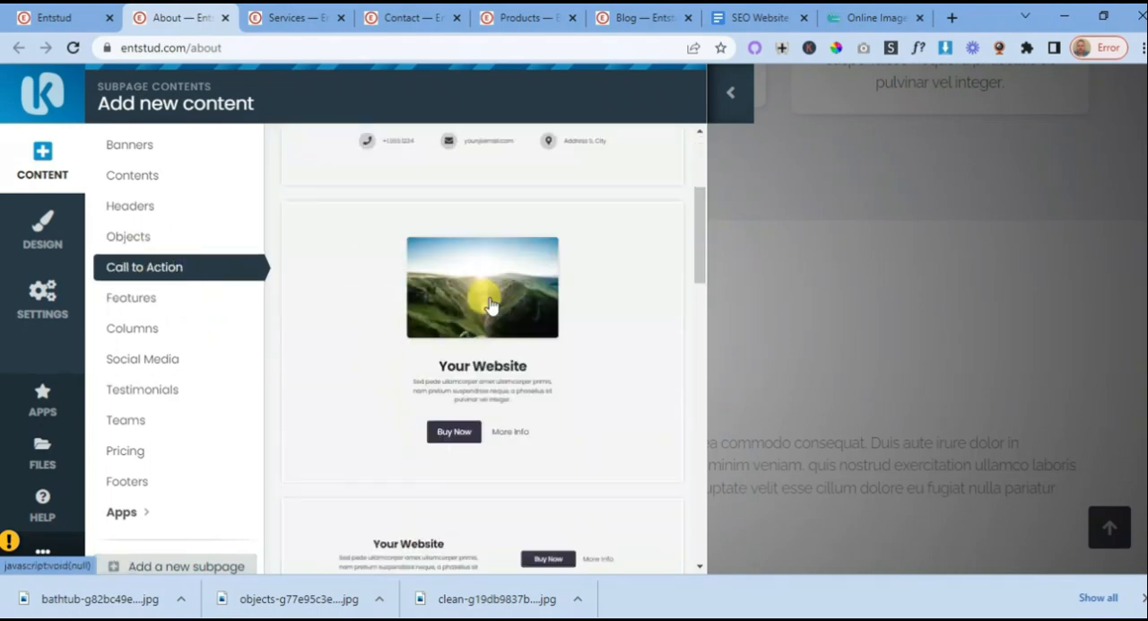
{"action": "scroll", "coordinate": [543, 311], "scroll_direction": "down", "scroll_amount": 8}
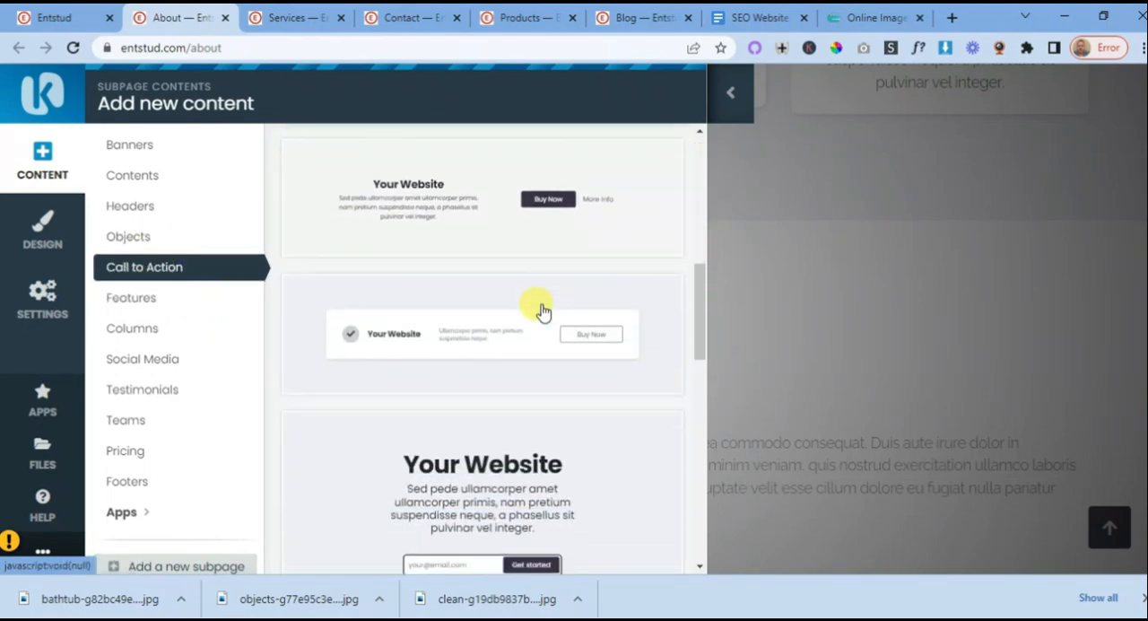
{"action": "scroll", "coordinate": [536, 323], "scroll_direction": "down", "scroll_amount": 6}
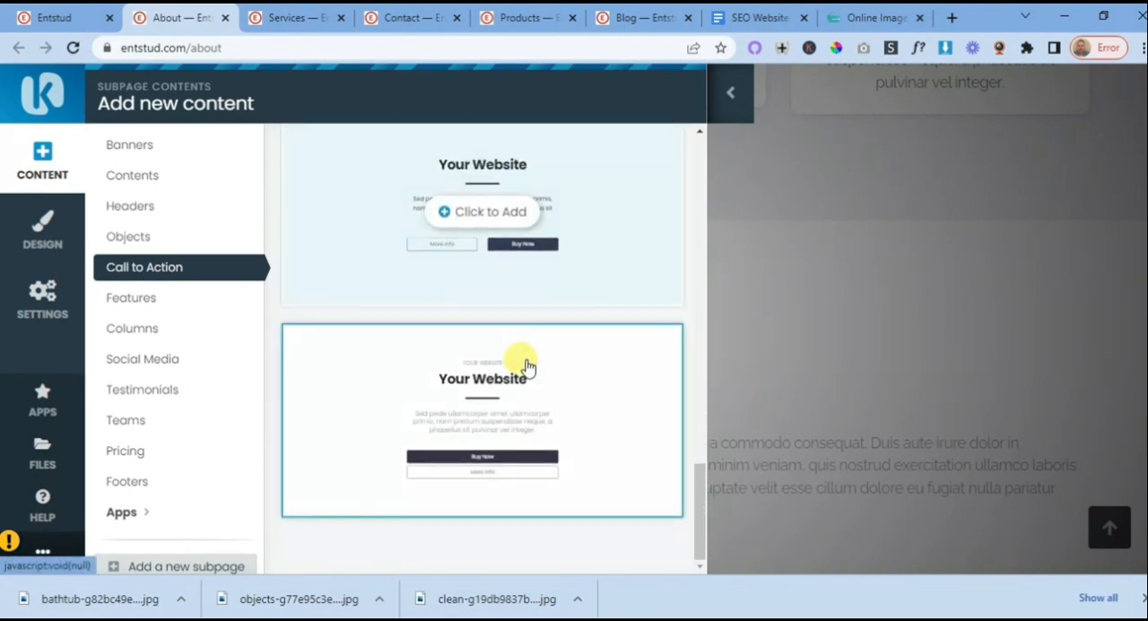
{"action": "scroll", "coordinate": [527, 366], "scroll_direction": "up", "scroll_amount": 6}
{"action": "scroll", "coordinate": [527, 366], "scroll_direction": "up", "scroll_amount": 5}
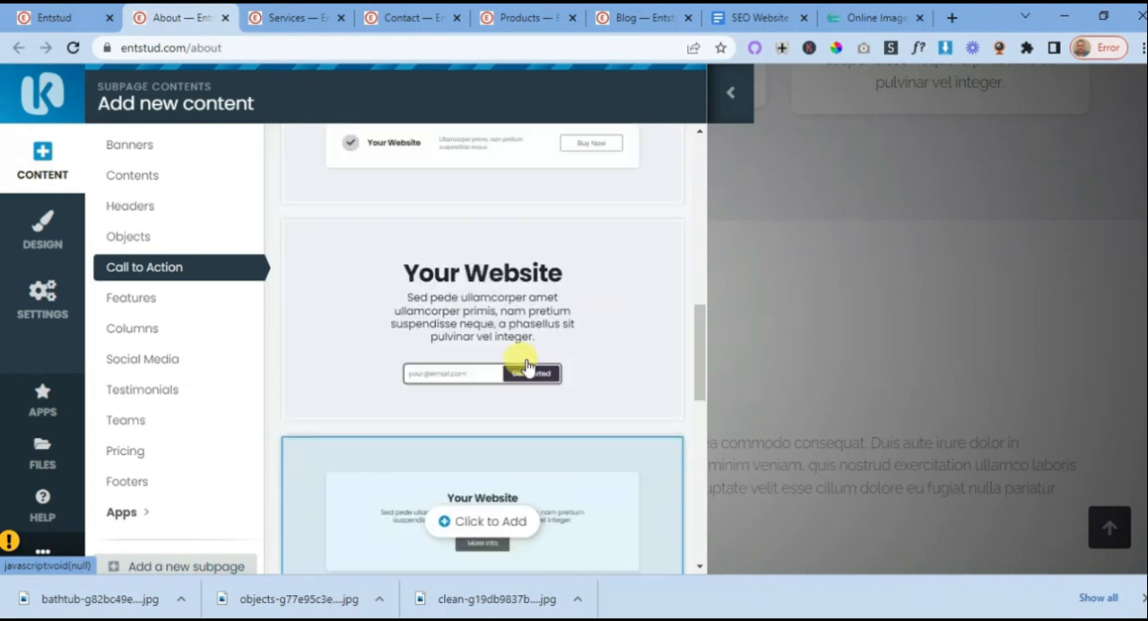
{"action": "scroll", "coordinate": [526, 367], "scroll_direction": "up", "scroll_amount": 3}
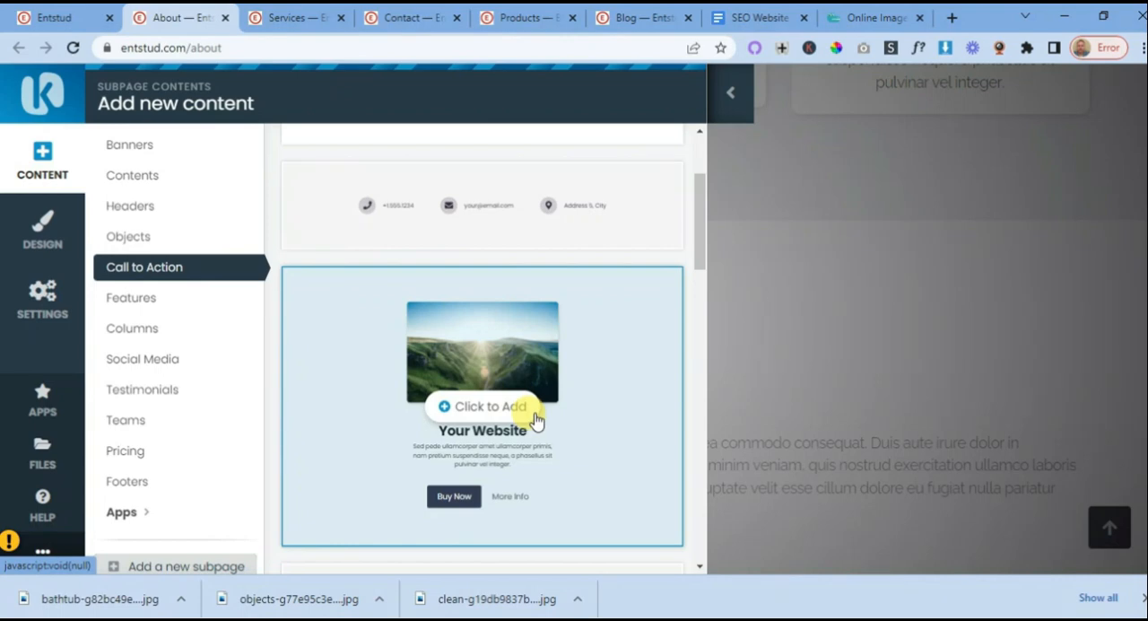
- Check the mission section in the planning document, then add the call-to-action block with an image and Buy Now and More Info to the About page
{"action": "left_click", "coordinate": [762, 17]}
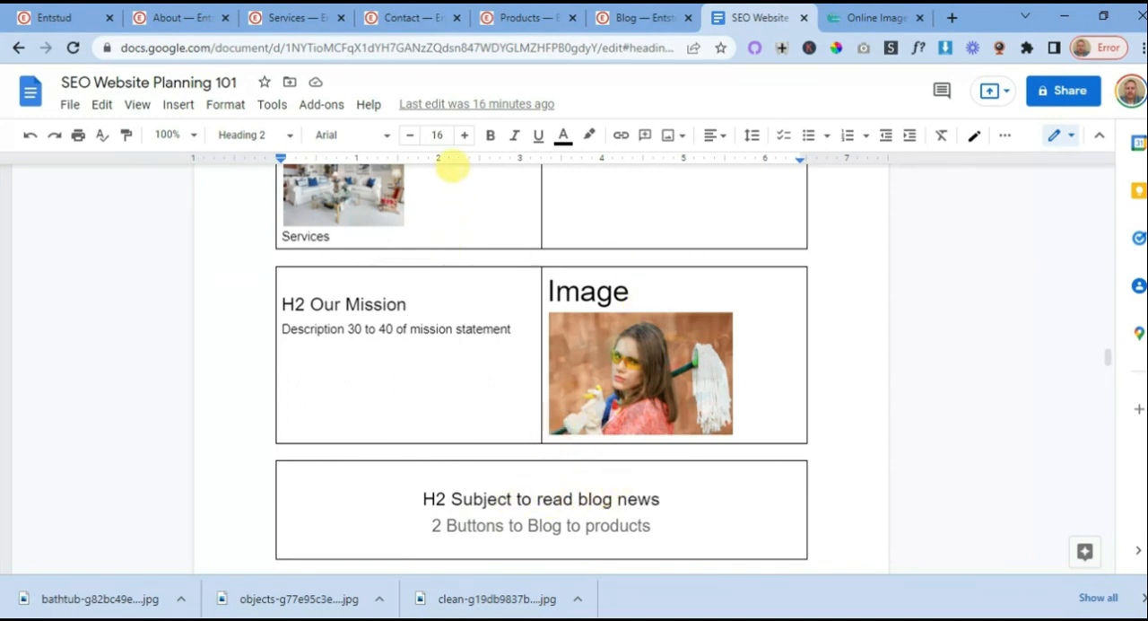
{"action": "left_click", "coordinate": [644, 18]}
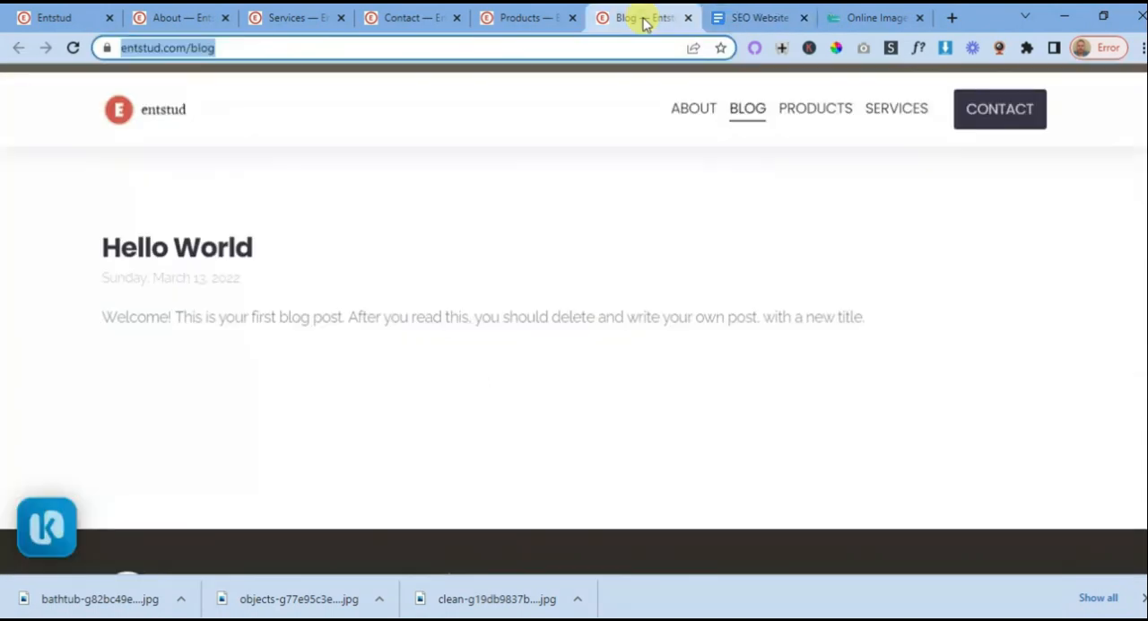
{"action": "left_click", "coordinate": [400, 19]}
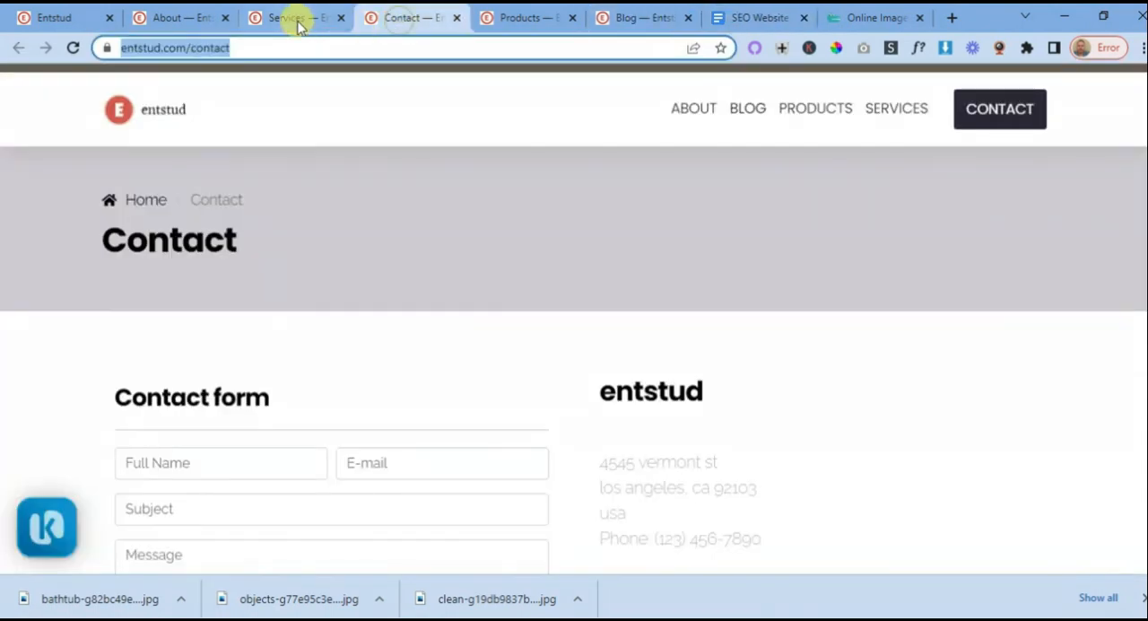
{"action": "left_click", "coordinate": [296, 19]}
{"action": "left_click", "coordinate": [185, 20]}
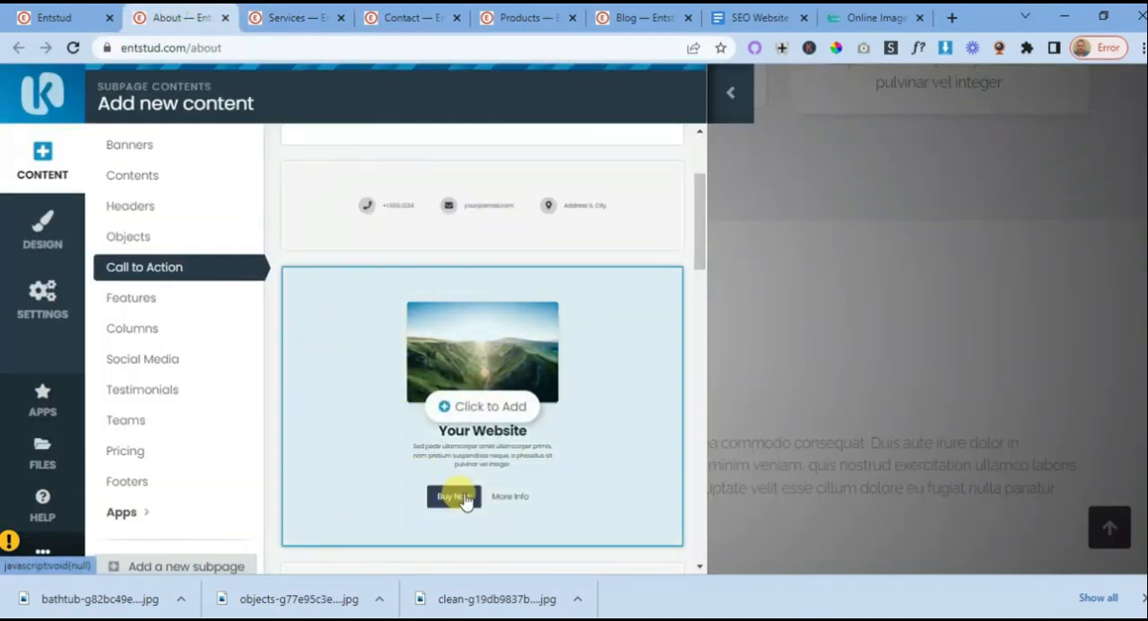
{"action": "left_click", "coordinate": [462, 408]}
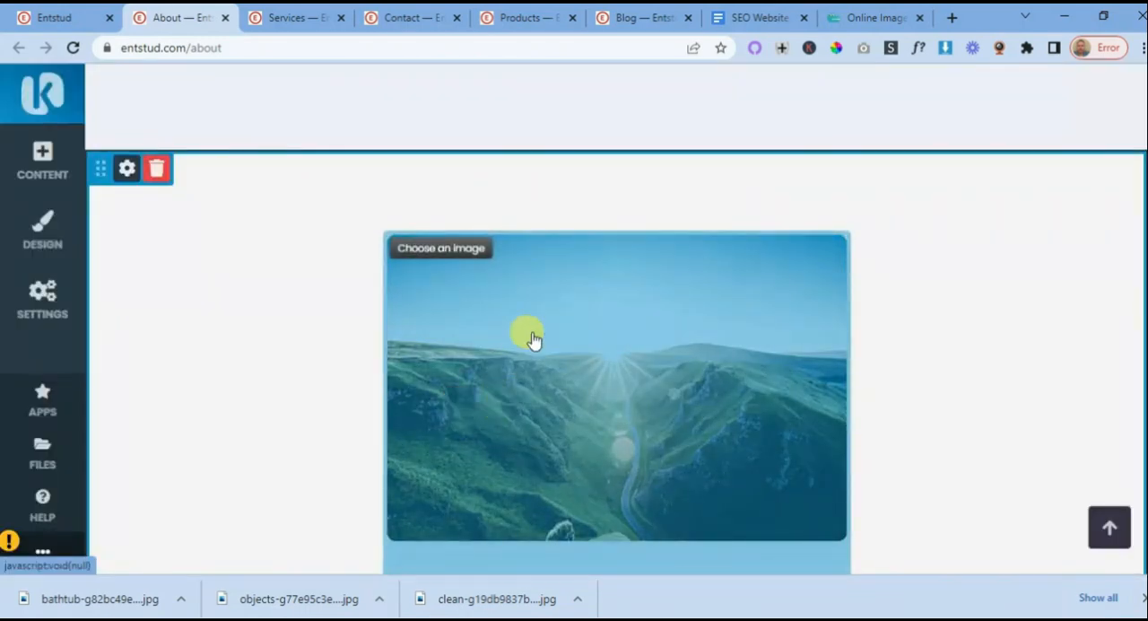
- Replace the new block's landscape image with the bathtub photo from the site's own files and save the change
{"action": "left_click", "coordinate": [615, 329]}
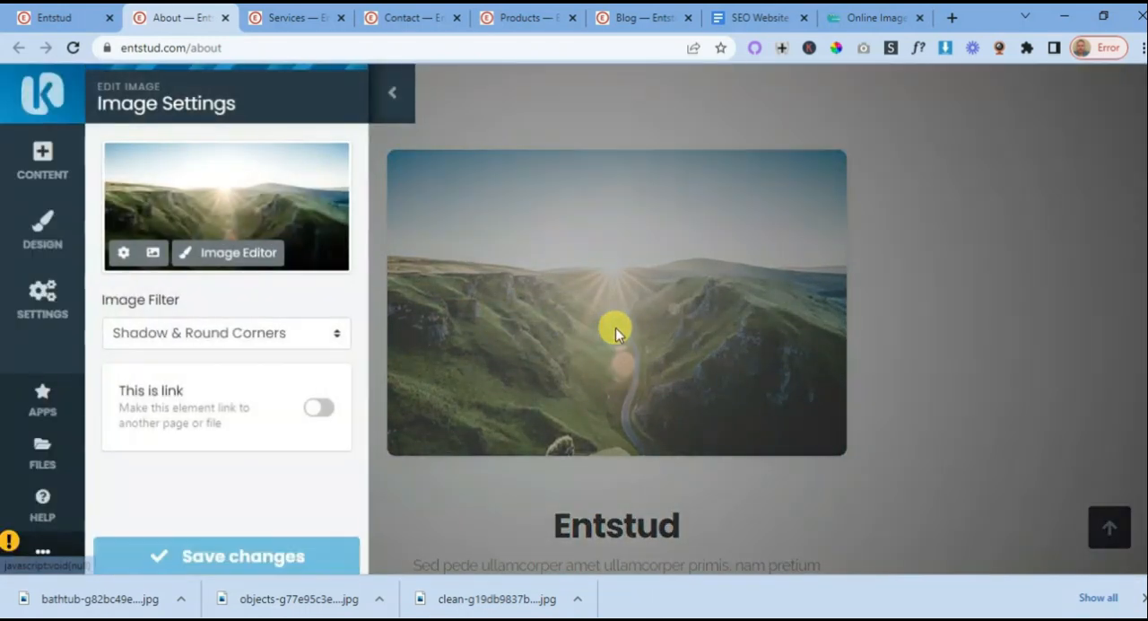
{"action": "left_click", "coordinate": [152, 255]}
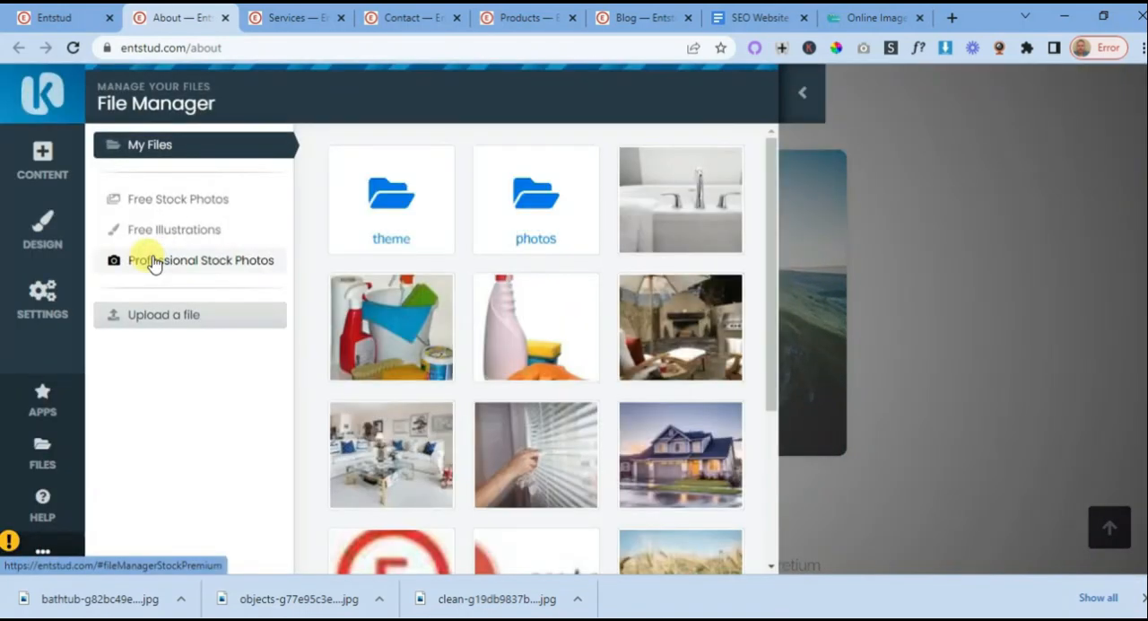
{"action": "left_click", "coordinate": [689, 218]}
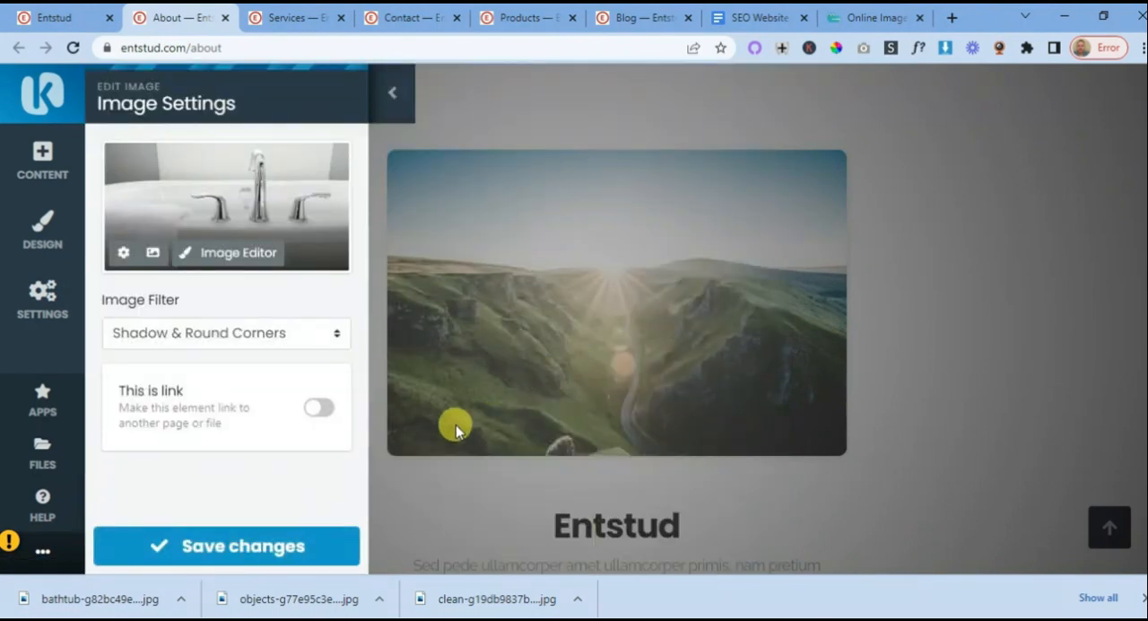
{"action": "left_click", "coordinate": [236, 547]}
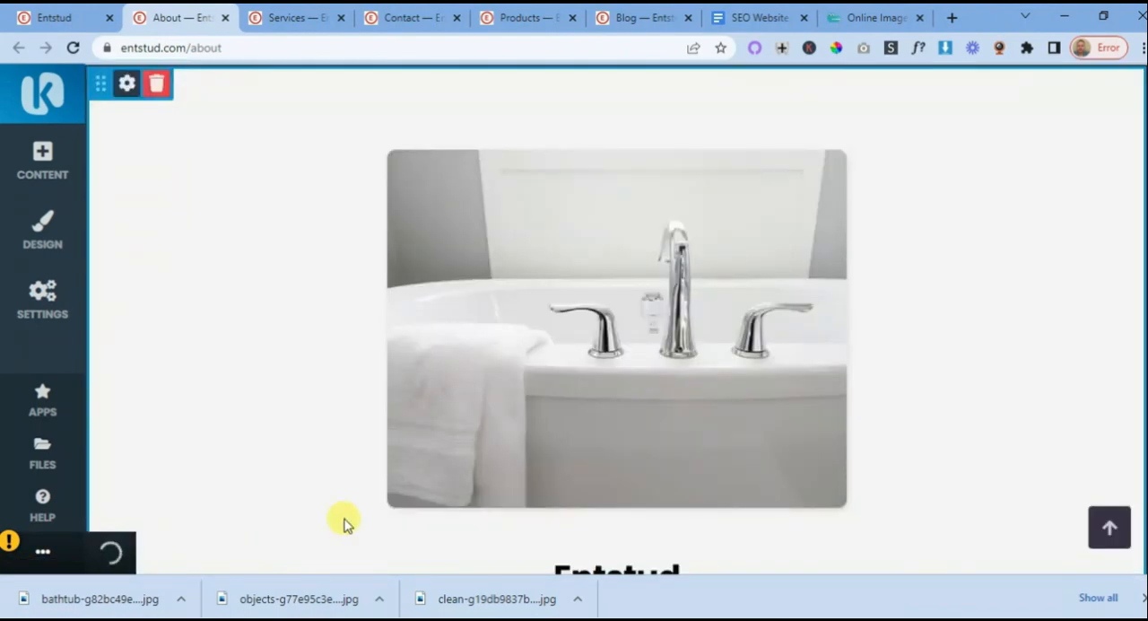
- Change the heading below the bathtub image to "Our Mission"
{"action": "scroll", "coordinate": [645, 354], "scroll_direction": "down", "scroll_amount": 4}
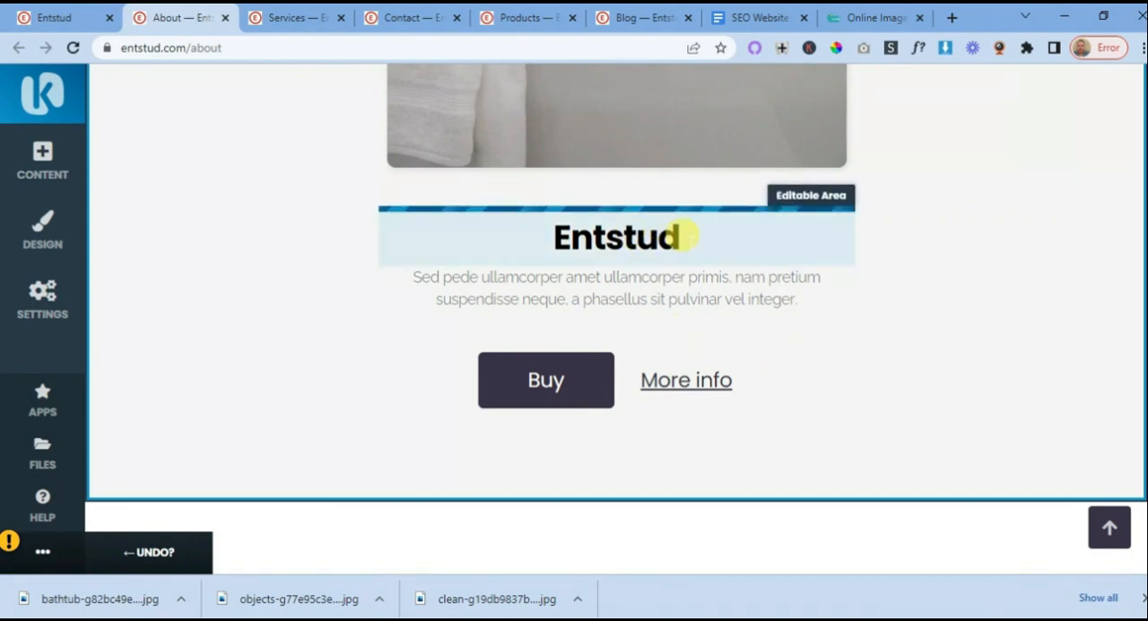
{"action": "left_click", "coordinate": [685, 235]}
{"action": "key", "text": "BackSpace"}
{"action": "key", "text": "BackSpace"}
{"action": "key", "text": "BackSpace"}
{"action": "key", "text": "BackSpace"}
{"action": "key", "text": "BackSpace"}
{"action": "key", "text": "BackSpace"}
{"action": "key", "text": "BackSpace"}
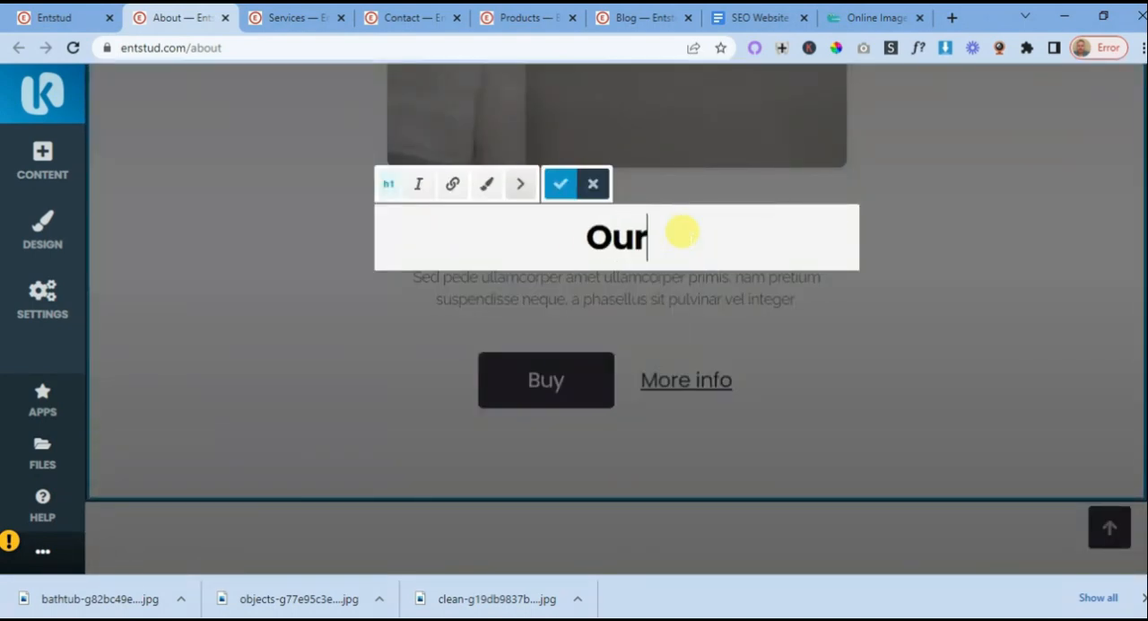
{"action": "type", "text": "Our Mission"}
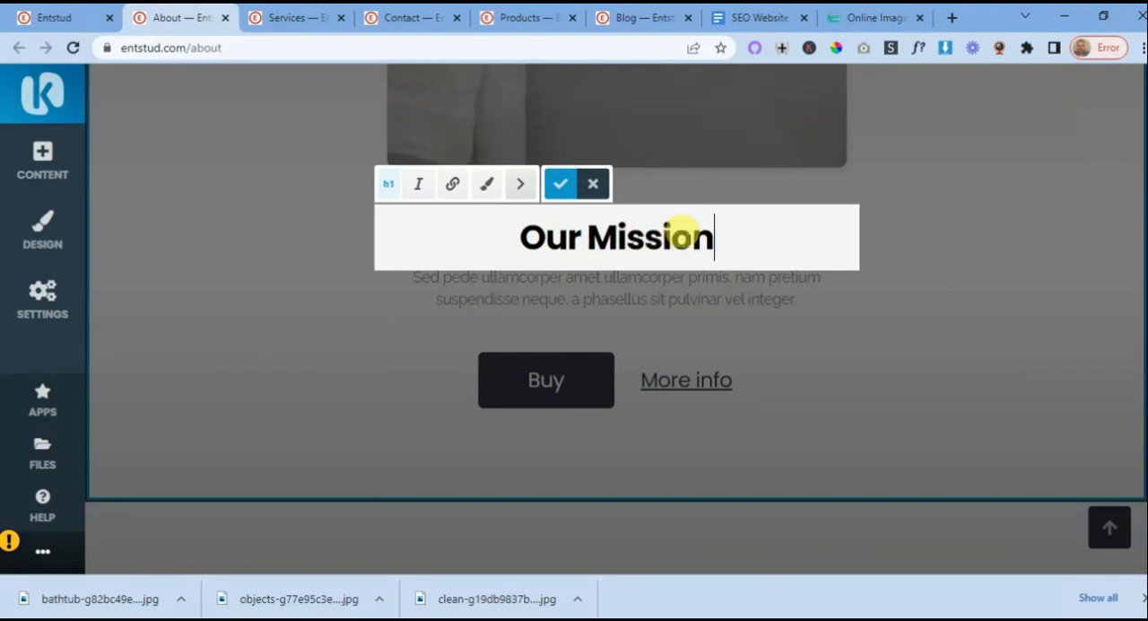
{"action": "left_click", "coordinate": [560, 182]}
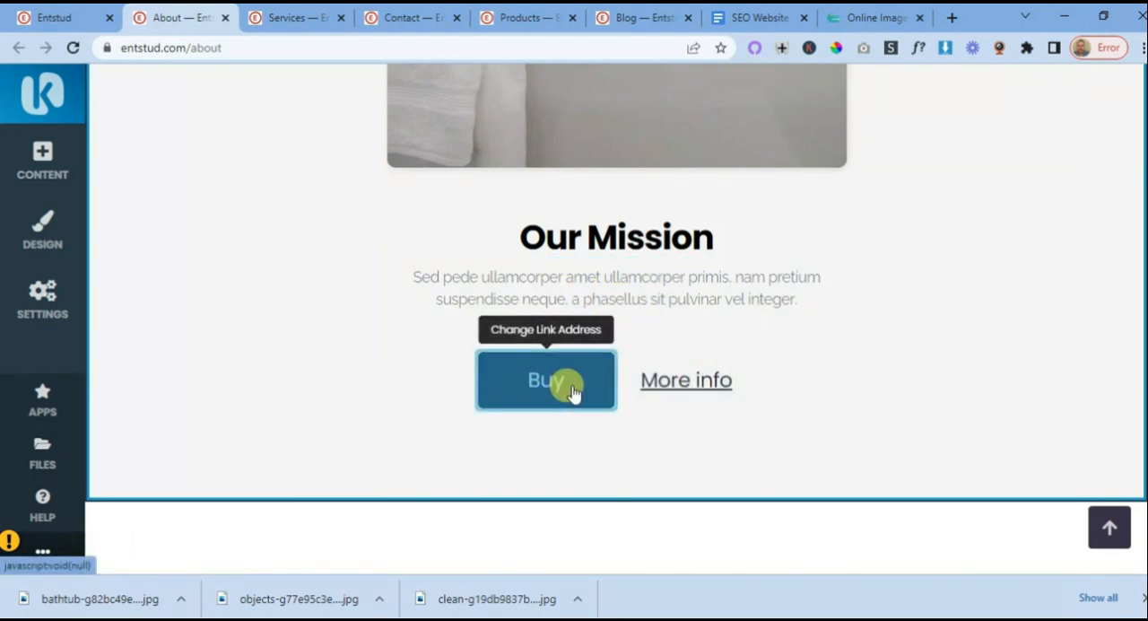
- Delete the "More info" link beside the Buy button in the Our Mission block
{"action": "left_click", "coordinate": [702, 381]}
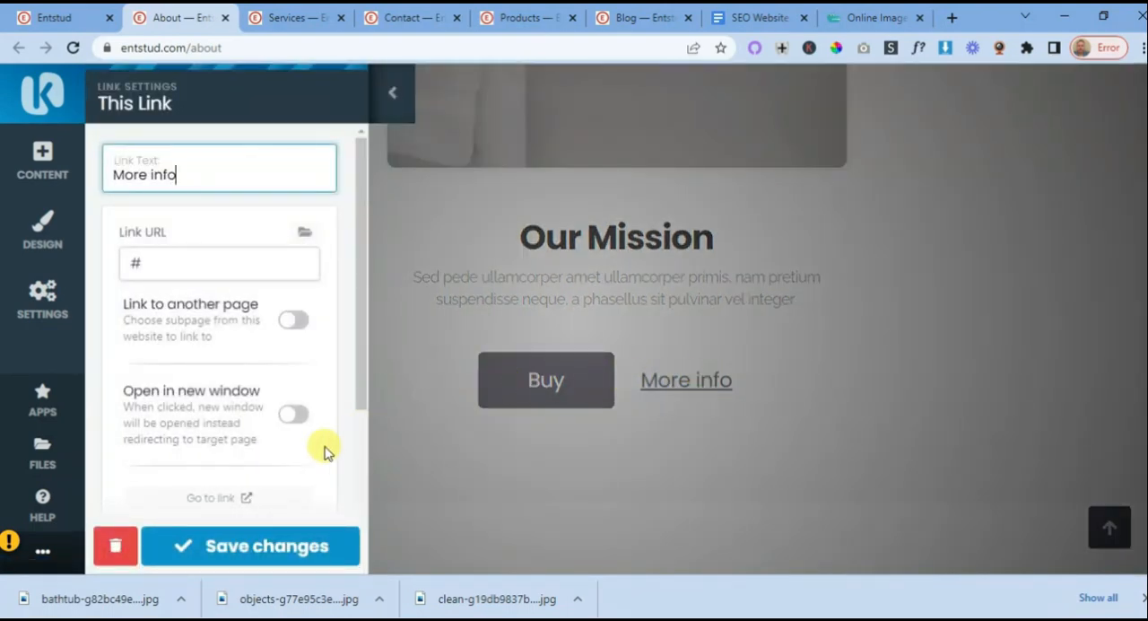
{"action": "scroll", "coordinate": [226, 430], "scroll_direction": "down", "scroll_amount": 3}
{"action": "left_click", "coordinate": [115, 545]}
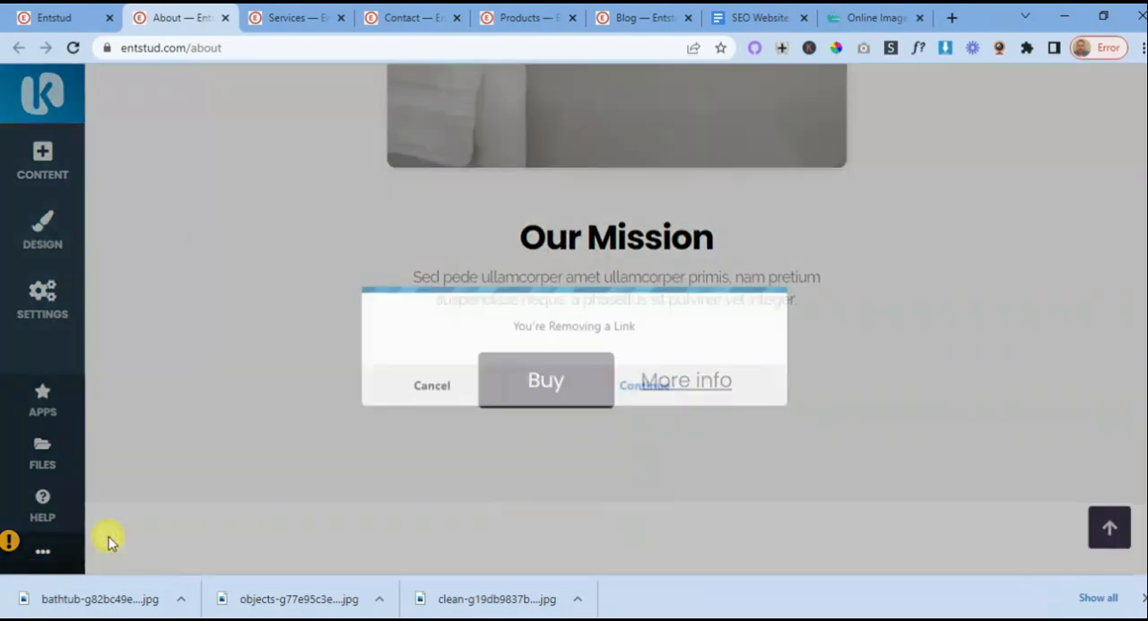
{"action": "left_click", "coordinate": [643, 359]}
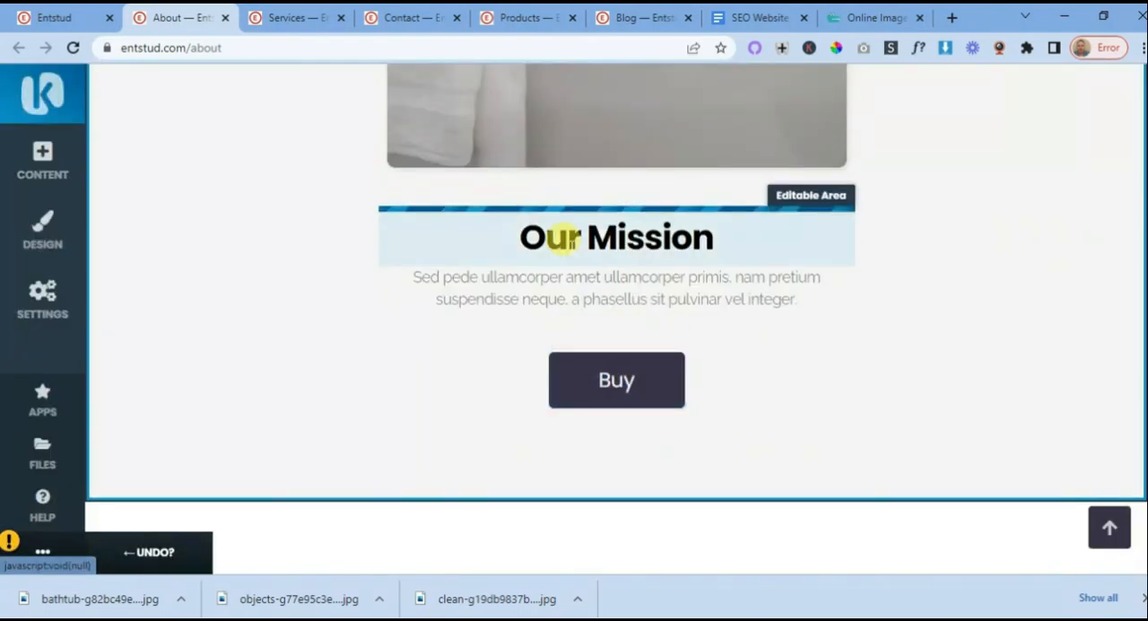
{"action": "left_click", "coordinate": [632, 24]}
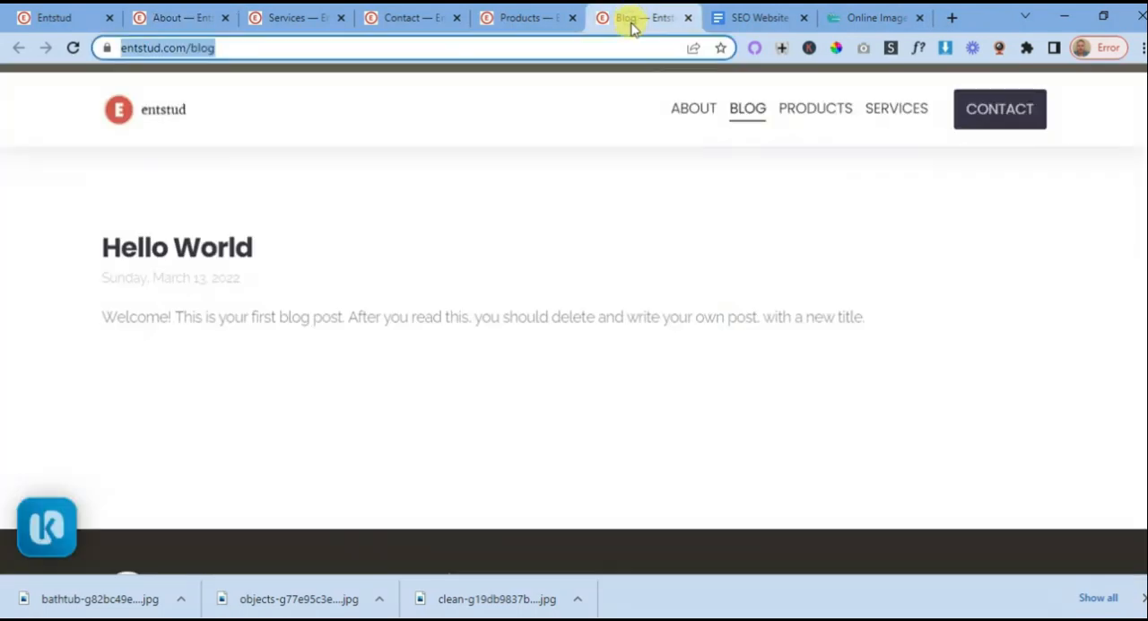
{"action": "right_click", "coordinate": [158, 50]}
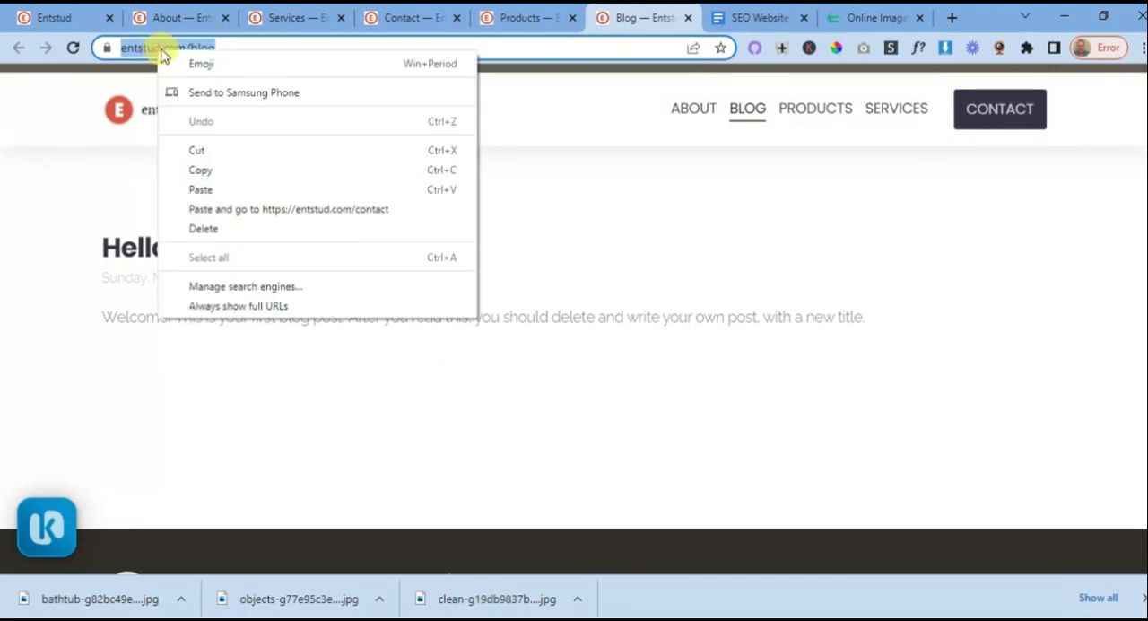
{"action": "left_click", "coordinate": [205, 174]}
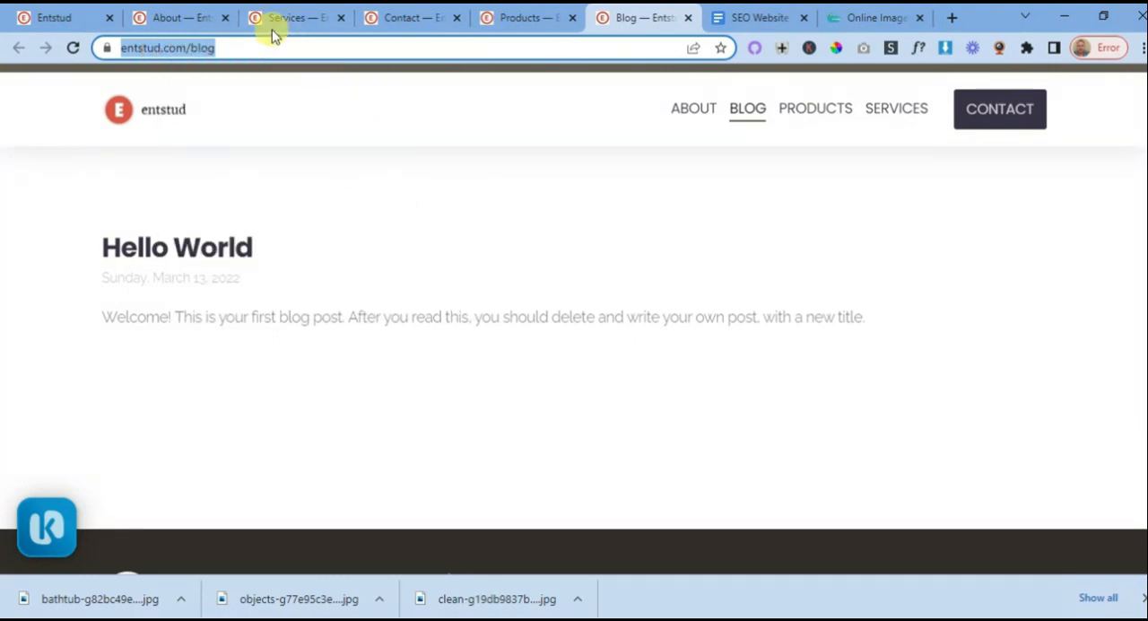
{"action": "left_click", "coordinate": [196, 20]}
{"action": "left_click", "coordinate": [626, 375]}
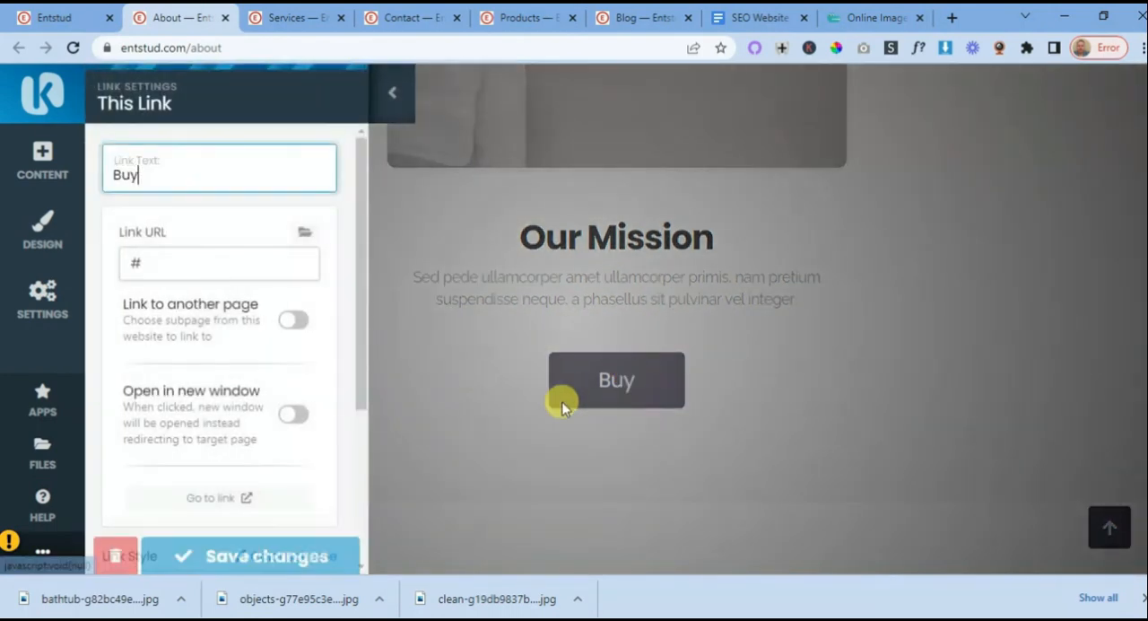
{"action": "double_click", "coordinate": [136, 260]}
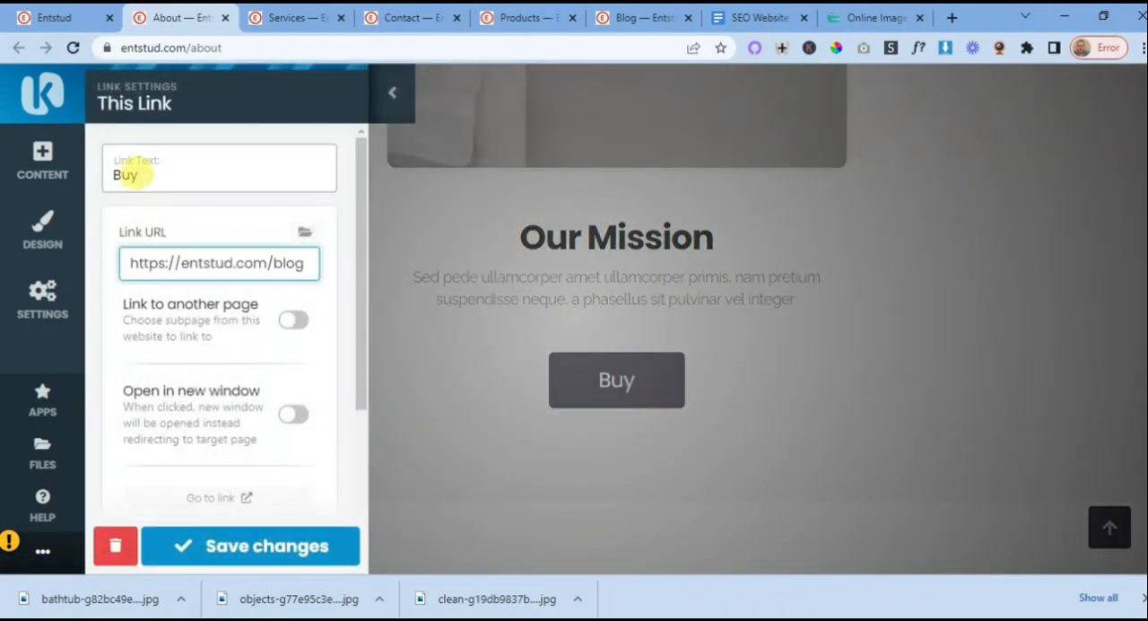
{"action": "double_click", "coordinate": [123, 175]}
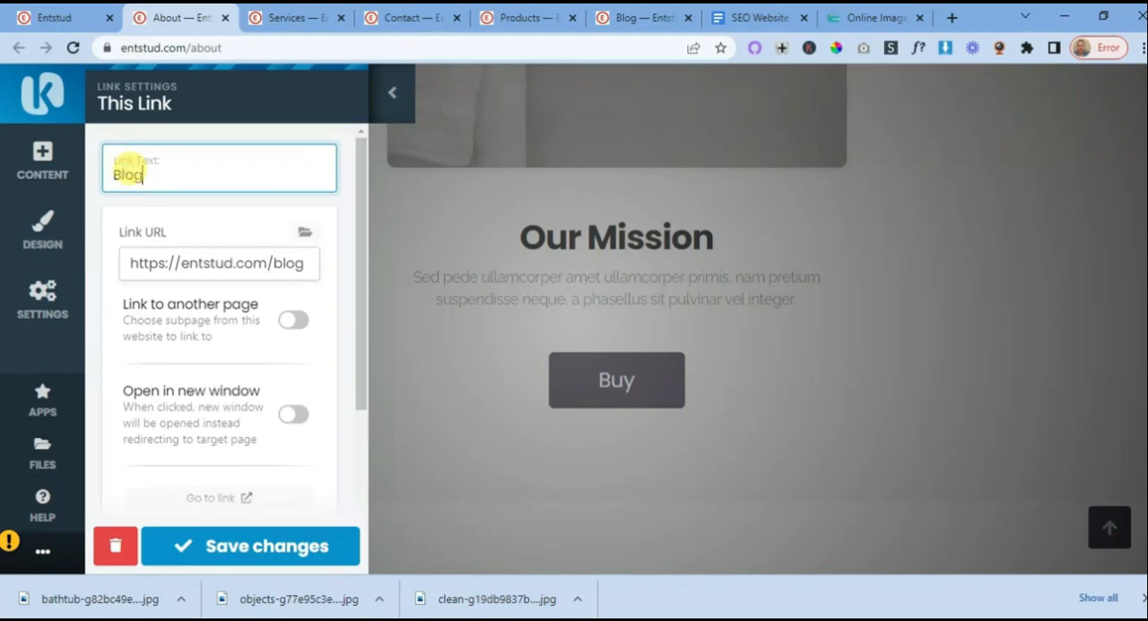
{"action": "left_click", "coordinate": [266, 546]}
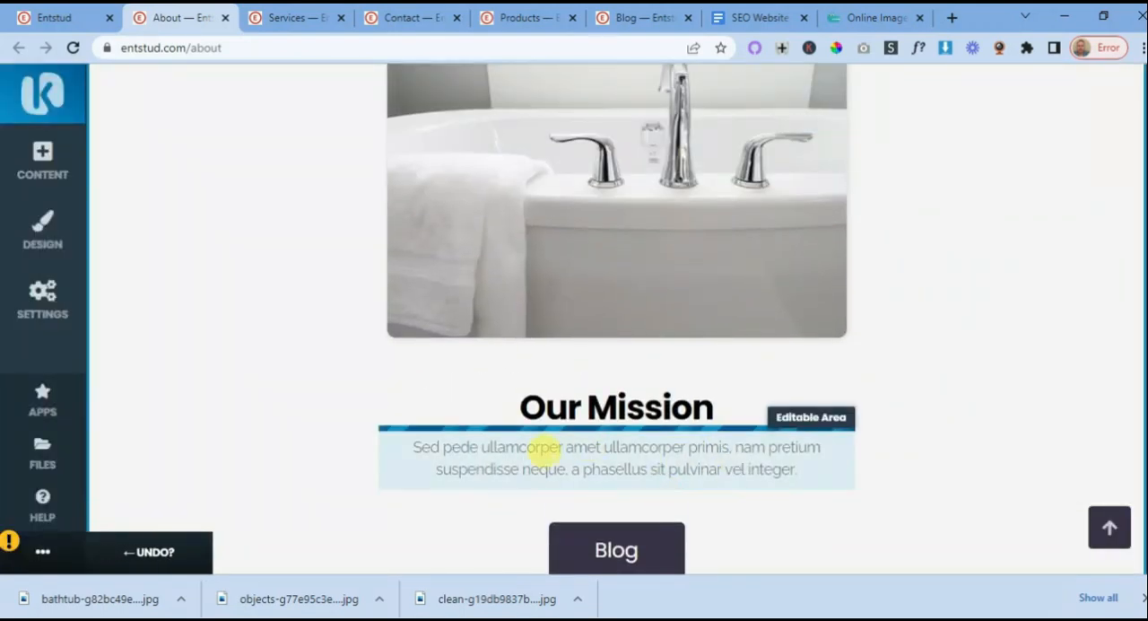
- Set the text color of the paragraph under "Our Mission" to the near-black dynamic color
{"action": "left_click", "coordinate": [599, 451]}
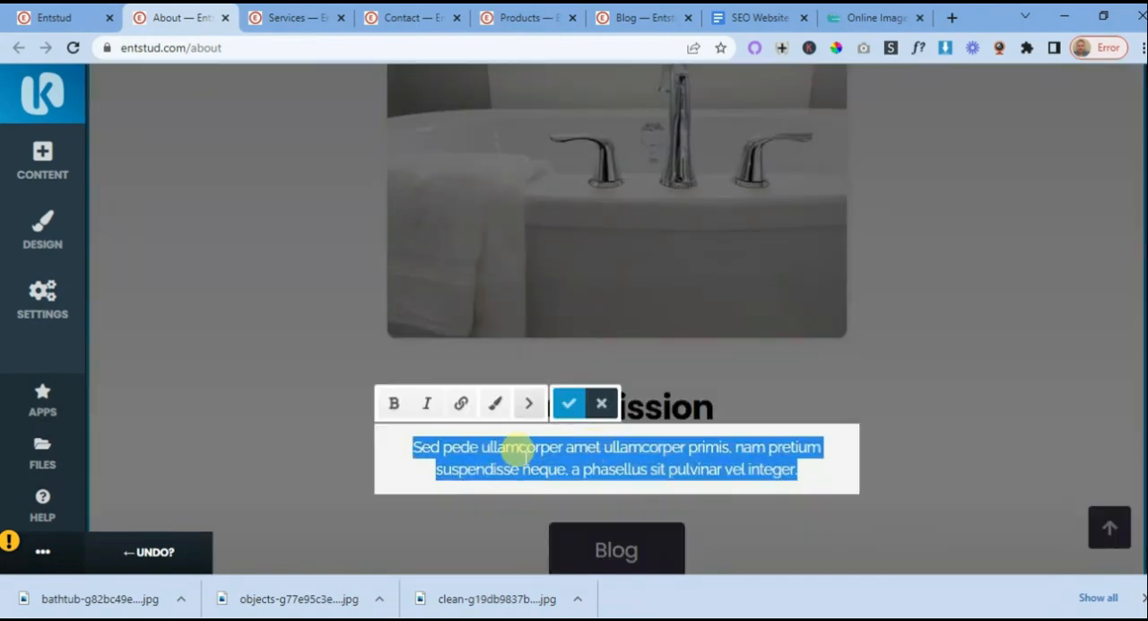
{"action": "left_click", "coordinate": [494, 402]}
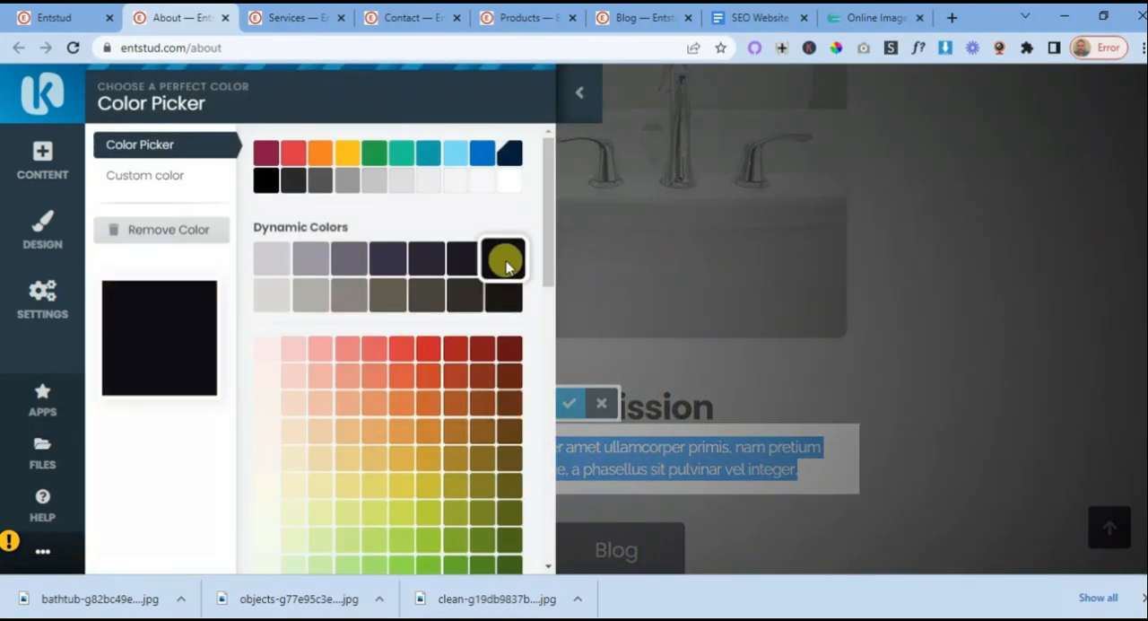
{"action": "left_click", "coordinate": [506, 260]}
{"action": "left_click", "coordinate": [570, 405]}
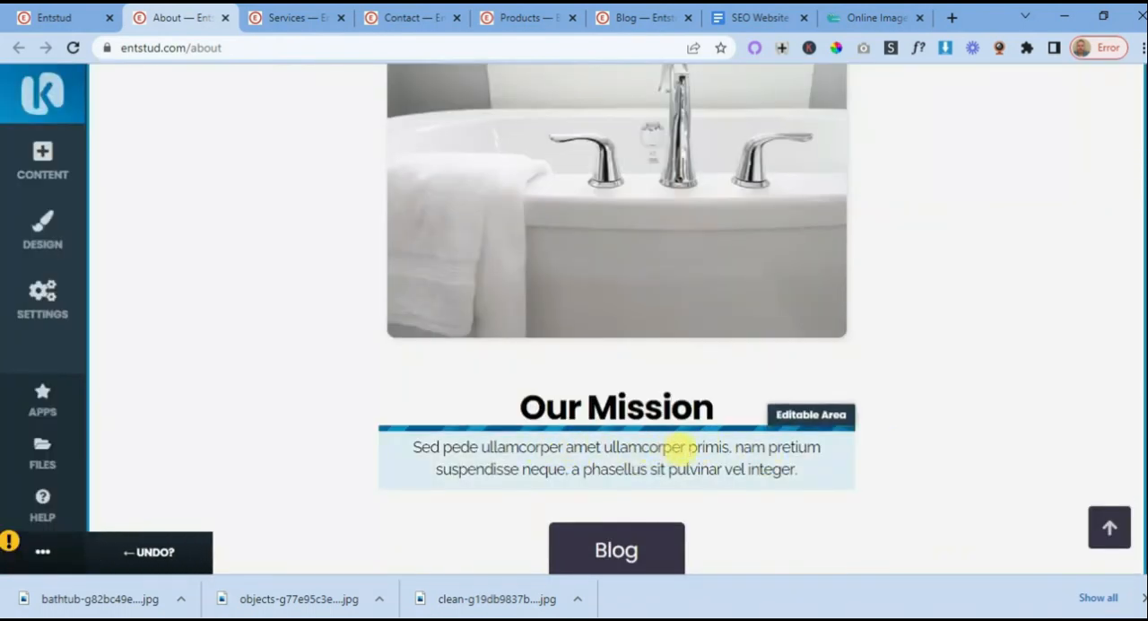
{"action": "scroll", "coordinate": [848, 479], "scroll_direction": "up", "scroll_amount": 10}
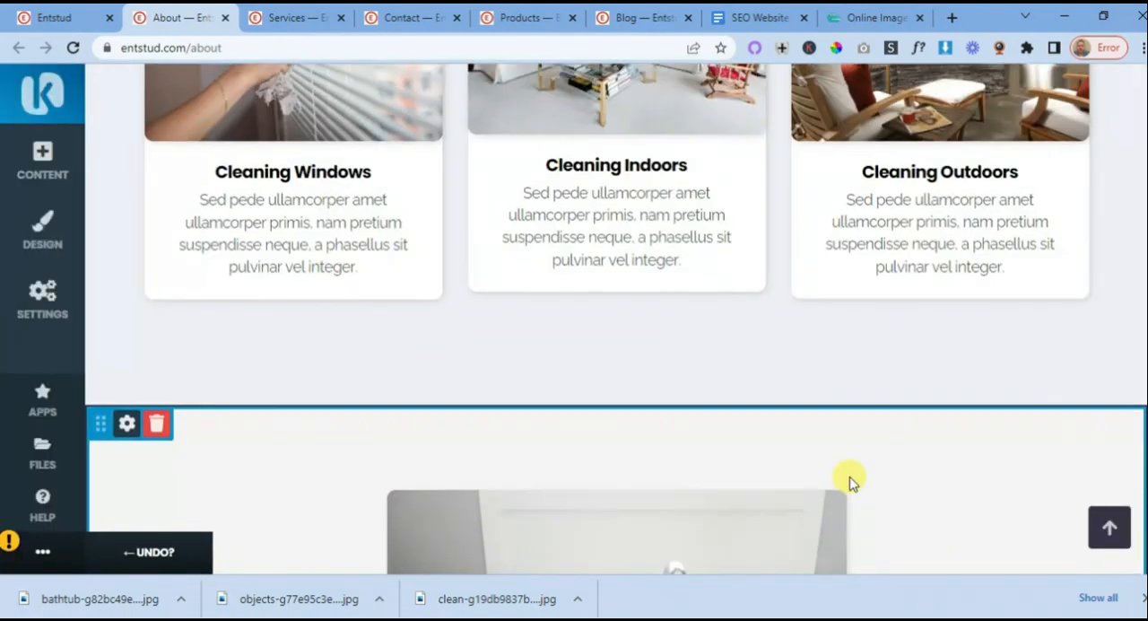
{"action": "scroll", "coordinate": [850, 482], "scroll_direction": "up", "scroll_amount": 10}
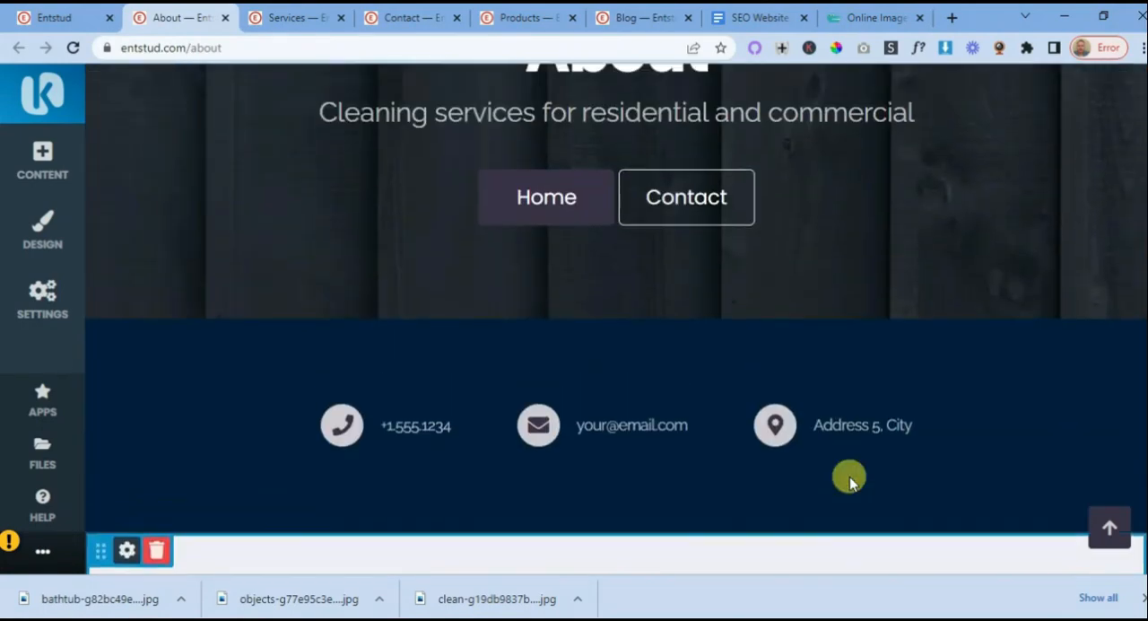
- Compare the breadcrumb header with the hero block and its Home link at the top of the About page
{"action": "scroll", "coordinate": [850, 476], "scroll_direction": "up", "scroll_amount": 1}
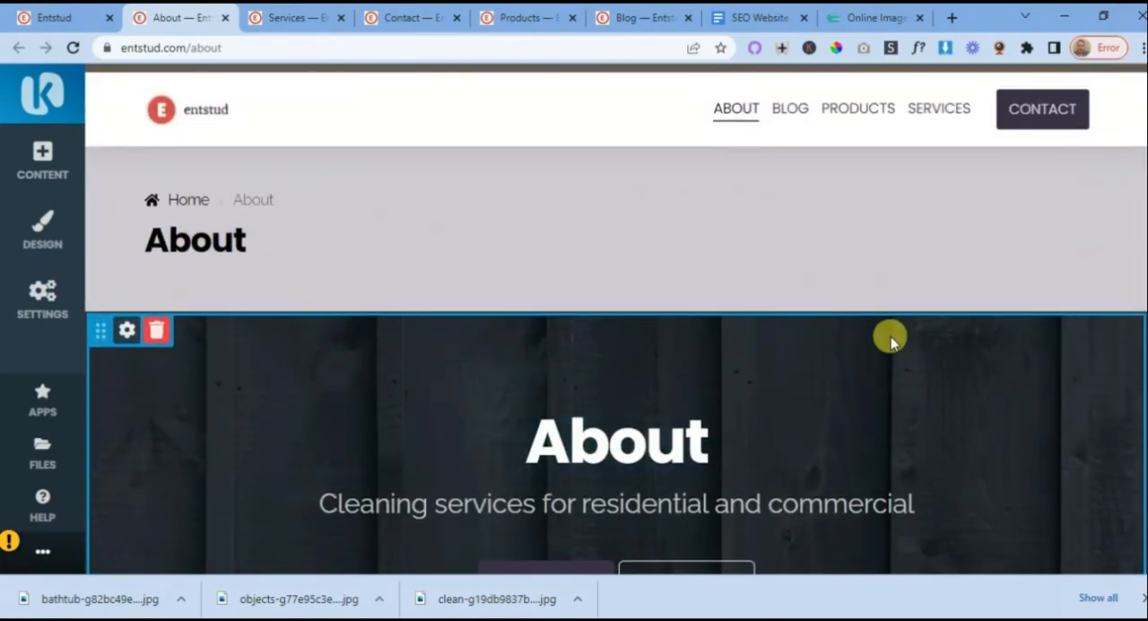
{"action": "scroll", "coordinate": [895, 324], "scroll_direction": "down", "scroll_amount": 6}
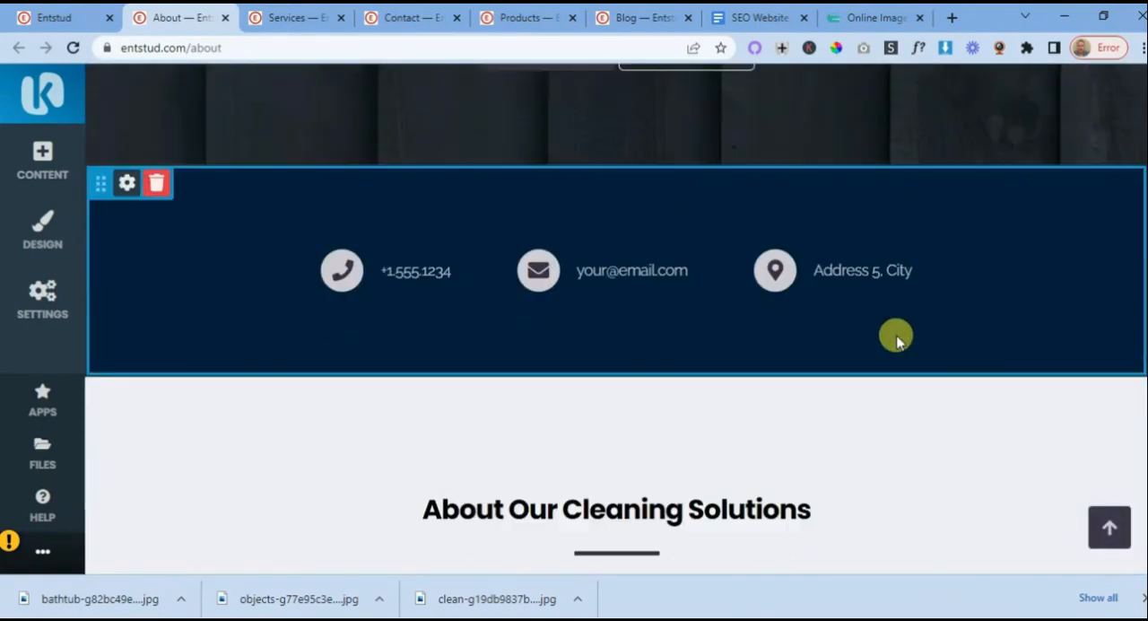
{"action": "scroll", "coordinate": [897, 337], "scroll_direction": "up", "scroll_amount": 2}
{"action": "scroll", "coordinate": [896, 336], "scroll_direction": "up", "scroll_amount": 4}
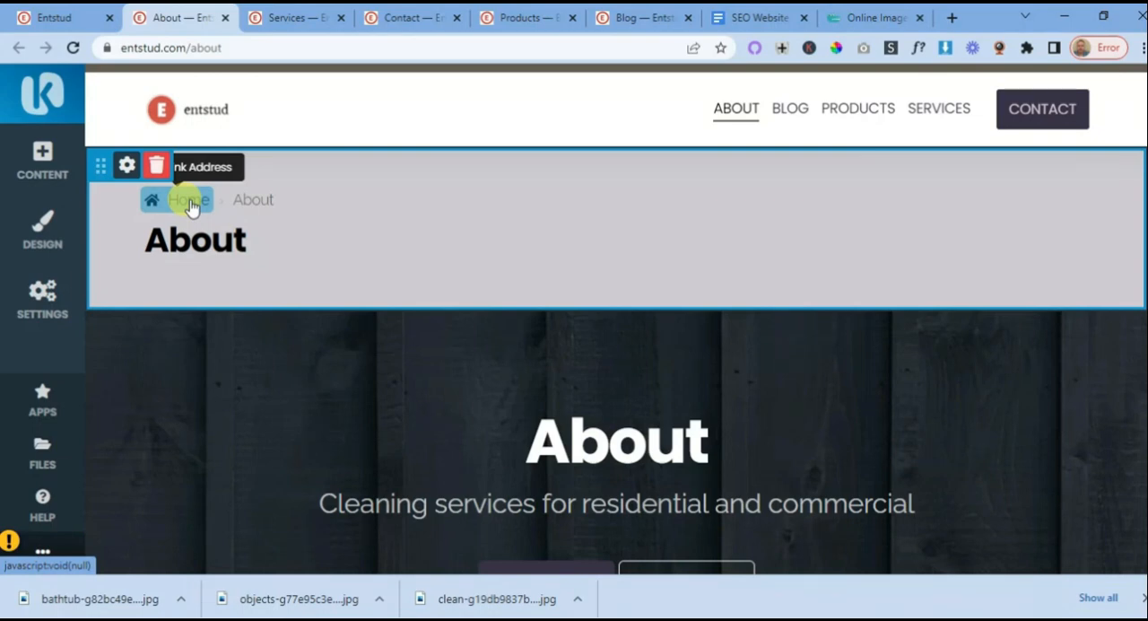
{"action": "scroll", "coordinate": [551, 263], "scroll_direction": "down", "scroll_amount": 2}
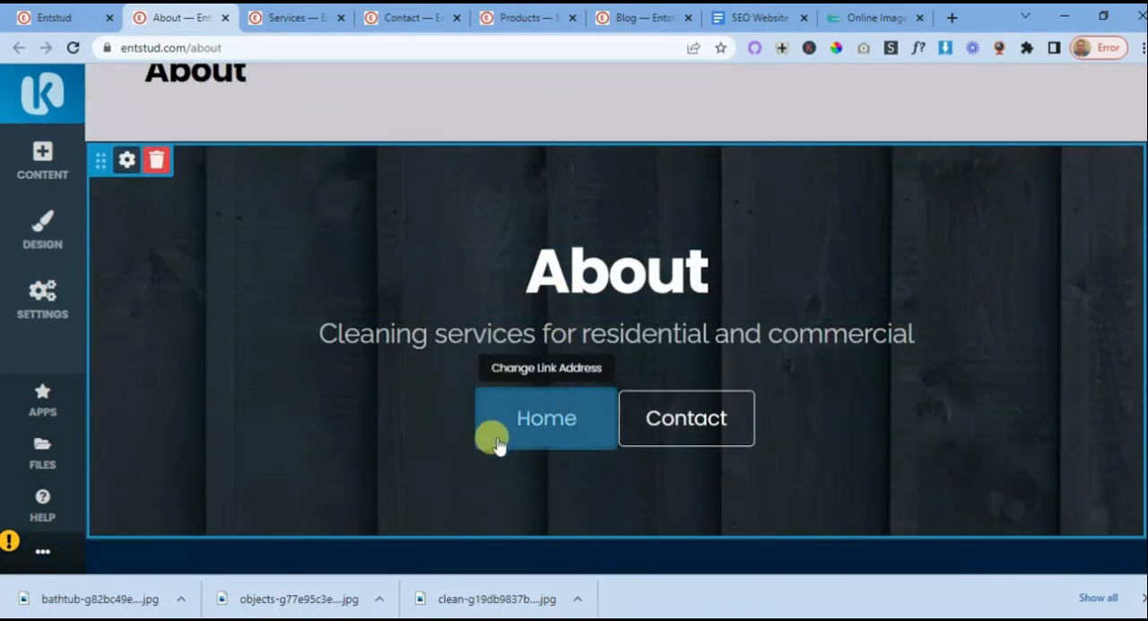
{"action": "scroll", "coordinate": [271, 420], "scroll_direction": "up", "scroll_amount": 2}
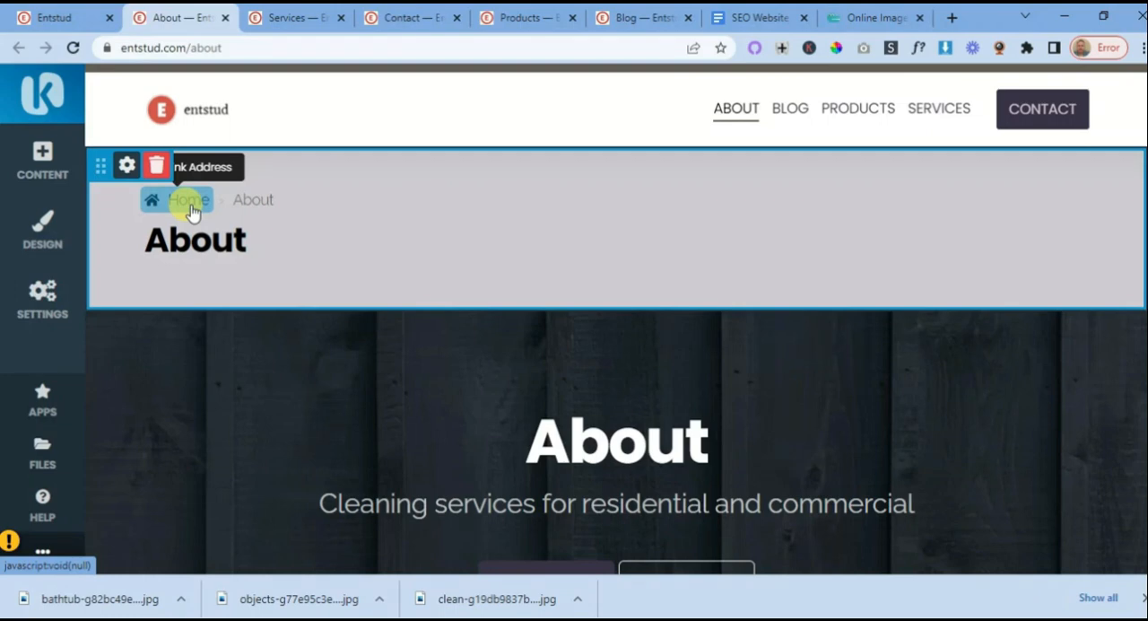
{"action": "scroll", "coordinate": [529, 225], "scroll_direction": "down", "scroll_amount": 2}
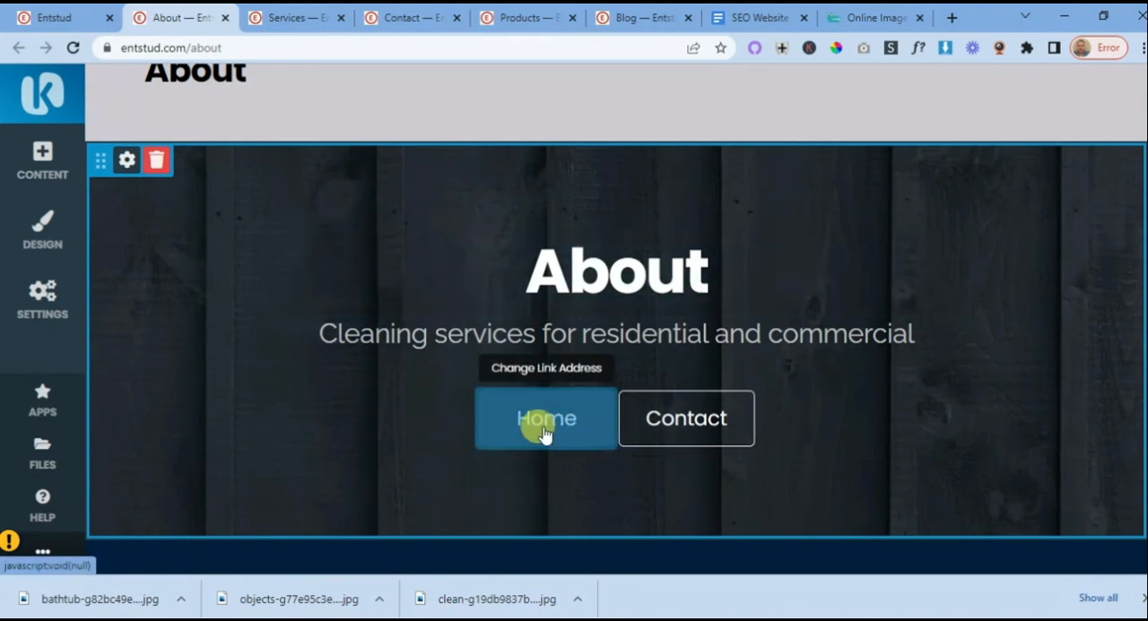
{"action": "scroll", "coordinate": [315, 402], "scroll_direction": "up", "scroll_amount": 2}
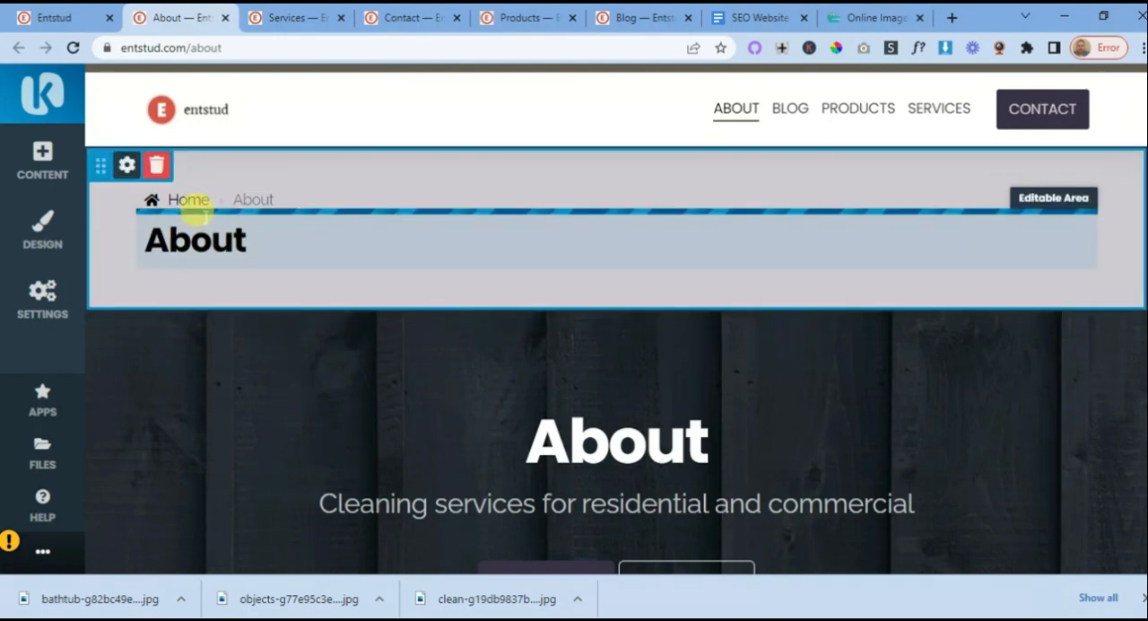
{"action": "scroll", "coordinate": [704, 359], "scroll_direction": "down", "scroll_amount": 2}
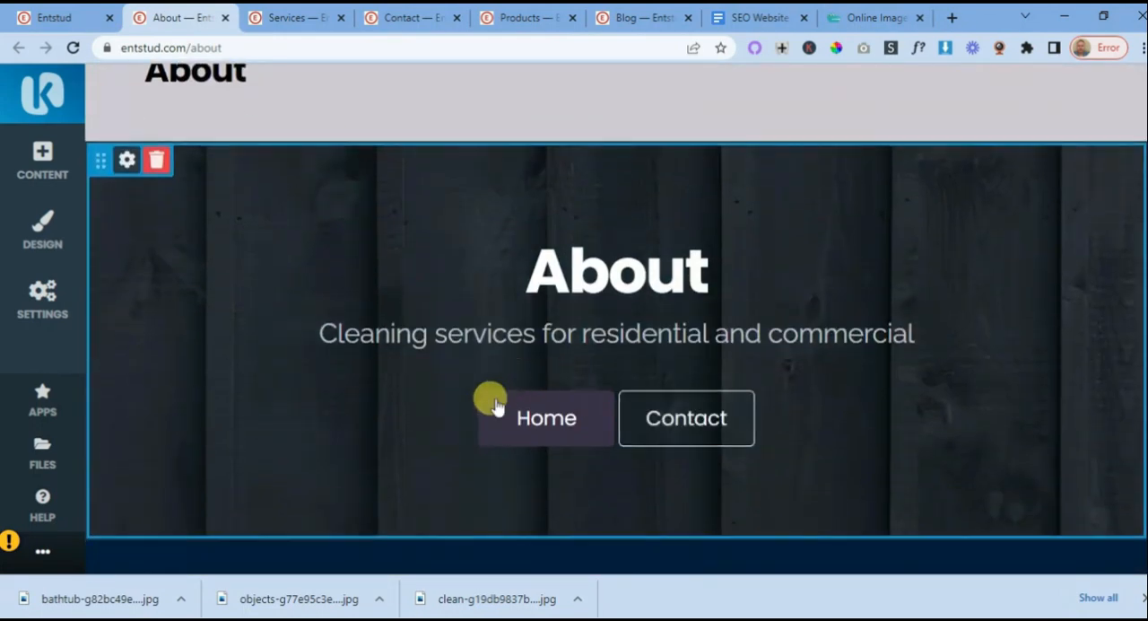
{"action": "scroll", "coordinate": [576, 495], "scroll_direction": "up", "scroll_amount": 2}
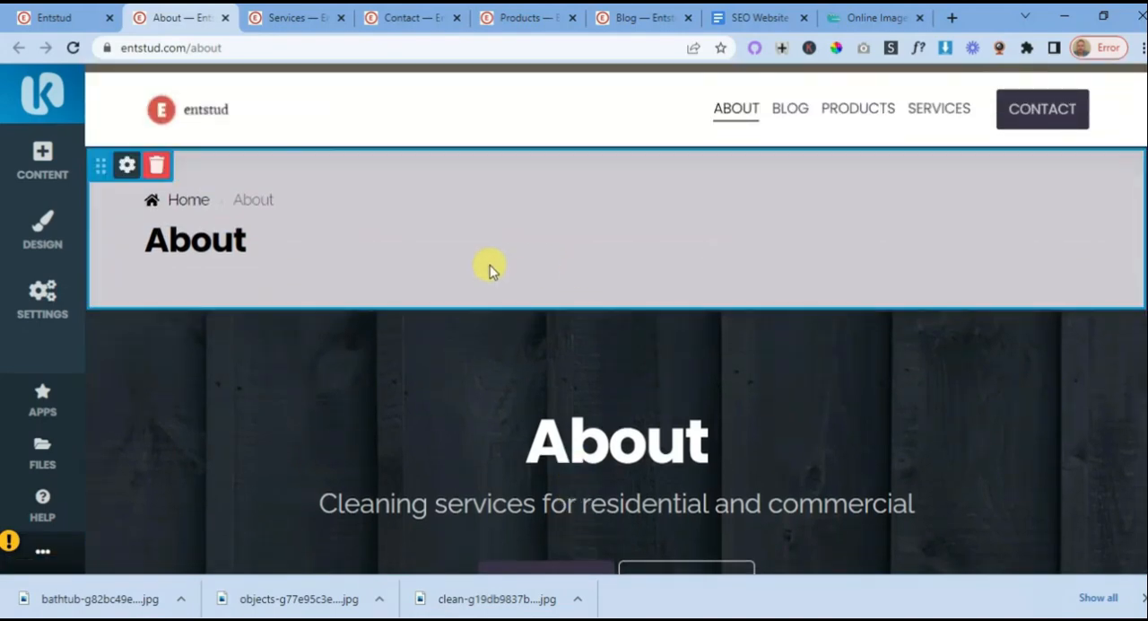
- Replace the About hero block's background image with the stored photo of the house at dusk
{"action": "scroll", "coordinate": [557, 289], "scroll_direction": "down", "scroll_amount": 1}
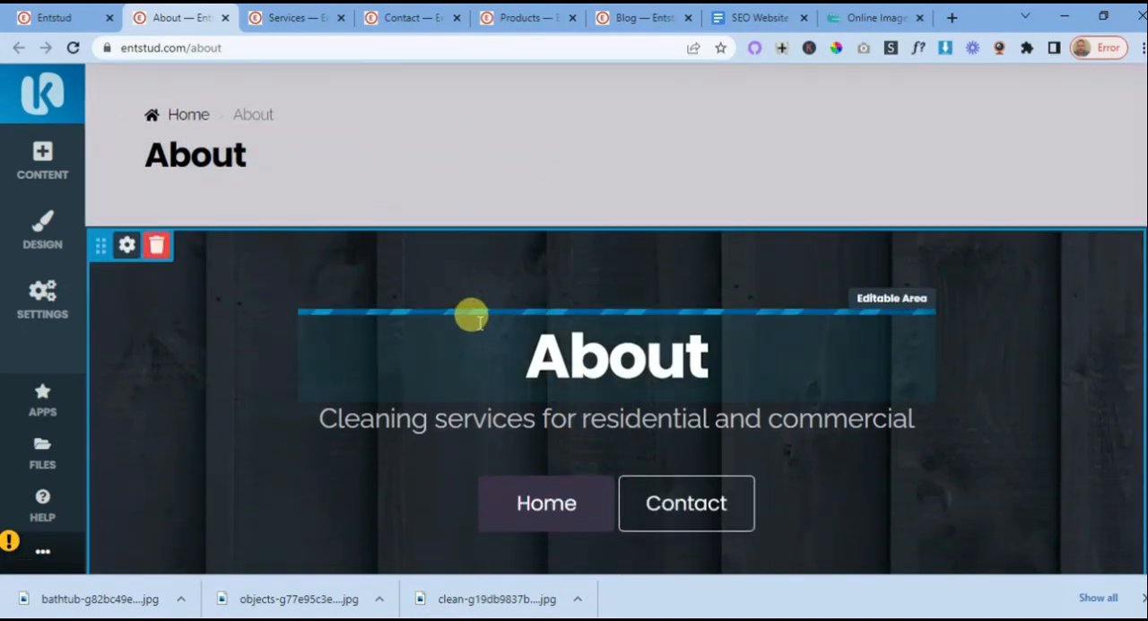
{"action": "left_click", "coordinate": [126, 246]}
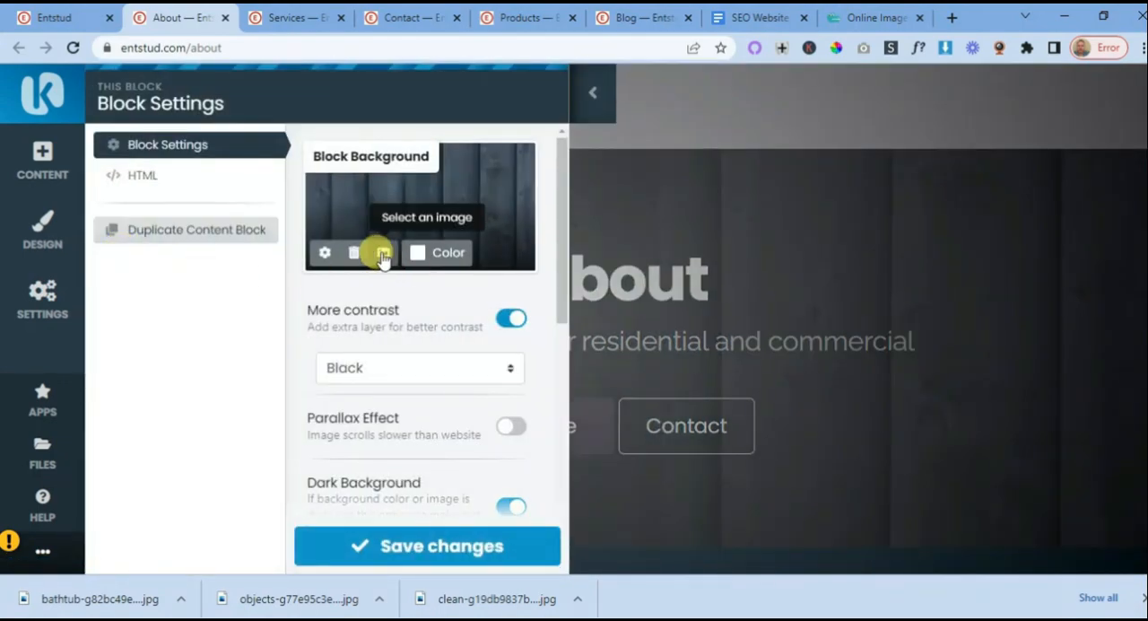
{"action": "left_click", "coordinate": [383, 255]}
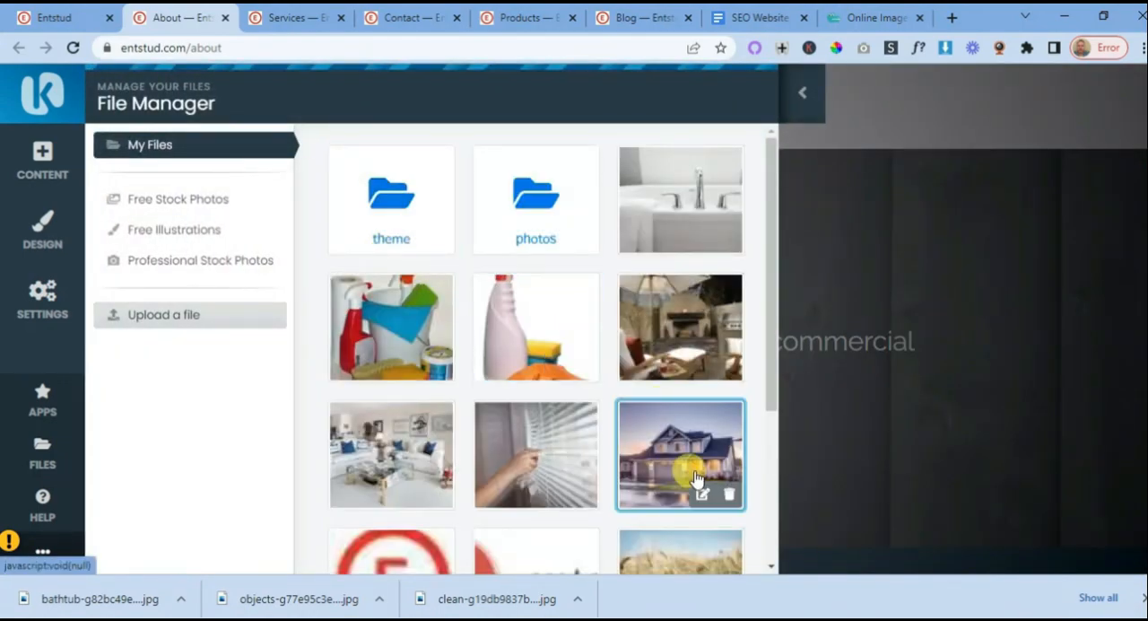
{"action": "left_click", "coordinate": [674, 456]}
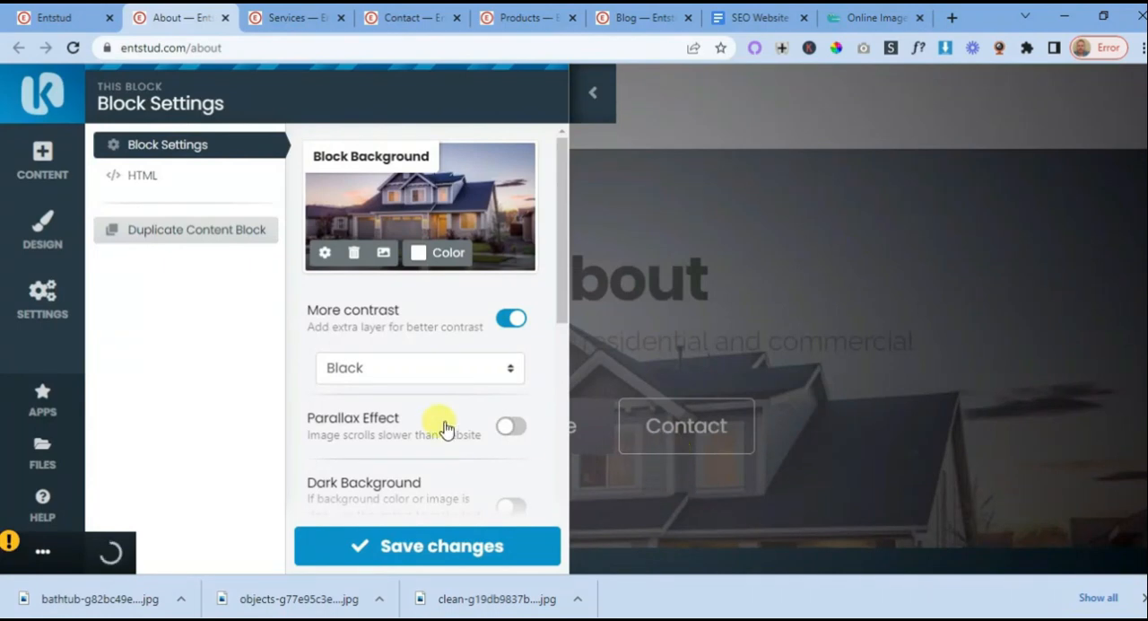
- Enable Parallax Effect and Dark Background for the About hero block and save the block settings
{"action": "left_click", "coordinate": [510, 427]}
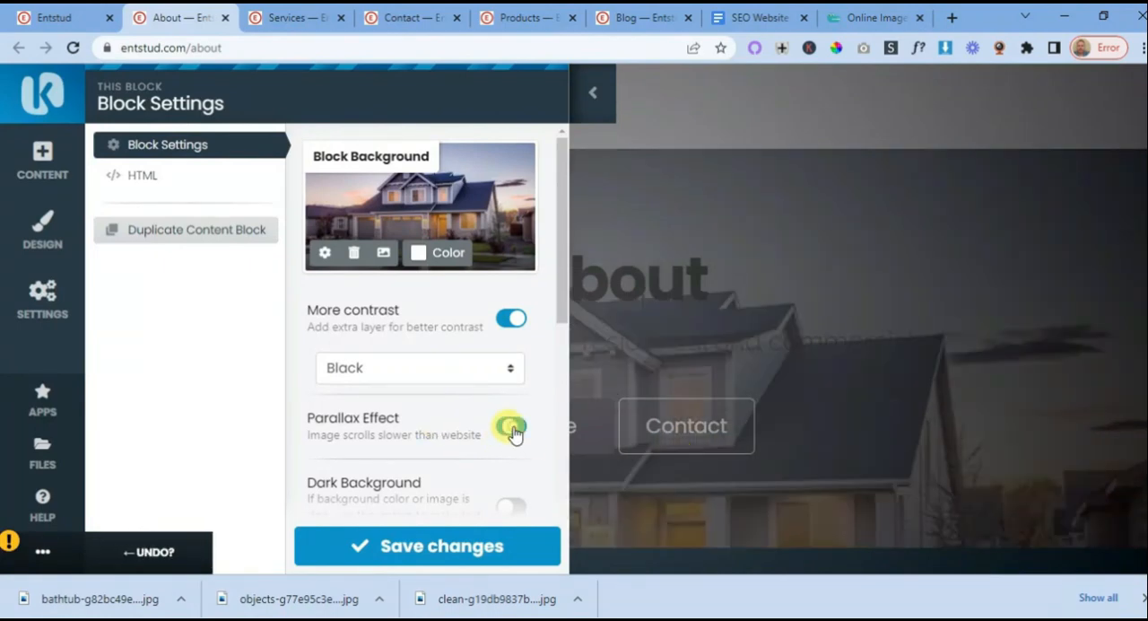
{"action": "left_click", "coordinate": [508, 504]}
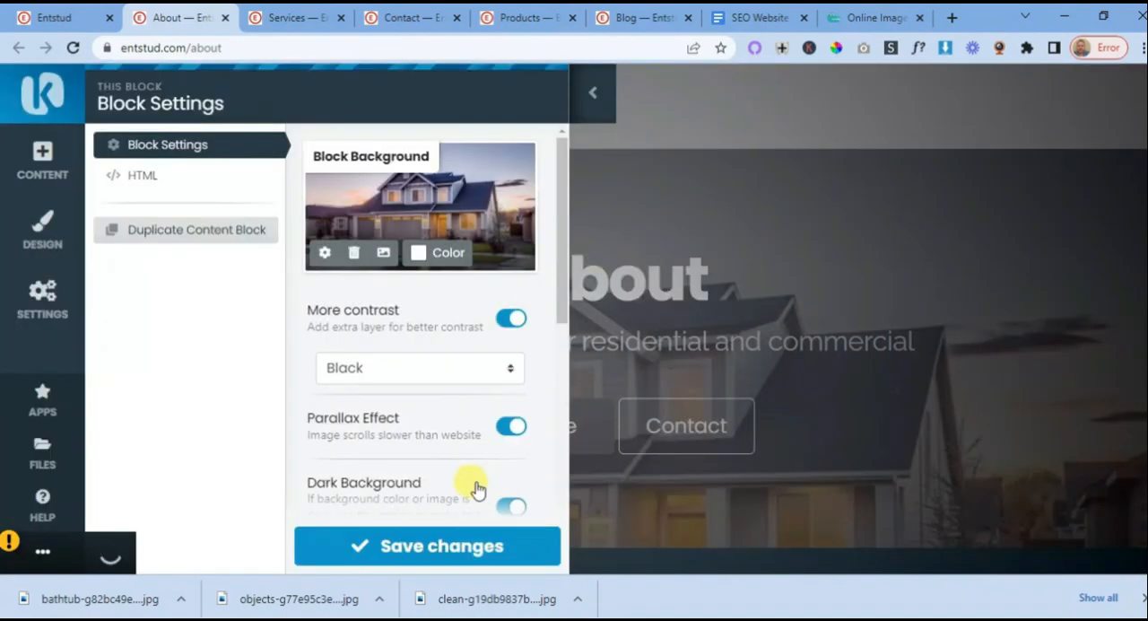
{"action": "scroll", "coordinate": [469, 487], "scroll_direction": "down", "scroll_amount": 2}
{"action": "left_click", "coordinate": [457, 549]}
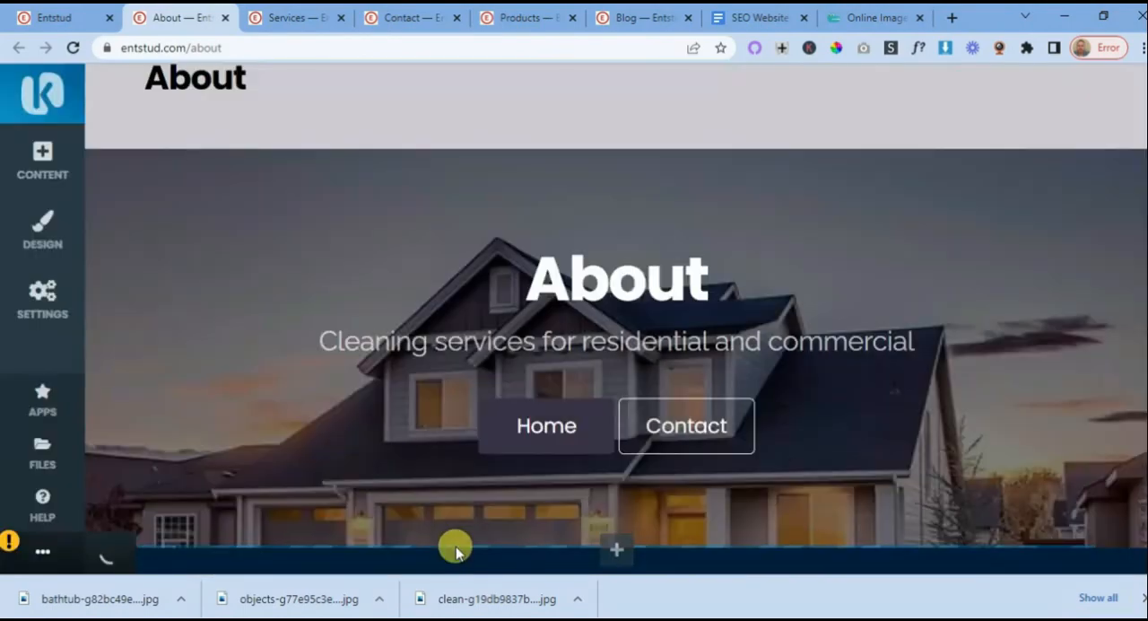
- Remove the breadcrumb header block above the hero on the About page
{"action": "scroll", "coordinate": [441, 401], "scroll_direction": "up", "scroll_amount": 2}
{"action": "scroll", "coordinate": [441, 401], "scroll_direction": "down", "scroll_amount": 3}
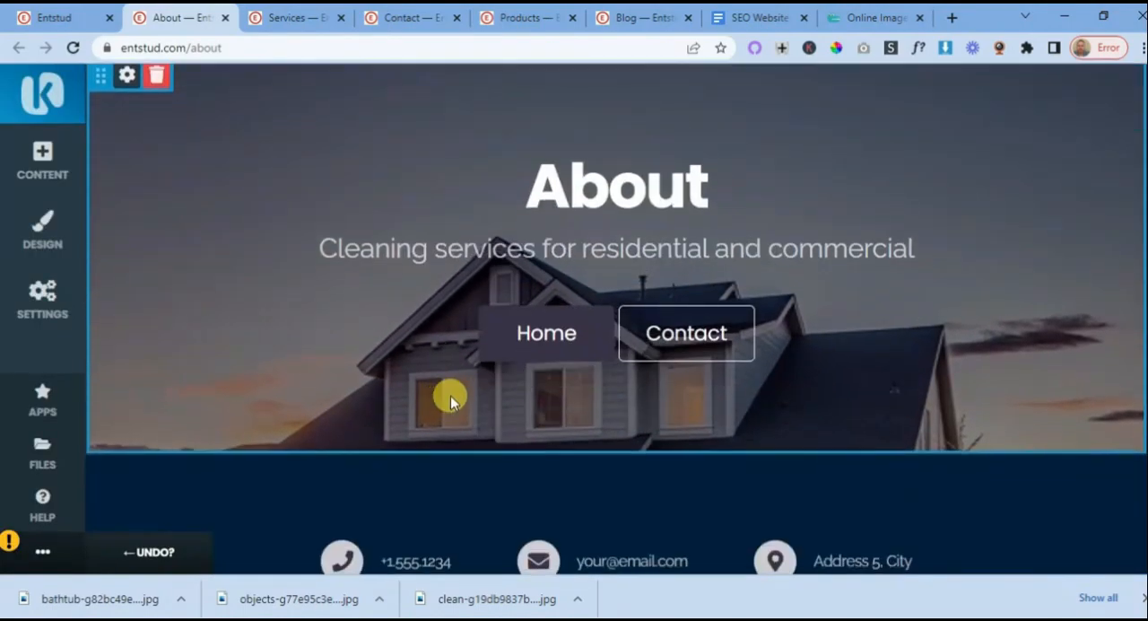
{"action": "scroll", "coordinate": [453, 308], "scroll_direction": "up", "scroll_amount": 1}
{"action": "scroll", "coordinate": [452, 309], "scroll_direction": "up", "scroll_amount": 2}
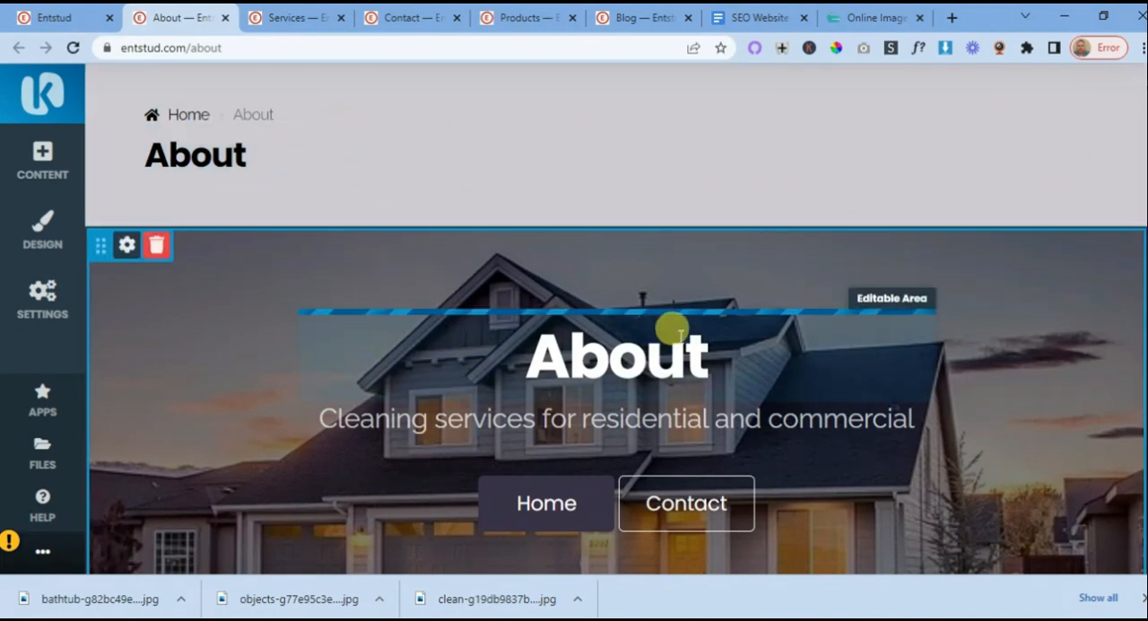
{"action": "scroll", "coordinate": [671, 328], "scroll_direction": "up", "scroll_amount": 1}
{"action": "left_click", "coordinate": [156, 169]}
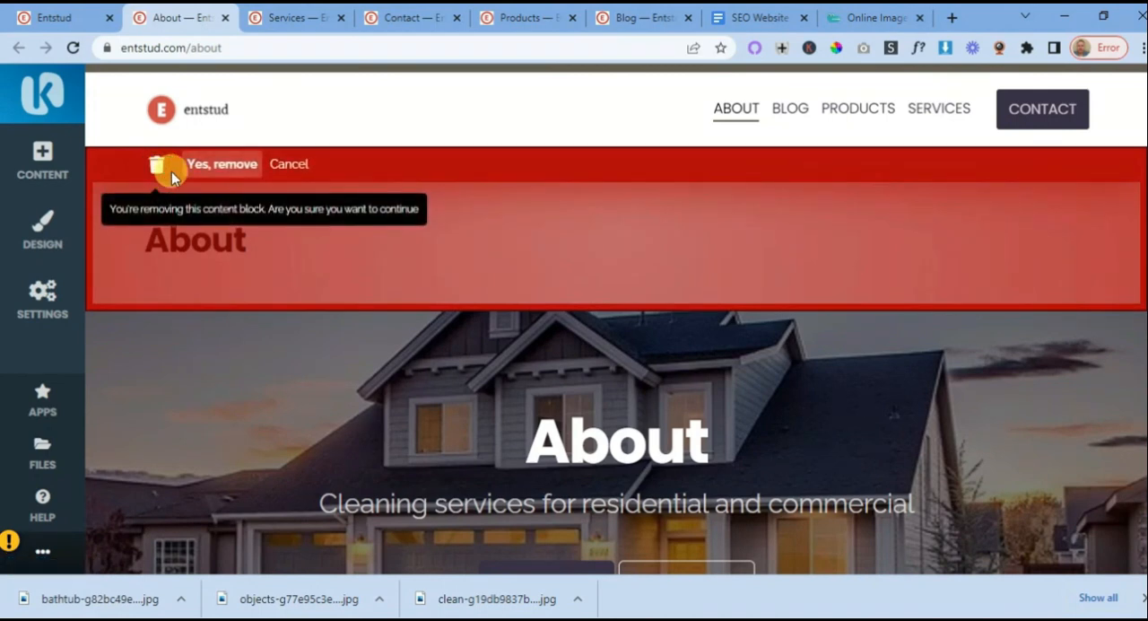
{"action": "left_click", "coordinate": [238, 173]}
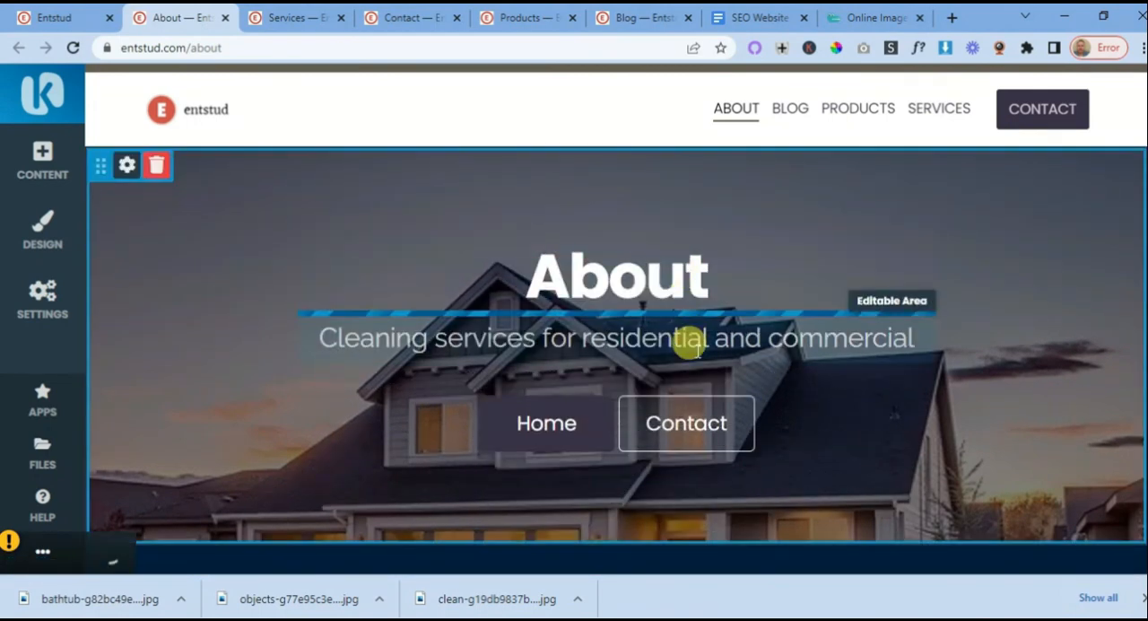
- Remove the breadcrumb header block from the top of the Services page
{"action": "left_click", "coordinate": [312, 20]}
{"action": "scroll", "coordinate": [358, 249], "scroll_direction": "up", "scroll_amount": 7}
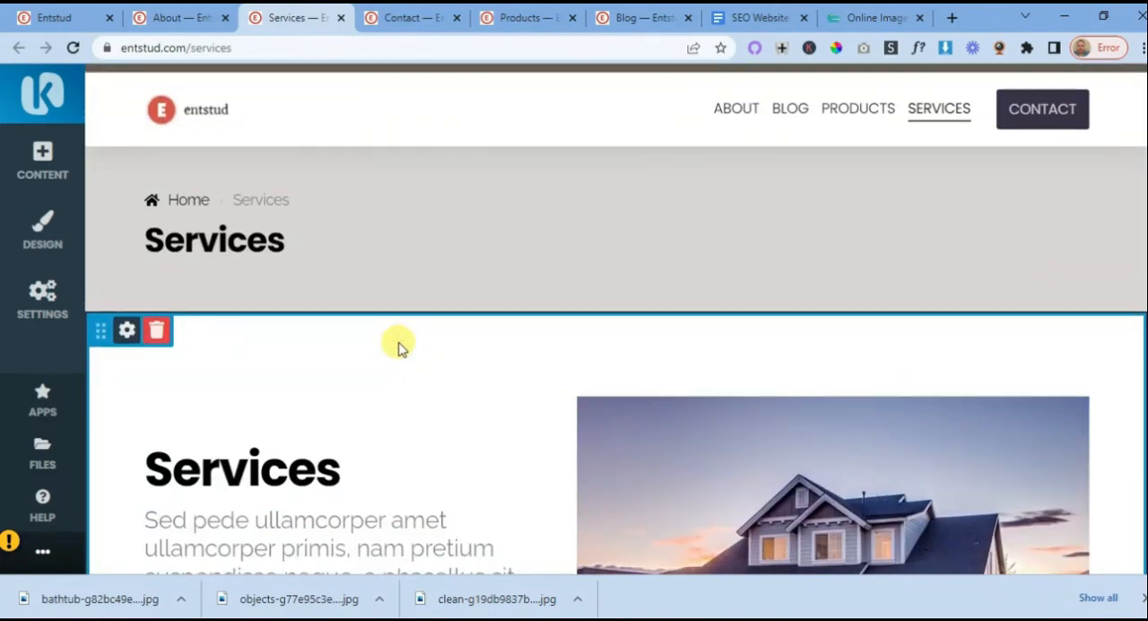
{"action": "scroll", "coordinate": [397, 341], "scroll_direction": "down", "scroll_amount": 3}
{"action": "scroll", "coordinate": [385, 418], "scroll_direction": "up", "scroll_amount": 3}
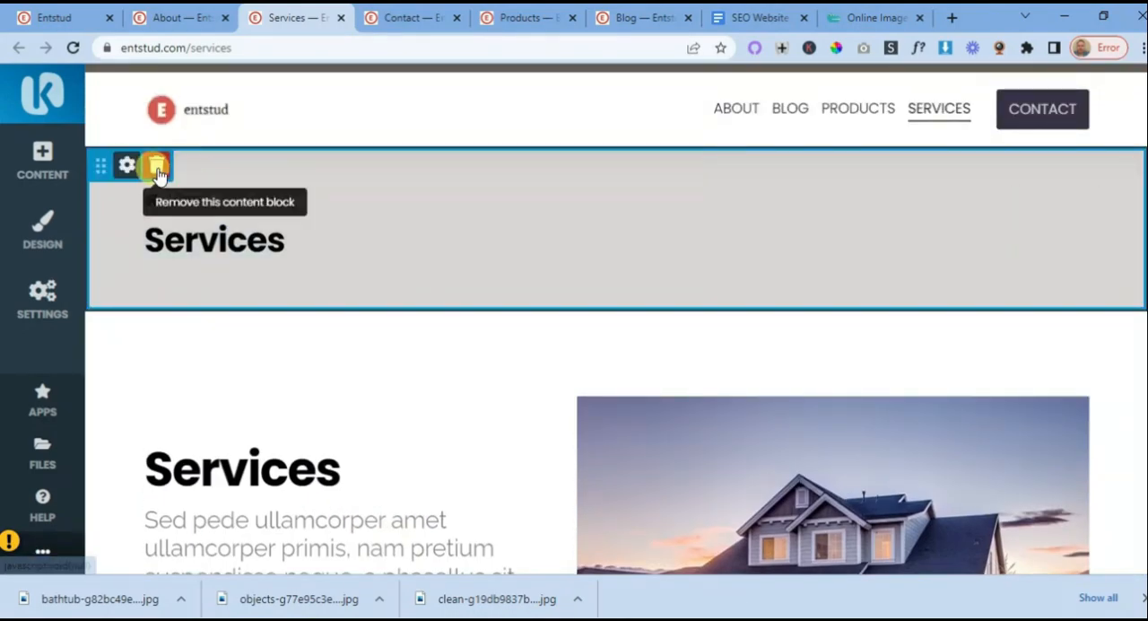
{"action": "left_click", "coordinate": [158, 168]}
{"action": "left_click", "coordinate": [218, 165]}
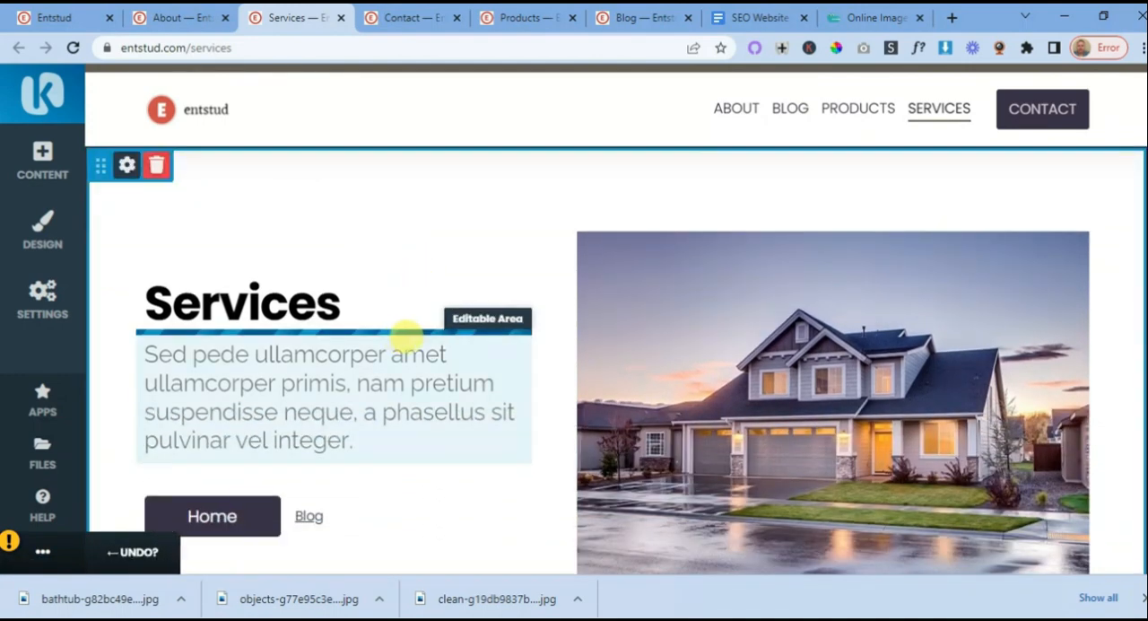
- Remove the breadcrumb header block from the top of the Products page
{"action": "left_click", "coordinate": [533, 22]}
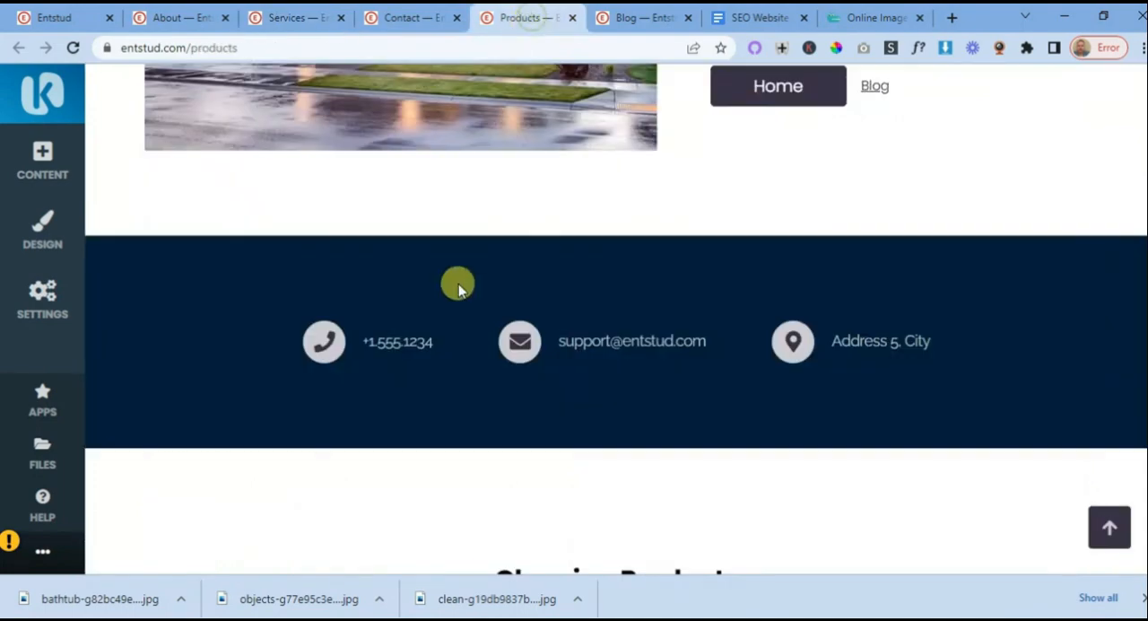
{"action": "scroll", "coordinate": [454, 332], "scroll_direction": "up", "scroll_amount": 10}
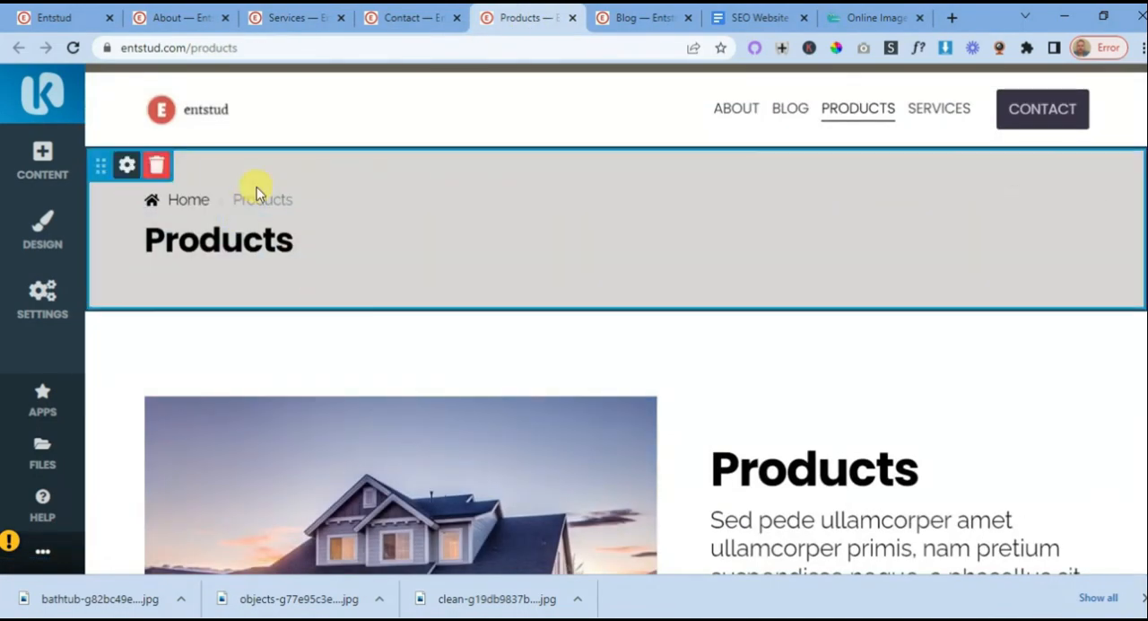
{"action": "left_click", "coordinate": [158, 166]}
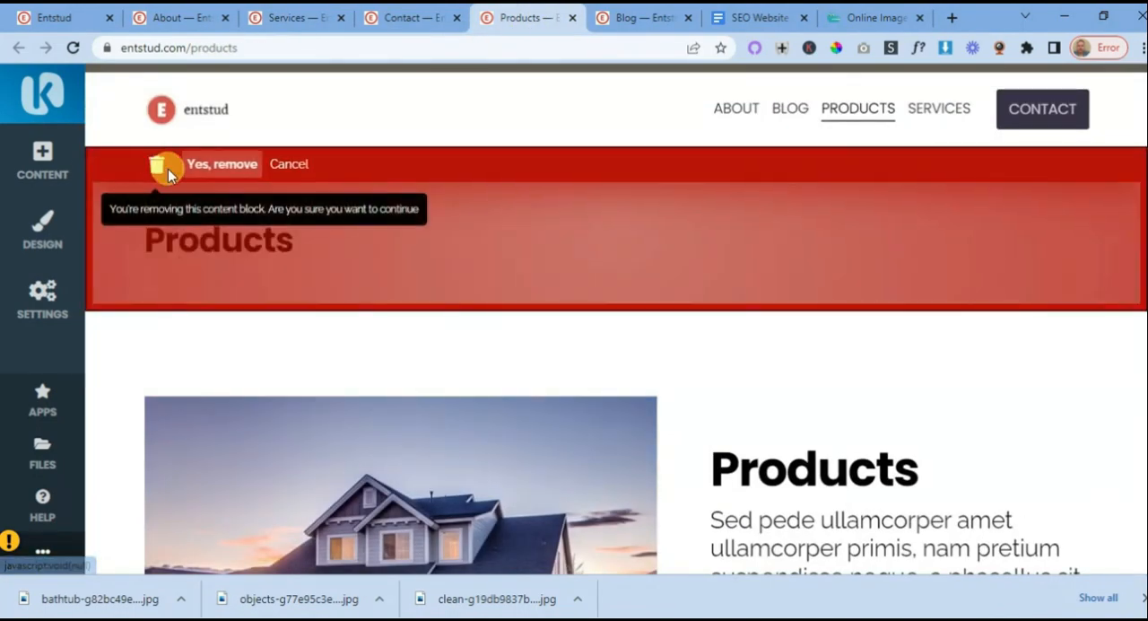
{"action": "left_click", "coordinate": [222, 164]}
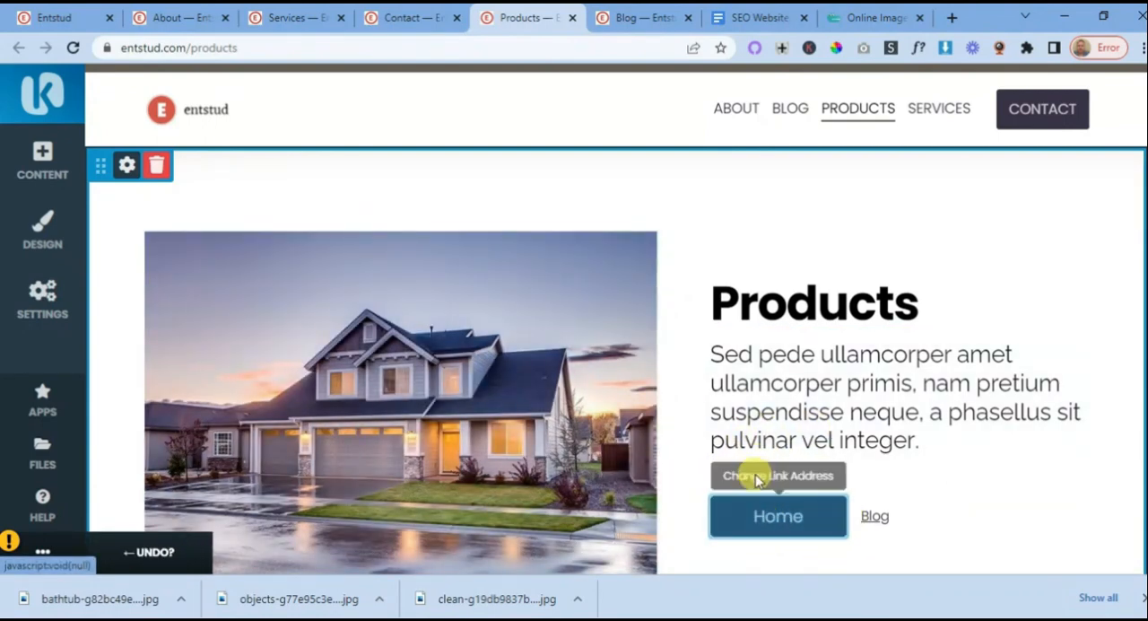
{"action": "scroll", "coordinate": [789, 449], "scroll_direction": "down", "scroll_amount": 2}
{"action": "scroll", "coordinate": [804, 352], "scroll_direction": "up", "scroll_amount": 2}
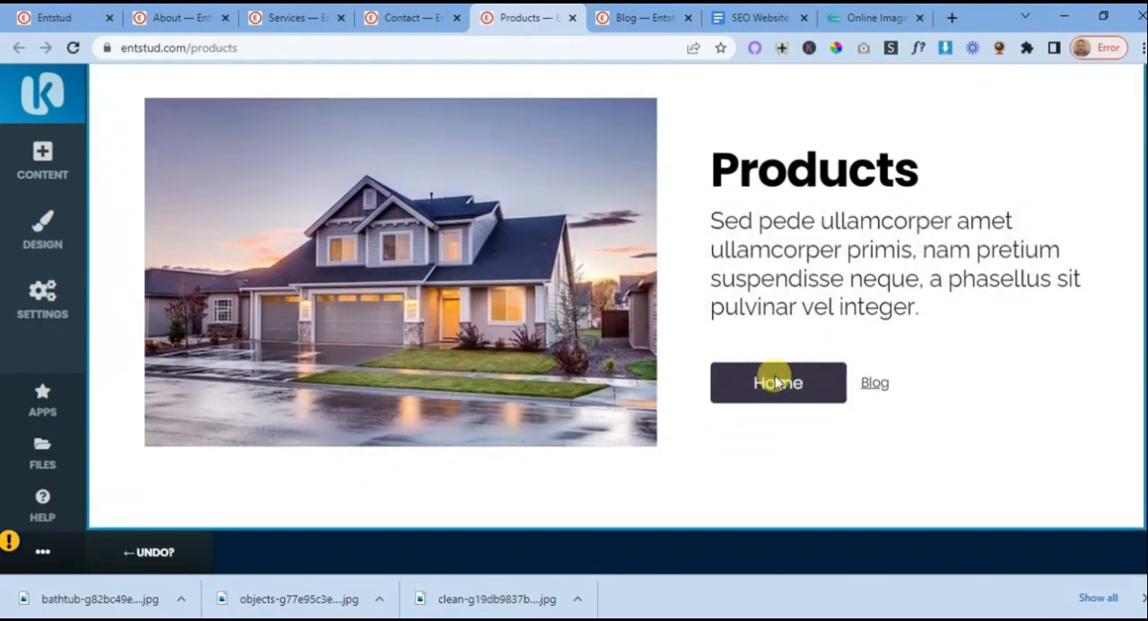
- Check the Blog page's top area and post list against the Products page
{"action": "left_click", "coordinate": [647, 18]}
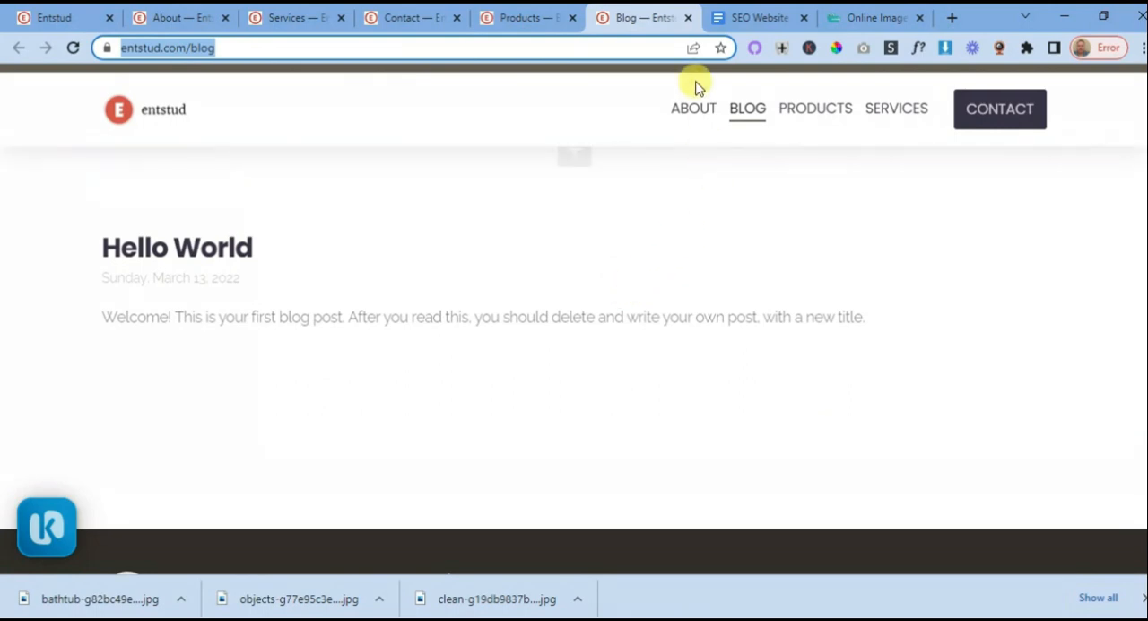
{"action": "left_click", "coordinate": [532, 20]}
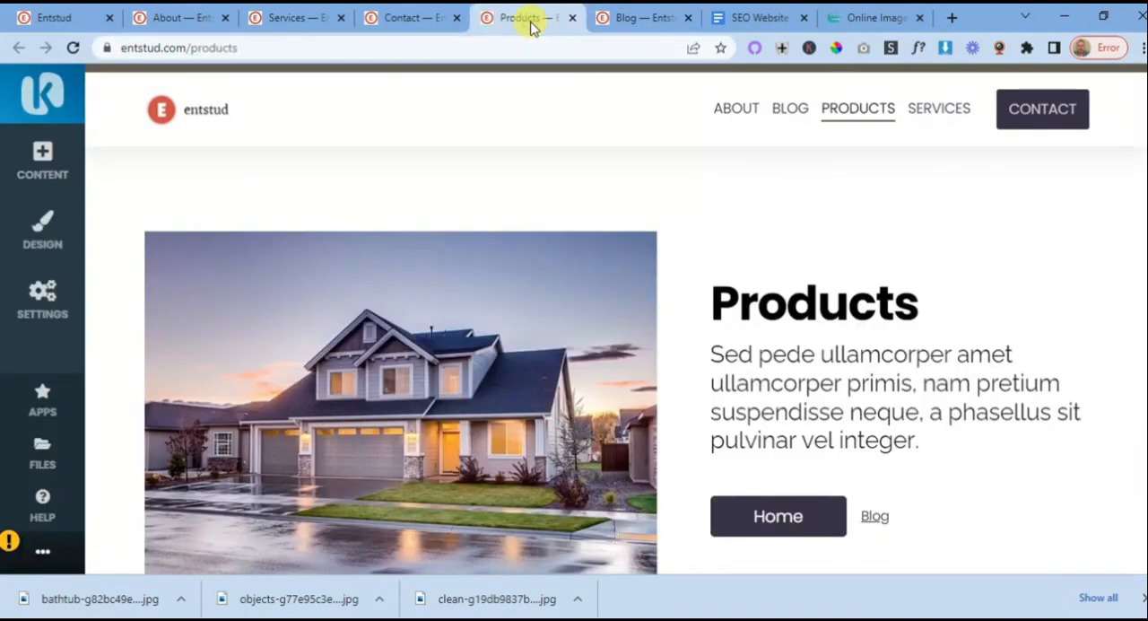
{"action": "left_click", "coordinate": [647, 19]}
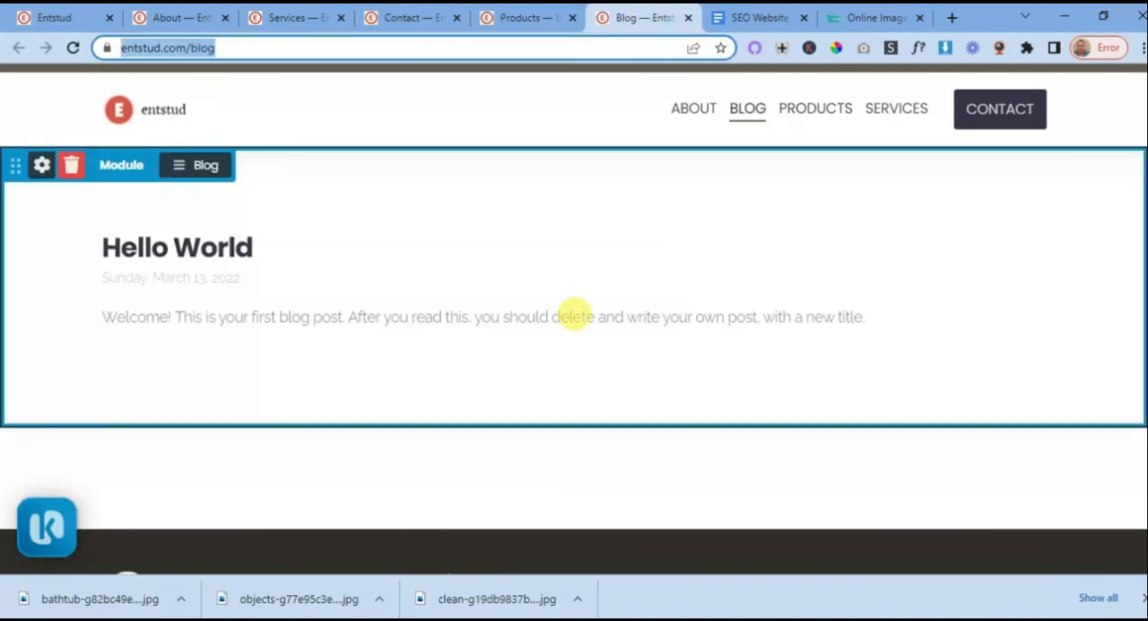
{"action": "scroll", "coordinate": [599, 308], "scroll_direction": "down", "scroll_amount": 3}
{"action": "scroll", "coordinate": [610, 310], "scroll_direction": "up", "scroll_amount": 3}
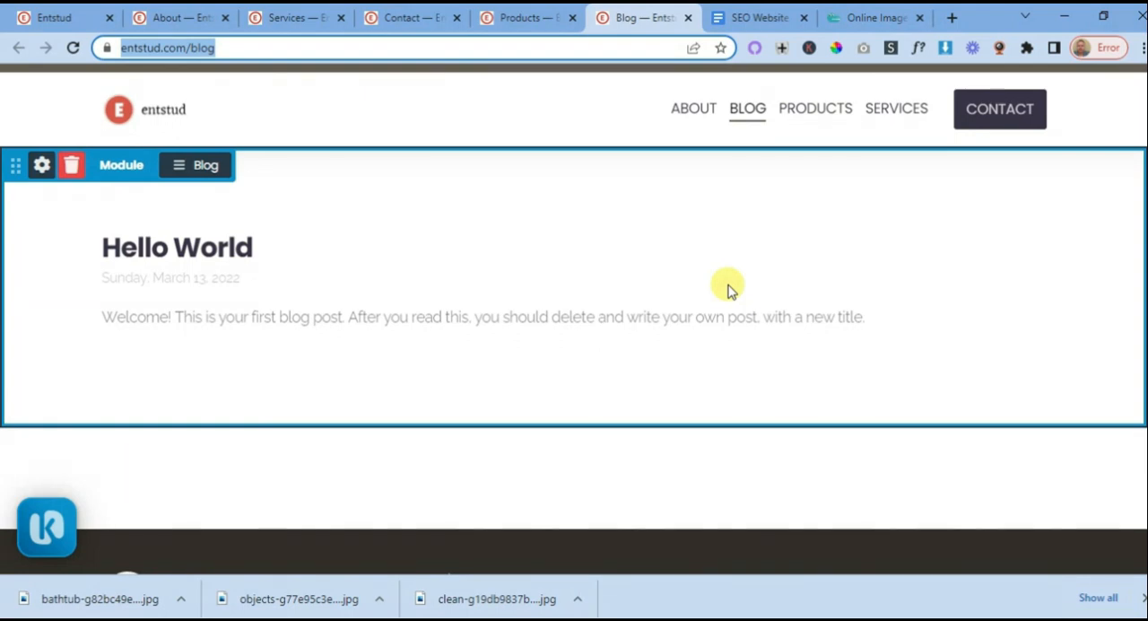
- Open the Contact page and review its contact form and the address block beside it
{"action": "left_click", "coordinate": [296, 25]}
{"action": "left_click", "coordinate": [184, 18]}
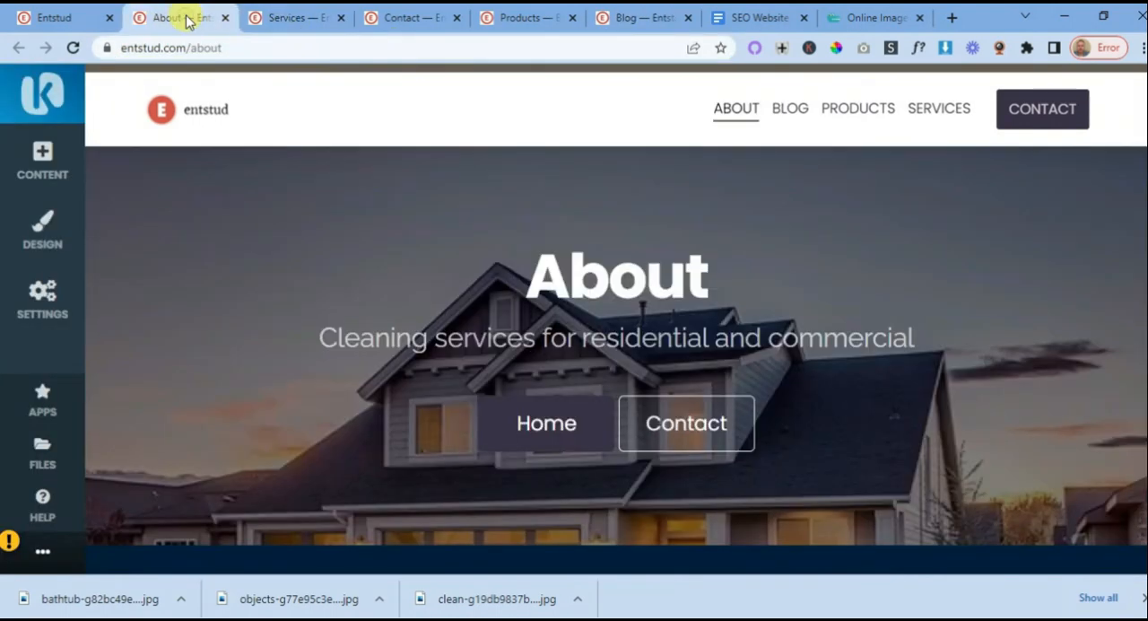
{"action": "left_click", "coordinate": [402, 18]}
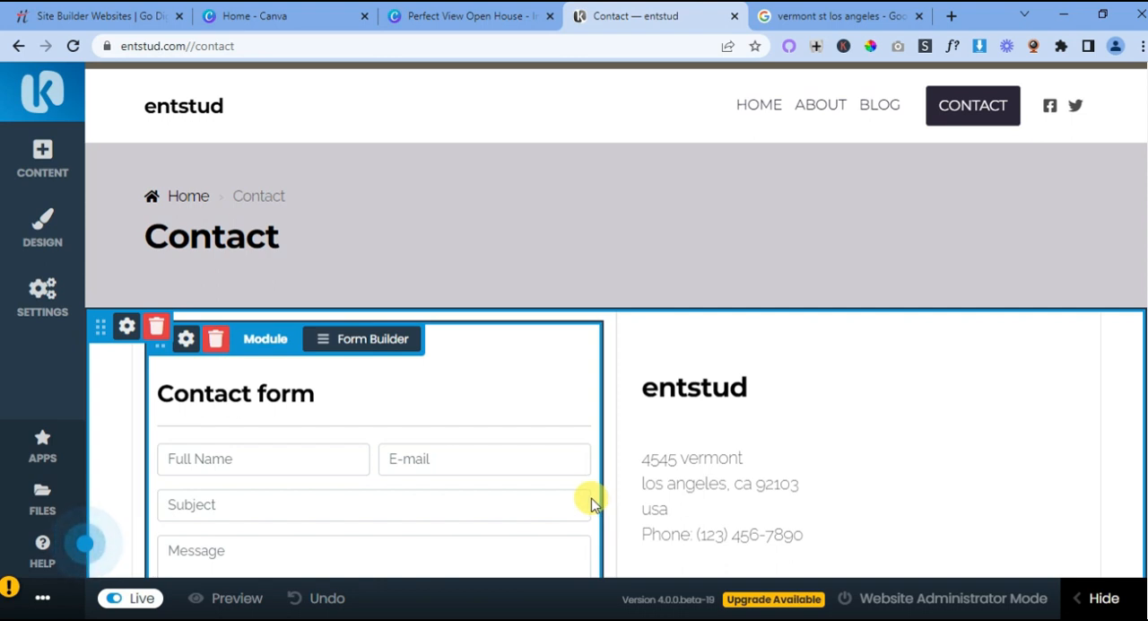
{"action": "scroll", "coordinate": [566, 469], "scroll_direction": "down", "scroll_amount": 2}
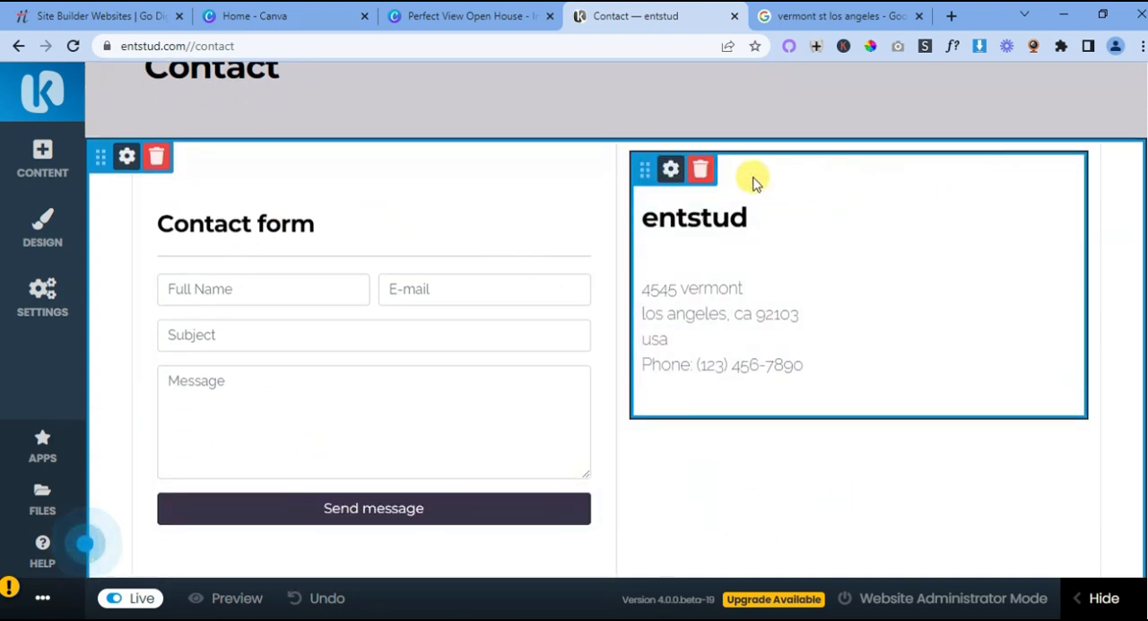
- Examine the location map on the Contact page and compare it with the address block beside the form
{"action": "scroll", "coordinate": [776, 425], "scroll_direction": "down", "scroll_amount": 4}
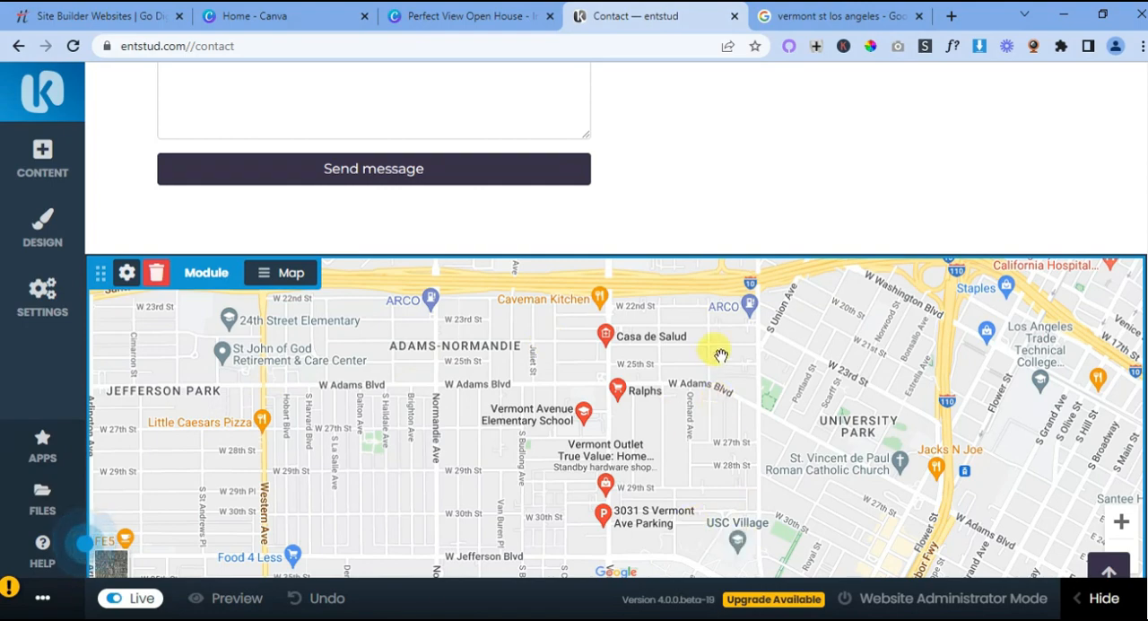
{"action": "scroll", "coordinate": [769, 427], "scroll_direction": "down", "scroll_amount": 1}
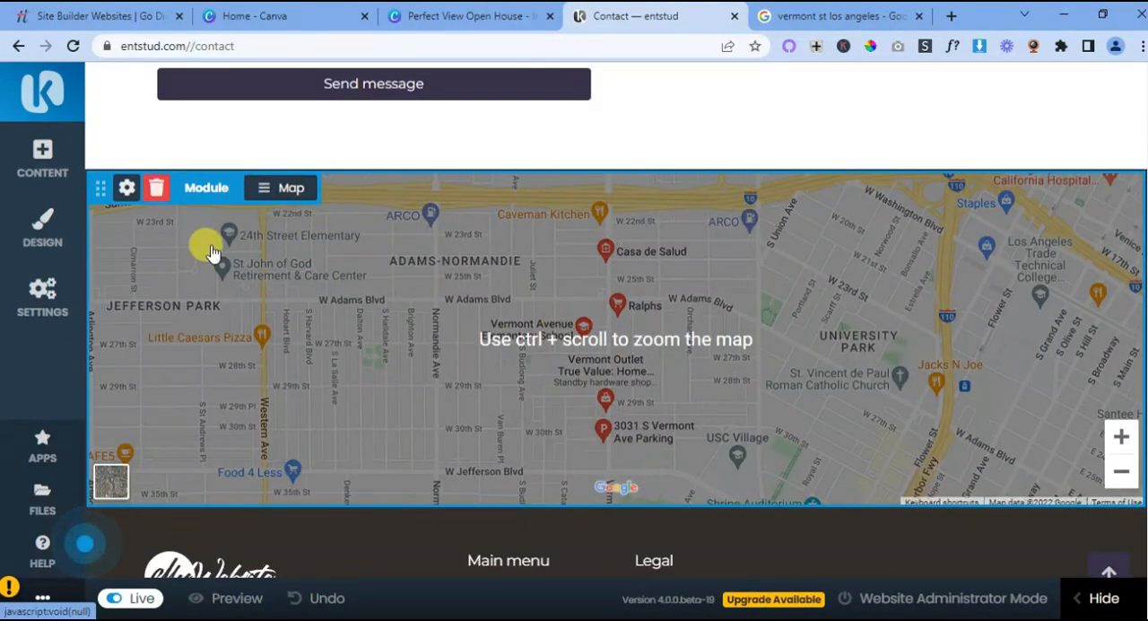
{"action": "scroll", "coordinate": [763, 445], "scroll_direction": "up", "scroll_amount": 5}
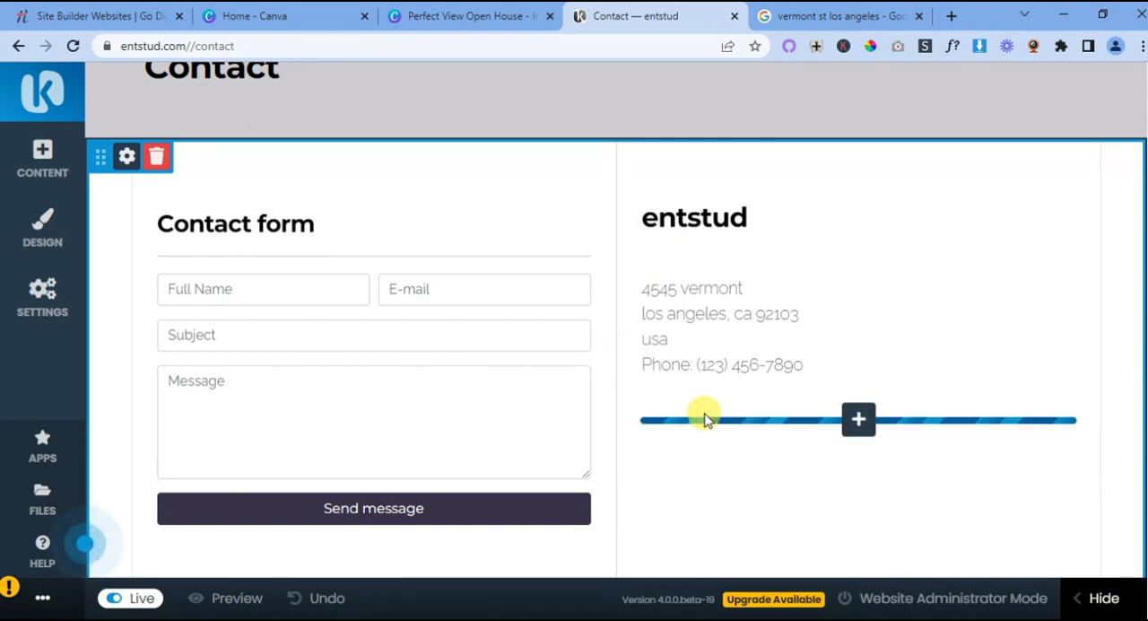
{"action": "scroll", "coordinate": [767, 432], "scroll_direction": "down", "scroll_amount": 5}
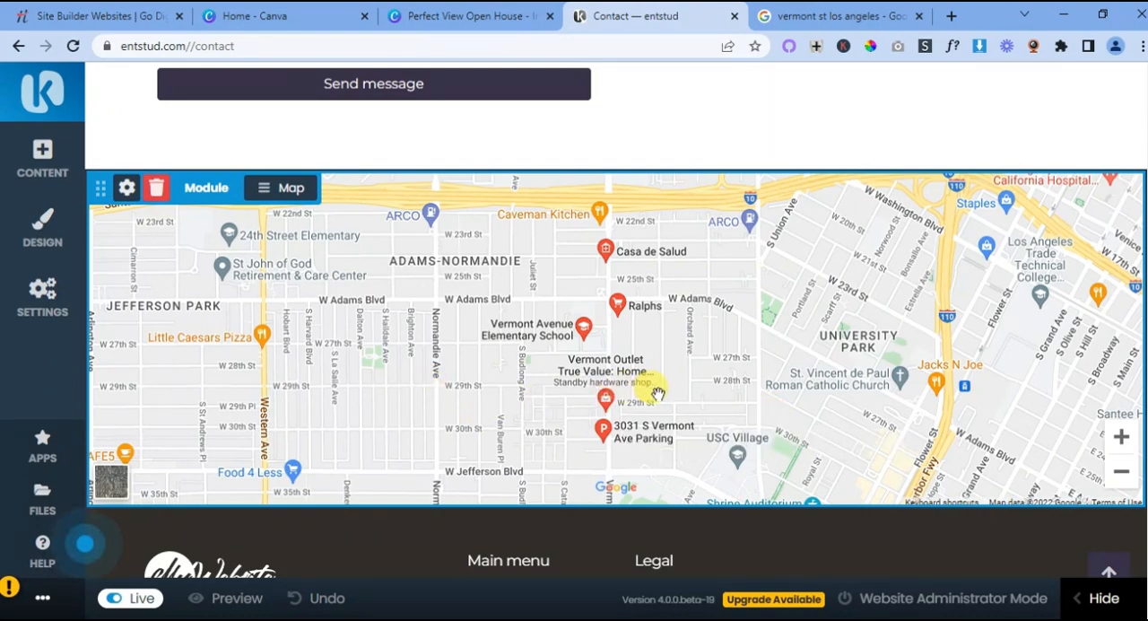
{"action": "scroll", "coordinate": [657, 393], "scroll_direction": "up", "scroll_amount": 1}
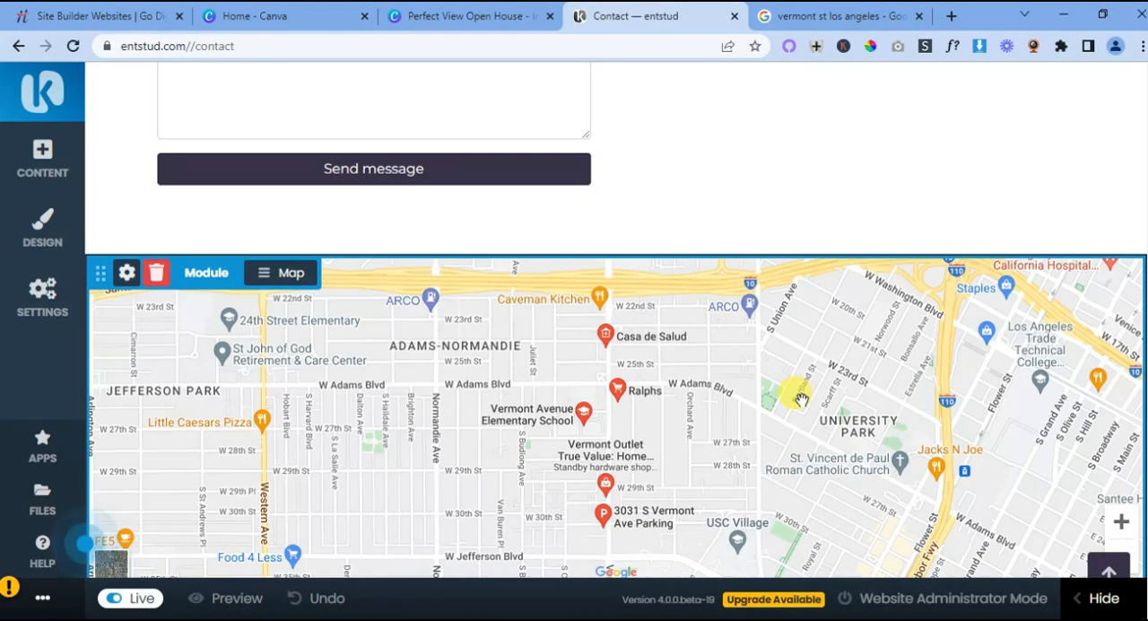
{"action": "scroll", "coordinate": [801, 398], "scroll_direction": "up", "scroll_amount": 3}
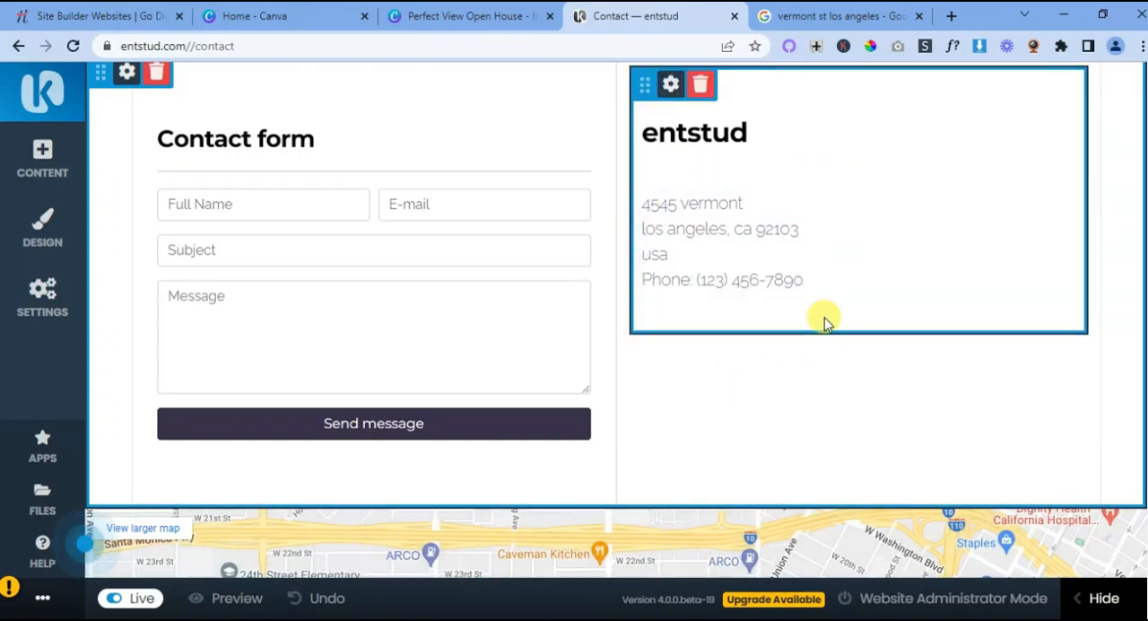
{"action": "scroll", "coordinate": [824, 323], "scroll_direction": "down", "scroll_amount": 3}
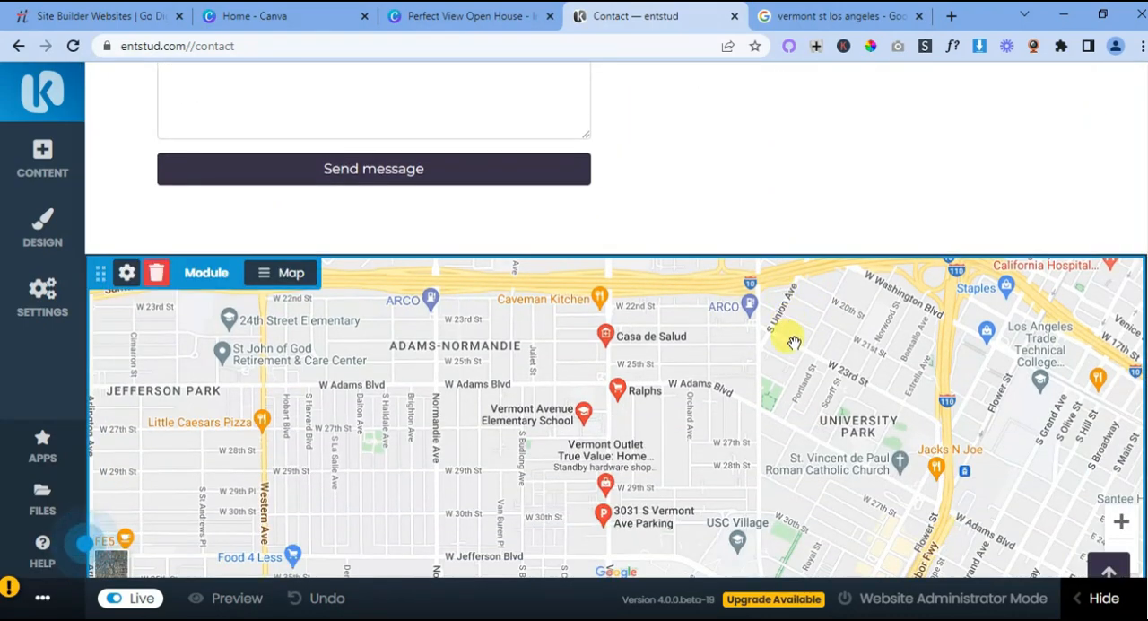
{"action": "scroll", "coordinate": [794, 342], "scroll_direction": "down", "scroll_amount": 2}
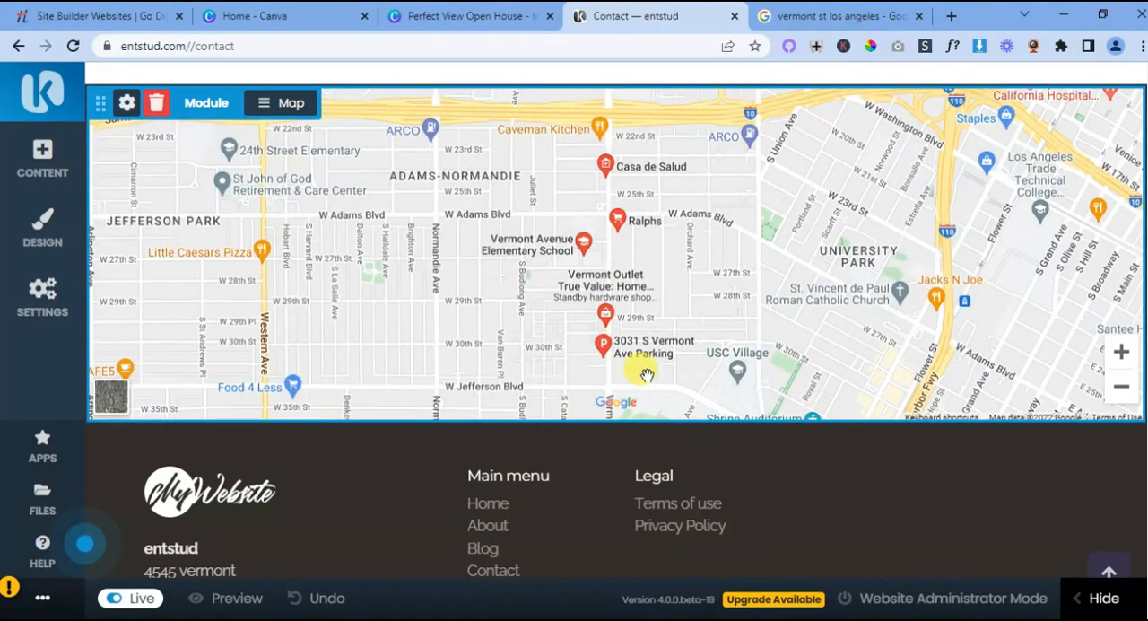
{"action": "scroll", "coordinate": [646, 368], "scroll_direction": "up", "scroll_amount": 1}
{"action": "scroll", "coordinate": [646, 372], "scroll_direction": "up", "scroll_amount": 4}
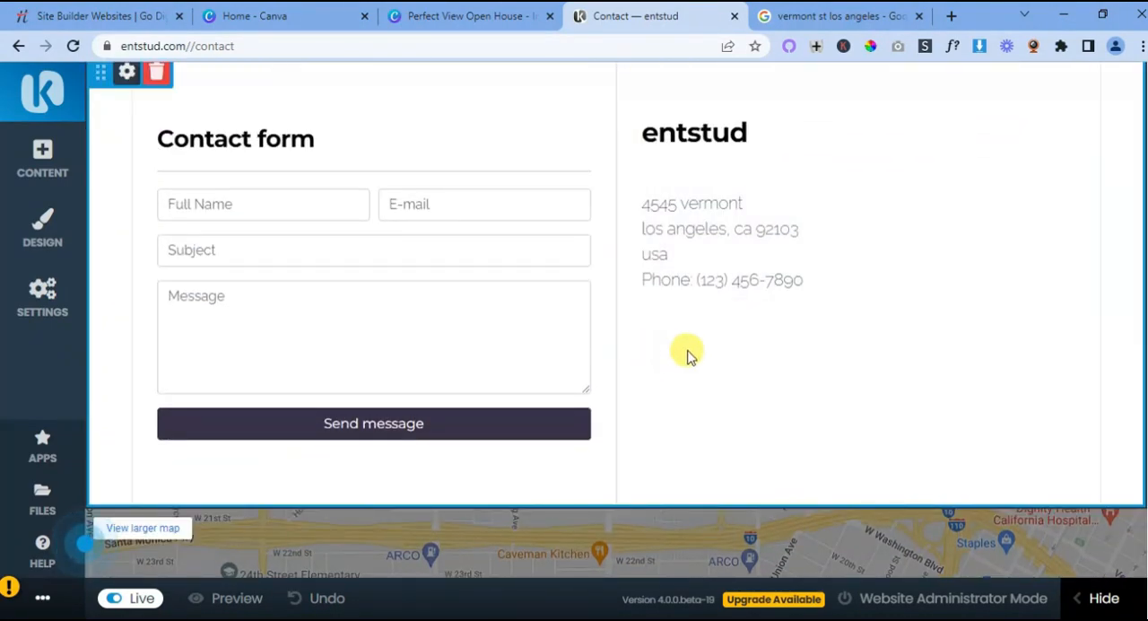
- Look up a listed street address in the Google results and enter it as the street address in the website's contact information
{"action": "left_click", "coordinate": [795, 16]}
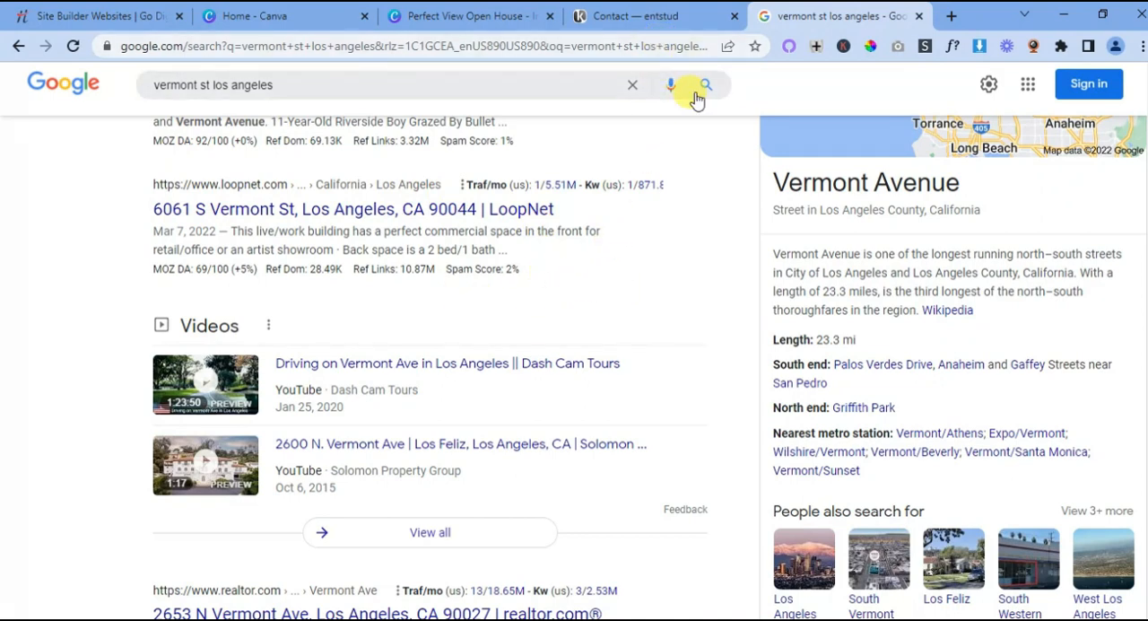
{"action": "left_click", "coordinate": [670, 25]}
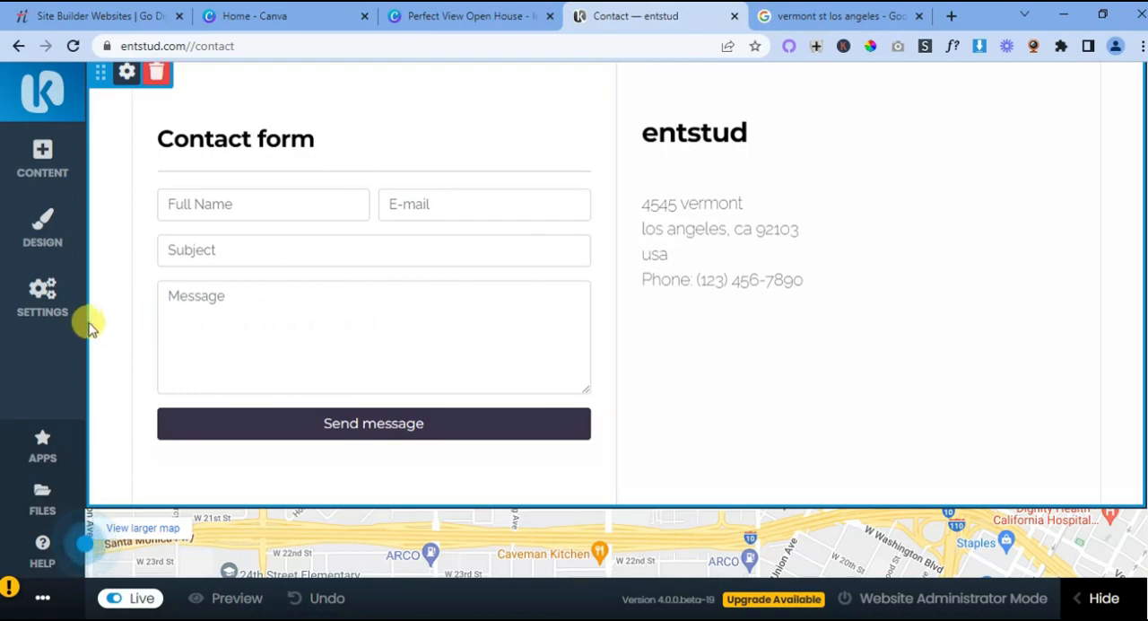
{"action": "left_click", "coordinate": [864, 20]}
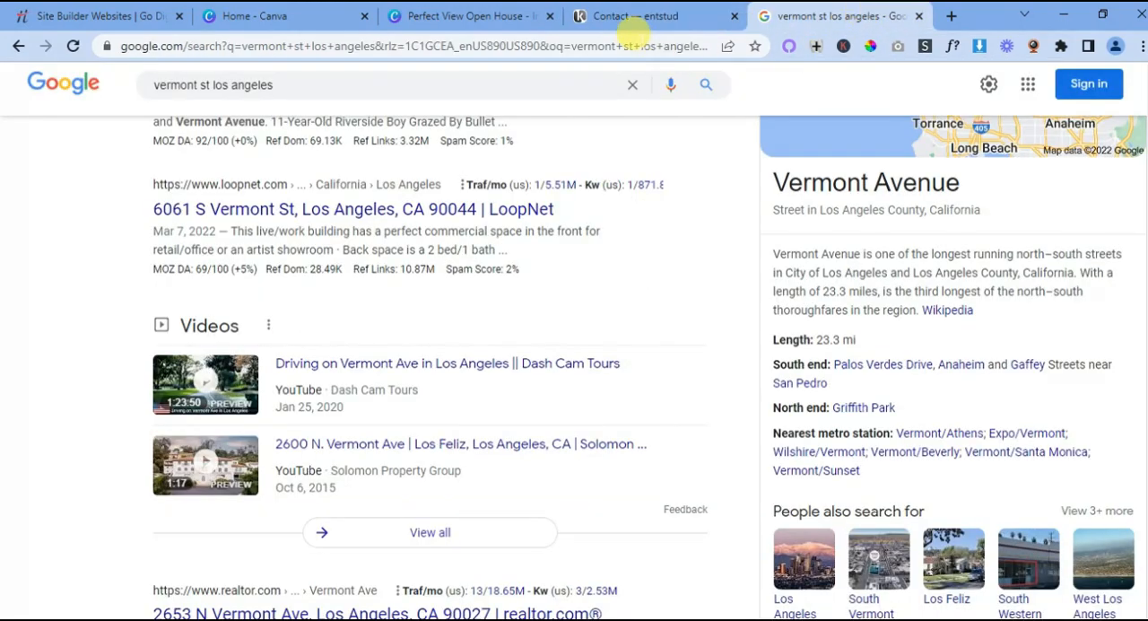
{"action": "left_click", "coordinate": [628, 18]}
{"action": "left_click", "coordinate": [37, 316]}
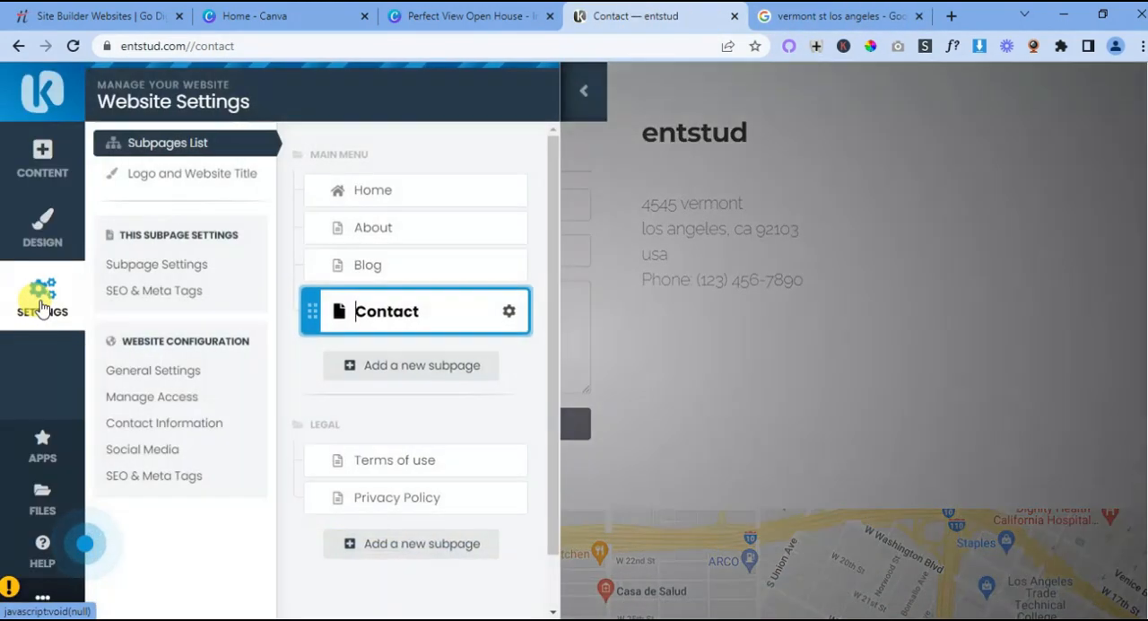
{"action": "left_click", "coordinate": [166, 426]}
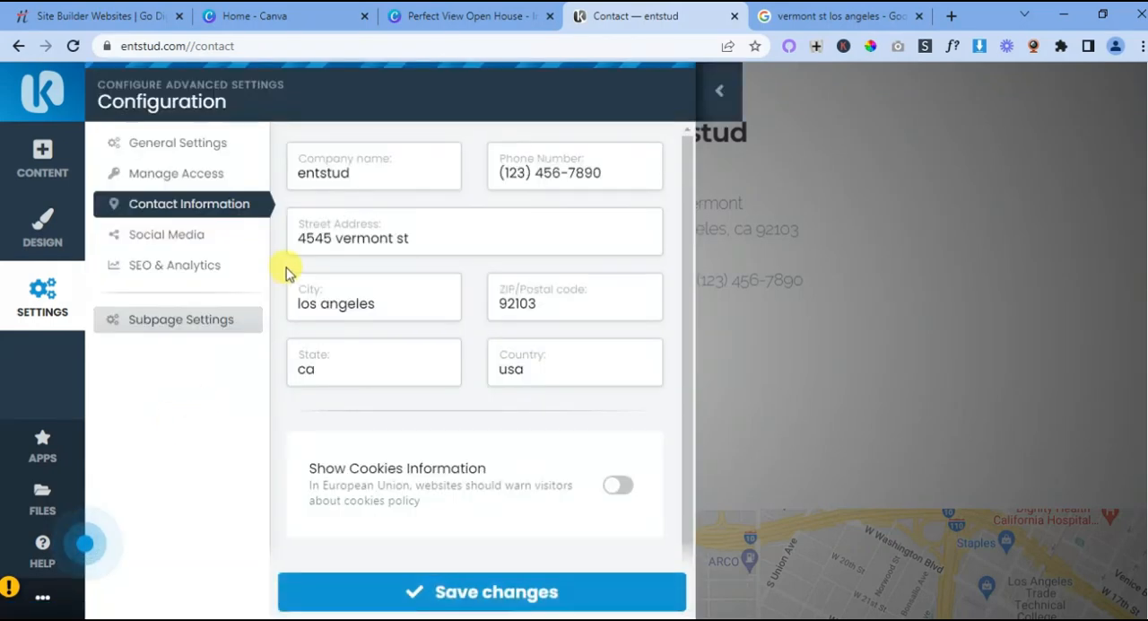
{"action": "left_click", "coordinate": [320, 235]}
{"action": "left_click_drag", "start_coordinate": [332, 237], "coordinate": [298, 237]}
{"action": "type", "text": "6061 vermont st s"}
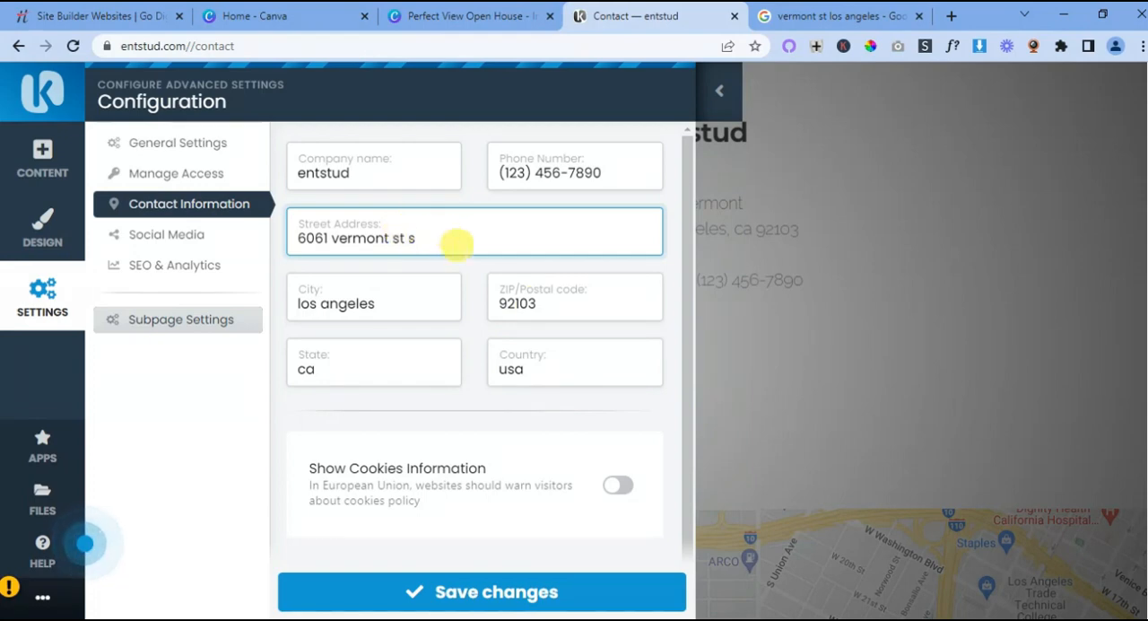
- Replace the ZIP/postal code with the one from the Google listing and save the contact information
{"action": "left_click_drag", "start_coordinate": [532, 303], "coordinate": [487, 305]}
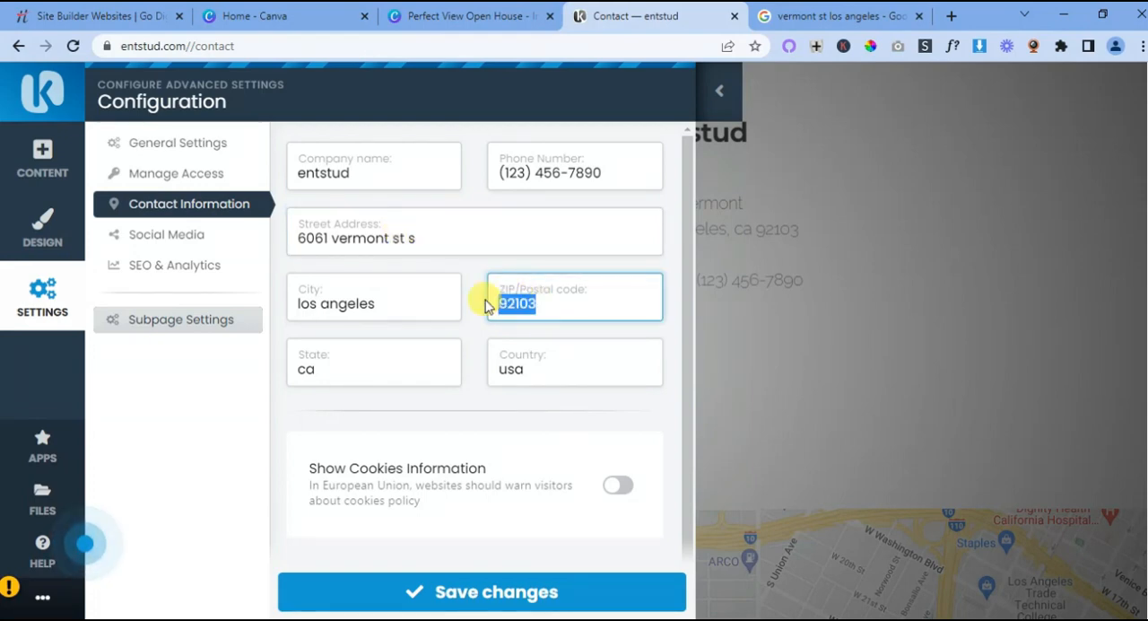
{"action": "left_click", "coordinate": [841, 17]}
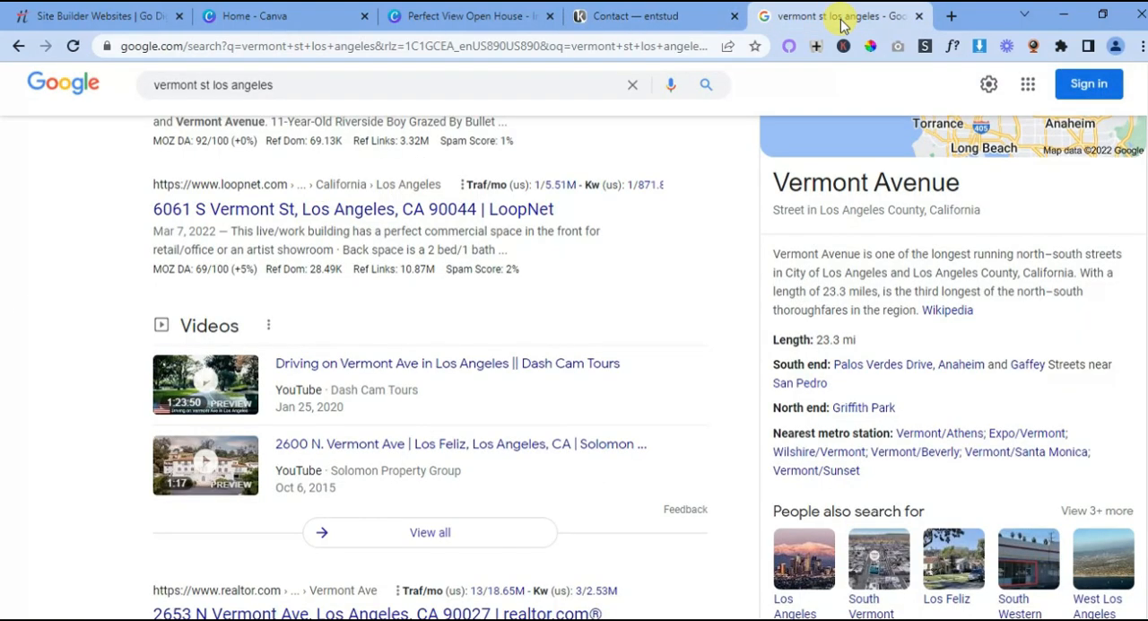
{"action": "left_click", "coordinate": [666, 18]}
{"action": "left_click", "coordinate": [536, 302]}
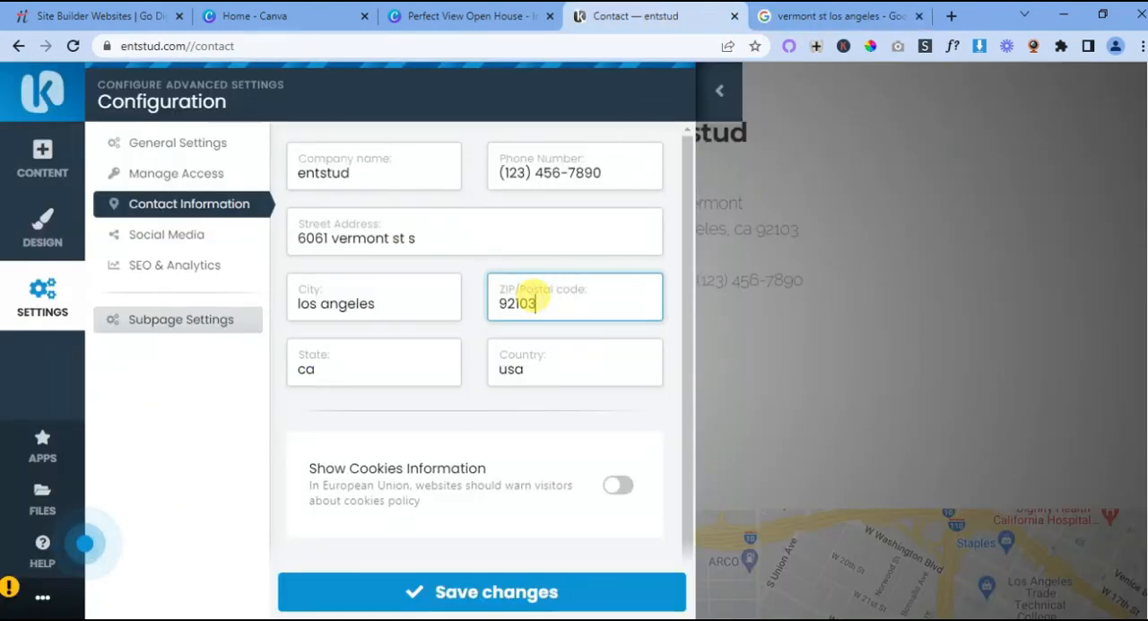
{"action": "key", "text": "BackSpace"}
{"action": "key", "text": "BackSpace"}
{"action": "type", "text": "00"}
{"action": "left_click", "coordinate": [861, 16]}
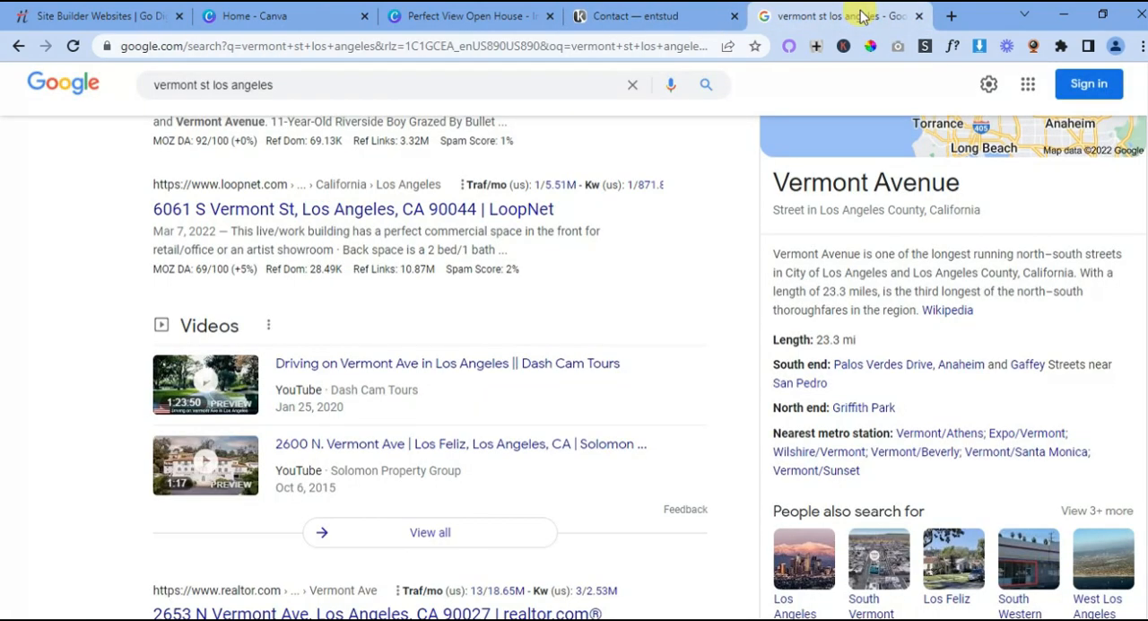
{"action": "left_click", "coordinate": [663, 16]}
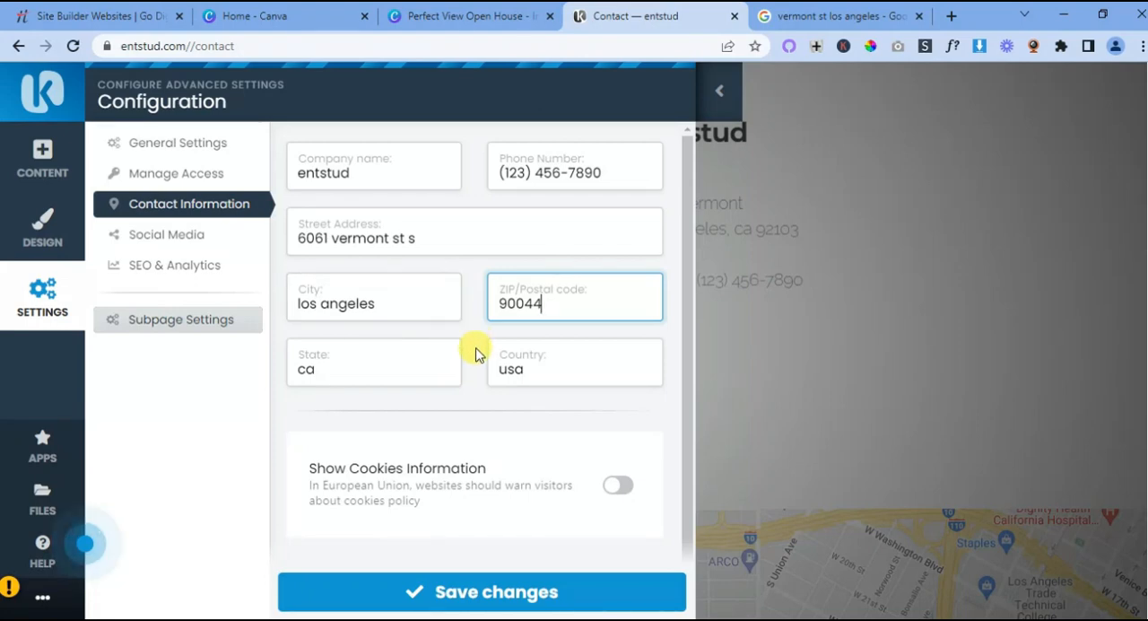
{"action": "scroll", "coordinate": [476, 354], "scroll_direction": "down", "scroll_amount": 1}
{"action": "left_click", "coordinate": [478, 594]}
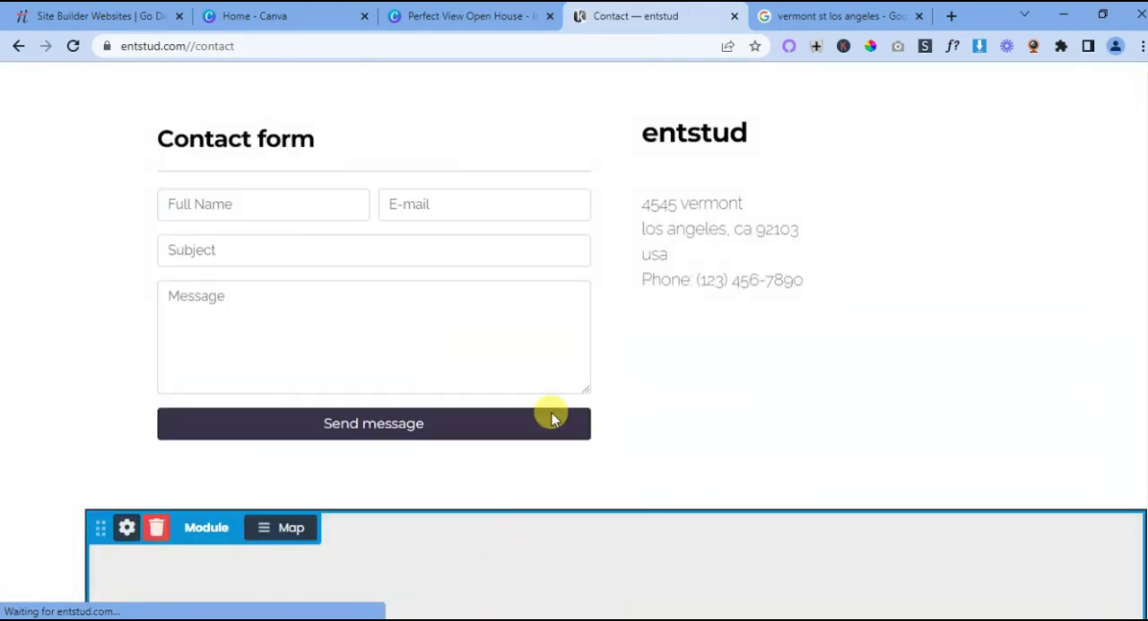
- Open the map module's Location Map configuration on the Contact page and save it
{"action": "scroll", "coordinate": [654, 320], "scroll_direction": "down", "scroll_amount": 4}
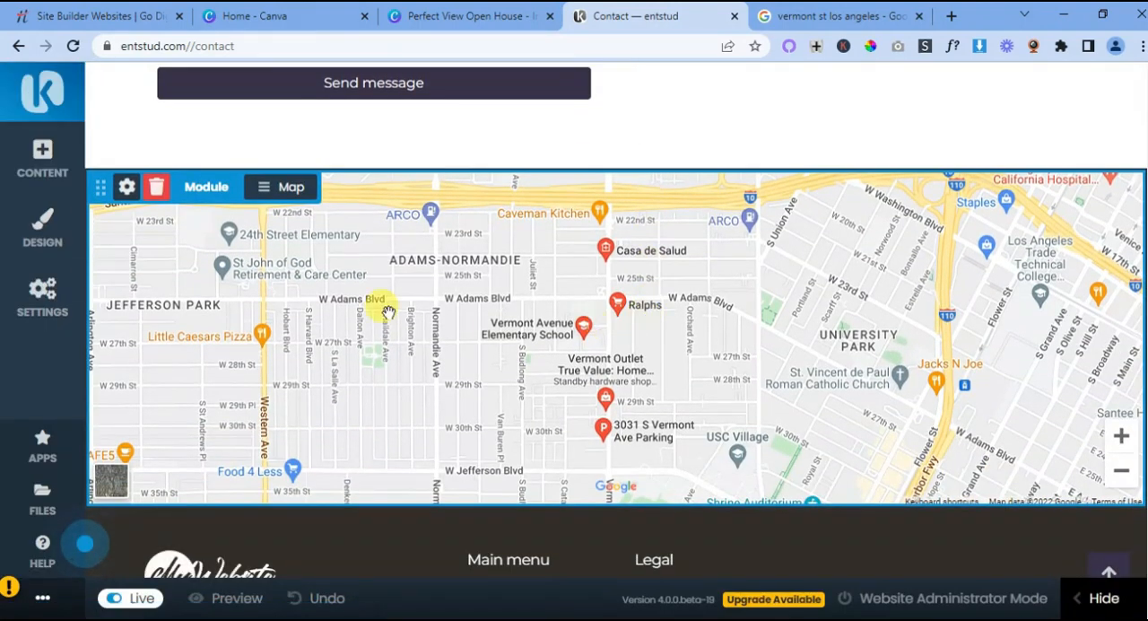
{"action": "left_click", "coordinate": [263, 188]}
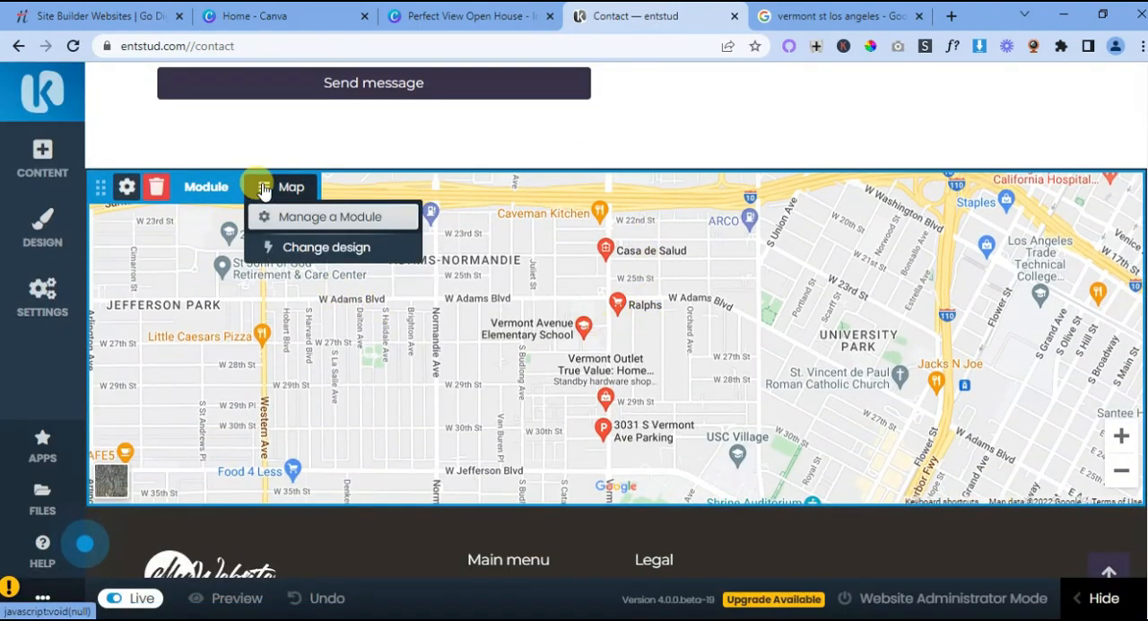
{"action": "left_click", "coordinate": [330, 218]}
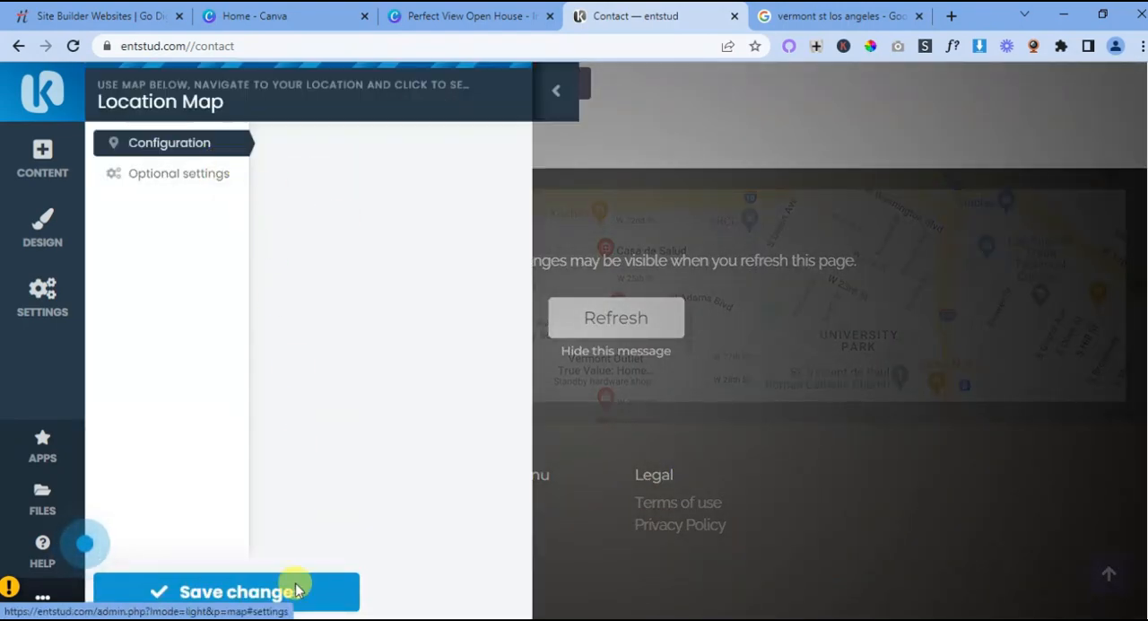
{"action": "left_click", "coordinate": [244, 590]}
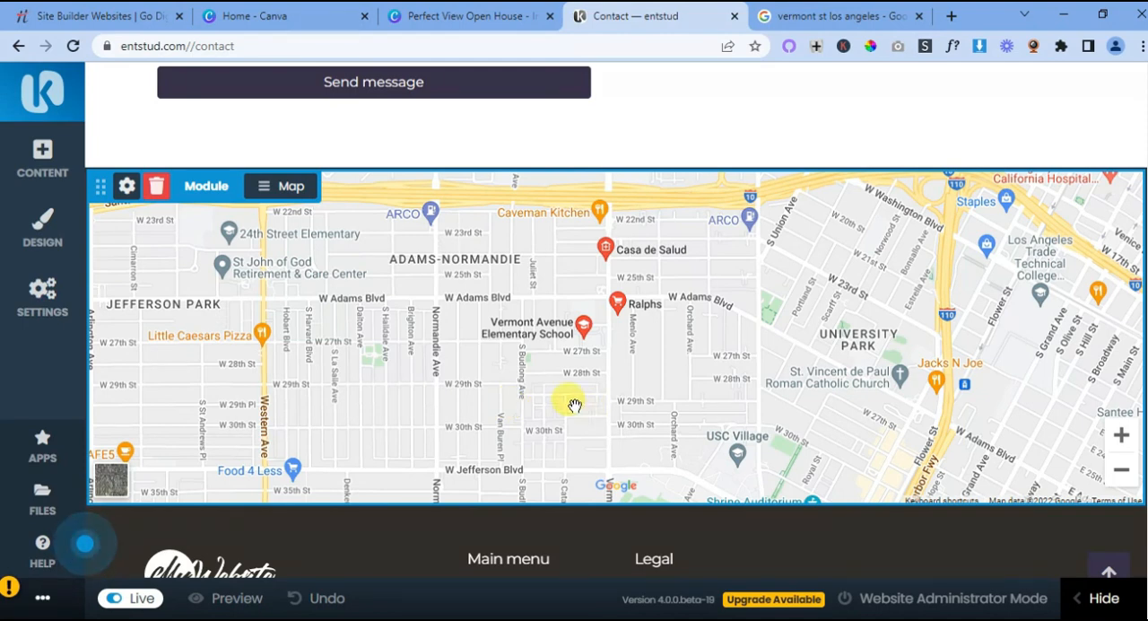
- Try the grayscale and dark designs on the Contact page's map
{"action": "left_click", "coordinate": [265, 185]}
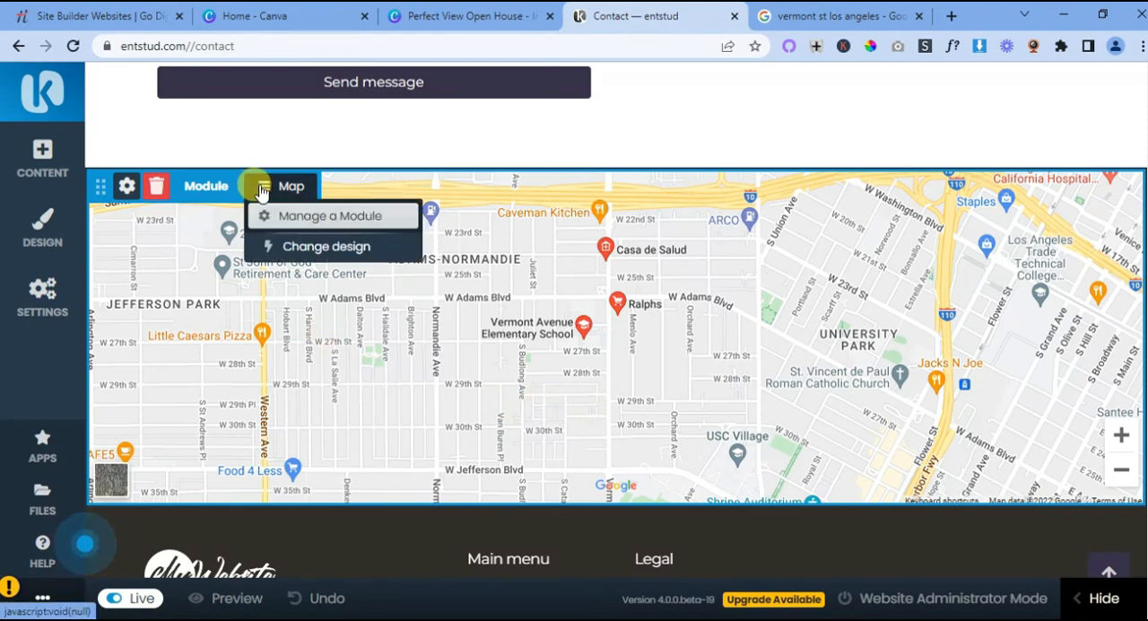
{"action": "left_click", "coordinate": [301, 247]}
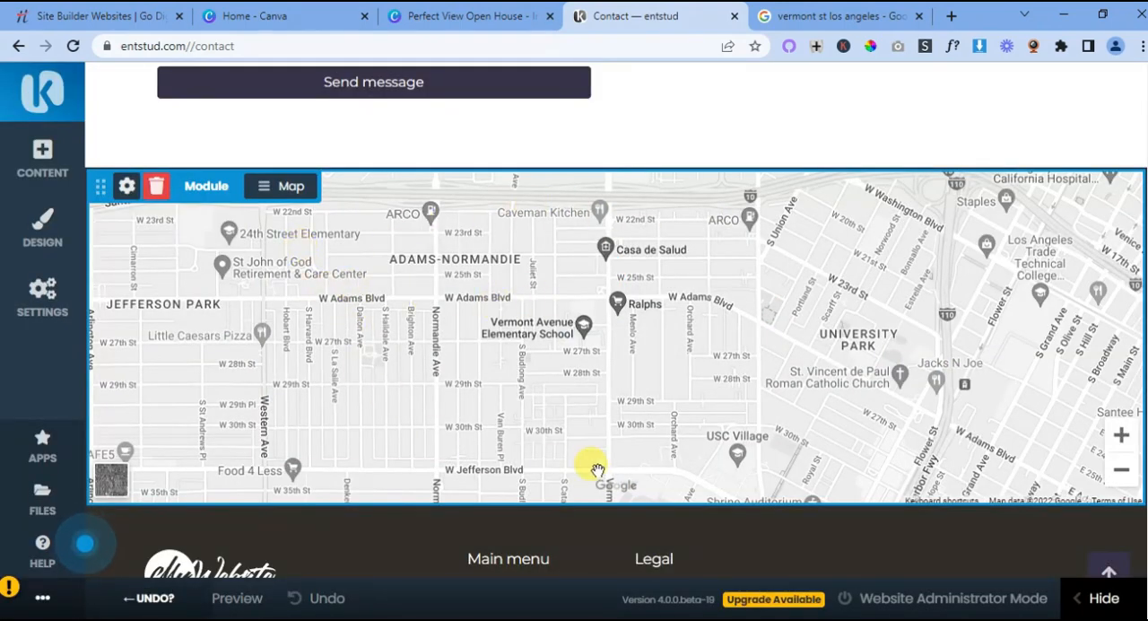
{"action": "left_click", "coordinate": [262, 185]}
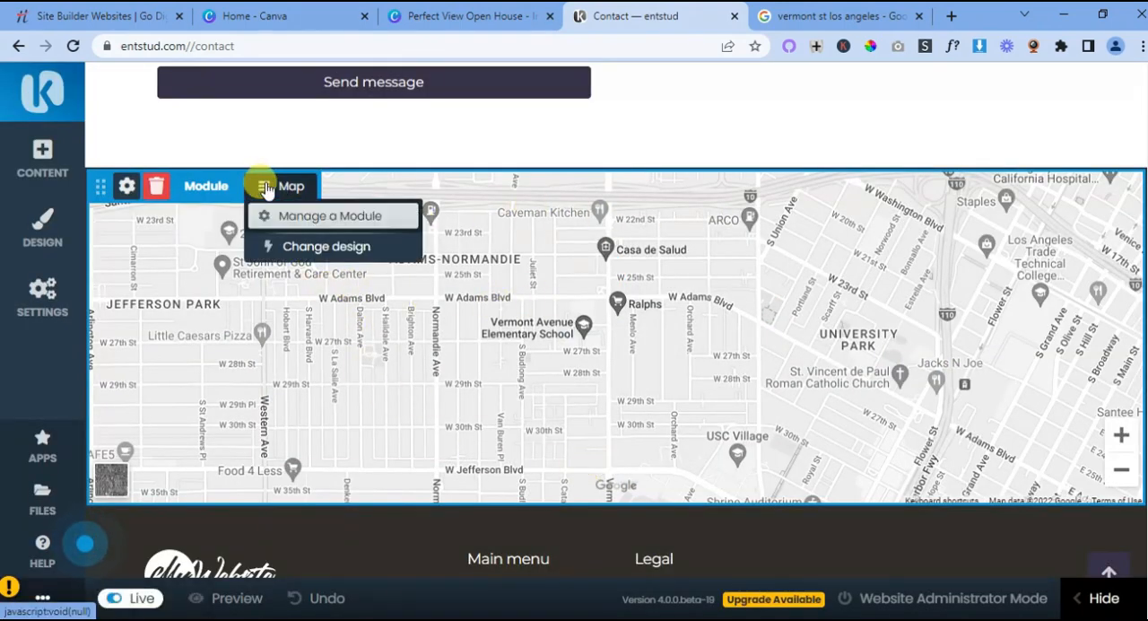
{"action": "left_click", "coordinate": [307, 249]}
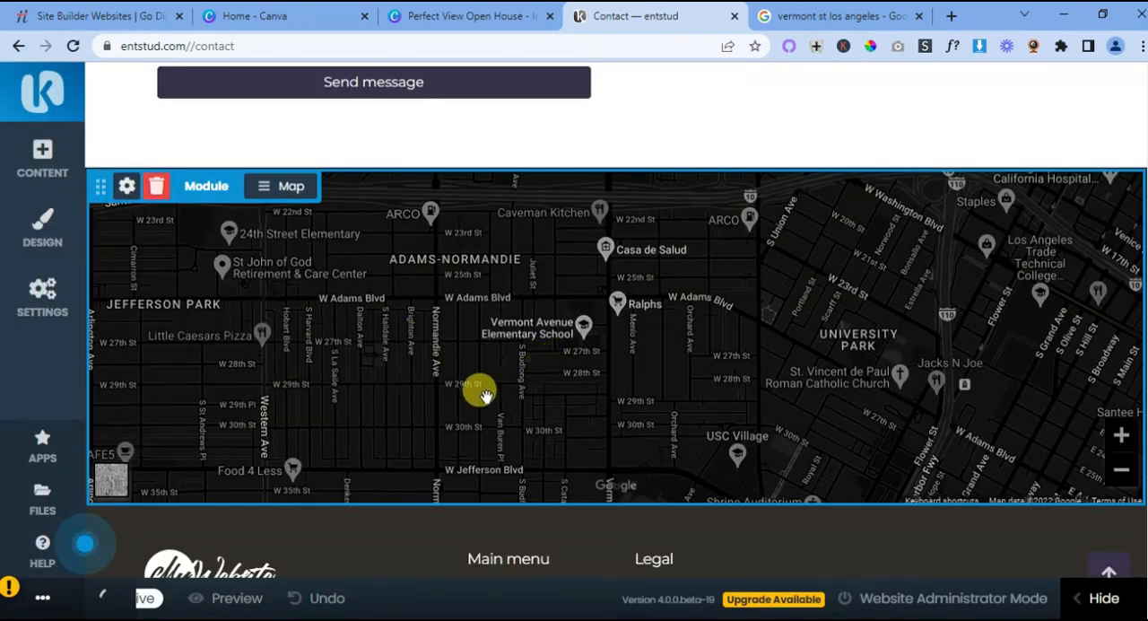
- Check the dark map's Location Map configuration and close it without saving
{"action": "left_click", "coordinate": [262, 186]}
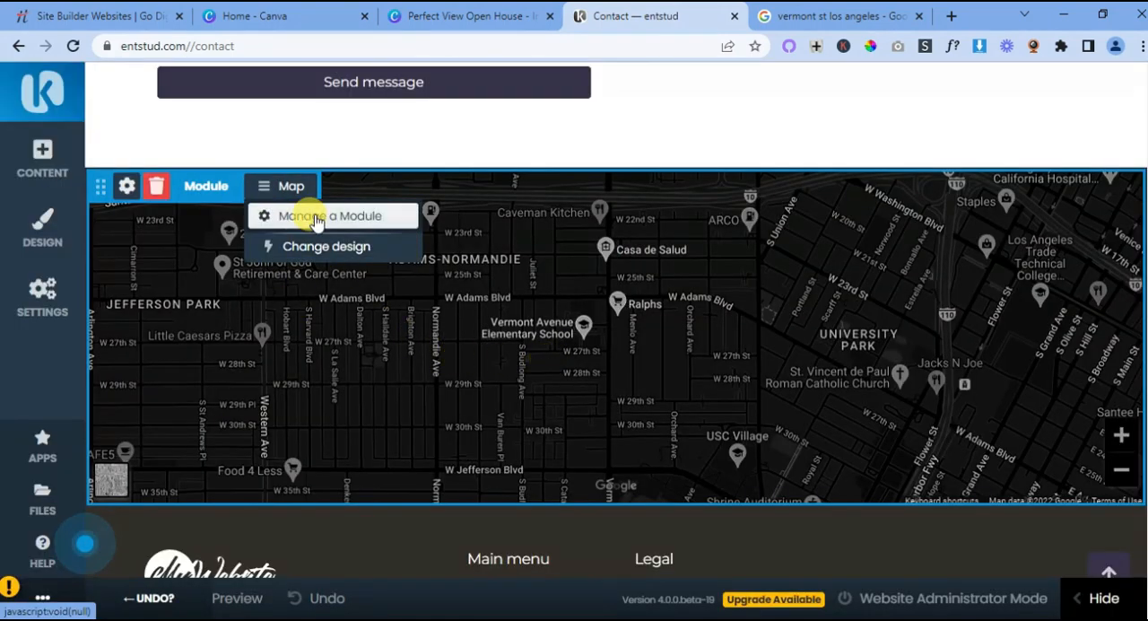
{"action": "left_click", "coordinate": [303, 215]}
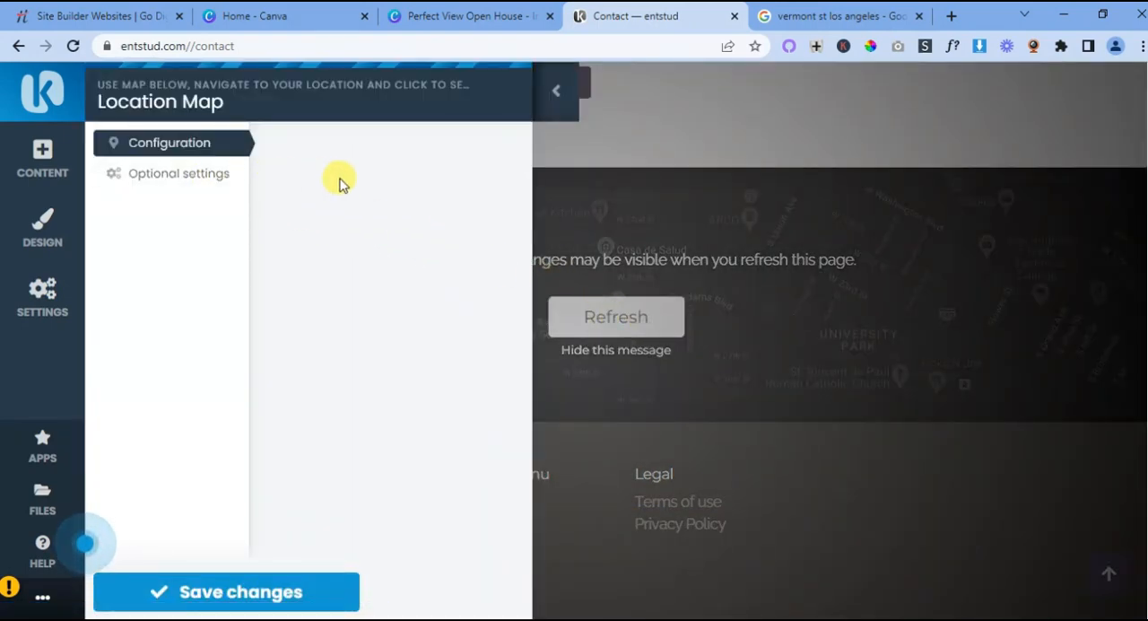
{"action": "left_click", "coordinate": [557, 92]}
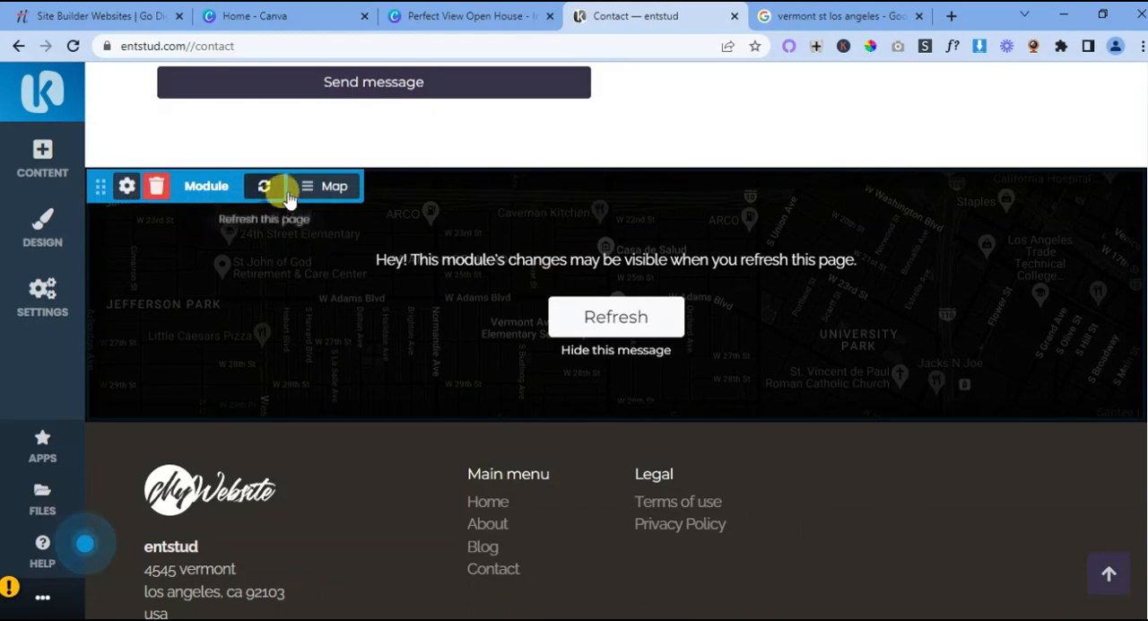
- Change the map back to the standard coloured design and refresh the page
{"action": "left_click", "coordinate": [308, 186]}
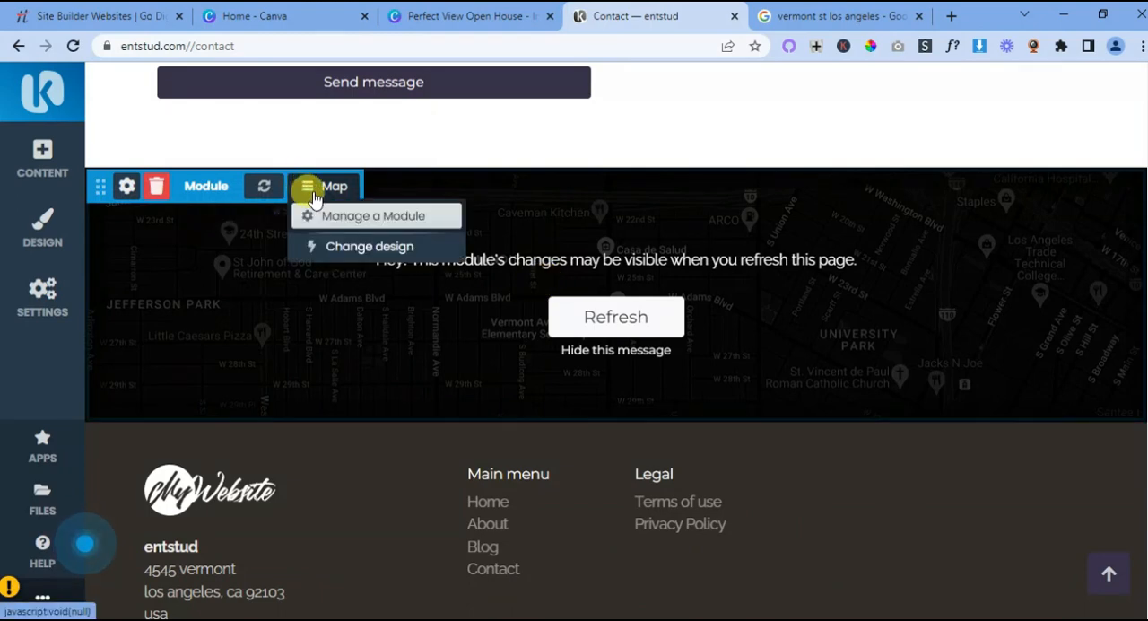
{"action": "left_click", "coordinate": [346, 246]}
{"action": "left_click", "coordinate": [596, 317]}
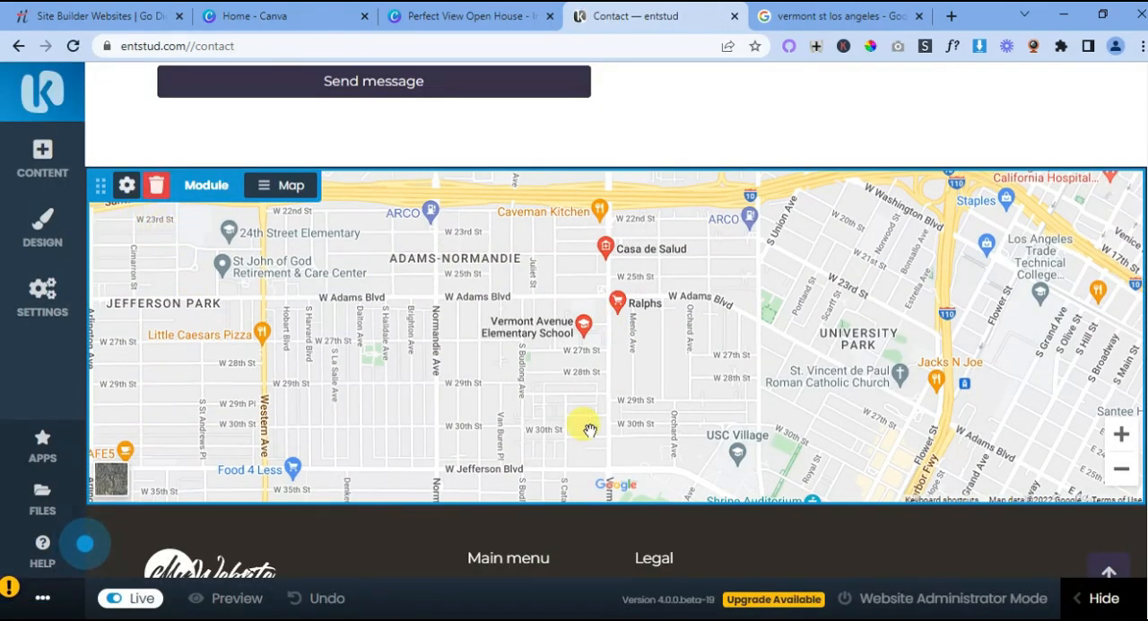
{"action": "scroll", "coordinate": [589, 429], "scroll_direction": "up", "scroll_amount": 2}
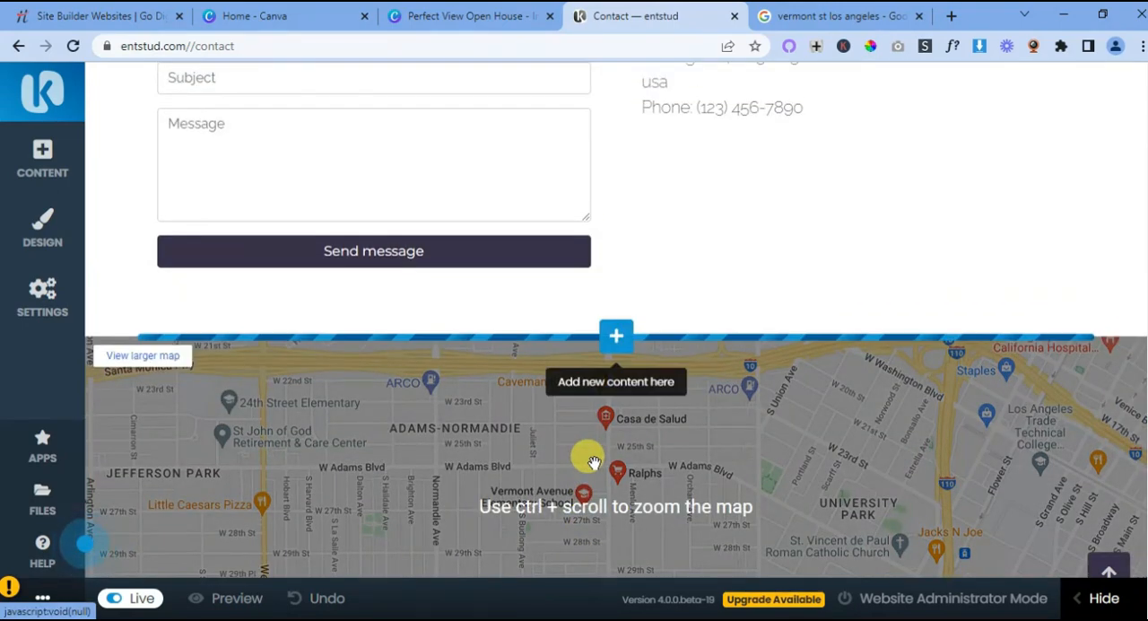
- Add the Call to Action block with a check icon, title, text and Buy button below the Contact page's map
{"action": "scroll", "coordinate": [627, 388], "scroll_direction": "down", "scroll_amount": 2}
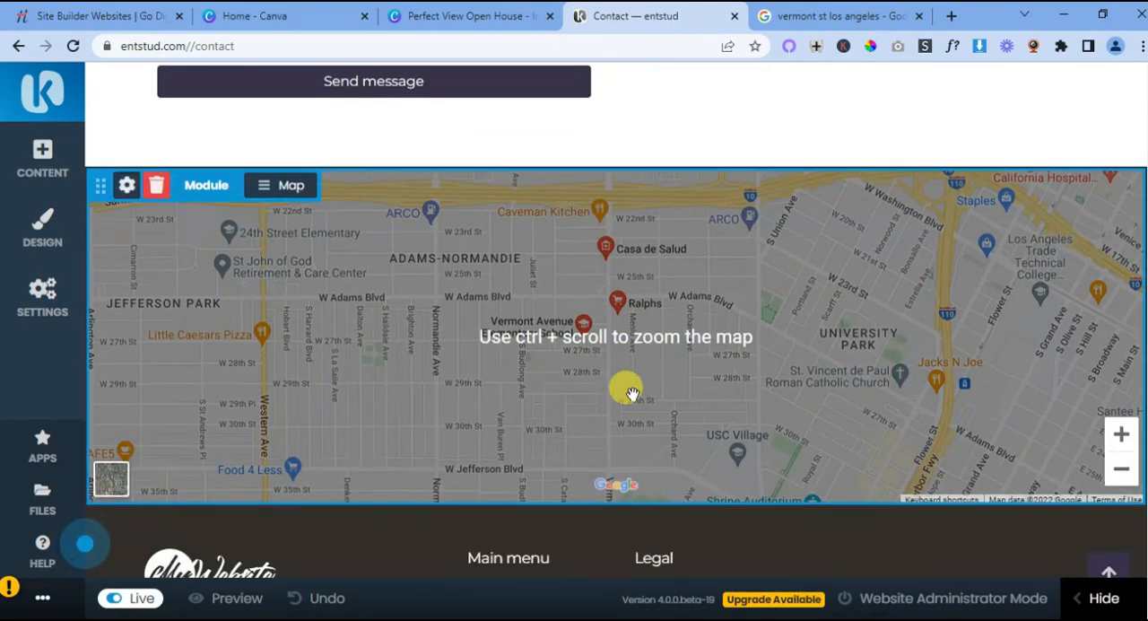
{"action": "mouse_move", "coordinate": [616, 509]}
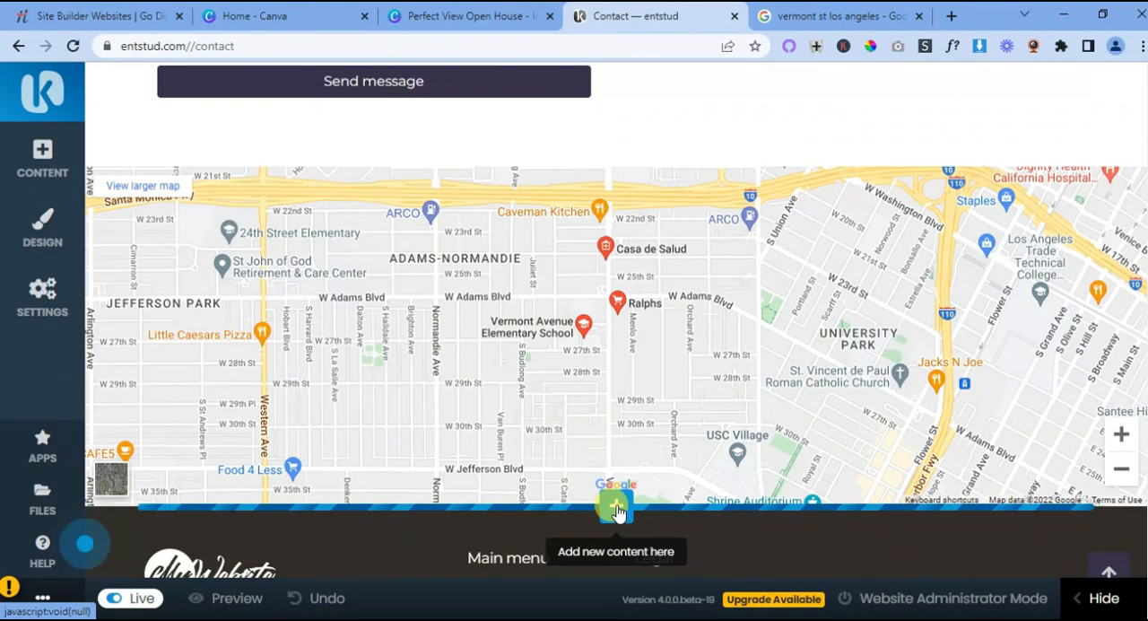
{"action": "left_click", "coordinate": [616, 508]}
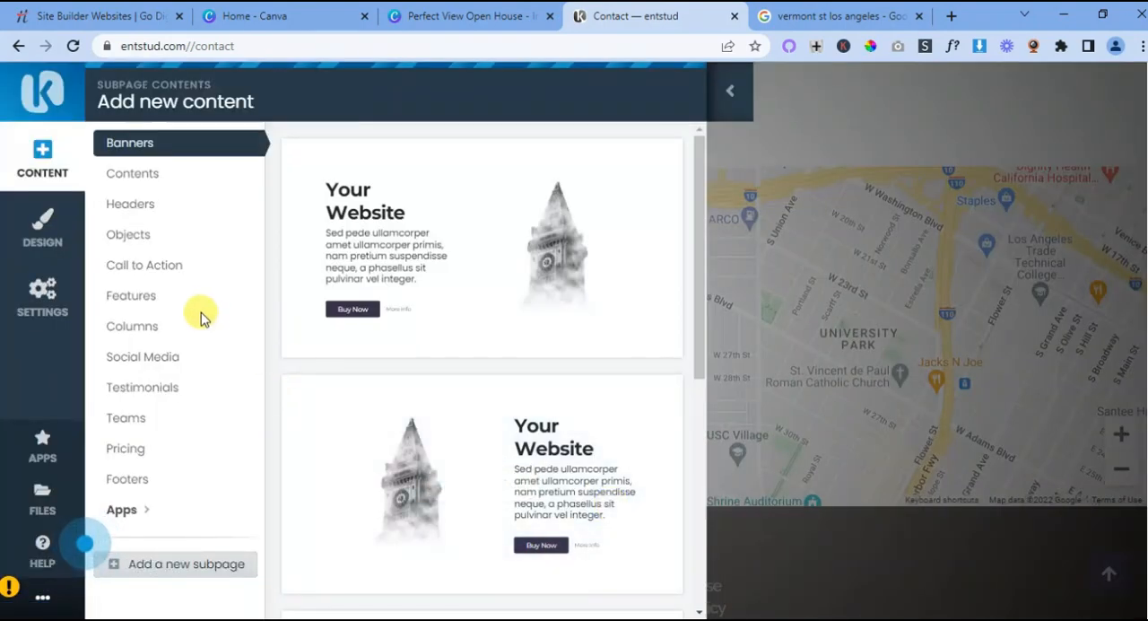
{"action": "left_click", "coordinate": [170, 269]}
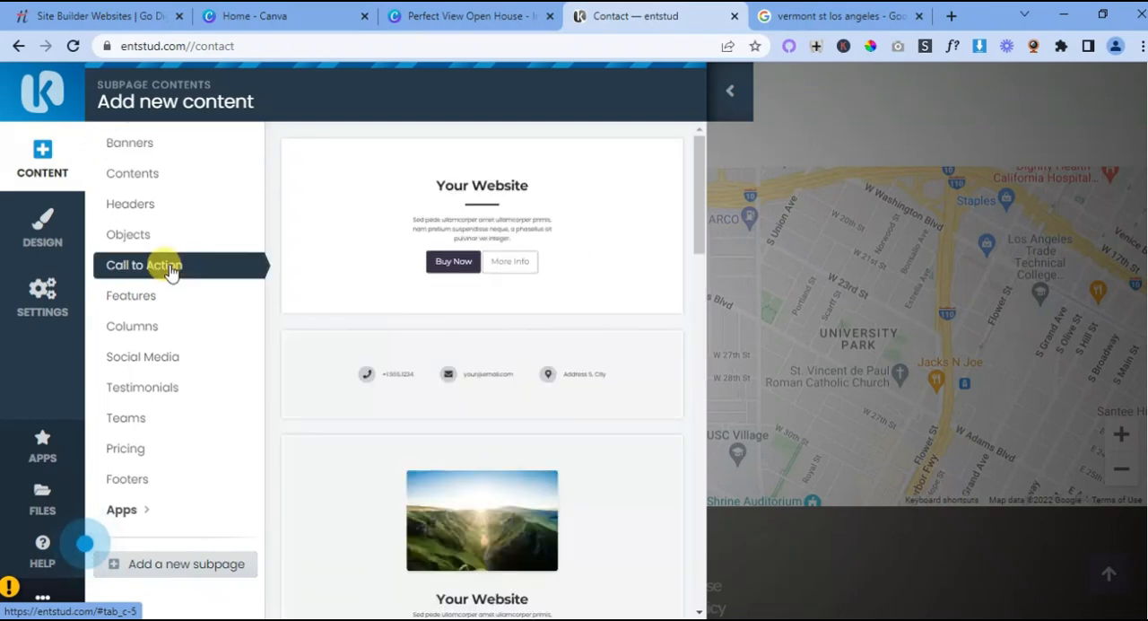
{"action": "scroll", "coordinate": [507, 305], "scroll_direction": "down", "scroll_amount": 4}
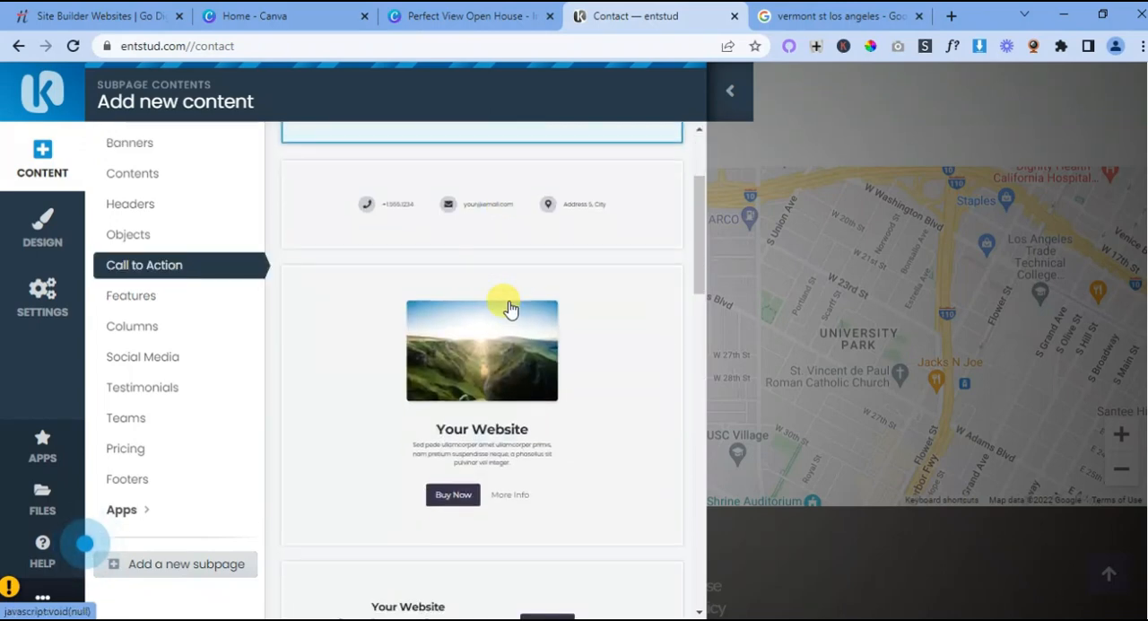
{"action": "scroll", "coordinate": [508, 308], "scroll_direction": "down", "scroll_amount": 2}
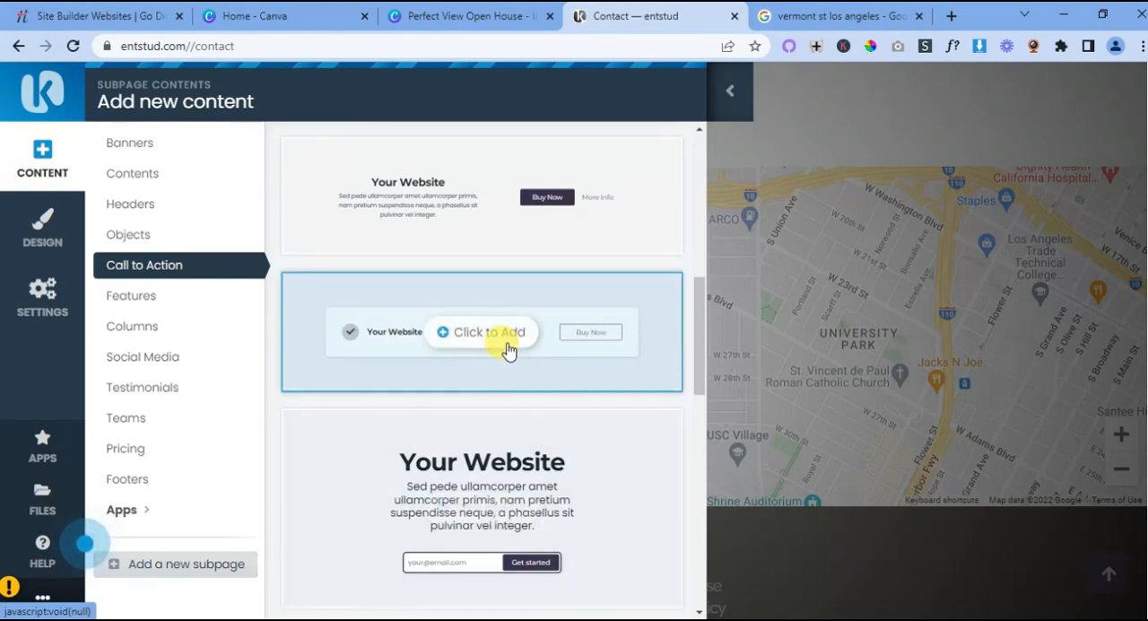
{"action": "left_click", "coordinate": [403, 336]}
- Change the new call-to-action block's heading to "Visit Our Location"
{"action": "scroll", "coordinate": [548, 359], "scroll_direction": "down", "scroll_amount": 1}
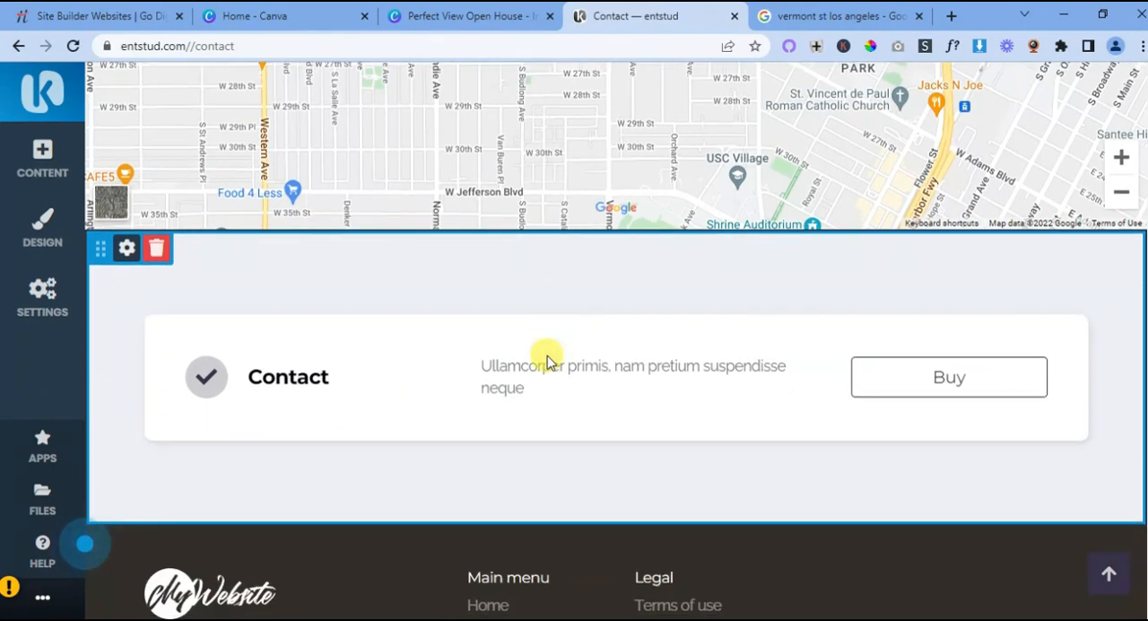
{"action": "left_click", "coordinate": [328, 377]}
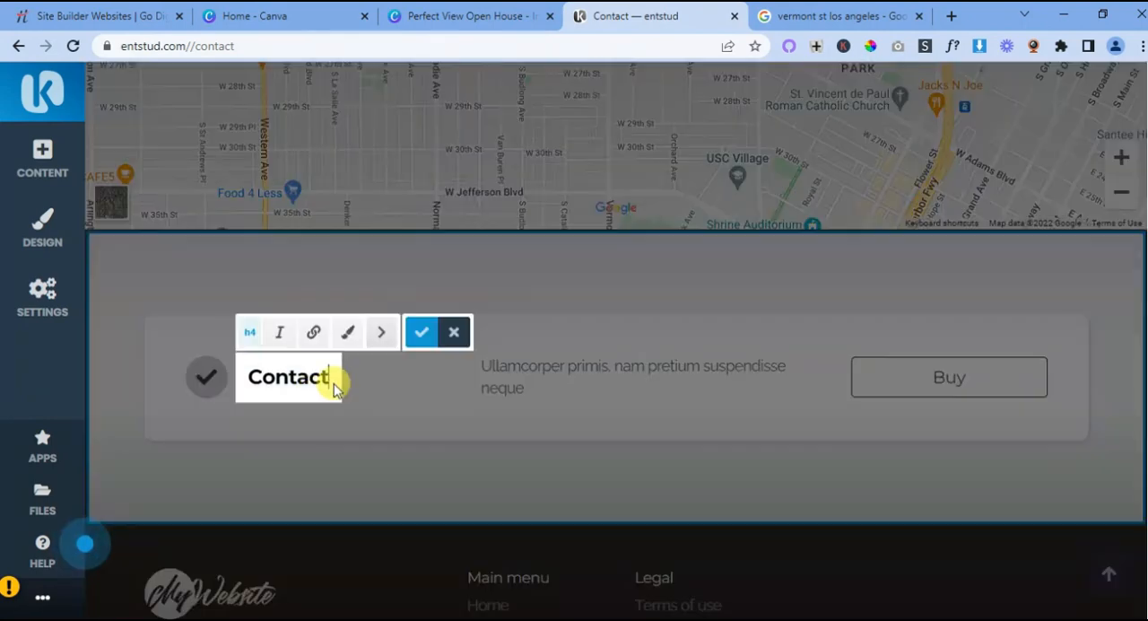
{"action": "key", "text": "BackSpace"}
{"action": "key", "text": "BackSpace"}
{"action": "key", "text": "BackSpace"}
{"action": "key", "text": "BackSpace"}
{"action": "key", "text": "BackSpace"}
{"action": "key", "text": "BackSpace"}
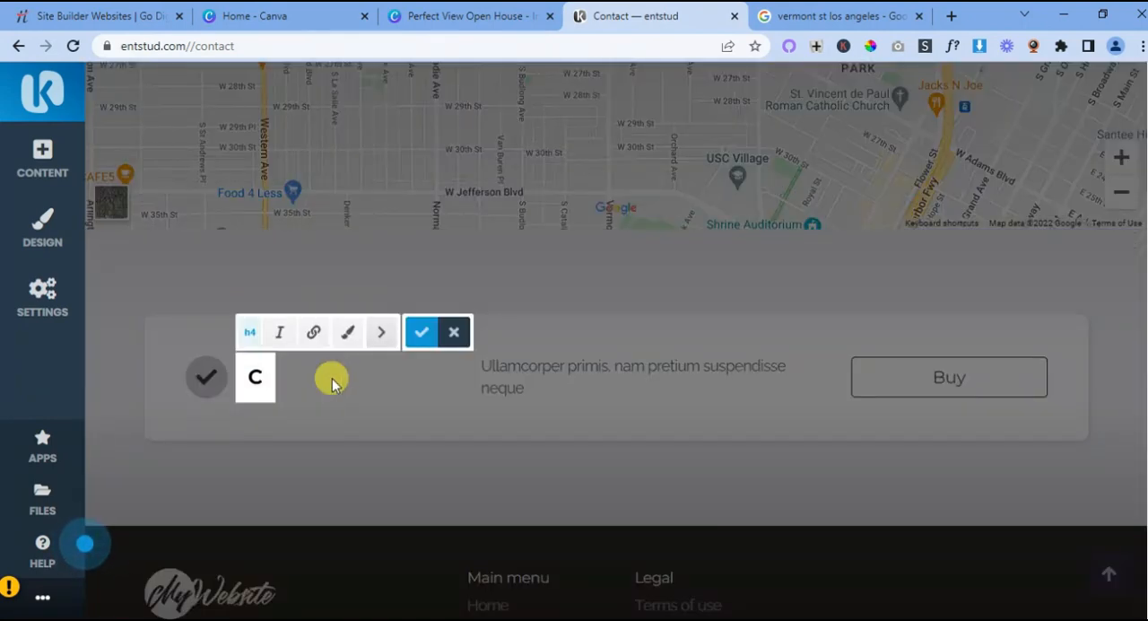
{"action": "type", "text": "Visit Us"}
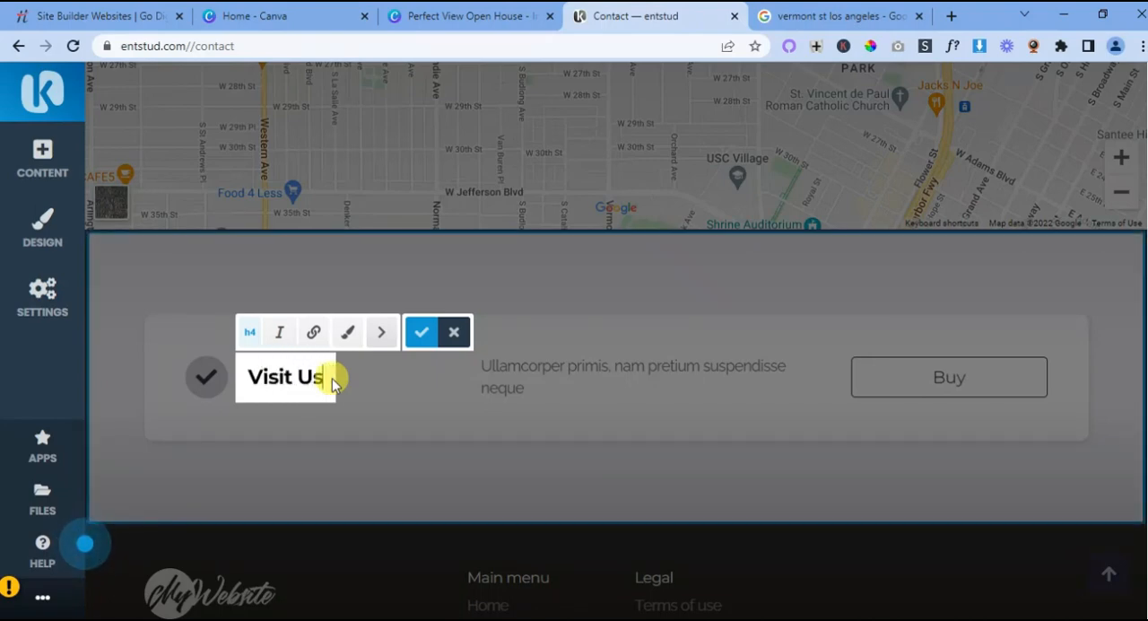
{"action": "key", "text": "BackSpace"}
{"action": "key", "text": "BackSpace"}
{"action": "key", "text": "BackSpace"}
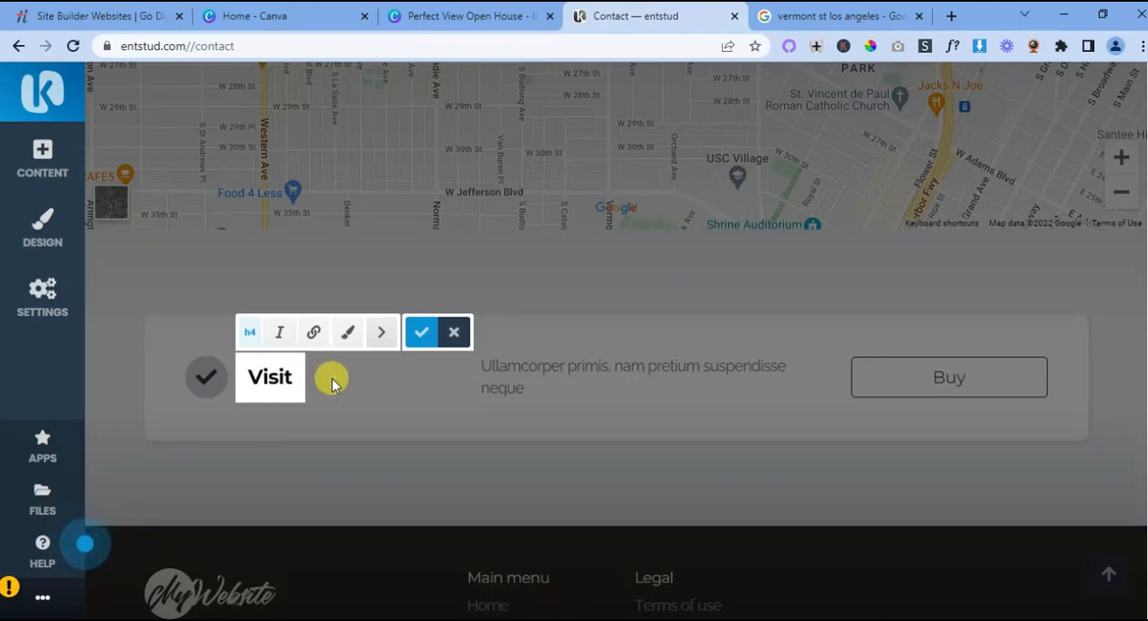
{"action": "type", "text": "Our"}
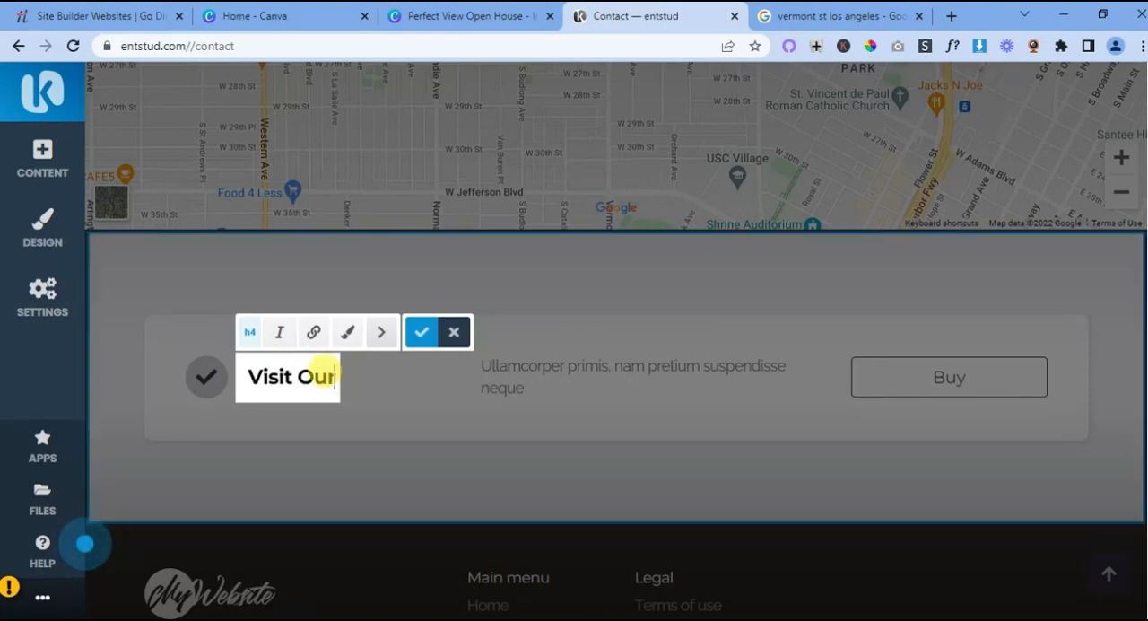
{"action": "type", "text": " Location"}
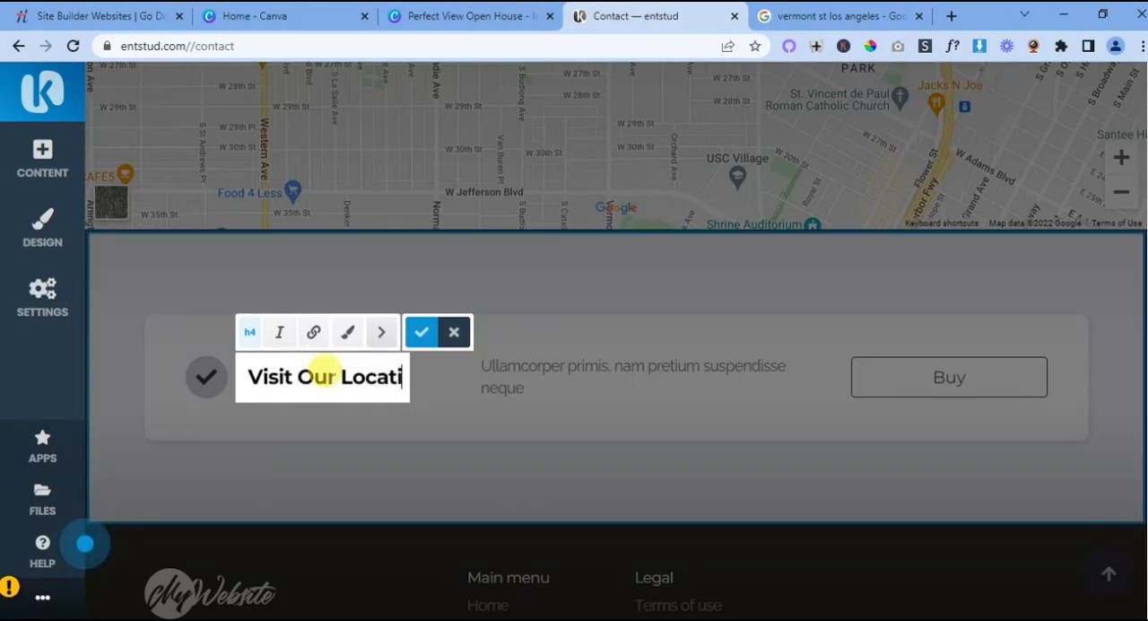
{"action": "left_click", "coordinate": [585, 369]}
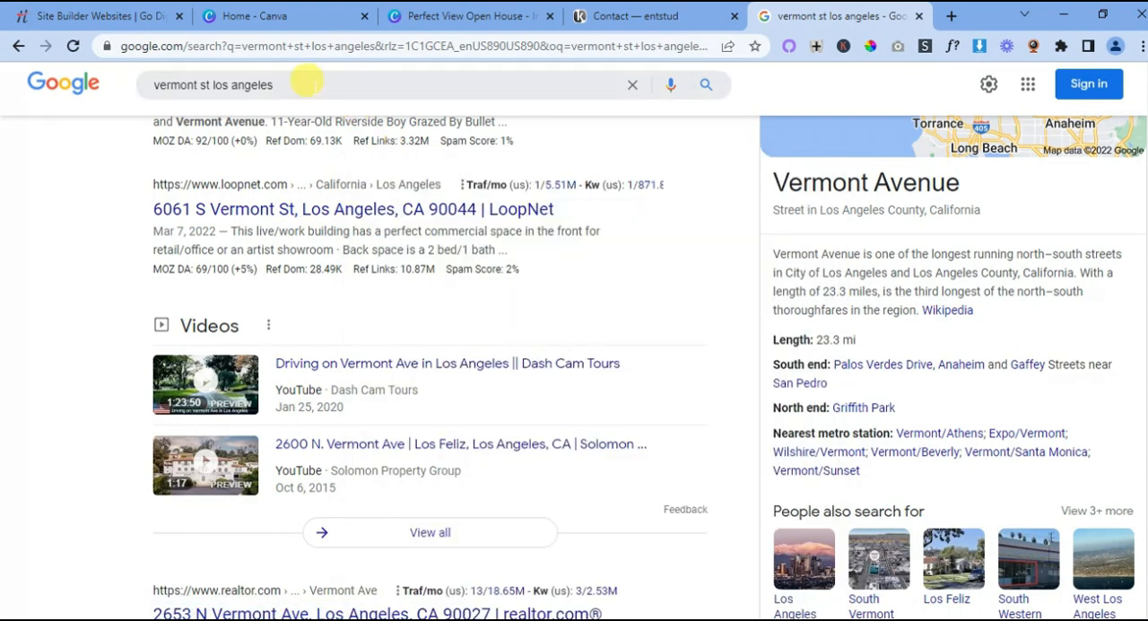
- Switch to Google and search for the business's full street address including the ZIP code
{"action": "left_click", "coordinate": [305, 81]}
{"action": "key", "text": "ctrl+shift+Left"}
{"action": "key", "text": "ctrl+shift+Left"}
{"action": "key", "text": "ctrl+shift+Left"}
{"action": "key", "text": "ctrl+shift+Left"}
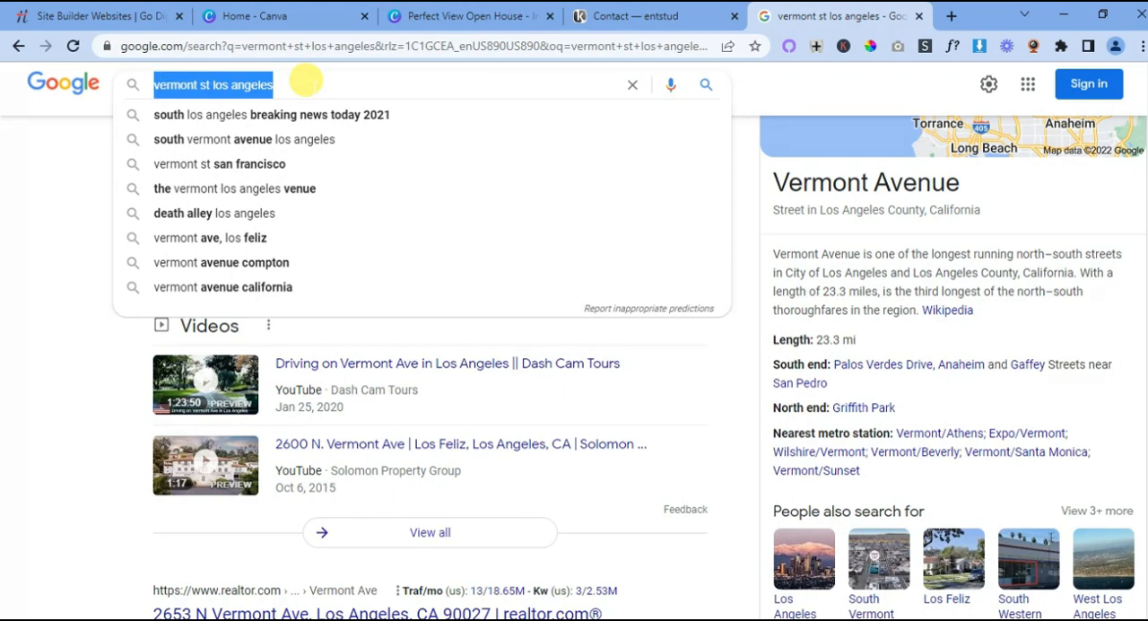
{"action": "type", "text": "6061"}
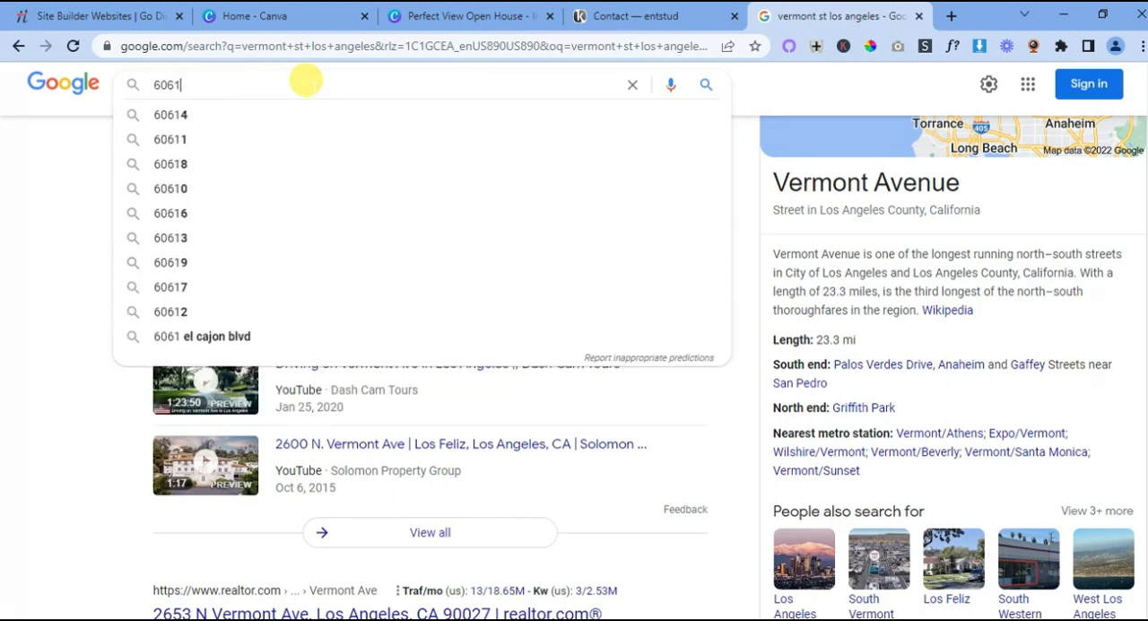
{"action": "type", "text": " Ver"}
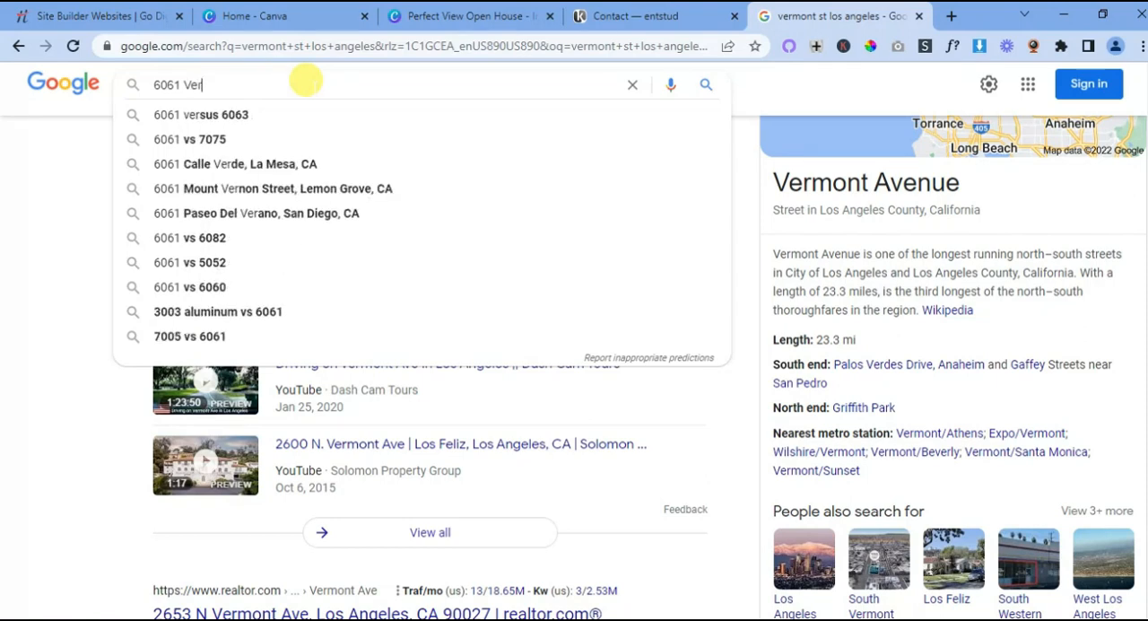
{"action": "type", "text": "mont S"}
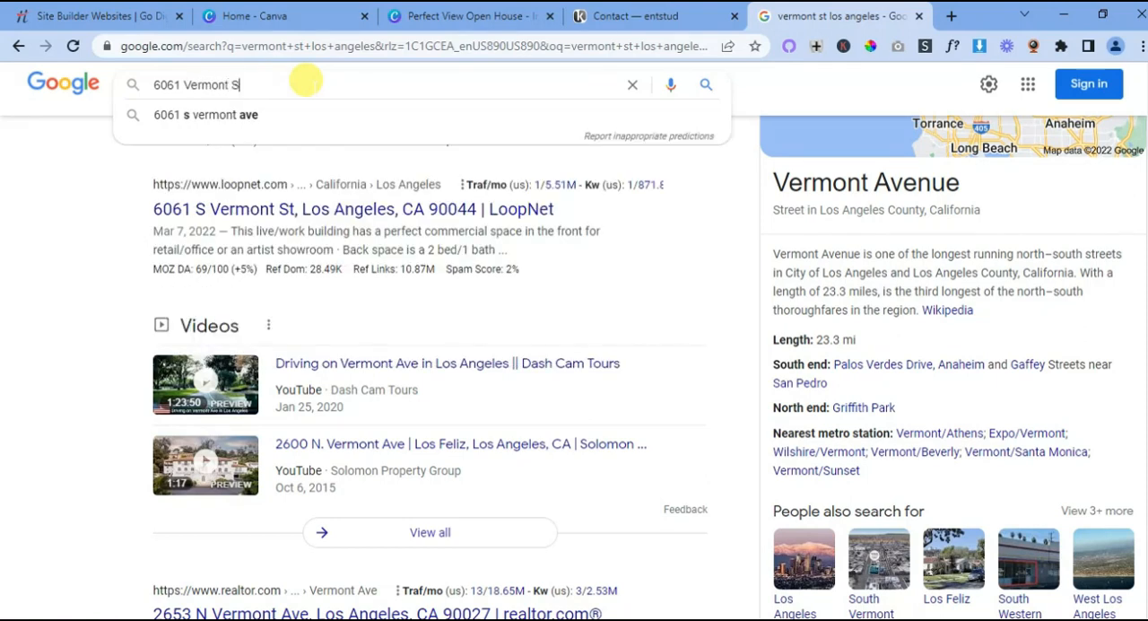
{"action": "type", "text": "T"}
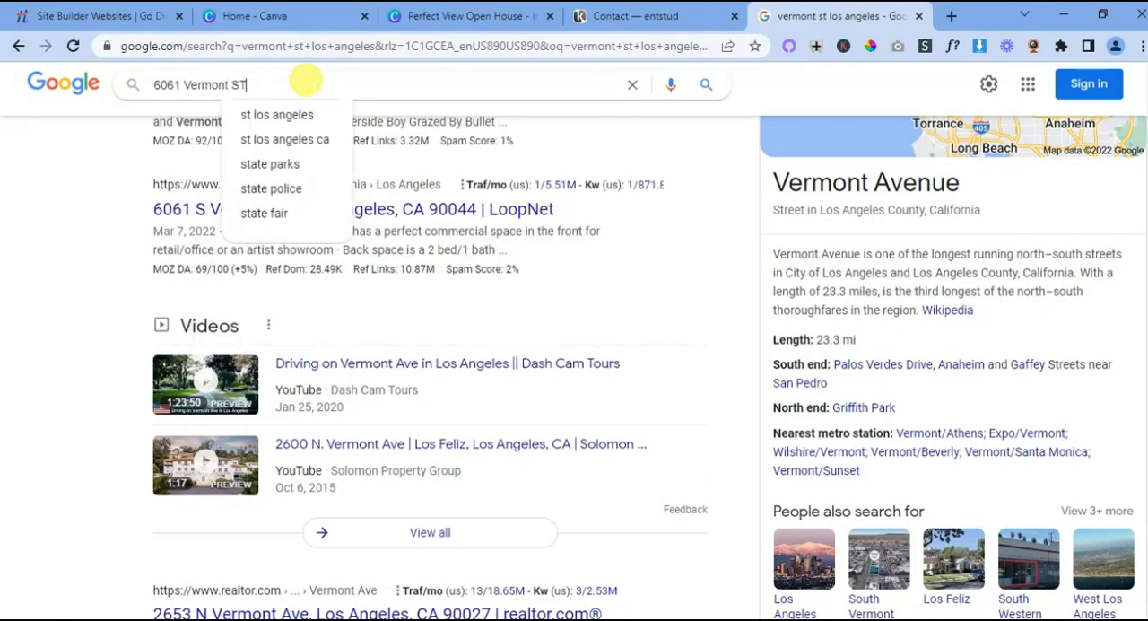
{"action": "left_click", "coordinate": [517, 326]}
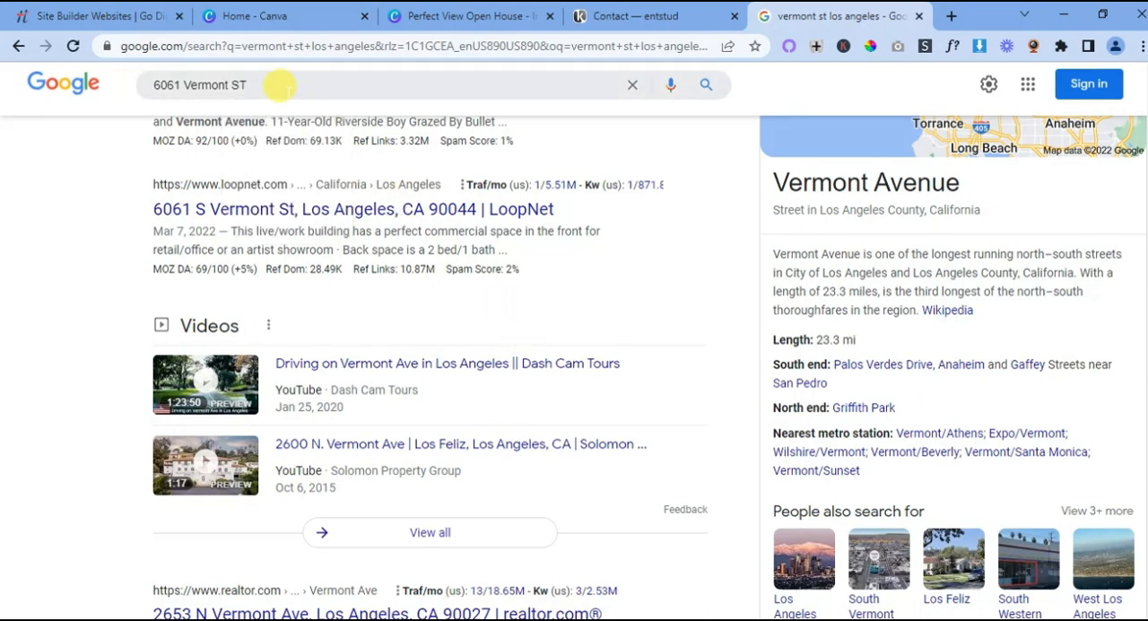
{"action": "left_click", "coordinate": [266, 83]}
{"action": "type", "text": "Los"}
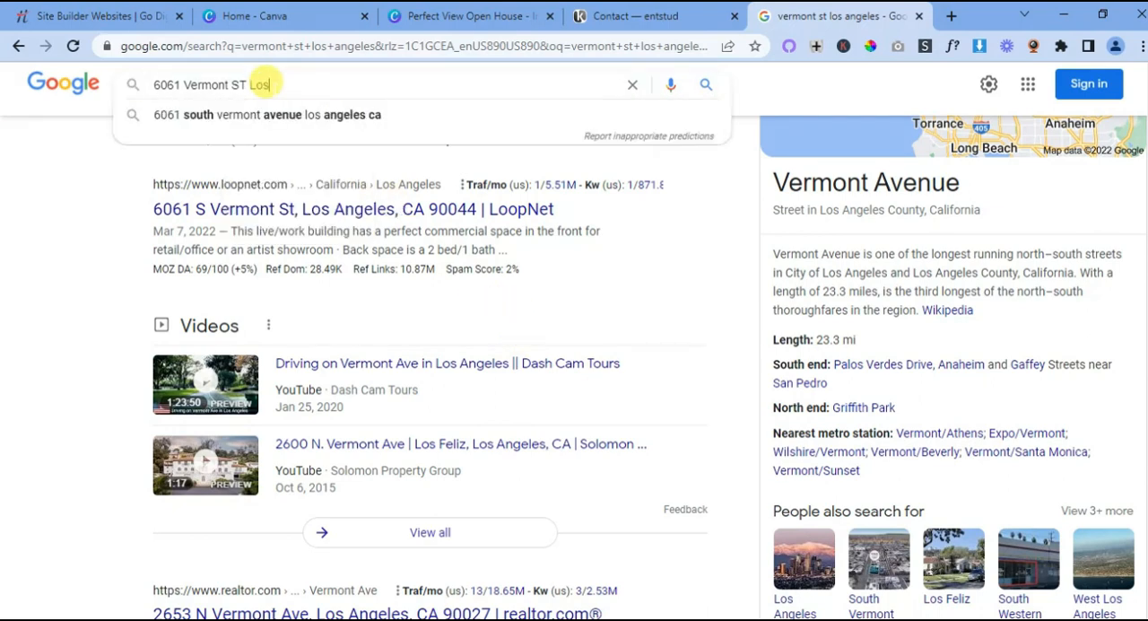
{"action": "type", "text": " Angeles"}
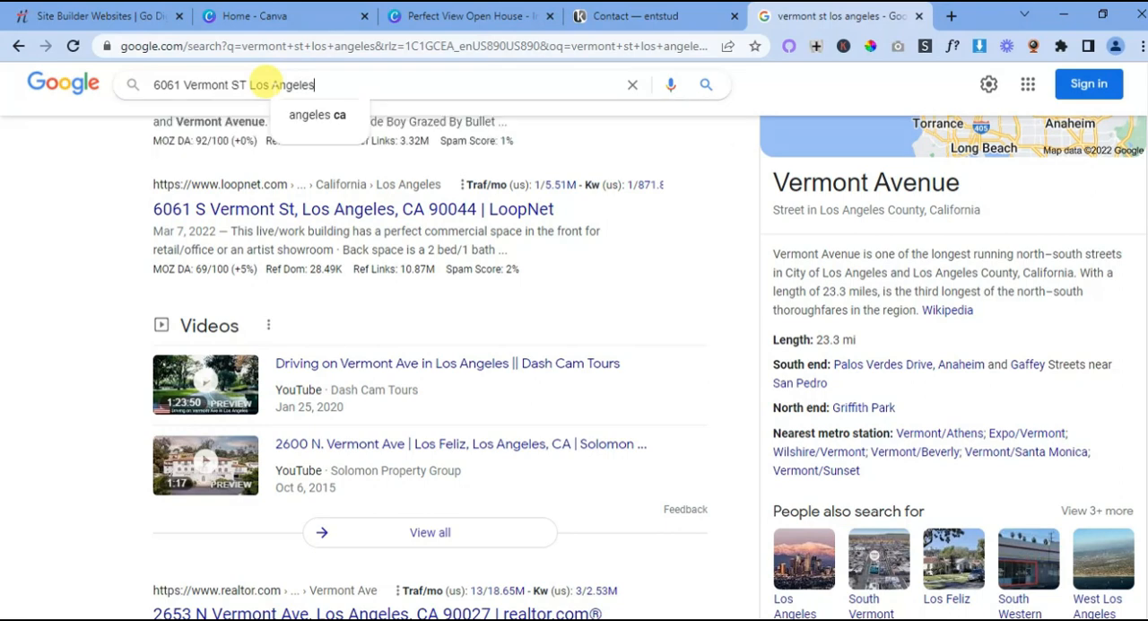
{"action": "type", "text": " CA "}
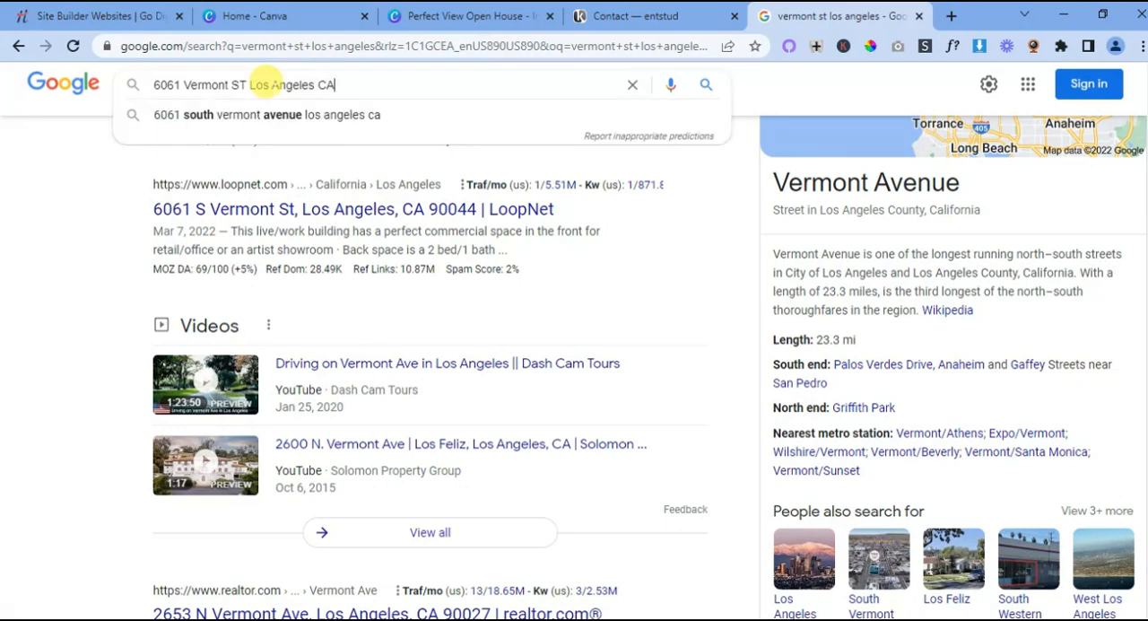
{"action": "type", "text": "9004"}
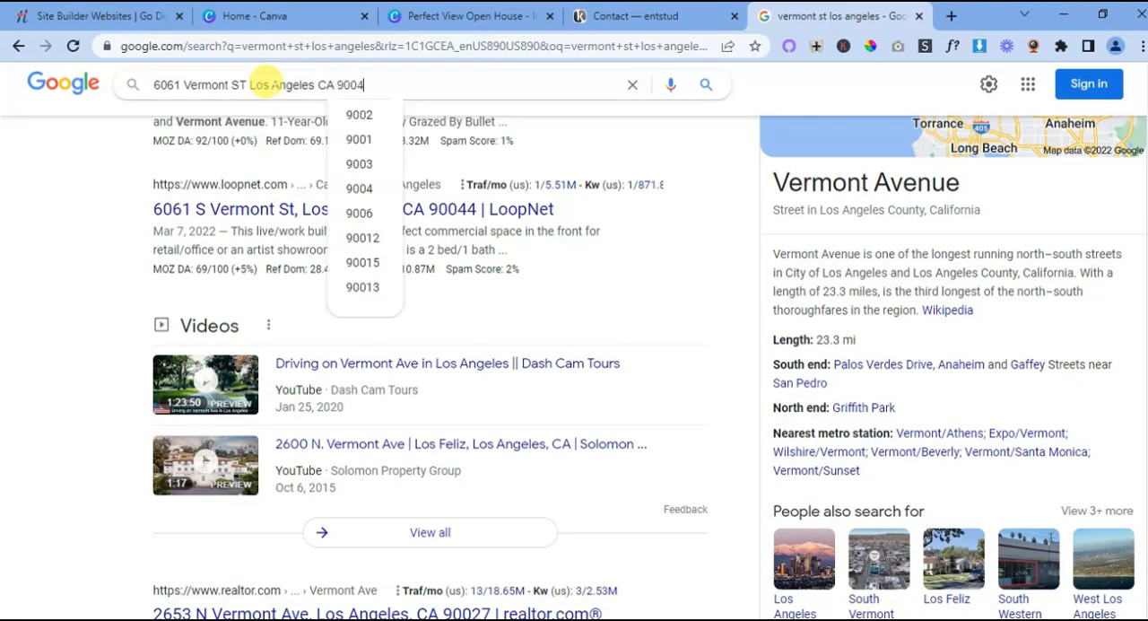
{"action": "type", "text": "4"}
{"action": "key", "text": "Return"}
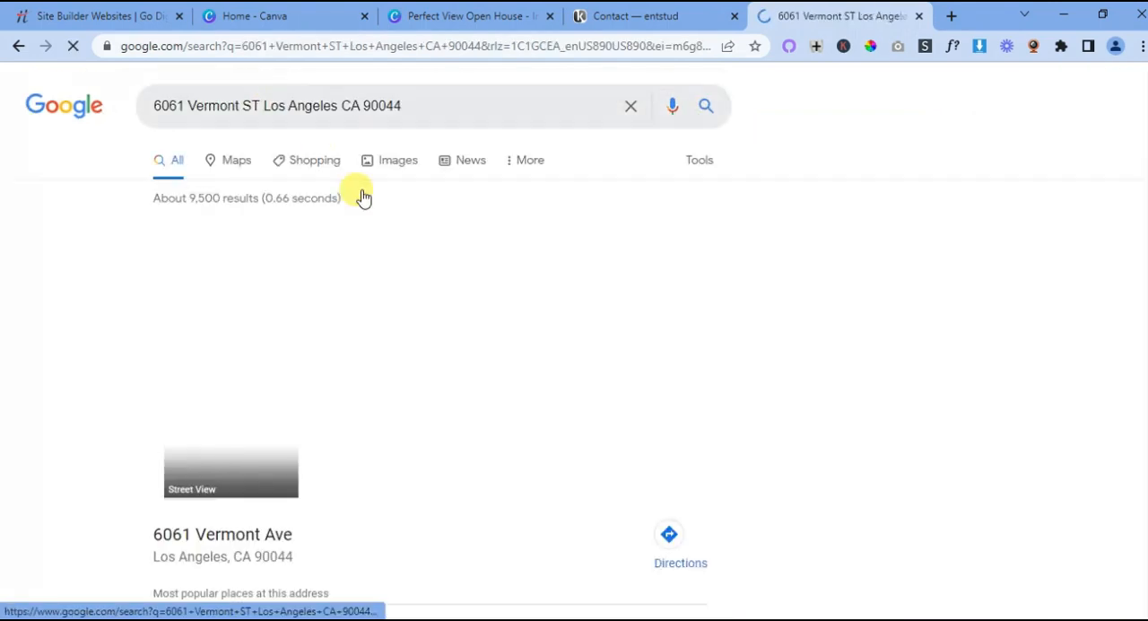
{"action": "scroll", "coordinate": [410, 258], "scroll_direction": "down", "scroll_amount": 2}
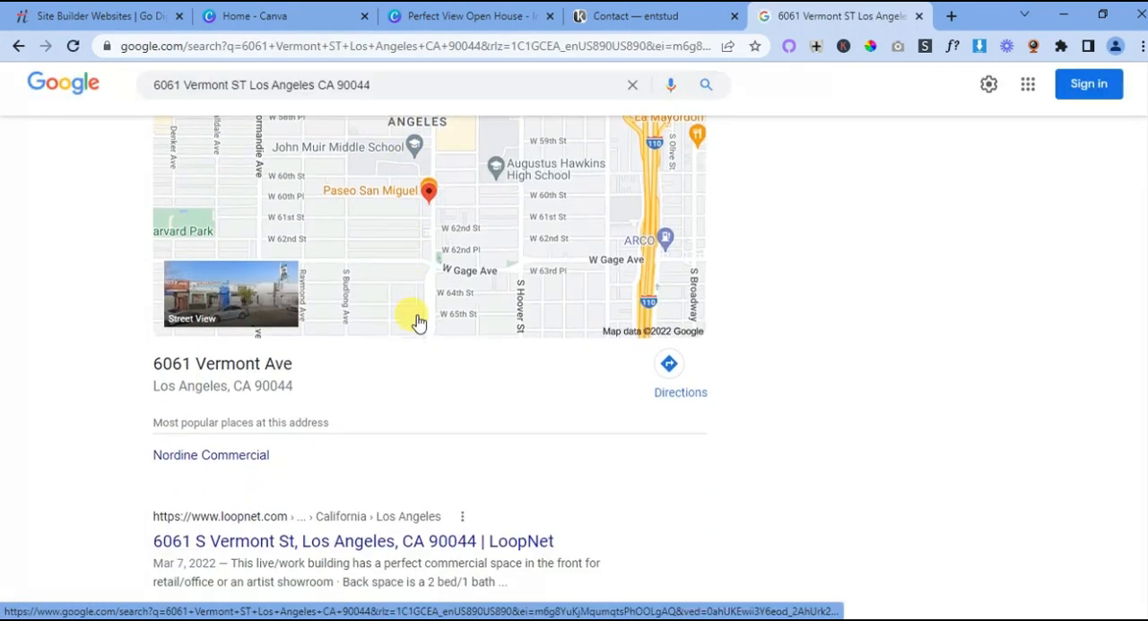
- Open Google Maps directions to the found address and copy the route's share link
{"action": "left_click", "coordinate": [668, 368]}
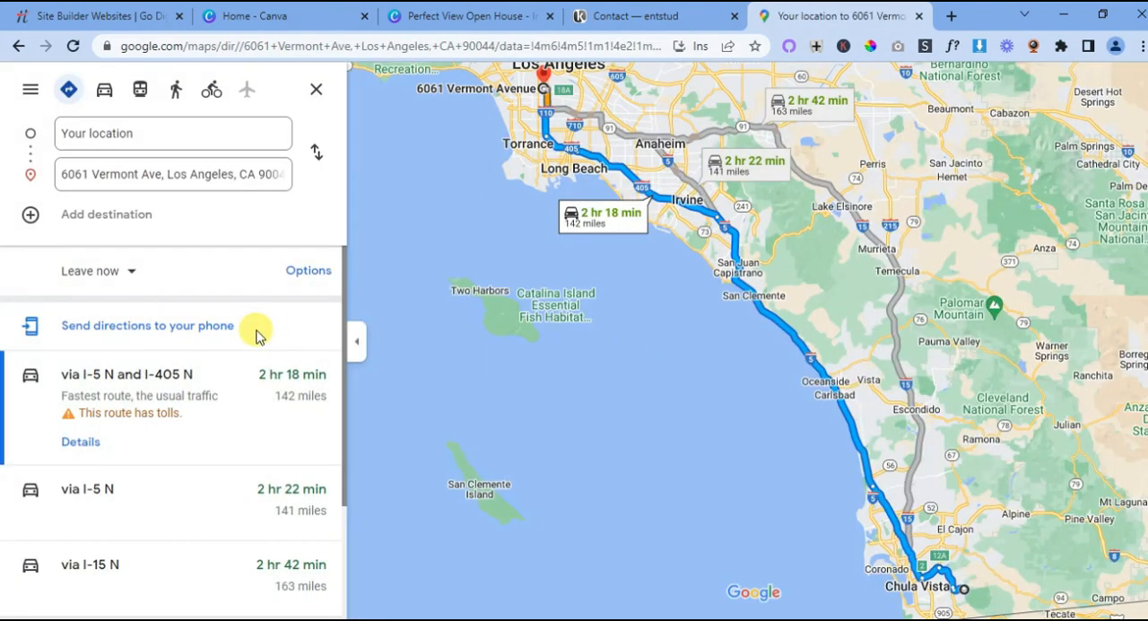
{"action": "left_click", "coordinate": [31, 92]}
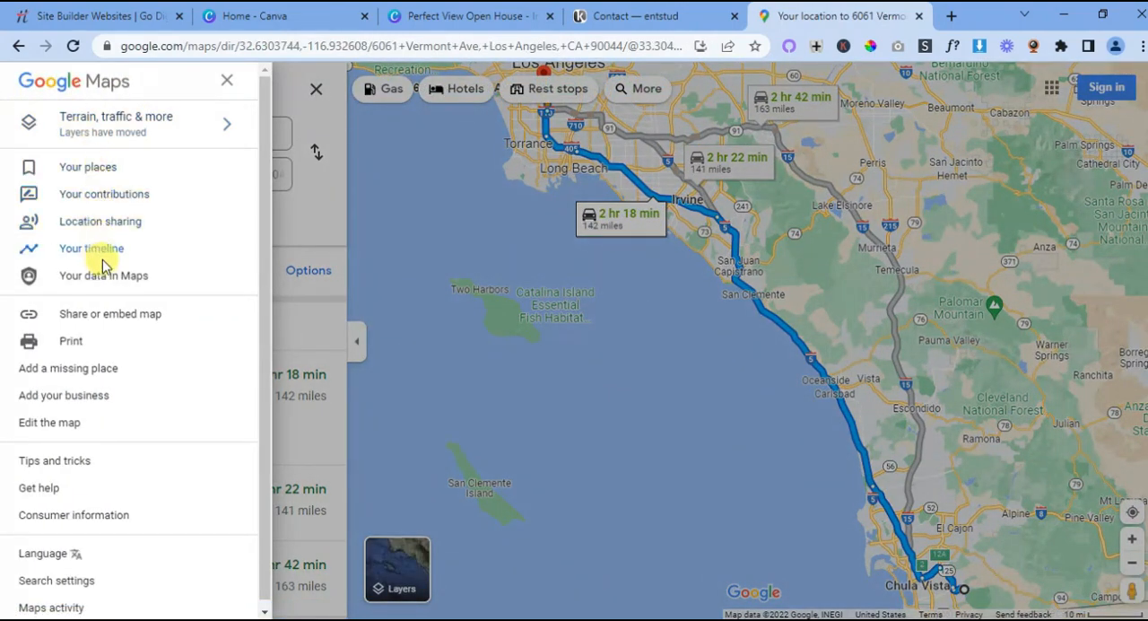
{"action": "left_click", "coordinate": [110, 315]}
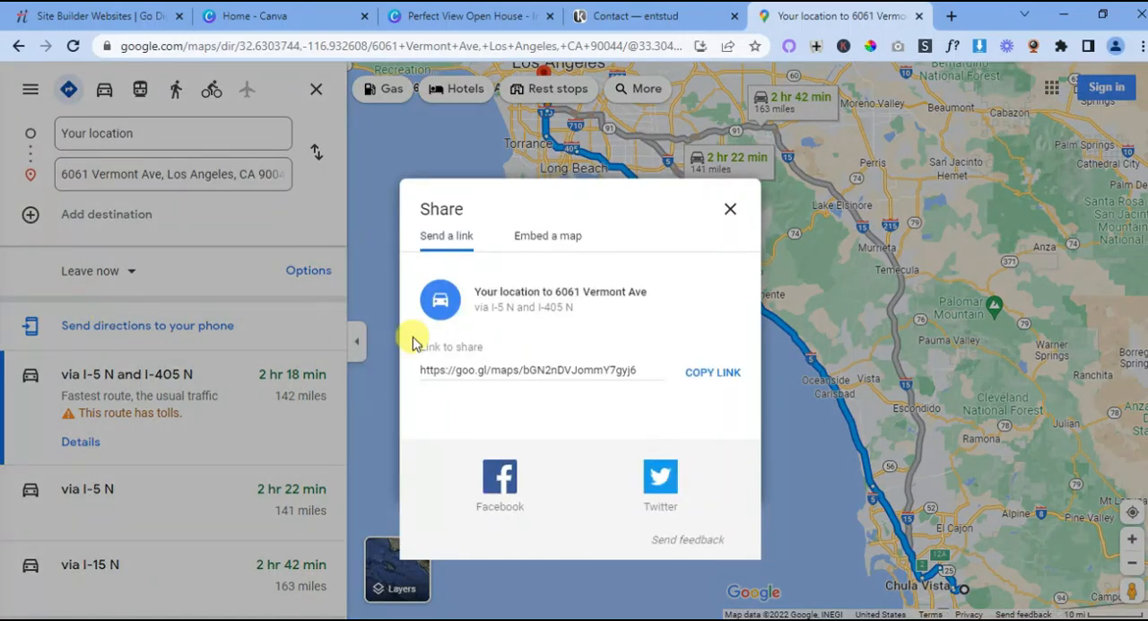
{"action": "left_click", "coordinate": [706, 375]}
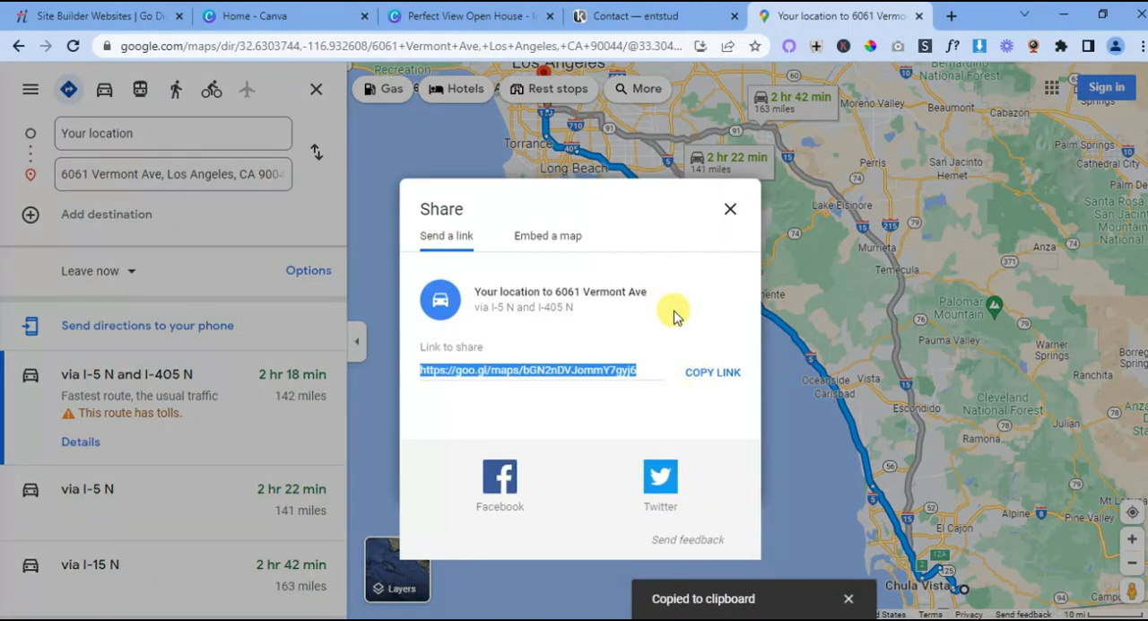
- Back on the Contact page, set the Buy button's link URL to the copied Maps link and make it open in a new window
{"action": "left_click", "coordinate": [661, 17]}
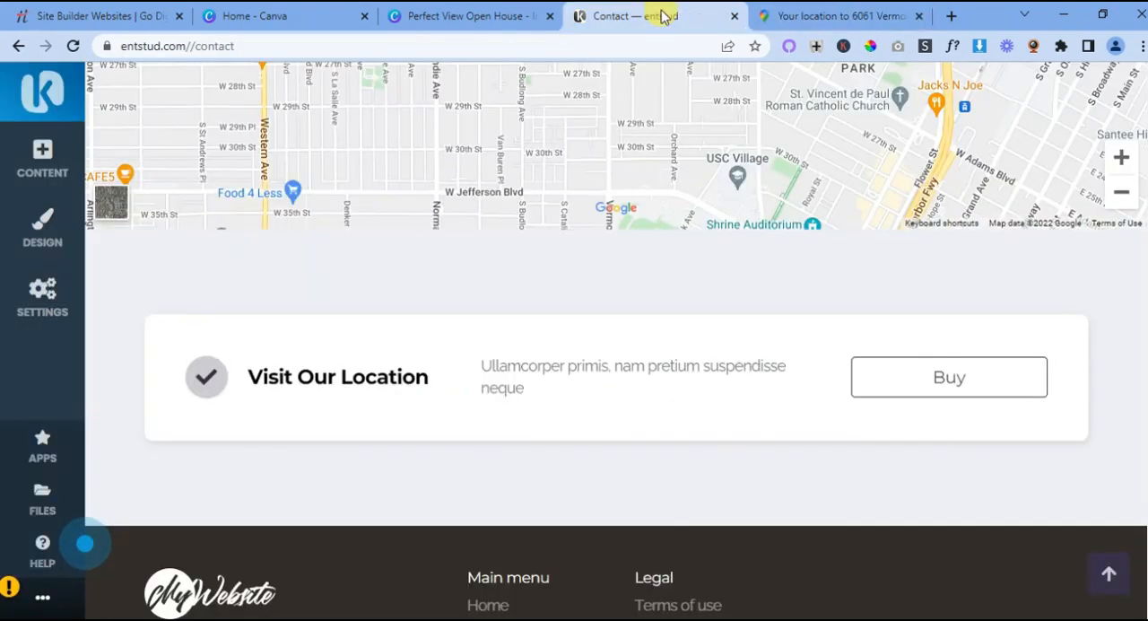
{"action": "left_click", "coordinate": [950, 378]}
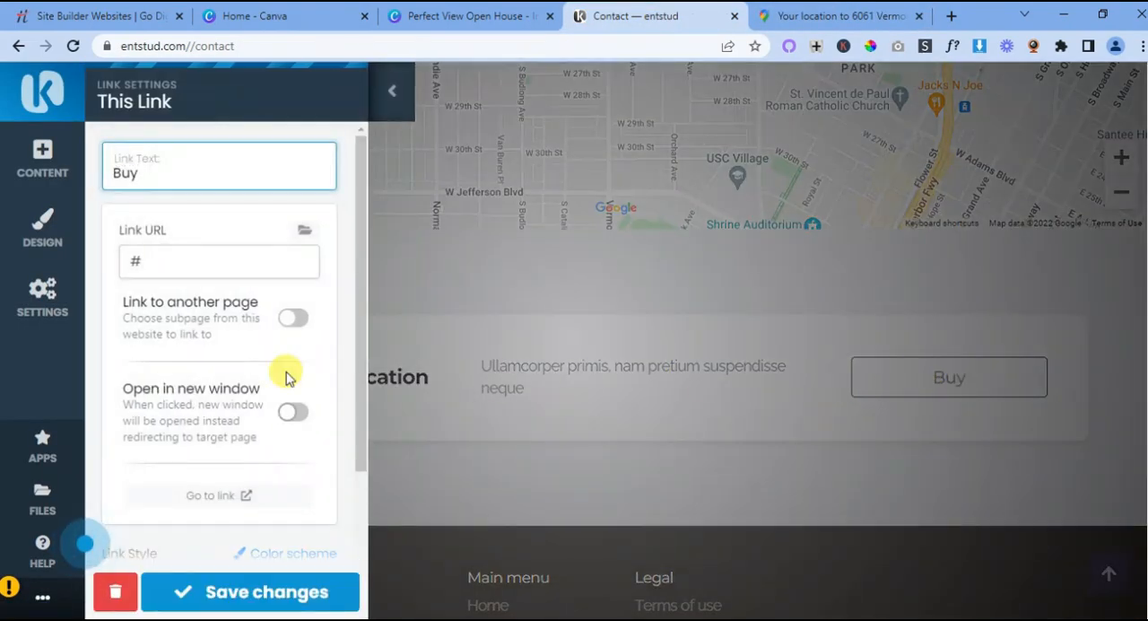
{"action": "double_click", "coordinate": [134, 259]}
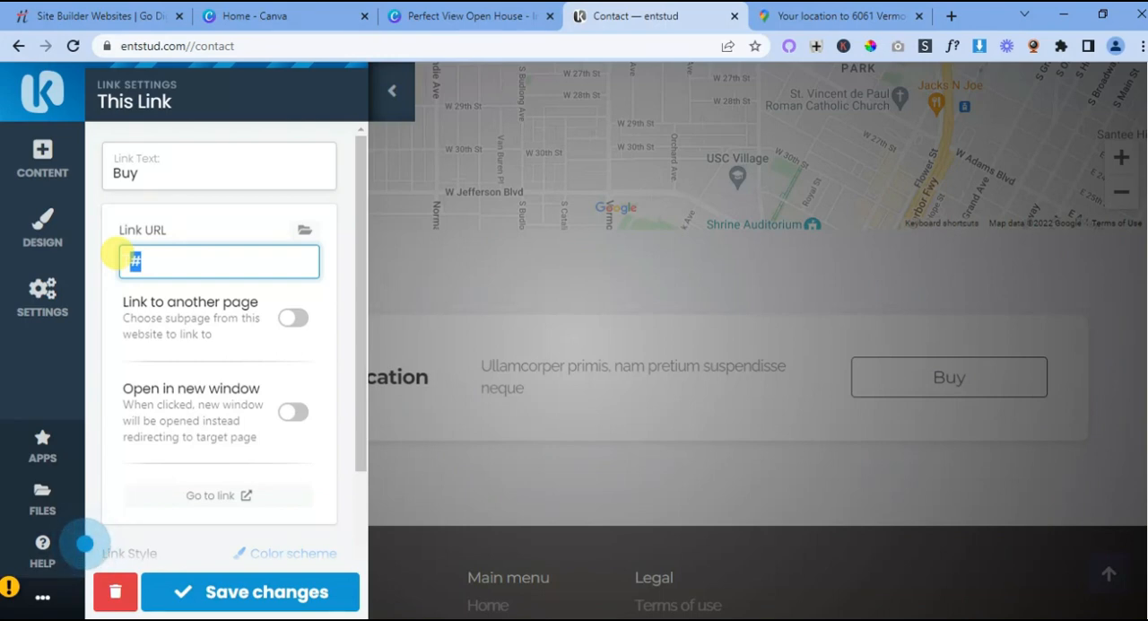
{"action": "key", "text": "ctrl+v"}
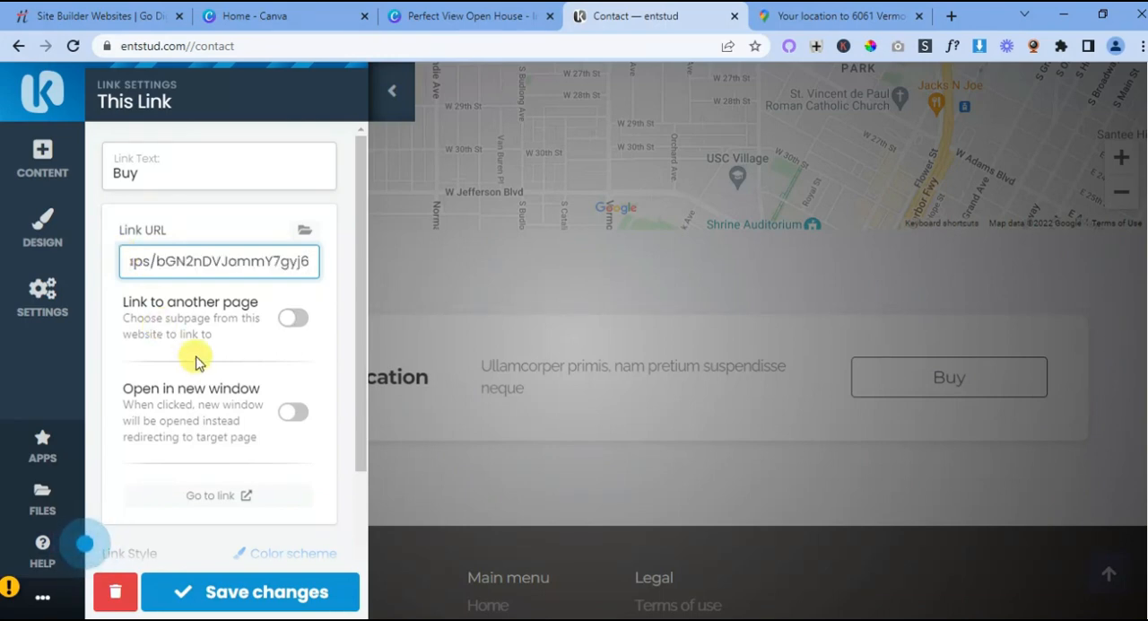
{"action": "left_click", "coordinate": [294, 416]}
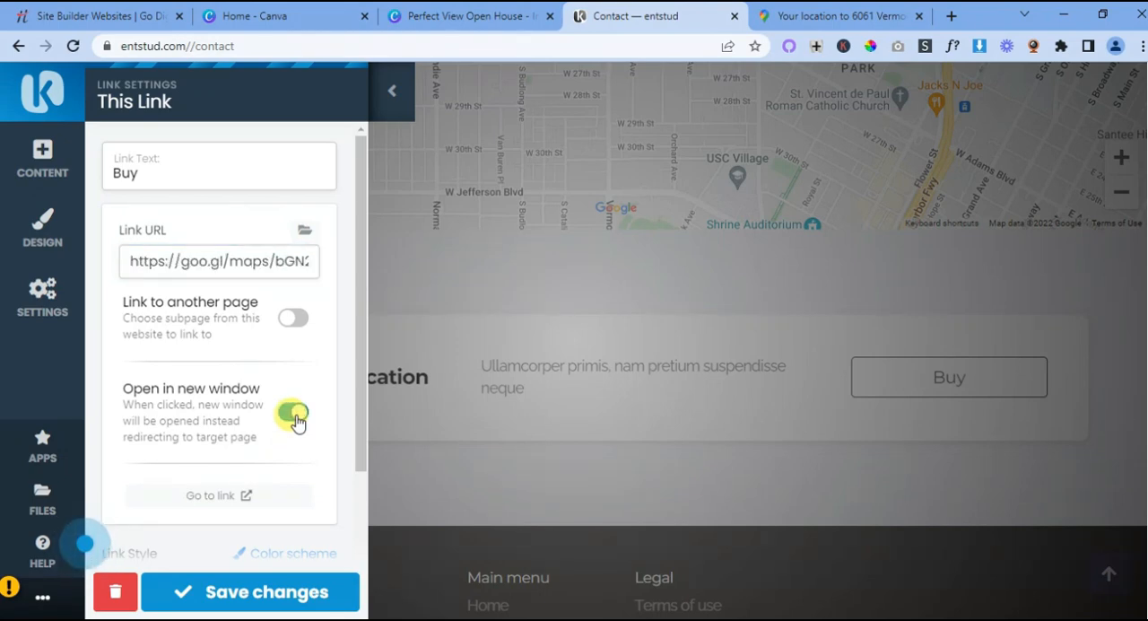
- Change the Buy button's link text to "Directions" and save the link settings
{"action": "left_click", "coordinate": [137, 161]}
{"action": "left_click_drag", "start_coordinate": [136, 162], "coordinate": [101, 165]}
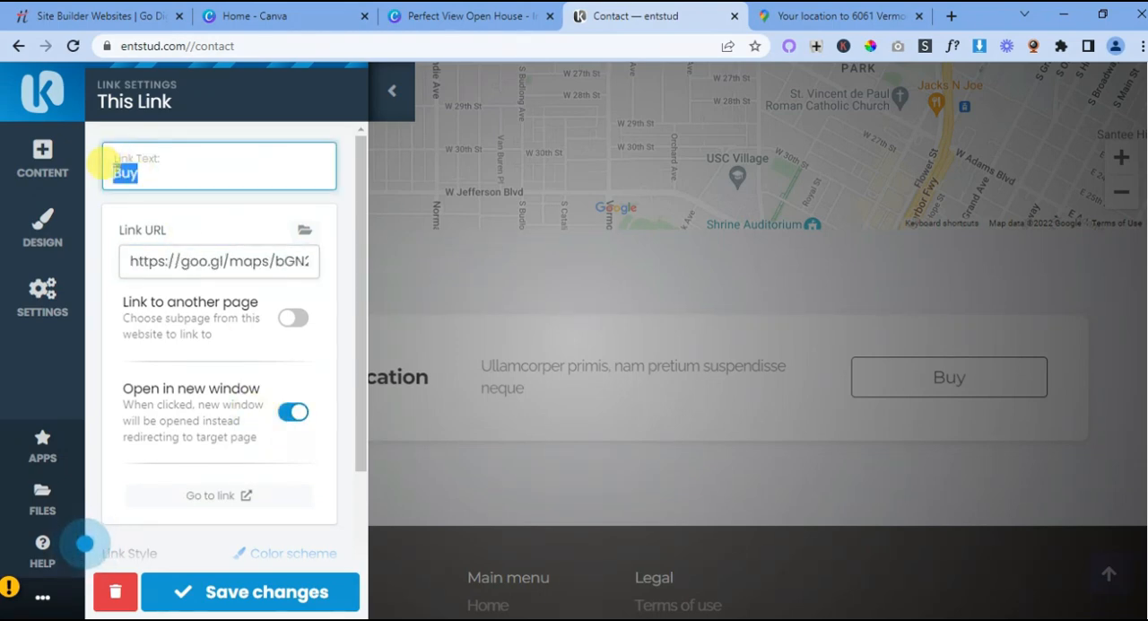
{"action": "type", "text": "Ad"}
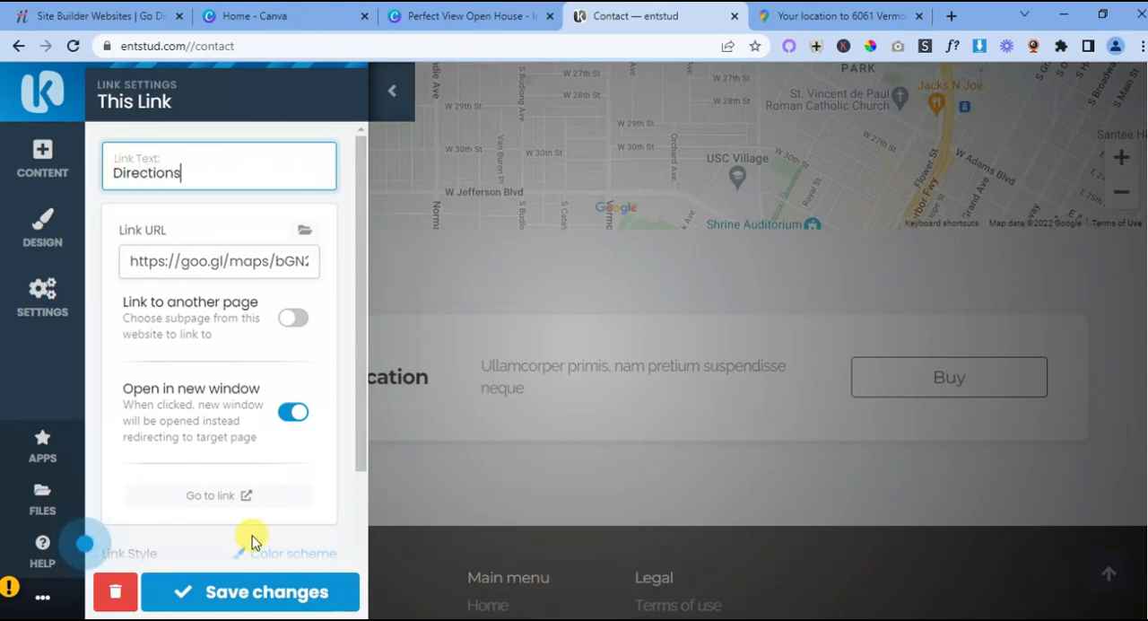
{"action": "left_click", "coordinate": [260, 592]}
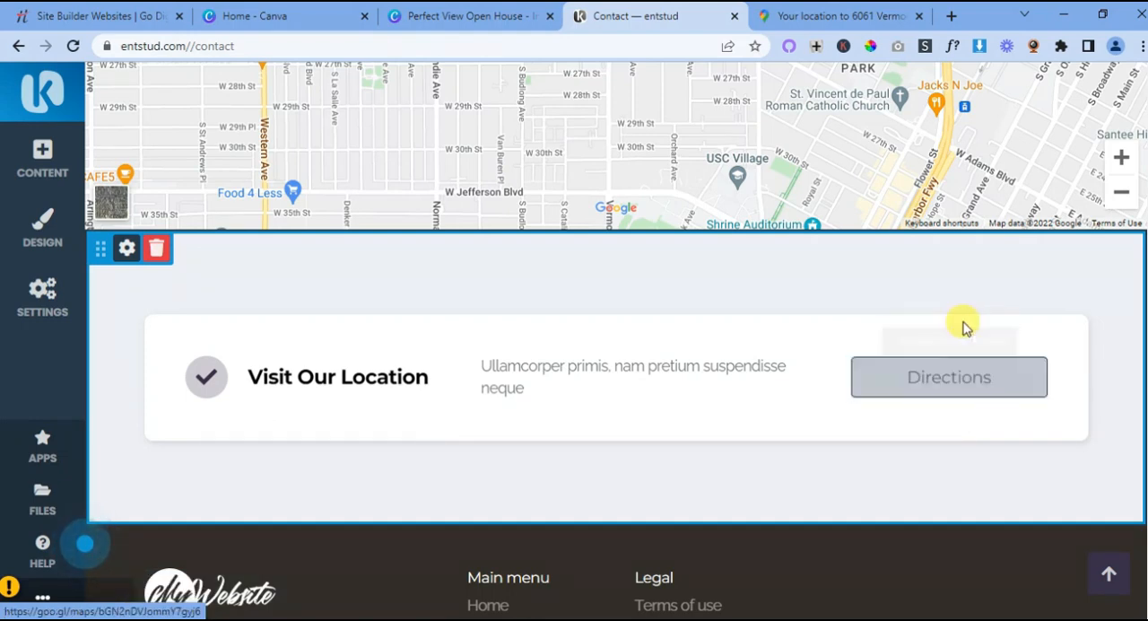
- Update the street address and ZIP code in the contact details beside the contact form and save the text
{"action": "scroll", "coordinate": [735, 405], "scroll_direction": "up", "scroll_amount": 3}
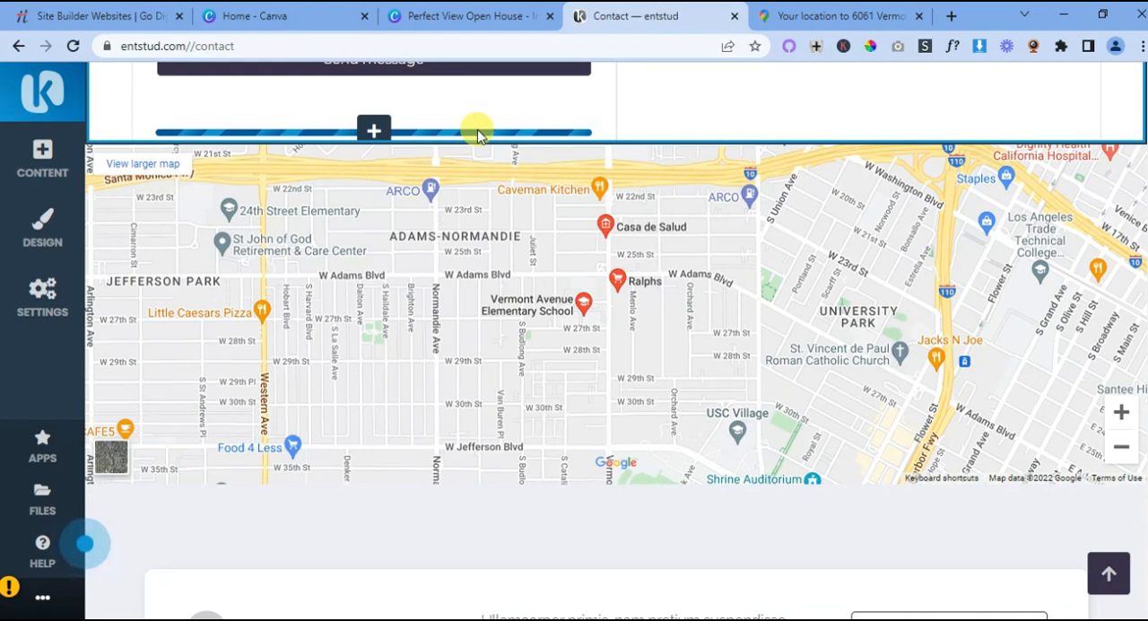
{"action": "scroll", "coordinate": [477, 135], "scroll_direction": "down", "scroll_amount": 4}
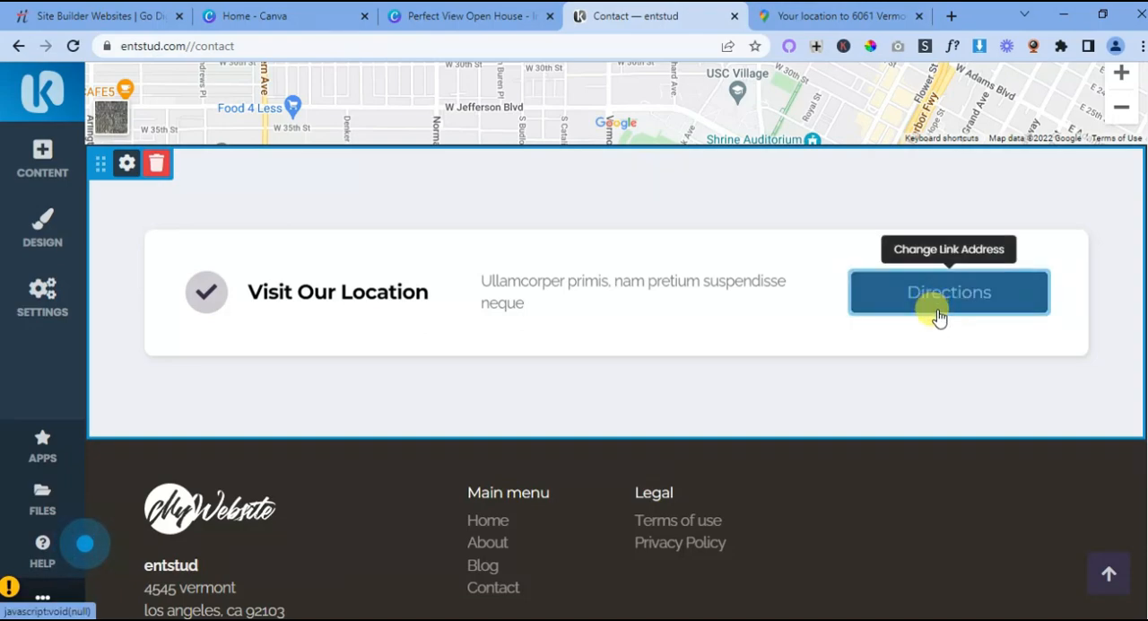
{"action": "scroll", "coordinate": [777, 333], "scroll_direction": "up", "scroll_amount": 6}
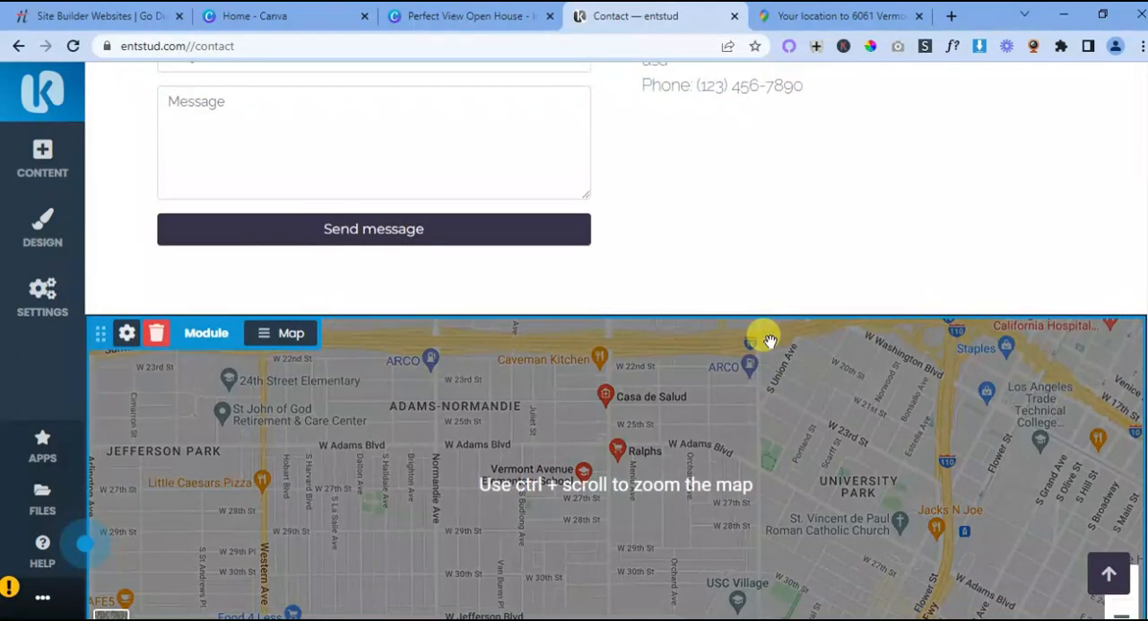
{"action": "scroll", "coordinate": [769, 340], "scroll_direction": "up", "scroll_amount": 3}
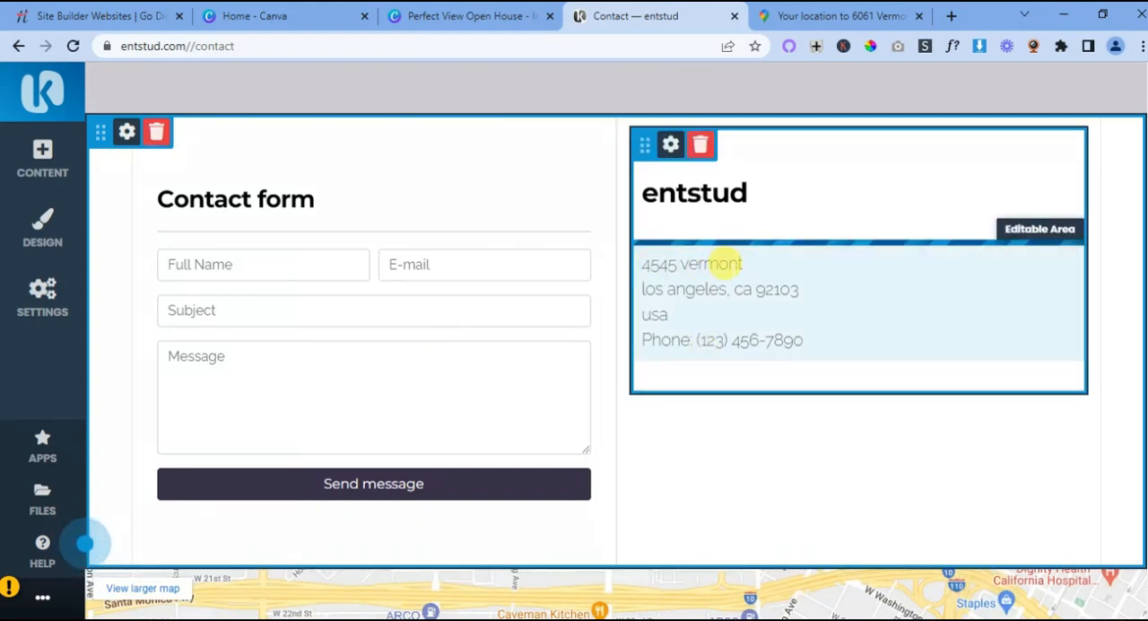
{"action": "left_click", "coordinate": [662, 262]}
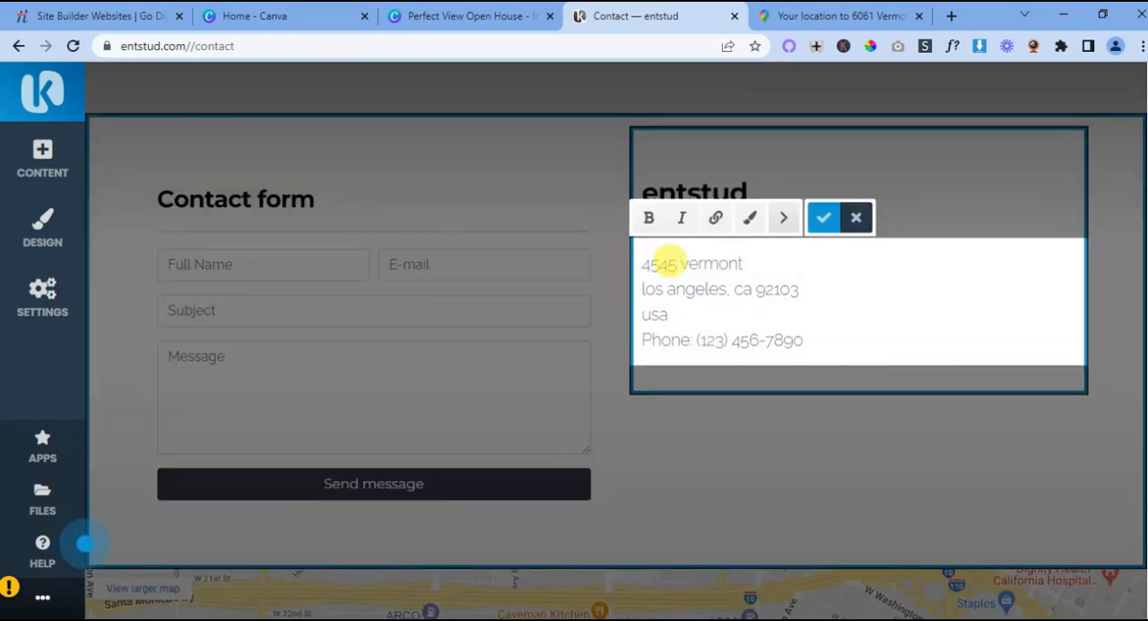
{"action": "key", "text": "BackSpace"}
{"action": "key", "text": "BackSpace"}
{"action": "key", "text": "BackSpace"}
{"action": "key", "text": "BackSpace"}
{"action": "type", "text": "6061"}
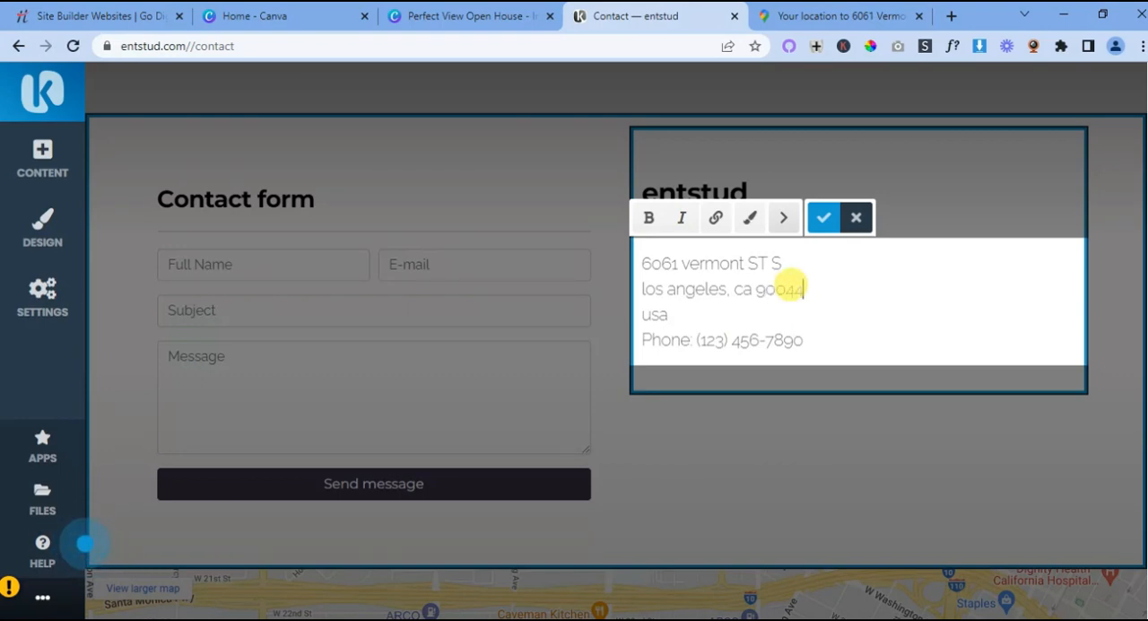
{"action": "scroll", "coordinate": [833, 329], "scroll_direction": "down", "scroll_amount": 1}
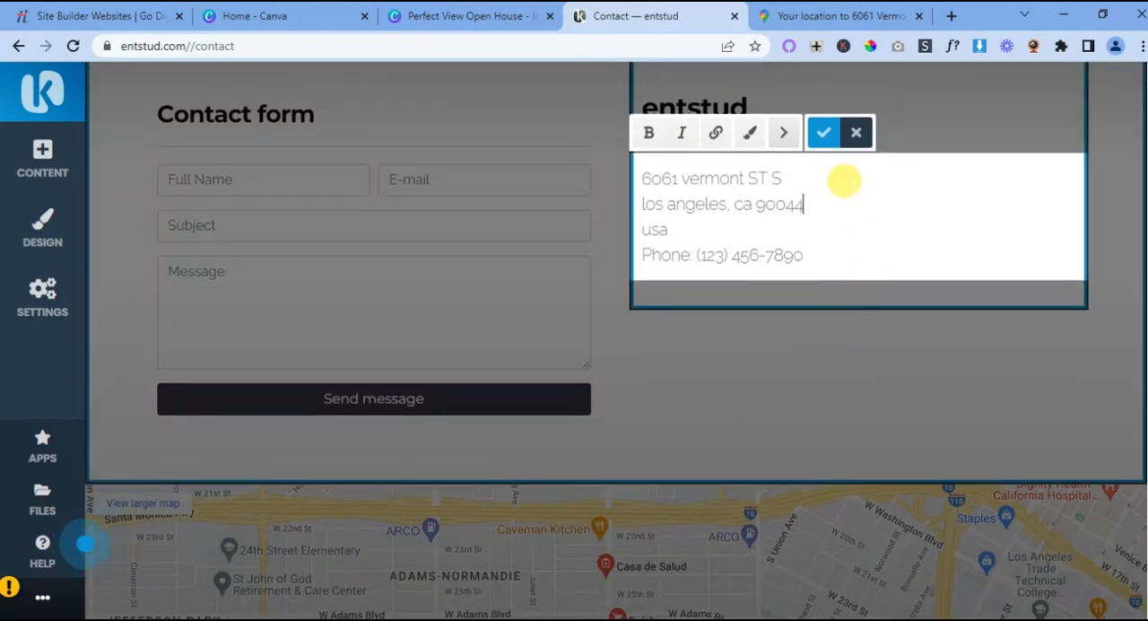
{"action": "left_click", "coordinate": [821, 133]}
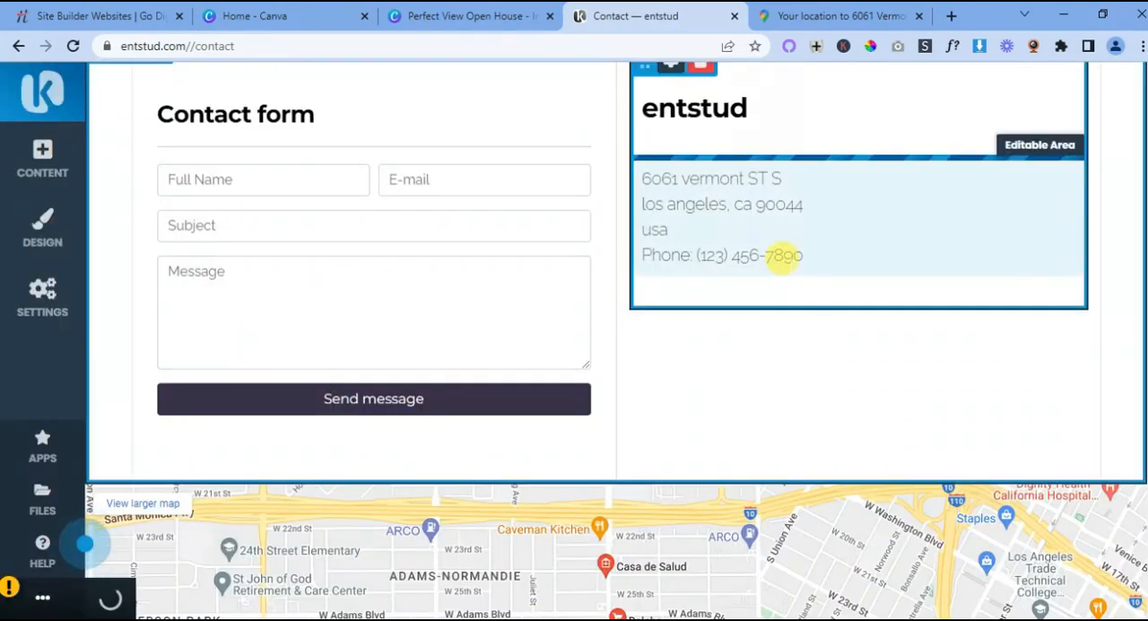
- Try to recolour the whole address and phone text with the darkest dynamic colour in the first row
{"action": "left_click_drag", "start_coordinate": [797, 251], "coordinate": [651, 171]}
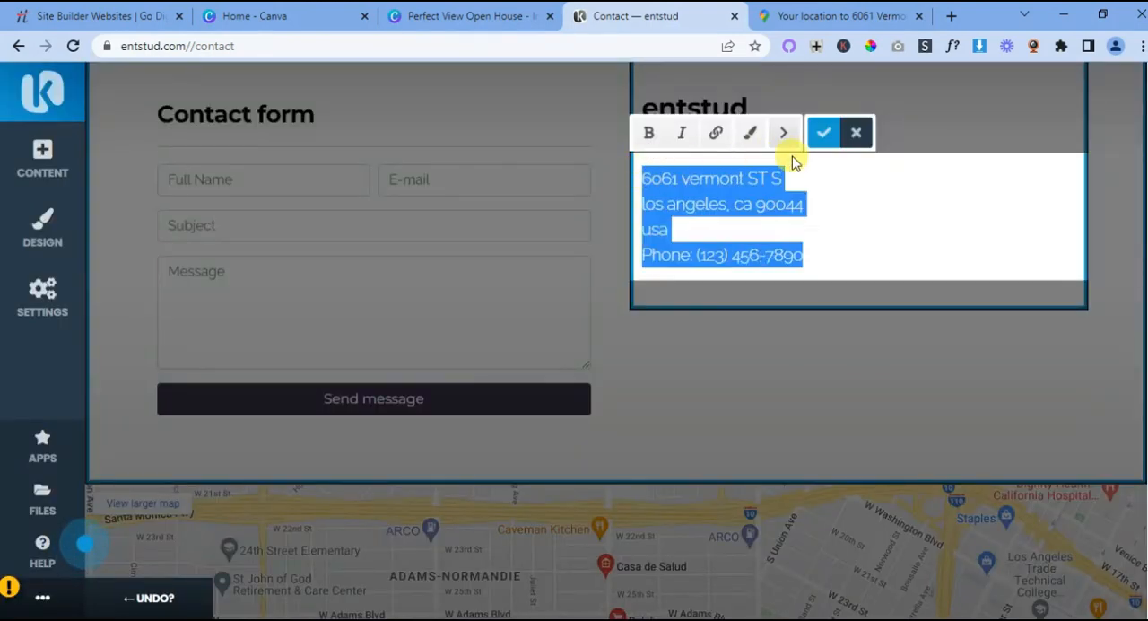
{"action": "left_click", "coordinate": [750, 133]}
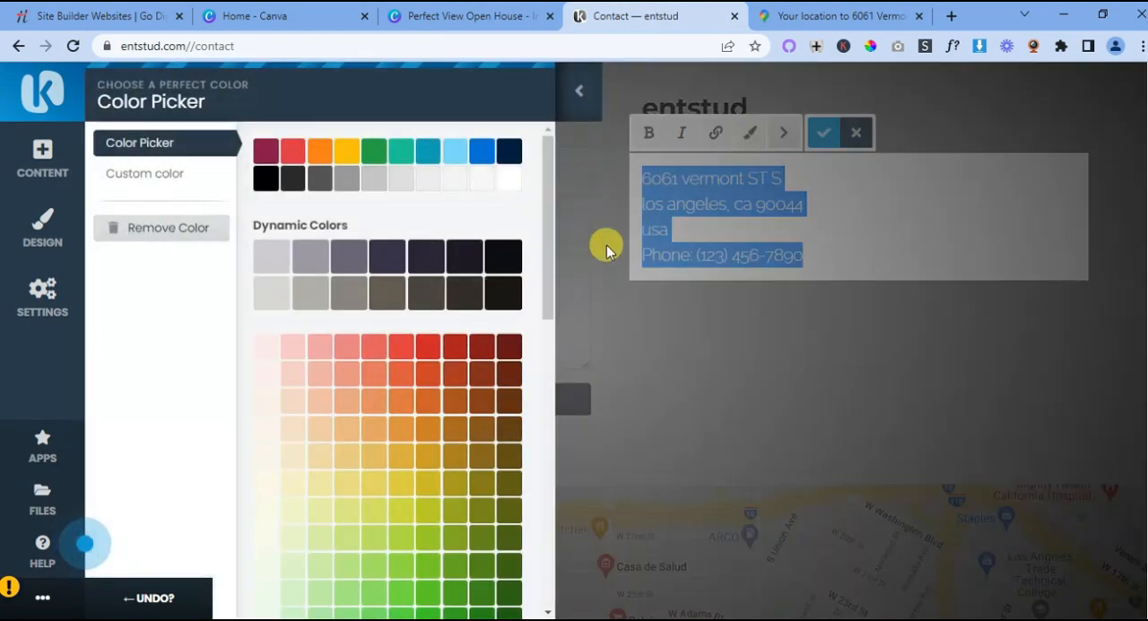
{"action": "left_click", "coordinate": [501, 269]}
{"action": "left_click", "coordinate": [687, 239]}
{"action": "left_click_drag", "start_coordinate": [809, 253], "coordinate": [635, 174]}
{"action": "left_click", "coordinate": [748, 134]}
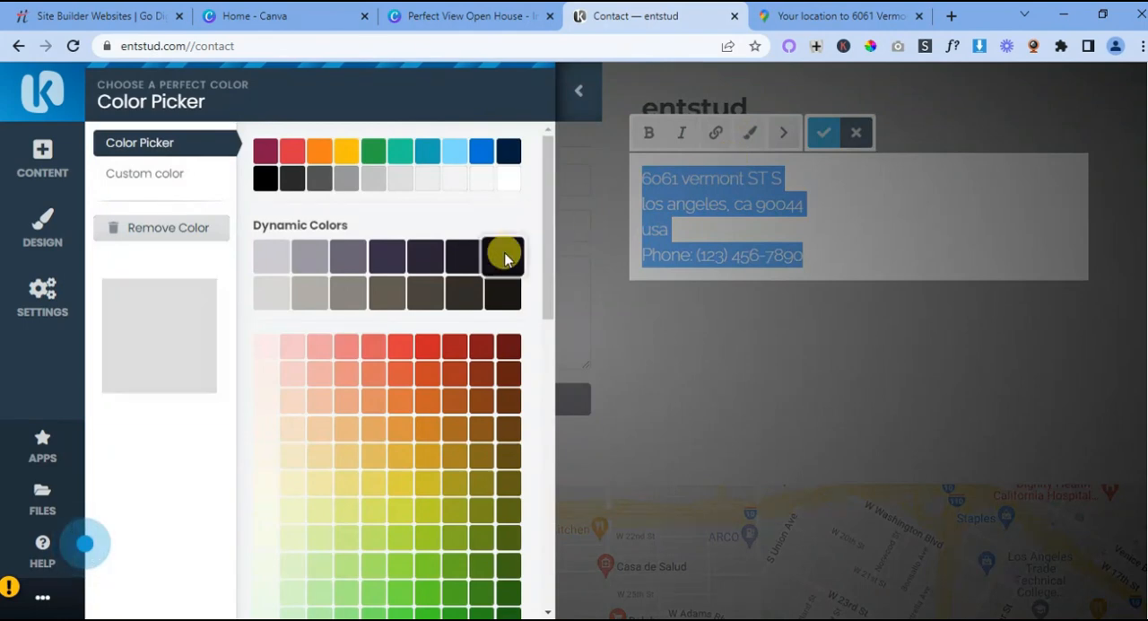
{"action": "left_click", "coordinate": [505, 258]}
{"action": "left_click", "coordinate": [892, 376]}
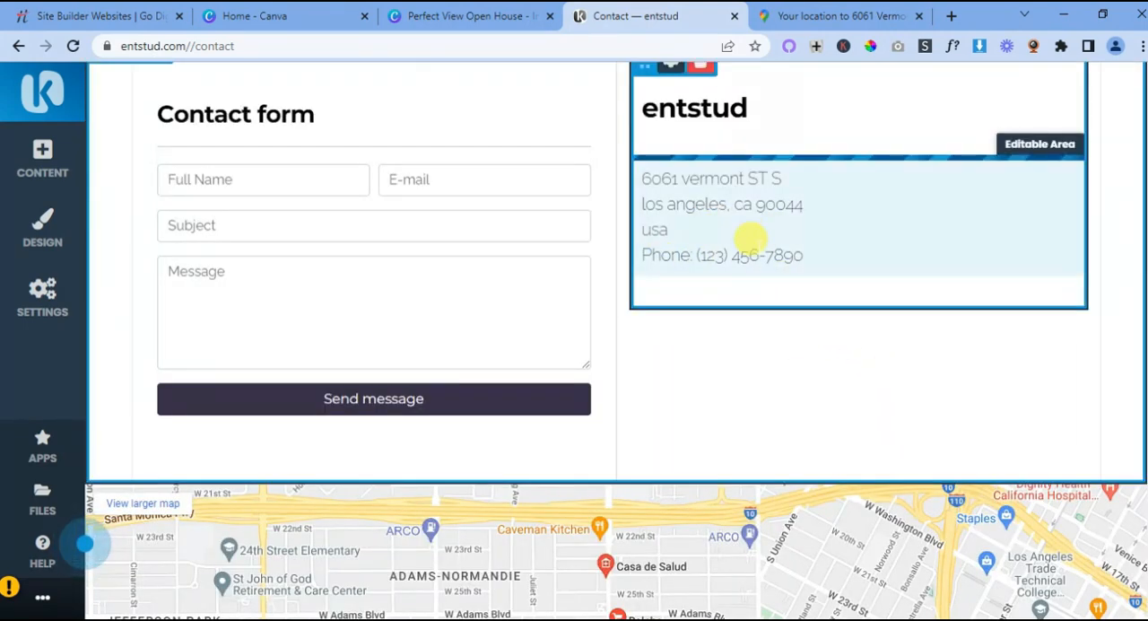
- Open the contact form in the Form Builder and add an Upload item between Message and the Send message button
{"action": "scroll", "coordinate": [748, 253], "scroll_direction": "down", "scroll_amount": 7}
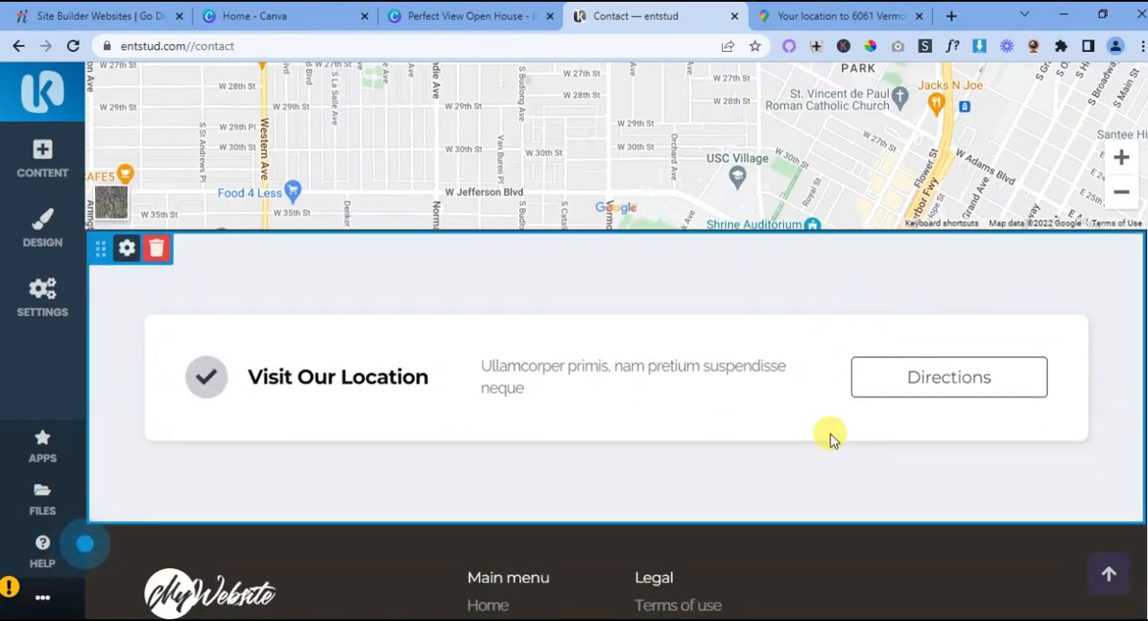
{"action": "scroll", "coordinate": [789, 439], "scroll_direction": "up", "scroll_amount": 7}
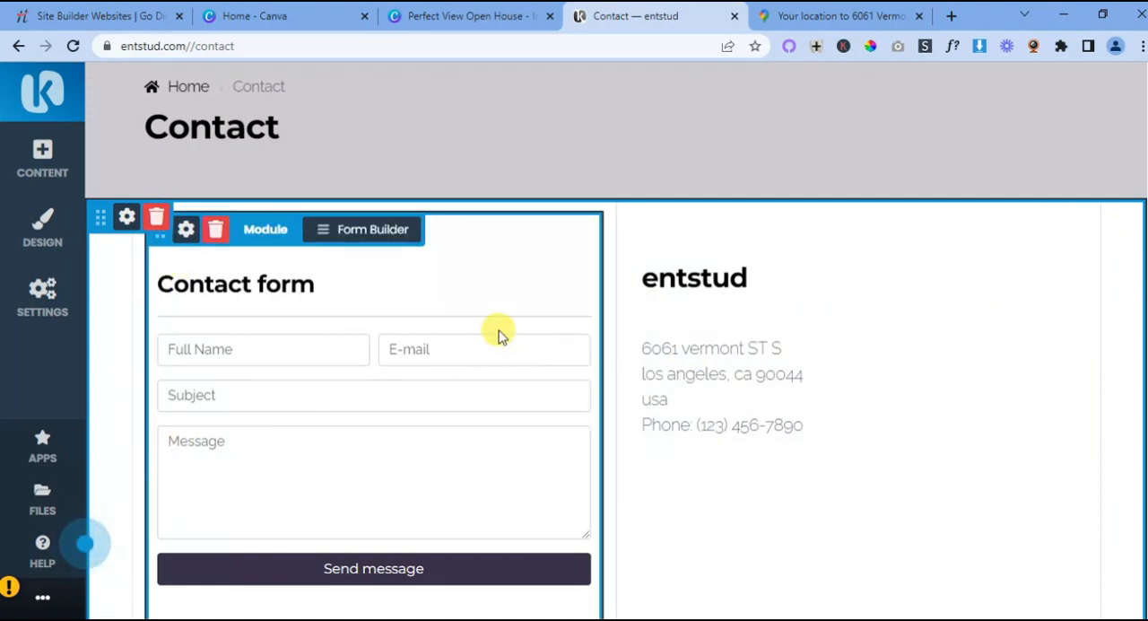
{"action": "scroll", "coordinate": [500, 334], "scroll_direction": "down", "scroll_amount": 1}
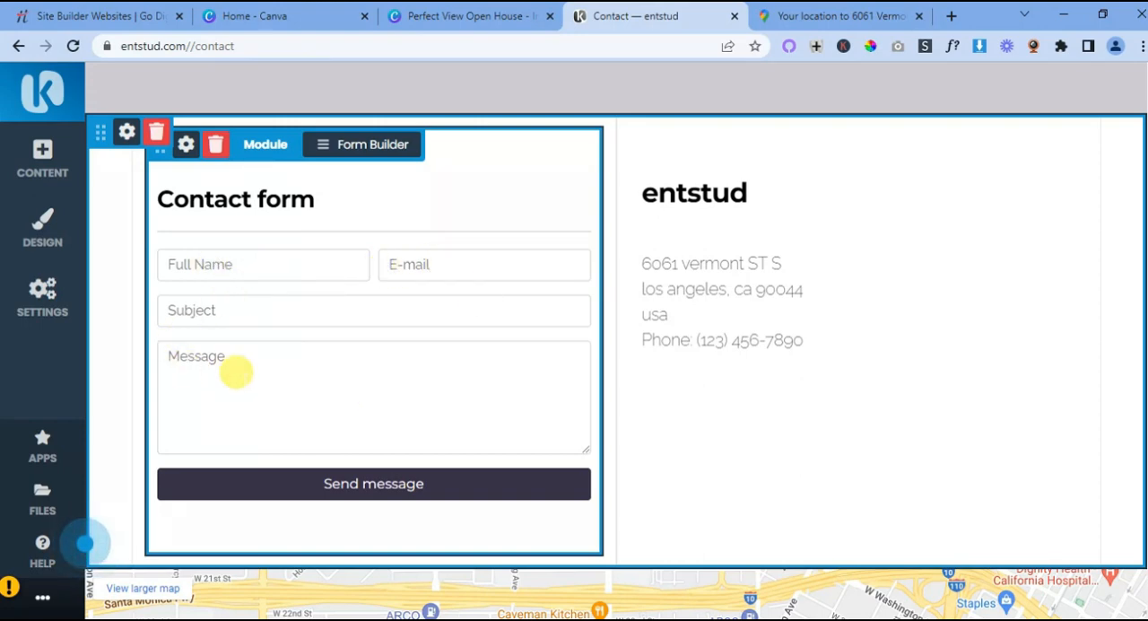
{"action": "left_click", "coordinate": [323, 143]}
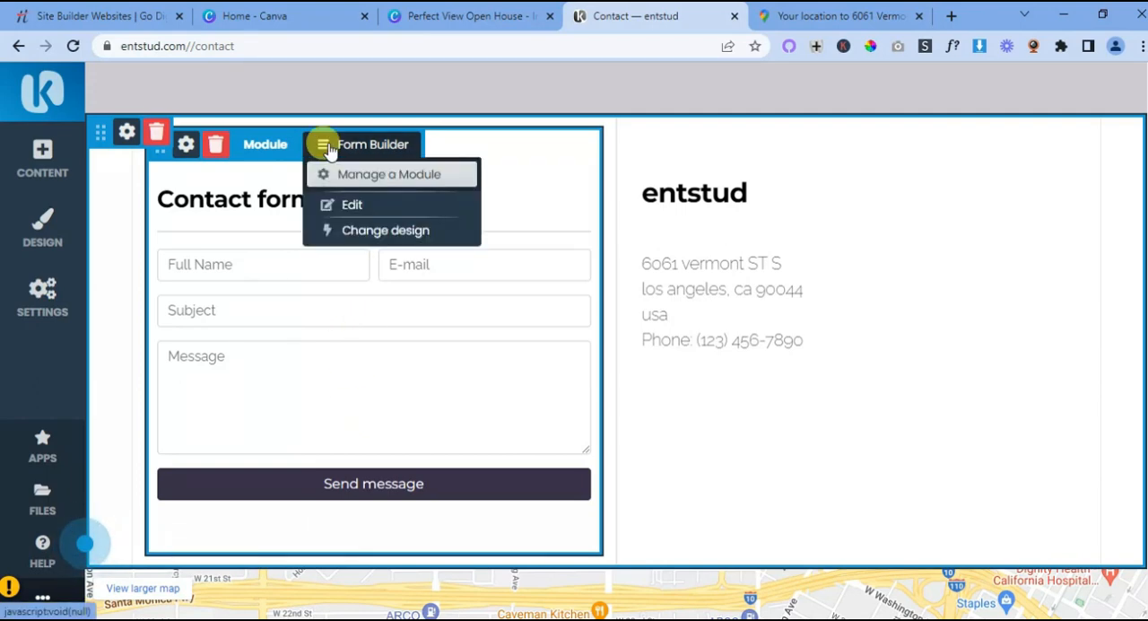
{"action": "left_click", "coordinate": [354, 174]}
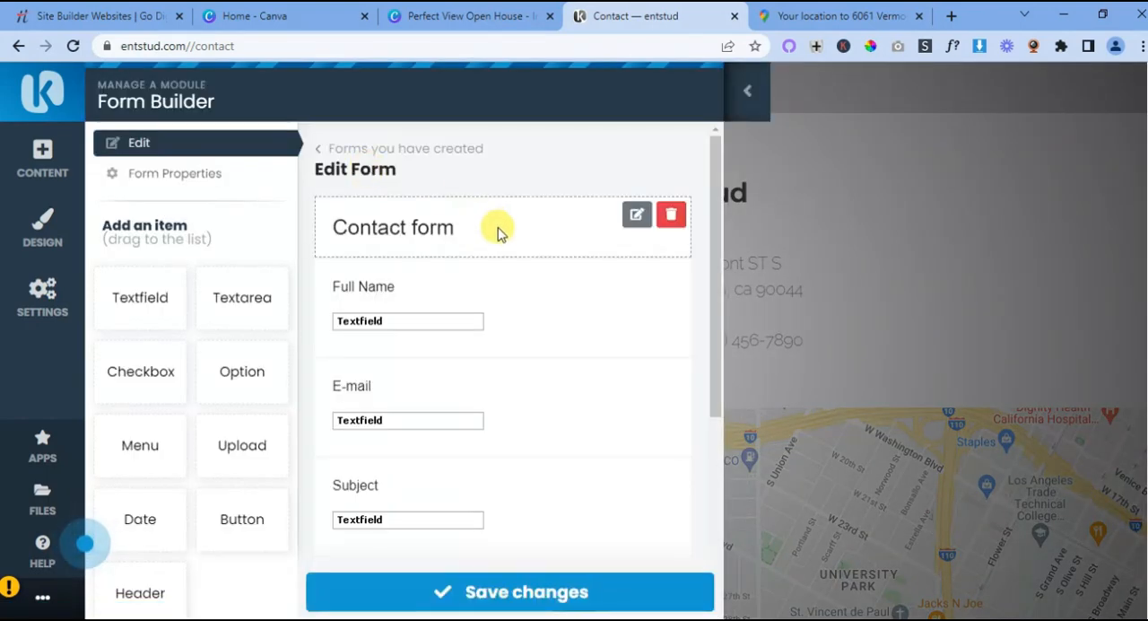
{"action": "scroll", "coordinate": [504, 236], "scroll_direction": "down", "scroll_amount": 2}
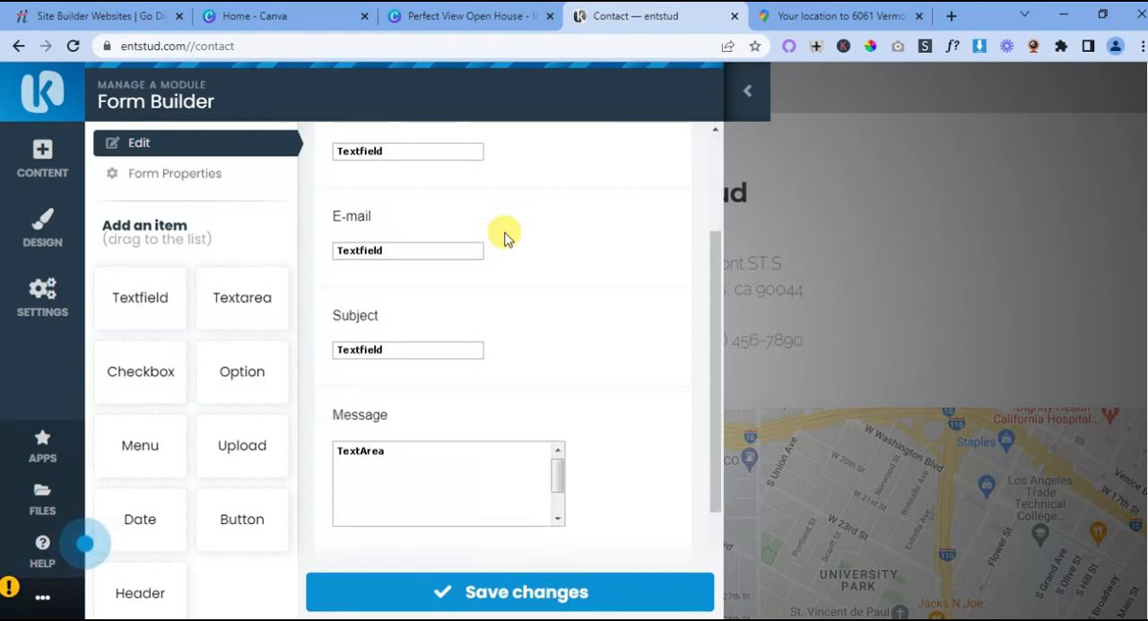
{"action": "scroll", "coordinate": [504, 236], "scroll_direction": "down", "scroll_amount": 2}
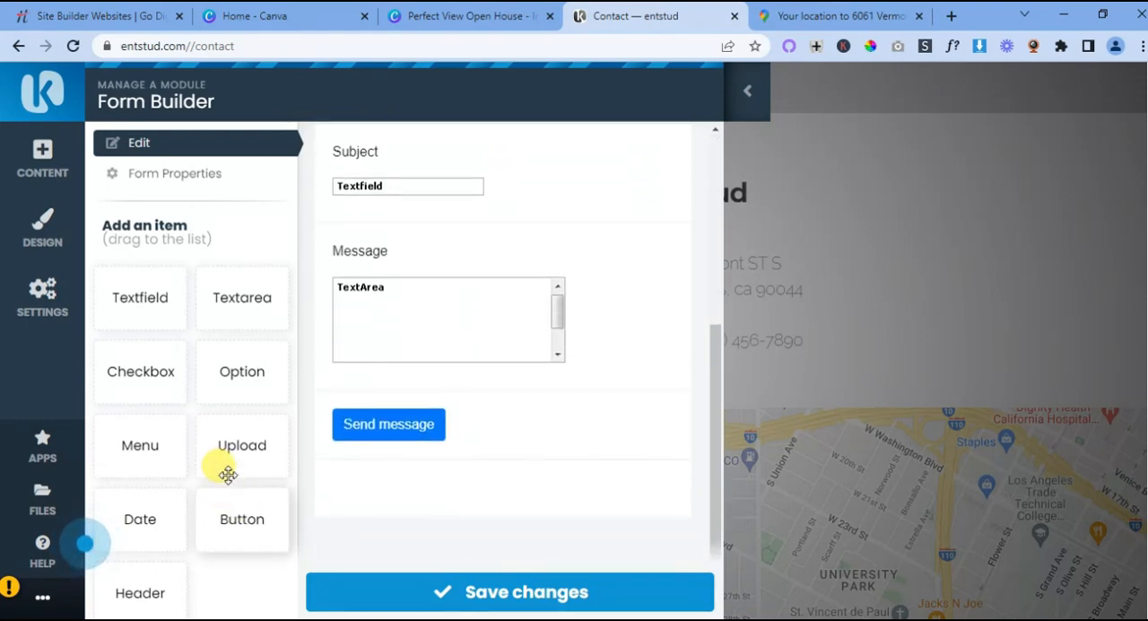
{"action": "left_click_drag", "start_coordinate": [240, 448], "coordinate": [410, 392]}
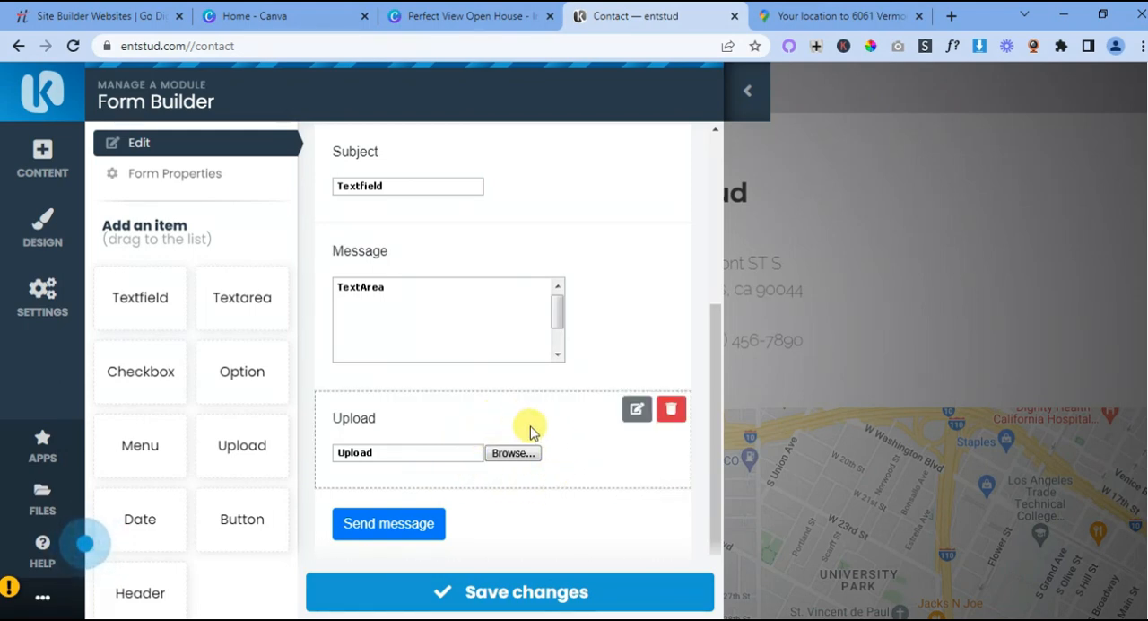
- Add a Textarea item between Subject and Message and set its label to "Phone Number"
{"action": "scroll", "coordinate": [465, 473], "scroll_direction": "up", "scroll_amount": 5}
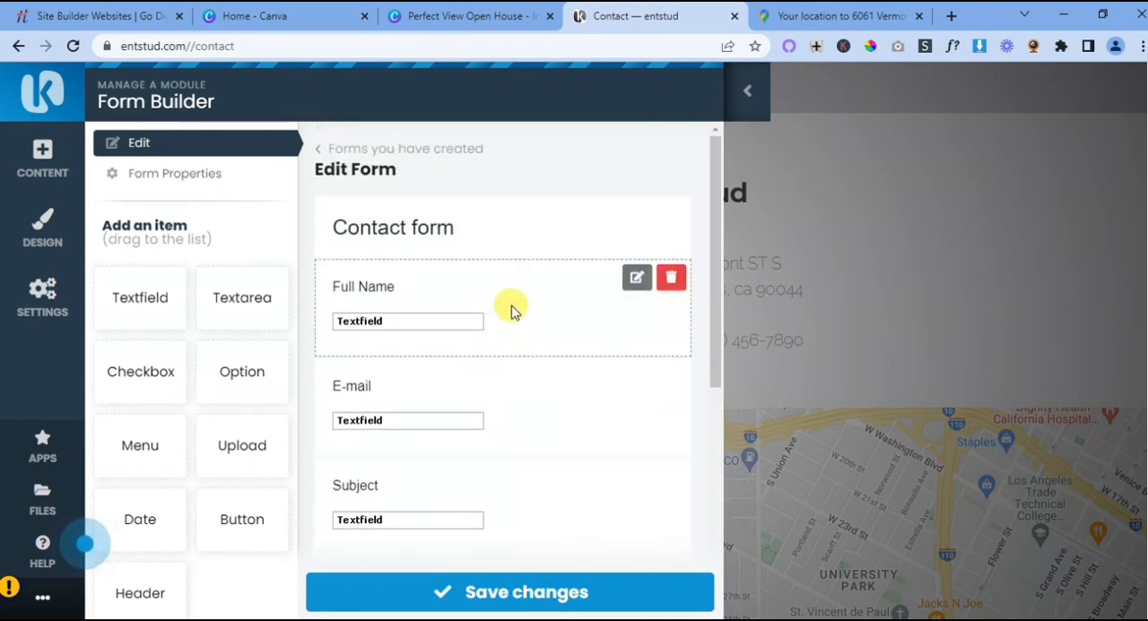
{"action": "scroll", "coordinate": [502, 318], "scroll_direction": "down", "scroll_amount": 1}
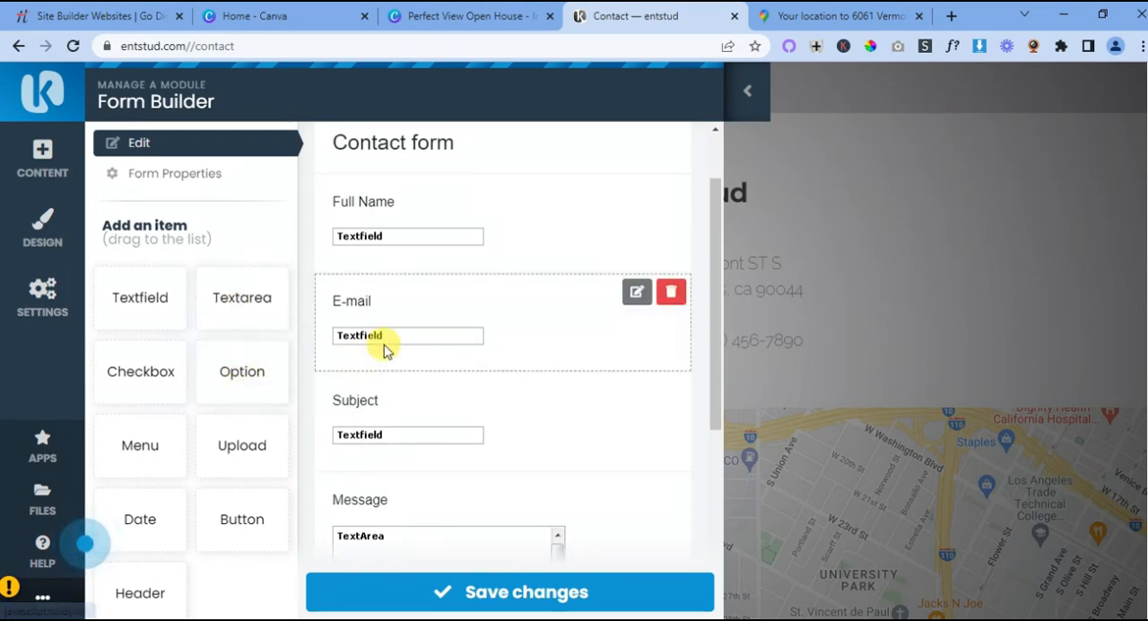
{"action": "scroll", "coordinate": [531, 363], "scroll_direction": "down", "scroll_amount": 2}
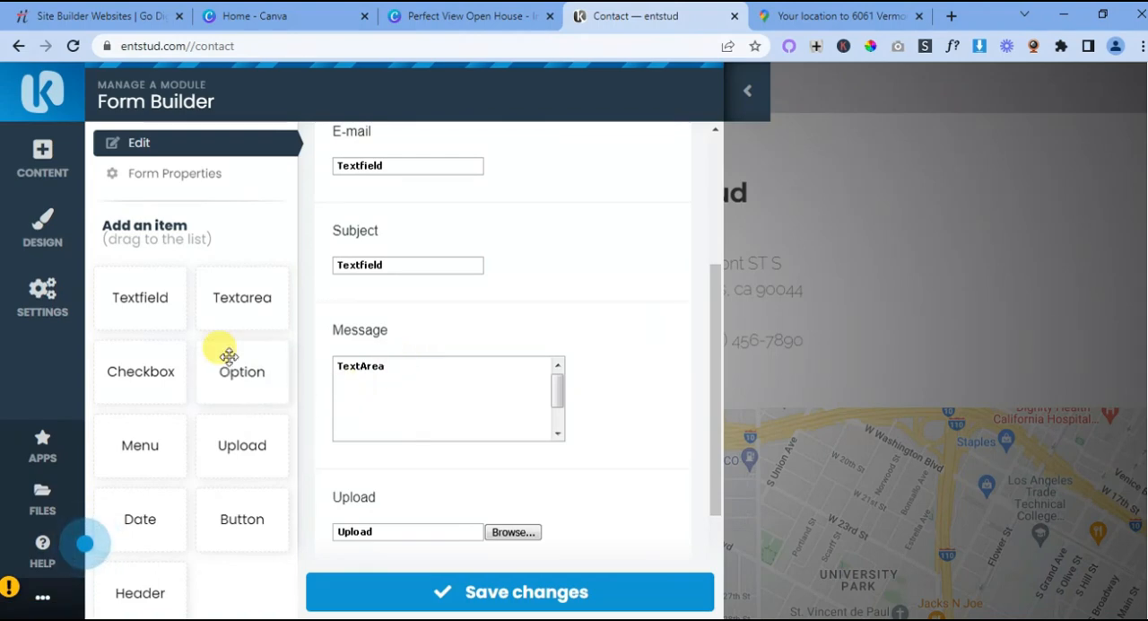
{"action": "scroll", "coordinate": [225, 359], "scroll_direction": "down", "scroll_amount": 2}
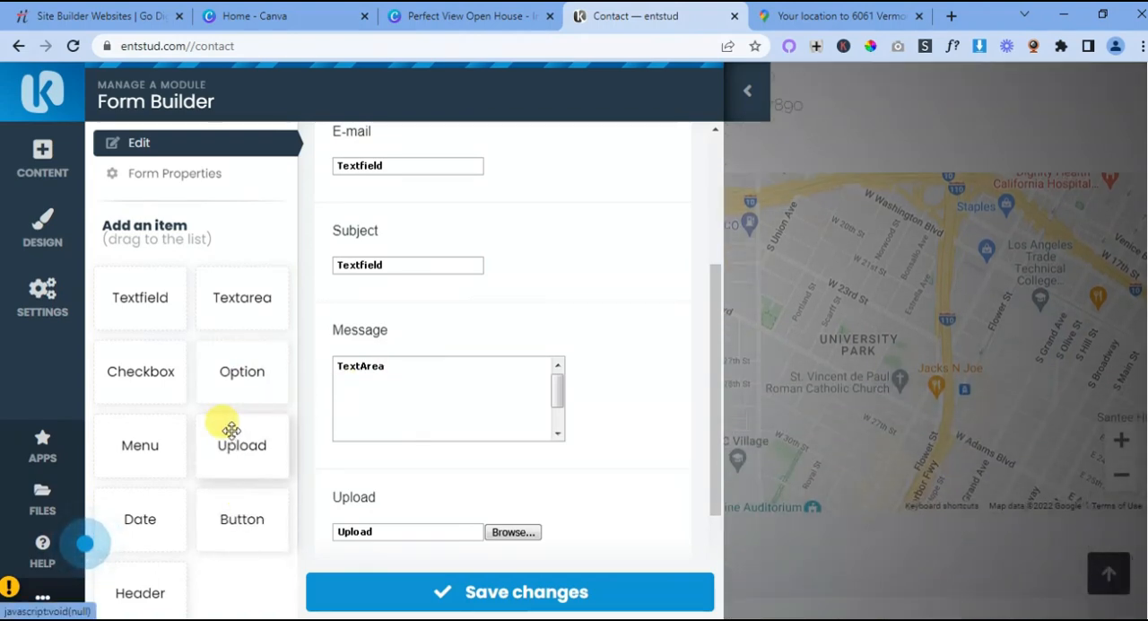
{"action": "scroll", "coordinate": [228, 435], "scroll_direction": "down", "scroll_amount": 1}
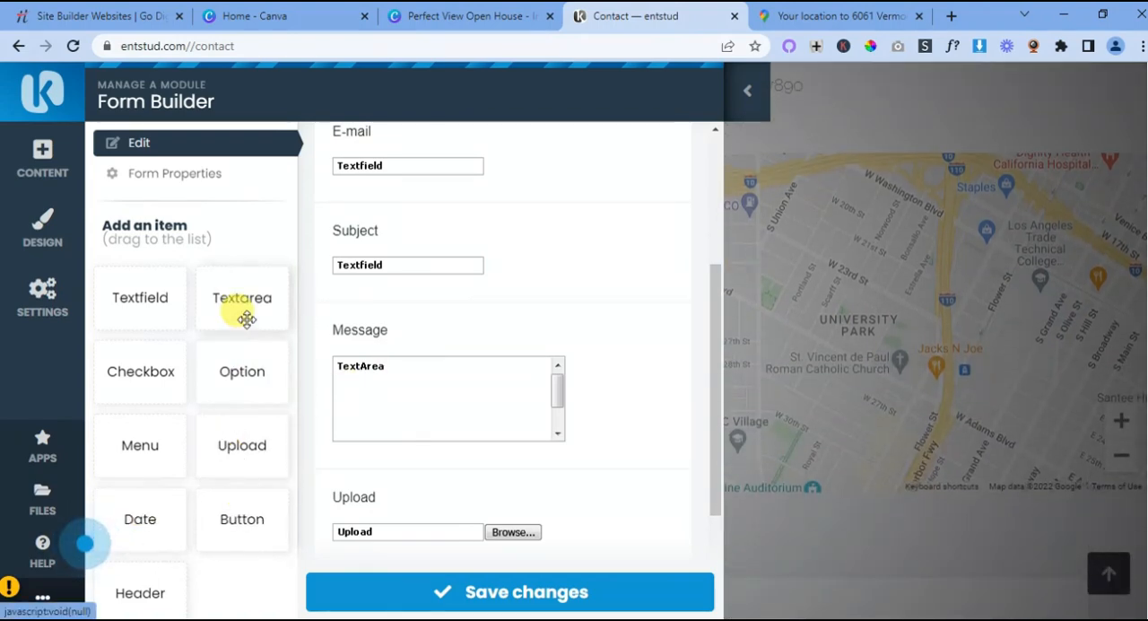
{"action": "left_click_drag", "start_coordinate": [235, 319], "coordinate": [432, 315]}
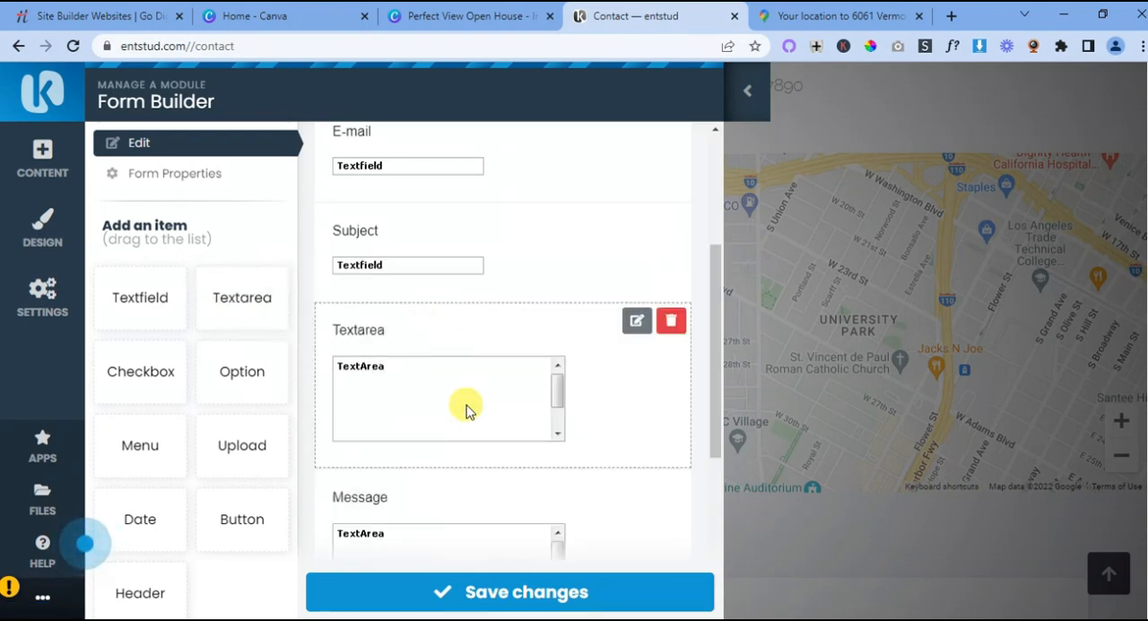
{"action": "right_click", "coordinate": [636, 322]}
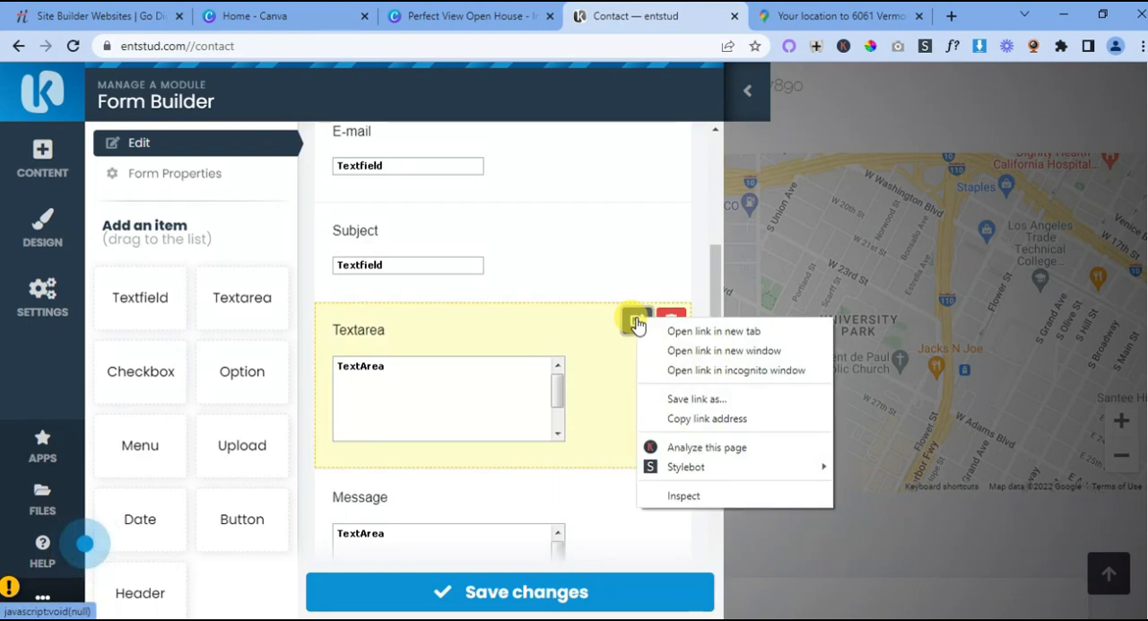
{"action": "left_click", "coordinate": [637, 322]}
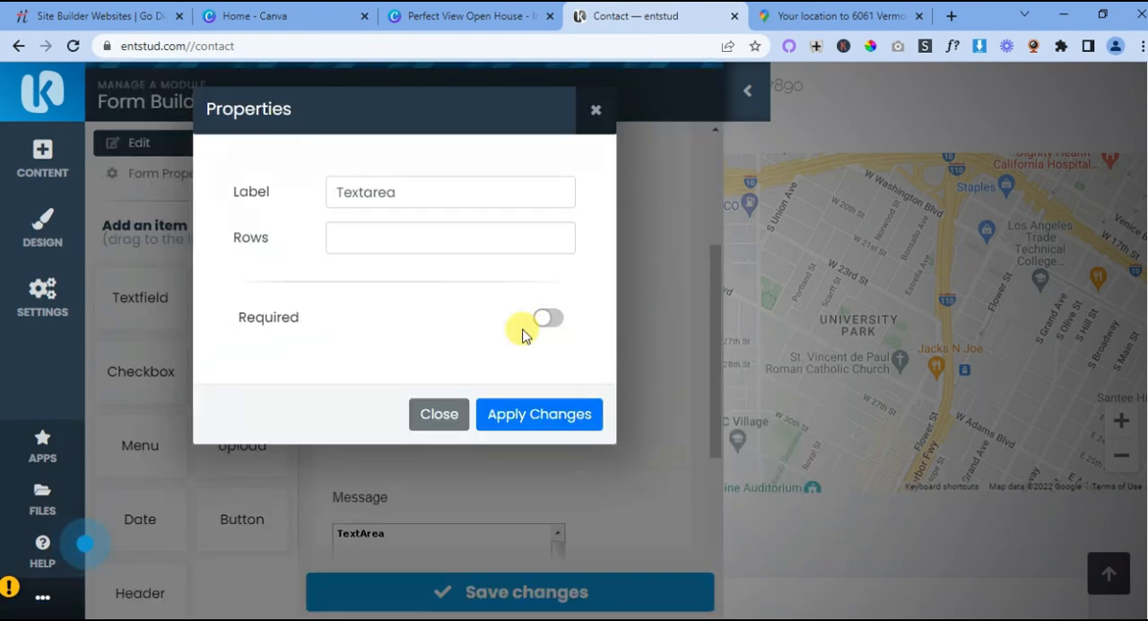
{"action": "left_click_drag", "start_coordinate": [395, 192], "coordinate": [316, 194]}
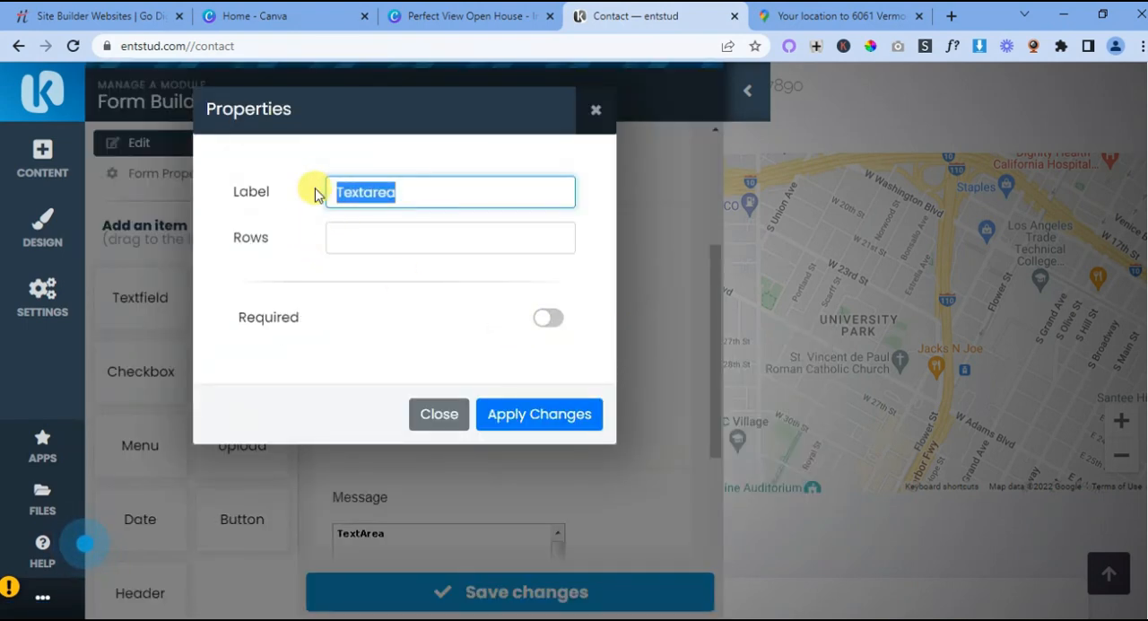
{"action": "type", "text": "Phone Number"}
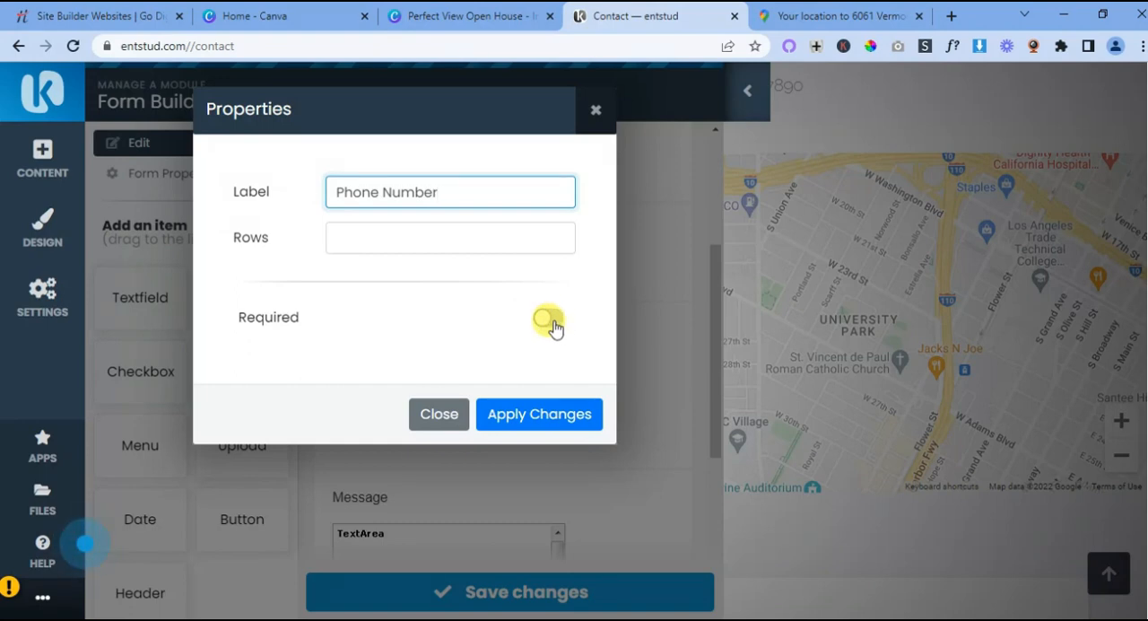
{"action": "left_click", "coordinate": [542, 413]}
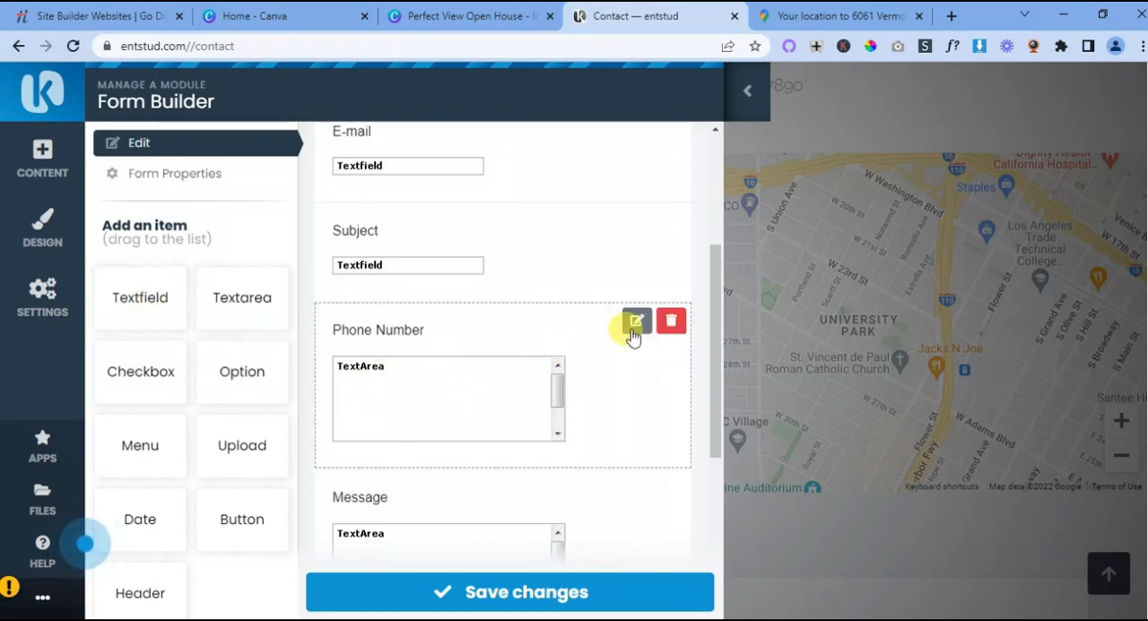
- Delete the Phone Number text area from the contact form
{"action": "left_click", "coordinate": [671, 322]}
{"action": "left_click", "coordinate": [661, 145]}
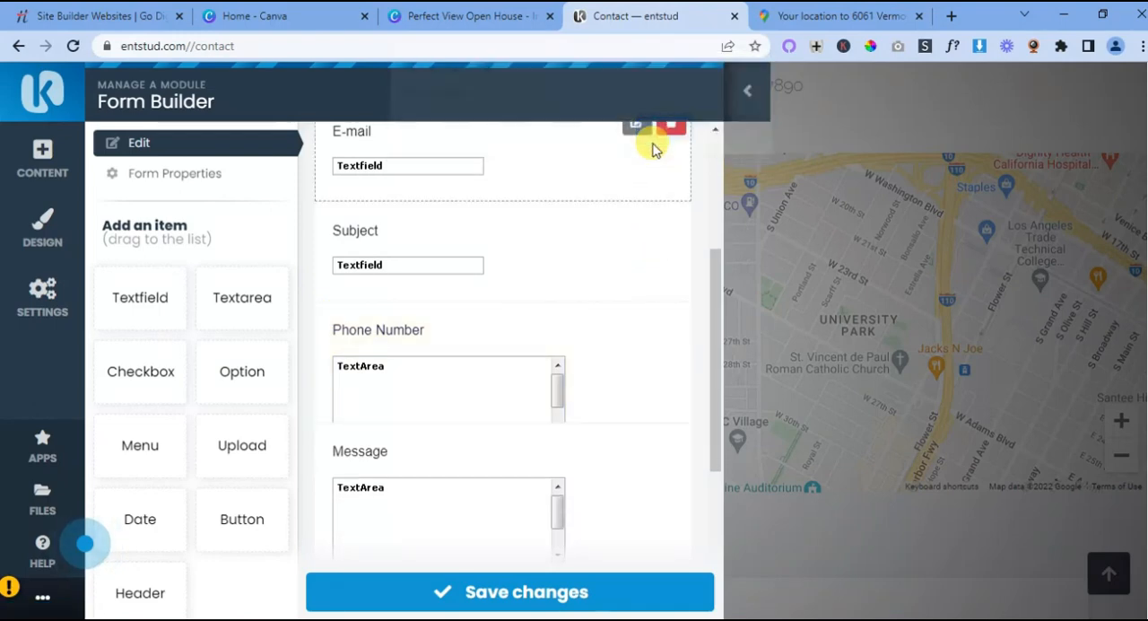
- Add a Textfield item between Subject and Message in the contact form and set its label to "Phone Number"
{"action": "left_click_drag", "start_coordinate": [140, 309], "coordinate": [433, 340]}
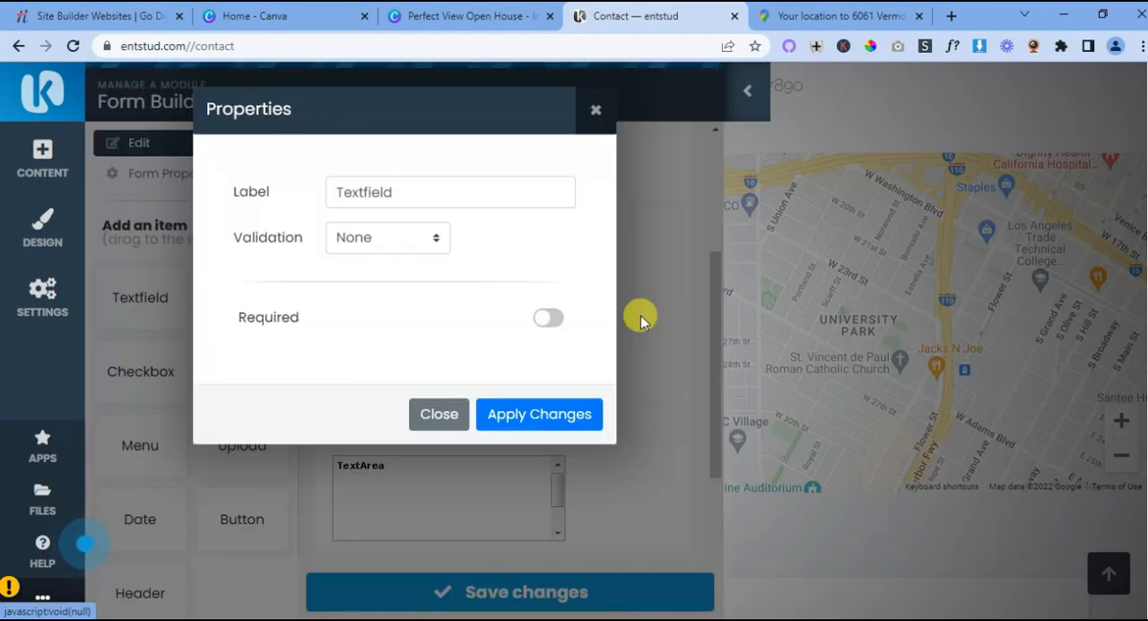
{"action": "left_click", "coordinate": [637, 320]}
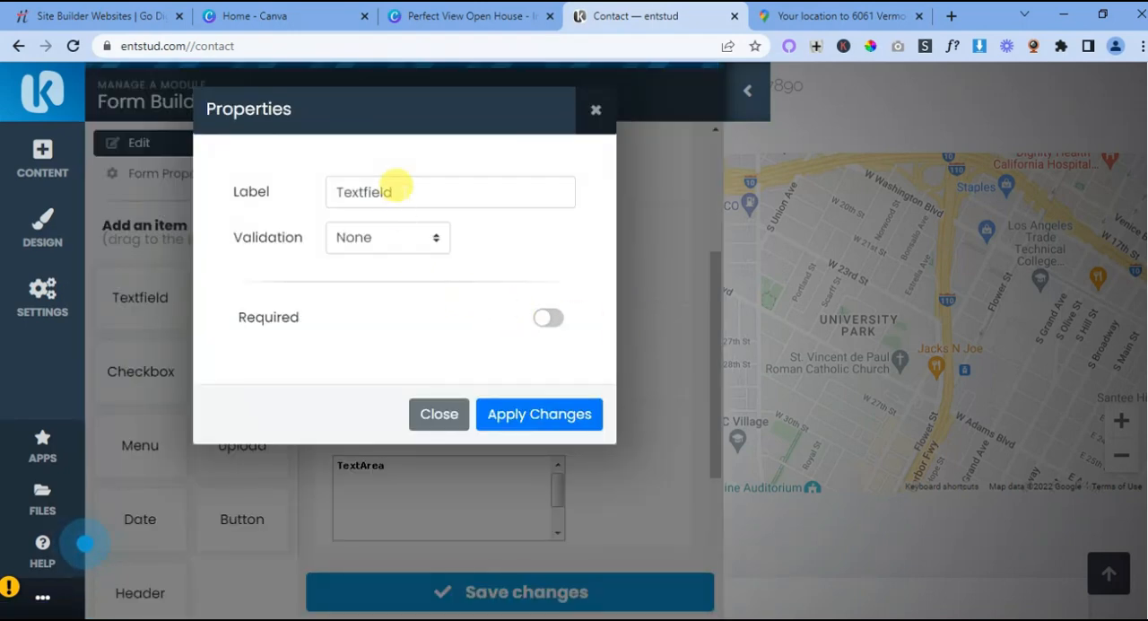
{"action": "left_click_drag", "start_coordinate": [394, 191], "coordinate": [320, 199]}
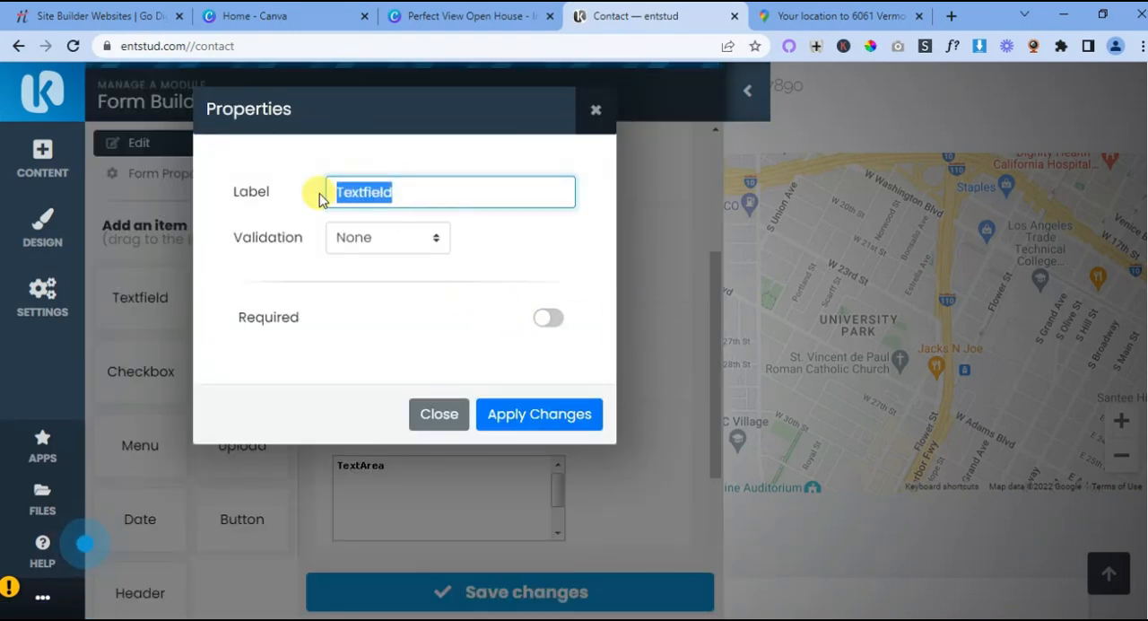
{"action": "type", "text": "Phone Number"}
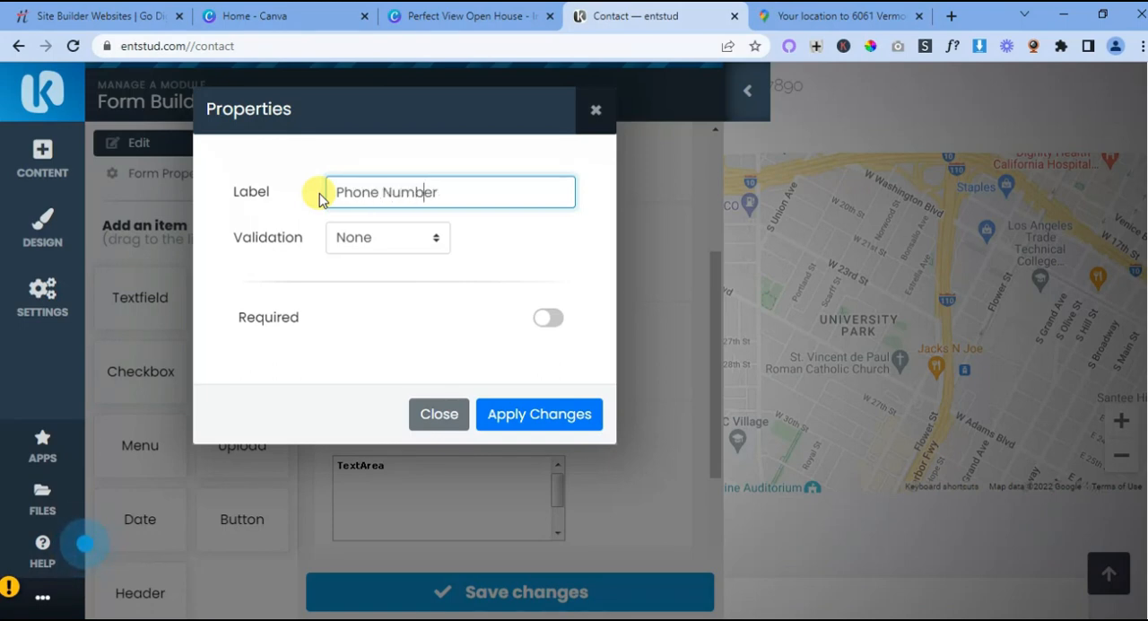
{"action": "left_click", "coordinate": [410, 238]}
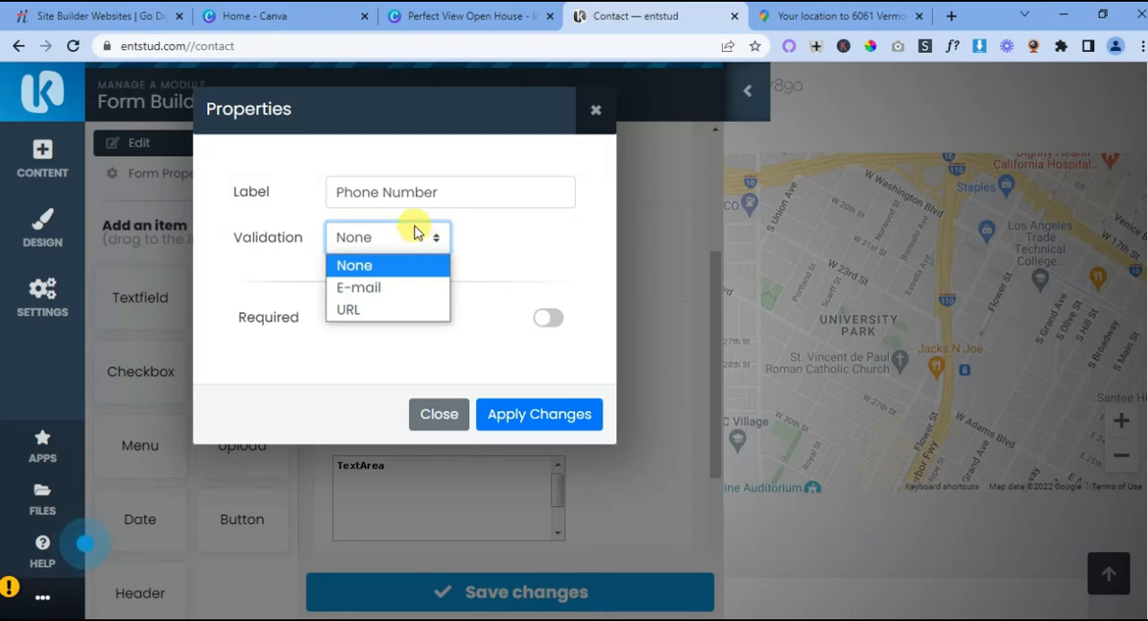
{"action": "left_click", "coordinate": [468, 234]}
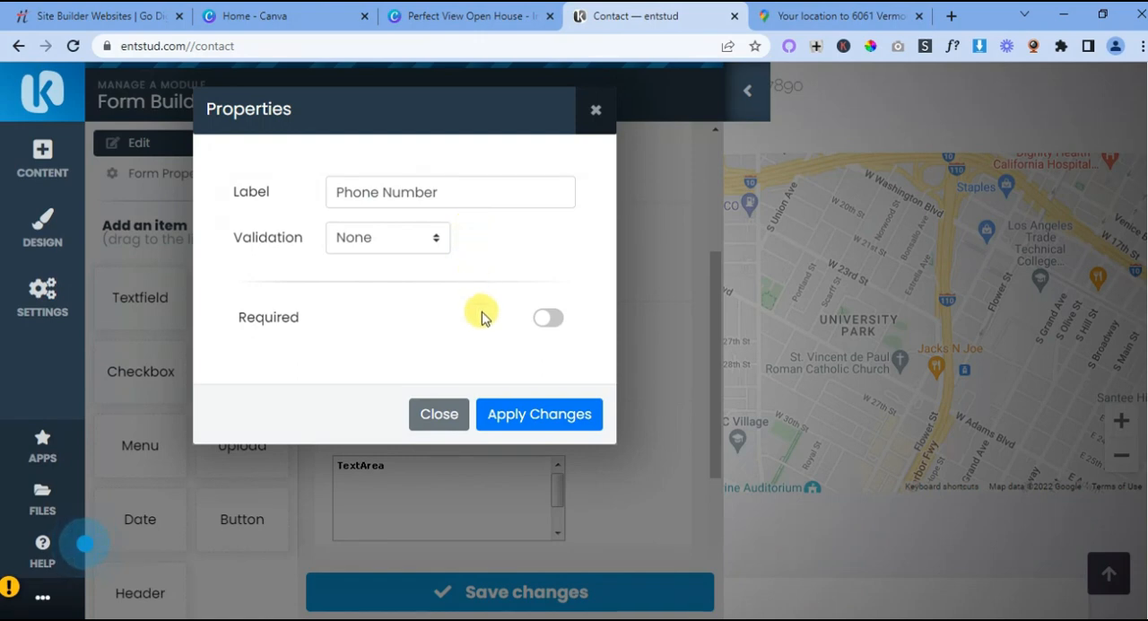
{"action": "left_click", "coordinate": [530, 415]}
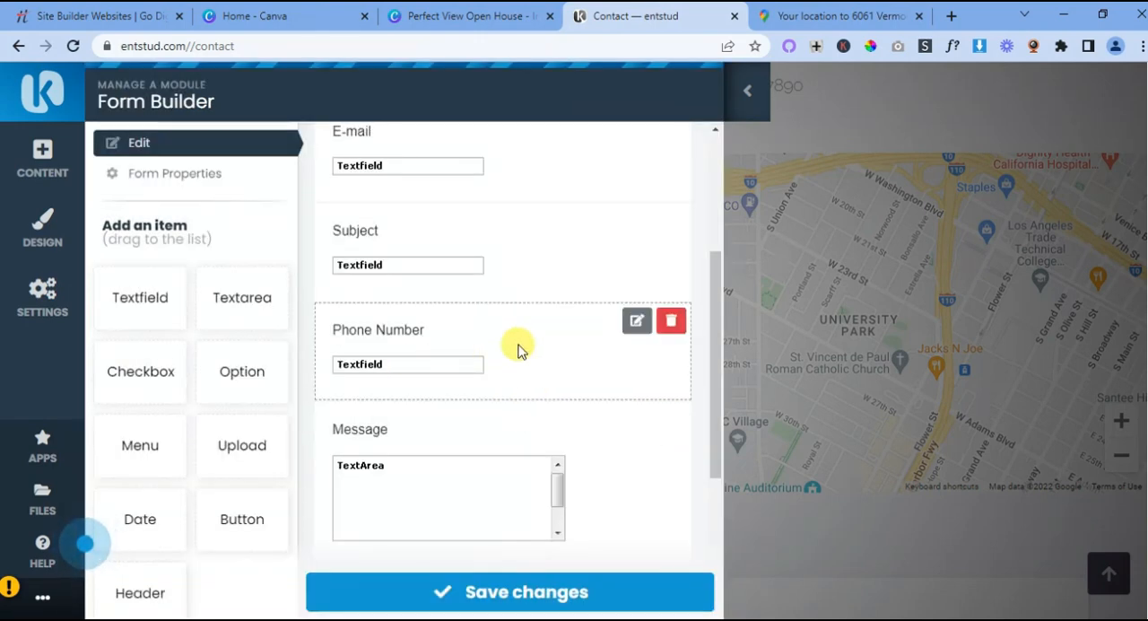
- Delete the empty item below the Send message button in the contact form
{"action": "scroll", "coordinate": [520, 349], "scroll_direction": "down", "scroll_amount": 1}
{"action": "scroll", "coordinate": [546, 422], "scroll_direction": "down", "scroll_amount": 2}
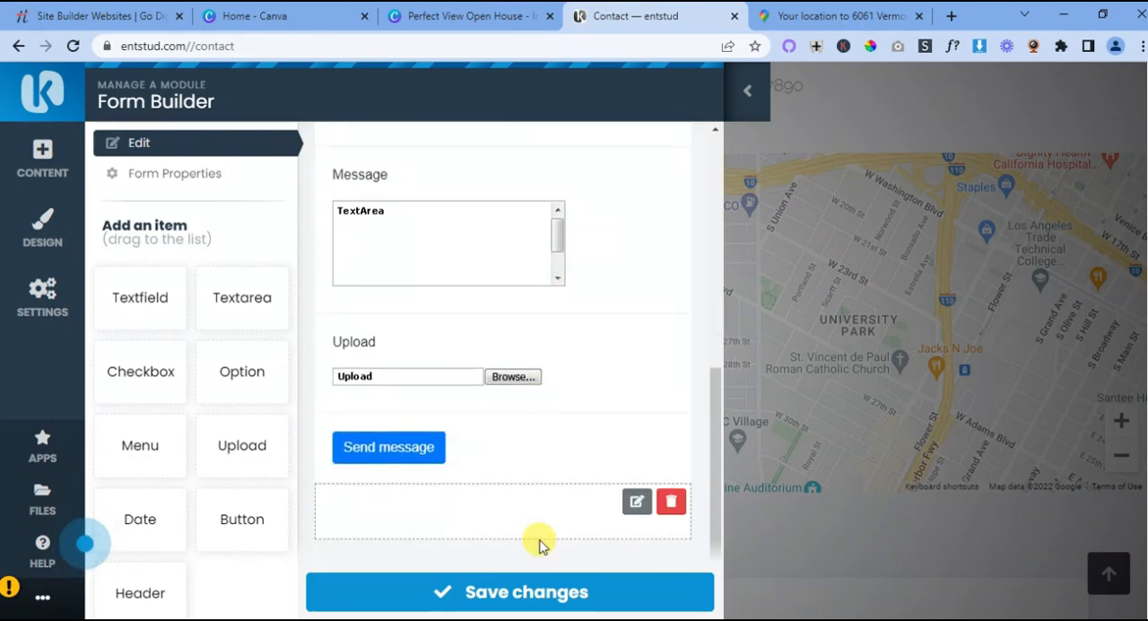
{"action": "scroll", "coordinate": [256, 409], "scroll_direction": "down", "scroll_amount": 3}
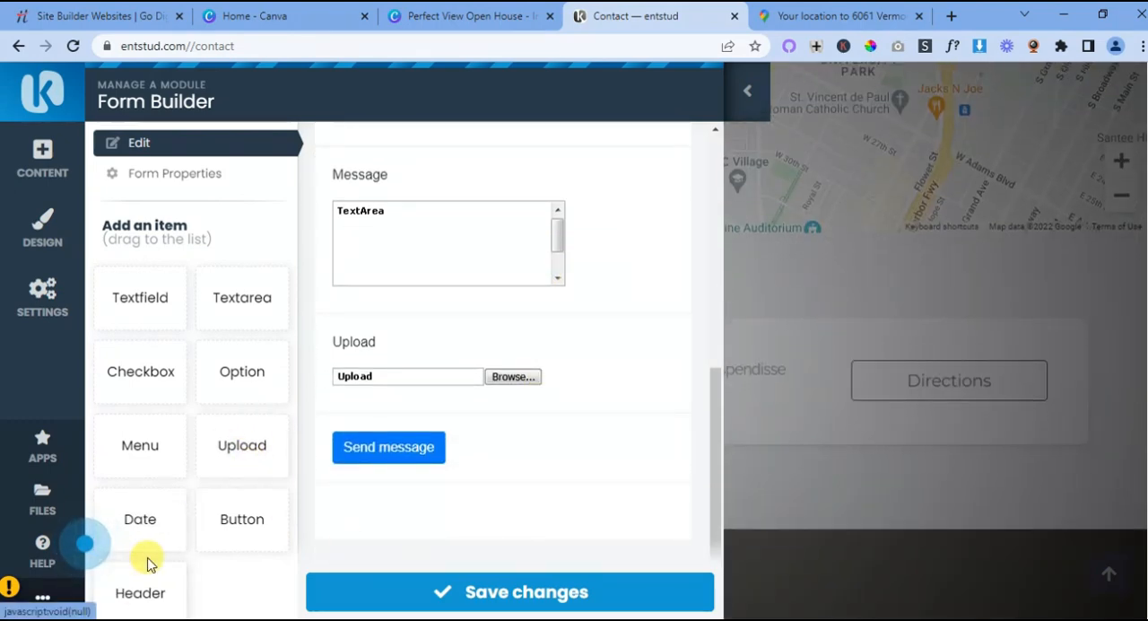
{"action": "scroll", "coordinate": [143, 596], "scroll_direction": "down", "scroll_amount": 2}
{"action": "left_click_drag", "start_coordinate": [148, 592], "coordinate": [530, 541]}
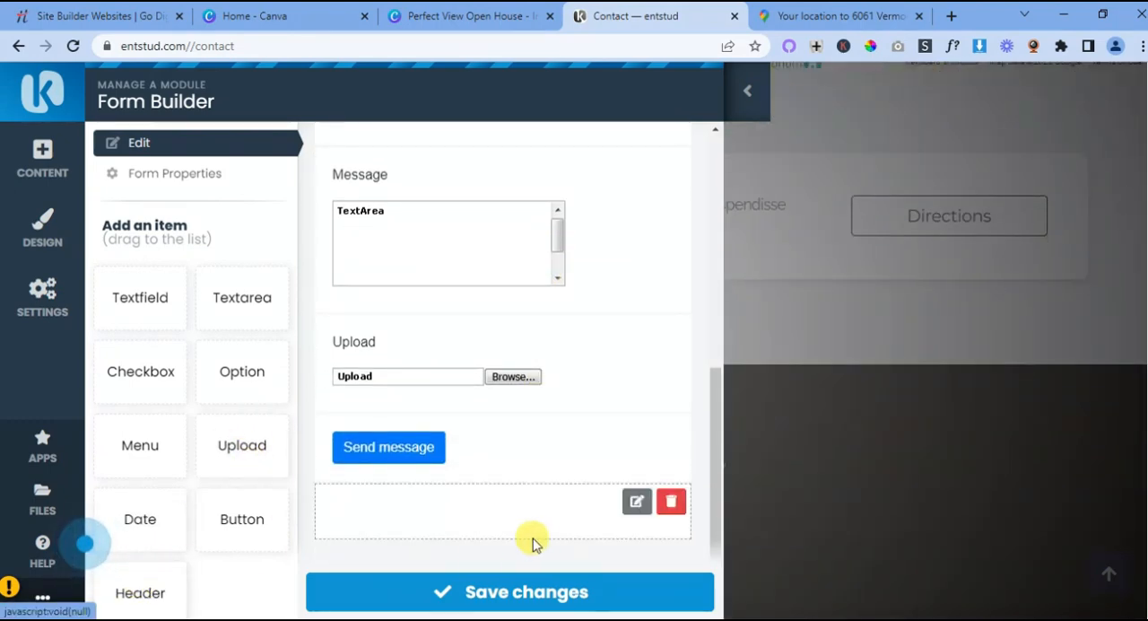
{"action": "scroll", "coordinate": [551, 538], "scroll_direction": "up", "scroll_amount": 5}
{"action": "scroll", "coordinate": [554, 539], "scroll_direction": "down", "scroll_amount": 6}
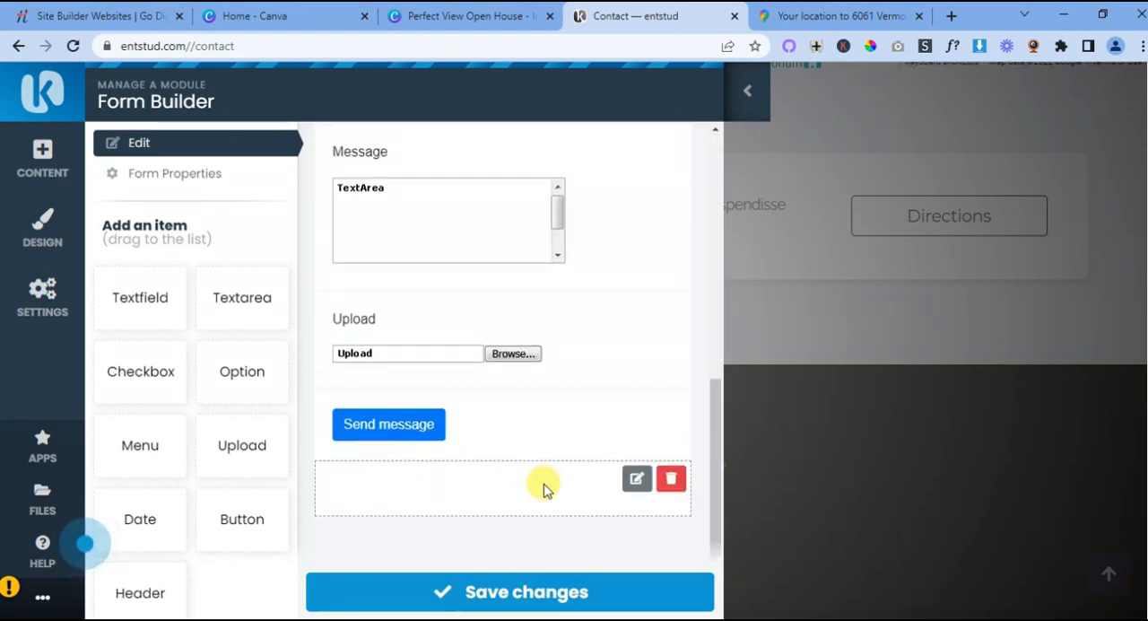
{"action": "left_click", "coordinate": [673, 480]}
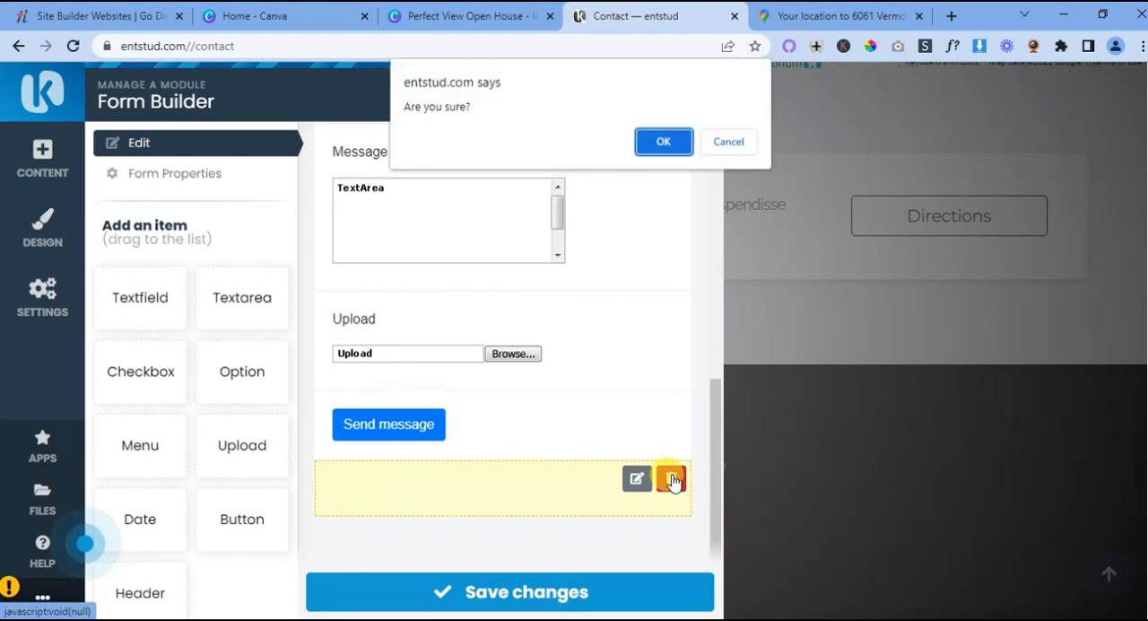
{"action": "left_click", "coordinate": [661, 141]}
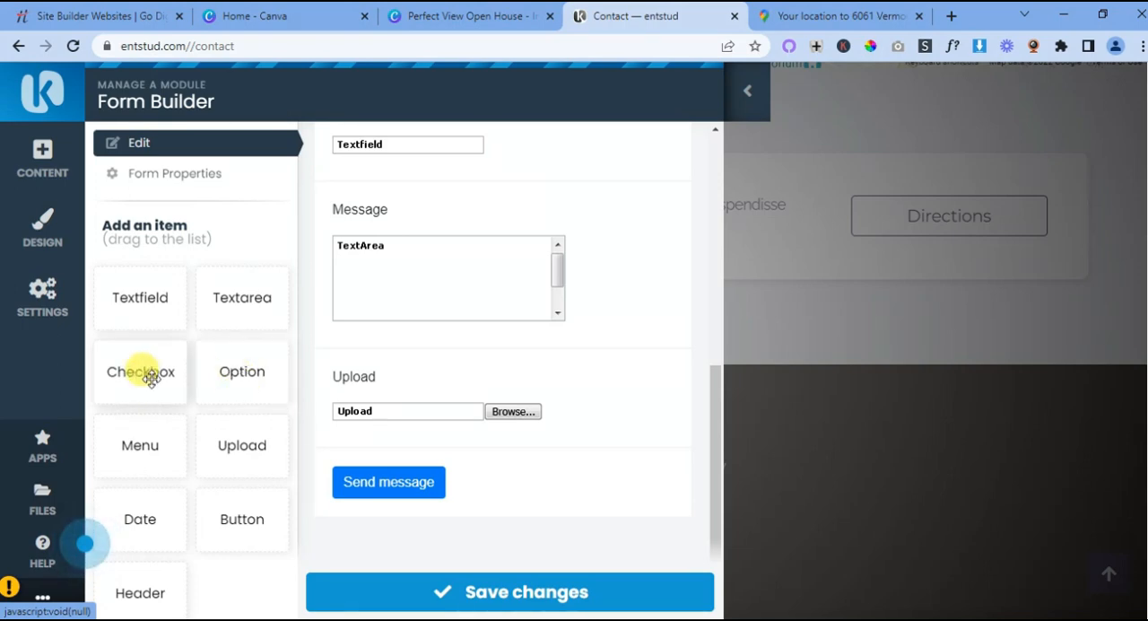
- Set the form's Thank You message to "Thank you, we appreaciate your interest in contacting us. We going to get back to you as soon as possible."
{"action": "left_click", "coordinate": [184, 182]}
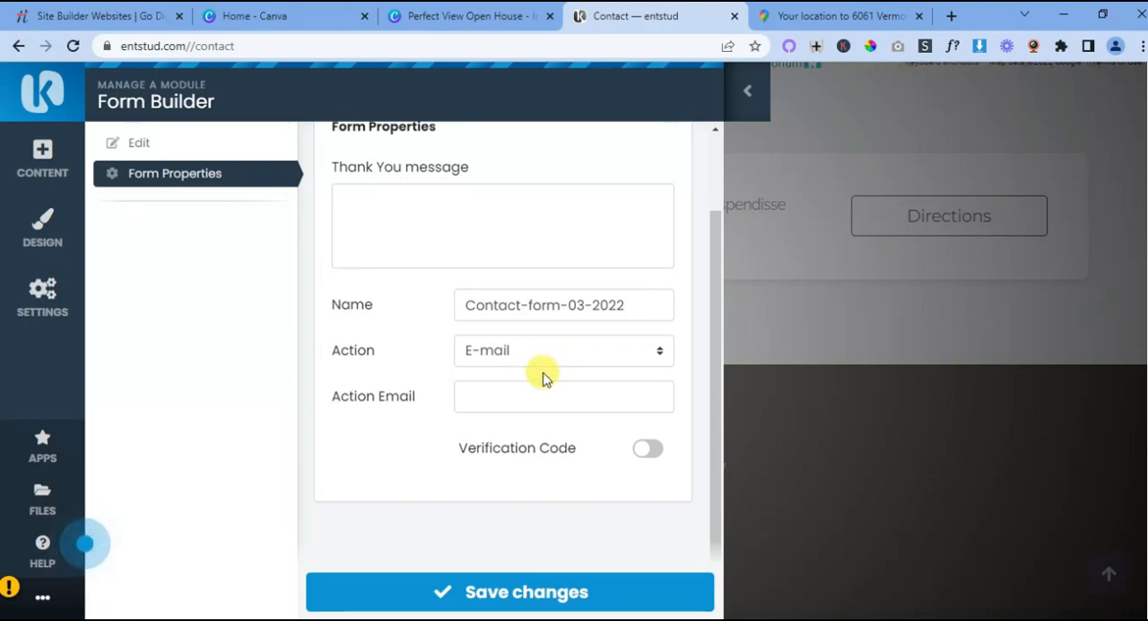
{"action": "left_click", "coordinate": [346, 196]}
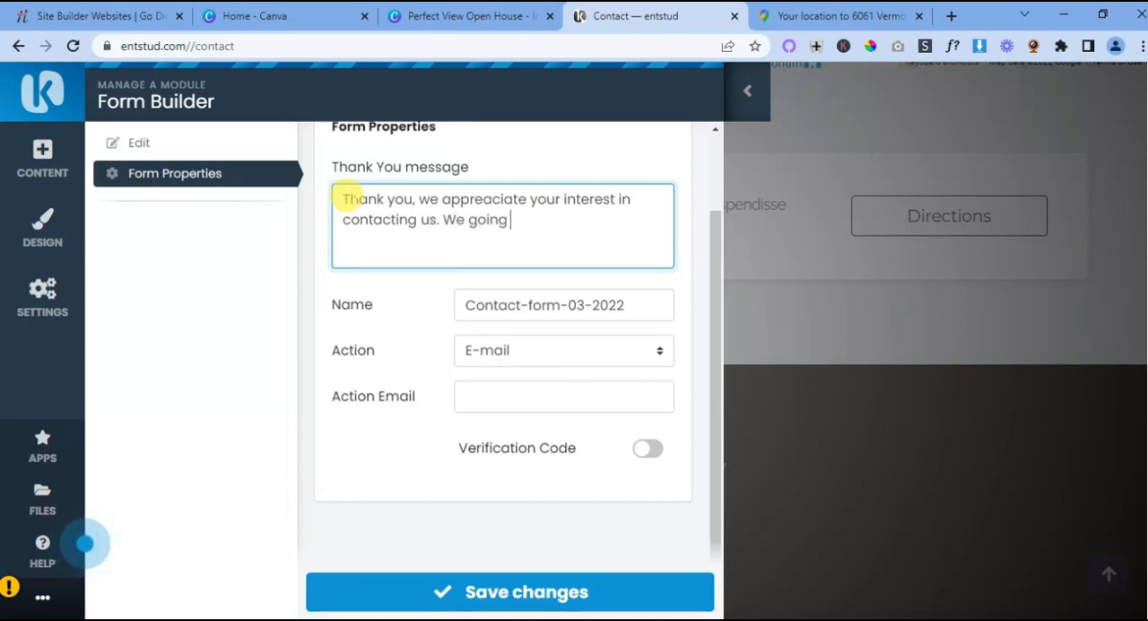
{"action": "type", "text": "get"}
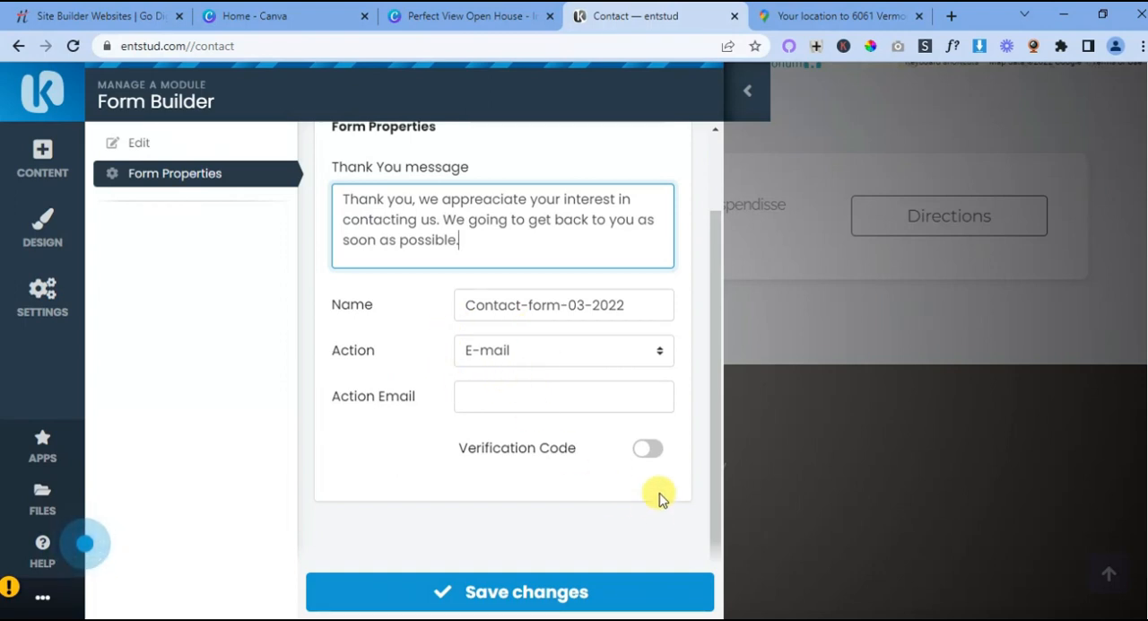
- Enable the Verification Code option for the contact form and save the form's changes
{"action": "left_click", "coordinate": [649, 450]}
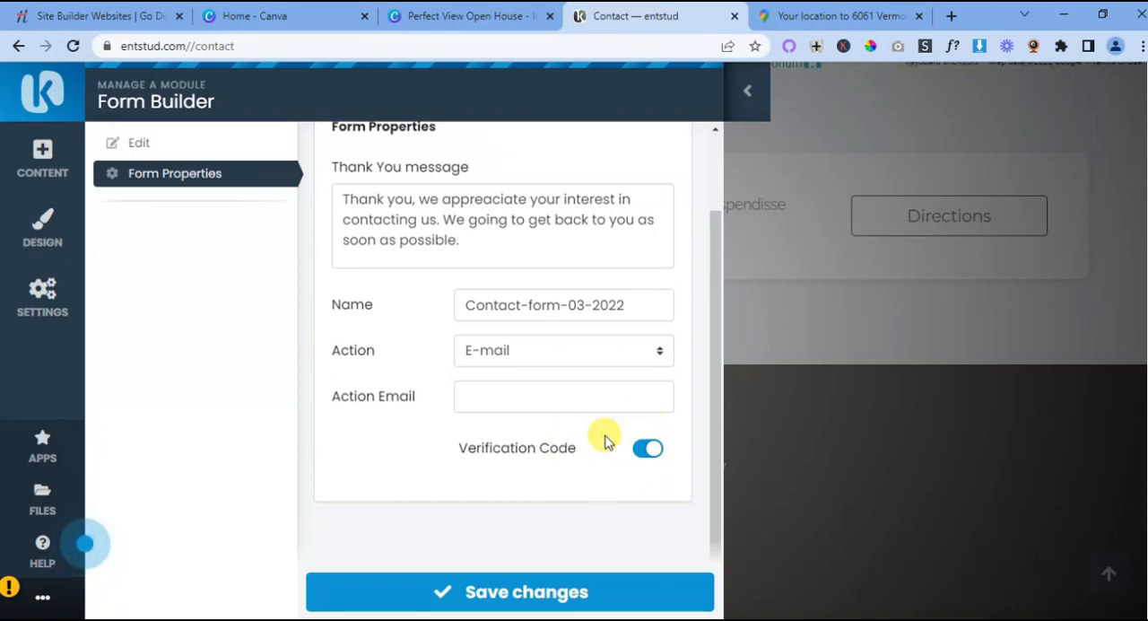
{"action": "left_click", "coordinate": [538, 594]}
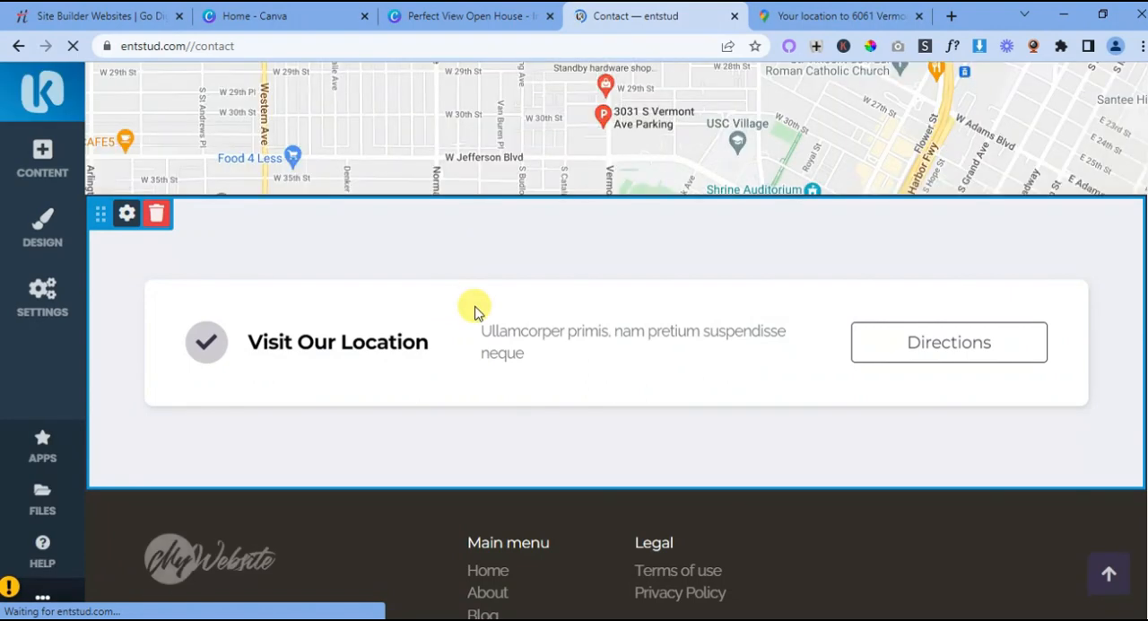
- Review the Contact page's form fields, address block, map and Visit Our Location section
{"action": "scroll", "coordinate": [475, 311], "scroll_direction": "up", "scroll_amount": 10}
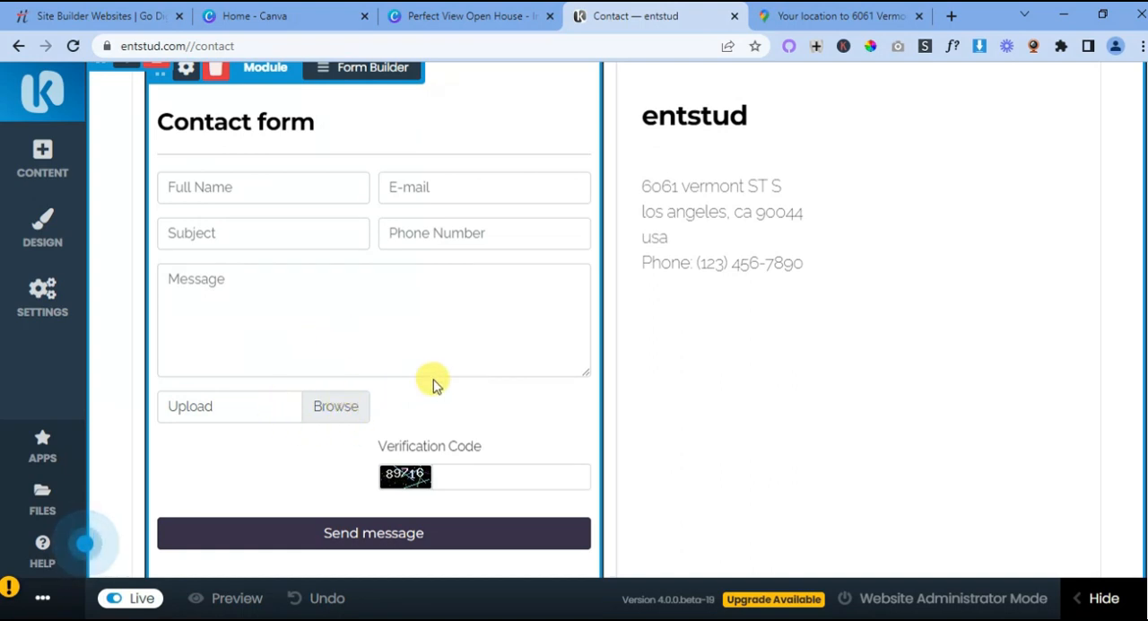
{"action": "scroll", "coordinate": [436, 384], "scroll_direction": "down", "scroll_amount": 1}
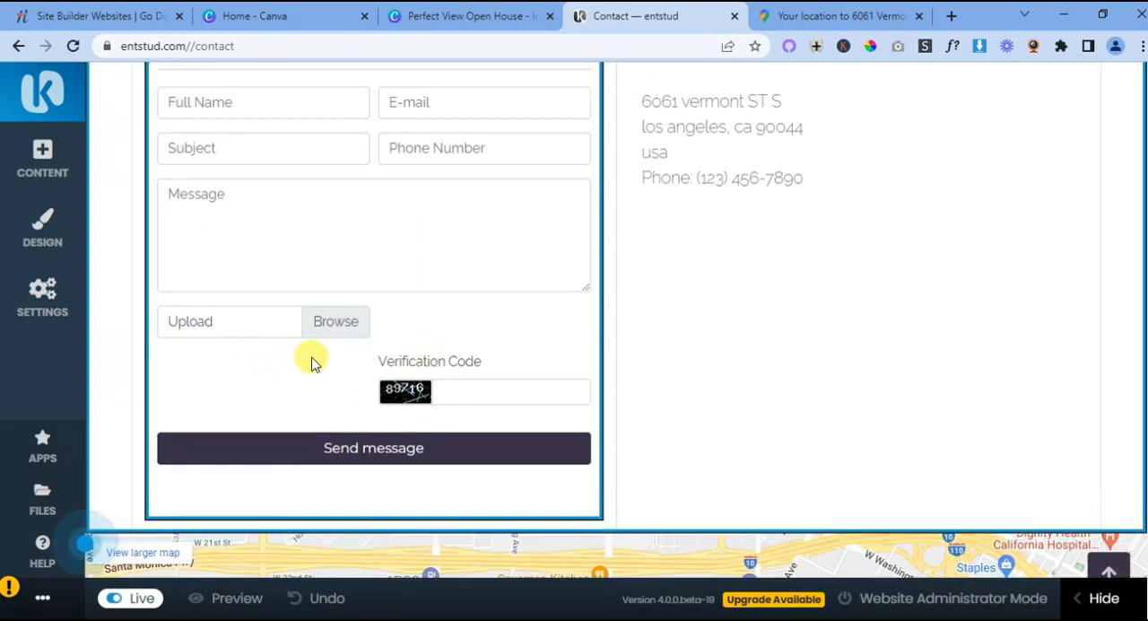
{"action": "scroll", "coordinate": [484, 326], "scroll_direction": "down", "scroll_amount": 1}
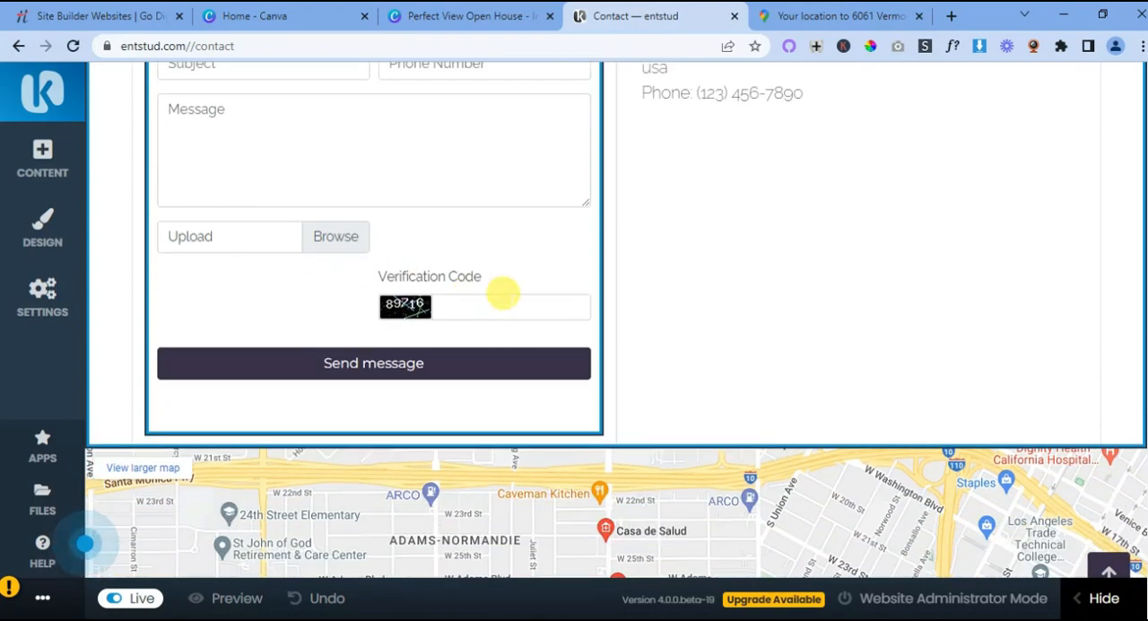
{"action": "scroll", "coordinate": [529, 327], "scroll_direction": "up", "scroll_amount": 3}
{"action": "scroll", "coordinate": [541, 345], "scroll_direction": "down", "scroll_amount": 10}
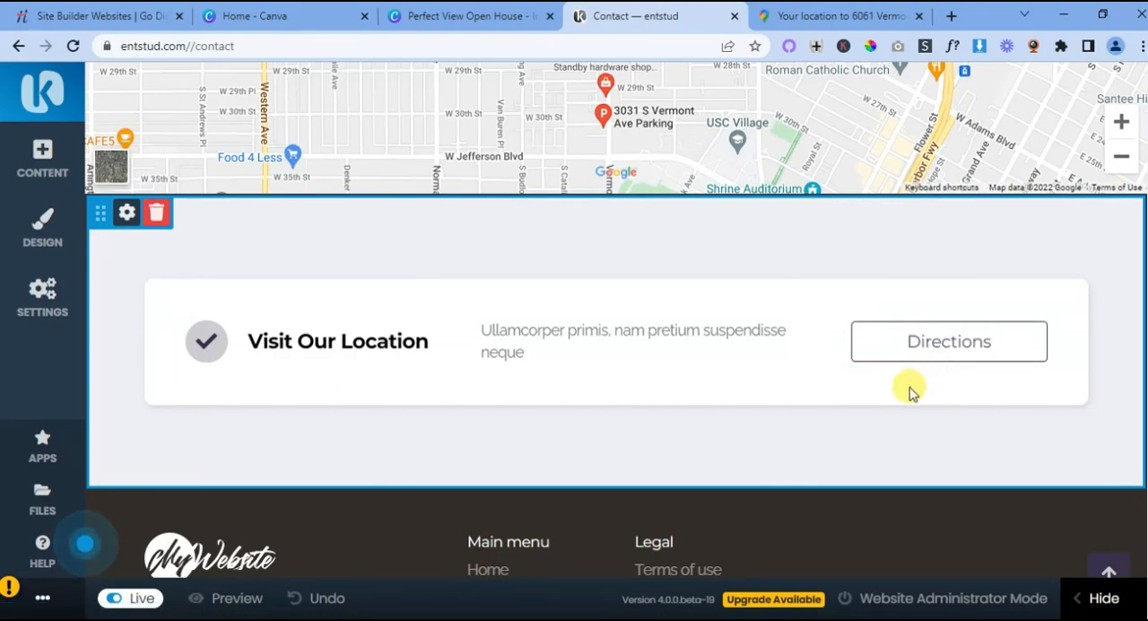
{"action": "scroll", "coordinate": [722, 394], "scroll_direction": "up", "scroll_amount": 3}
{"action": "scroll", "coordinate": [713, 399], "scroll_direction": "up", "scroll_amount": 8}
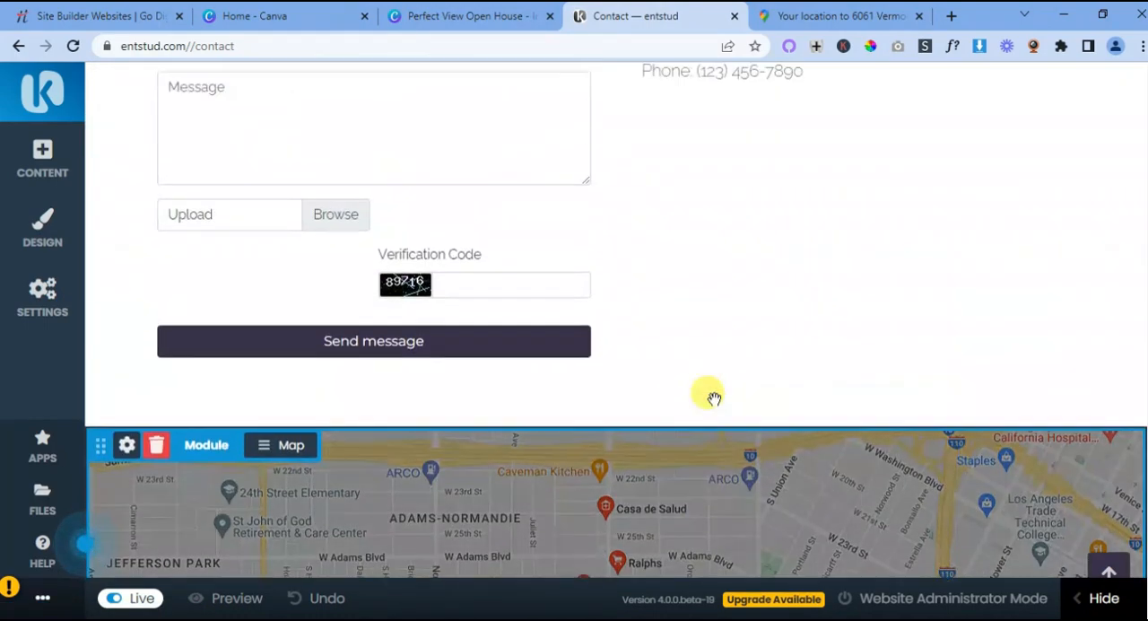
{"action": "scroll", "coordinate": [679, 409], "scroll_direction": "up", "scroll_amount": 1}
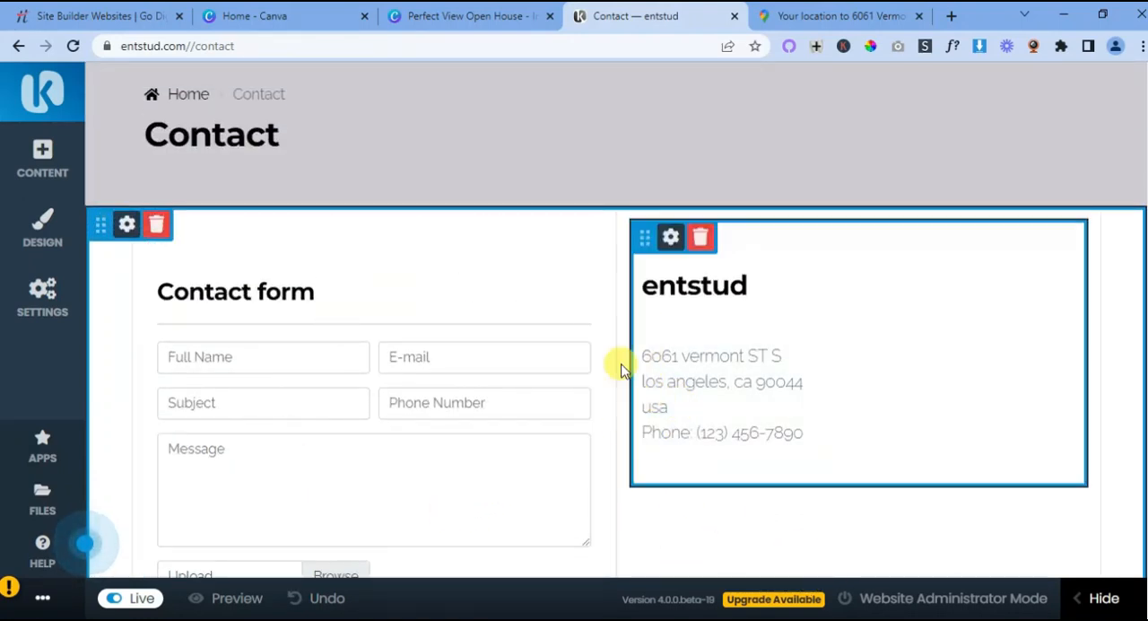
{"action": "scroll", "coordinate": [843, 452], "scroll_direction": "down", "scroll_amount": 2}
{"action": "scroll", "coordinate": [843, 453], "scroll_direction": "down", "scroll_amount": 4}
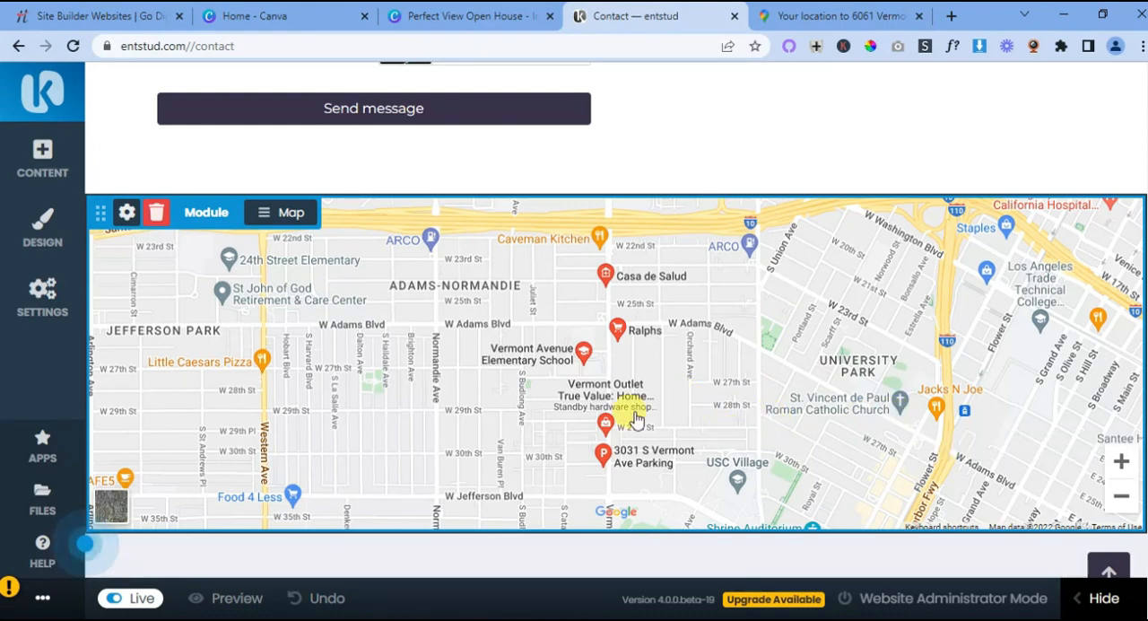
{"action": "scroll", "coordinate": [696, 380], "scroll_direction": "down", "scroll_amount": 3}
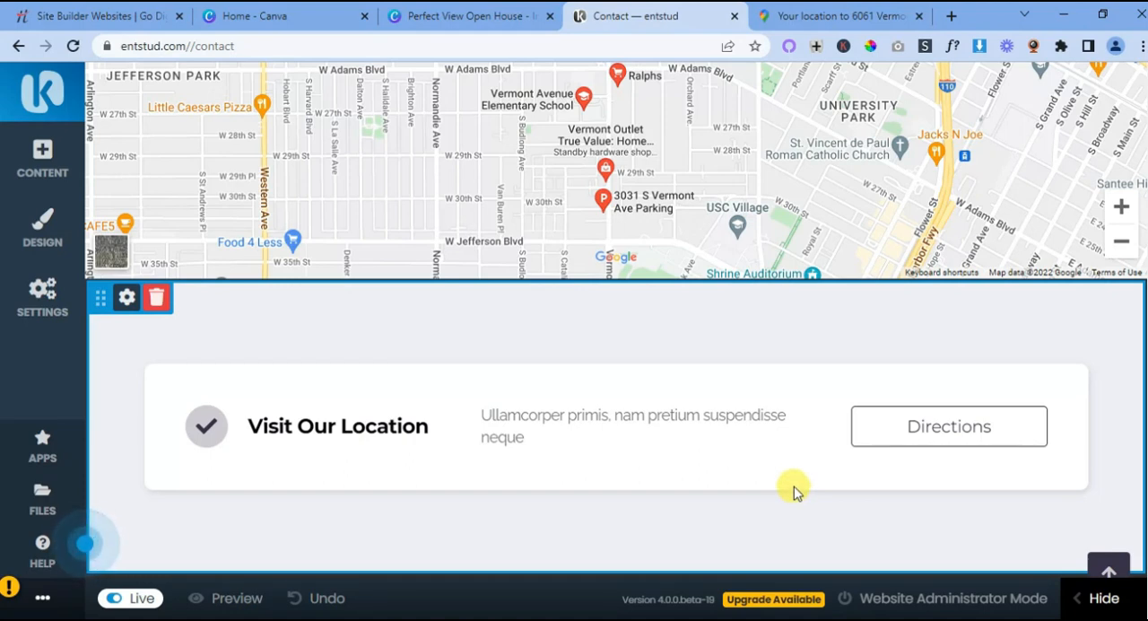
{"action": "scroll", "coordinate": [767, 496], "scroll_direction": "up", "scroll_amount": 9}
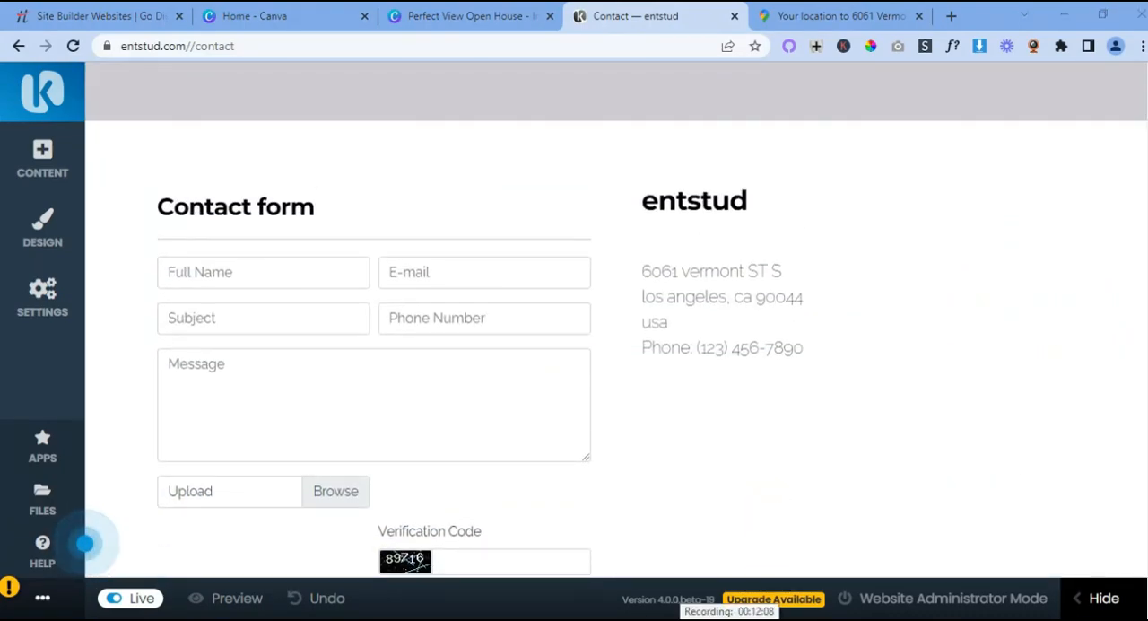
{"action": "mouse_move", "coordinate": [708, 608]}
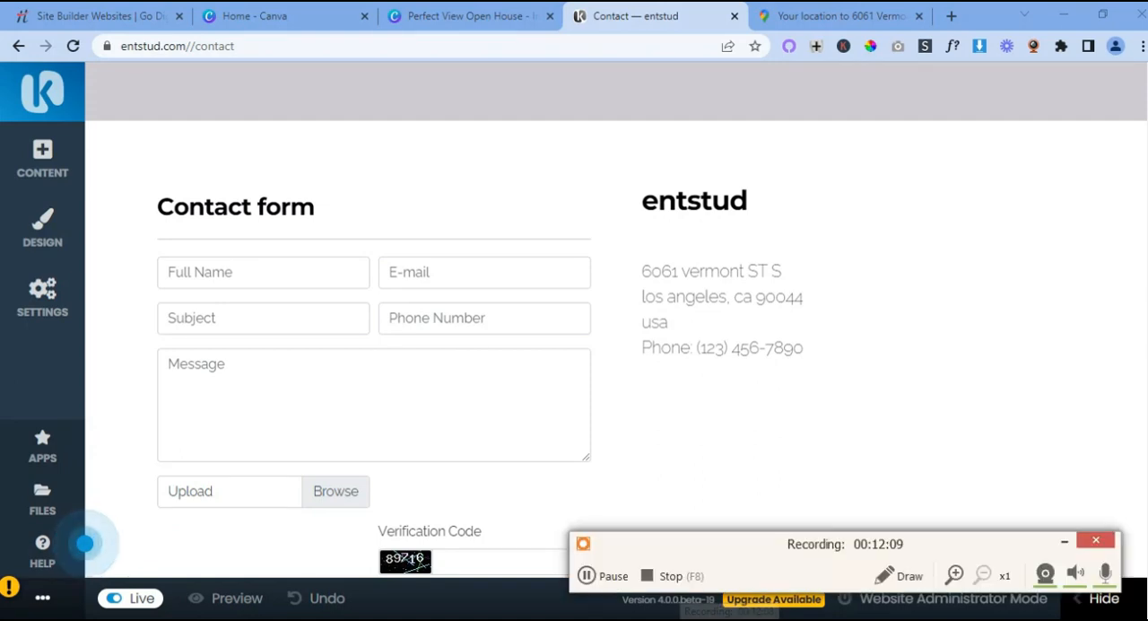
{"action": "left_click", "coordinate": [678, 579]}
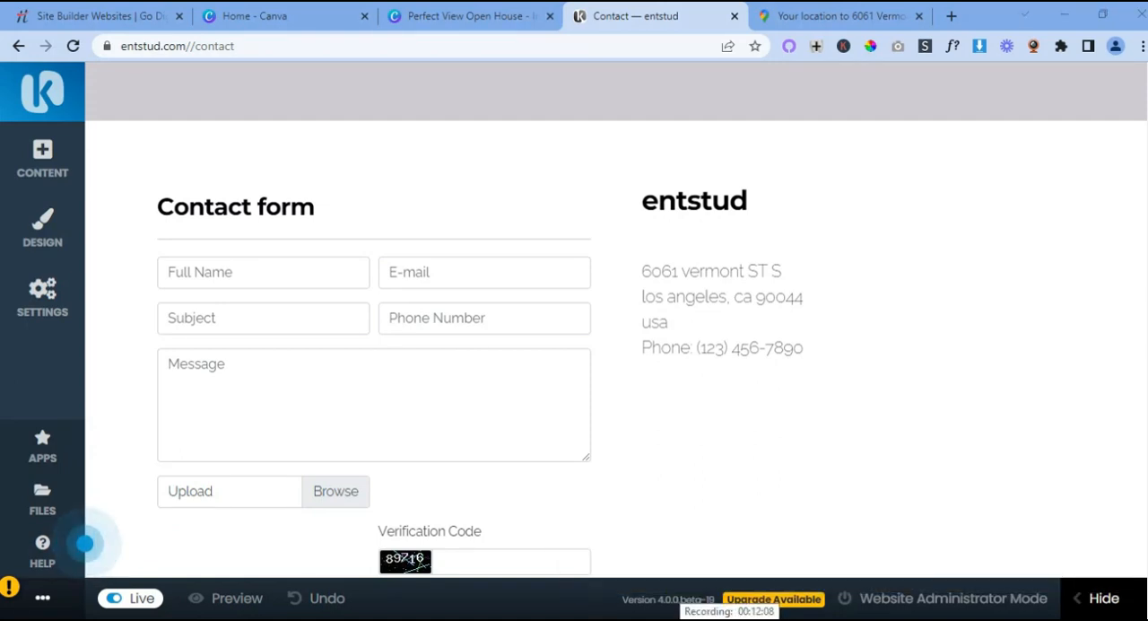
{"action": "mouse_move", "coordinate": [709, 608]}
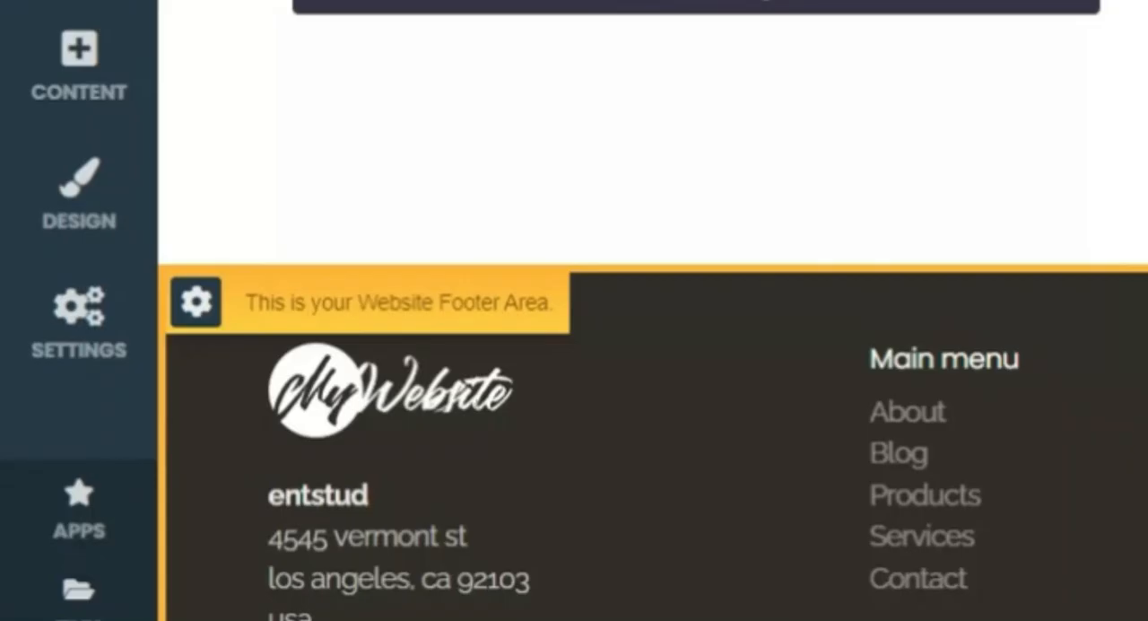
- Open the Terms of use page from the Legal group of the site's page list in a new browser tab
{"action": "scroll", "coordinate": [653, 359], "scroll_direction": "up", "scroll_amount": 10}
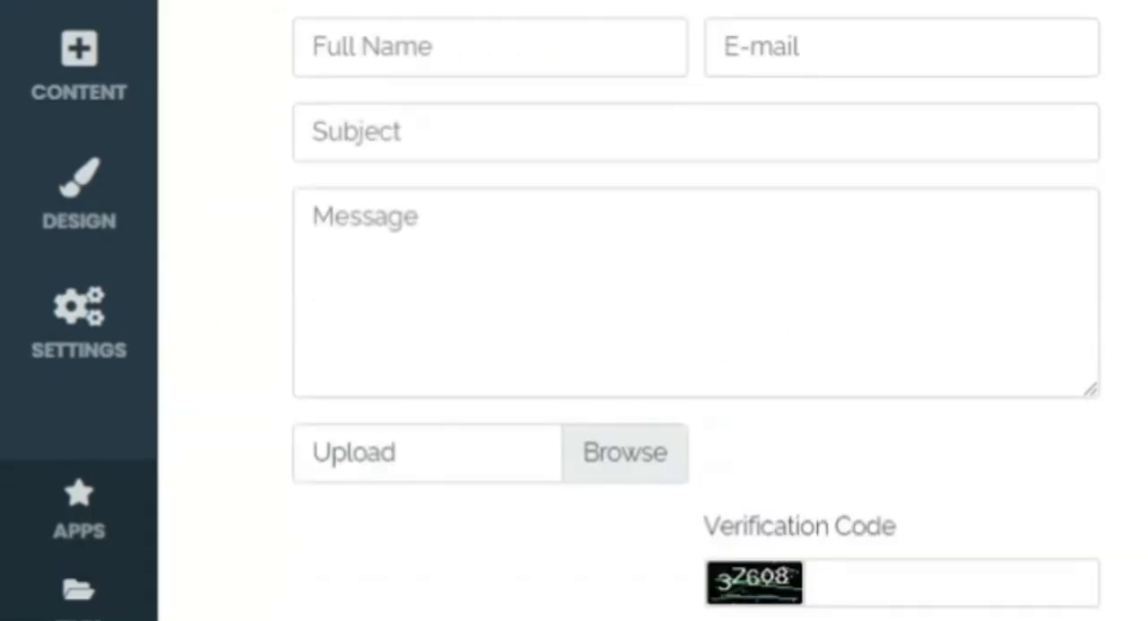
{"action": "scroll", "coordinate": [660, 415], "scroll_direction": "down", "scroll_amount": 3}
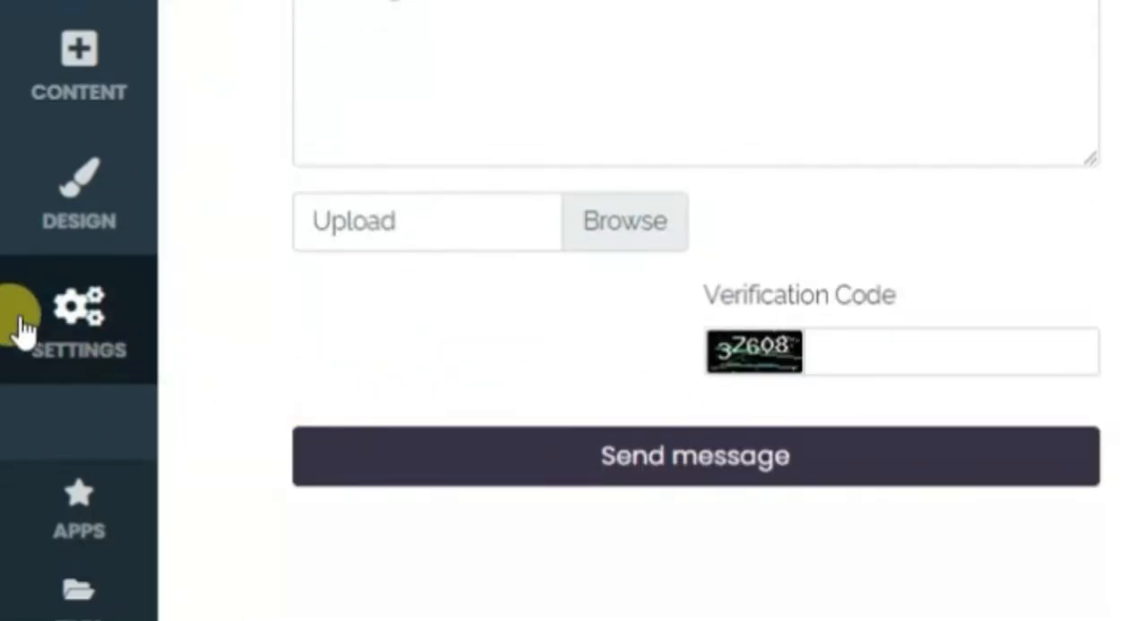
{"action": "left_click", "coordinate": [61, 312]}
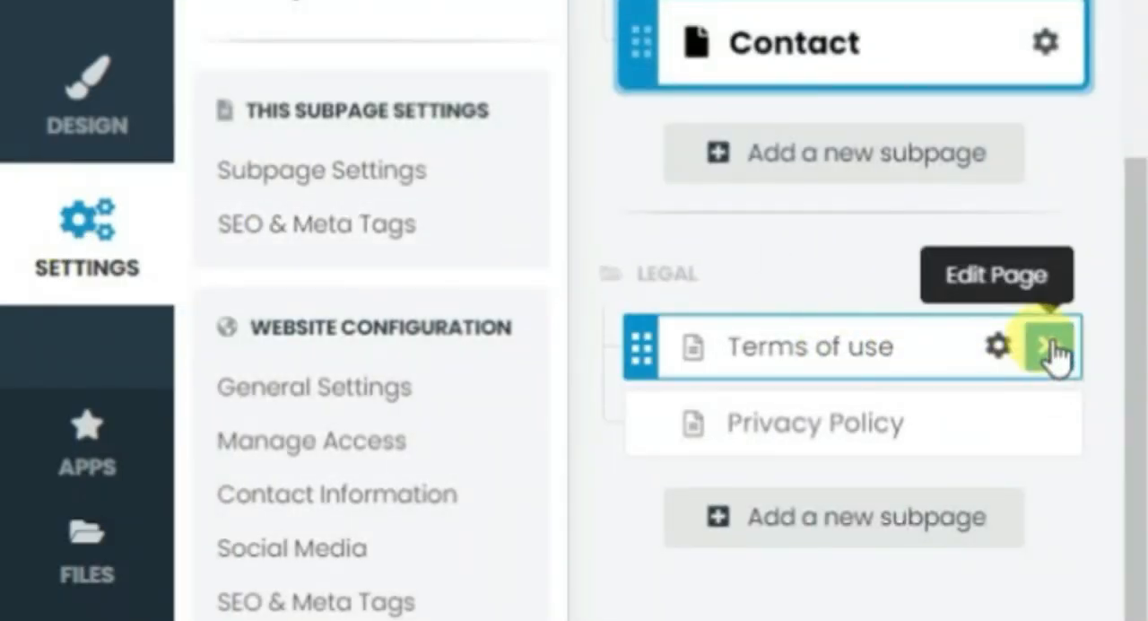
{"action": "right_click", "coordinate": [1055, 351]}
{"action": "left_click", "coordinate": [1131, 368]}
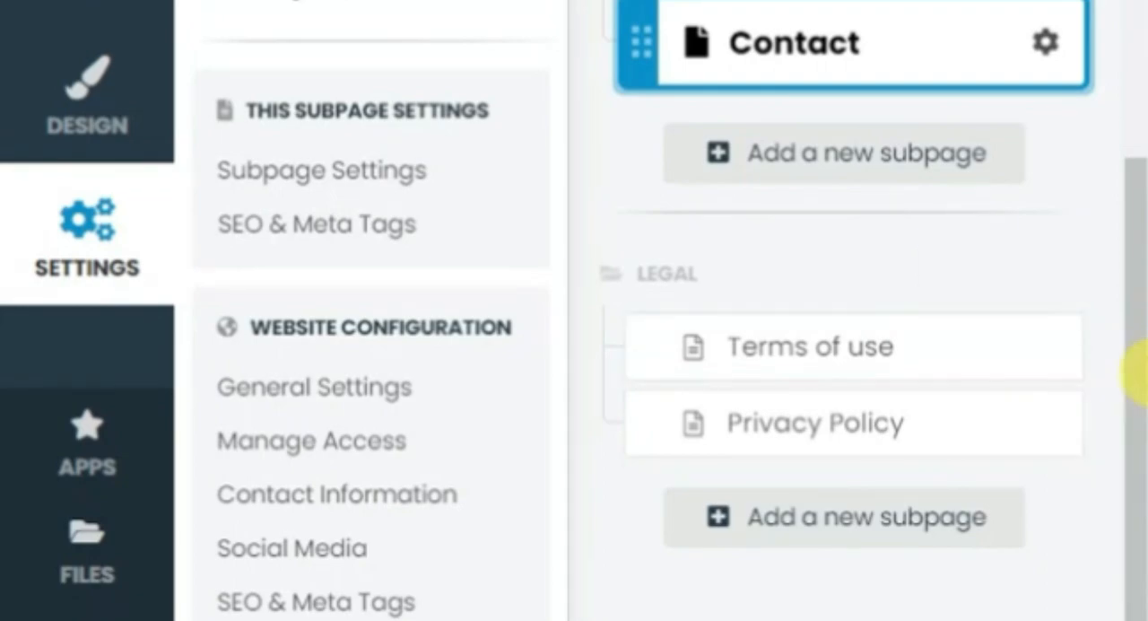
{"action": "left_click", "coordinate": [472, 19]}
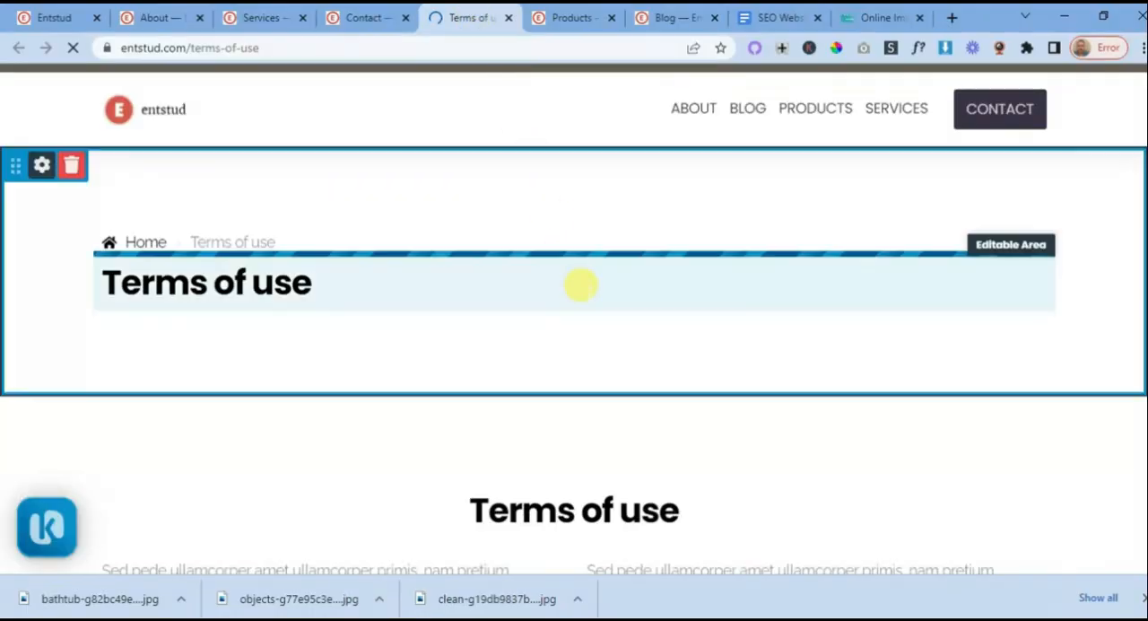
- Browse the Objects content blocks available for the Terms of use page and close the content library
{"action": "scroll", "coordinate": [609, 336], "scroll_direction": "down", "scroll_amount": 4}
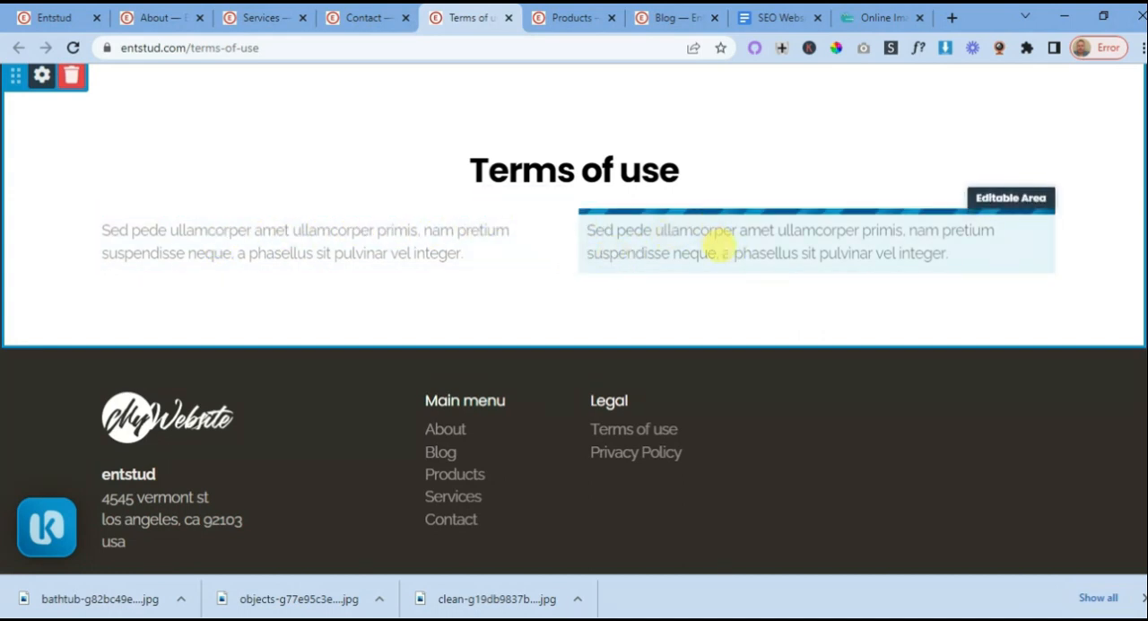
{"action": "left_click", "coordinate": [574, 349]}
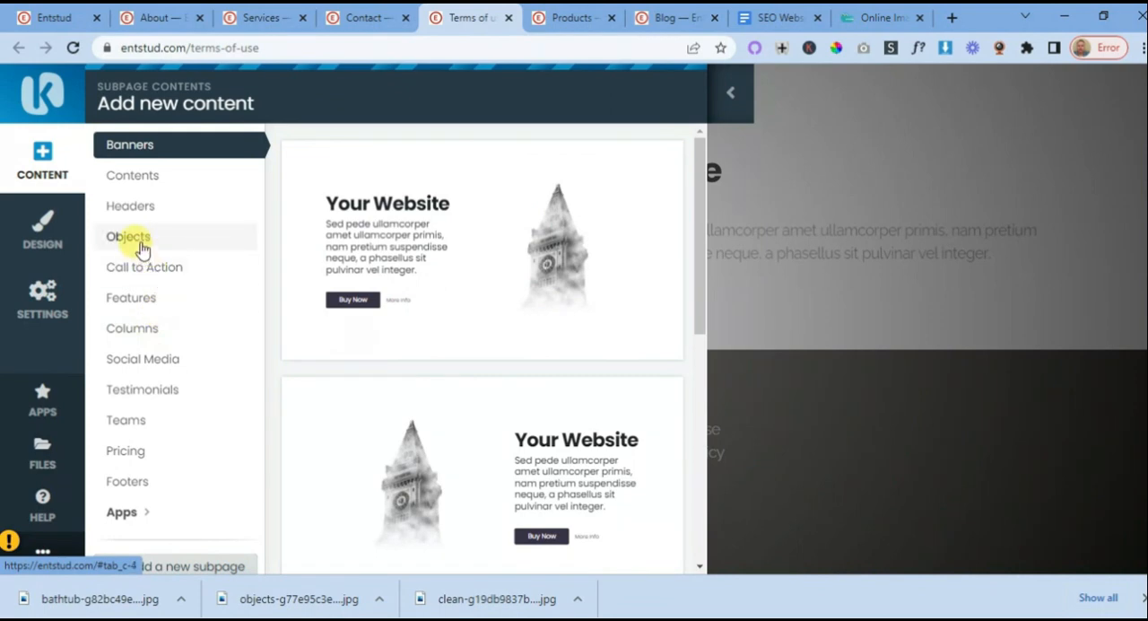
{"action": "left_click", "coordinate": [136, 240]}
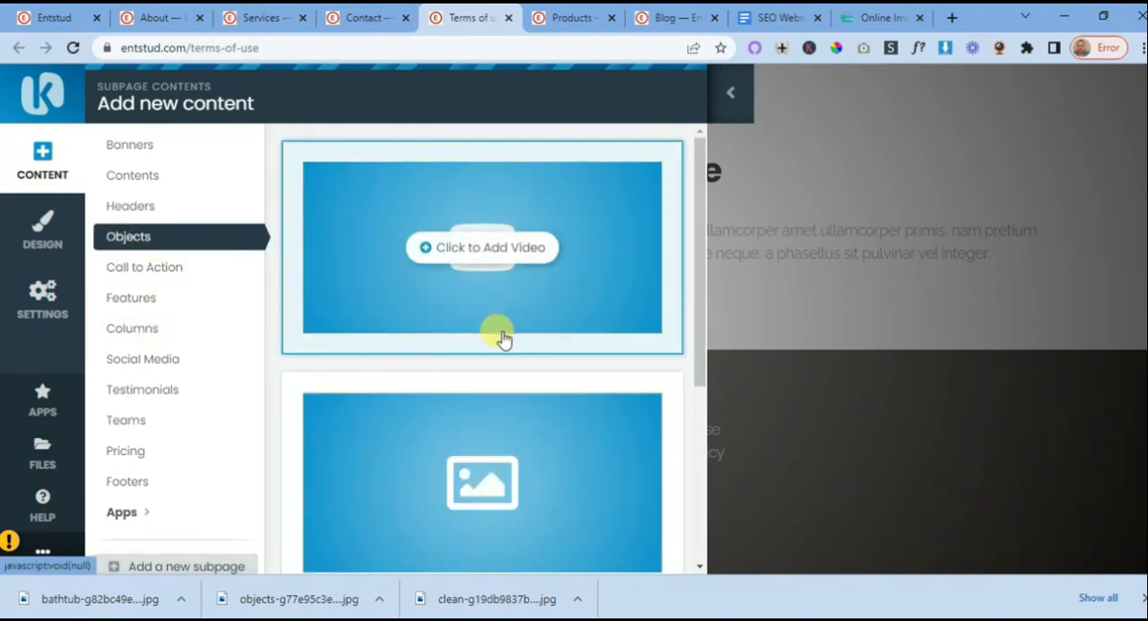
{"action": "scroll", "coordinate": [503, 337], "scroll_direction": "down", "scroll_amount": 2}
{"action": "scroll", "coordinate": [504, 339], "scroll_direction": "down", "scroll_amount": 2}
{"action": "scroll", "coordinate": [504, 355], "scroll_direction": "up", "scroll_amount": 3}
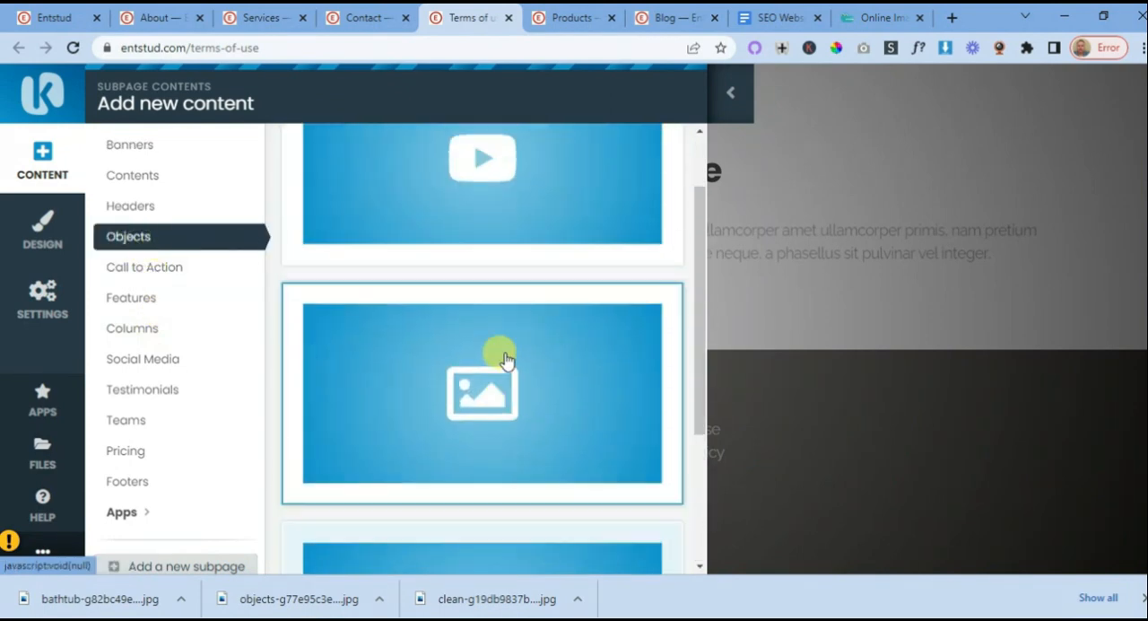
{"action": "scroll", "coordinate": [507, 361], "scroll_direction": "down", "scroll_amount": 1}
{"action": "scroll", "coordinate": [507, 360], "scroll_direction": "down", "scroll_amount": 2}
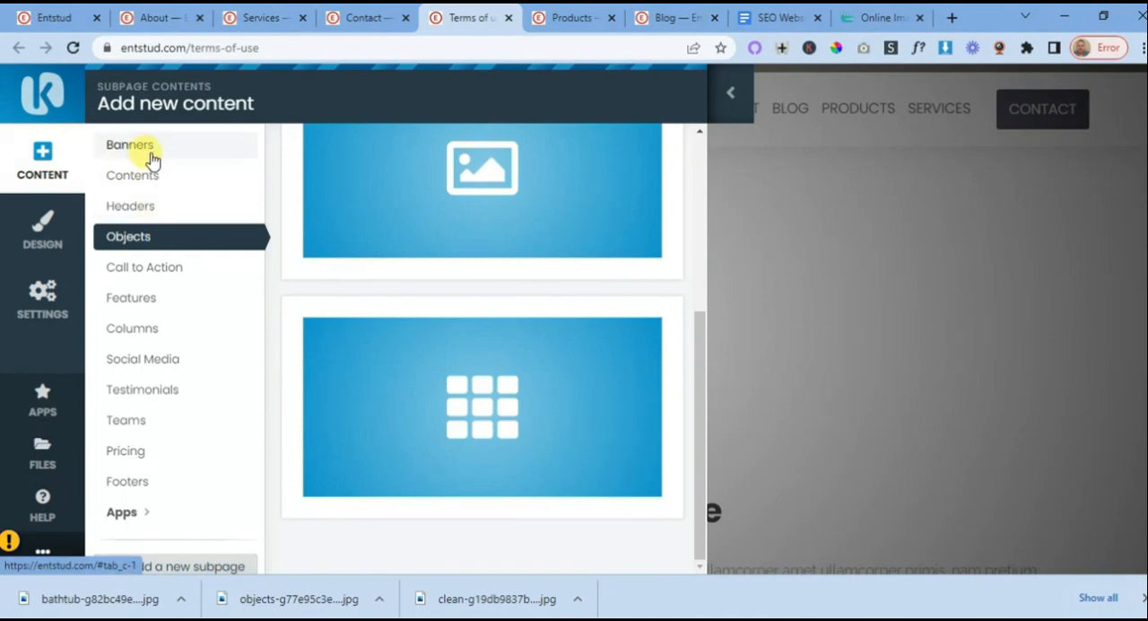
{"action": "left_click", "coordinate": [731, 106]}
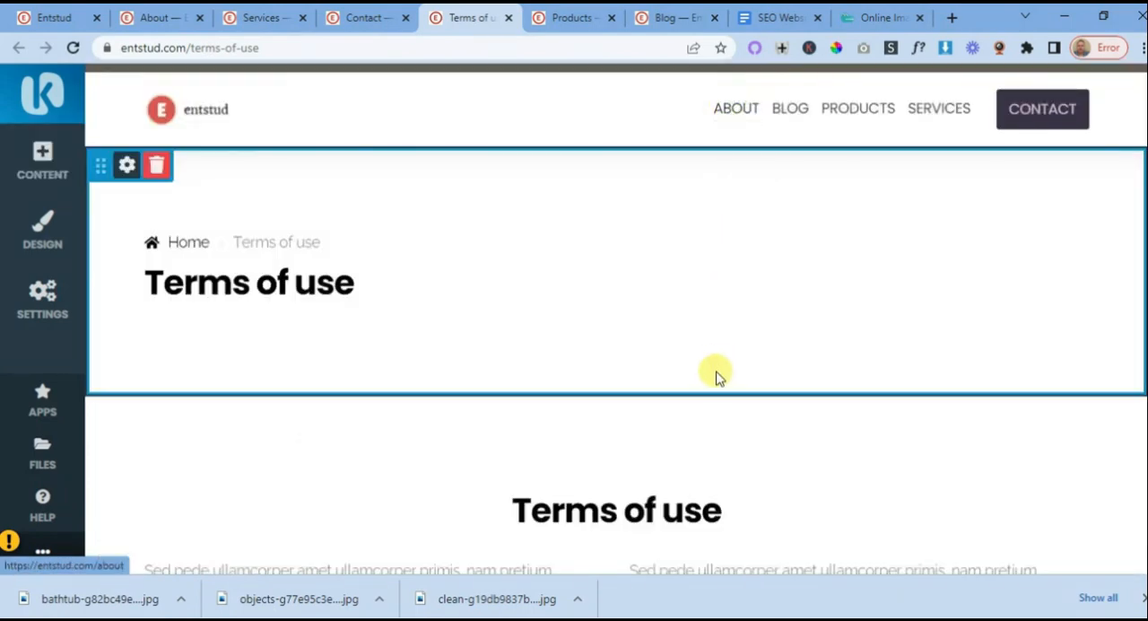
- Open the first placeholder paragraph under the Terms of use heading for text editing and close it
{"action": "scroll", "coordinate": [713, 377], "scroll_direction": "down", "scroll_amount": 2}
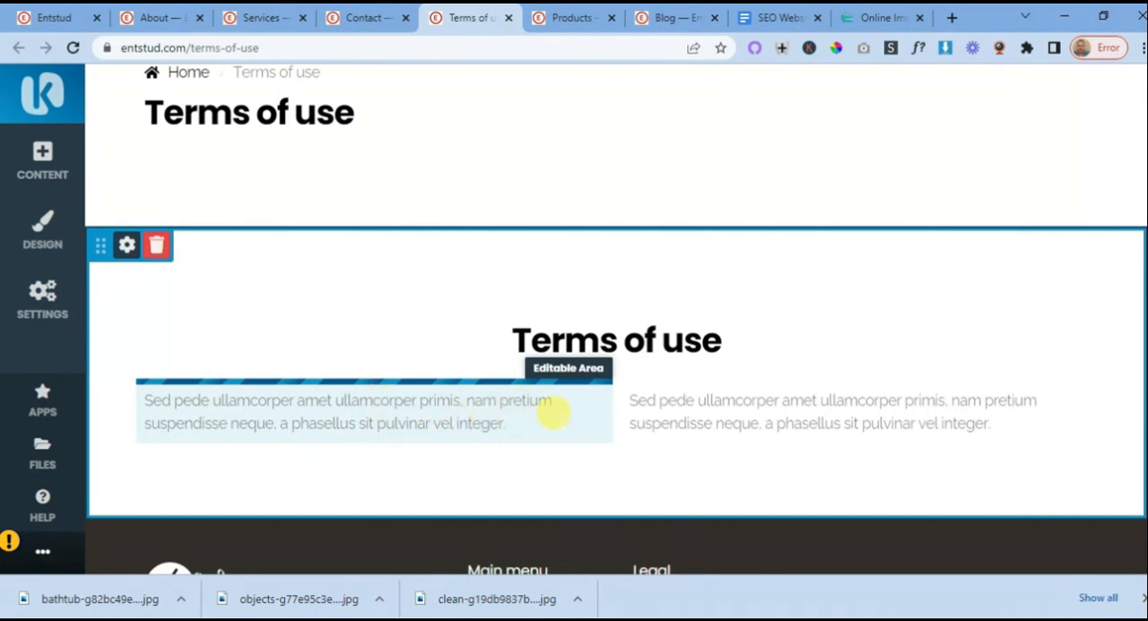
{"action": "left_click", "coordinate": [455, 411]}
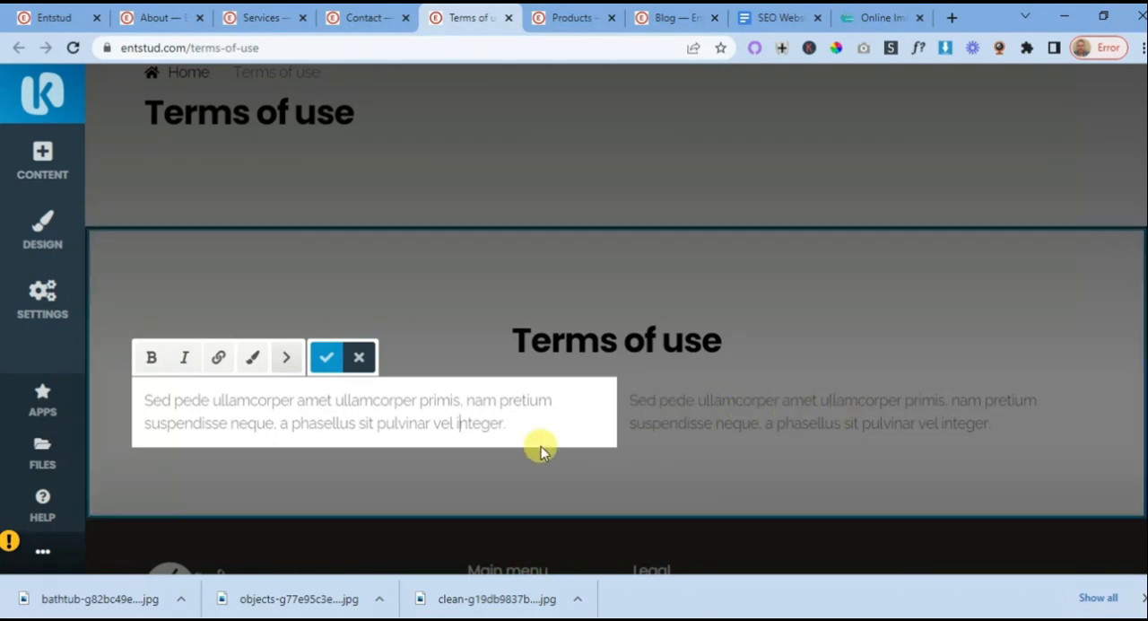
{"action": "left_click", "coordinate": [328, 359]}
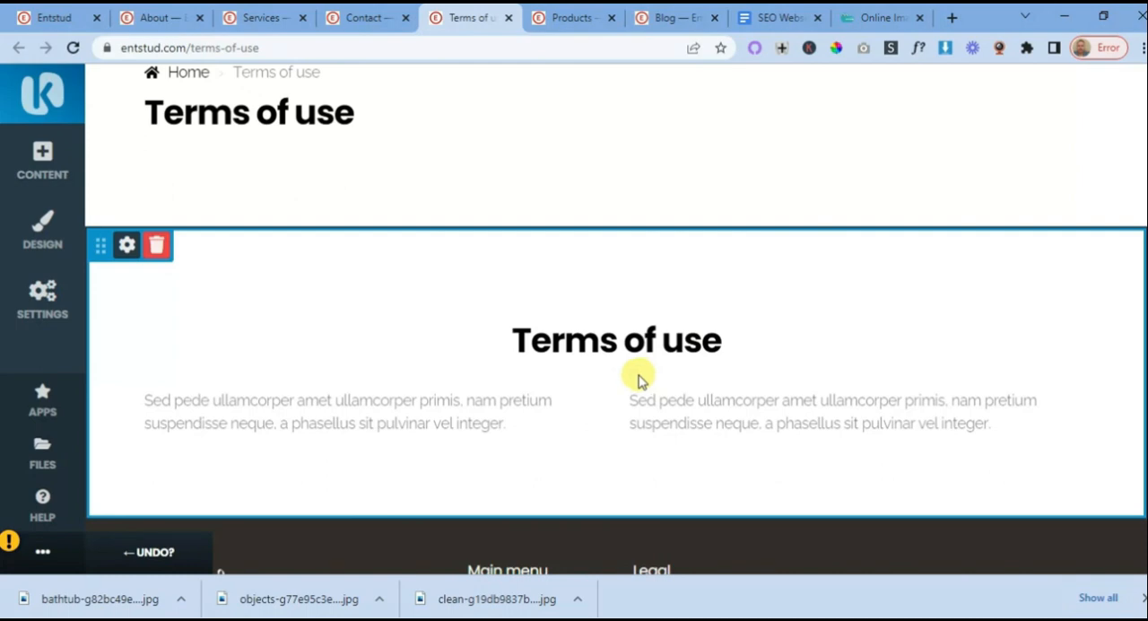
- Open the Privacy Policy page from the Legal group of the subpages list in a new browser tab and switch to it
{"action": "left_click", "coordinate": [41, 294]}
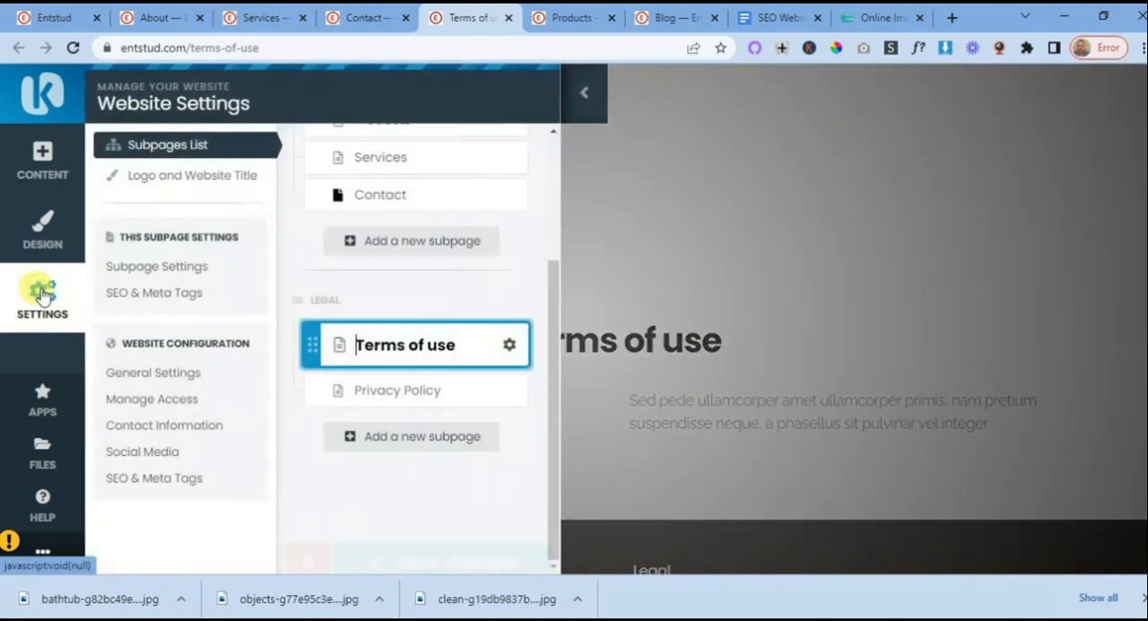
{"action": "right_click", "coordinate": [514, 391]}
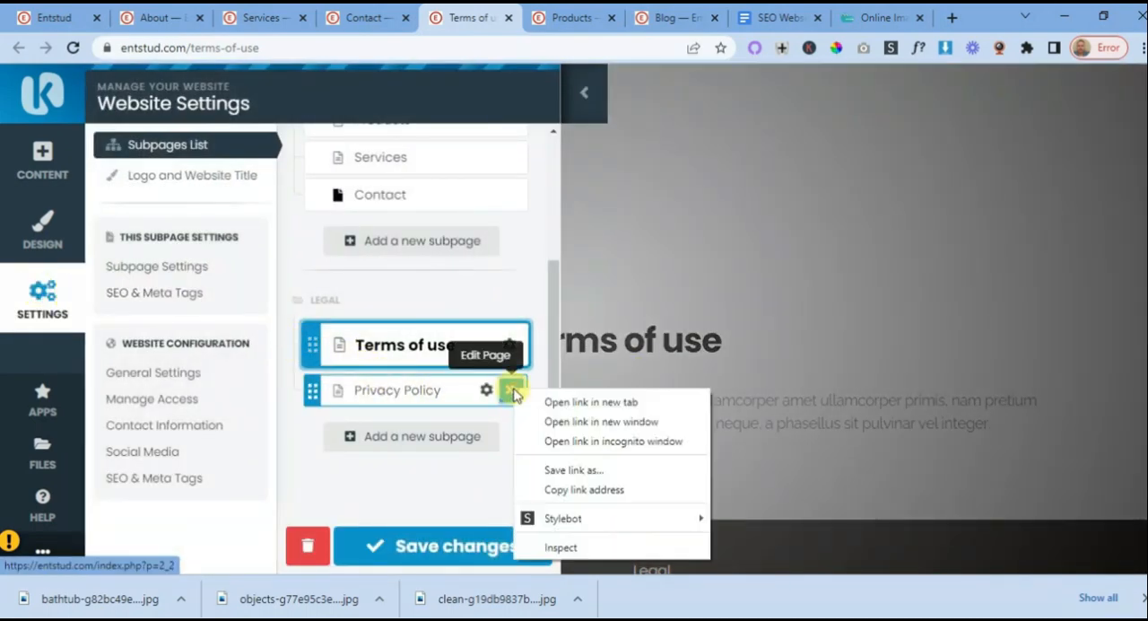
{"action": "left_click", "coordinate": [587, 402]}
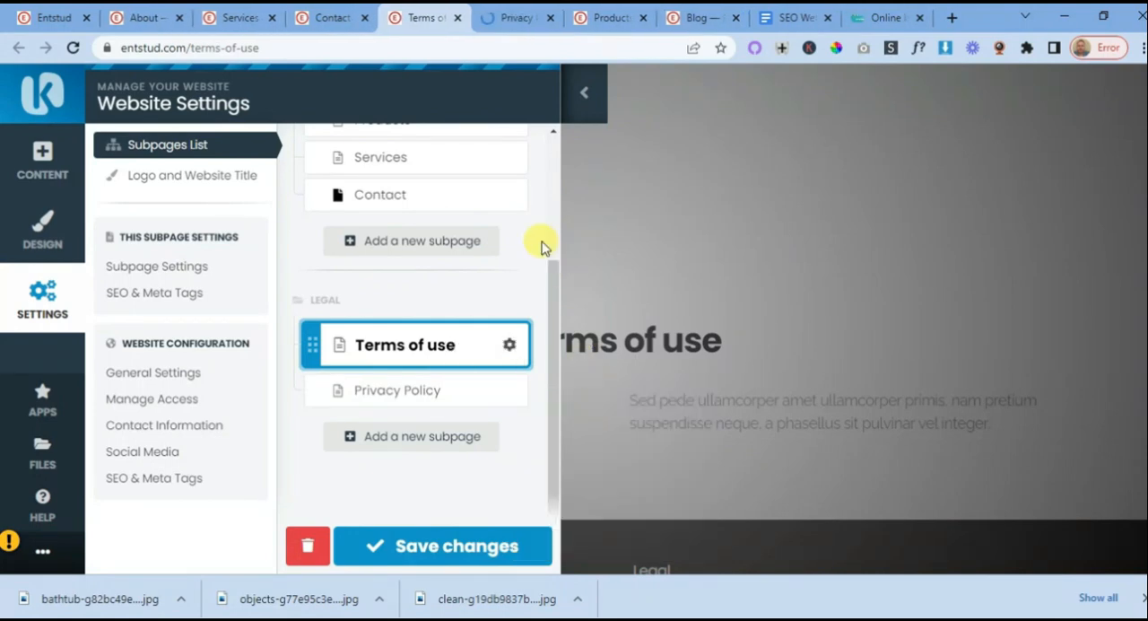
{"action": "left_click", "coordinate": [517, 22]}
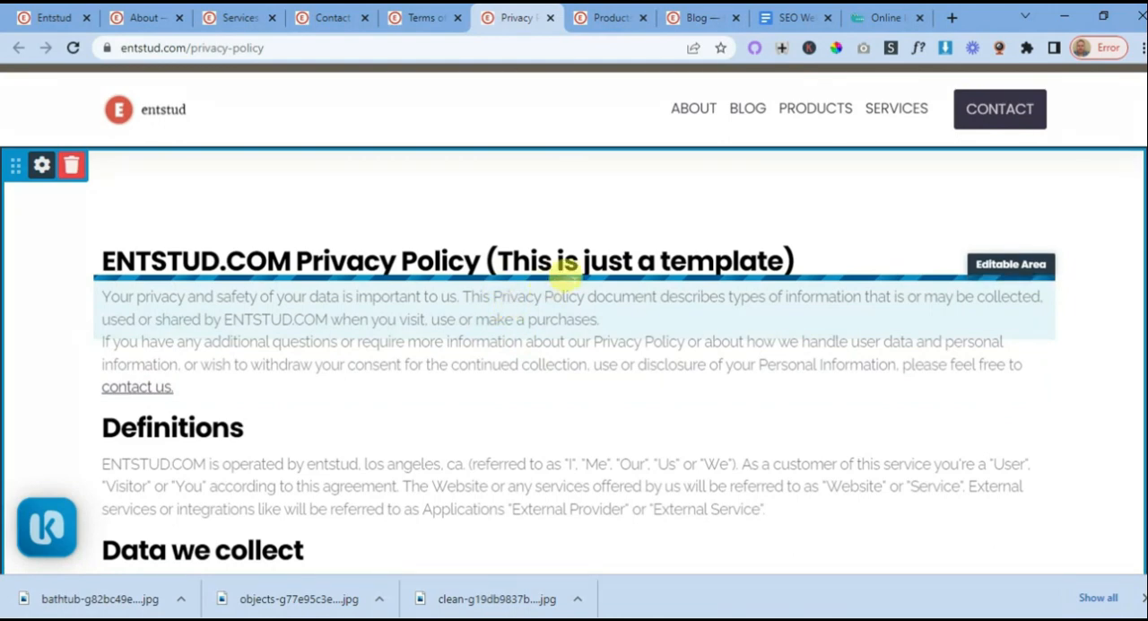
- Review the Privacy Policy template's sections, from Definitions and Data we collect through GDPR to Links To Other Websites
{"action": "scroll", "coordinate": [632, 304], "scroll_direction": "down", "scroll_amount": 5}
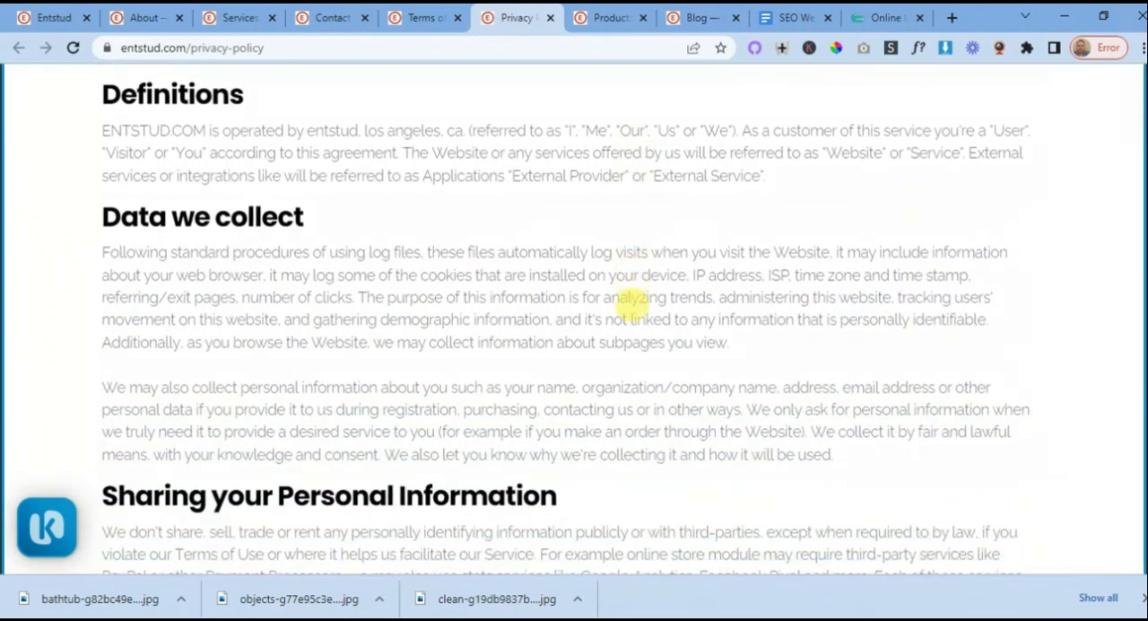
{"action": "scroll", "coordinate": [632, 305], "scroll_direction": "down", "scroll_amount": 2}
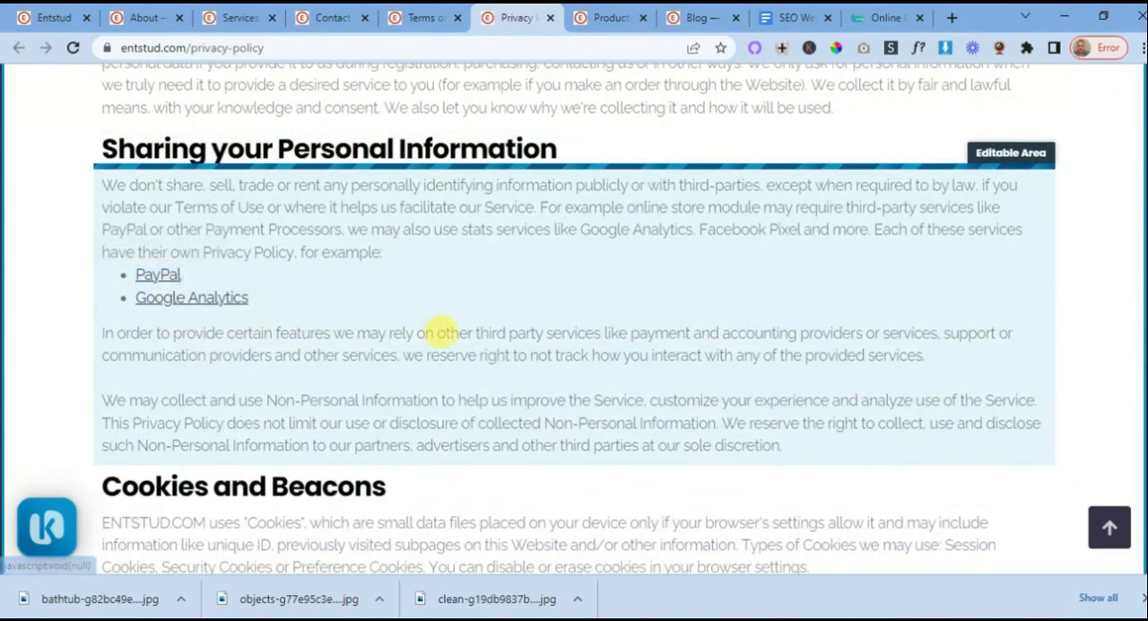
{"action": "scroll", "coordinate": [484, 337], "scroll_direction": "down", "scroll_amount": 3}
{"action": "scroll", "coordinate": [609, 355], "scroll_direction": "down", "scroll_amount": 2}
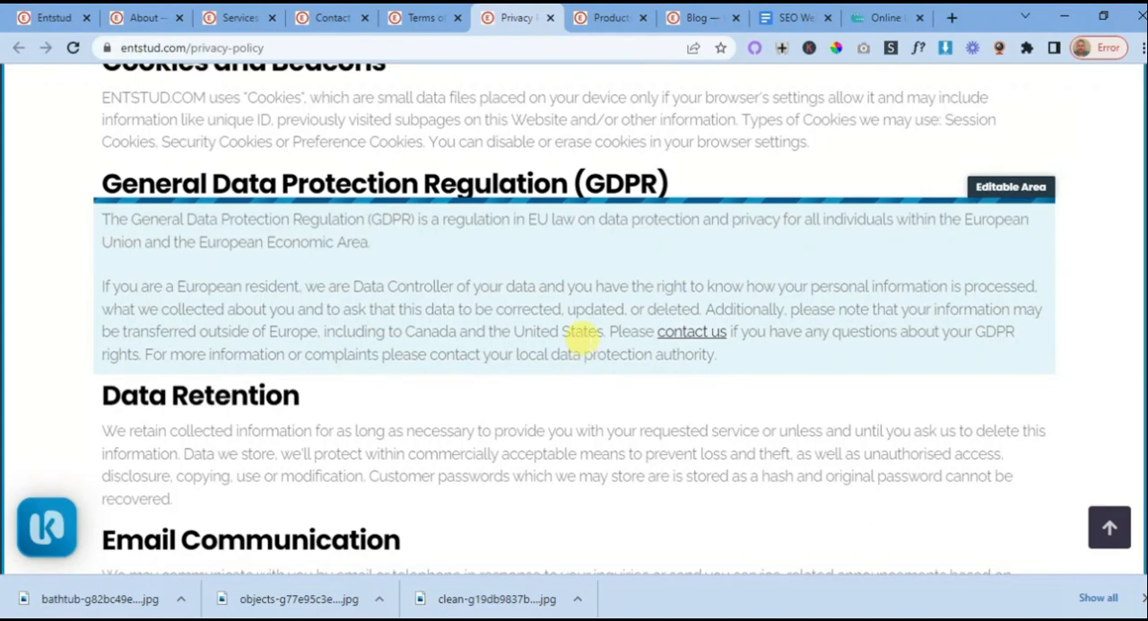
{"action": "scroll", "coordinate": [583, 332], "scroll_direction": "down", "scroll_amount": 2}
{"action": "scroll", "coordinate": [602, 342], "scroll_direction": "down", "scroll_amount": 2}
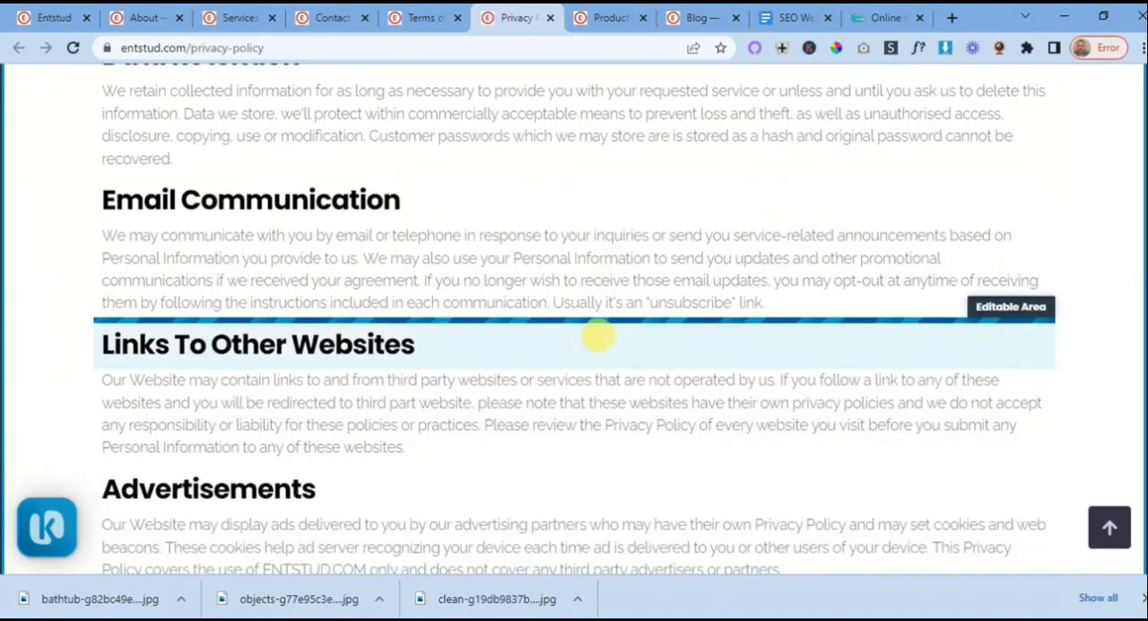
{"action": "scroll", "coordinate": [598, 336], "scroll_direction": "up", "scroll_amount": 8}
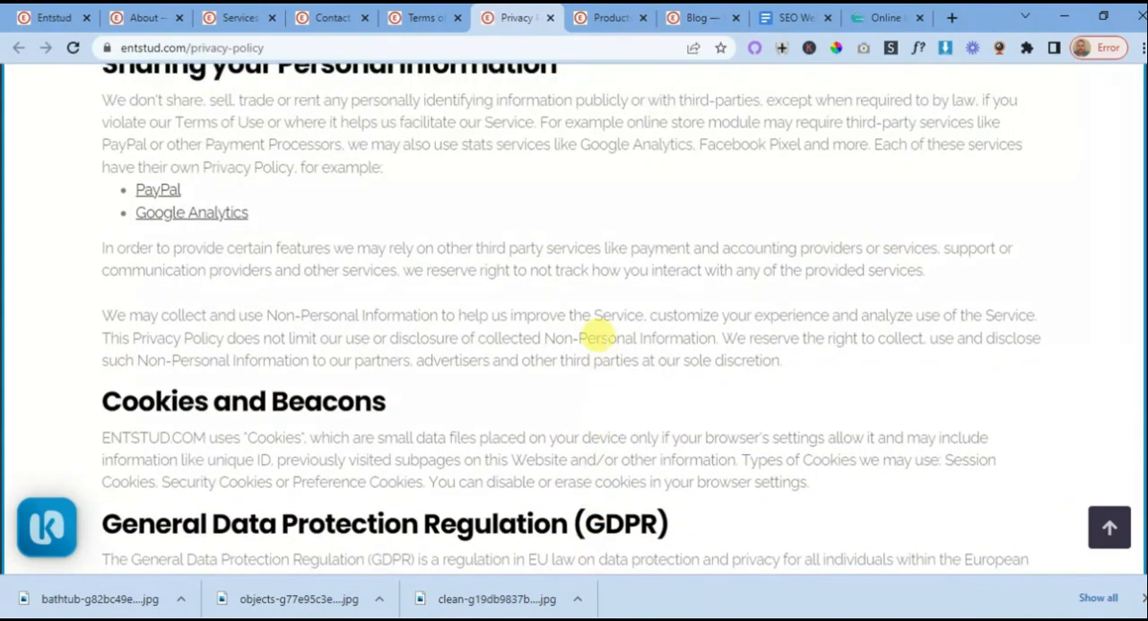
{"action": "scroll", "coordinate": [598, 334], "scroll_direction": "up", "scroll_amount": 6}
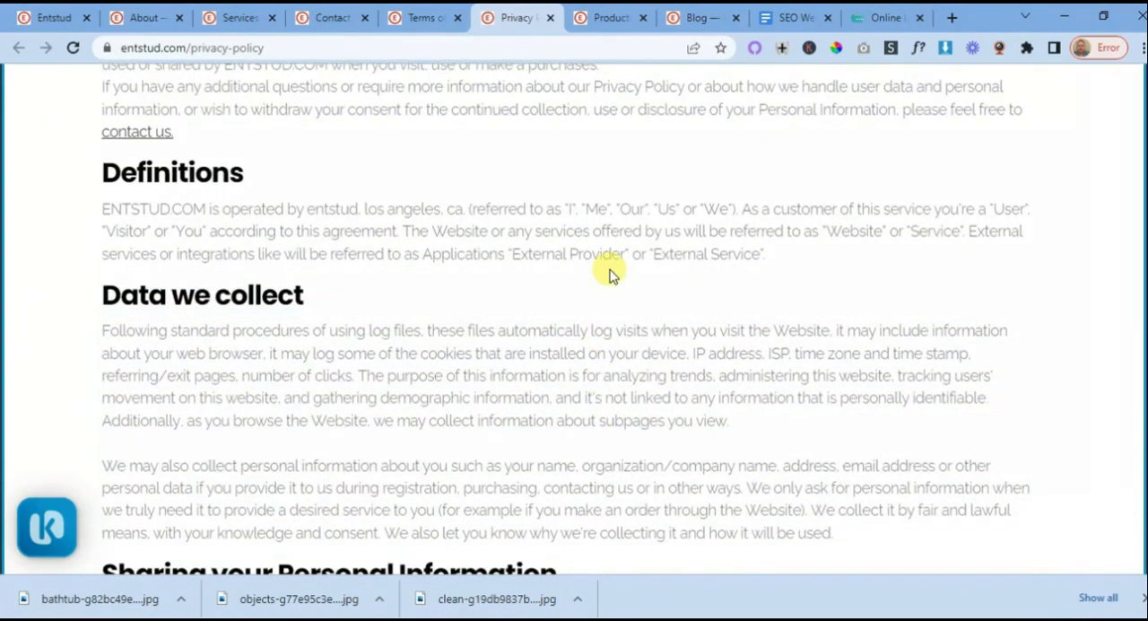
{"action": "scroll", "coordinate": [606, 269], "scroll_direction": "down", "scroll_amount": 2}
{"action": "scroll", "coordinate": [602, 260], "scroll_direction": "down", "scroll_amount": 7}
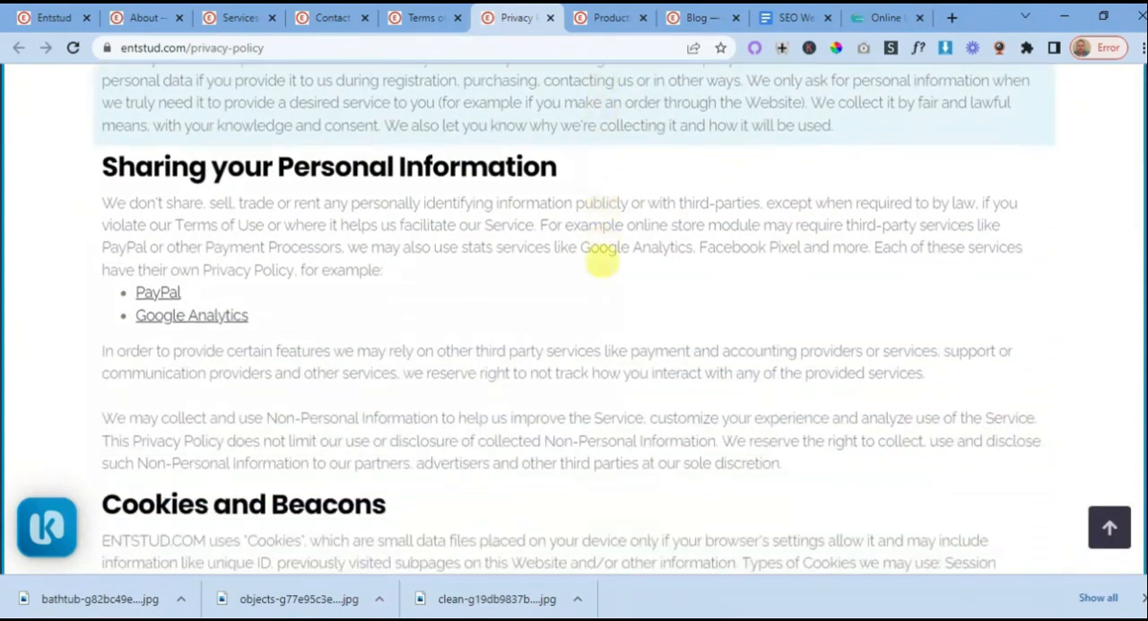
{"action": "scroll", "coordinate": [615, 305], "scroll_direction": "up", "scroll_amount": 5}
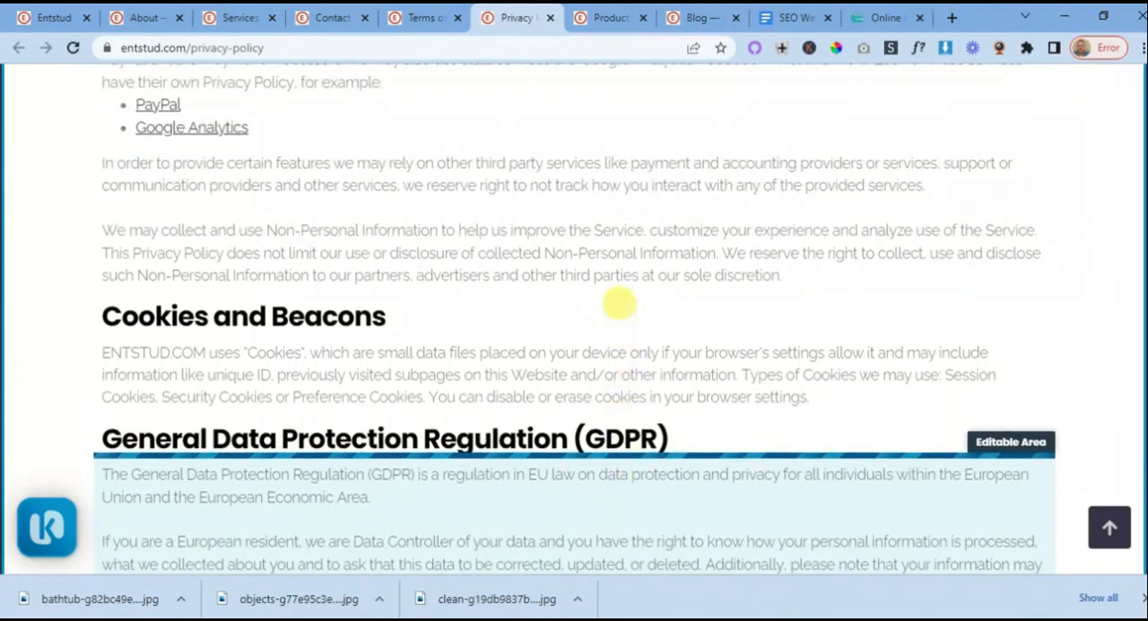
{"action": "scroll", "coordinate": [615, 305], "scroll_direction": "up", "scroll_amount": 7}
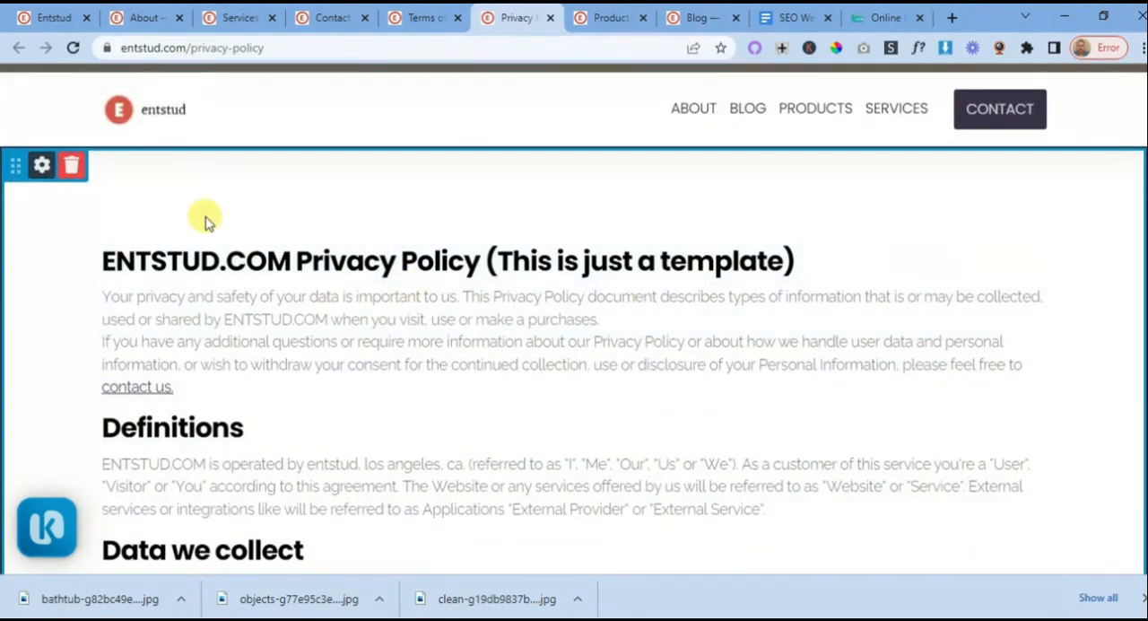
- Close the Privacy Policy, Products, Blog, Terms of use, Contact, Services and About browser tabs and return to the Entstud home page
{"action": "left_click", "coordinate": [550, 18]}
{"action": "left_click", "coordinate": [531, 17]}
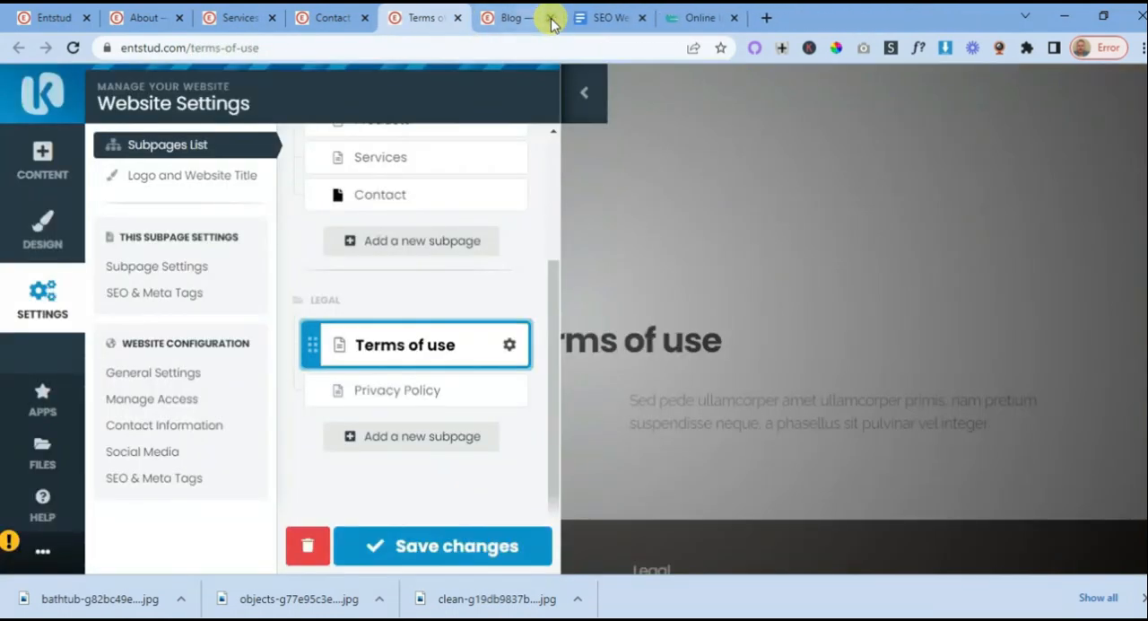
{"action": "left_click", "coordinate": [531, 18]}
{"action": "left_click", "coordinate": [458, 18]}
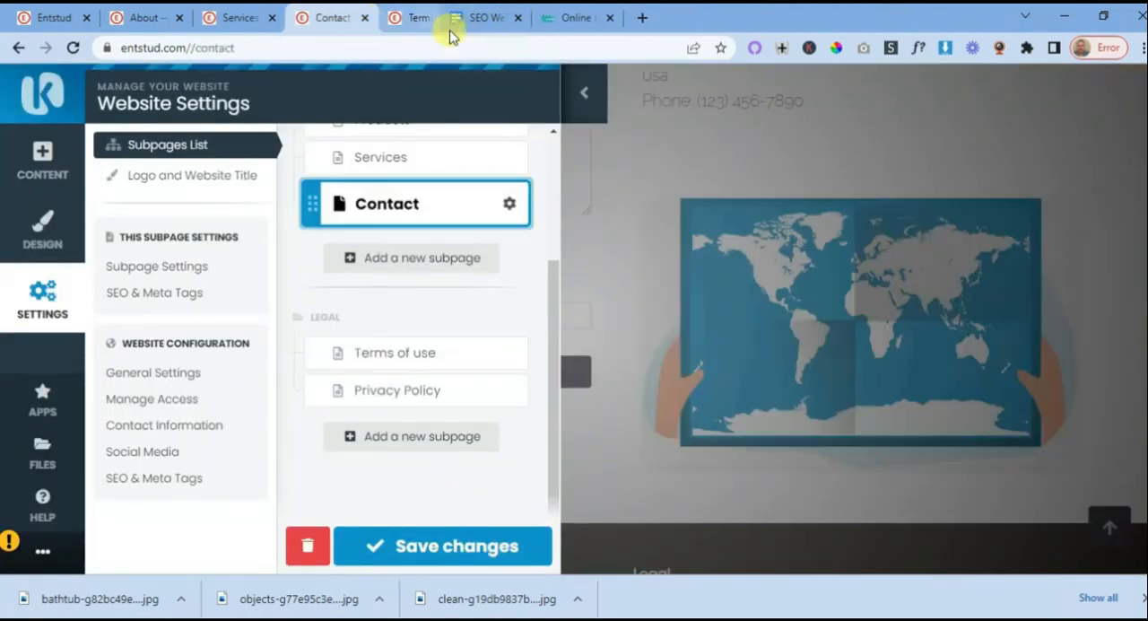
{"action": "left_click", "coordinate": [364, 18]}
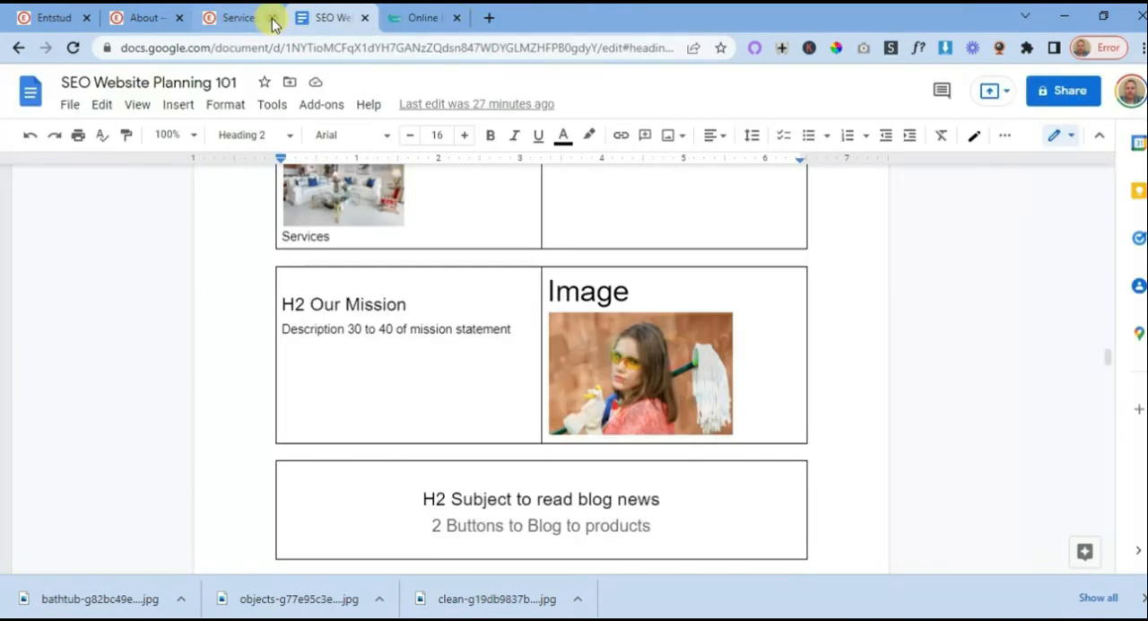
{"action": "left_click", "coordinate": [271, 18]}
{"action": "left_click", "coordinate": [180, 18]}
{"action": "left_click", "coordinate": [59, 20]}
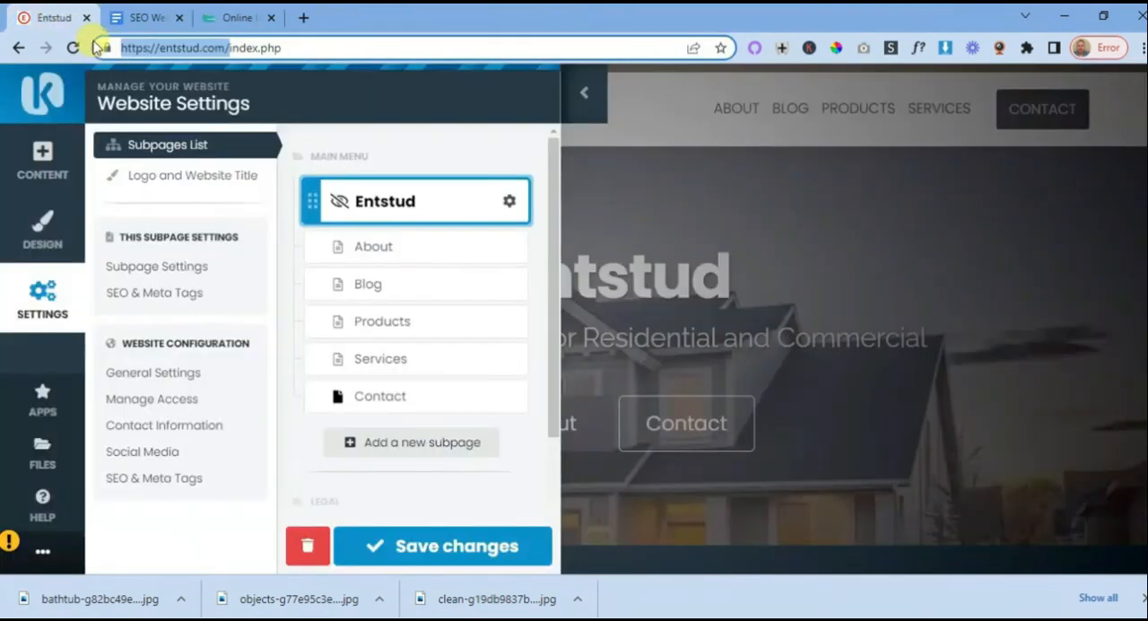
- Close the website settings and log out of the site's administrator mode
{"action": "left_click", "coordinate": [579, 97]}
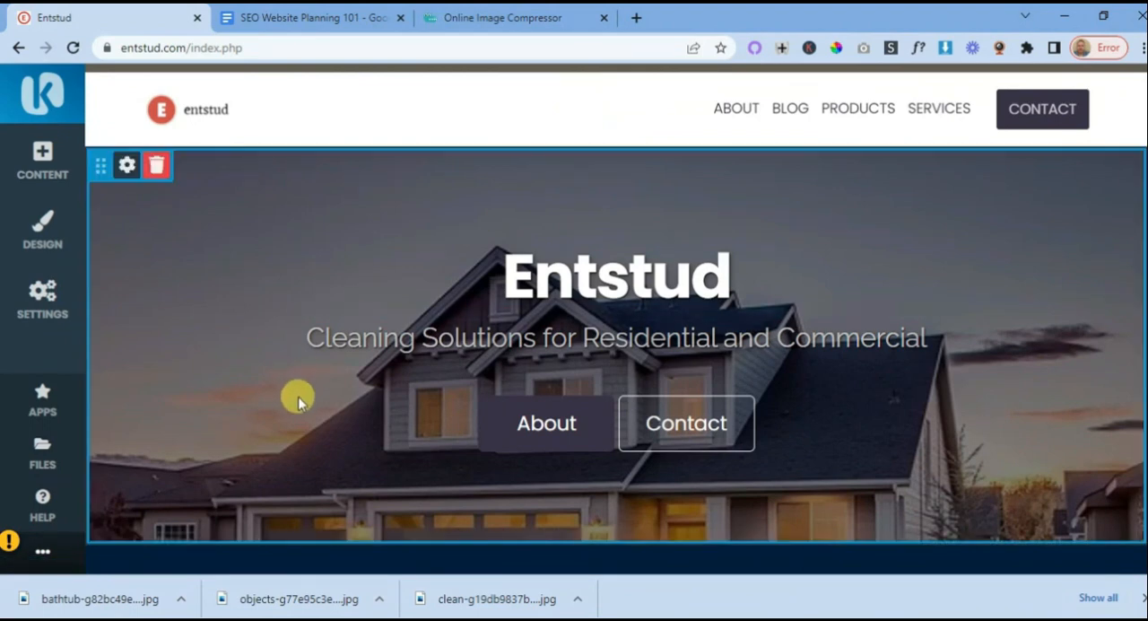
{"action": "left_click", "coordinate": [47, 547]}
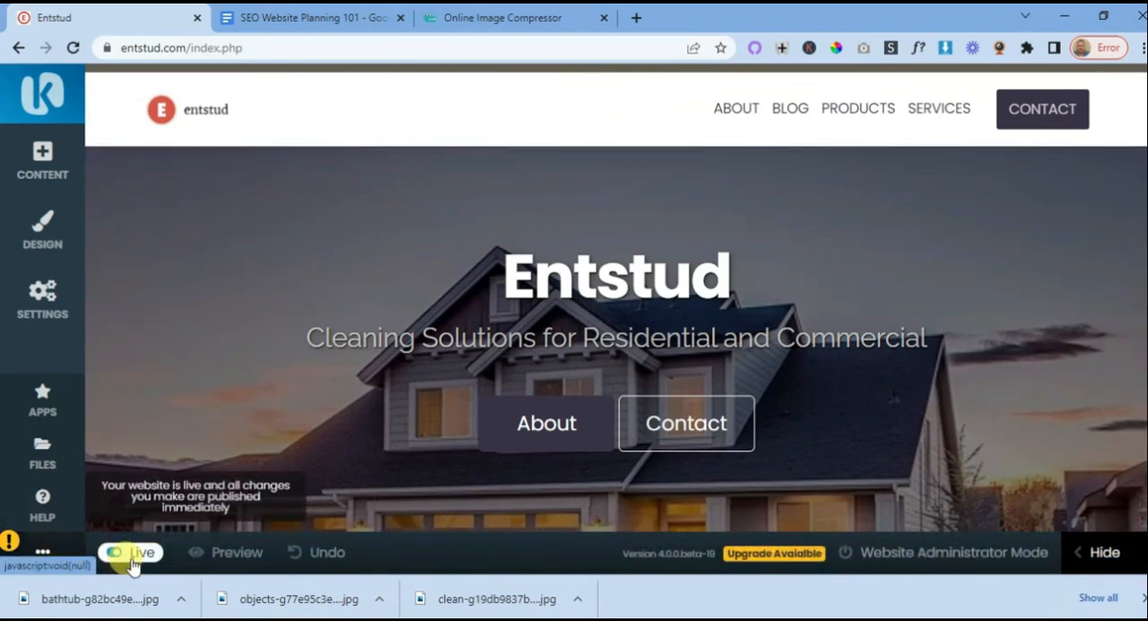
{"action": "left_click", "coordinate": [903, 556]}
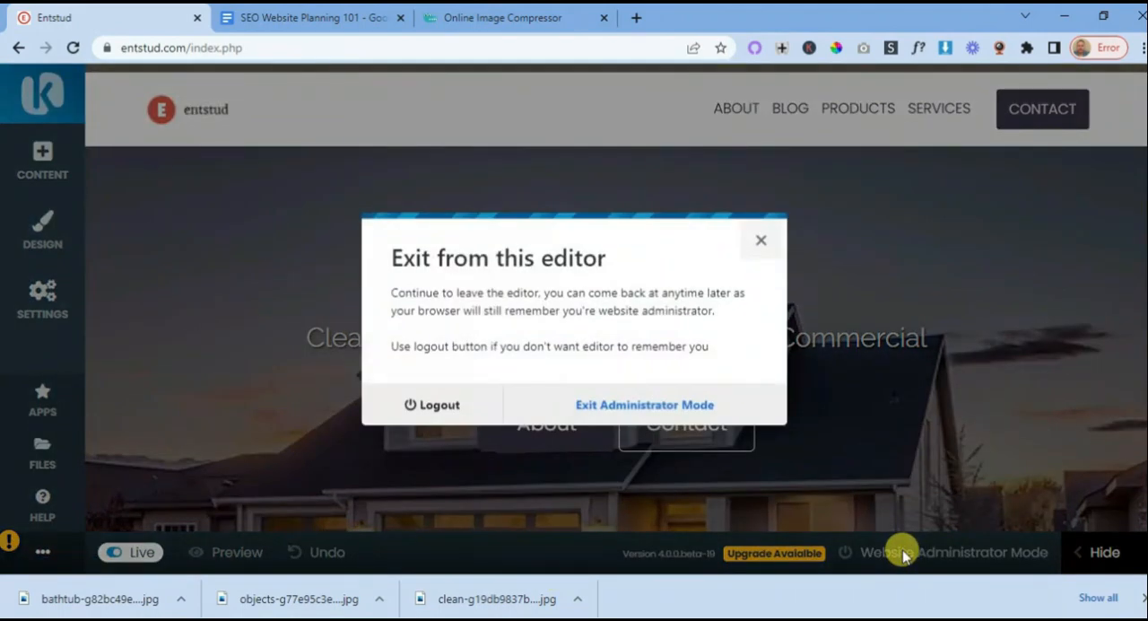
{"action": "left_click", "coordinate": [450, 405]}
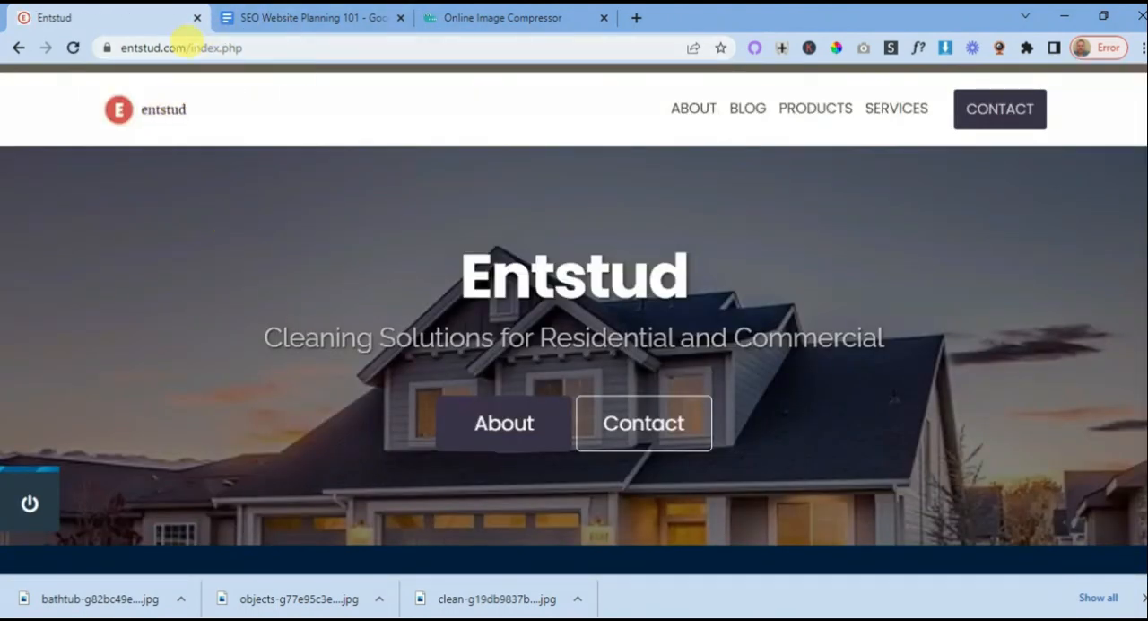
- Remove index.php from the page address and load entstud.com
{"action": "left_click_drag", "start_coordinate": [190, 47], "coordinate": [295, 41]}
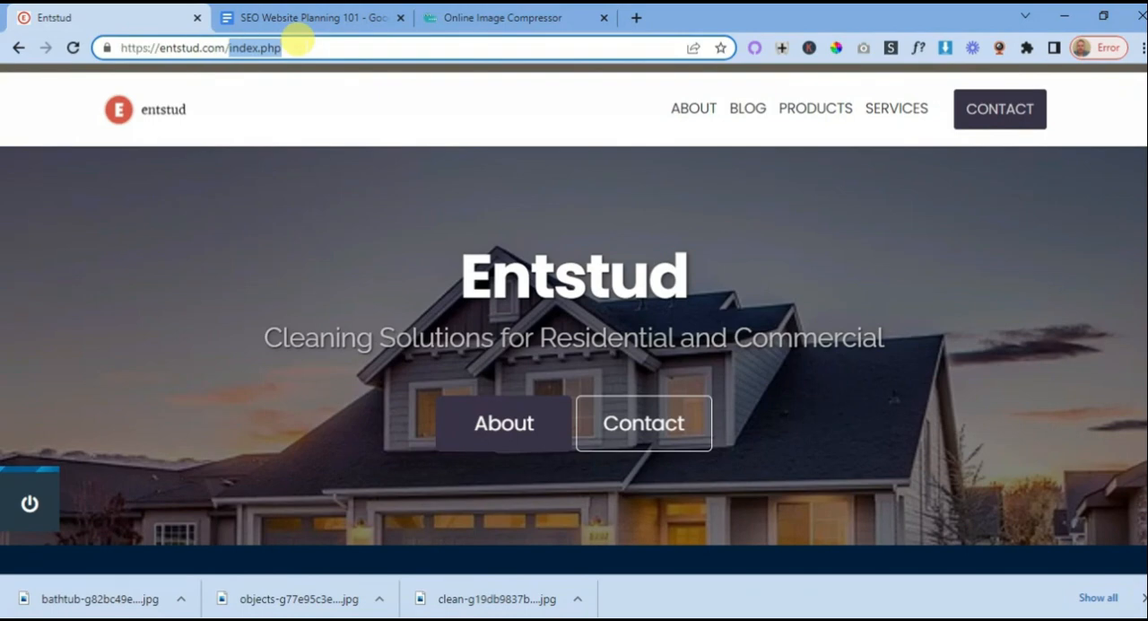
{"action": "key", "text": "BackSpace"}
{"action": "key", "text": "Return"}
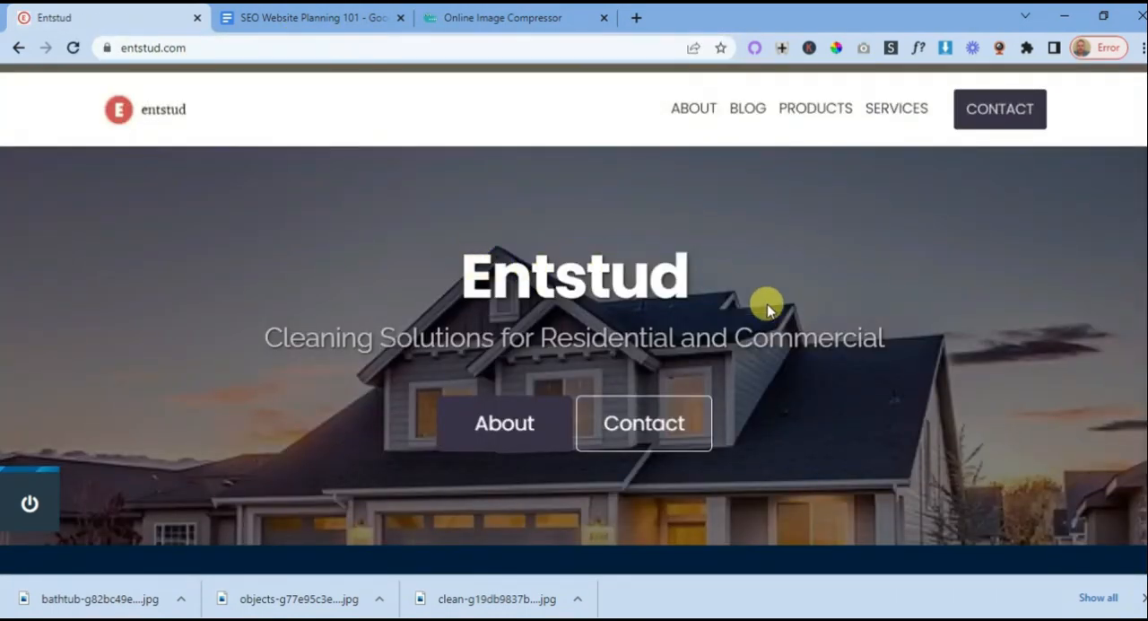
- Review the live home page's sections, from the Entstud banner and contact details through Our Services to Our Products
{"action": "scroll", "coordinate": [768, 308], "scroll_direction": "down", "scroll_amount": 8}
{"action": "scroll", "coordinate": [768, 309], "scroll_direction": "up", "scroll_amount": 4}
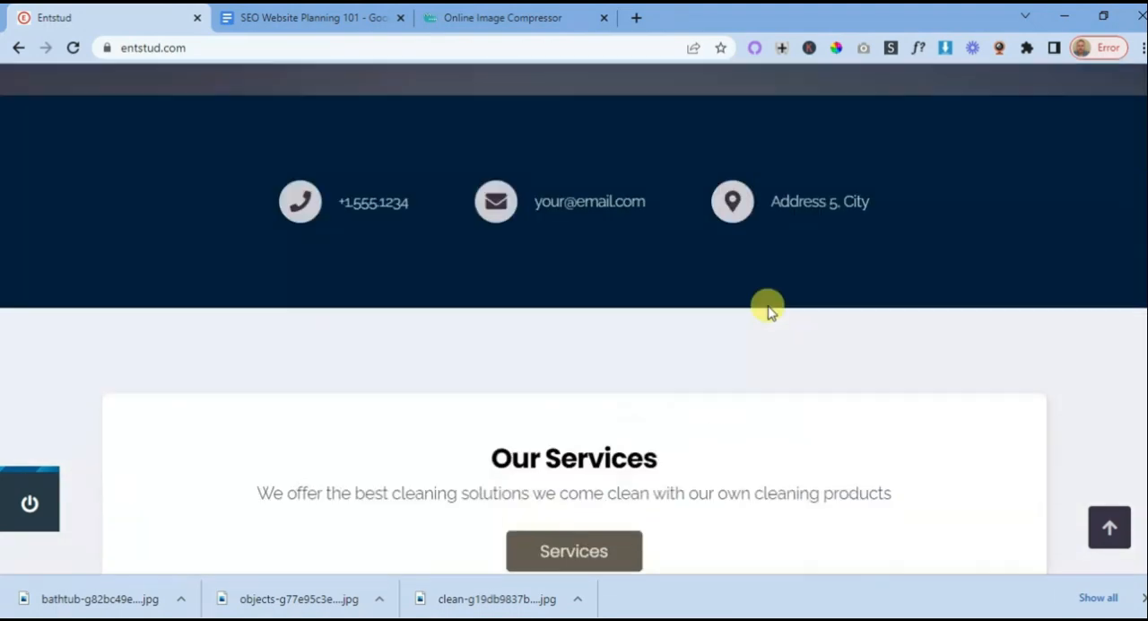
{"action": "scroll", "coordinate": [767, 309], "scroll_direction": "up", "scroll_amount": 4}
{"action": "scroll", "coordinate": [767, 309], "scroll_direction": "down", "scroll_amount": 5}
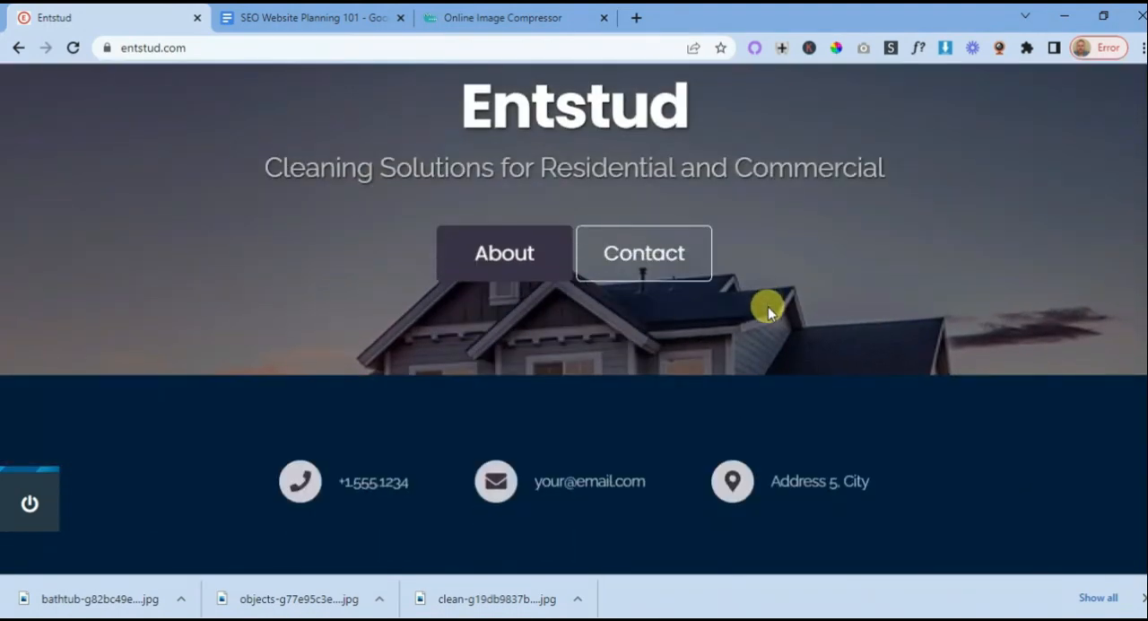
{"action": "scroll", "coordinate": [769, 309], "scroll_direction": "down", "scroll_amount": 5}
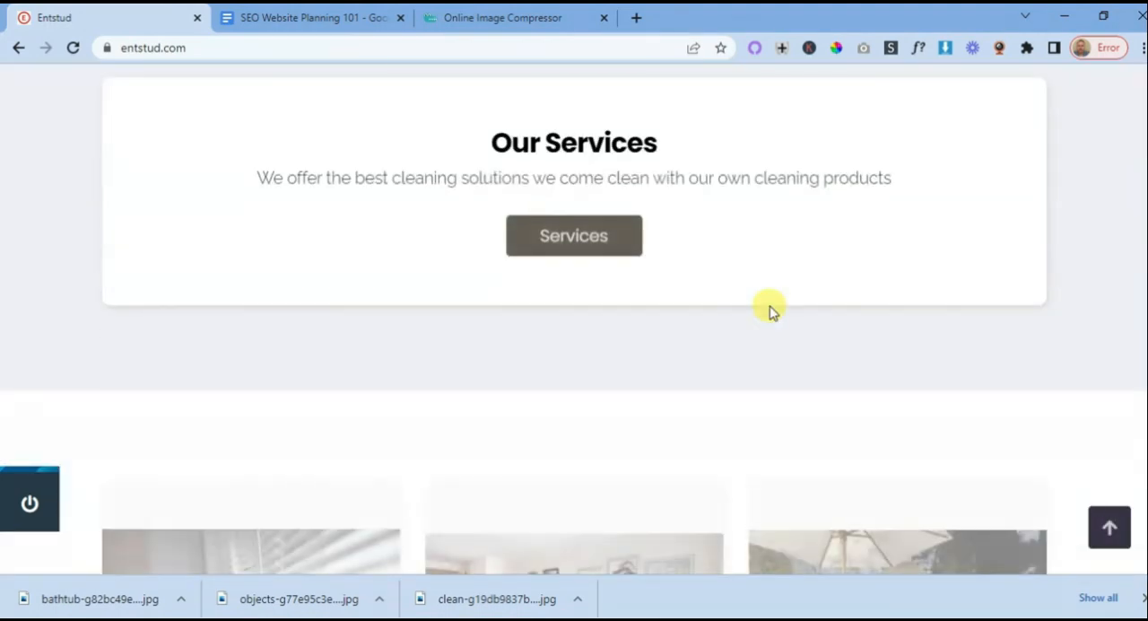
{"action": "scroll", "coordinate": [770, 309], "scroll_direction": "down", "scroll_amount": 6}
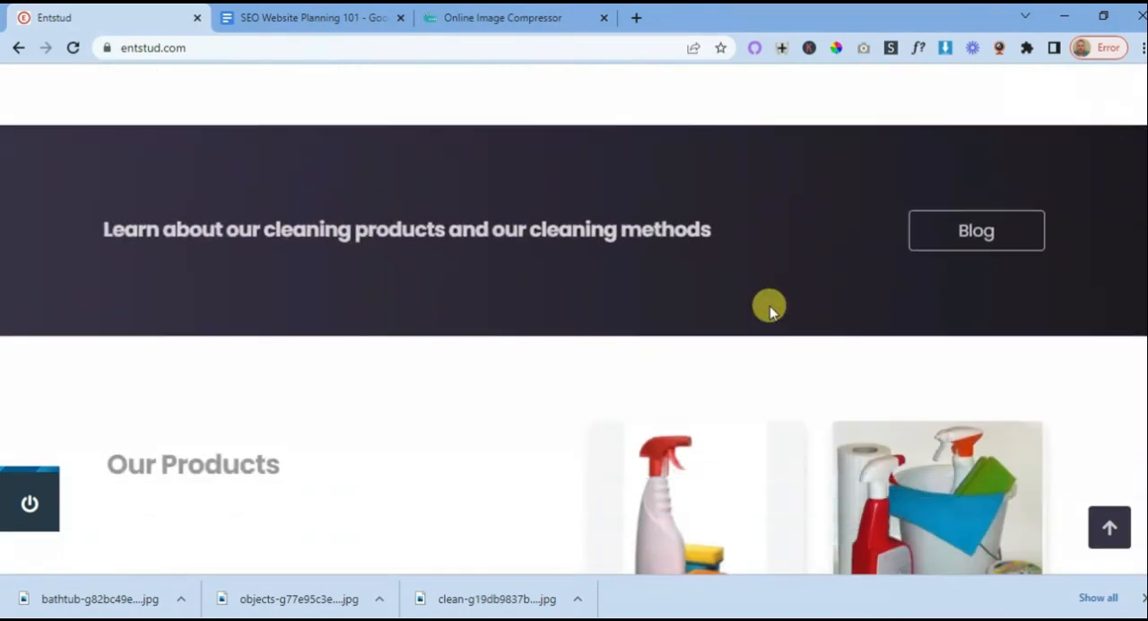
{"action": "scroll", "coordinate": [769, 309], "scroll_direction": "up", "scroll_amount": 2}
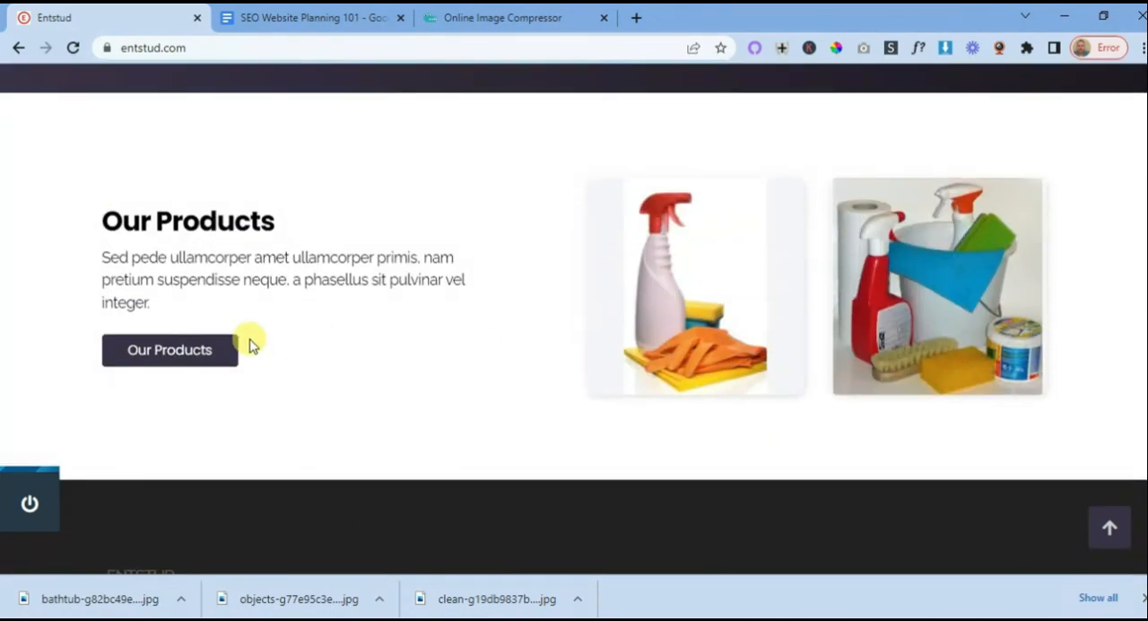
- Follow the home page's Our Products link and review the Products page down to the indoor and window cleaning products
{"action": "left_click", "coordinate": [170, 348]}
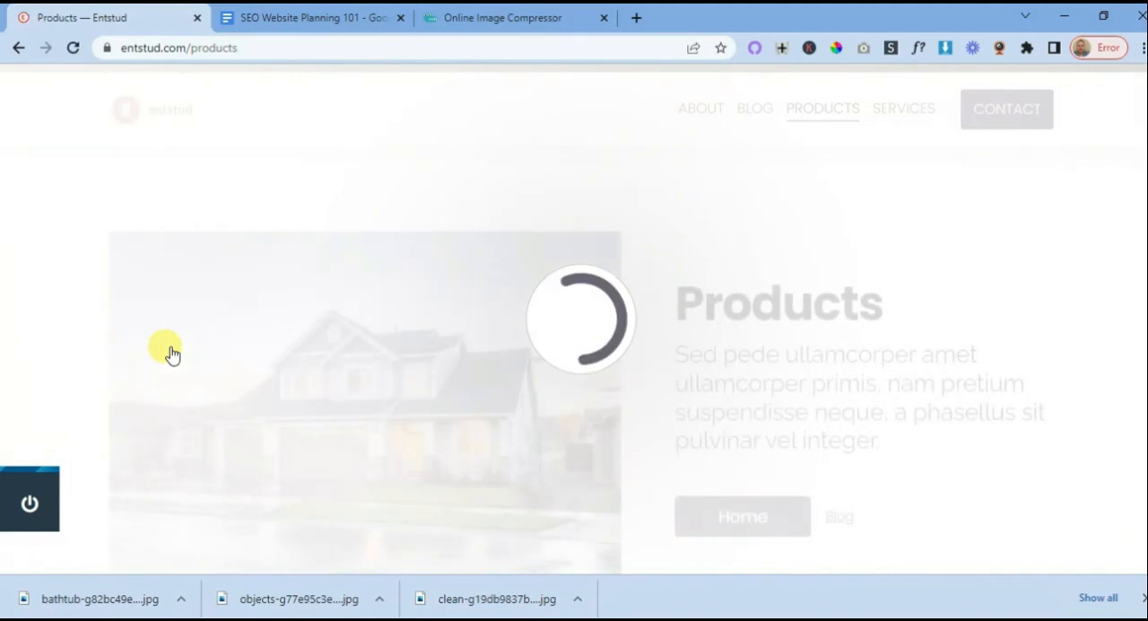
{"action": "scroll", "coordinate": [700, 282], "scroll_direction": "down", "scroll_amount": 2}
{"action": "scroll", "coordinate": [708, 231], "scroll_direction": "down", "scroll_amount": 10}
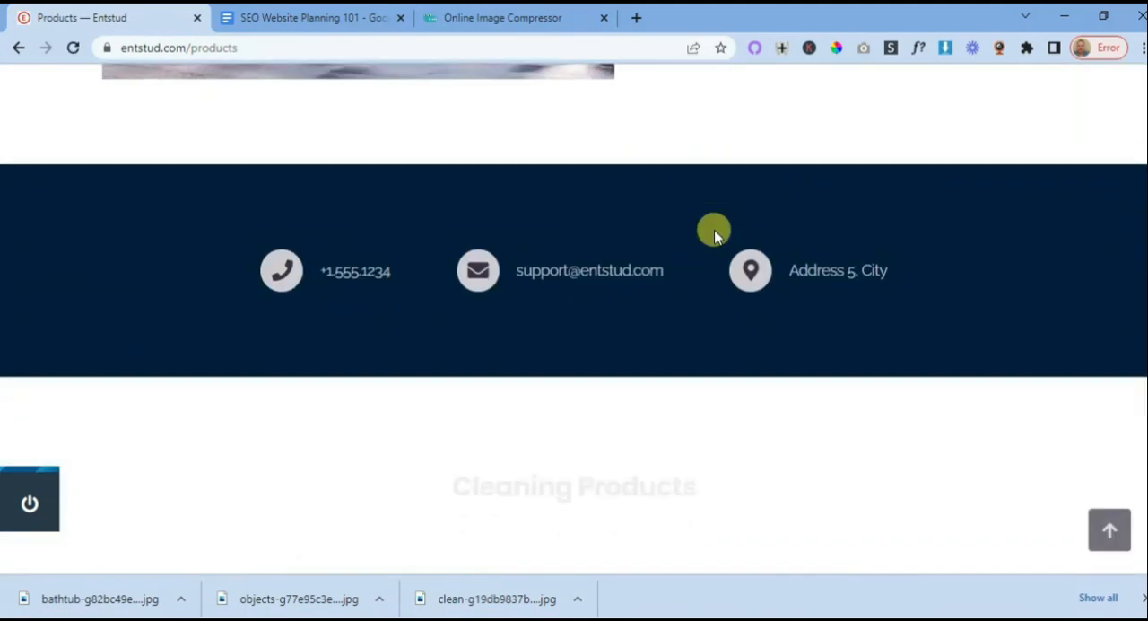
{"action": "scroll", "coordinate": [717, 248], "scroll_direction": "down", "scroll_amount": 8}
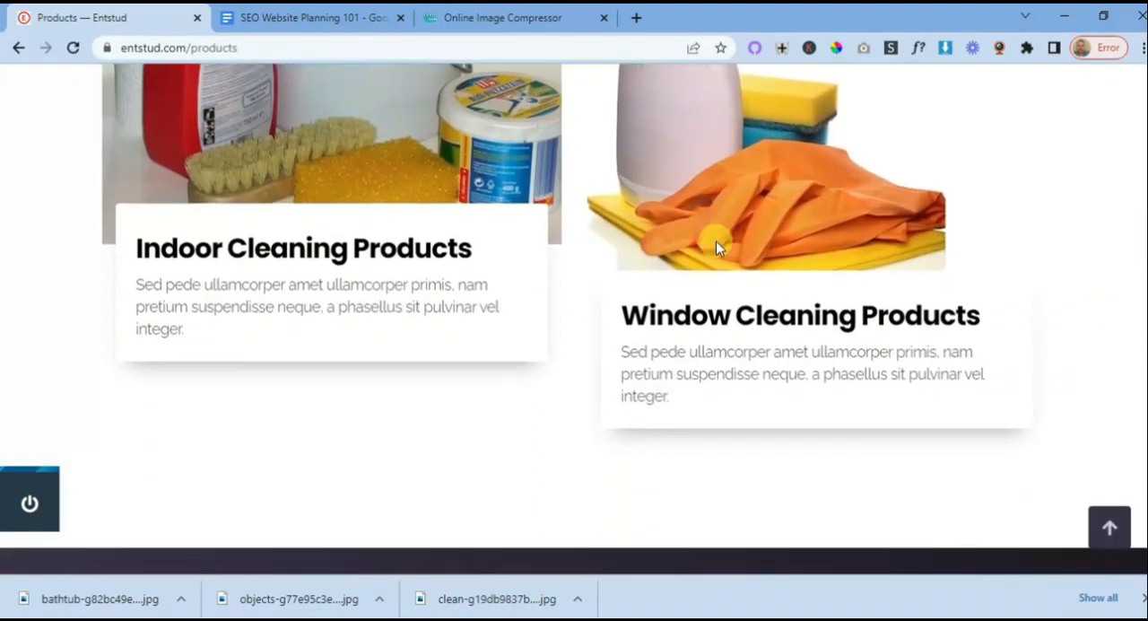
- Follow the Products page's contact link and check the Contact page with its contact form and business details
{"action": "left_click", "coordinate": [1008, 248]}
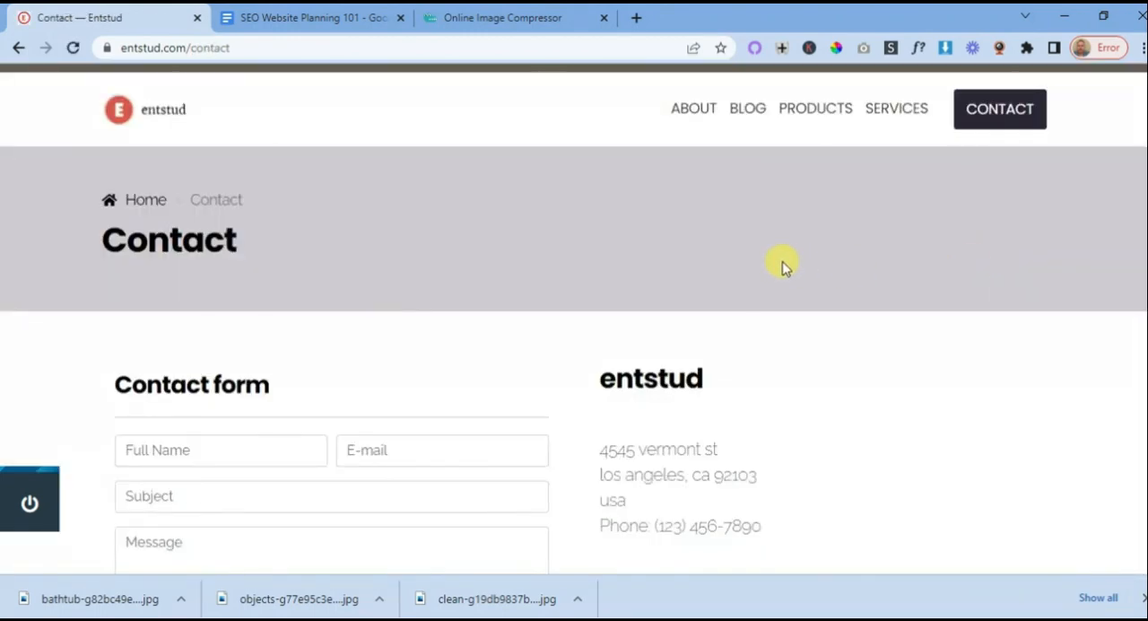
{"action": "scroll", "coordinate": [781, 264], "scroll_direction": "down", "scroll_amount": 7}
{"action": "scroll", "coordinate": [781, 263], "scroll_direction": "up", "scroll_amount": 4}
{"action": "scroll", "coordinate": [781, 263], "scroll_direction": "up", "scroll_amount": 3}
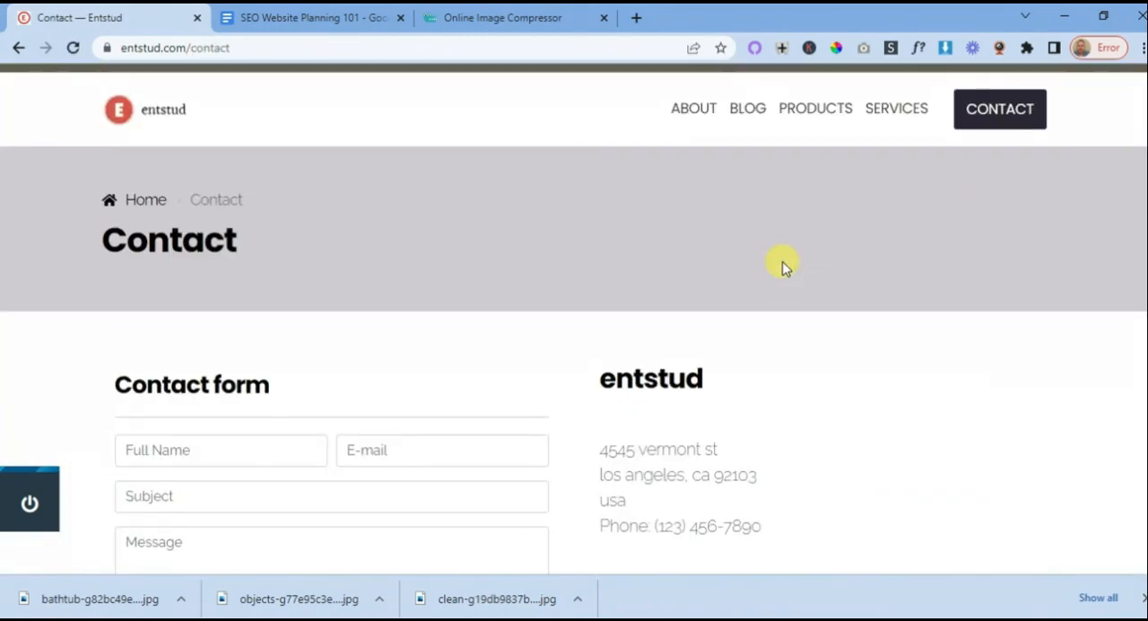
- Open the Services page and review its cleaning services list and the closing contact section
{"action": "left_click", "coordinate": [899, 112]}
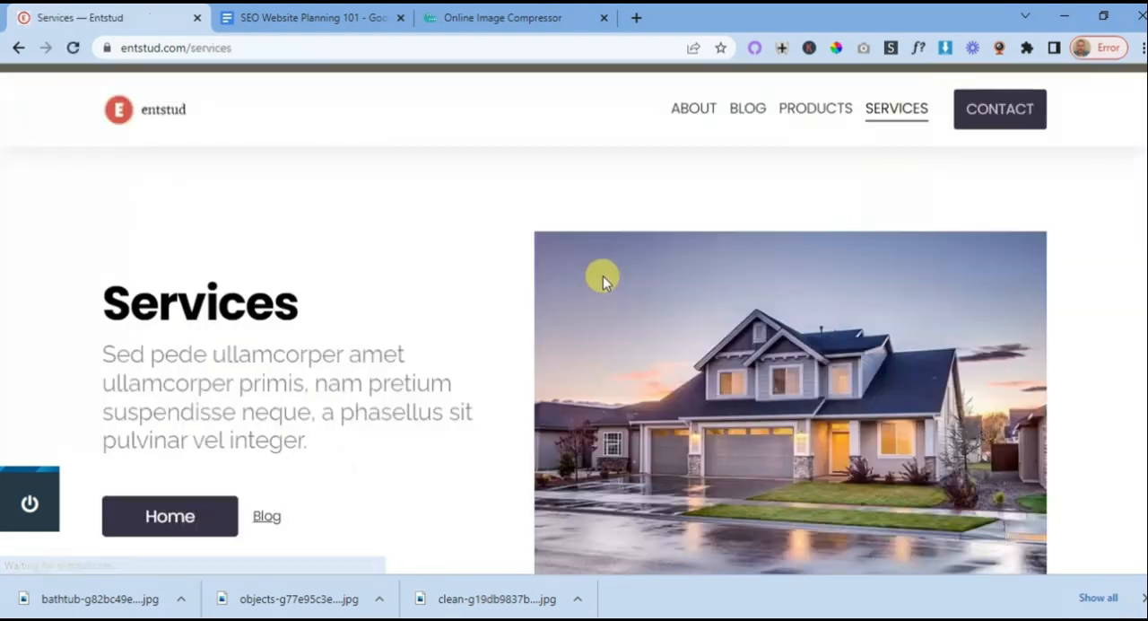
{"action": "scroll", "coordinate": [598, 283], "scroll_direction": "down", "scroll_amount": 10}
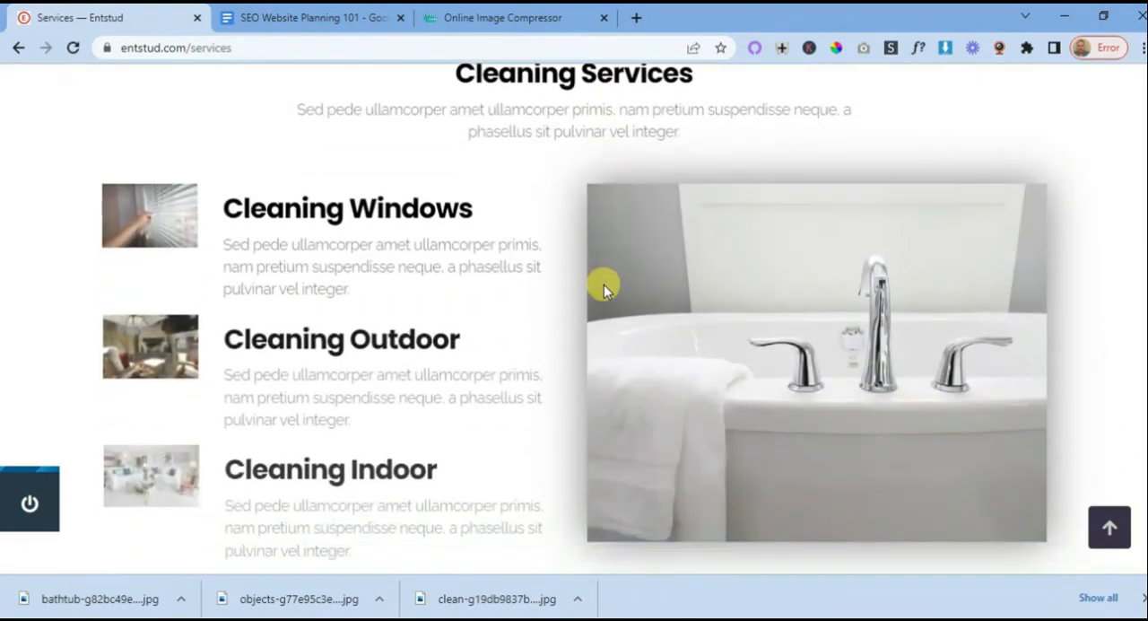
{"action": "scroll", "coordinate": [601, 284], "scroll_direction": "down", "scroll_amount": 5}
{"action": "scroll", "coordinate": [640, 293], "scroll_direction": "up", "scroll_amount": 7}
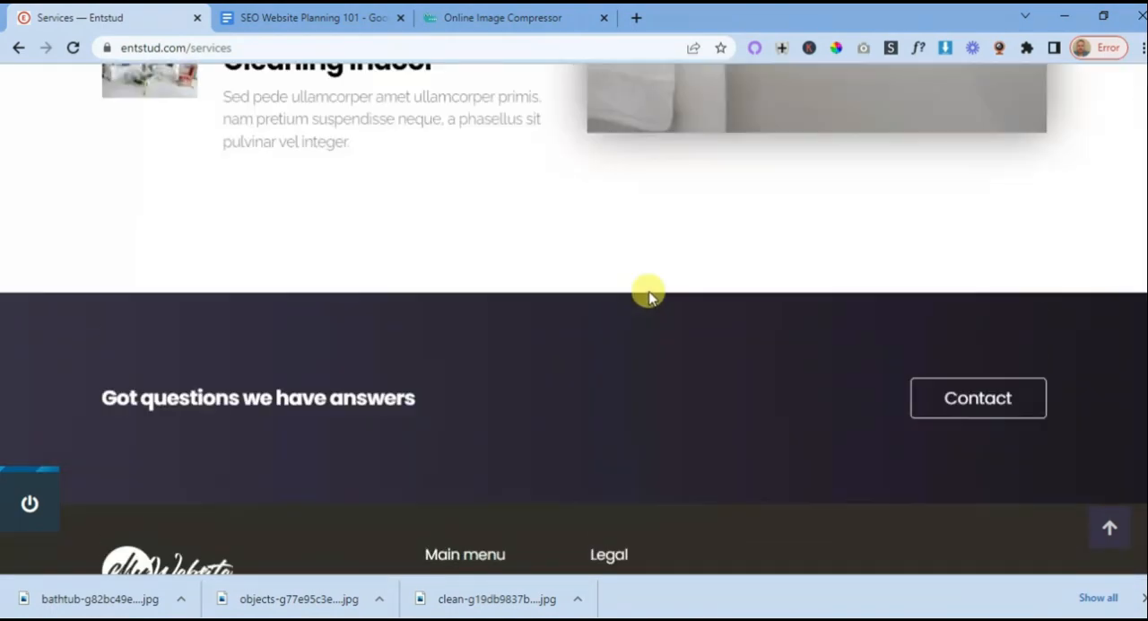
{"action": "scroll", "coordinate": [648, 290], "scroll_direction": "up", "scroll_amount": 8}
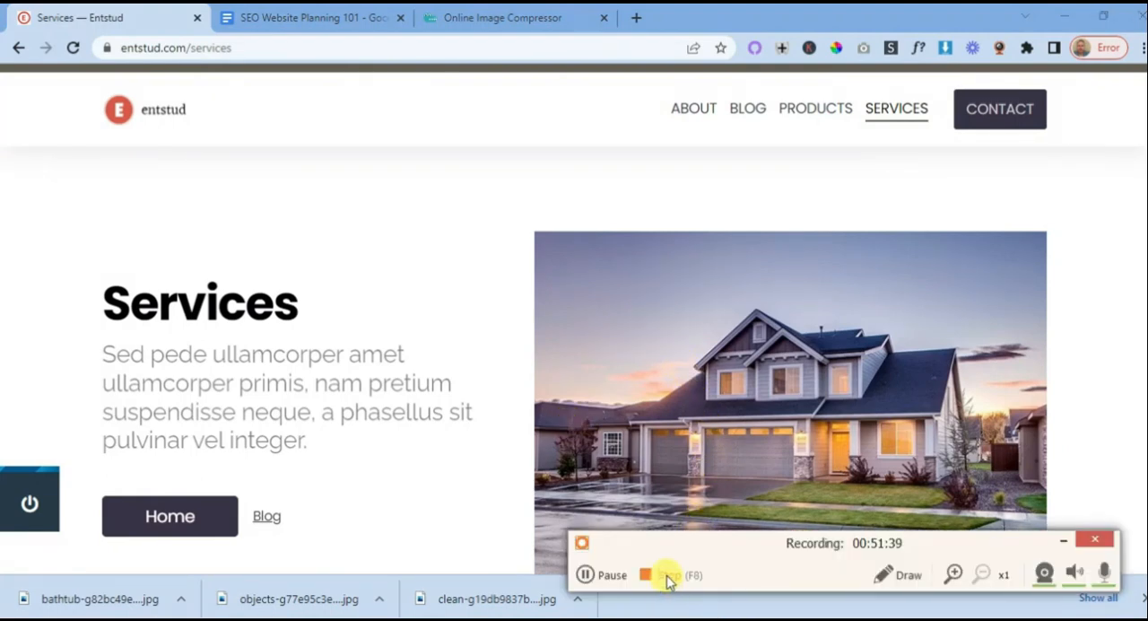
{"action": "left_click", "coordinate": [667, 576]}
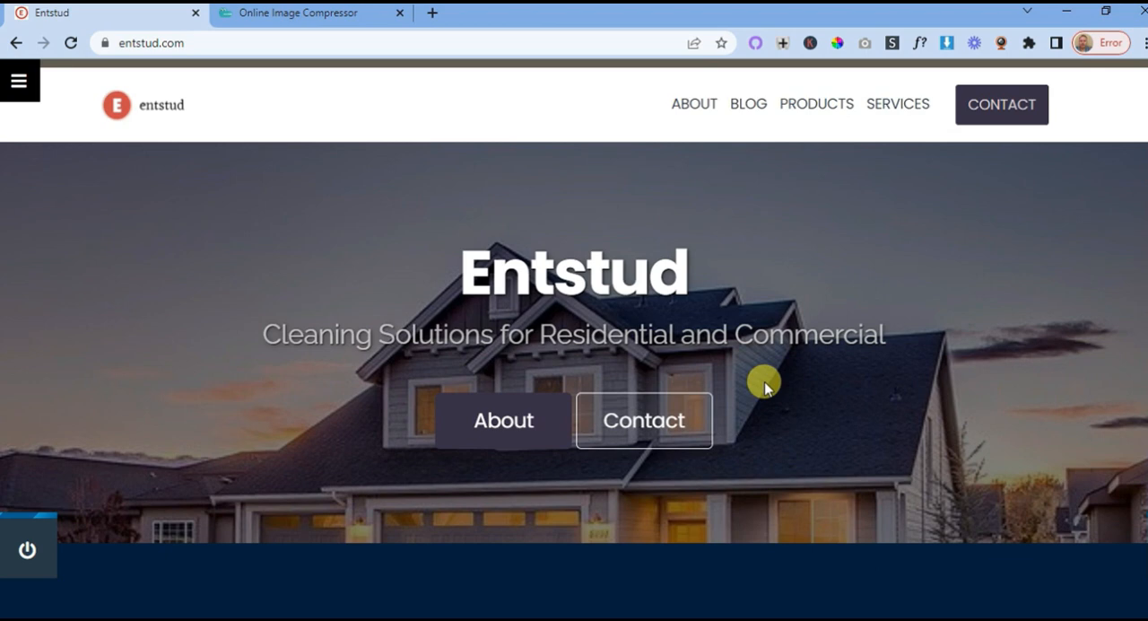
- Look through the home page again, covering the contact bar, Our Services, the three cleaning service cards and Our Products
{"action": "scroll", "coordinate": [764, 381], "scroll_direction": "down", "scroll_amount": 3}
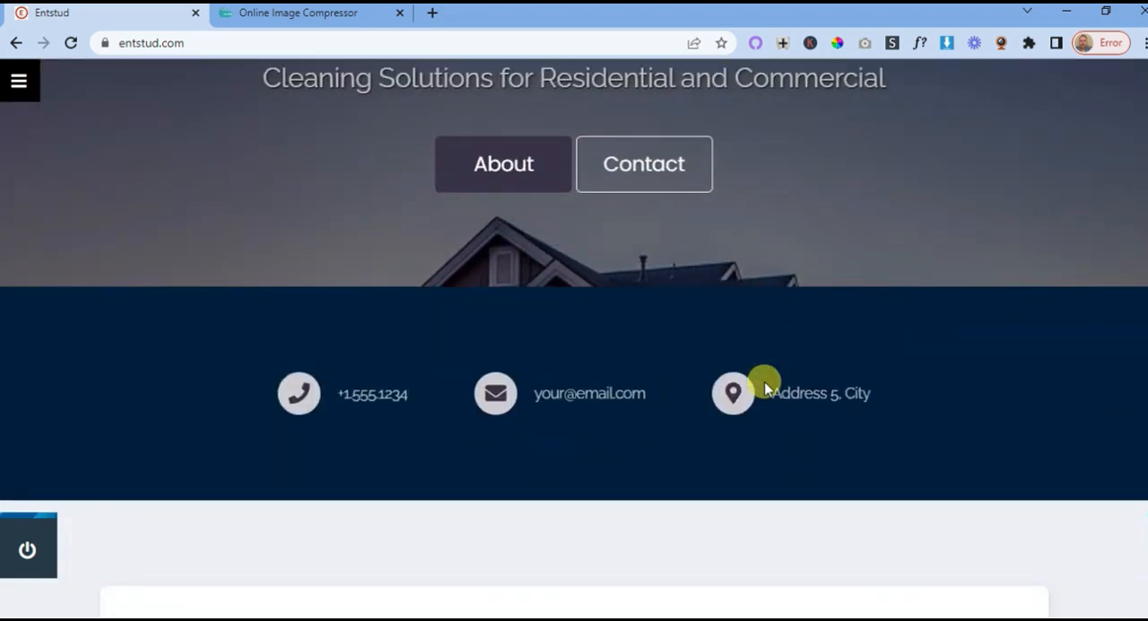
{"action": "scroll", "coordinate": [764, 381], "scroll_direction": "down", "scroll_amount": 3}
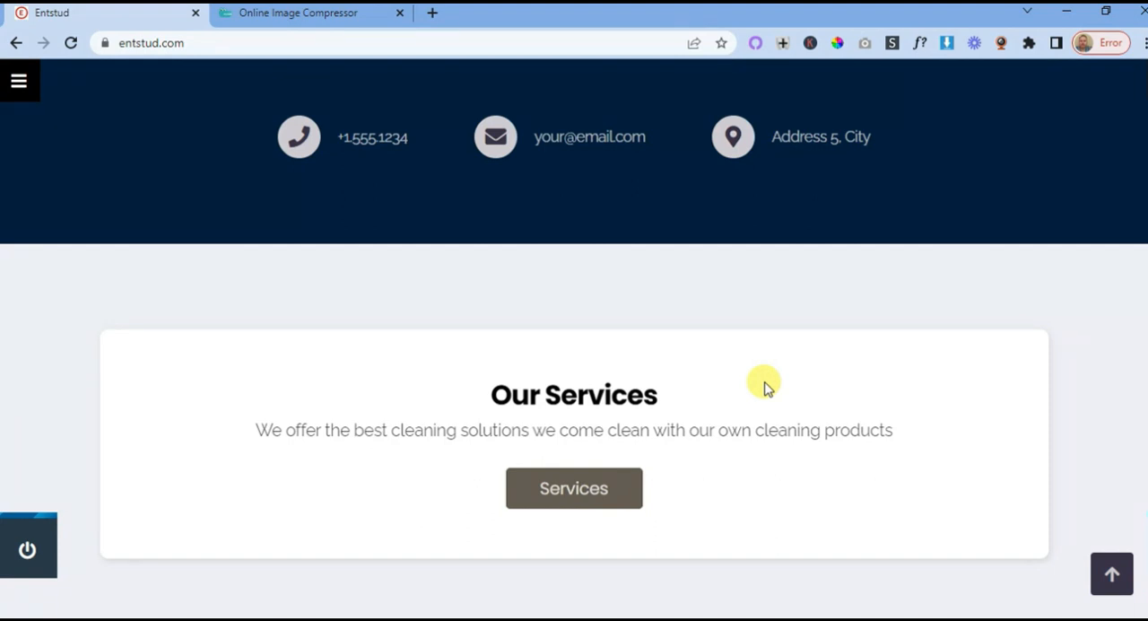
{"action": "scroll", "coordinate": [700, 308], "scroll_direction": "down", "scroll_amount": 5}
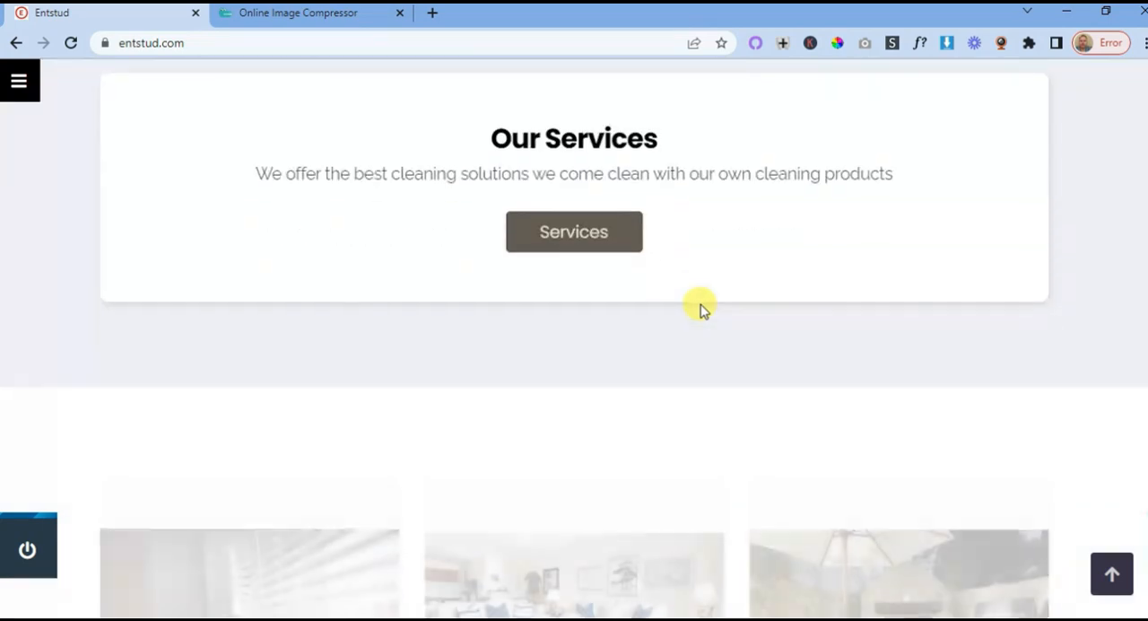
{"action": "scroll", "coordinate": [668, 309], "scroll_direction": "down", "scroll_amount": 5}
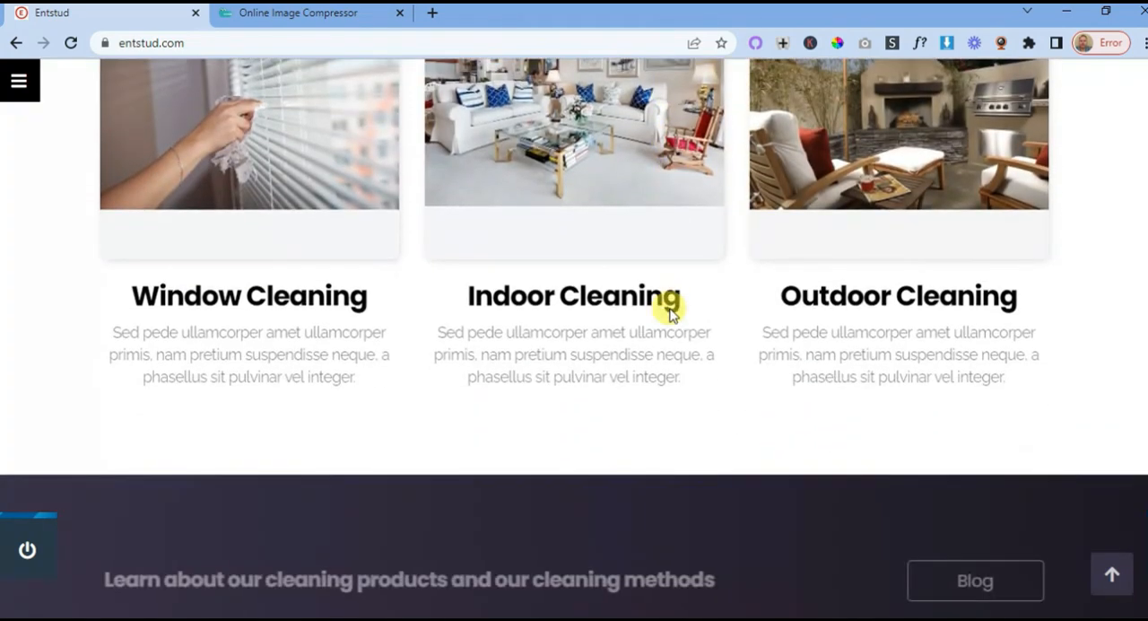
{"action": "scroll", "coordinate": [668, 310], "scroll_direction": "down", "scroll_amount": 5}
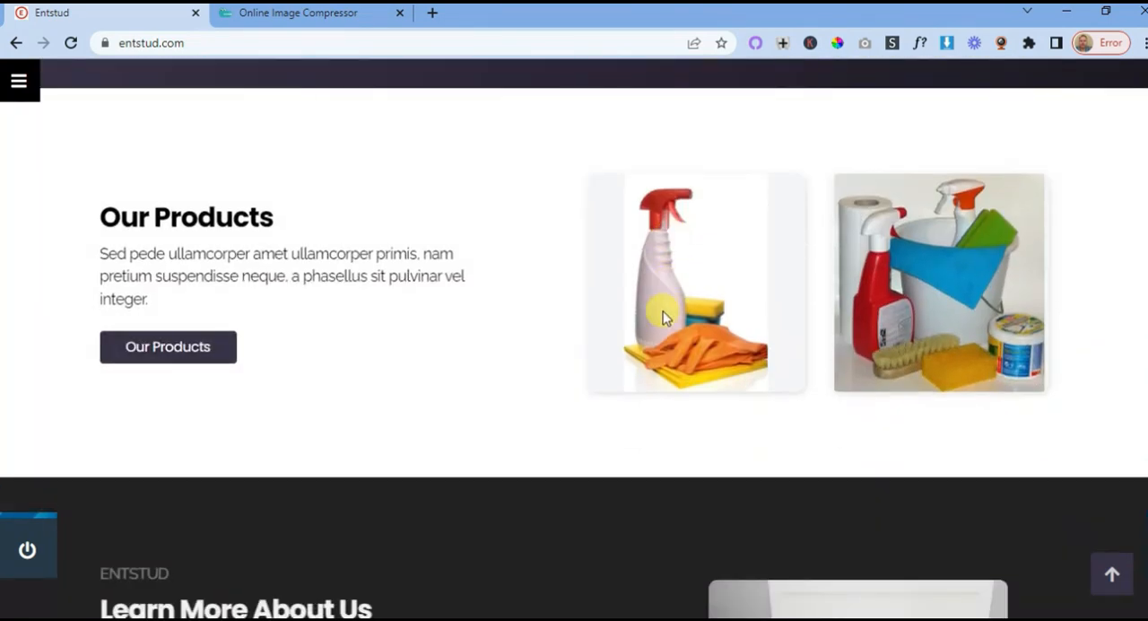